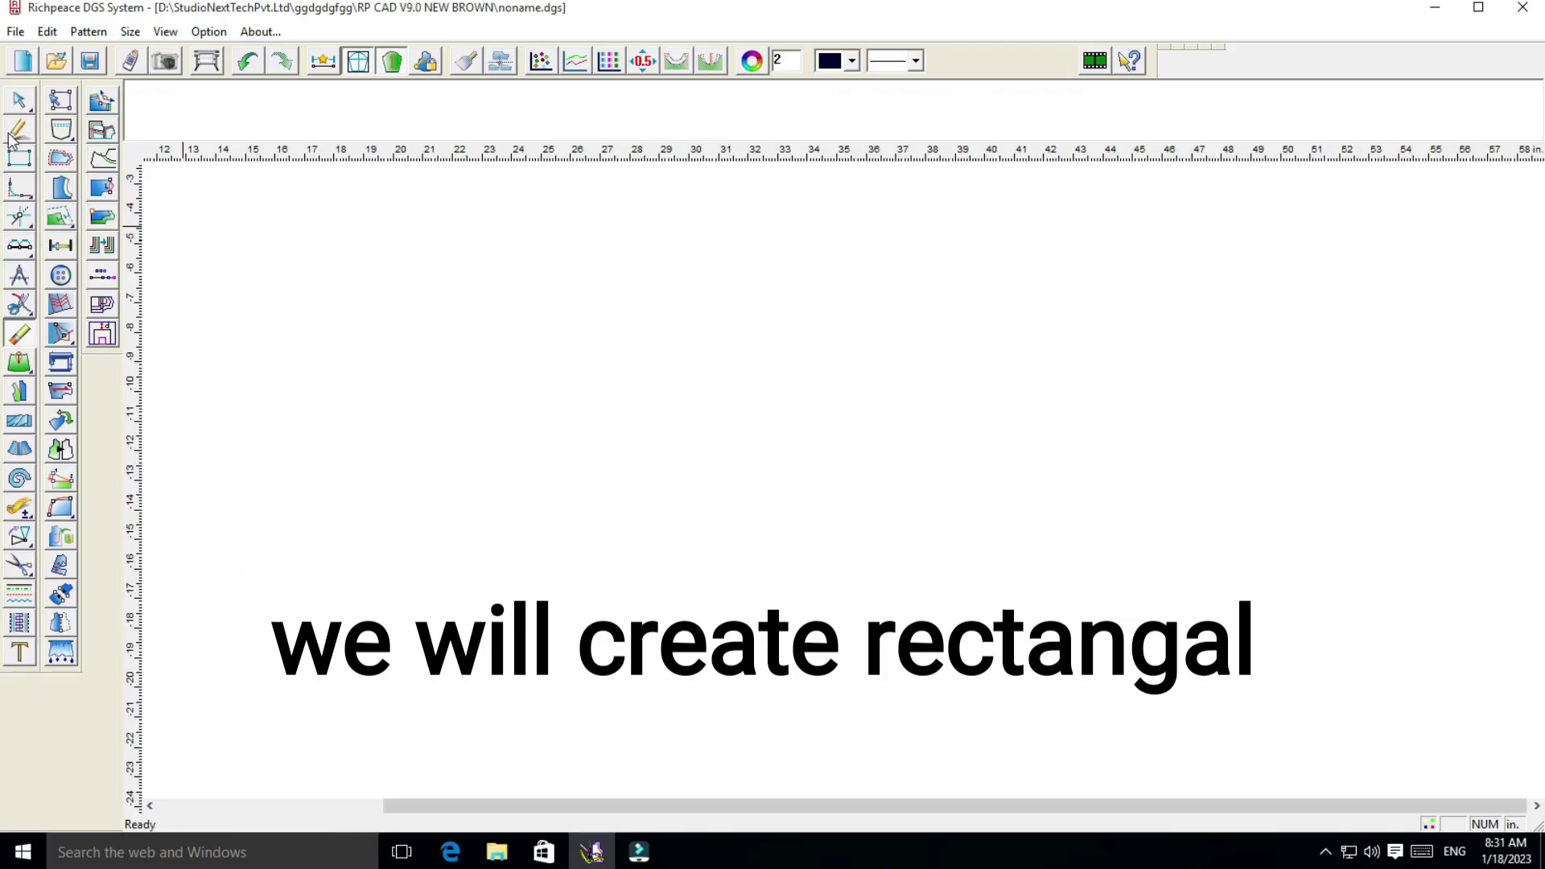
Drag out a rectangle and size it to 40 in long by 9 in high
click(19, 128)
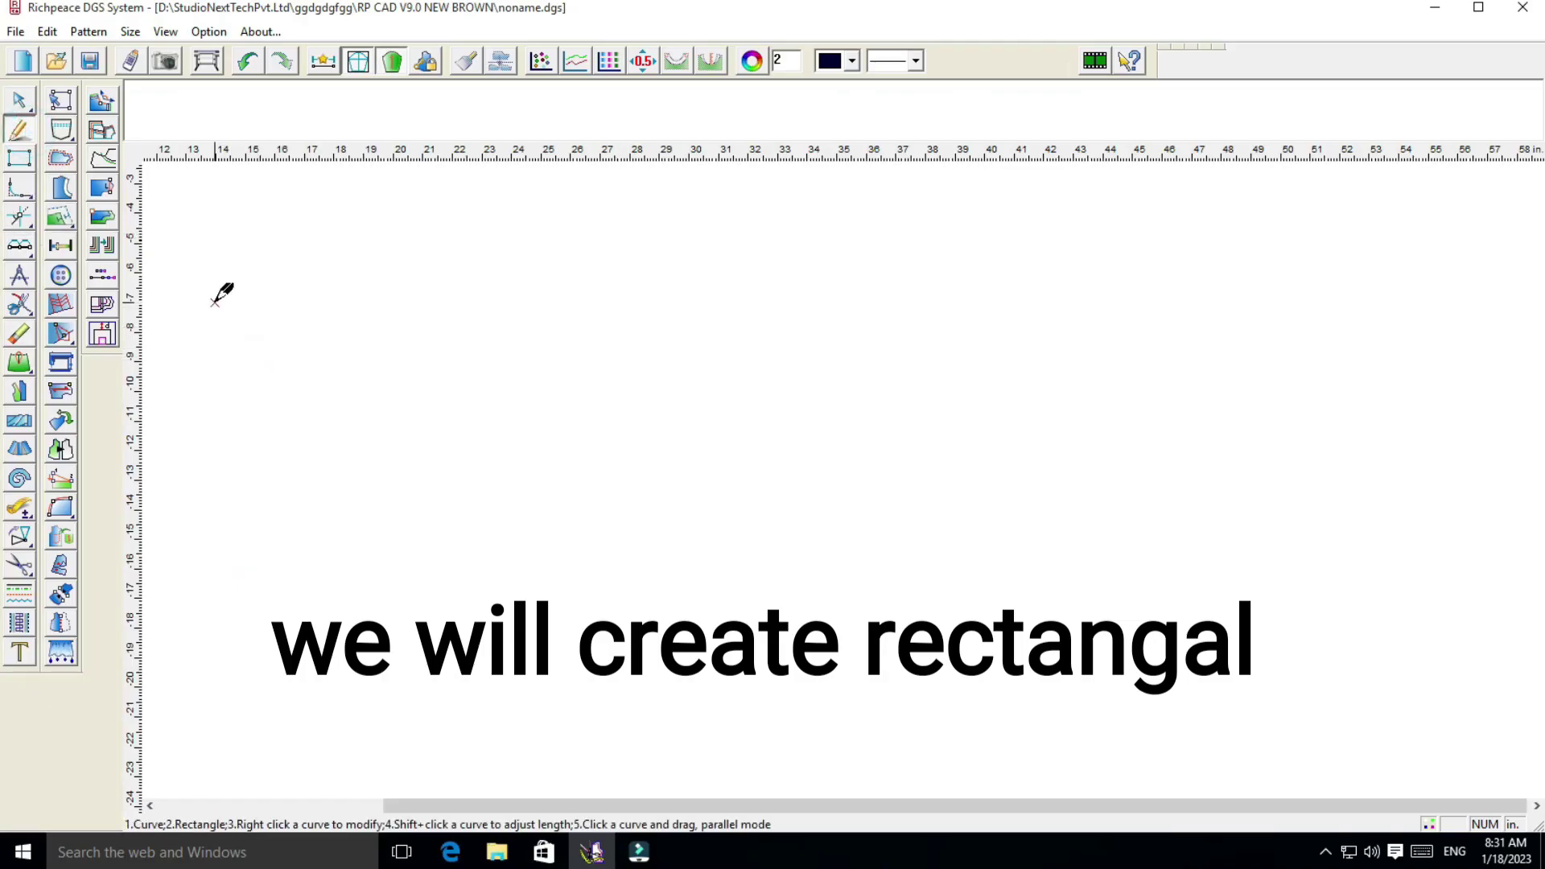
drag(215, 302, 1423, 557)
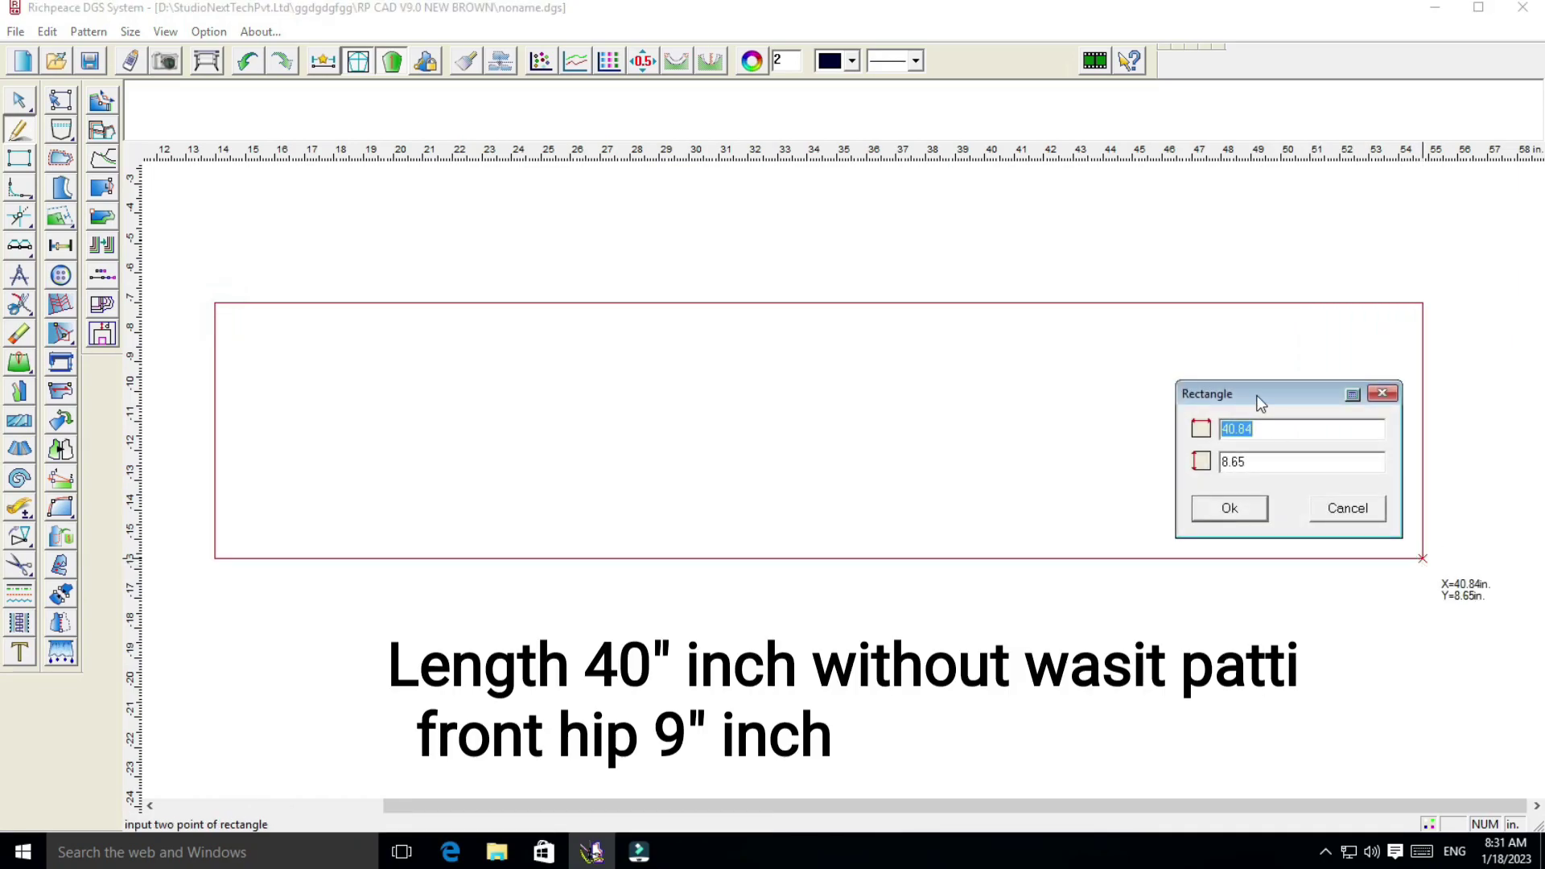
drag(1261, 403, 943, 456)
click(959, 482)
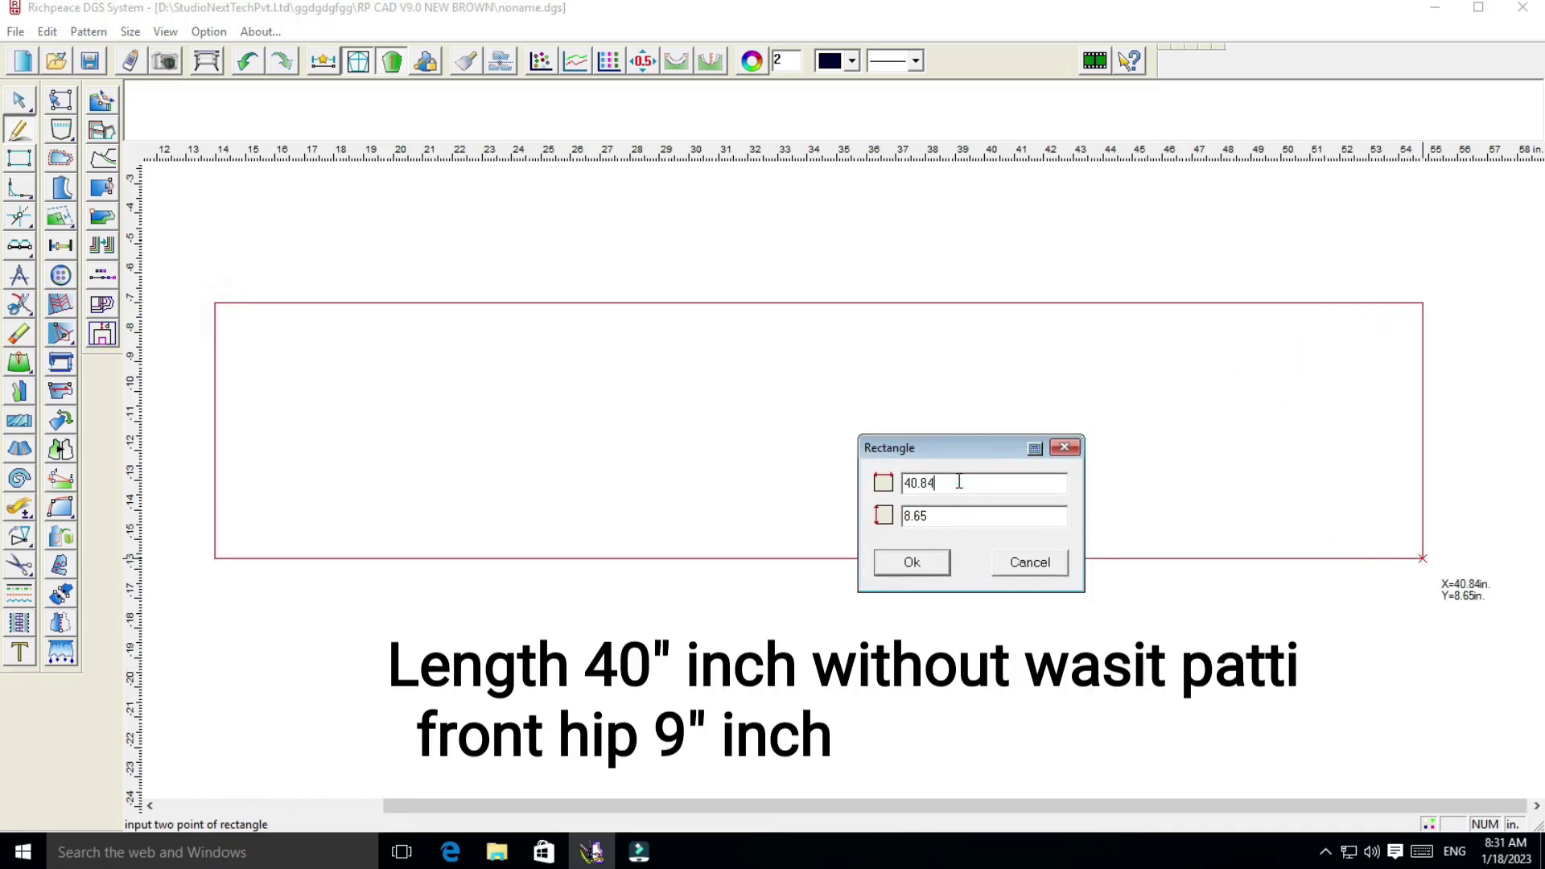
key(BackSpace)
key(BackSpace)
key(BackSpace)
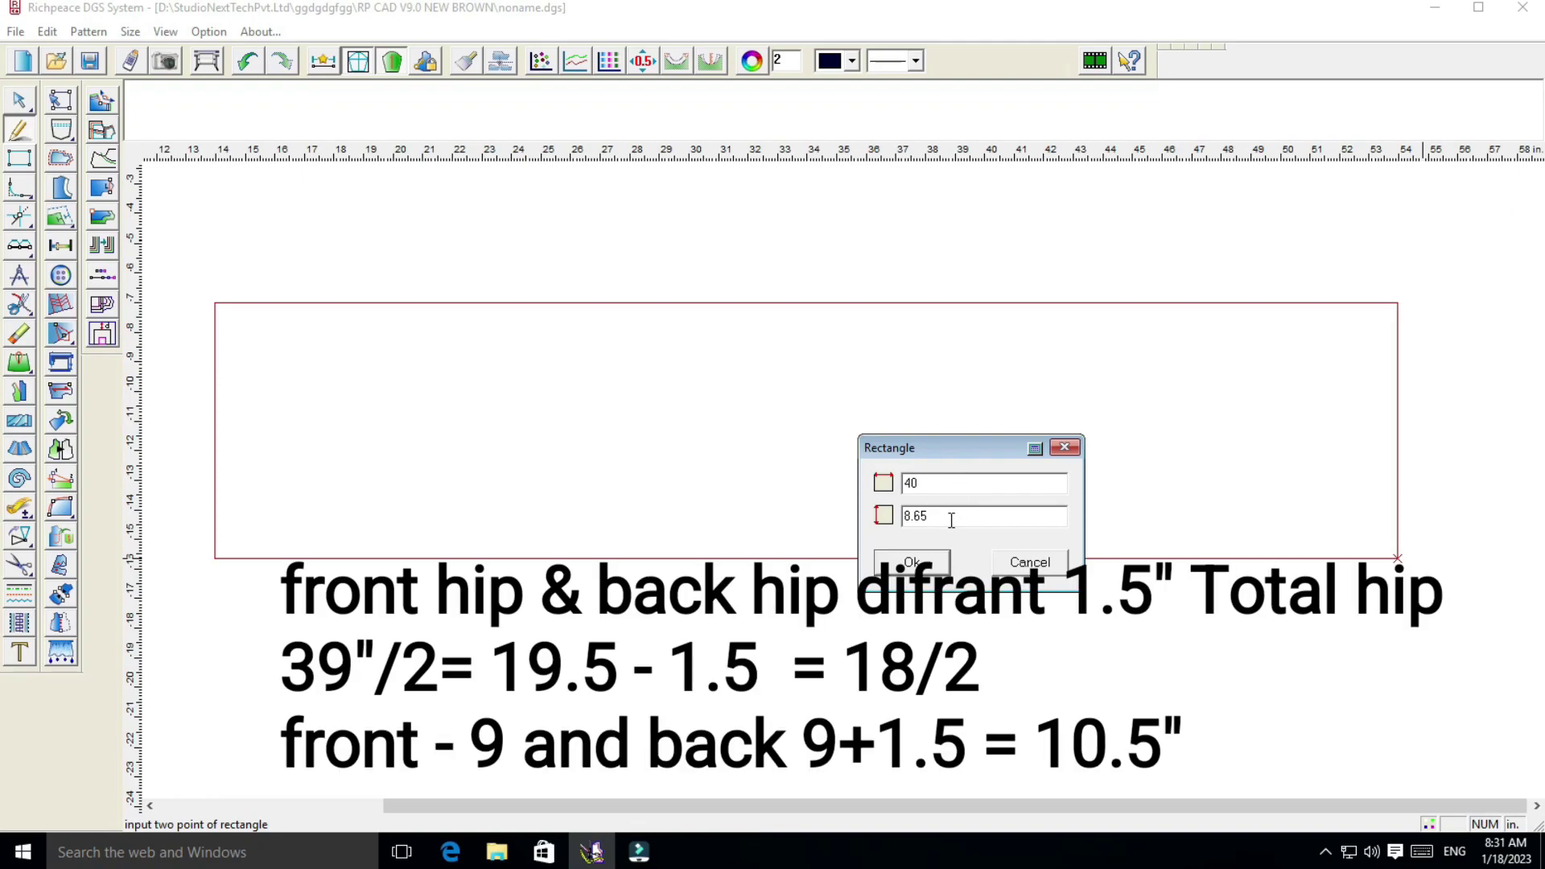
click(946, 517)
key(BackSpace)
key(BackSpace)
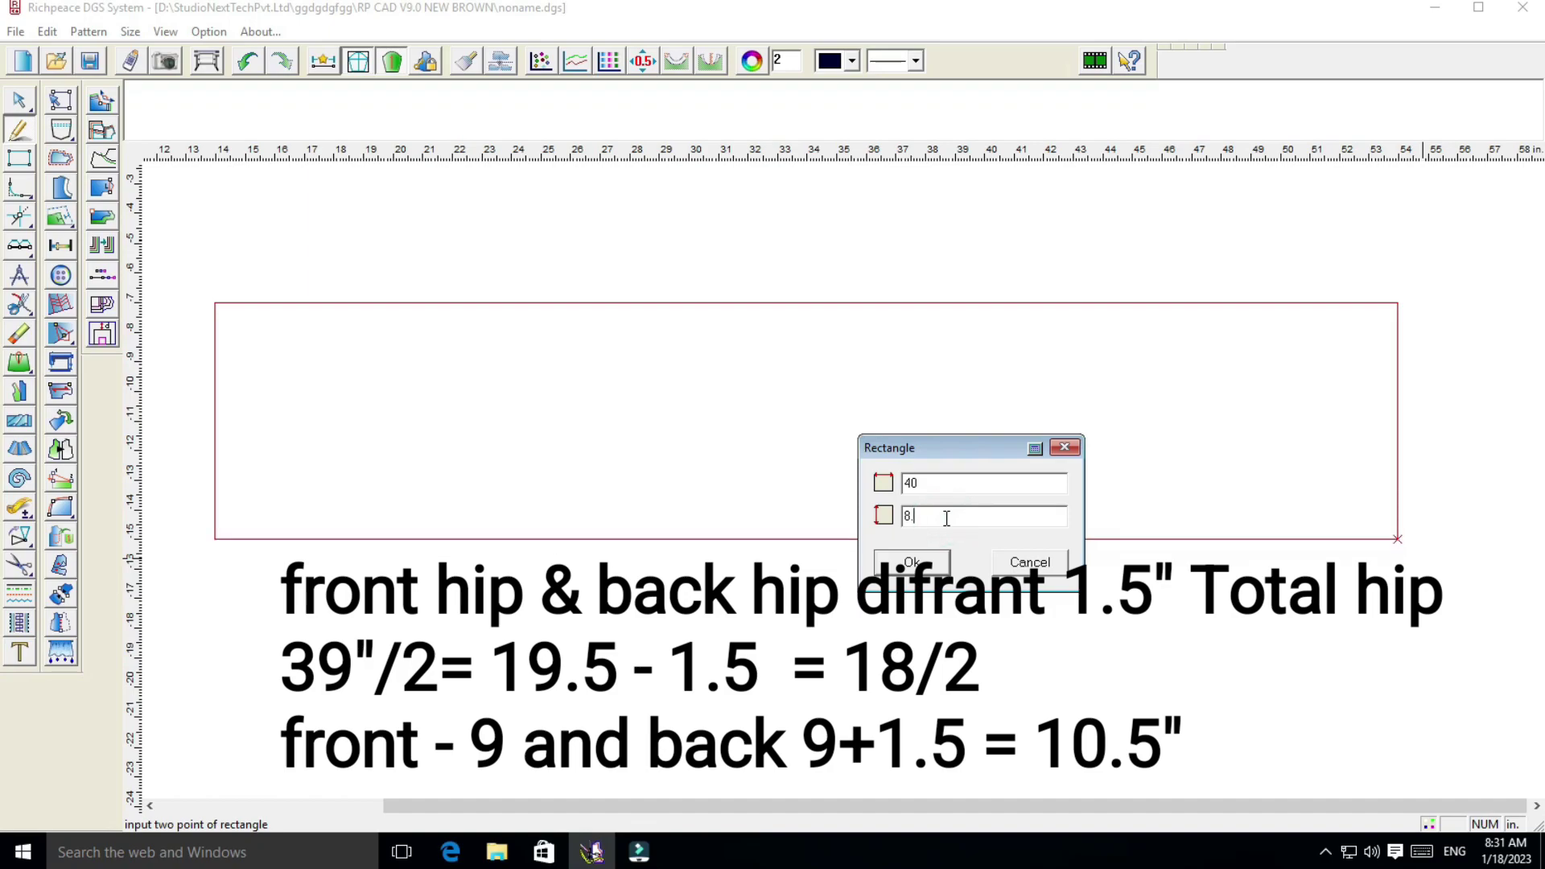
key(BackSpace)
key(BackSpace)
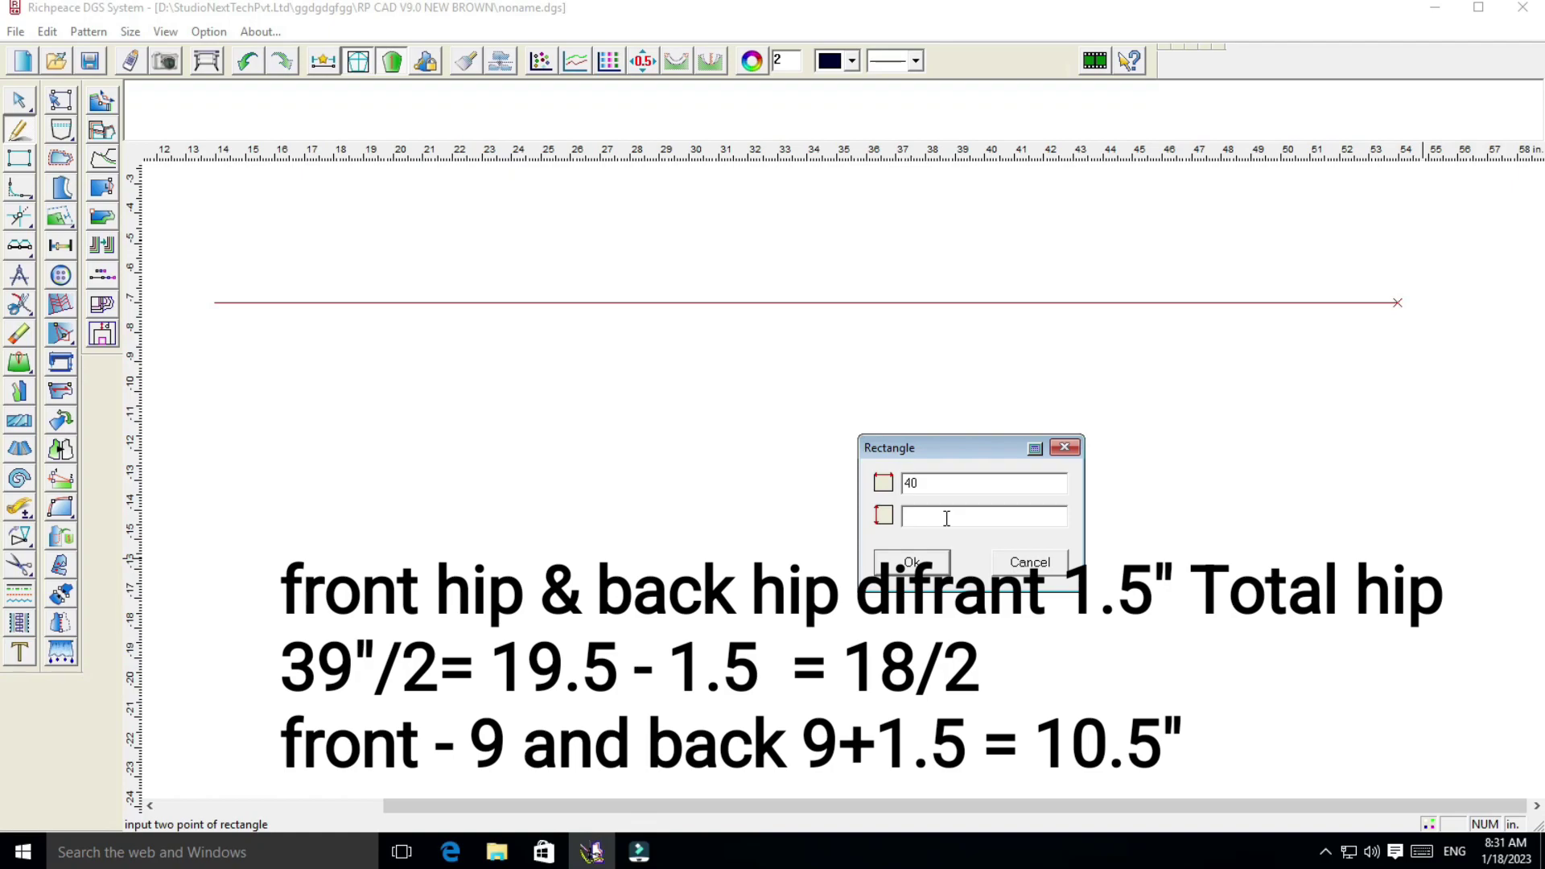
text(9)
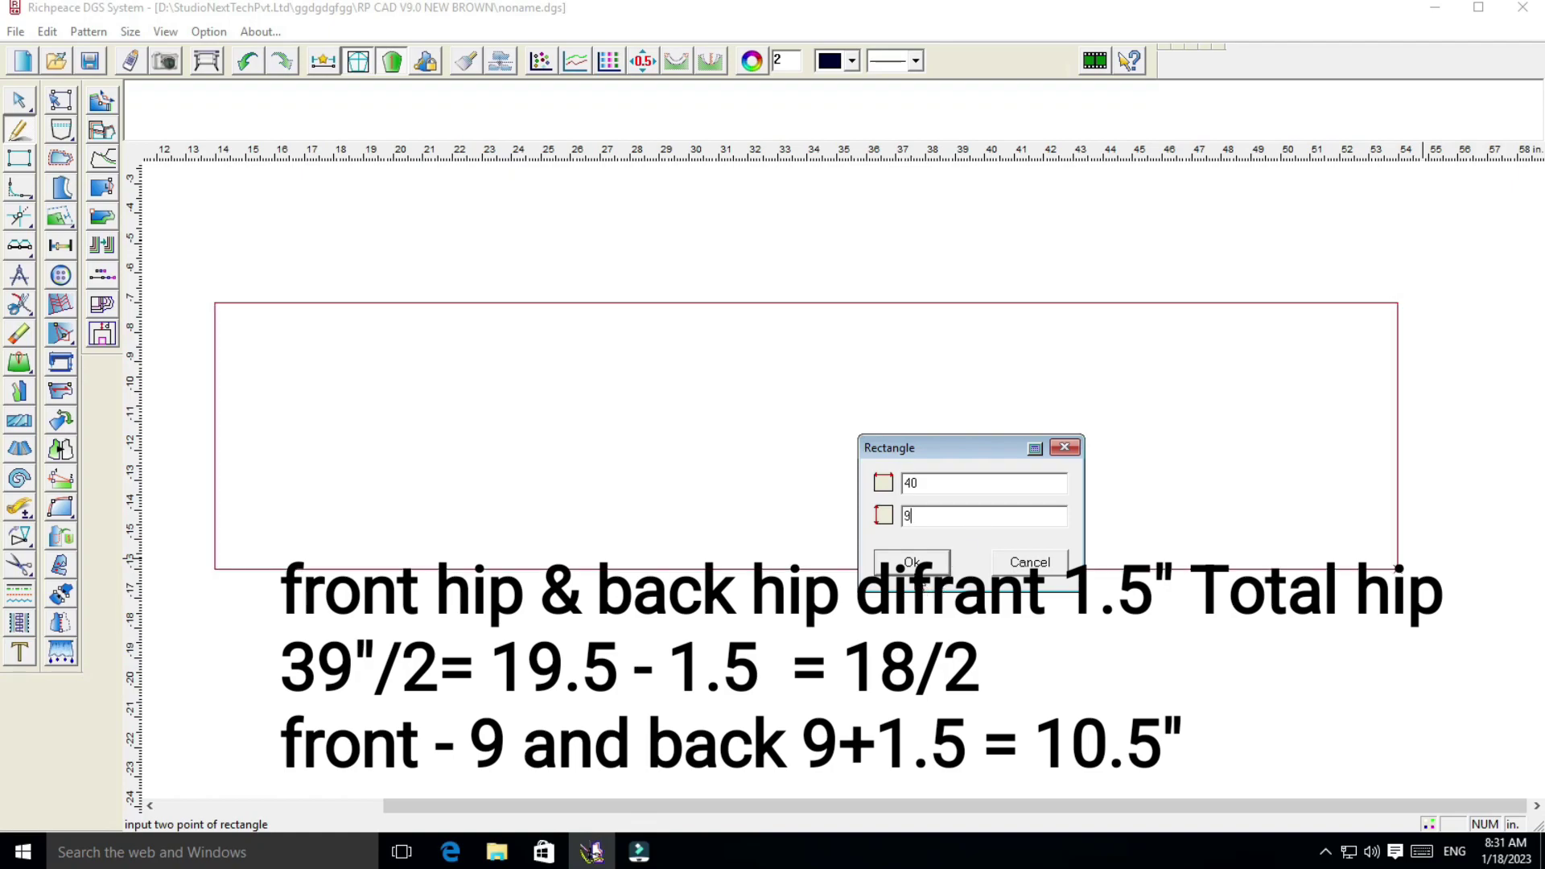
click(912, 564)
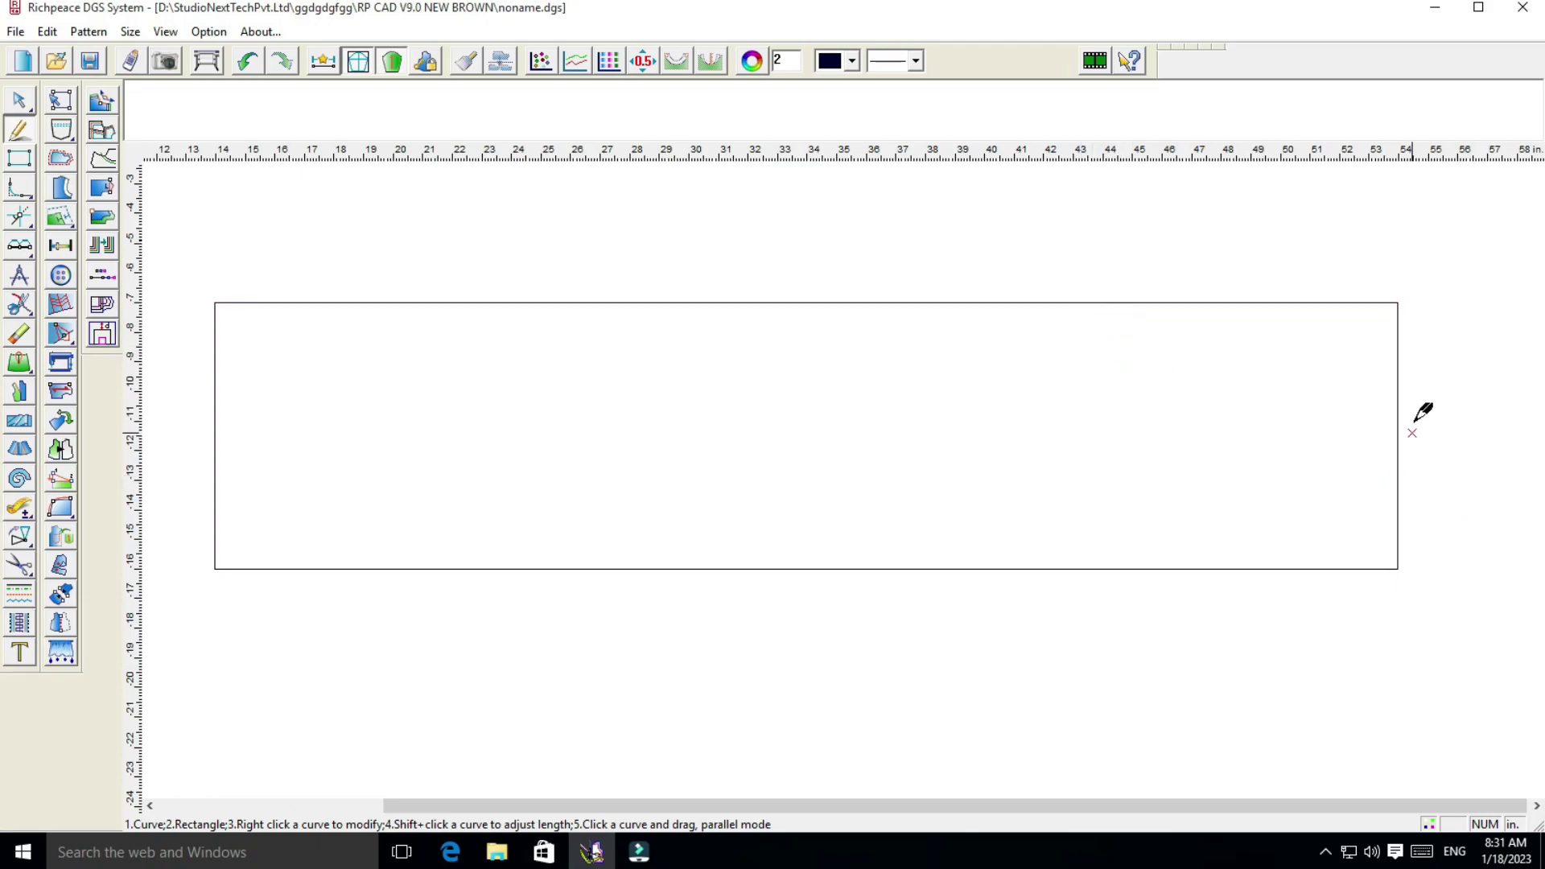
Add the hip line parallel to the waist edge at 5.5 in
drag(1397, 403, 1248, 435)
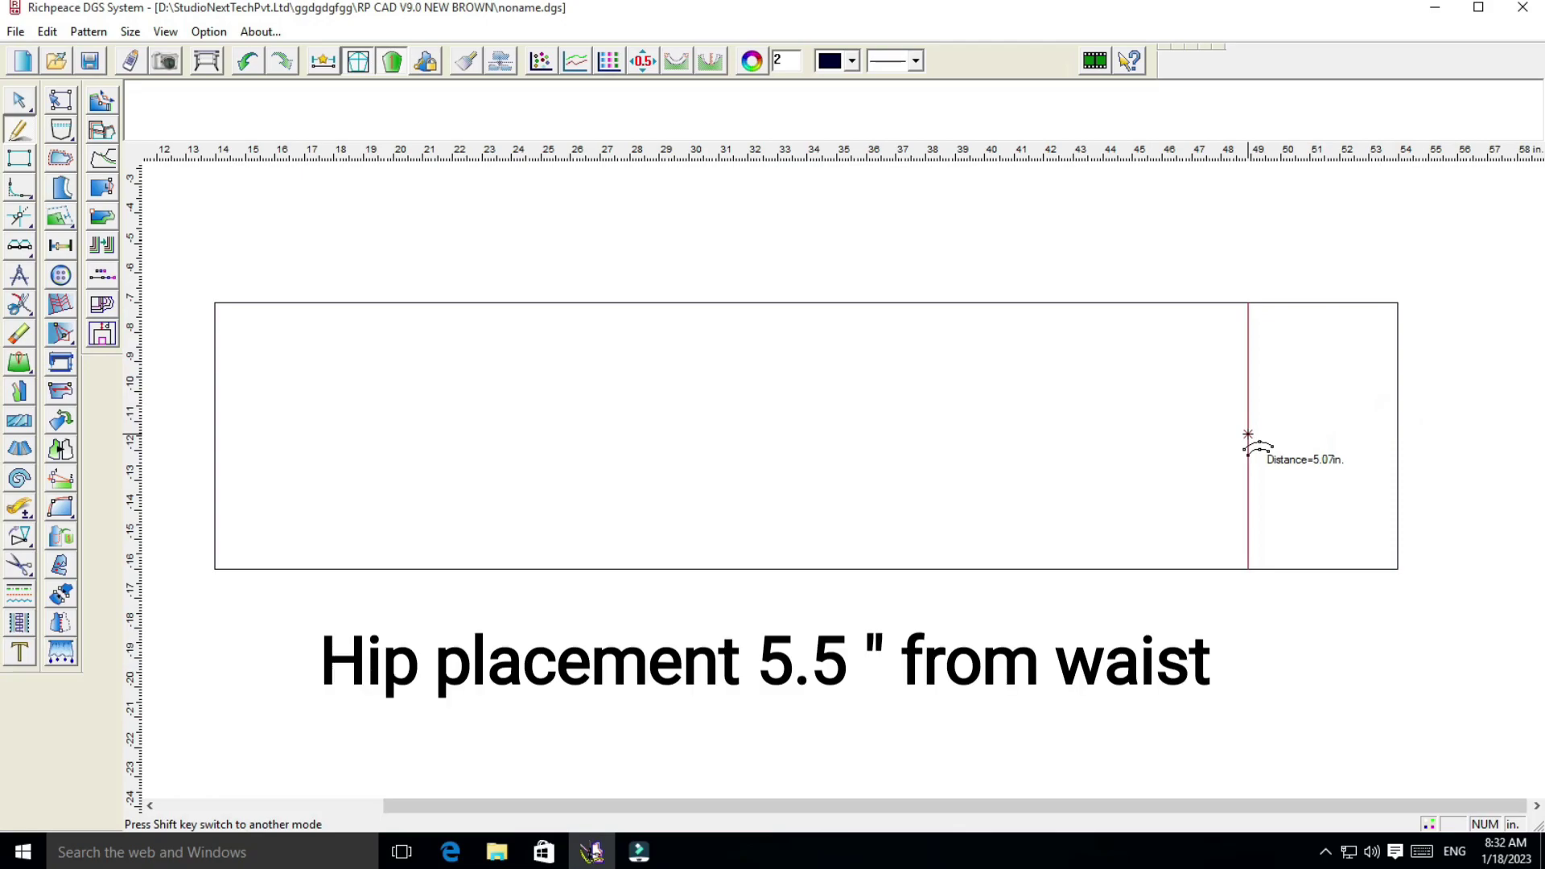
click(1248, 435)
text(5.)
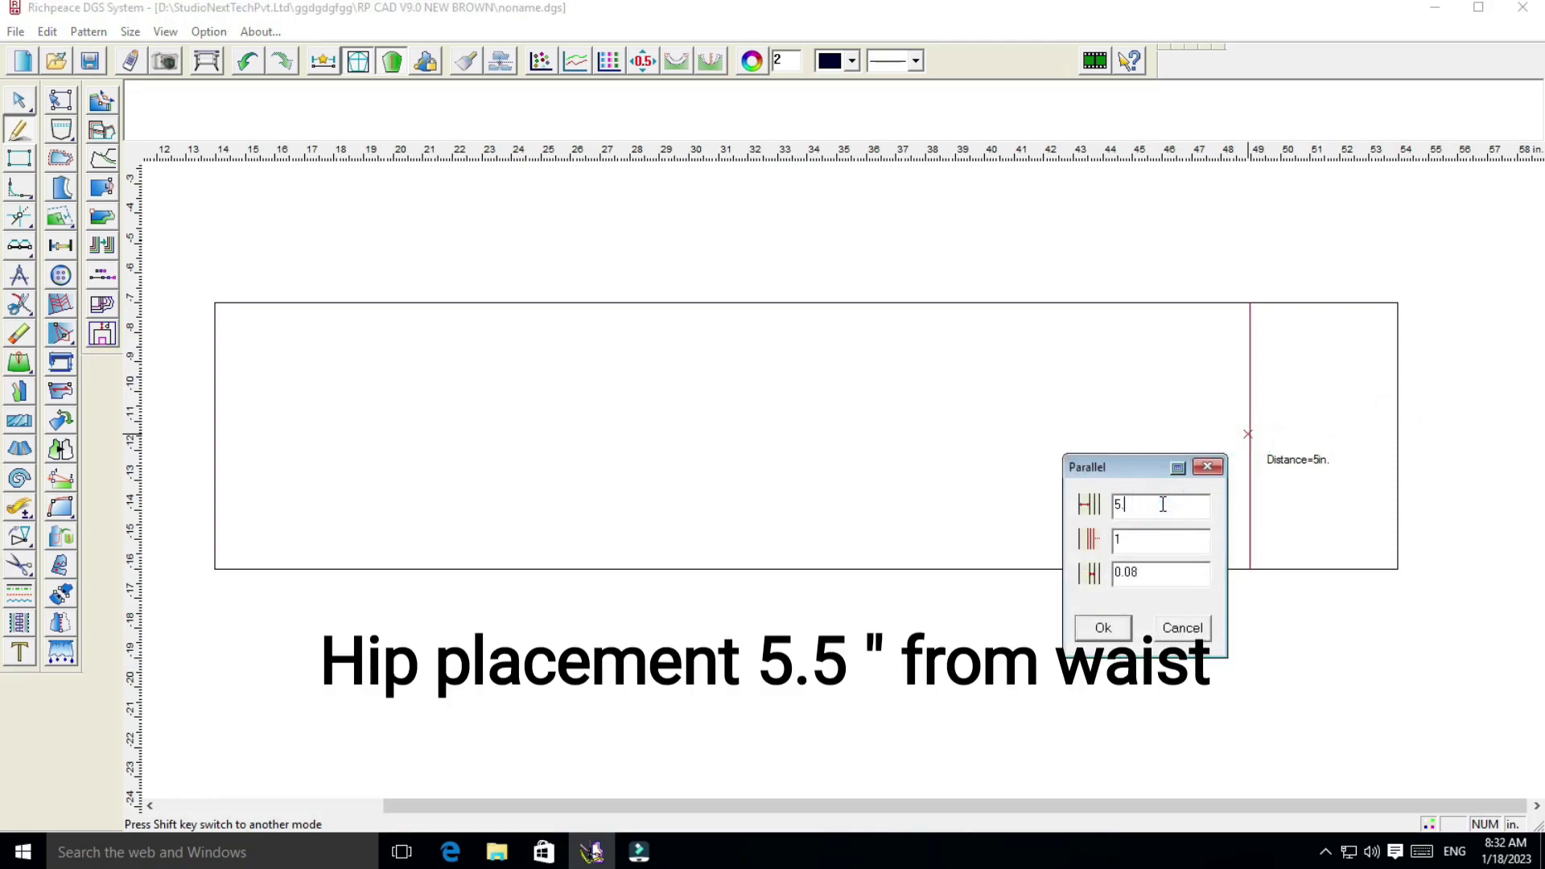
text(5)
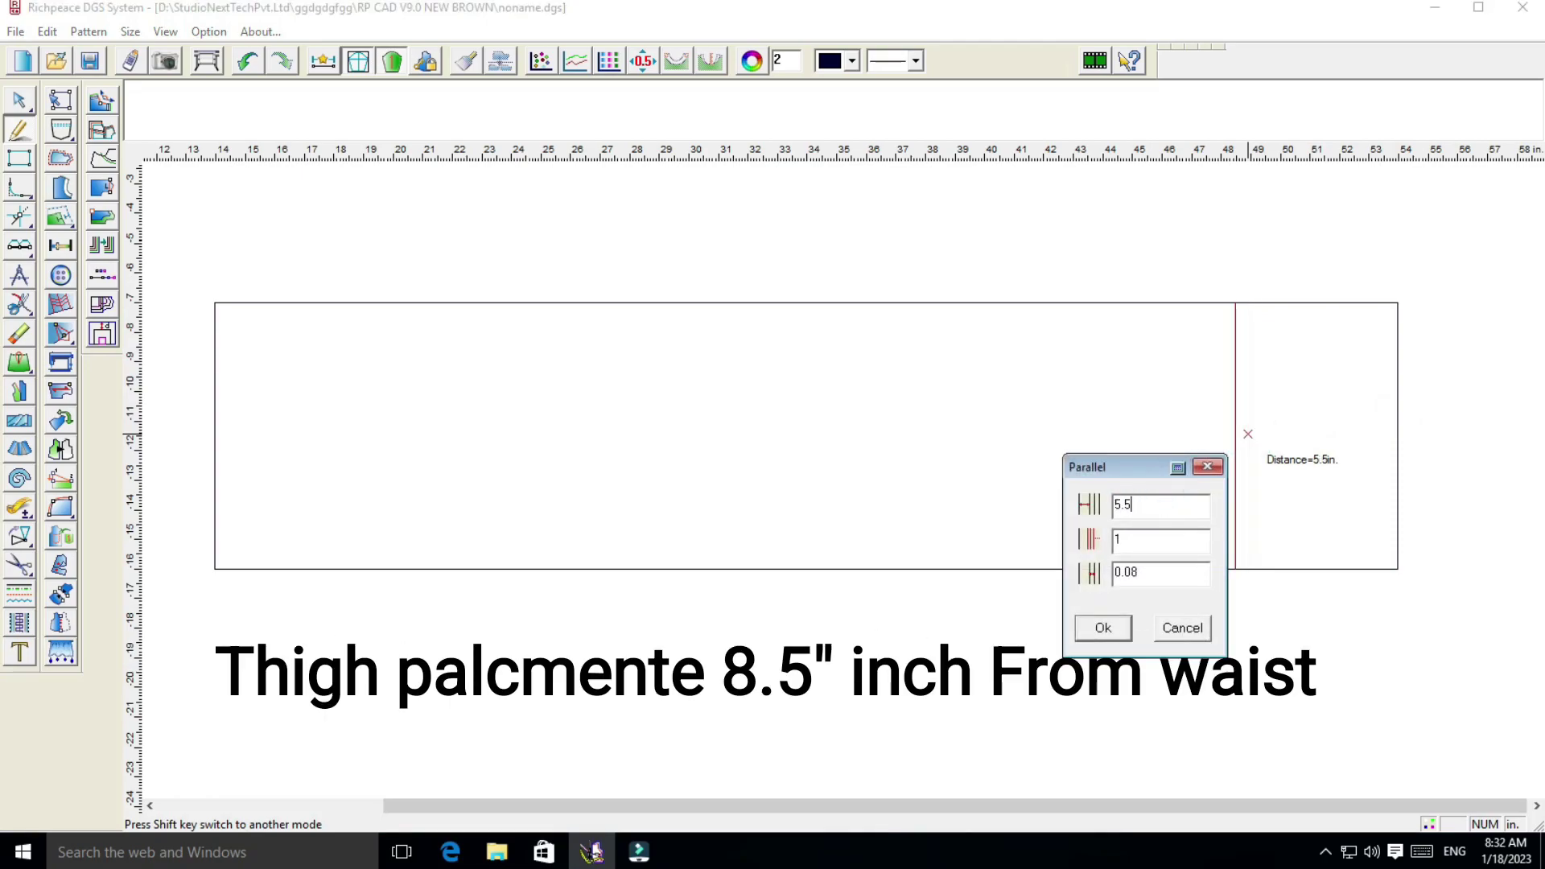
click(1101, 627)
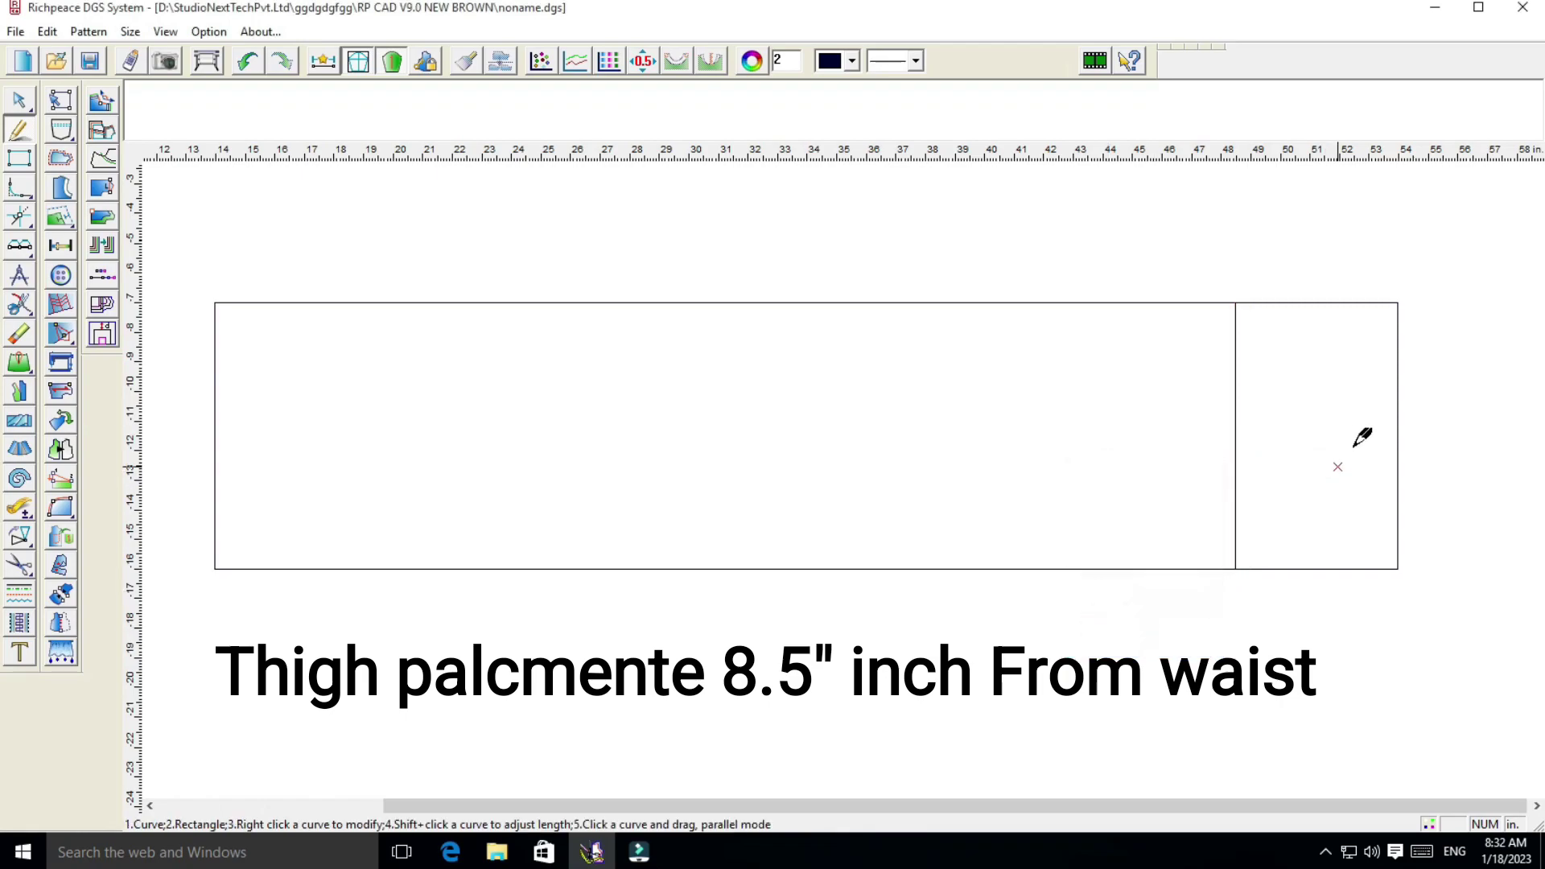
Add the thigh line parallel to the waist edge at 8.5 in
click(1398, 370)
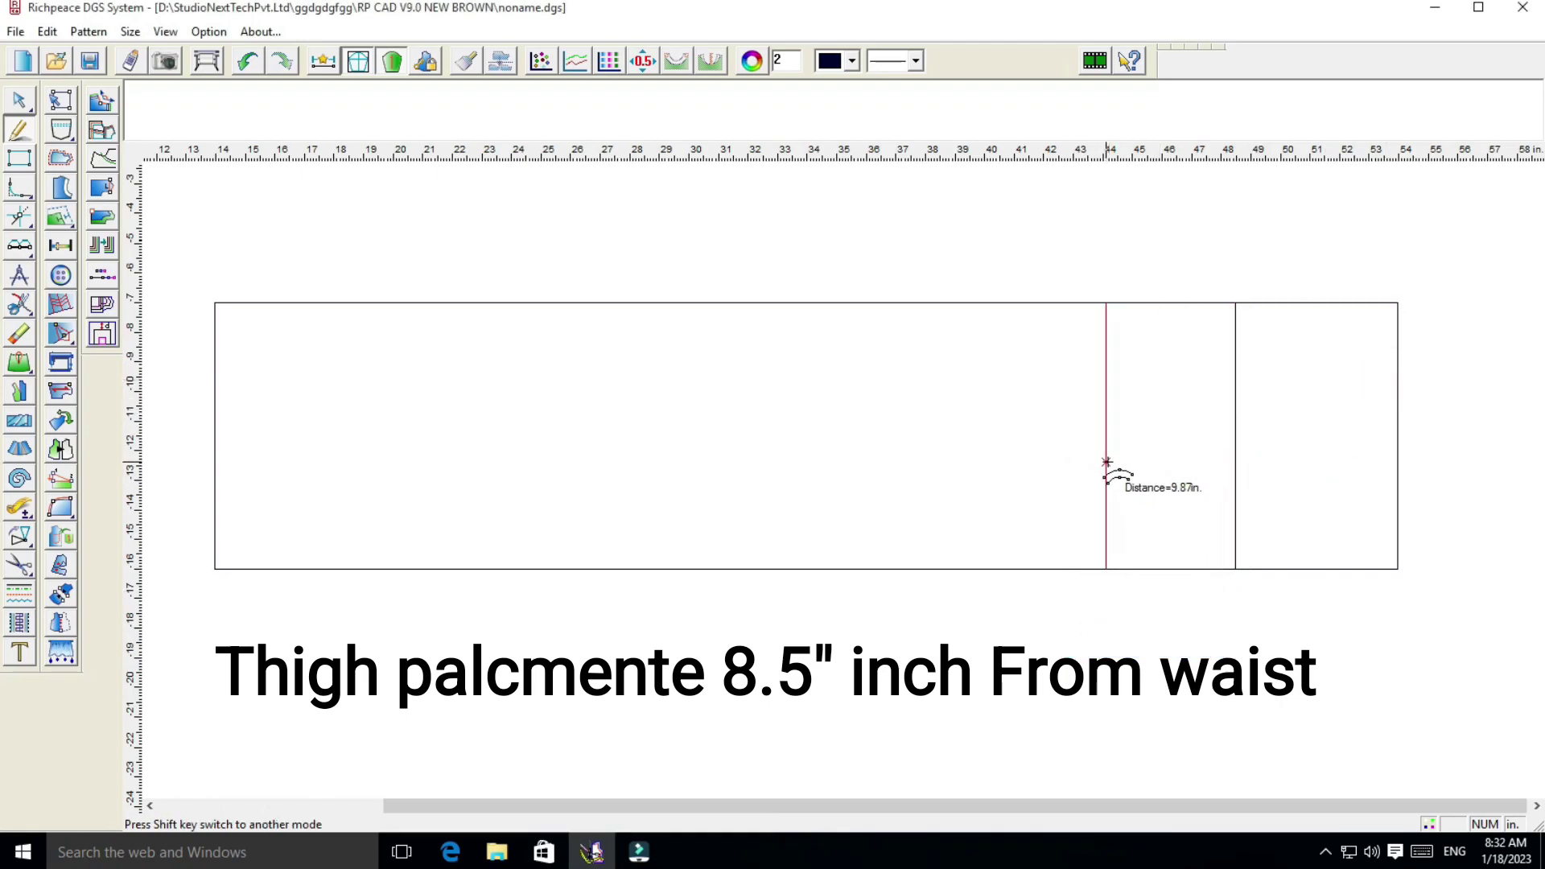
click(1108, 462)
click(1022, 533)
key(BackSpace)
key(BackSpace)
key(BackSpace)
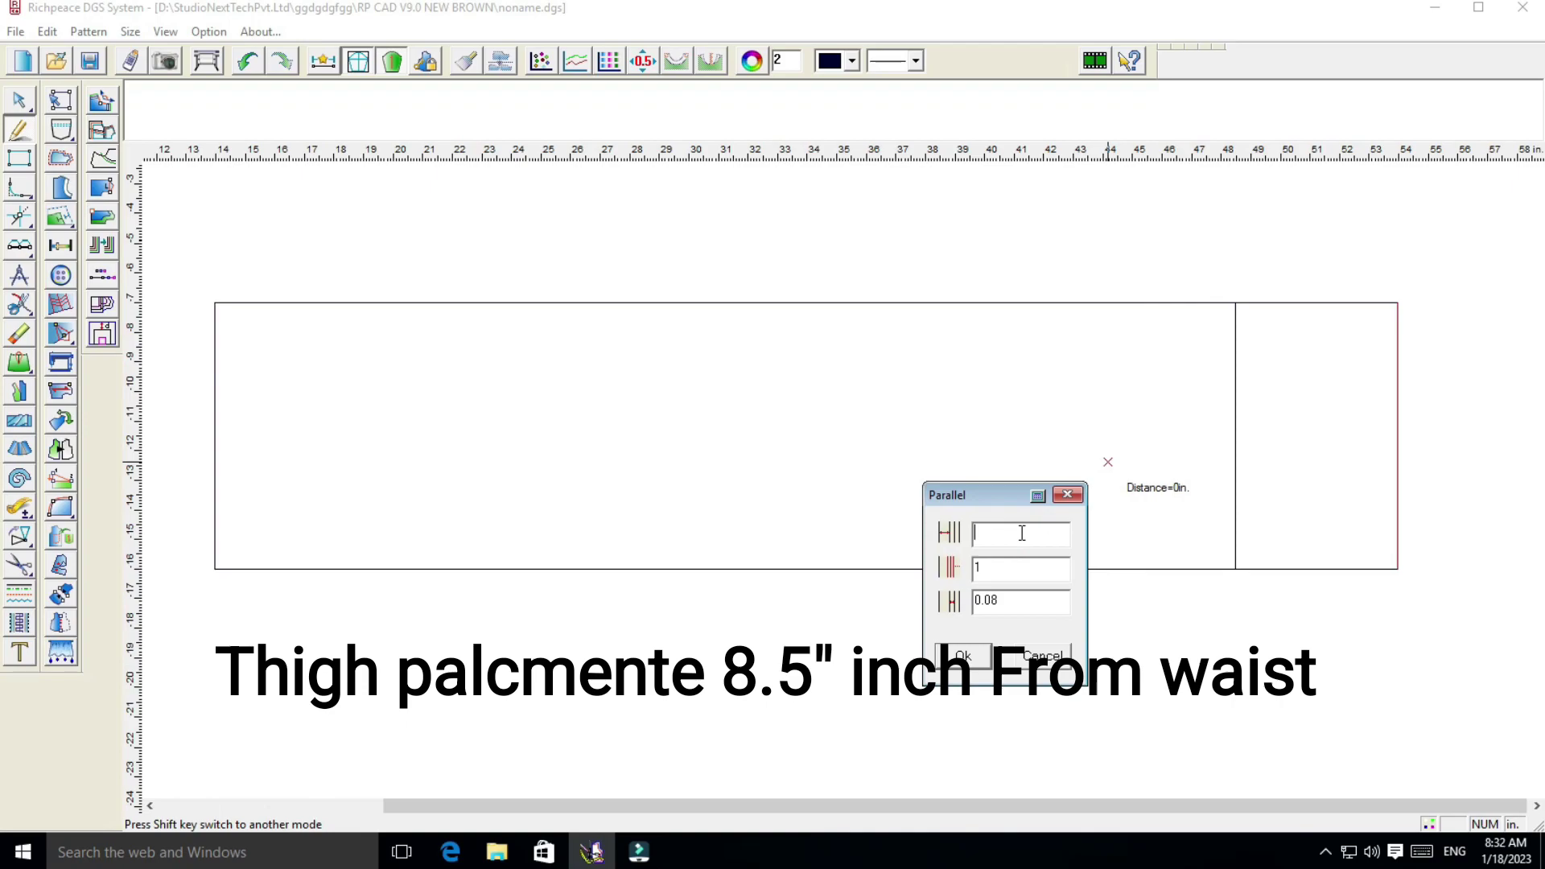
text(8.5)
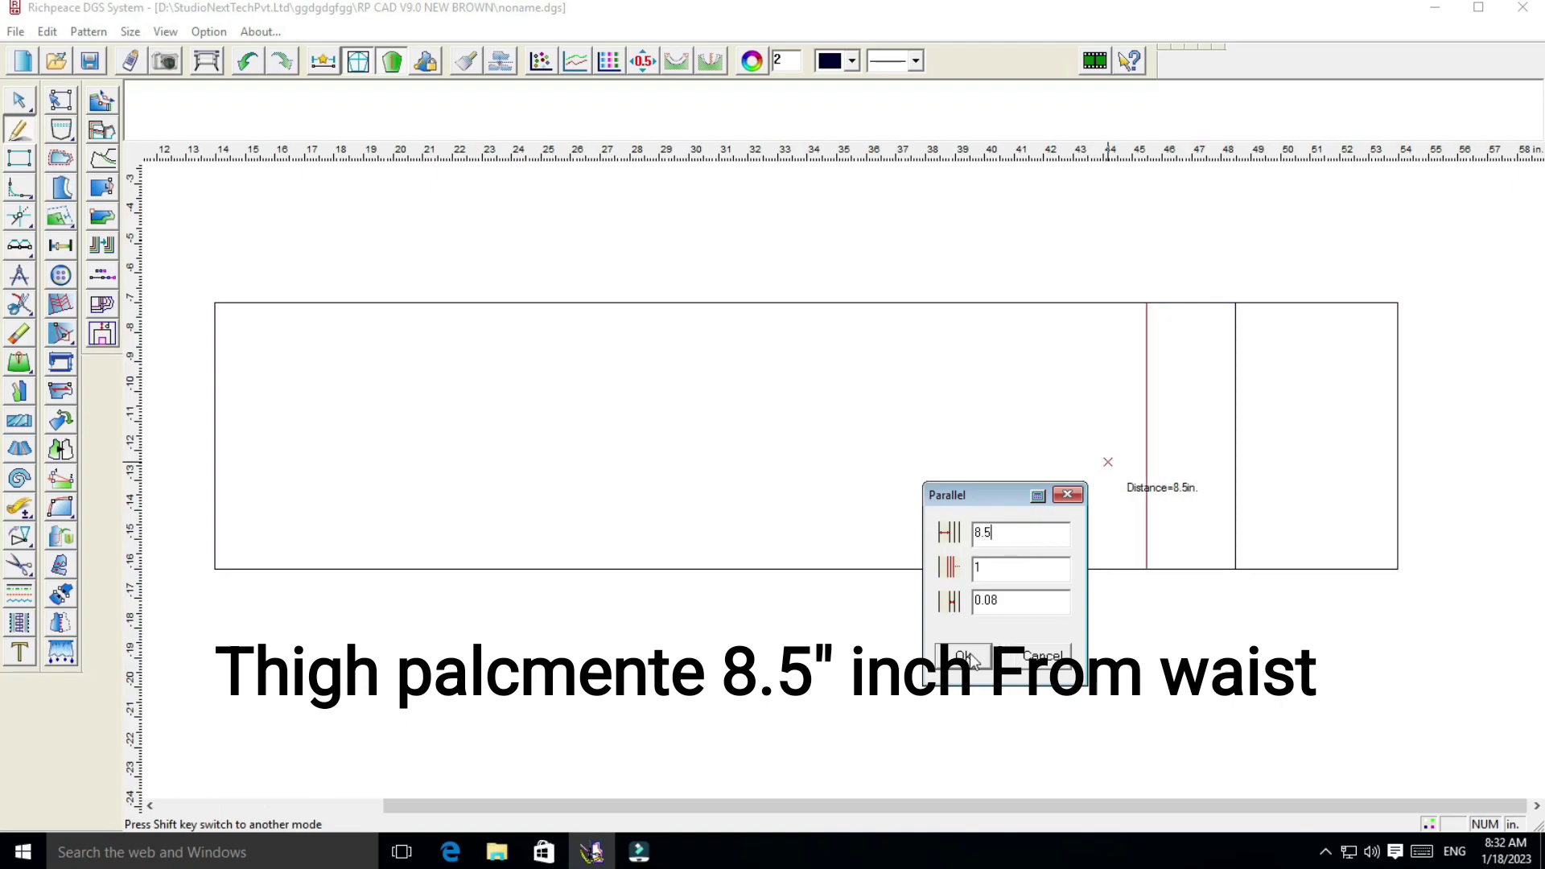
click(964, 656)
Add the knee line parallel to the waist edge at 20.5 in
click(1397, 369)
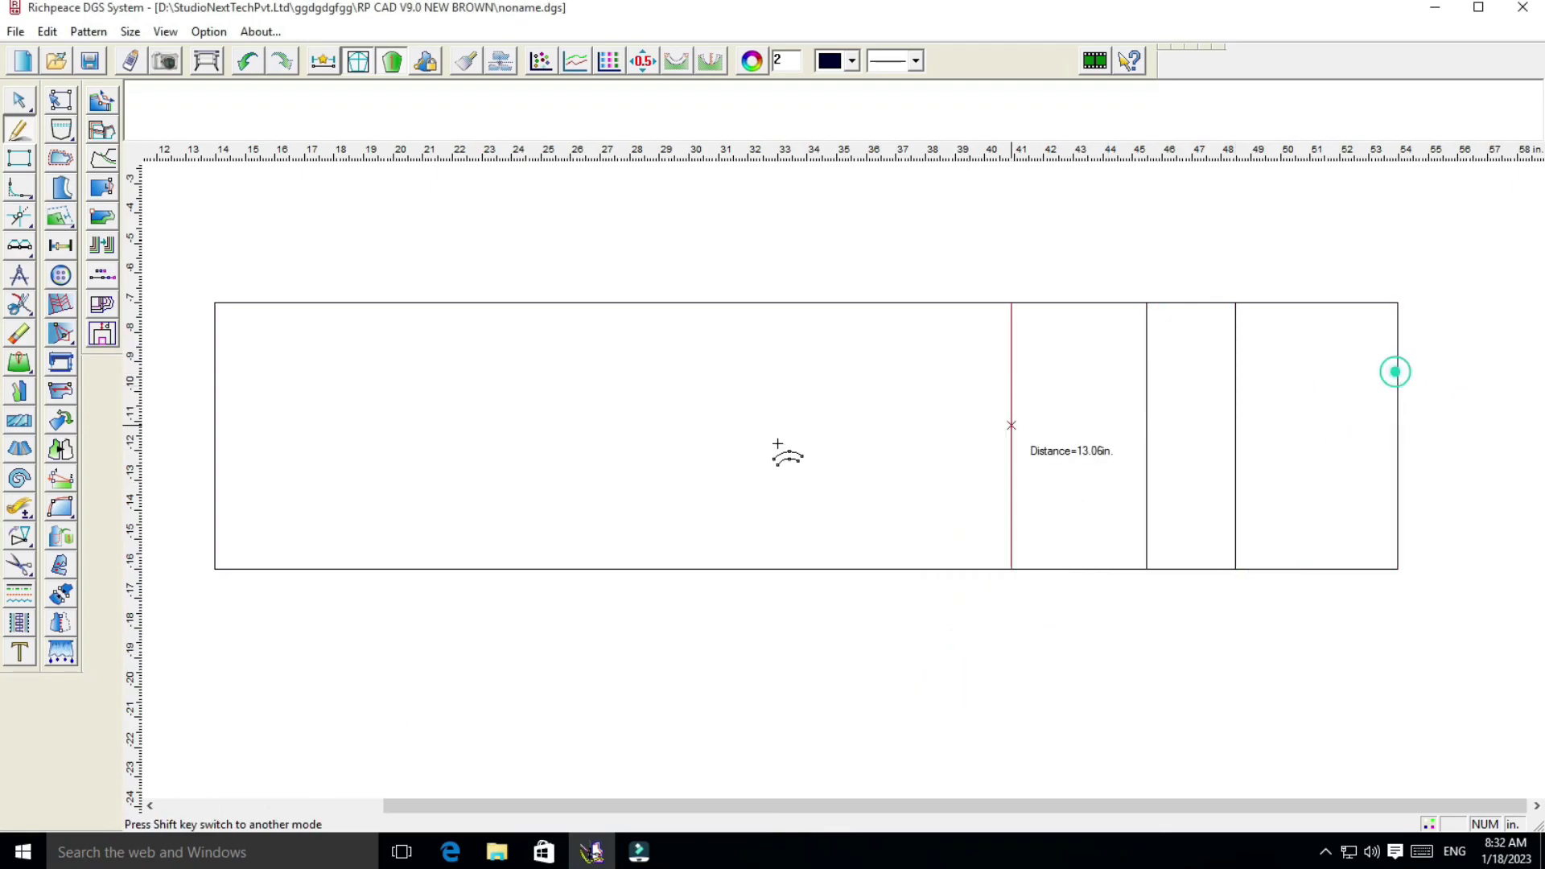
click(708, 476)
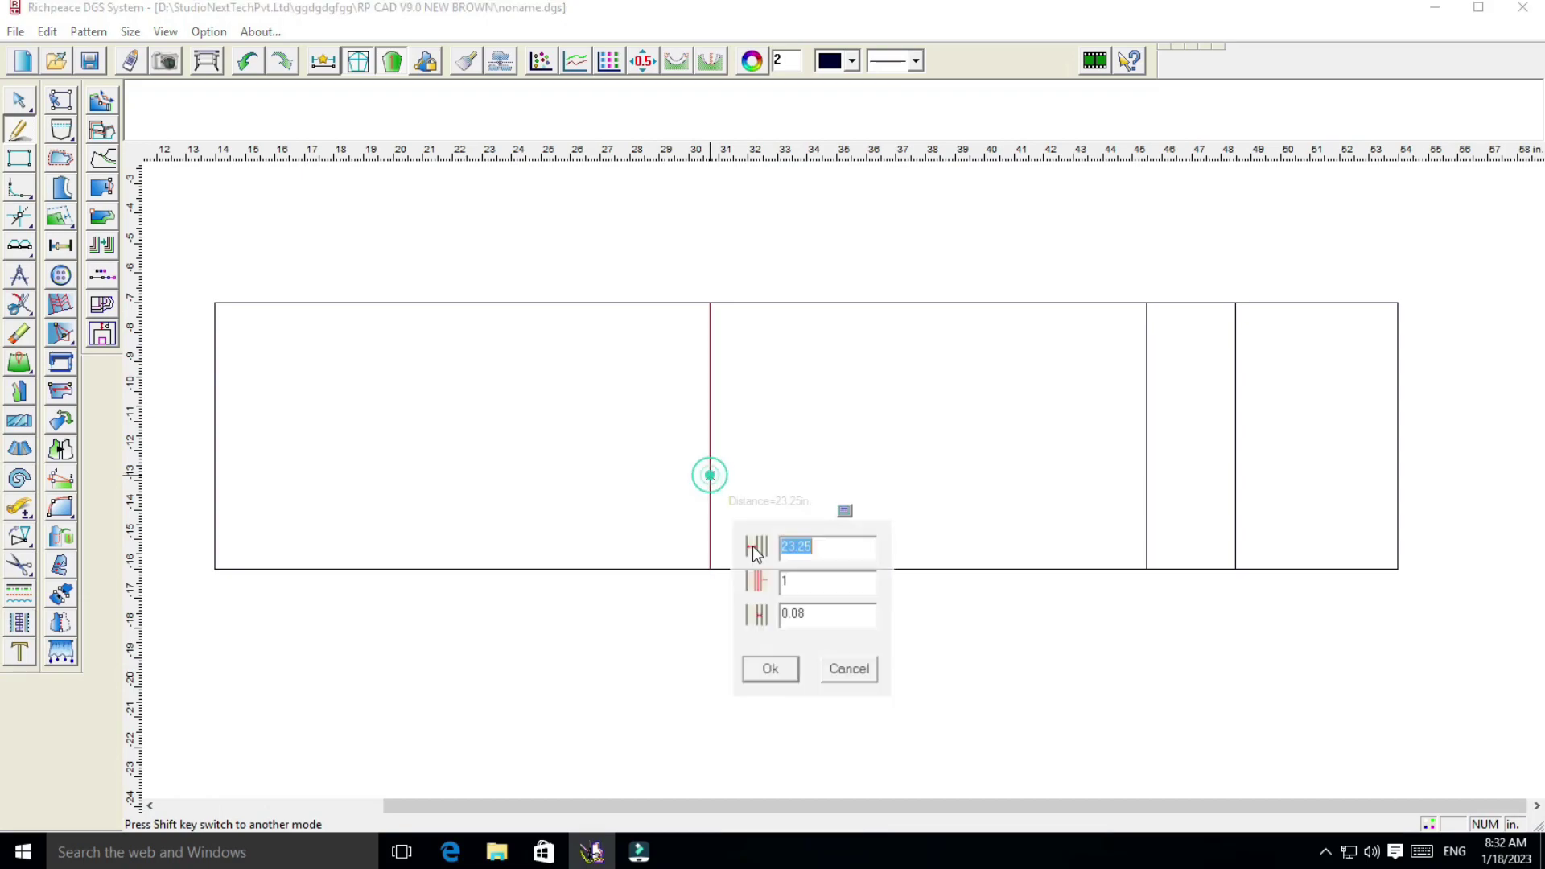
click(824, 549)
key(BackSpace)
key(BackSpace)
key(BackSpace)
key(BackSpace)
text(0)
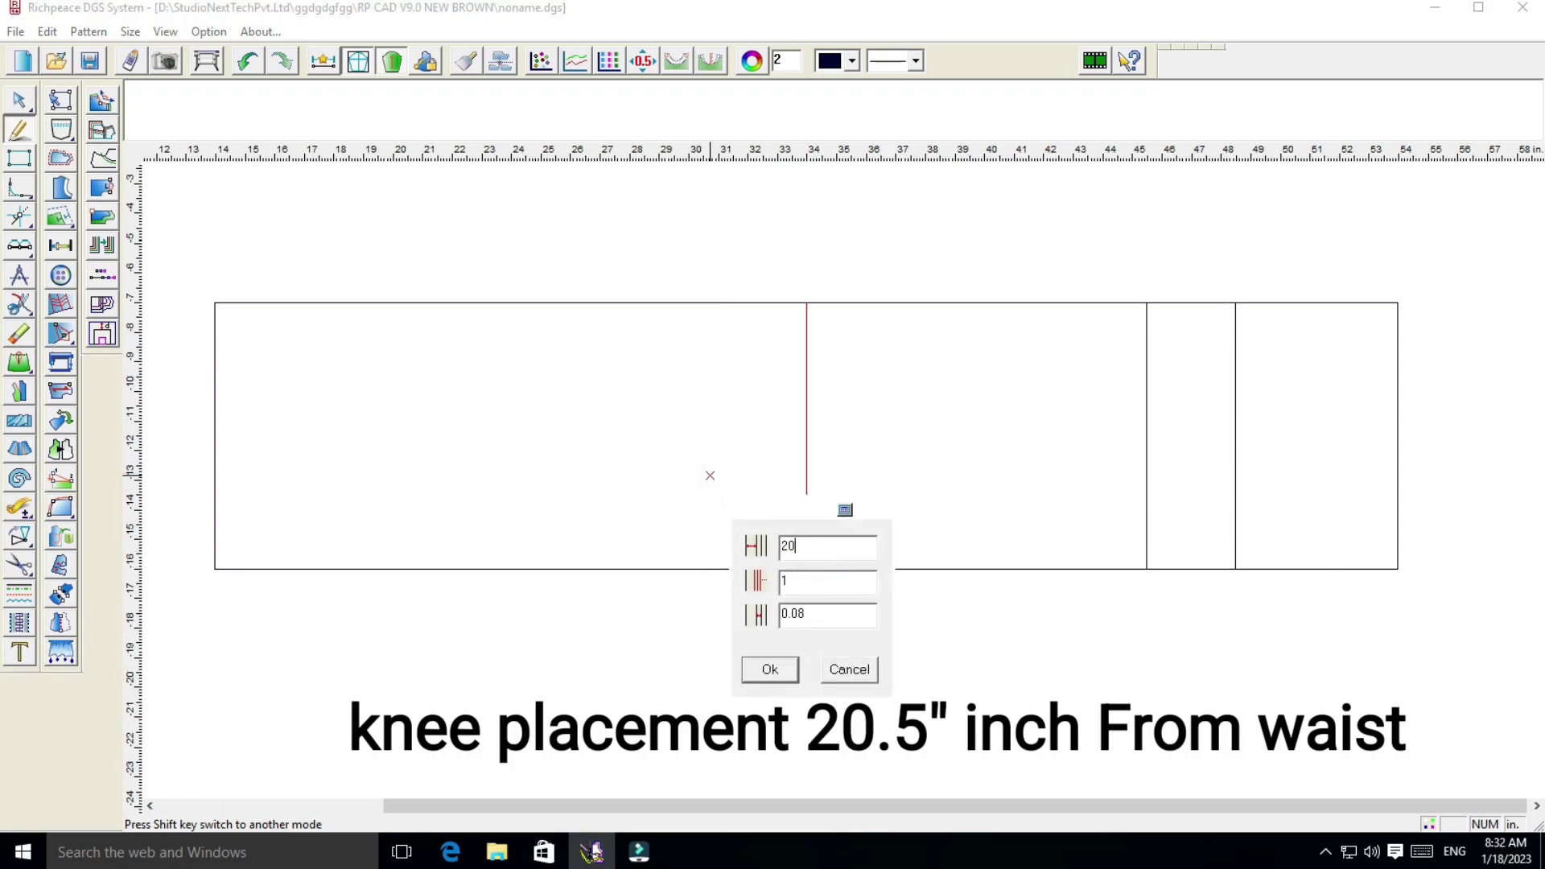
text(.)
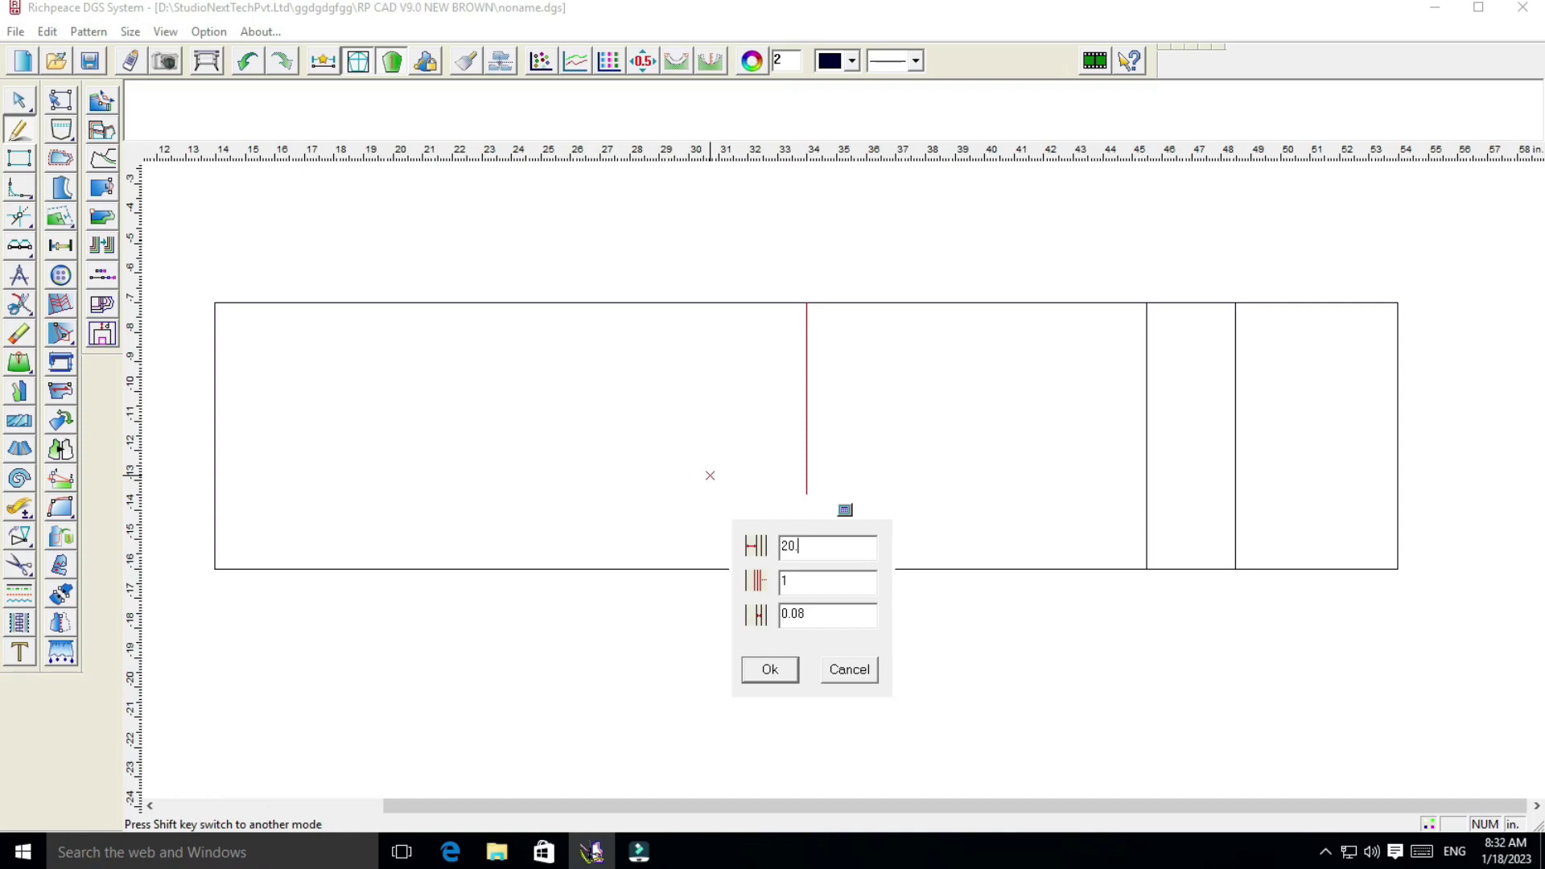
text(5)
click(793, 681)
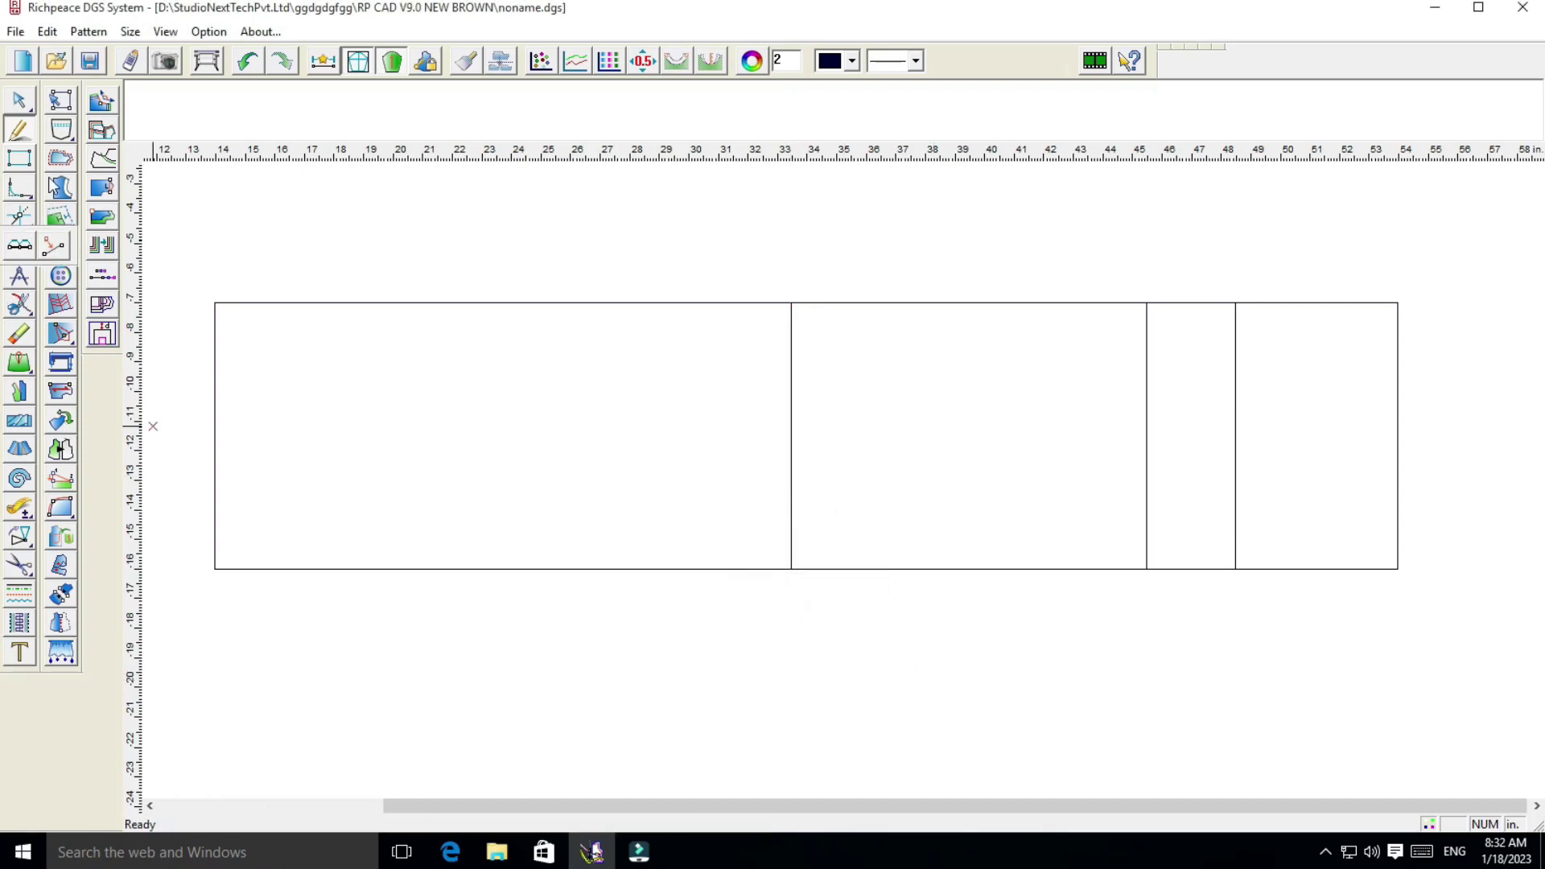
Mark the hem side seam point 2 in inside the bottom-left corner
click(46, 255)
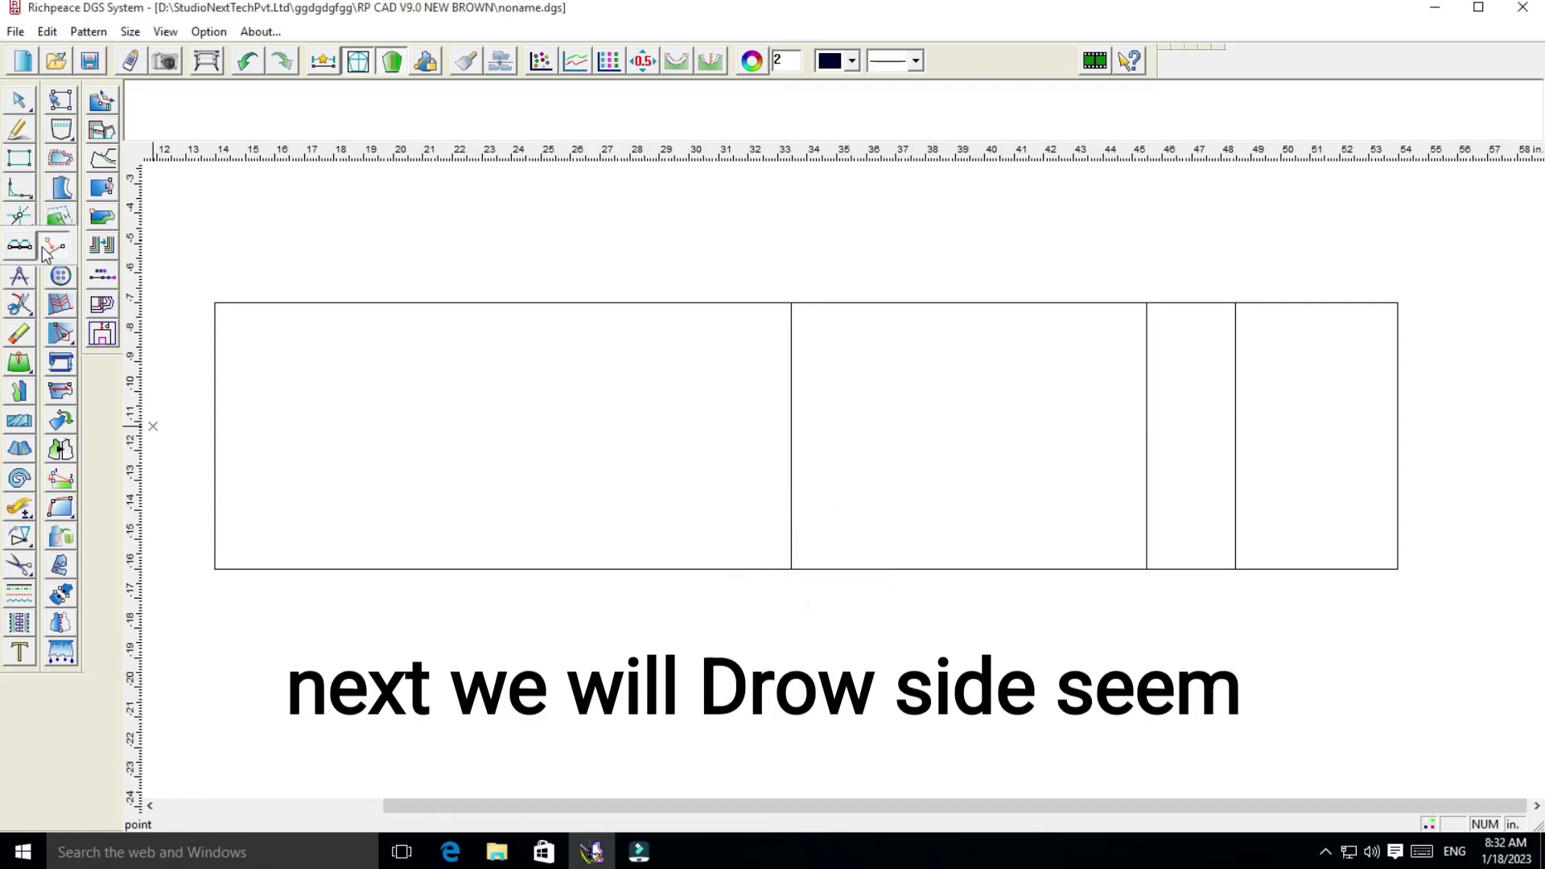
click(214, 569)
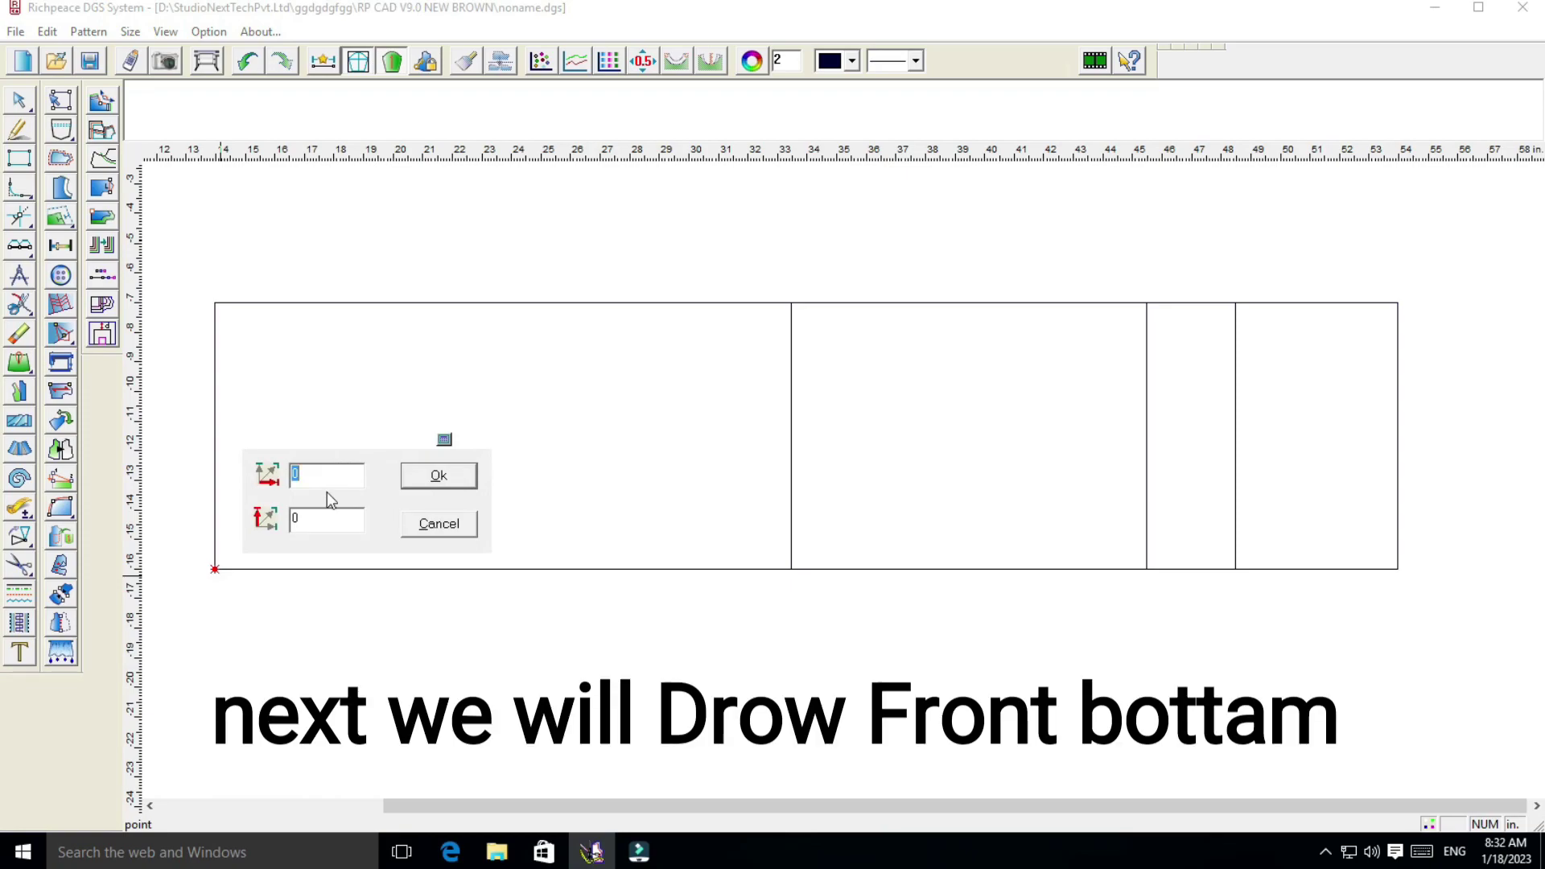
click(318, 522)
key(BackSpace)
text(2)
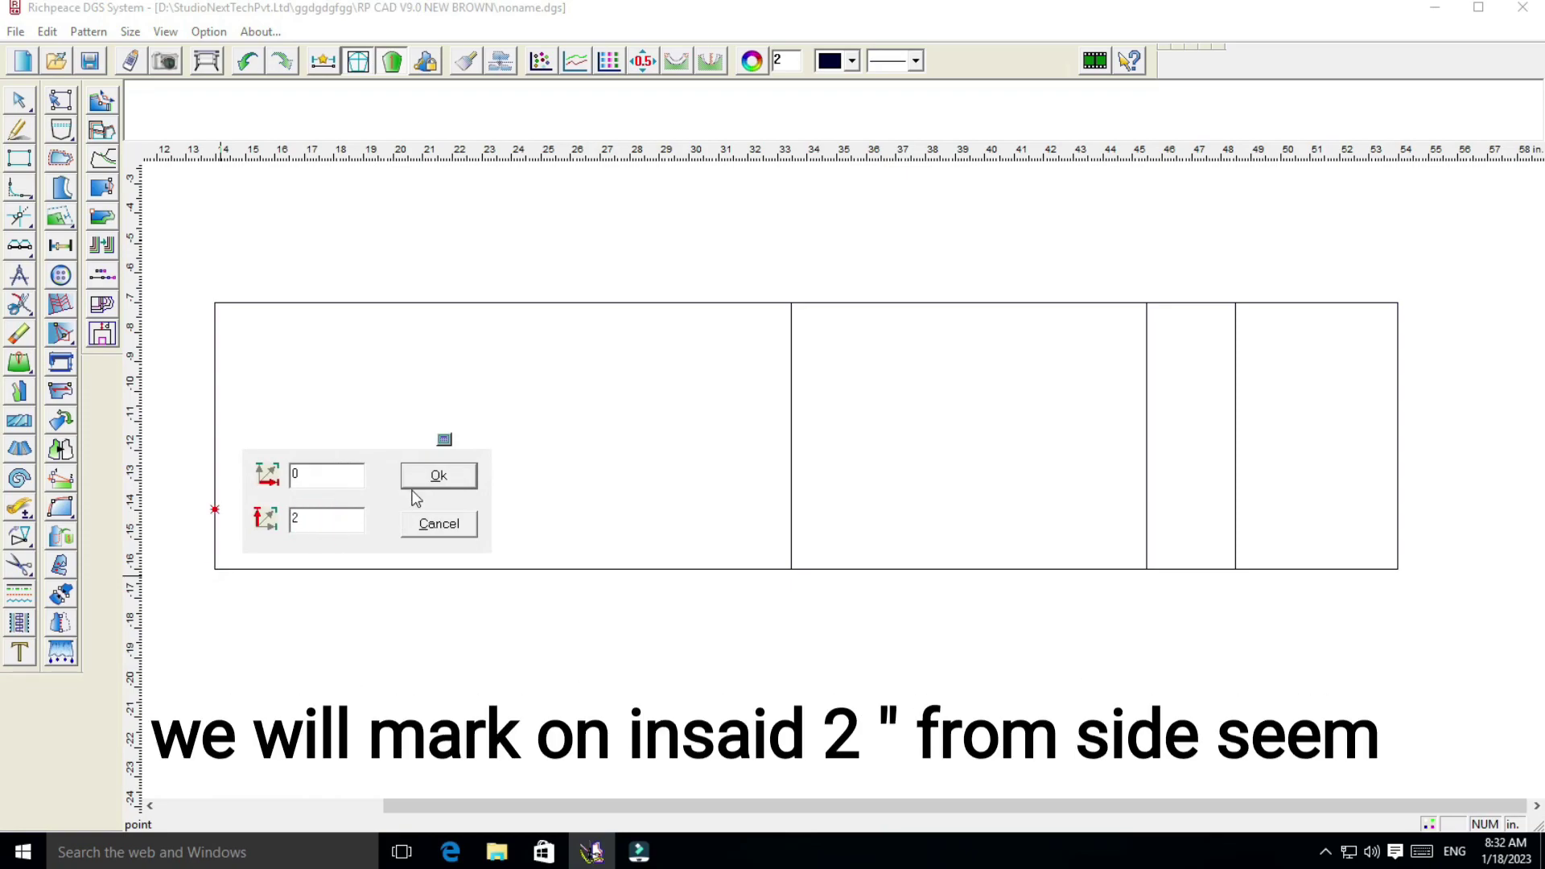
click(435, 477)
Mark the knee side seam point 1.25 in inside the knee line's end
click(793, 570)
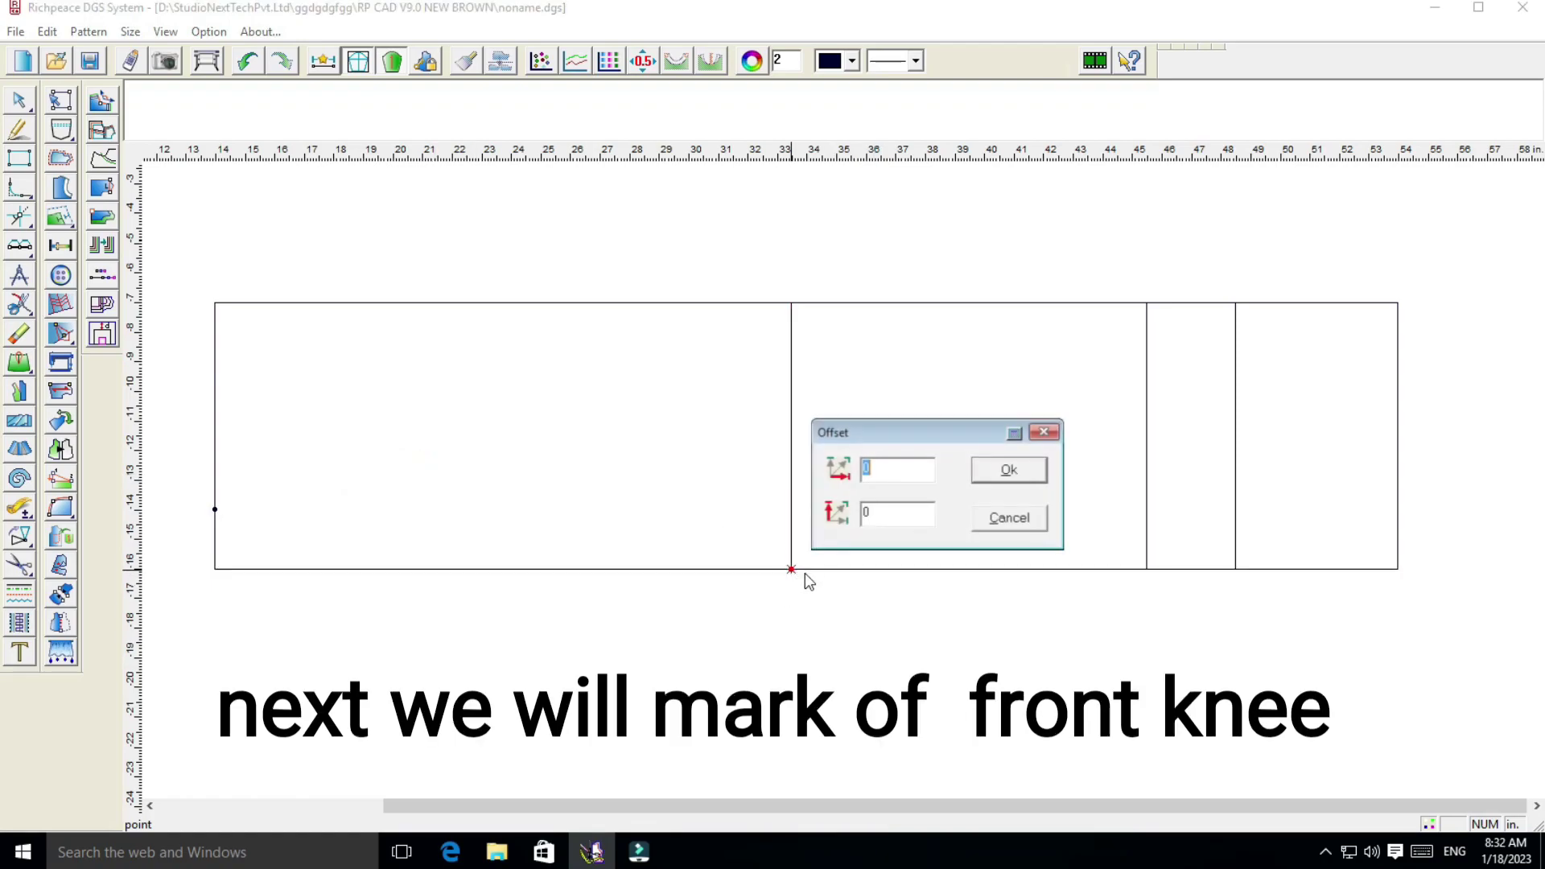
click(878, 513)
key(BackSpace)
text(1.)
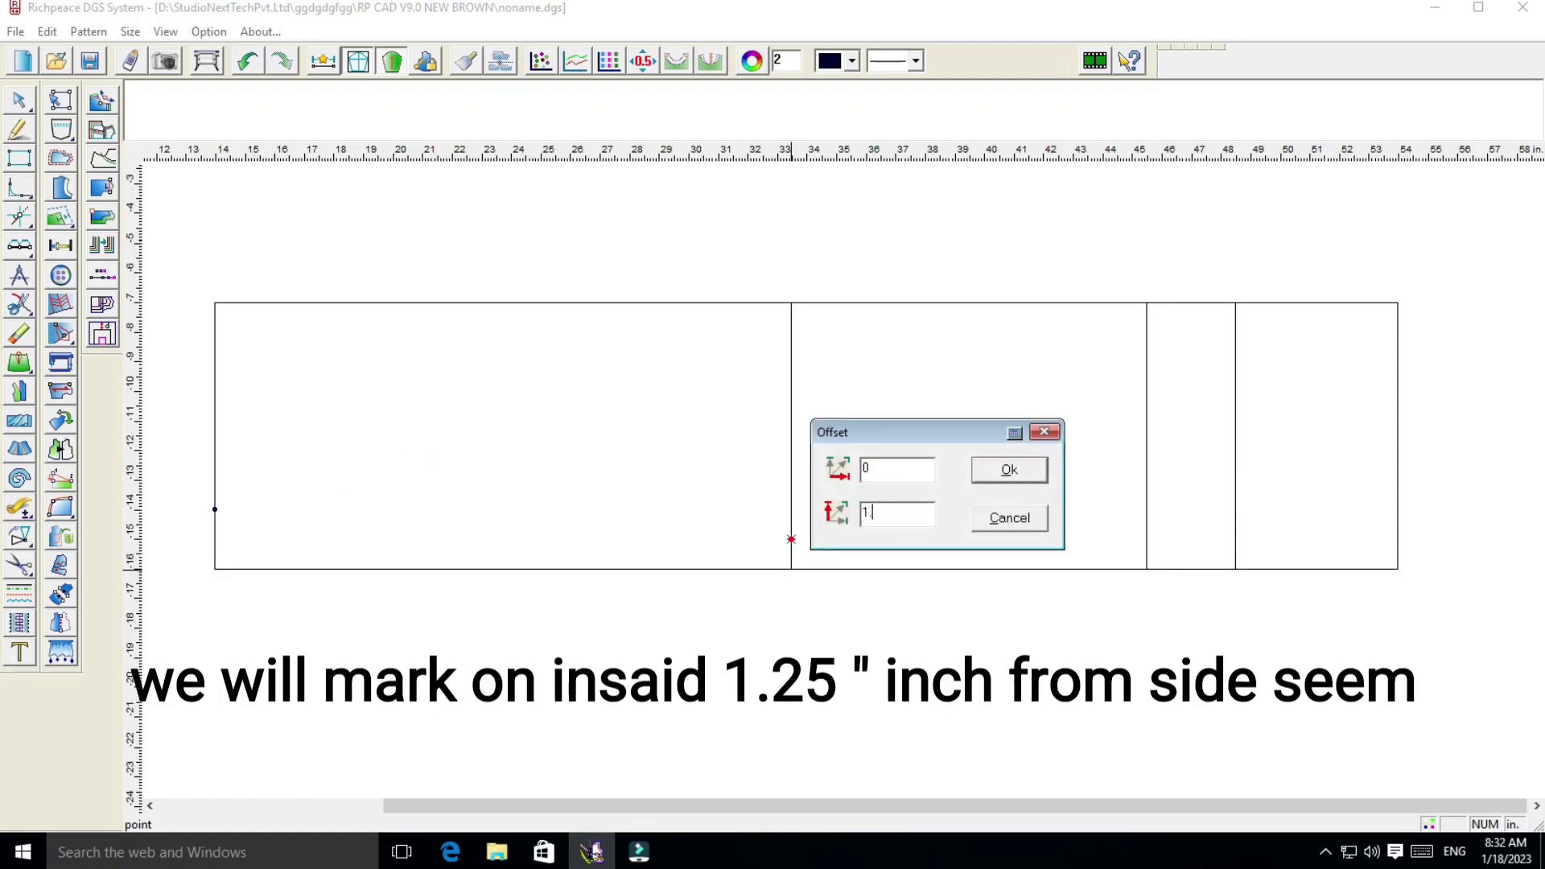
text(25)
click(1007, 471)
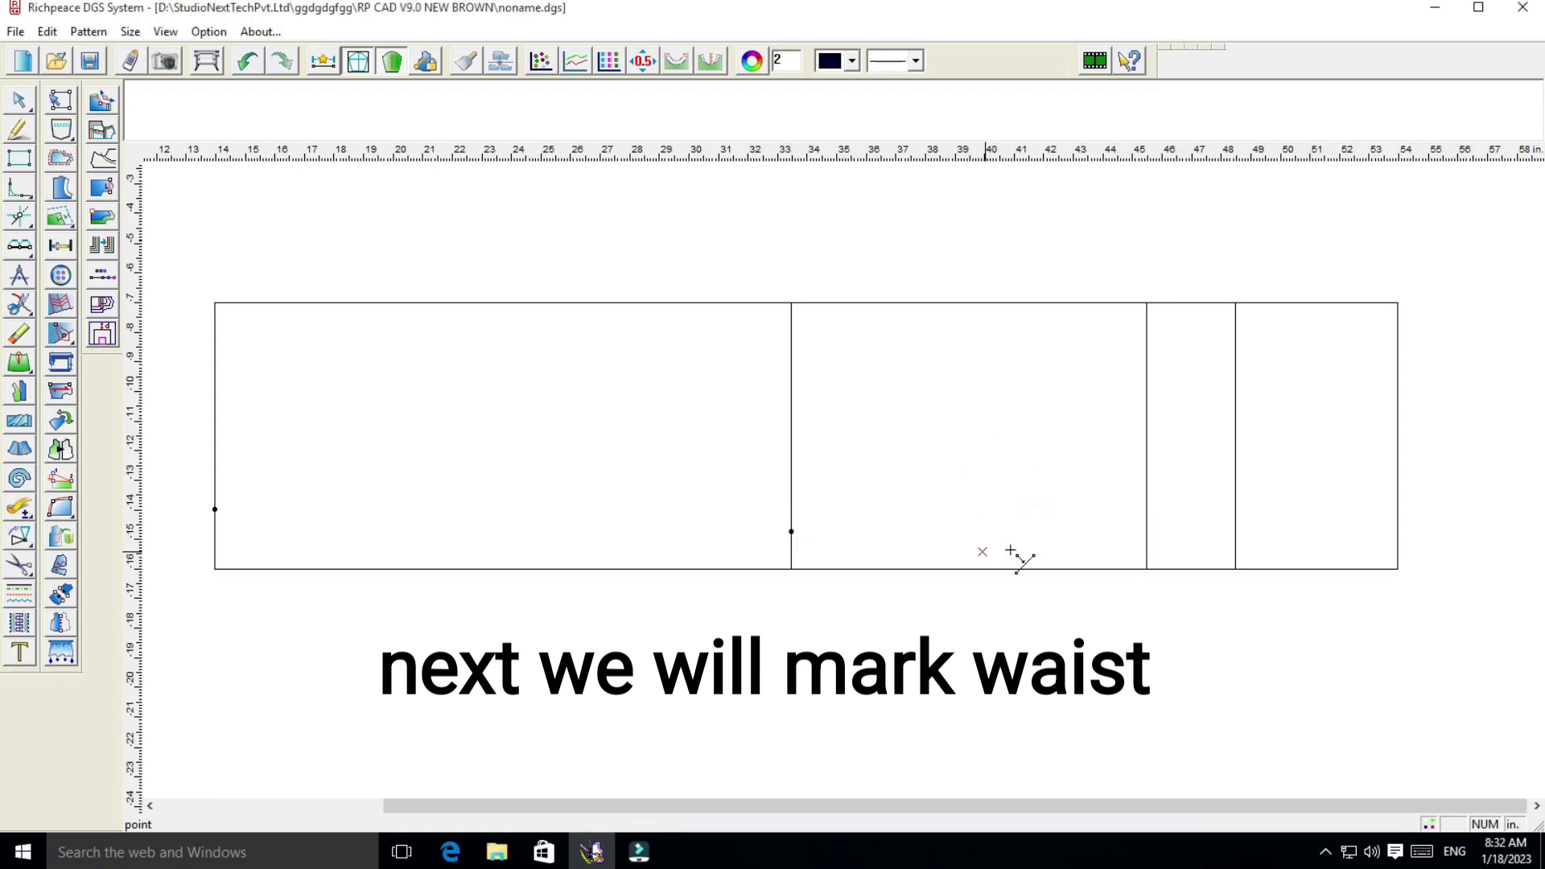
Mark the waist side seam point 0.25 in outside the waist corner
click(1406, 574)
double_click(1215, 510)
text(-)
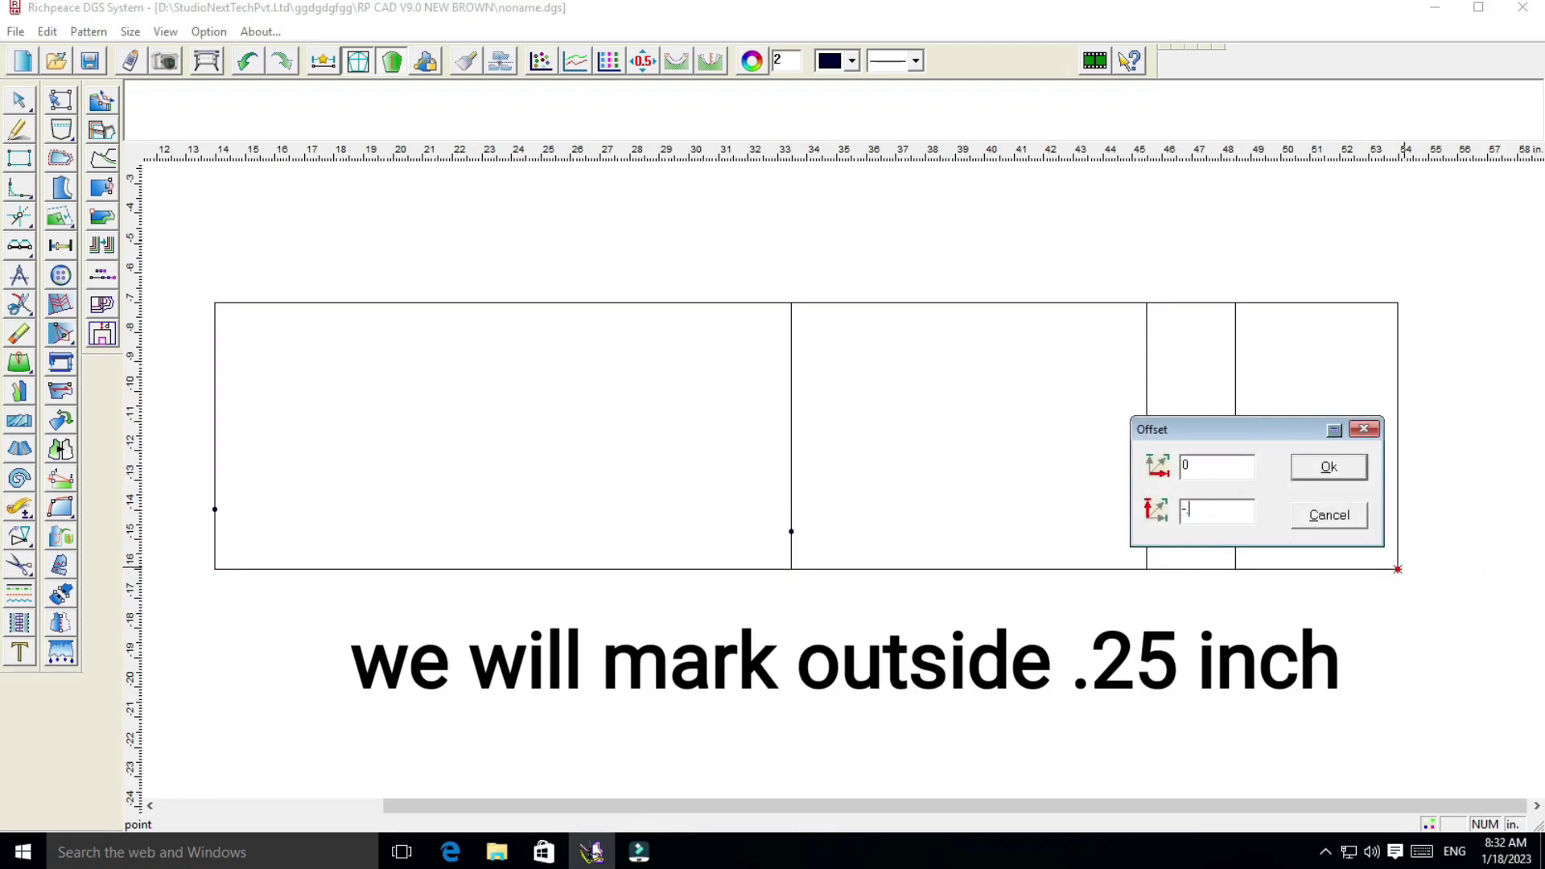
text(.25)
click(1327, 467)
right_click(421, 421)
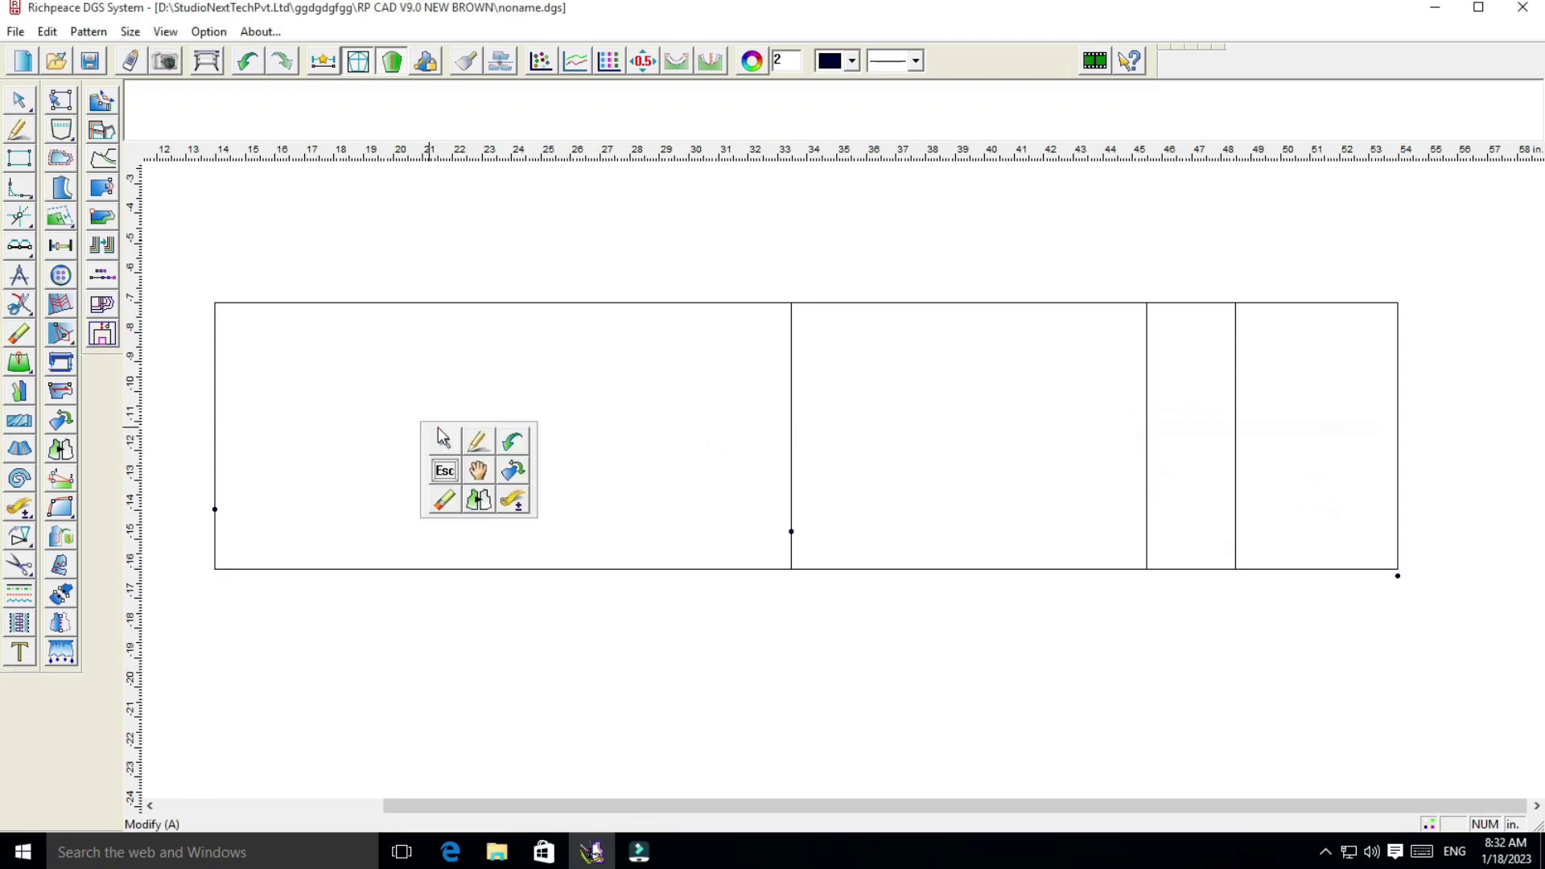
click(478, 441)
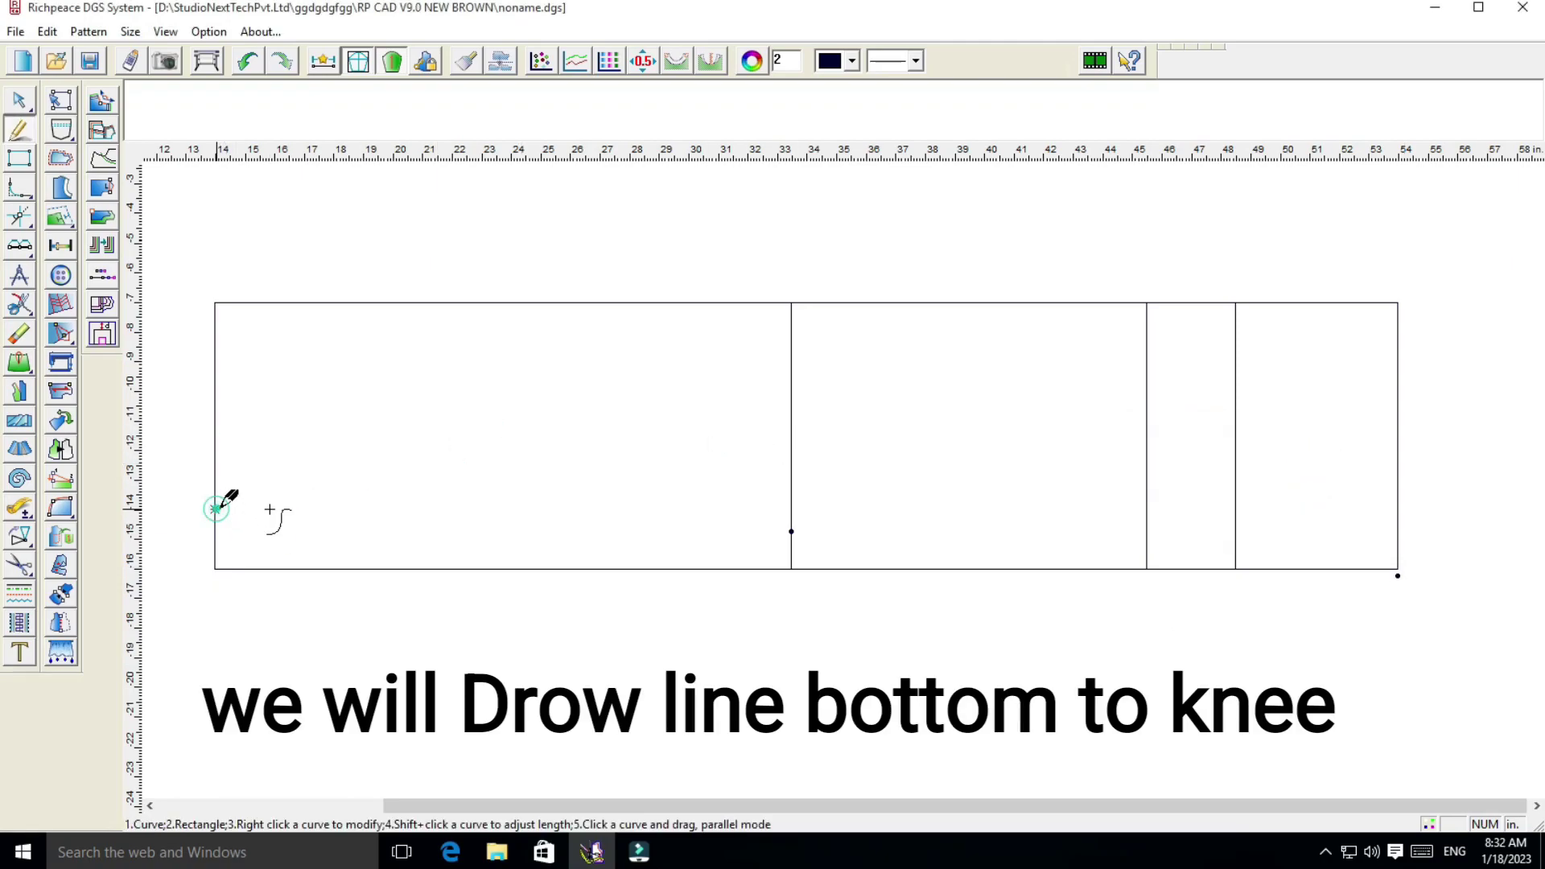
Draw the side seam line through the hem, knee and waist points
click(216, 508)
click(792, 531)
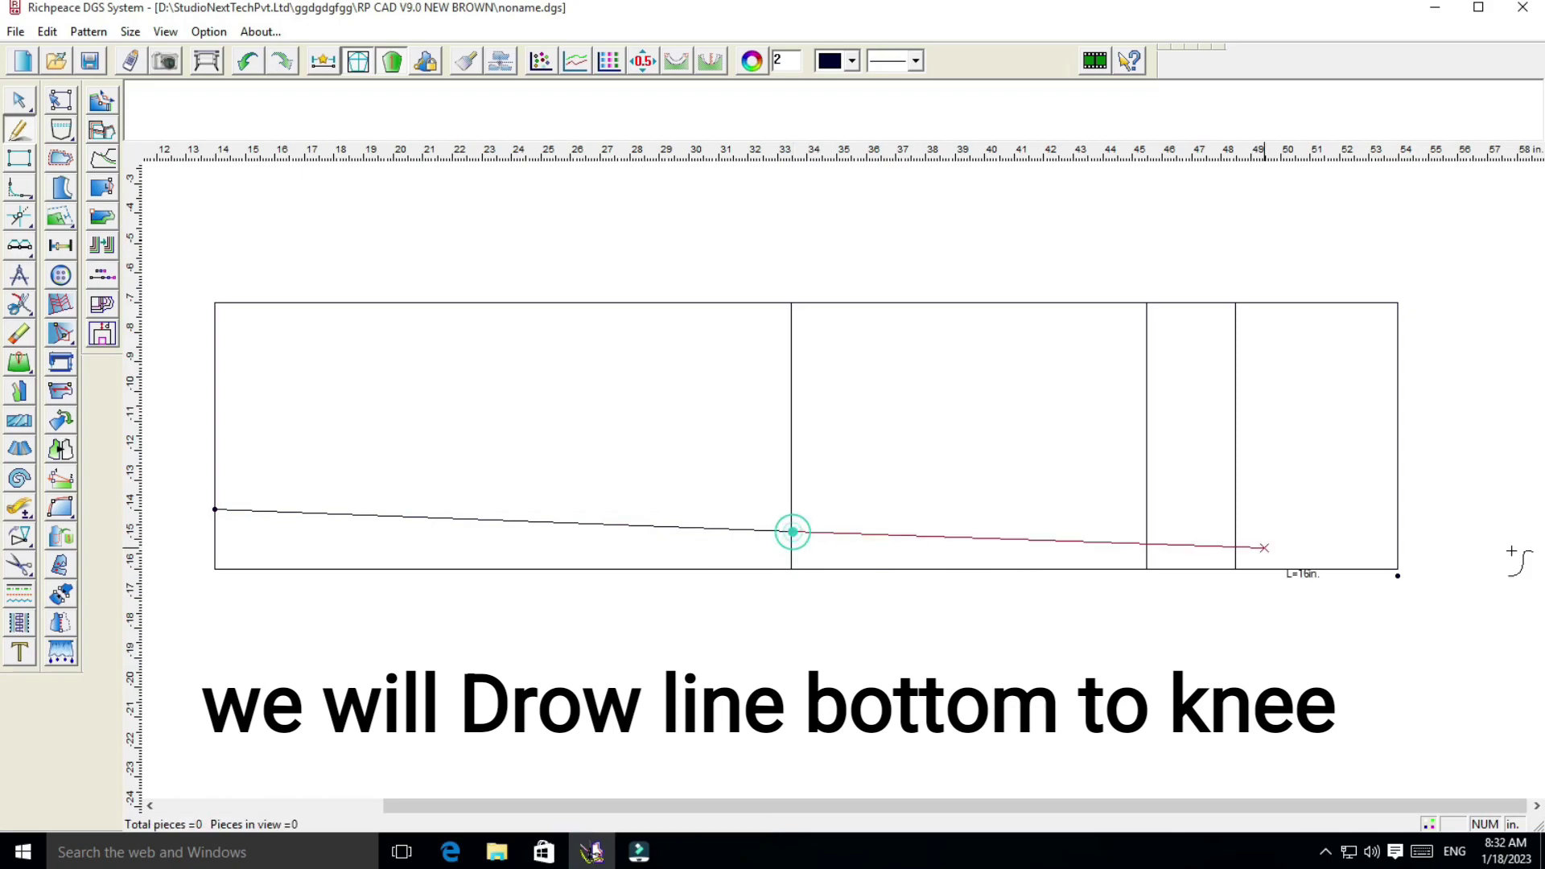
click(1397, 575)
right_click(1398, 575)
Bend the knee-to-waist section of the side seam into a smooth curve
click(1293, 456)
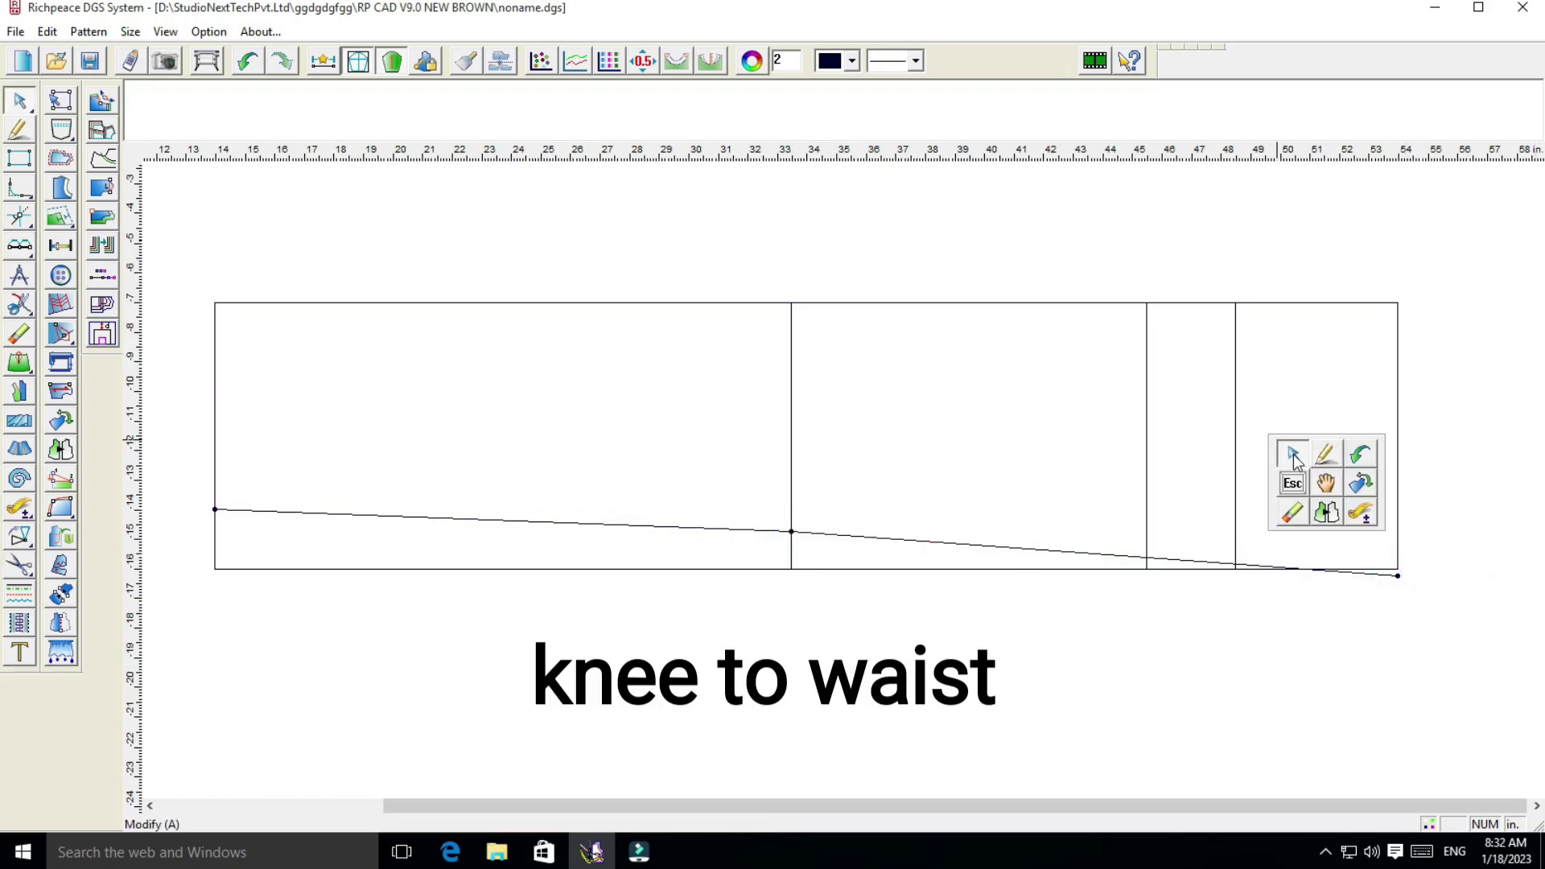
click(1191, 560)
drag(1183, 556, 1283, 581)
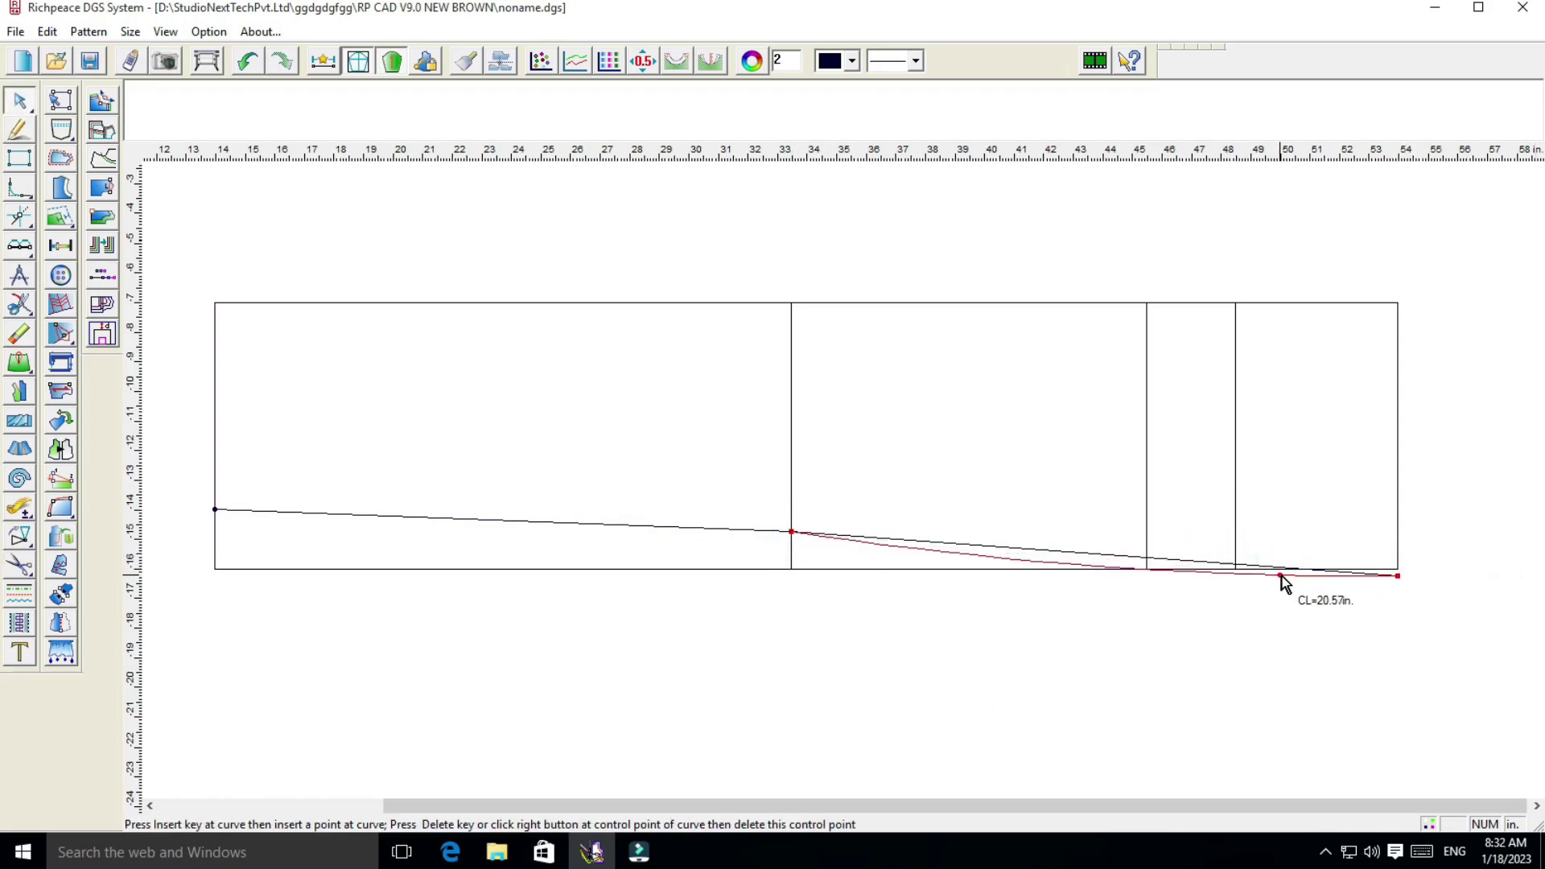
right_click(1285, 580)
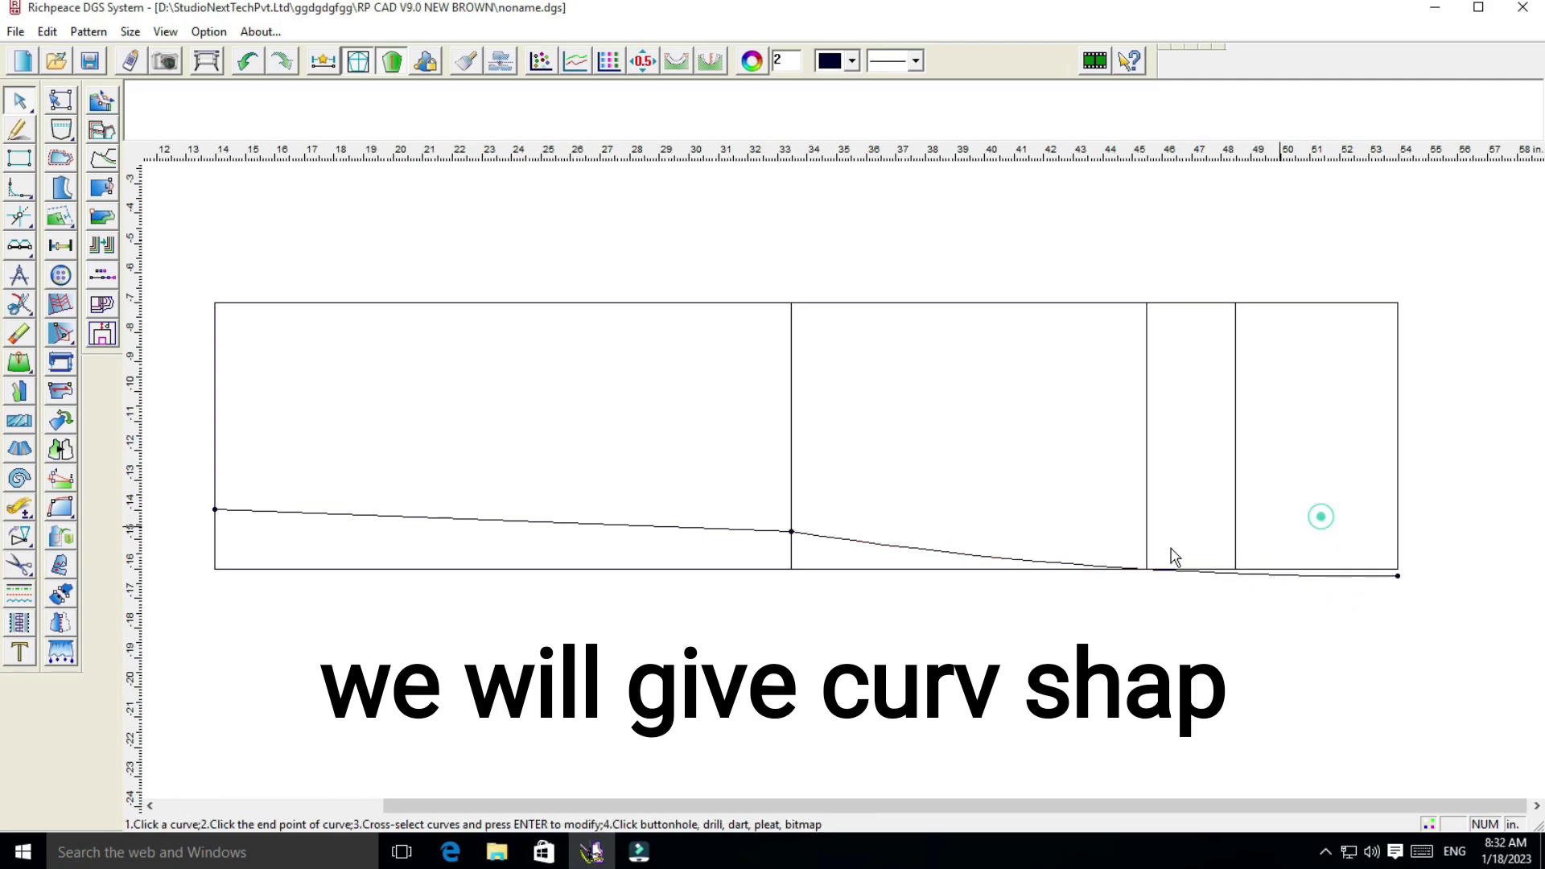
click(980, 560)
drag(990, 555, 1057, 564)
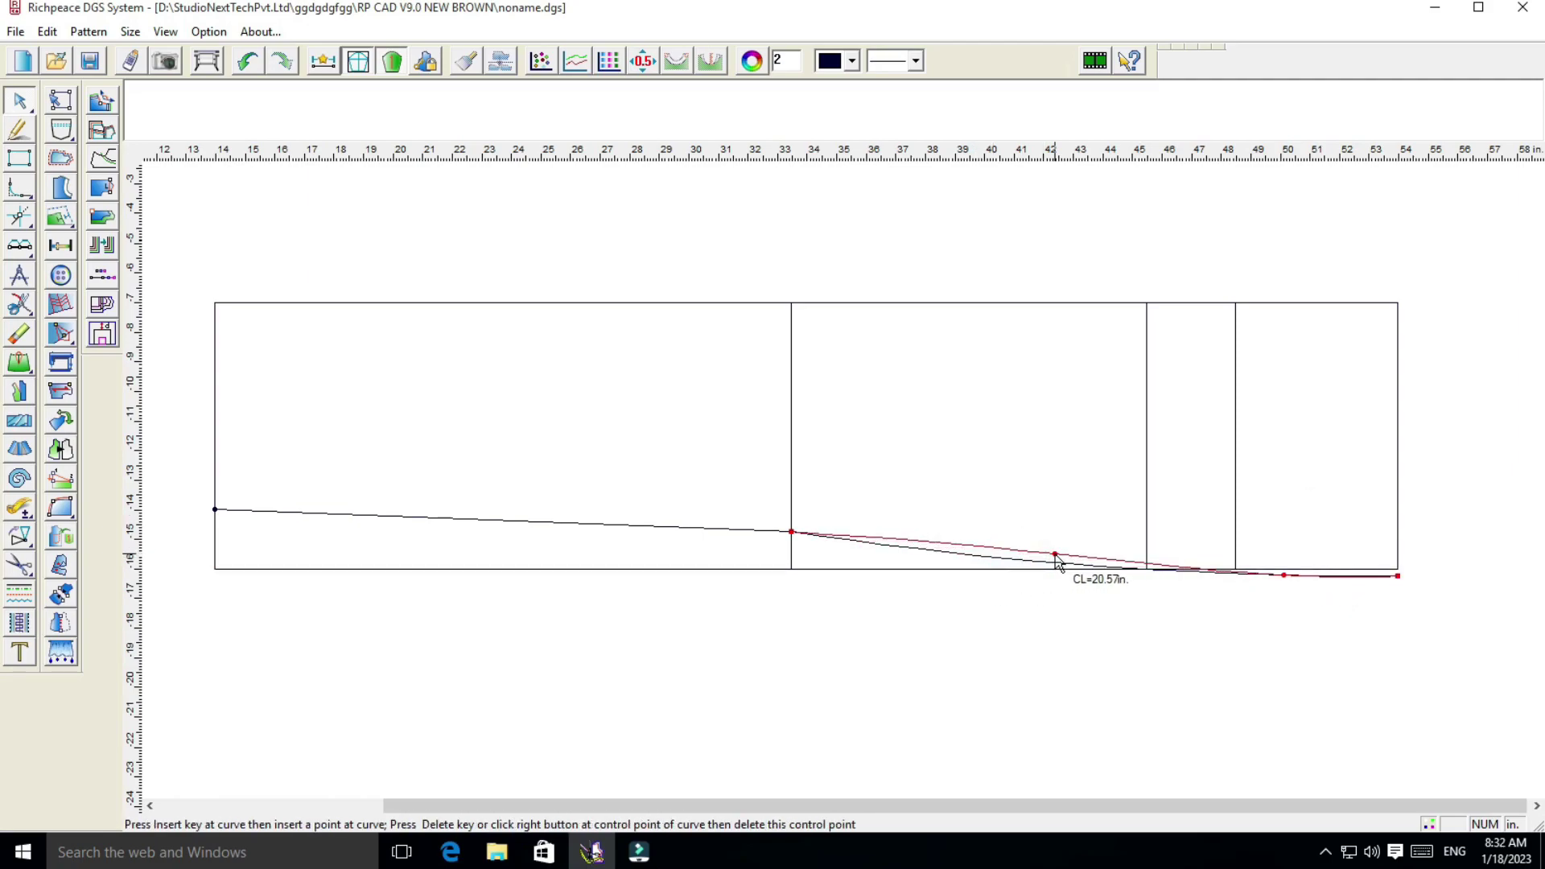
right_click(1058, 564)
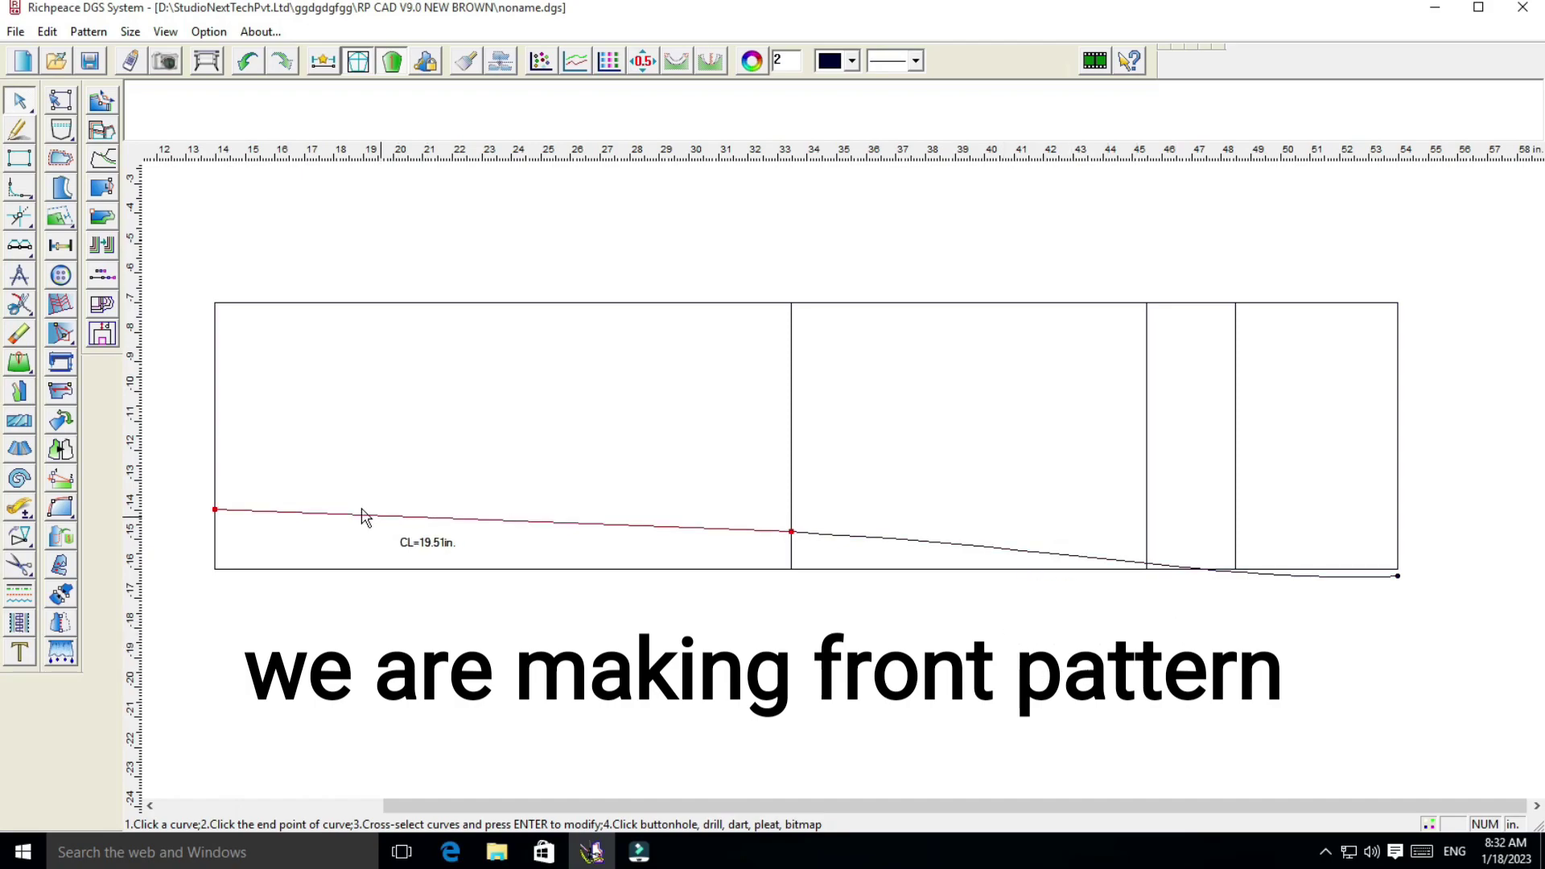
click(60, 333)
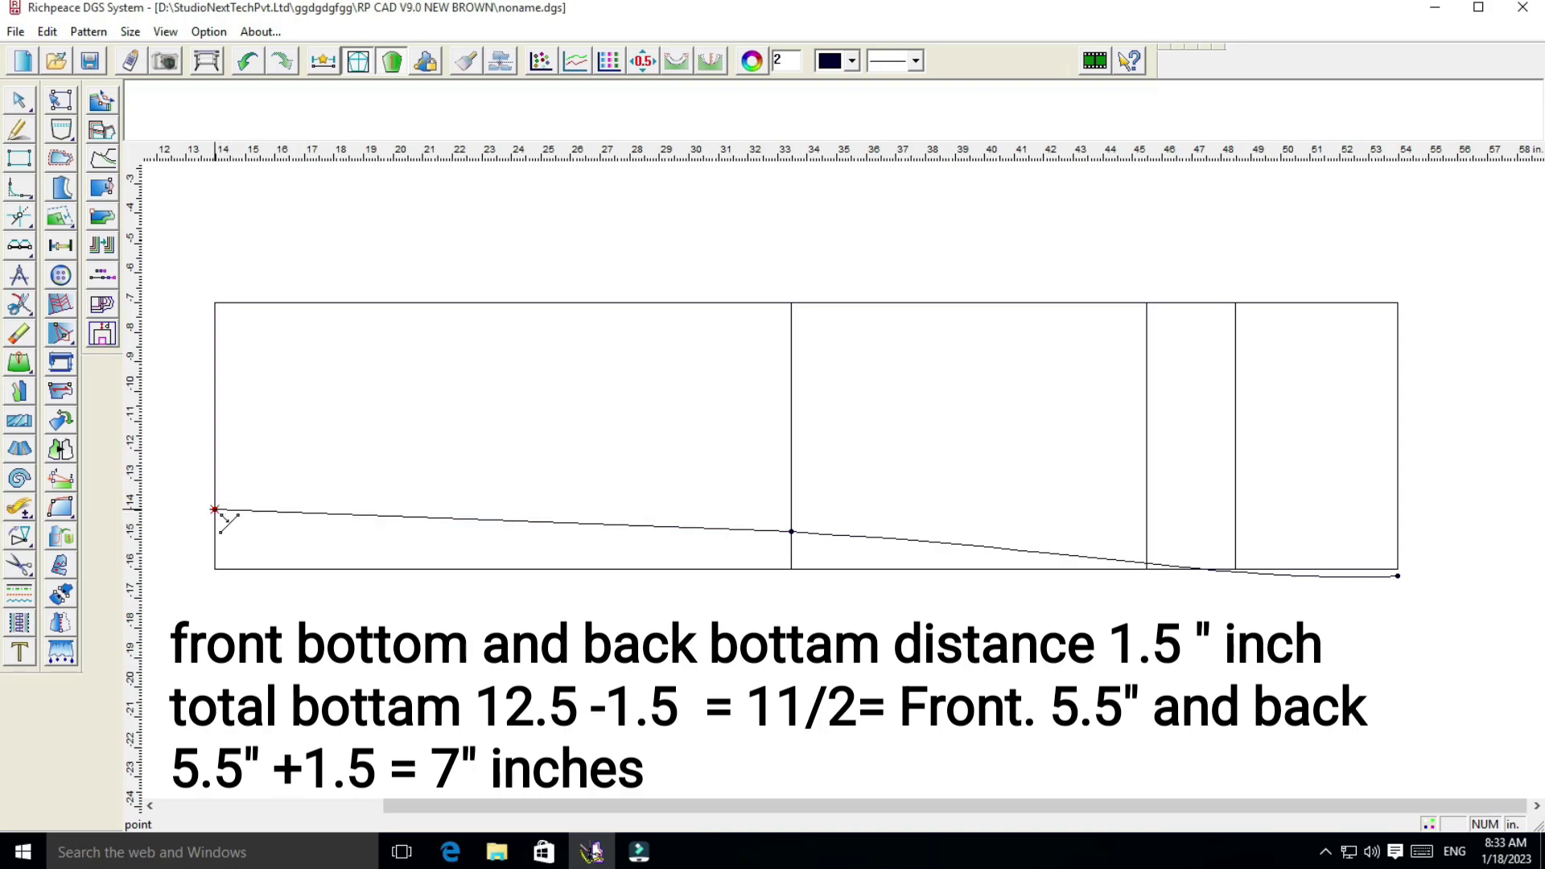
Place a point 5.5 in from the side seam hem point for the front hem width
click(216, 512)
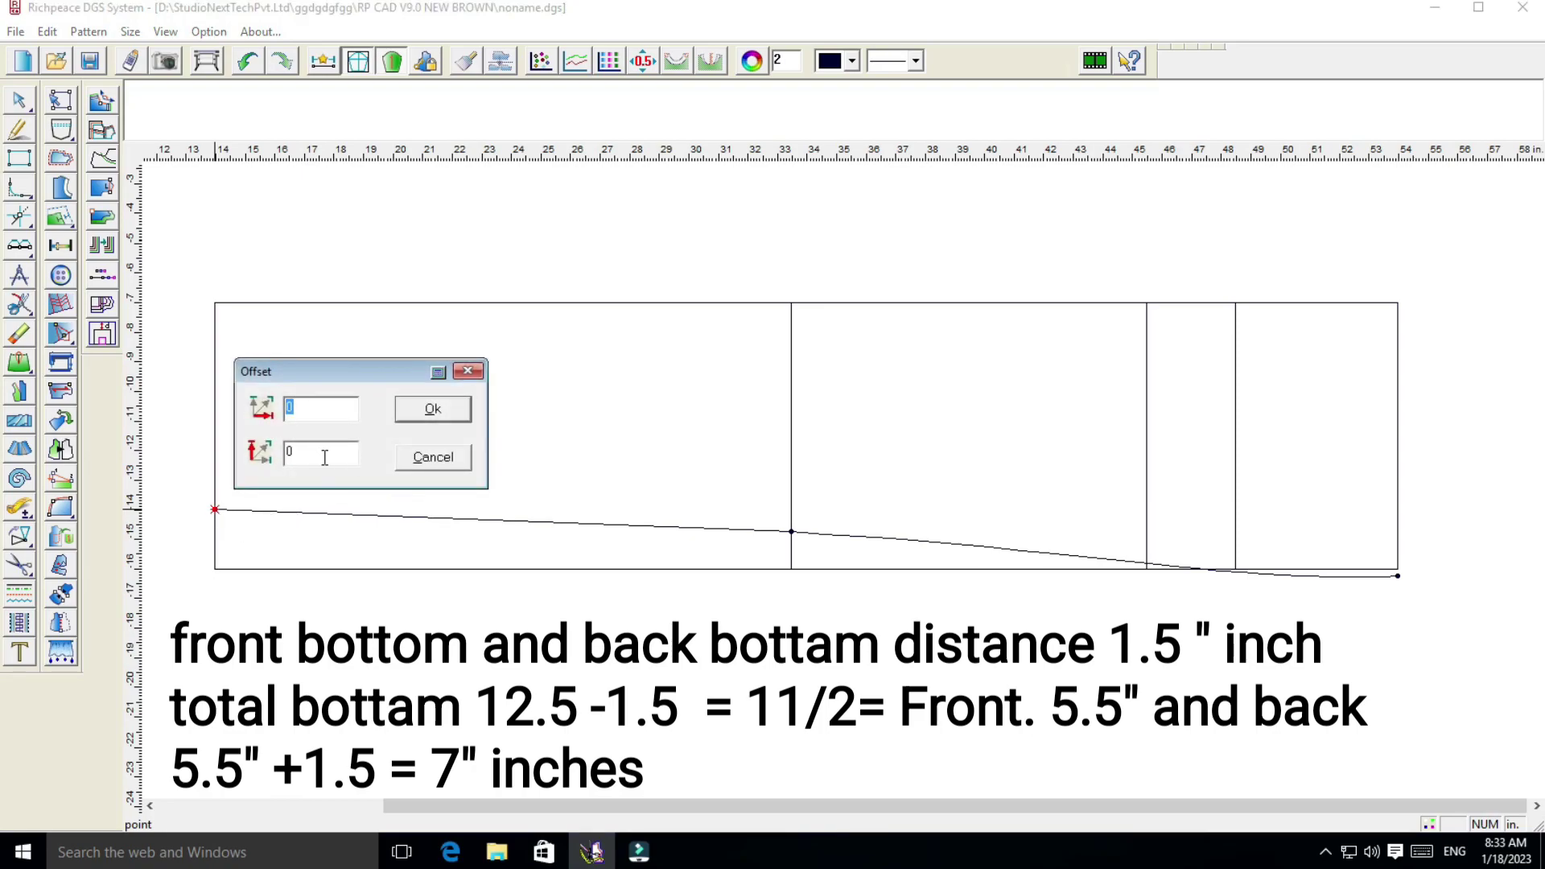
drag(342, 374, 526, 356)
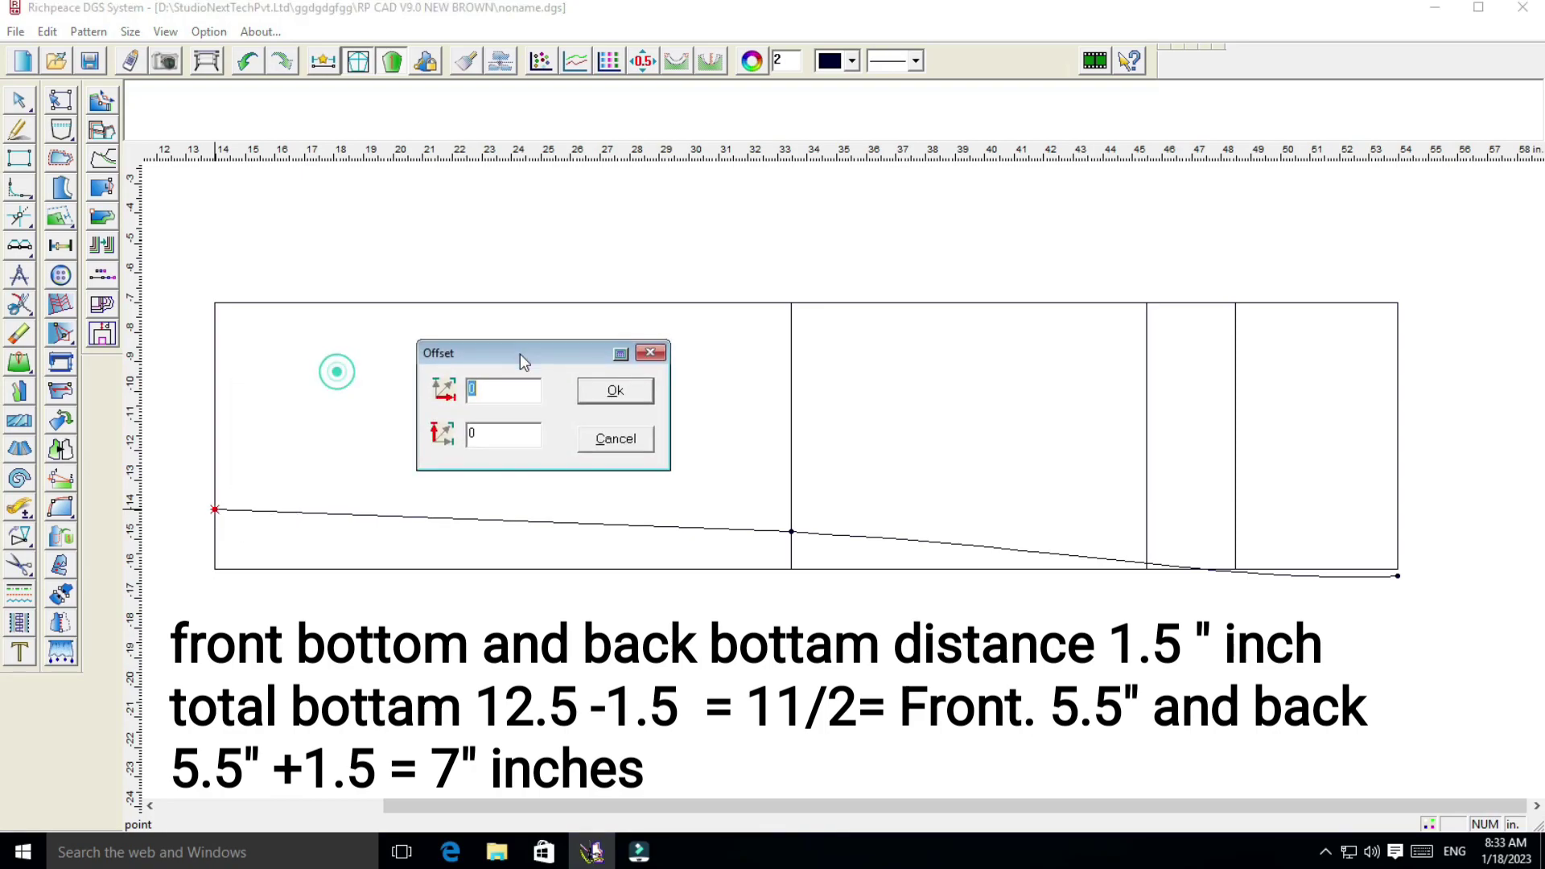
double_click(505, 430)
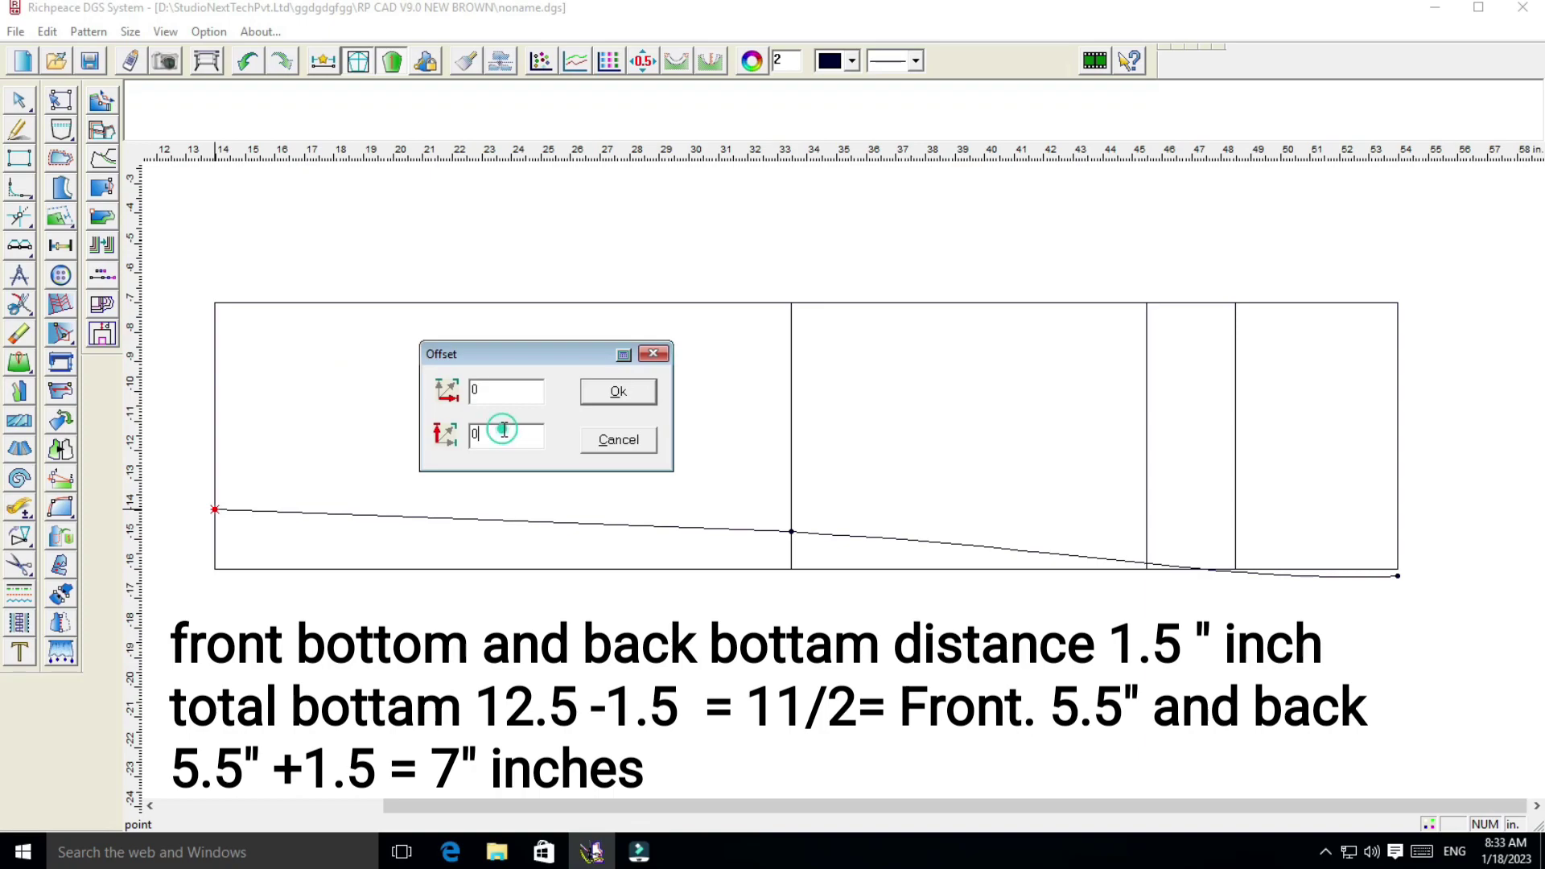
key(BackSpace)
text(5.5)
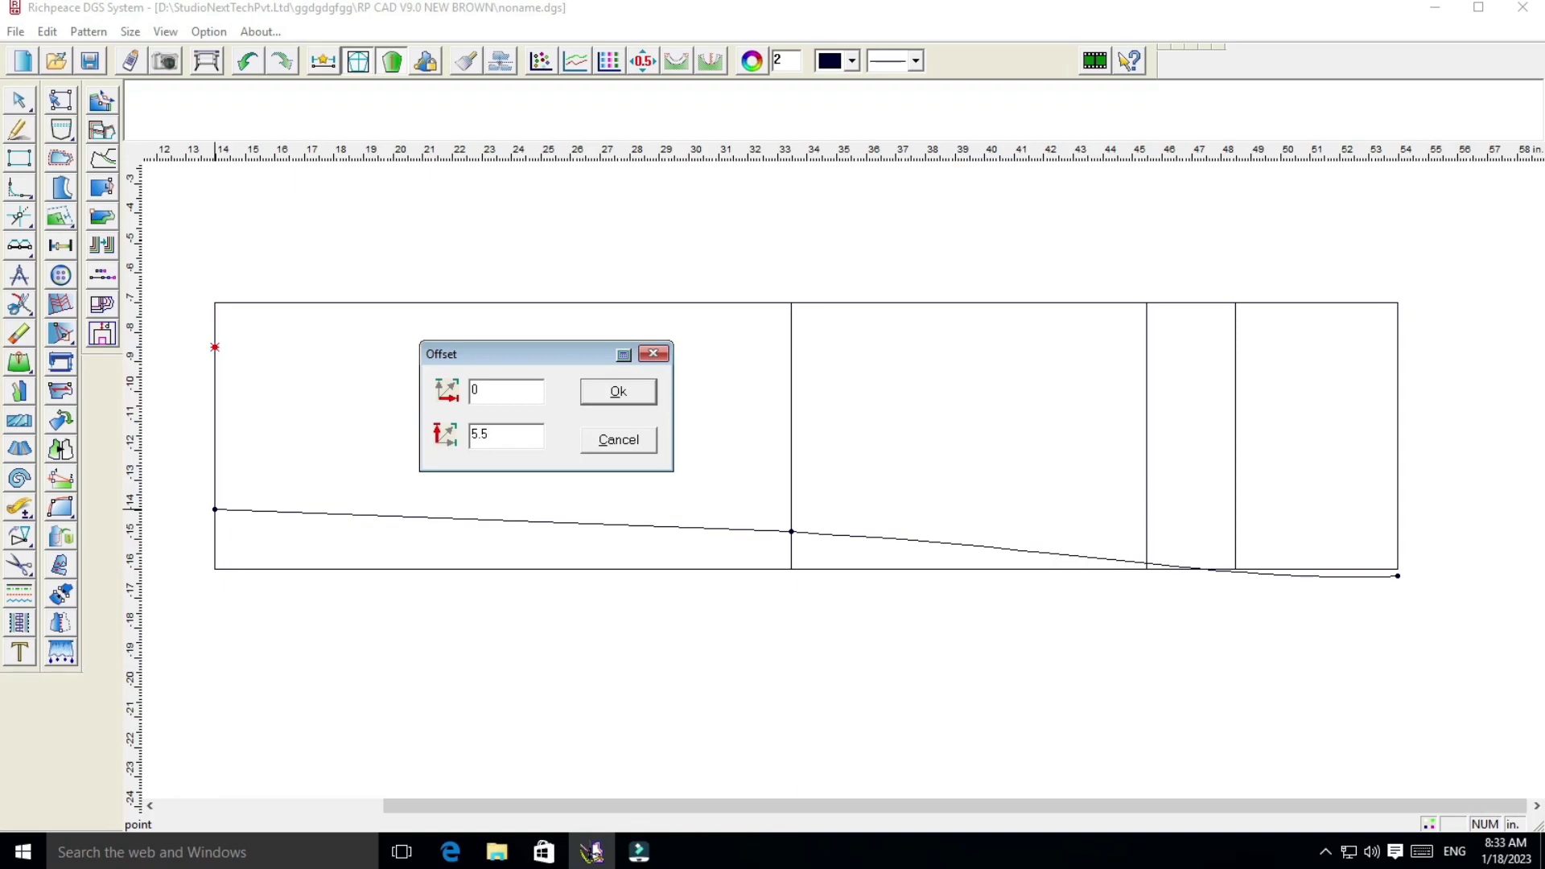
click(616, 393)
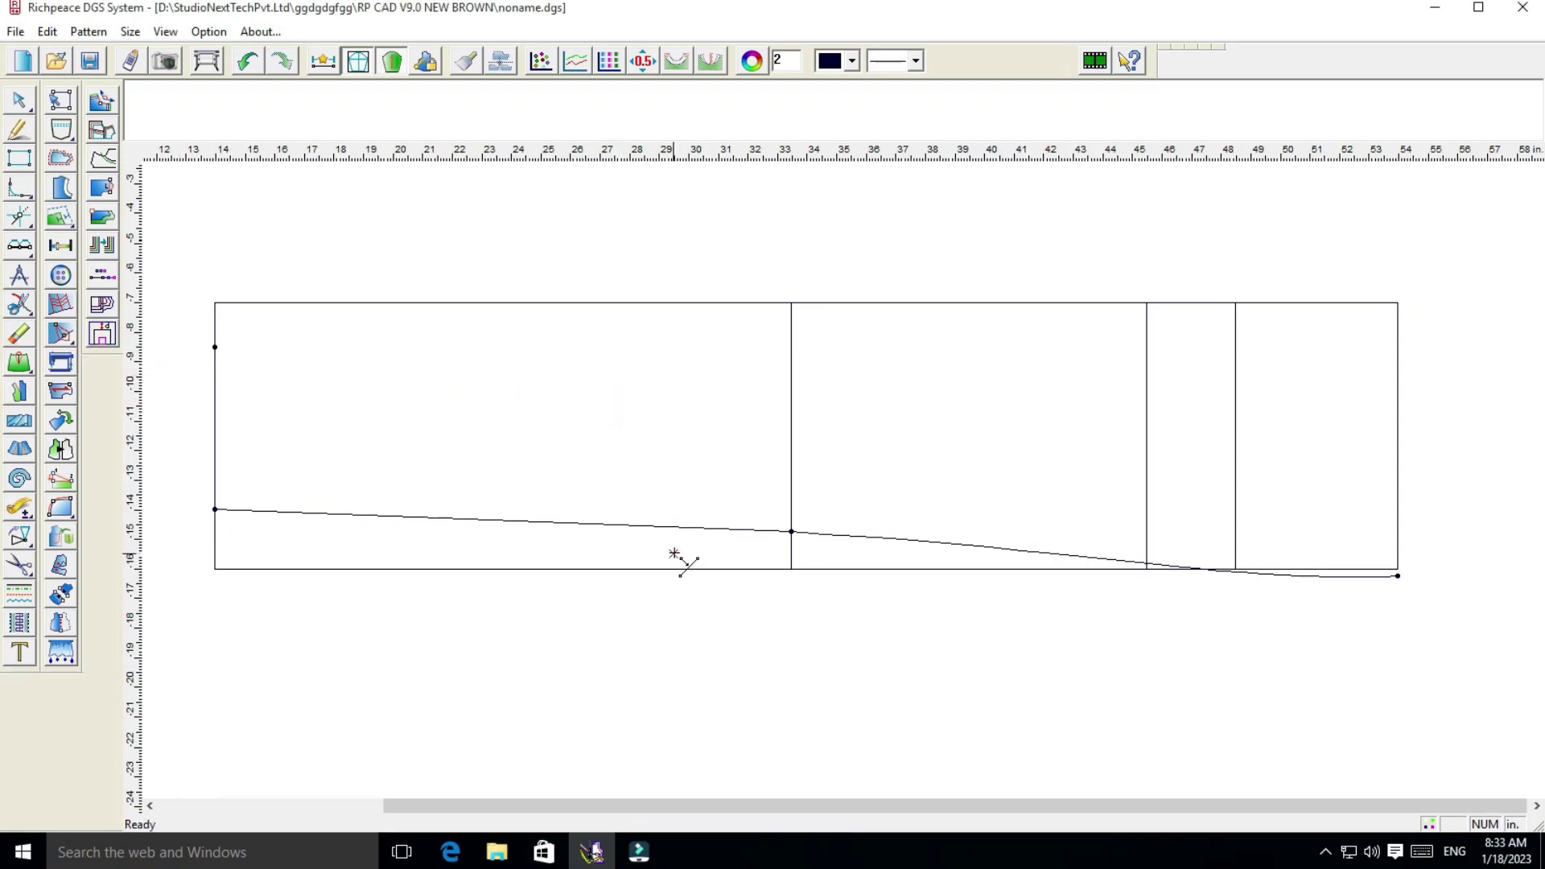
Place the front knee width point 7.25 in along the knee line from the knee point
click(792, 532)
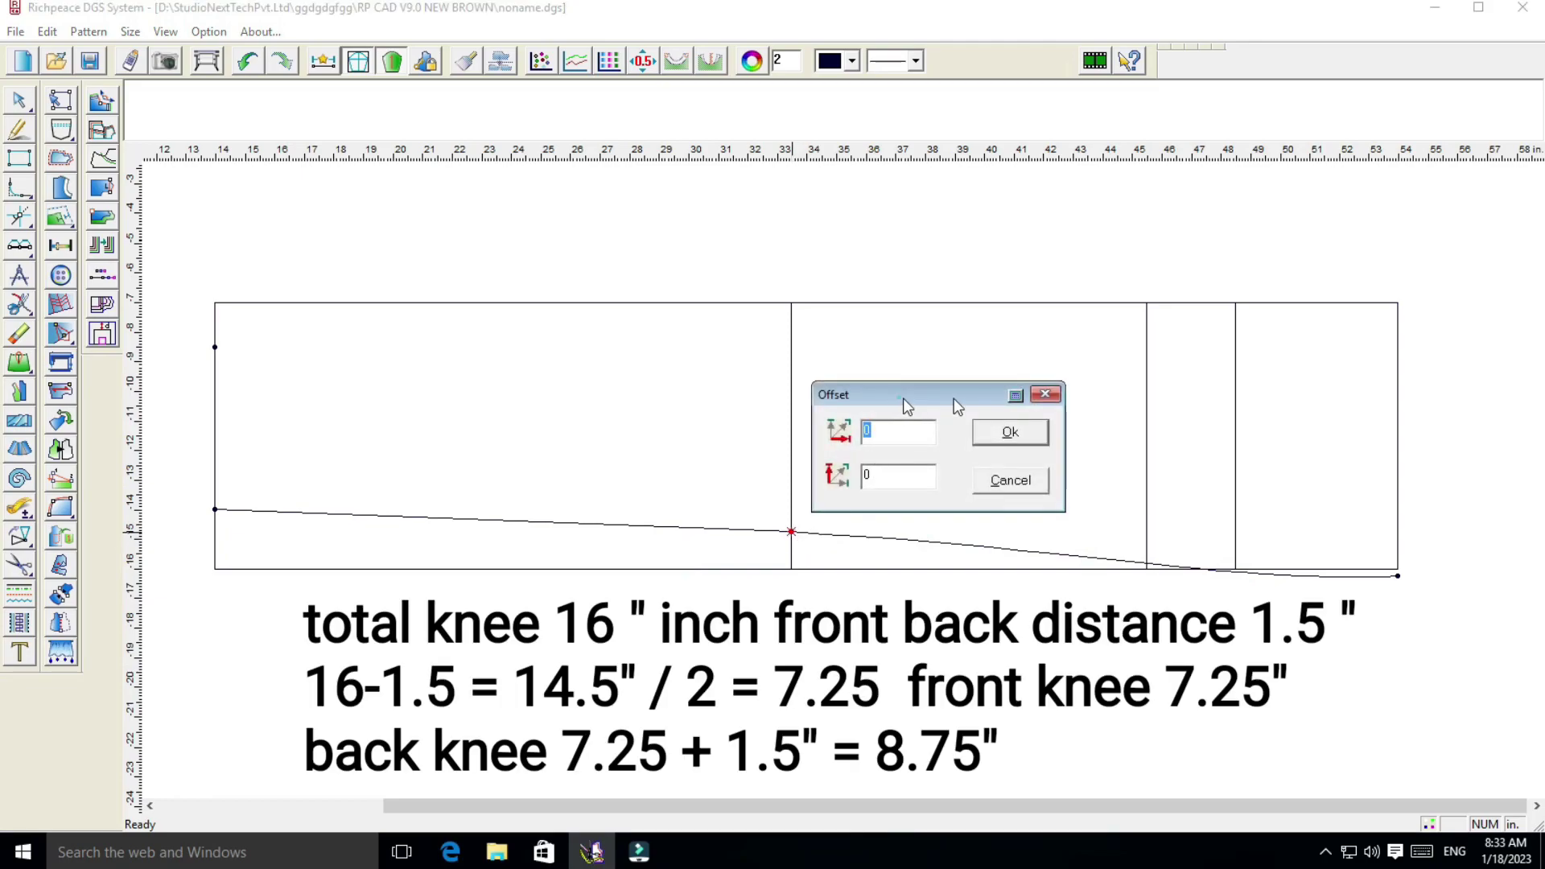
drag(899, 397, 1052, 401)
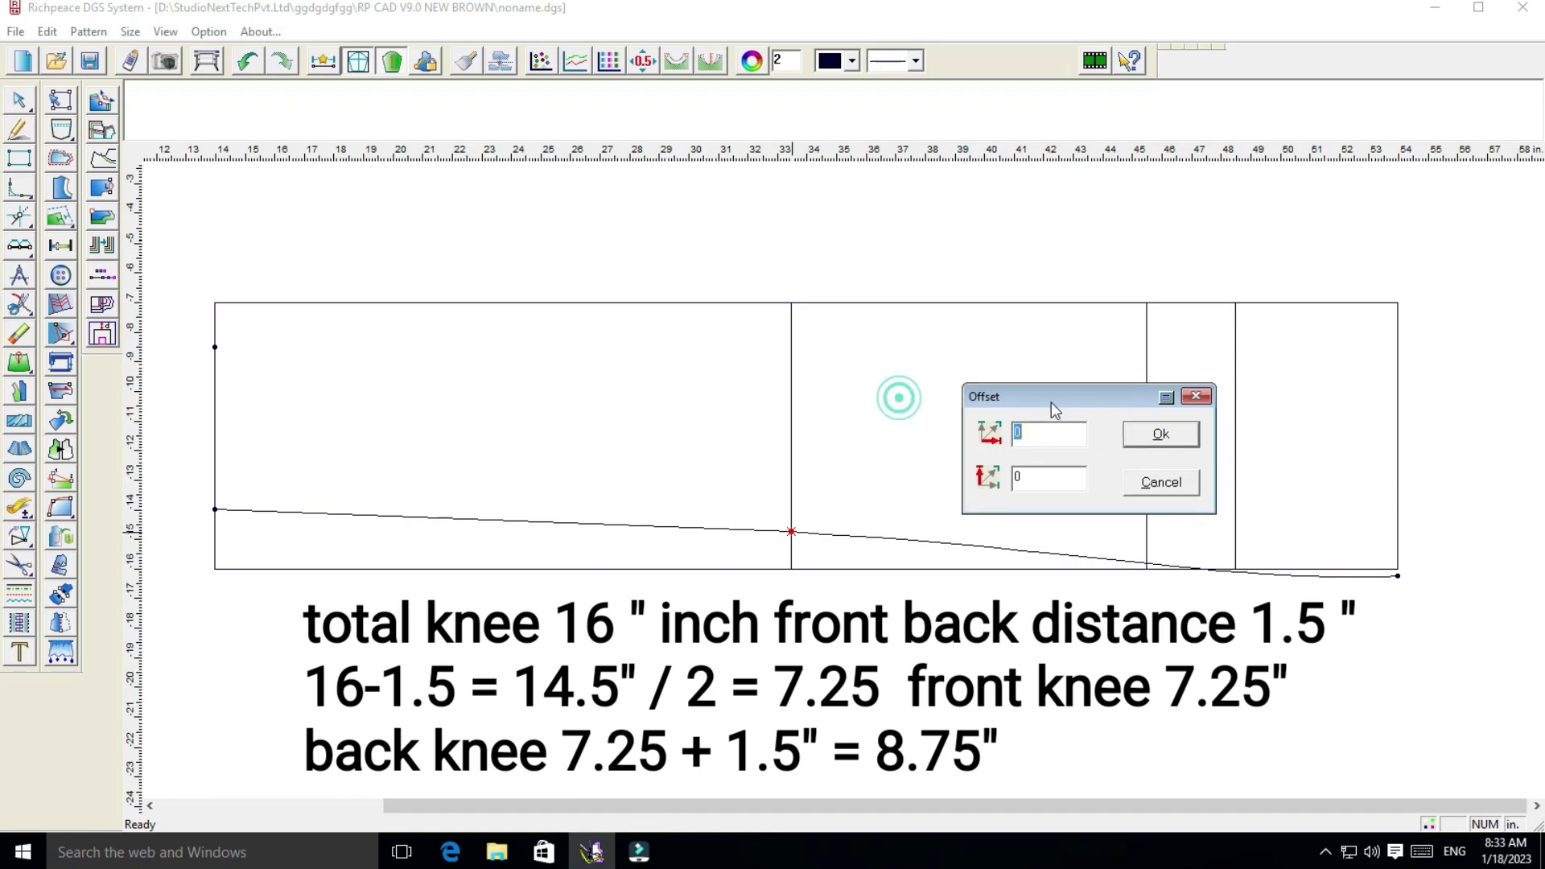
click(1048, 486)
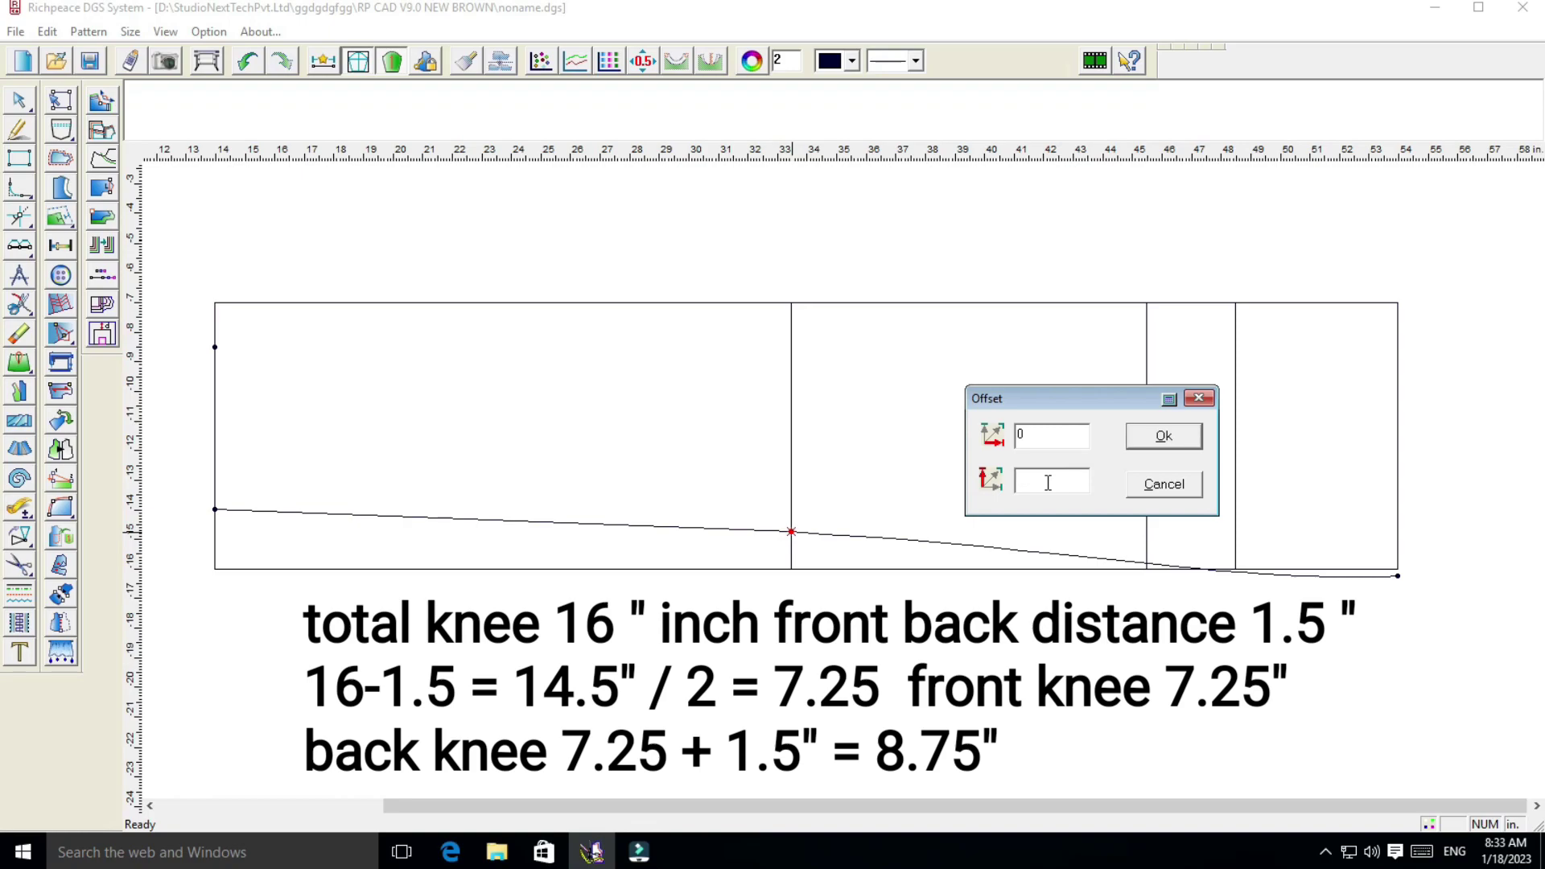
text(7.25)
click(1183, 443)
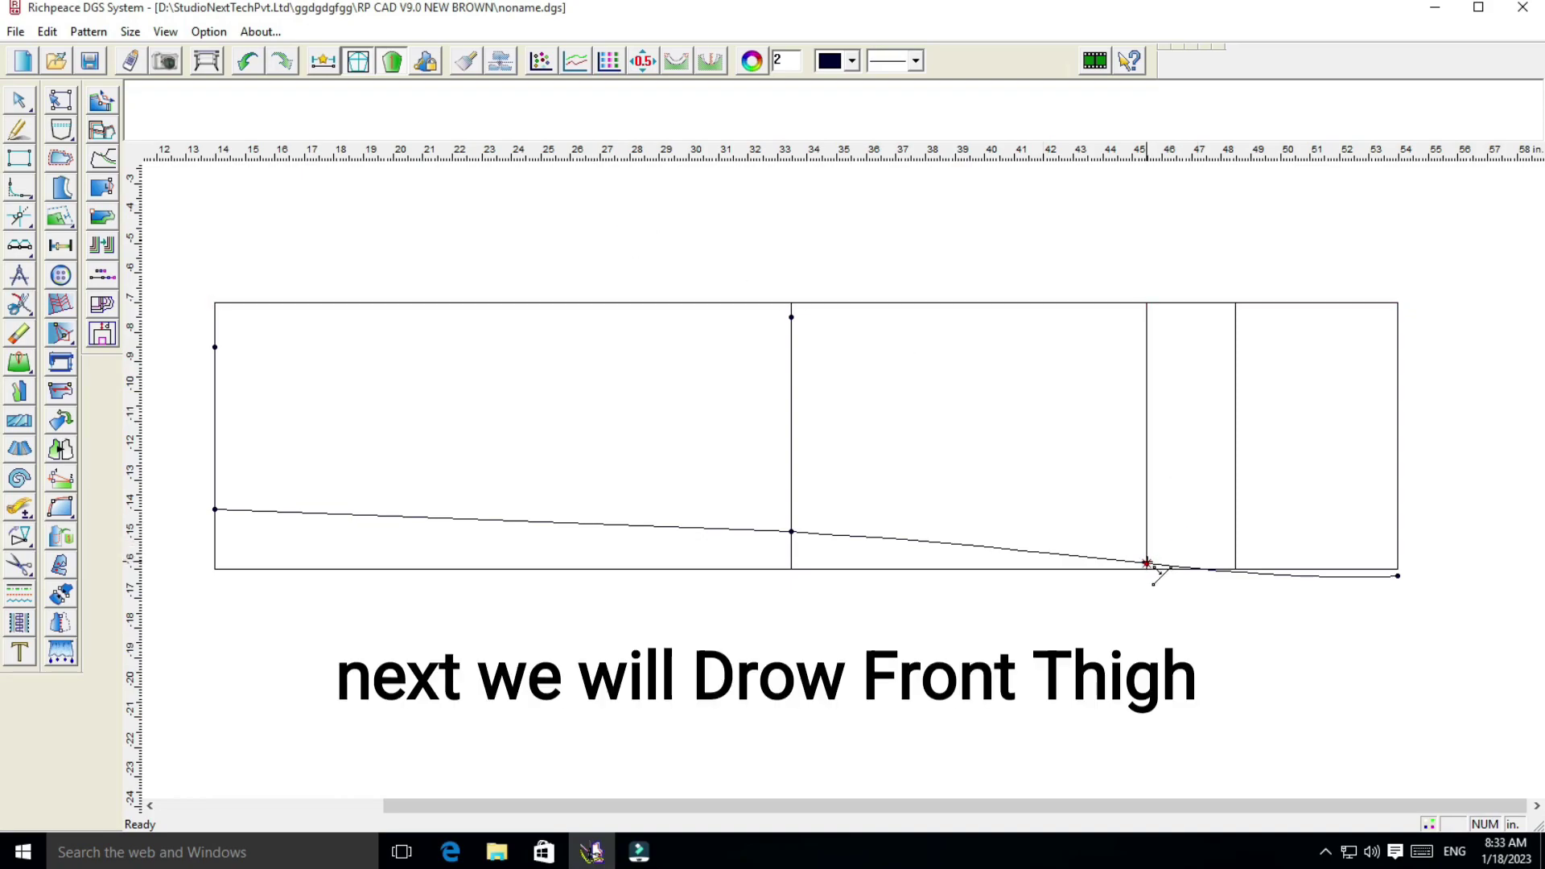
Place the front thigh width point 10.5 in along the thigh line from the side seam
click(1148, 561)
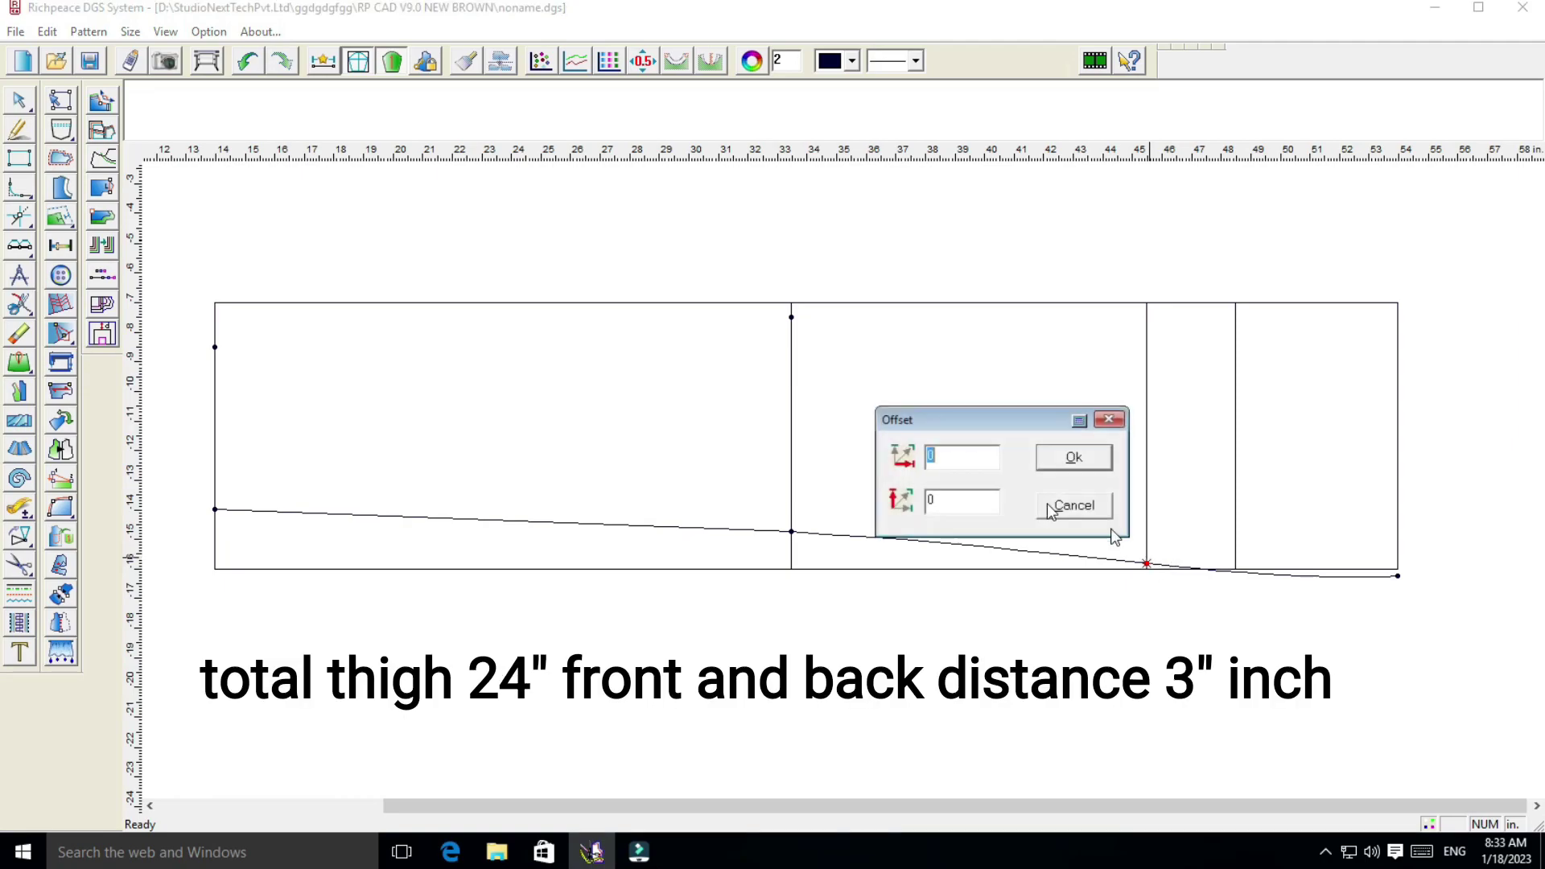
click(868, 524)
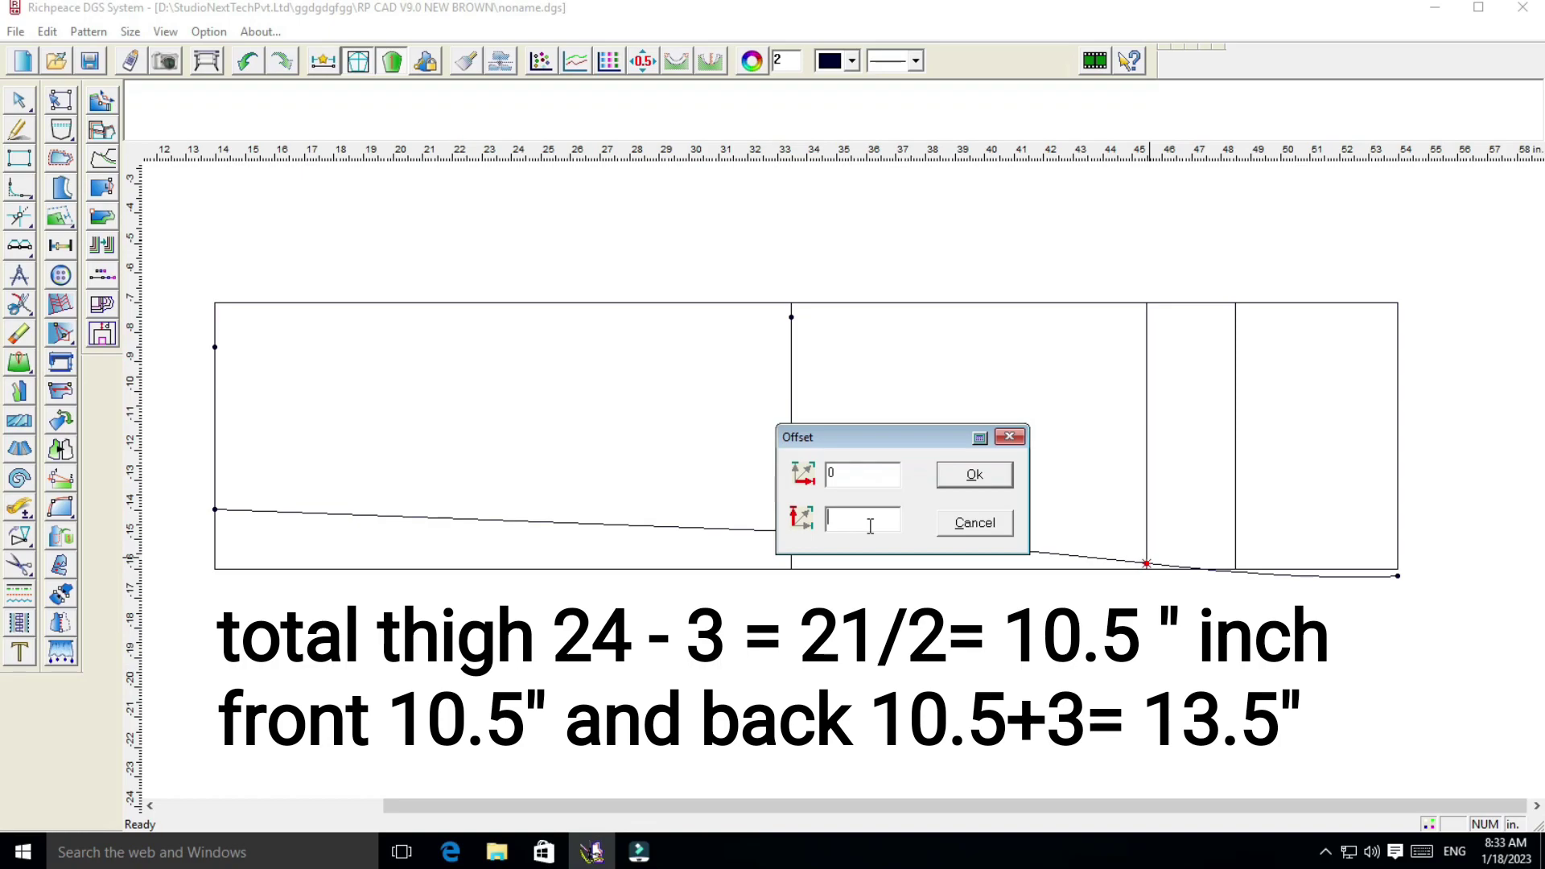
text(10.5)
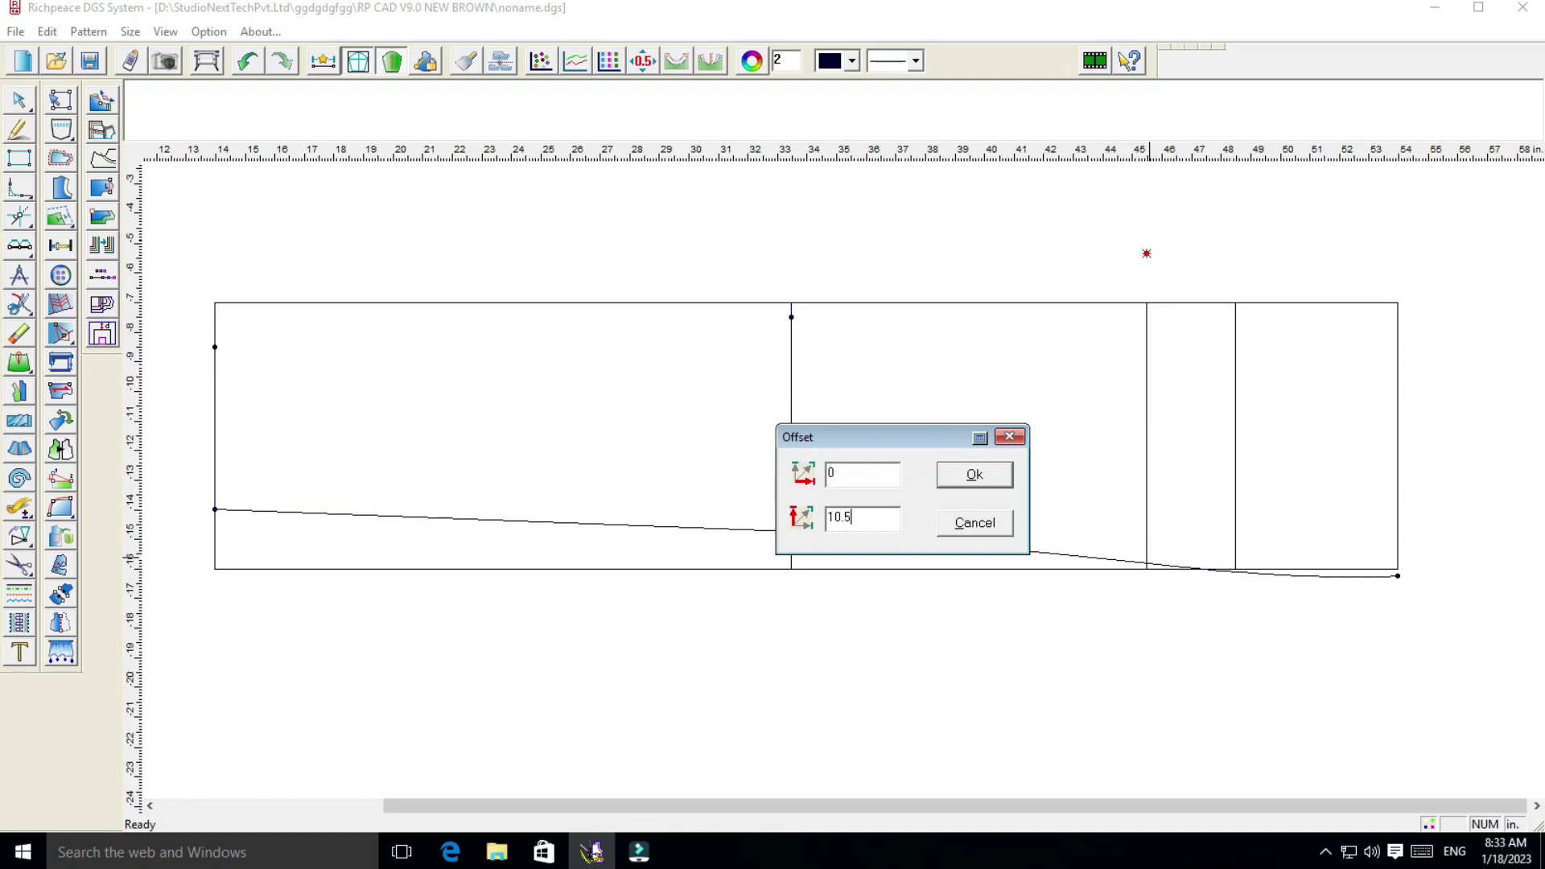
click(969, 476)
Draw the inseam lines from hem width to knee width to thigh width, plus a drop to the top edge
right_click(359, 394)
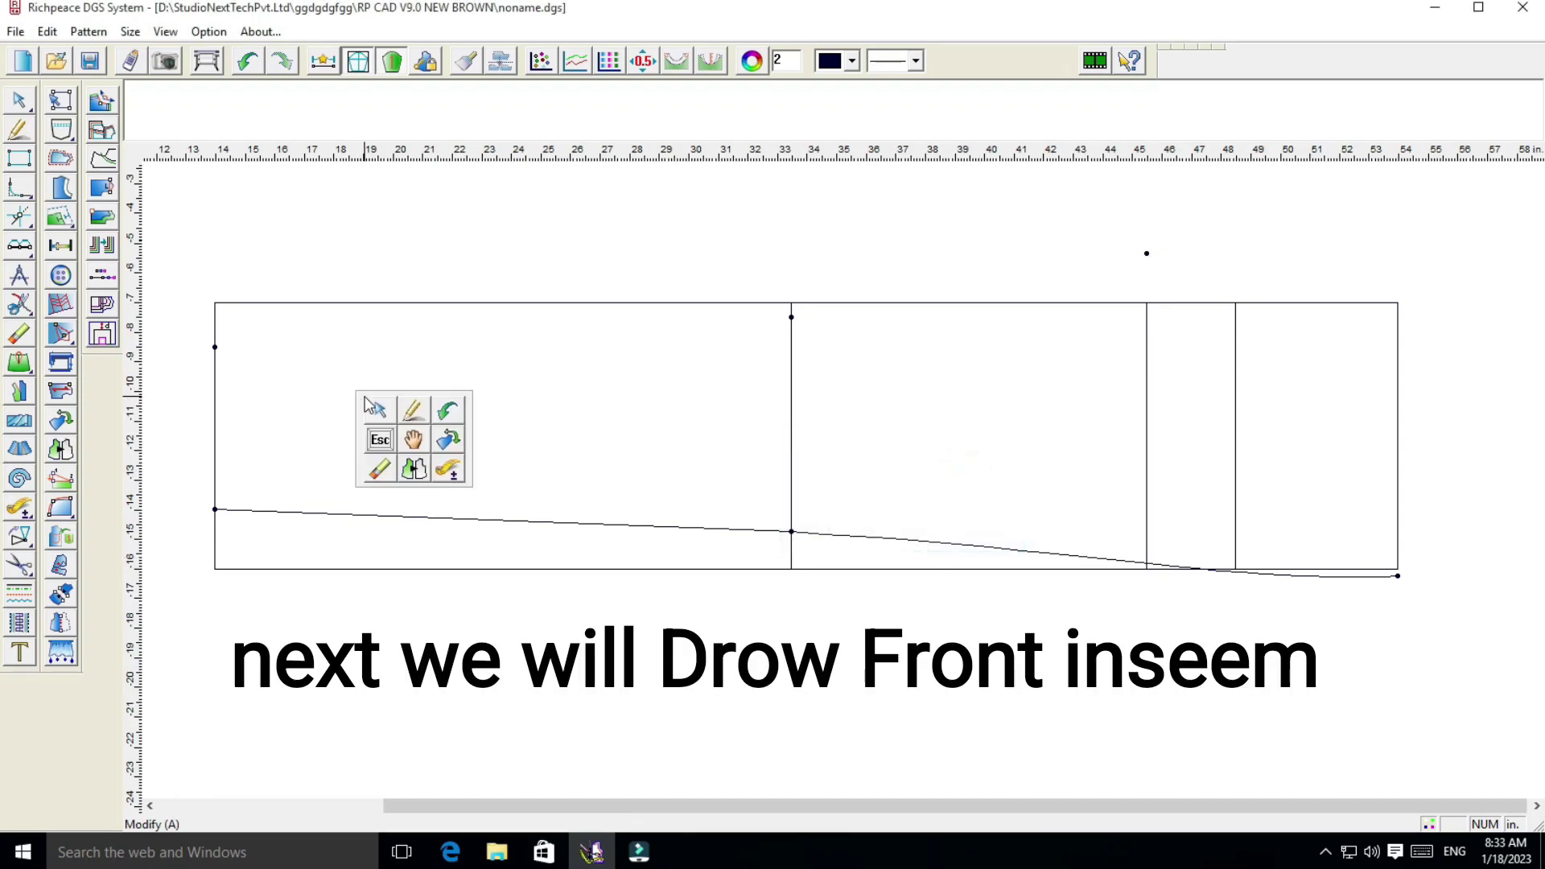
click(406, 417)
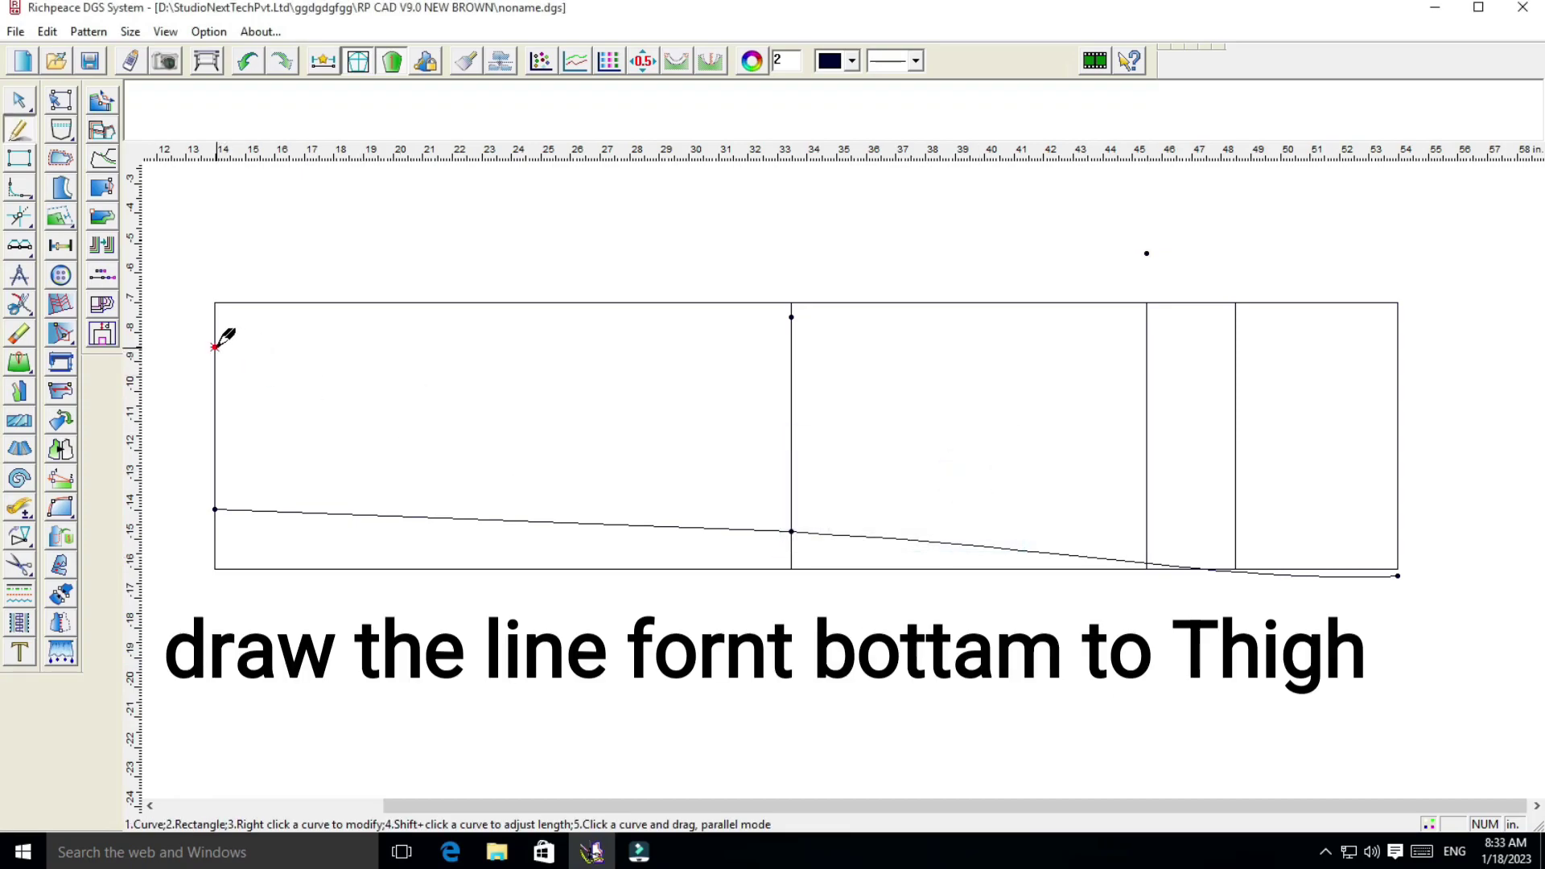
click(215, 347)
click(791, 317)
right_click(795, 317)
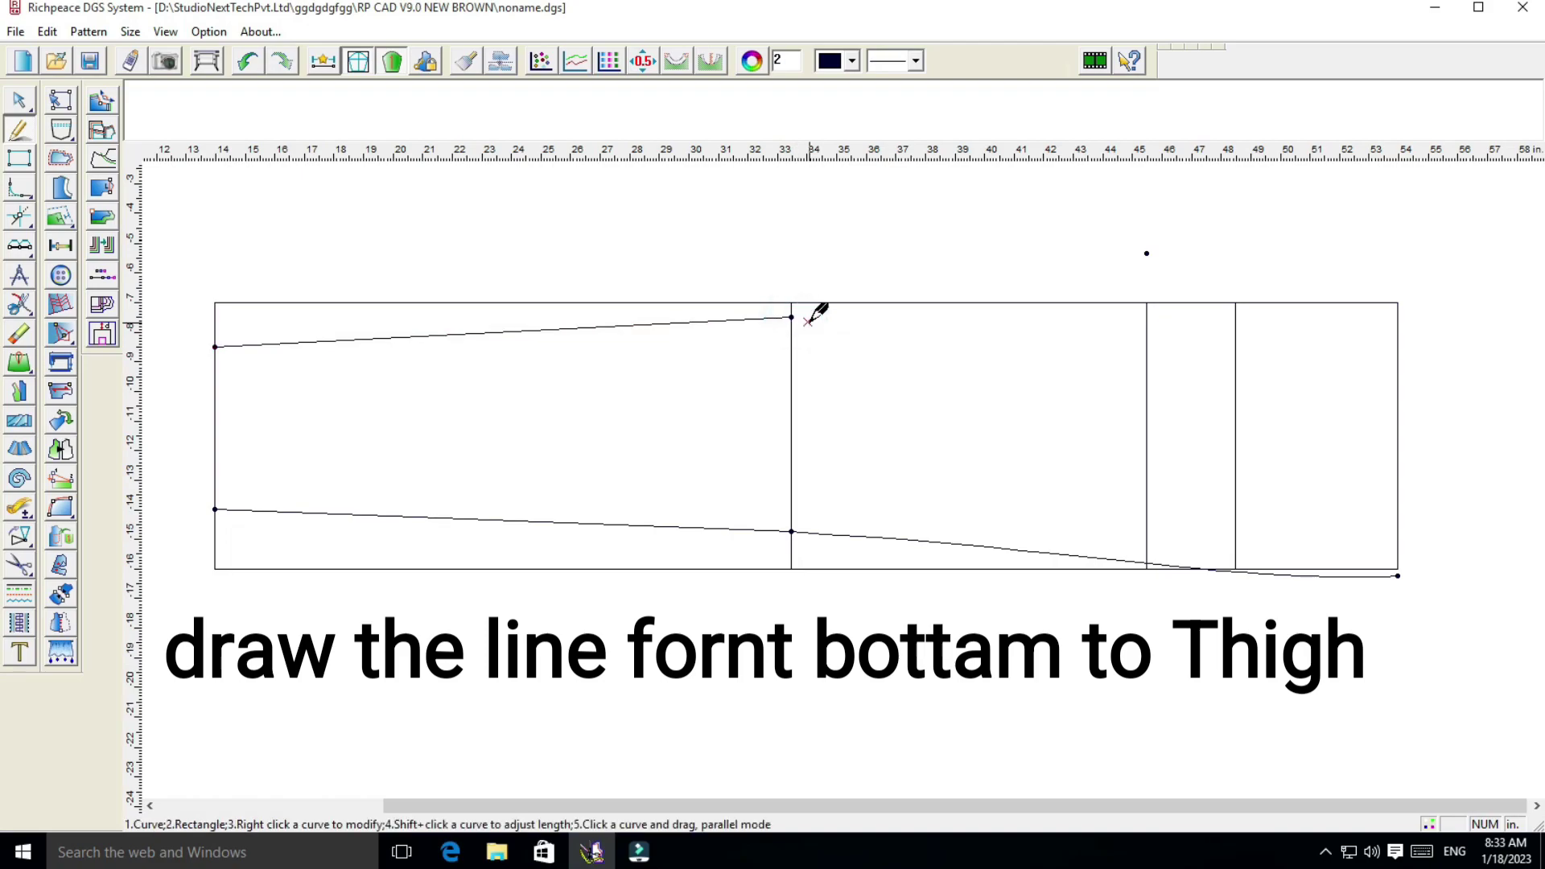
click(791, 317)
click(1146, 253)
right_click(1147, 254)
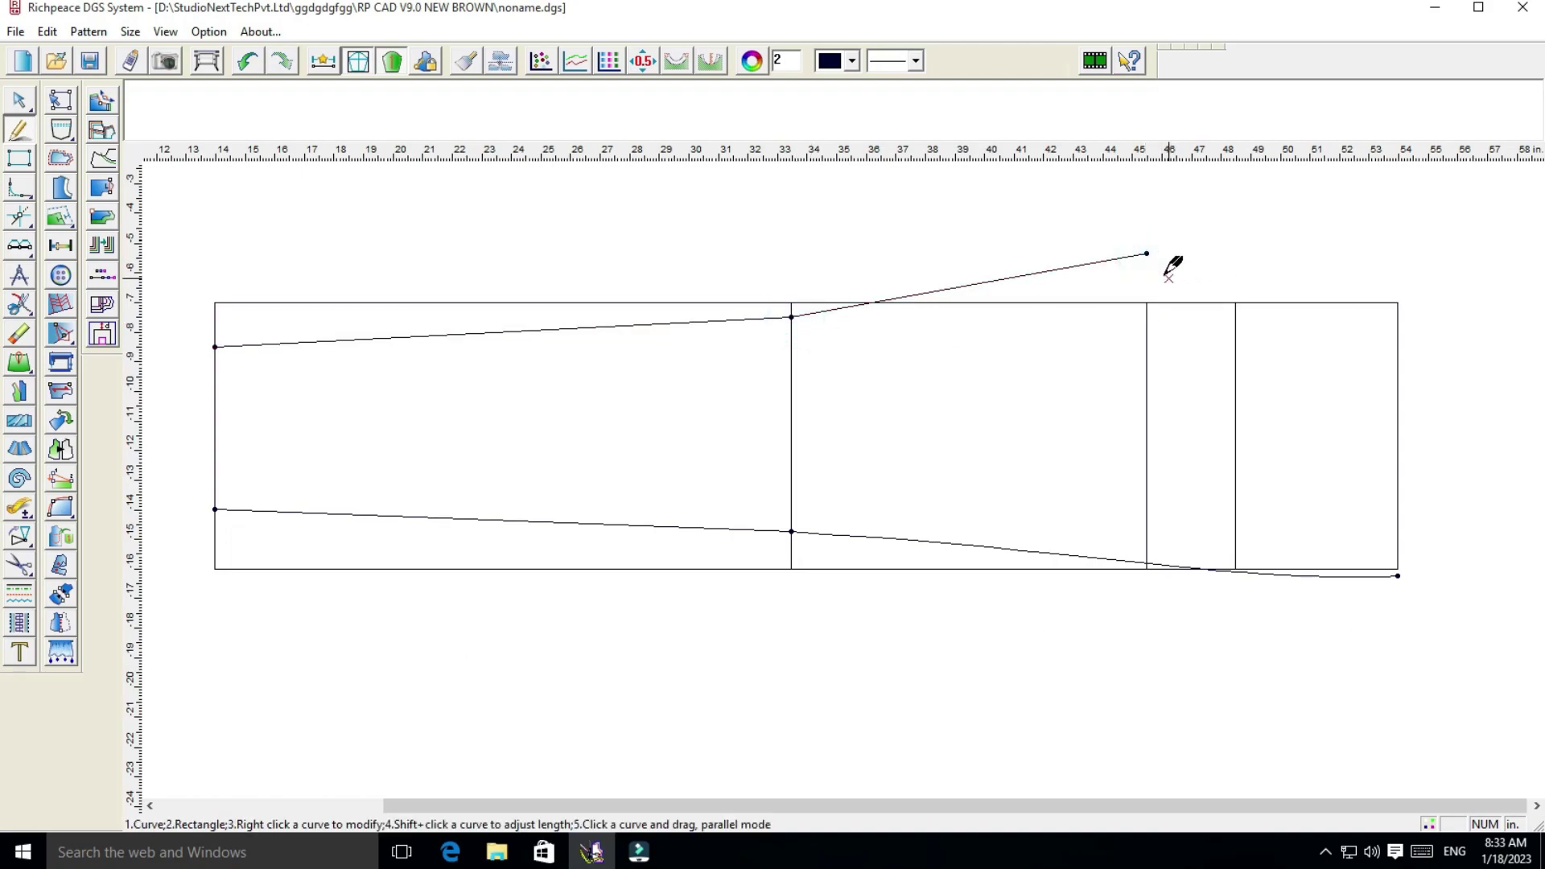
click(1146, 253)
click(1146, 303)
right_click(1148, 302)
Curve the knee-to-thigh inseam line and smooth its control point
right_click(1207, 232)
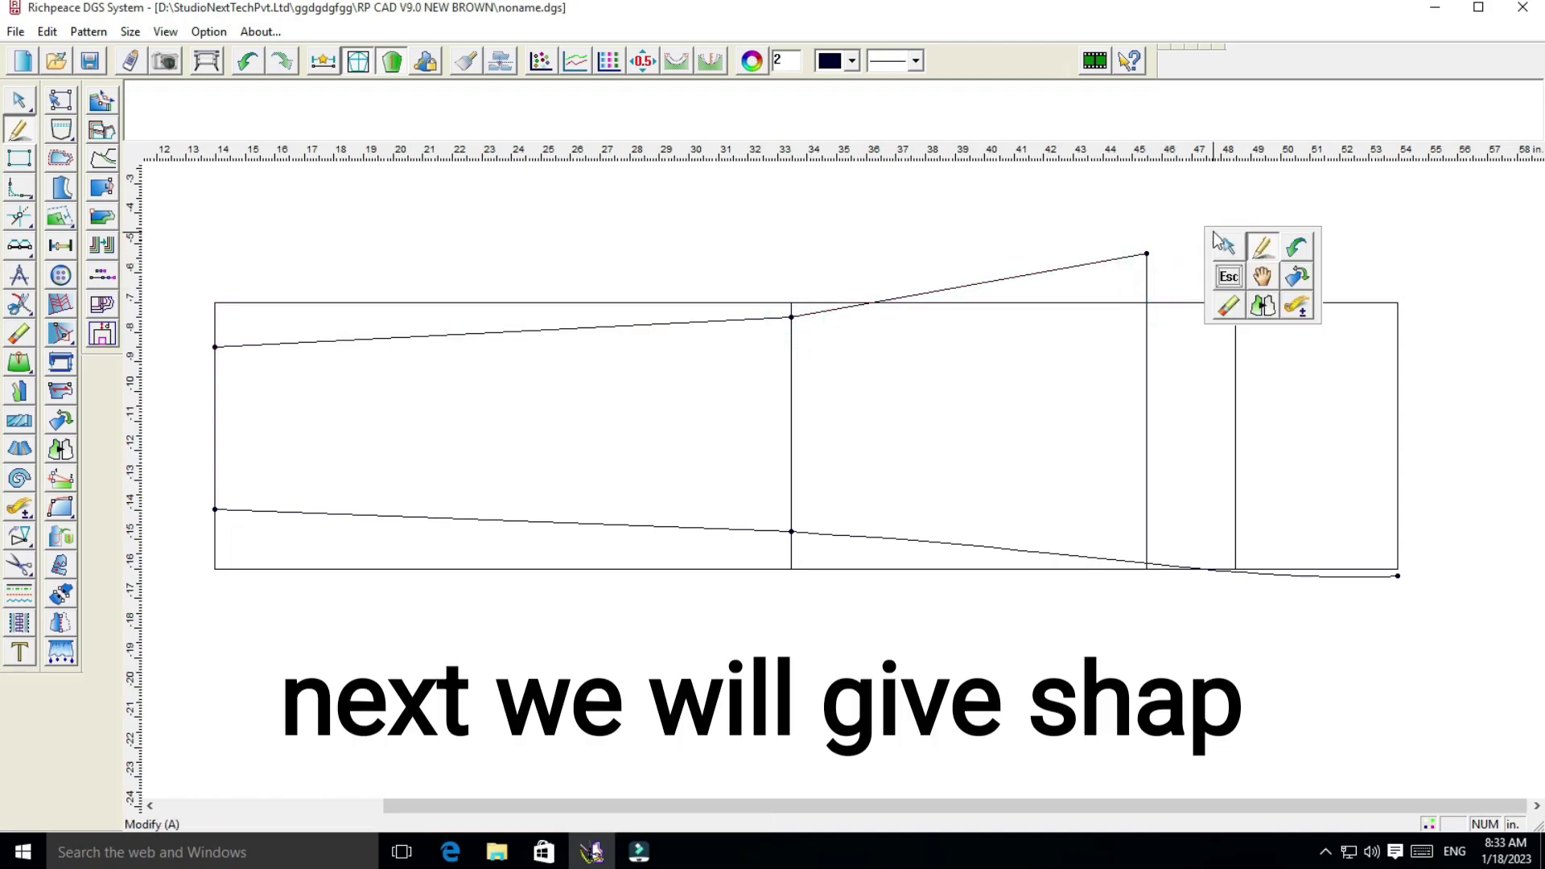
click(1228, 250)
click(1011, 276)
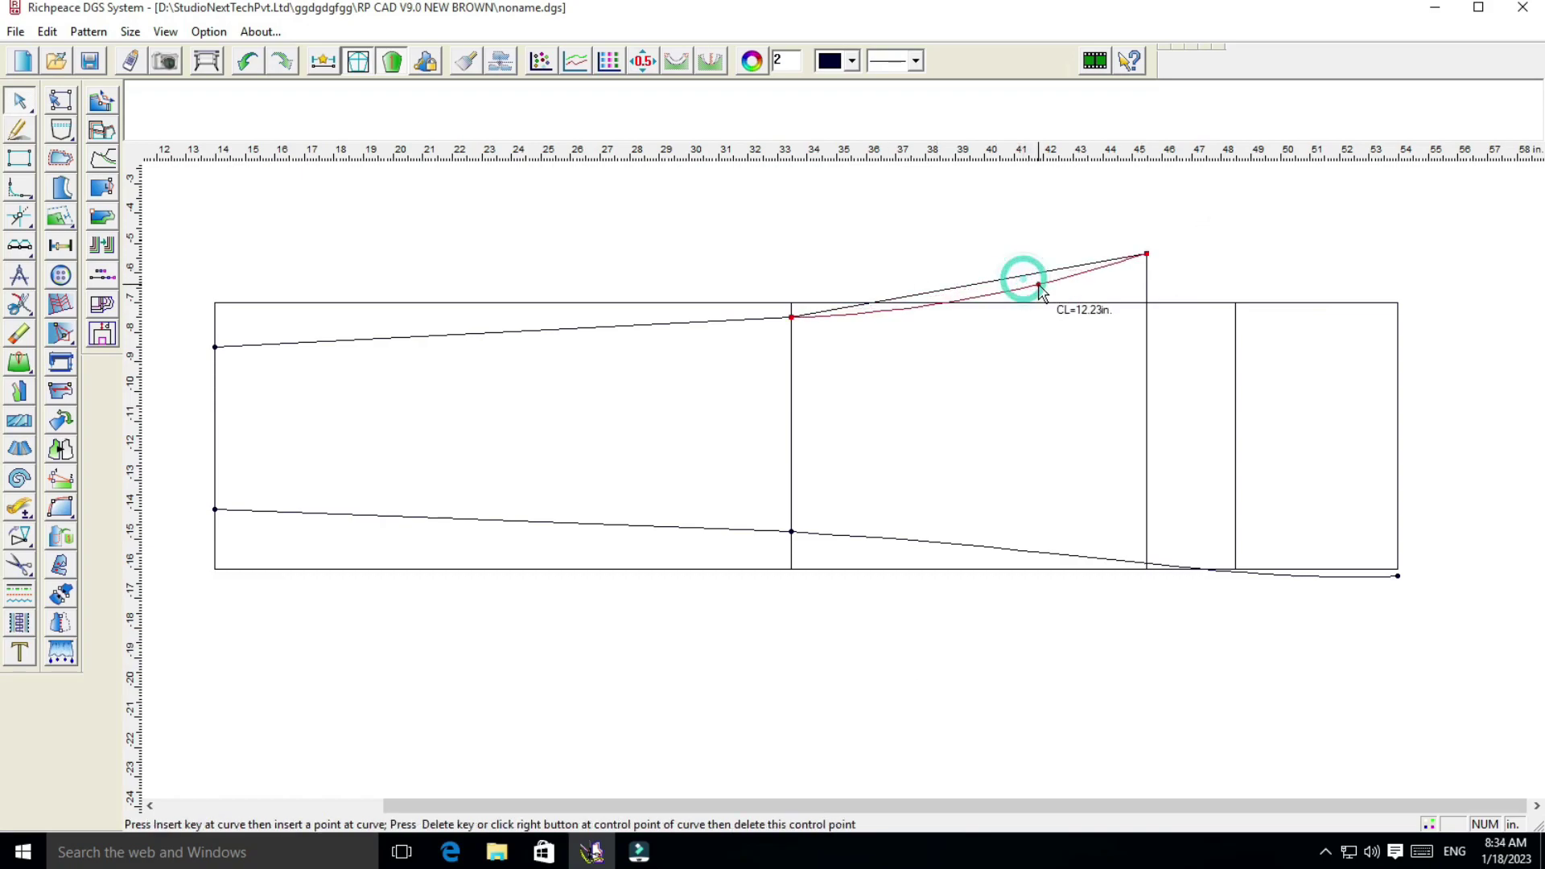
right_click(993, 239)
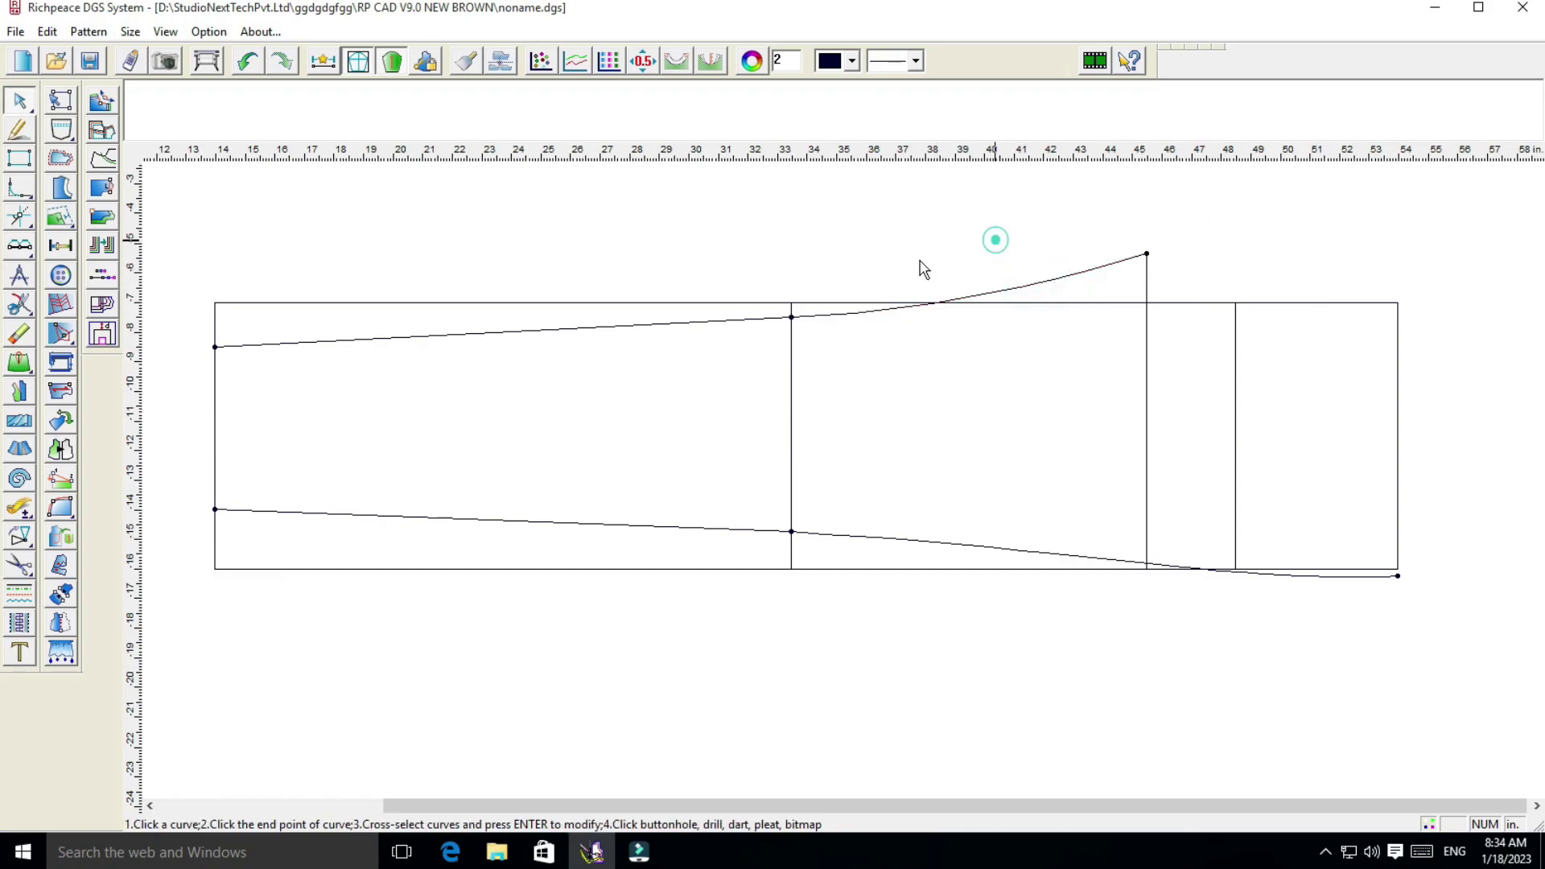
click(531, 336)
right_click(552, 335)
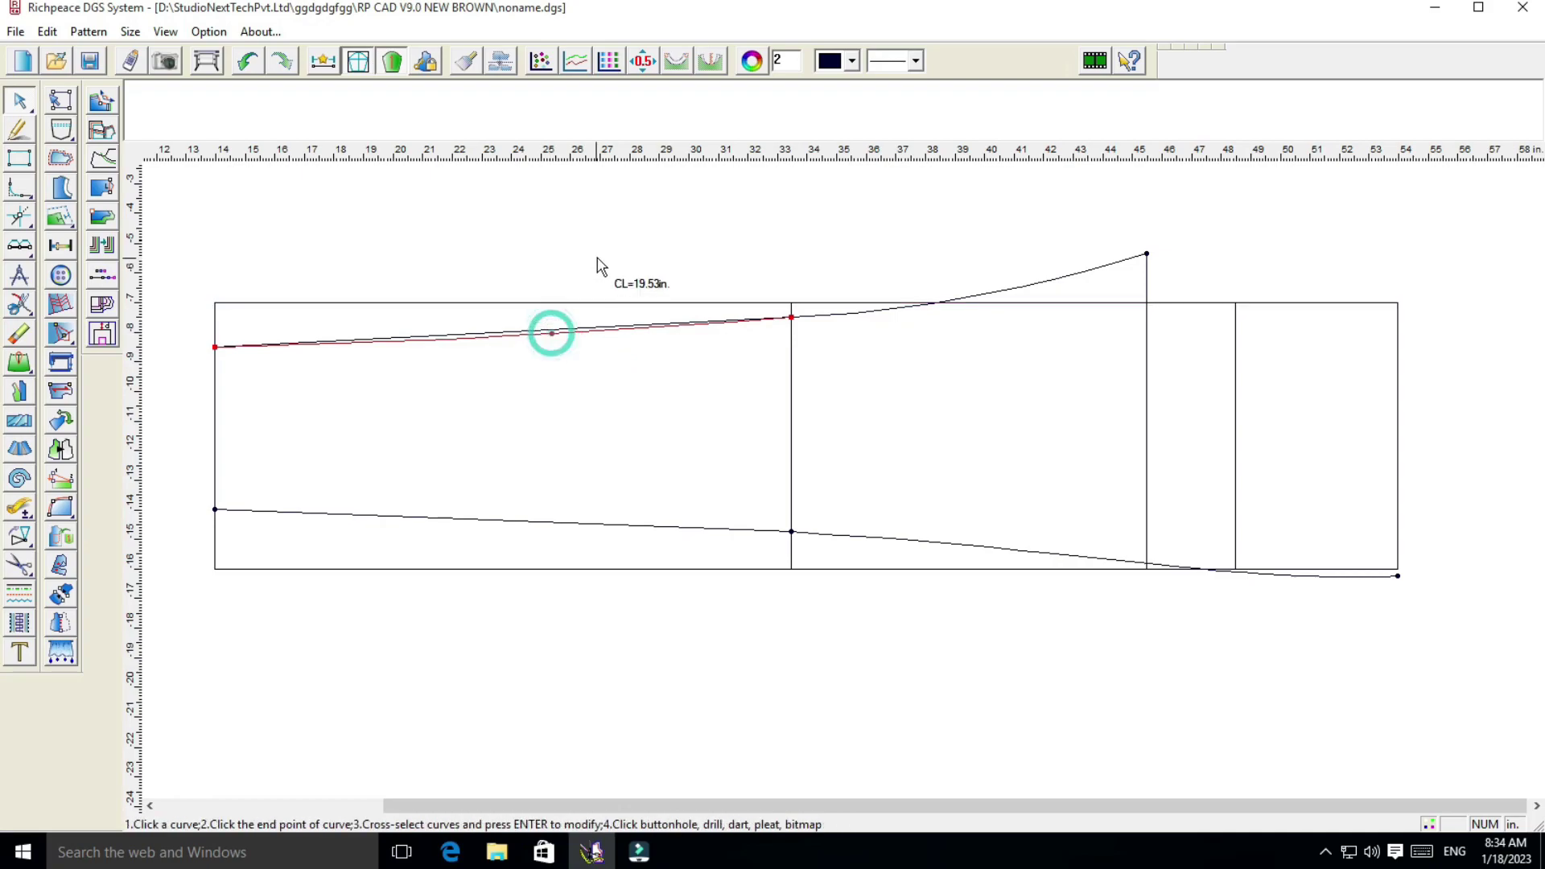
click(596, 256)
click(1011, 287)
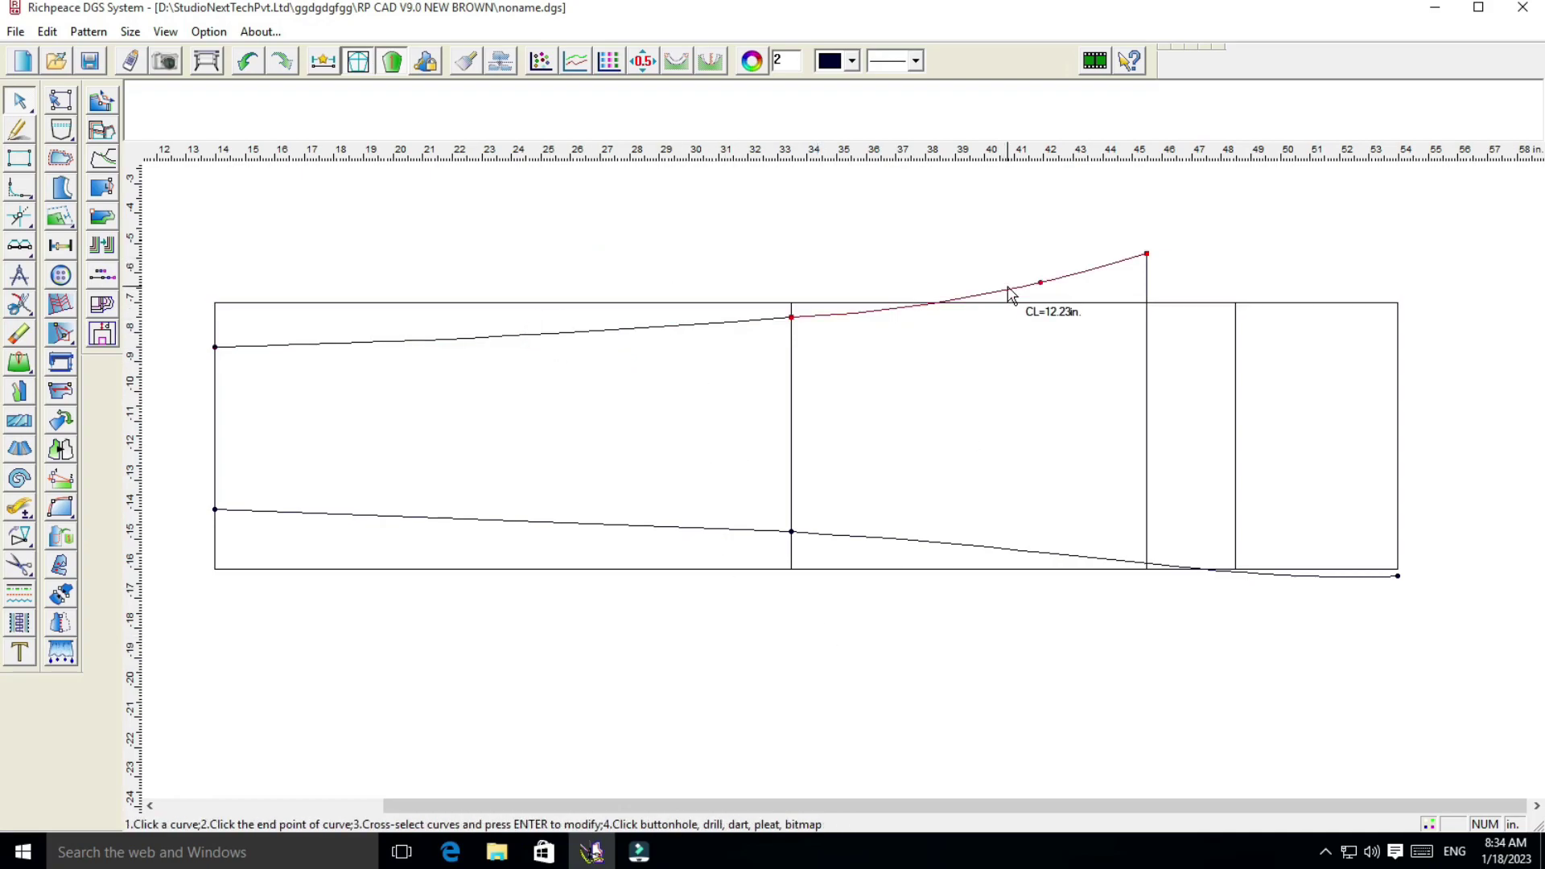
click(1034, 286)
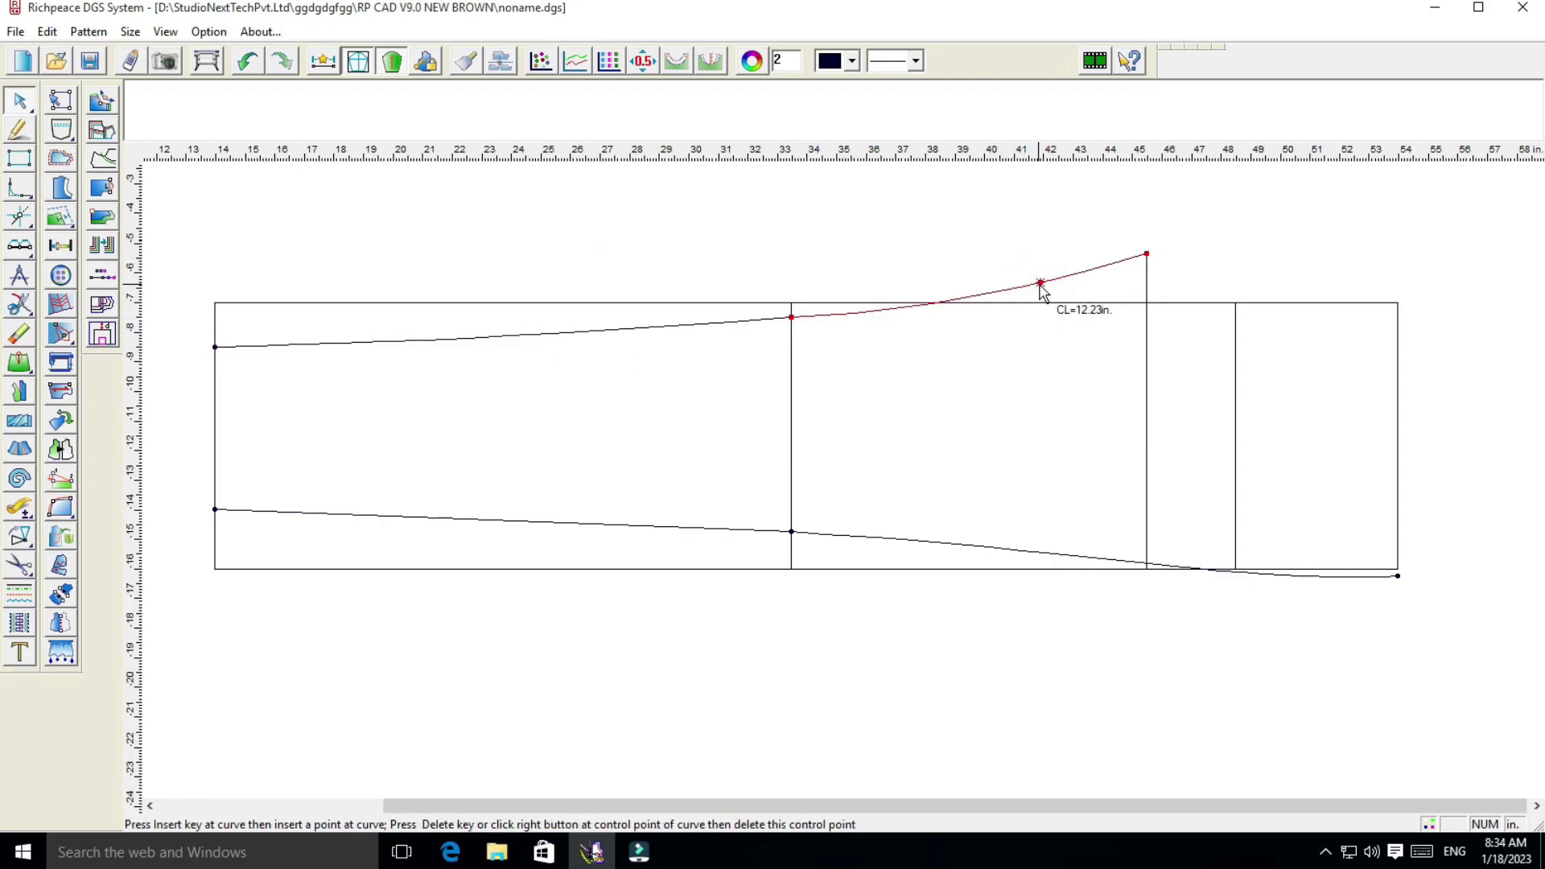
click(1034, 285)
right_click(1034, 291)
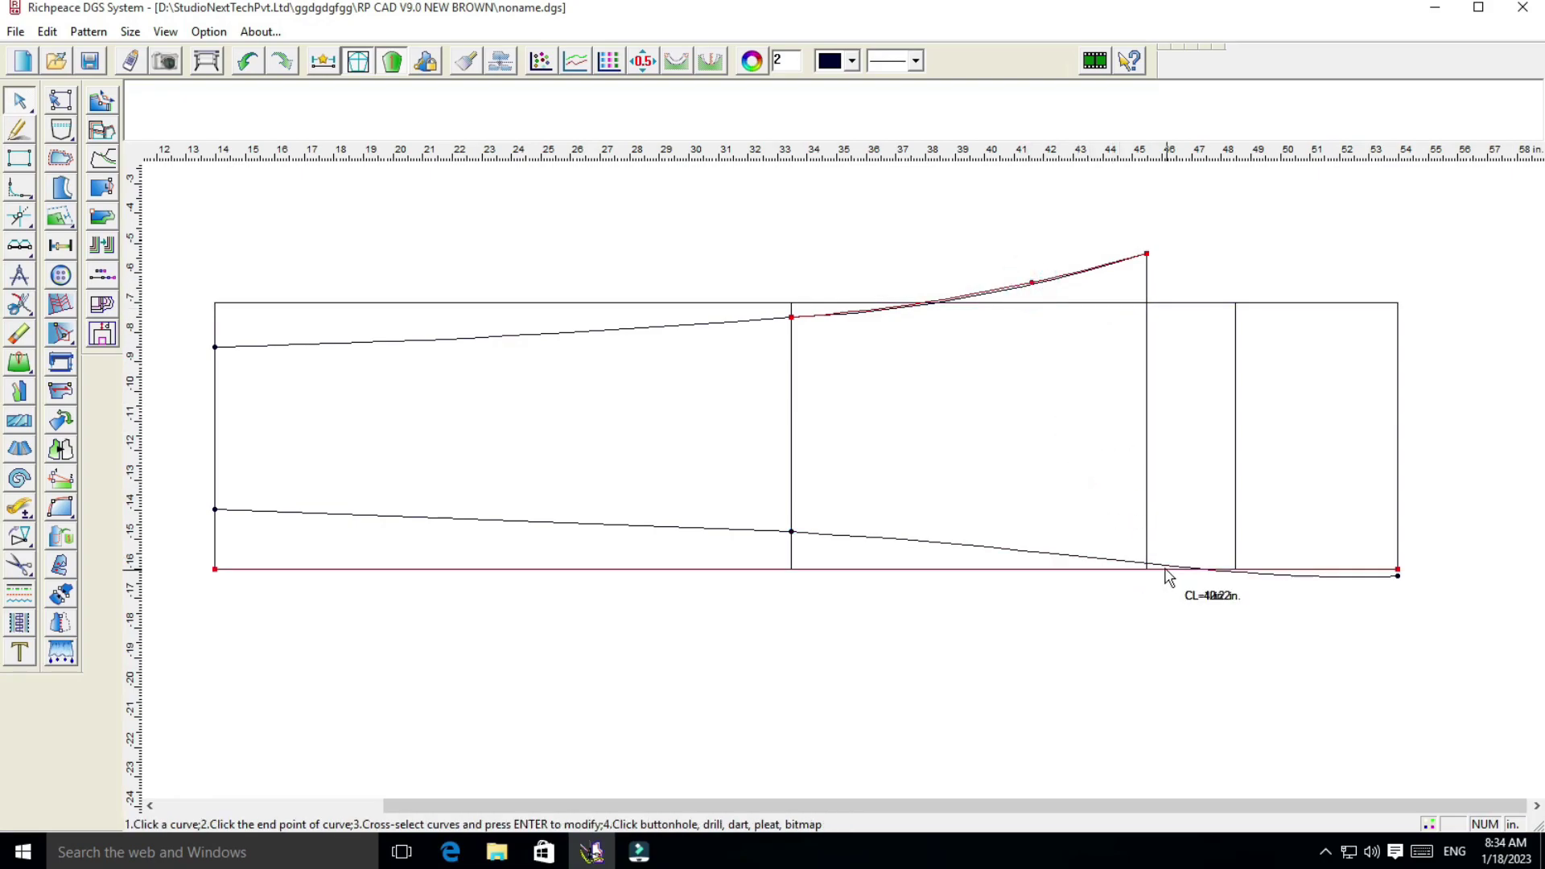
click(1088, 609)
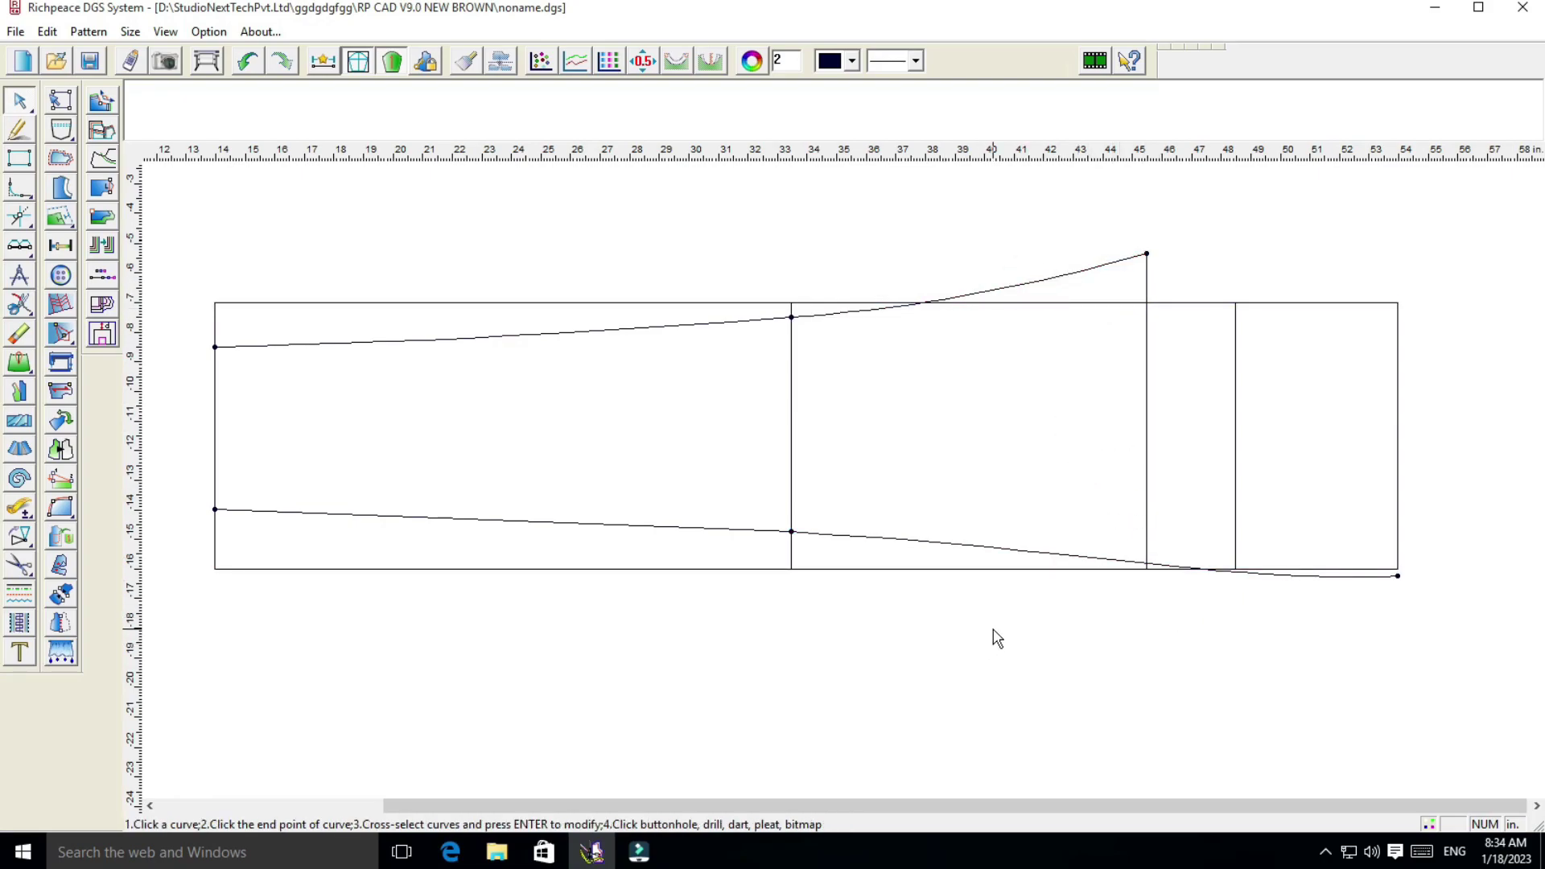
scroll(991, 637, up, 3)
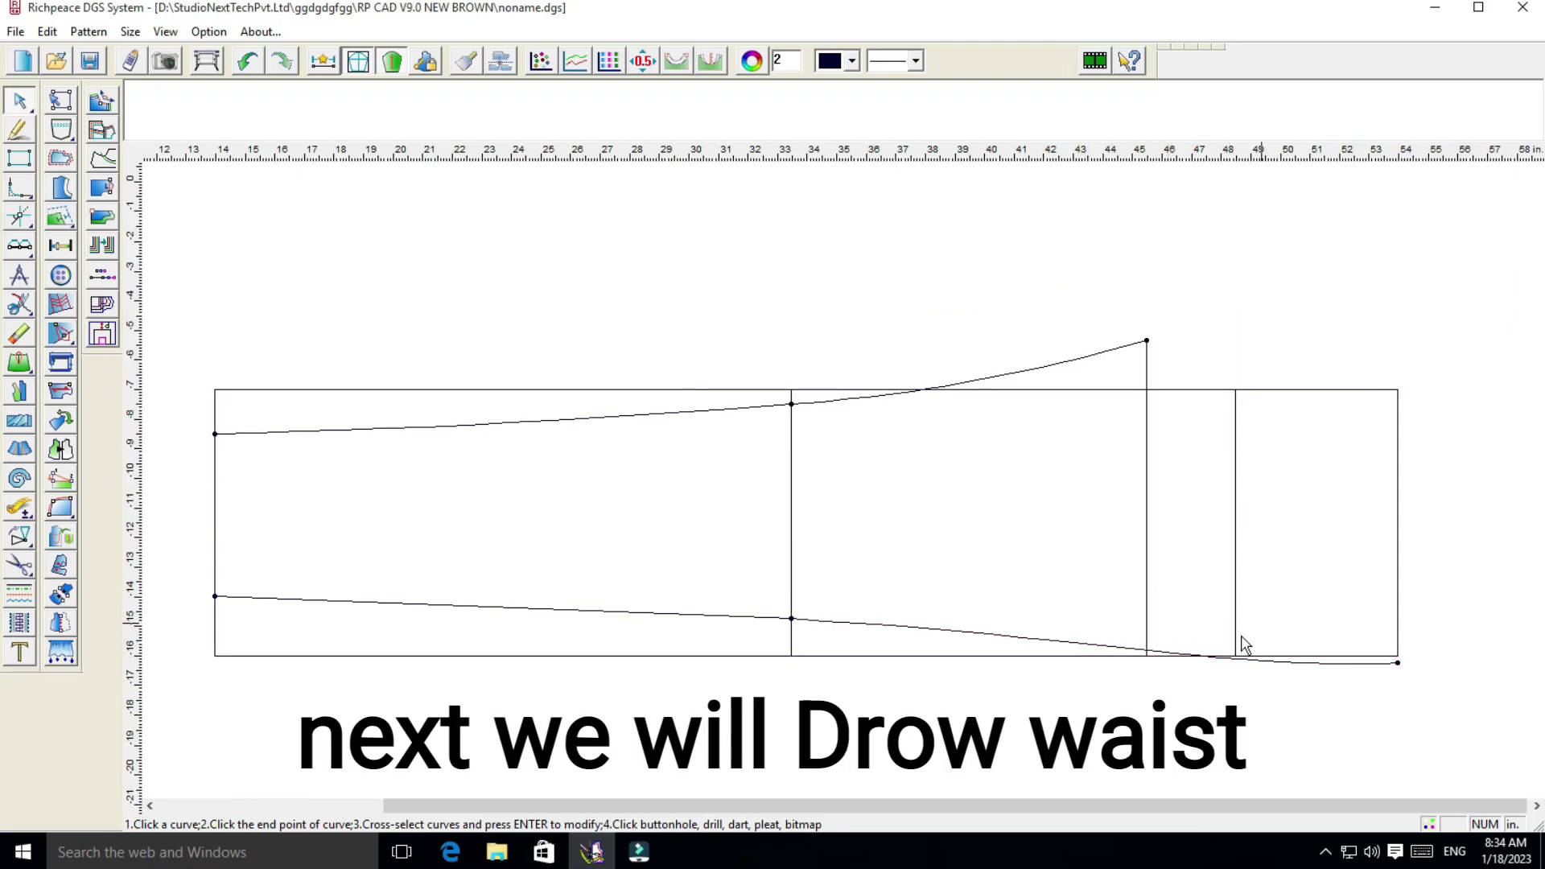
Place the front waist width point 8.5 in up (34 in waist ÷ 4) and 0.25 in inward from the corner
click(39, 252)
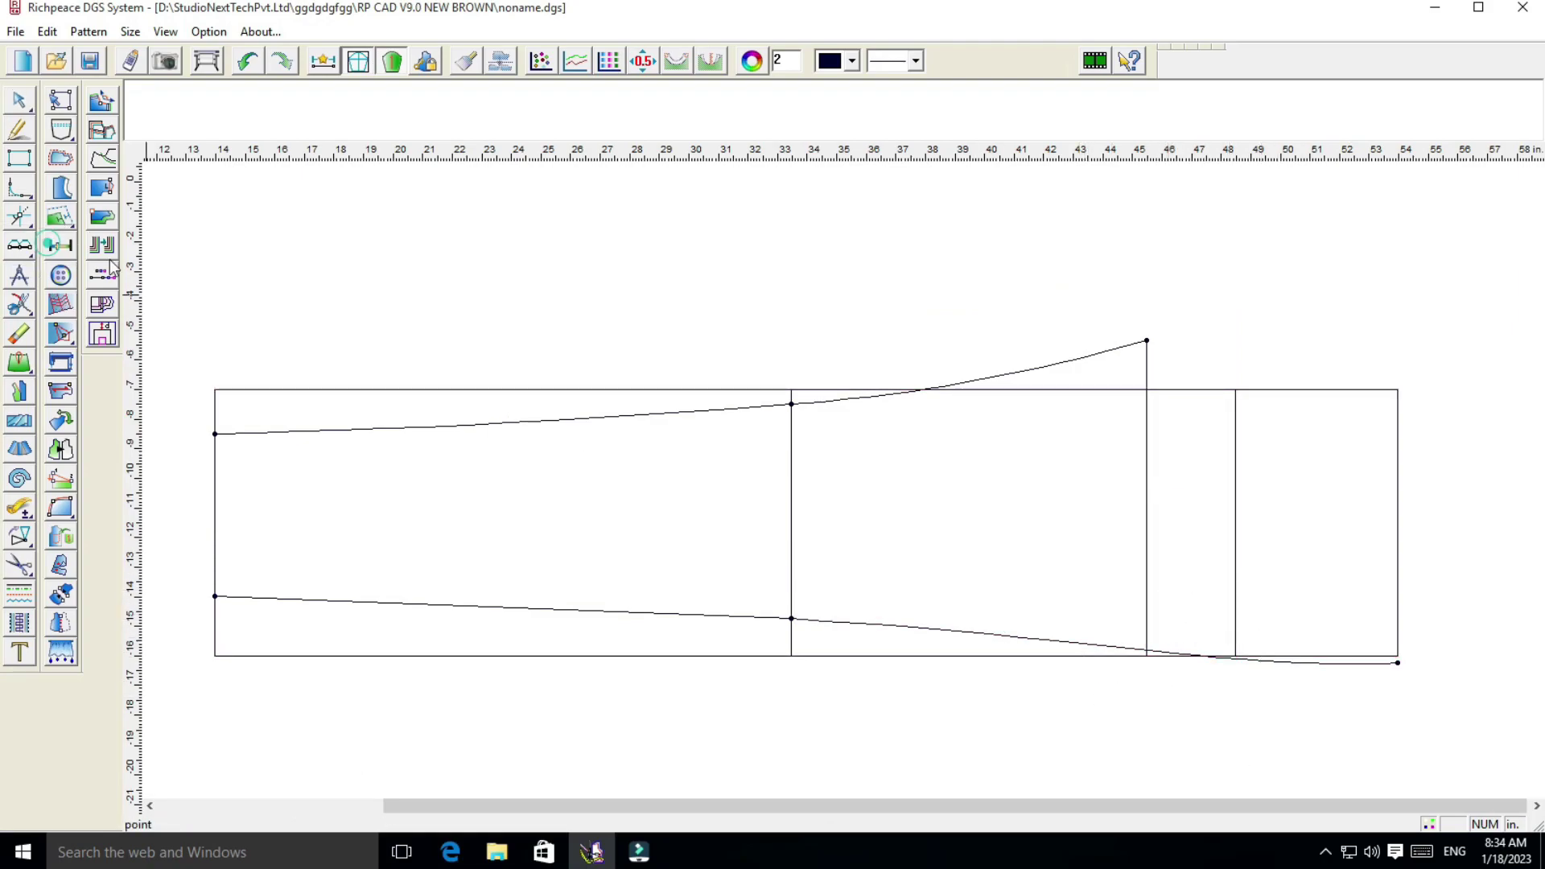
click(1400, 665)
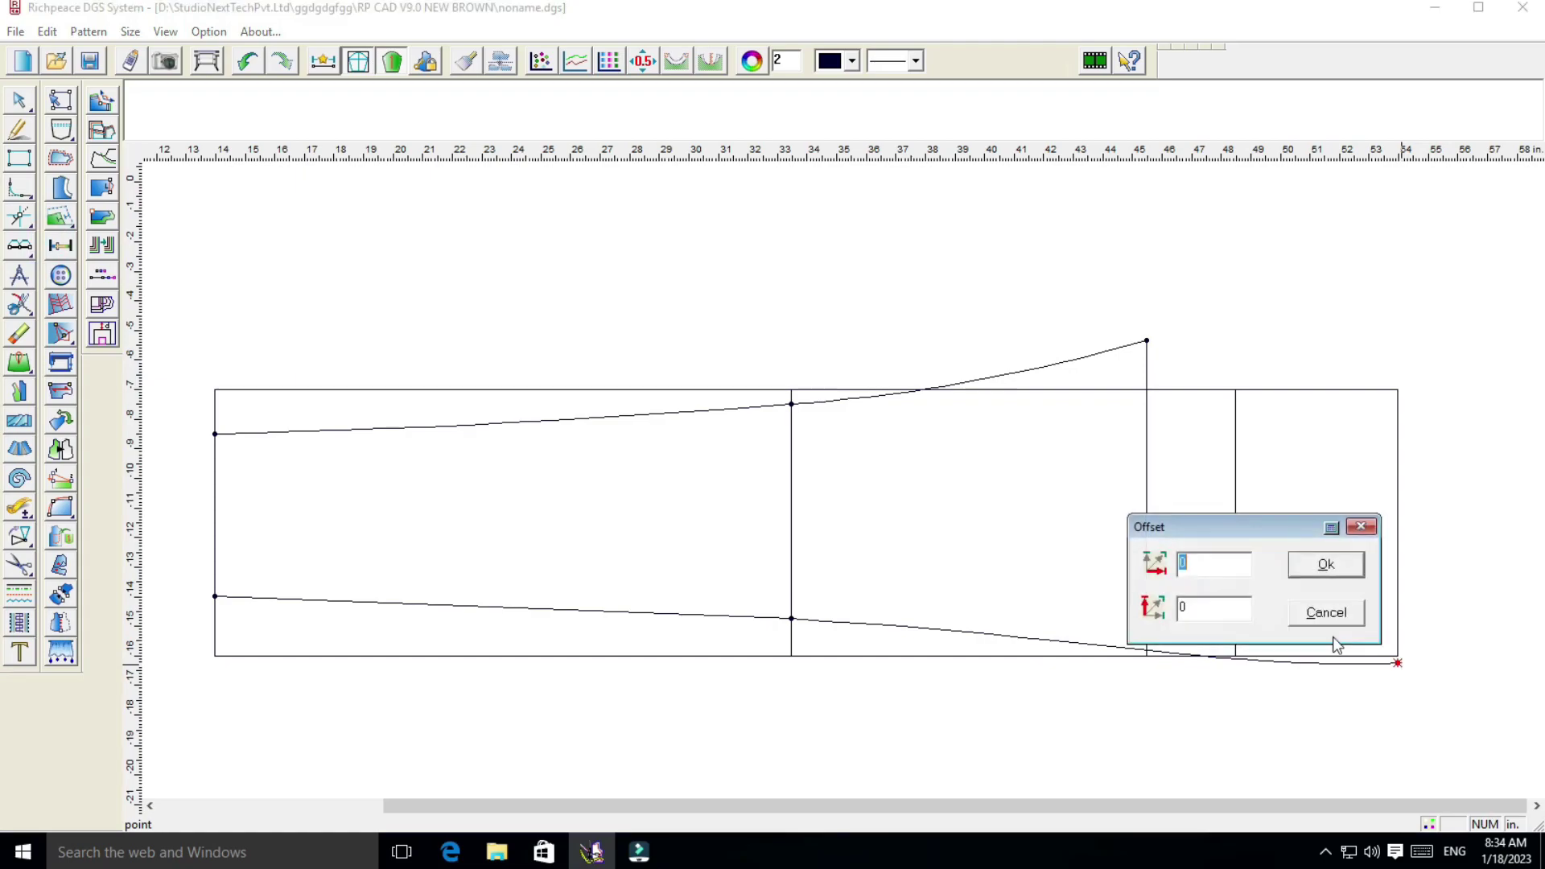
drag(1216, 524, 1088, 510)
click(1095, 593)
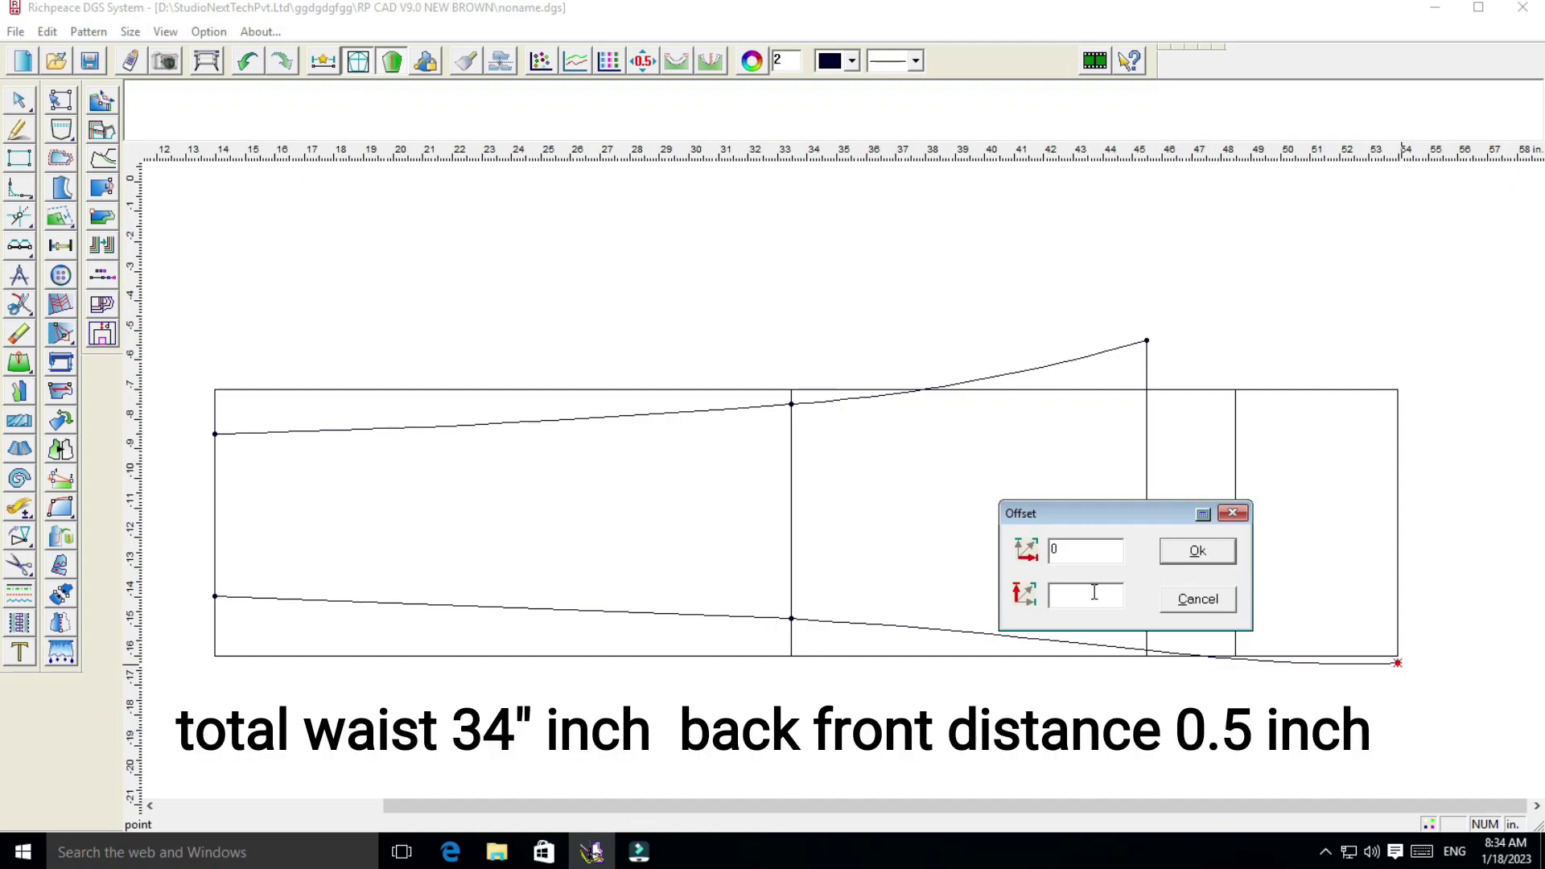
text(8.5)
click(1069, 552)
key(BackSpace)
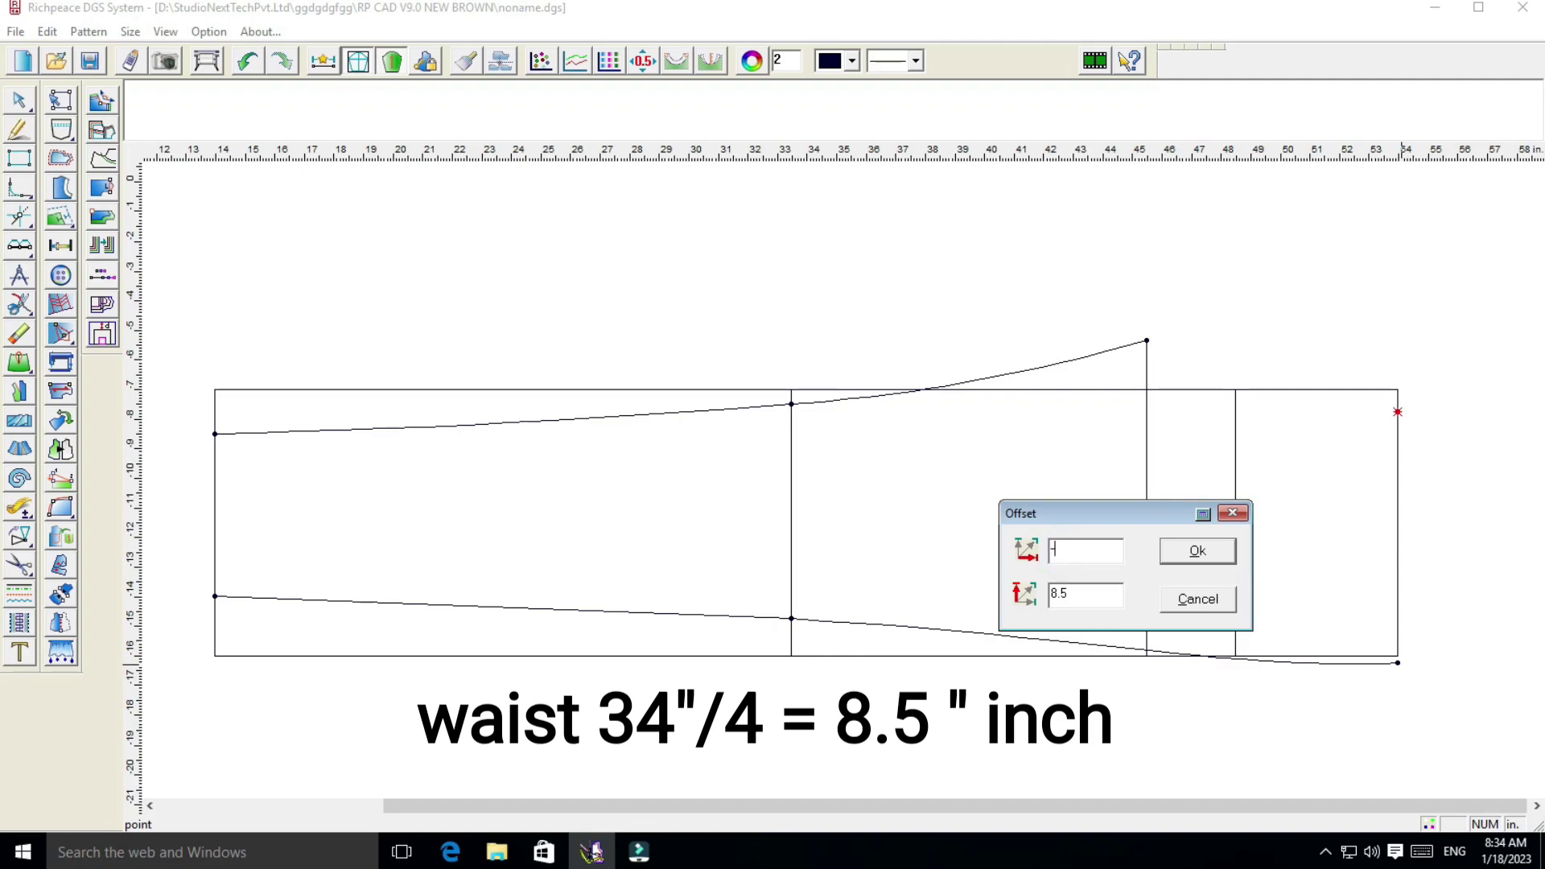
text(-.25)
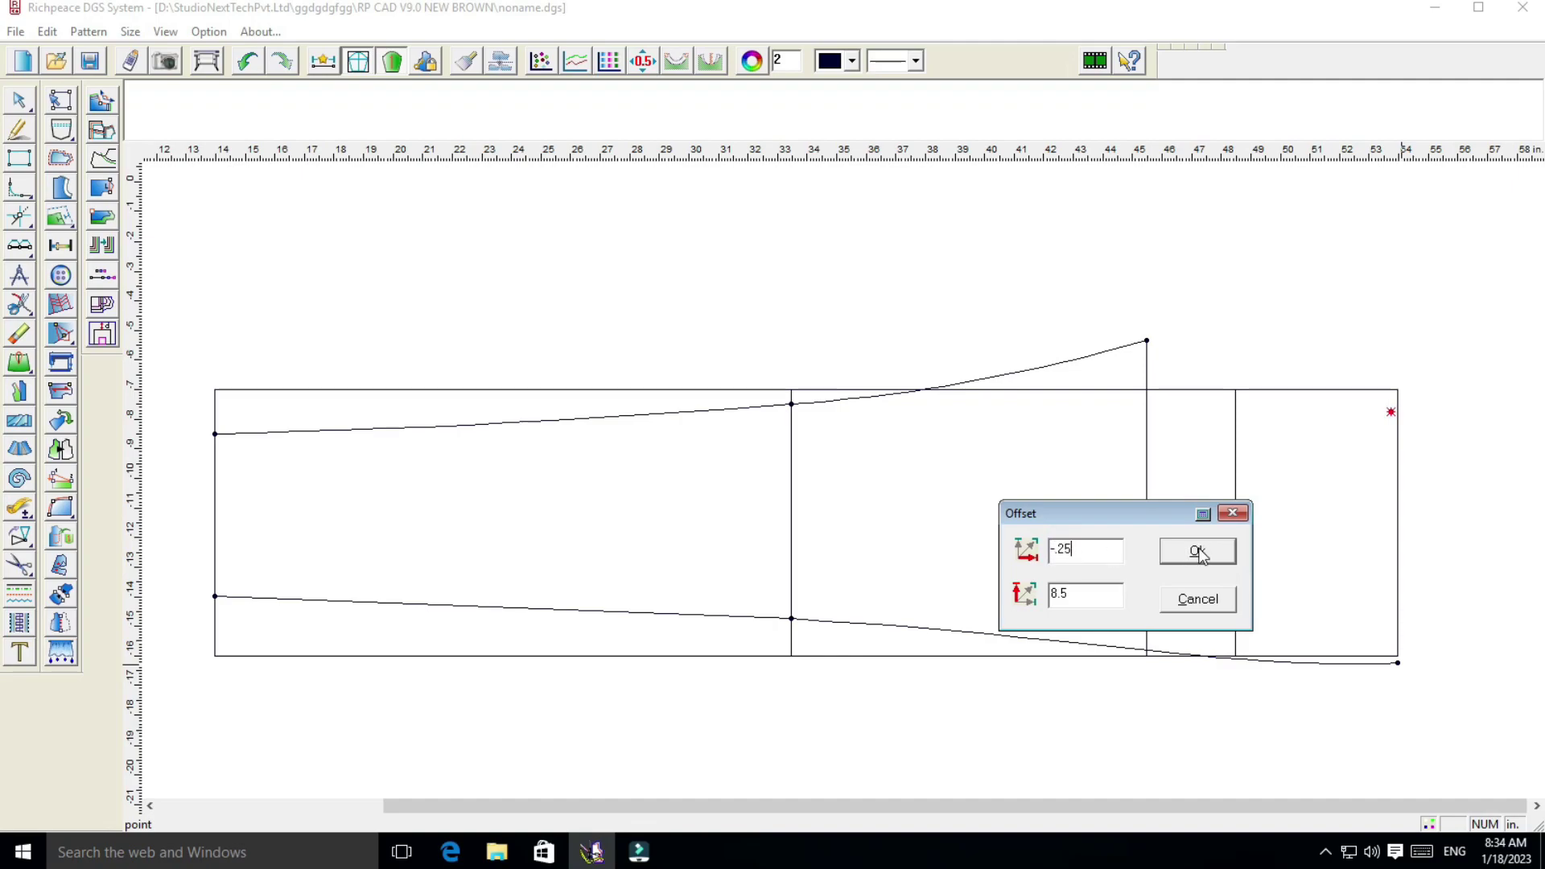
click(1197, 551)
right_click(1261, 322)
Draw the 8.5 in front waist line from the side seam waist point to the waist width point, then check it
click(1260, 272)
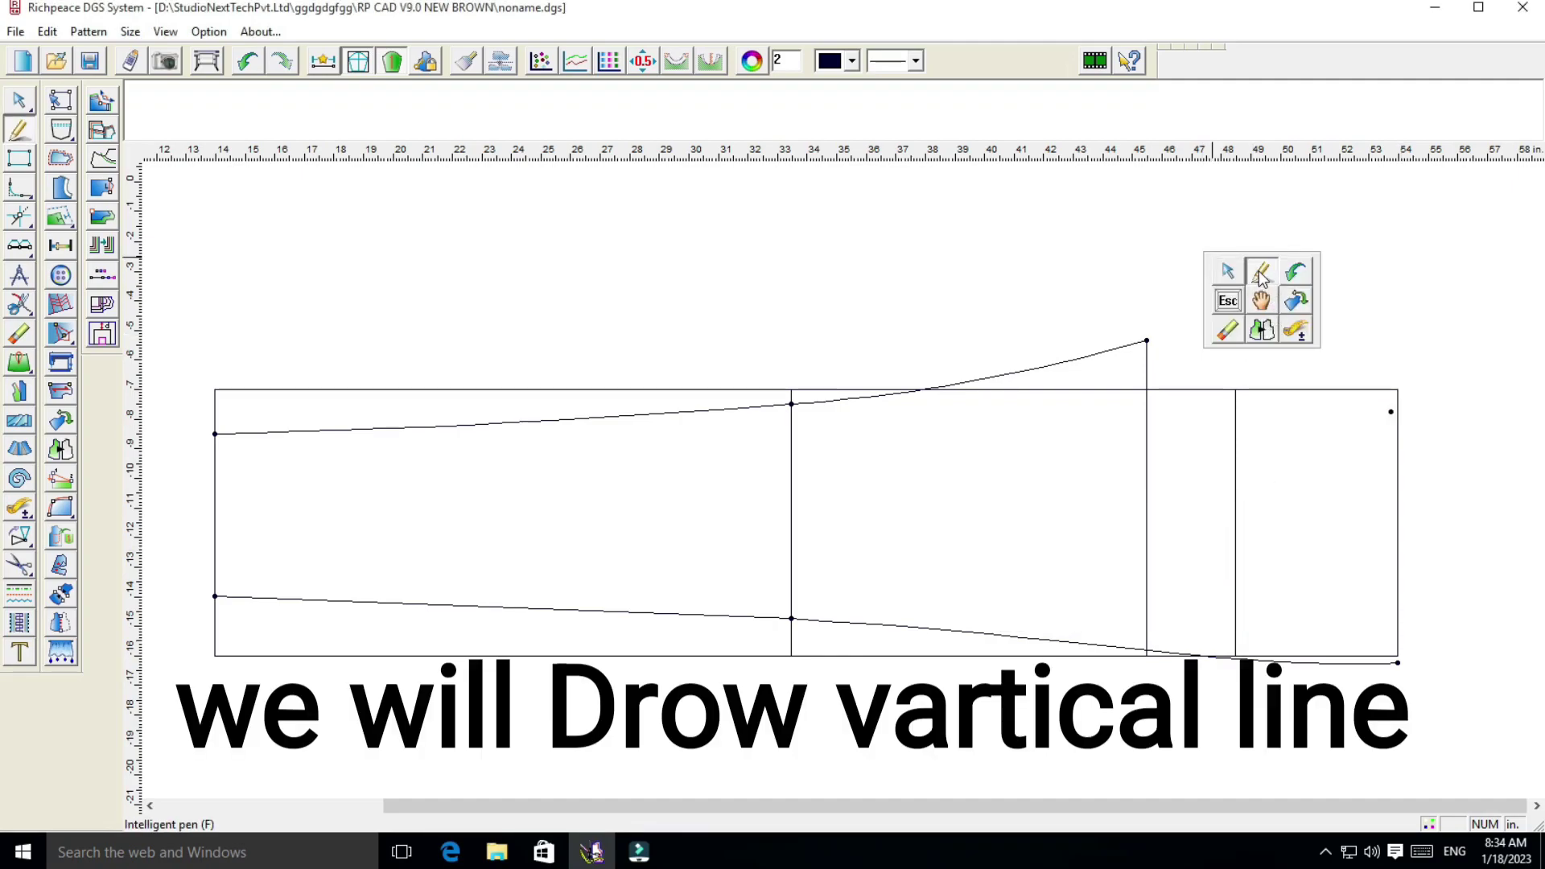
click(1397, 662)
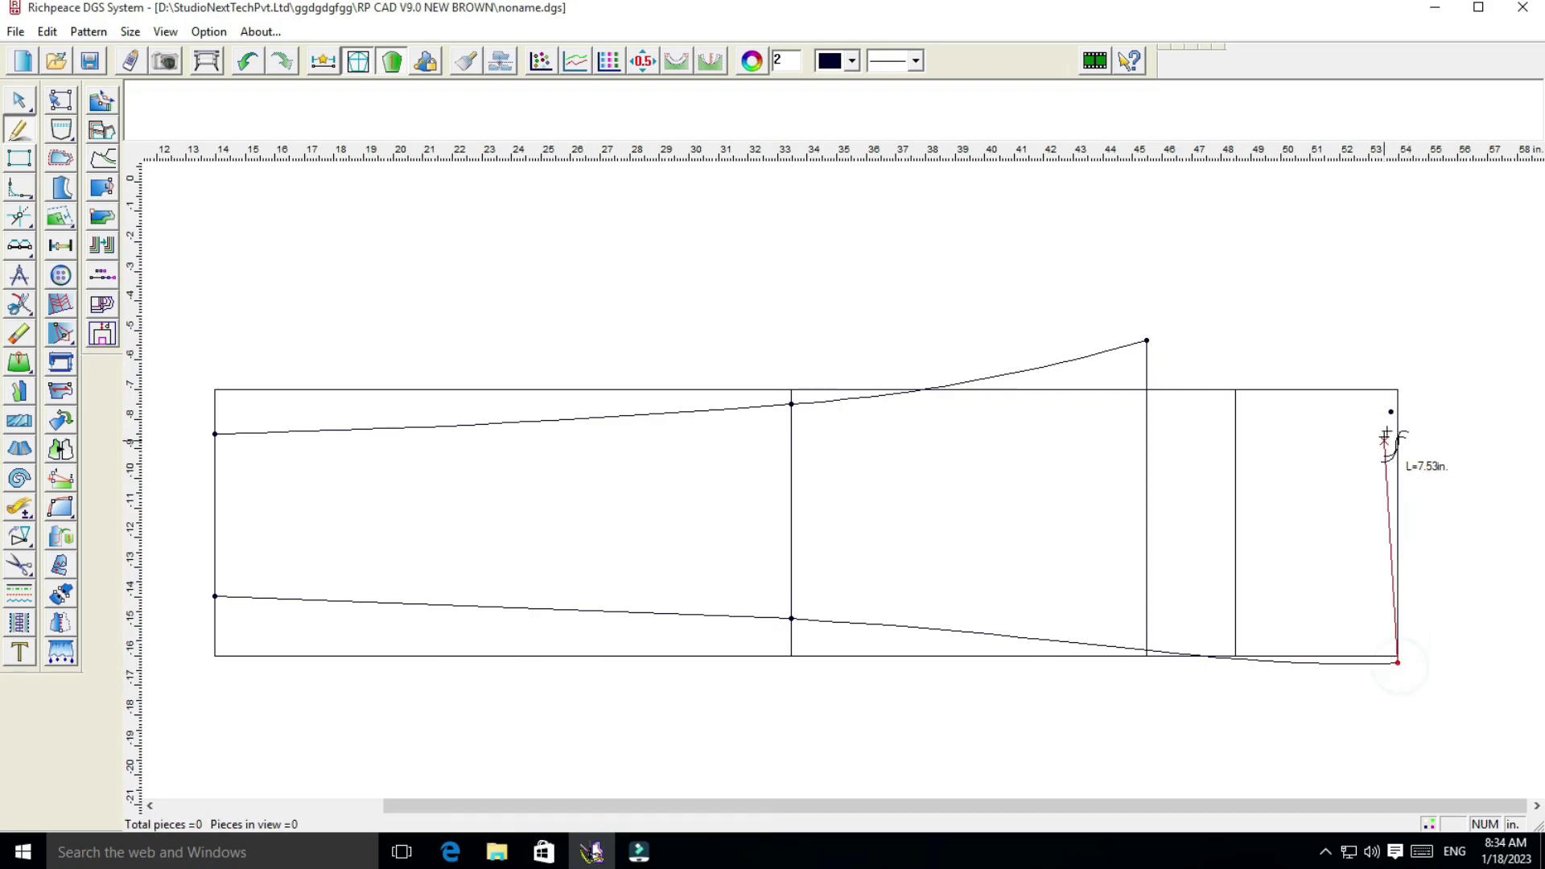
click(1391, 412)
right_click(1393, 412)
right_click(1448, 442)
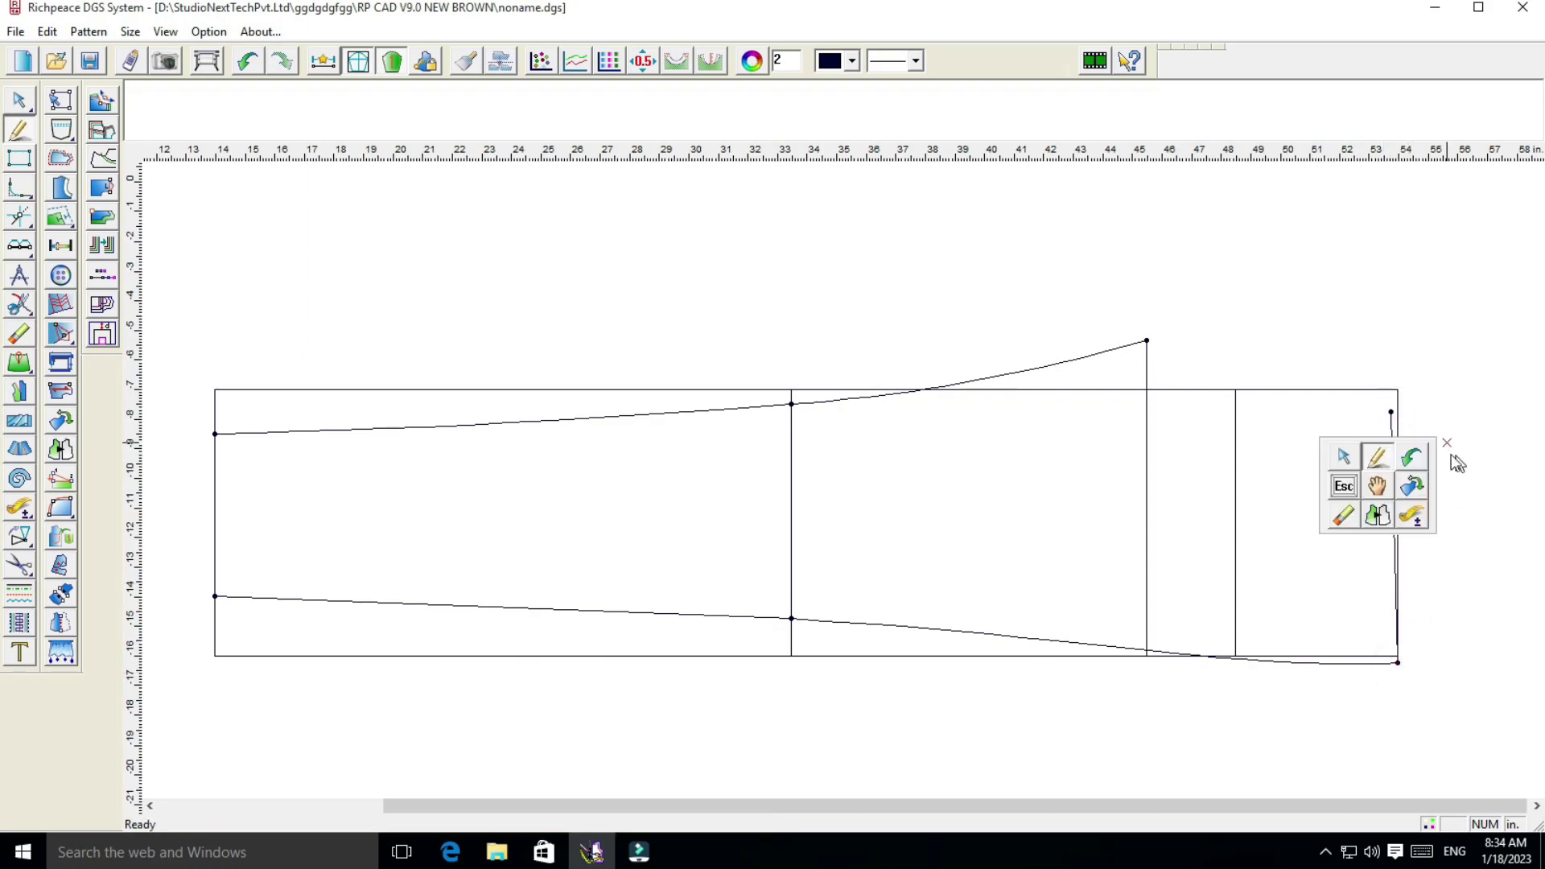
click(1343, 458)
click(1391, 493)
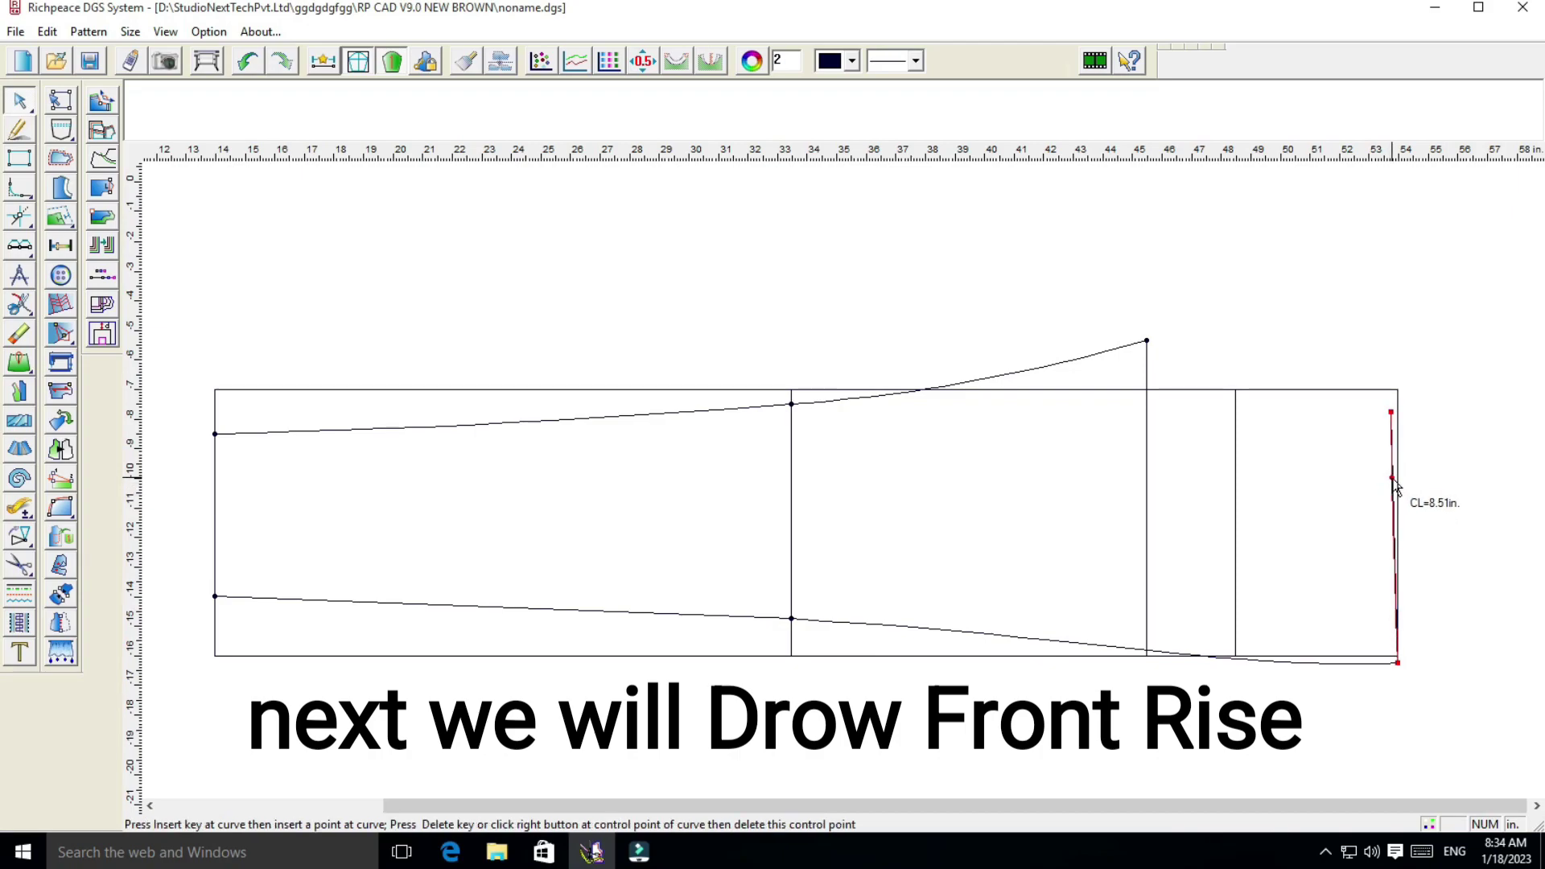
right_click(1394, 485)
scroll(1475, 518, down, 3)
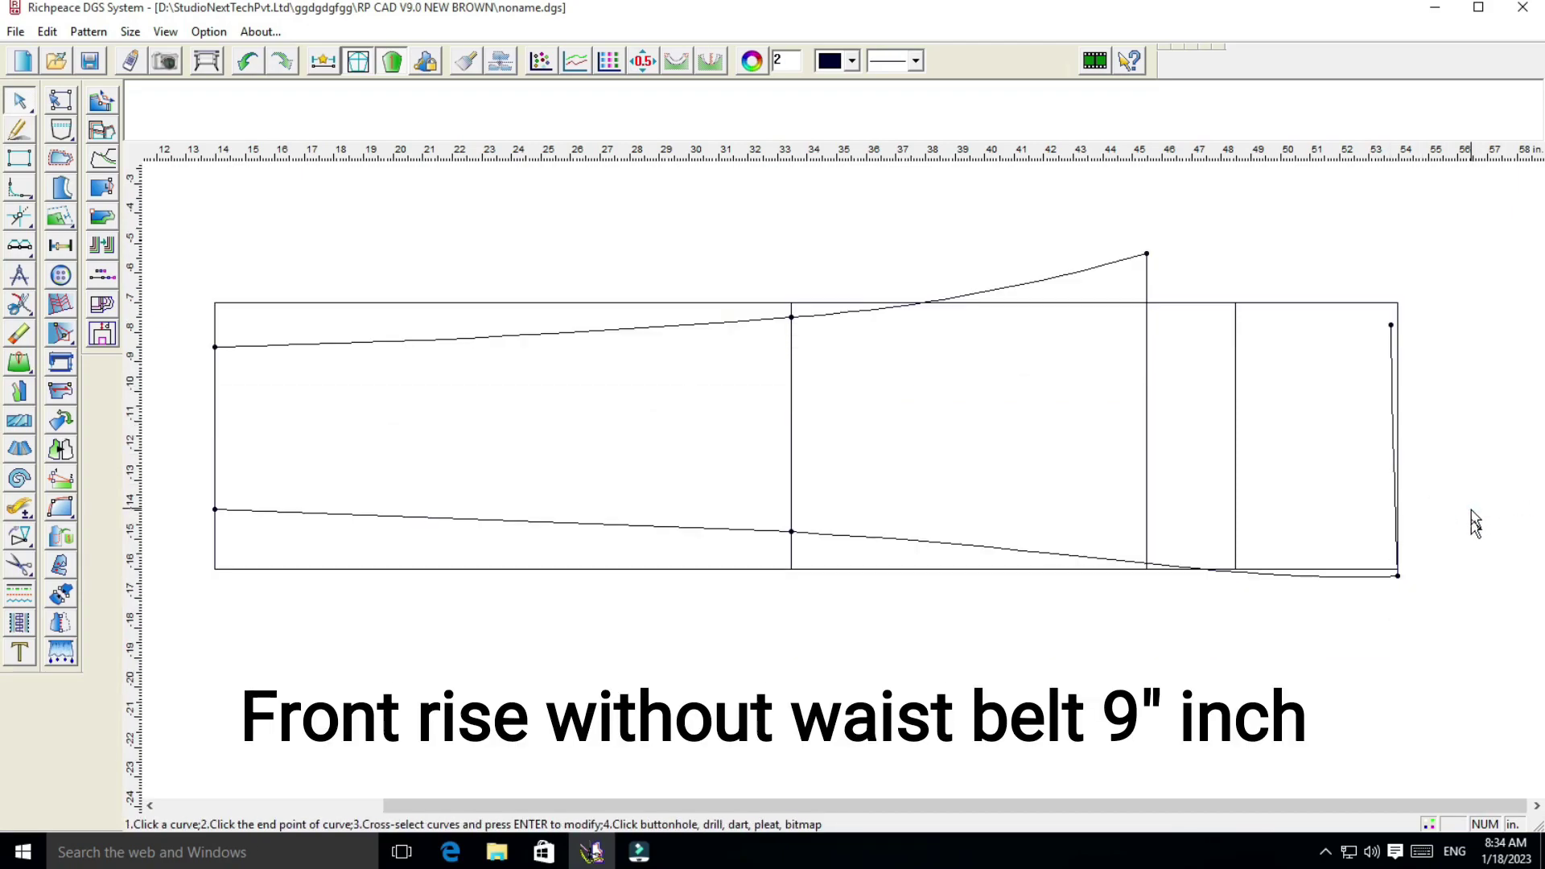
right_click(1297, 231)
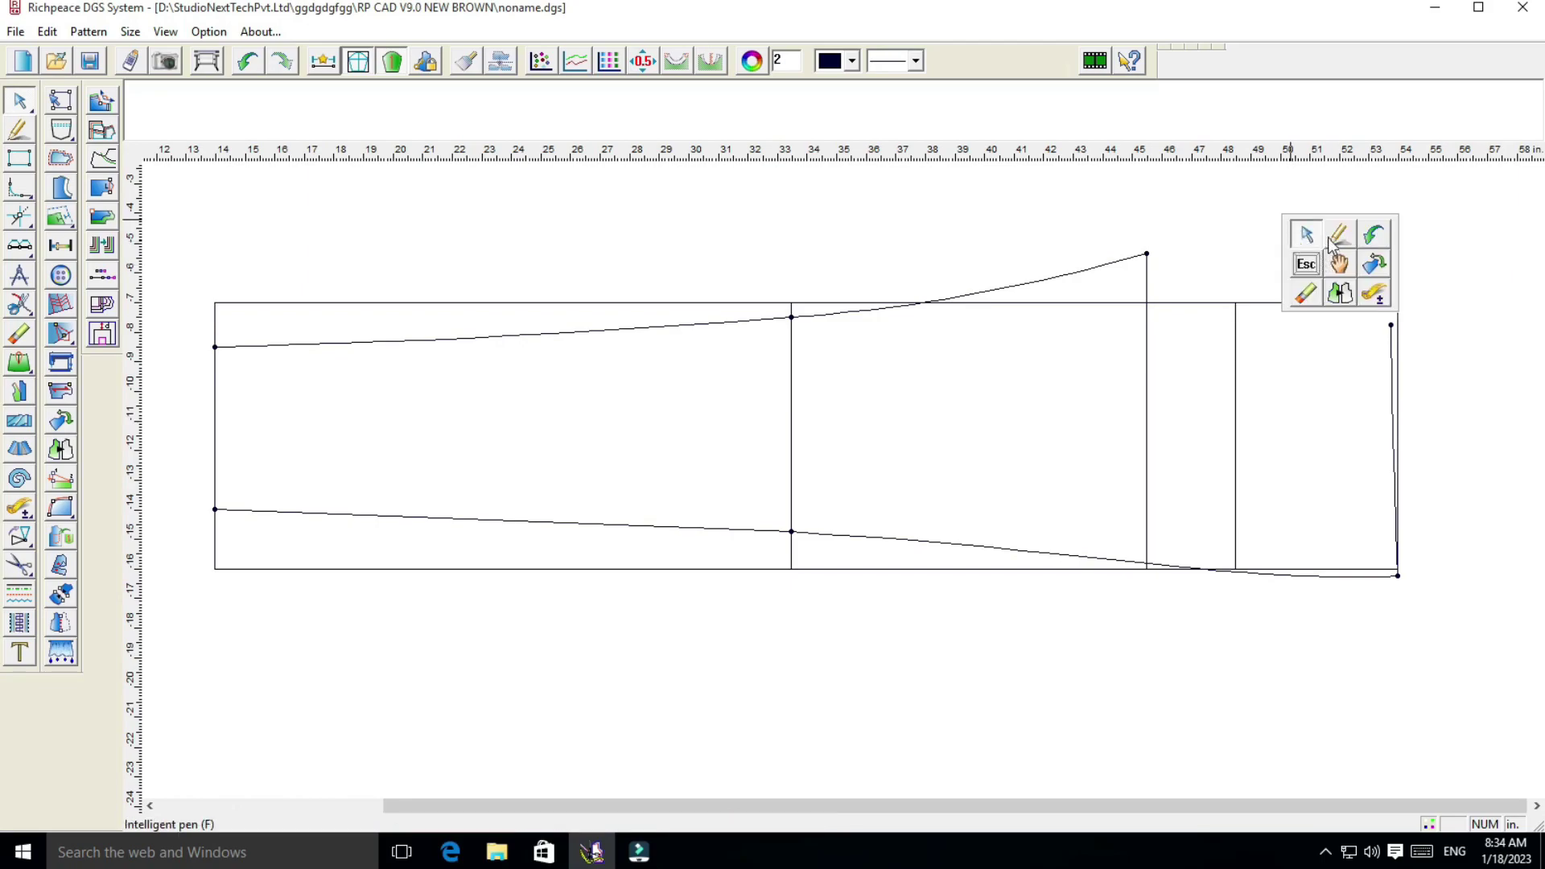
click(1339, 235)
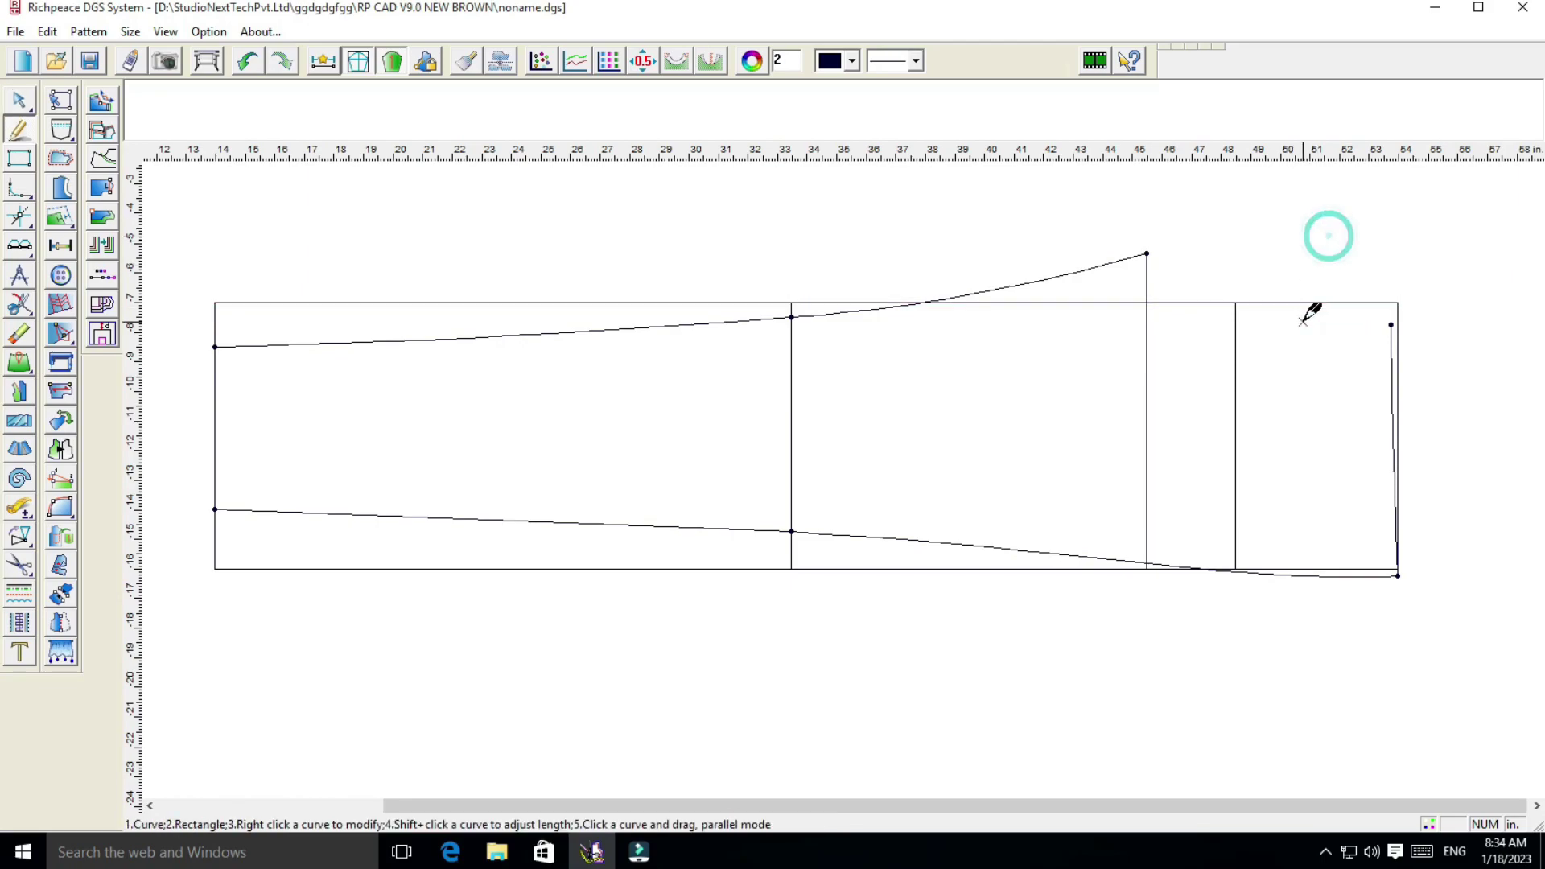
Draw the front rise from the crotch tip to the waist top and bend it into a curve
click(1147, 254)
click(1390, 326)
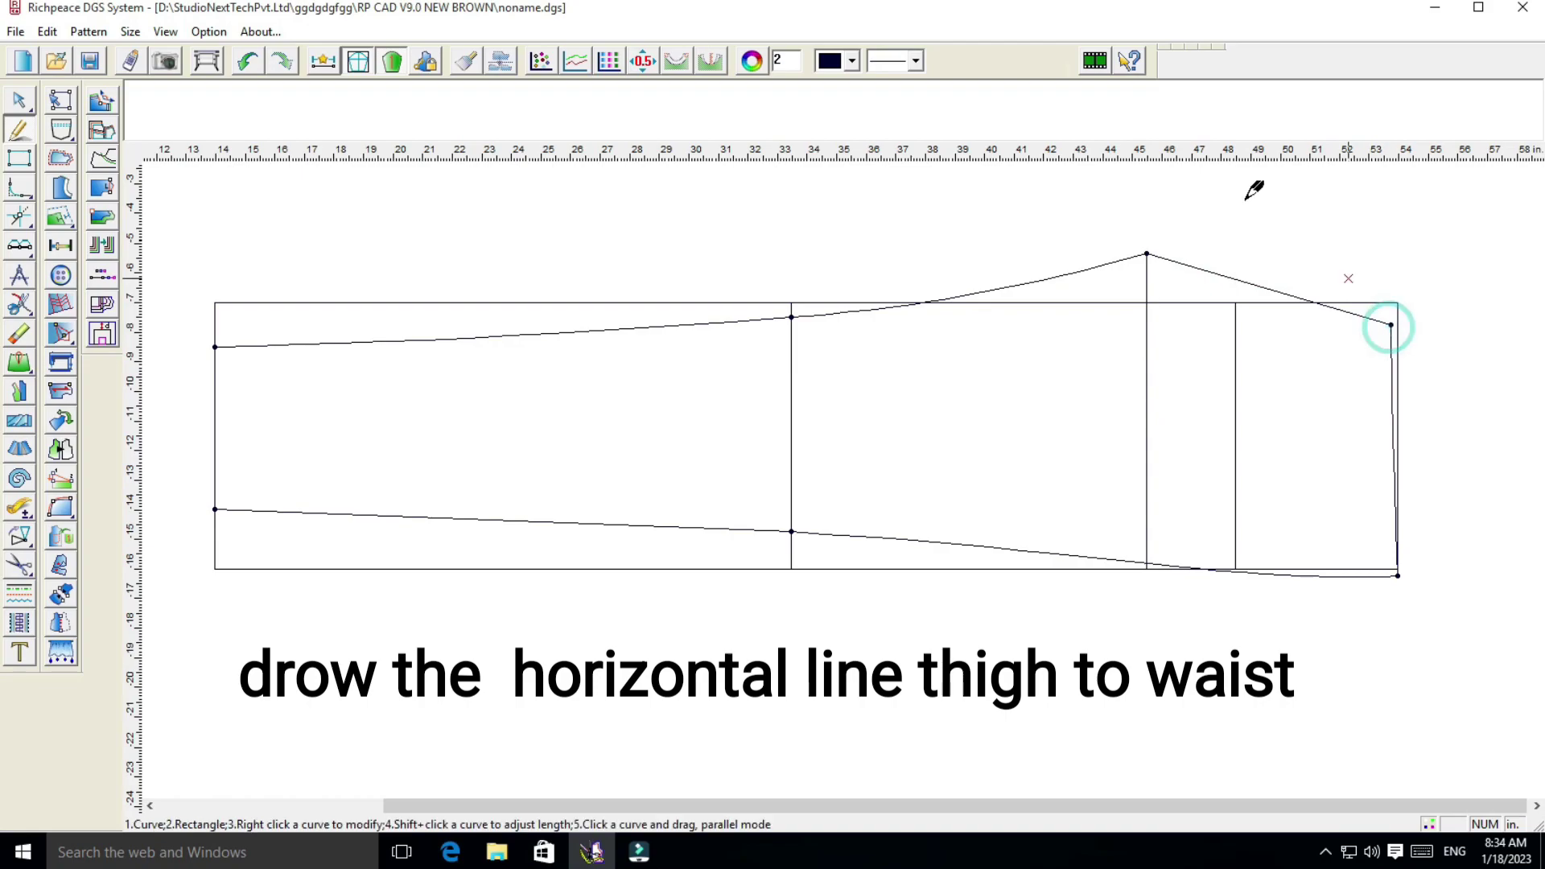
right_click(1250, 190)
click(1253, 208)
click(1263, 296)
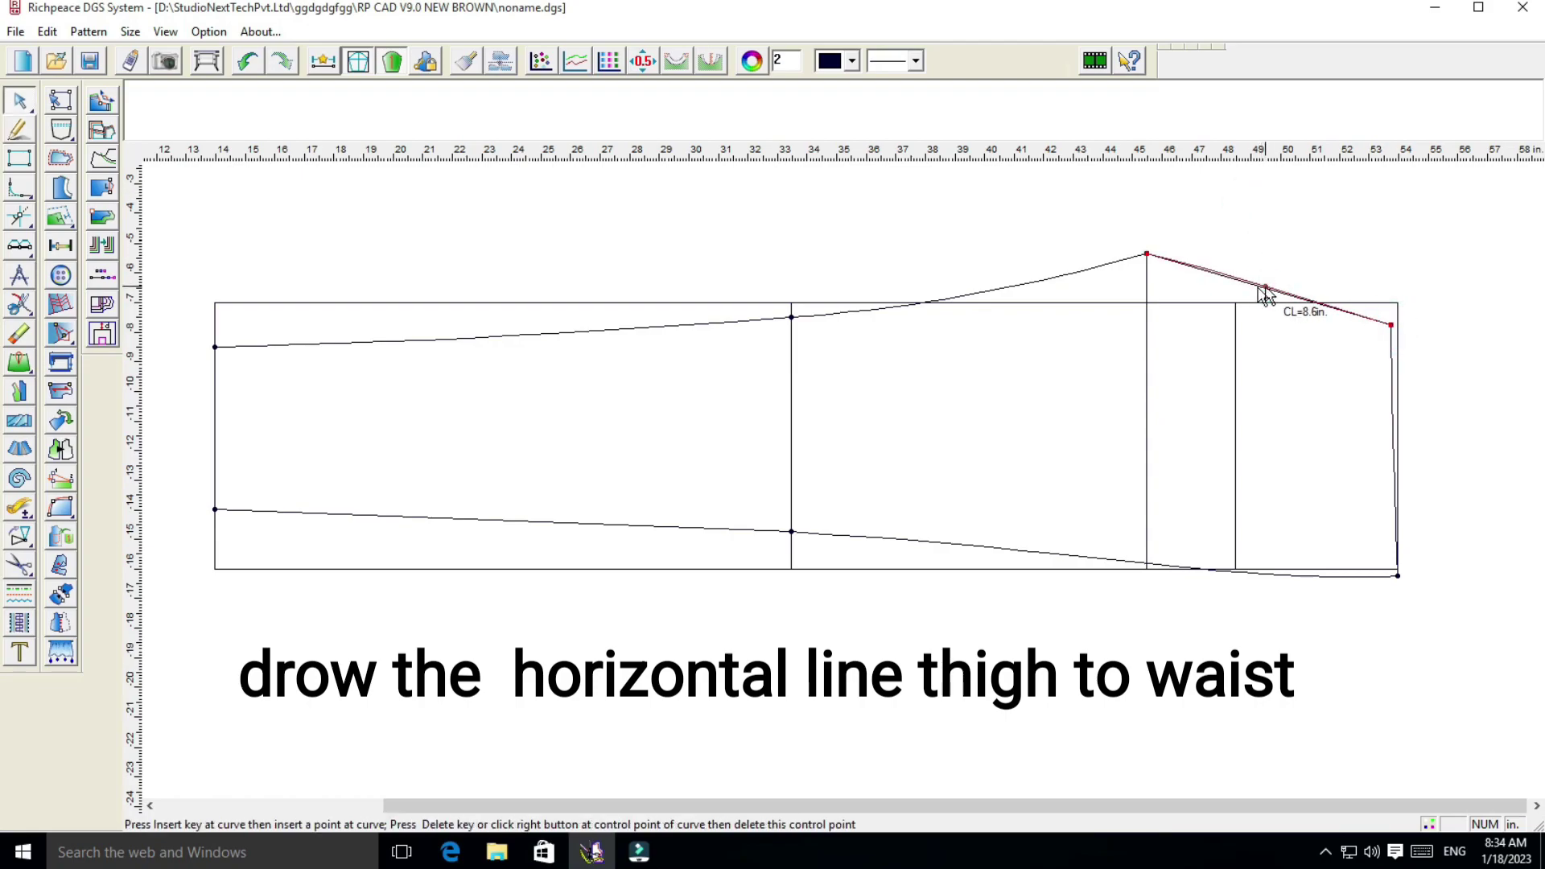
click(1234, 303)
click(1277, 238)
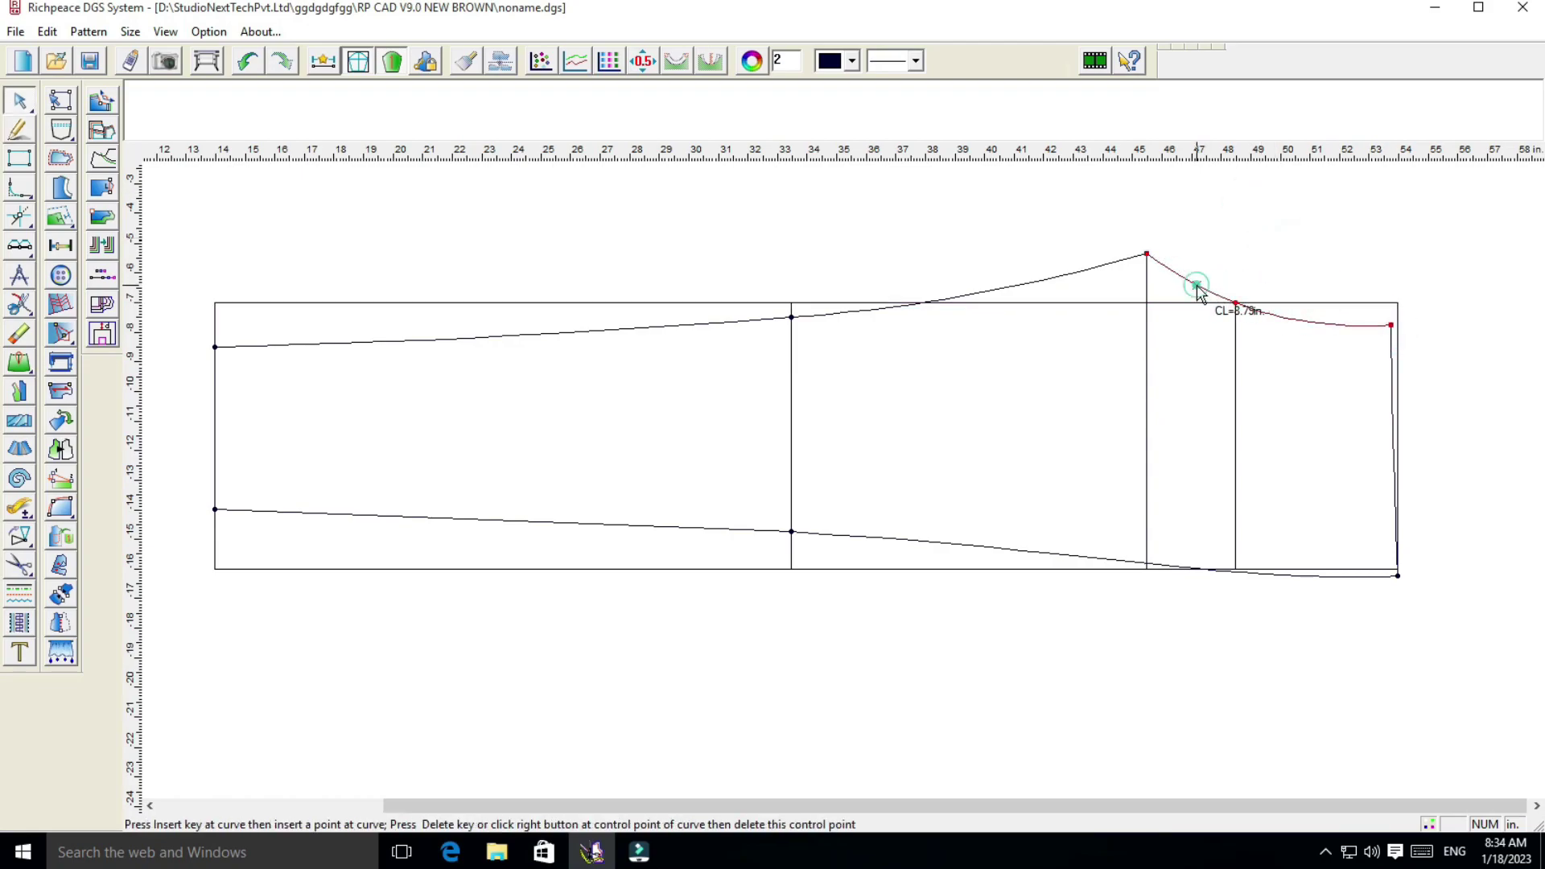
click(1193, 288)
right_click(1187, 288)
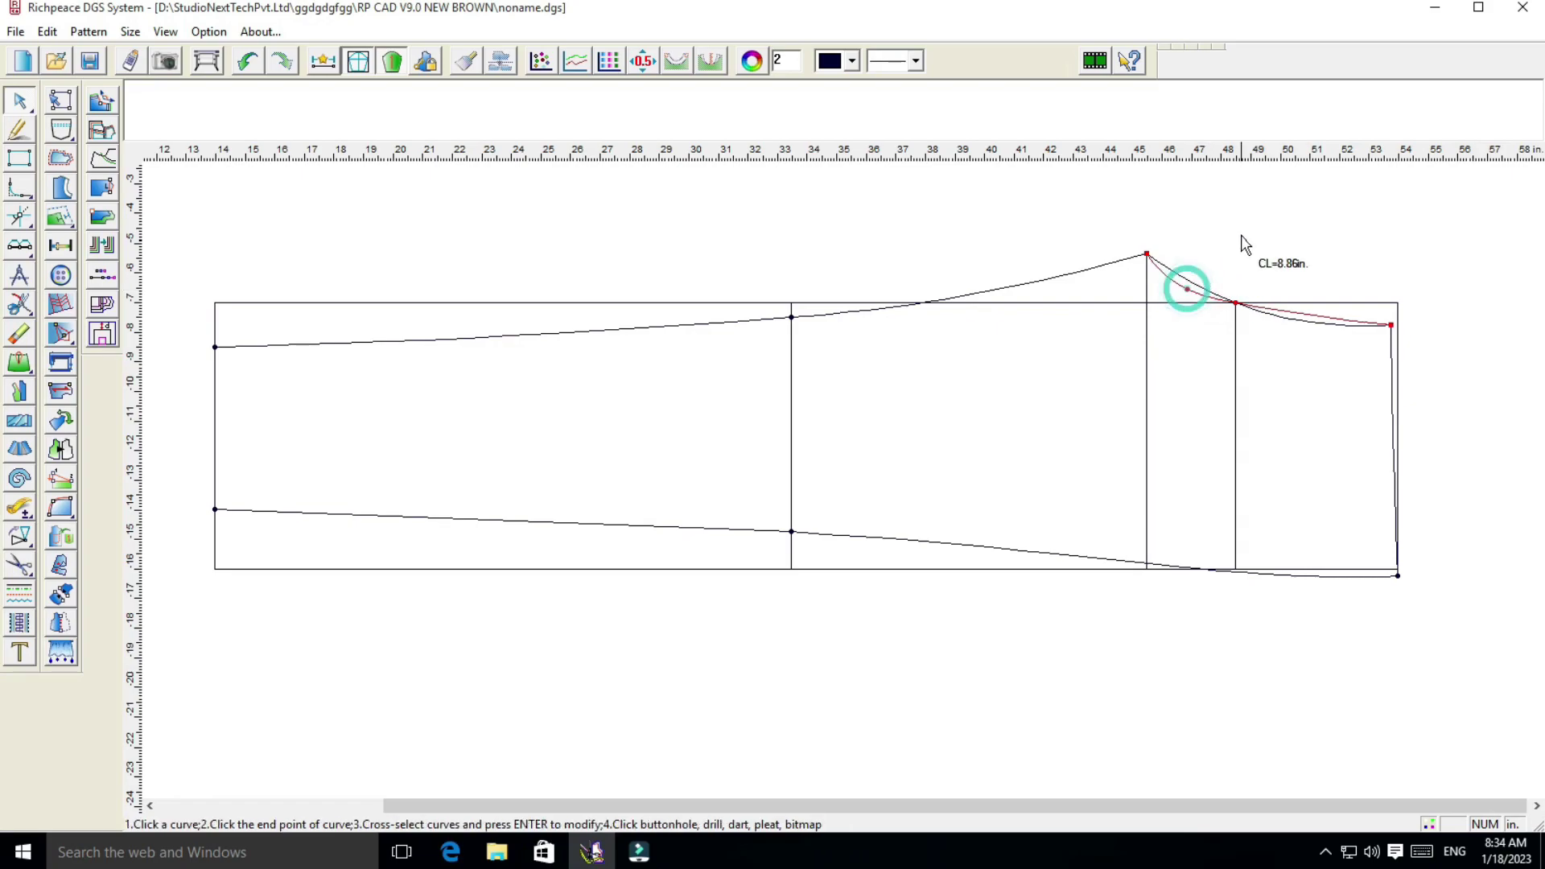
Refine the front rise control points until the curve is about 8.9 in long
click(1240, 235)
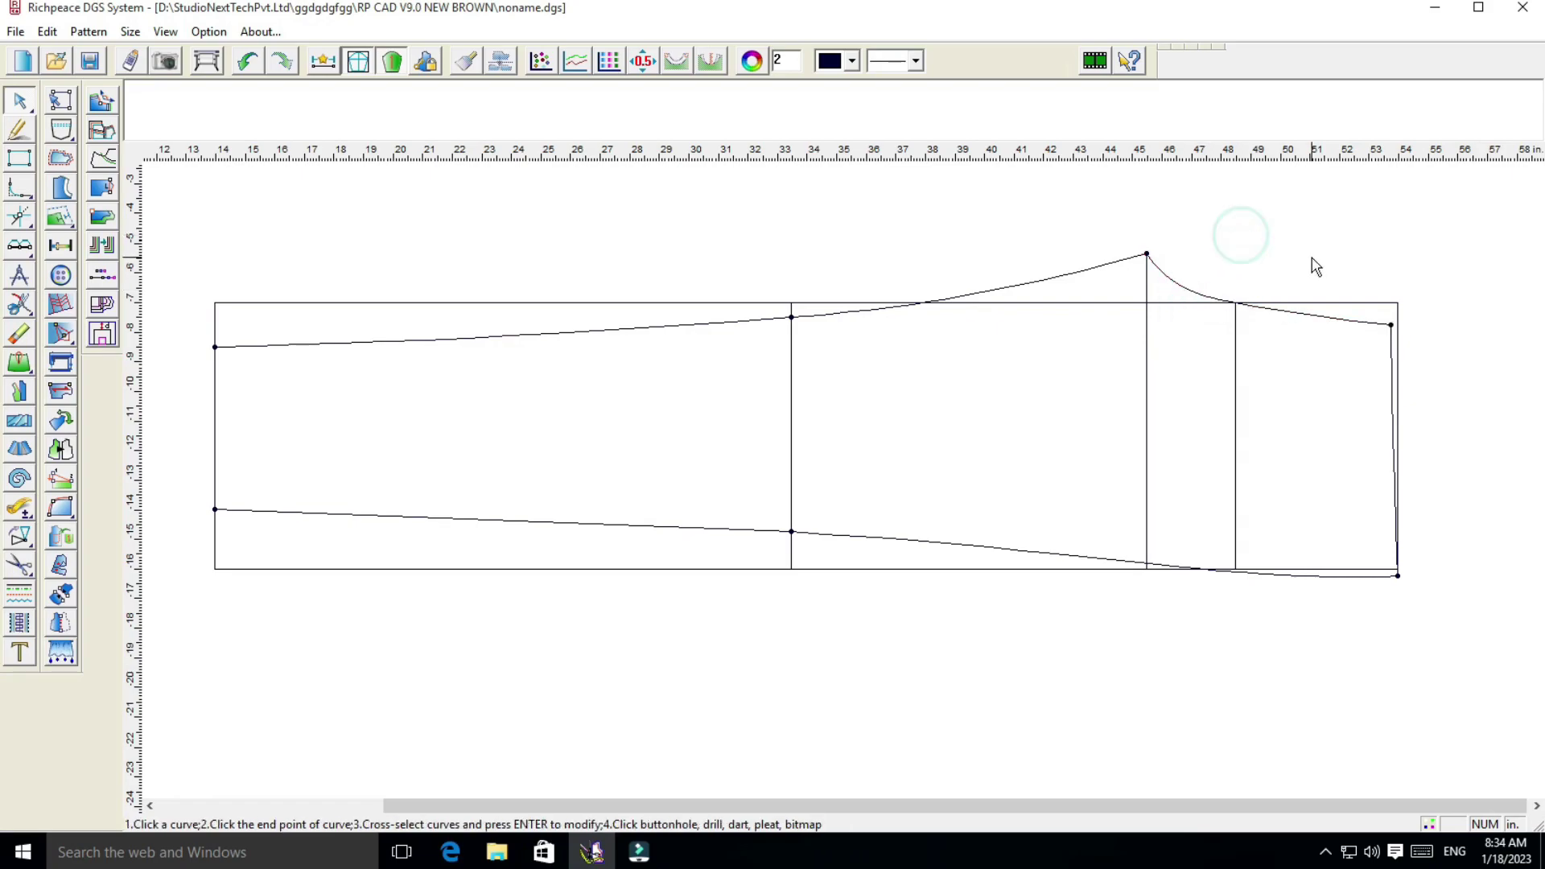
click(1329, 317)
right_click(1332, 321)
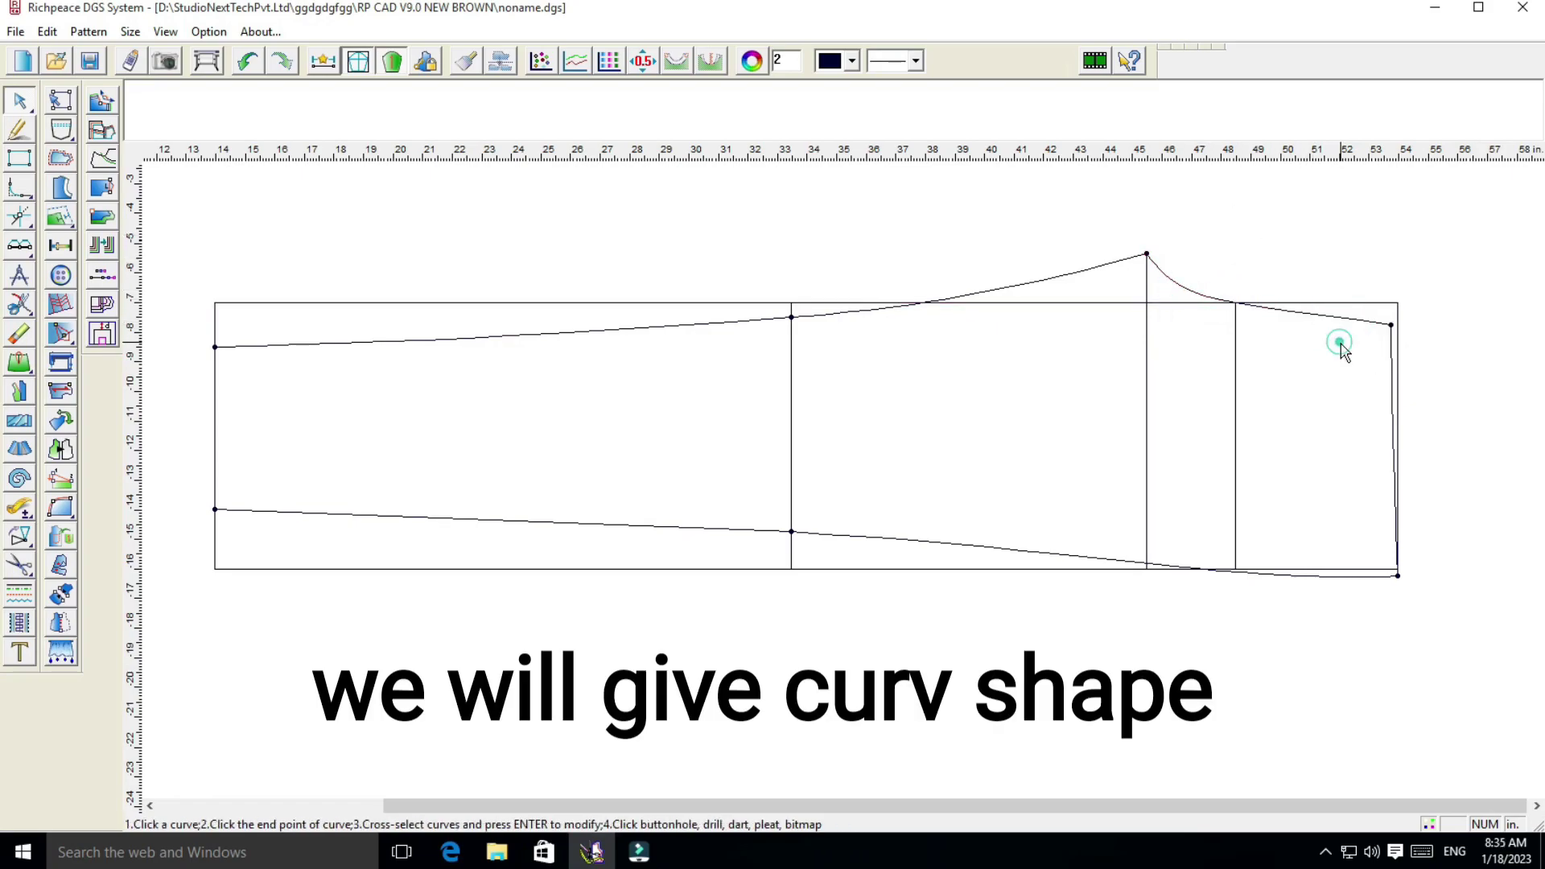
click(1186, 292)
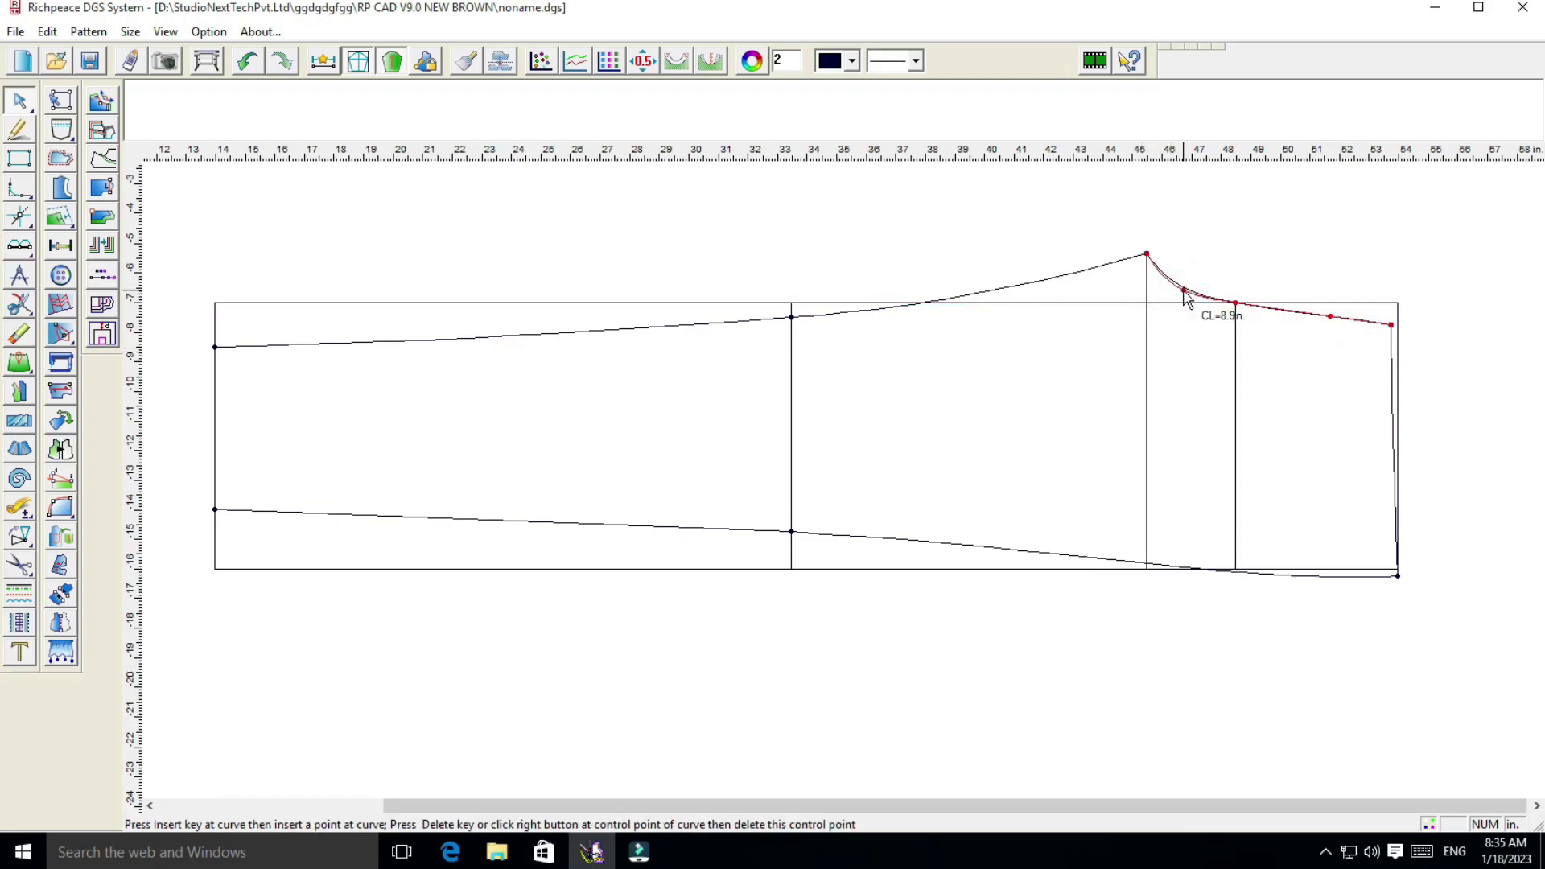
right_click(1186, 296)
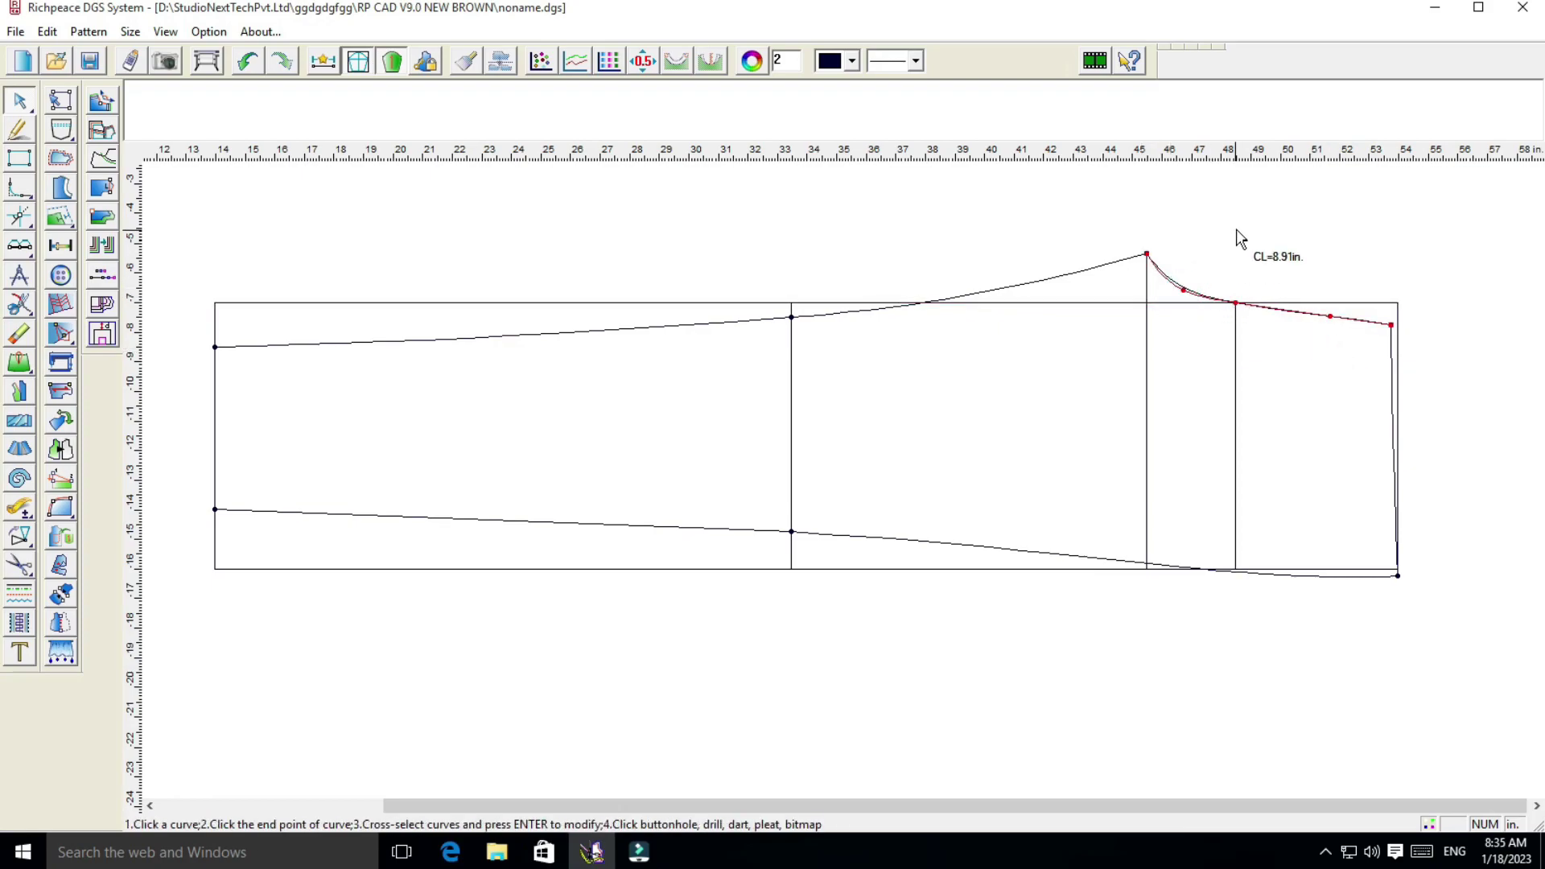
click(1329, 319)
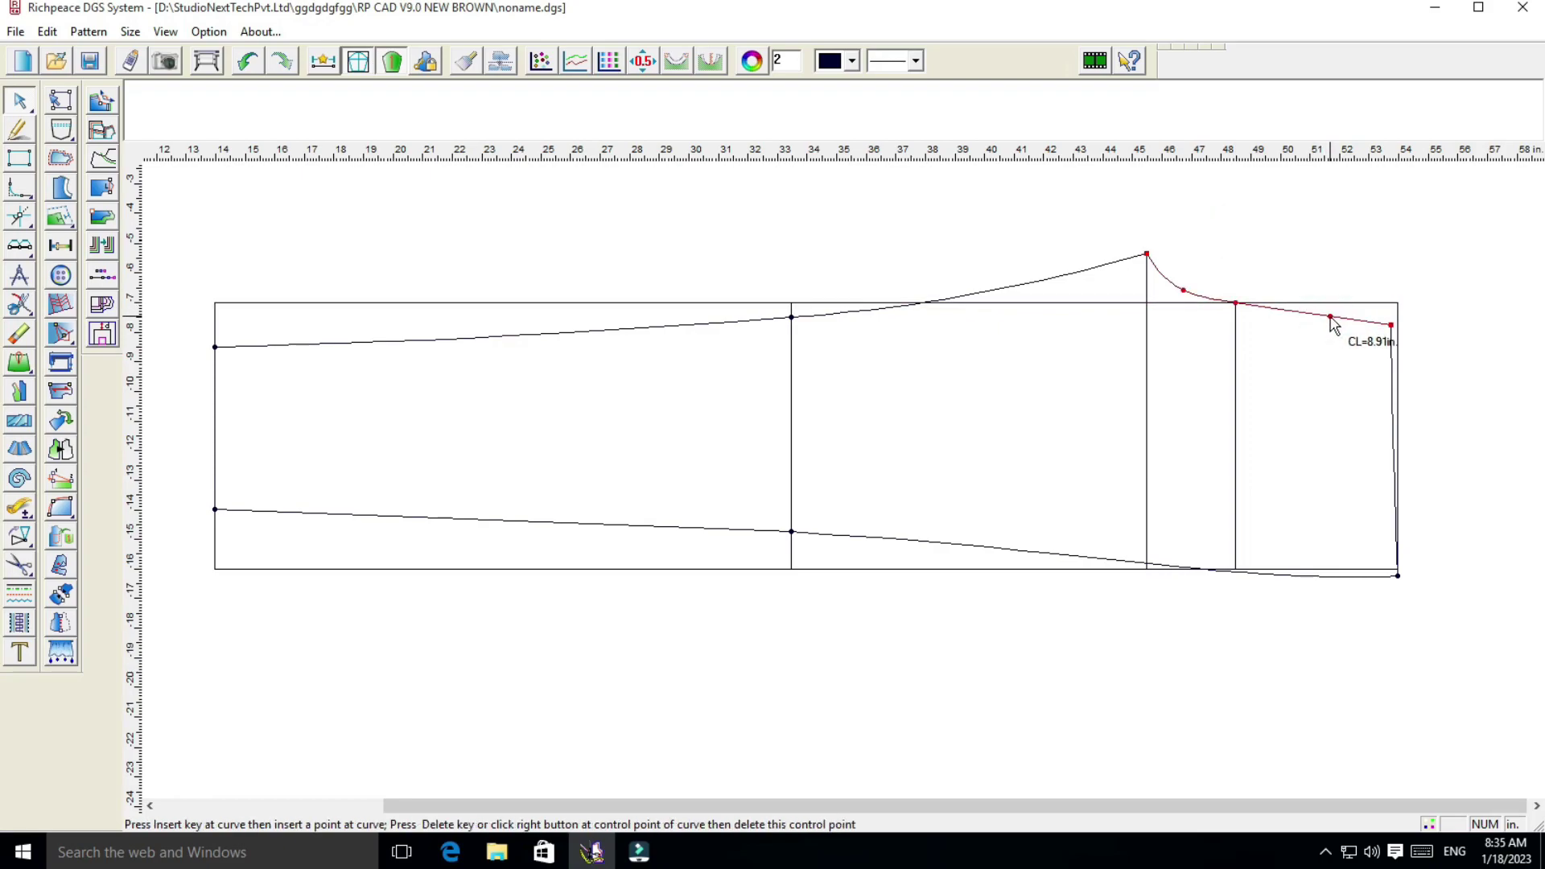
right_click(1290, 255)
click(1183, 293)
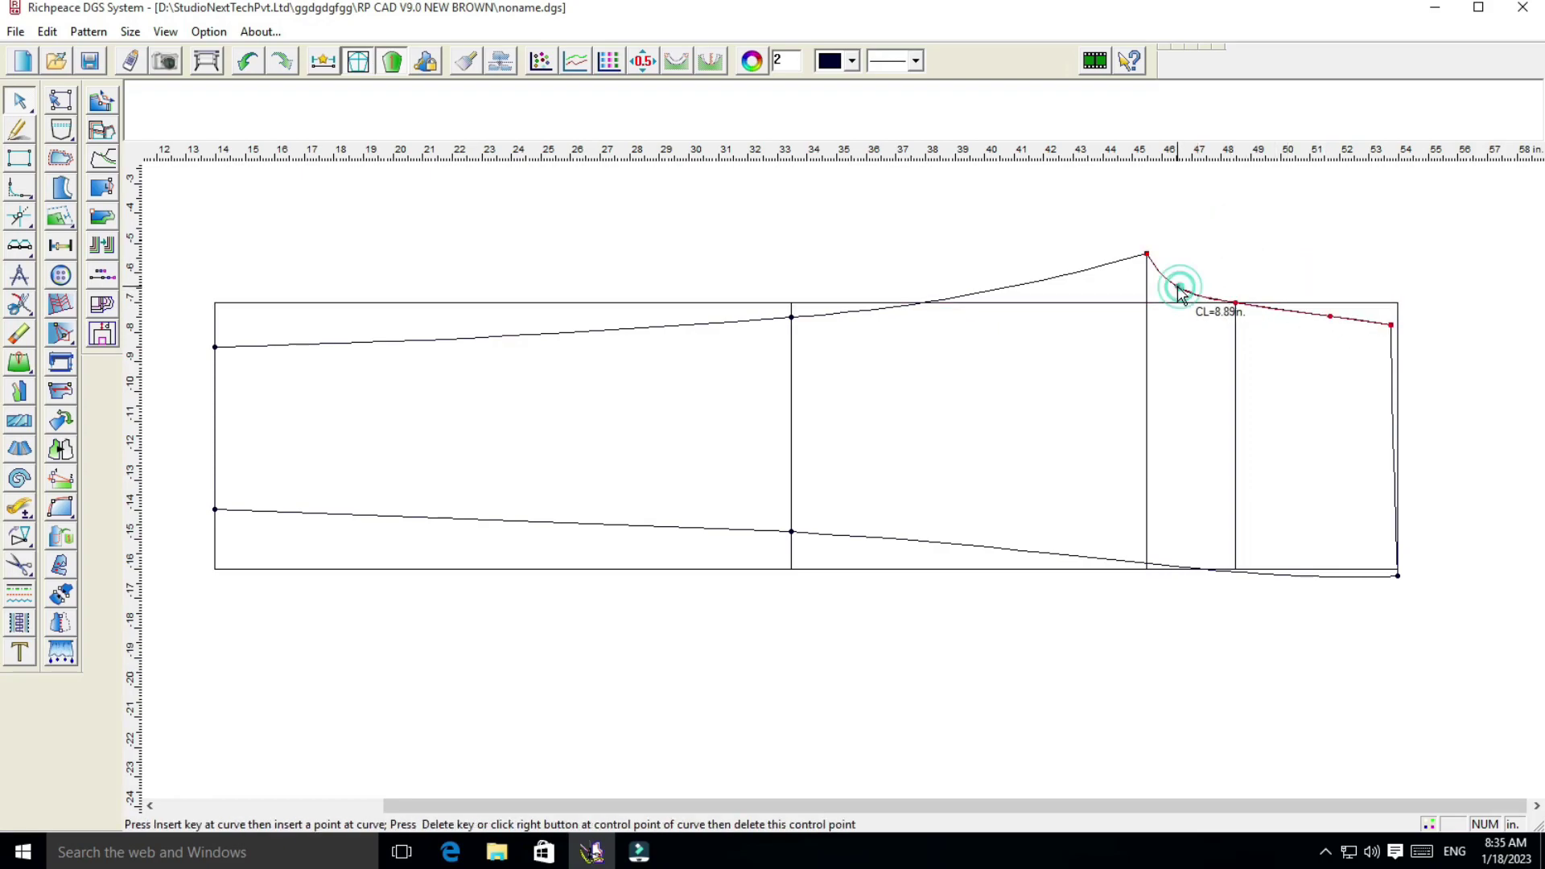
drag(1183, 291, 1172, 288)
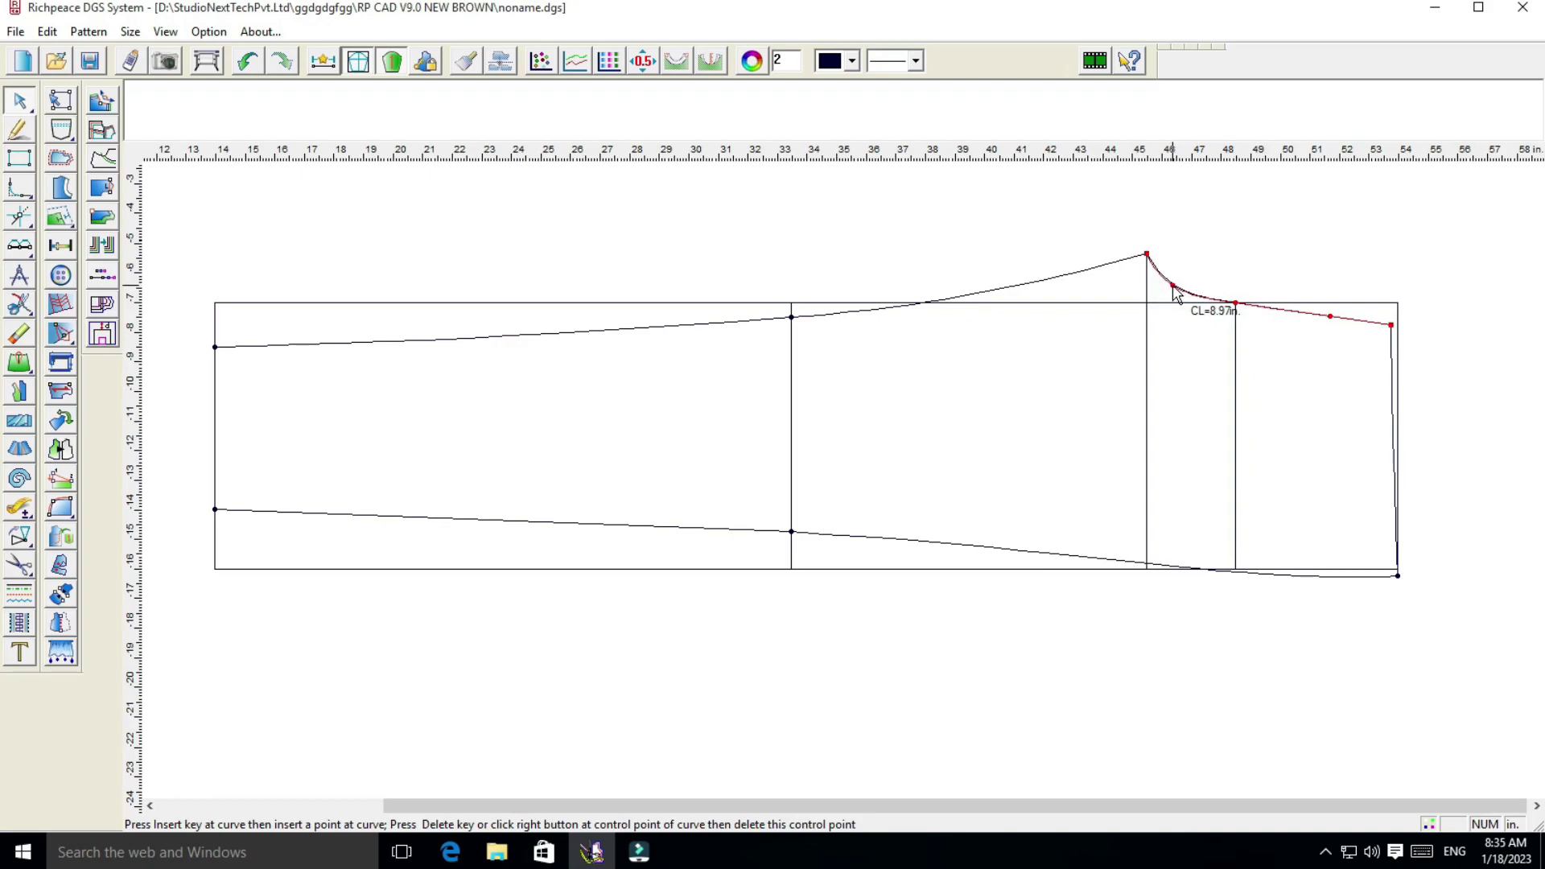
right_click(1241, 265)
click(1174, 294)
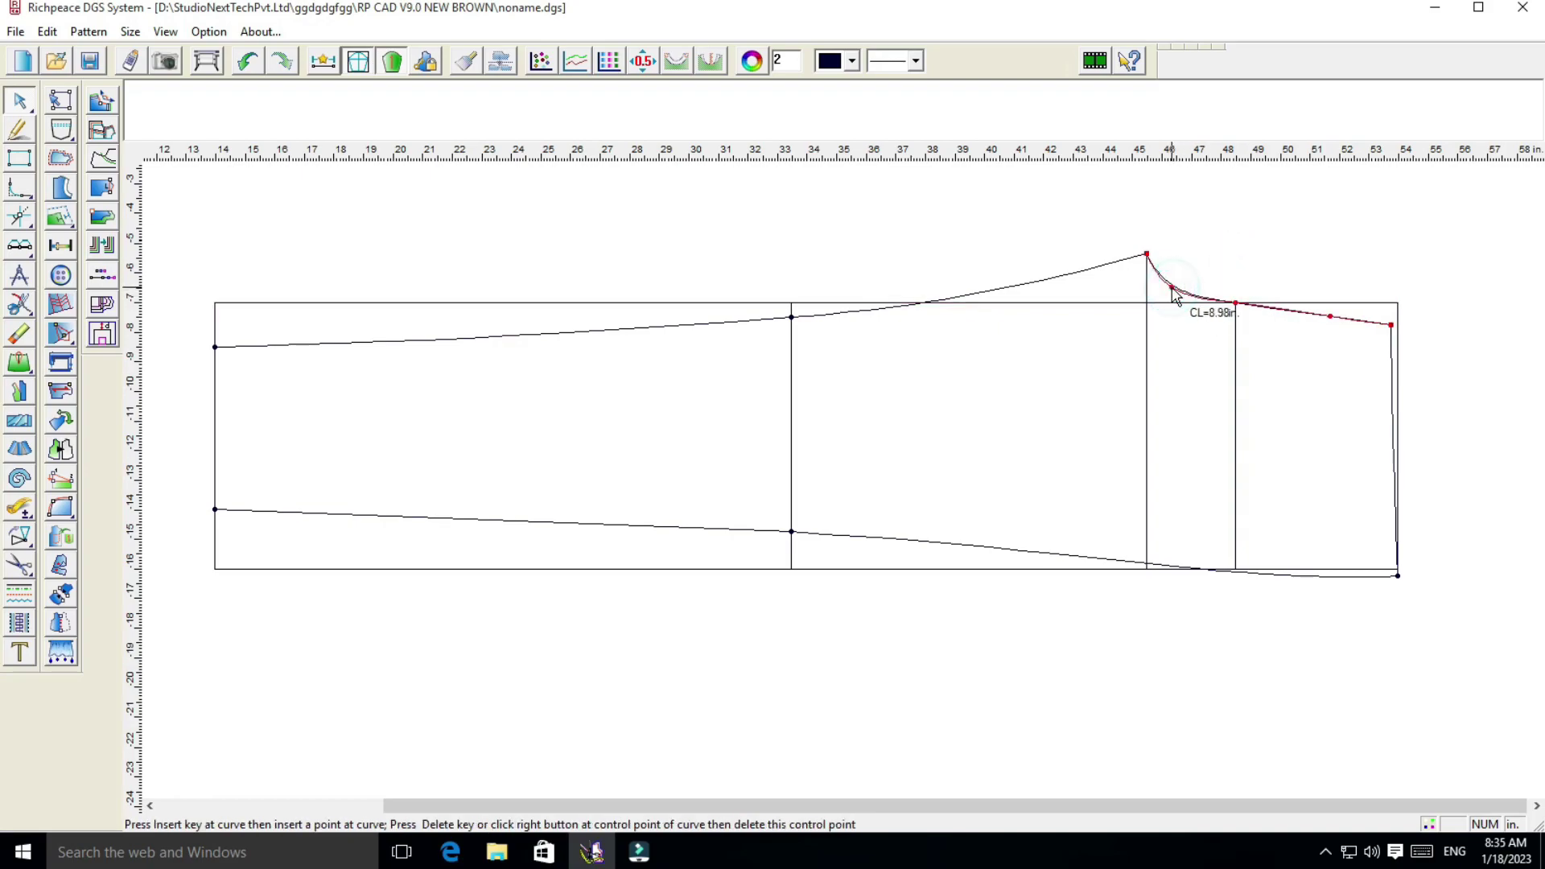
right_click(1182, 270)
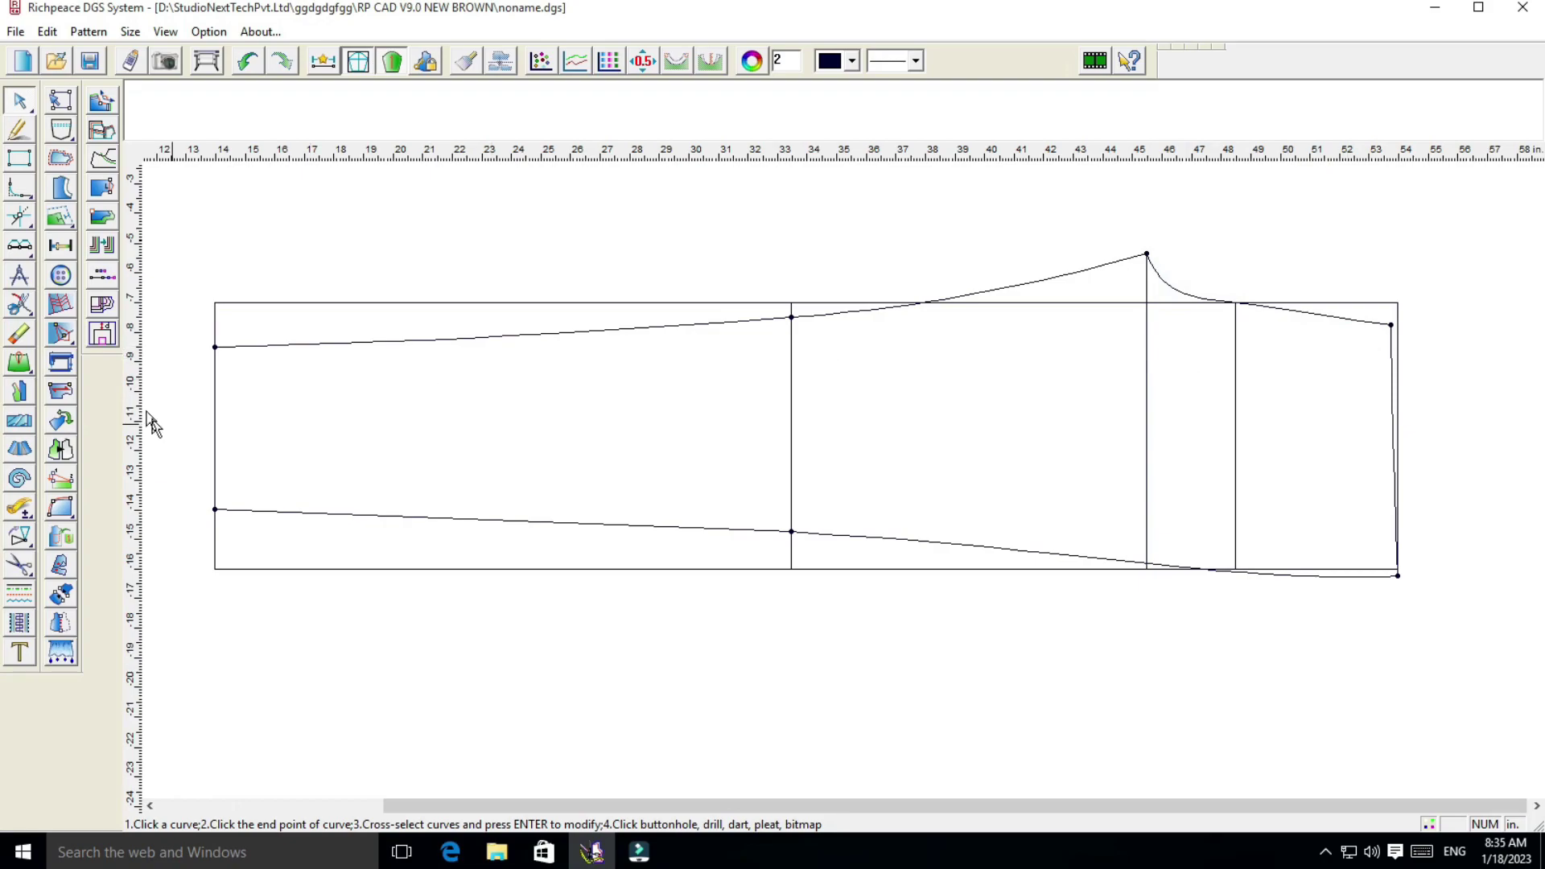
Check the front rise length with Compare Length, then reselect the curve for adjustment
click(20, 509)
click(1320, 315)
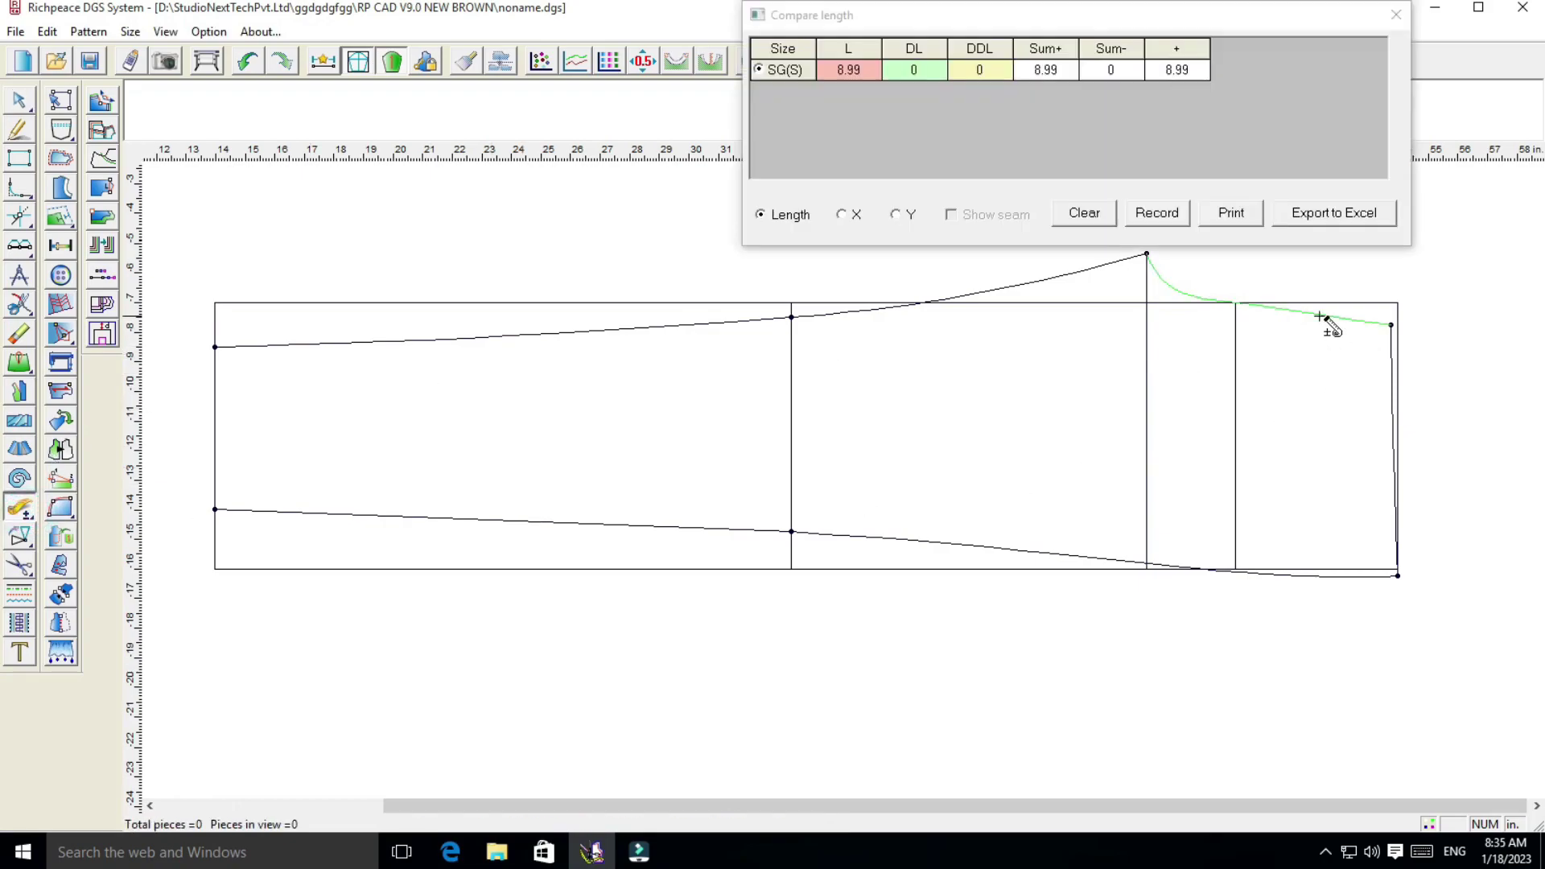
click(1396, 15)
right_click(1275, 235)
click(1268, 231)
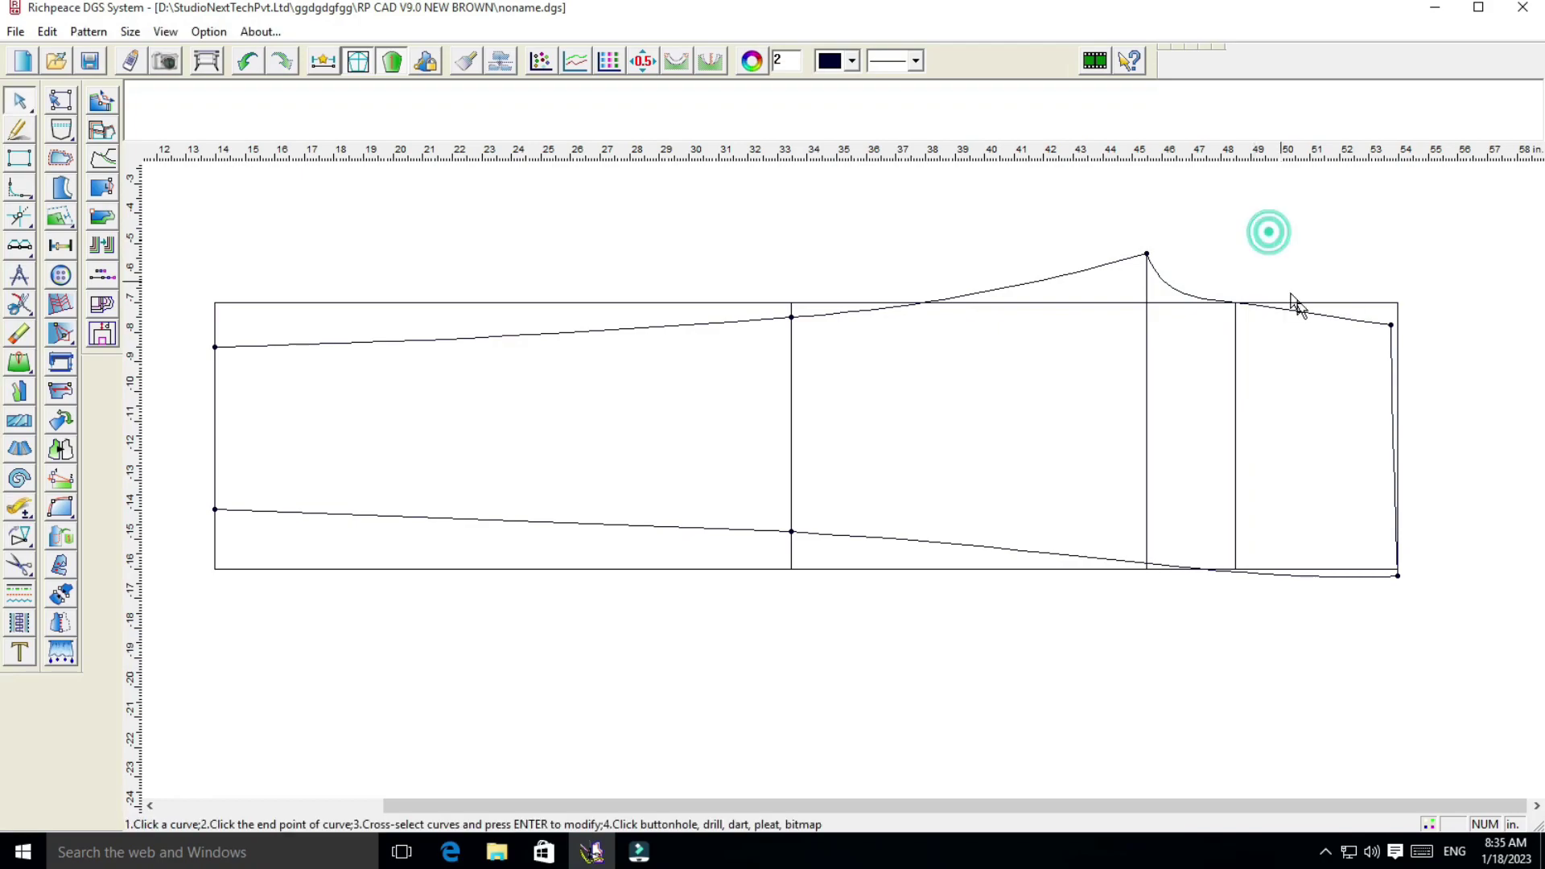
click(1171, 293)
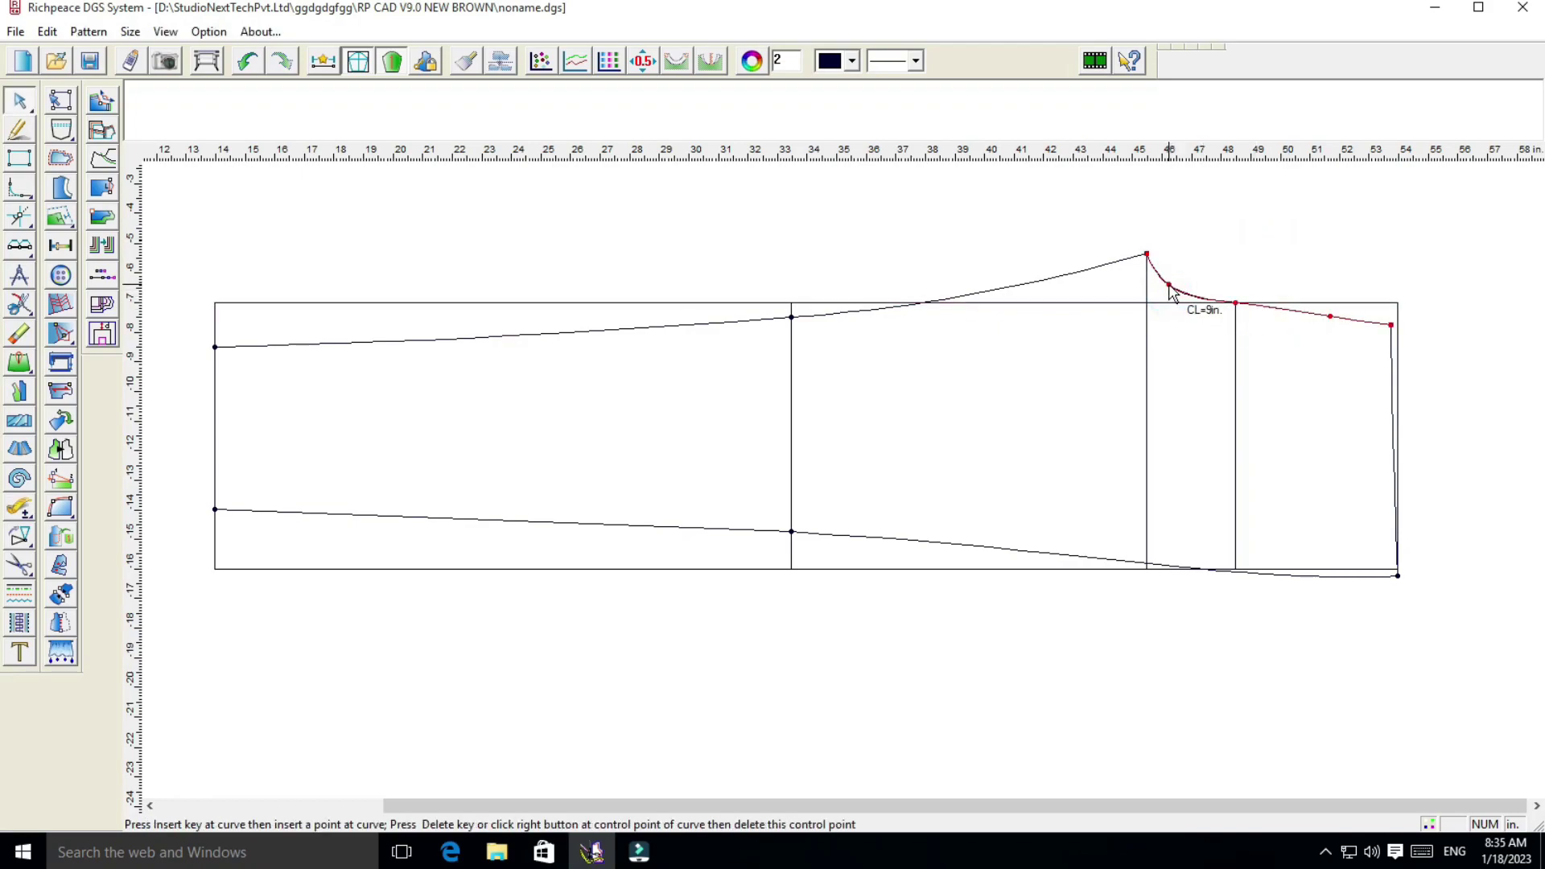
right_click(1175, 282)
click(1332, 317)
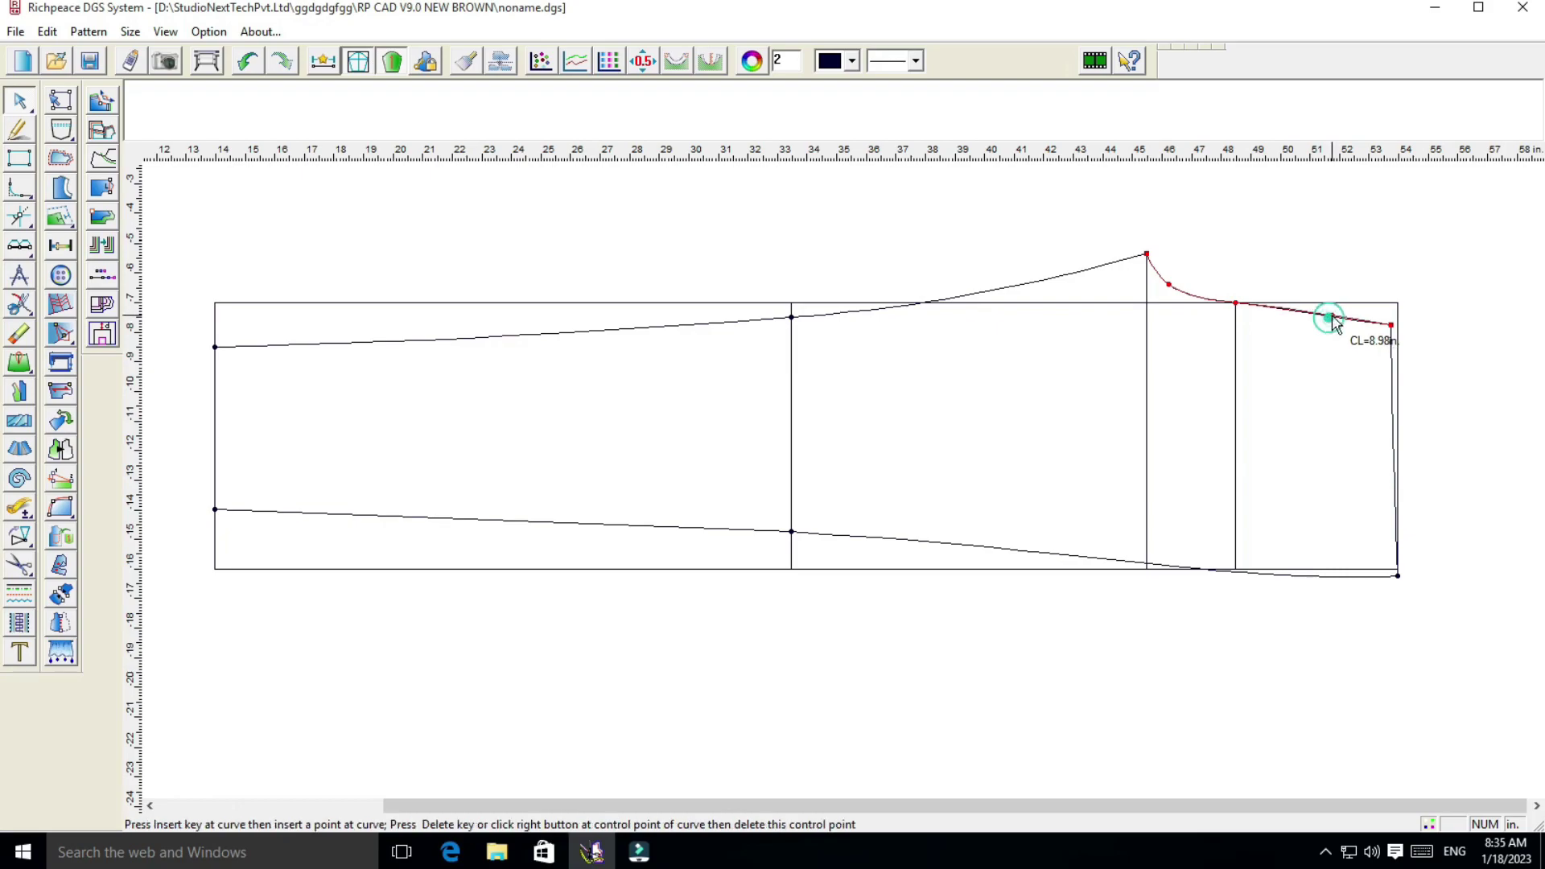
right_click(1334, 319)
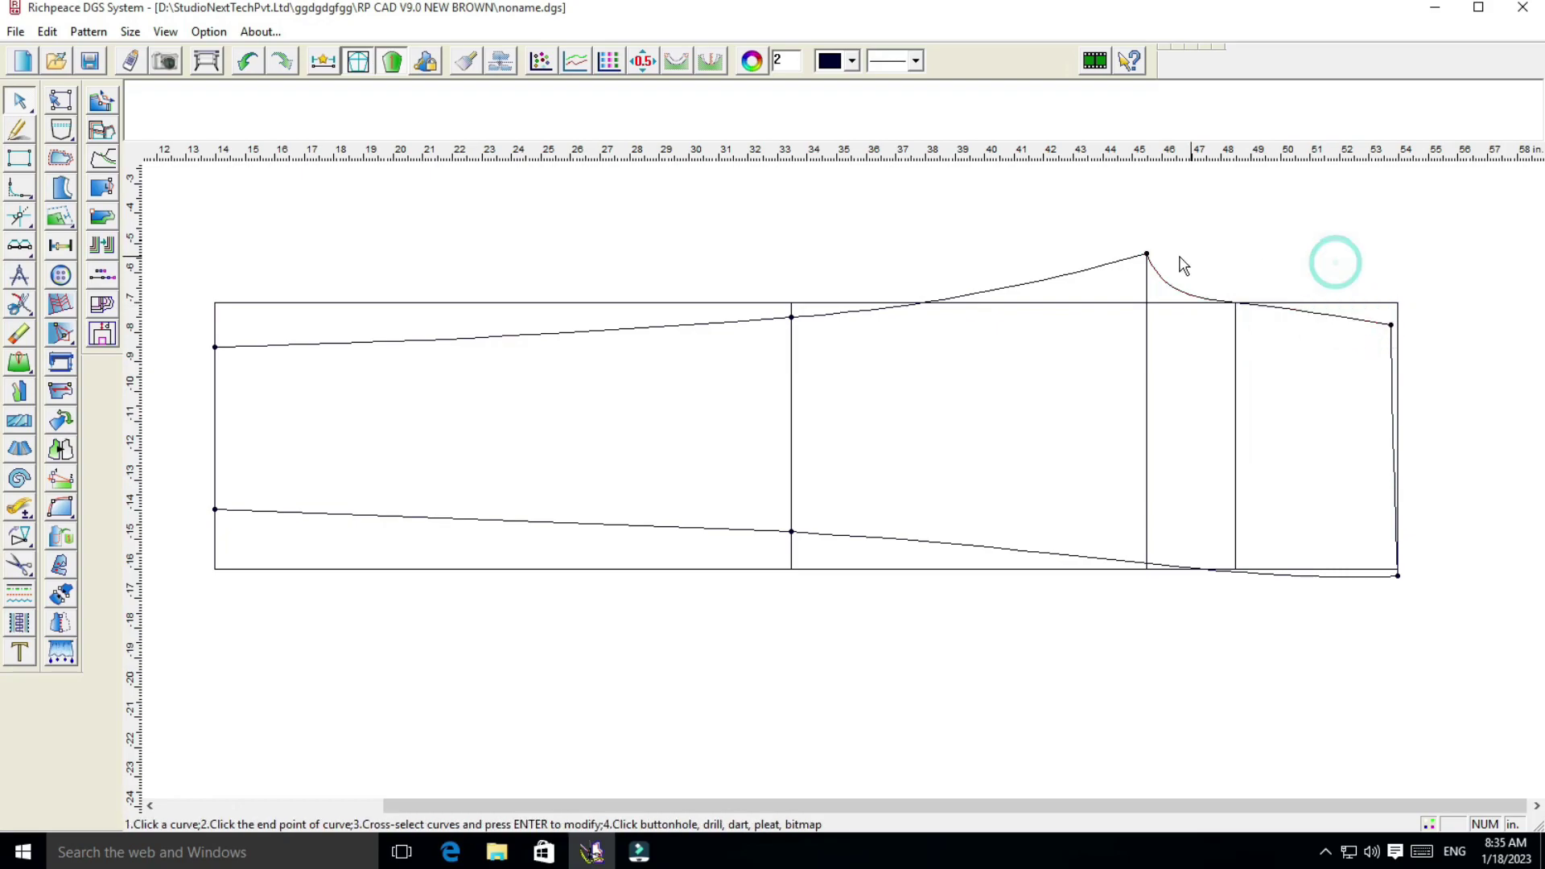
Nudge a rise control point slightly left and confirm the curve measures 9.01 in
click(1170, 285)
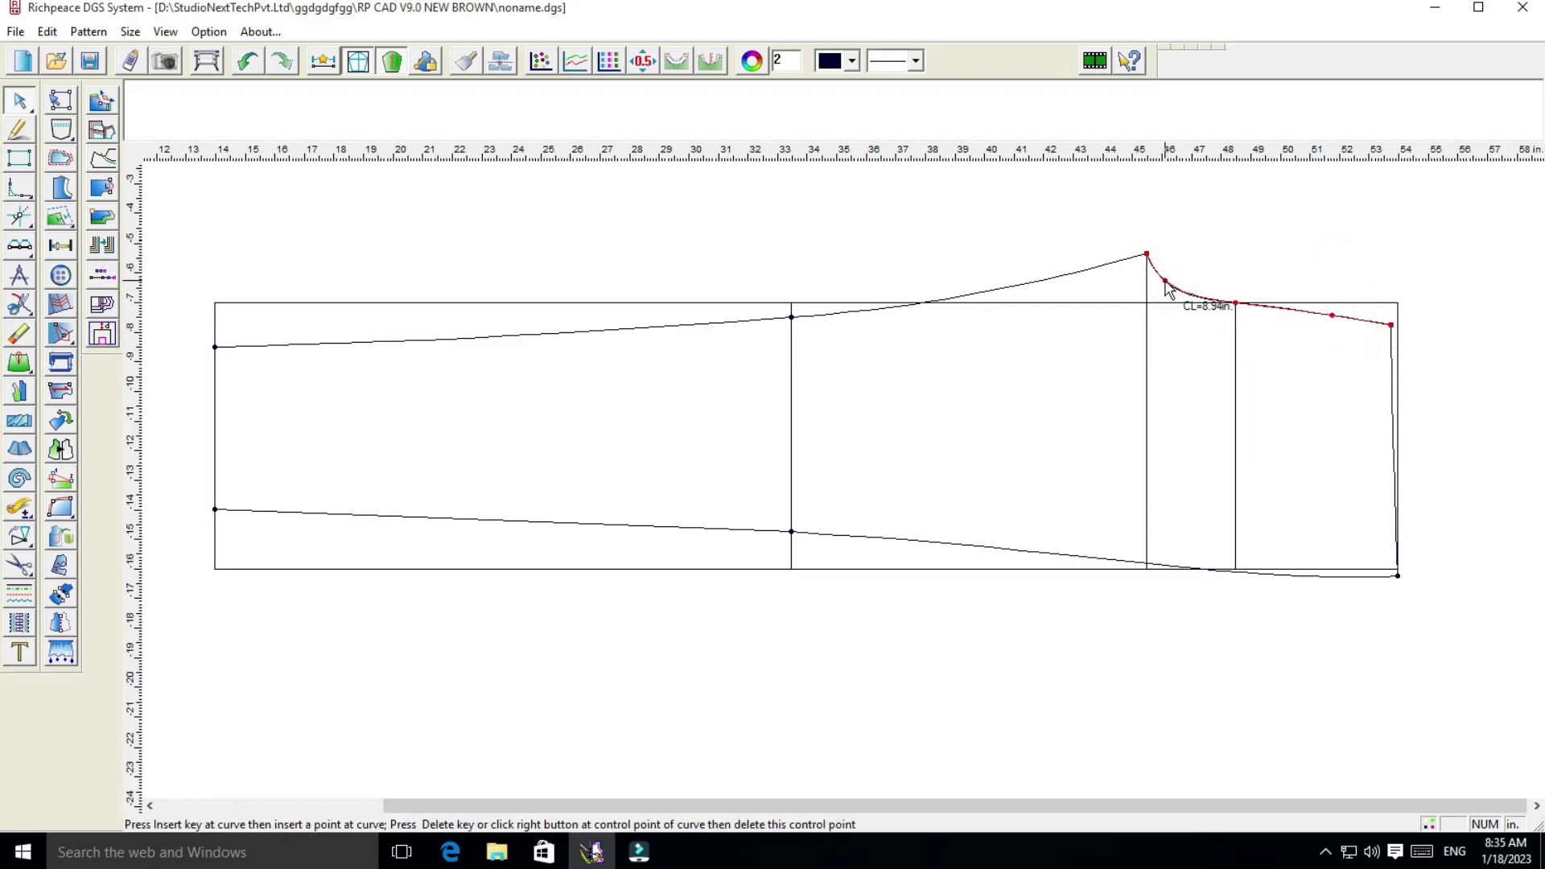
drag(1168, 289, 1165, 288)
right_click(1213, 248)
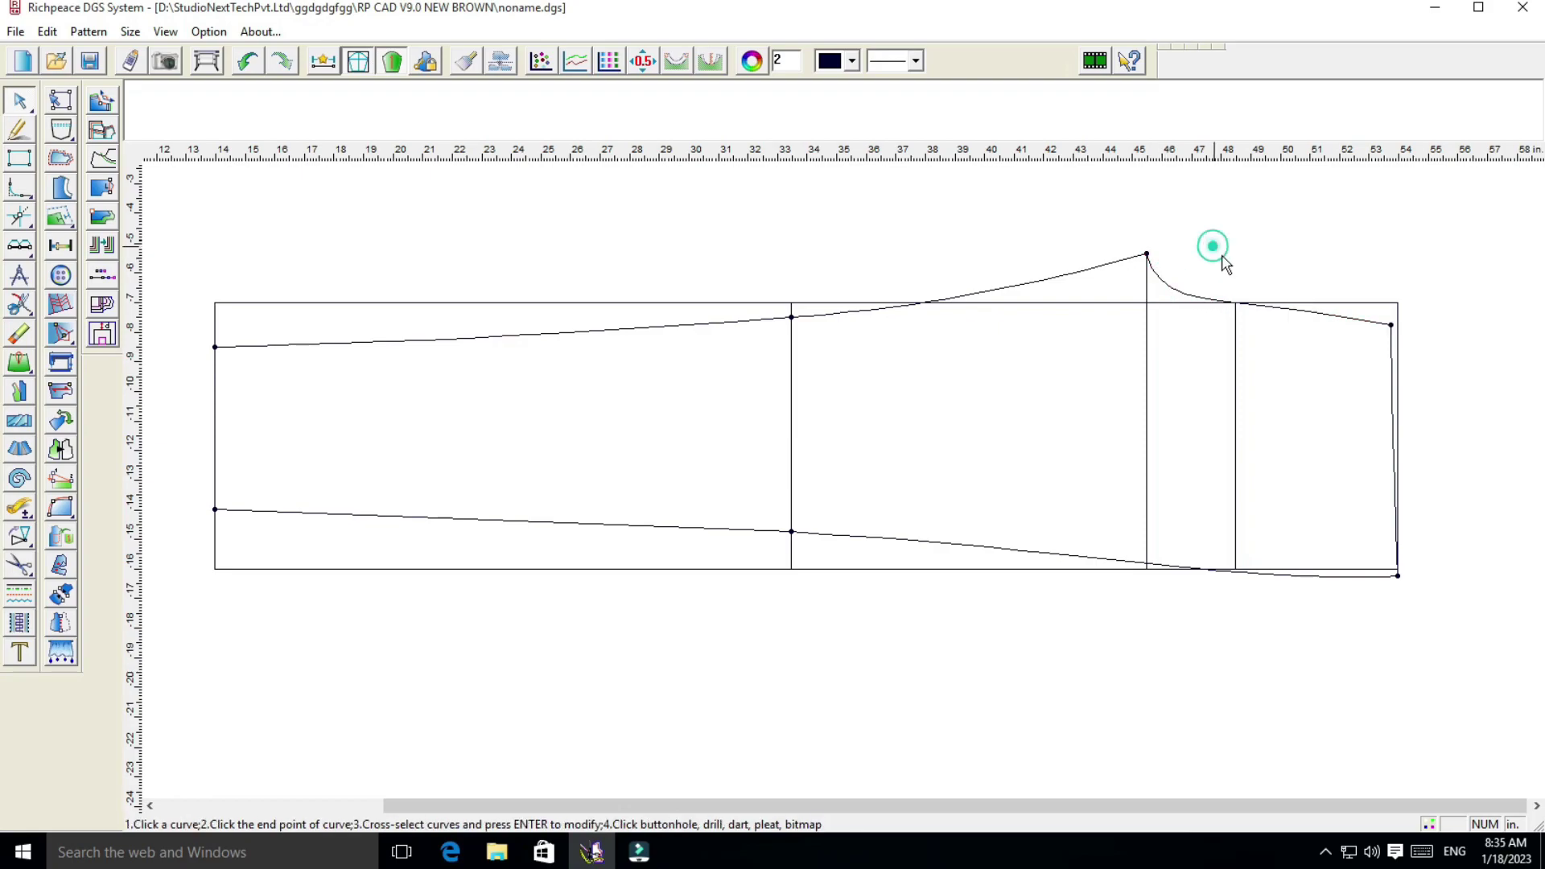
click(1332, 316)
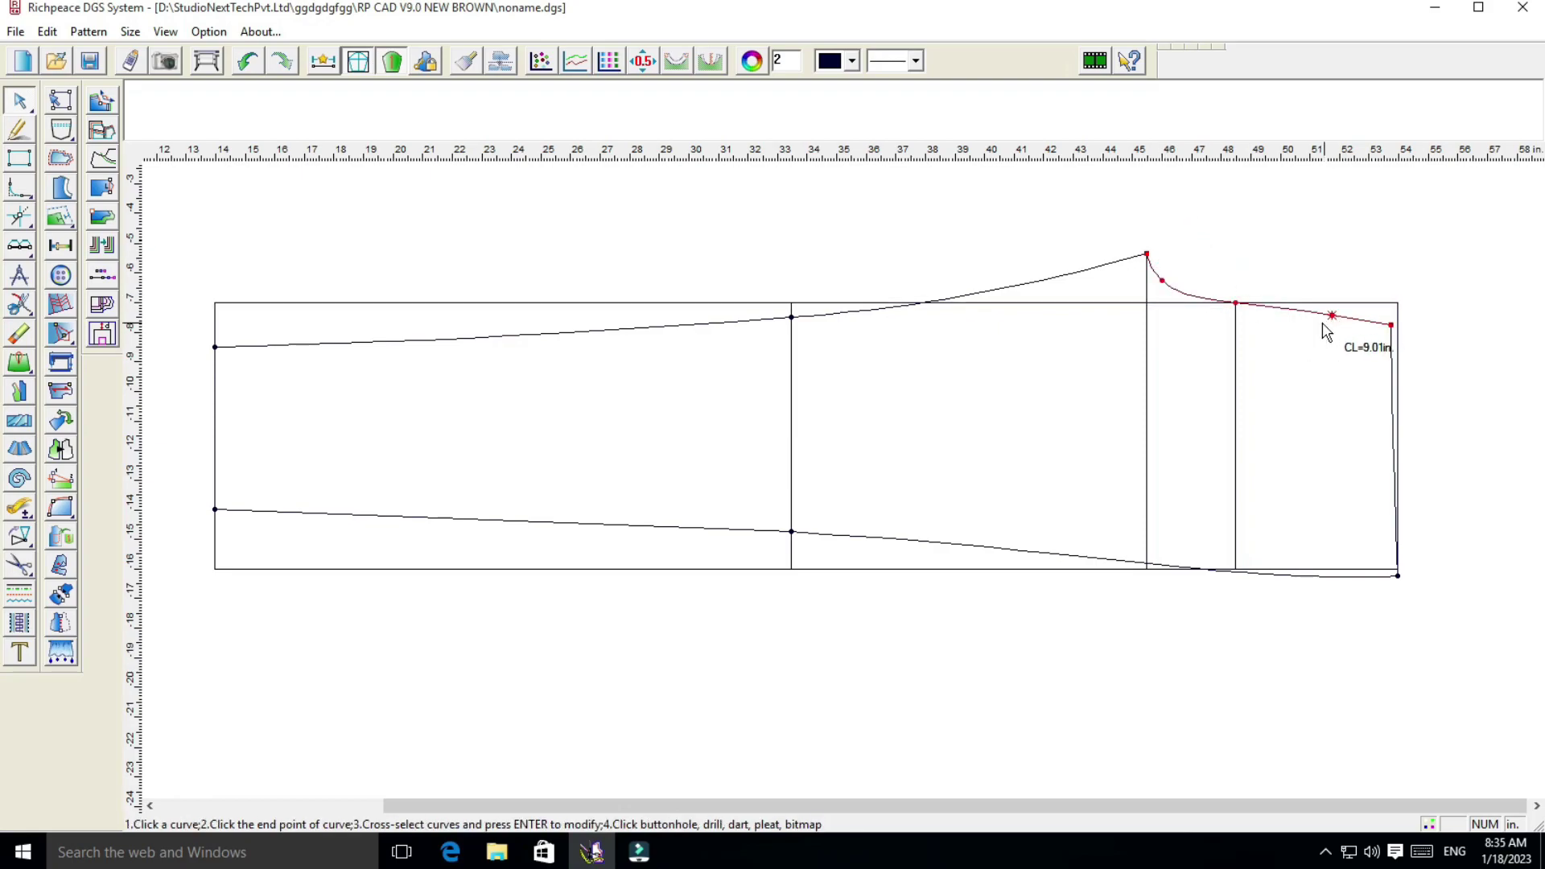
right_click(1332, 317)
click(19, 507)
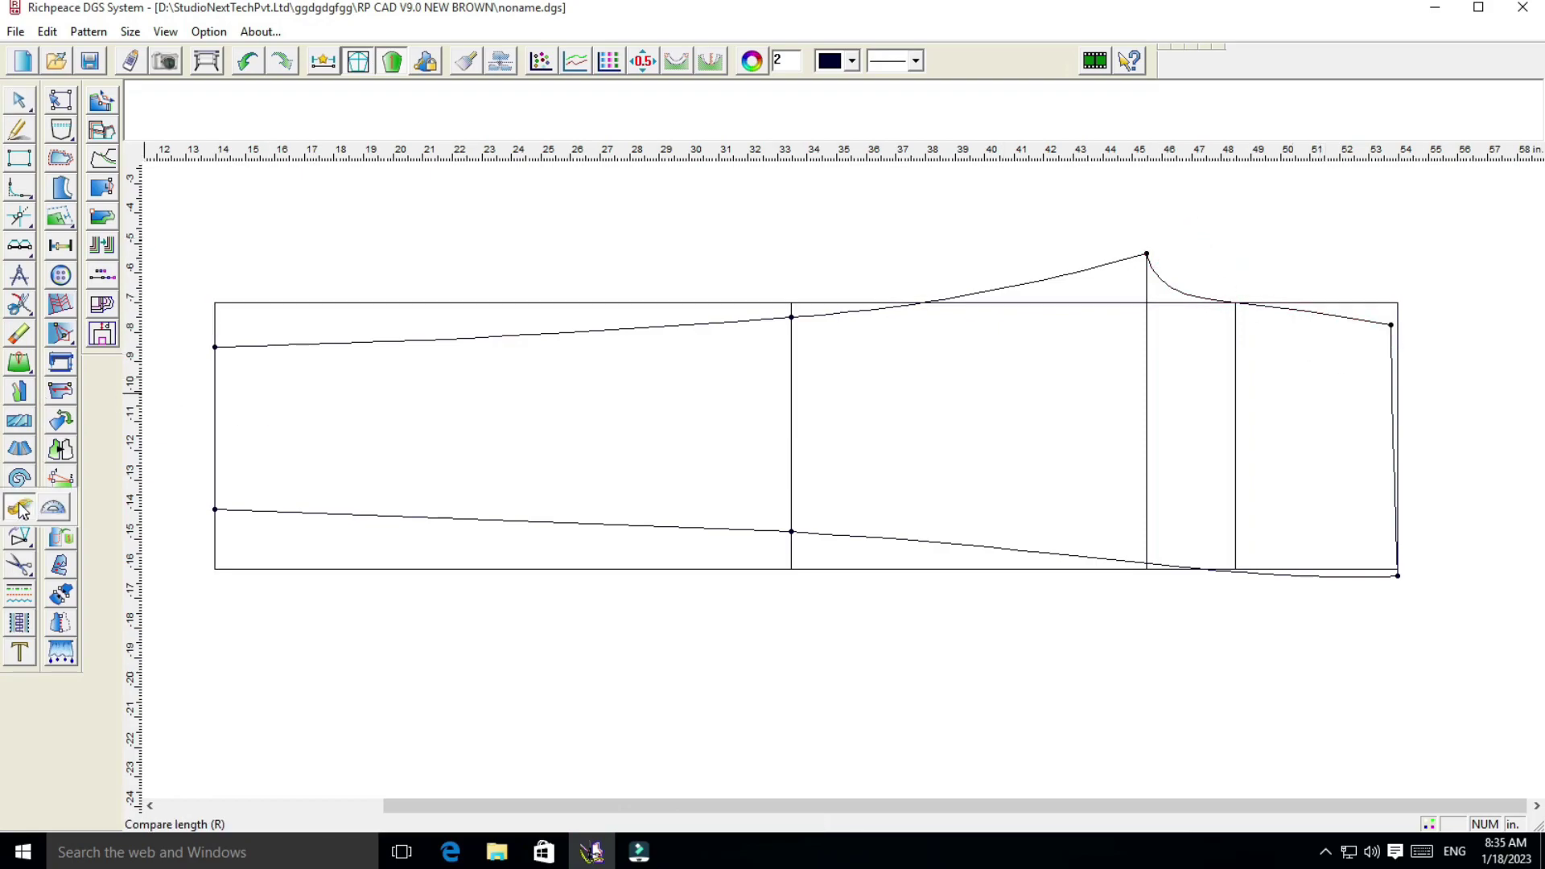
click(1328, 320)
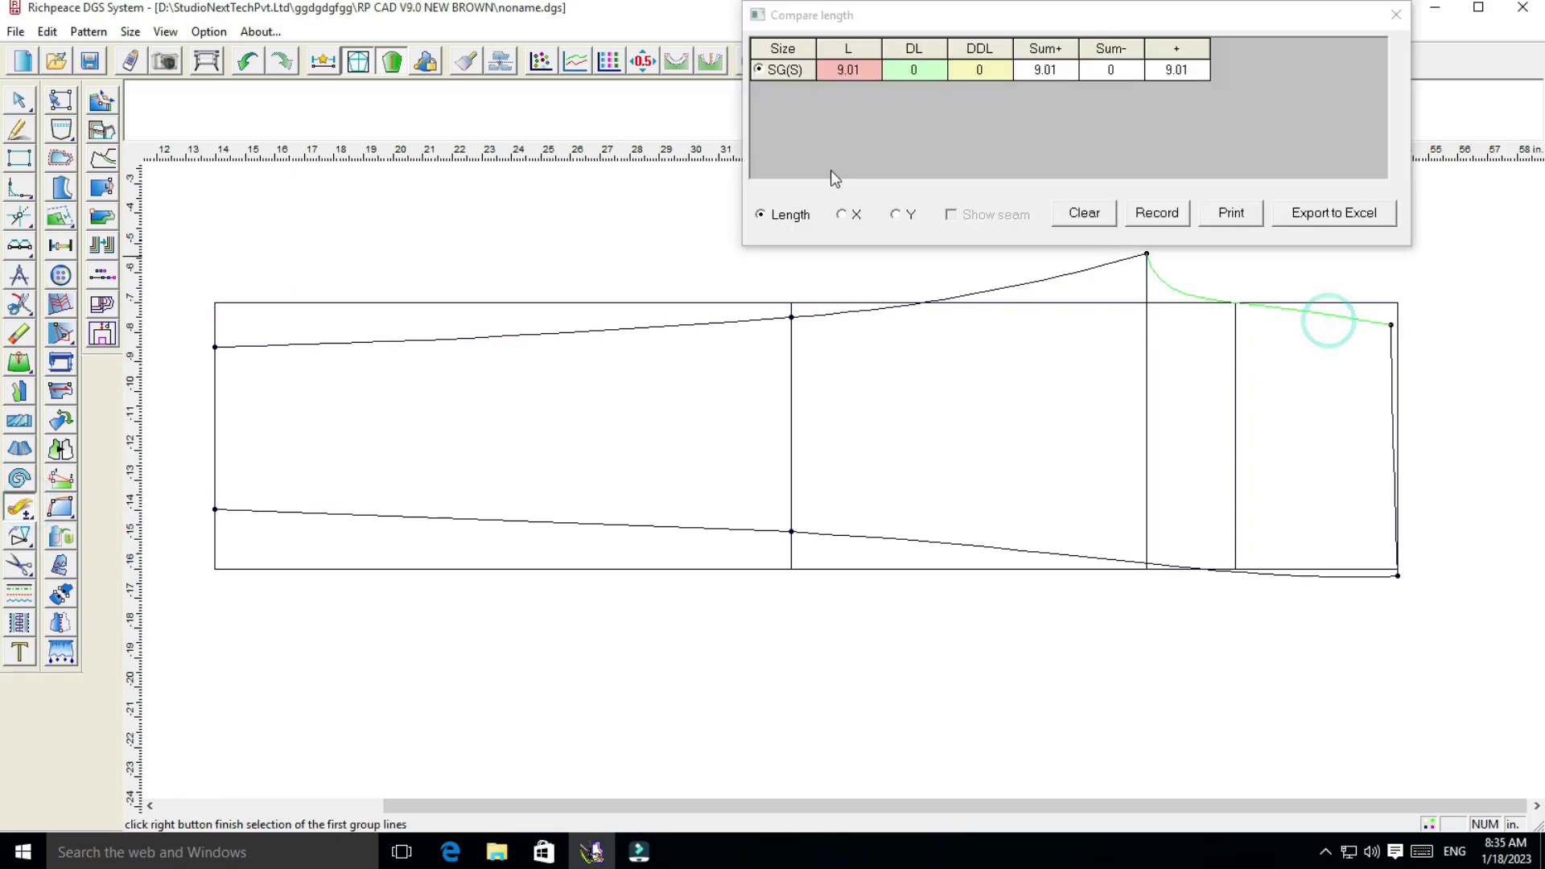
click(1396, 15)
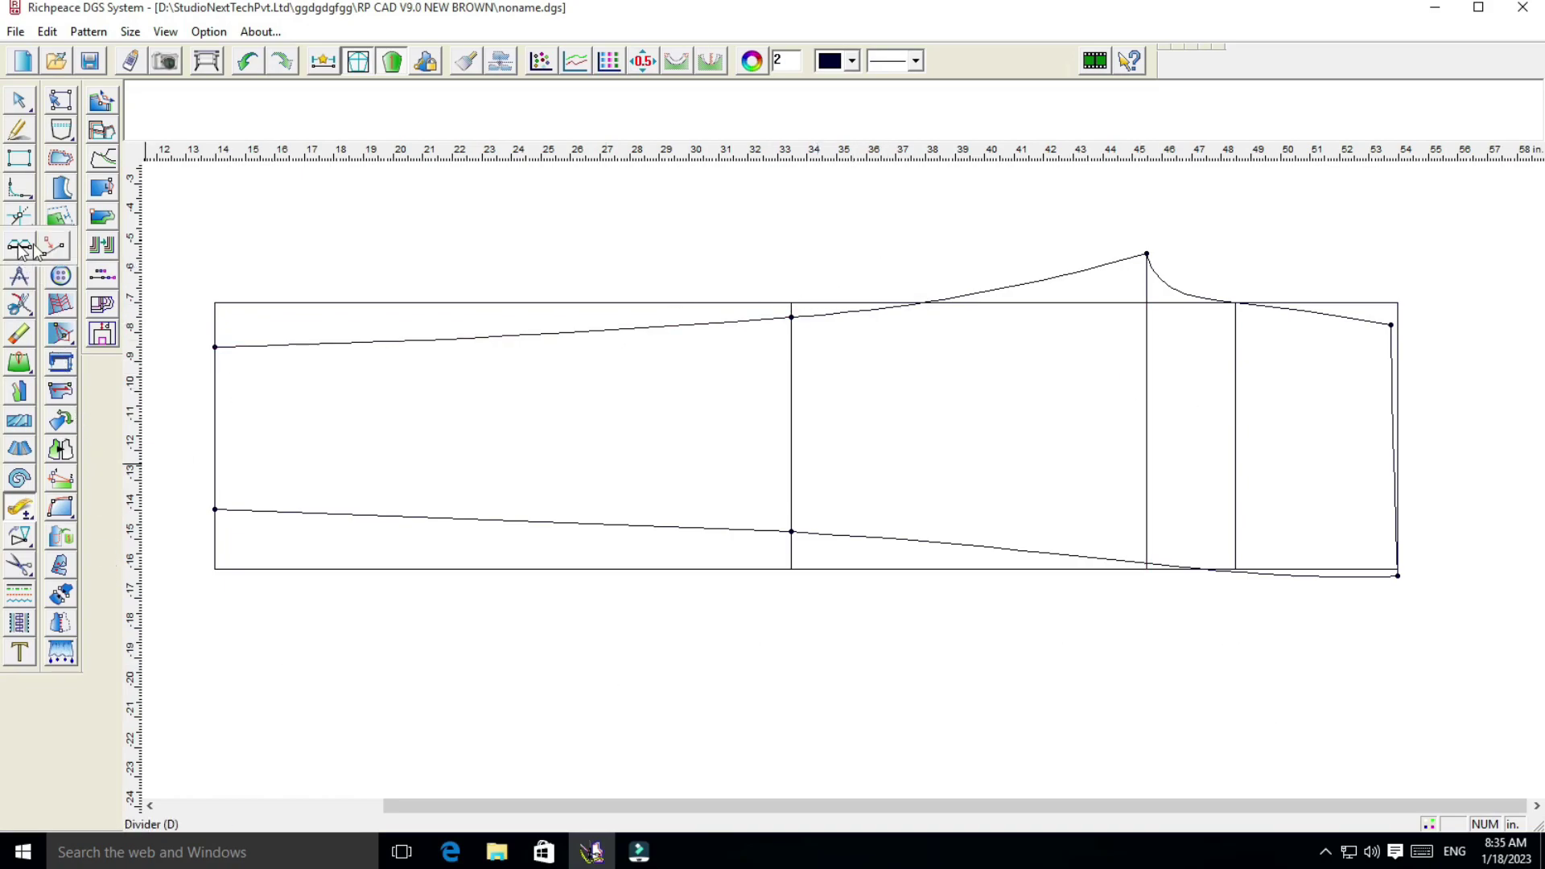
Add an offset point 1.5 in above the left top point
click(53, 246)
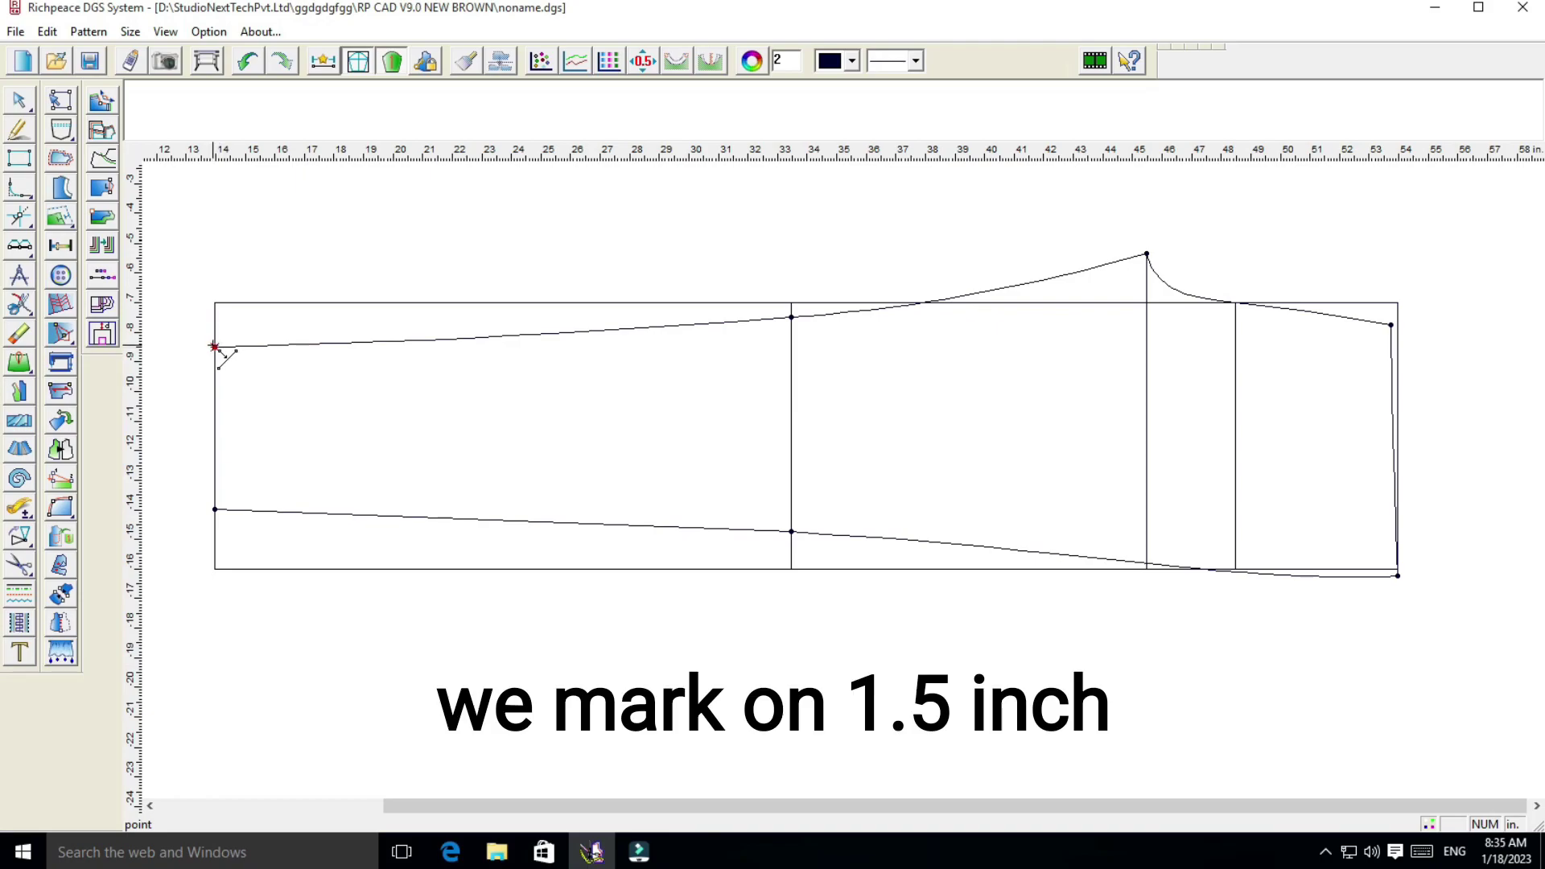
click(215, 347)
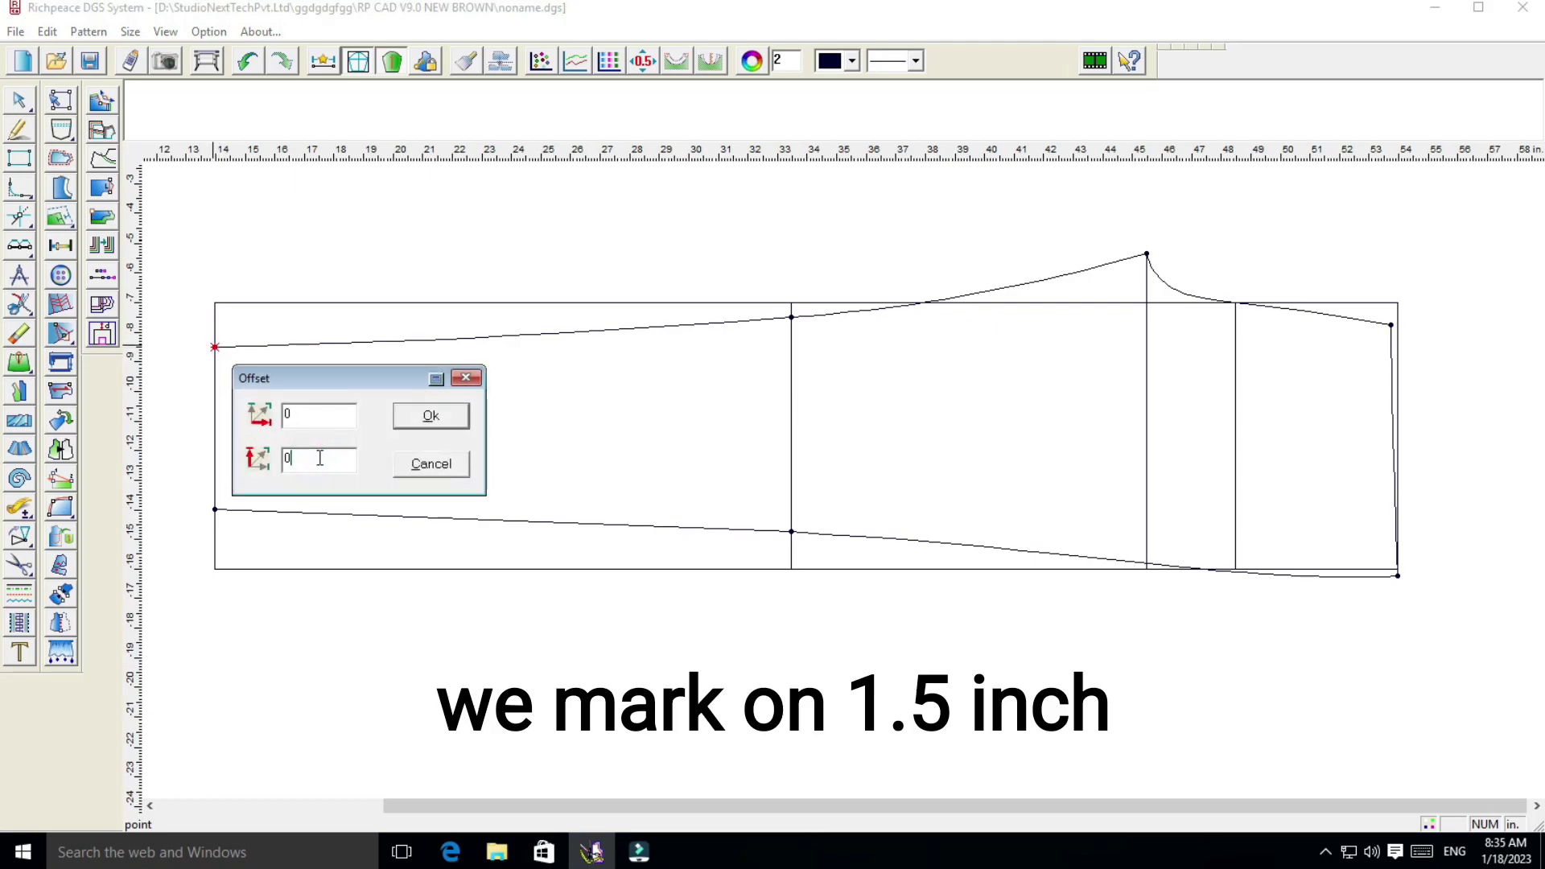
text(.5)
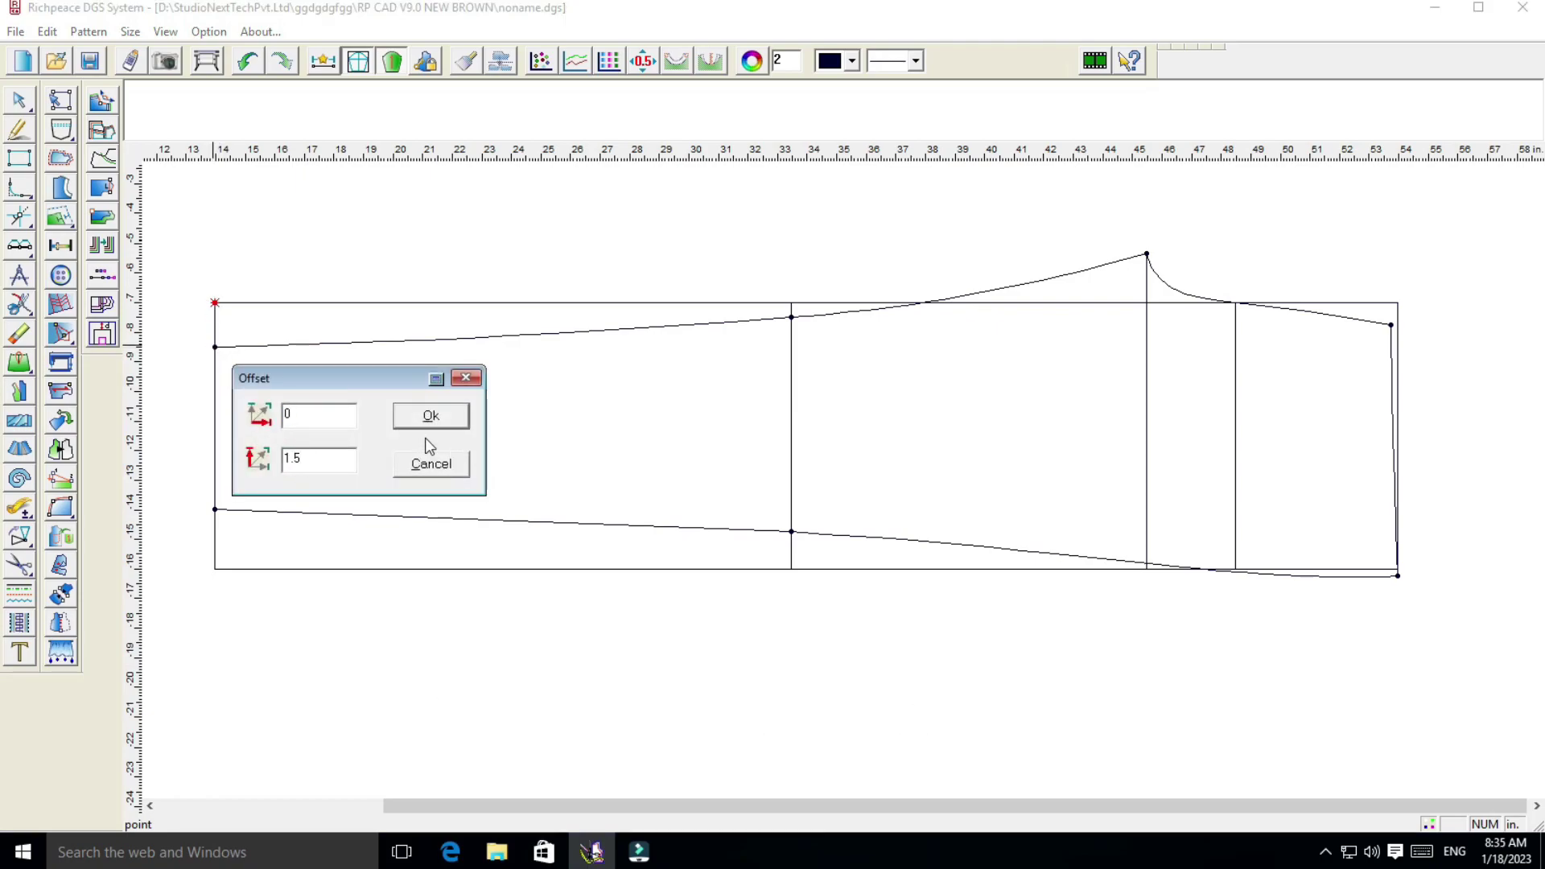
click(426, 417)
click(215, 510)
text(7)
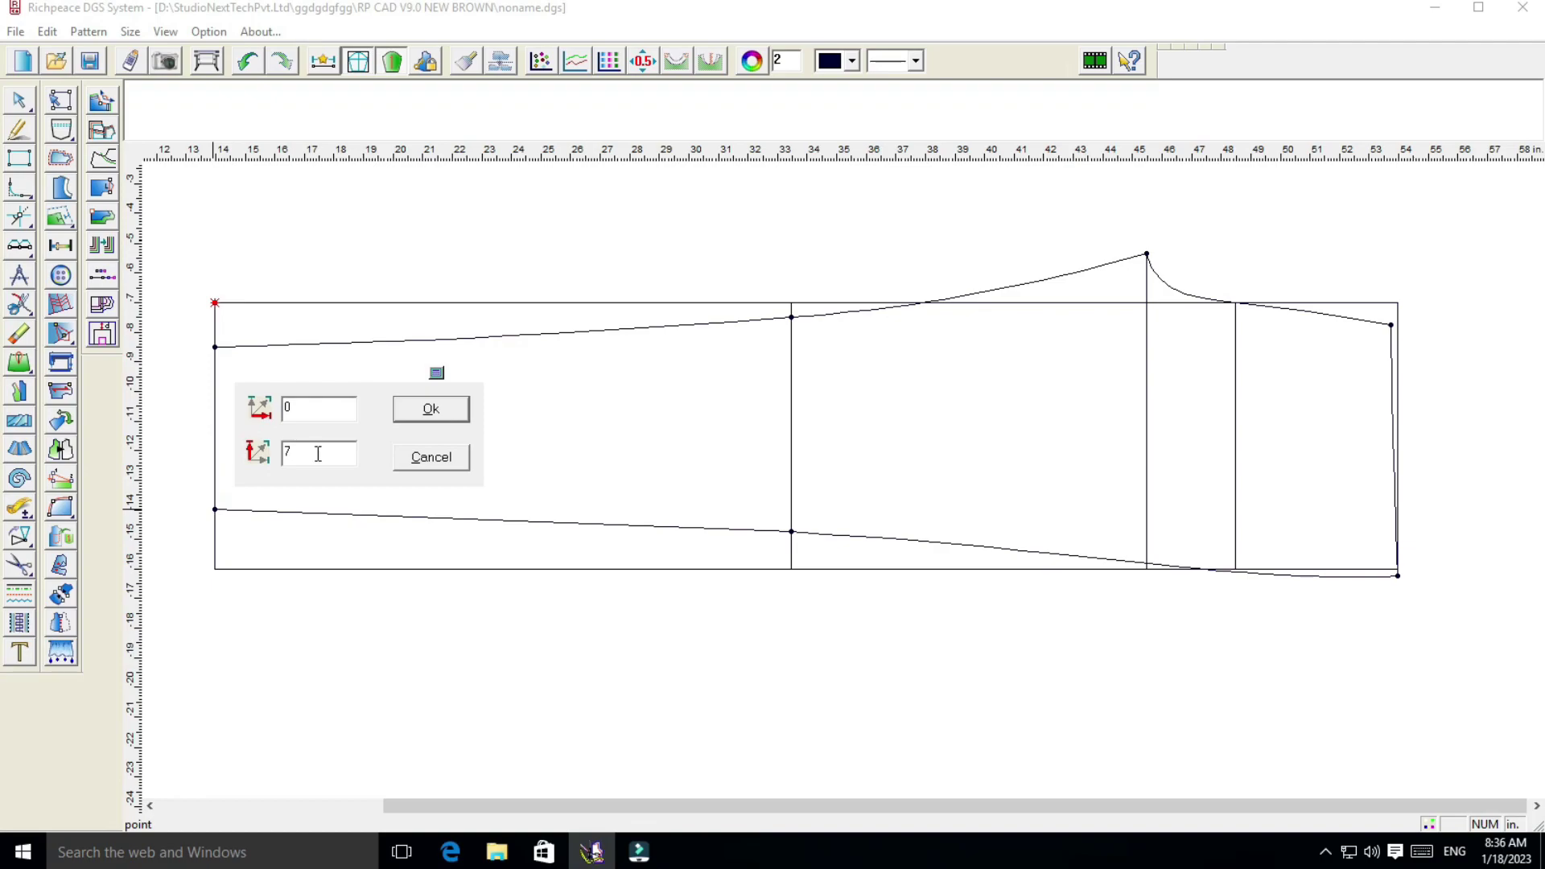
click(433, 410)
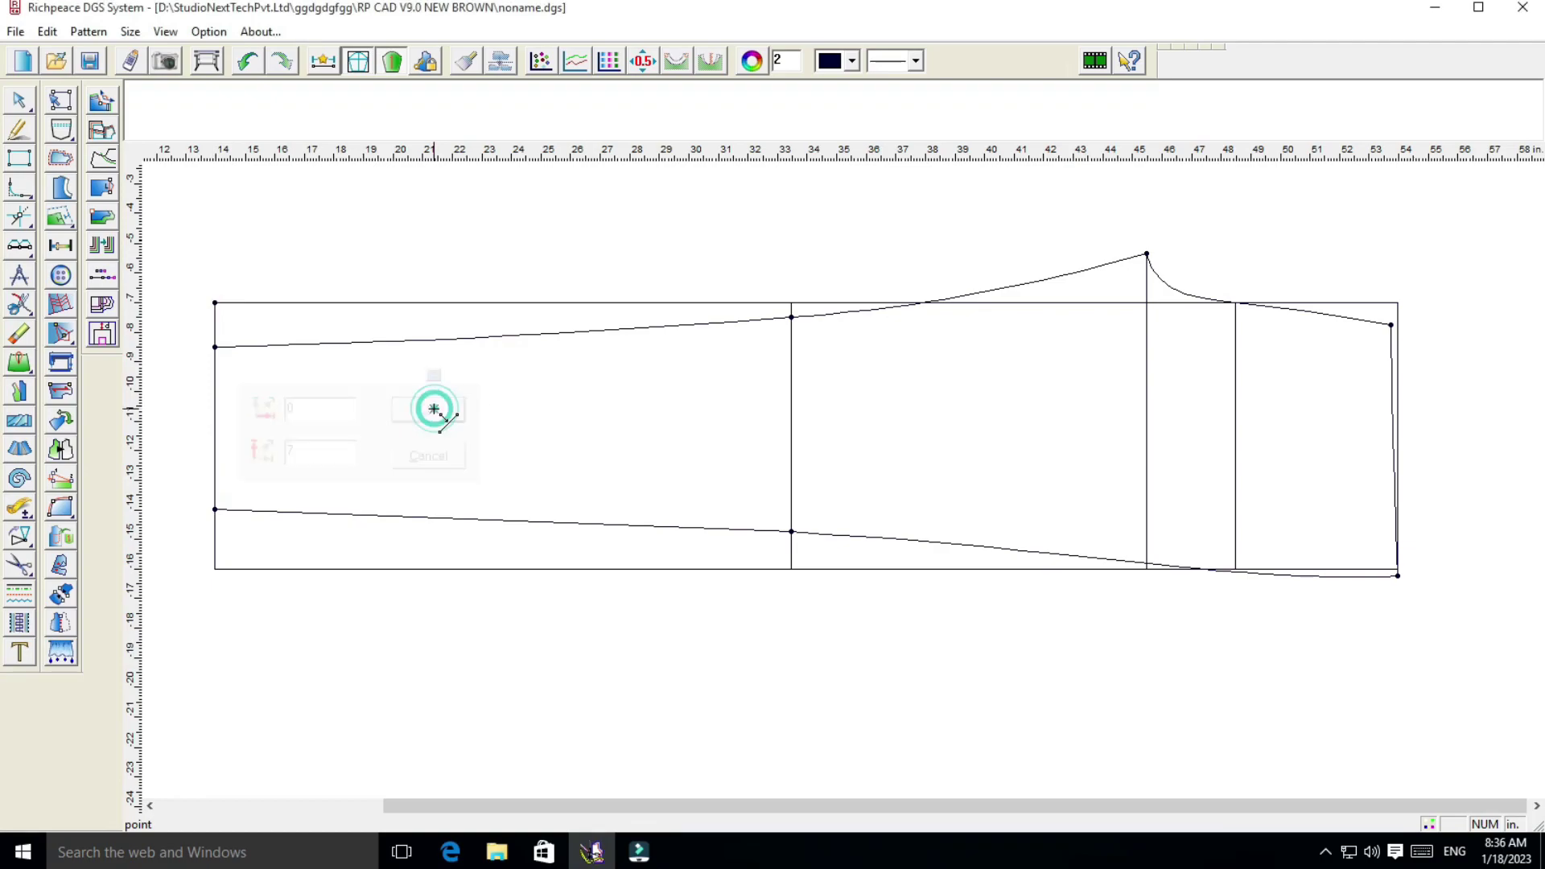
Add an offset point 1.5 in above the middle top point
click(791, 317)
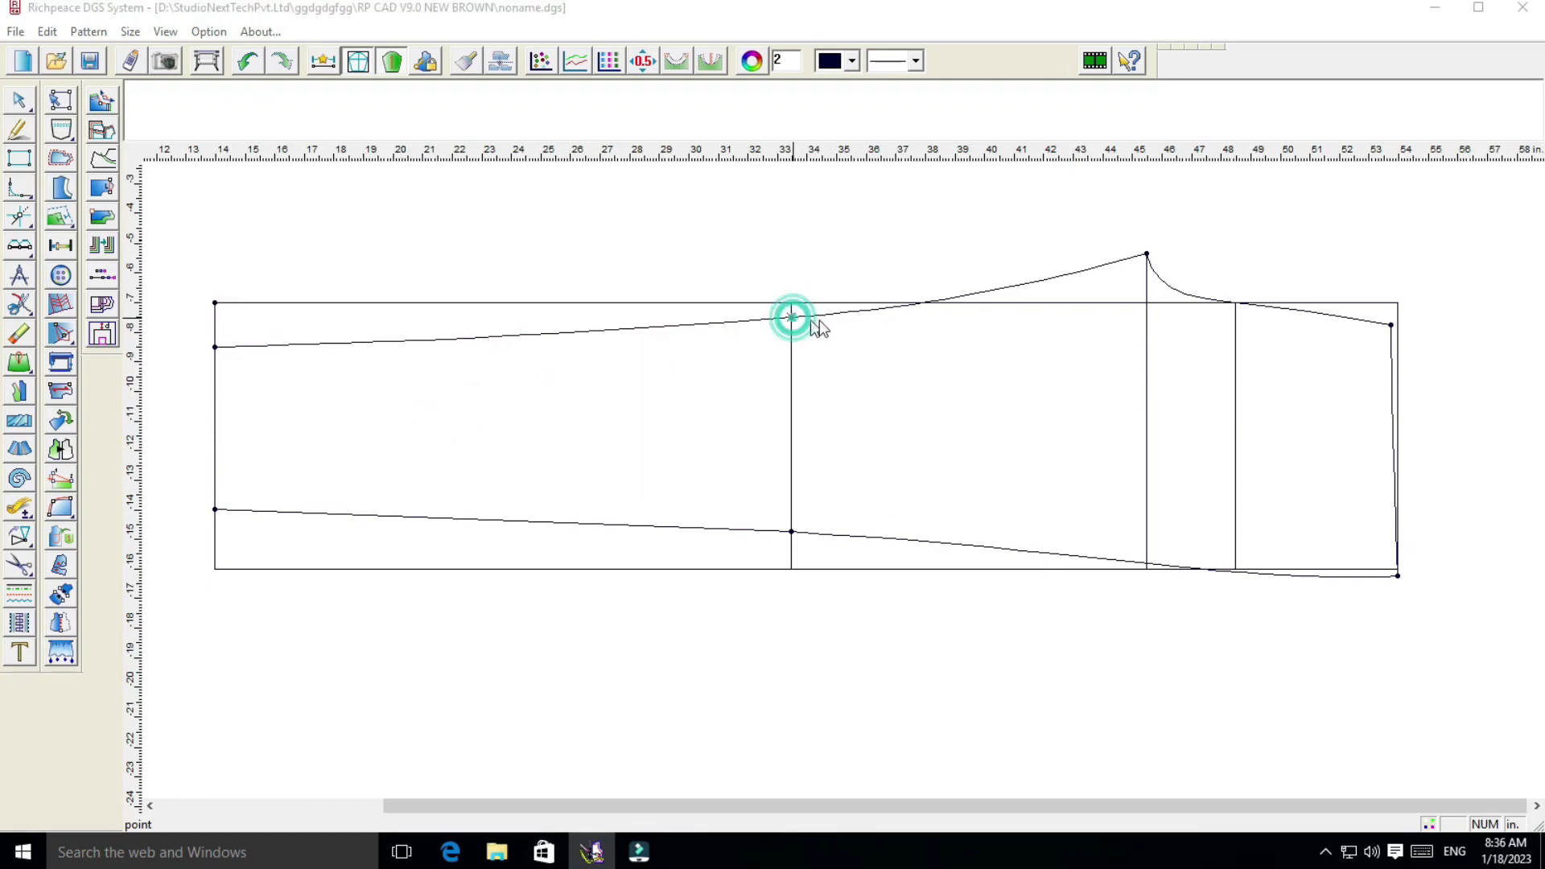
click(877, 344)
click(798, 327)
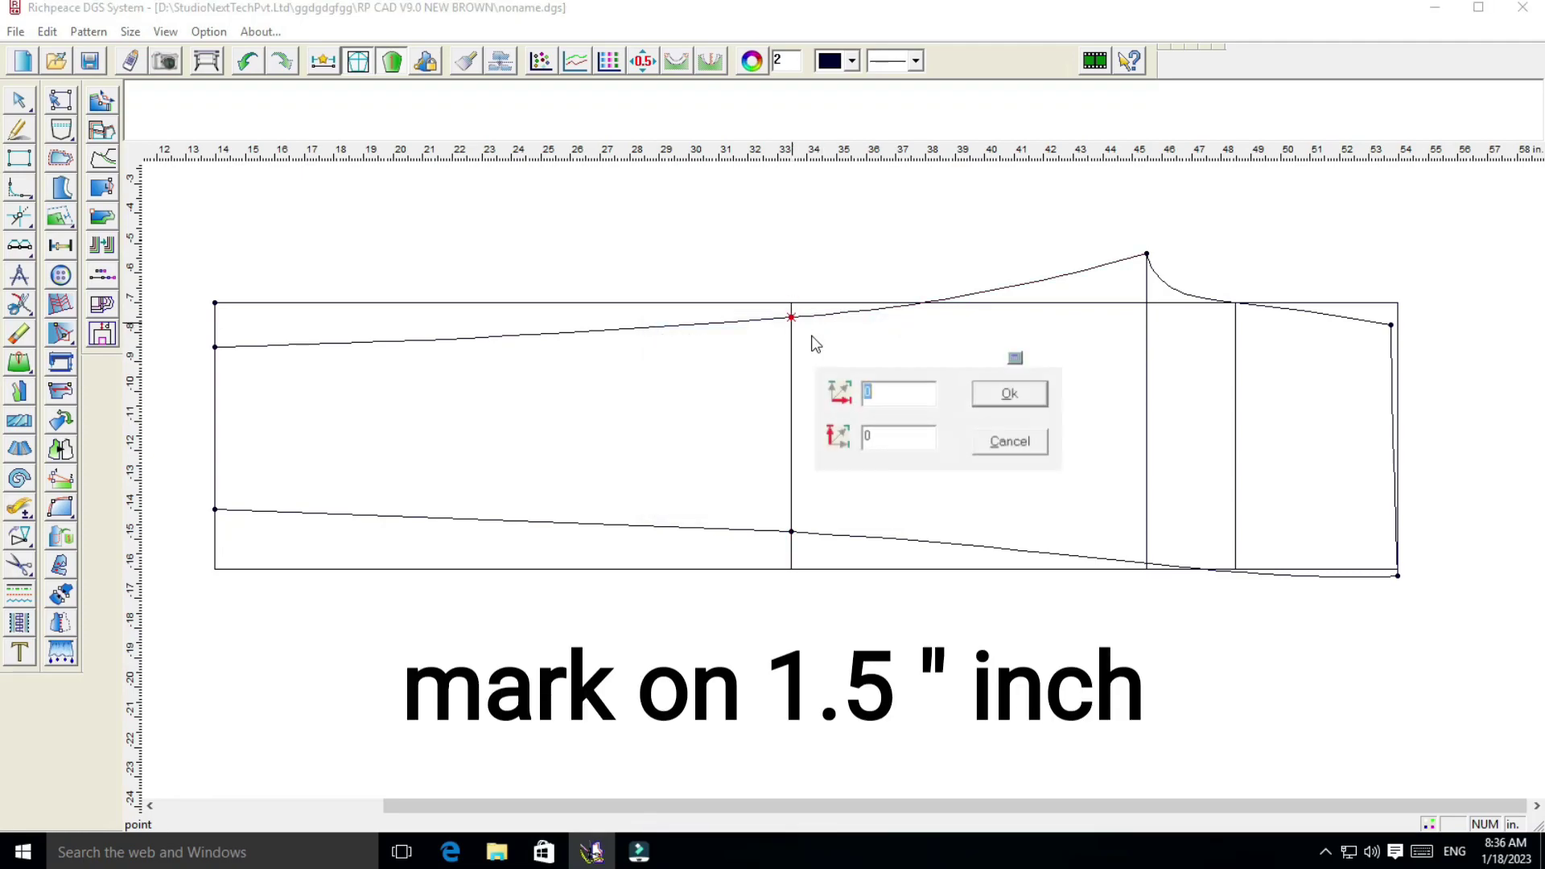
click(883, 437)
text(1.5)
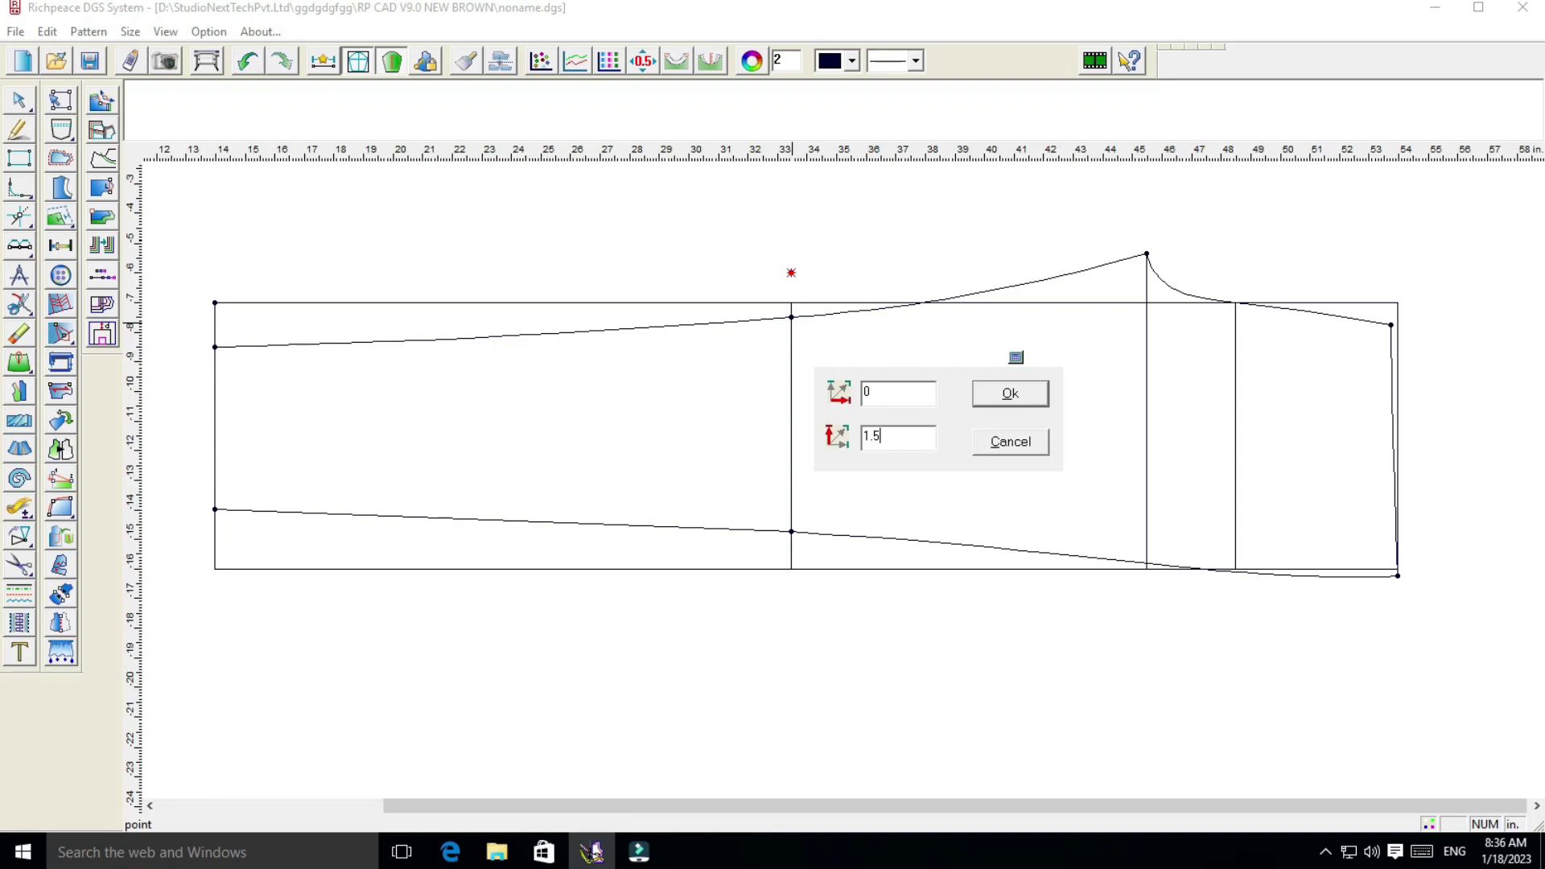
click(1008, 394)
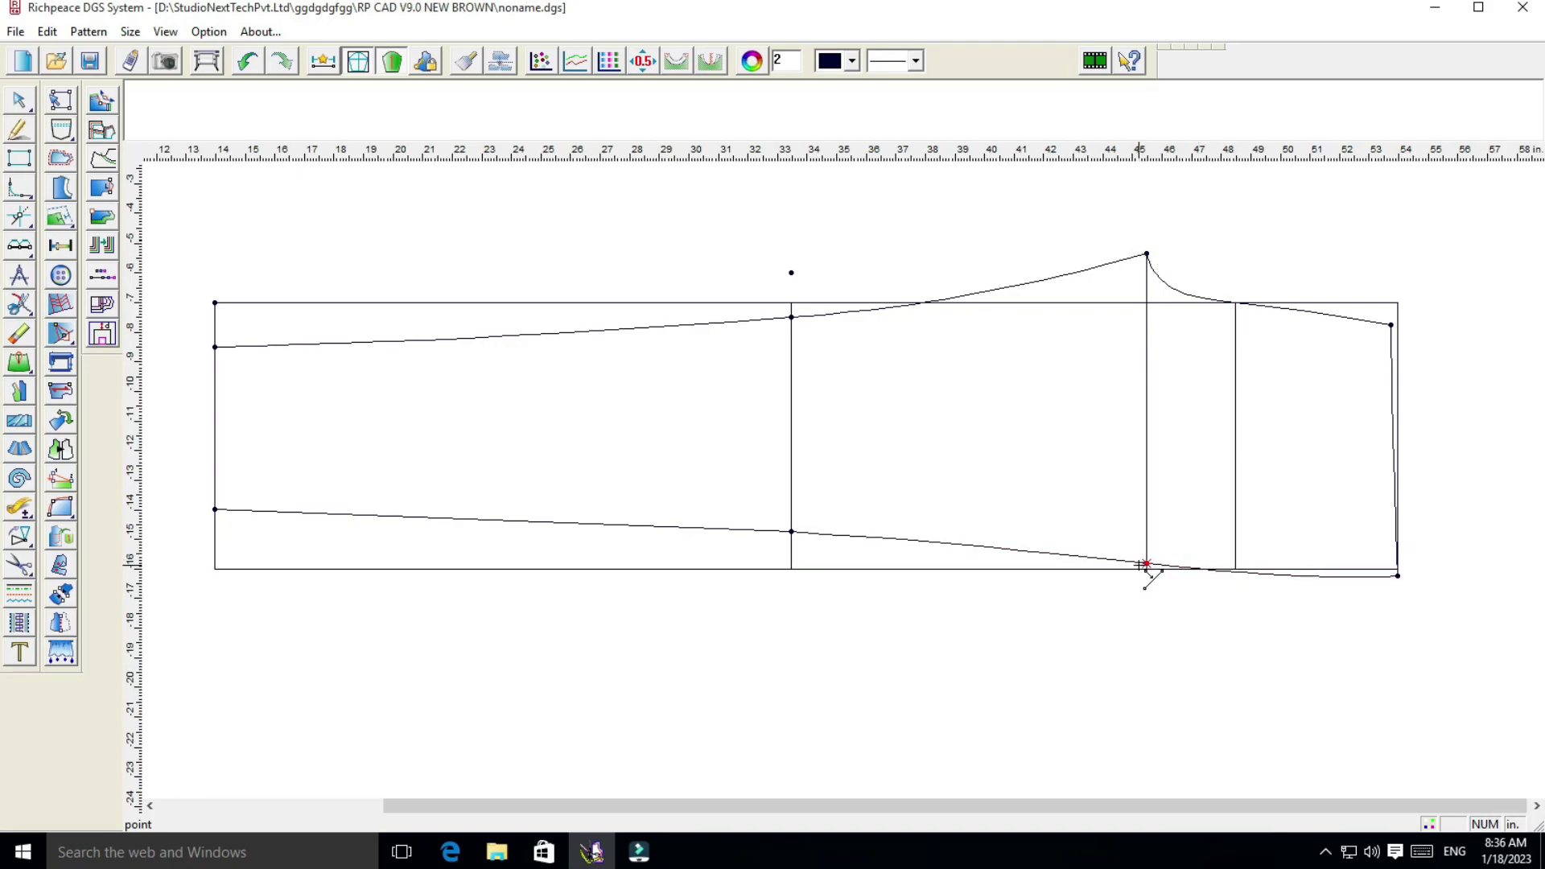
Add a point 3 in above the peak and verify its 13.5 in height
click(1147, 254)
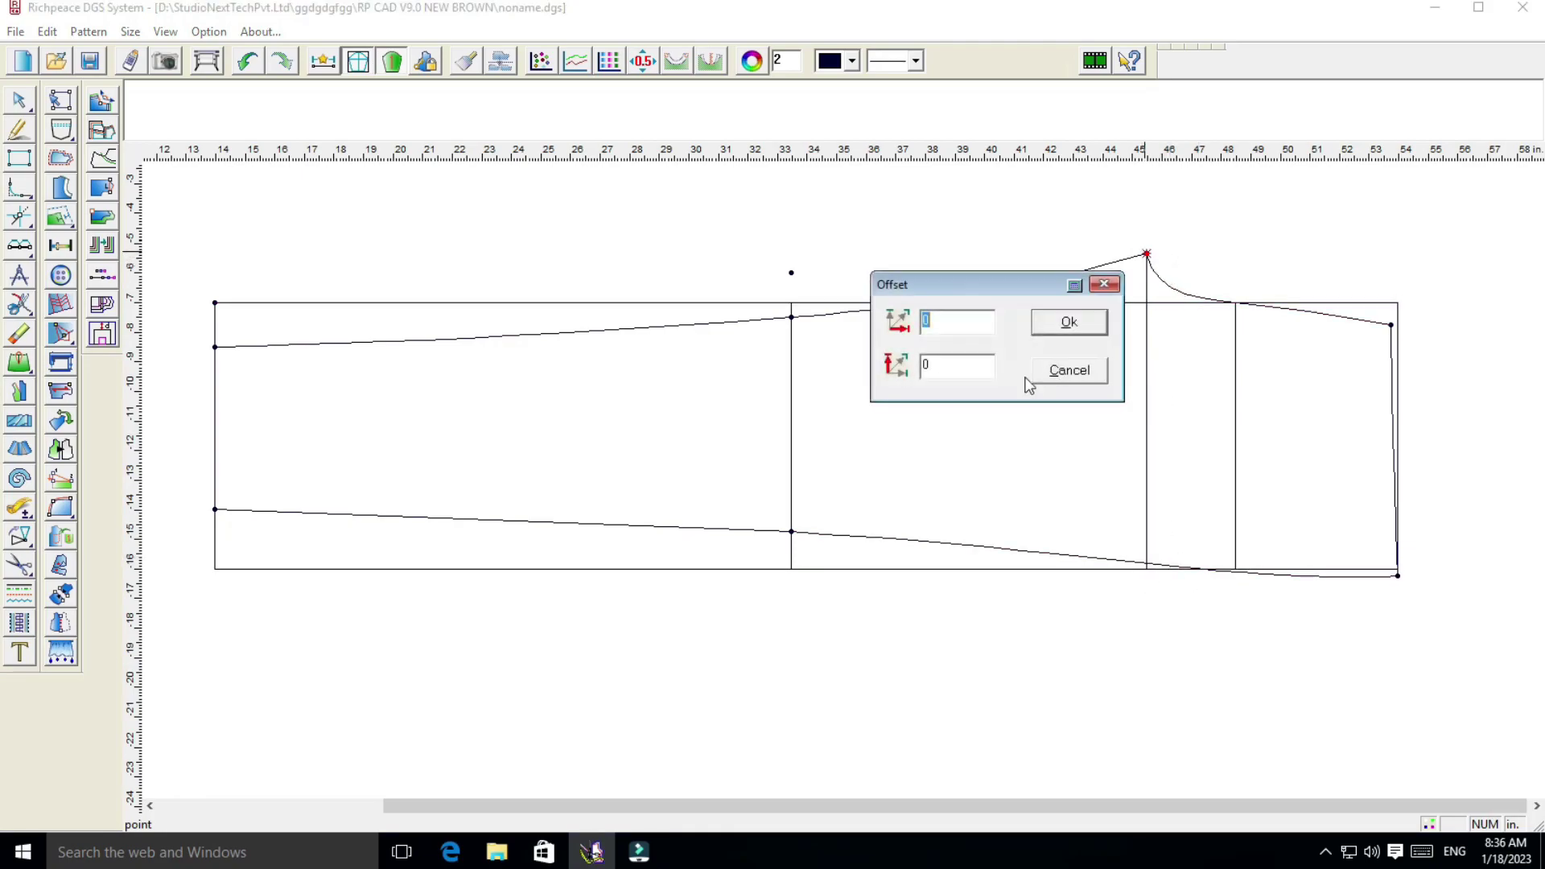
double_click(949, 369)
text(3)
click(1068, 323)
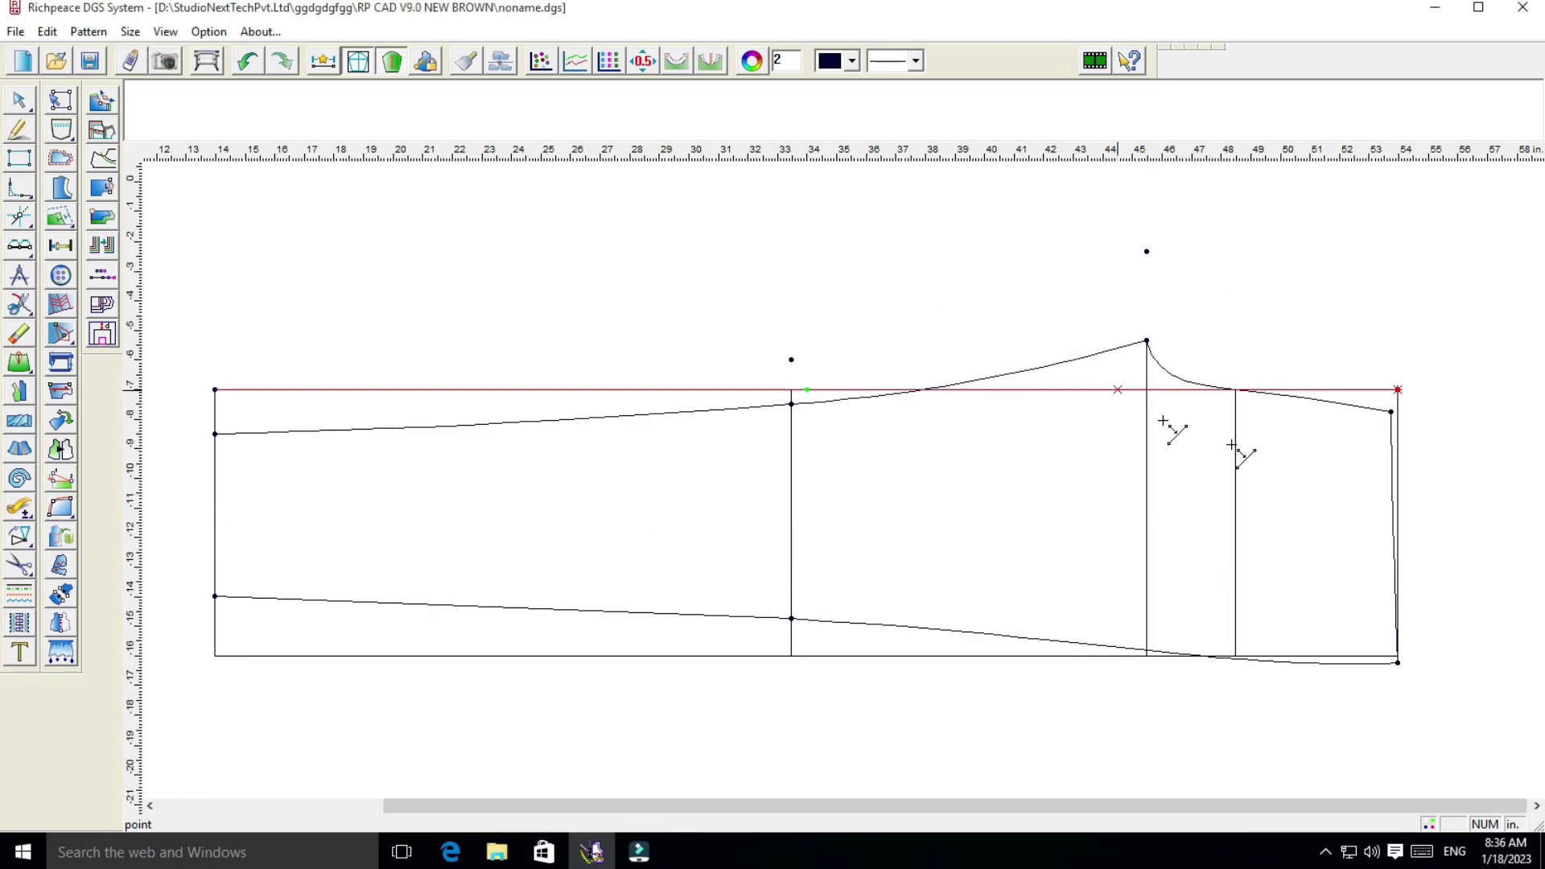
click(19, 507)
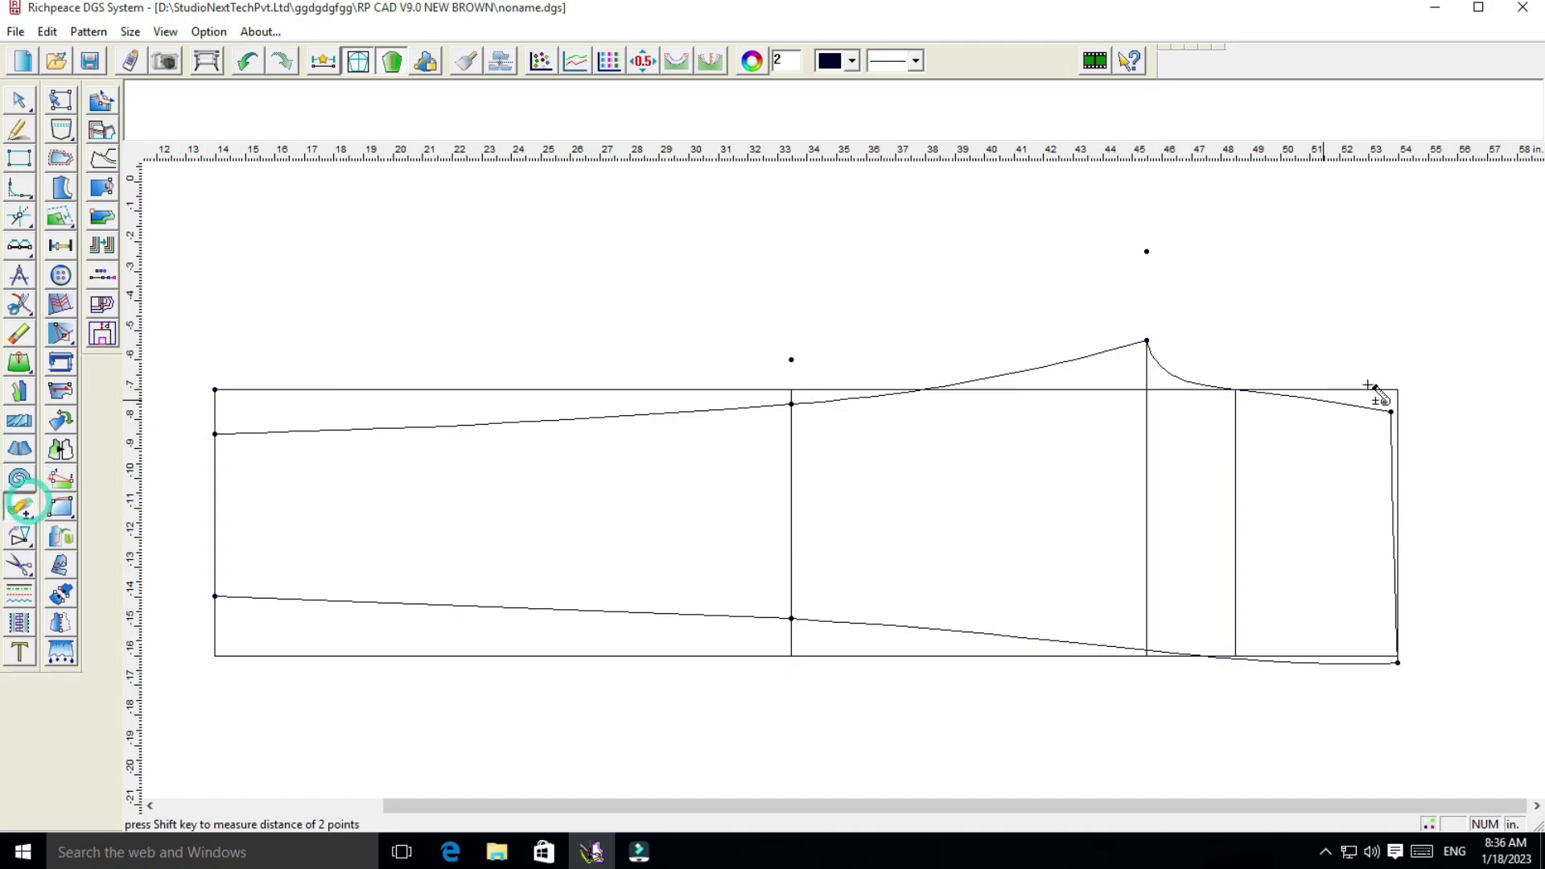
click(1147, 251)
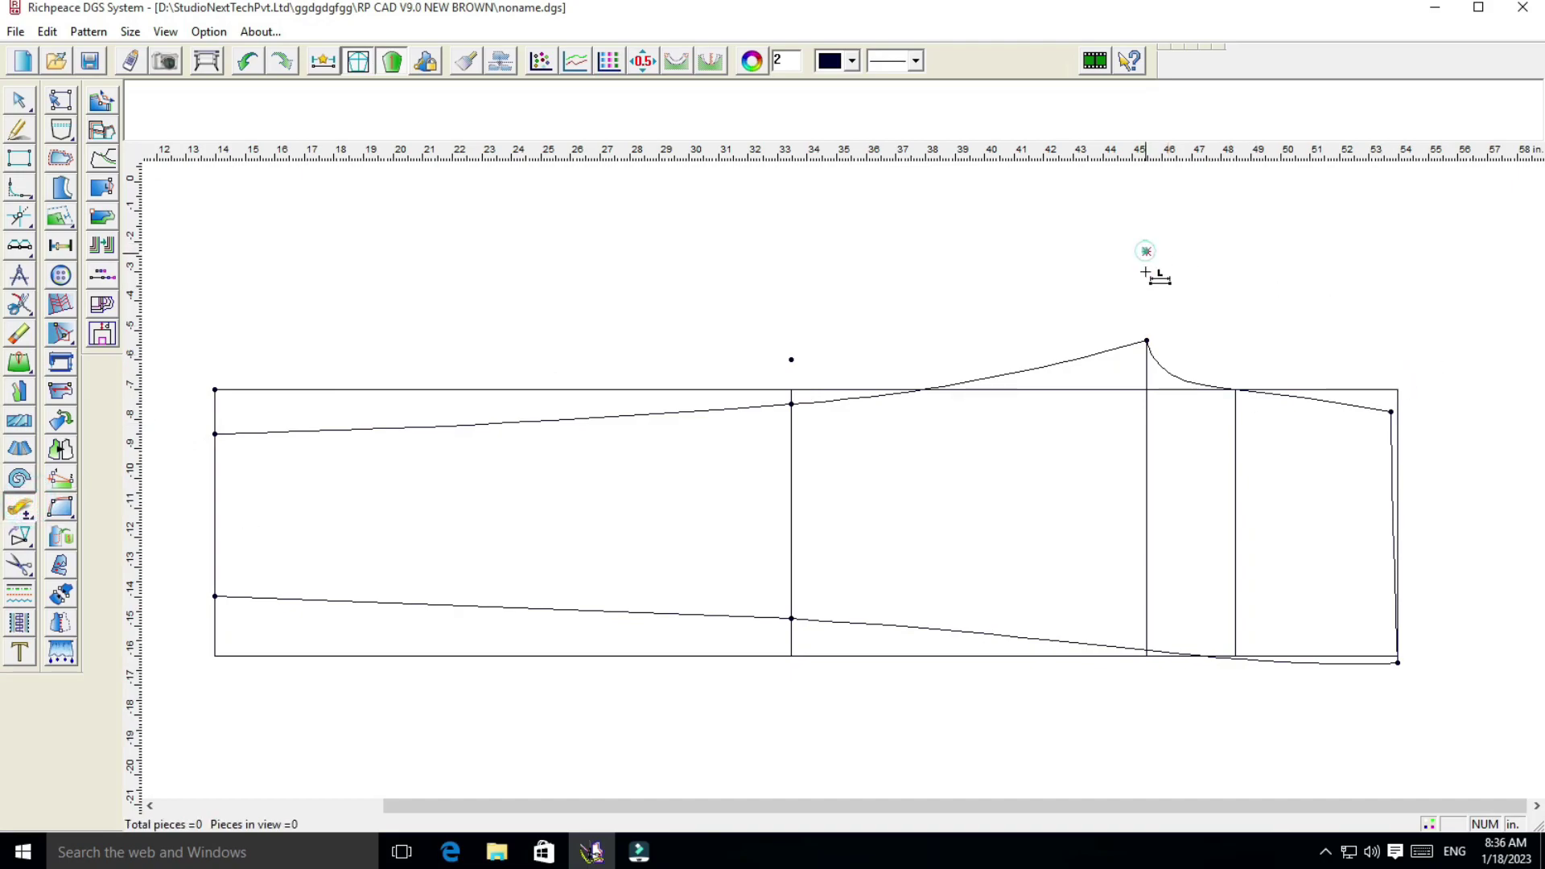
click(1147, 650)
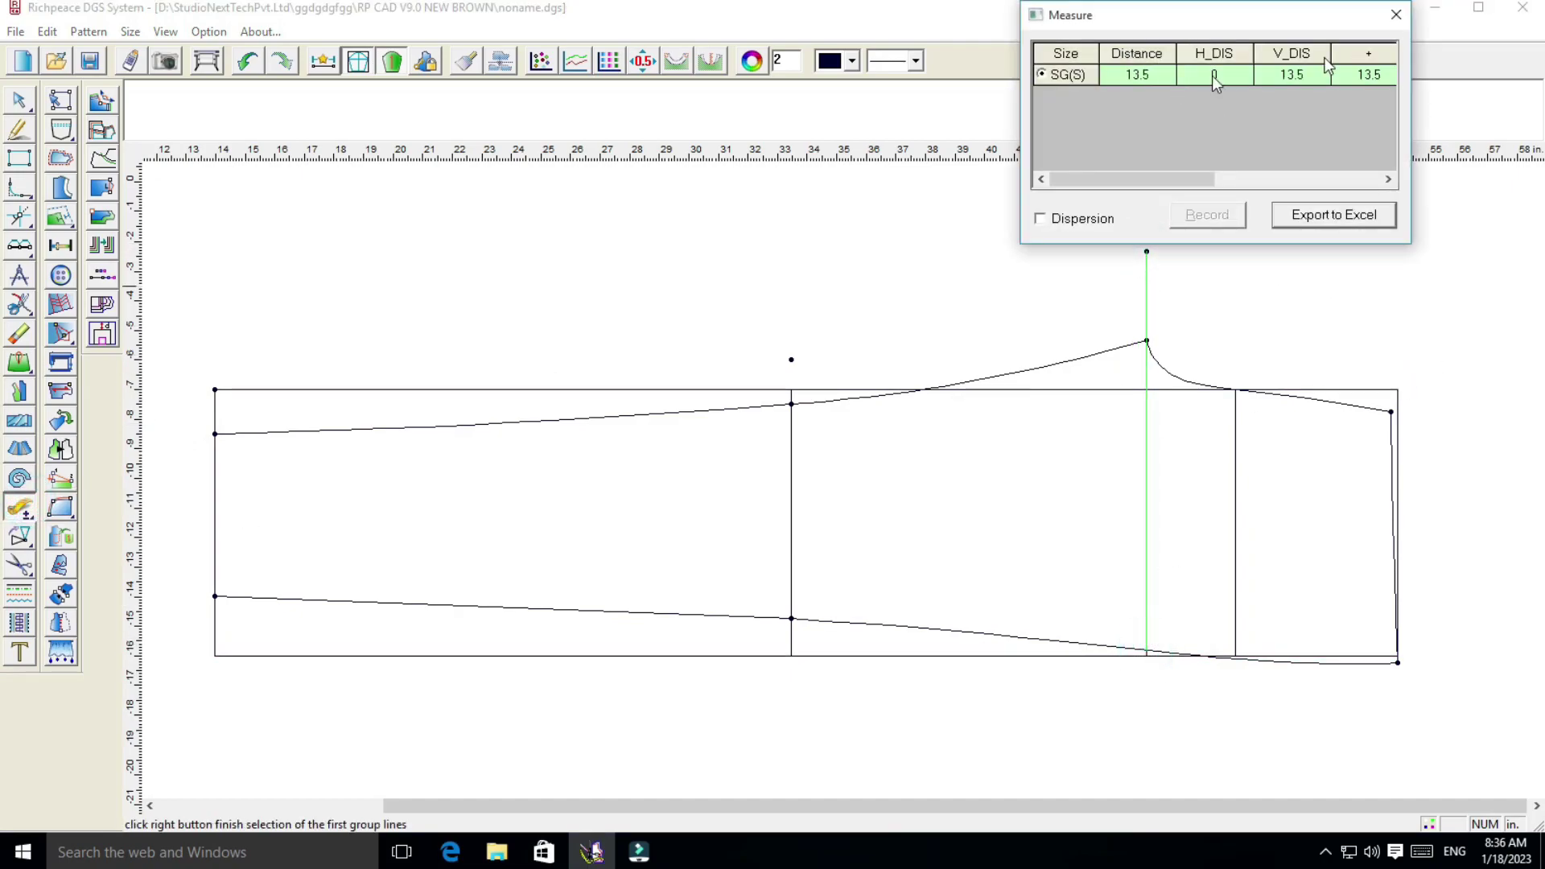
click(1396, 14)
right_click(820, 280)
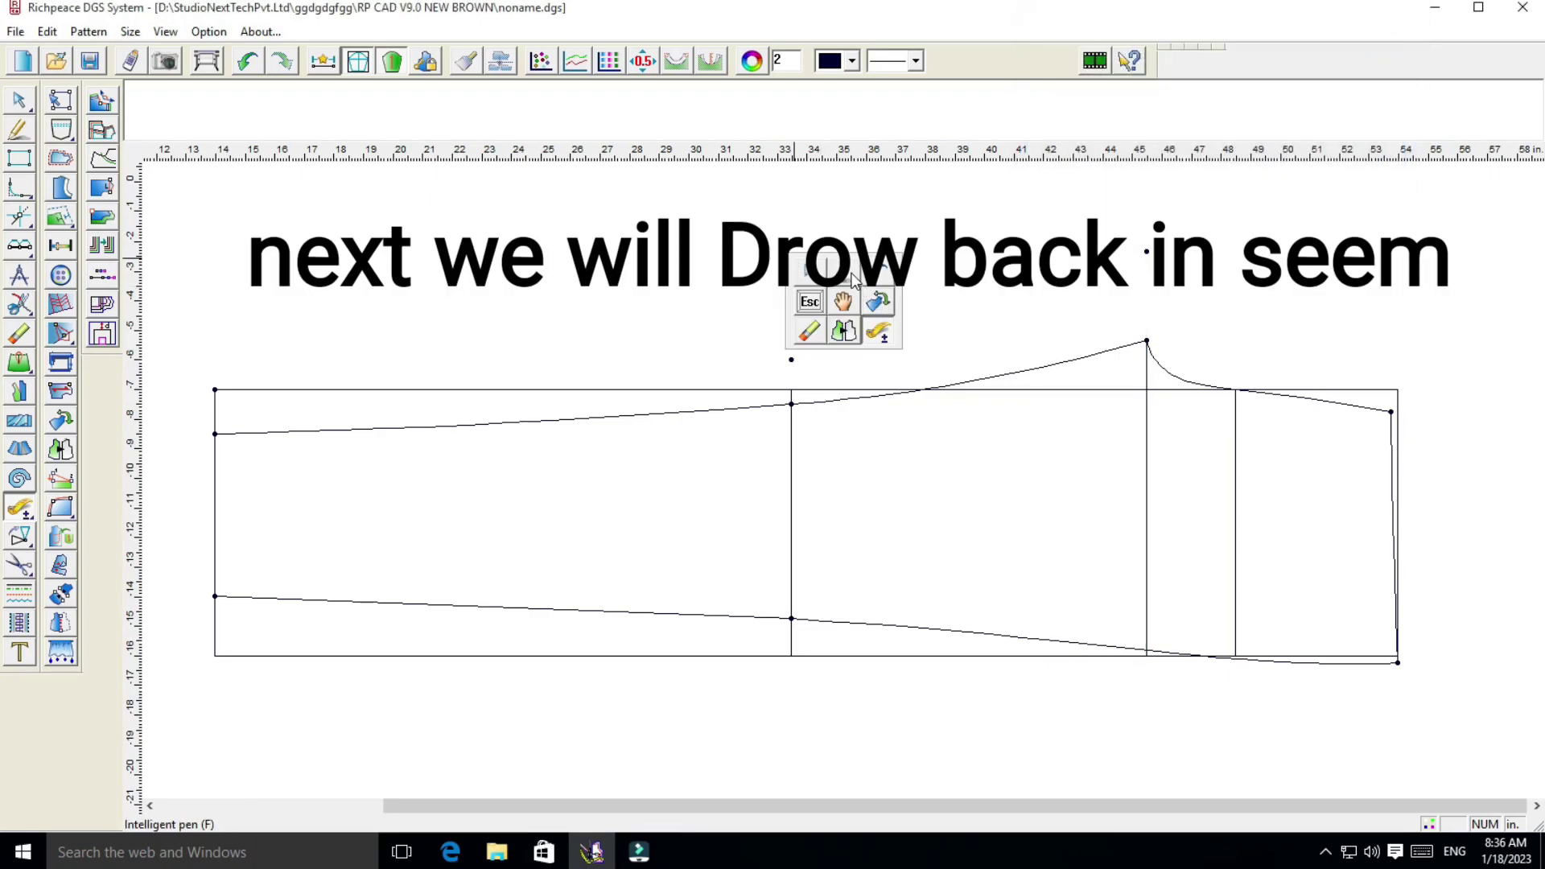
Draw a line from the top-left corner through the middle mark to the raised top point
click(877, 330)
click(214, 389)
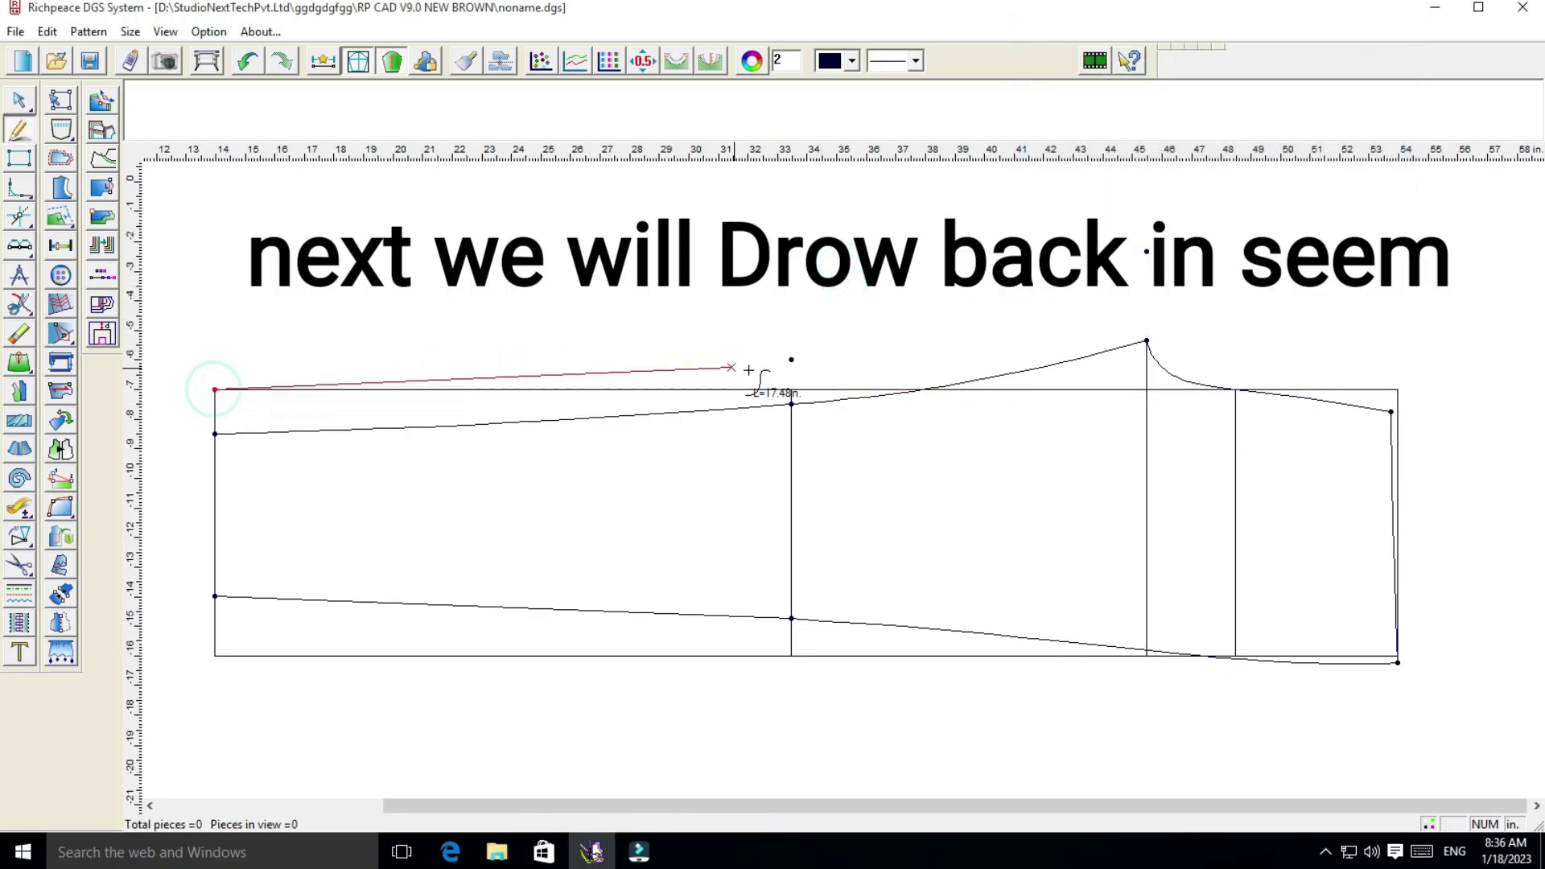
click(791, 363)
right_click(804, 356)
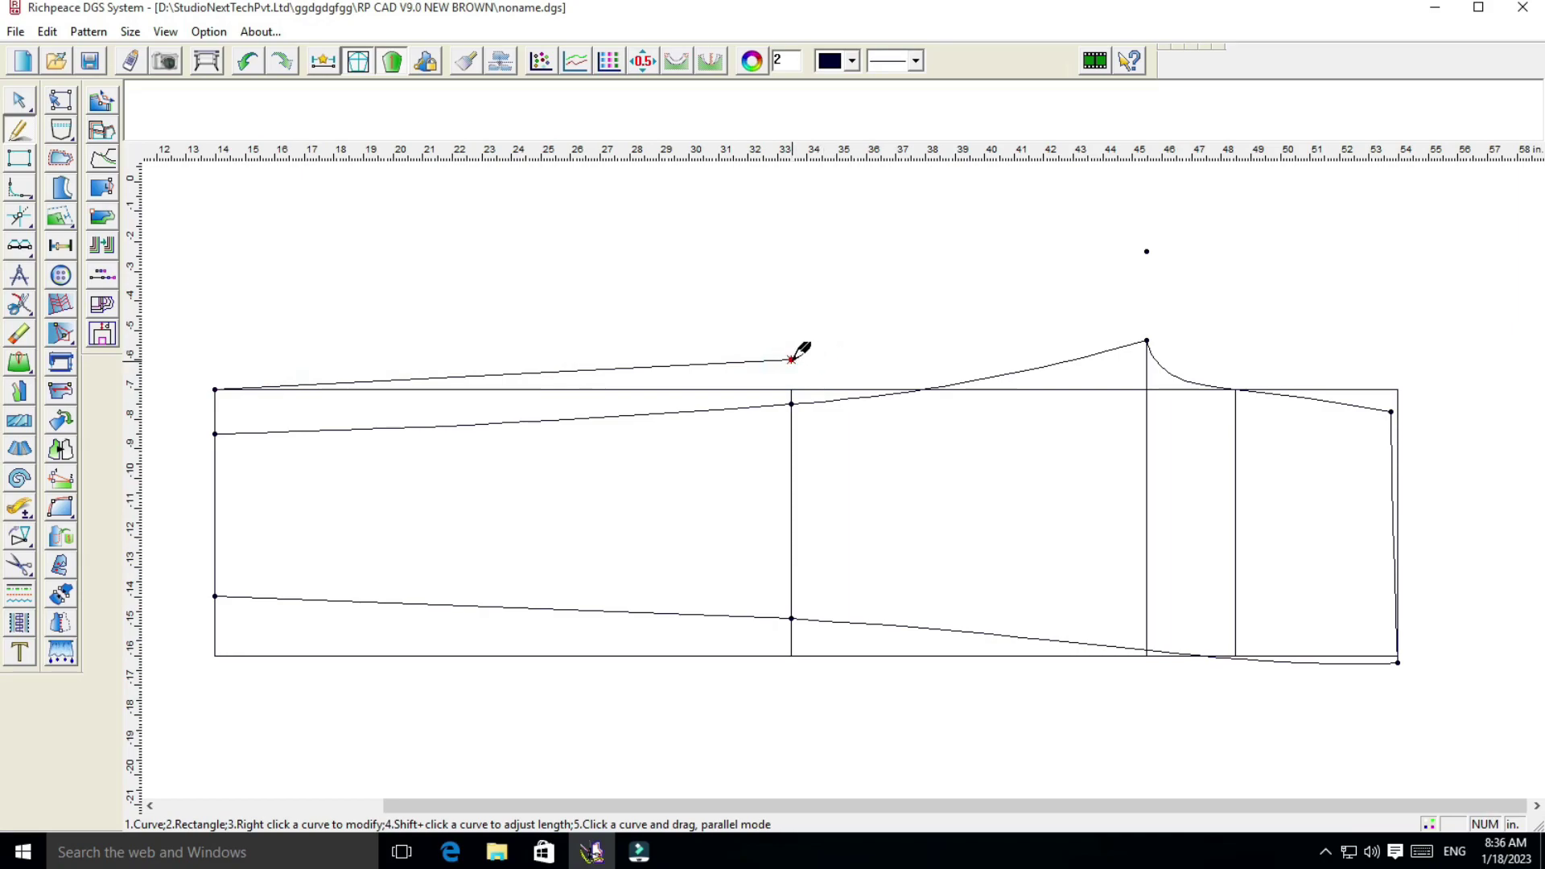
click(791, 359)
click(1147, 251)
right_click(1147, 251)
Bend the right segment of the back inseam into a smooth curve up to the thigh point
right_click(808, 242)
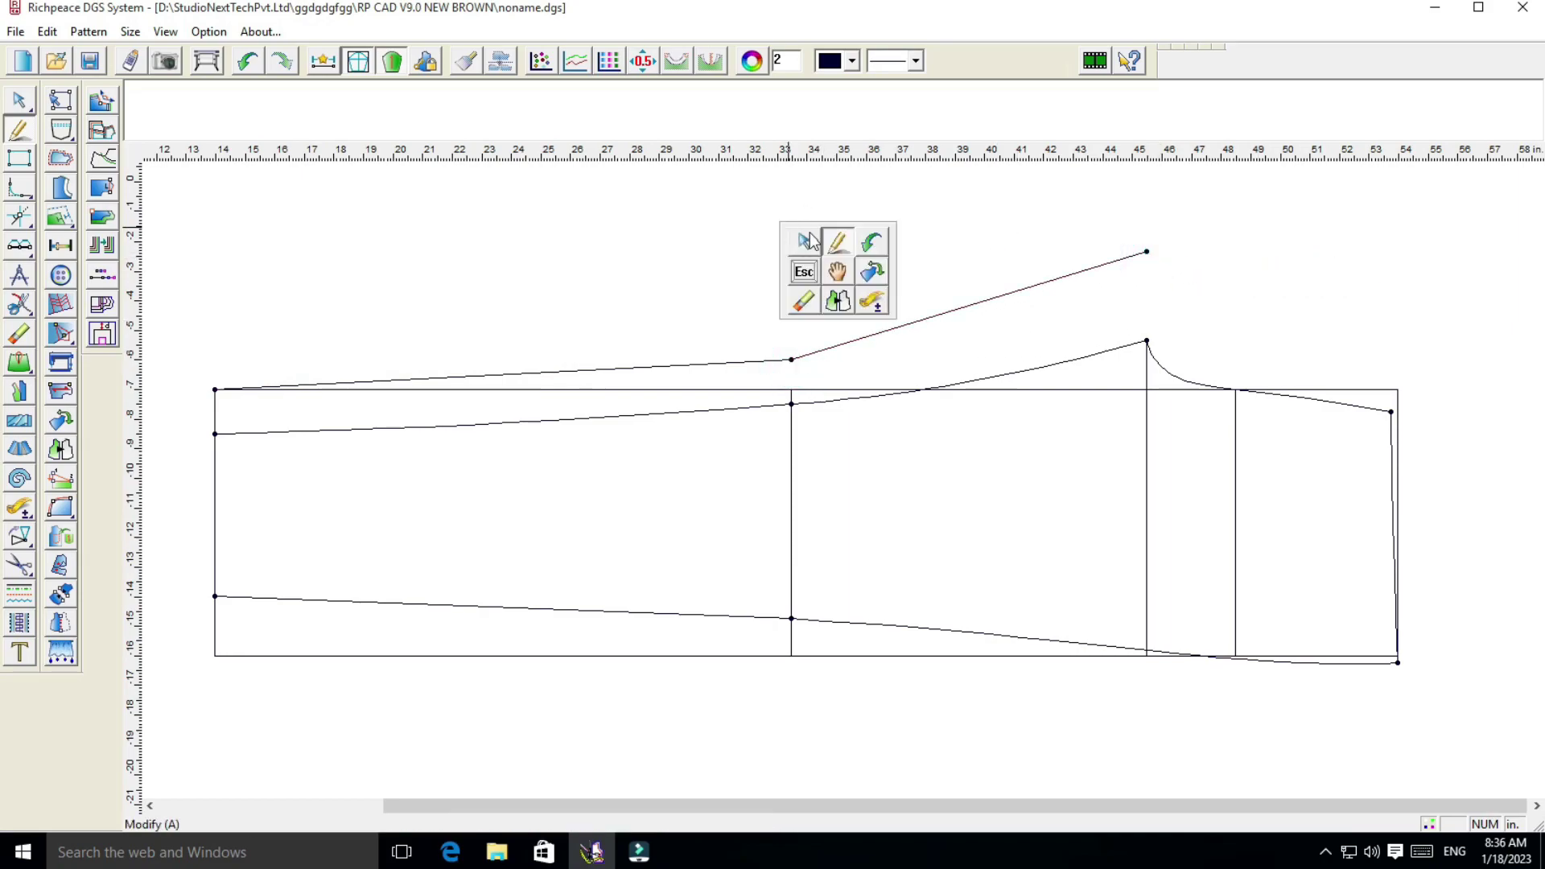
click(808, 242)
drag(1006, 295, 1029, 301)
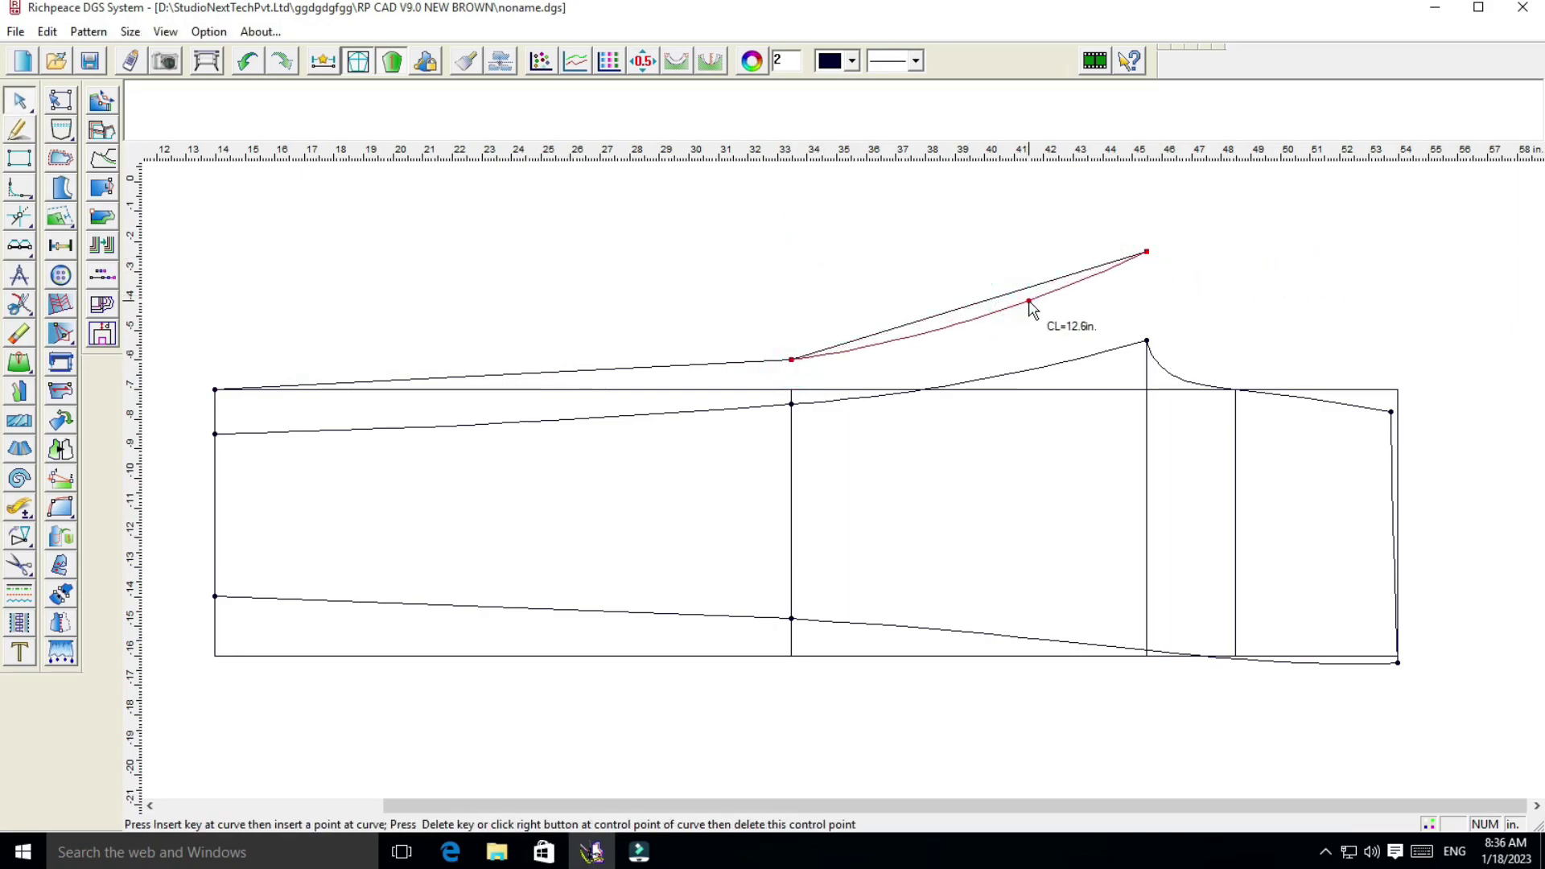
right_click(966, 234)
click(555, 371)
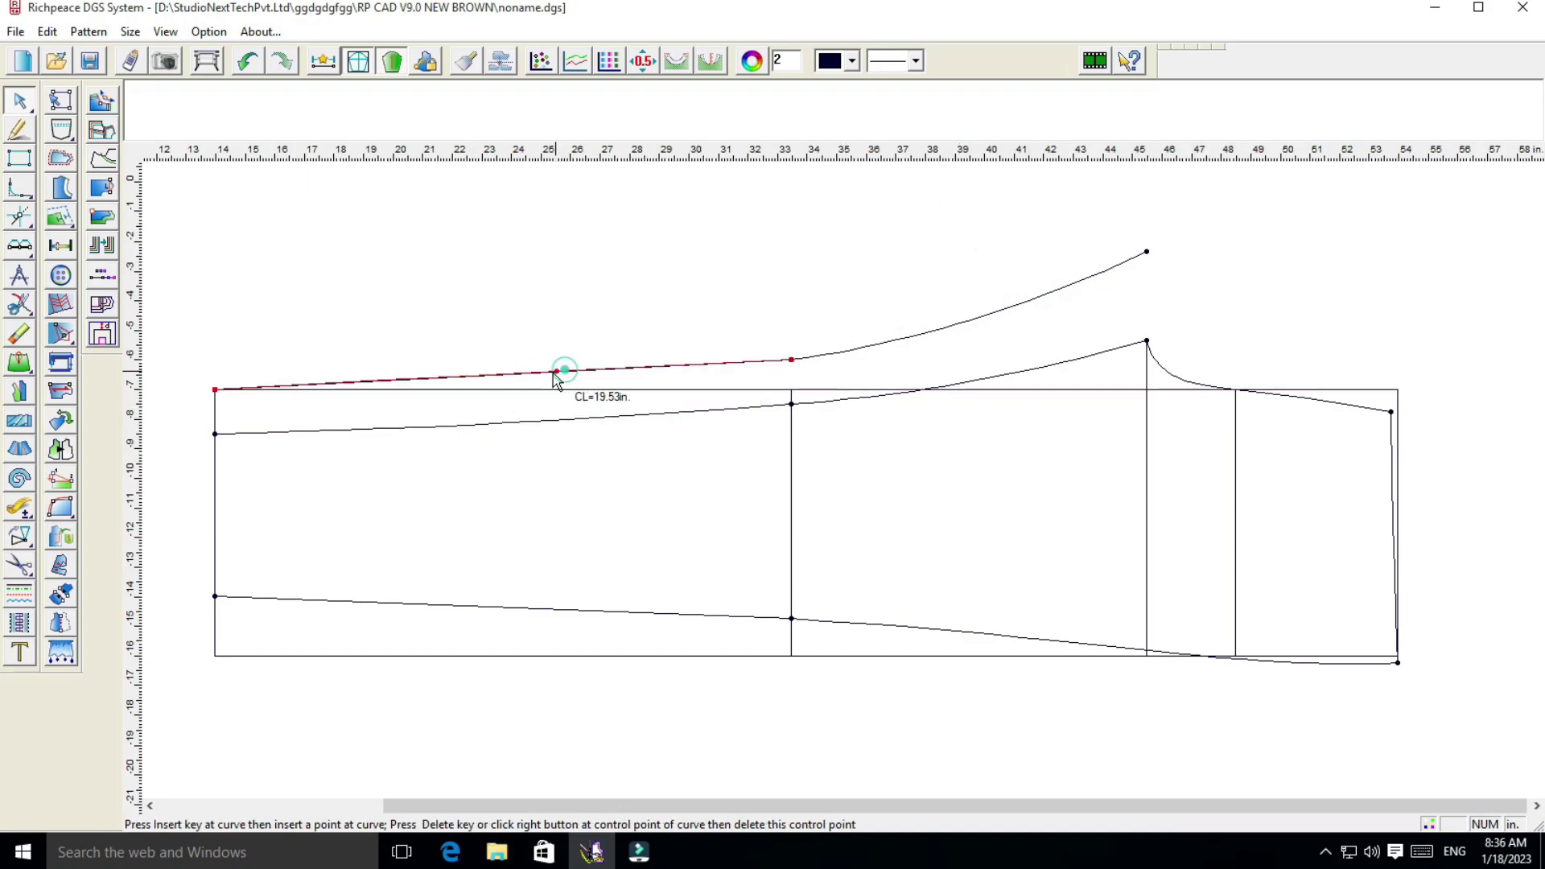
right_click(555, 303)
click(995, 318)
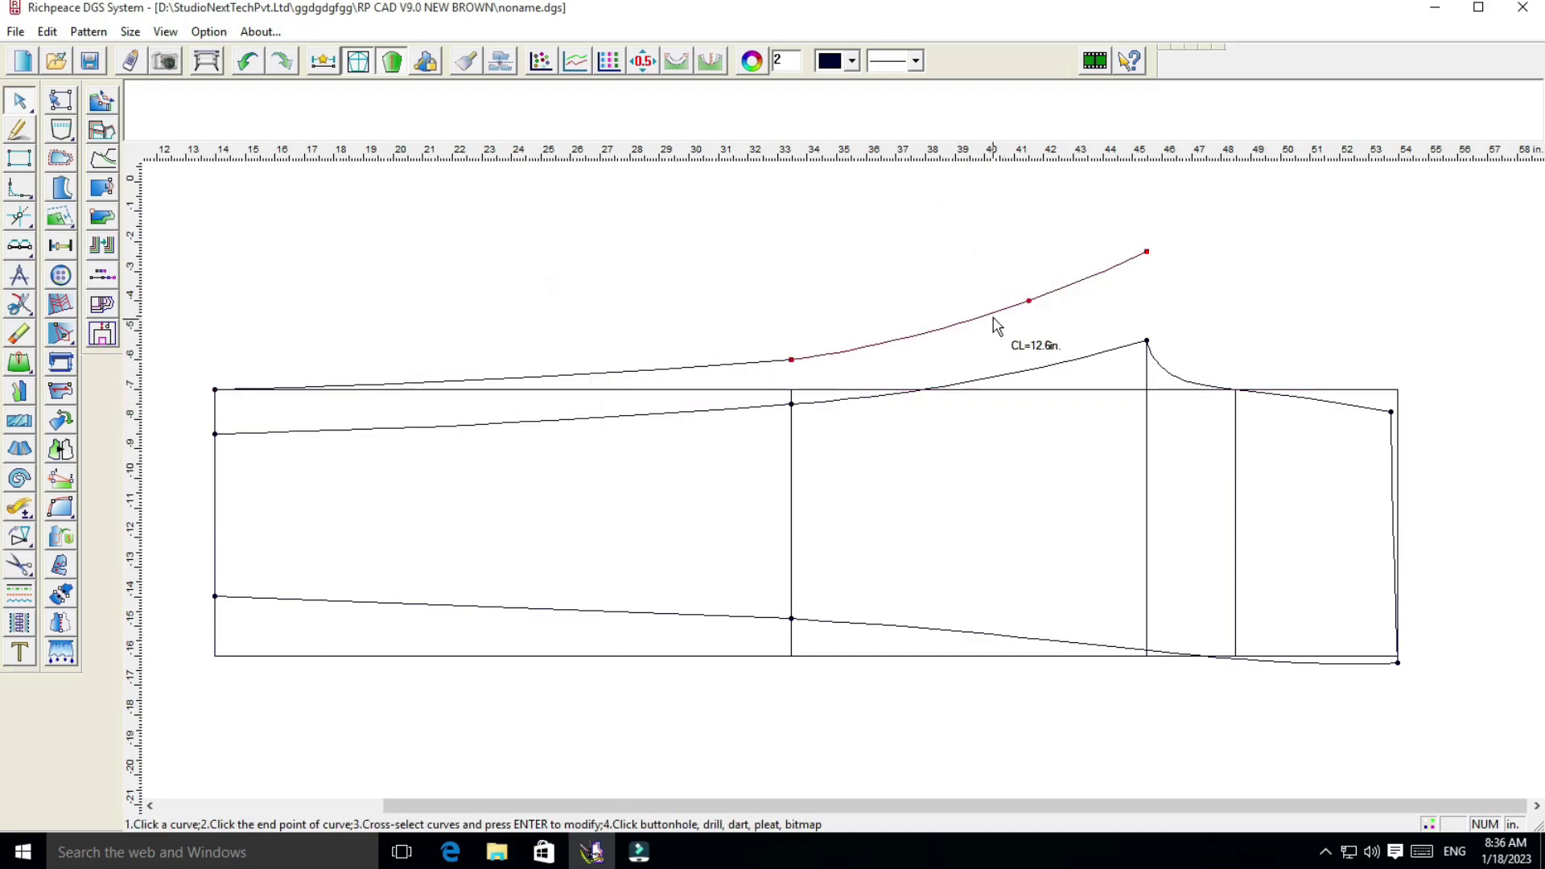
click(1028, 302)
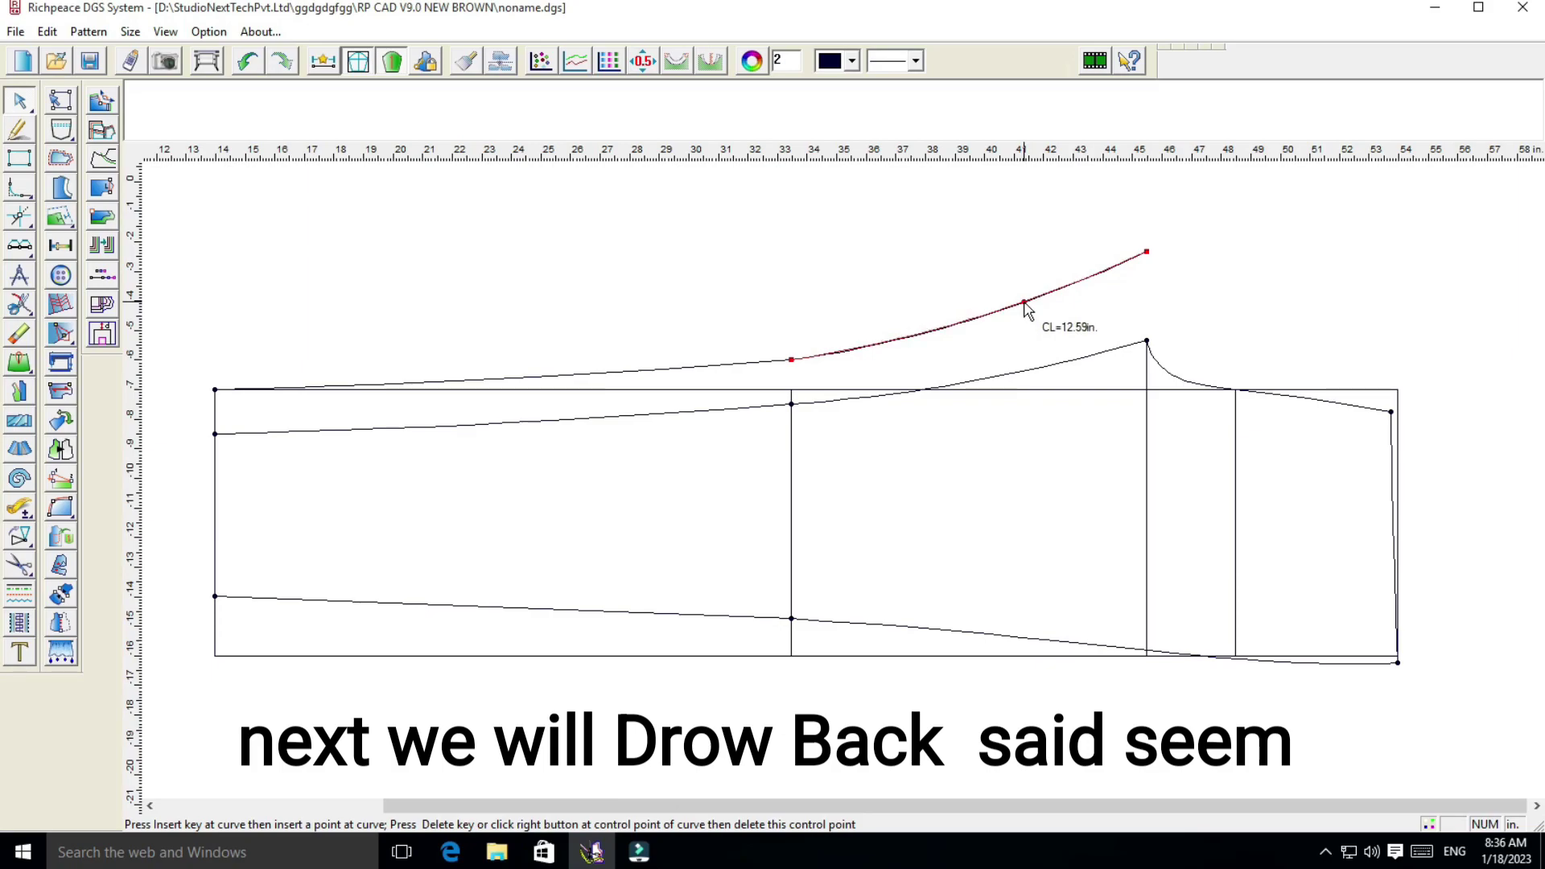
right_click(1025, 304)
right_click(949, 278)
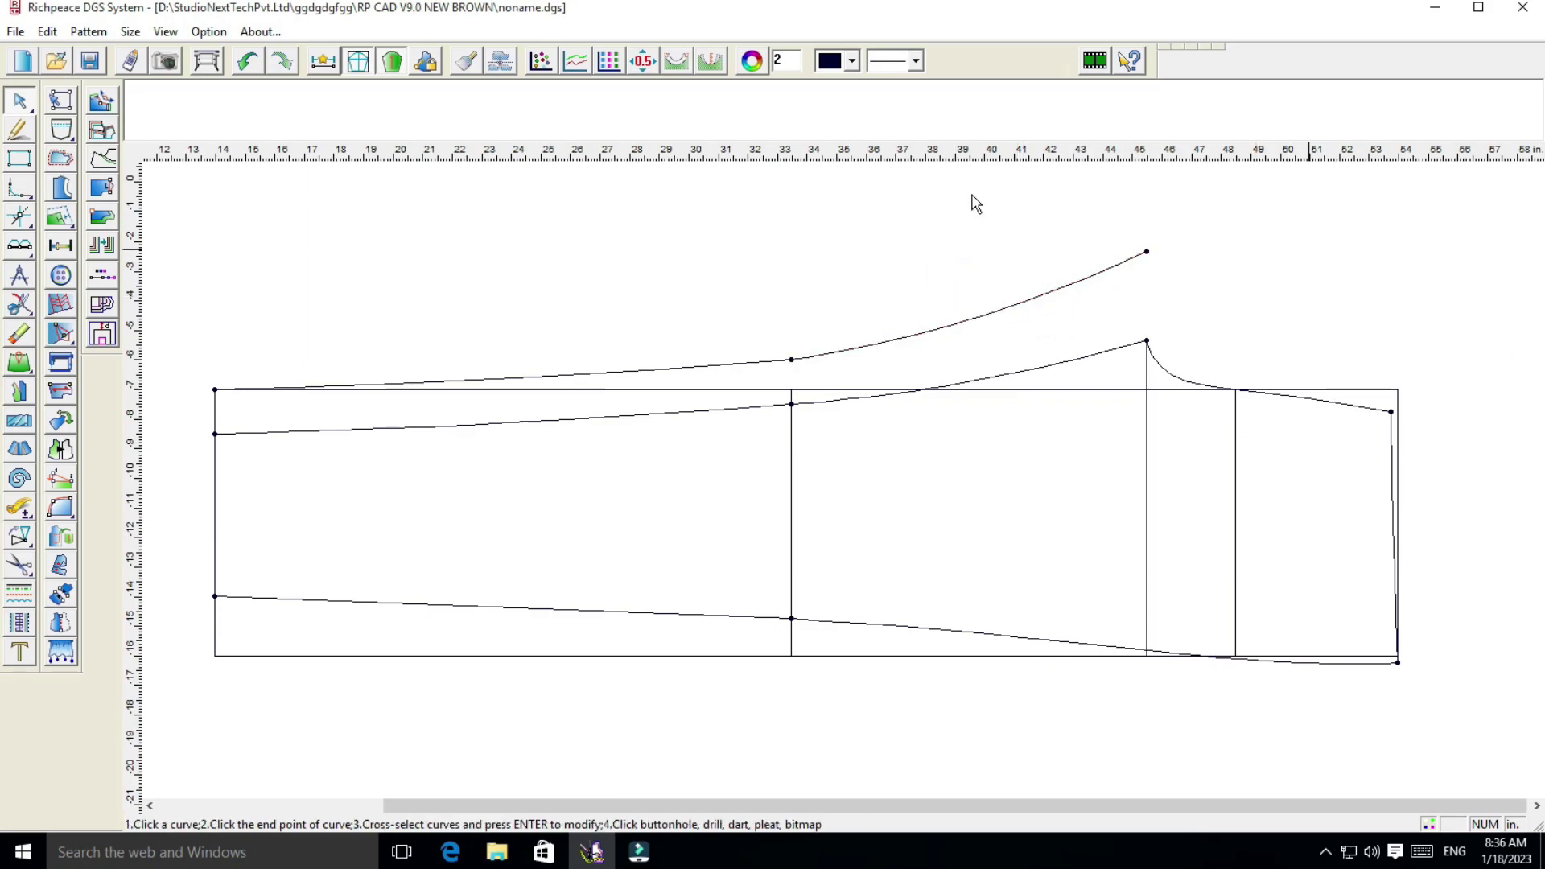
click(31, 271)
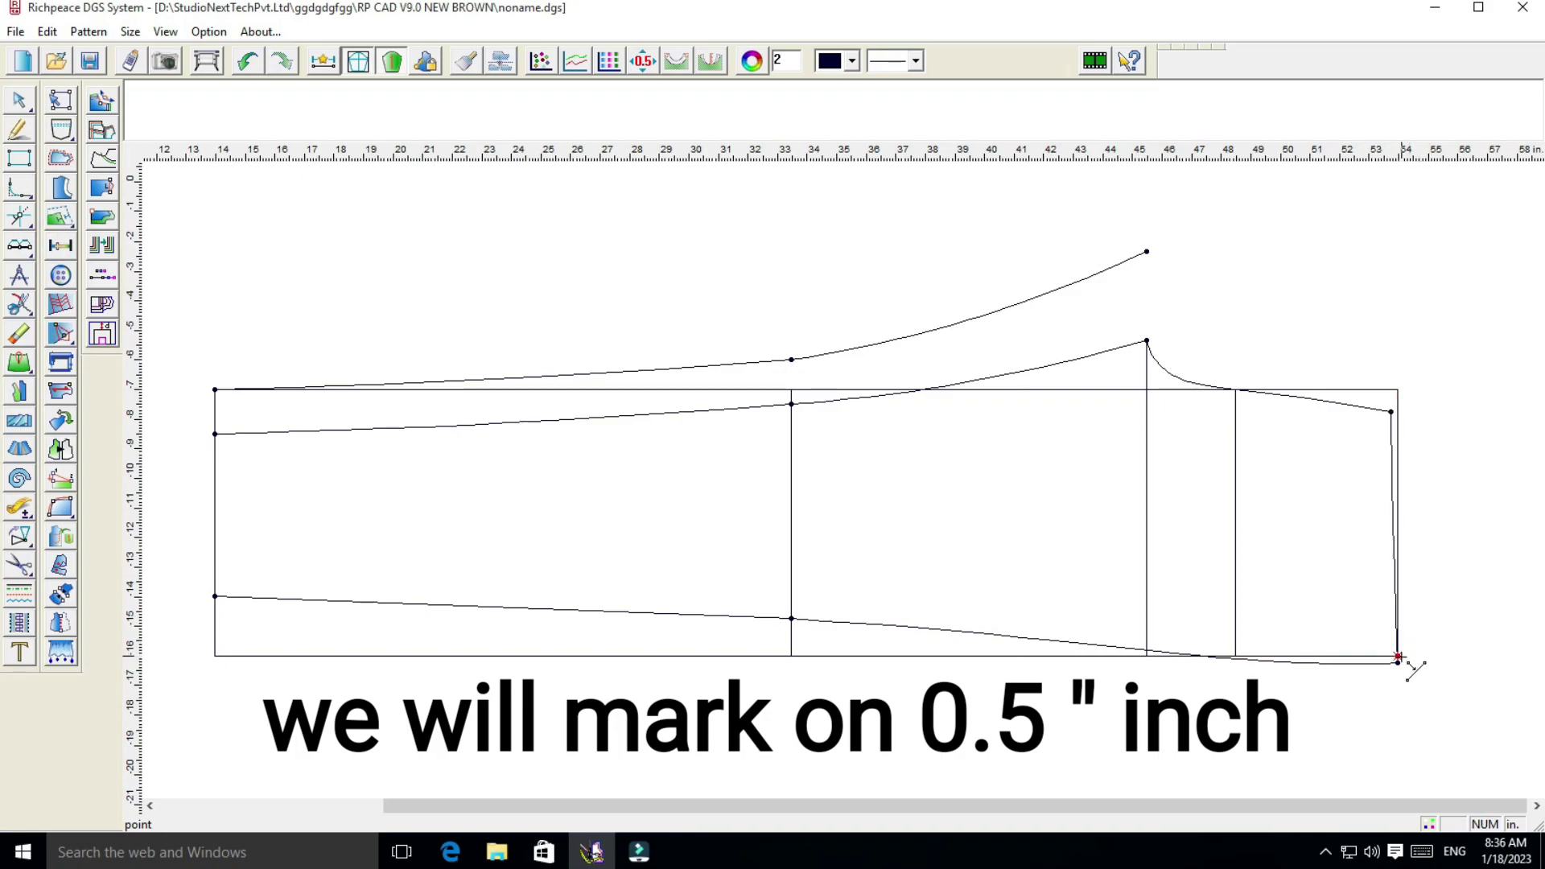
Mark a new point 0.5 in below the bottom-right corner
scroll(1387, 669, down, 2)
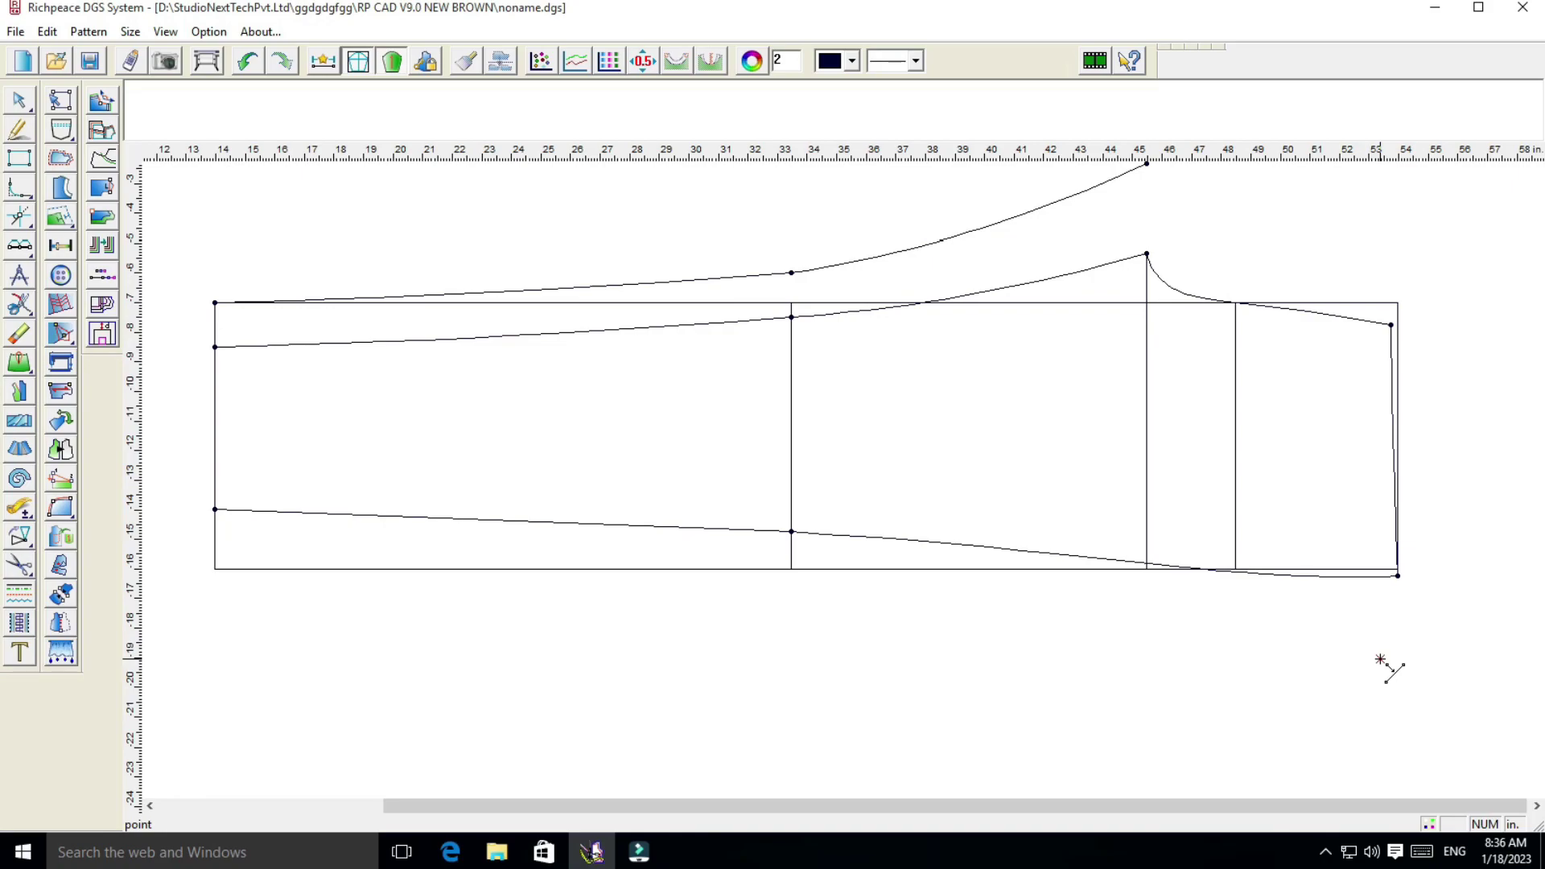
scroll(1387, 669, down, 1)
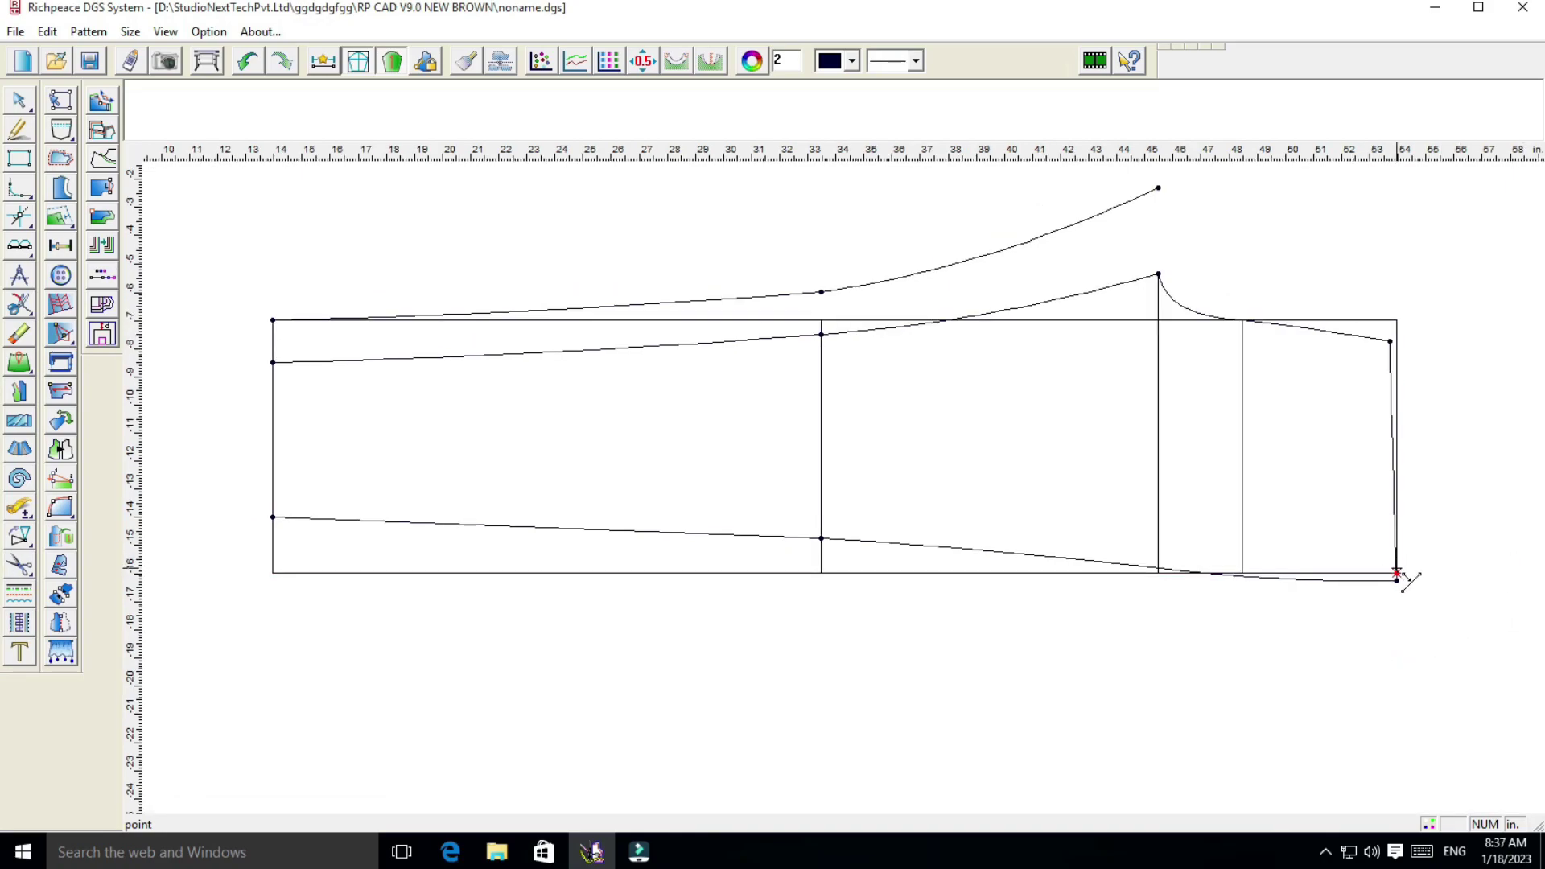
click(1397, 574)
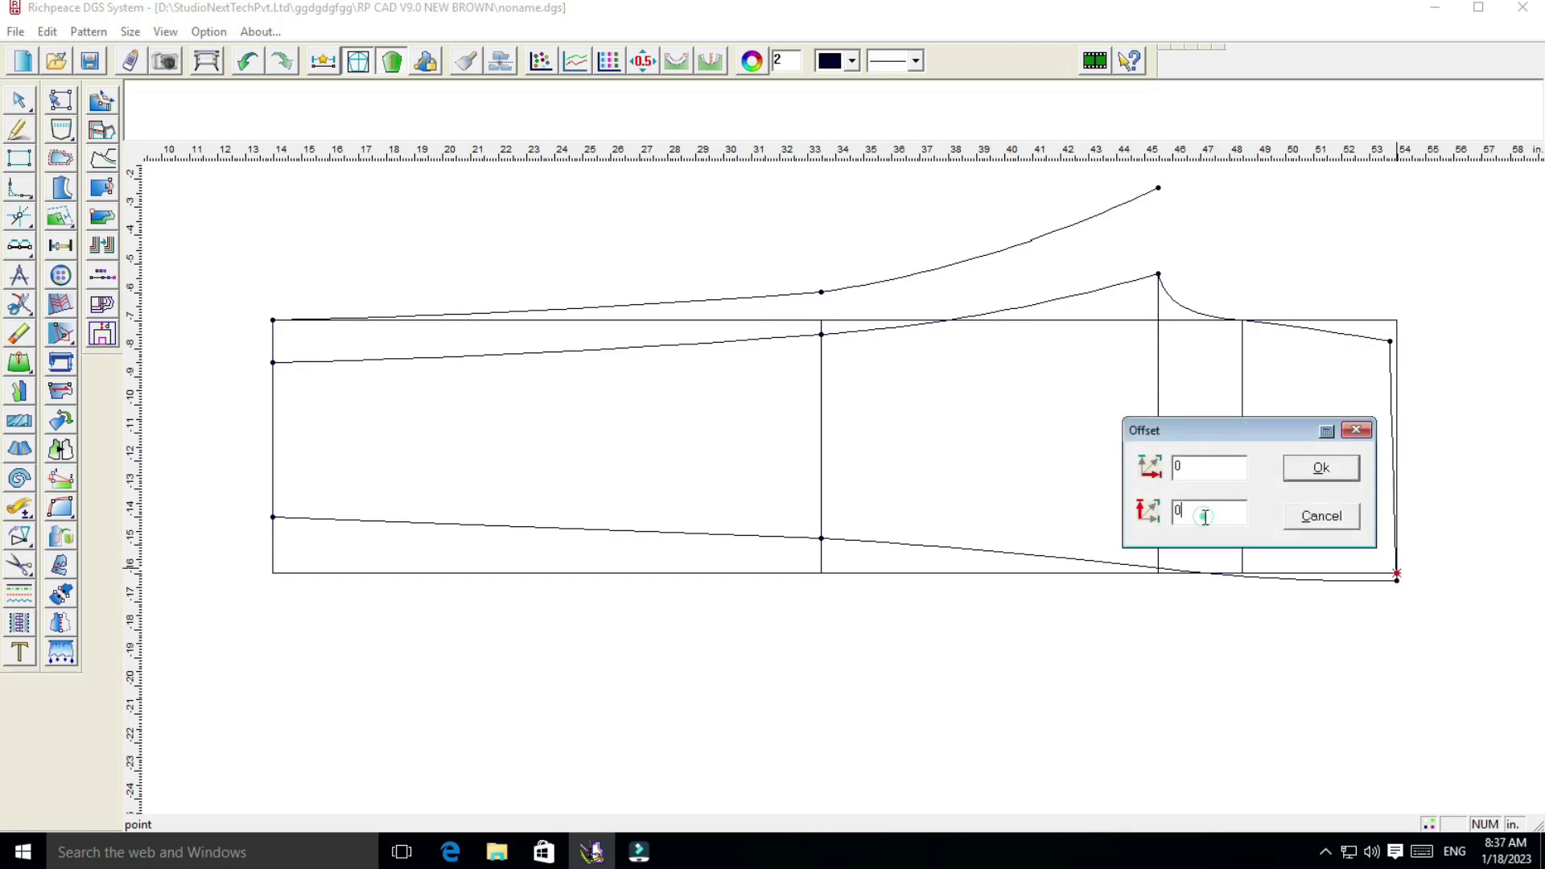
key(BackSpace)
click(1306, 473)
Draw a smooth back side seam from the hem through the knee to the lowered point
right_click(663, 682)
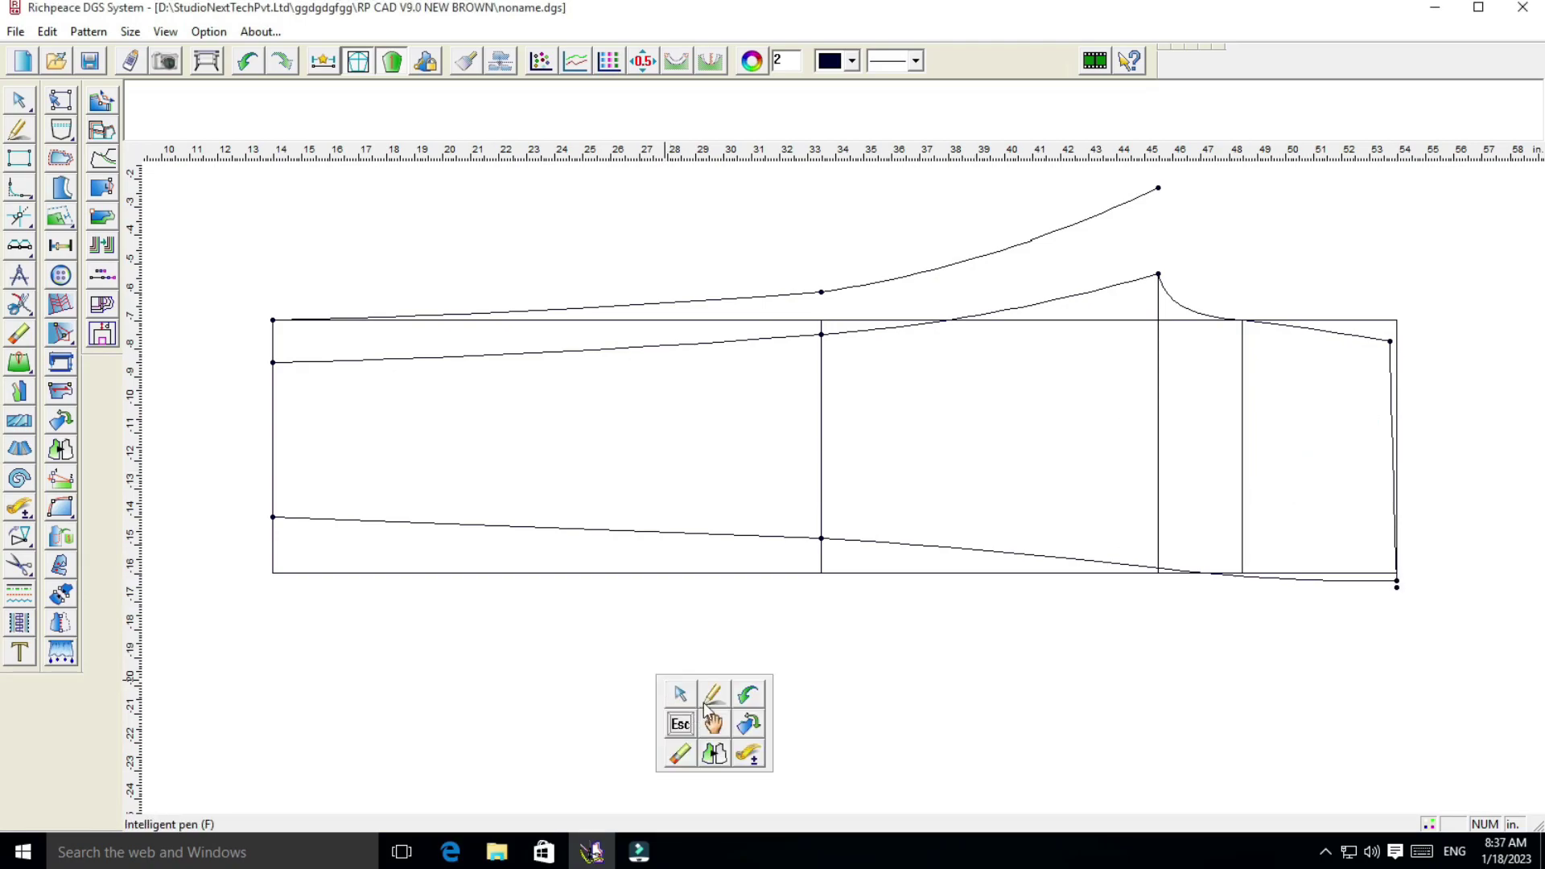
click(705, 693)
click(273, 517)
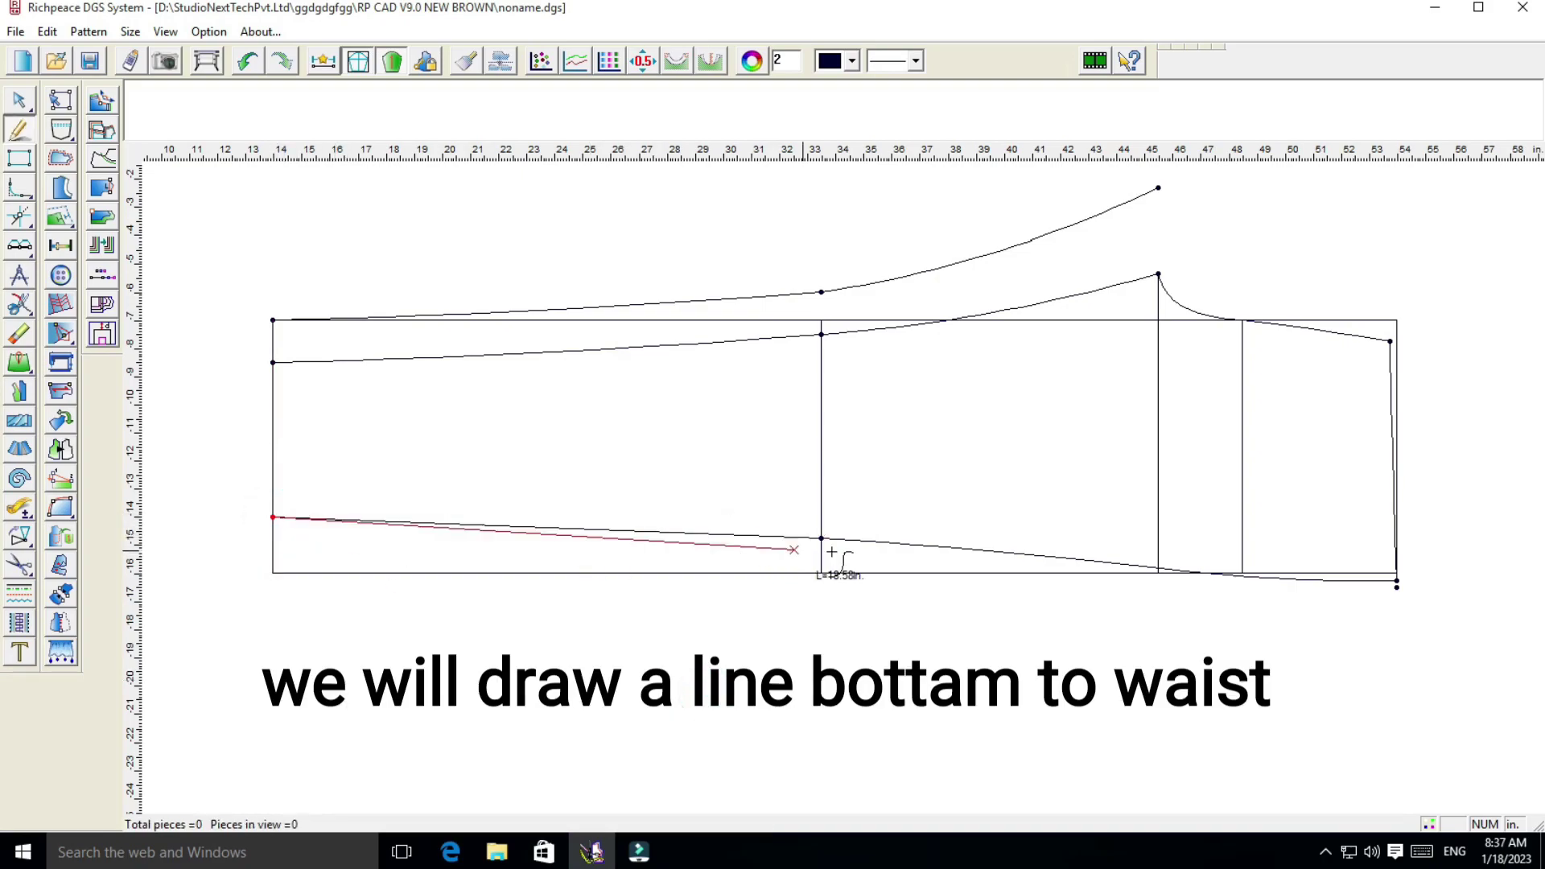
right_click(821, 537)
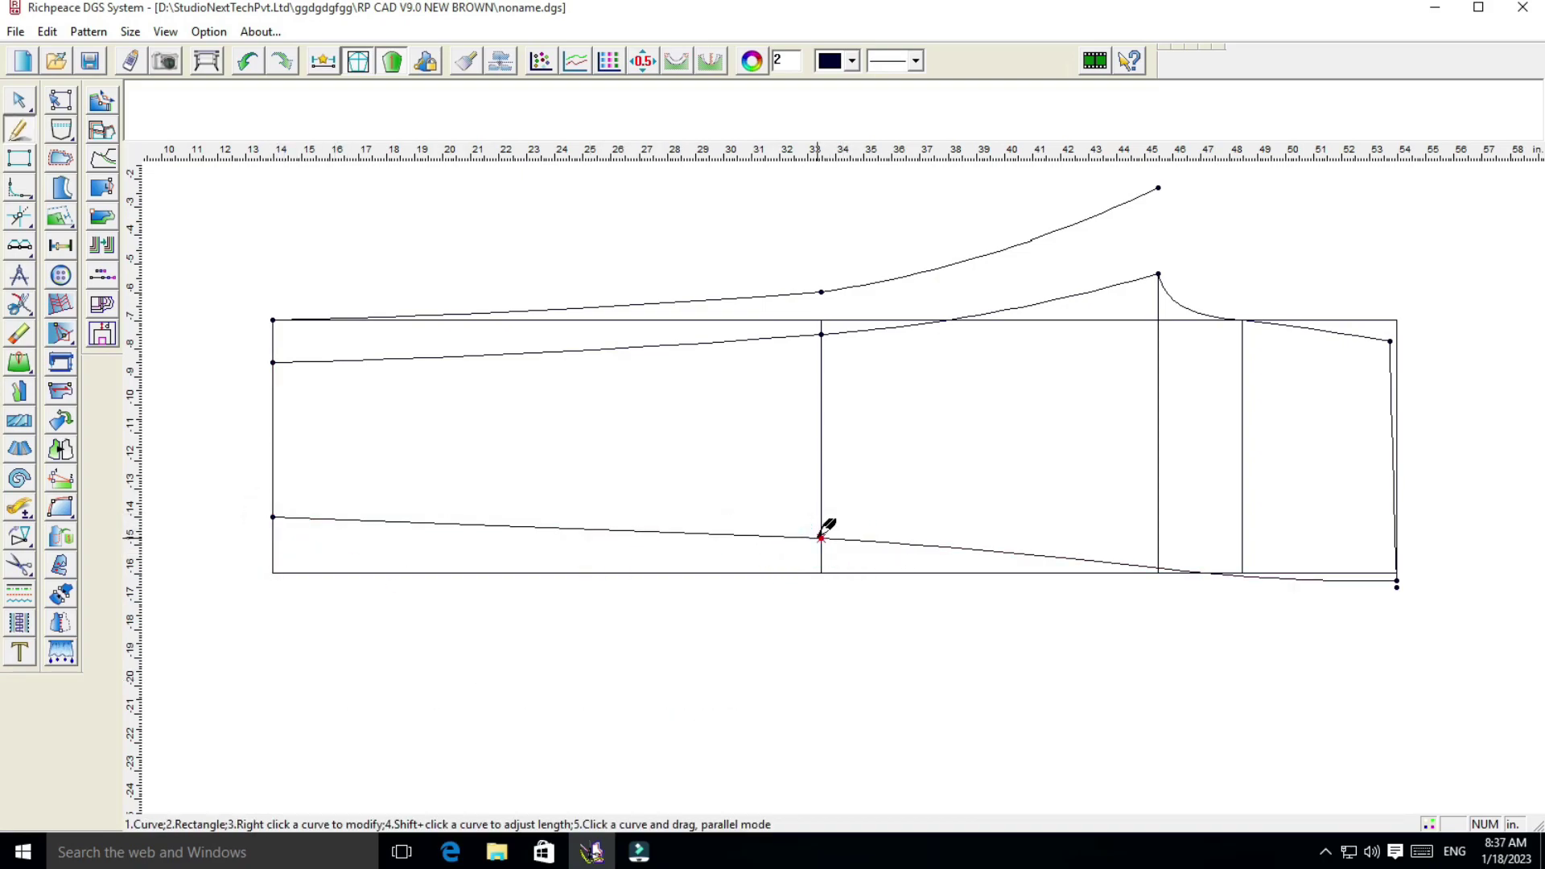
click(821, 537)
click(1397, 581)
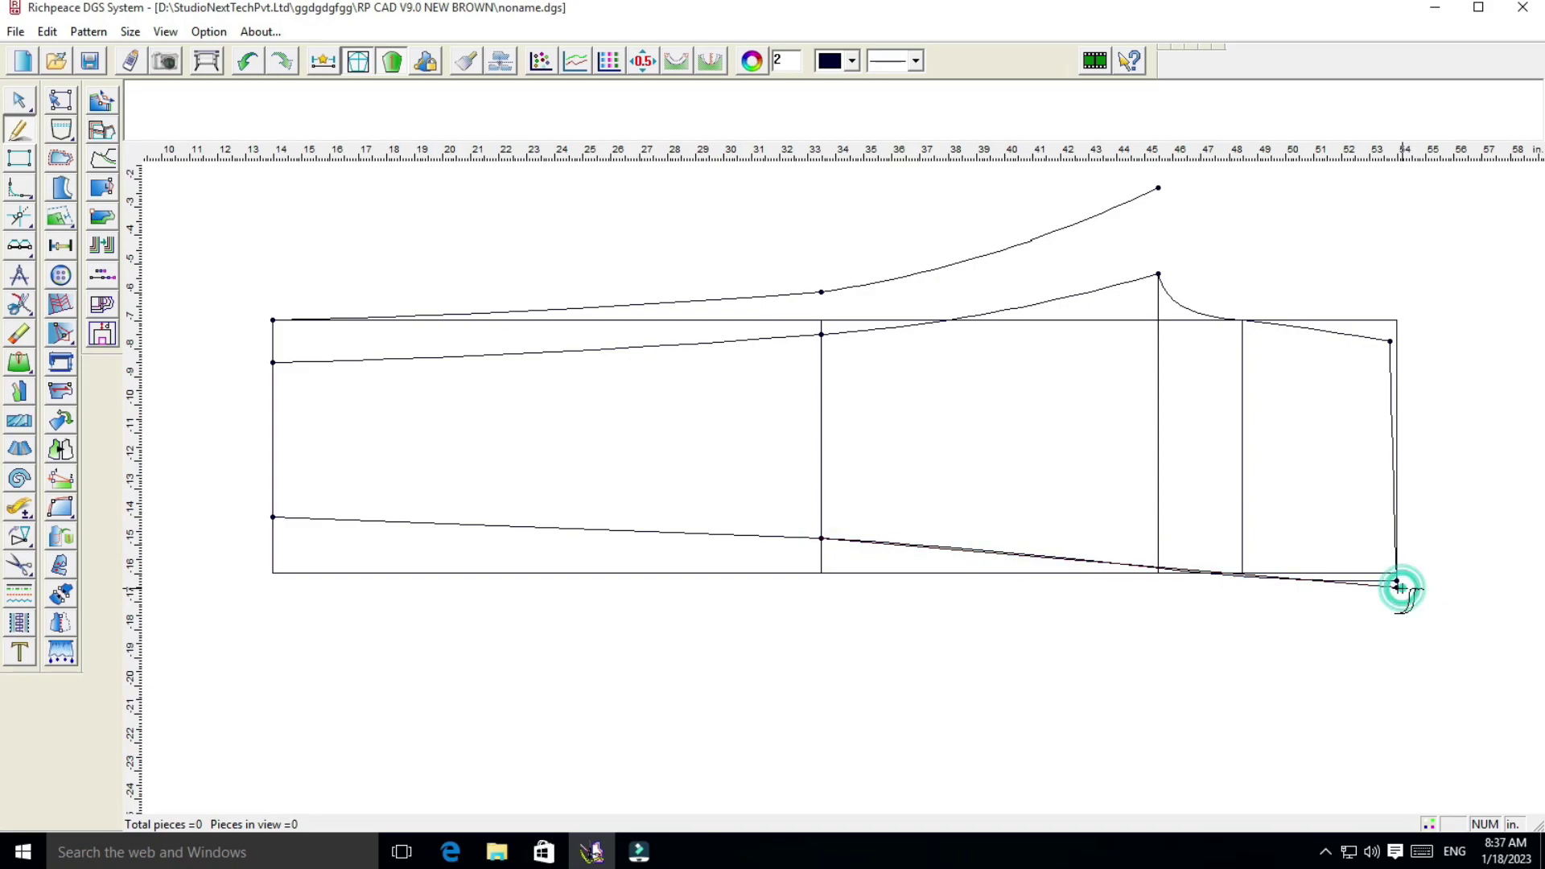
right_click(1261, 508)
click(1269, 512)
click(1360, 588)
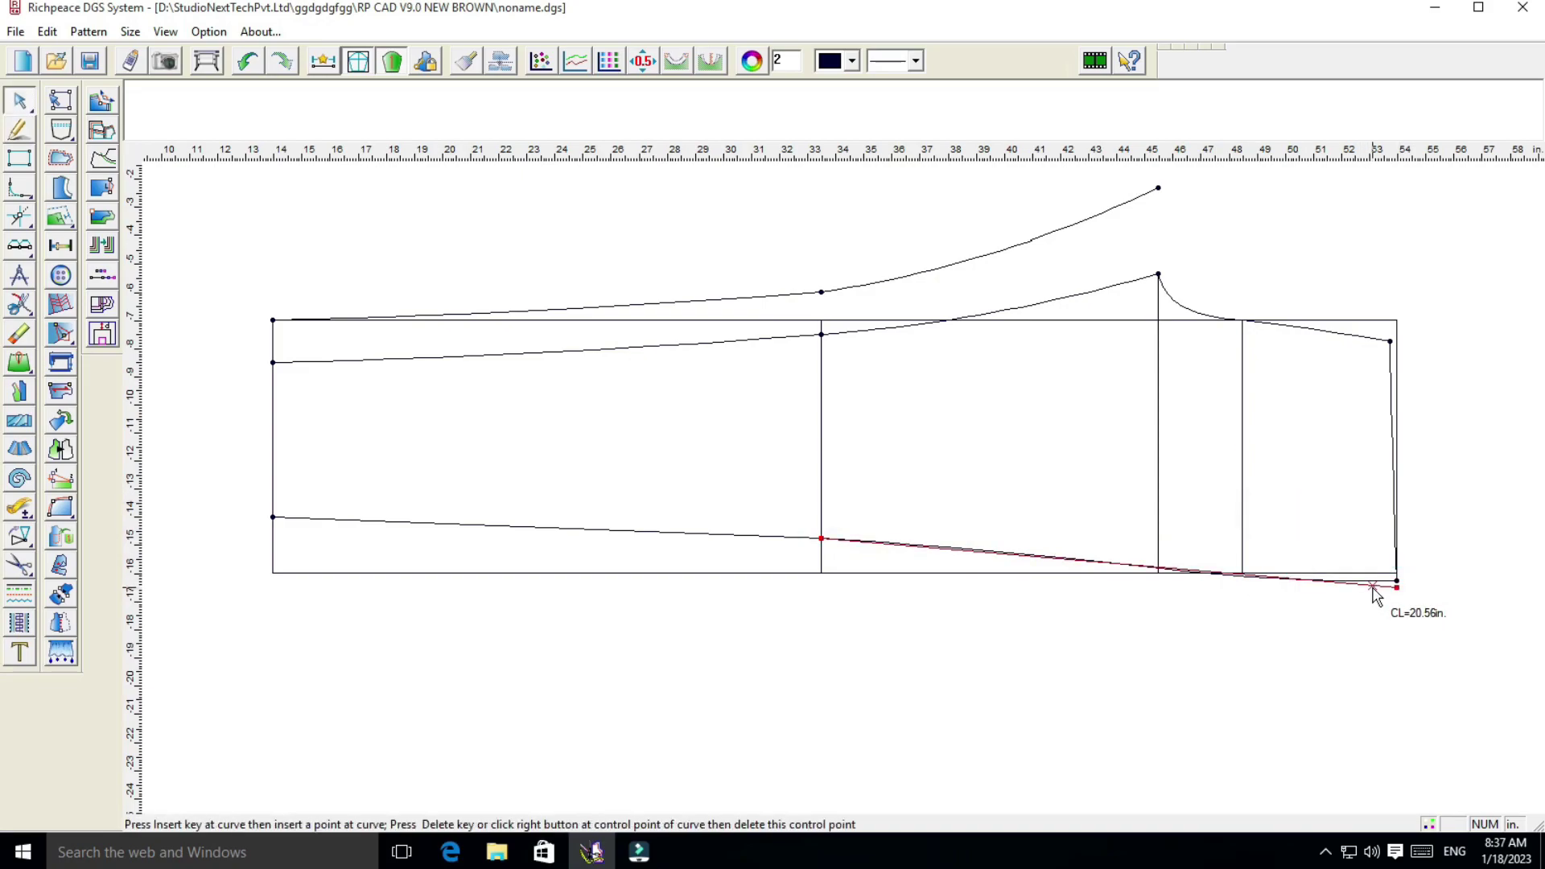
right_click(1319, 597)
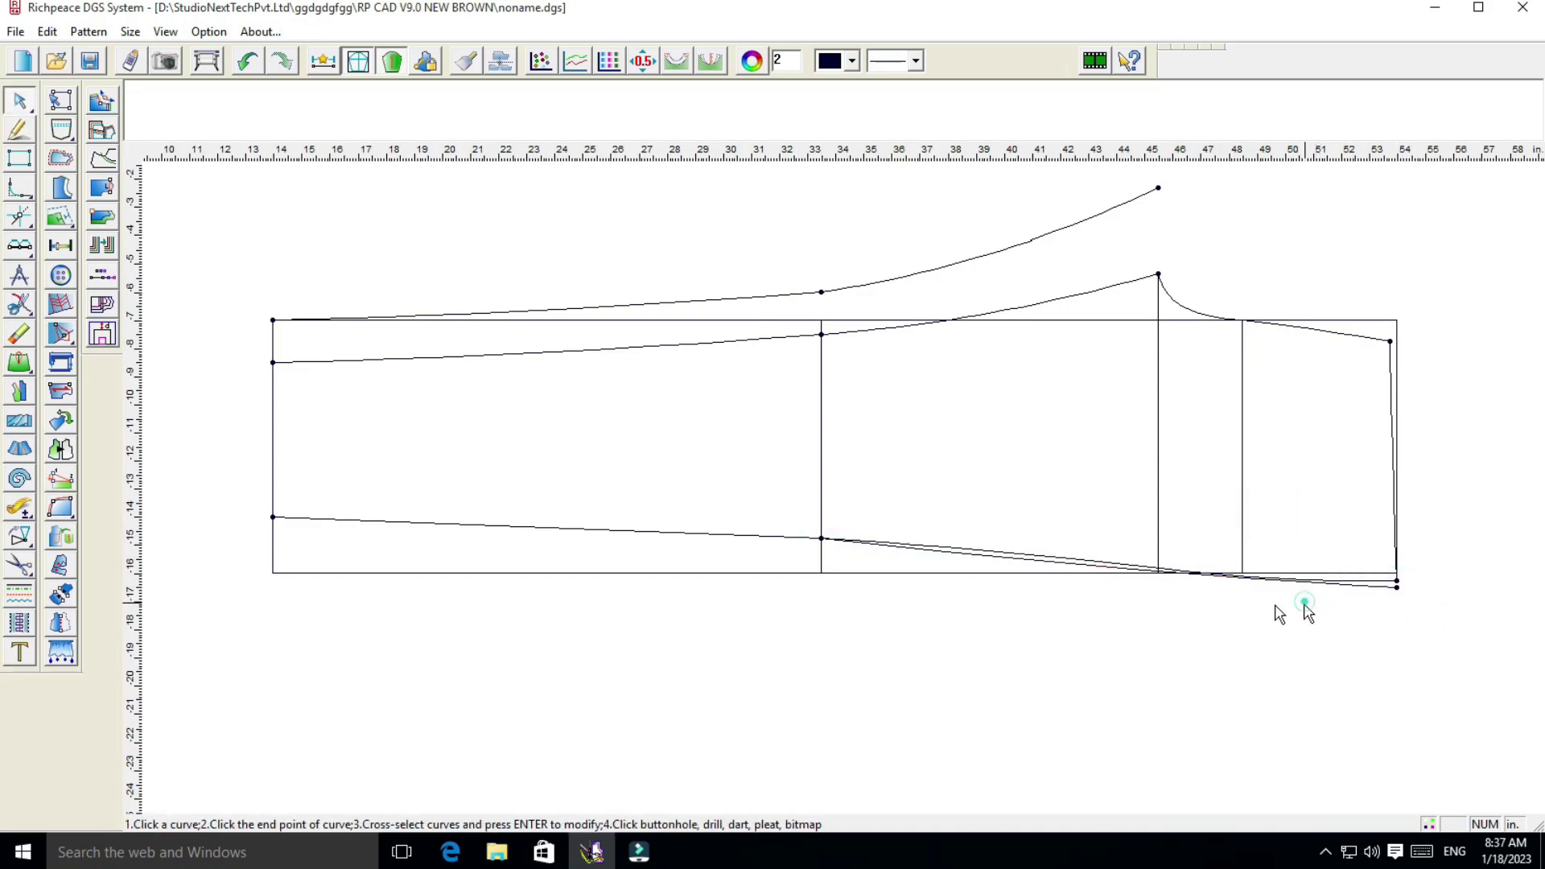
click(1084, 563)
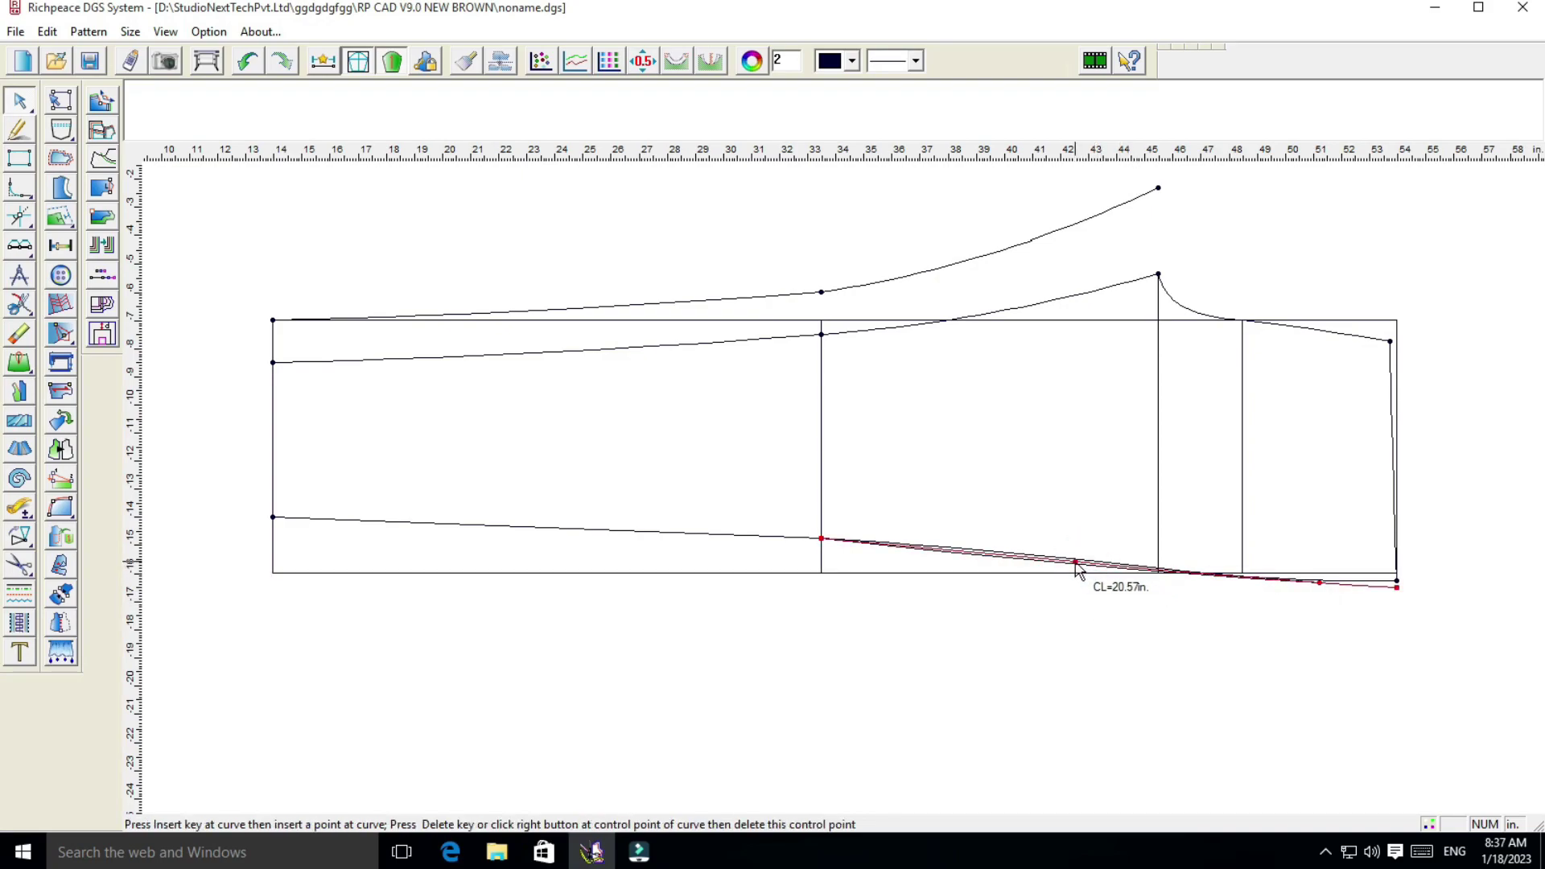
right_click(1077, 537)
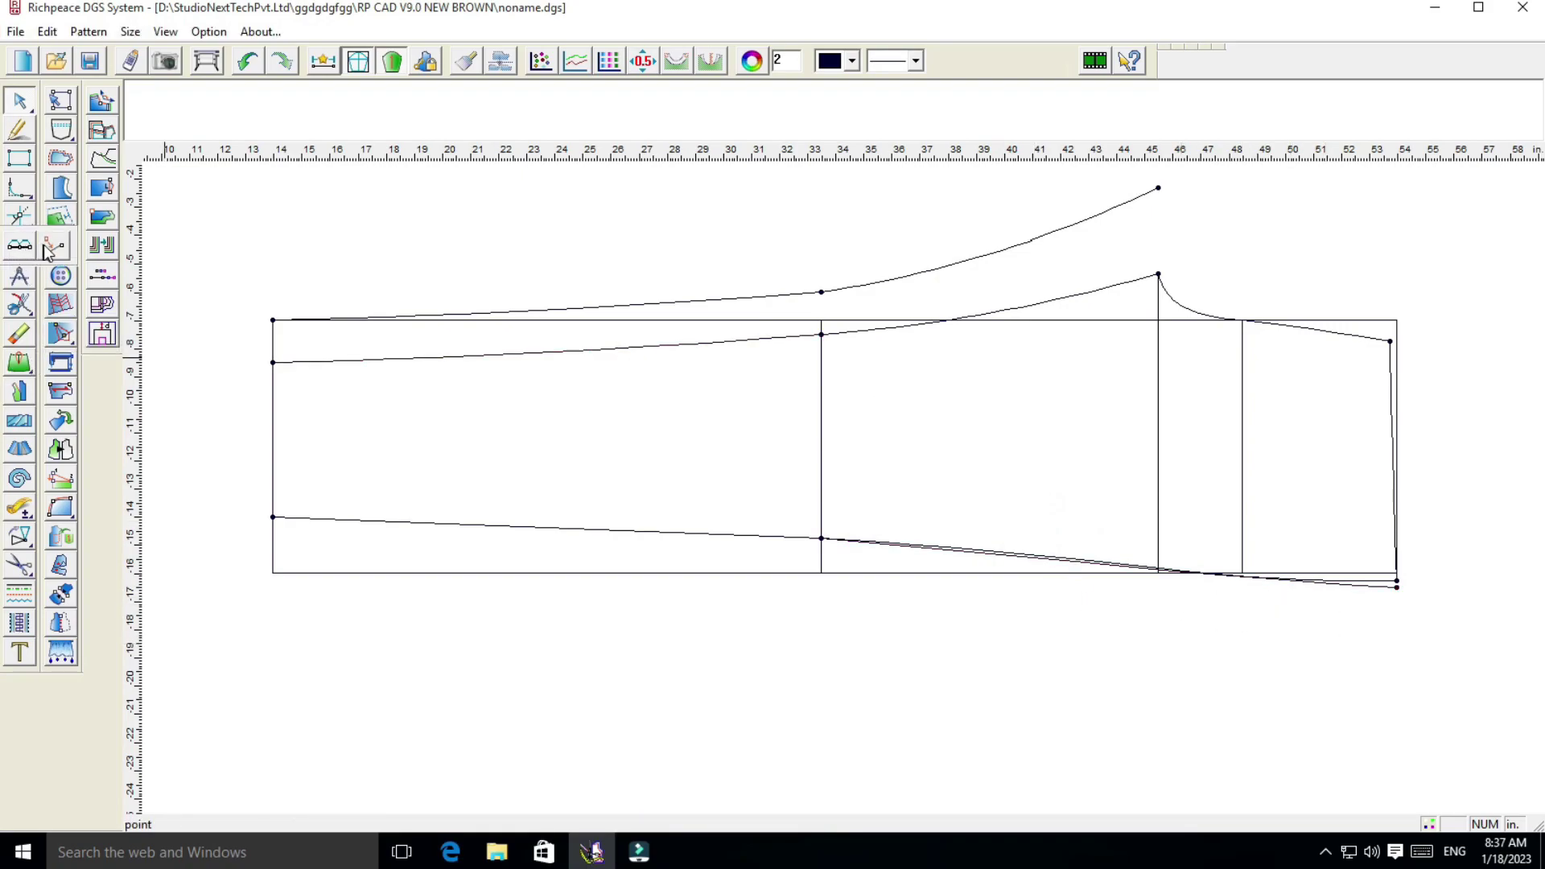
Place the back waist point 9 in above the lowered corner using offset values
click(46, 246)
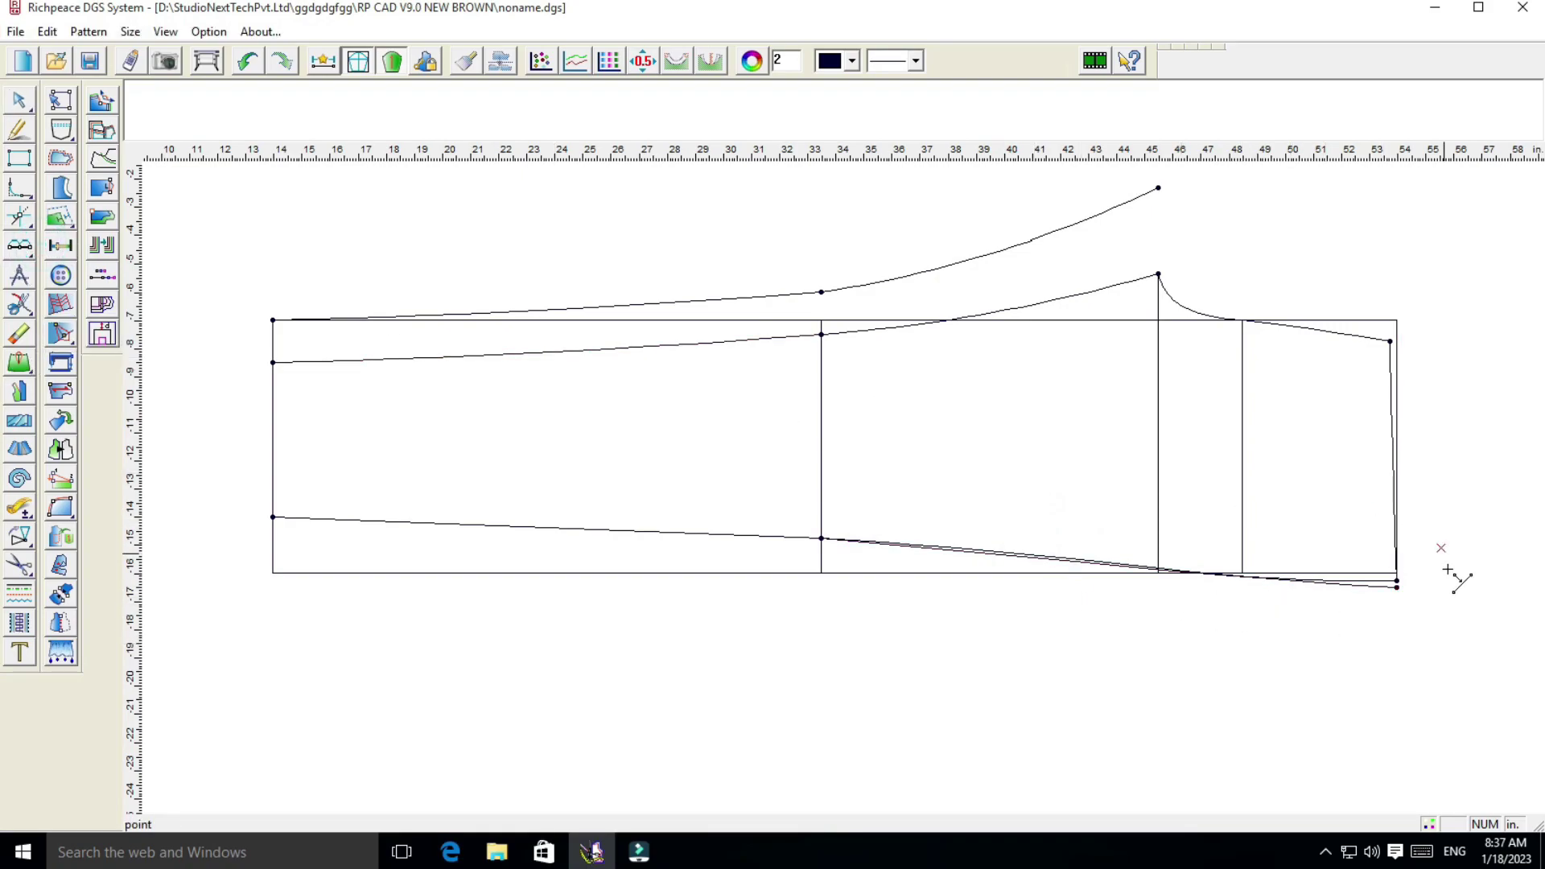
click(1397, 588)
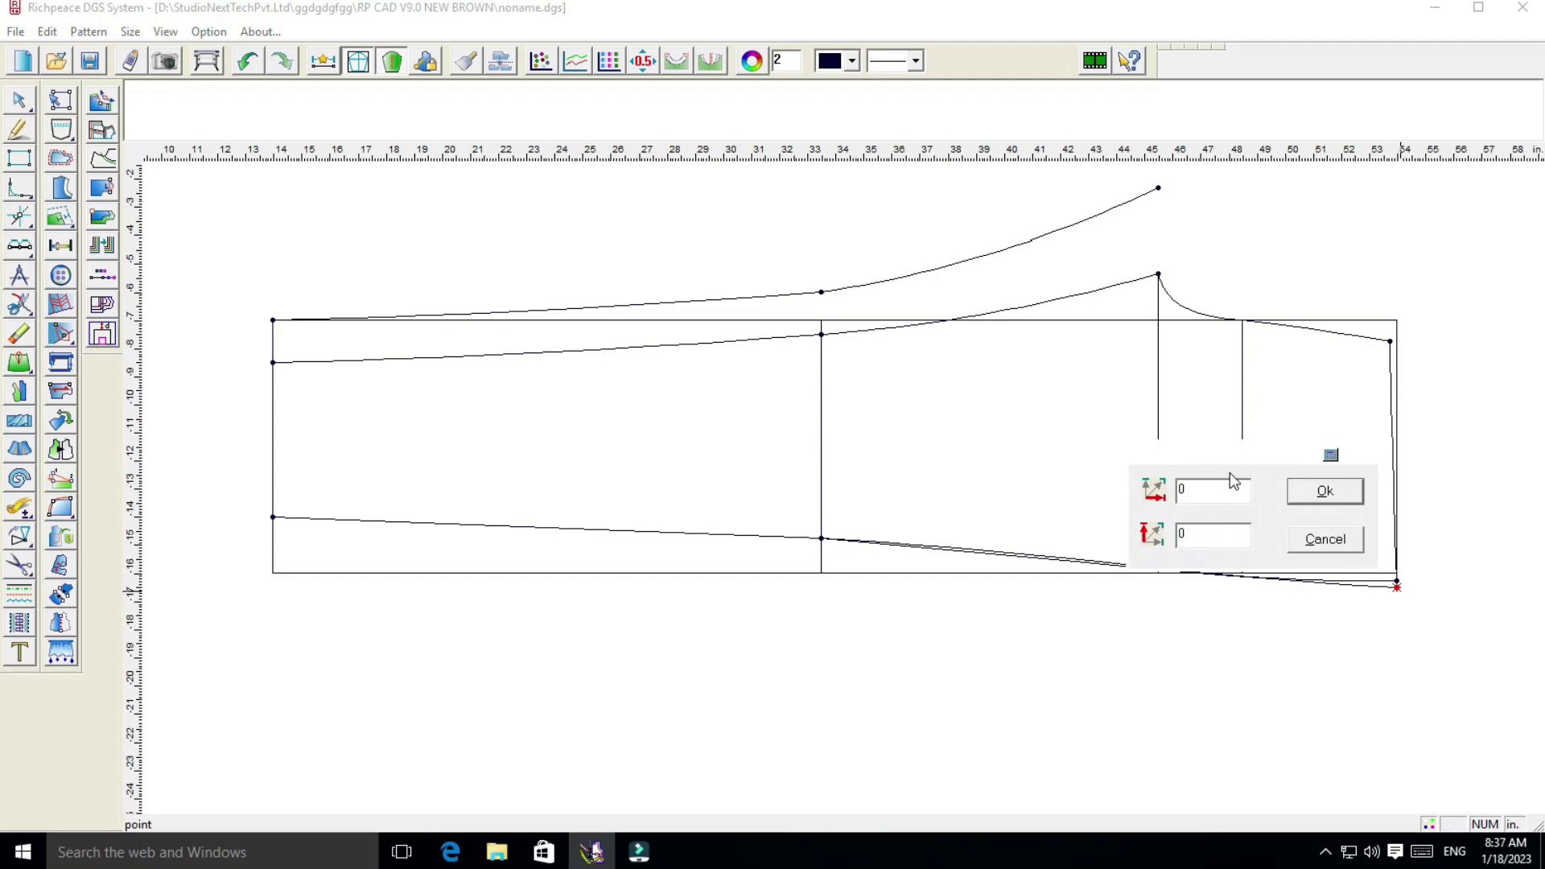
click(1205, 538)
key(BackSpace)
click(1205, 493)
key(BackSpace)
text(5)
click(1313, 491)
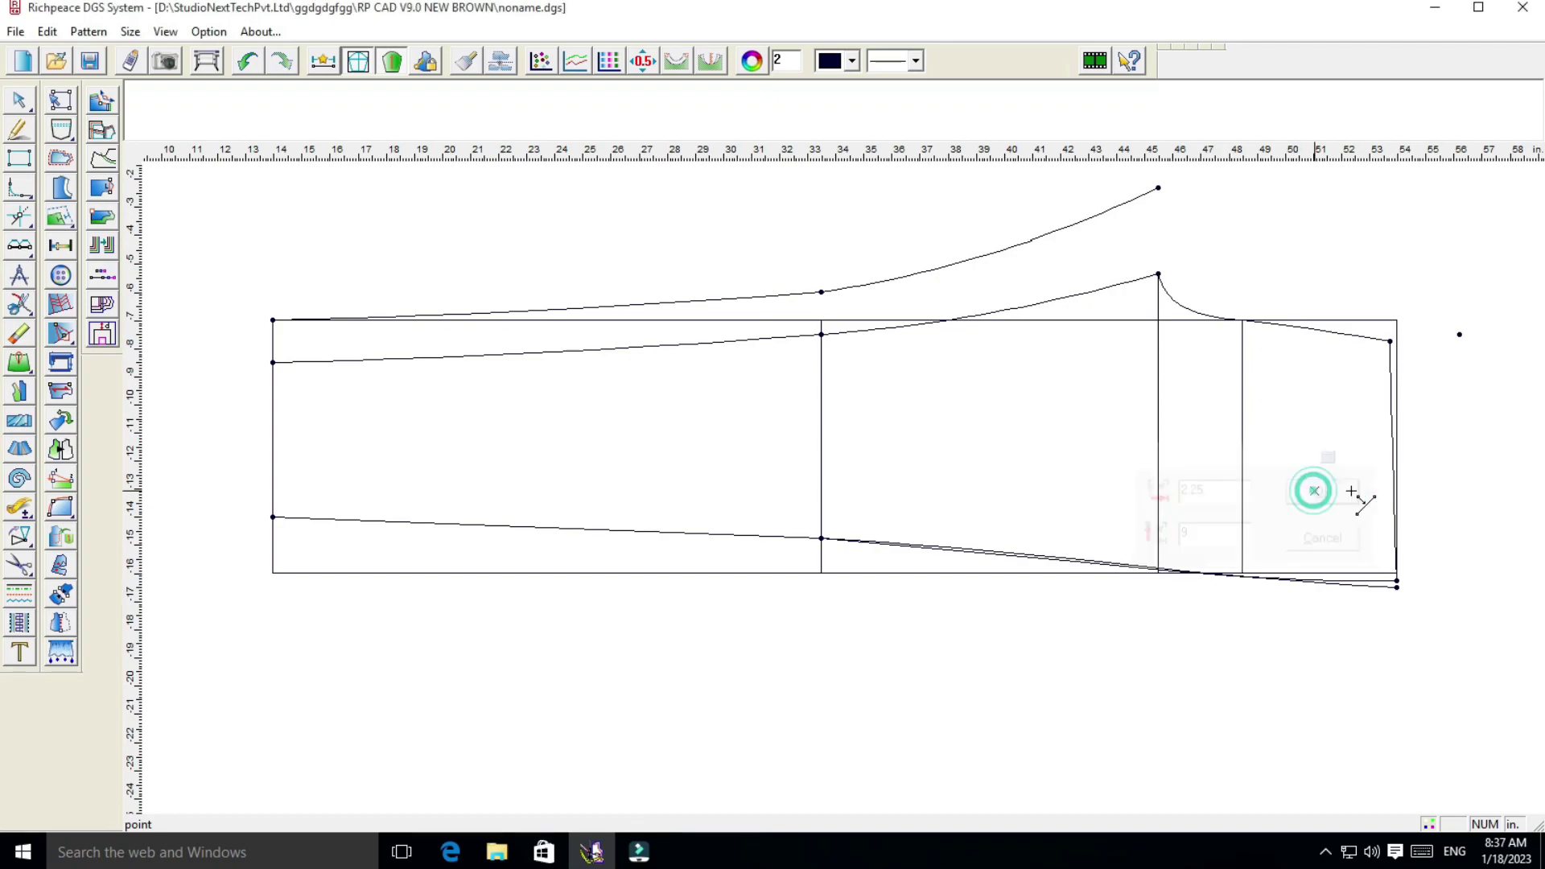
Draw the straight back waist line from the lowered corner to the new waist point
right_click(1442, 436)
click(1376, 441)
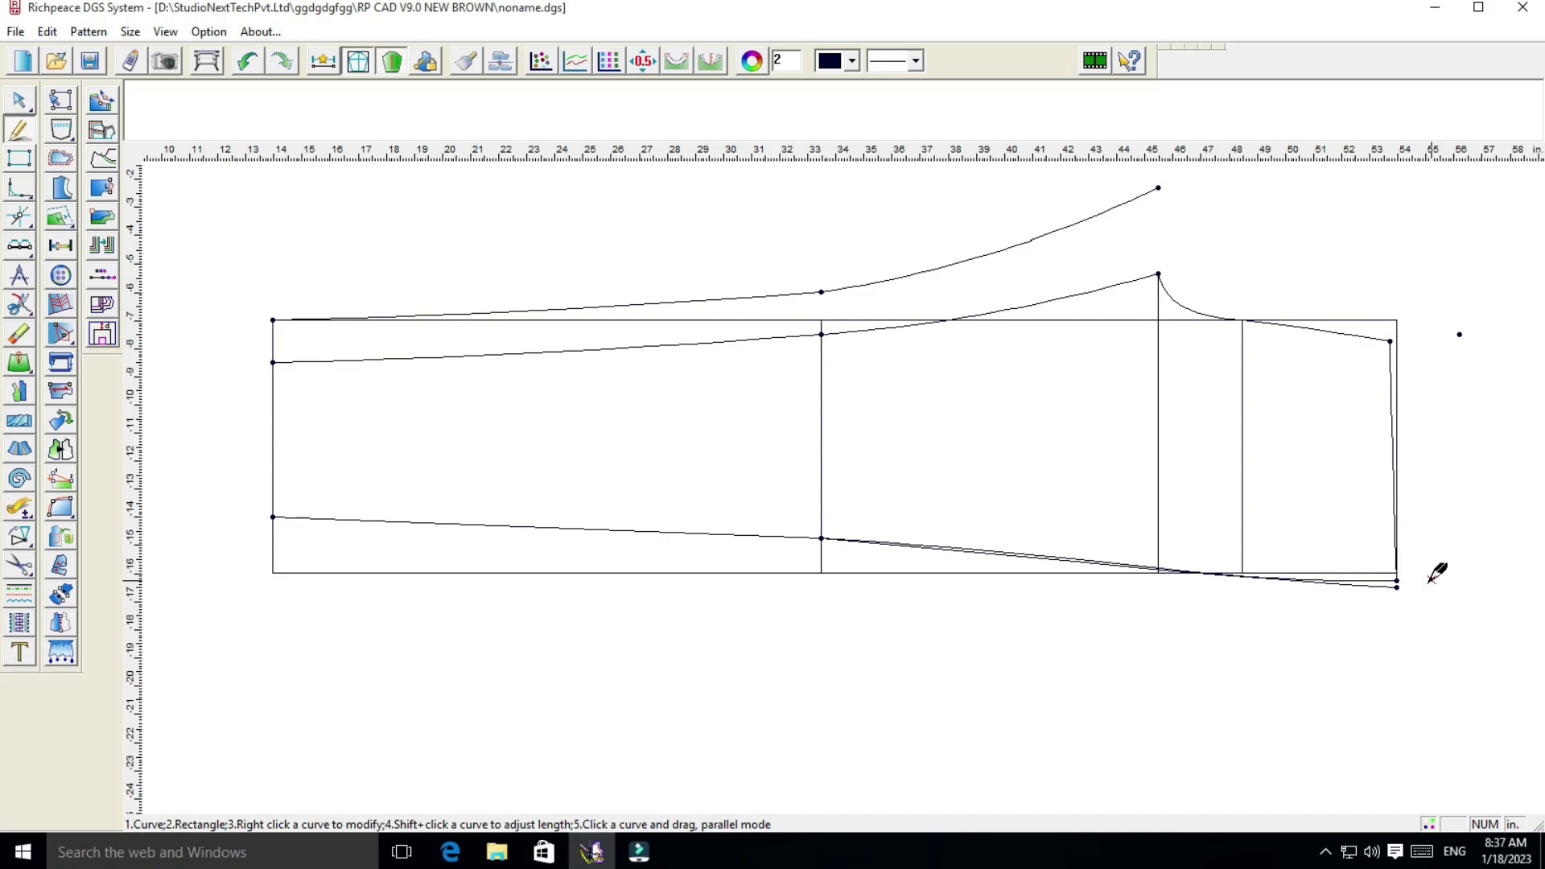
click(1397, 587)
click(1459, 334)
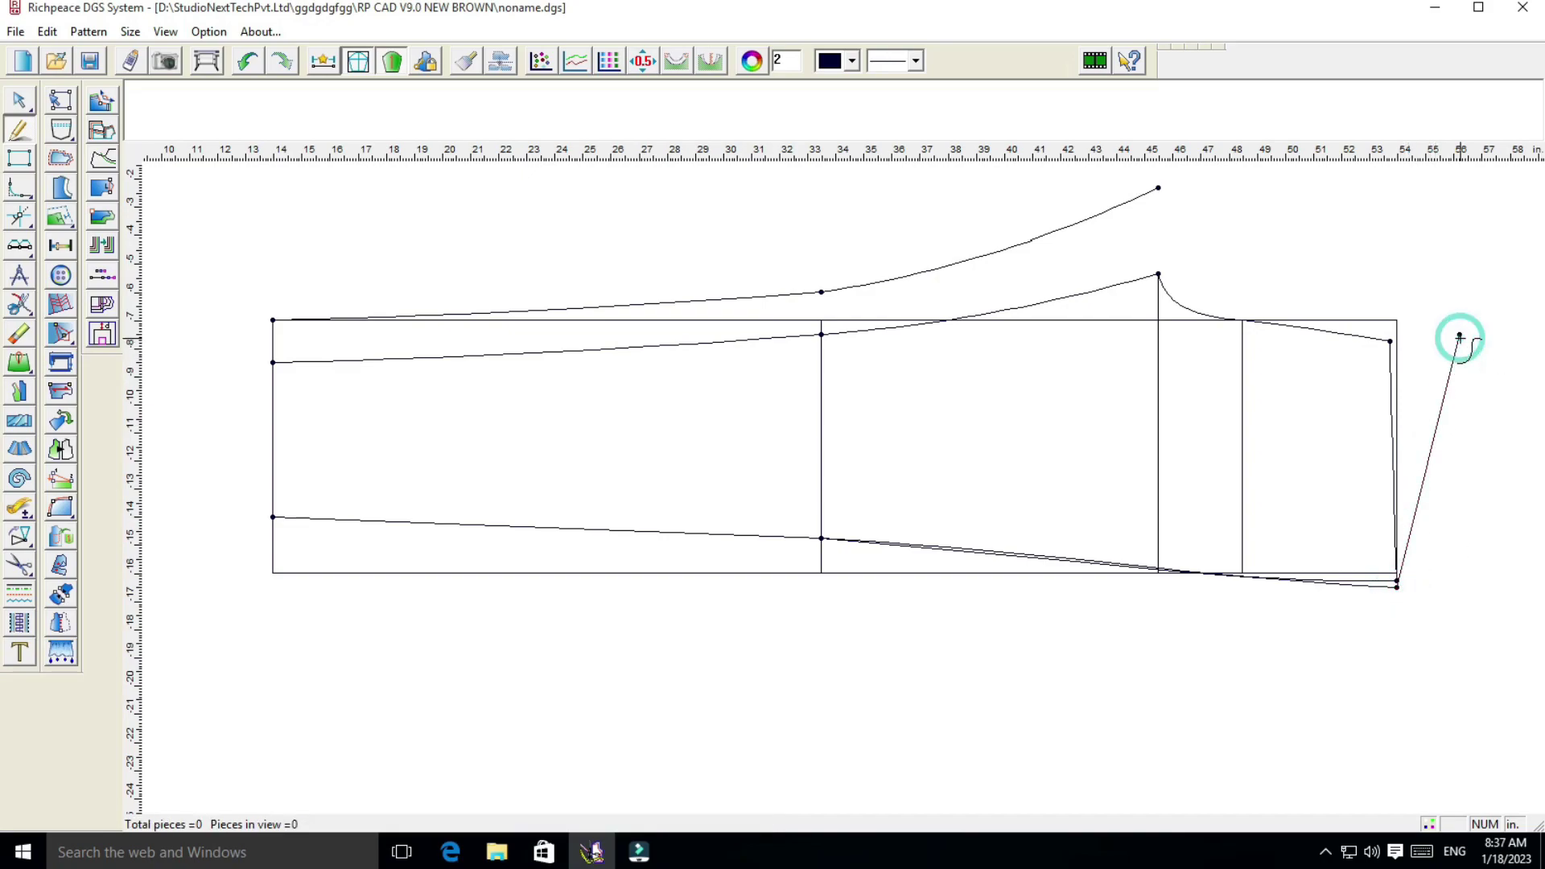
right_click(1459, 333)
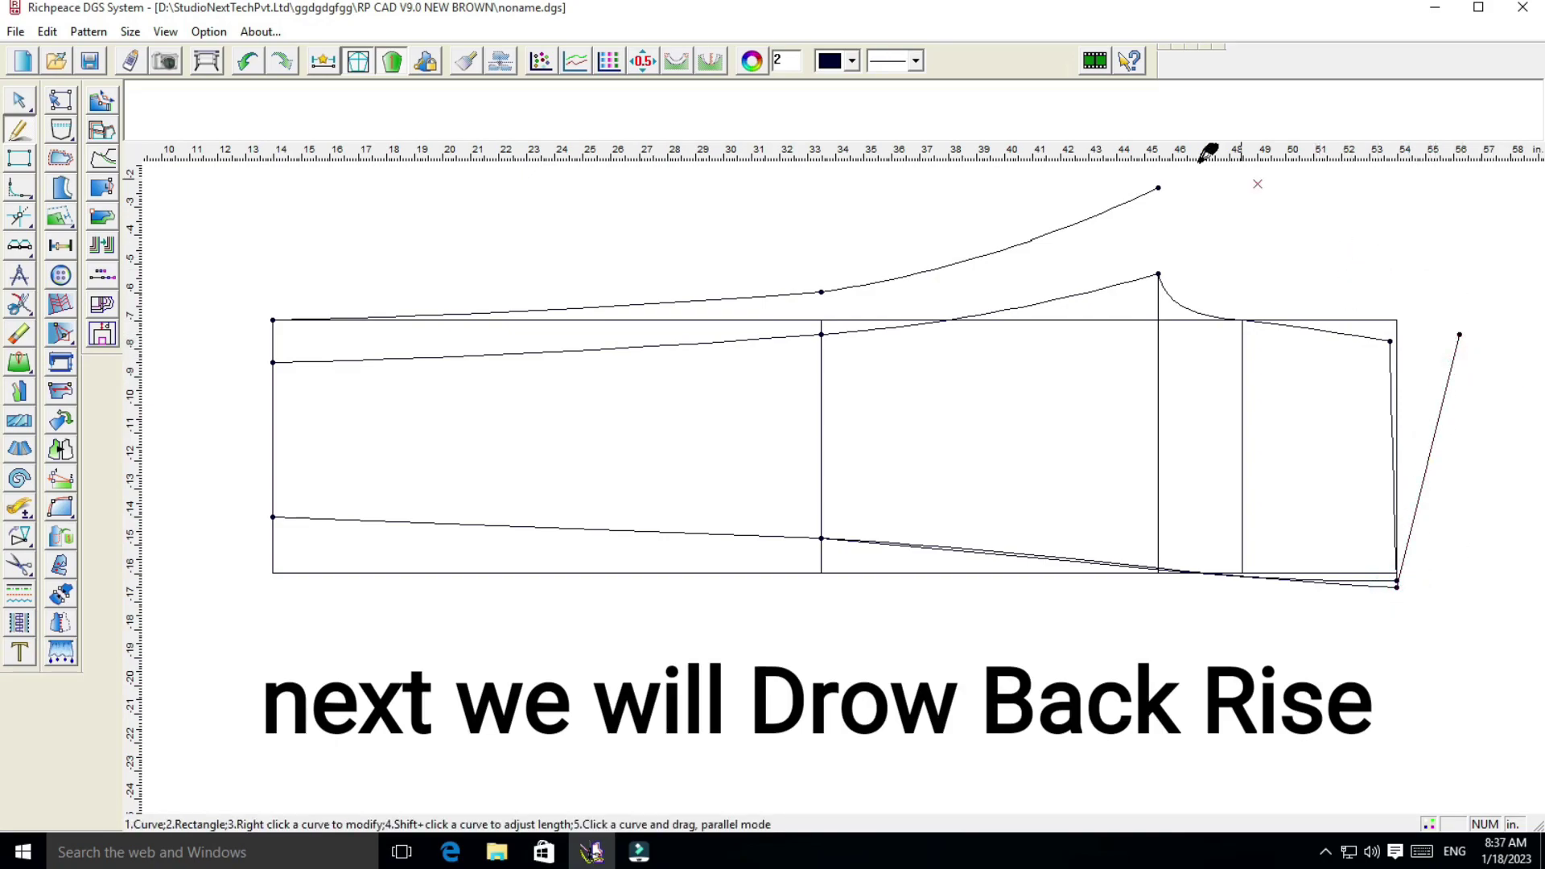
Draw the back rise from the crotch point to the back waist point and bend it
click(1158, 188)
click(1459, 334)
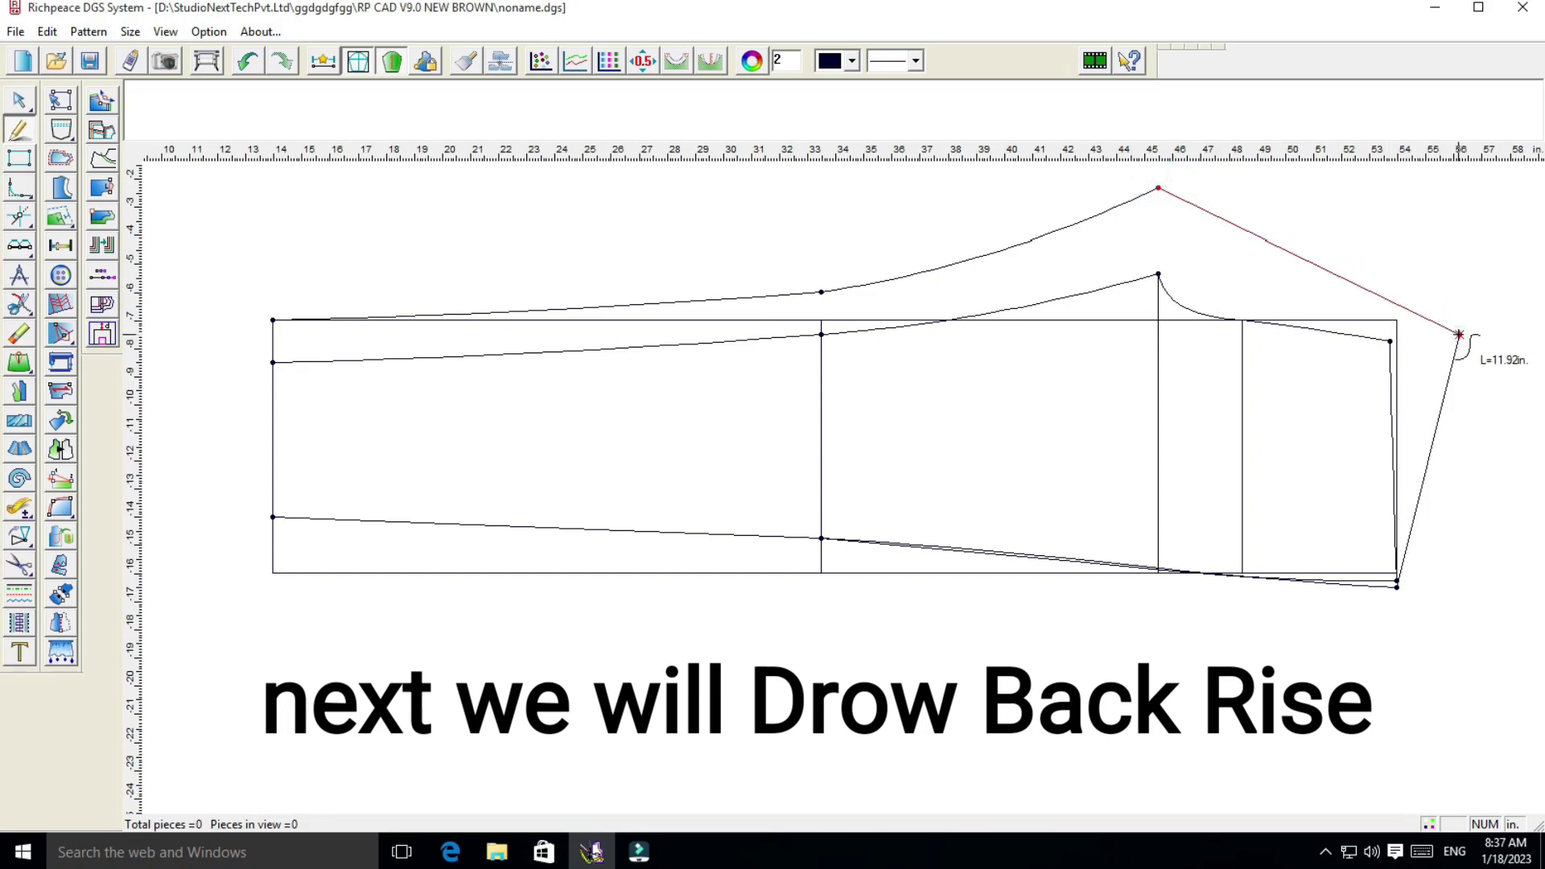
right_click(1459, 334)
right_click(1374, 236)
click(1389, 248)
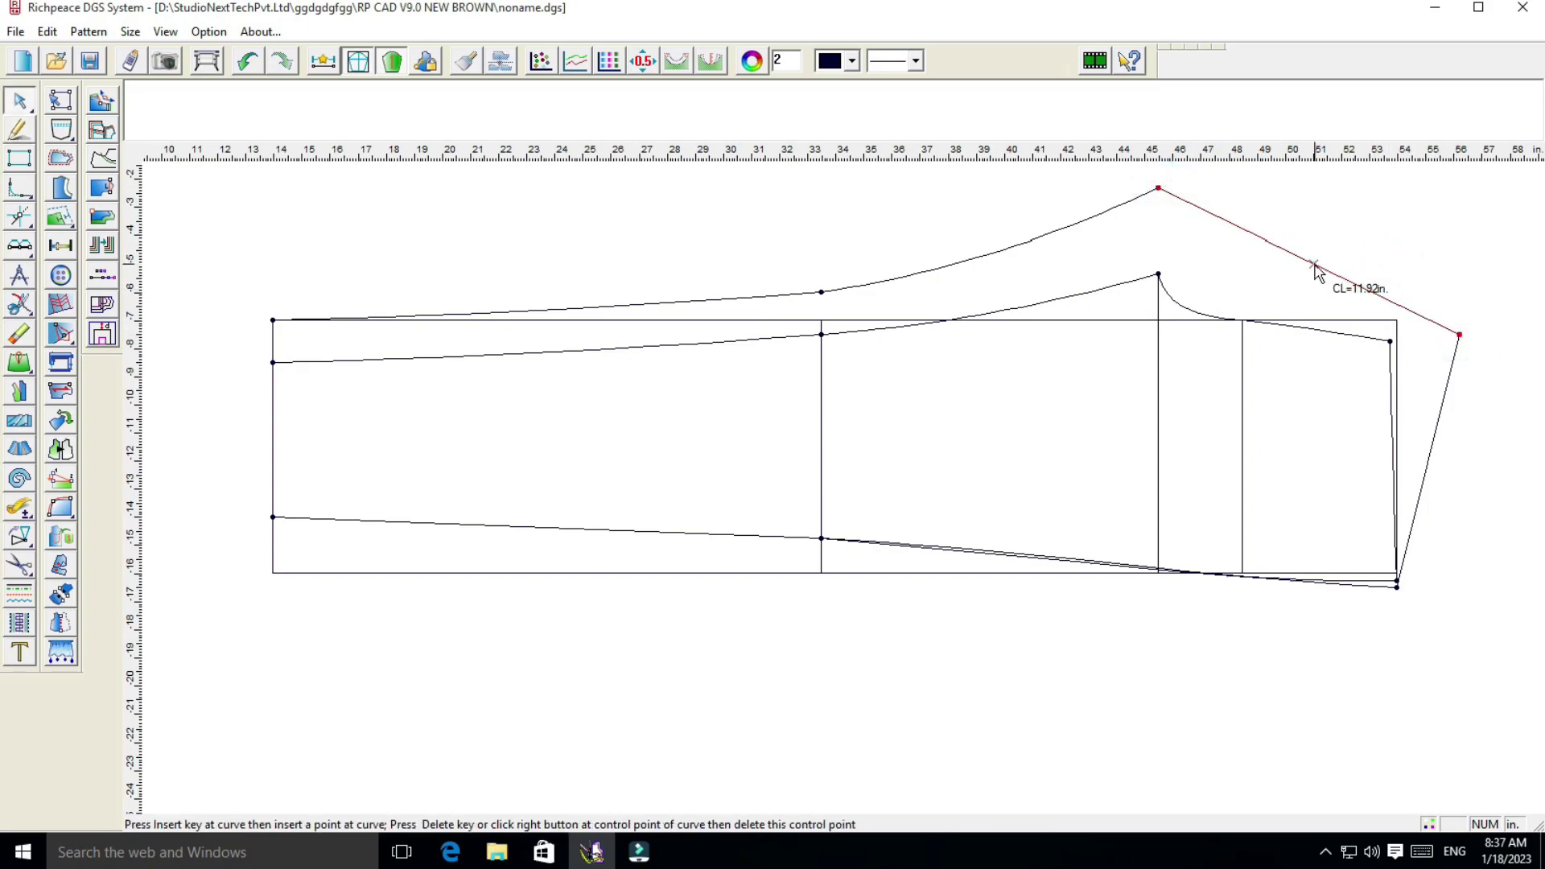
click(1315, 264)
click(1311, 268)
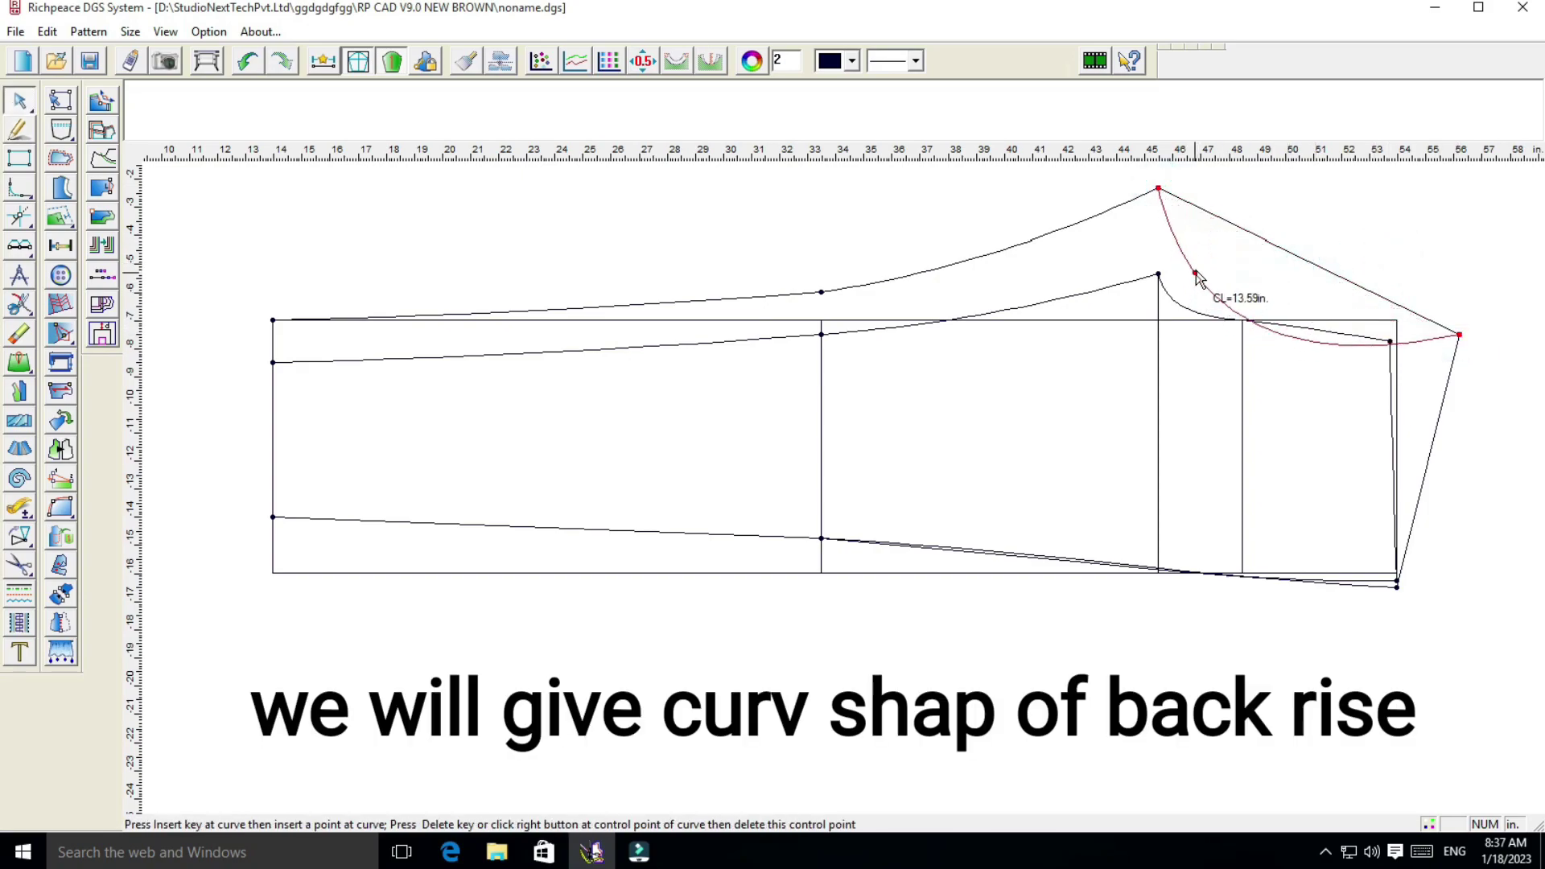
click(1196, 268)
click(1320, 336)
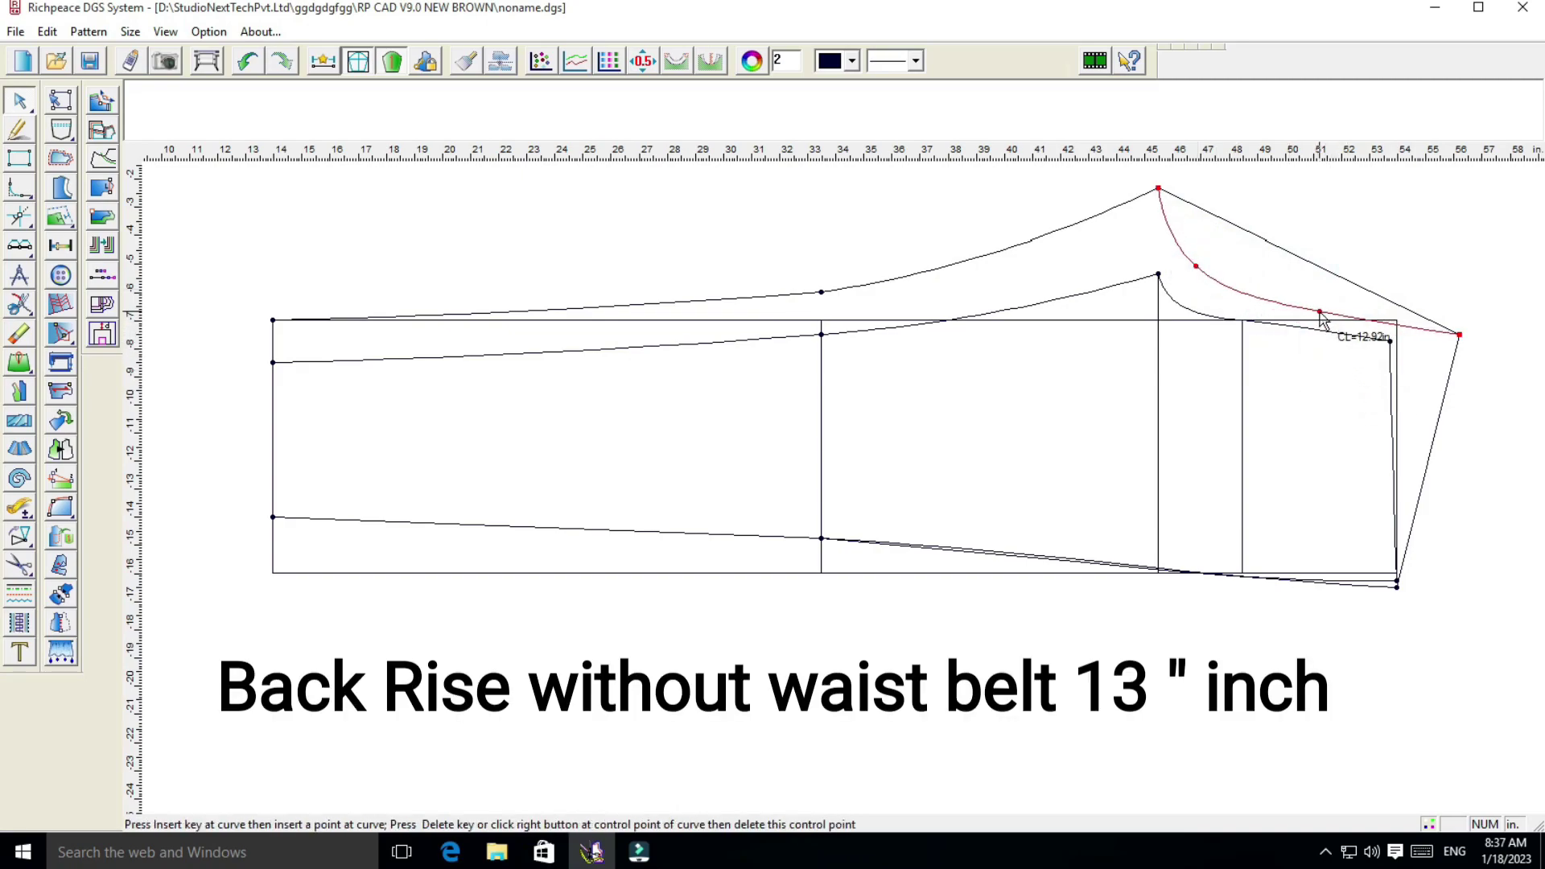
click(1316, 312)
Refine and commit the back rise curve at about 12.7 in long
right_click(1282, 252)
click(1193, 269)
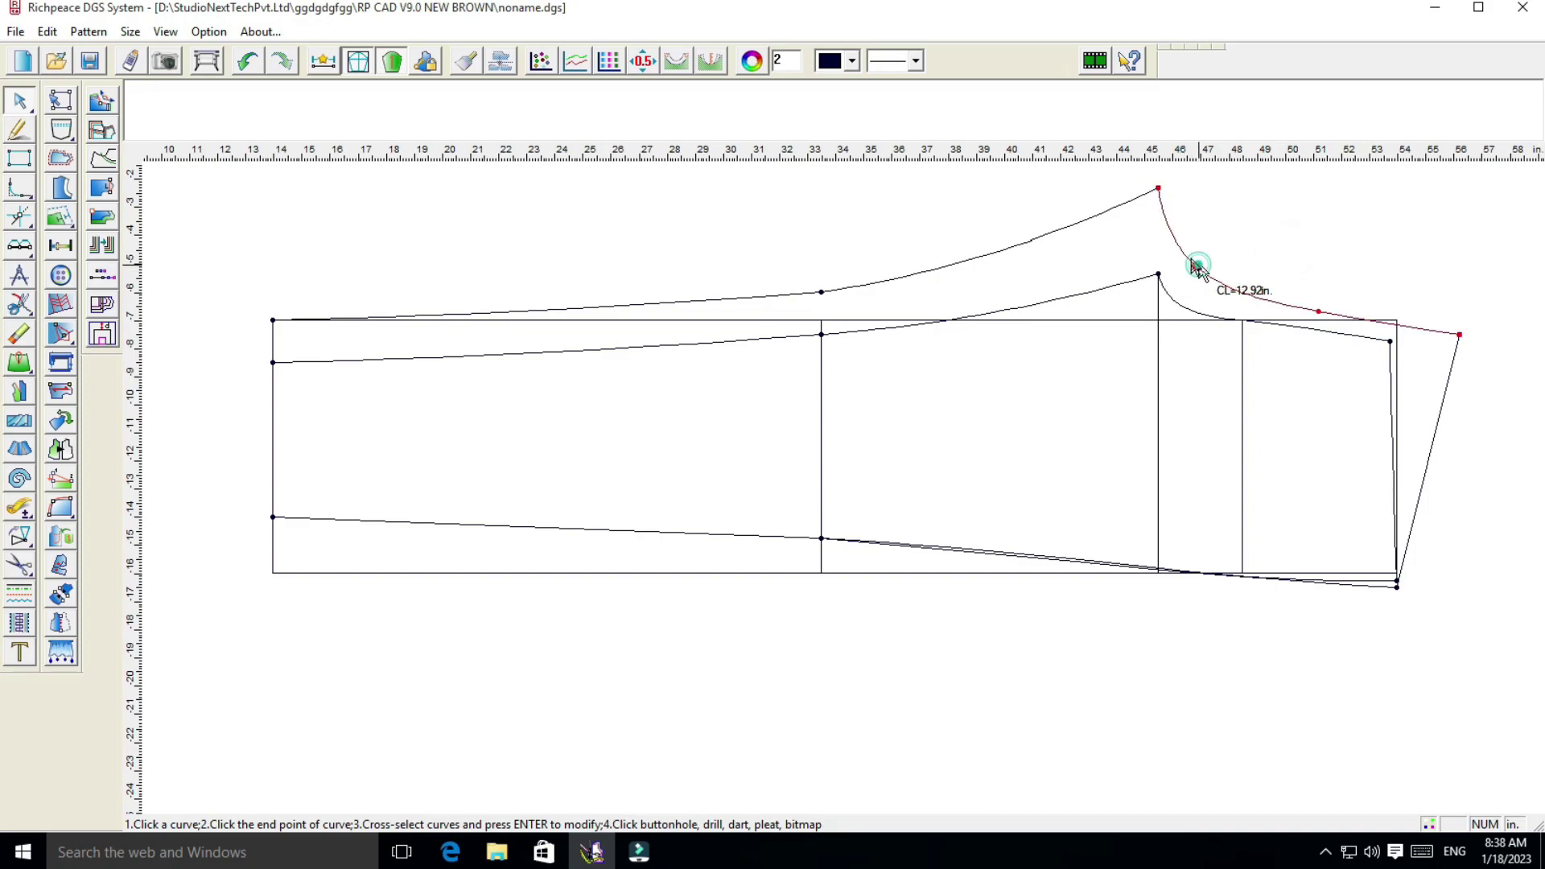
right_click(1238, 218)
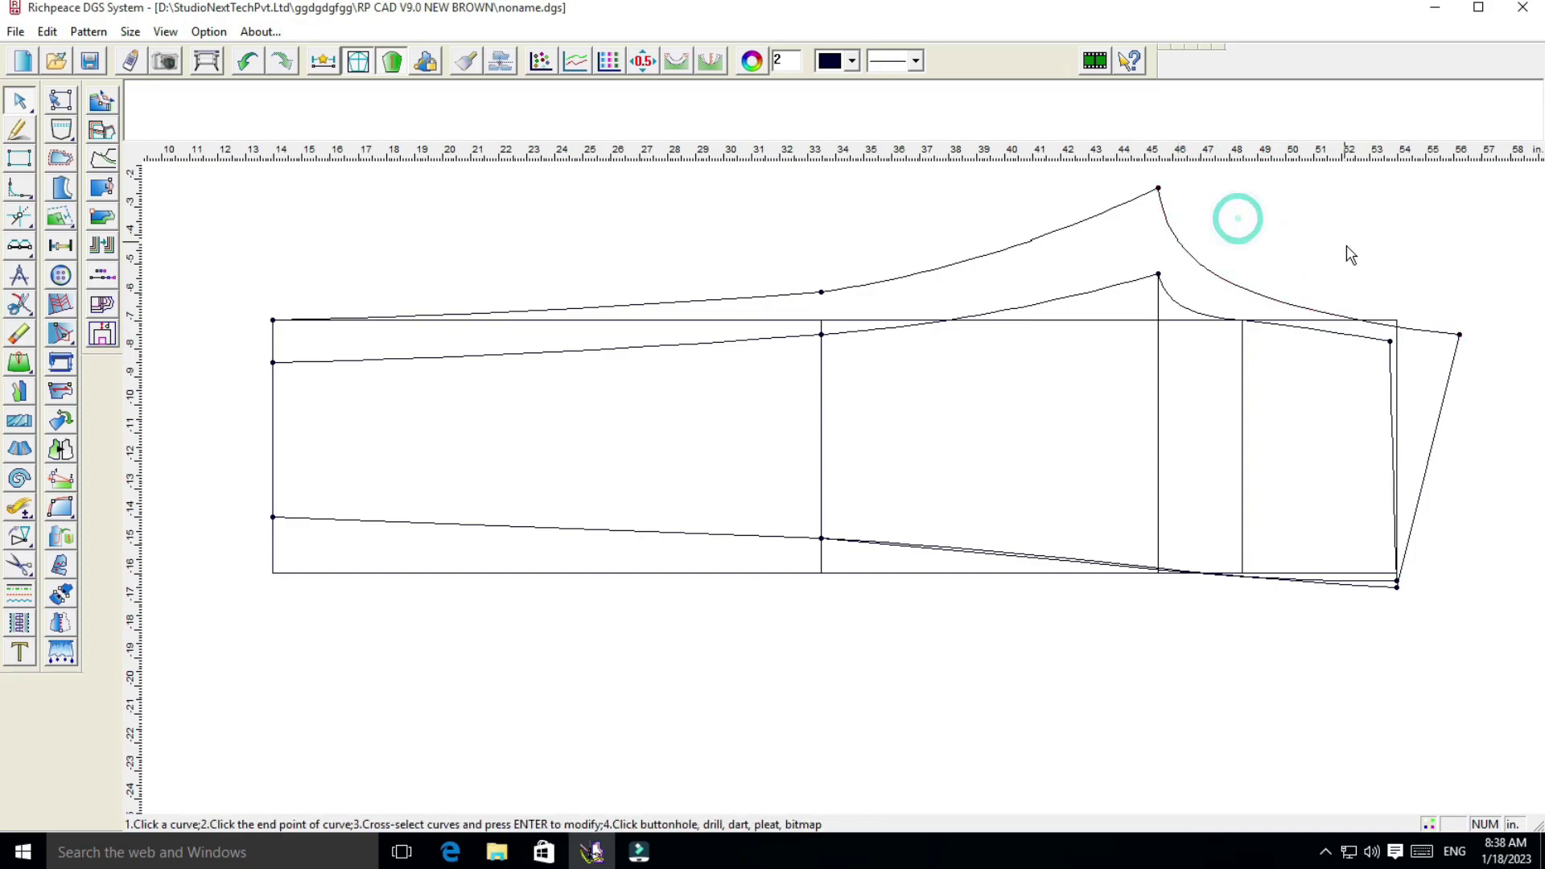
click(1324, 310)
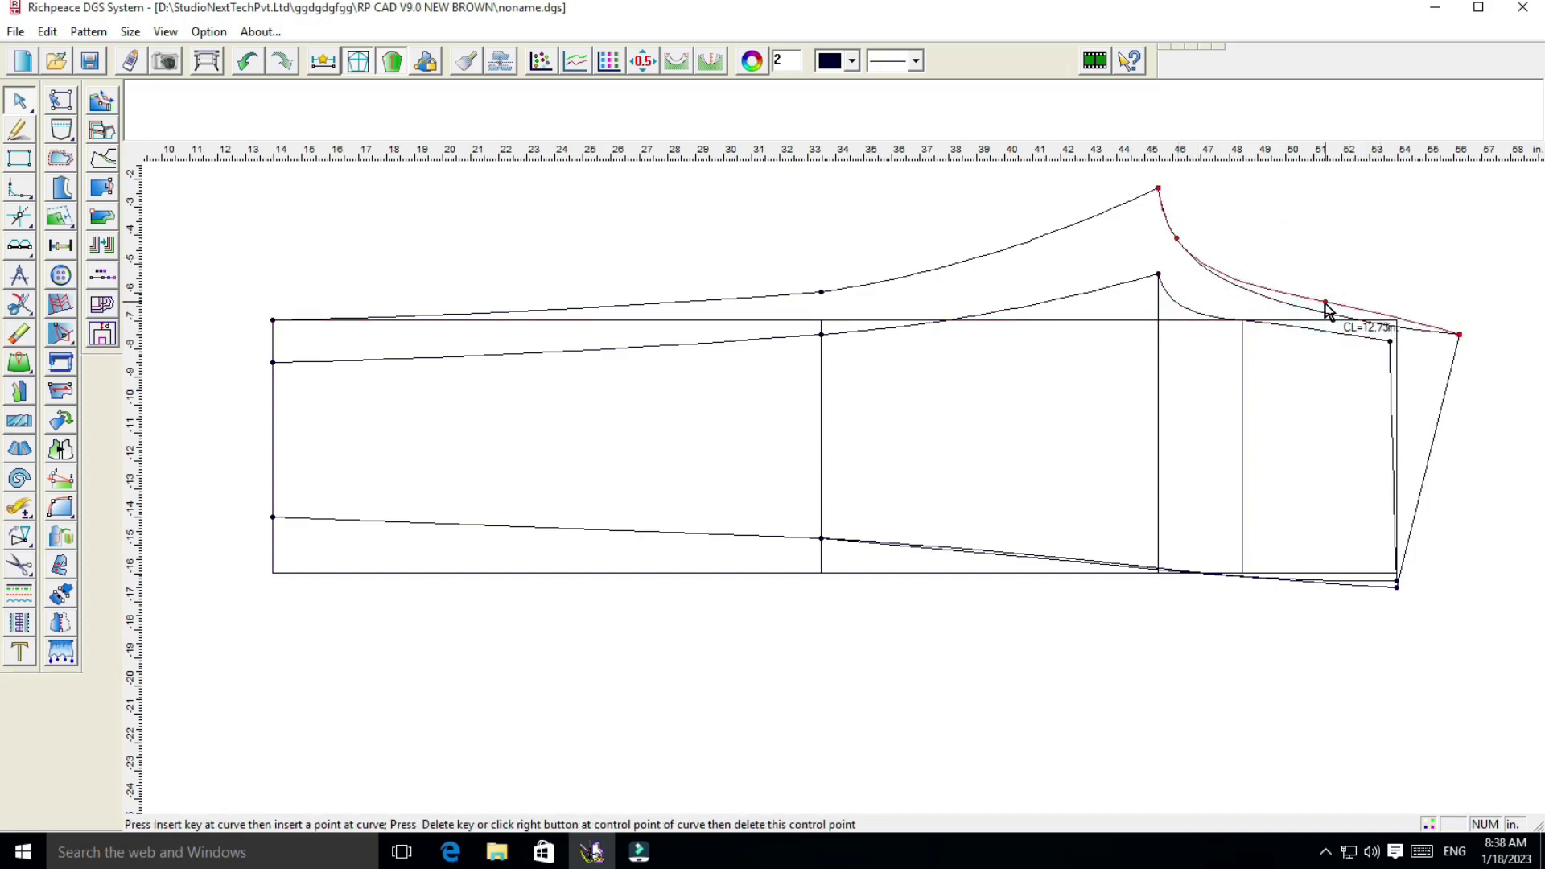
right_click(1403, 271)
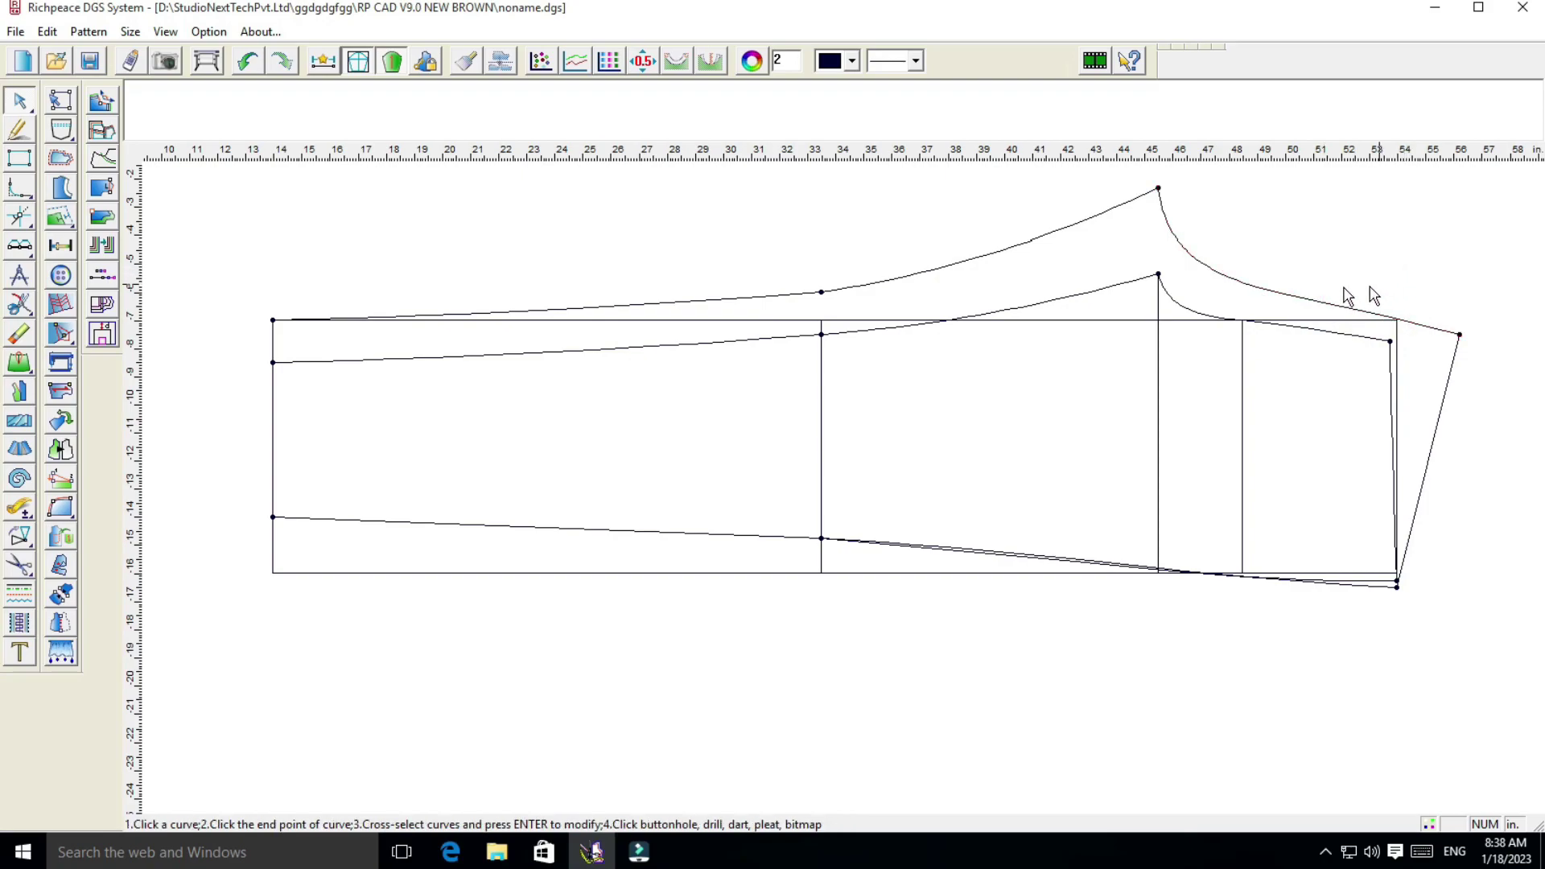
click(1160, 191)
Offset the curve's top end by -0.5 horizontally and add control points to the upper back curve
click(966, 267)
text(-)
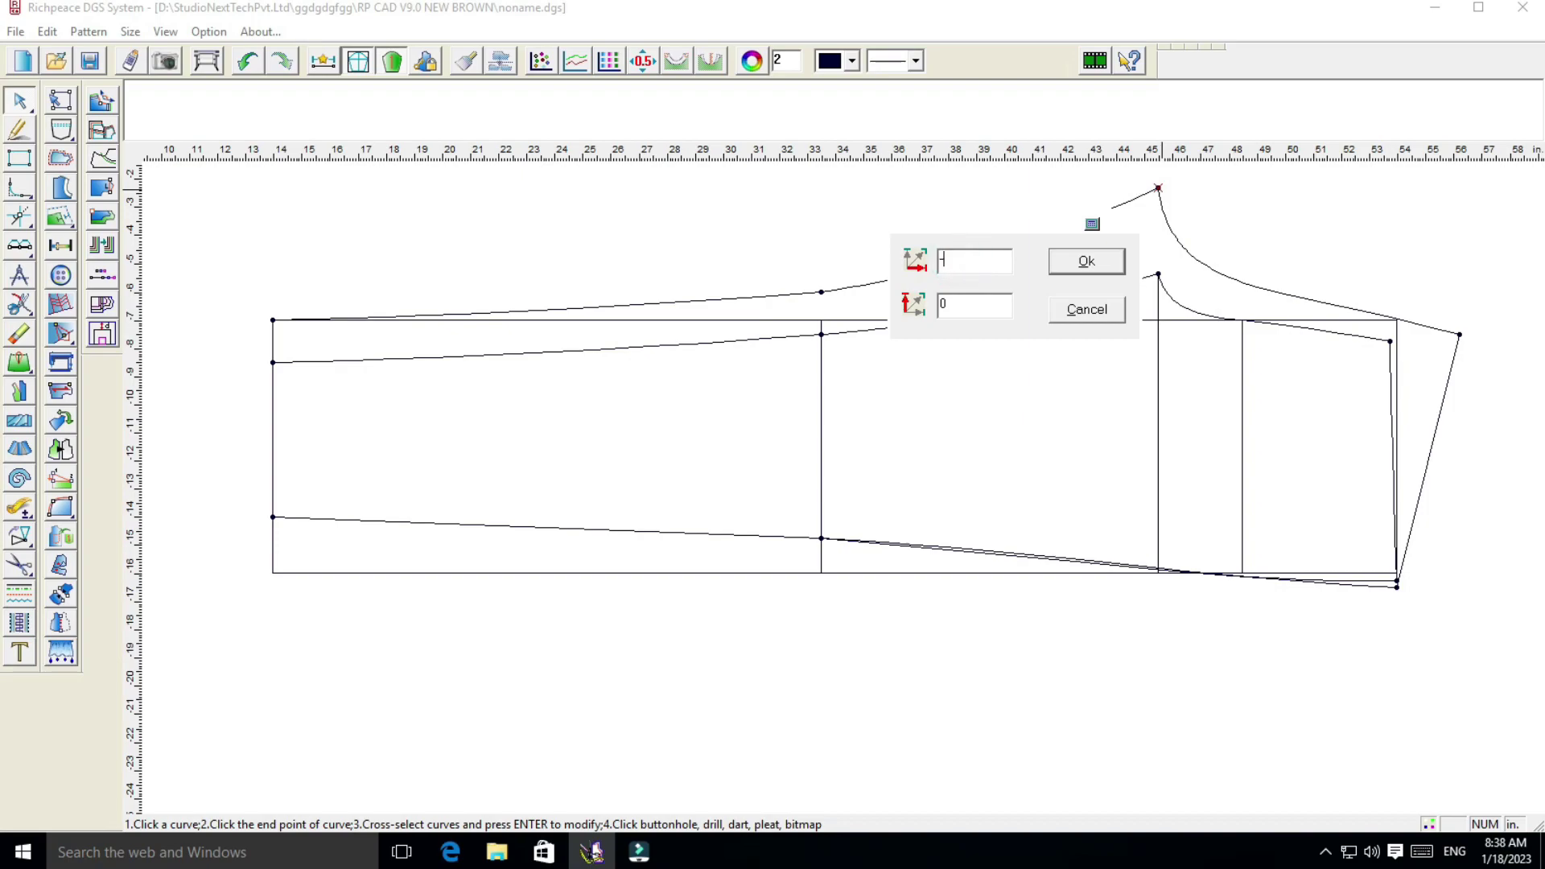
text(.5)
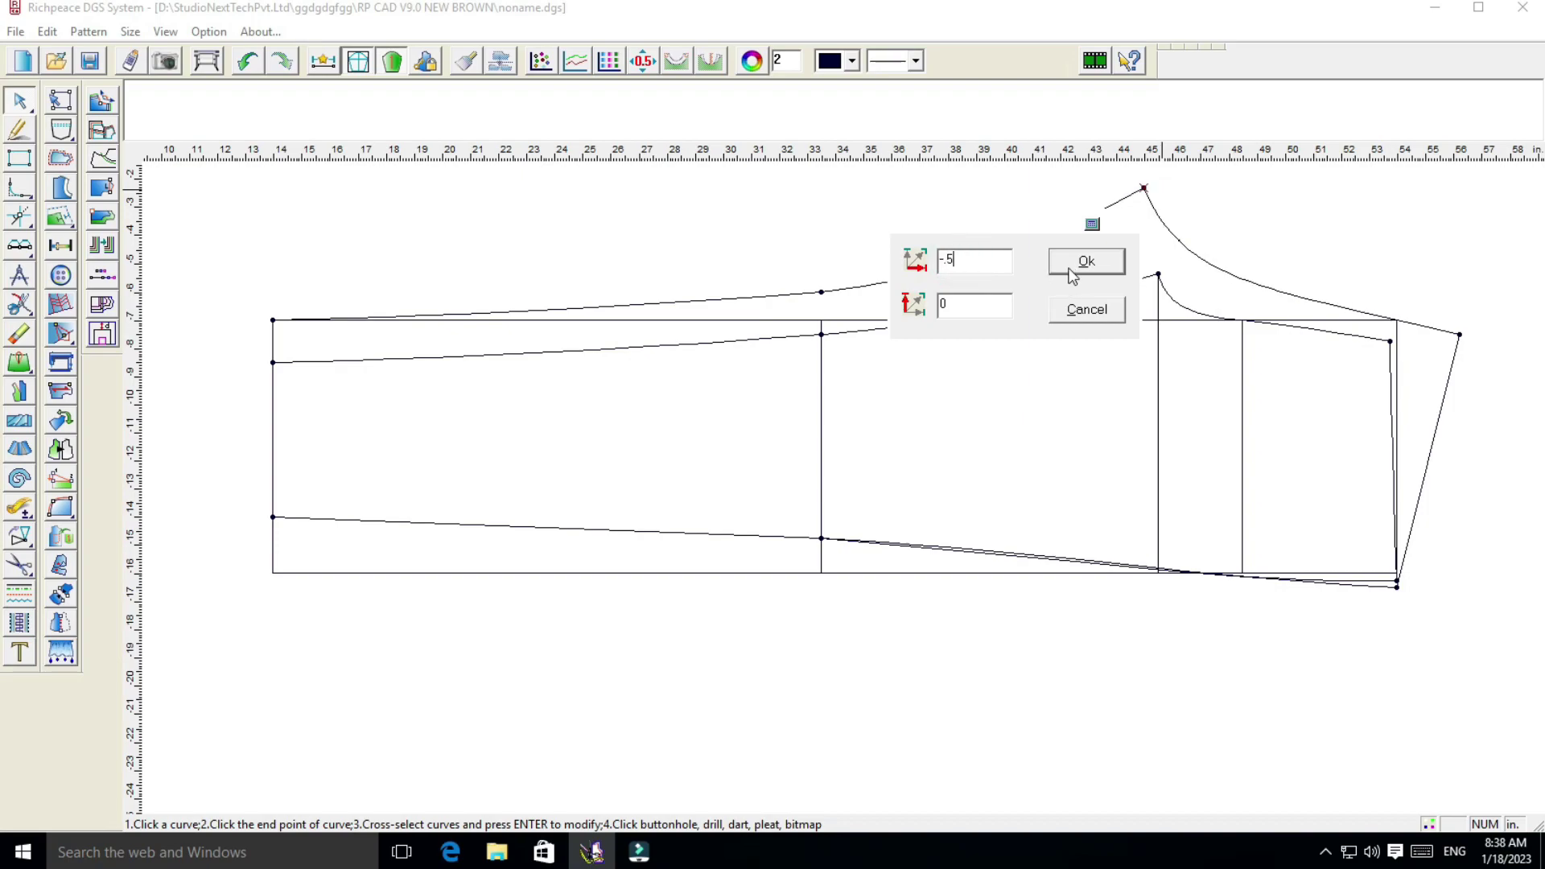
click(1073, 262)
click(1181, 247)
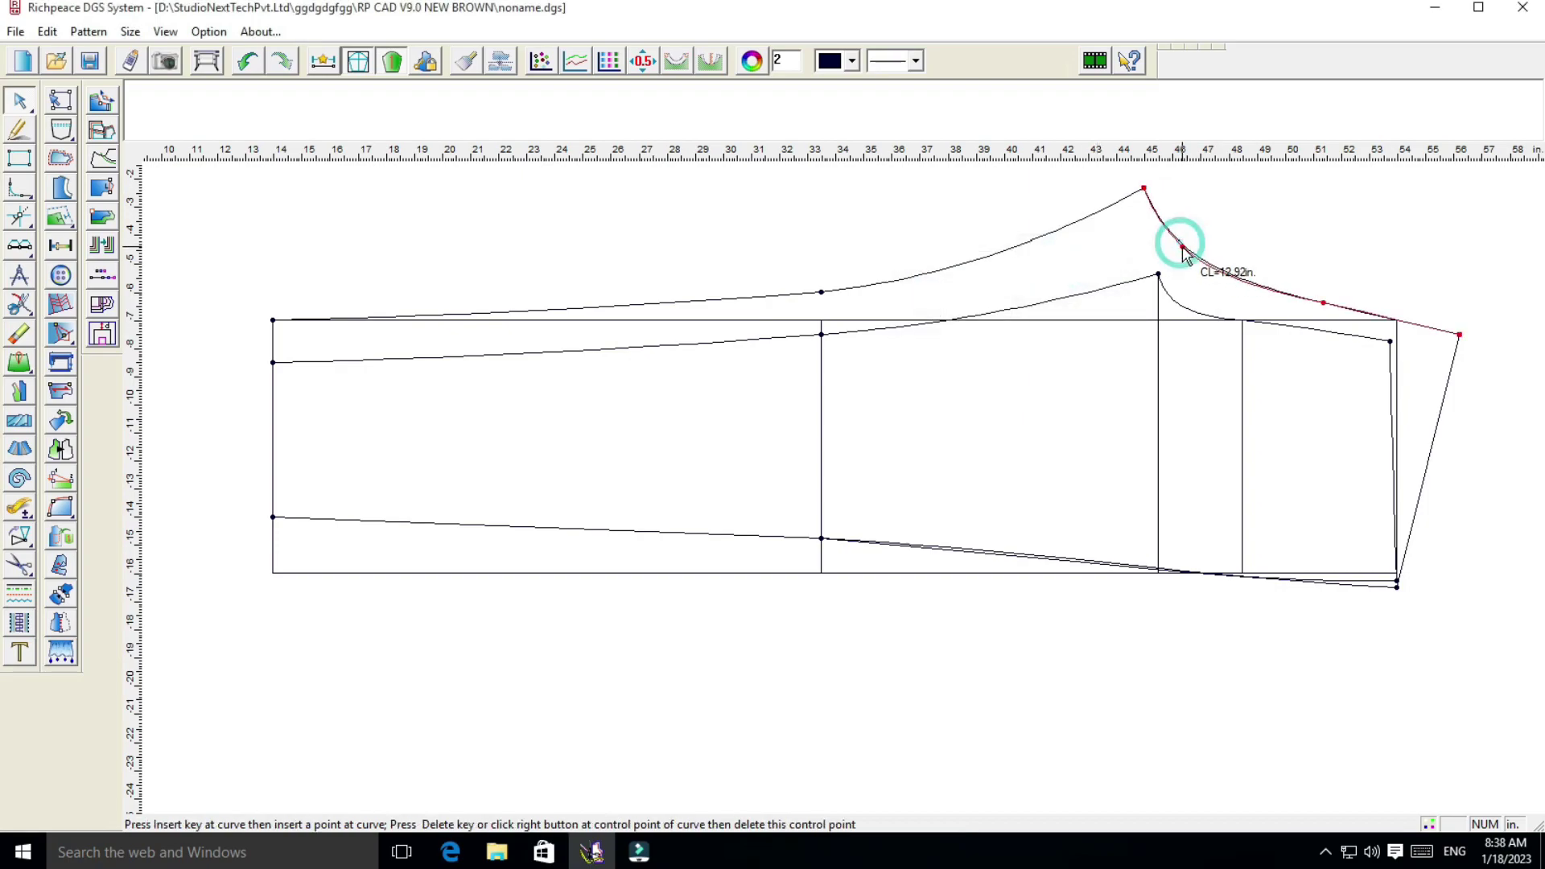
click(1324, 306)
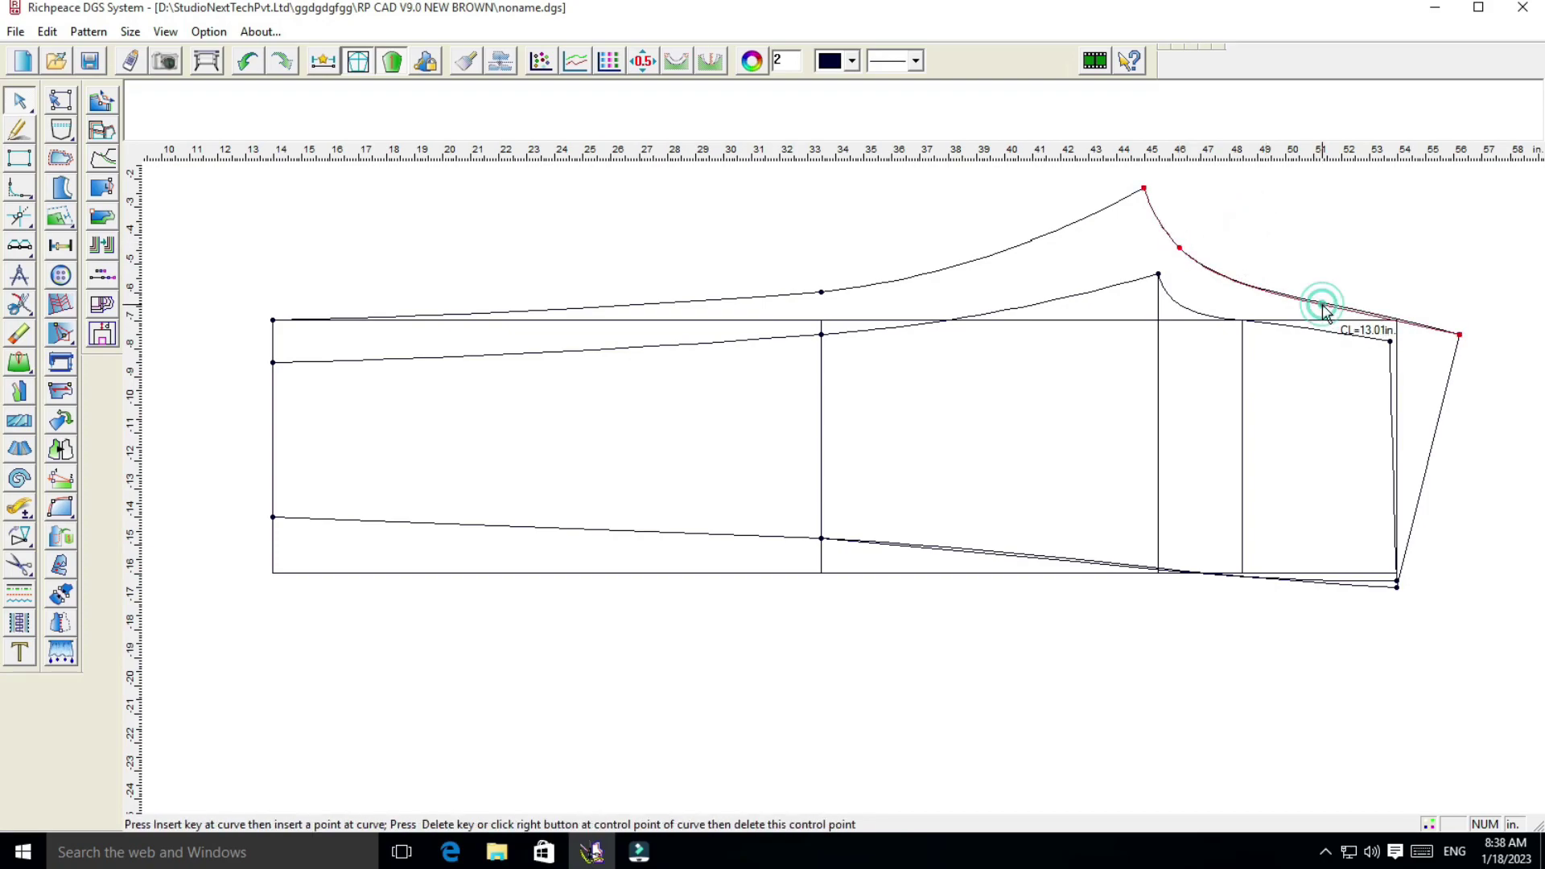
click(1320, 305)
click(1342, 243)
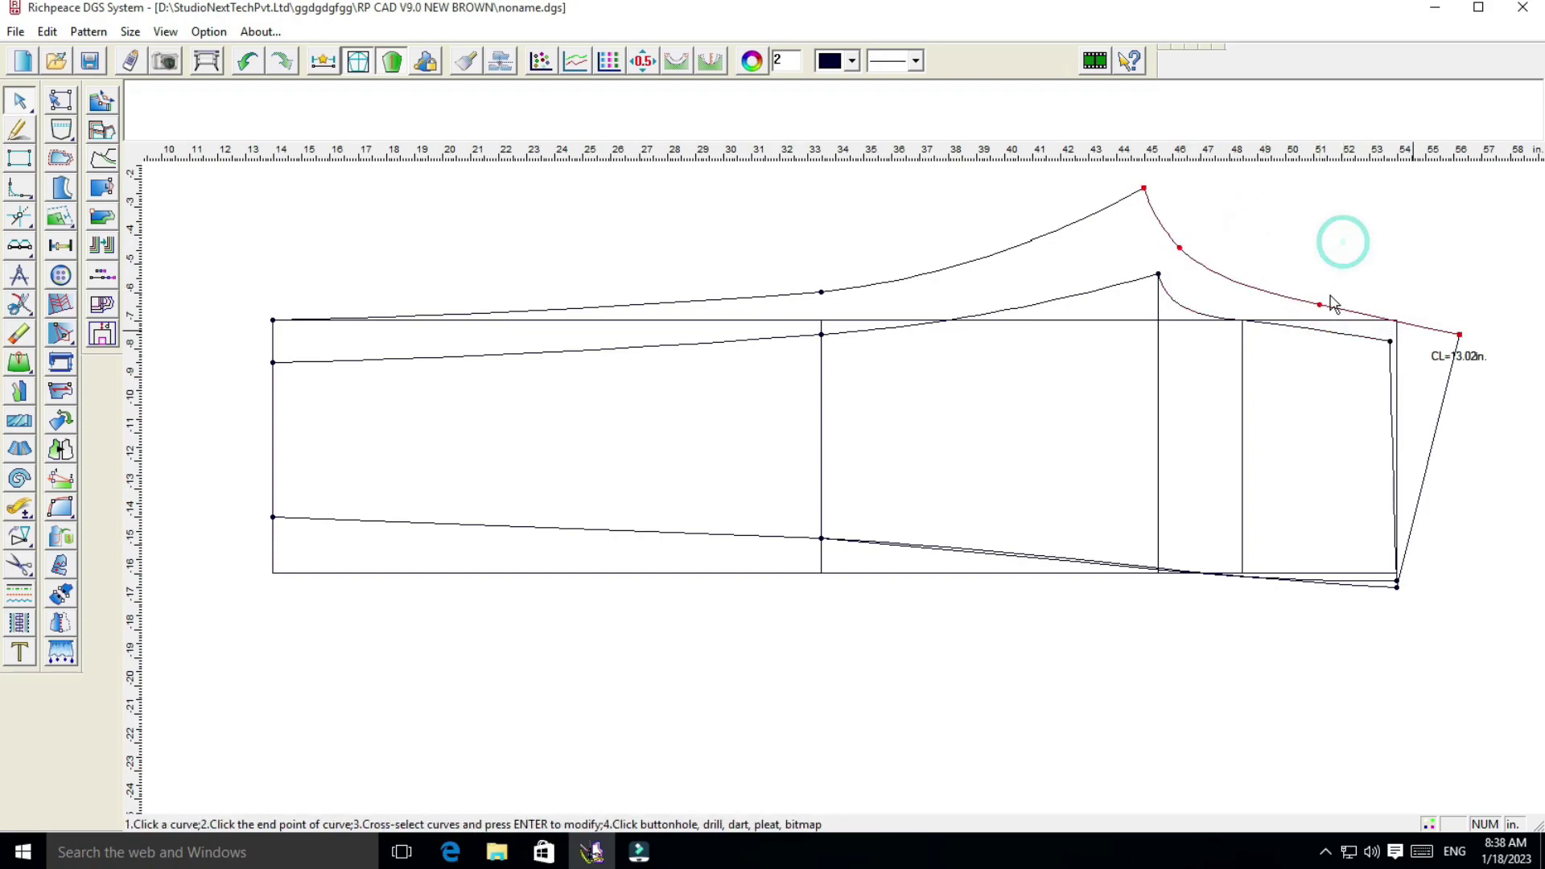
Measure the upper back curve, then adjust its control points to refine its shape
click(19, 508)
click(1248, 291)
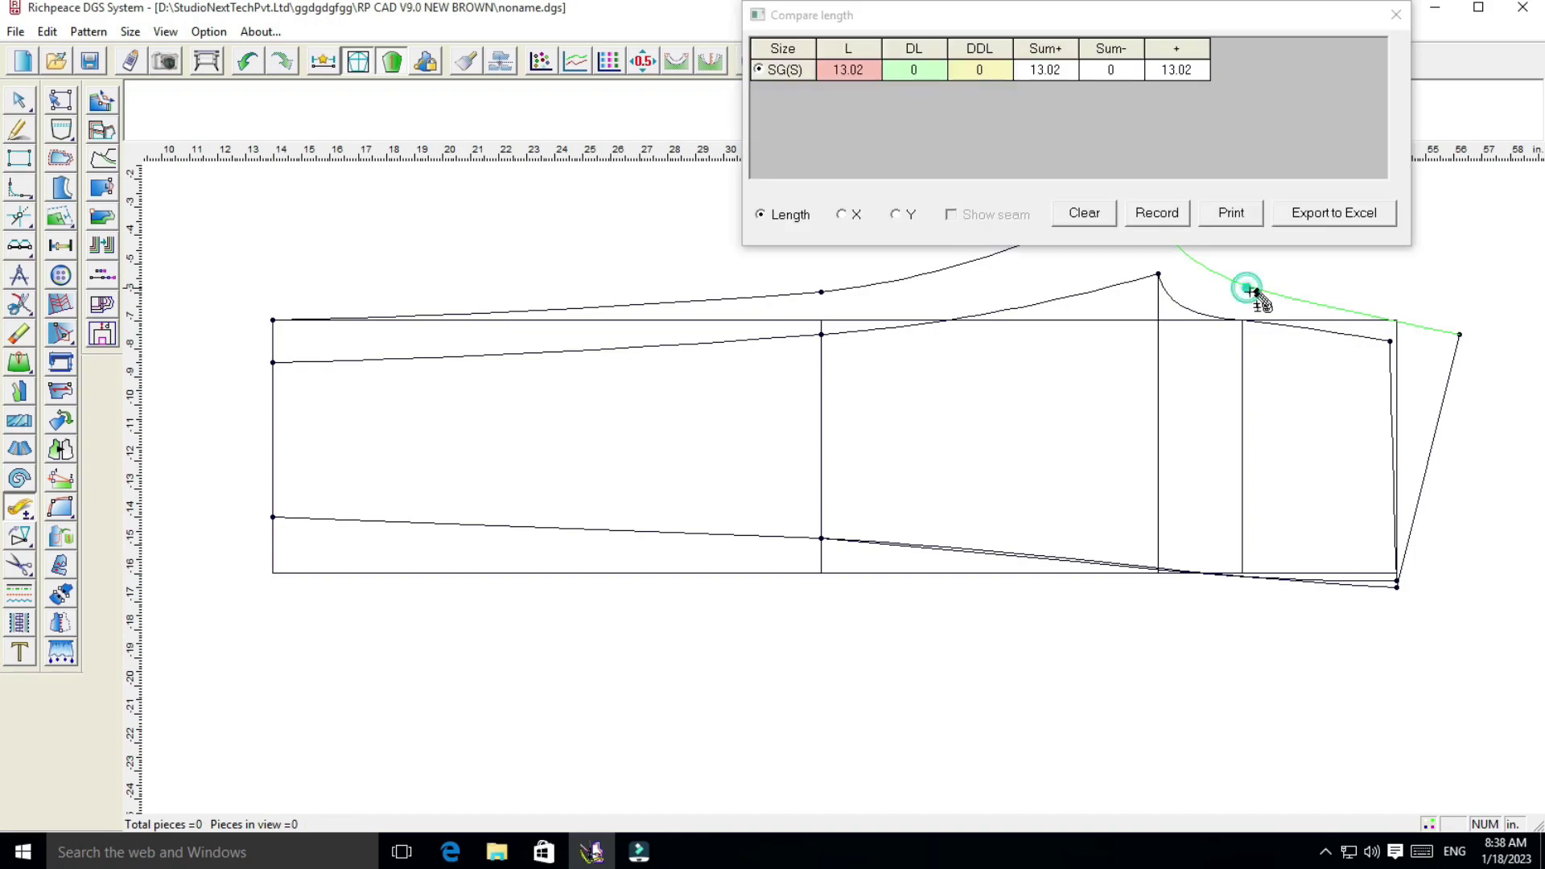
click(1396, 15)
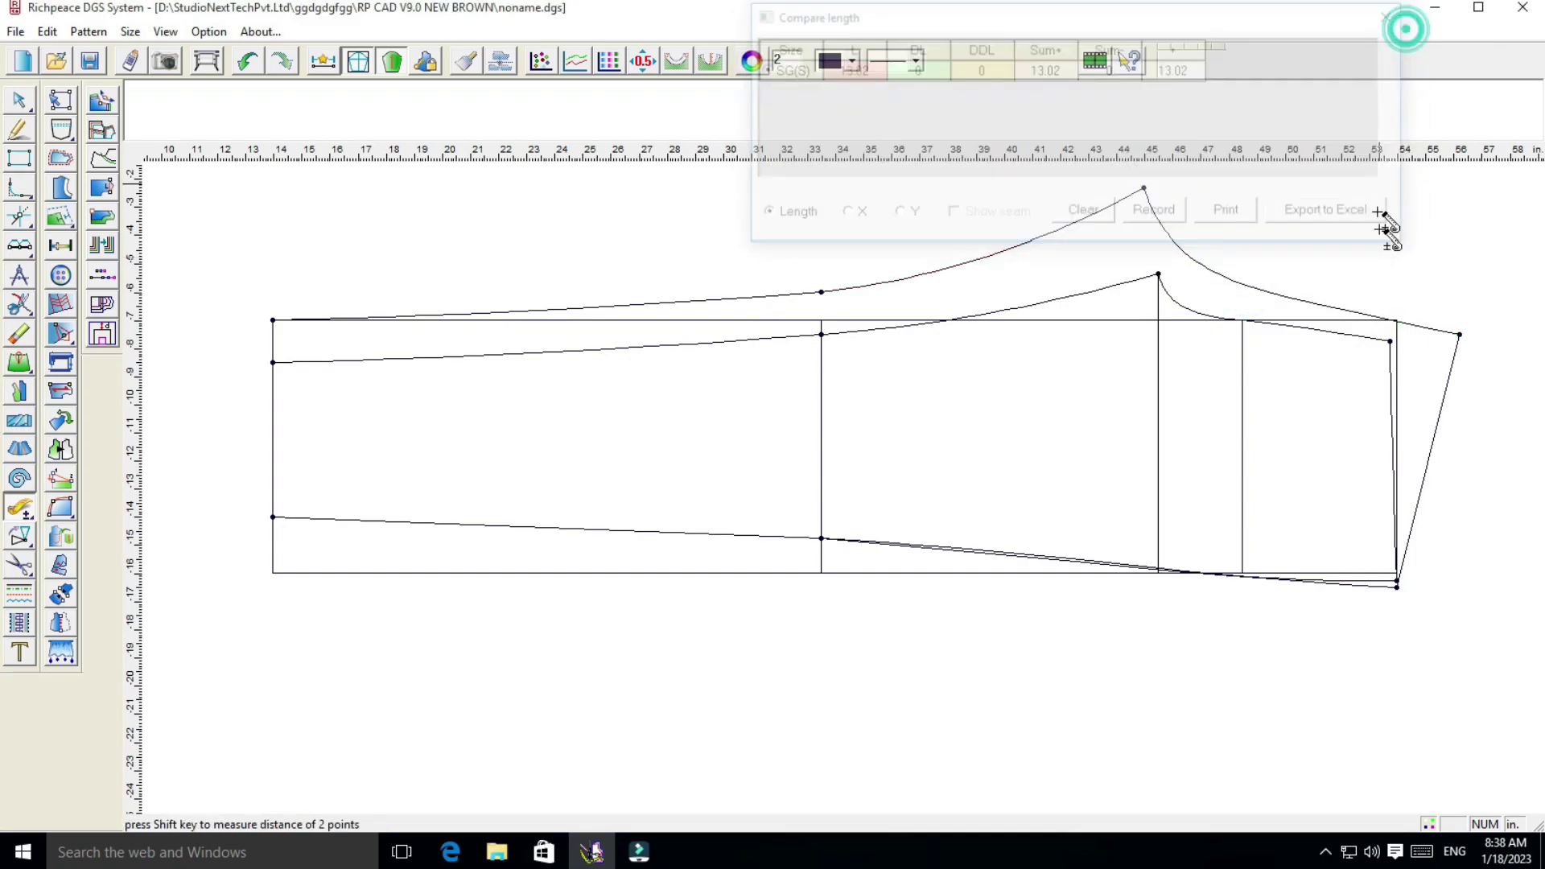
right_click(1337, 232)
click(1358, 246)
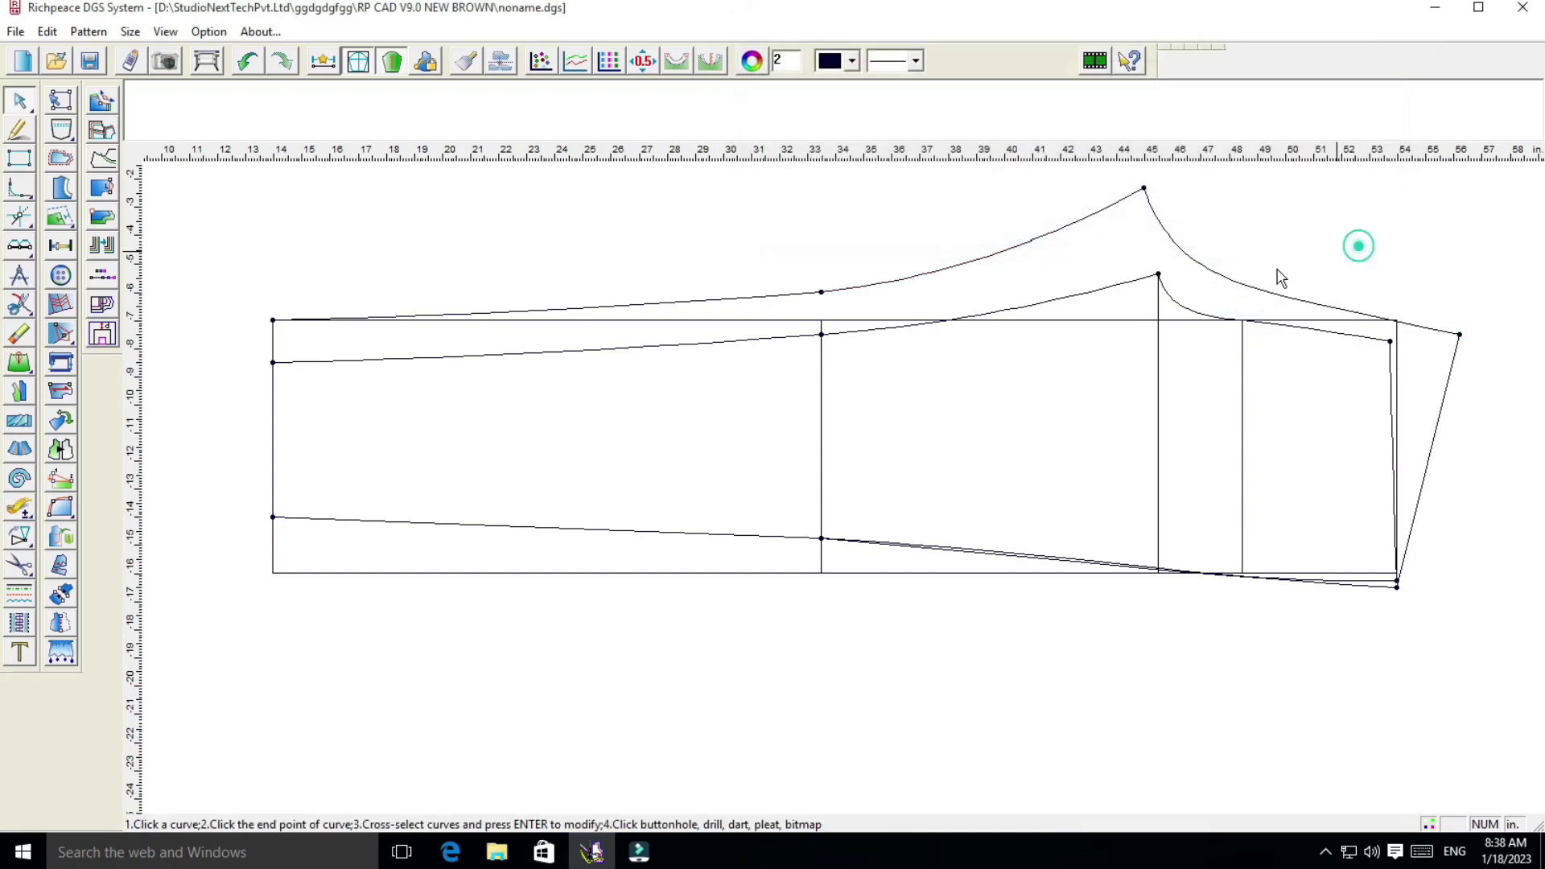
click(1320, 309)
click(1362, 259)
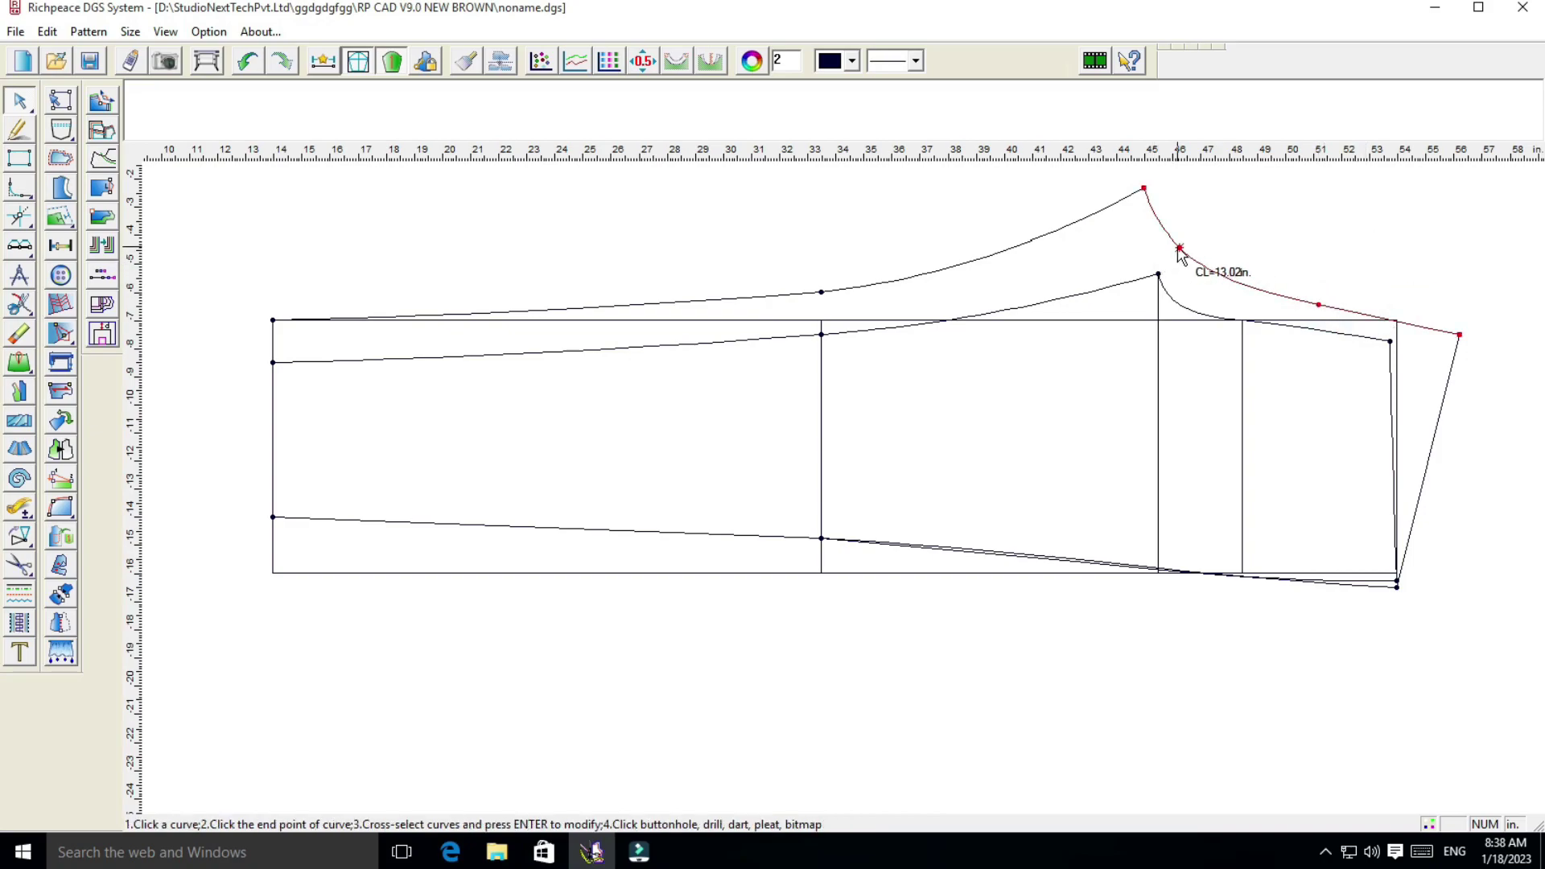
click(1177, 247)
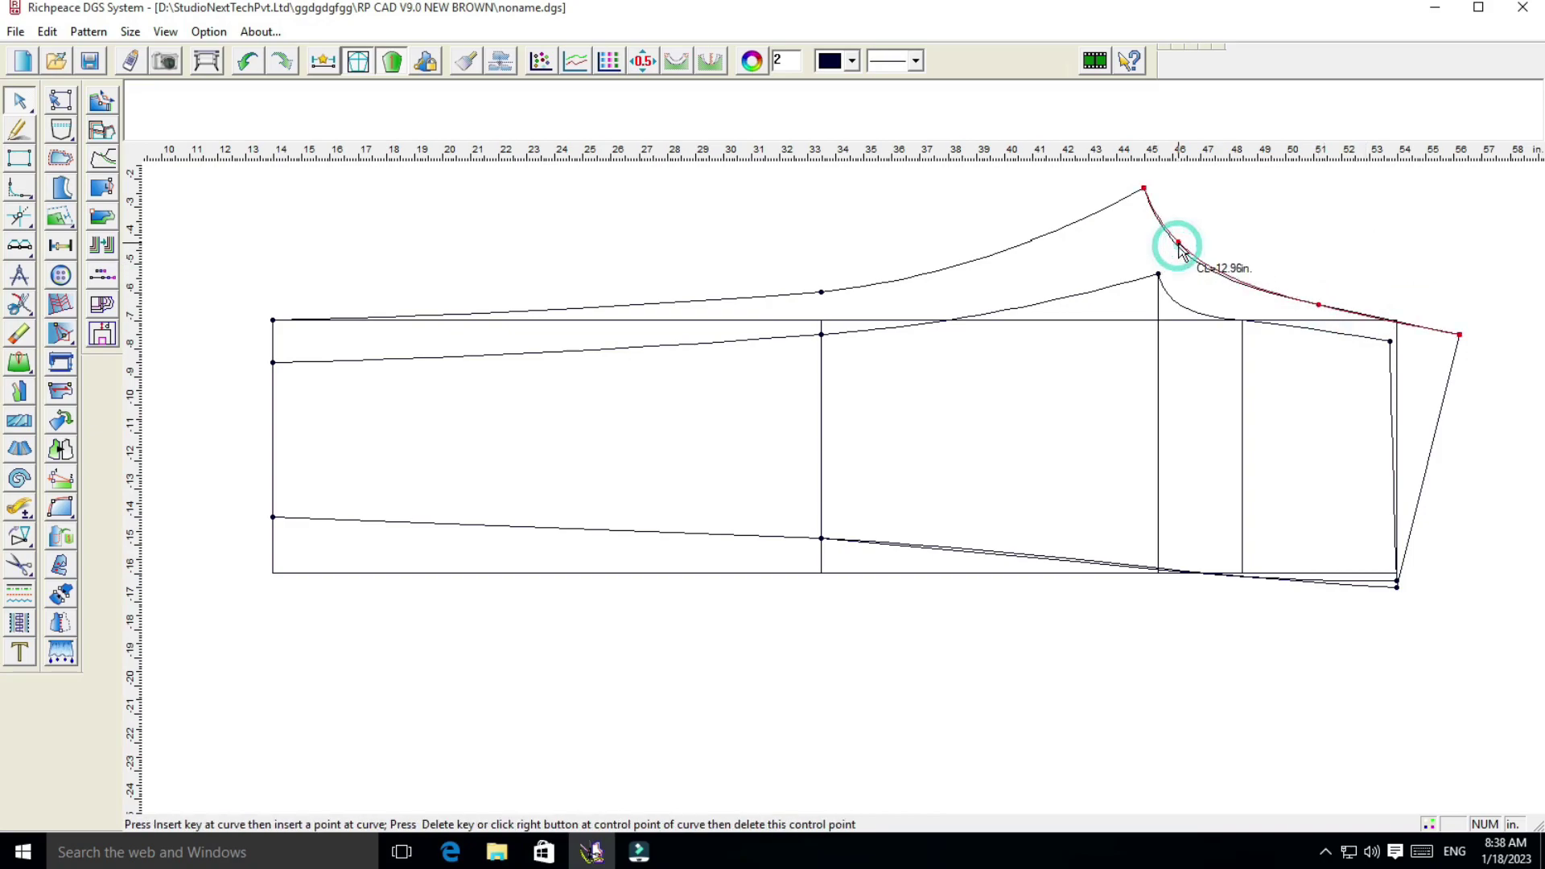
click(1284, 221)
Confirm the reshaped curve measures 13.02 in, then open the offset for its outer end point
click(20, 507)
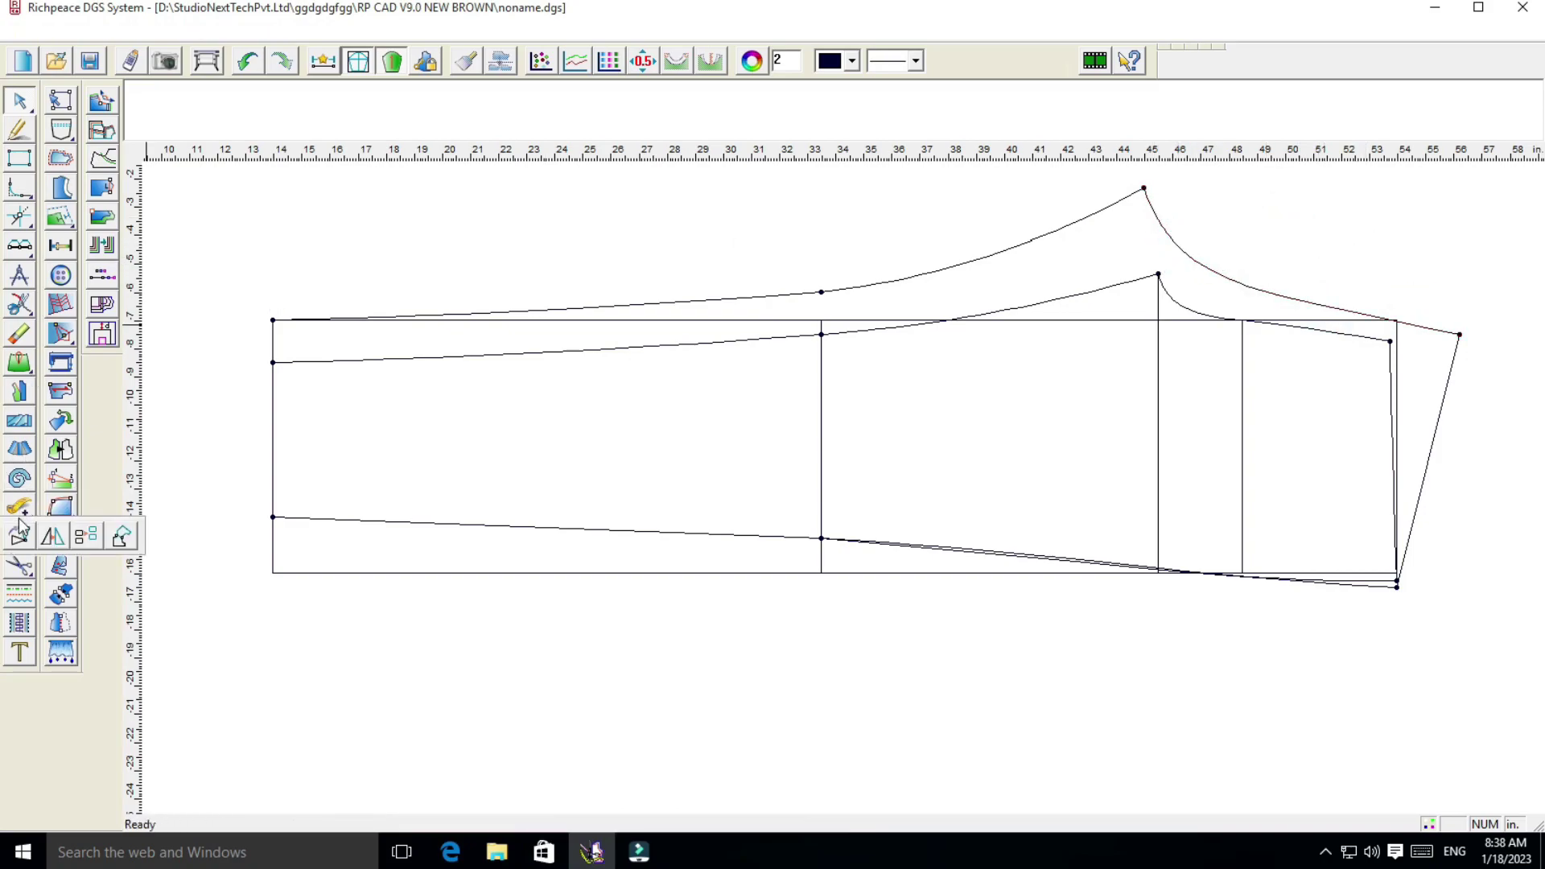
click(1245, 283)
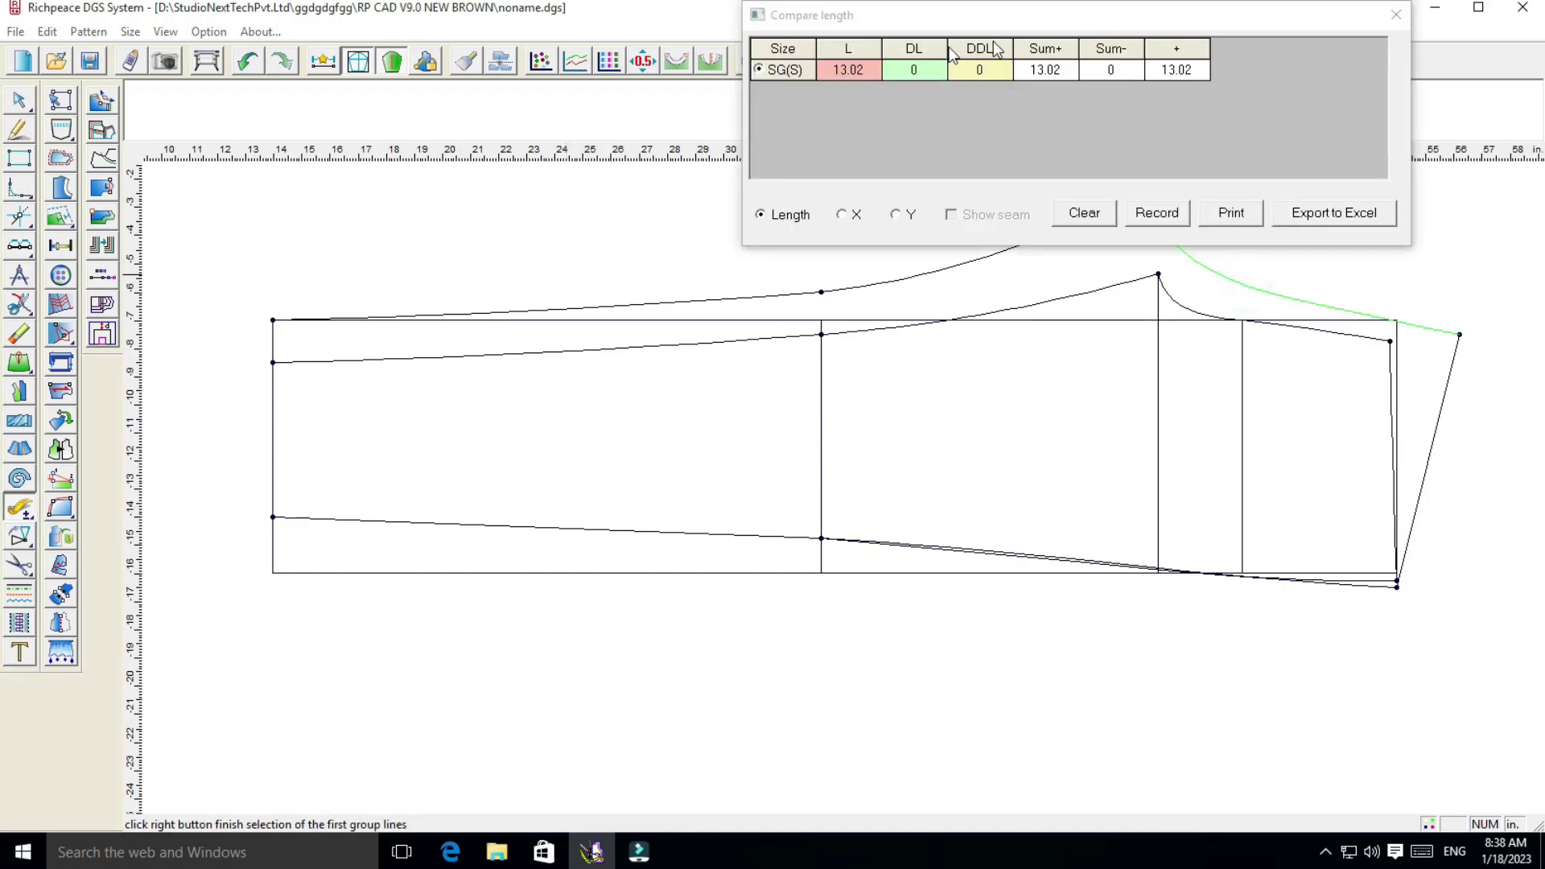
click(1395, 14)
click(20, 100)
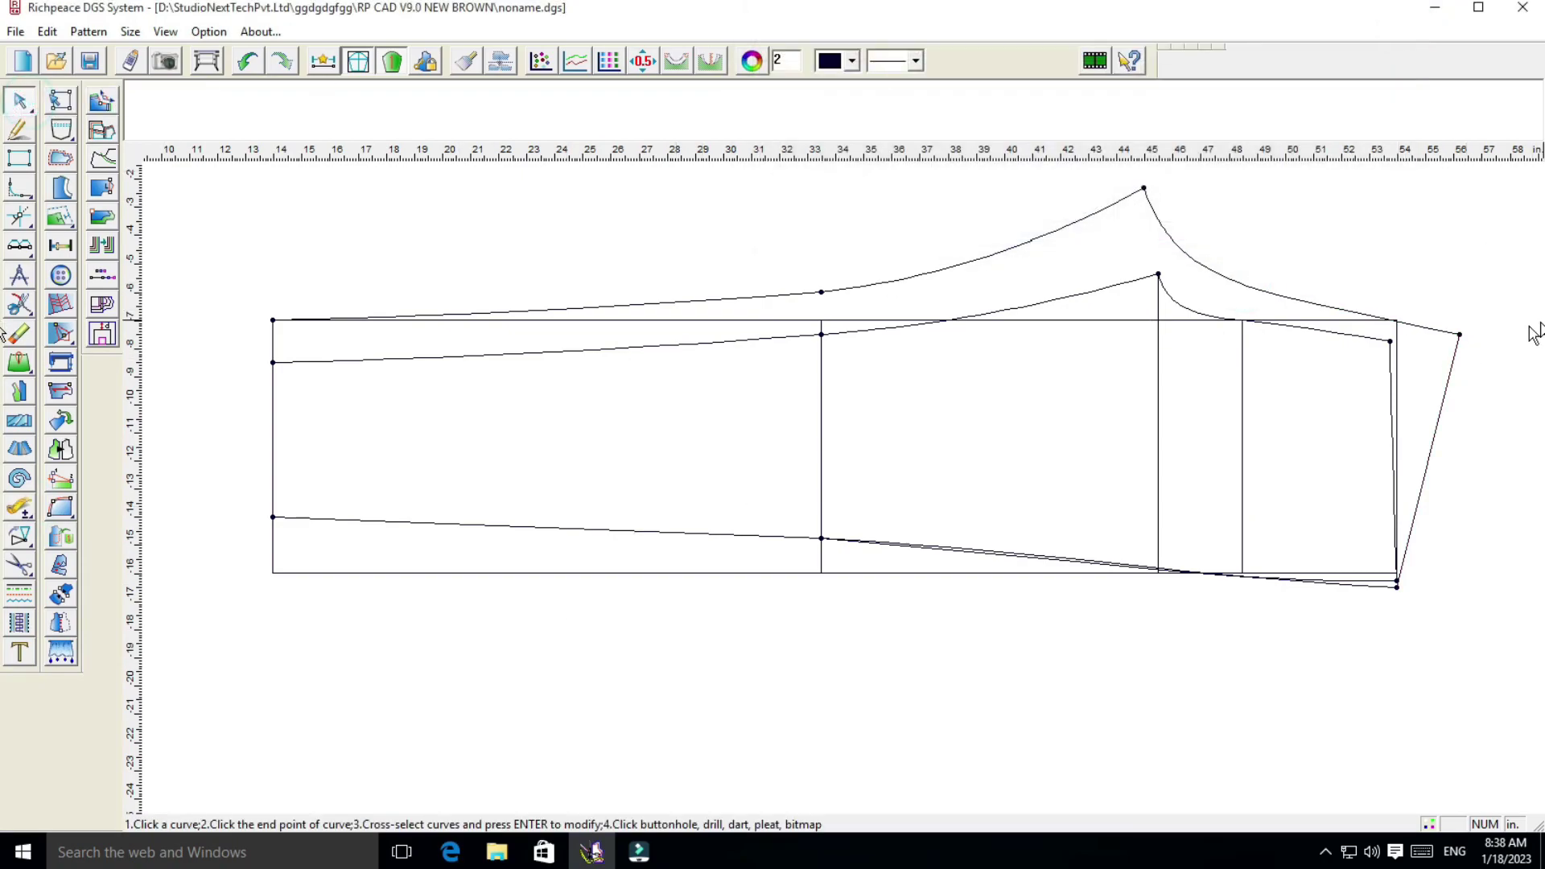
click(1457, 338)
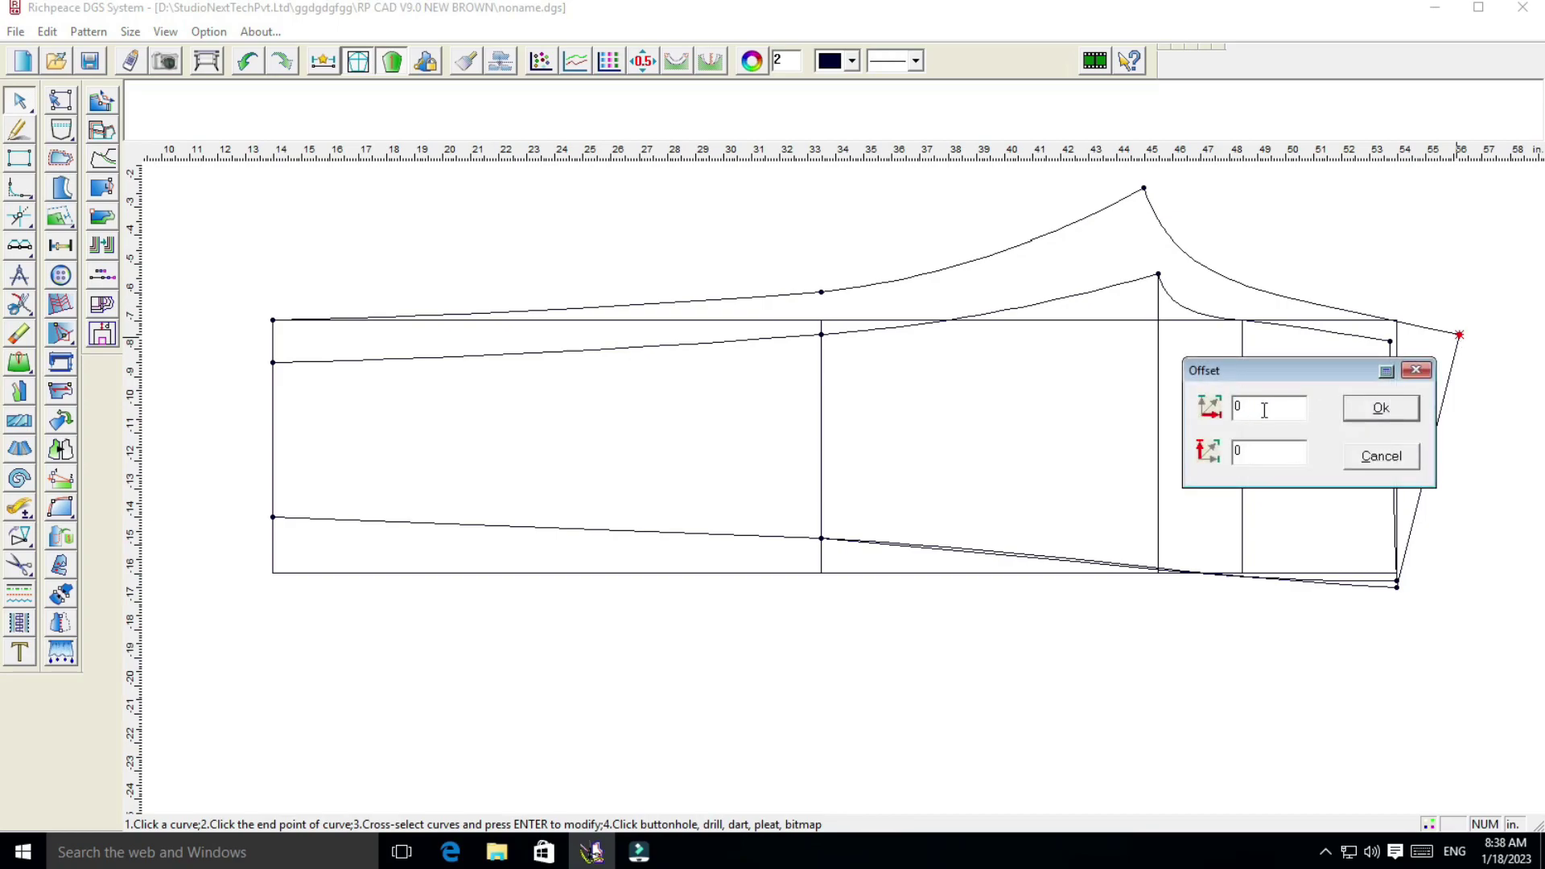
Offset the curve's outer end by -0.03 horizontally, leaving the curve at 12.99 in
click(1264, 411)
key(BackSpace)
text(-03)
click(1376, 407)
click(22, 505)
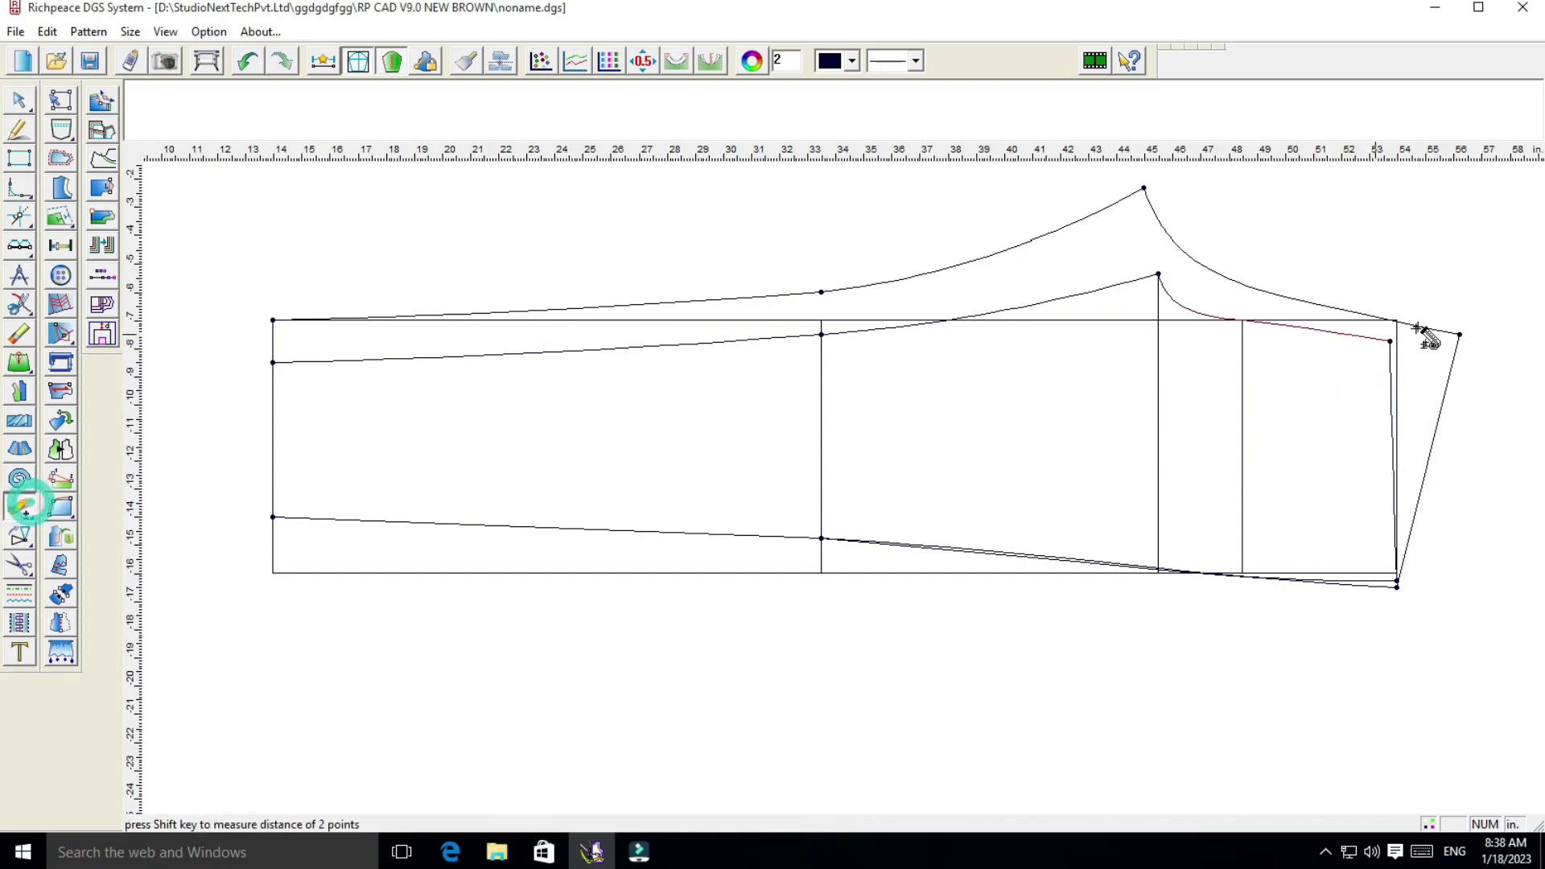
click(1312, 306)
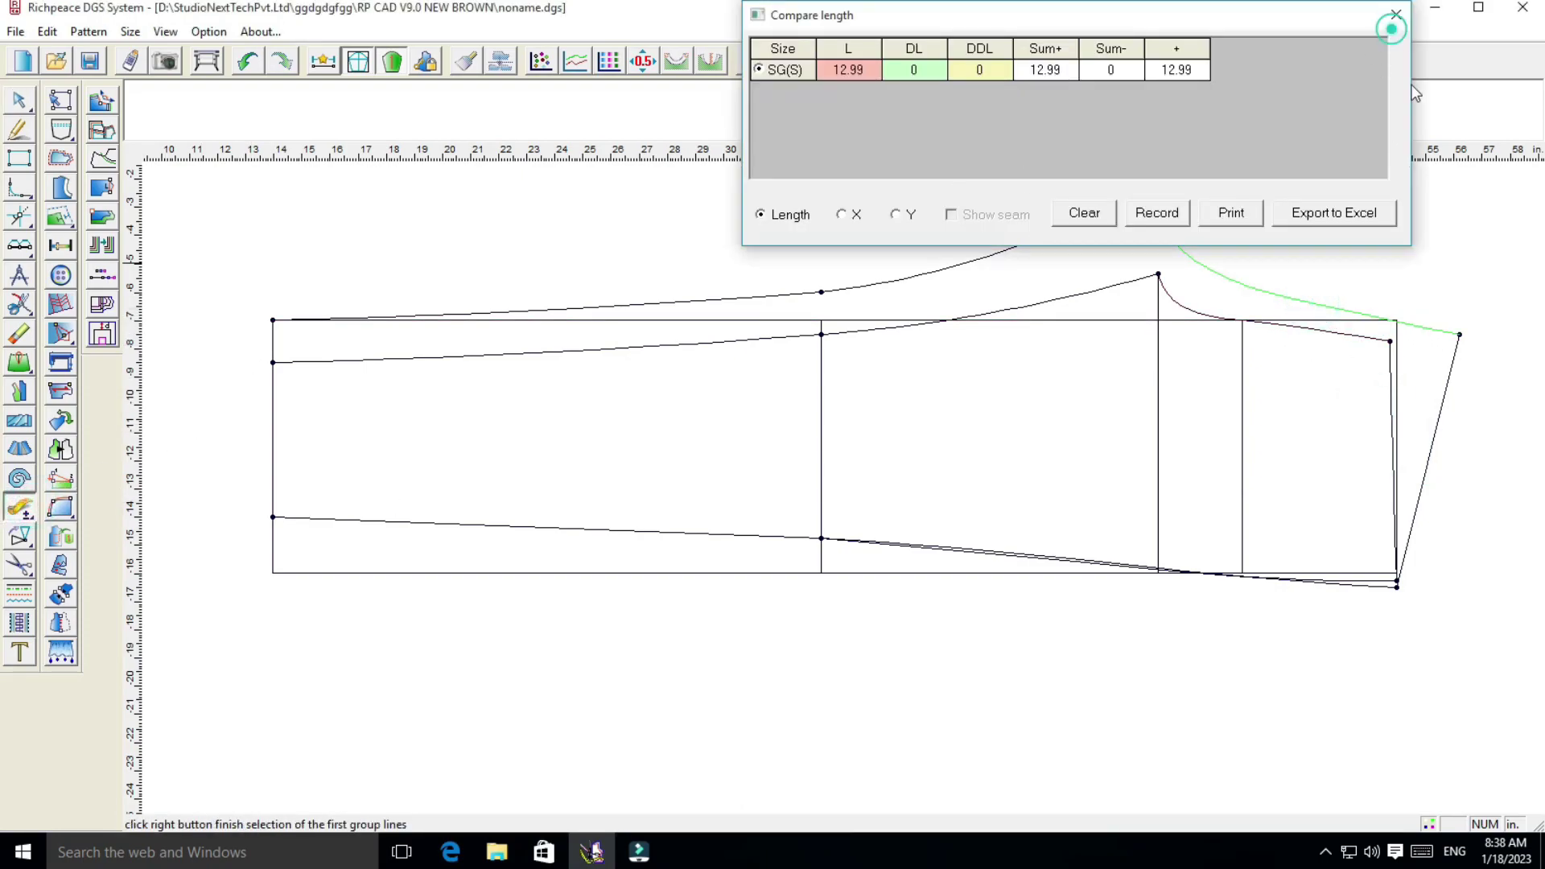
click(1389, 12)
right_click(1334, 234)
click(1351, 241)
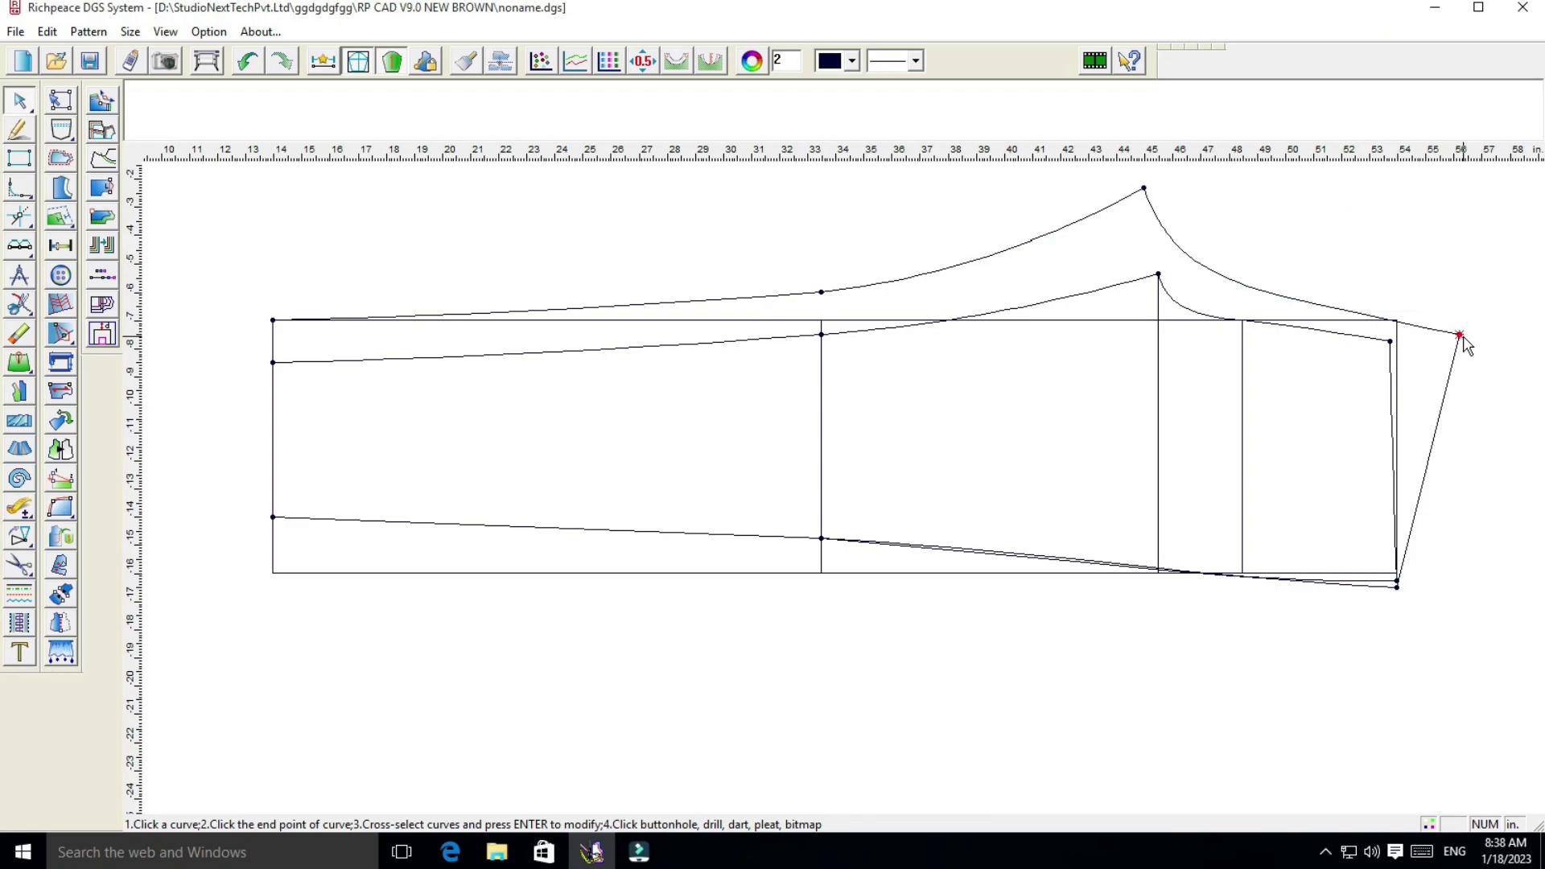
Correct the end point offset again and verify the upper back curve now measures 13 in
click(1460, 336)
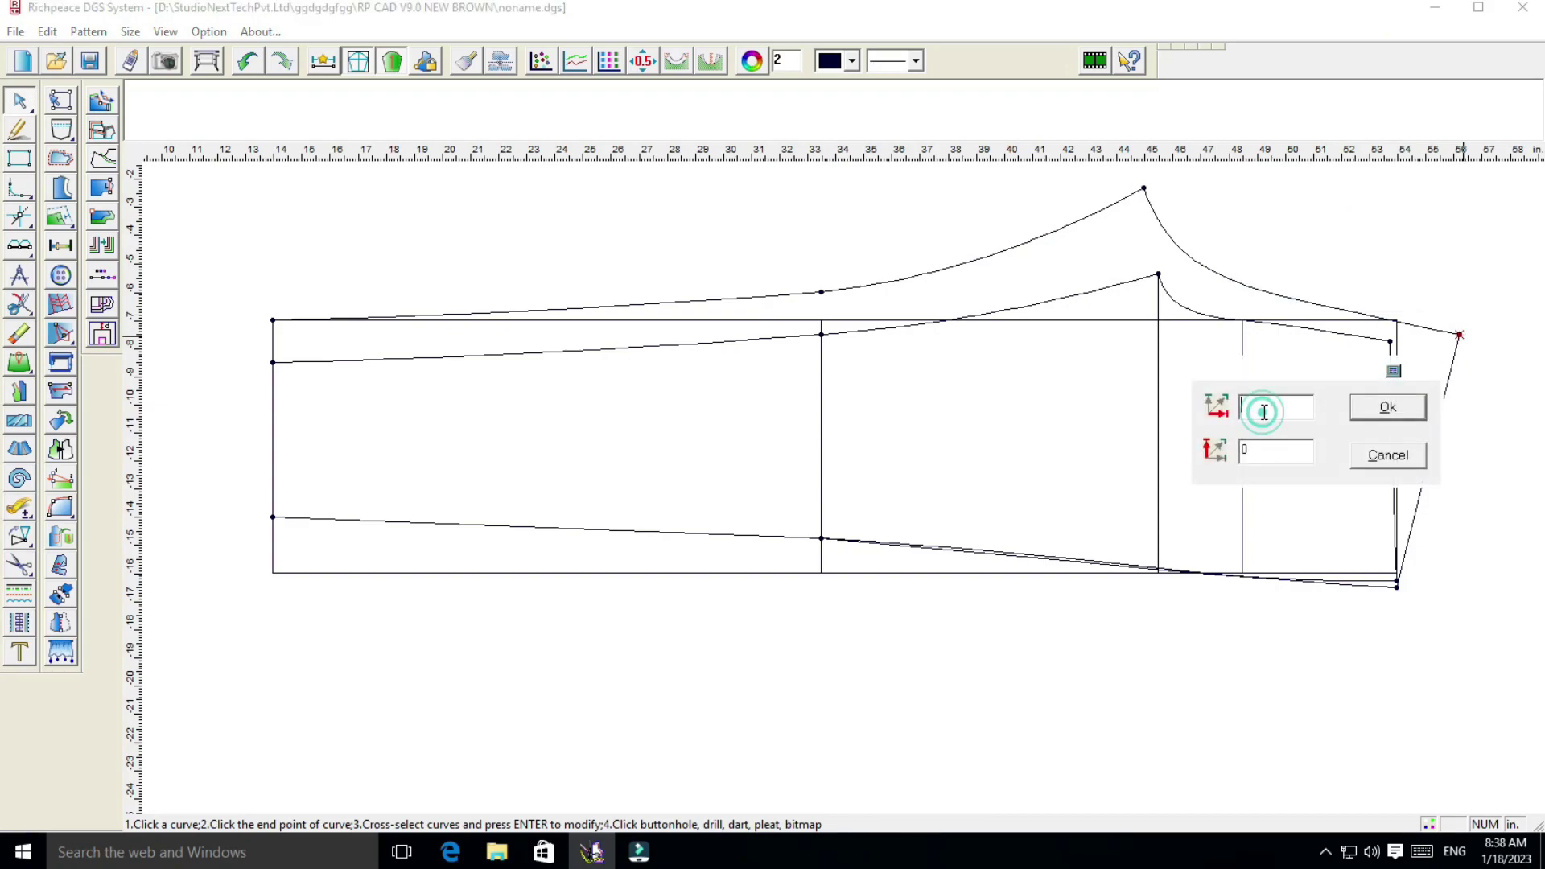
key(BackSpace)
click(1400, 412)
click(20, 510)
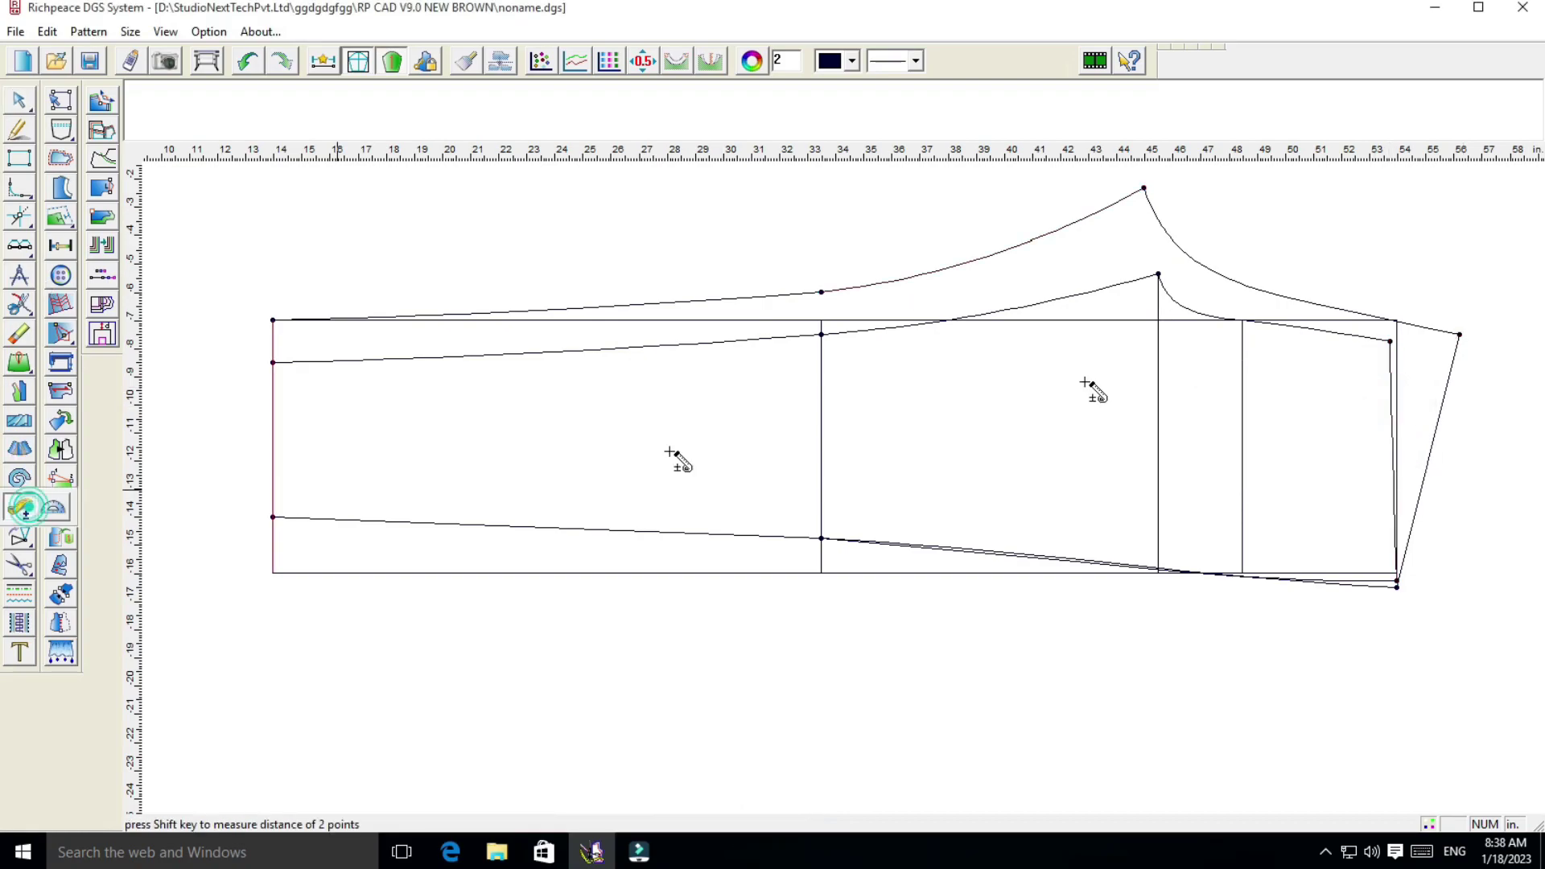
click(1322, 303)
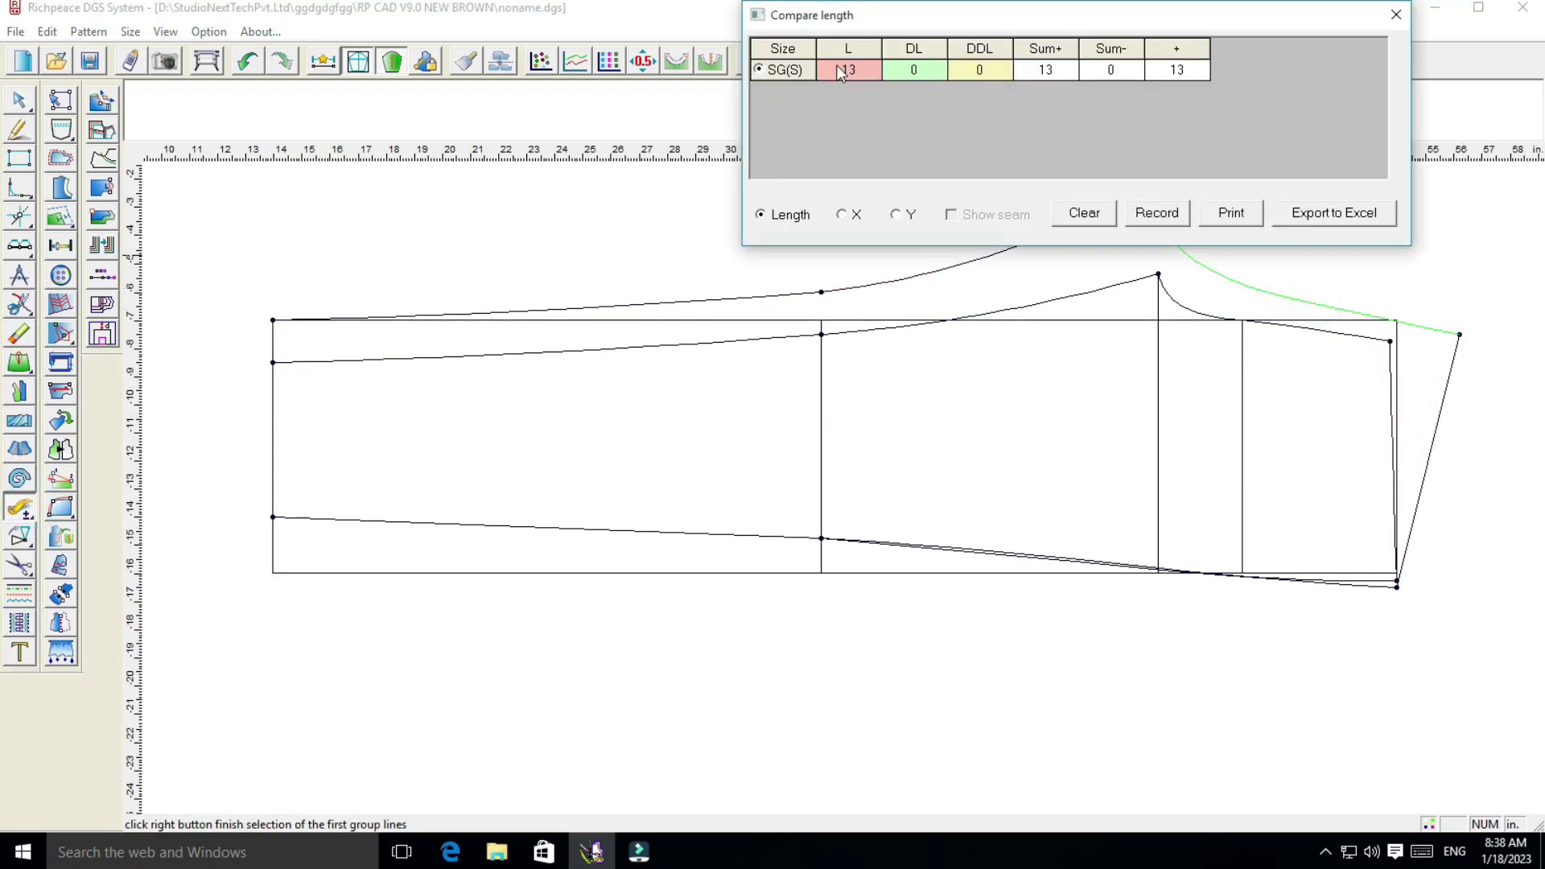
click(1396, 14)
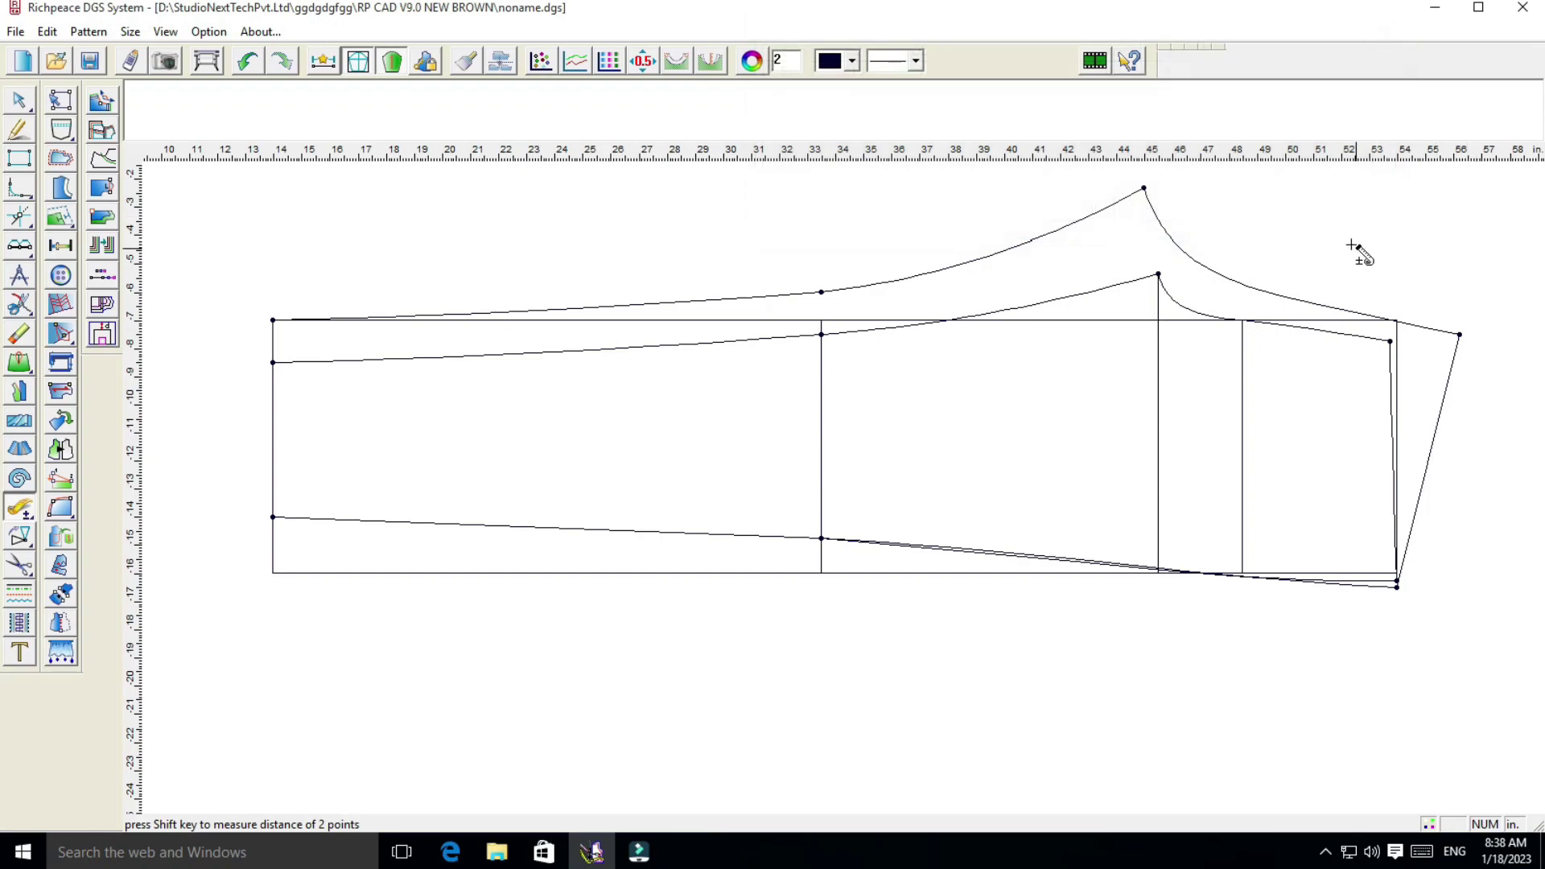
right_click(1357, 251)
click(1367, 266)
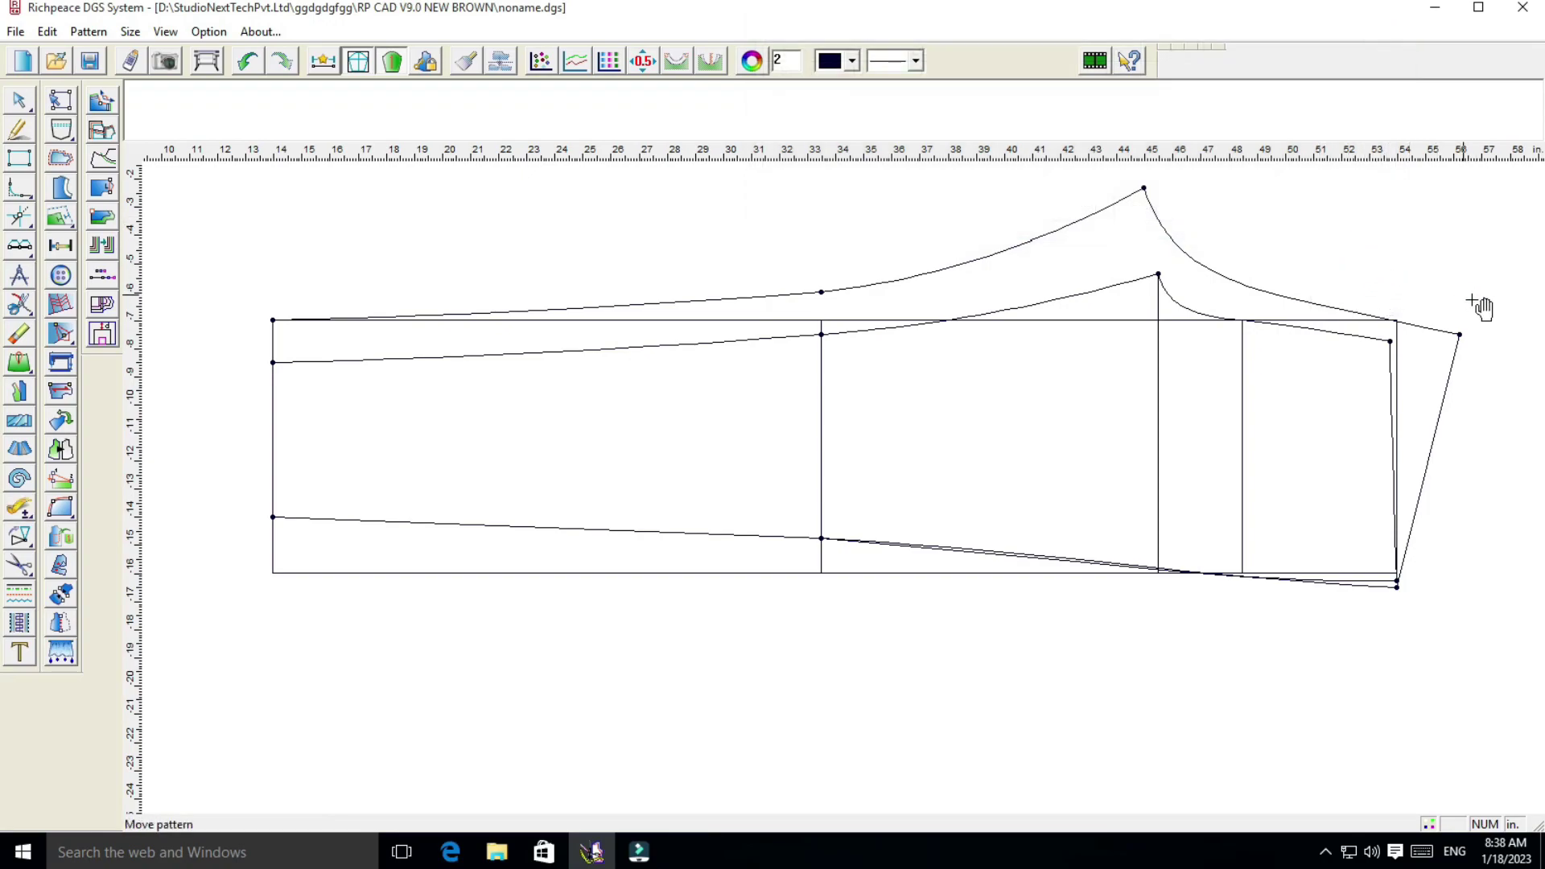
Delete the leftover rectangle's top, right and bottom lines
click(18, 337)
click(700, 321)
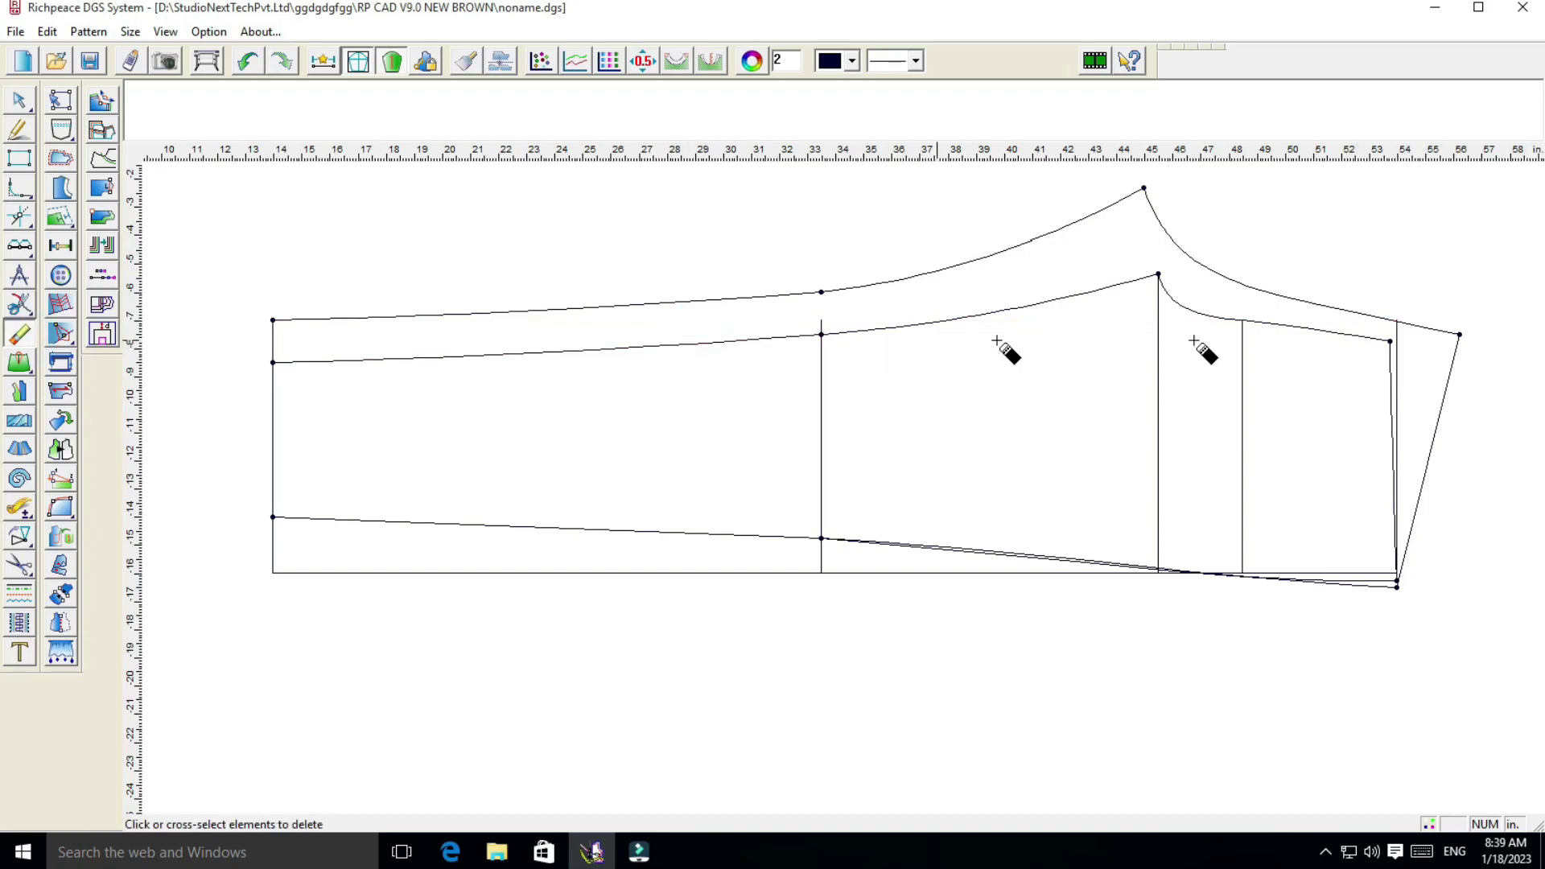
click(1398, 337)
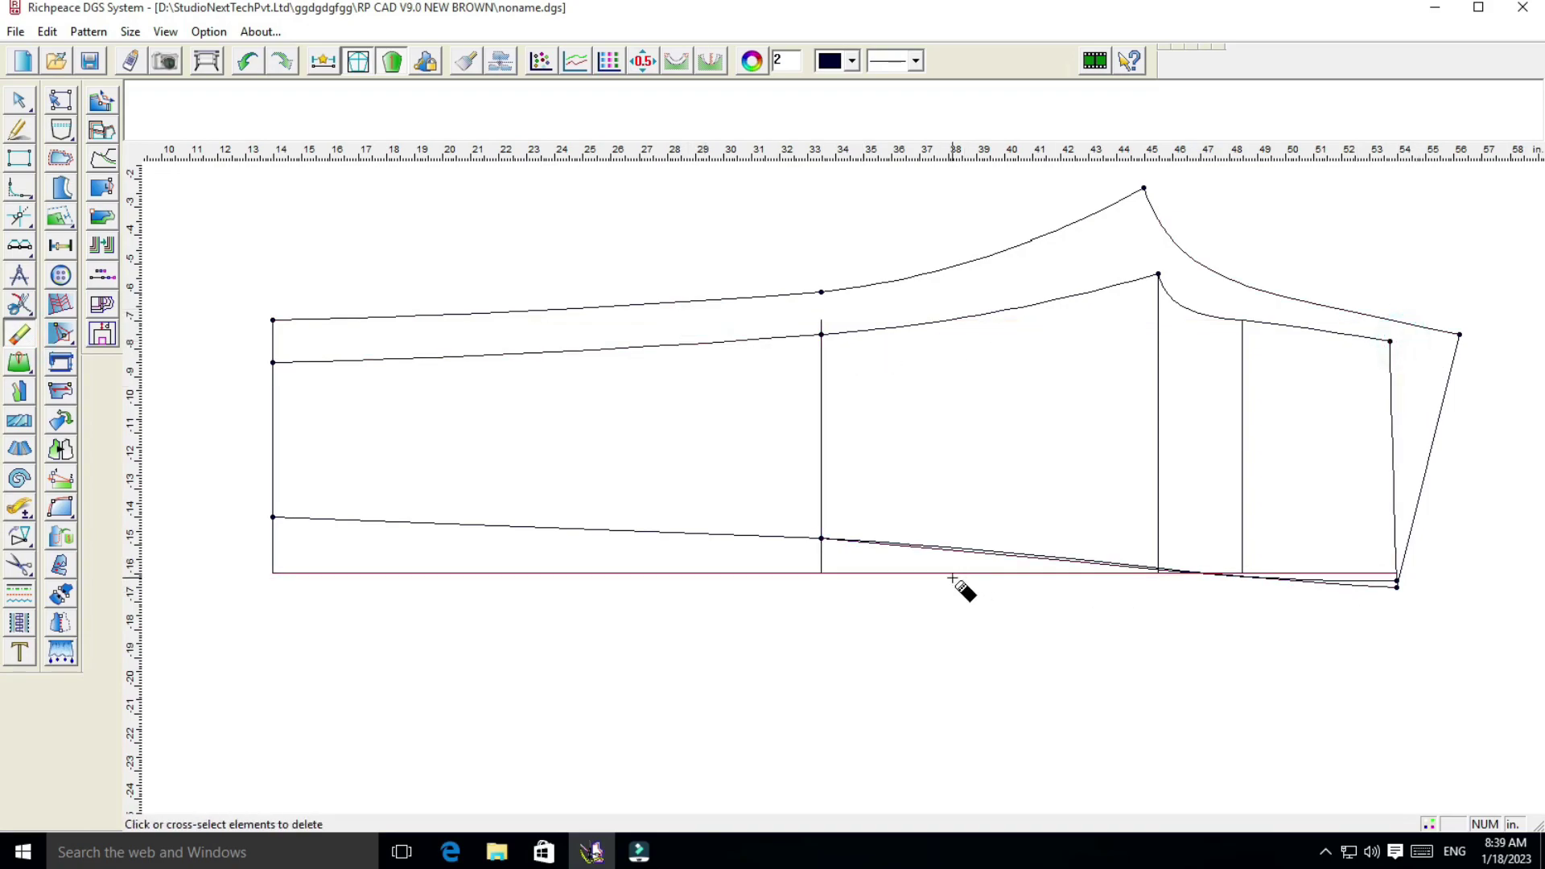
click(953, 573)
Remove the leftover stub below the left corner of the bottom edge
right_click(1324, 197)
click(1348, 214)
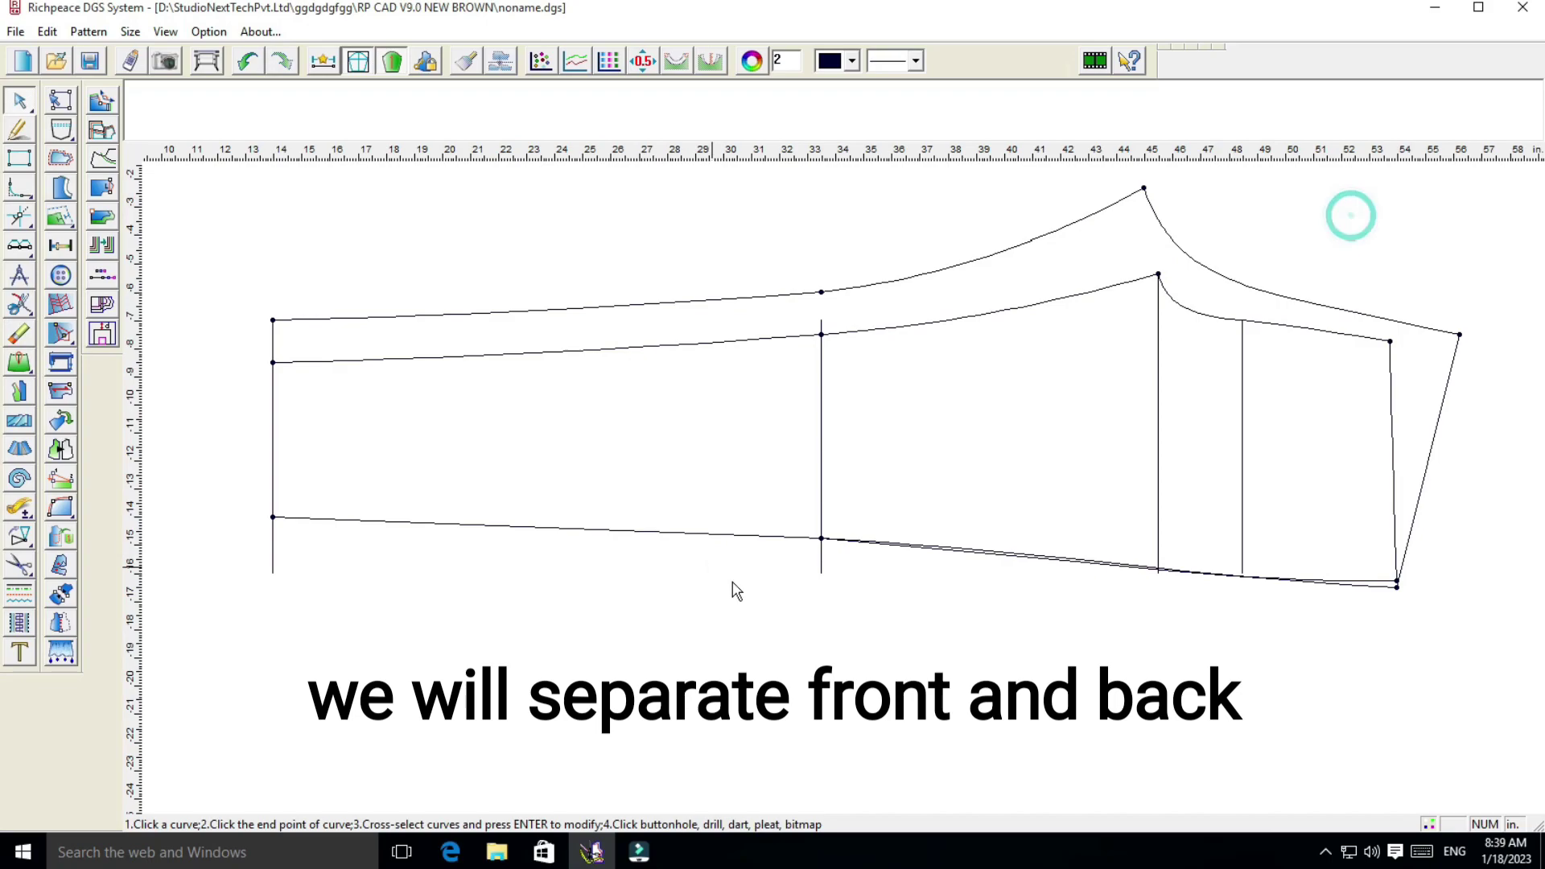
click(820, 539)
right_click(829, 563)
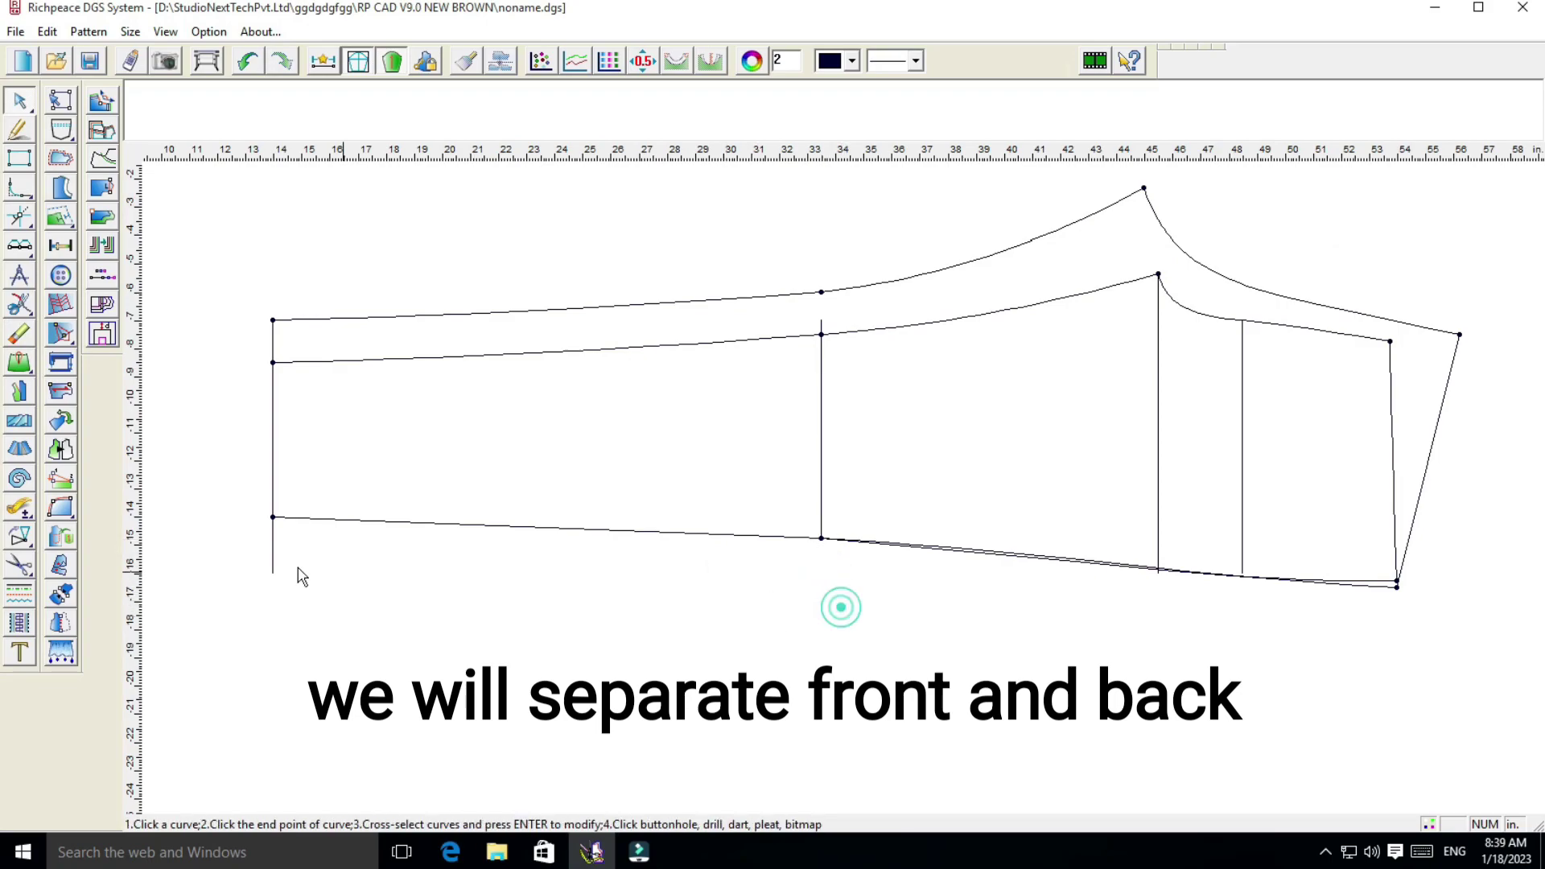
click(273, 570)
click(300, 547)
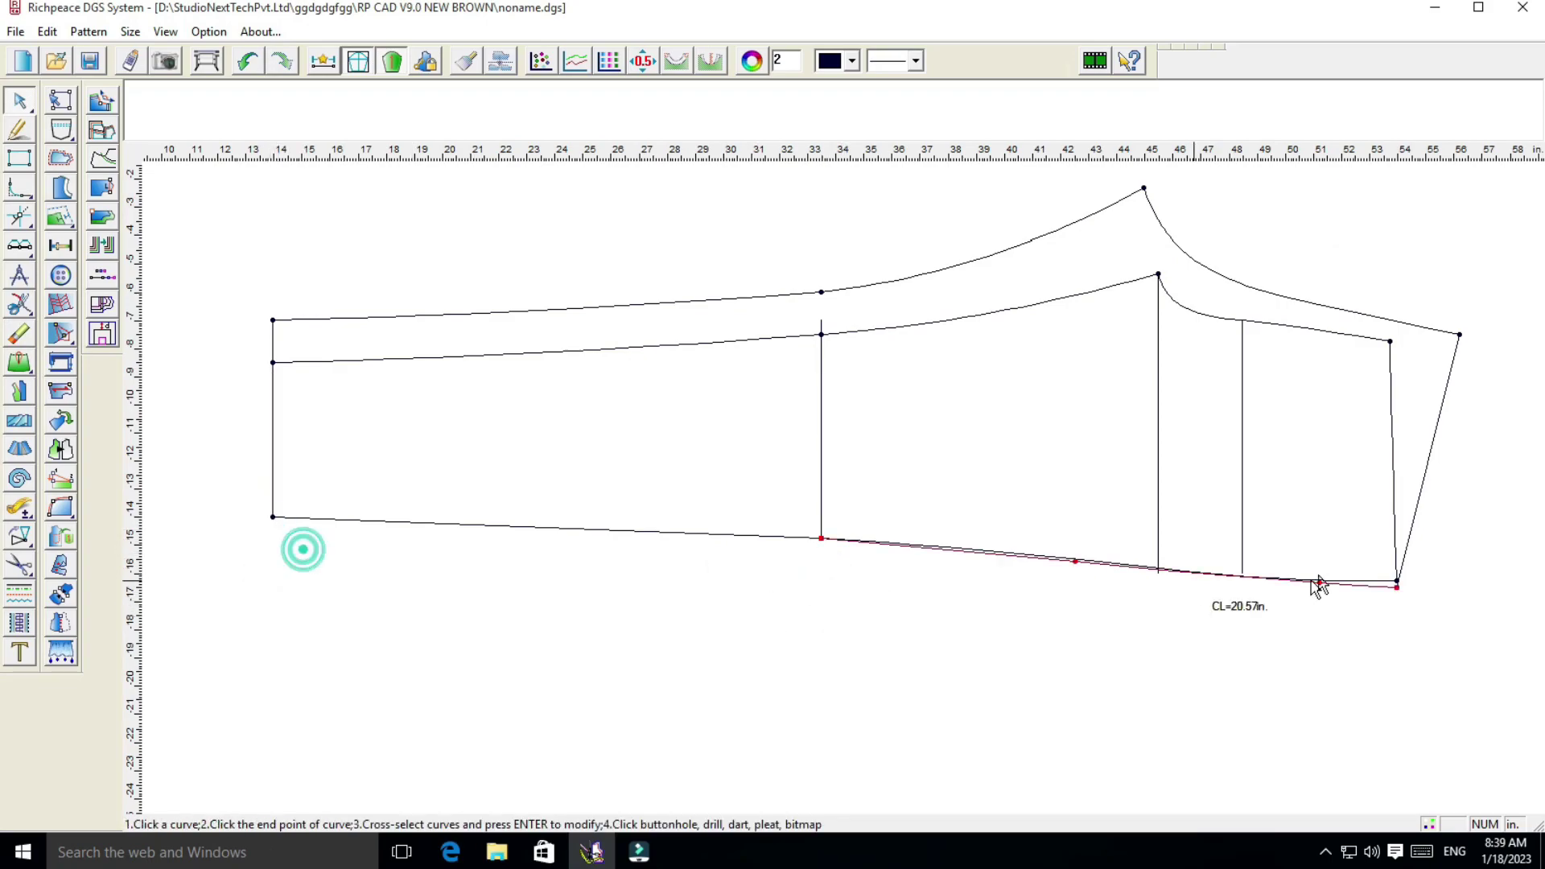
right_click(1202, 396)
Draw a dividing line from the bottom edge up to the back curve's peak
click(1238, 407)
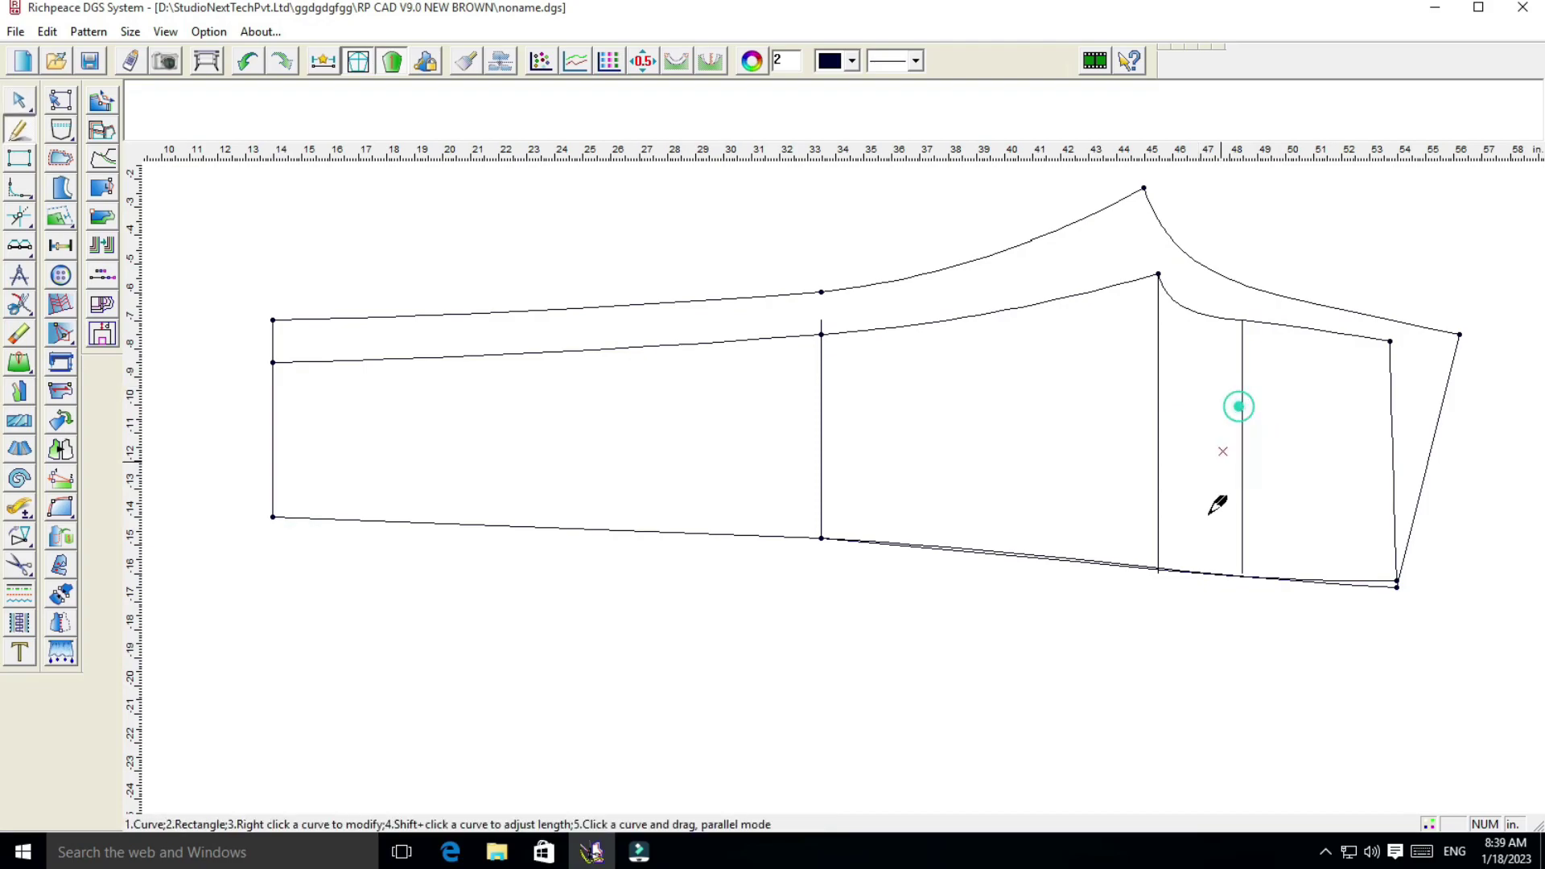
click(1161, 566)
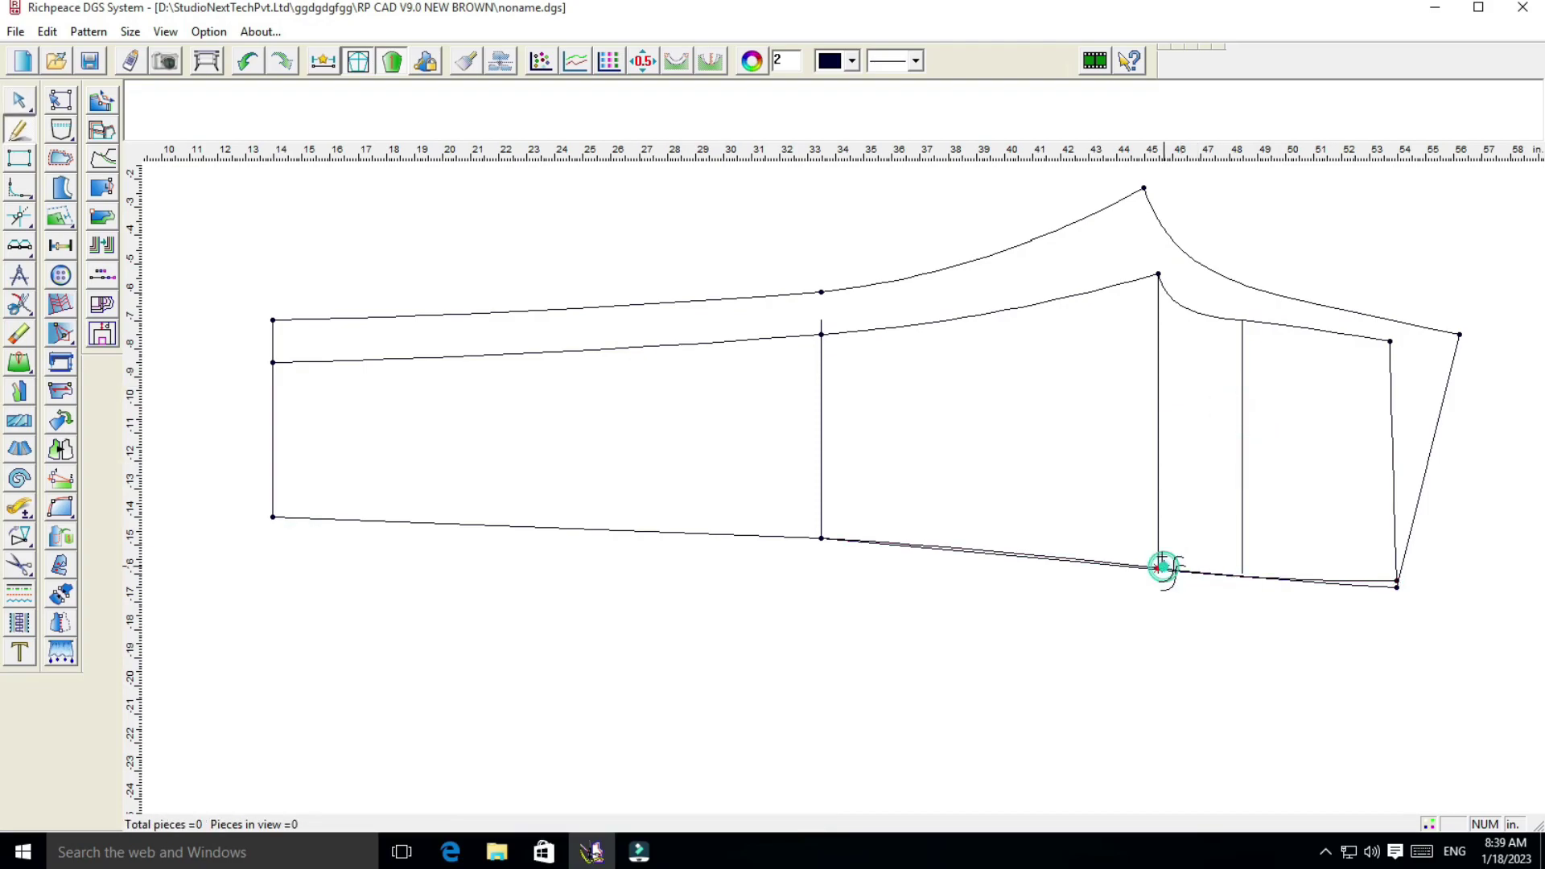
click(1144, 189)
right_click(1247, 211)
Draw a second line onto the upper back curve and extend the middle vertical line to the outer top curve
click(1243, 573)
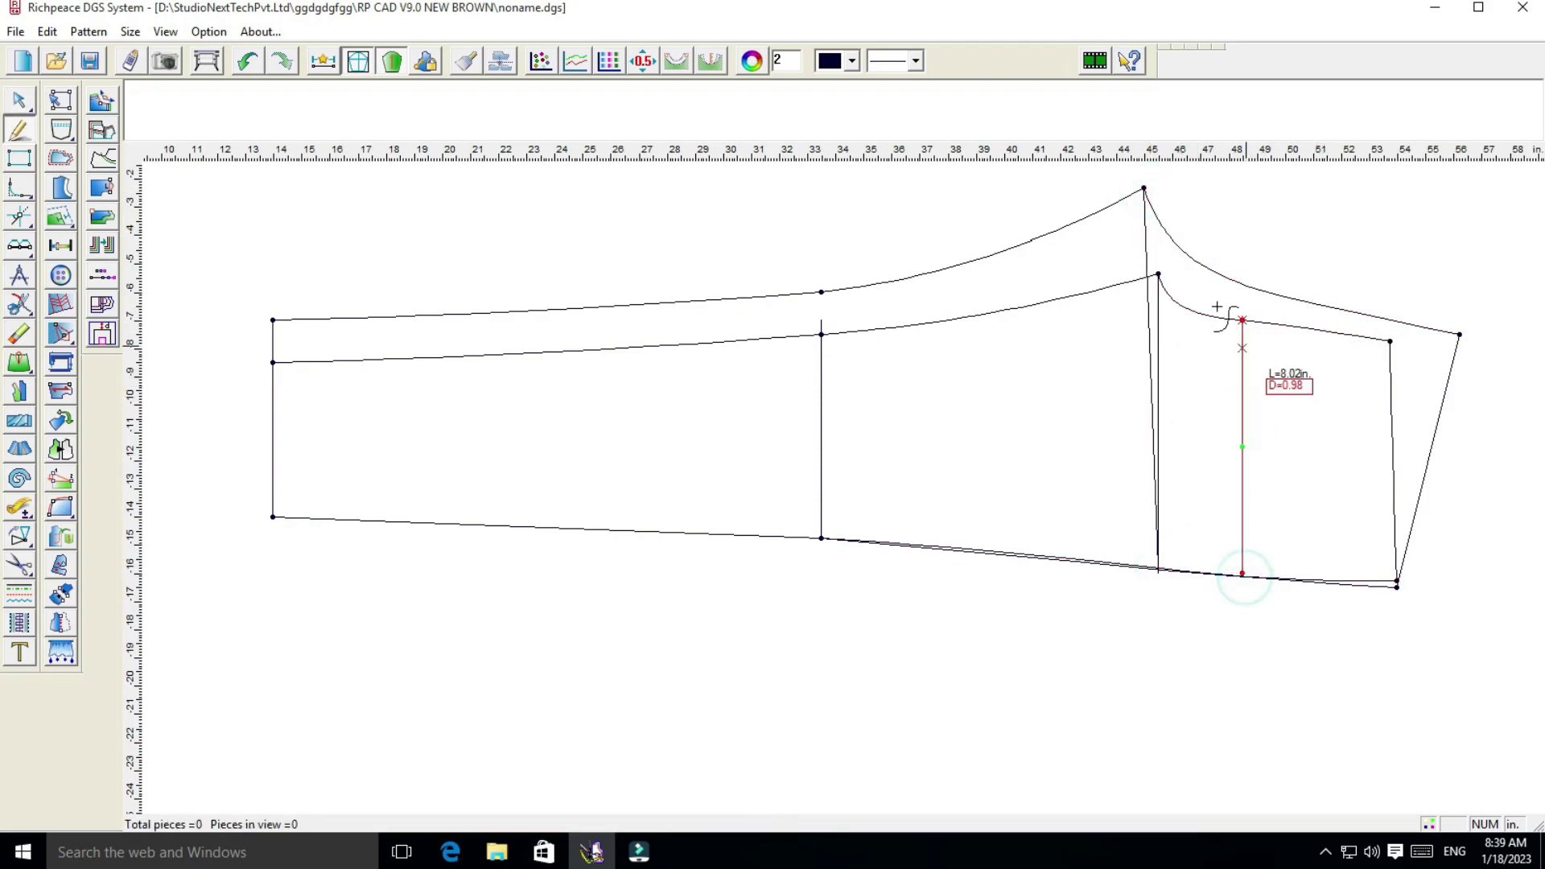
click(1230, 277)
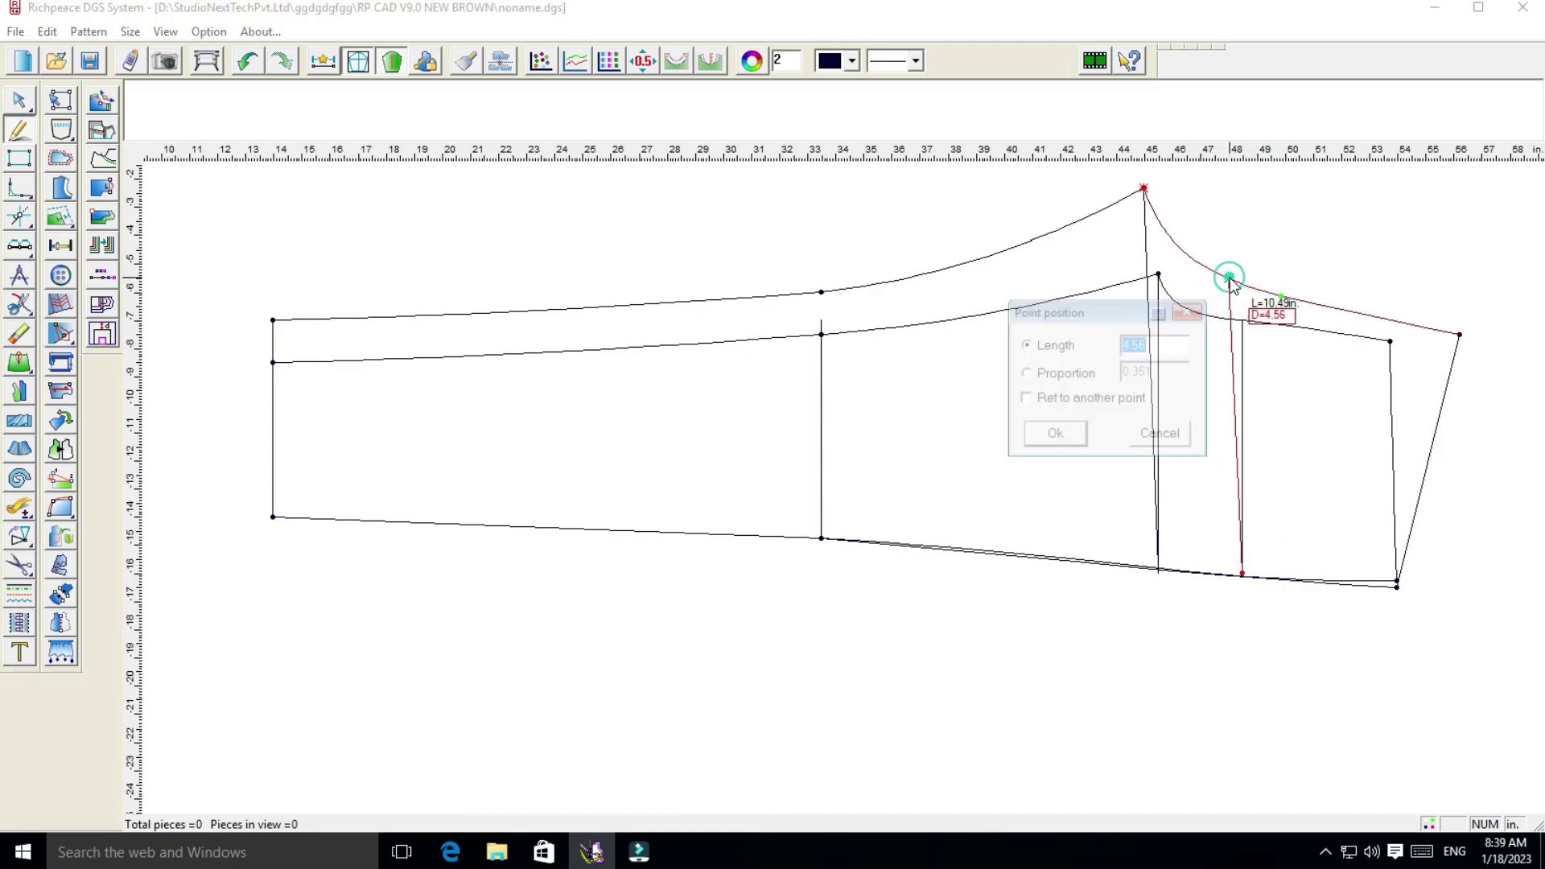
click(1056, 435)
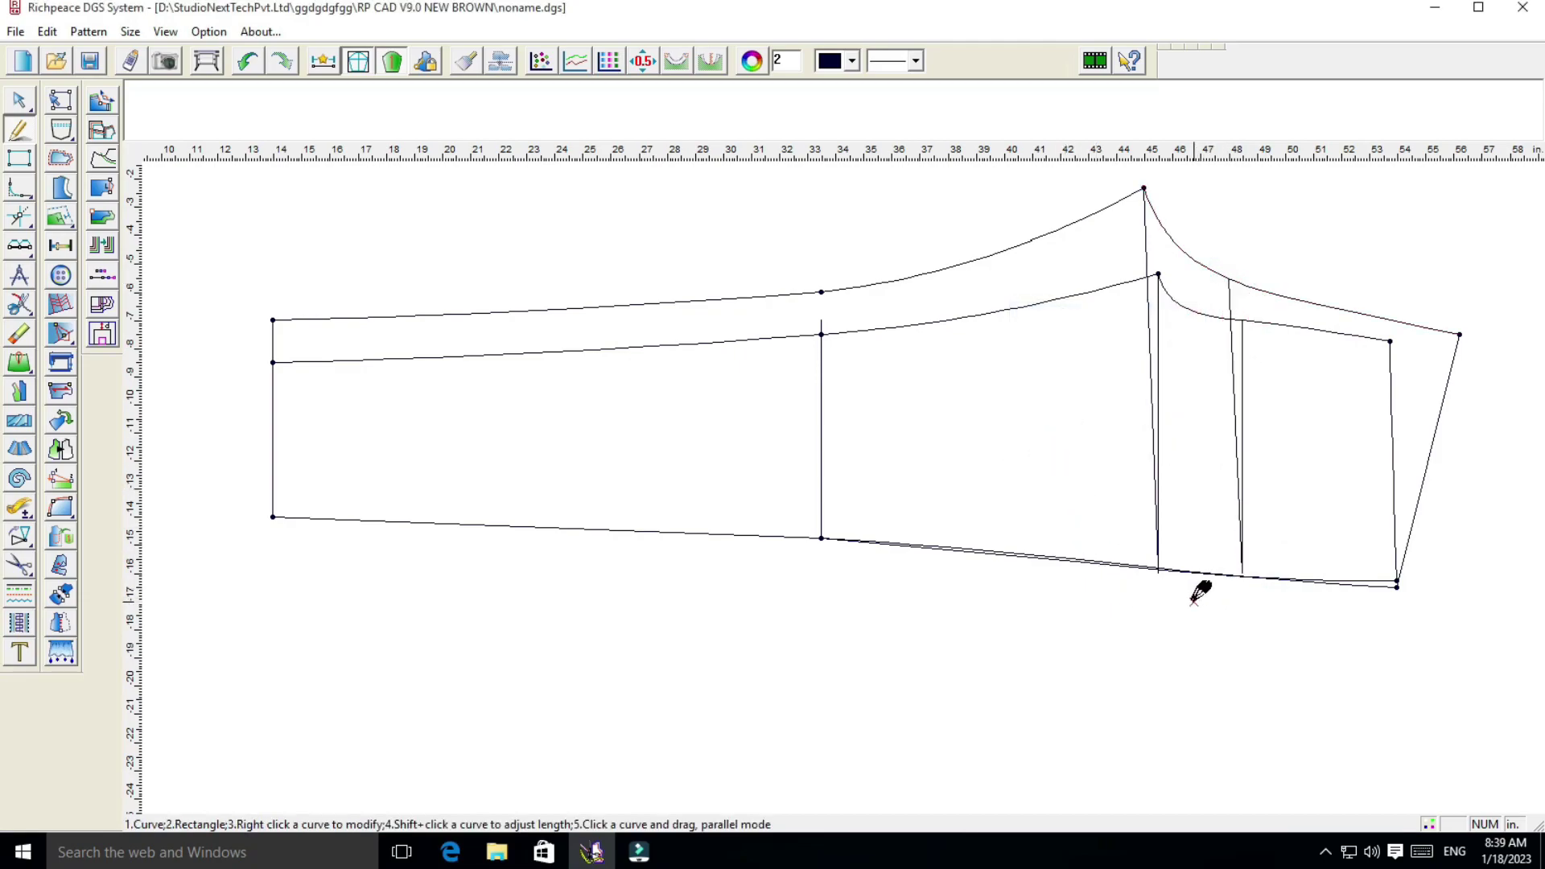
right_click(930, 384)
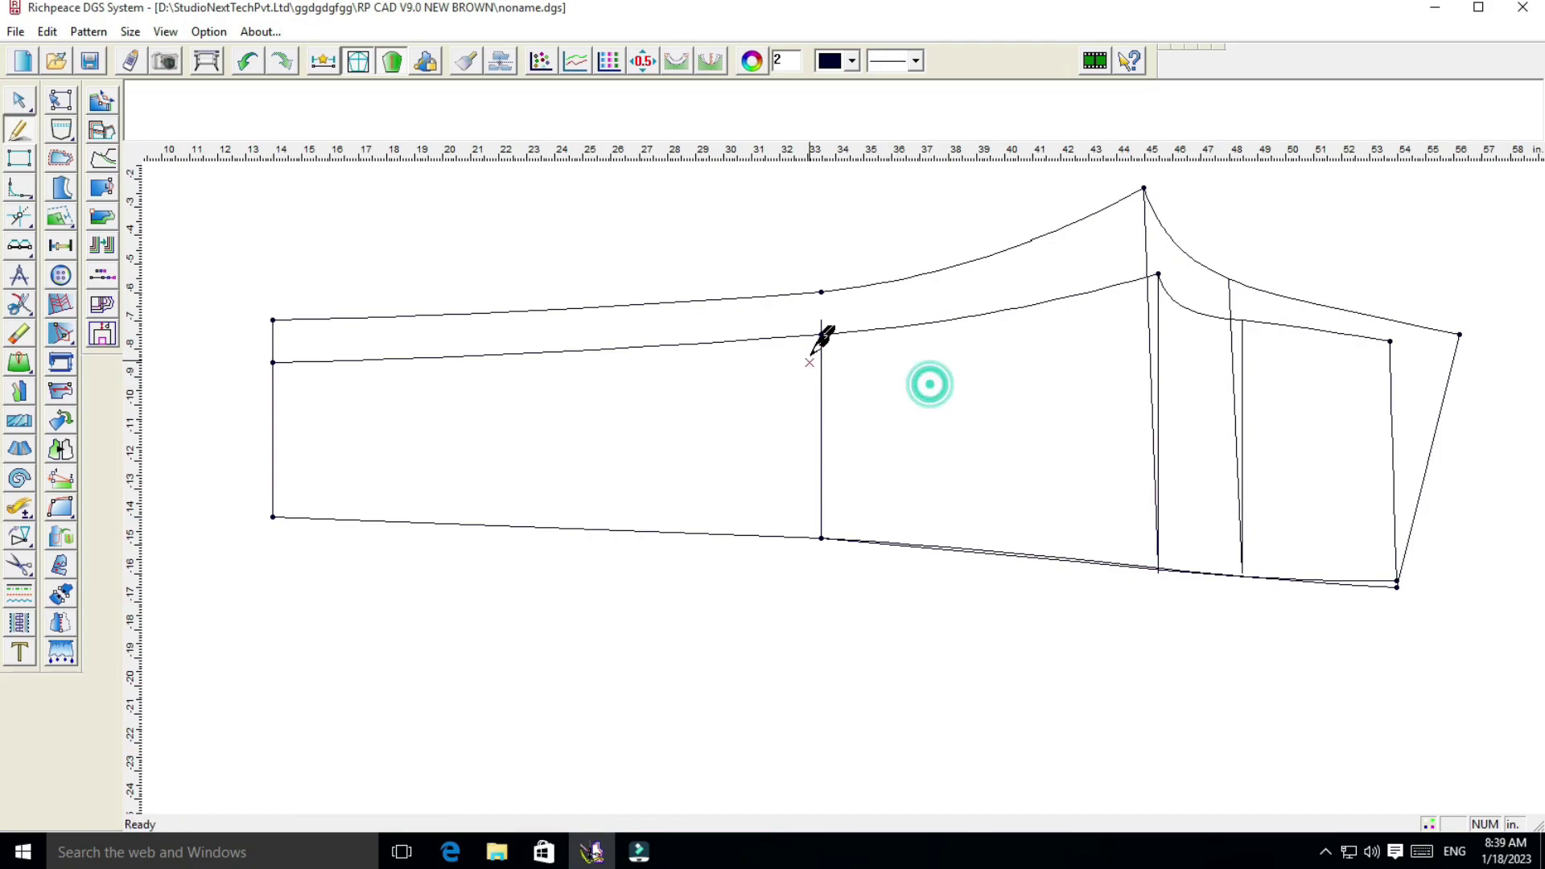
drag(821, 322, 820, 292)
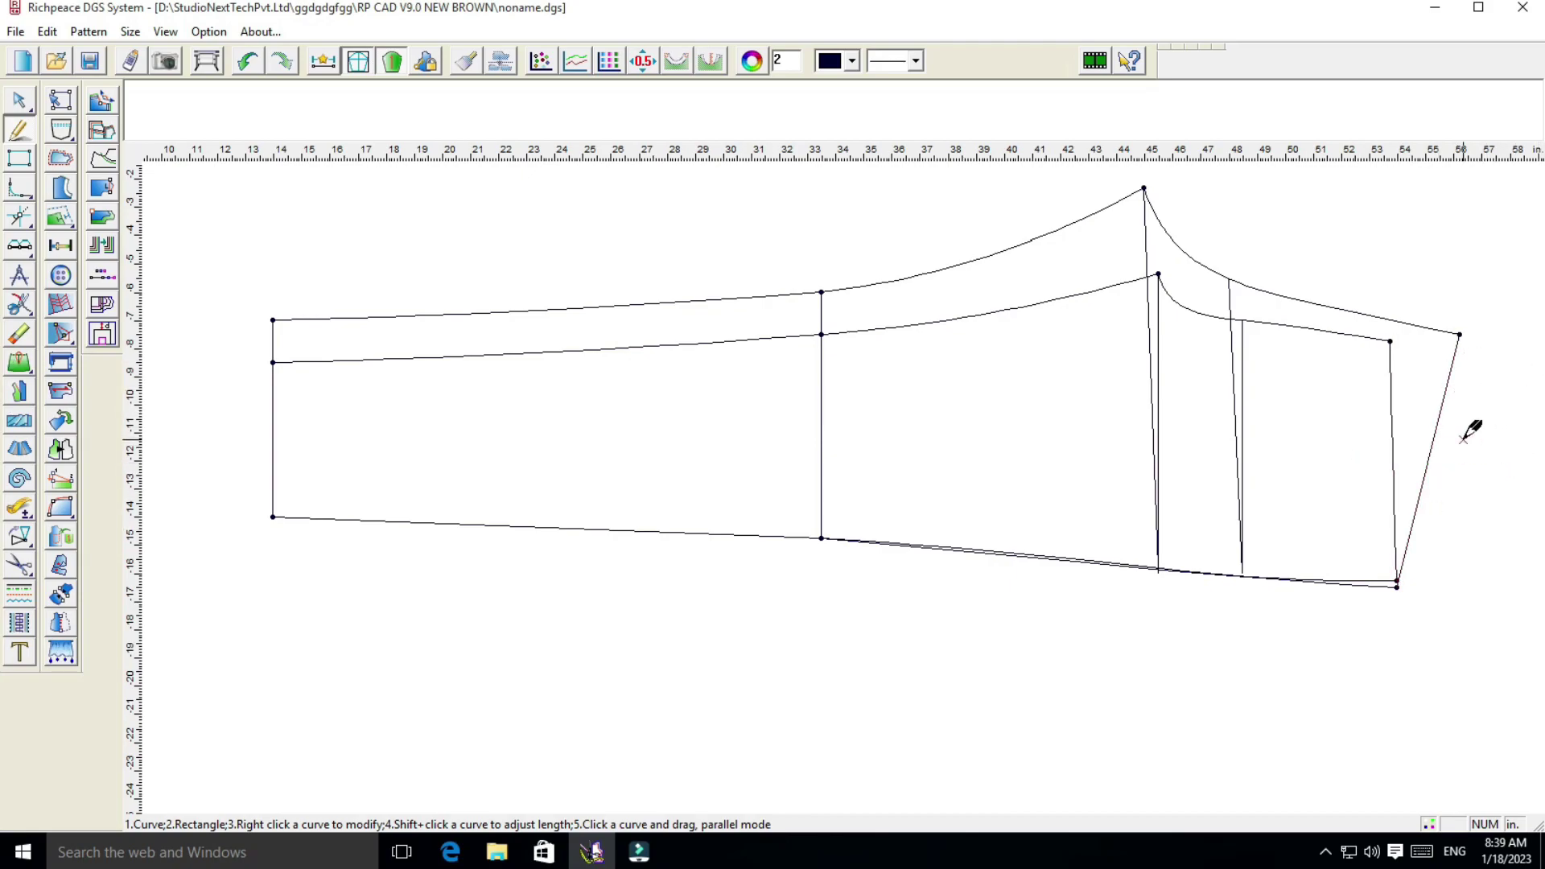
scroll(1465, 437, right, 1)
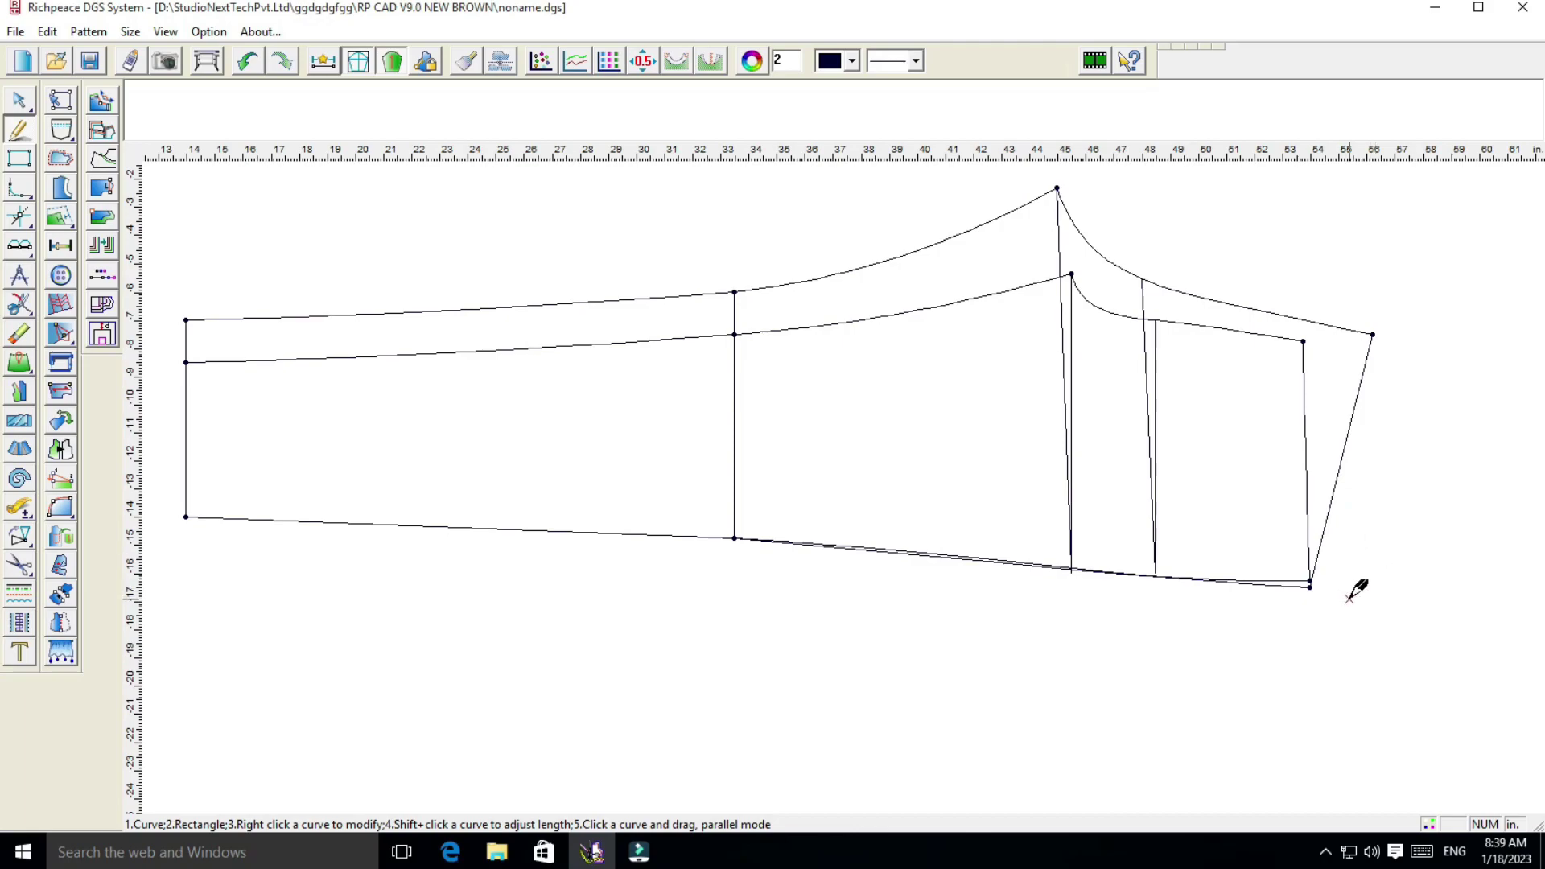
Cut the front outline, with its middle vertical and dart lines, into a separate pattern piece
click(19, 566)
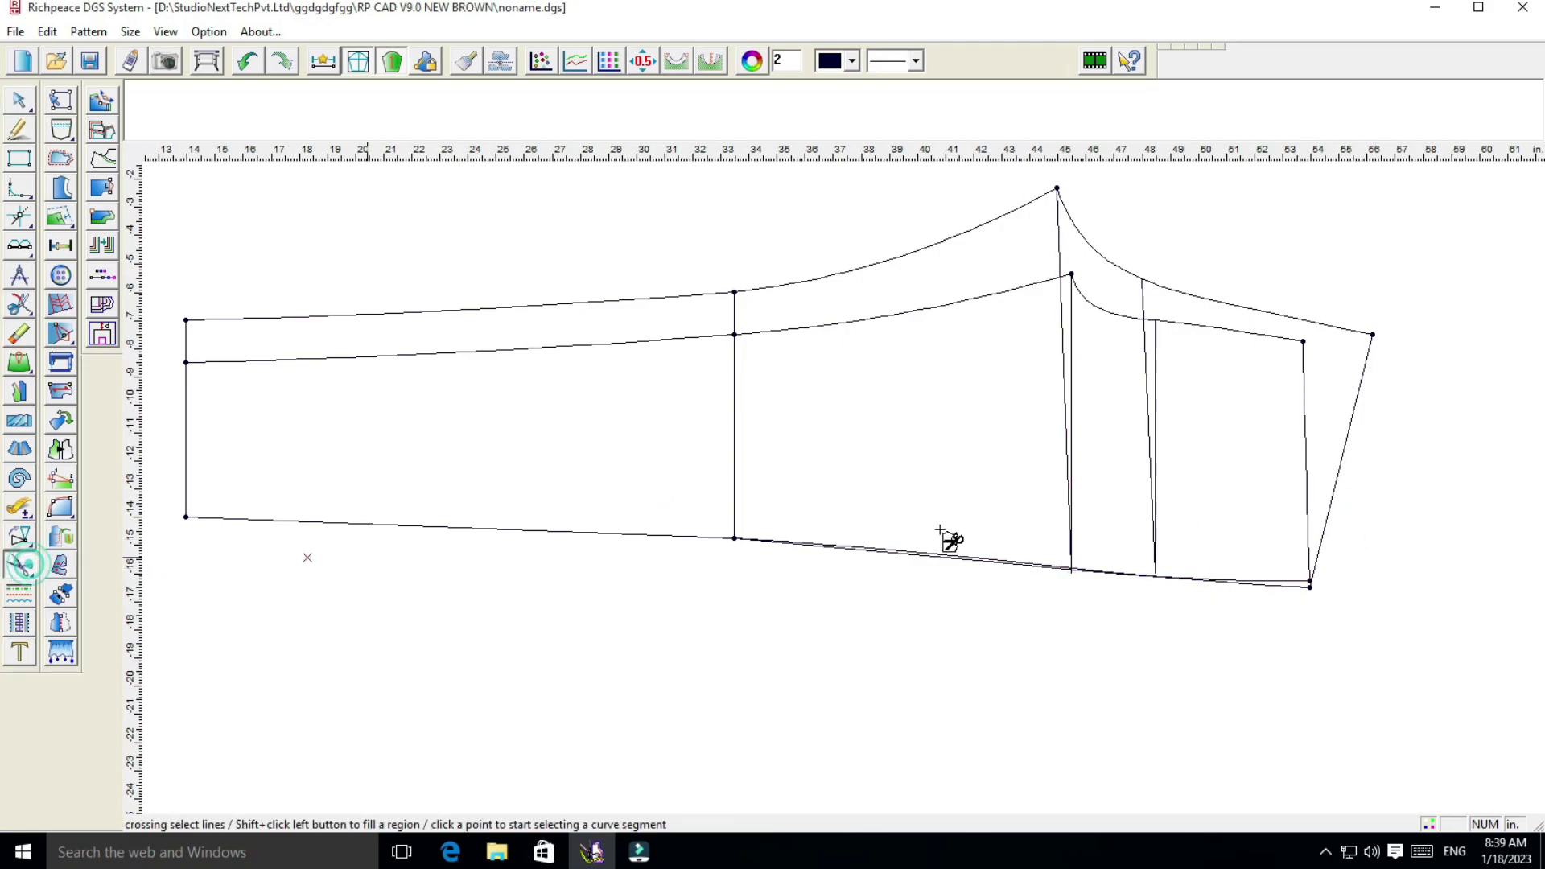
click(1303, 458)
click(1220, 332)
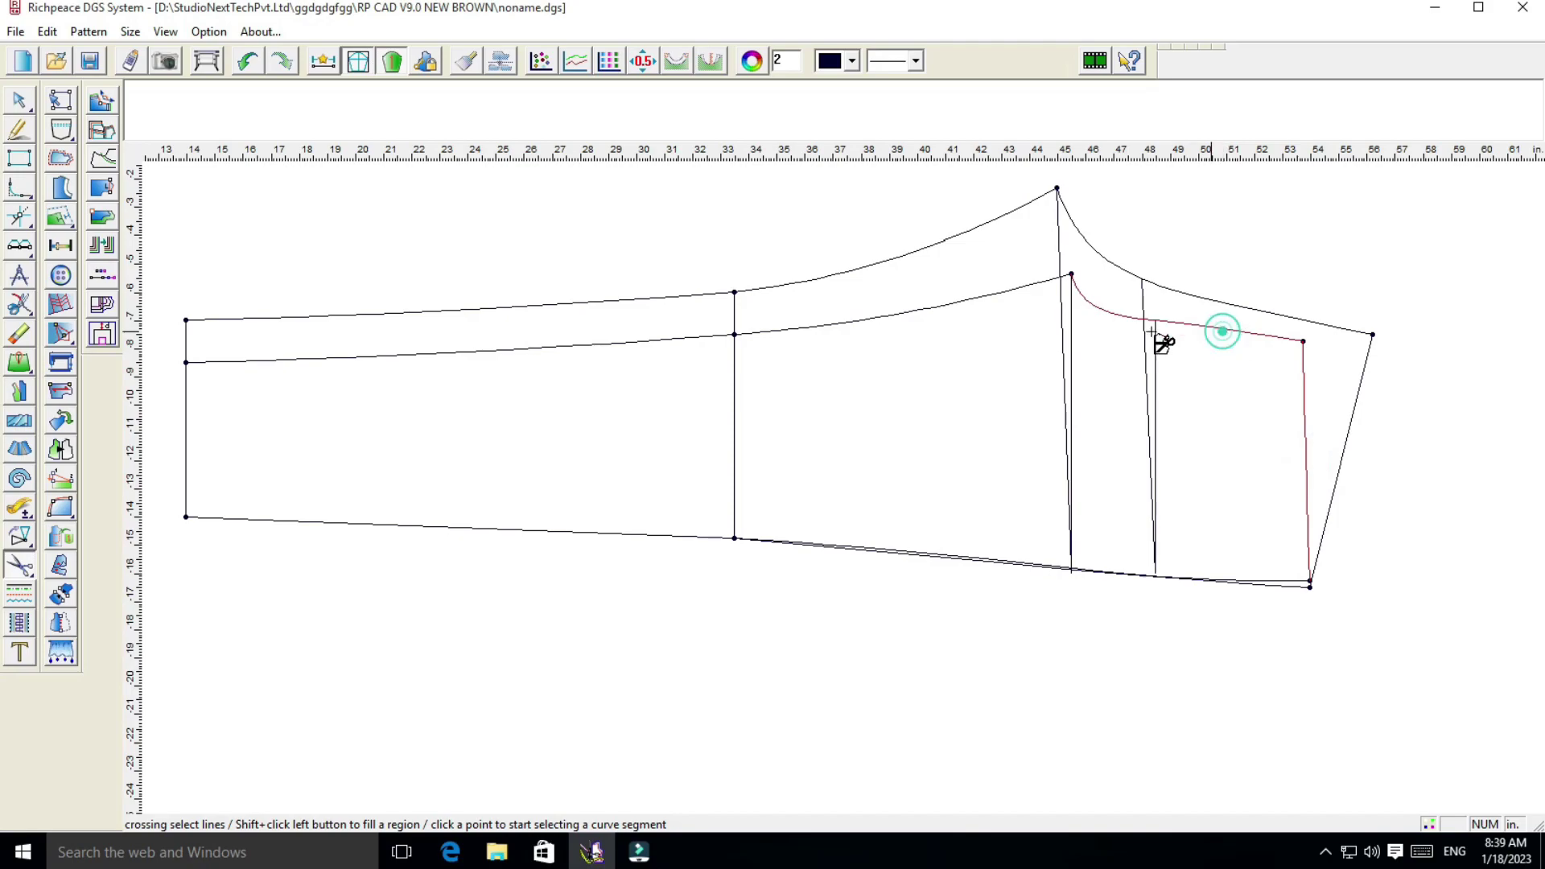
click(1004, 296)
click(1285, 577)
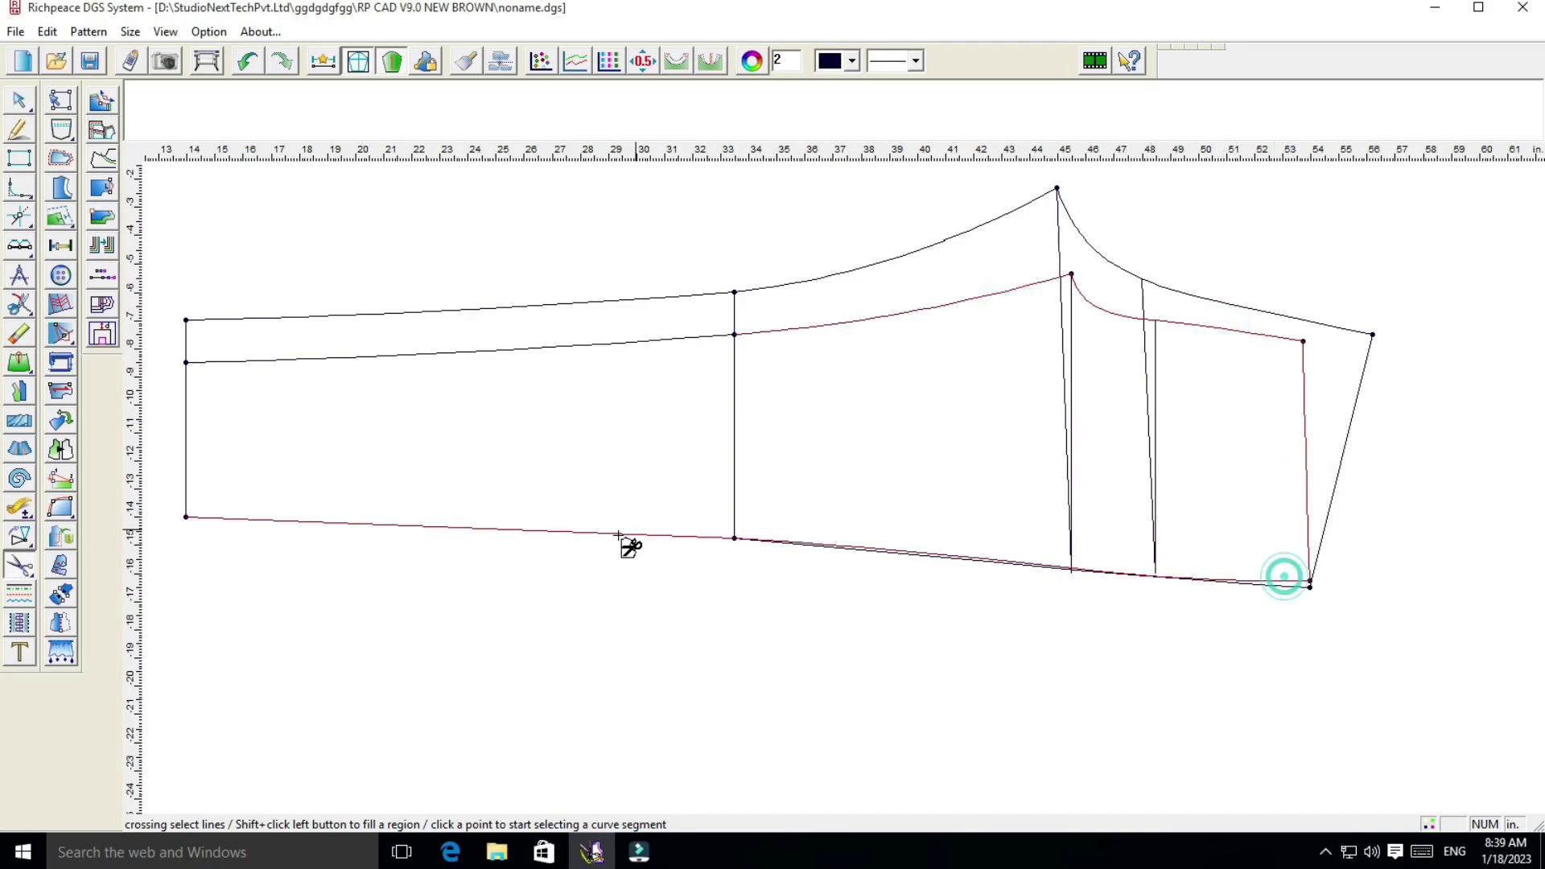
click(616, 532)
click(190, 450)
right_click(270, 357)
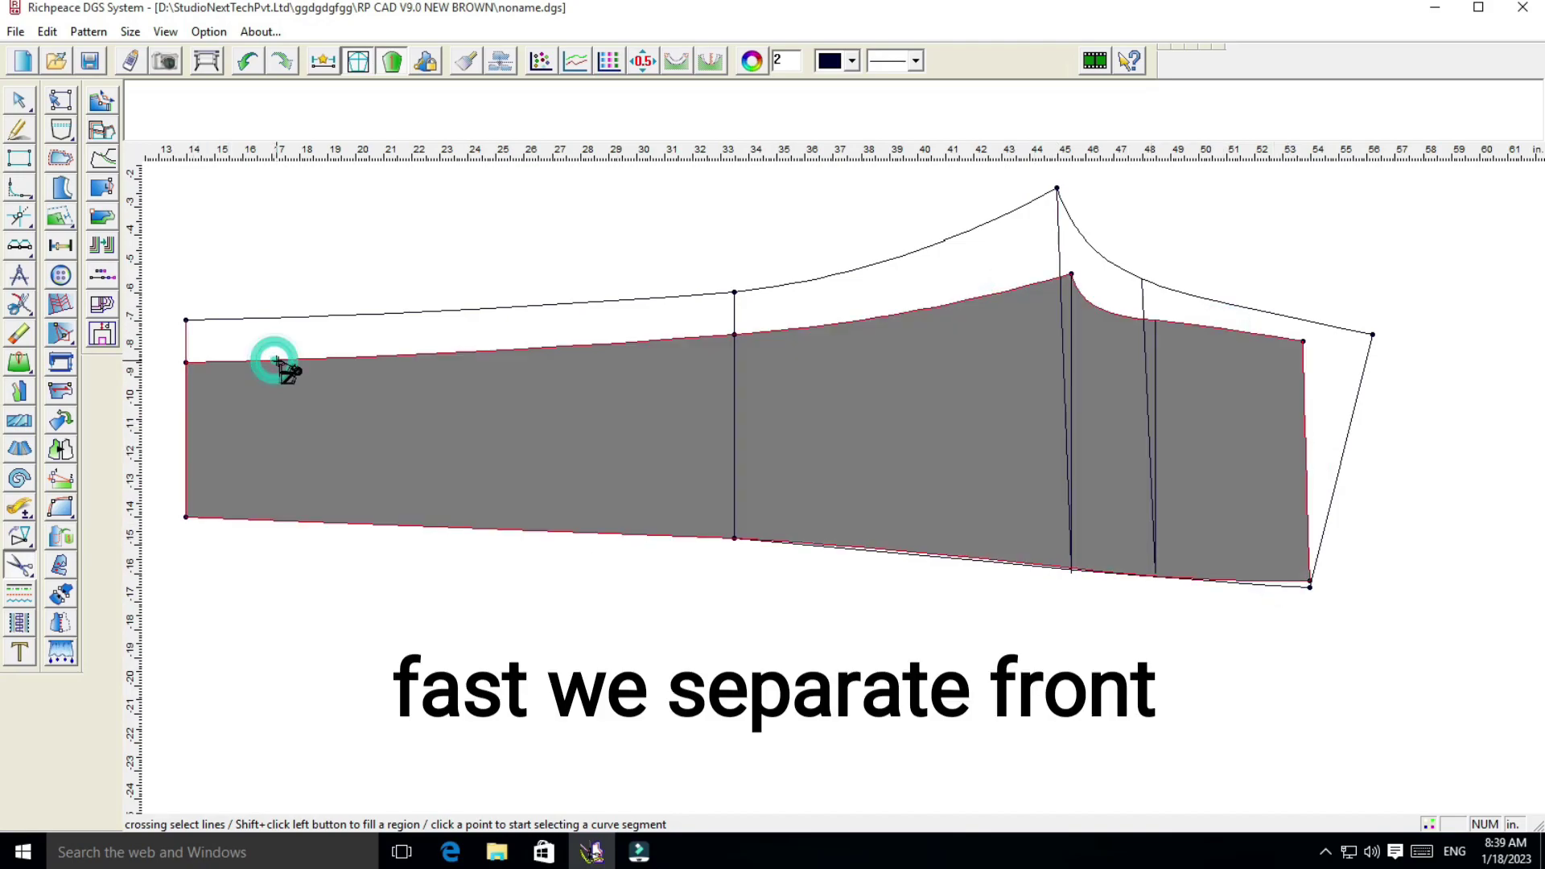
click(732, 419)
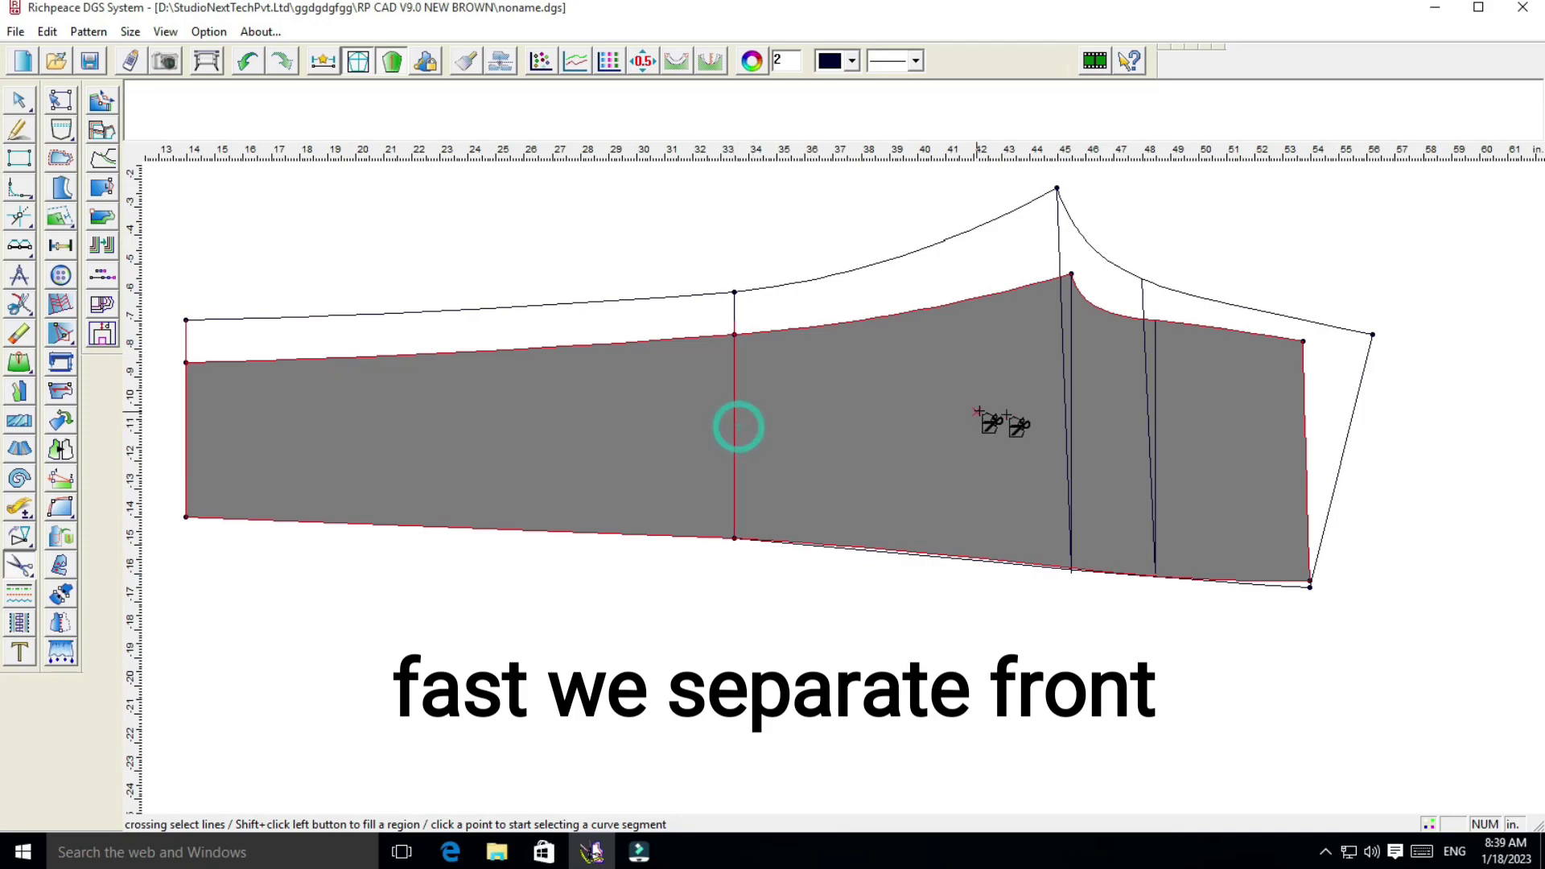
click(1156, 350)
right_click(1253, 250)
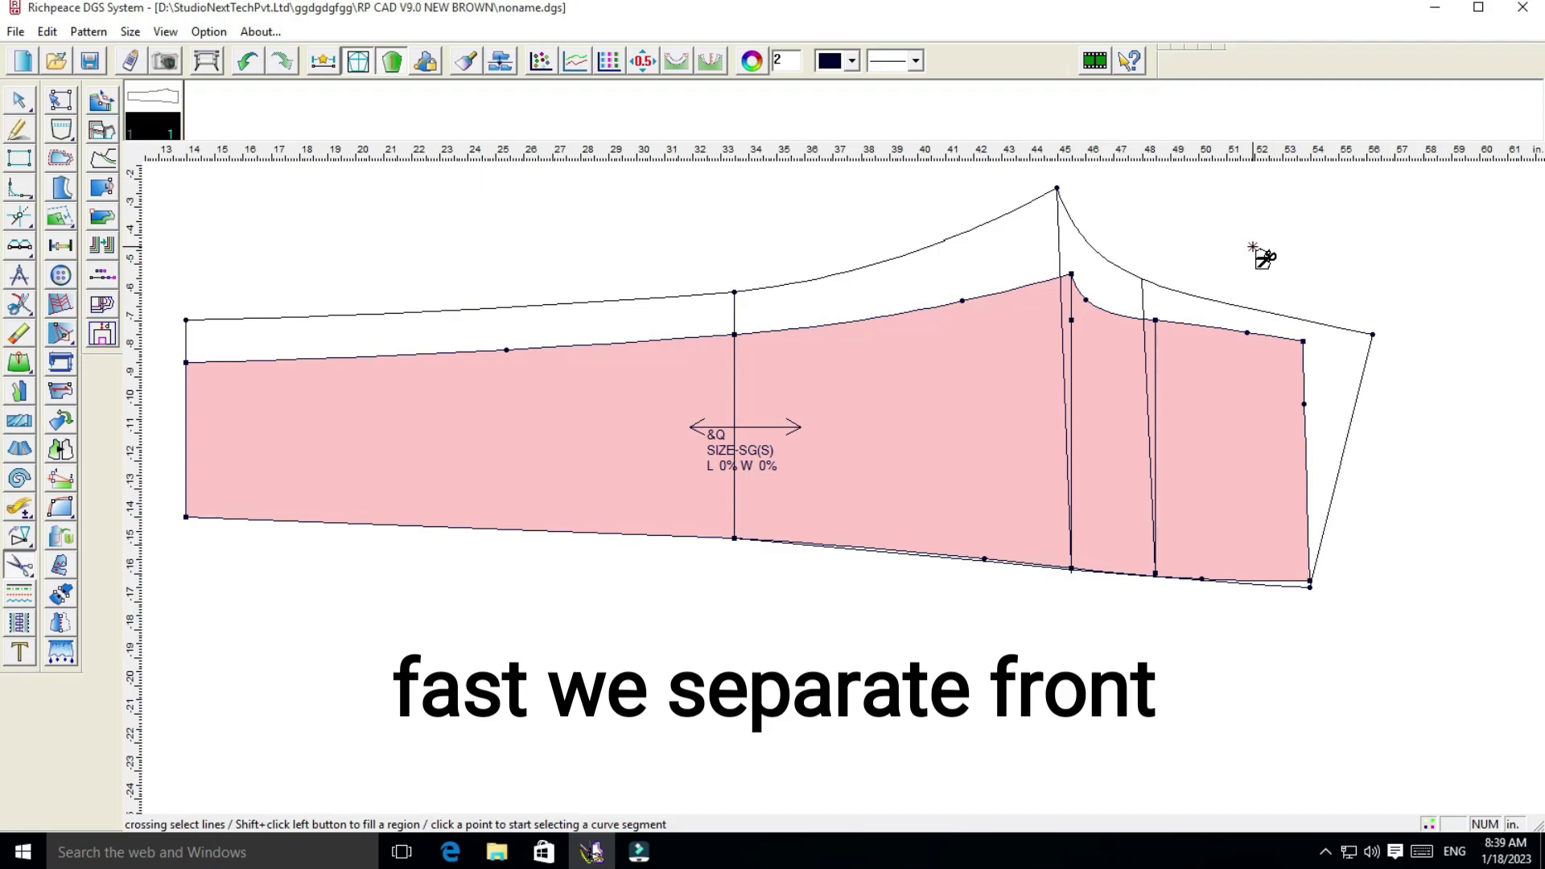
right_click(1261, 252)
Move the new front pattern piece down below the draft
click(1309, 286)
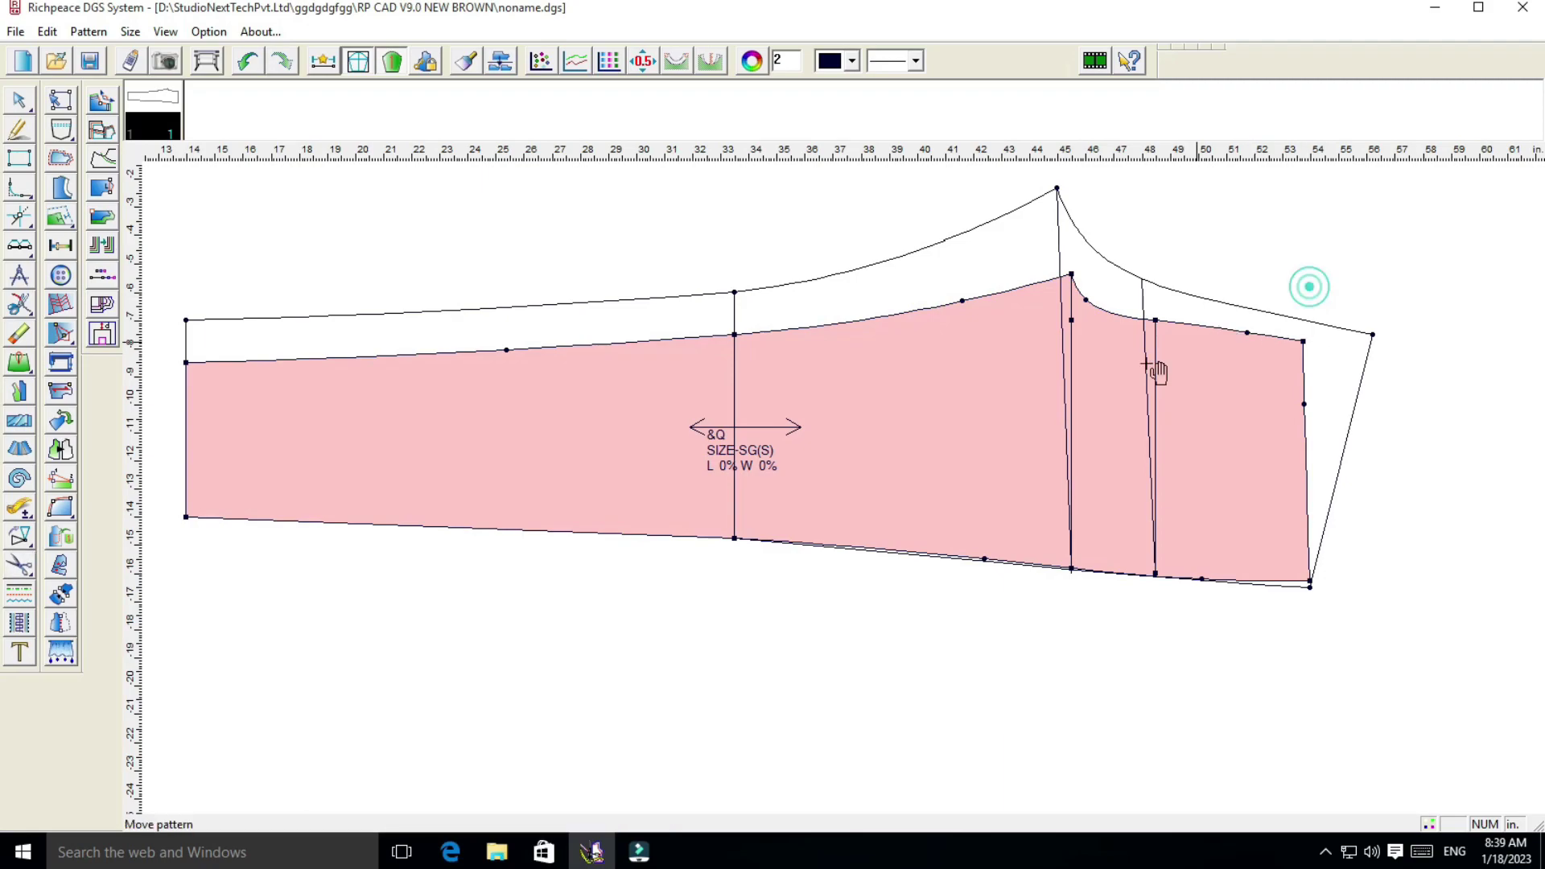
click(1073, 278)
click(1124, 441)
scroll(848, 494, down, 2)
click(851, 499)
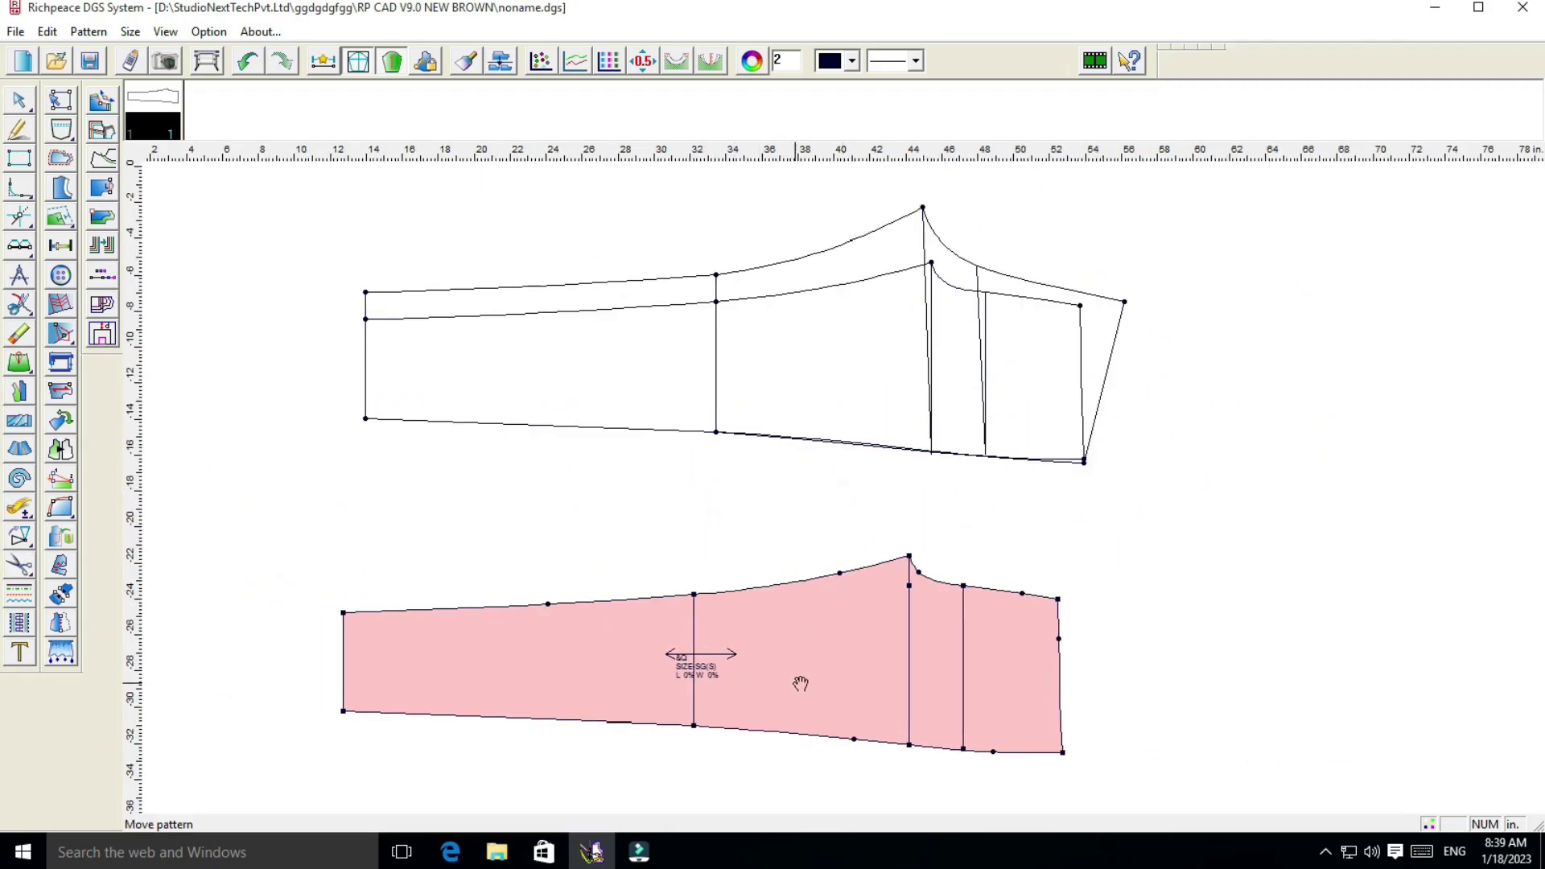
click(801, 684)
scroll(841, 448, up, 1)
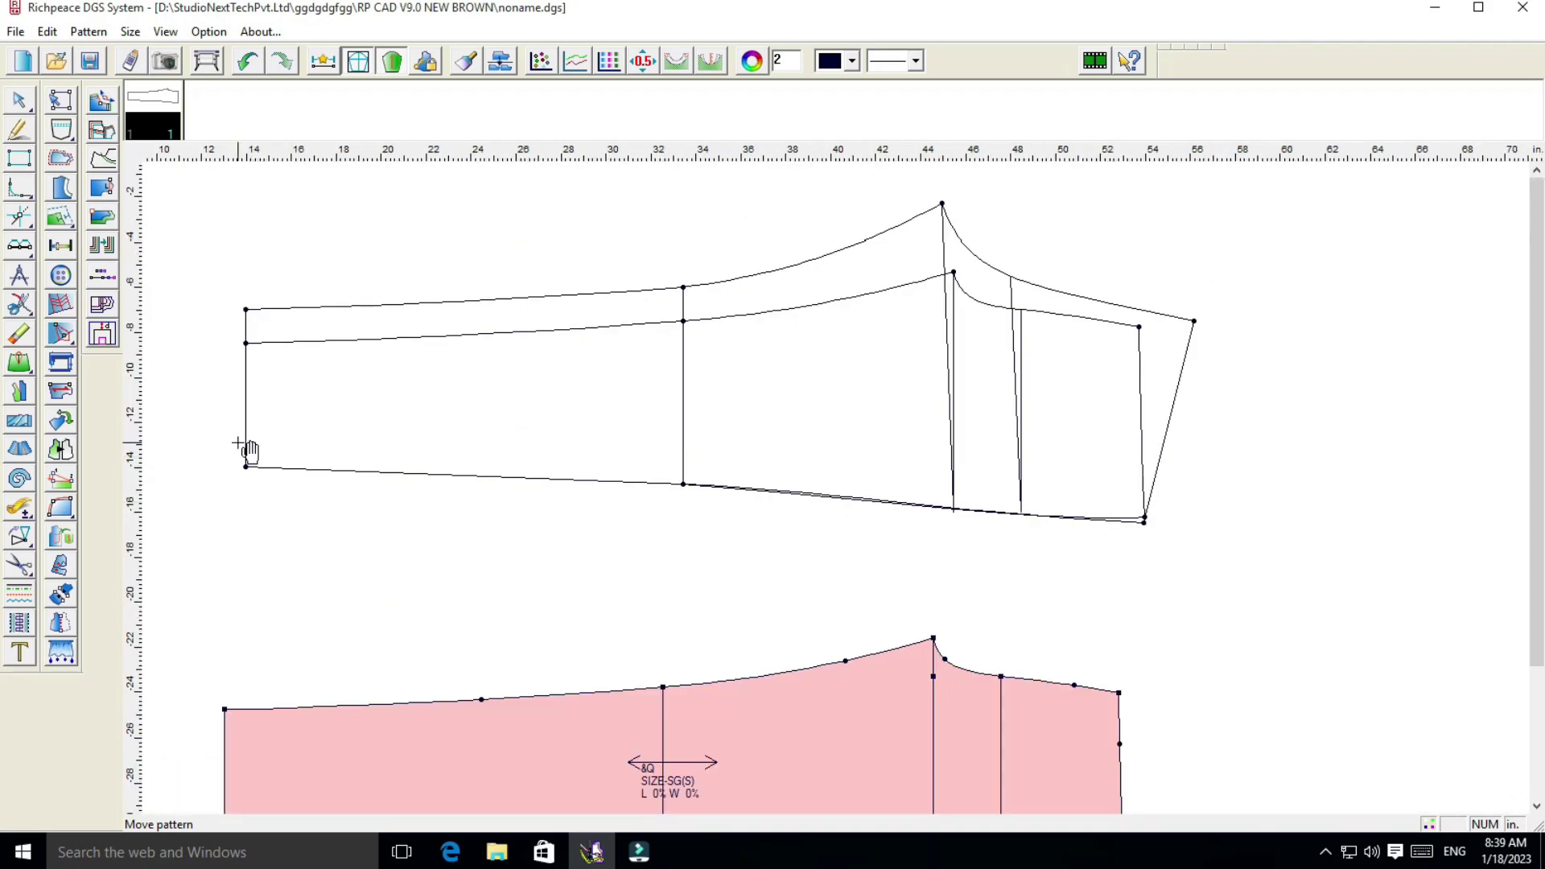
Cut the back outline, including both inner dart lines, into a second pattern piece
click(20, 565)
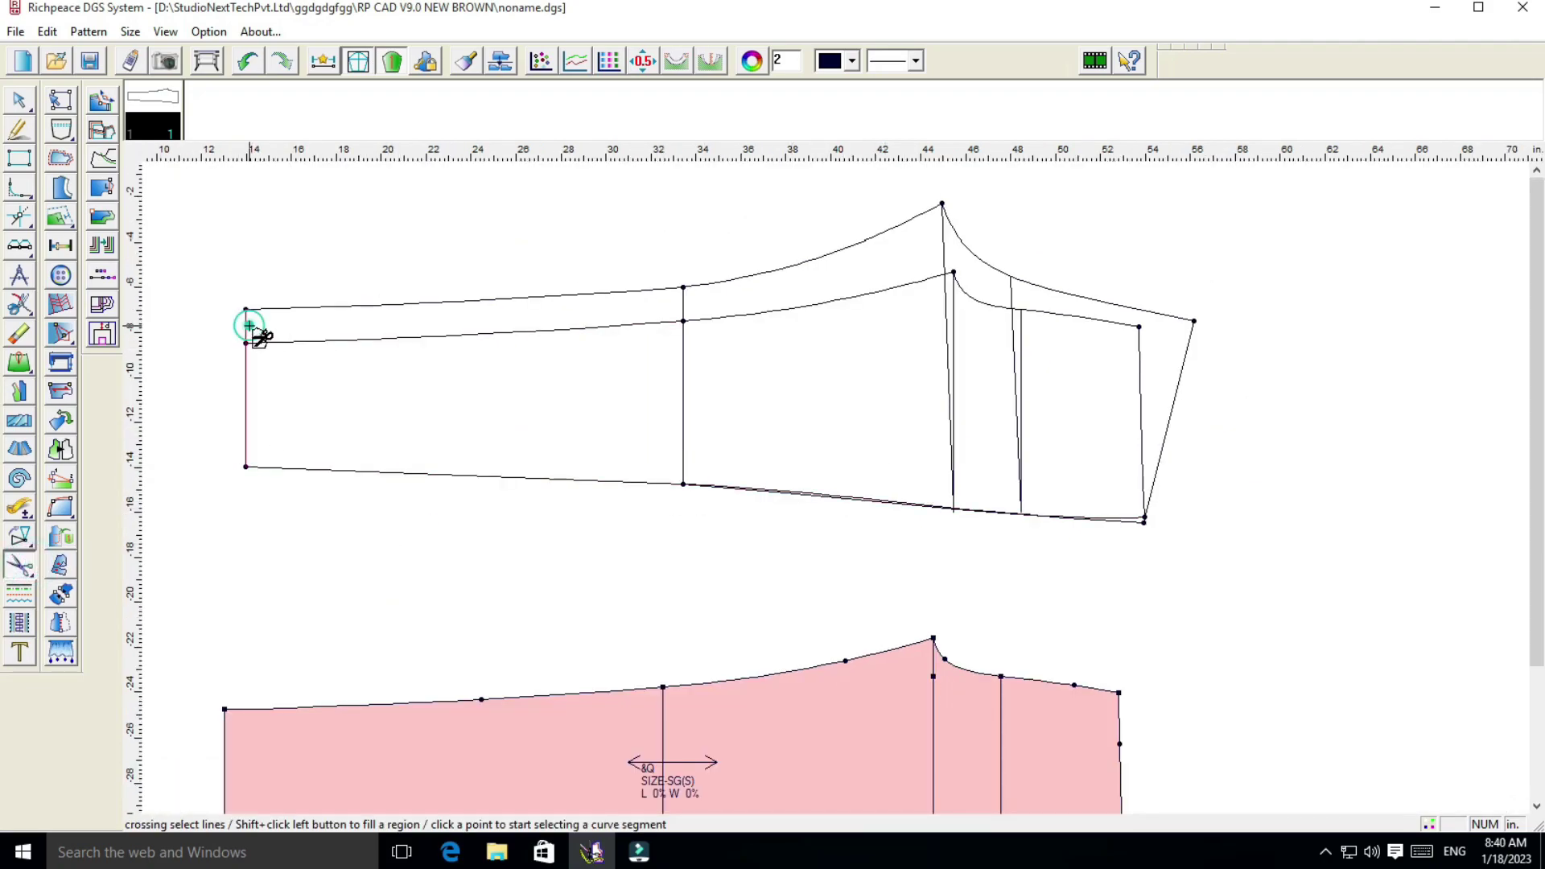
click(684, 298)
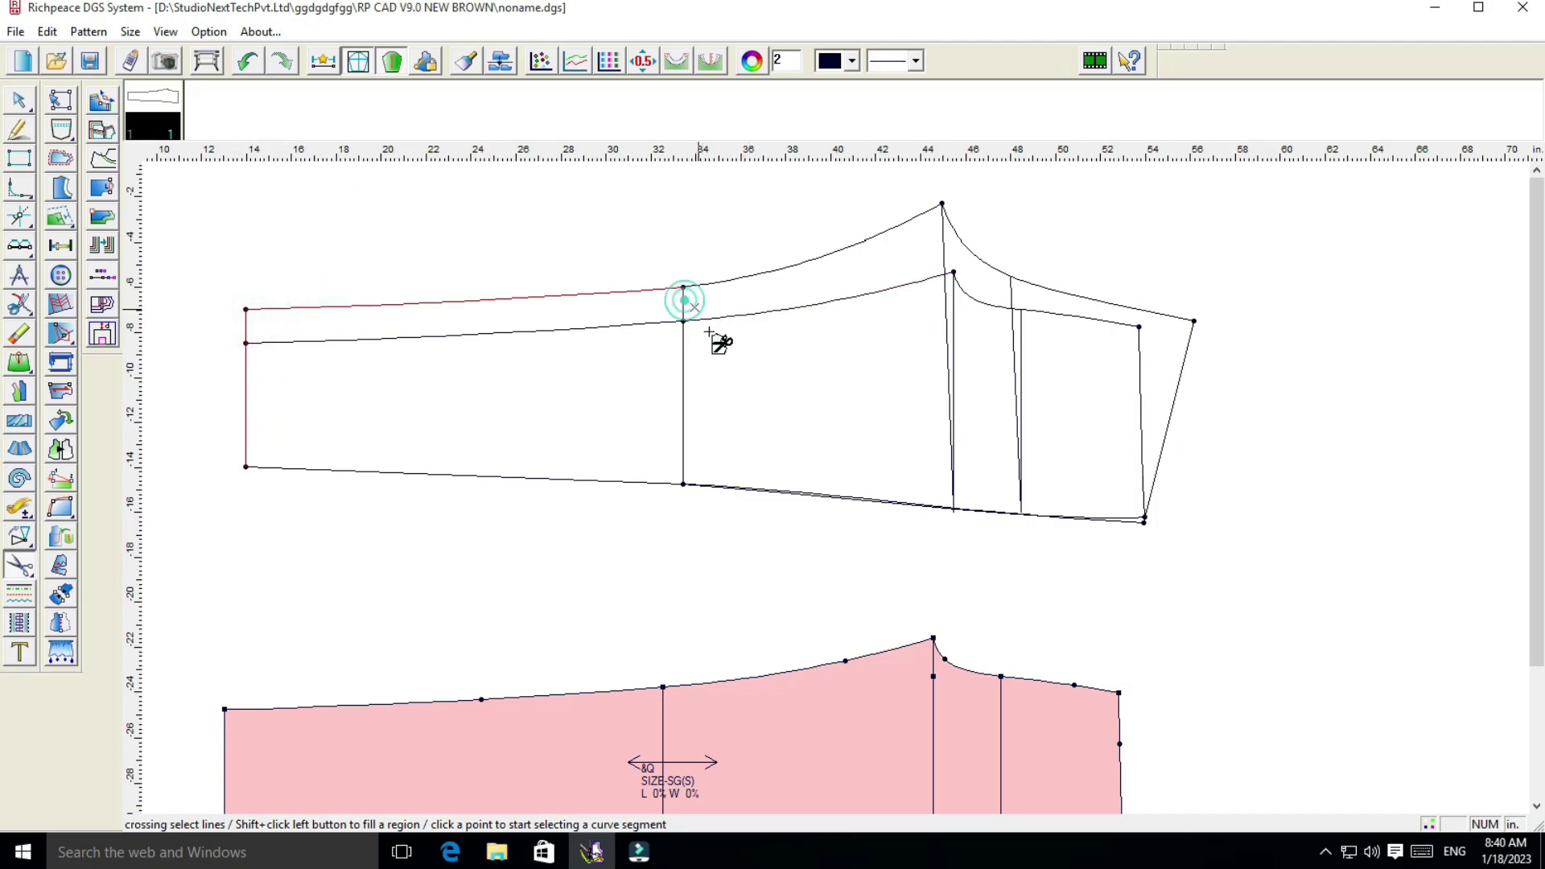
click(686, 368)
click(784, 267)
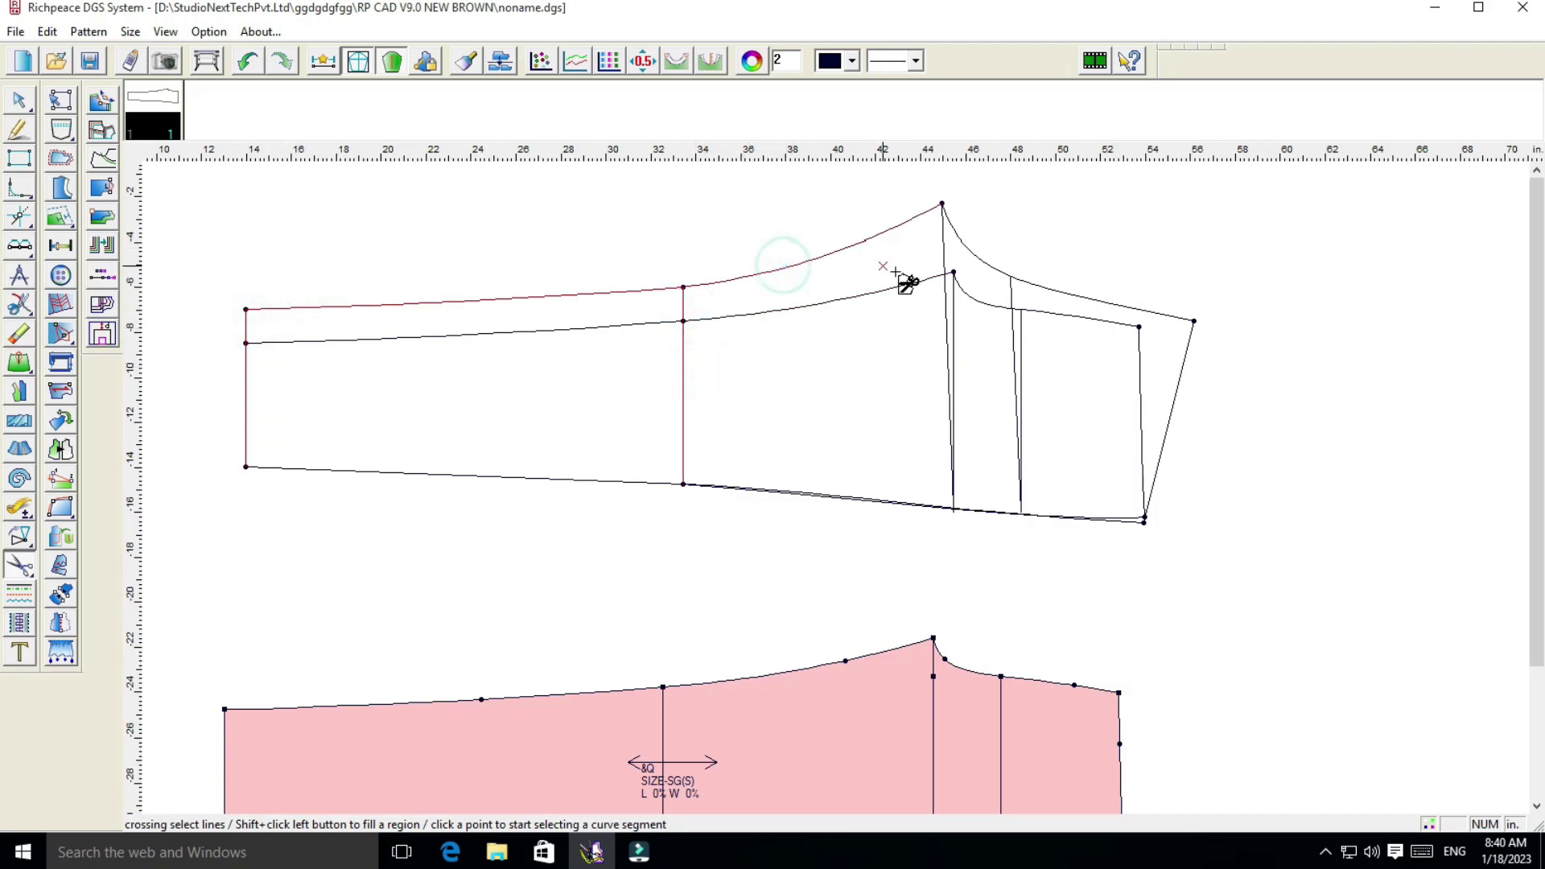
click(978, 251)
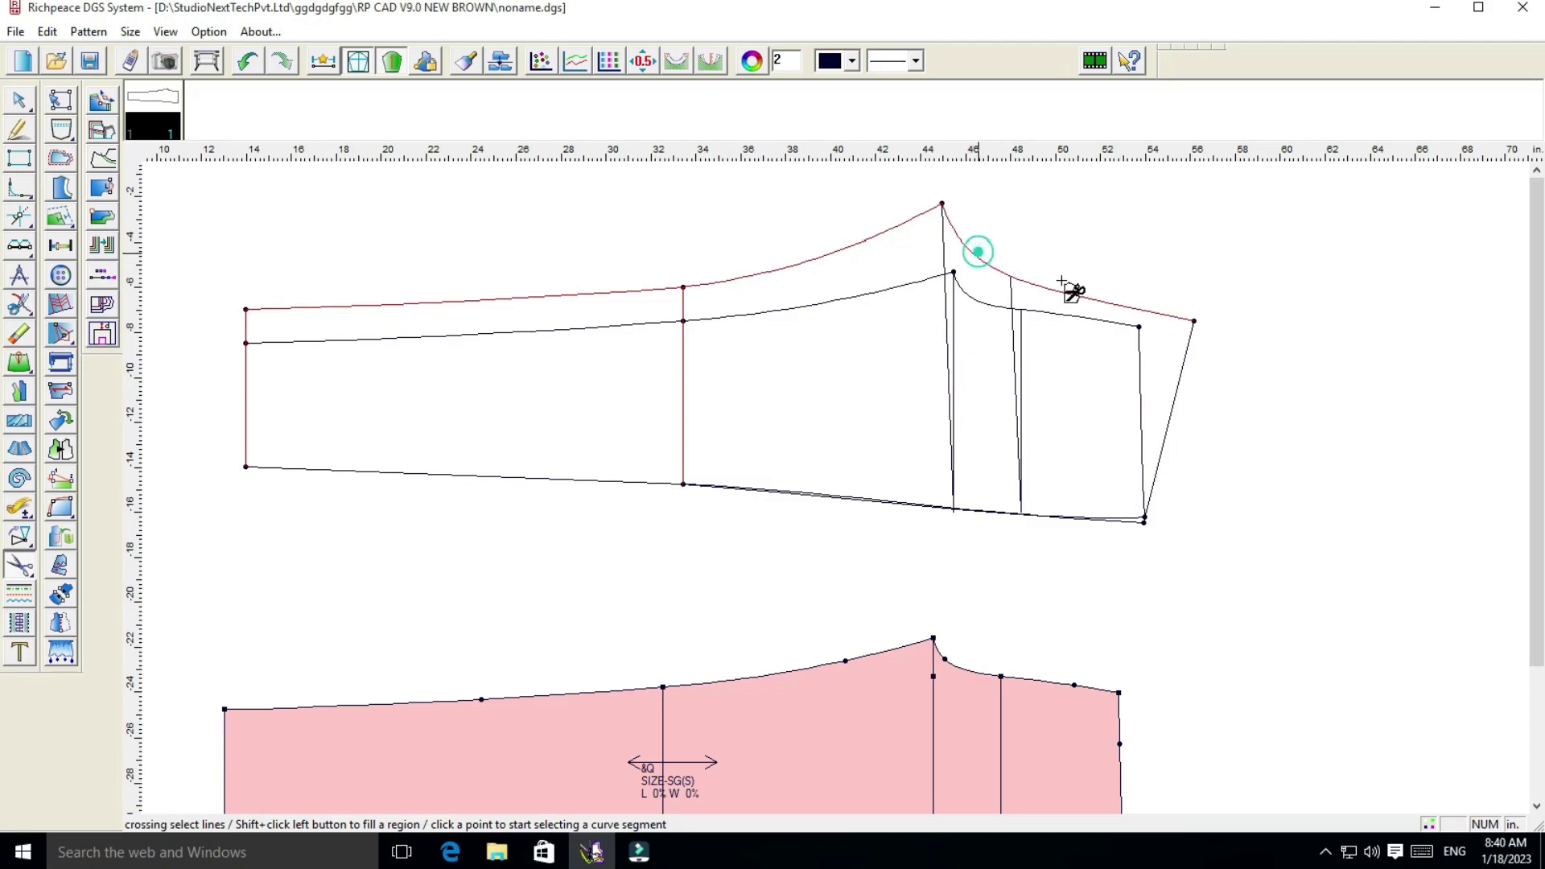
click(1180, 371)
click(1116, 527)
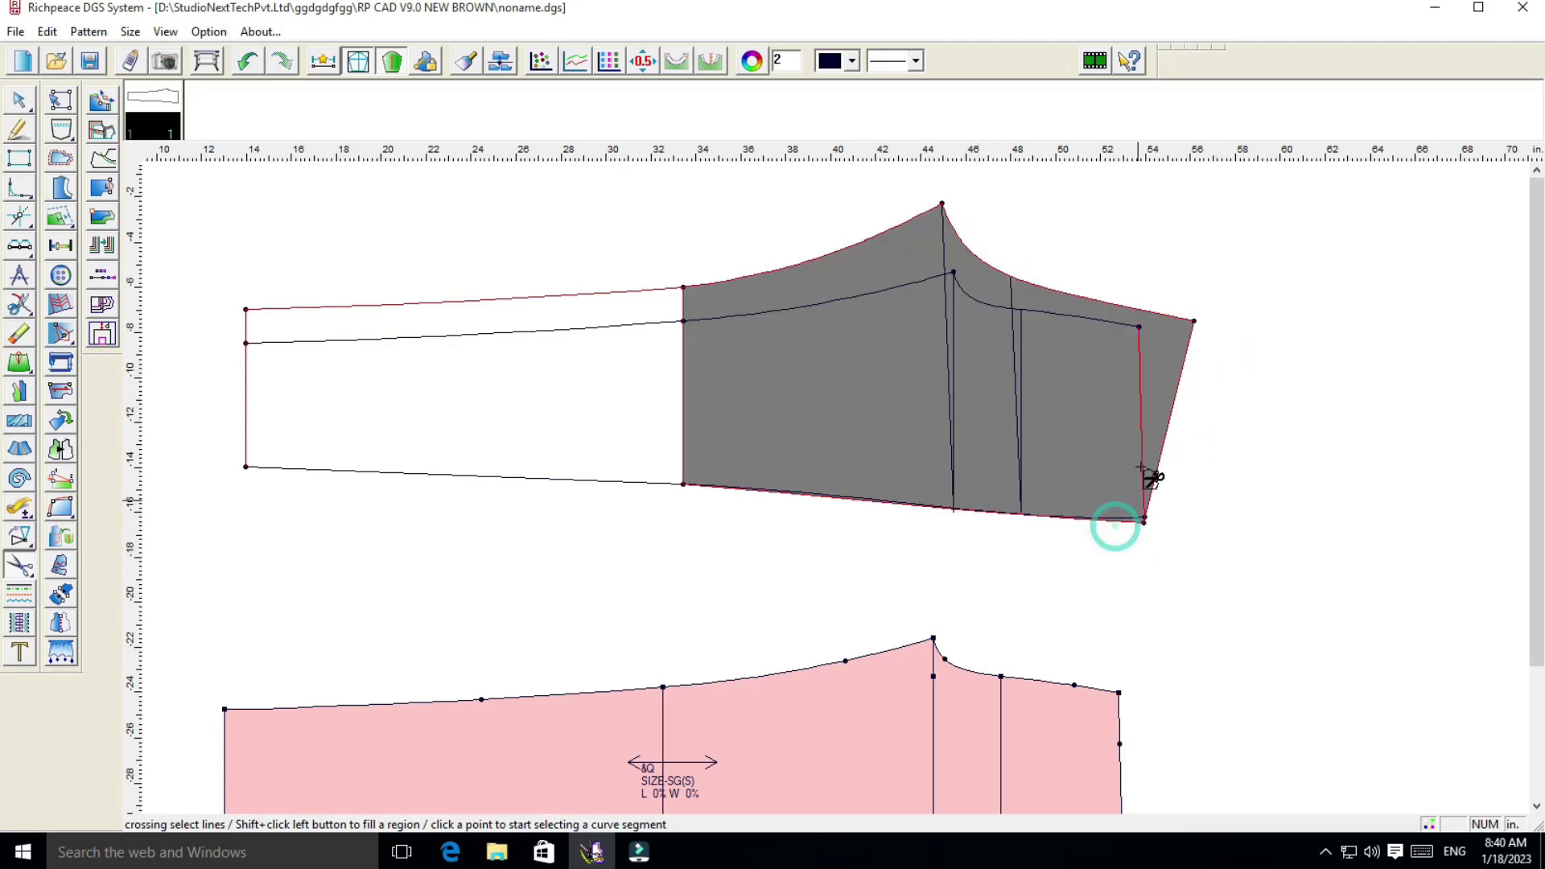
click(1001, 288)
click(934, 243)
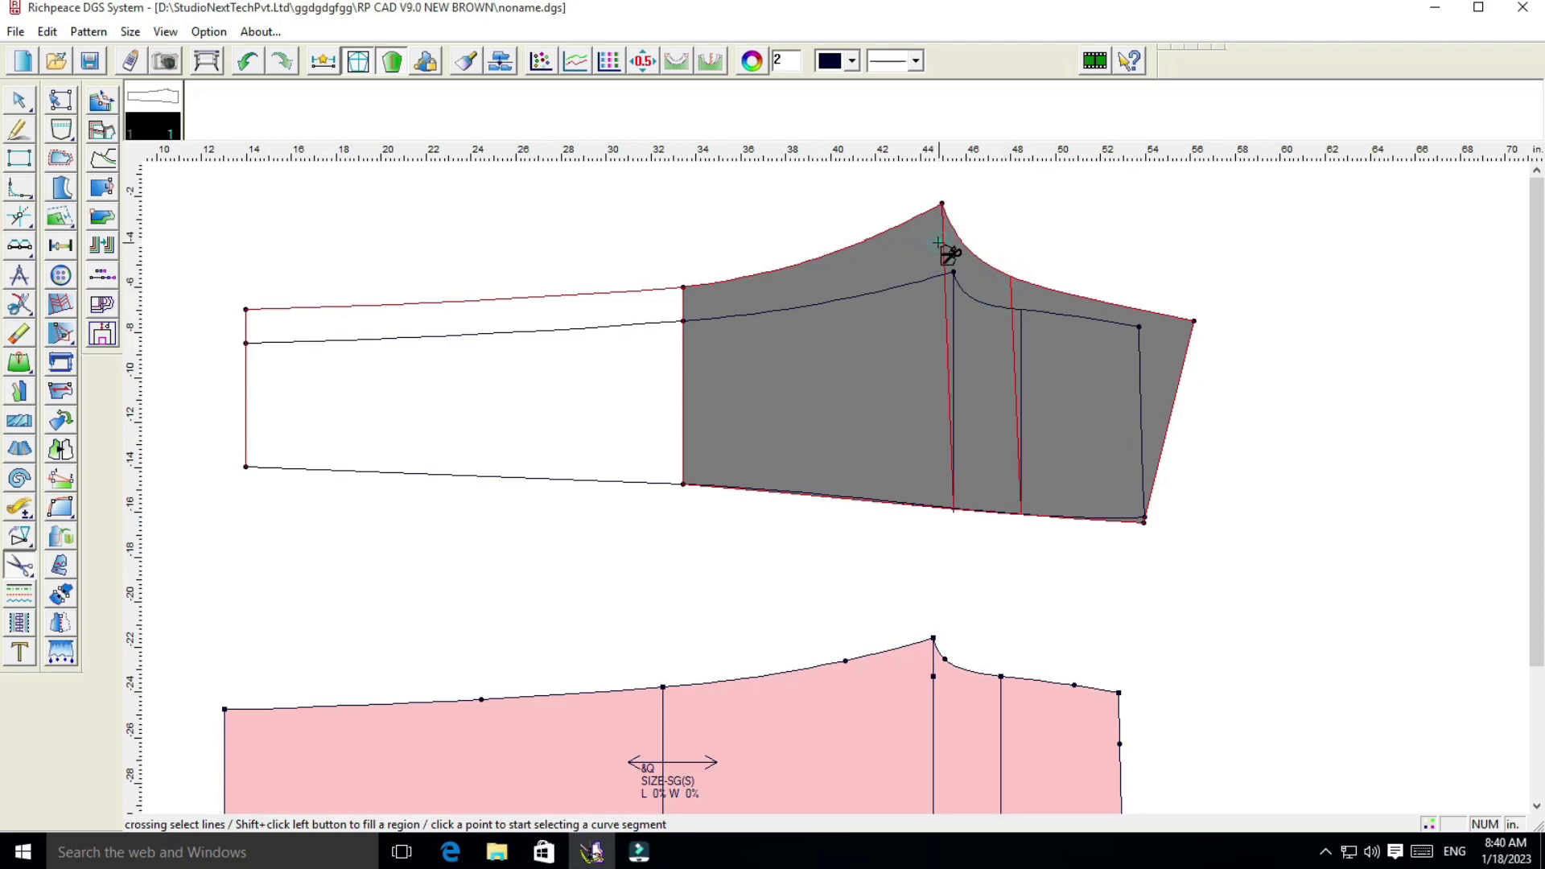
shift+click(595, 489)
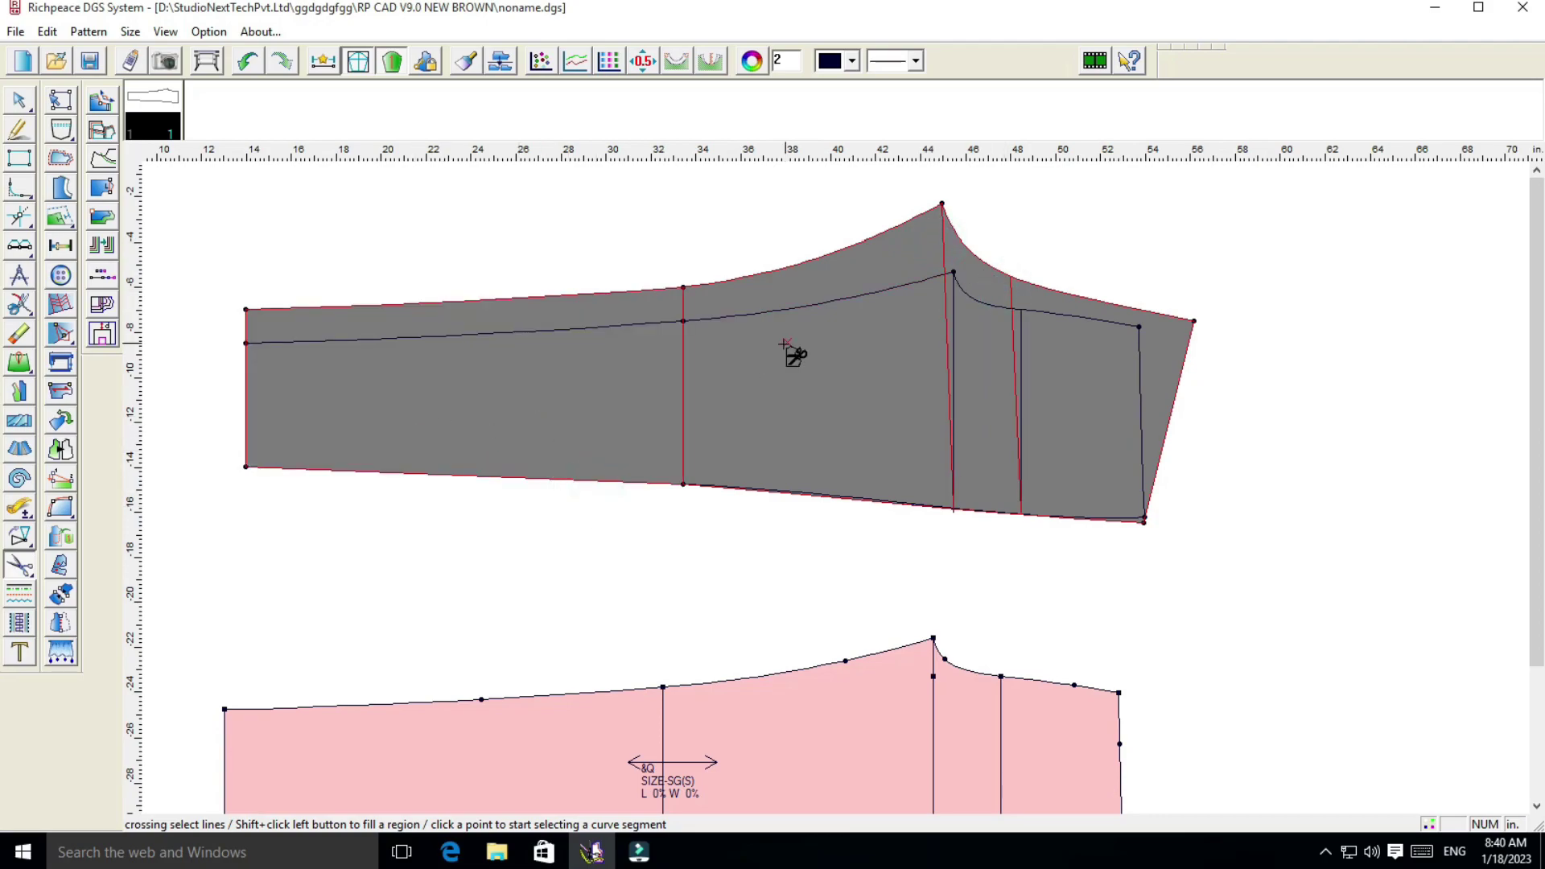
right_click(1046, 213)
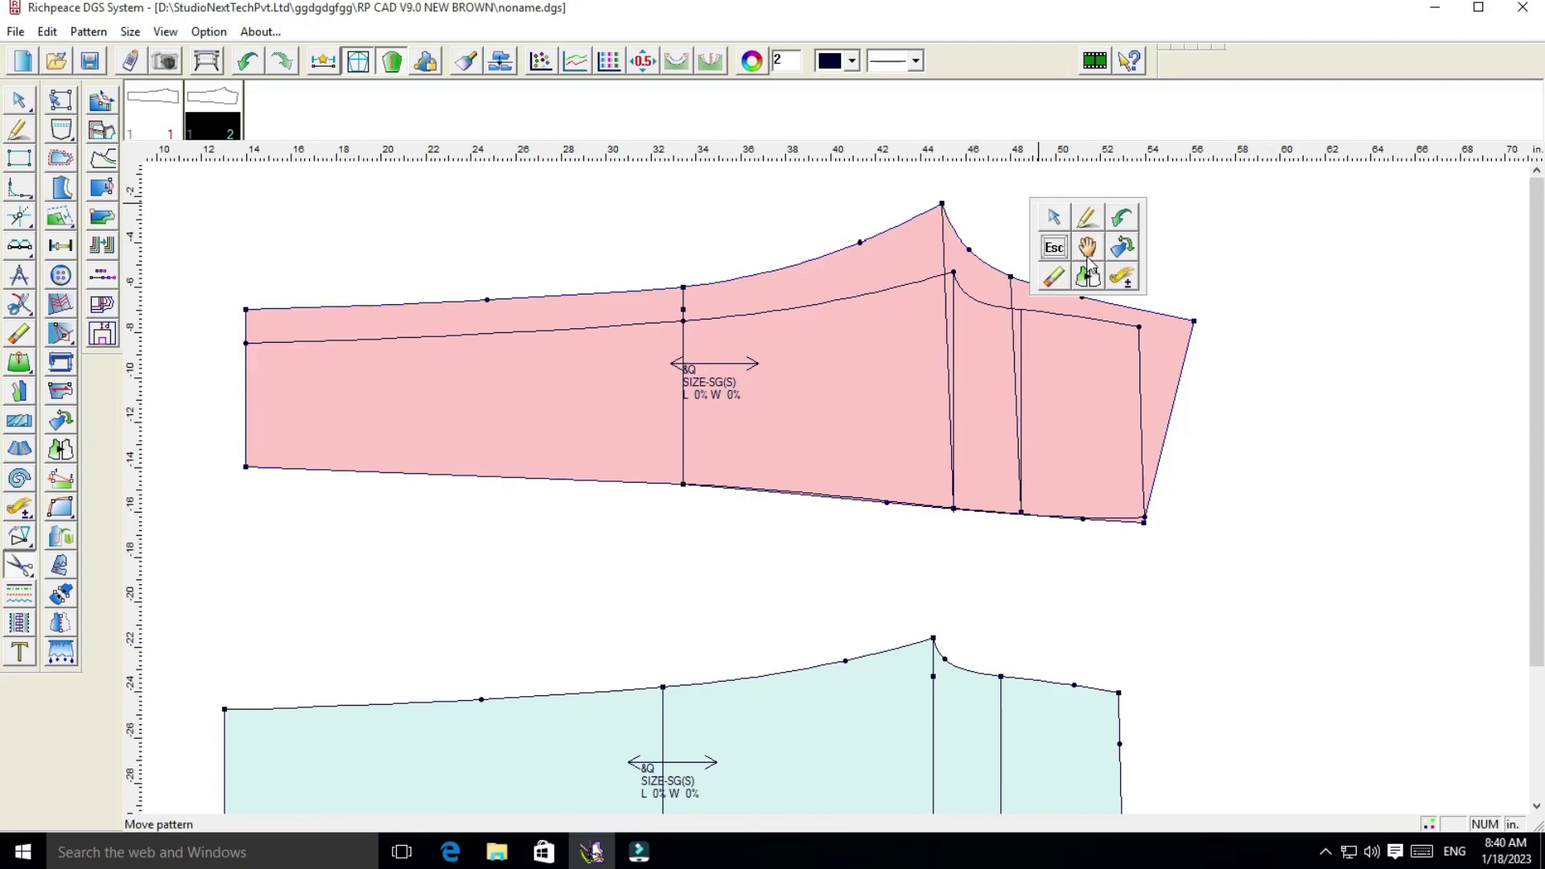
Move the back pattern piece below the front piece and check its placement
click(1086, 248)
click(907, 348)
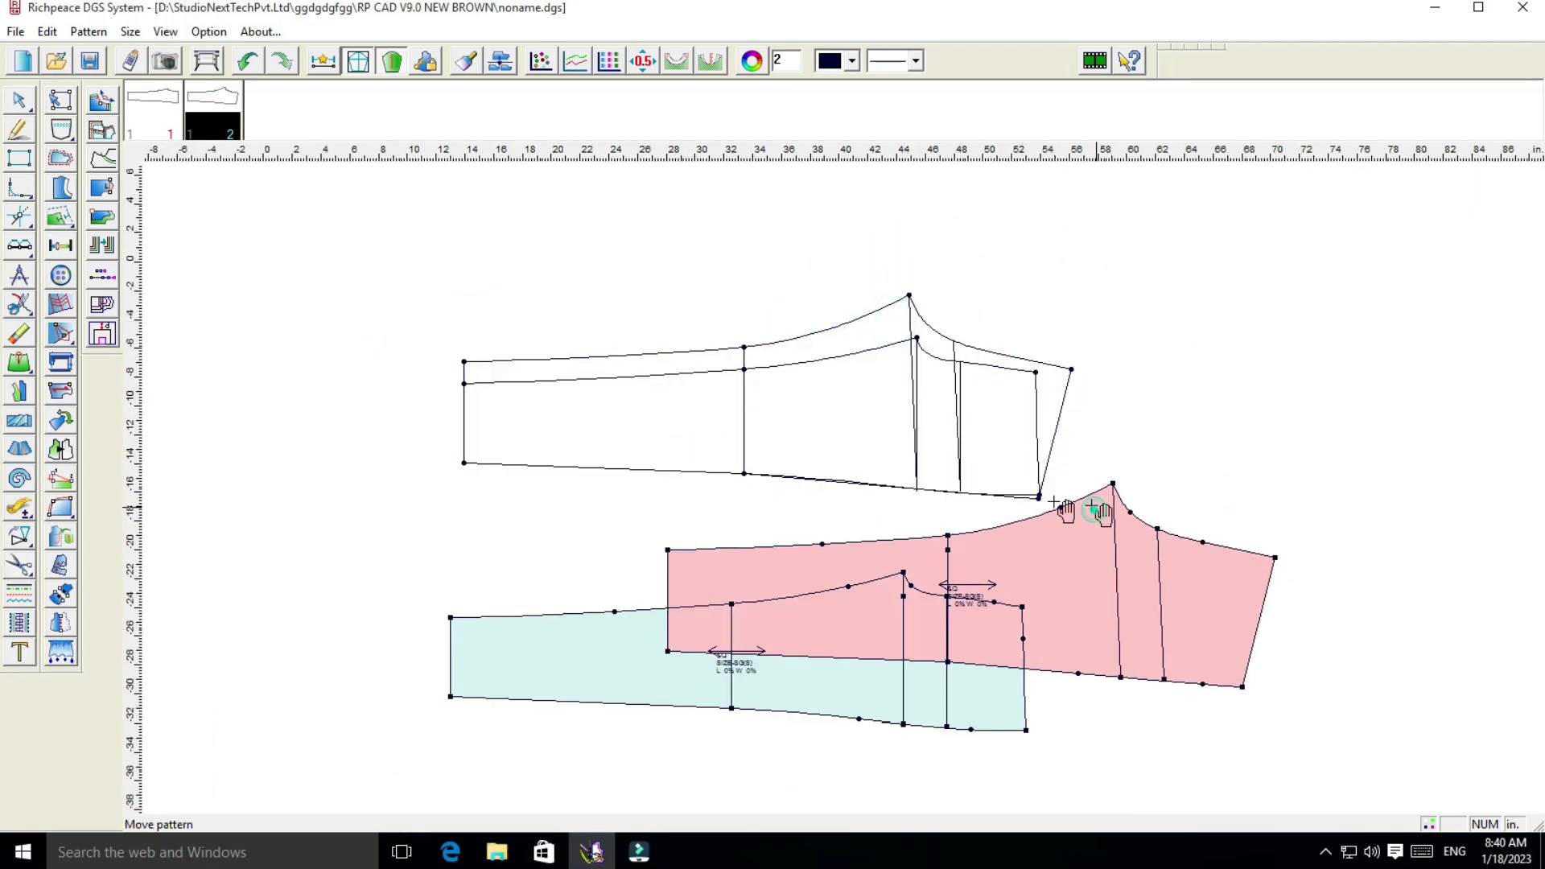
scroll(906, 487, up, 2)
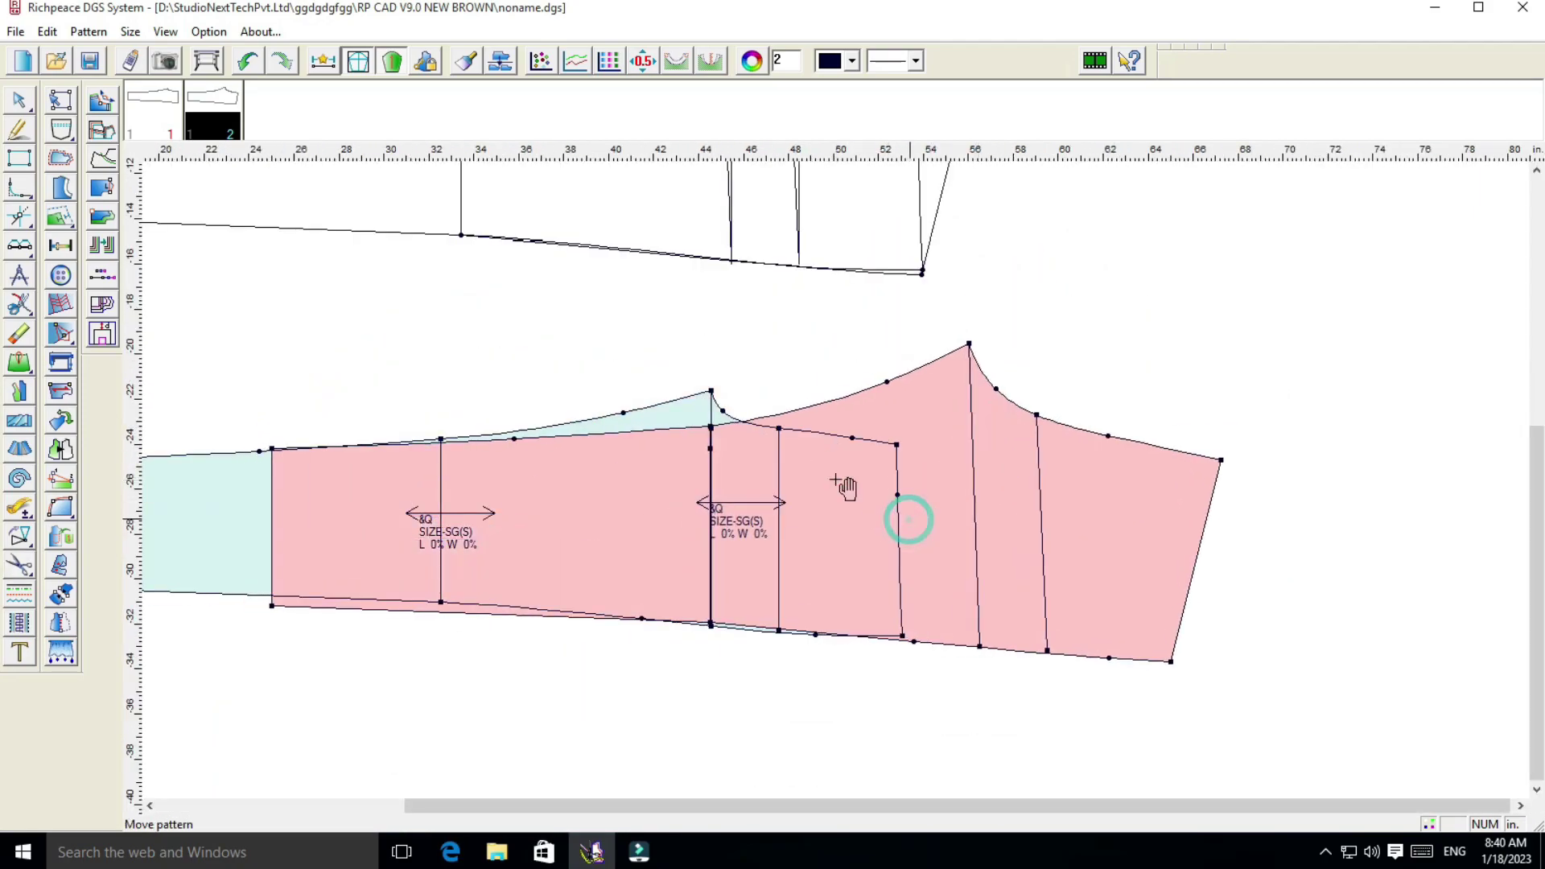
scroll(906, 517, down, 2)
click(738, 635)
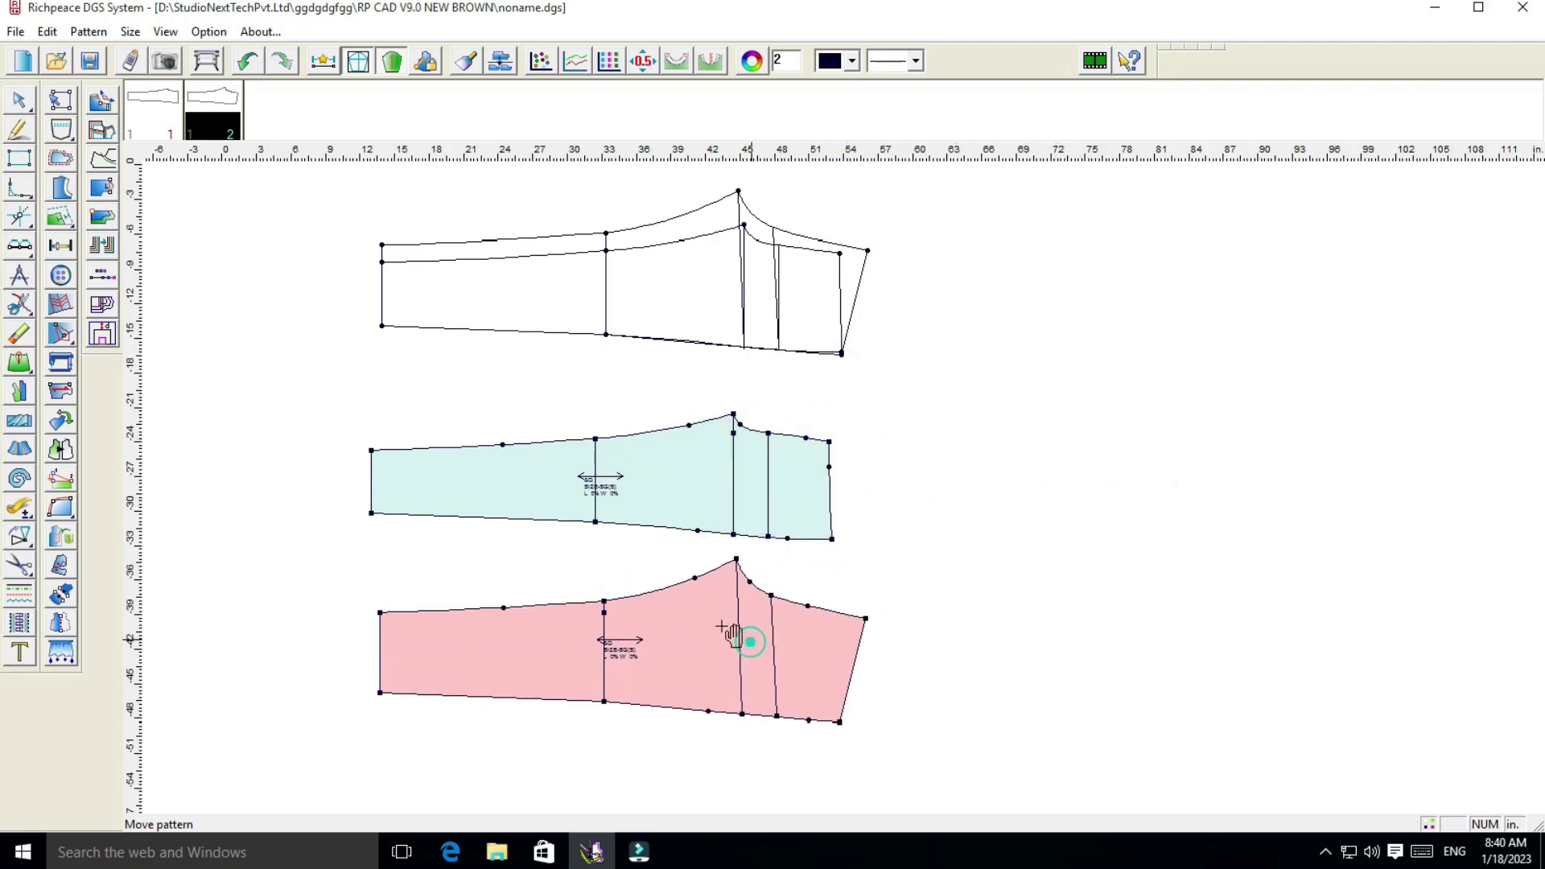
scroll(880, 517, up, 2)
scroll(861, 499, up, 1)
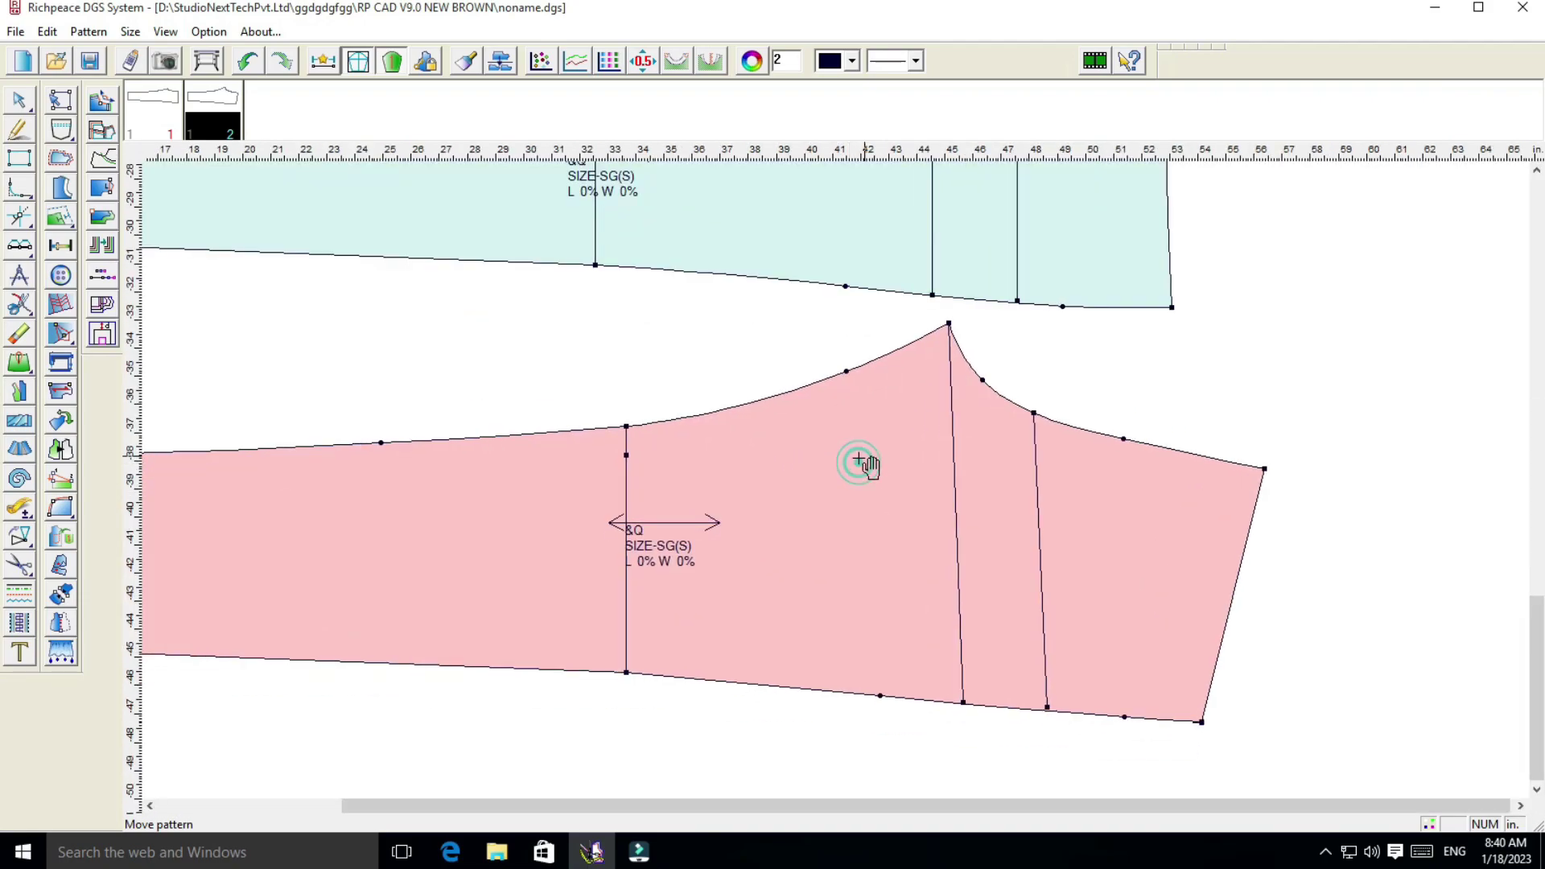
scroll(863, 475, down, 3)
scroll(861, 503, up, 3)
scroll(852, 497, up, 1)
scroll(840, 483, down, 2)
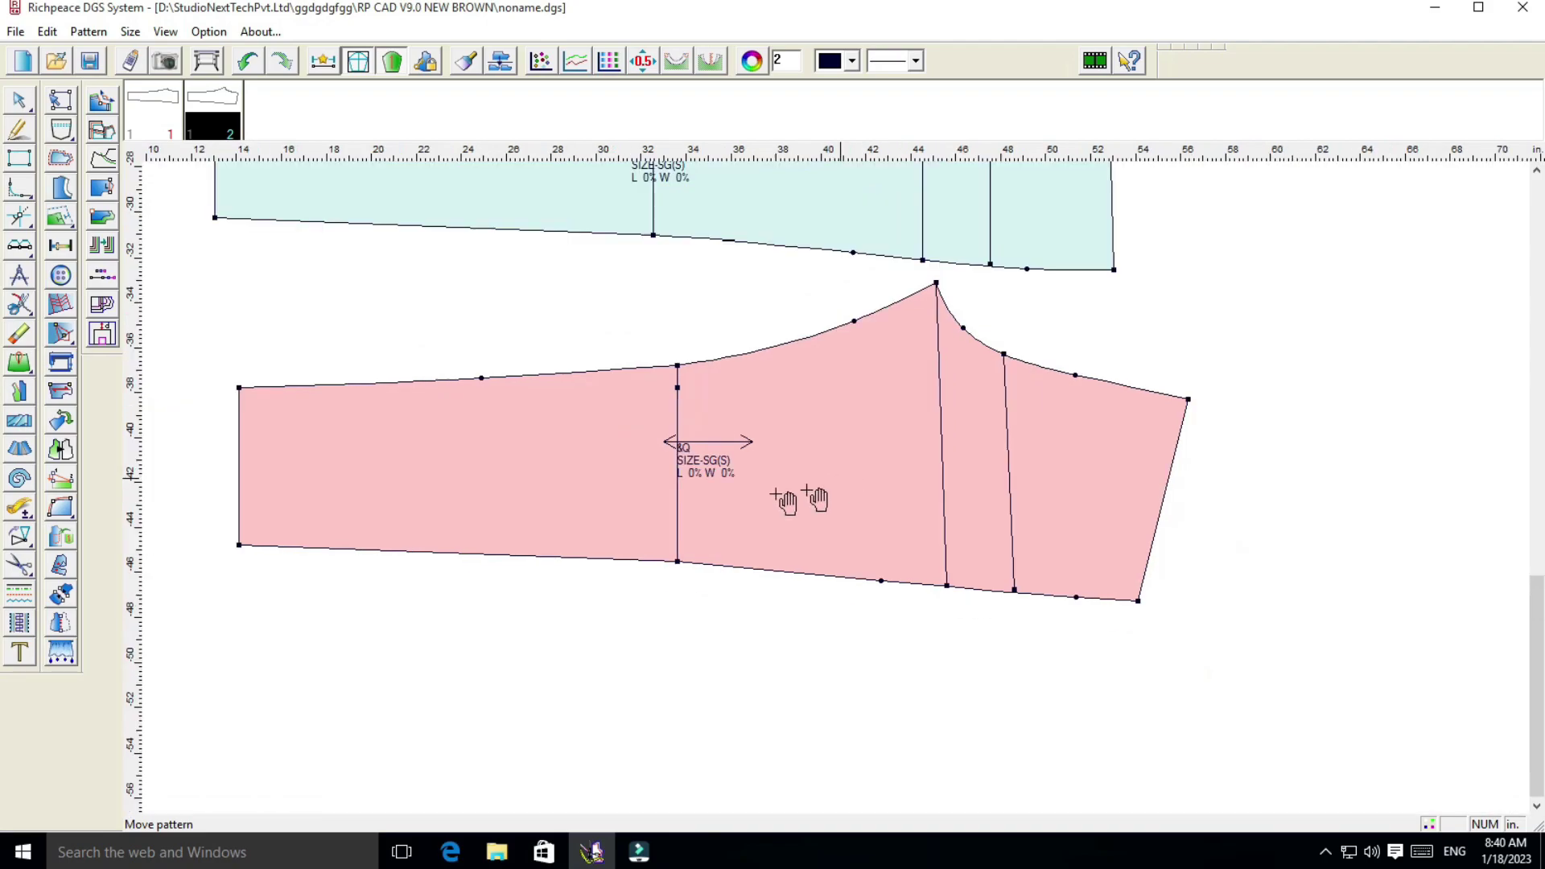
scroll(843, 494, down, 1)
scroll(843, 494, up, 1)
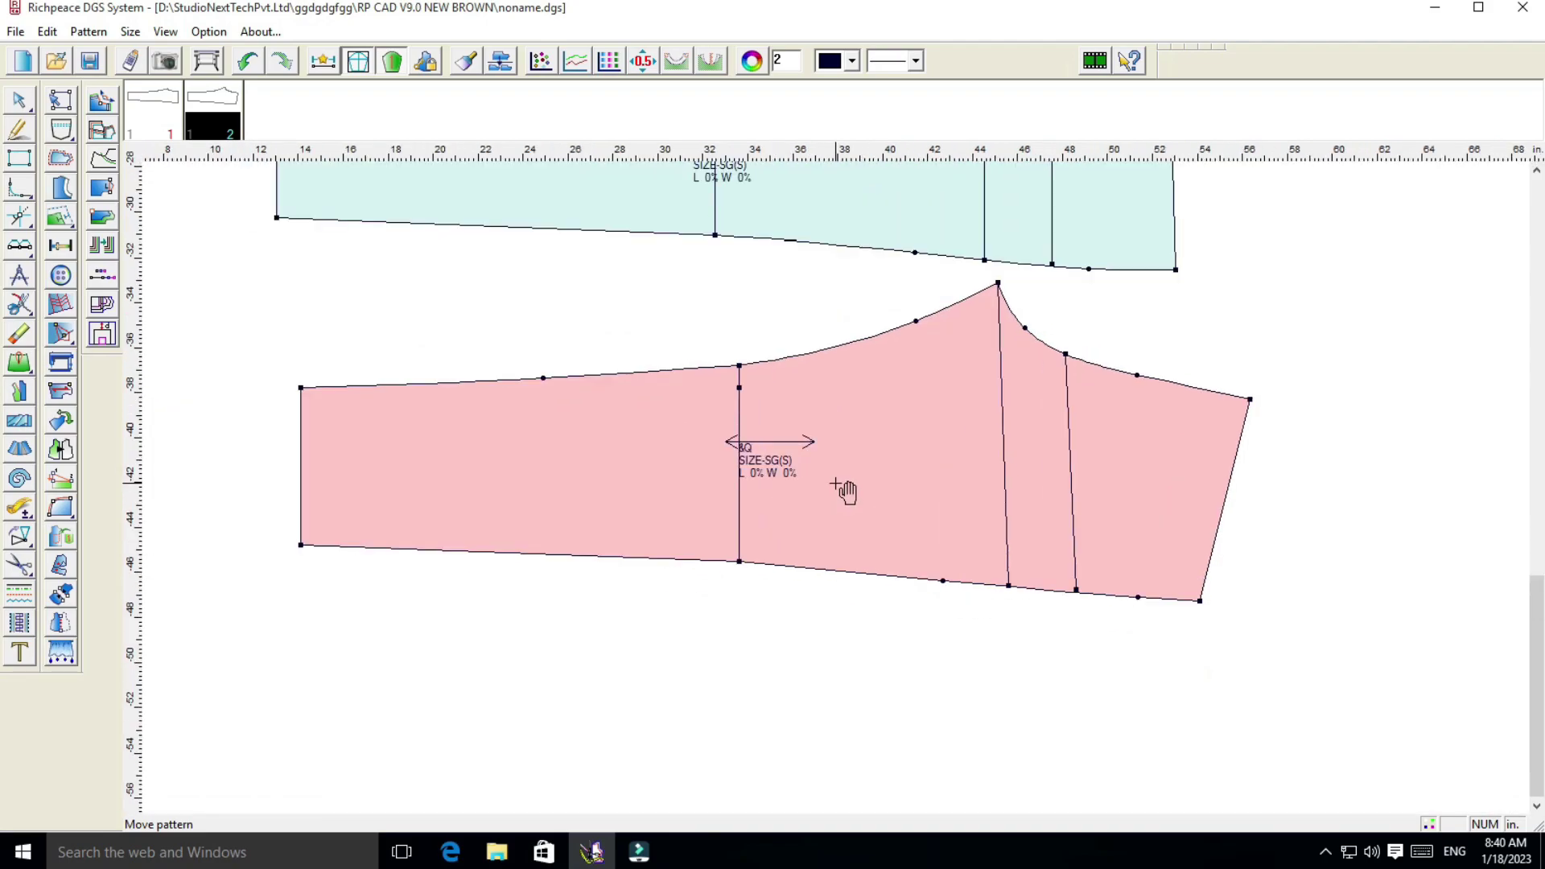
scroll(845, 473, up, 1)
scroll(858, 483, down, 2)
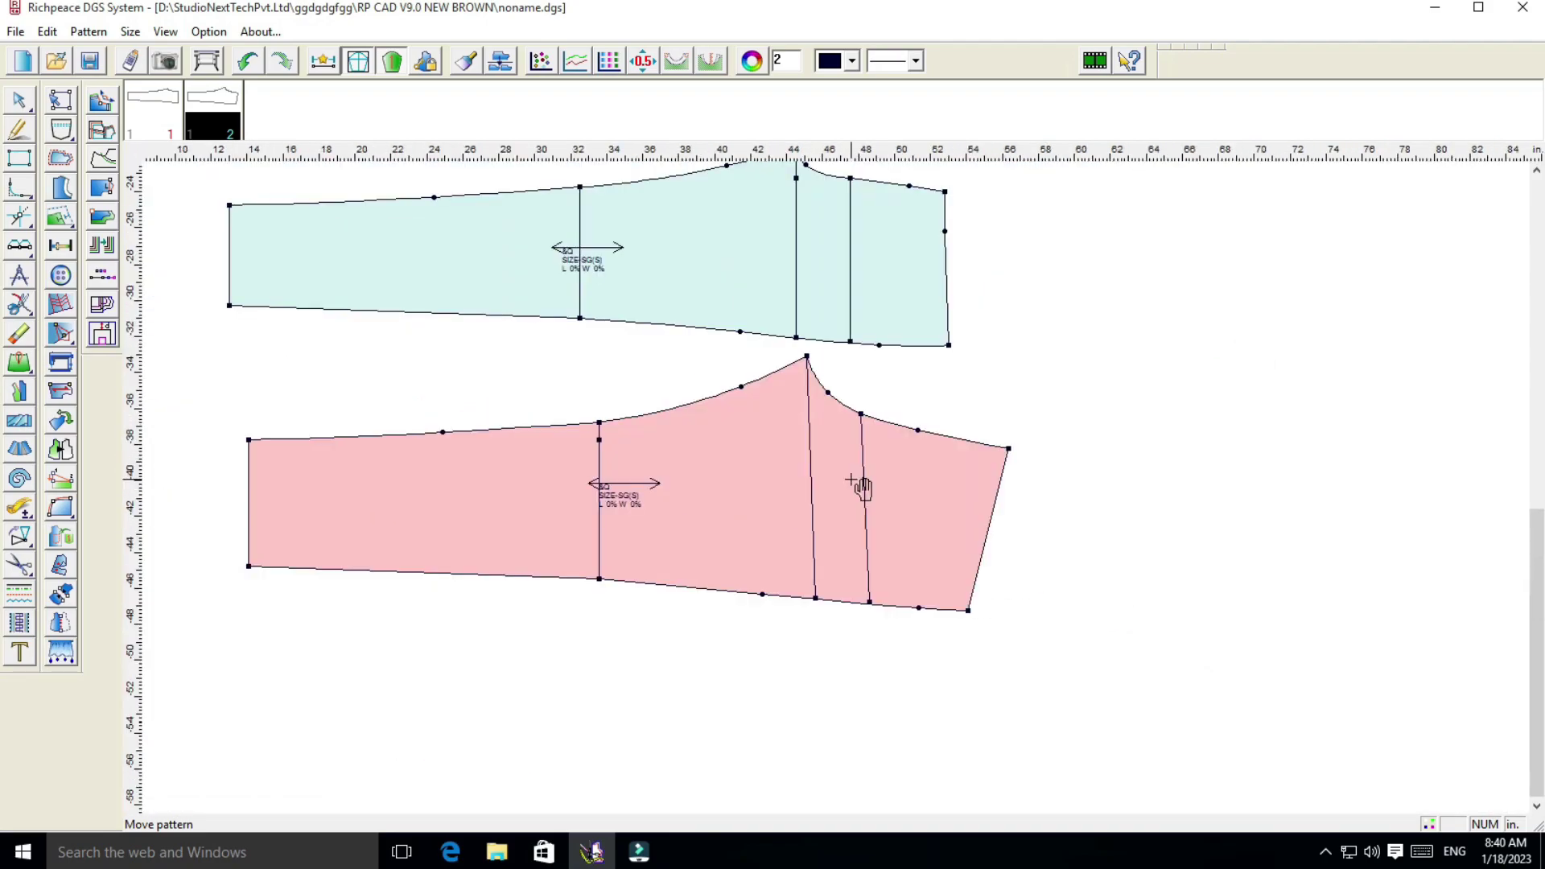
scroll(803, 506, down, 1)
scroll(805, 505, up, 1)
scroll(805, 506, up, 1)
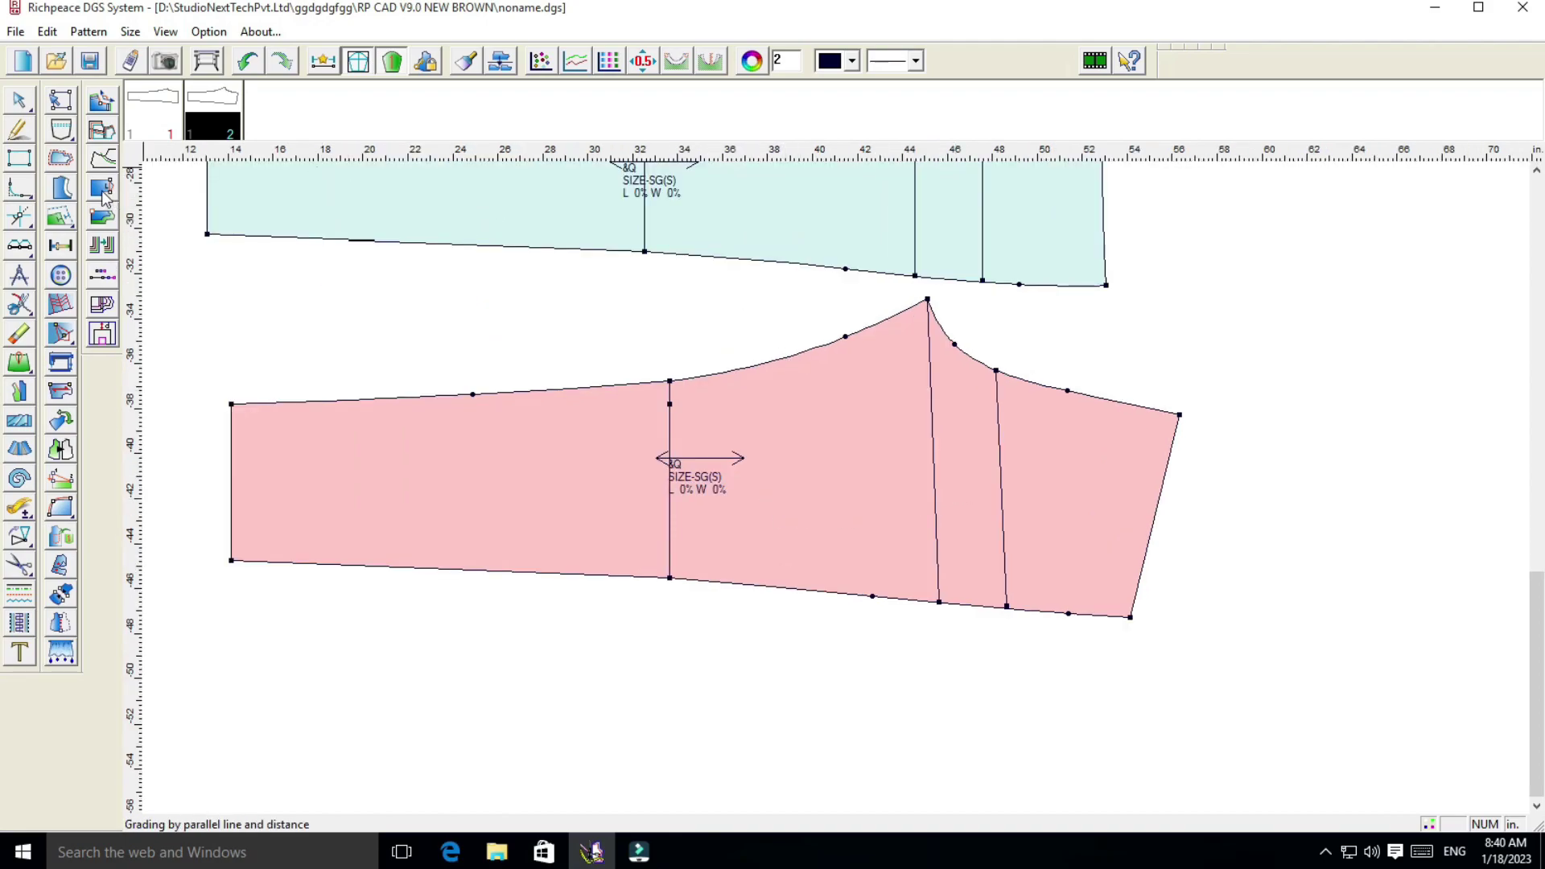
Offset the back piece's bottom-right corner 0.5 in horizontally
click(20, 130)
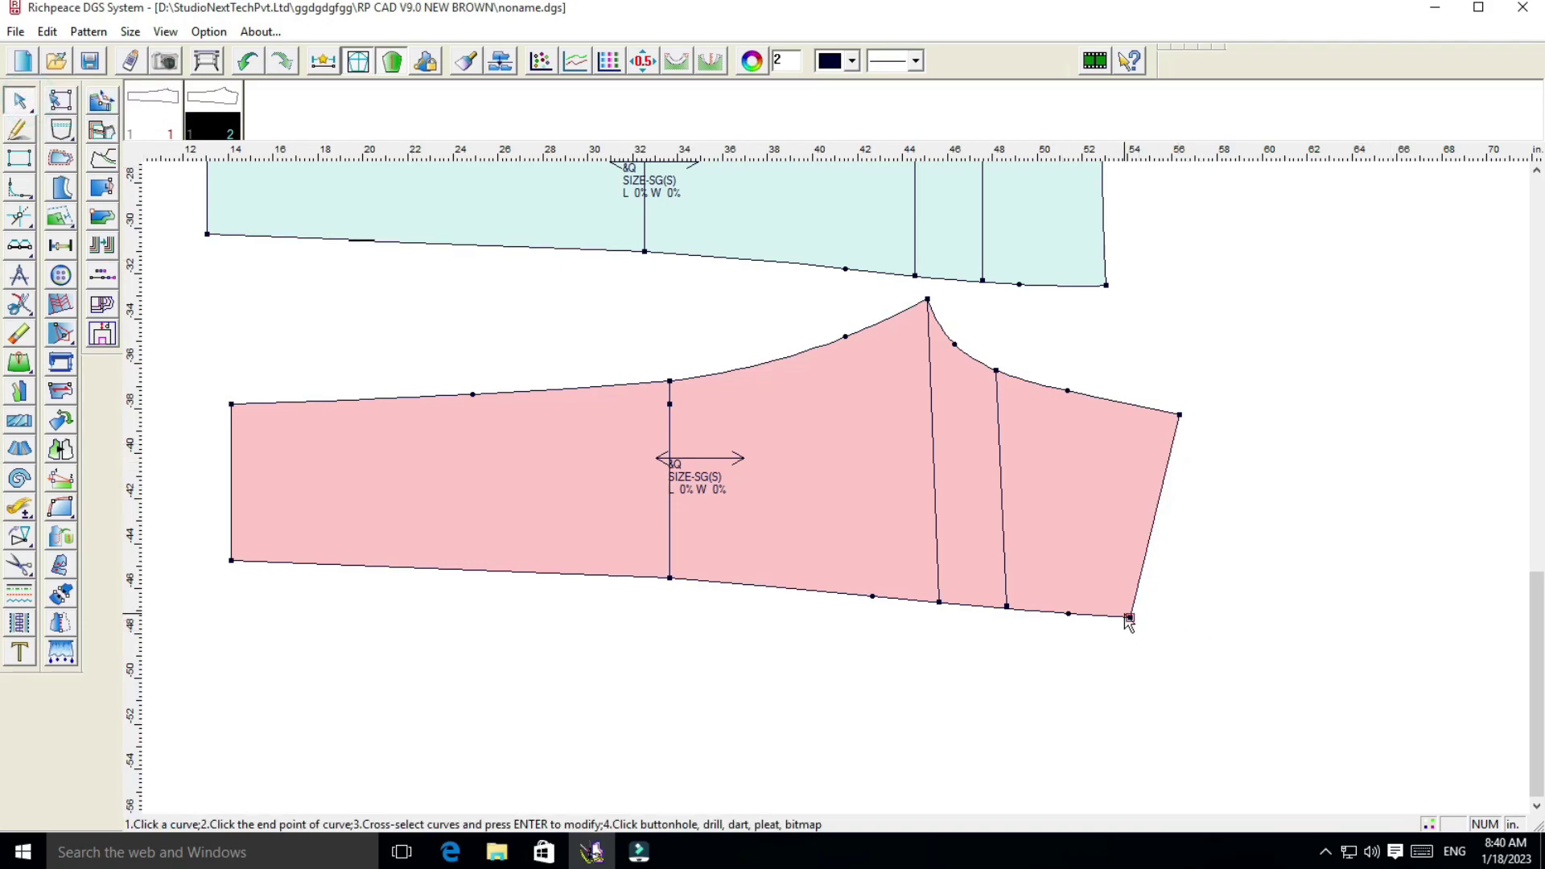
drag(1130, 618, 1003, 569)
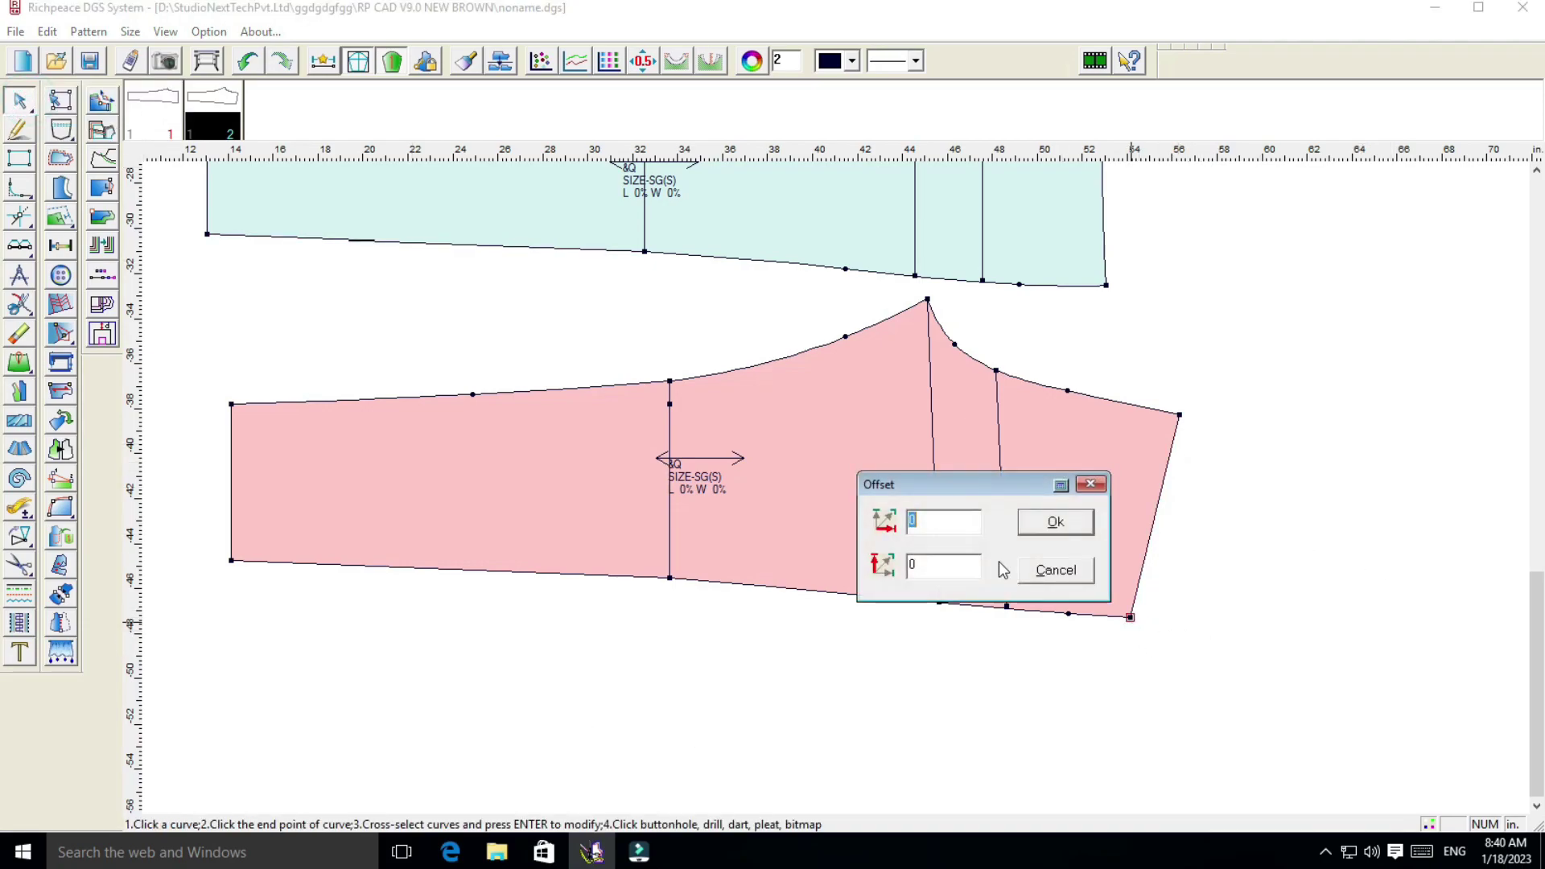
drag(950, 483, 841, 474)
key(BackSpace)
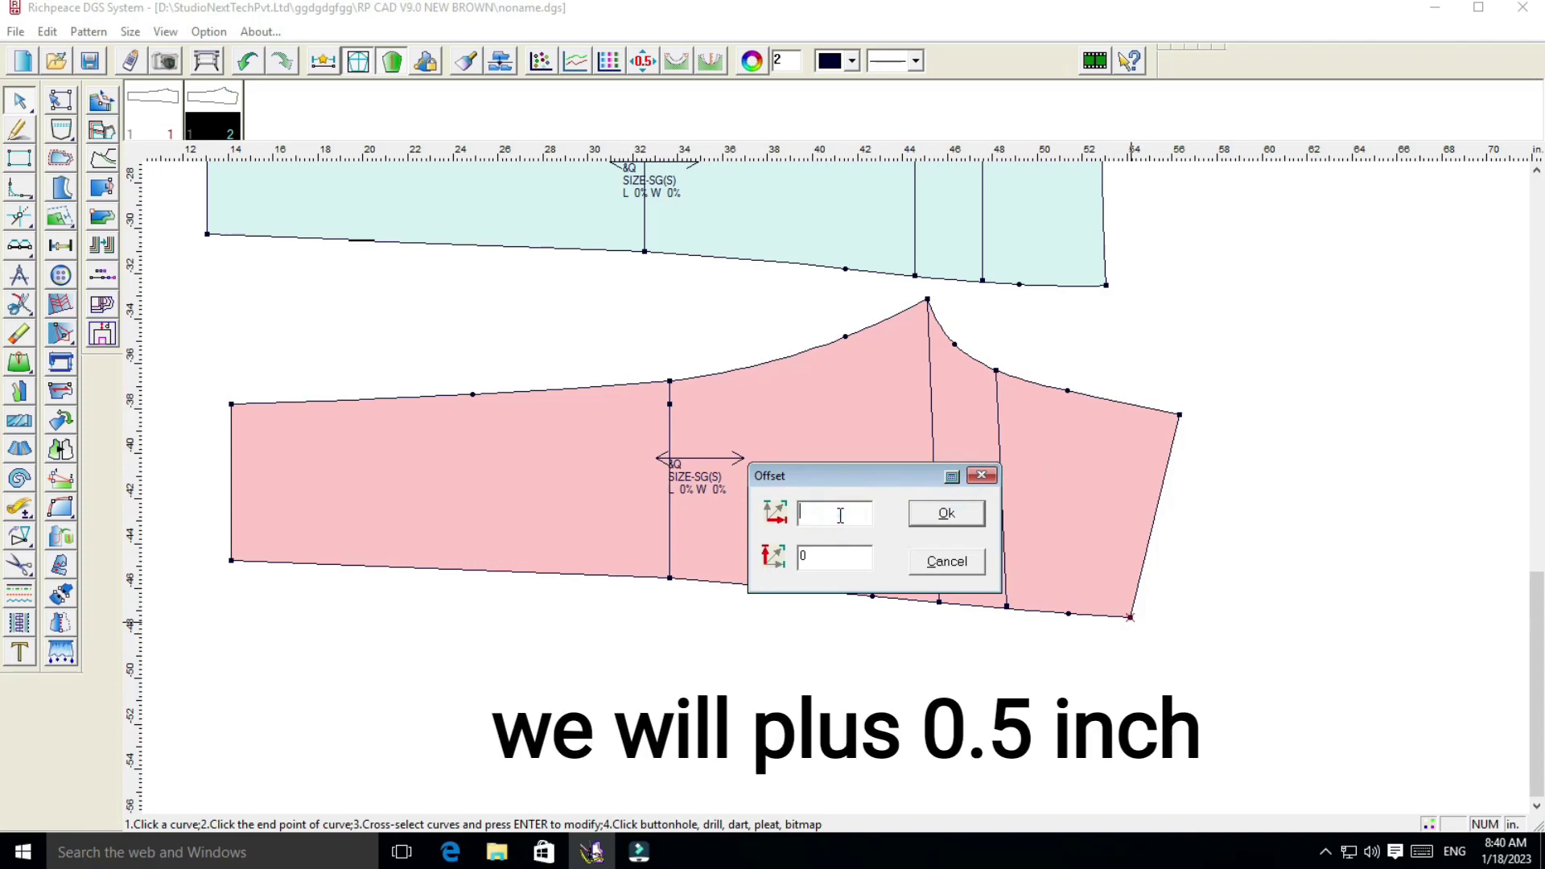
text(.5)
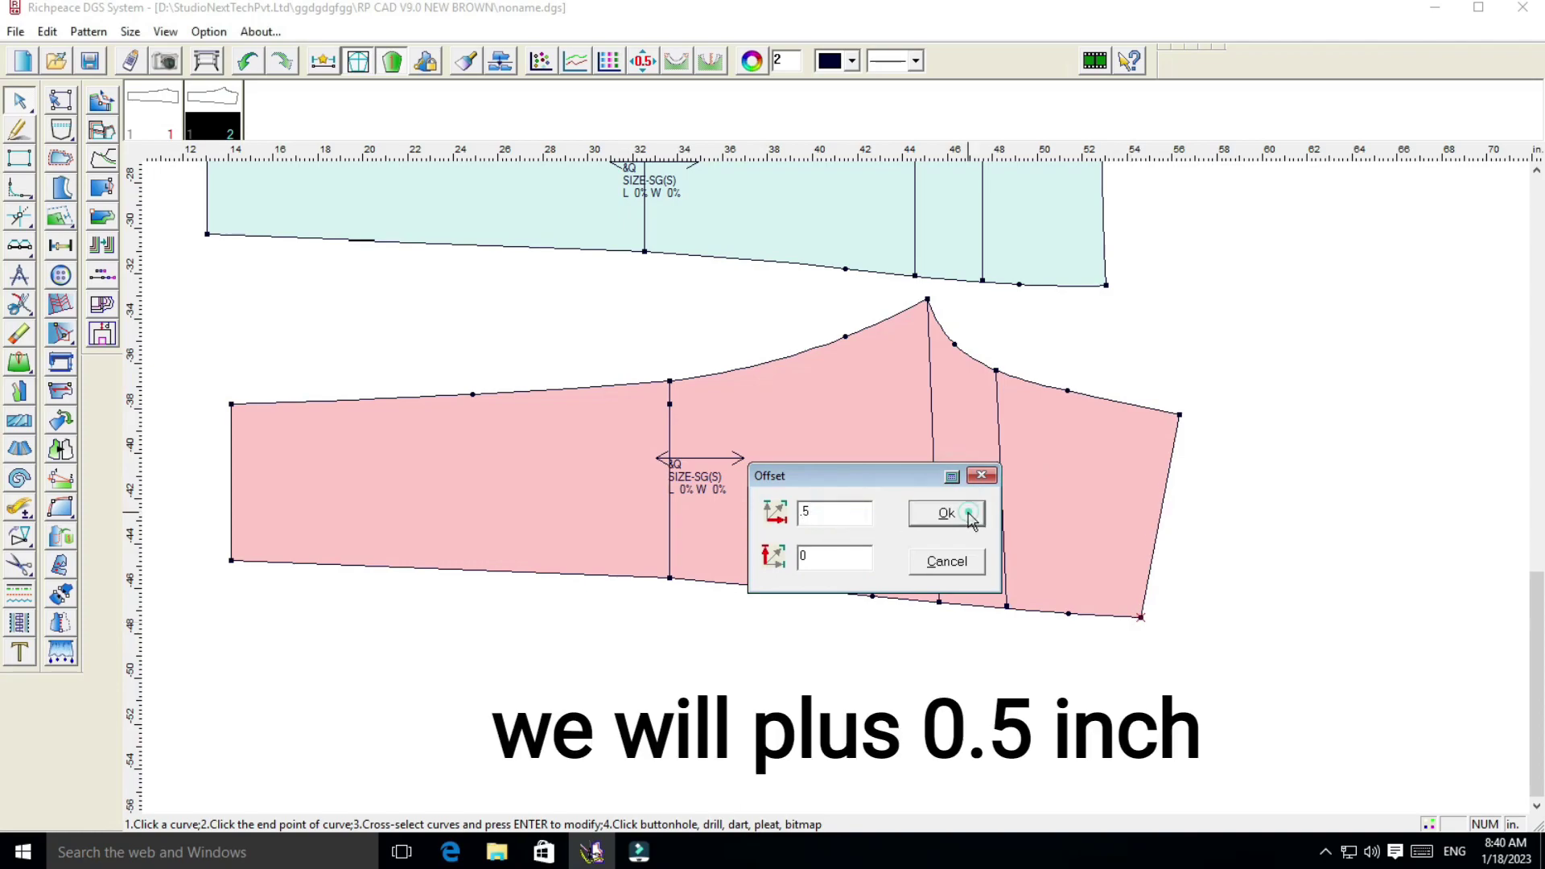
click(969, 515)
right_click(1189, 316)
click(1239, 319)
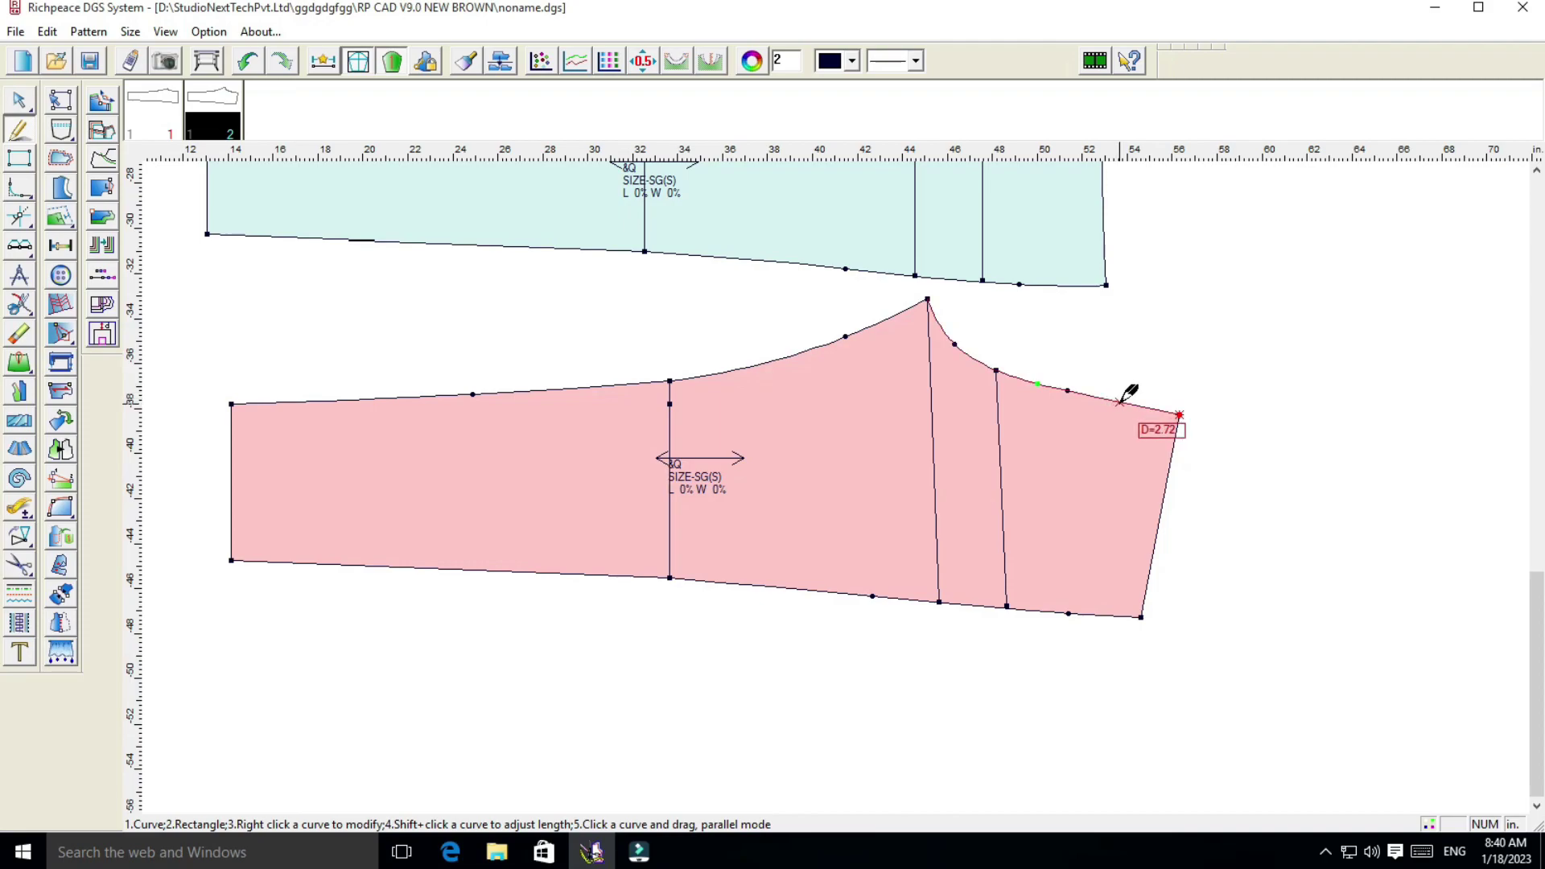
Draw the back yoke line from 2.5 inch down the rise to 1 inch along the side seam
click(1119, 402)
key(BackSpace)
key(BackSpace)
text(2.5)
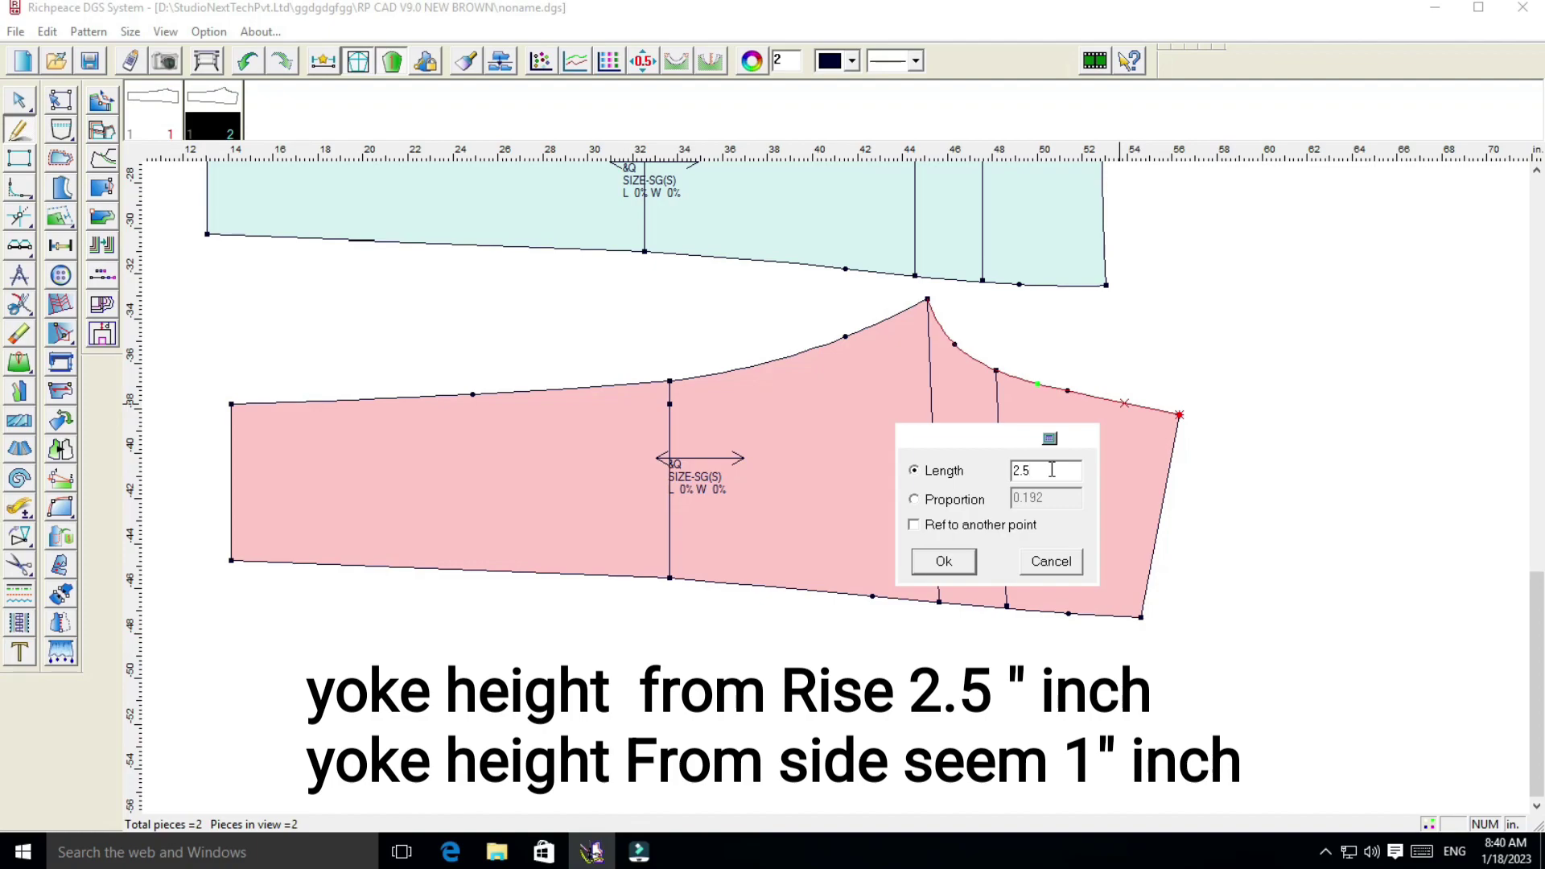
click(943, 560)
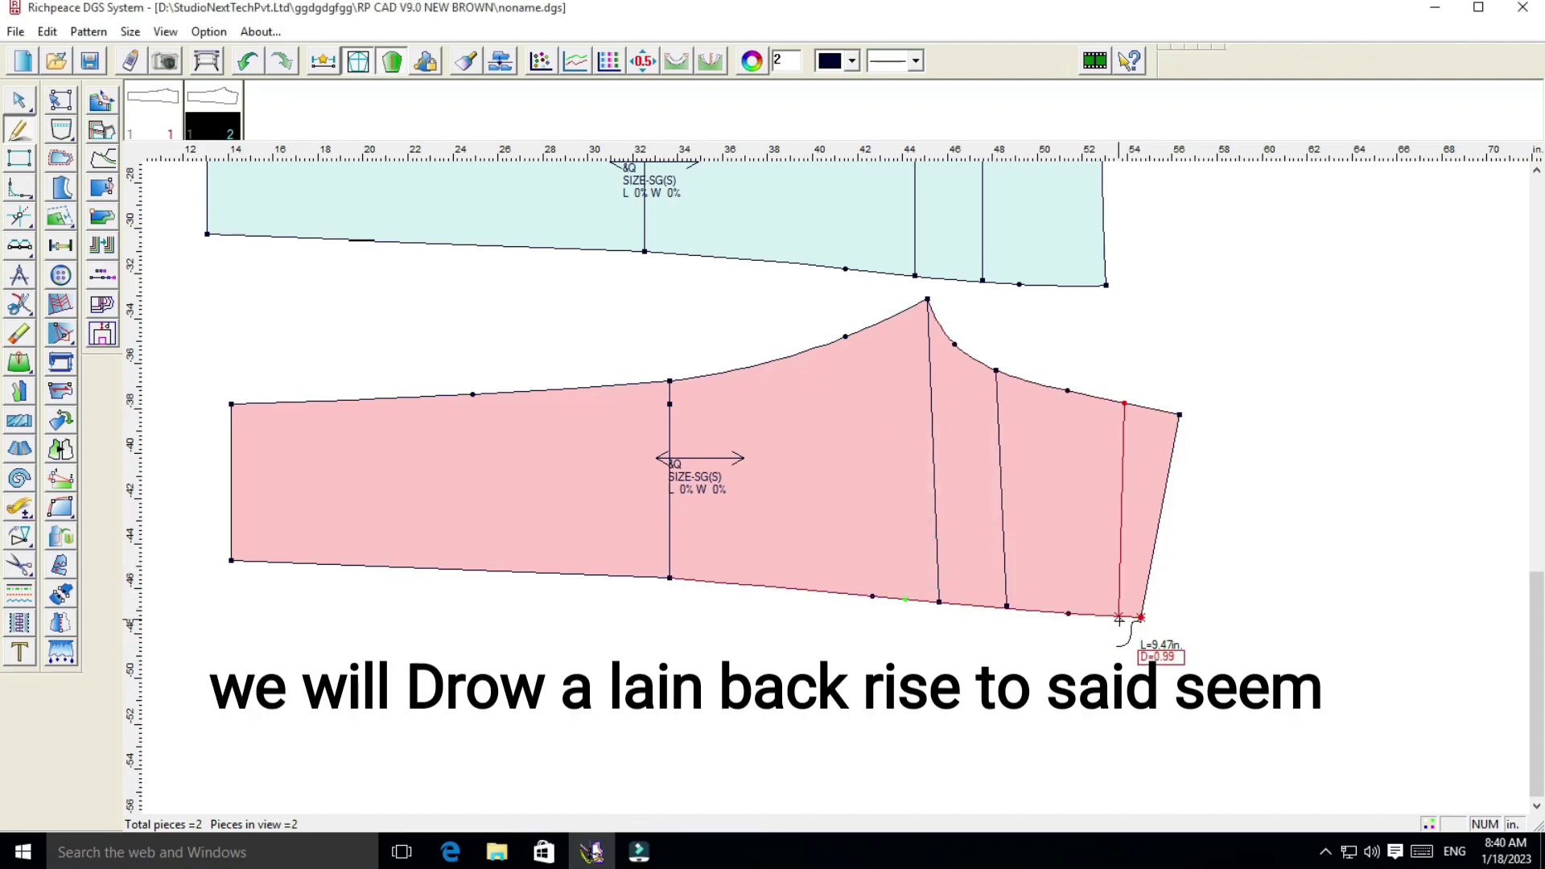
click(1118, 616)
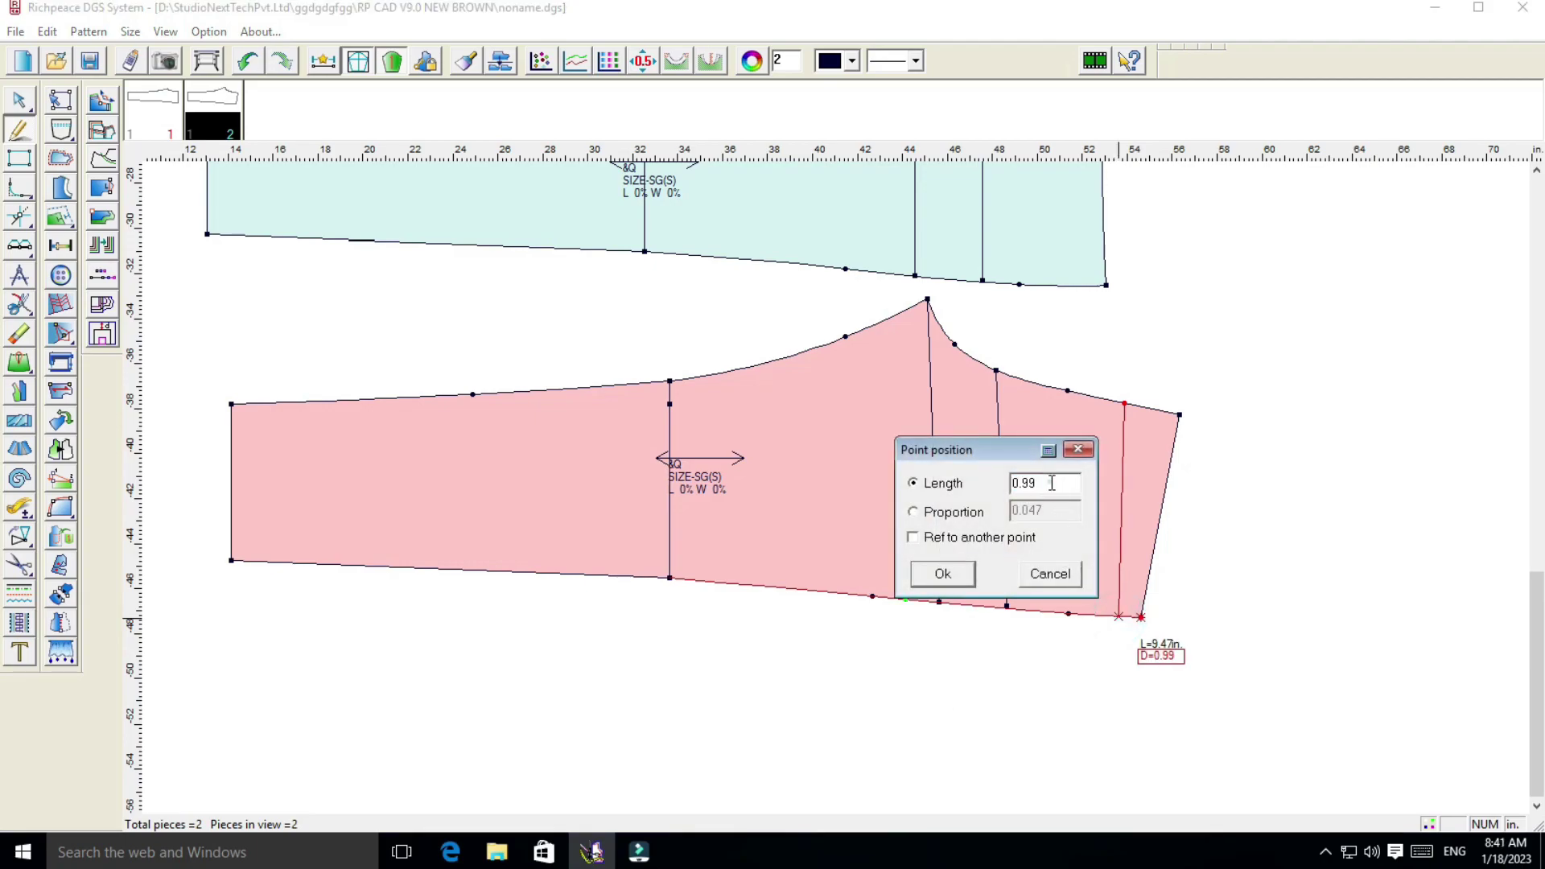
key(BackSpace)
key(BackSpace)
text(1)
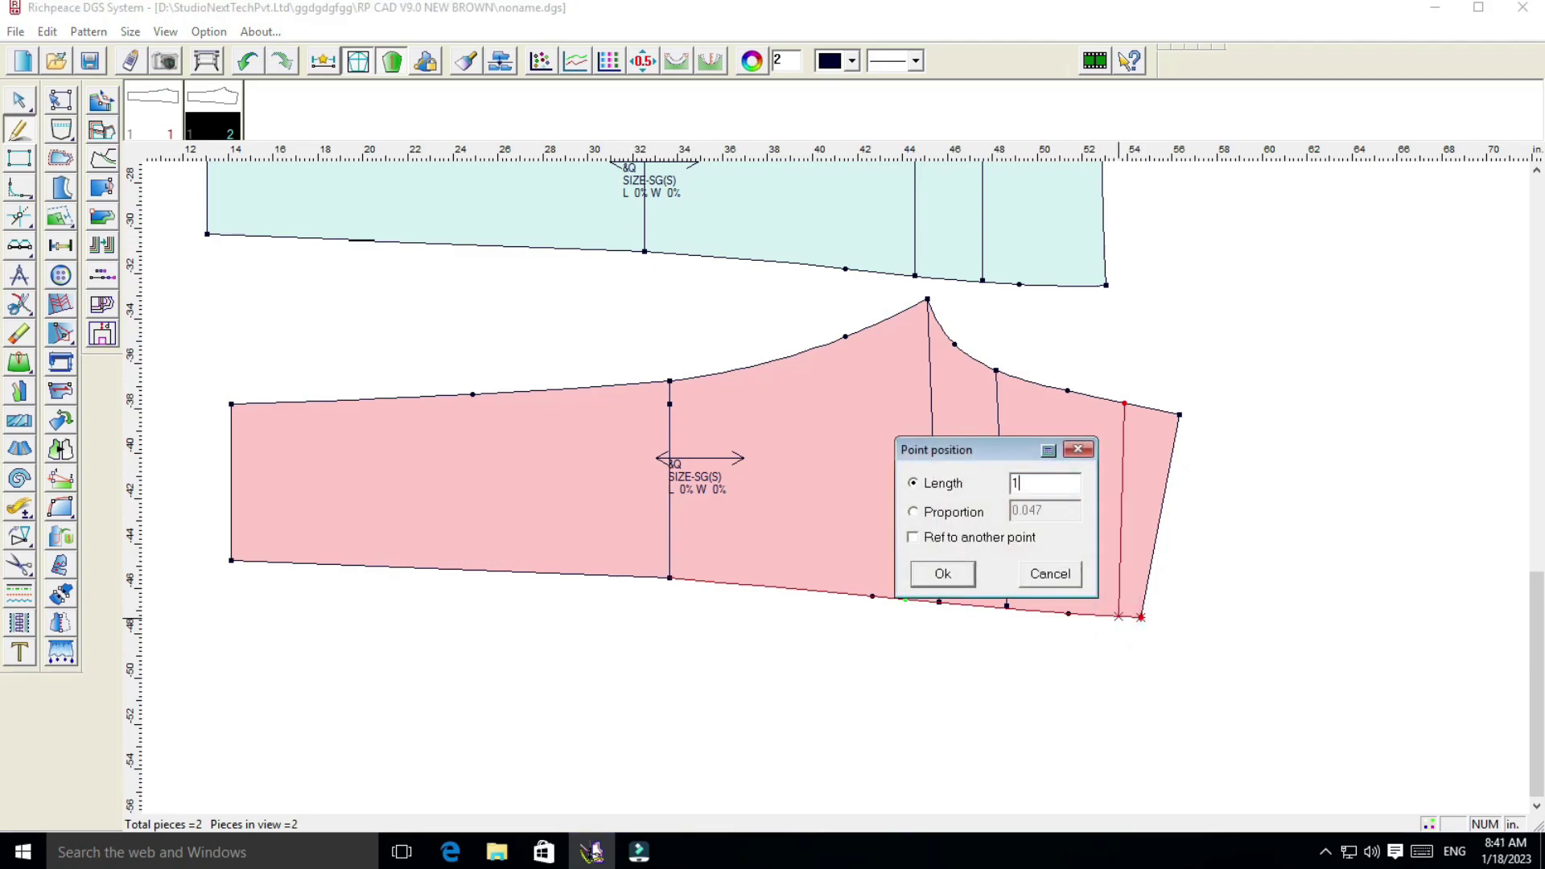
click(949, 584)
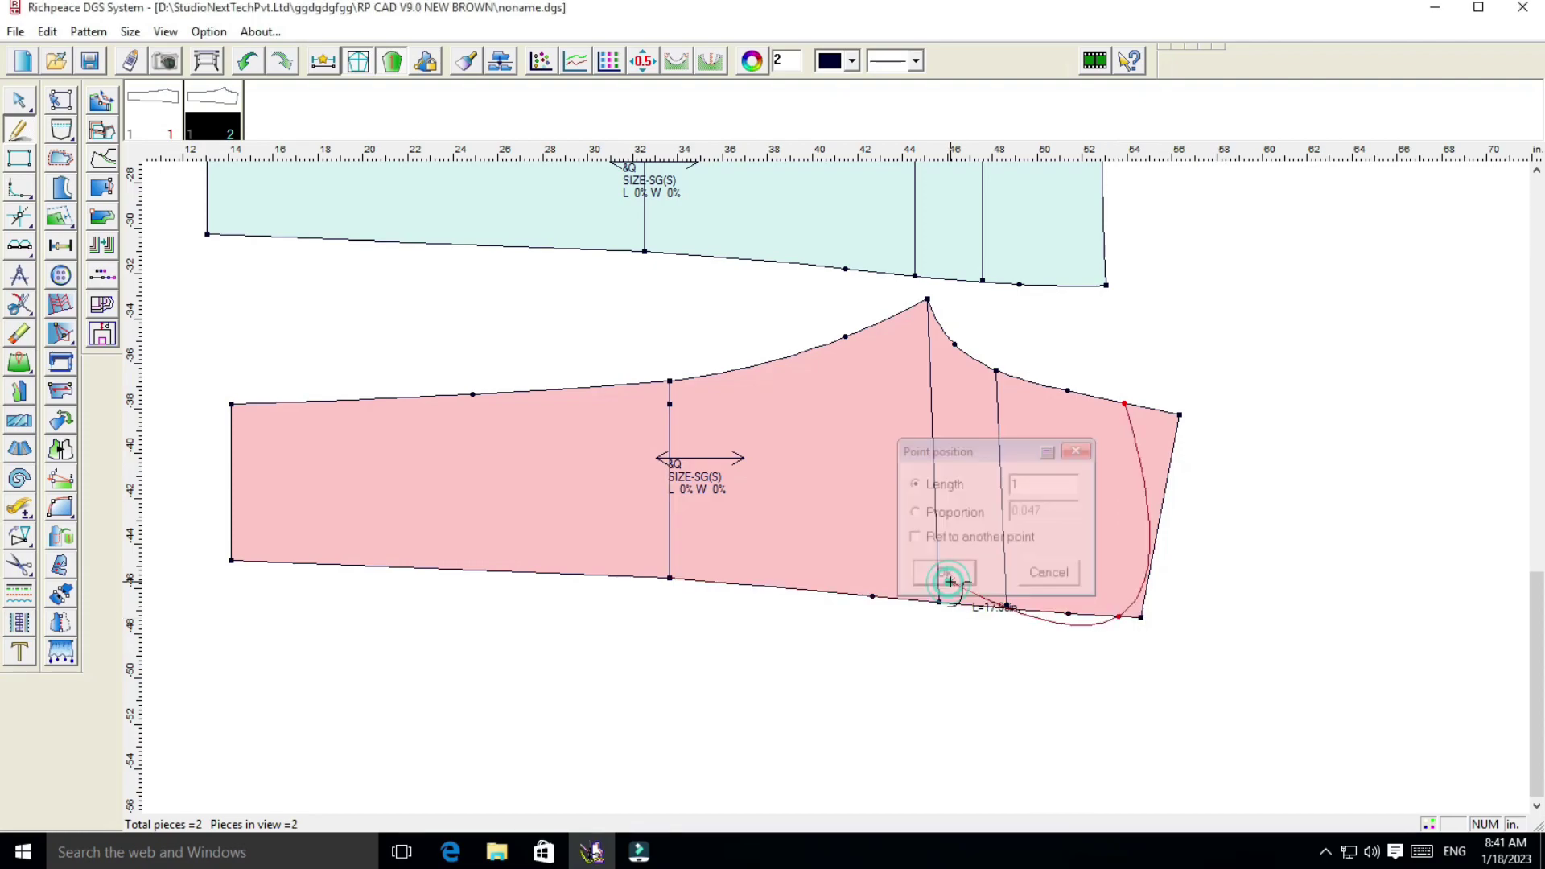
Reshape the new yoke line by nudging its middle point slightly upward
scroll(993, 605, up, 1)
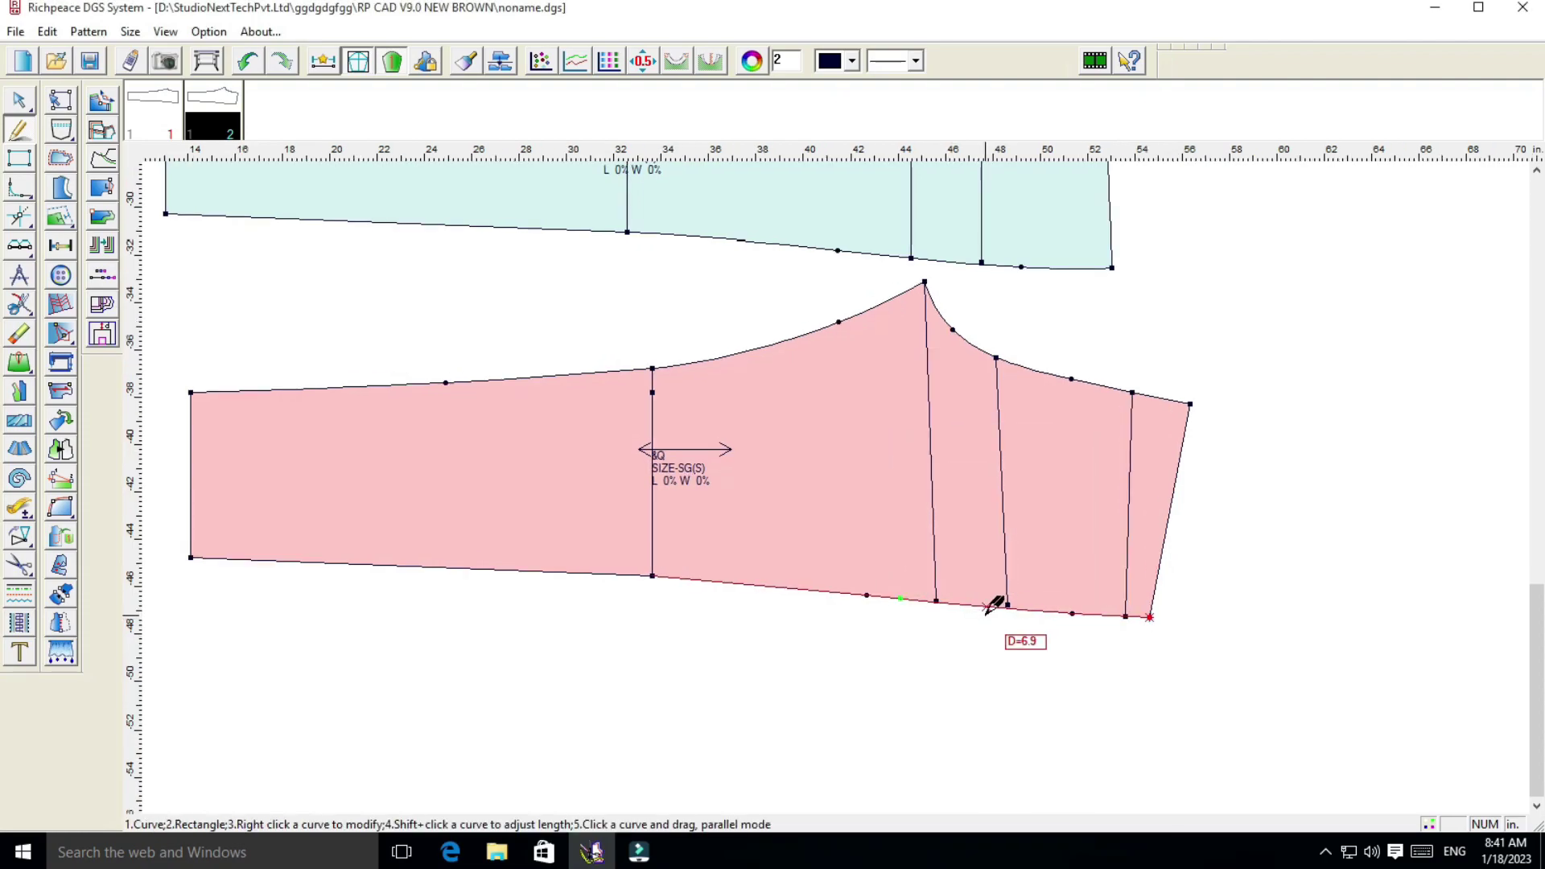
scroll(993, 605, up, 1)
scroll(993, 605, up, 1)
scroll(993, 605, up, 1)
scroll(993, 605, up, 1)
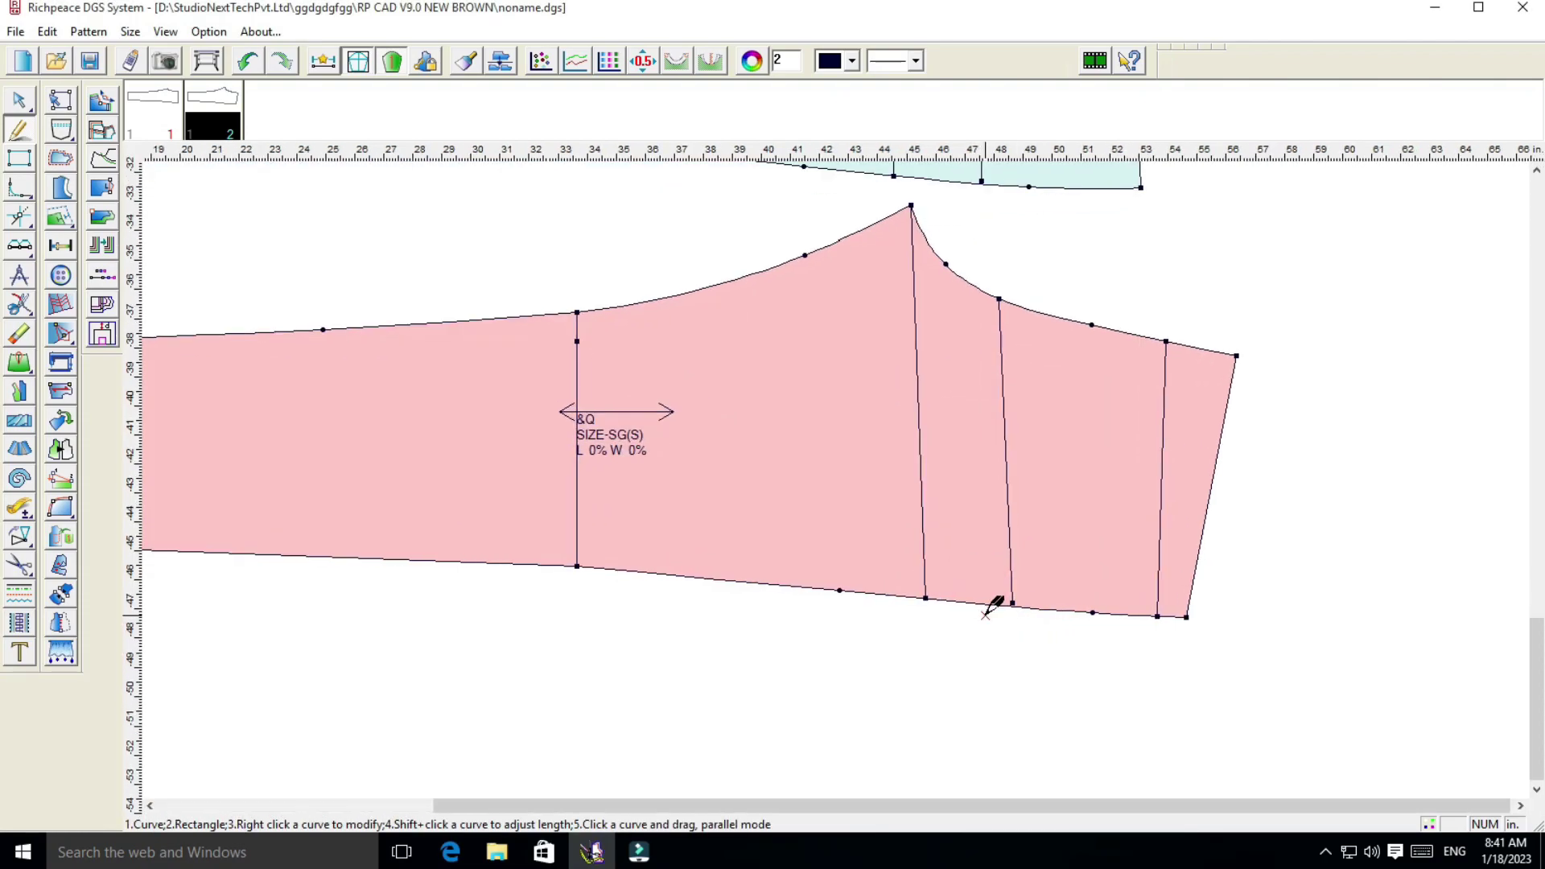
scroll(993, 605, up, 1)
right_click(1340, 392)
click(1347, 415)
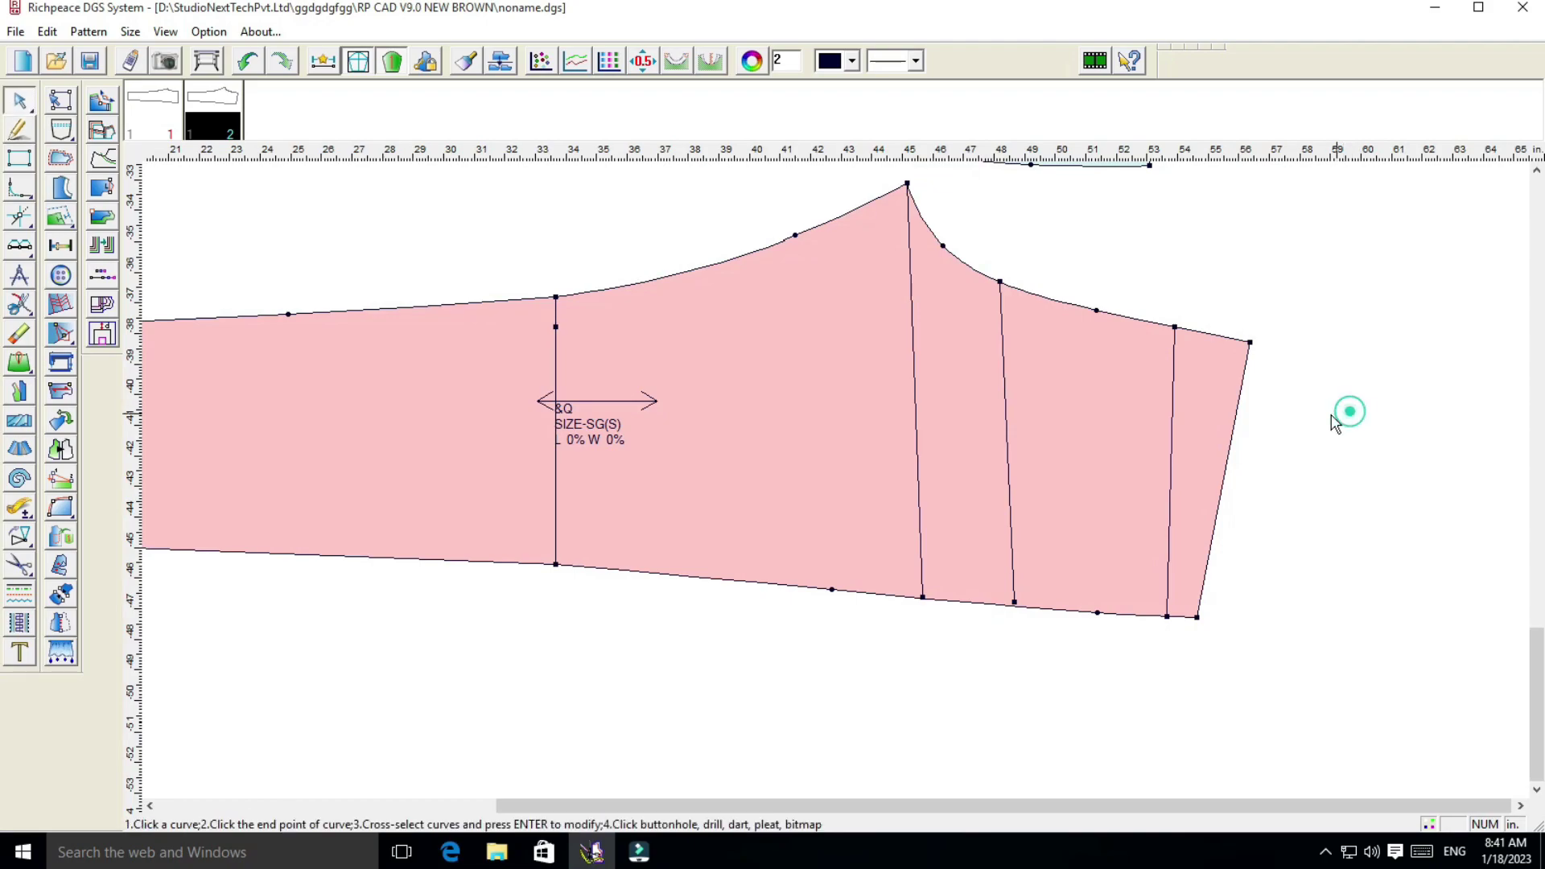
click(1232, 437)
right_click(1271, 441)
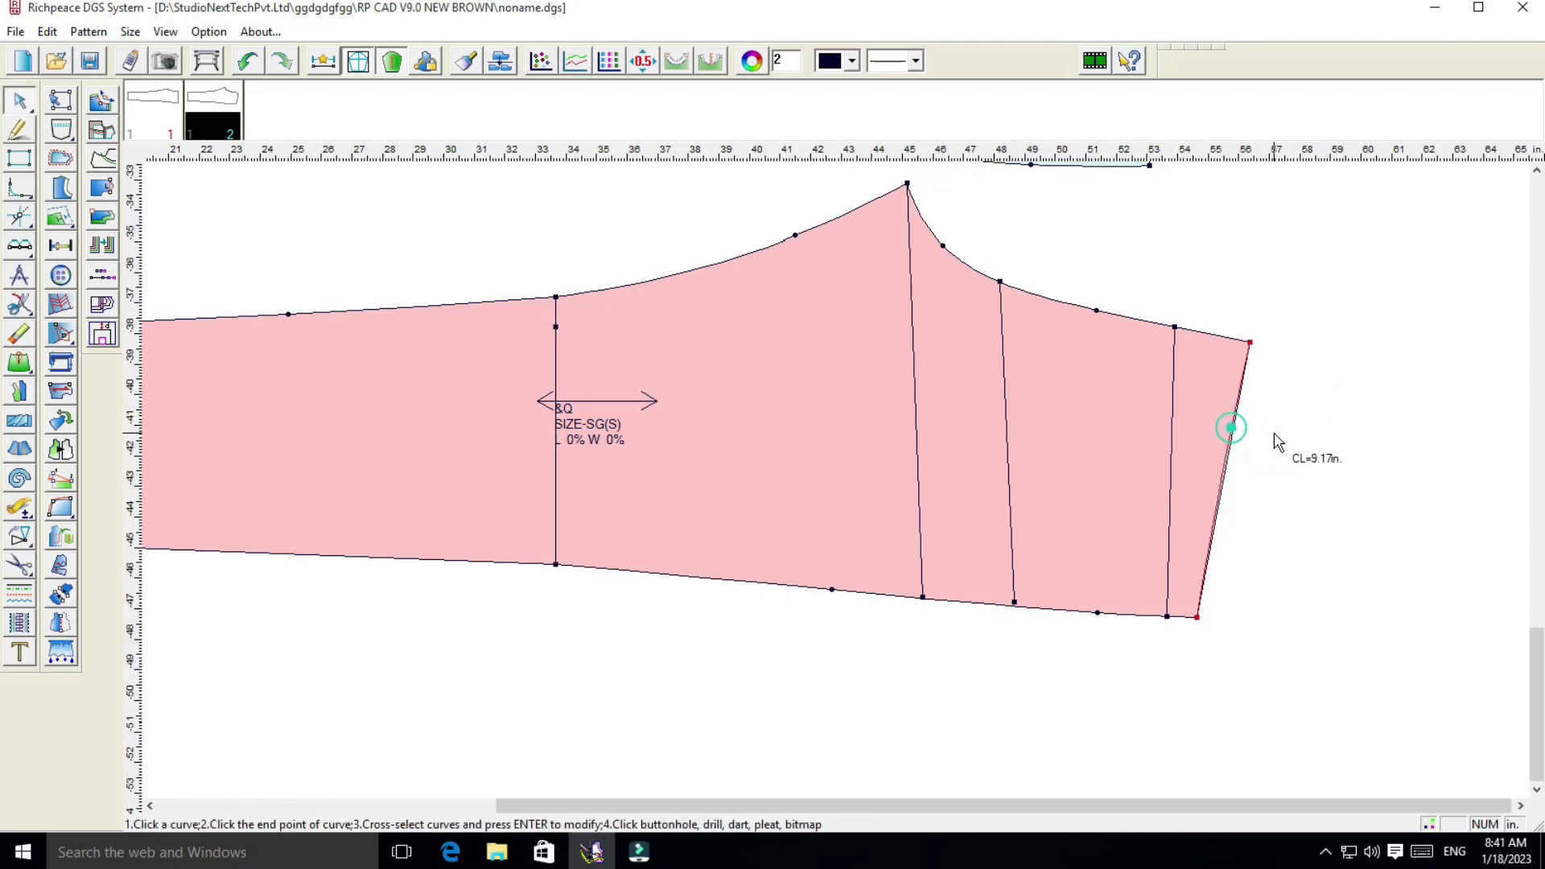
click(1173, 435)
drag(1171, 429, 1171, 424)
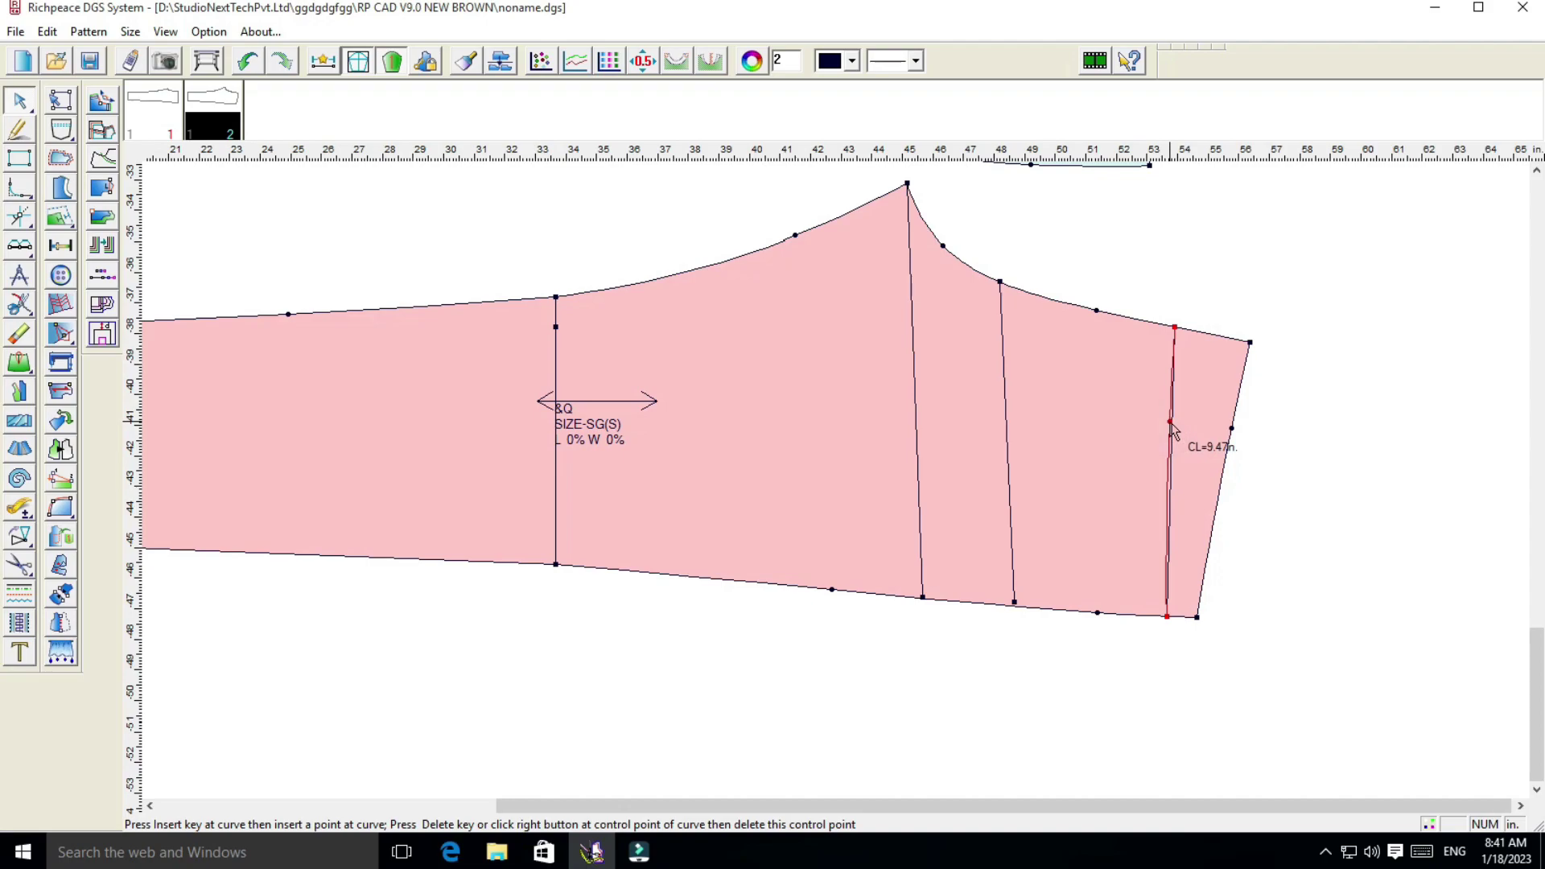
right_click(1328, 471)
Place an offset point beside the yoke line's bottom corner on the side seam
right_click(1343, 437)
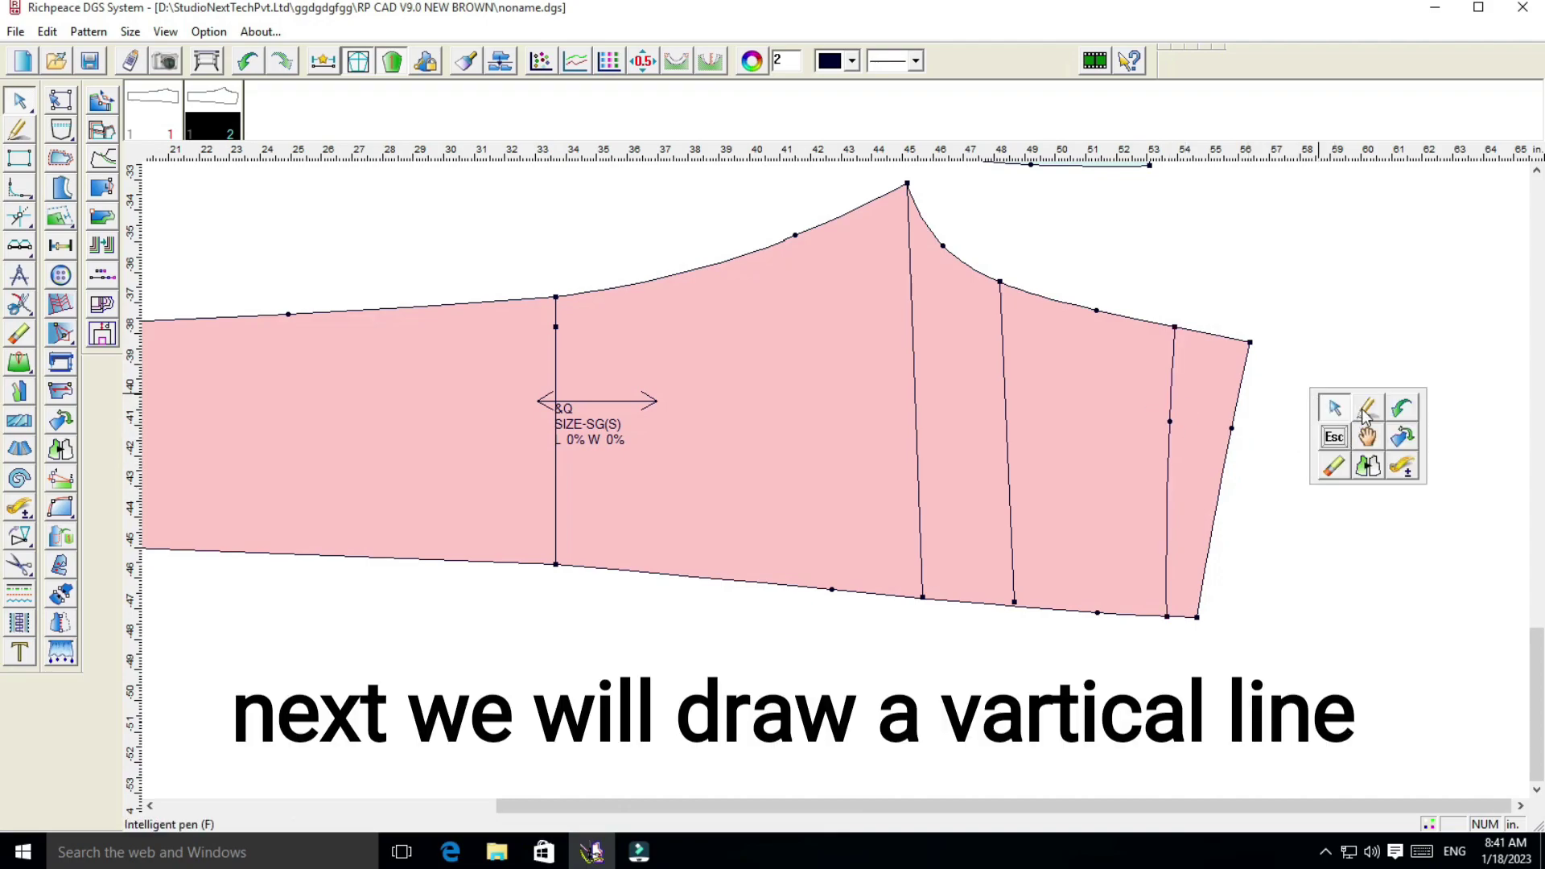
click(1366, 415)
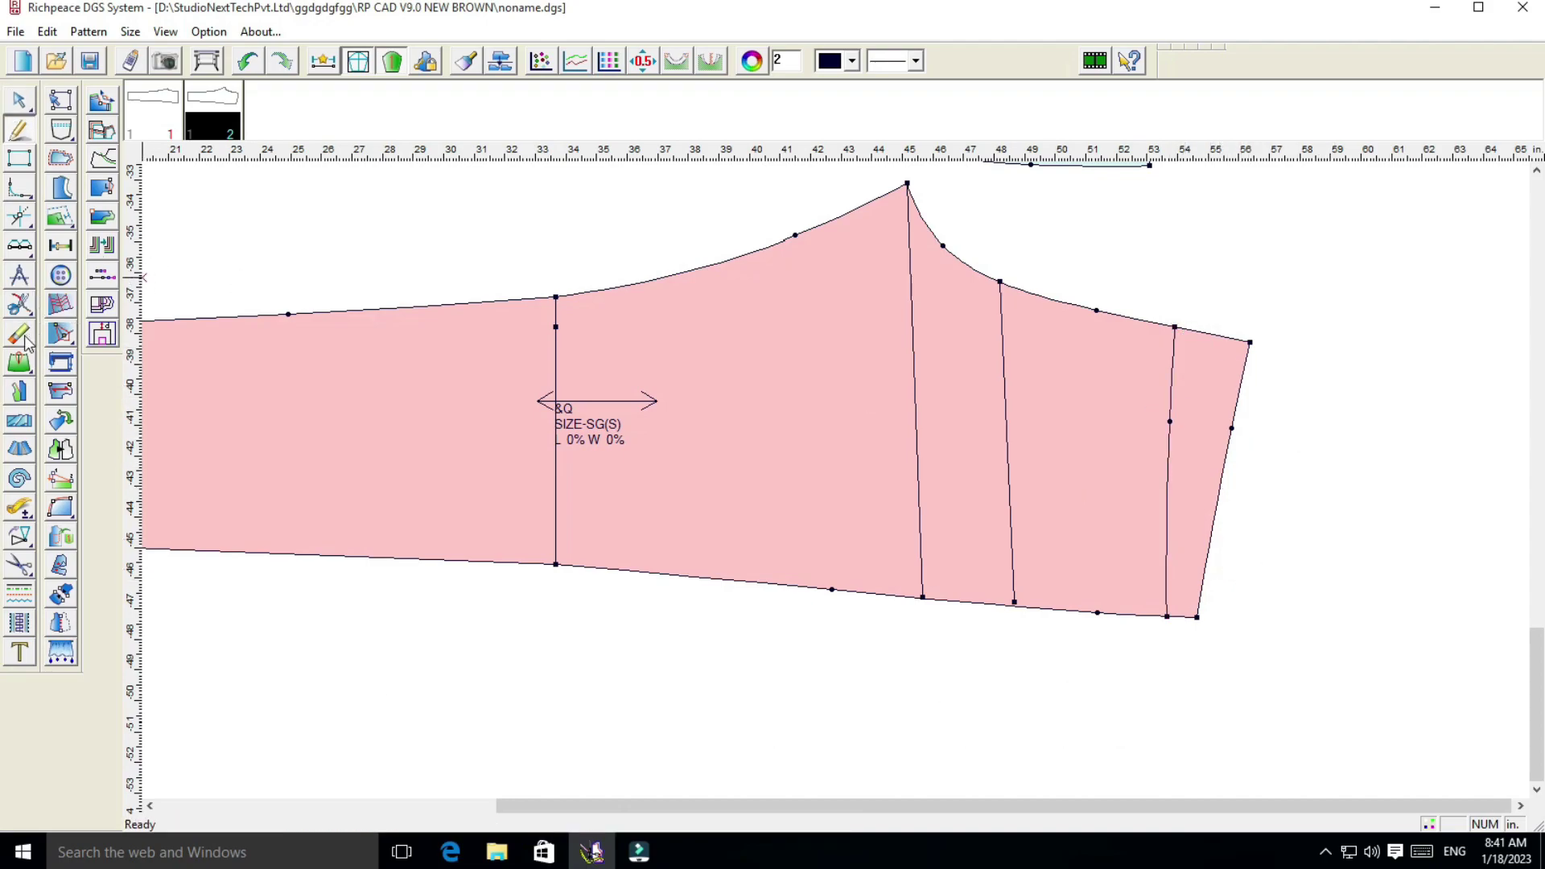
click(19, 216)
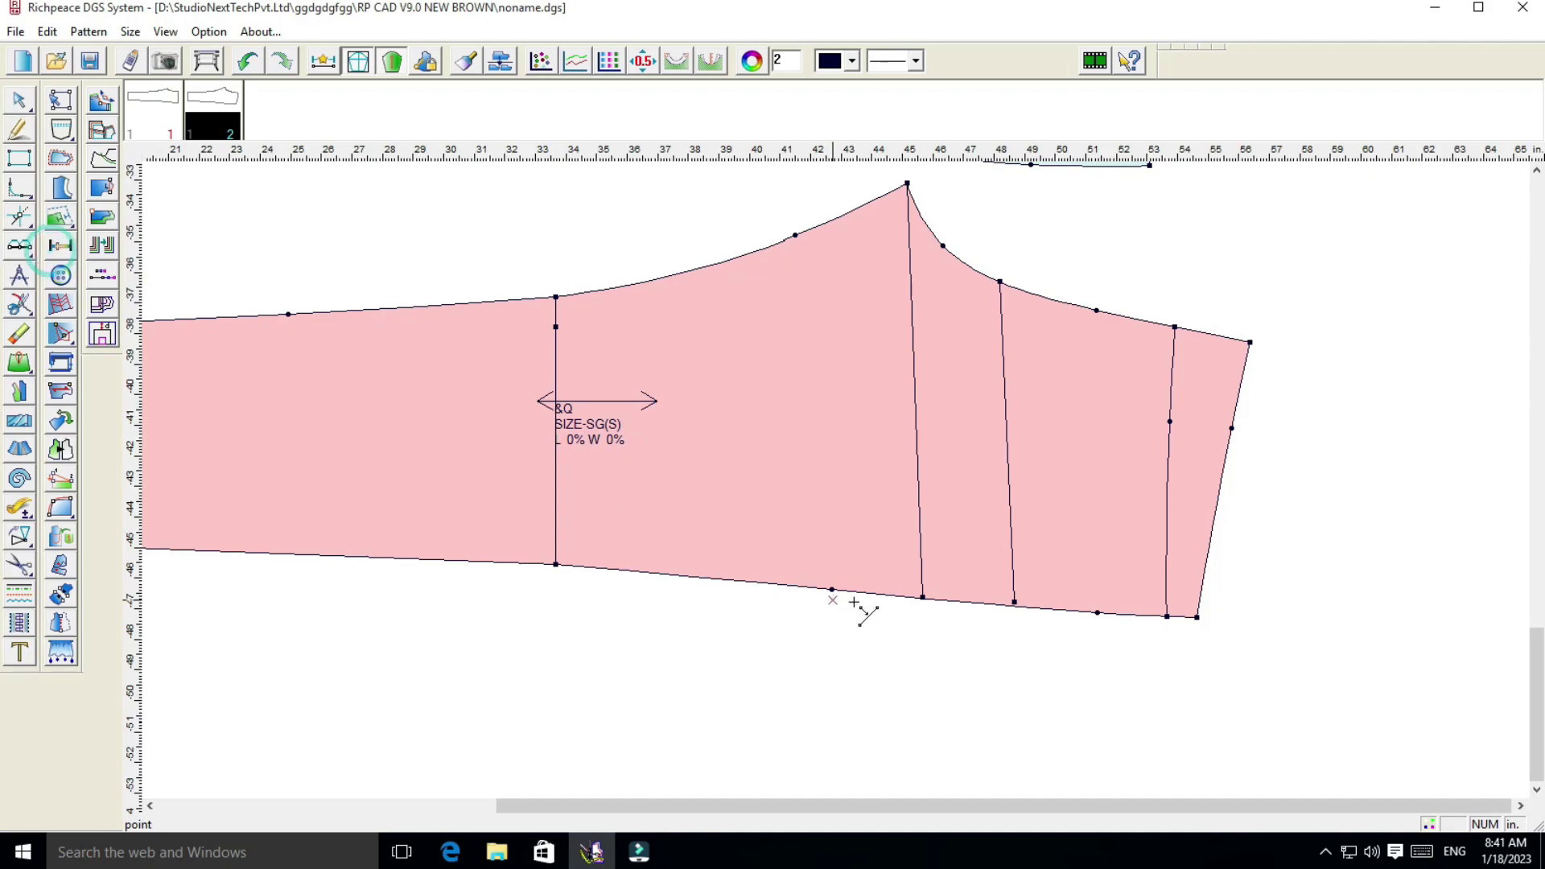
click(1167, 618)
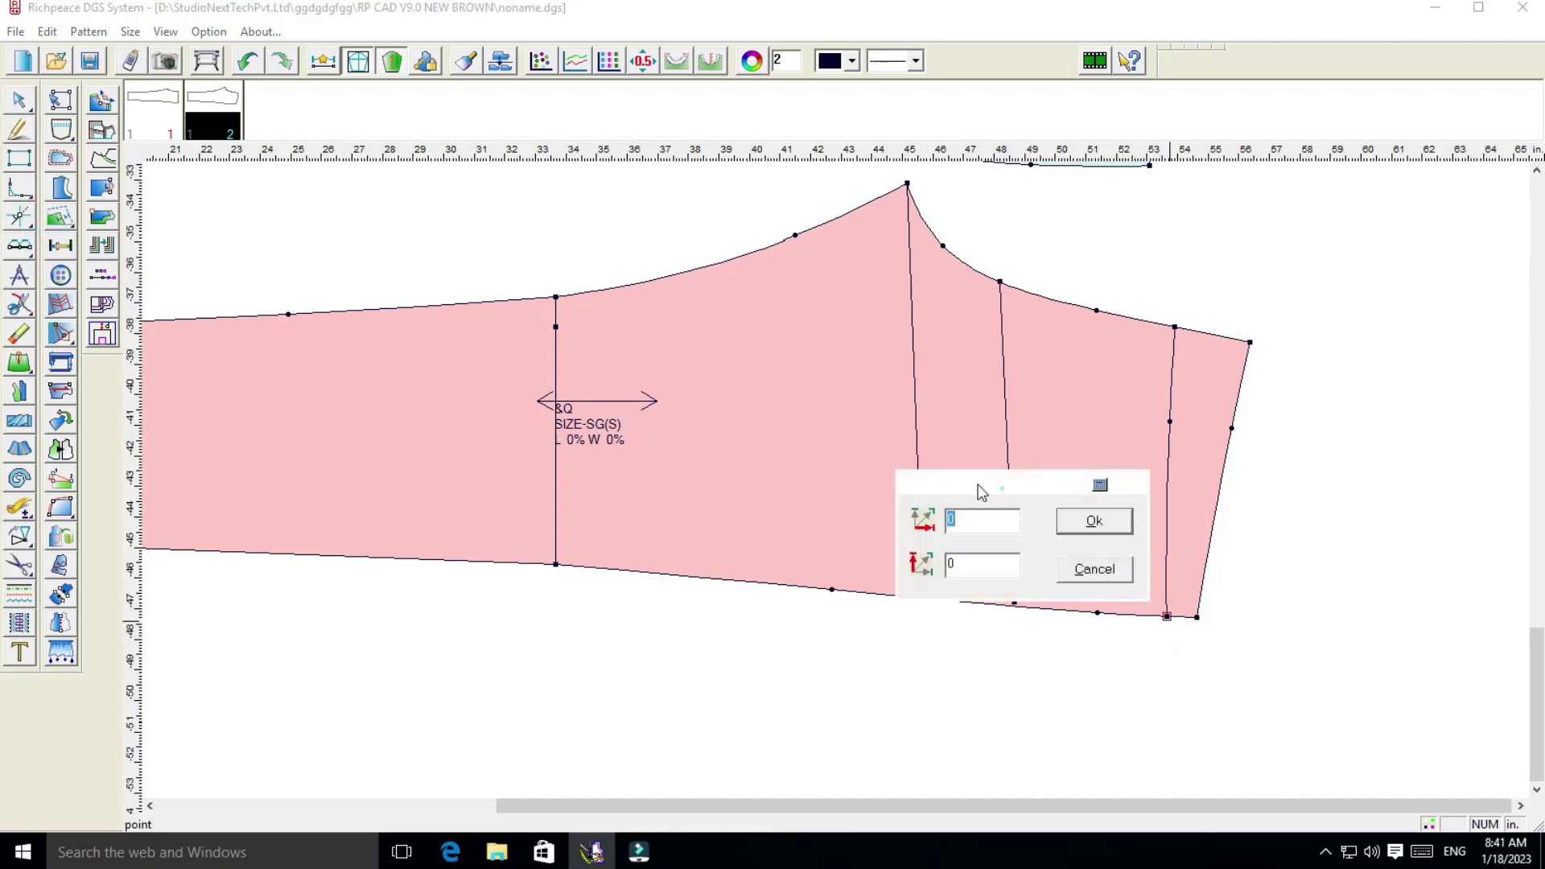
drag(982, 492, 920, 493)
key(BackSpace)
text(-5)
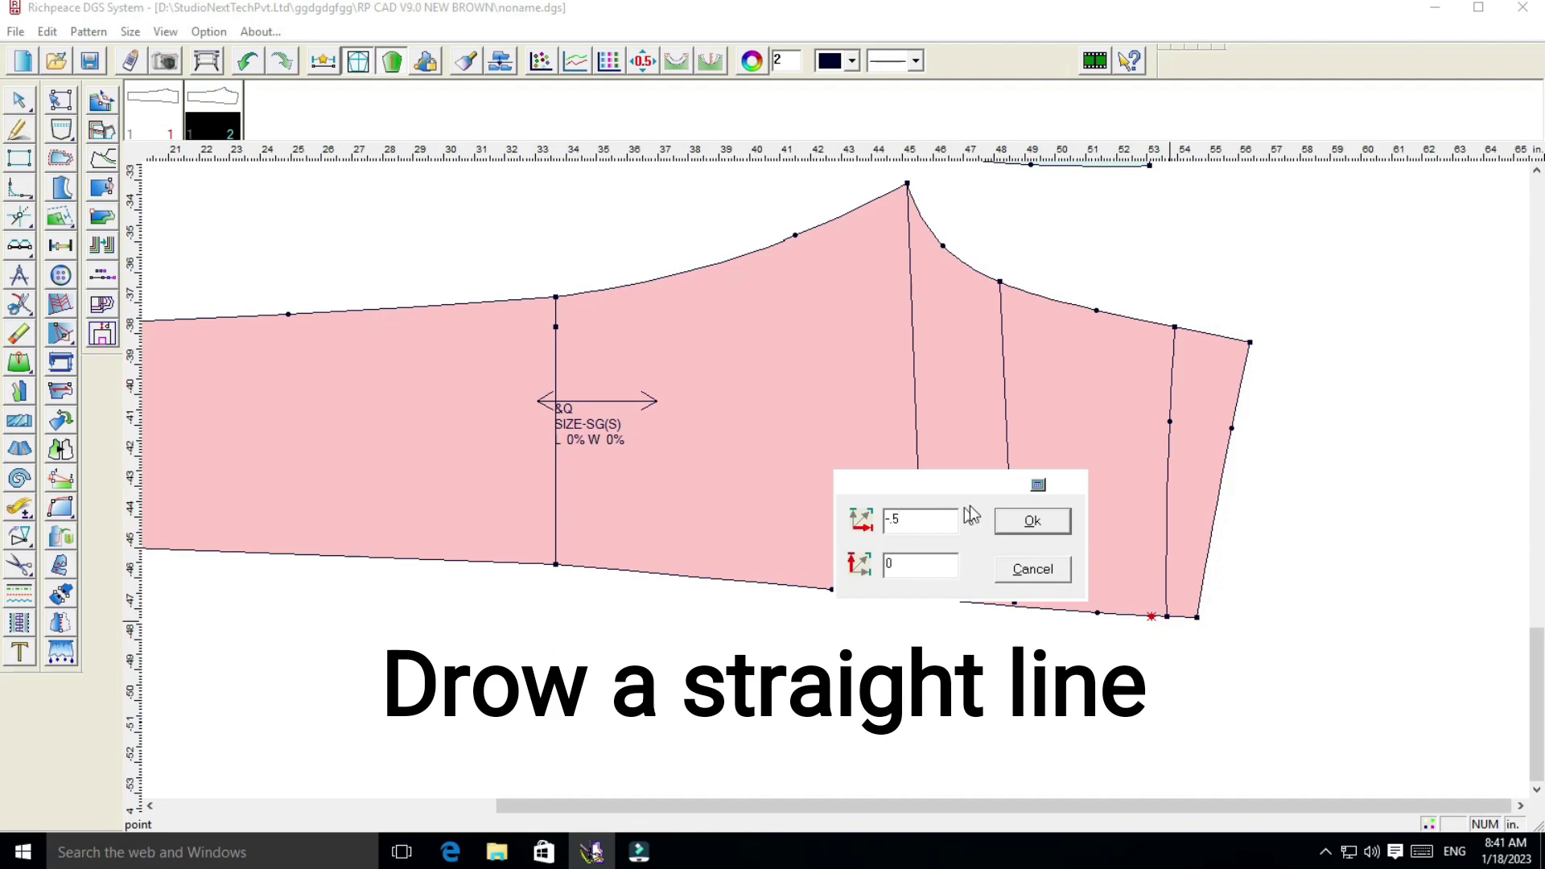
click(1032, 521)
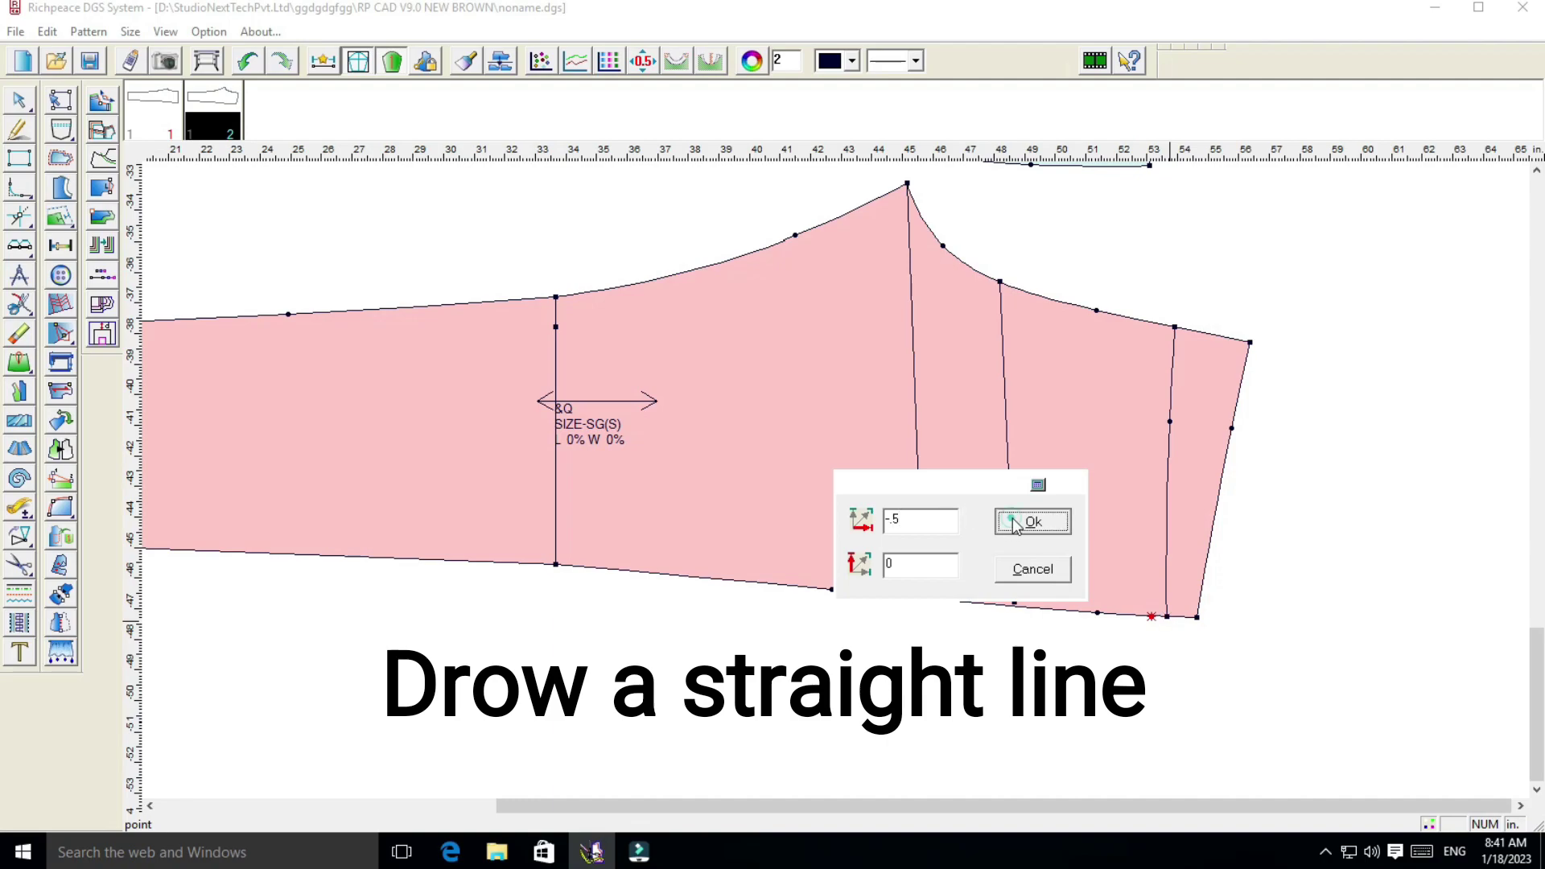
Draw a second line from the offset point to the yoke's top point, forming a wedge
right_click(1275, 575)
click(1311, 586)
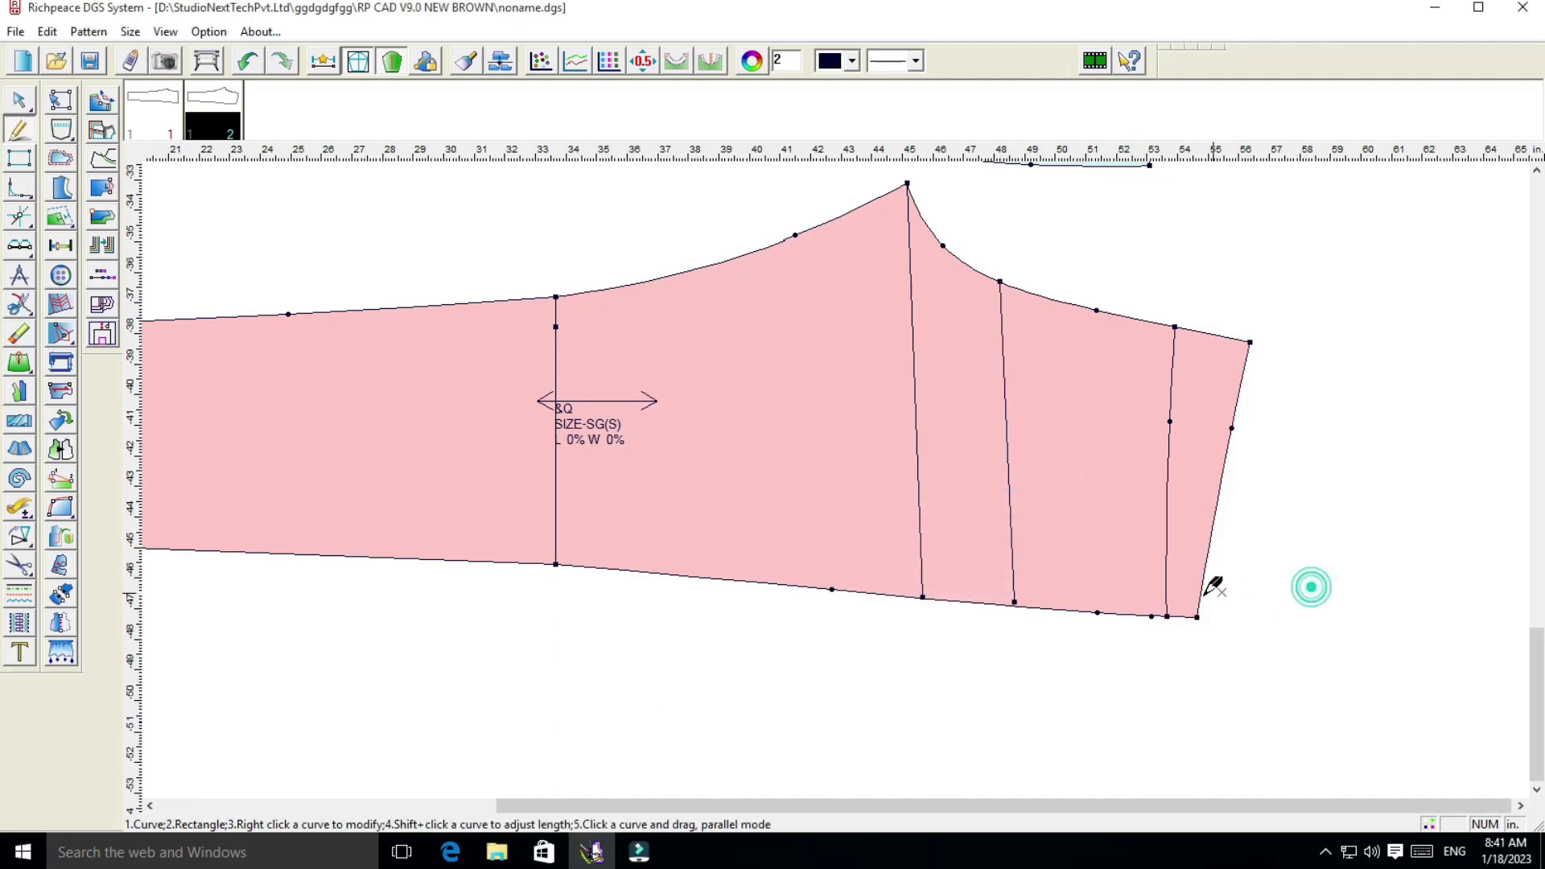
click(1151, 616)
click(1174, 327)
right_click(1176, 329)
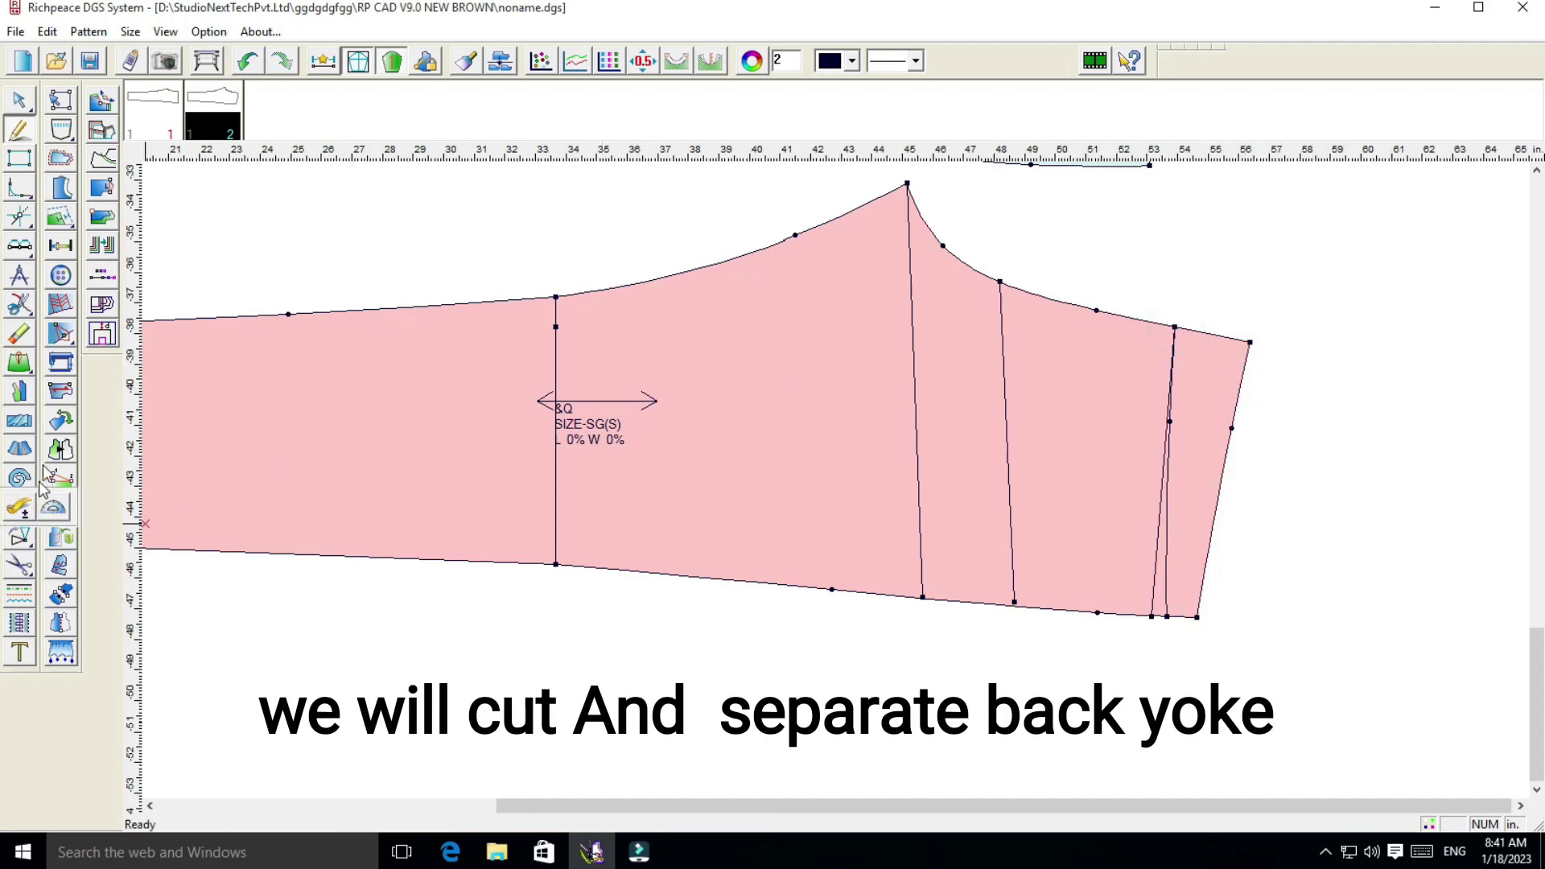
click(59, 573)
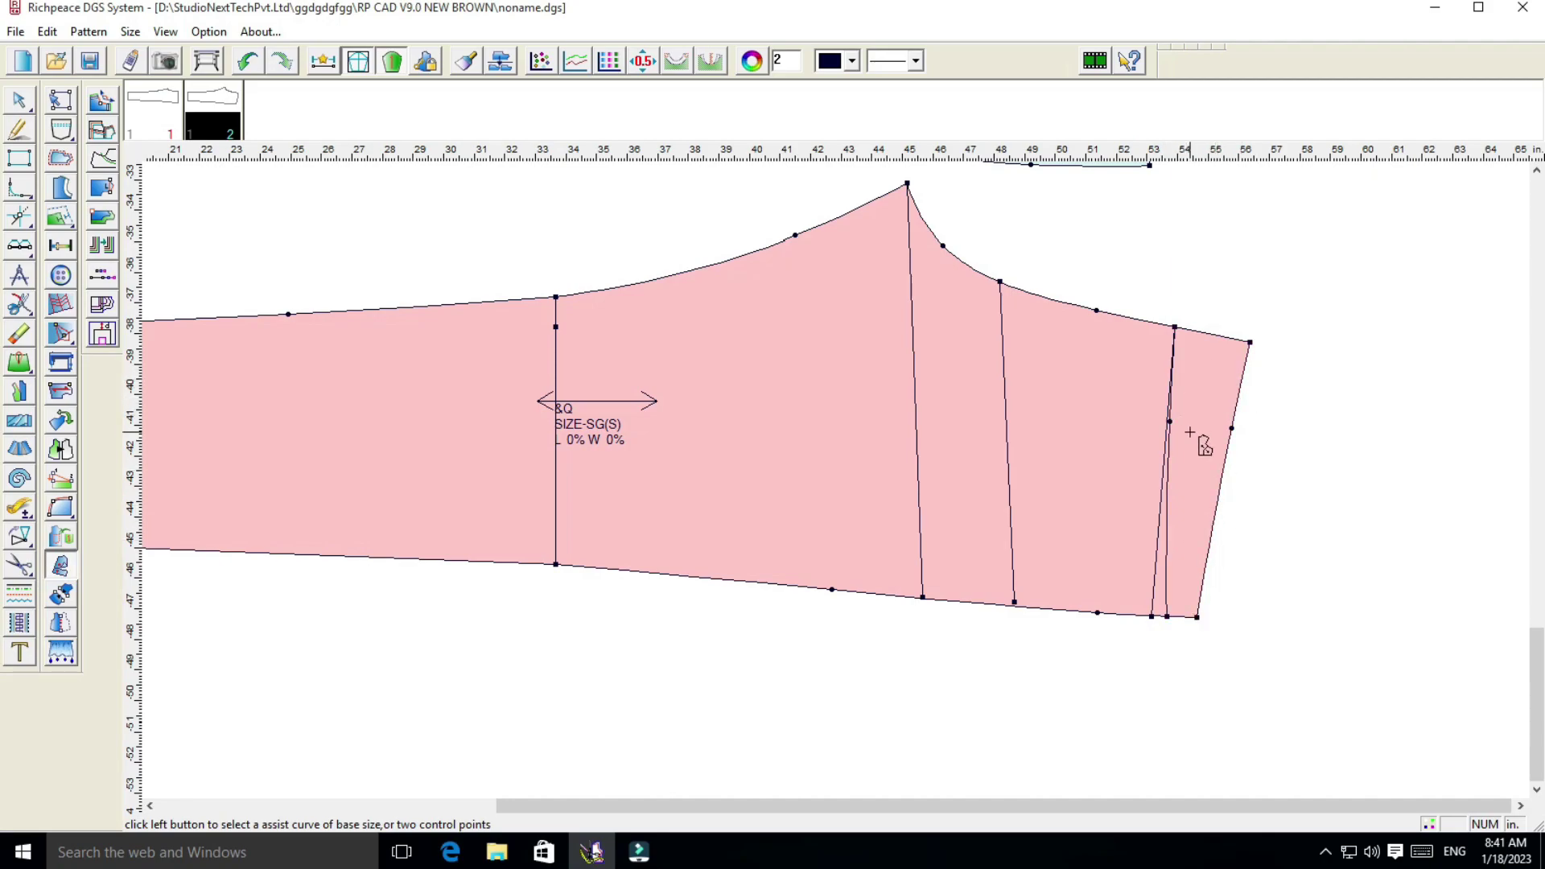
Divide the back piece along the yoke line and move the yoke piece to the right
click(1165, 533)
right_click(1303, 419)
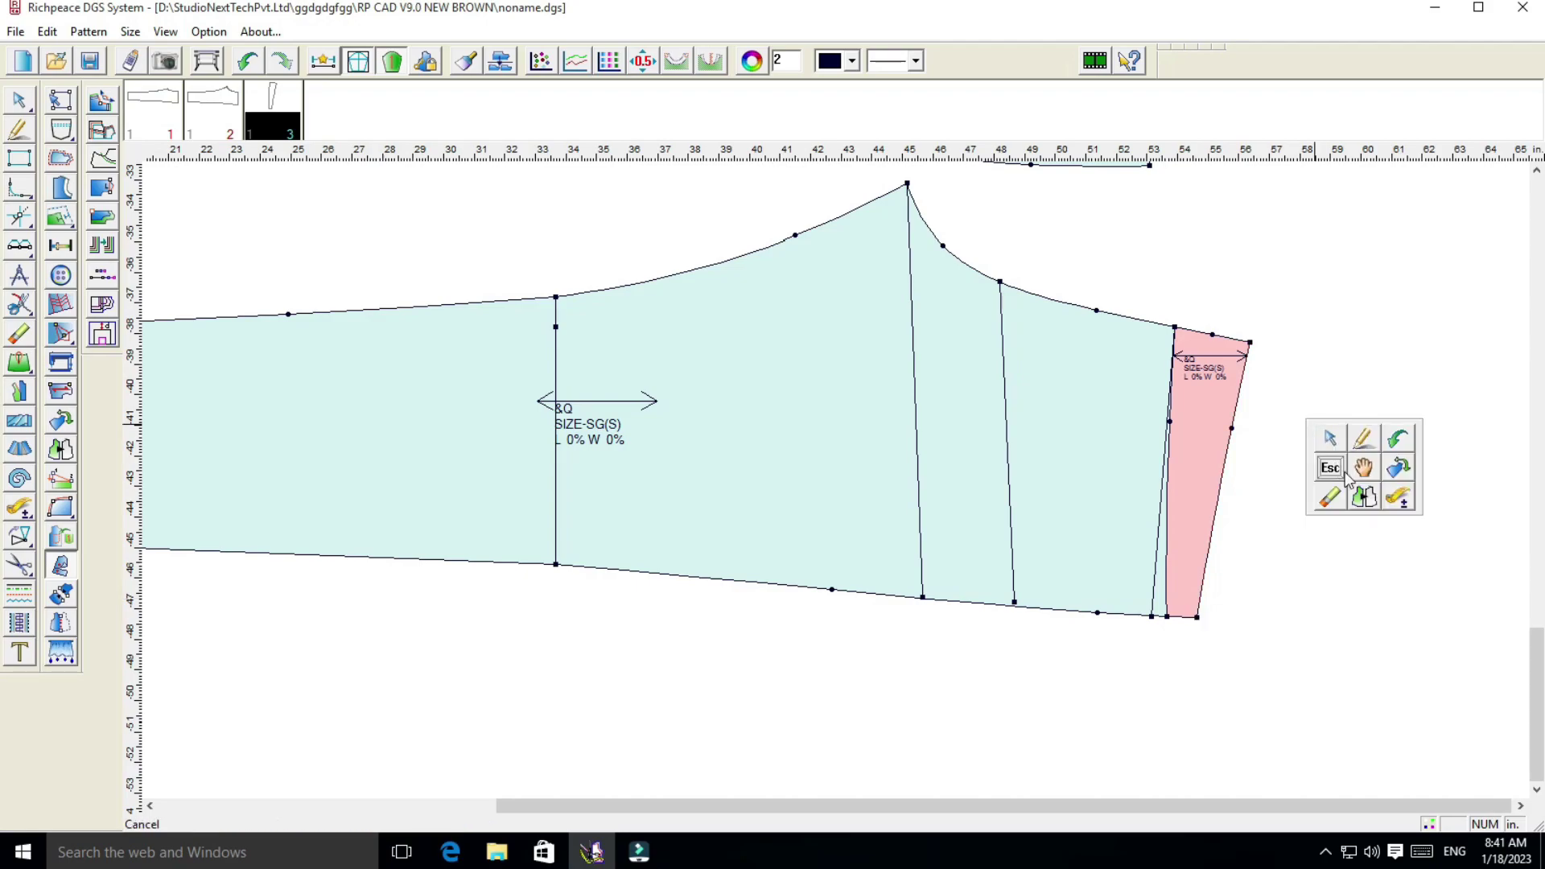
click(1368, 473)
drag(1264, 445, 1386, 449)
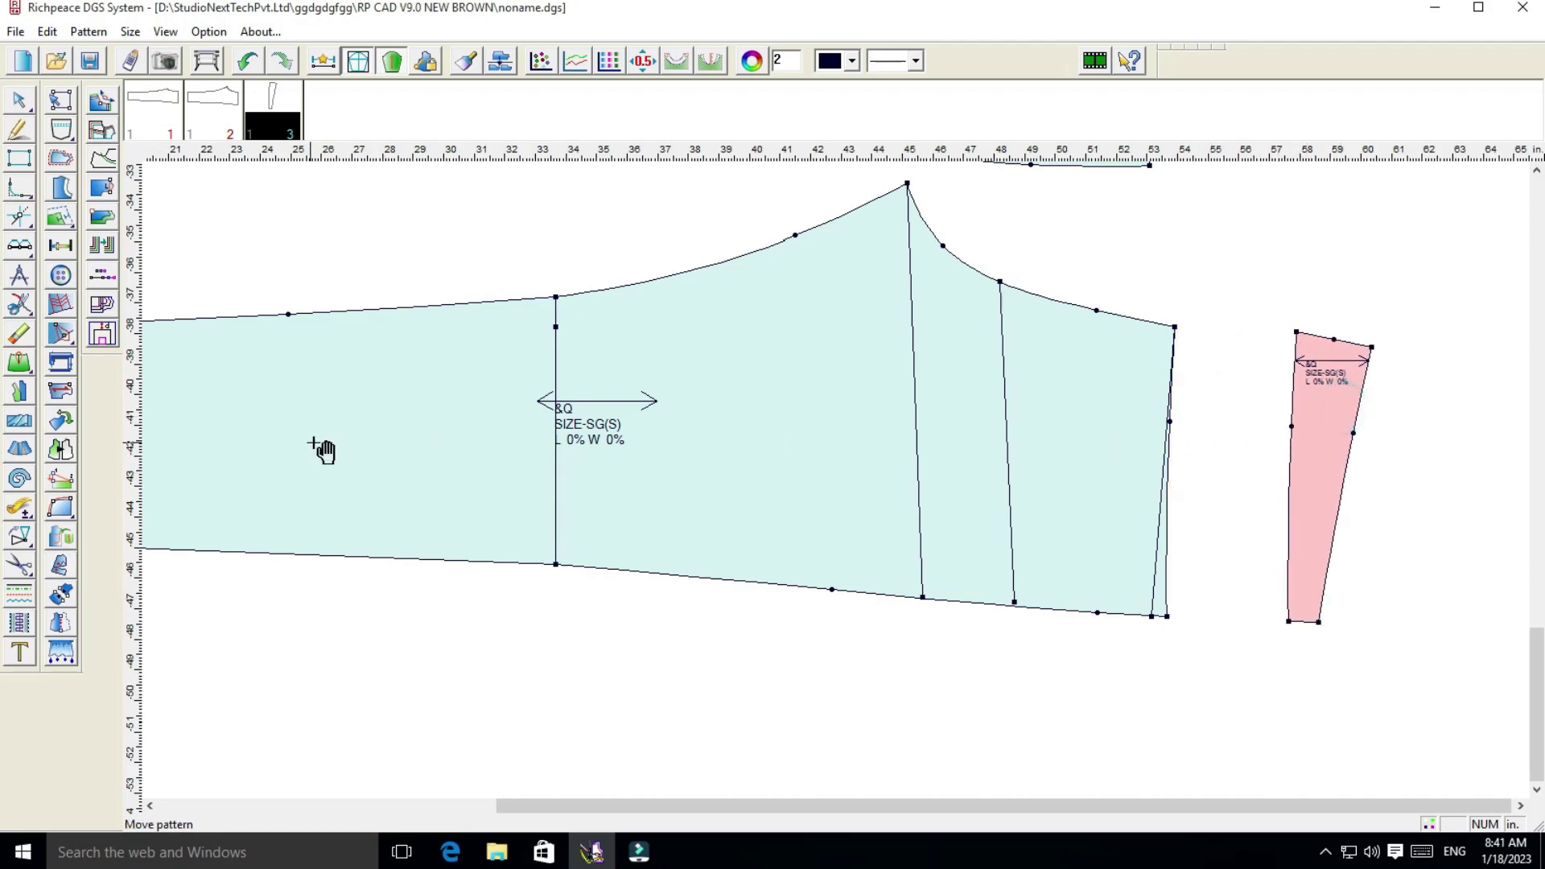
Cut along the second line, delete the thin wedge piece, and nudge the yoke slightly left
click(60, 565)
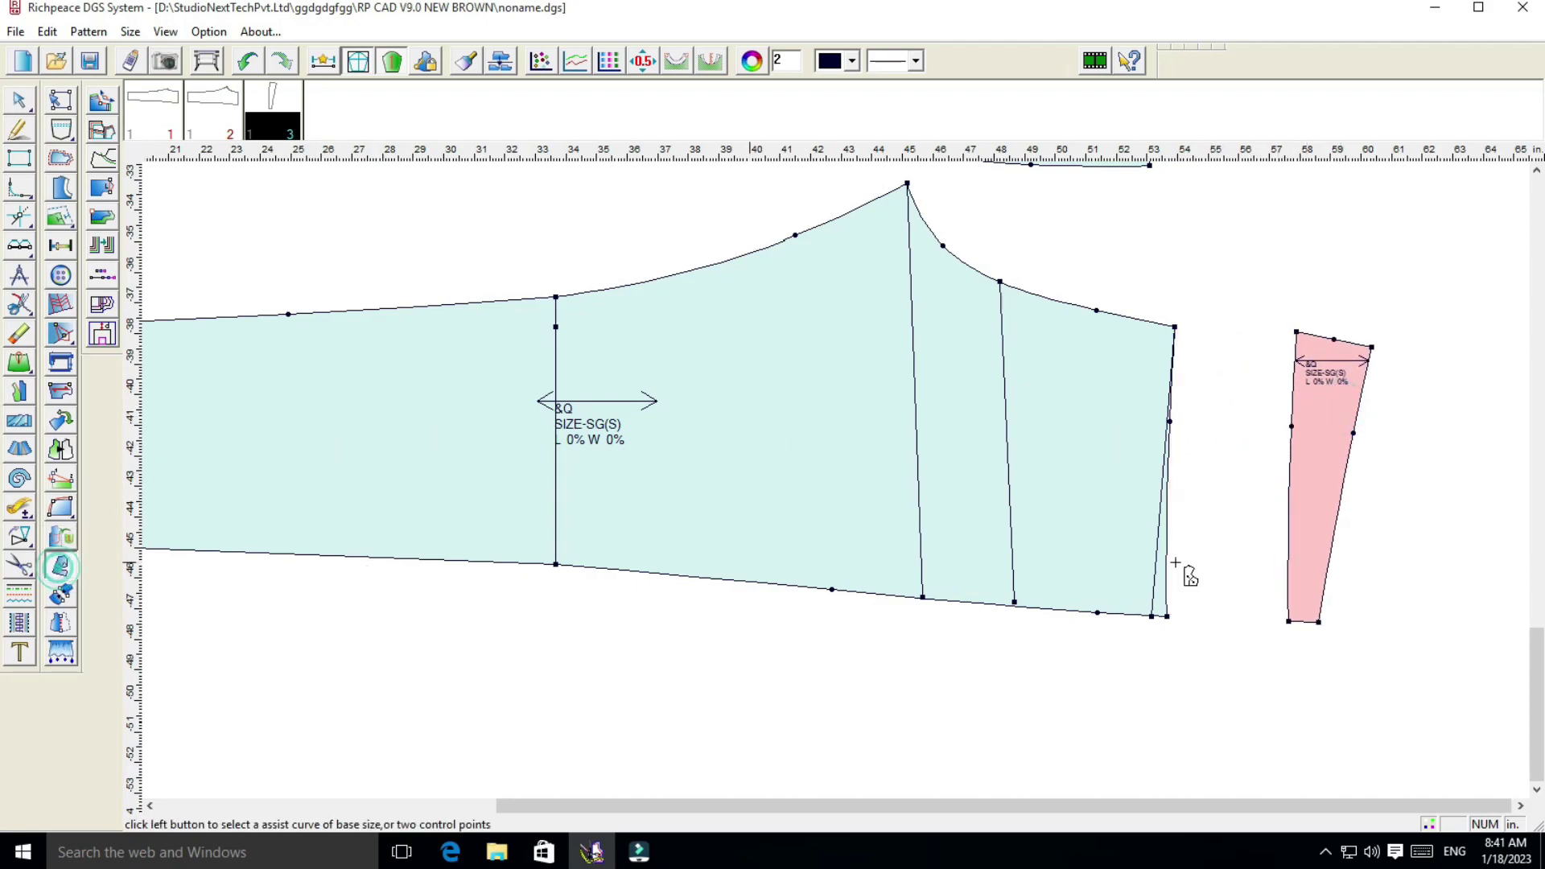
click(1165, 558)
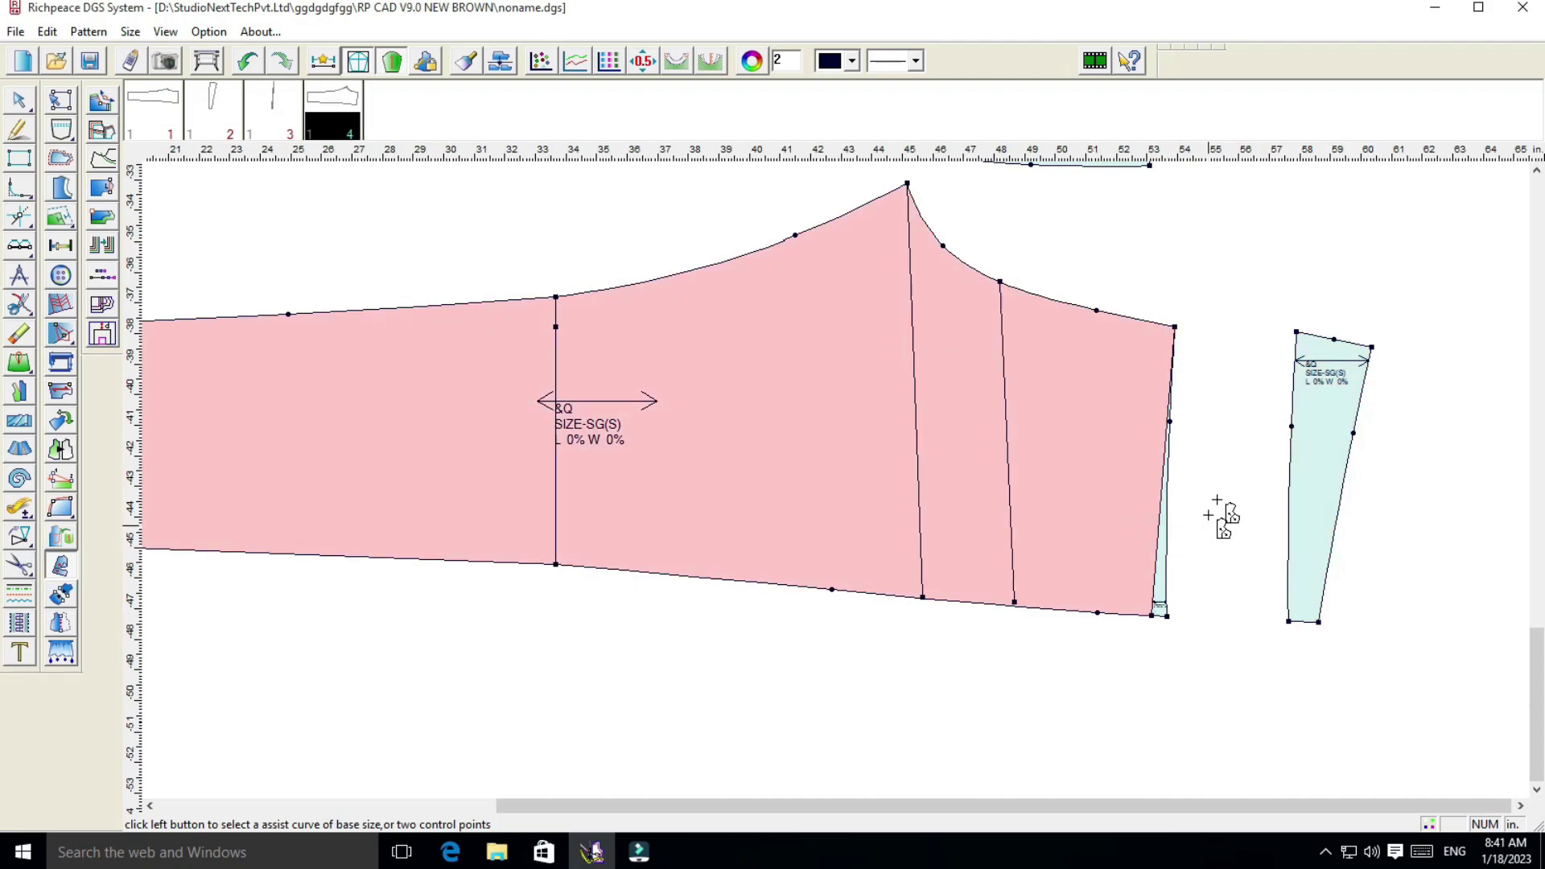
right_click(1217, 500)
click(1260, 528)
drag(1156, 587, 1224, 486)
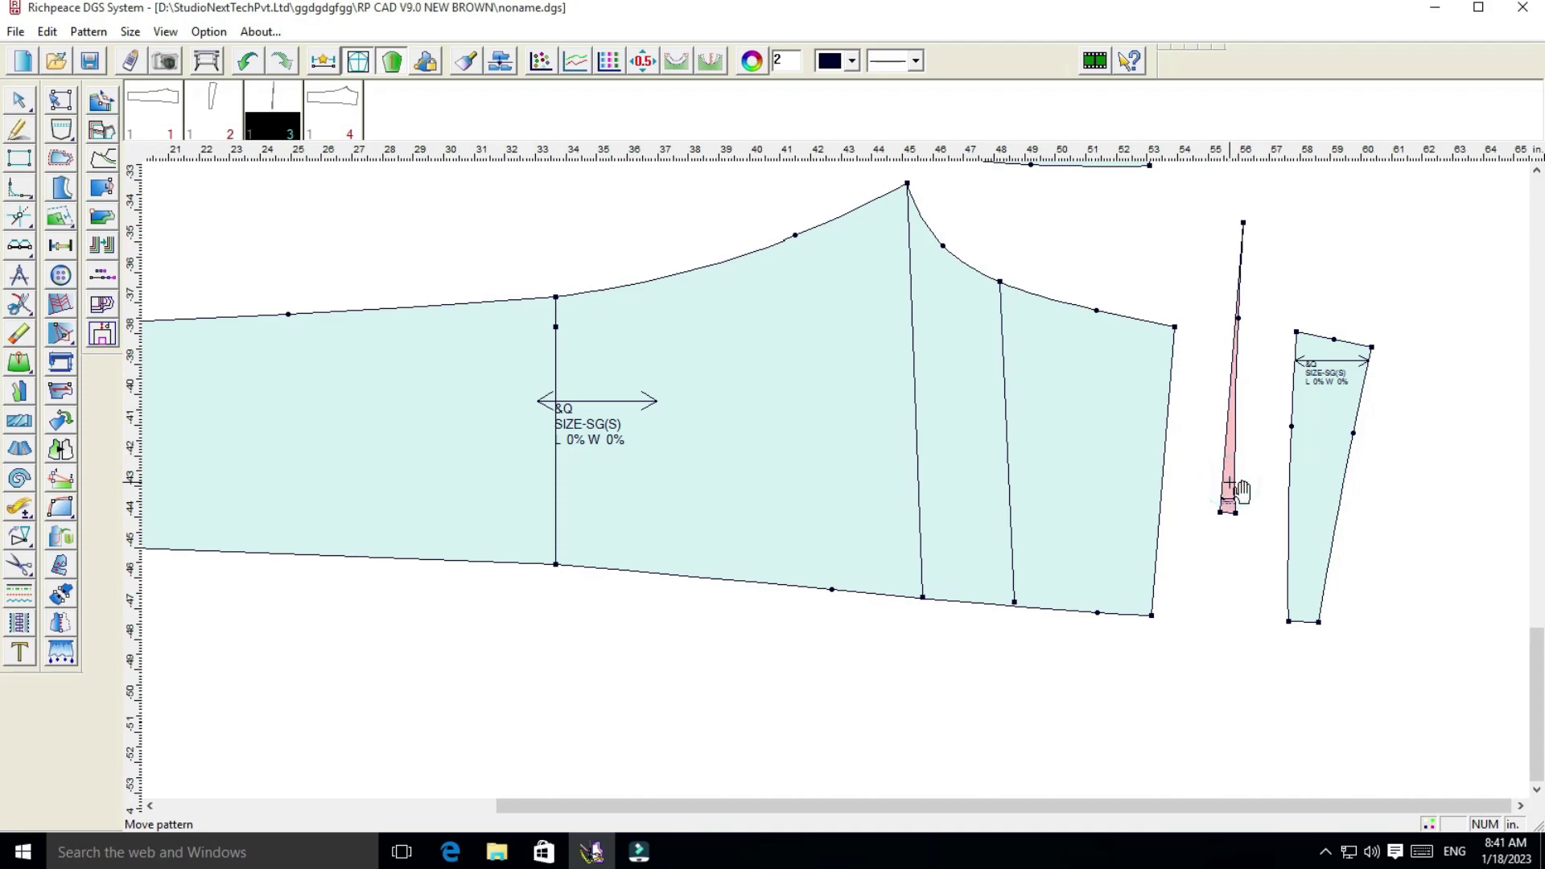
key(Delete)
click(741, 461)
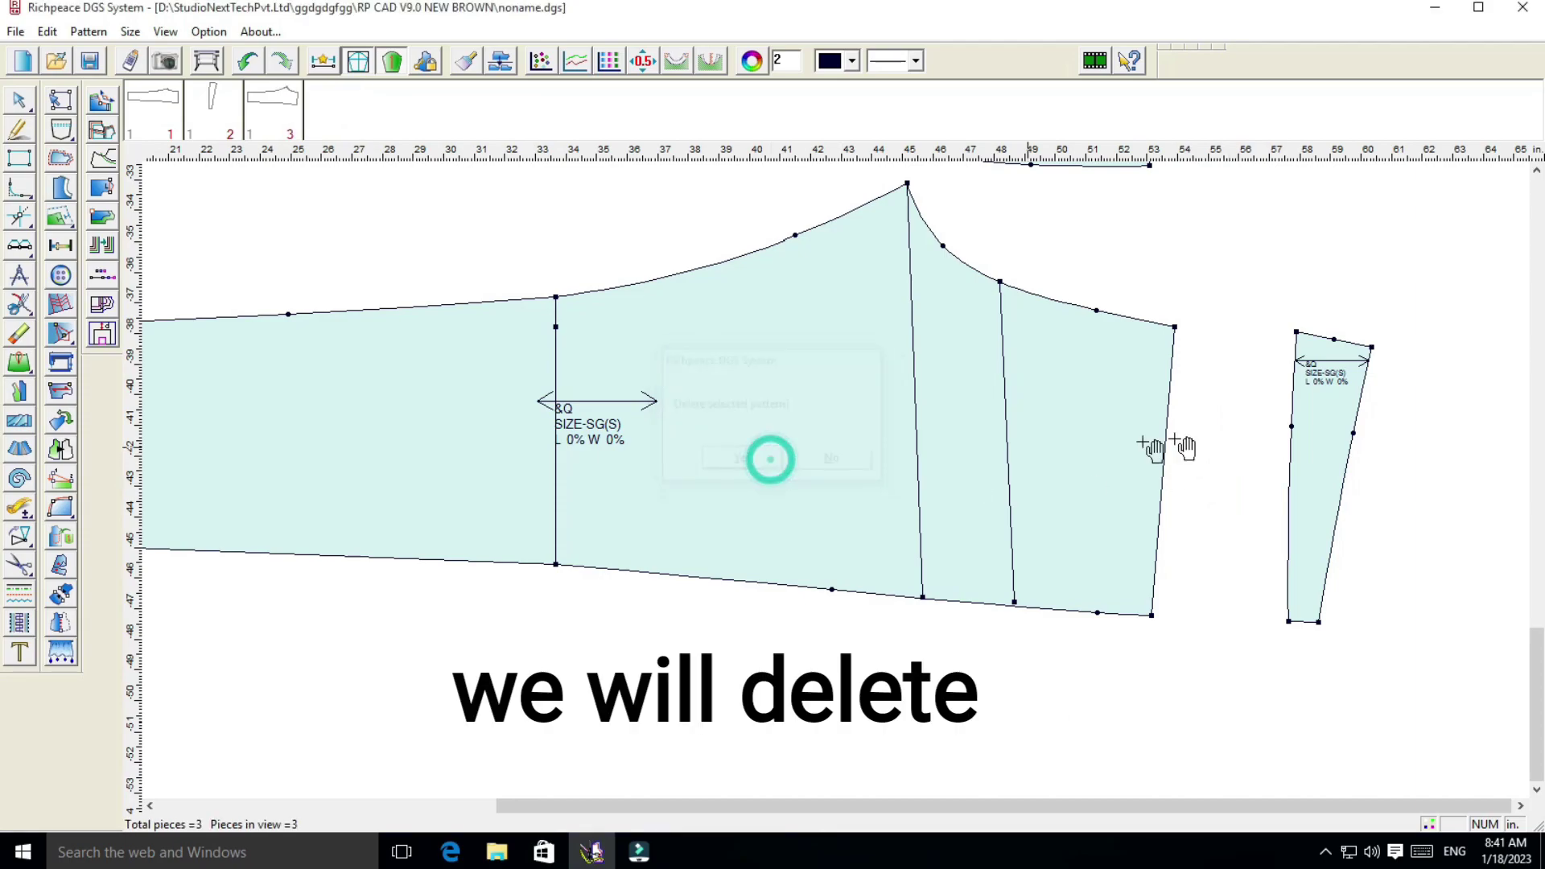
drag(1322, 417, 1290, 432)
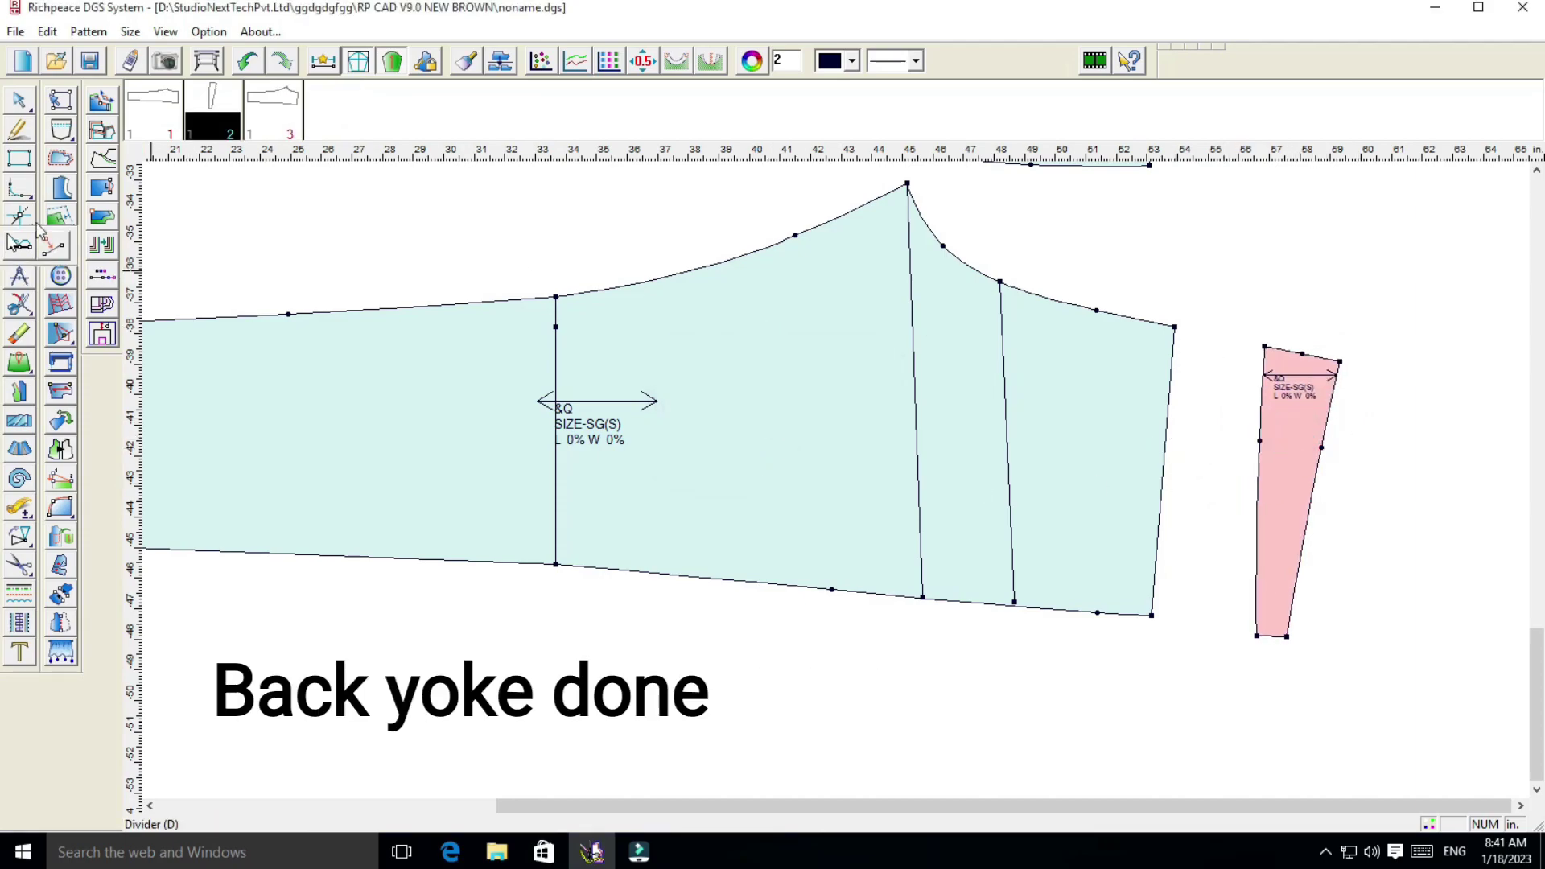
Add a seam allowance around the pink yoke piece, widening one edge to 0.7
click(61, 158)
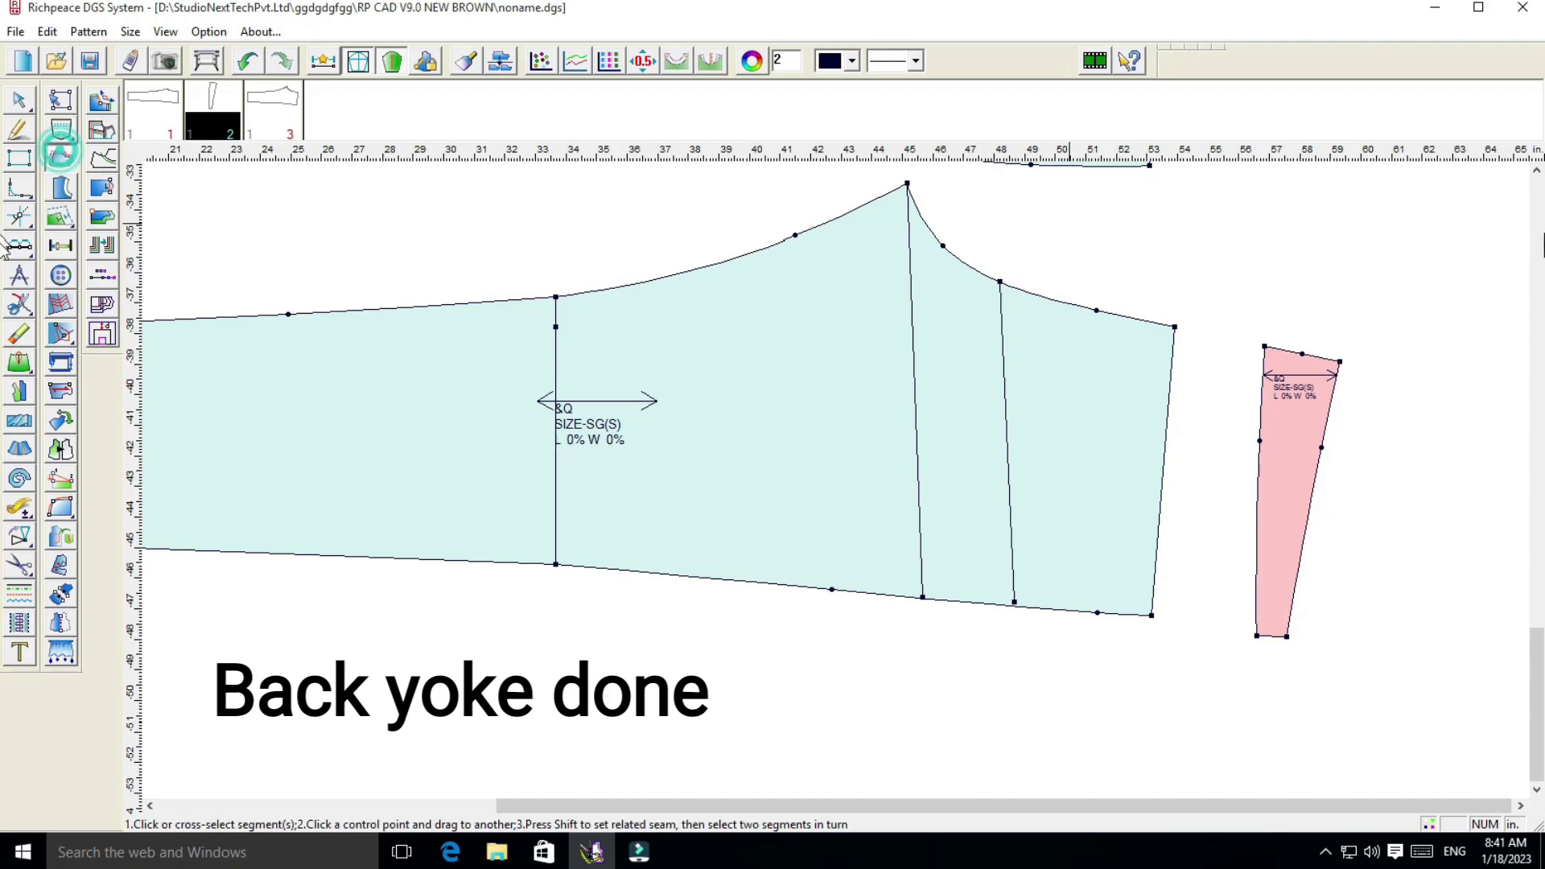
click(1341, 365)
drag(1110, 385, 853, 328)
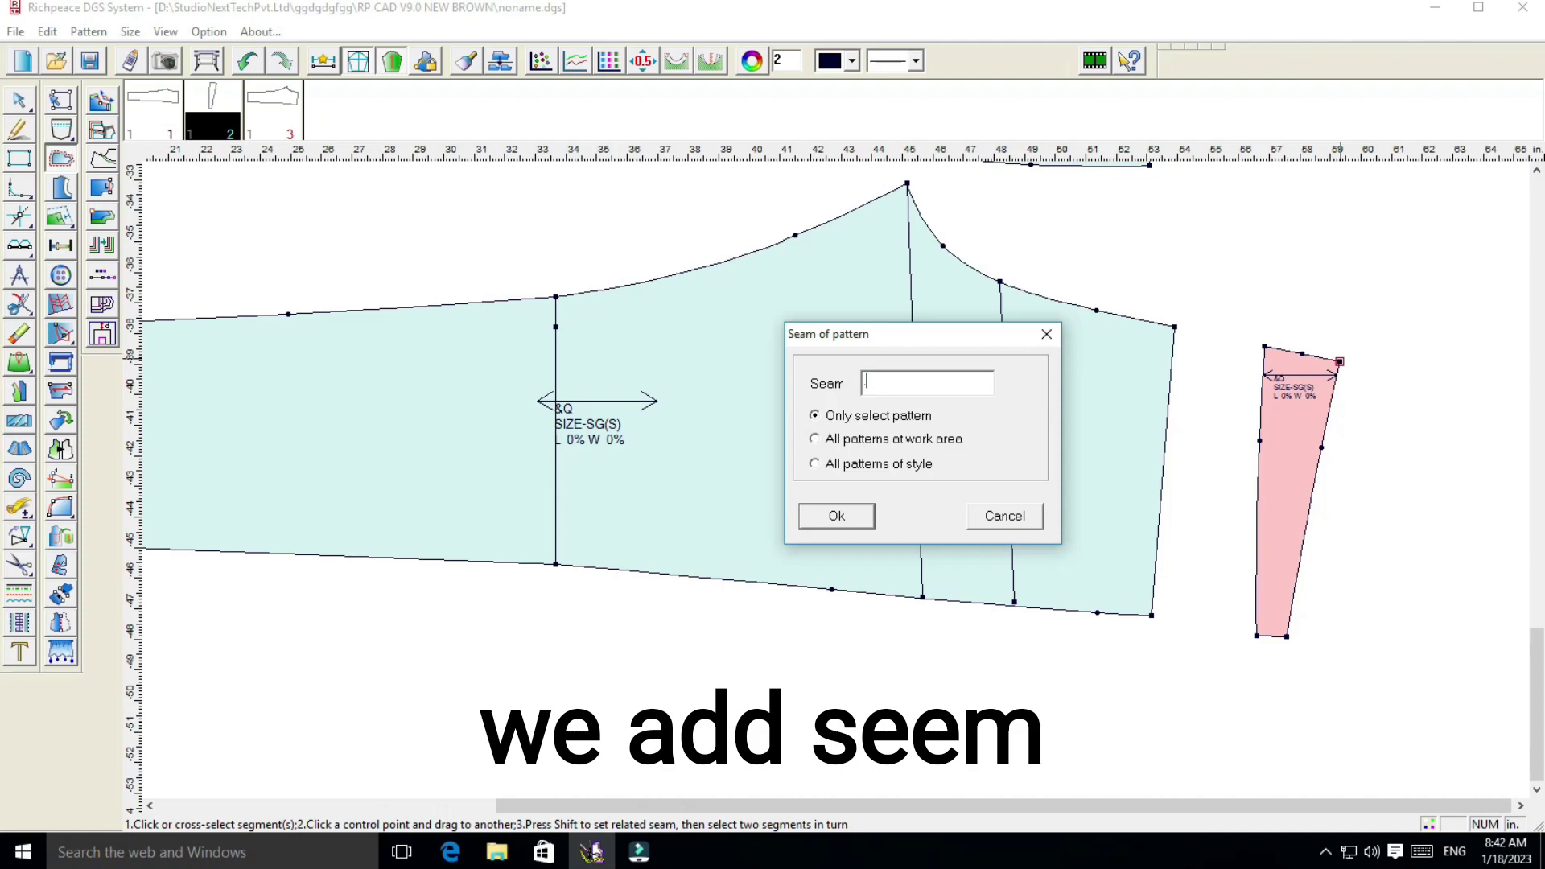
text(.4)
click(833, 513)
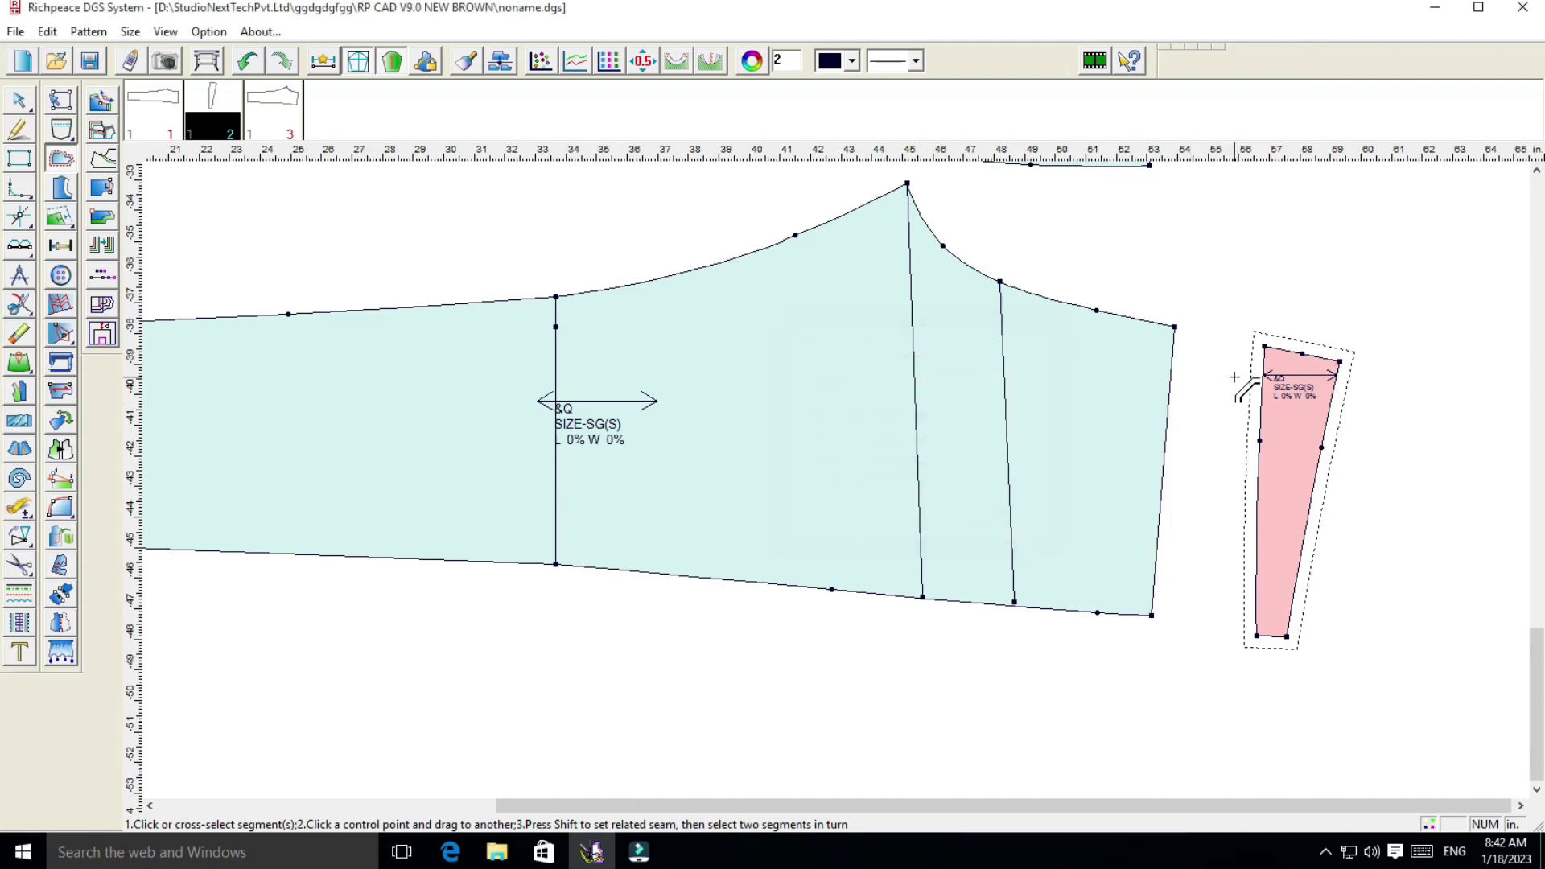
click(1258, 413)
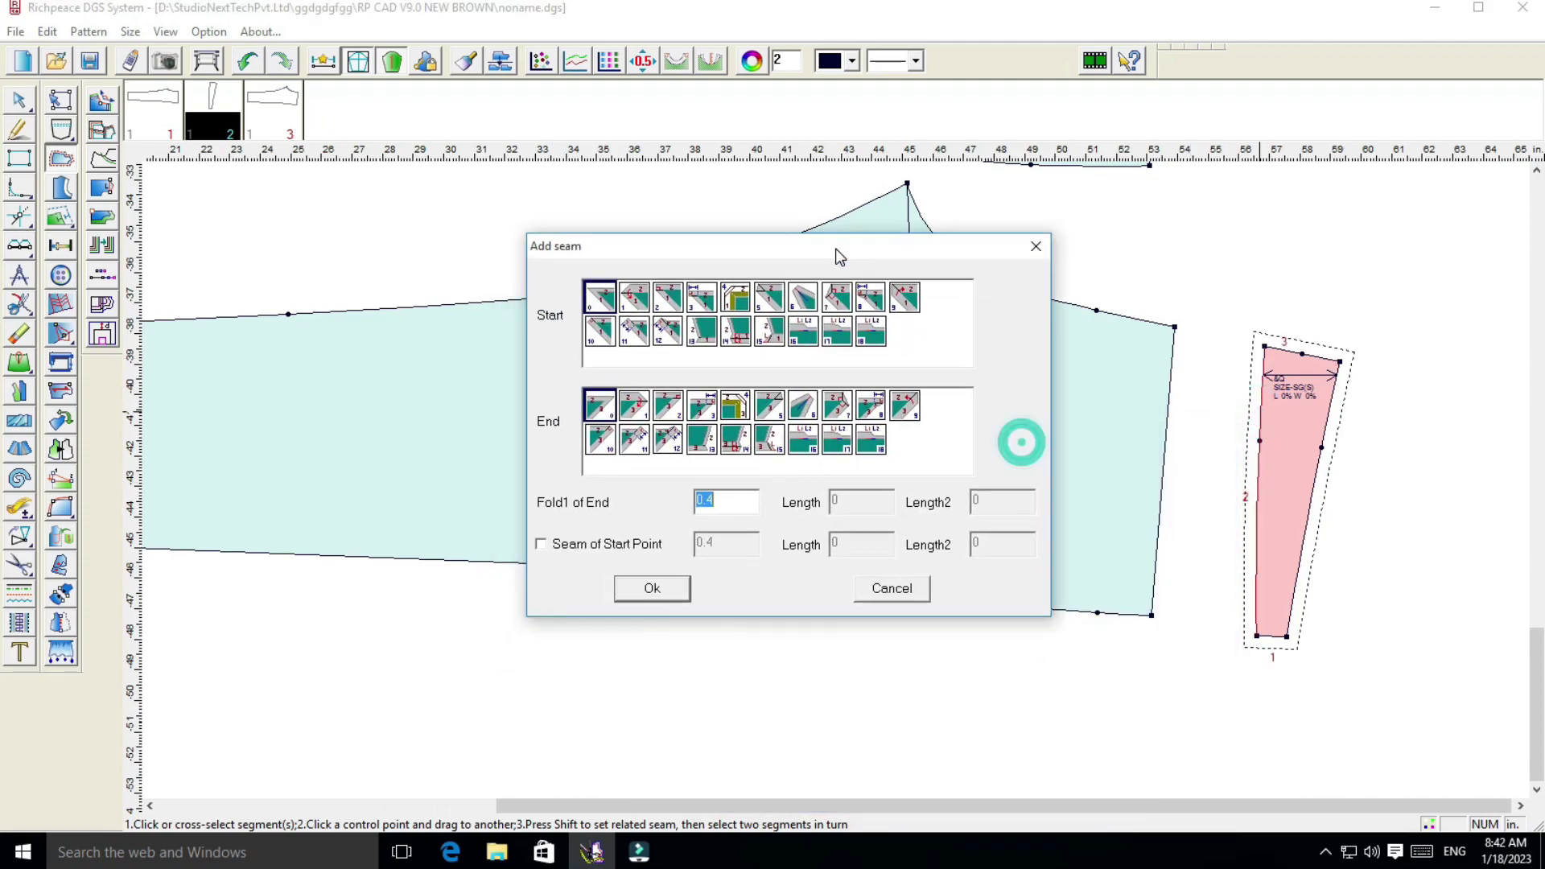
key(BackSpace)
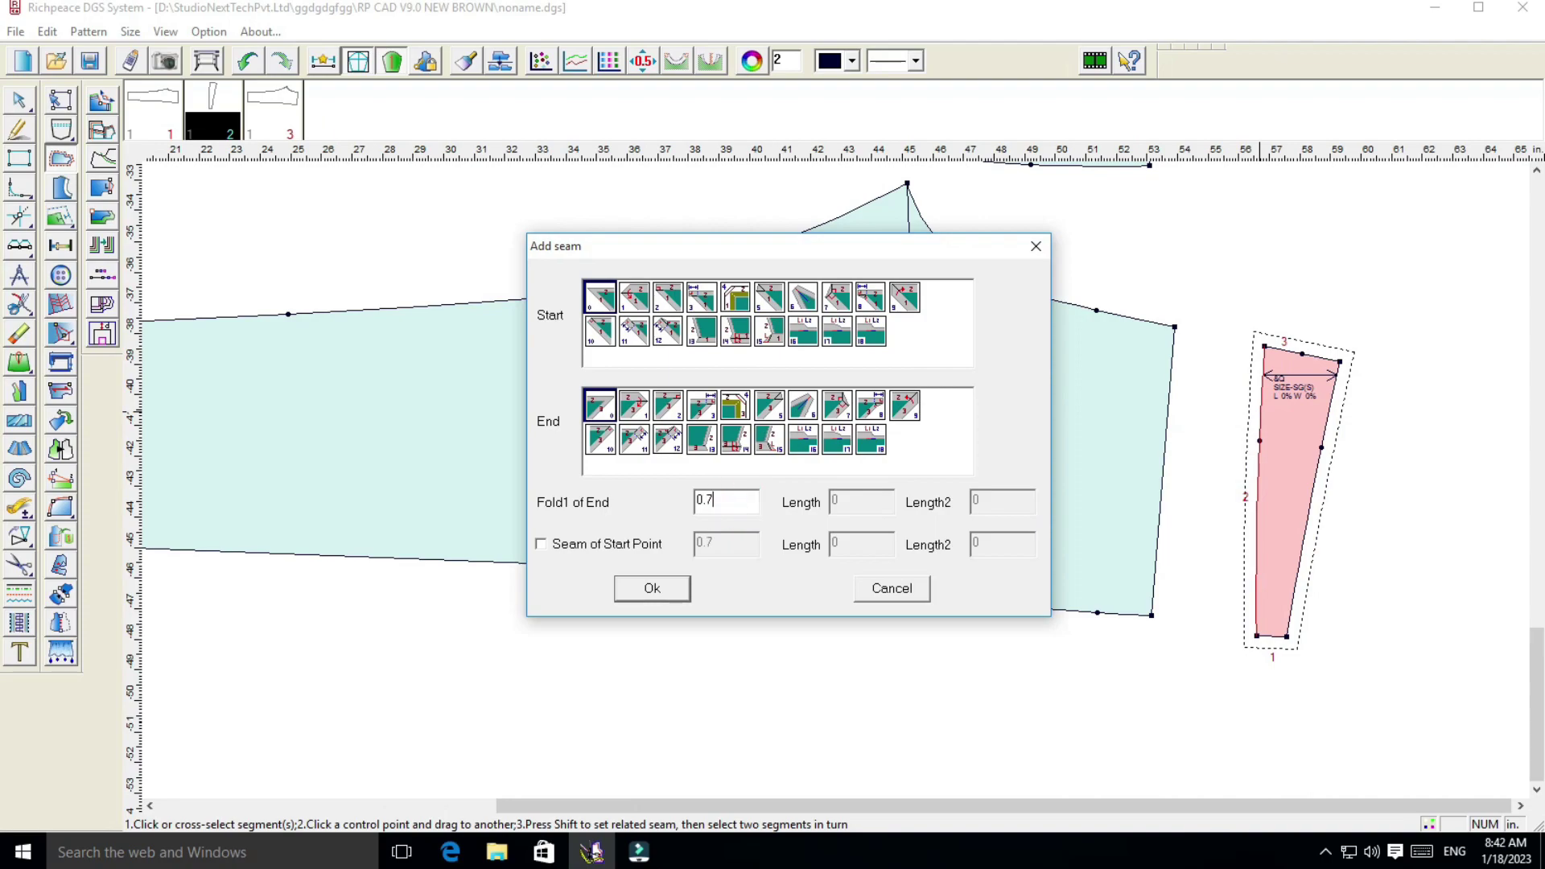
click(654, 590)
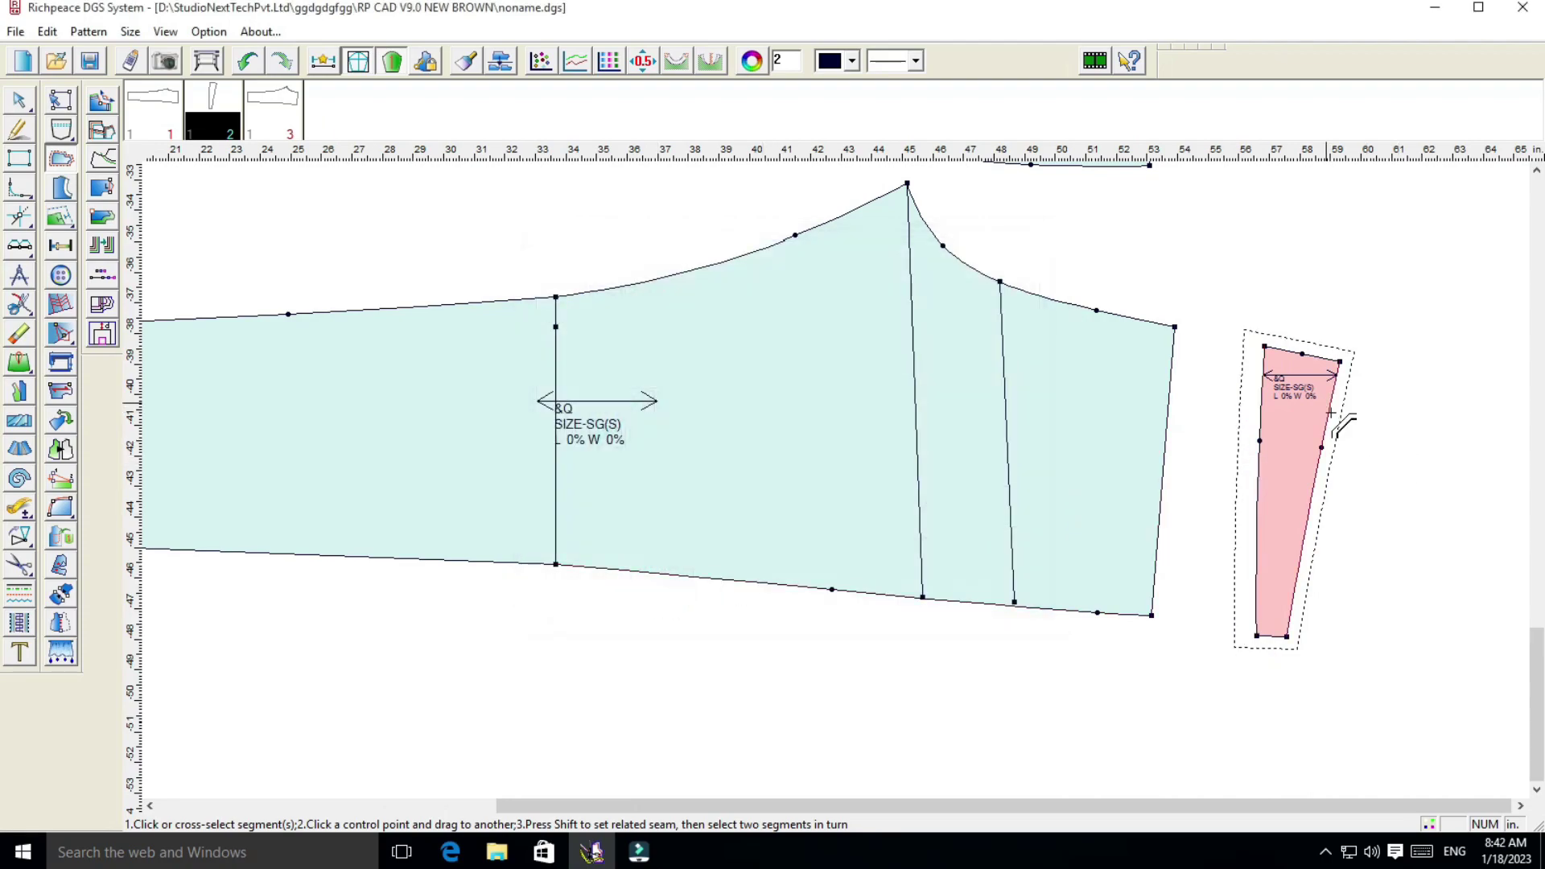
Move the yoke piece up and right and center its grainline on the piece
right_click(1276, 248)
click(1327, 295)
drag(1322, 427, 1382, 346)
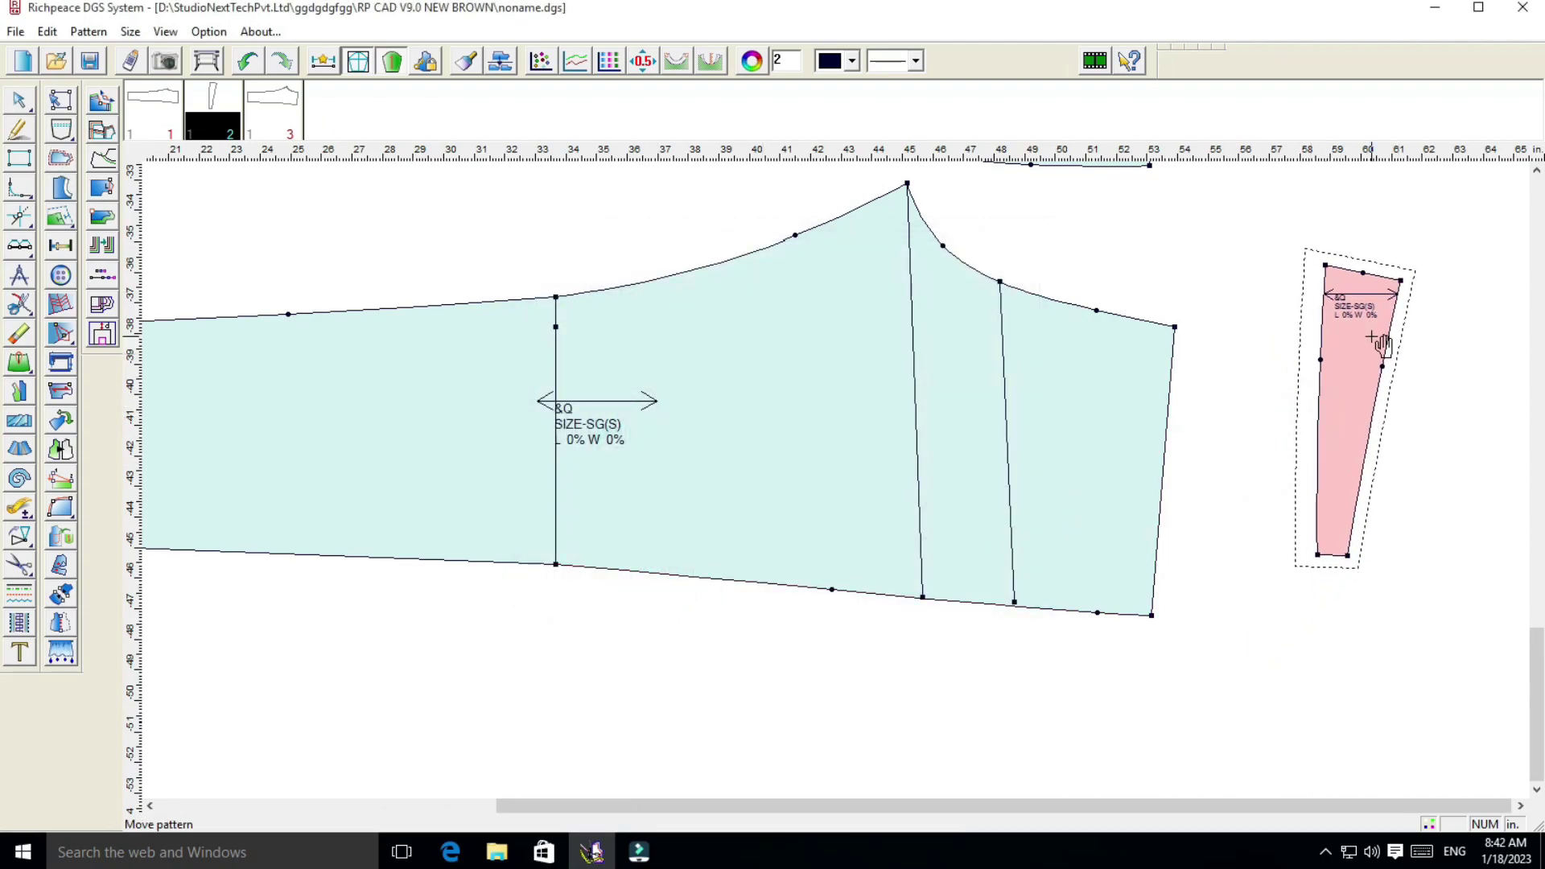
click(60, 392)
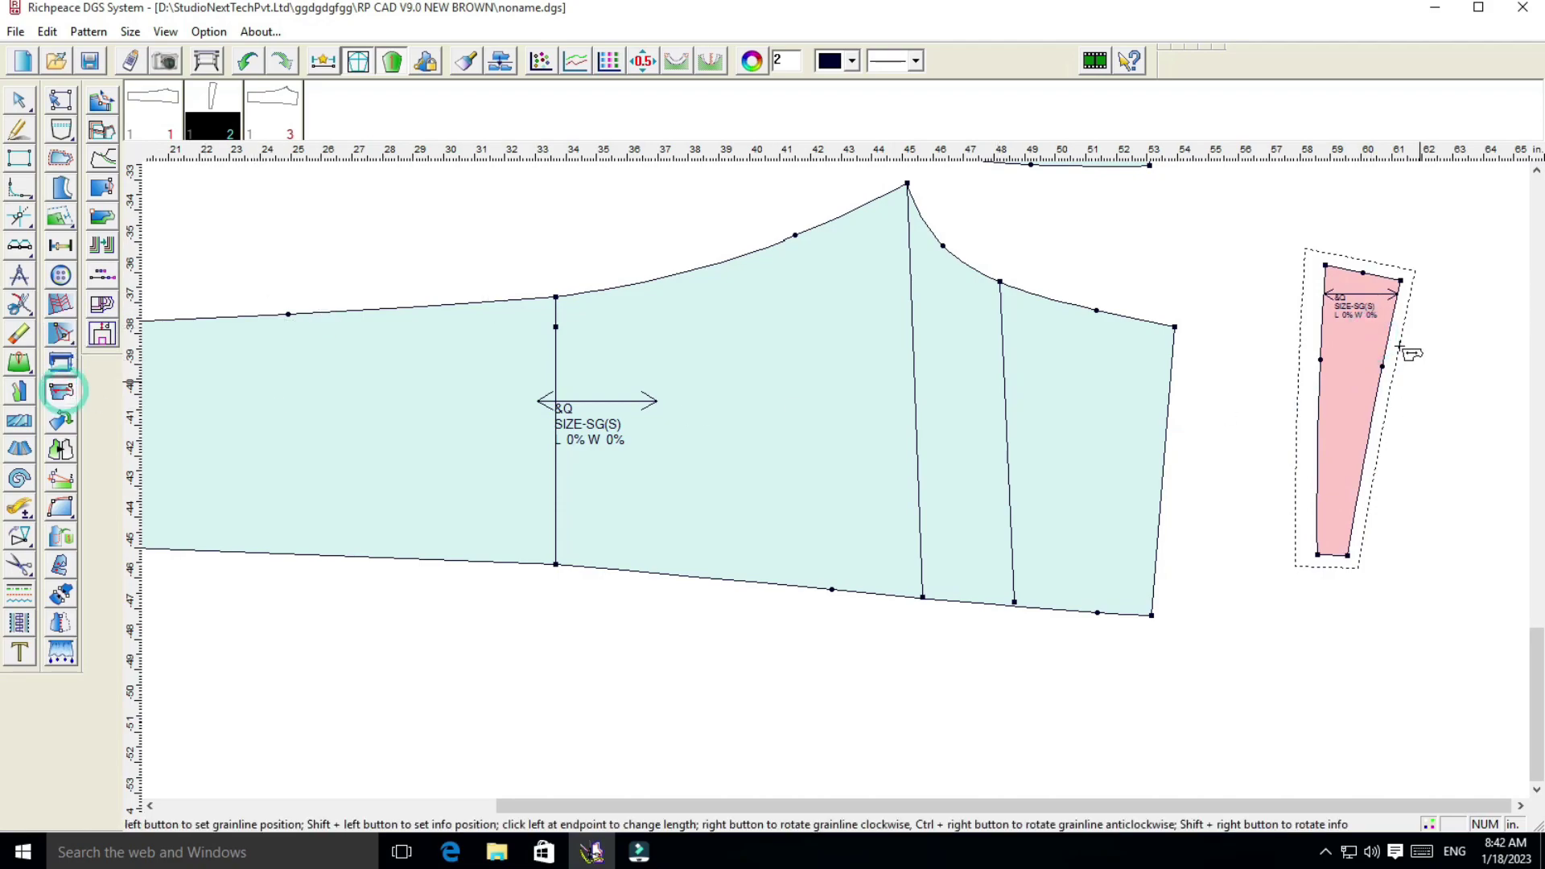
drag(1360, 295, 1350, 367)
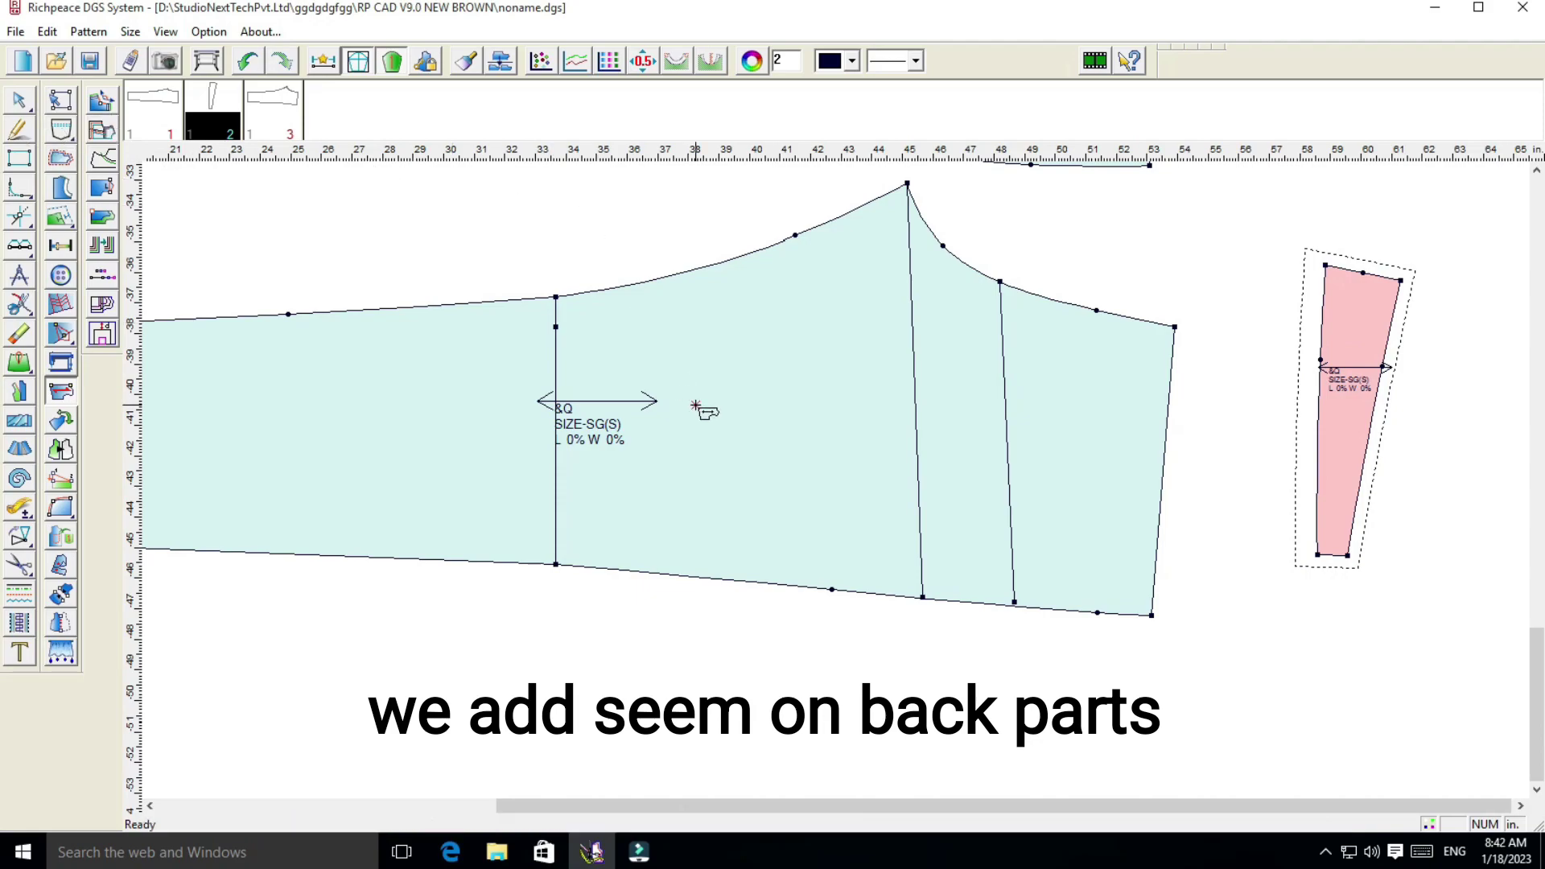
middle_drag(700, 407, 837, 483)
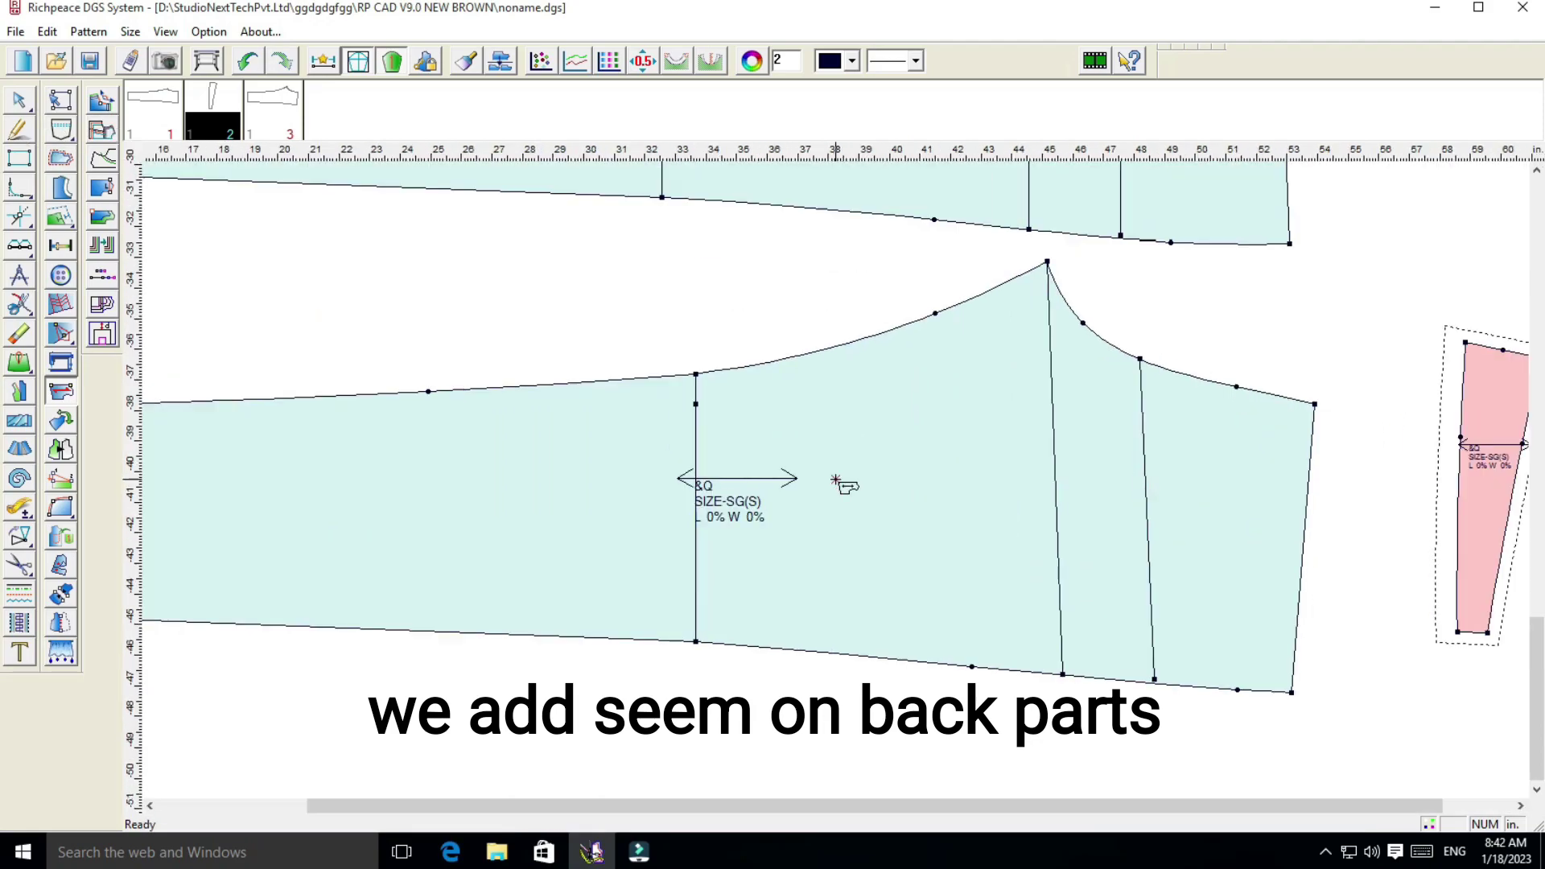
Open the Save As dialog and dismiss it without saving
click(89, 61)
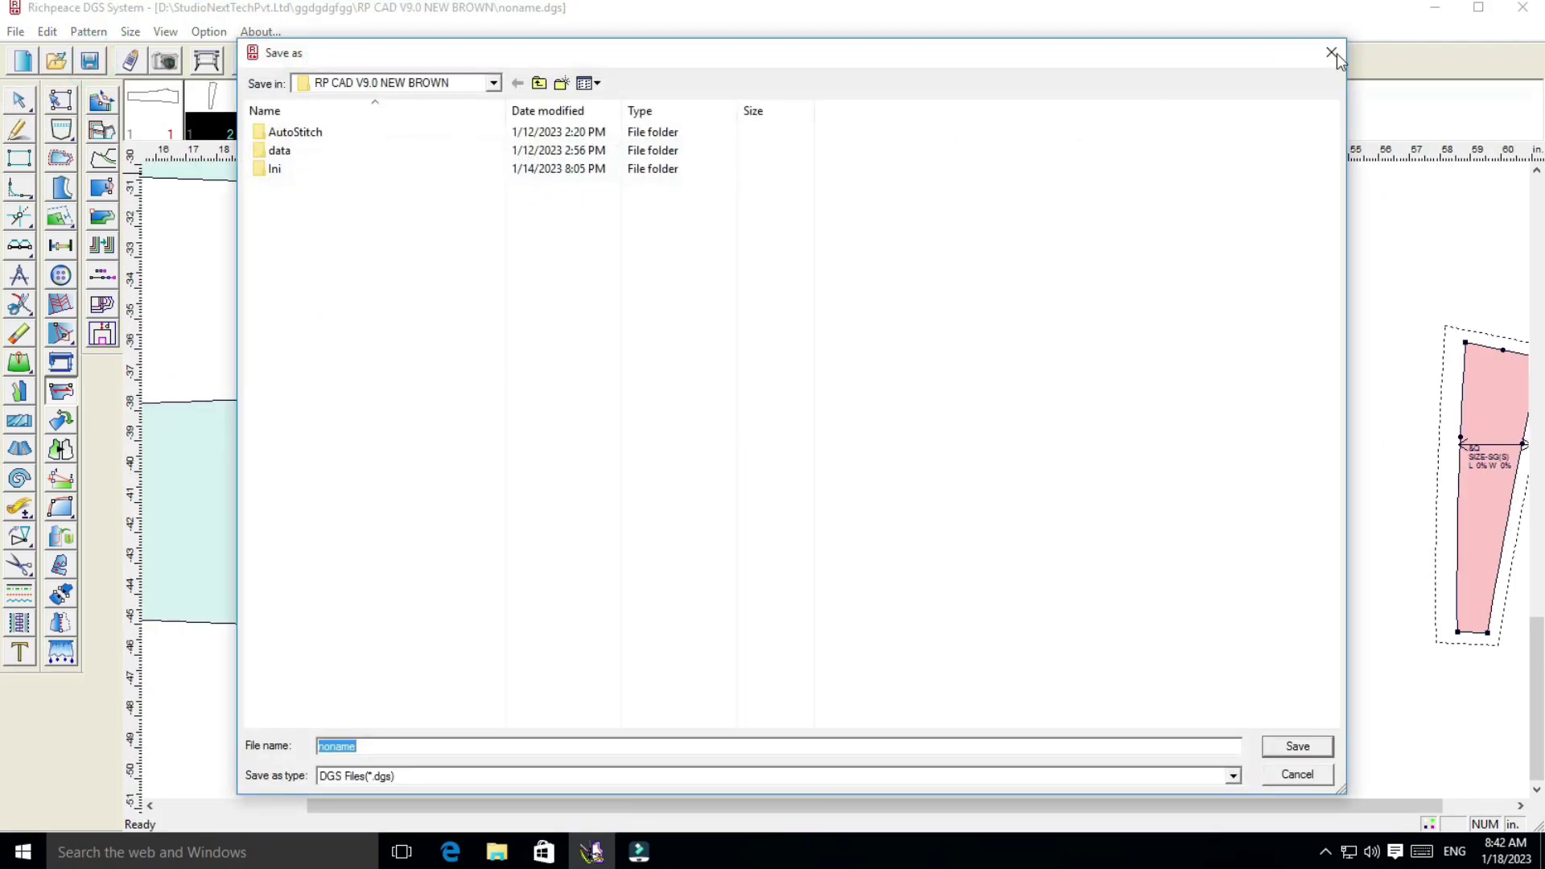
click(1331, 53)
scroll(812, 483, down, 2)
scroll(812, 482, up, 1)
scroll(812, 483, up, 1)
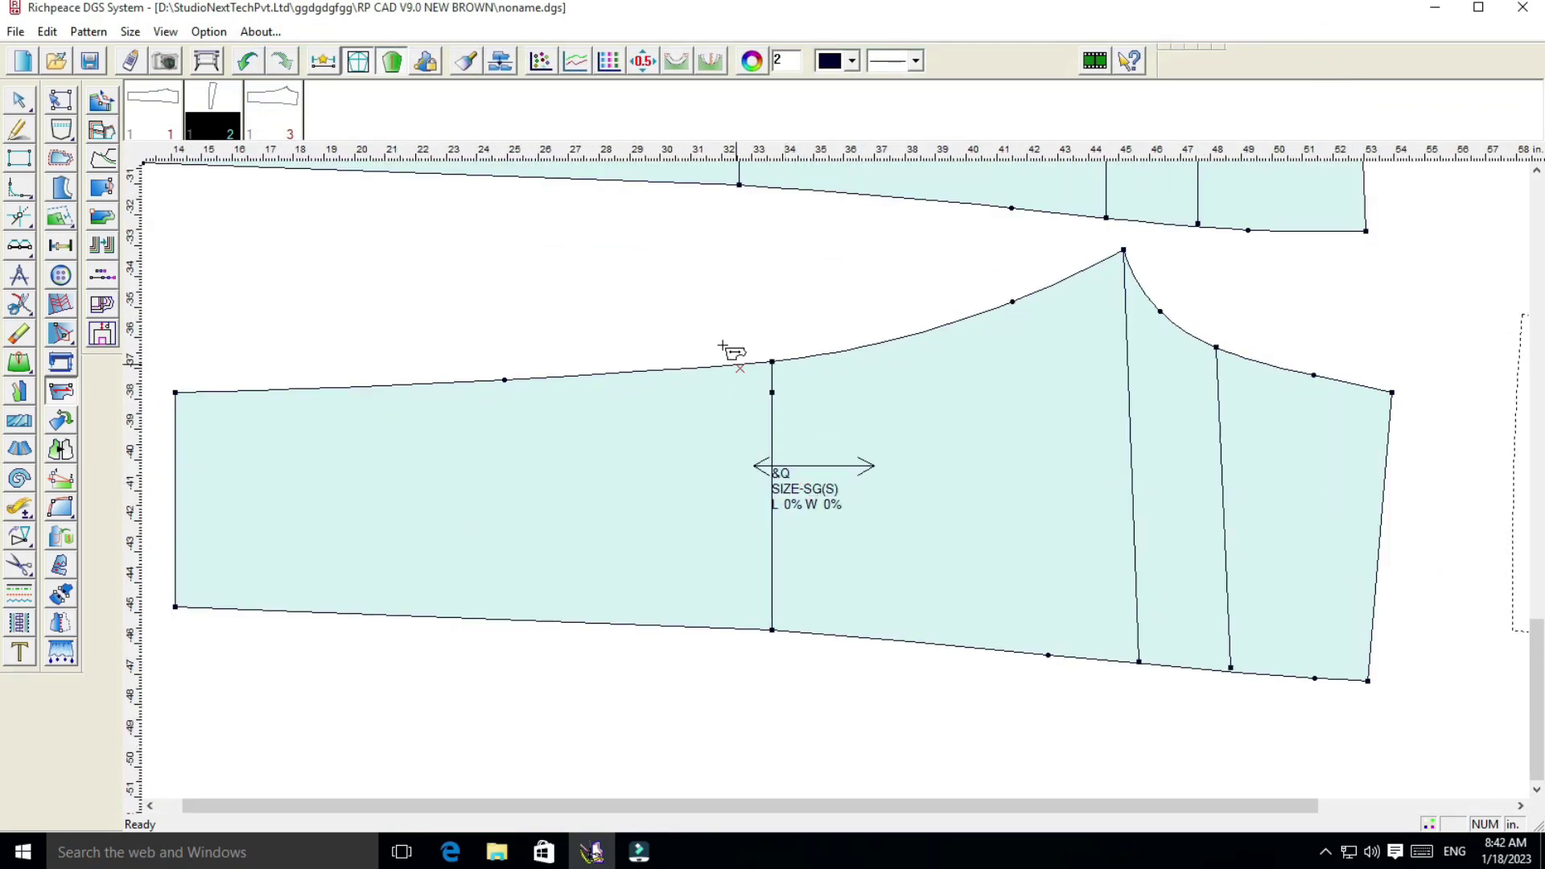
Add a default seam allowance all around the large back piece
right_click(724, 347)
click(745, 338)
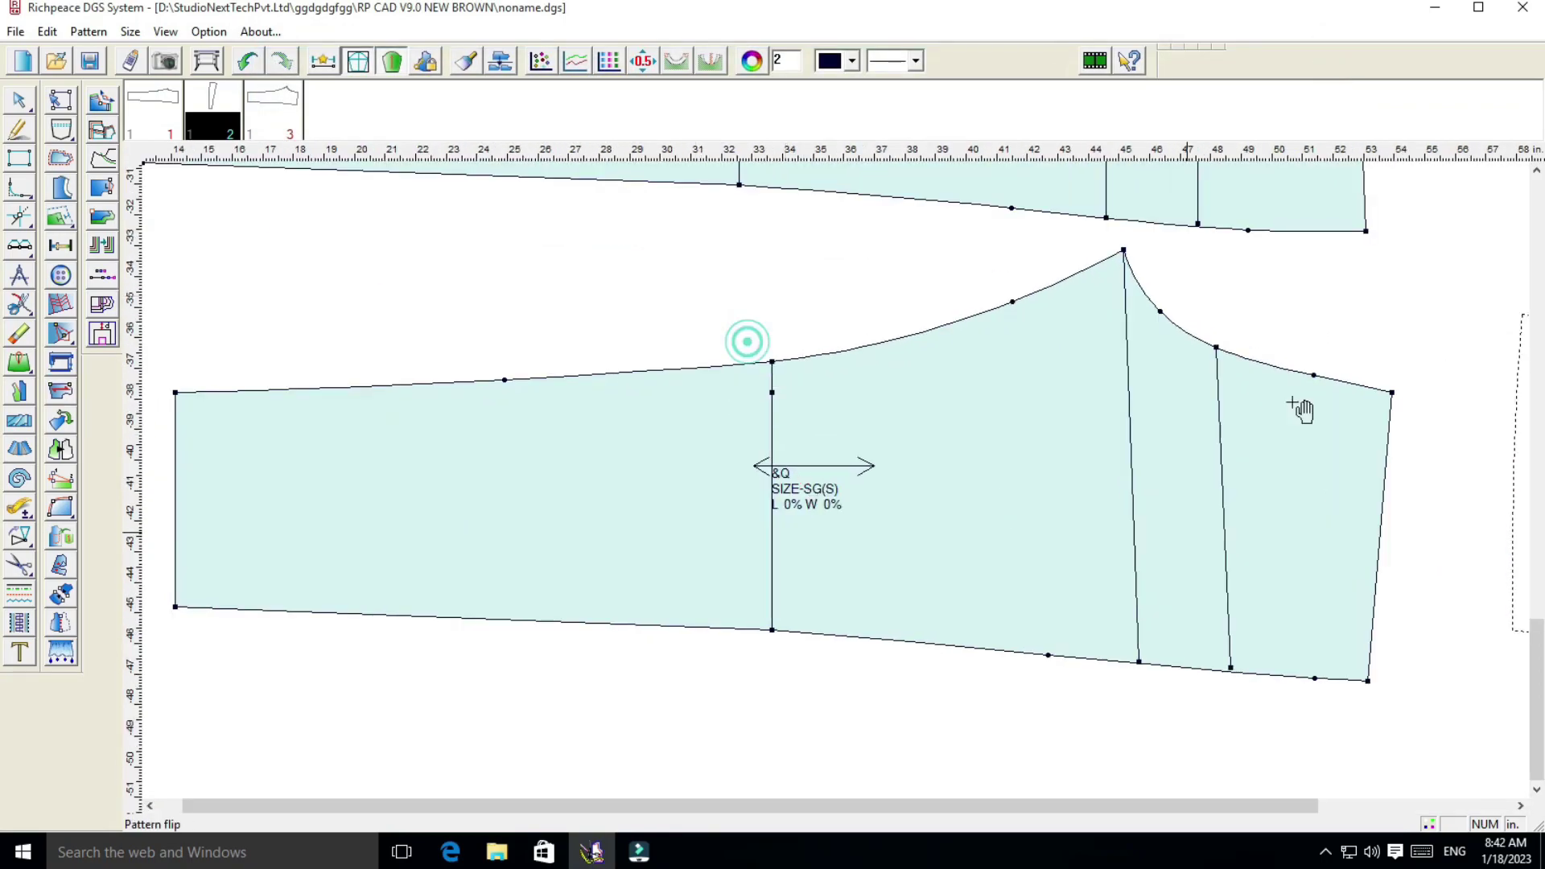
click(100, 161)
click(1124, 255)
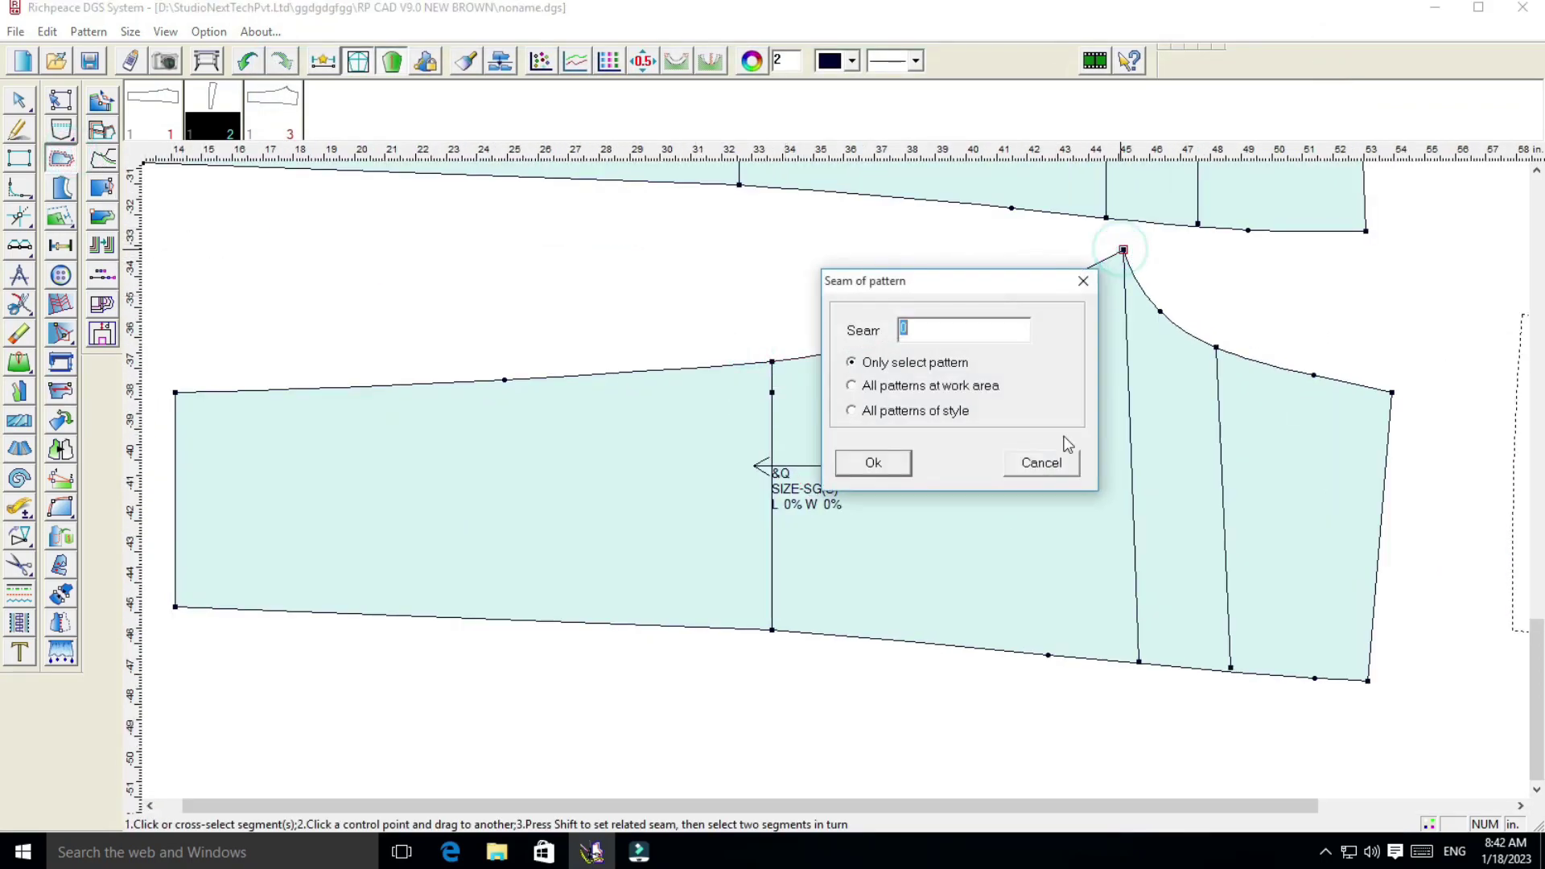
click(920, 325)
click(872, 464)
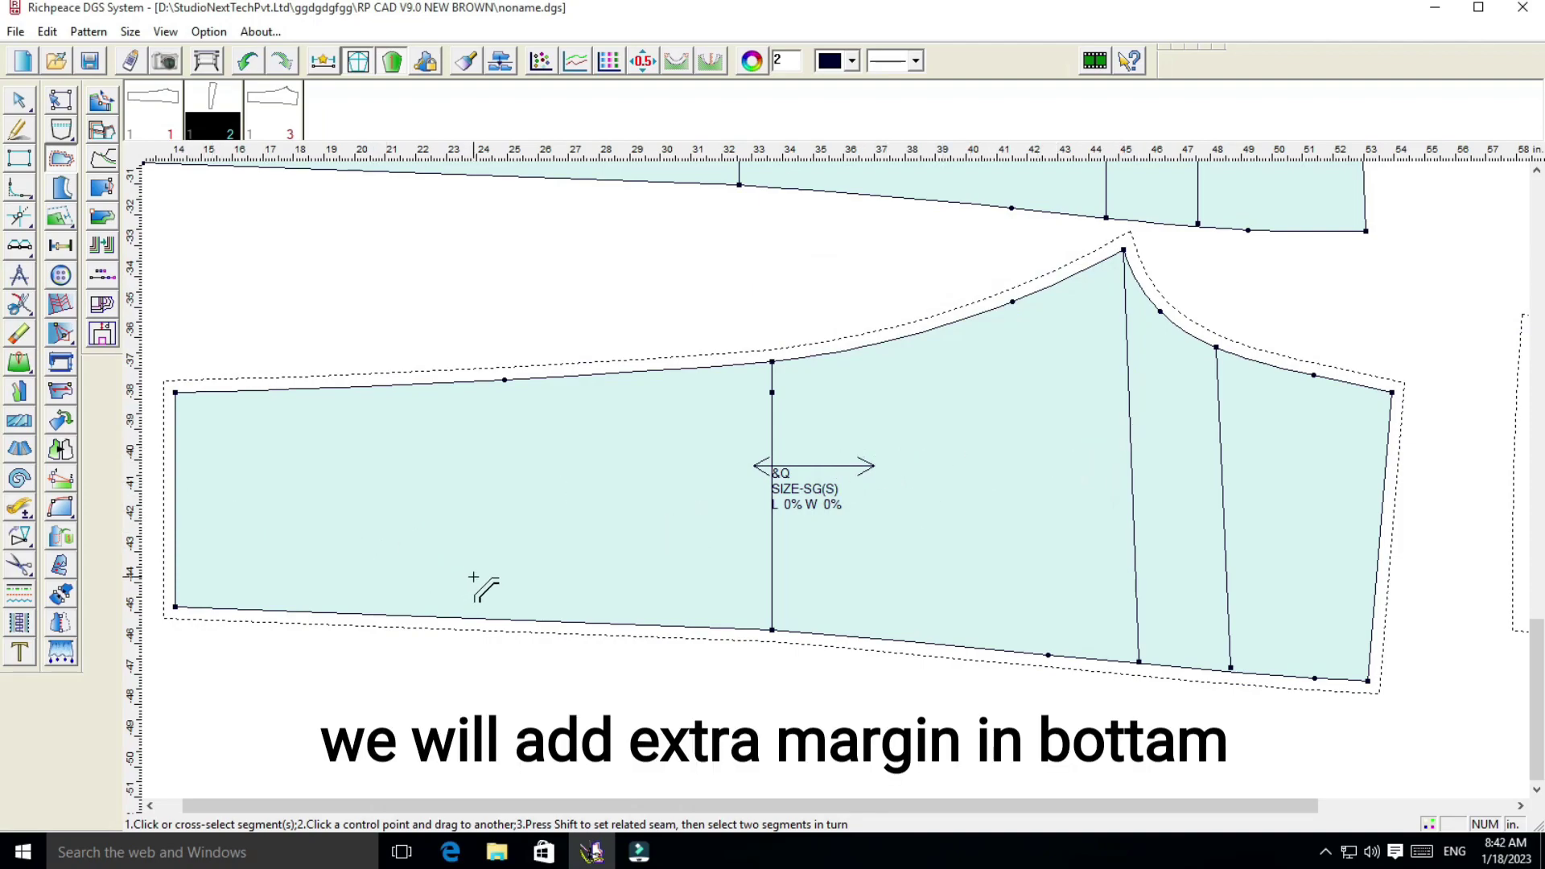
Widen the back piece's hem seam allowance to 0.7
scroll(475, 577, left, 2)
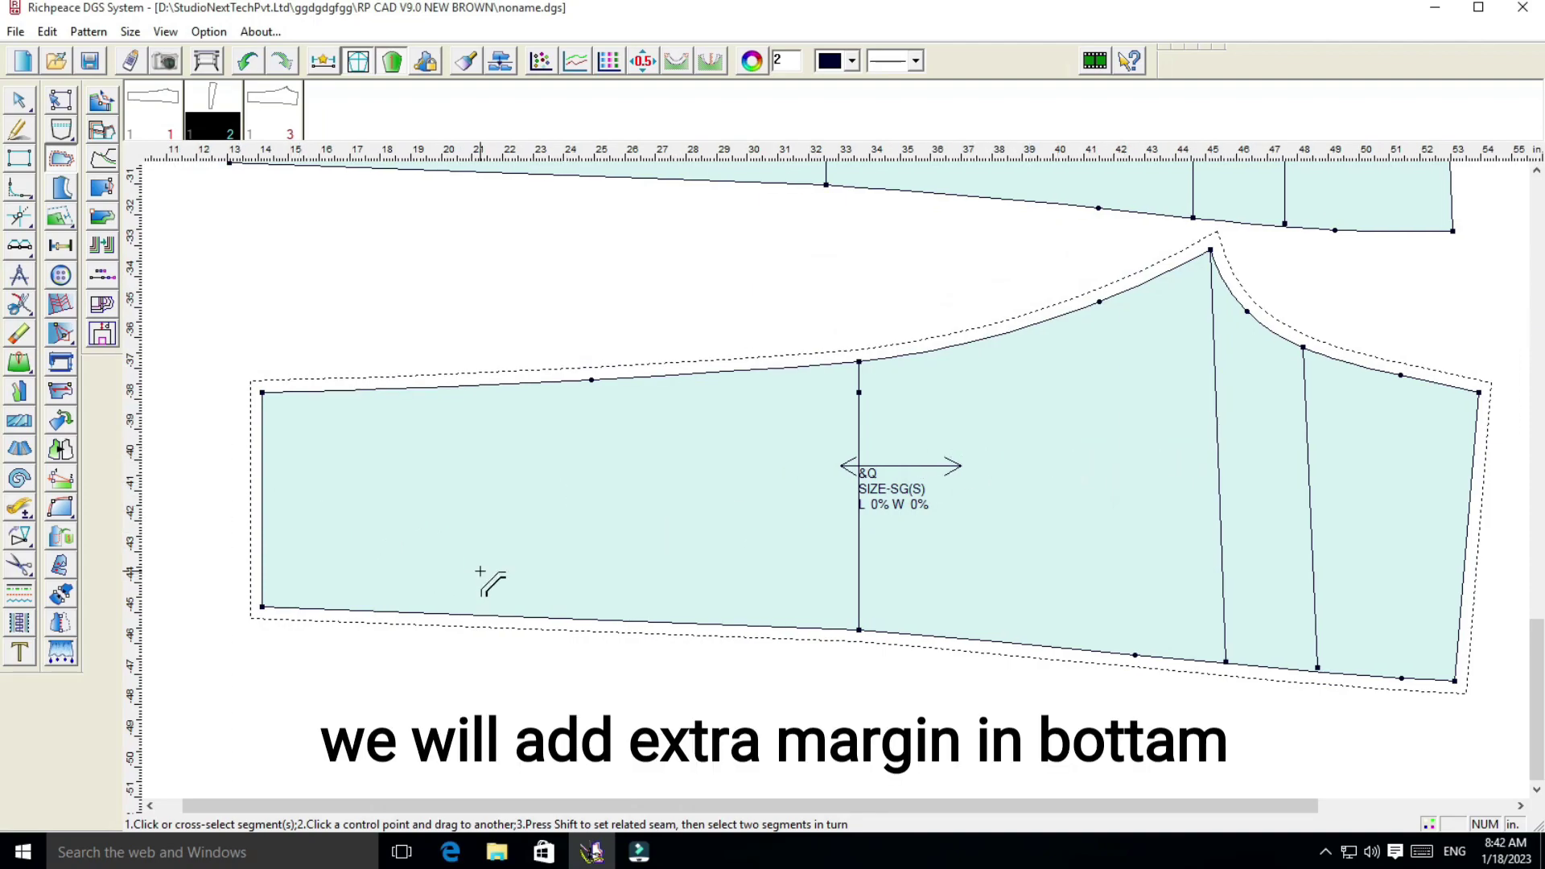
click(264, 538)
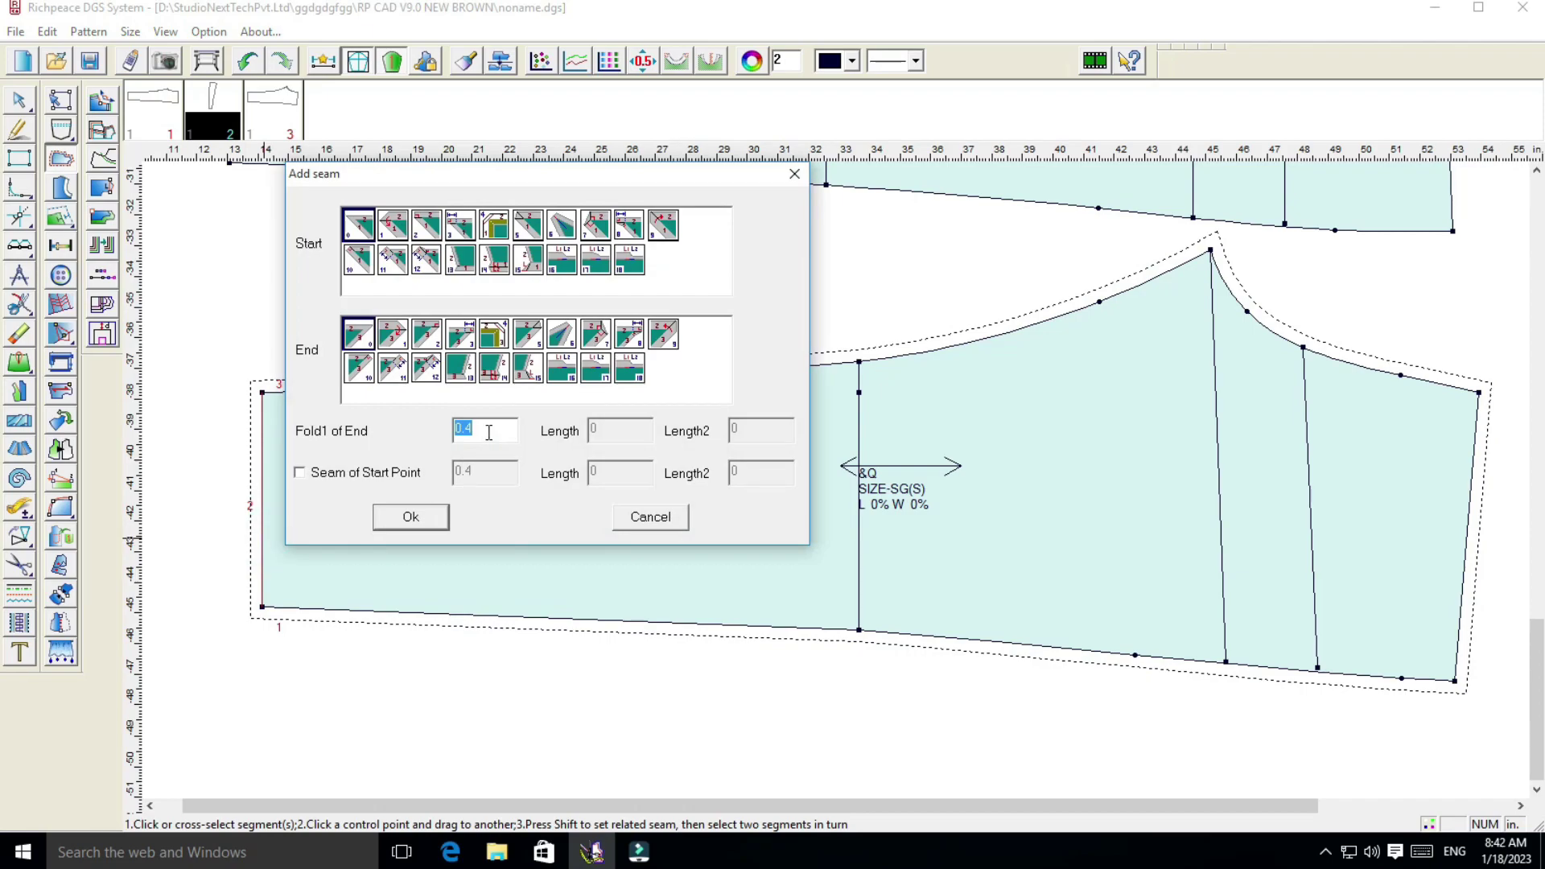
text(0.)
click(428, 516)
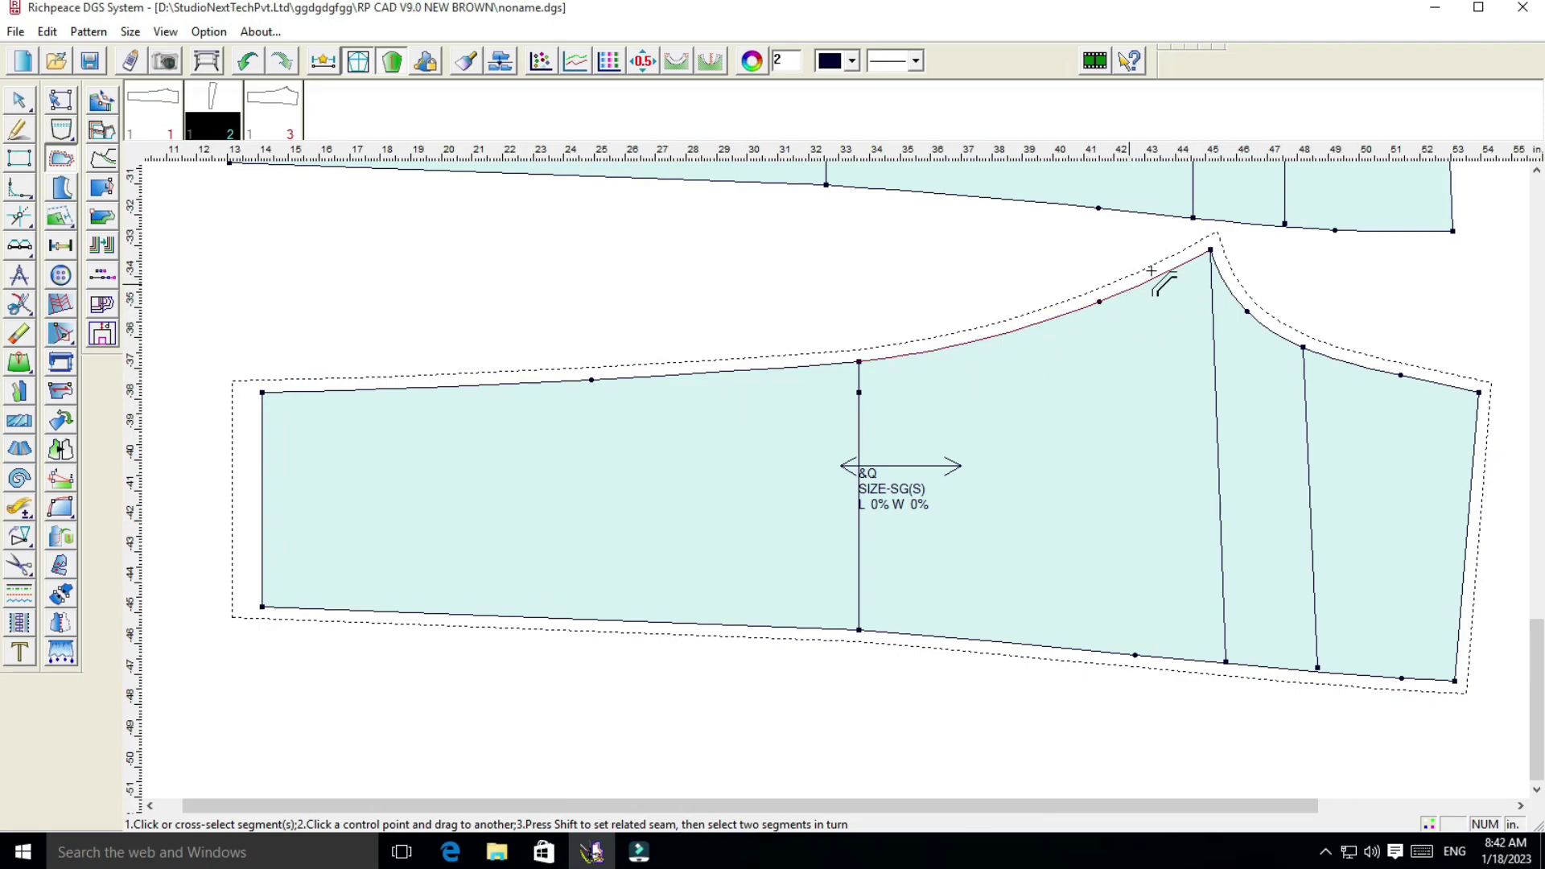
Widen the seam allowance on the curved upper-left and upper-right edges to 0.7
right_click(960, 348)
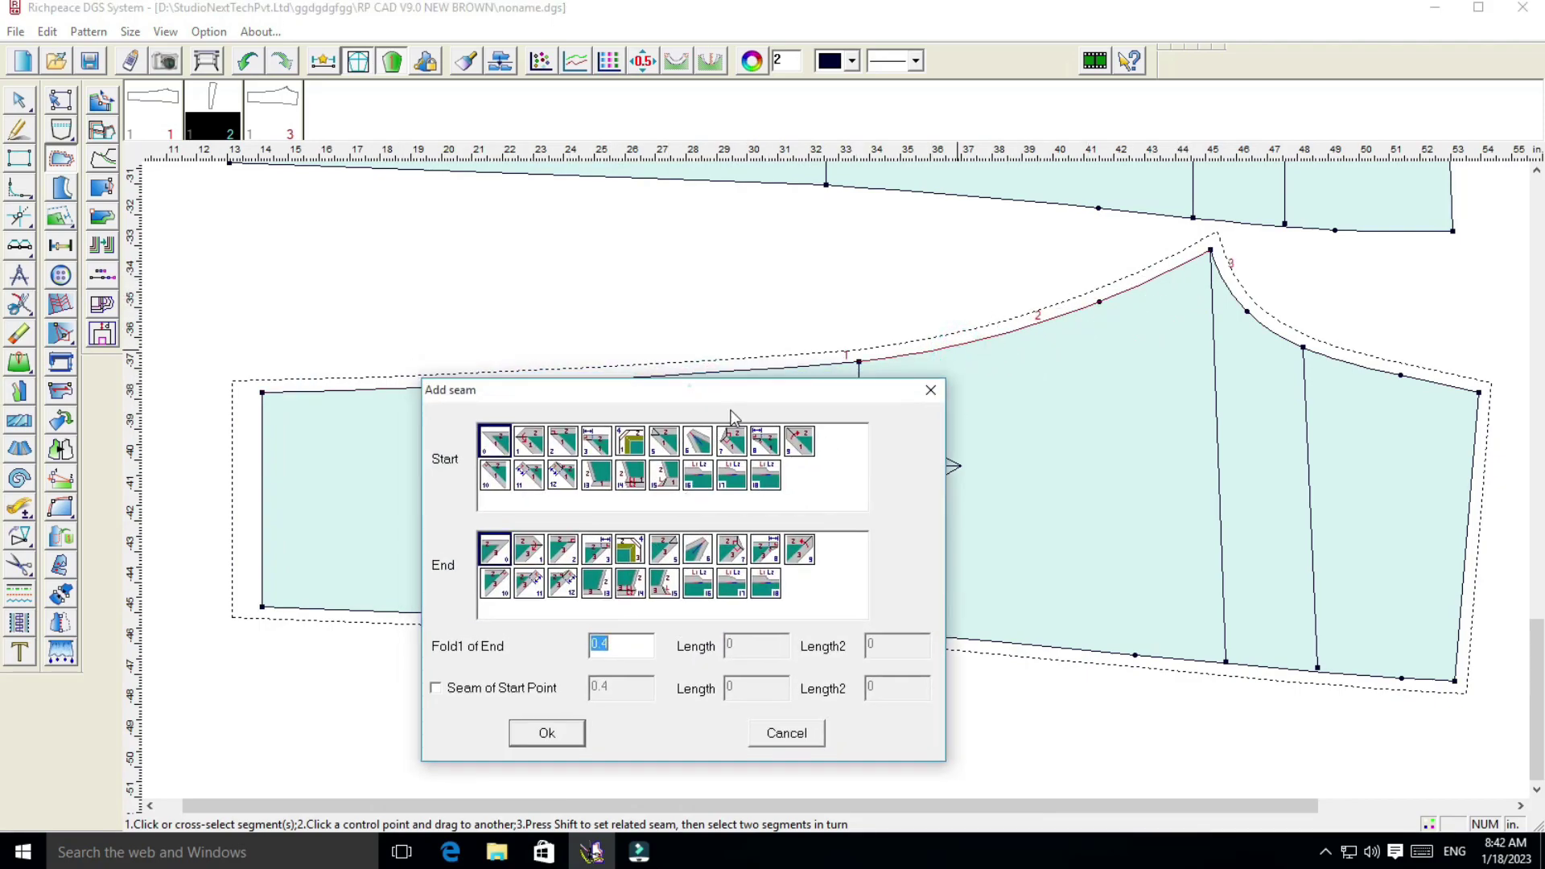
drag(644, 384, 990, 421)
click(957, 682)
text(.)
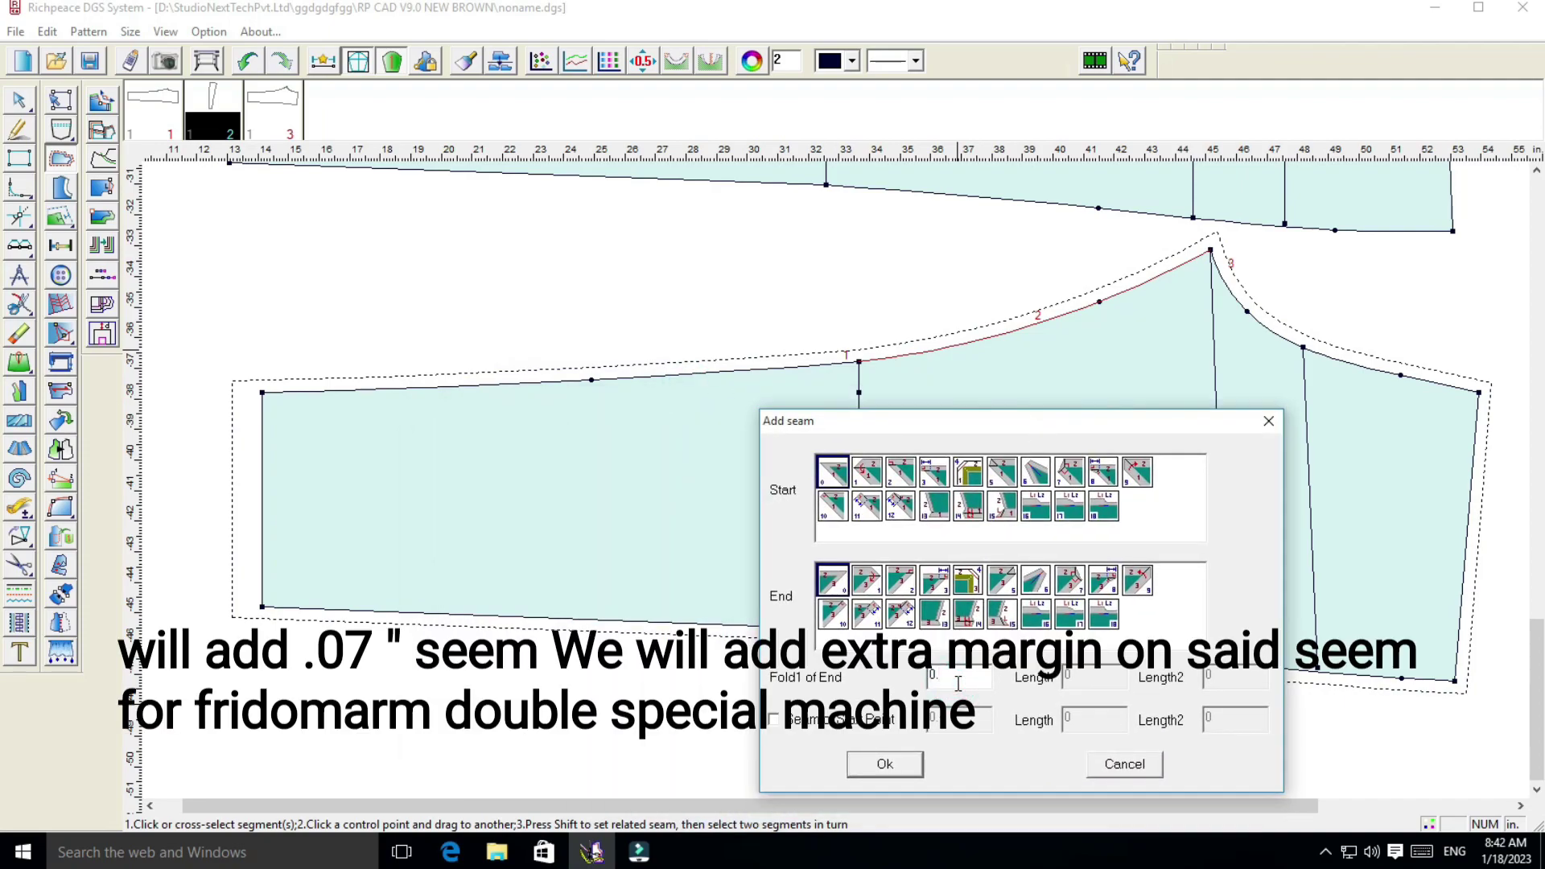
click(887, 763)
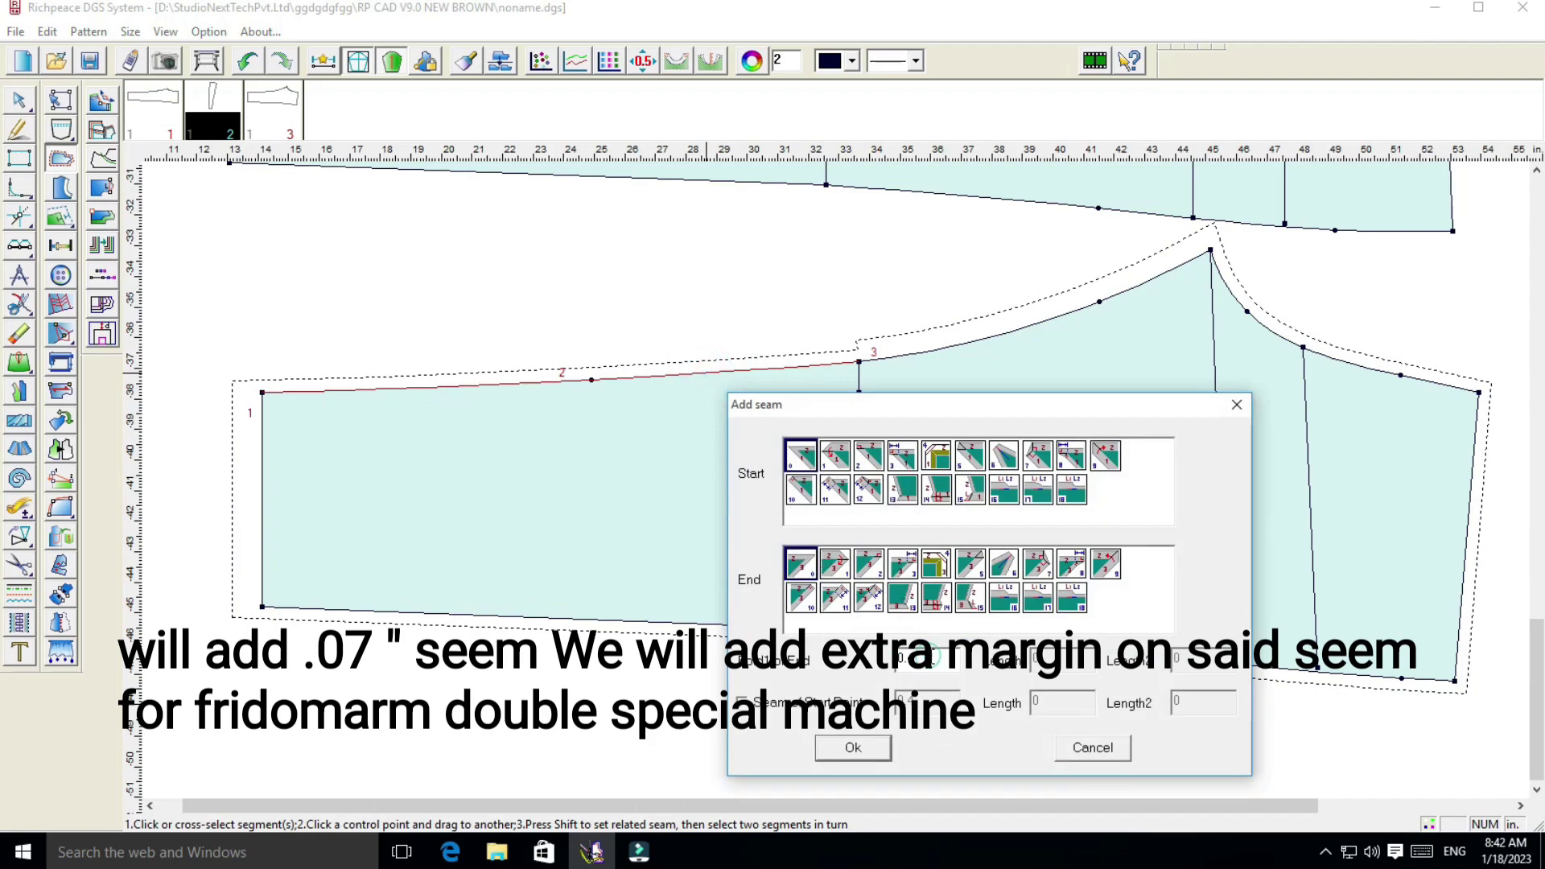
click(854, 747)
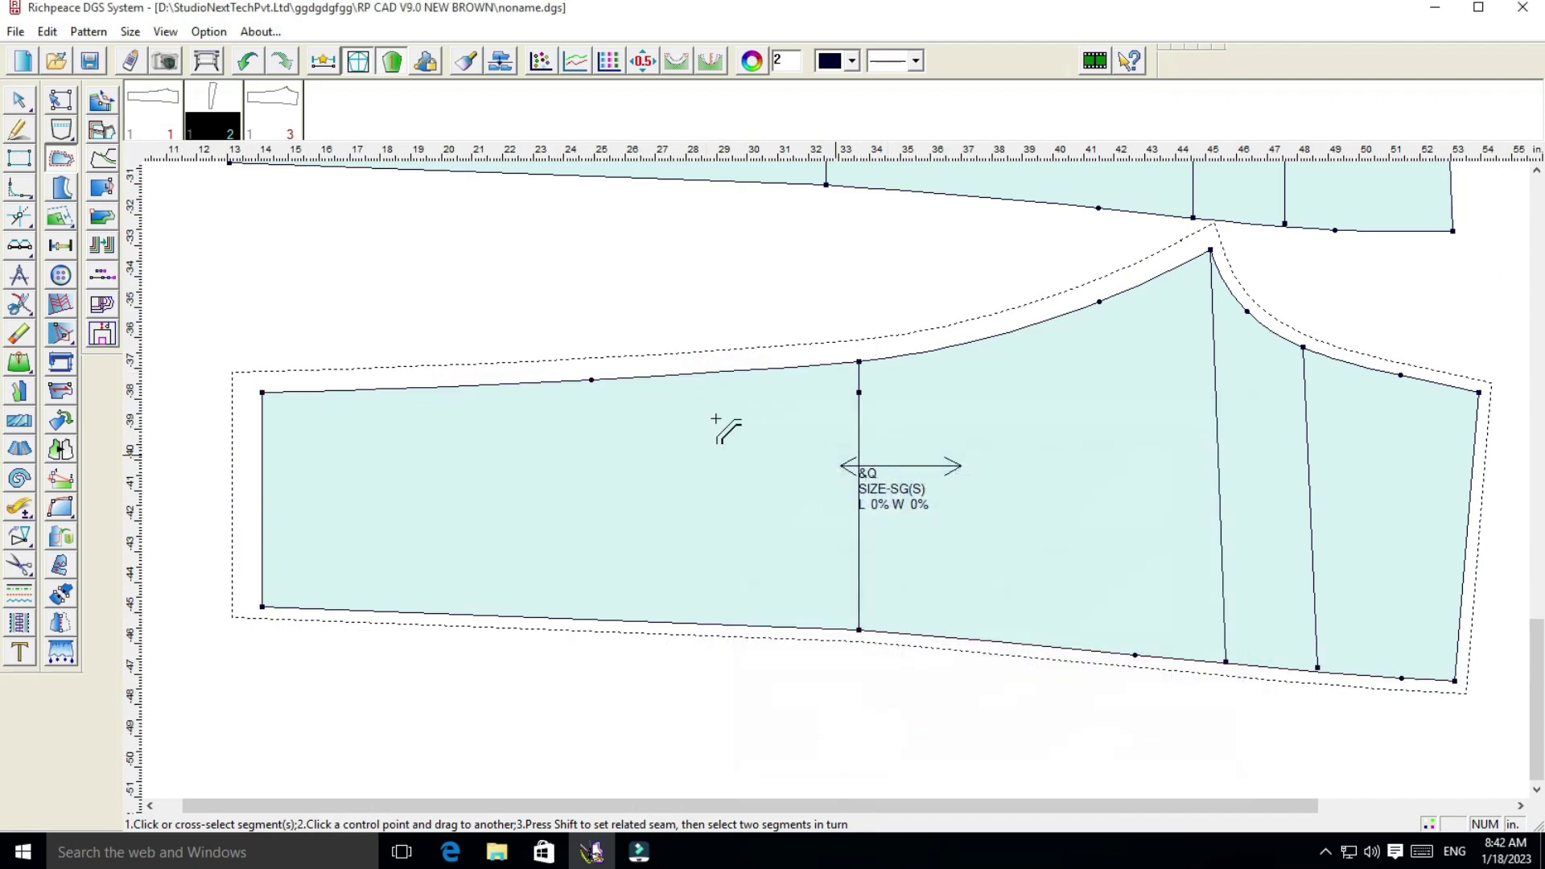
right_click(1340, 366)
text(0.7)
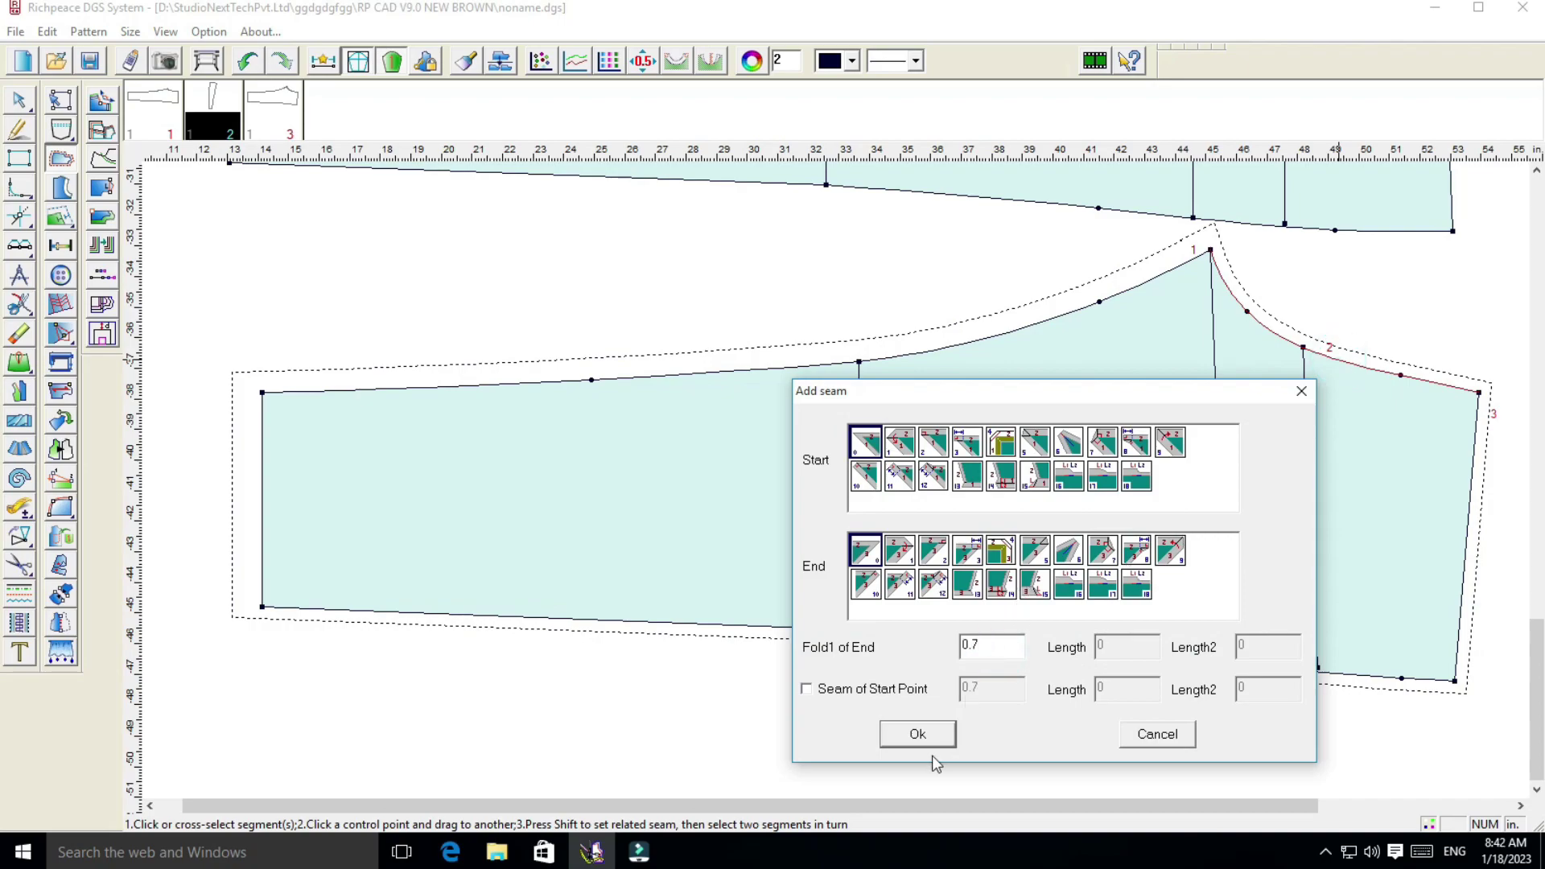
click(921, 734)
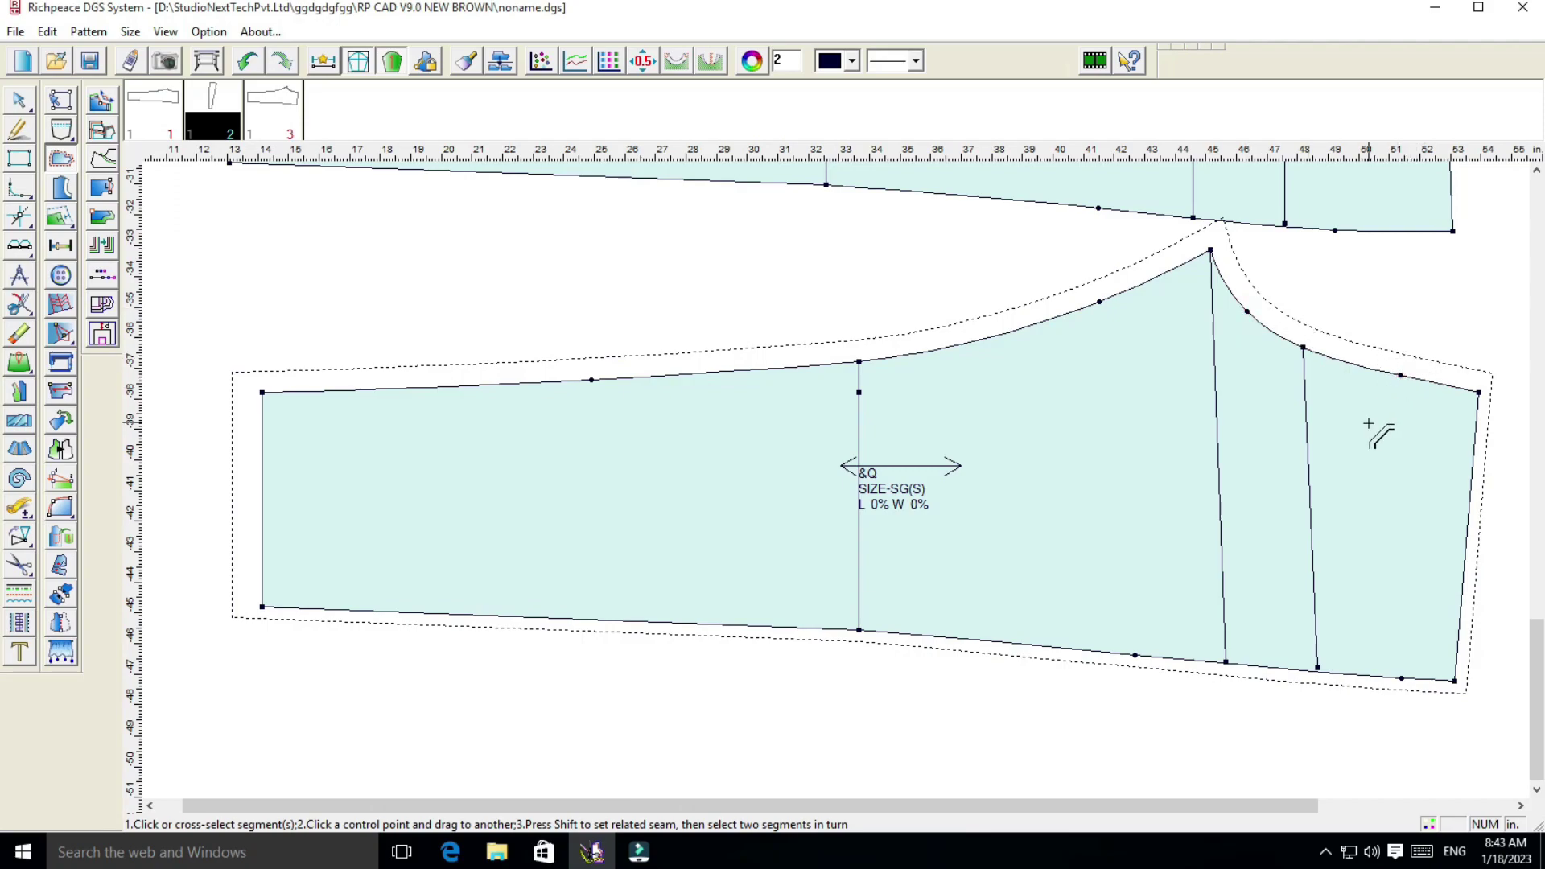
Zoom to the back piece and start dividing its right edge from the top corner to find the midpoint
scroll(837, 488, down, 3)
scroll(836, 489, up, 2)
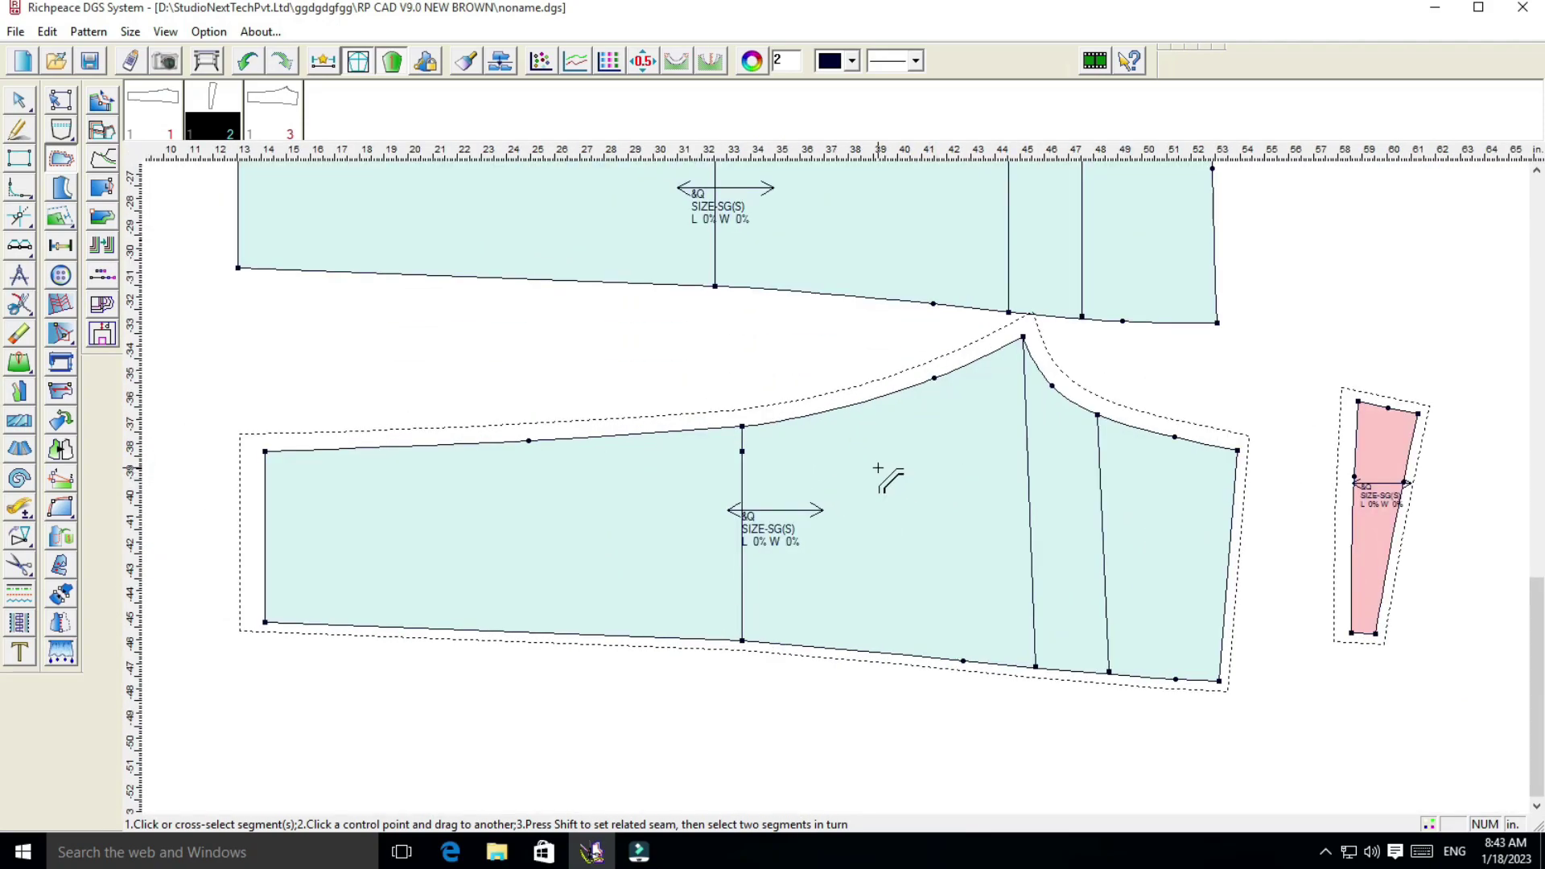
scroll(852, 483, up, 1)
scroll(845, 489, down, 1)
scroll(845, 489, down, 2)
scroll(845, 488, up, 1)
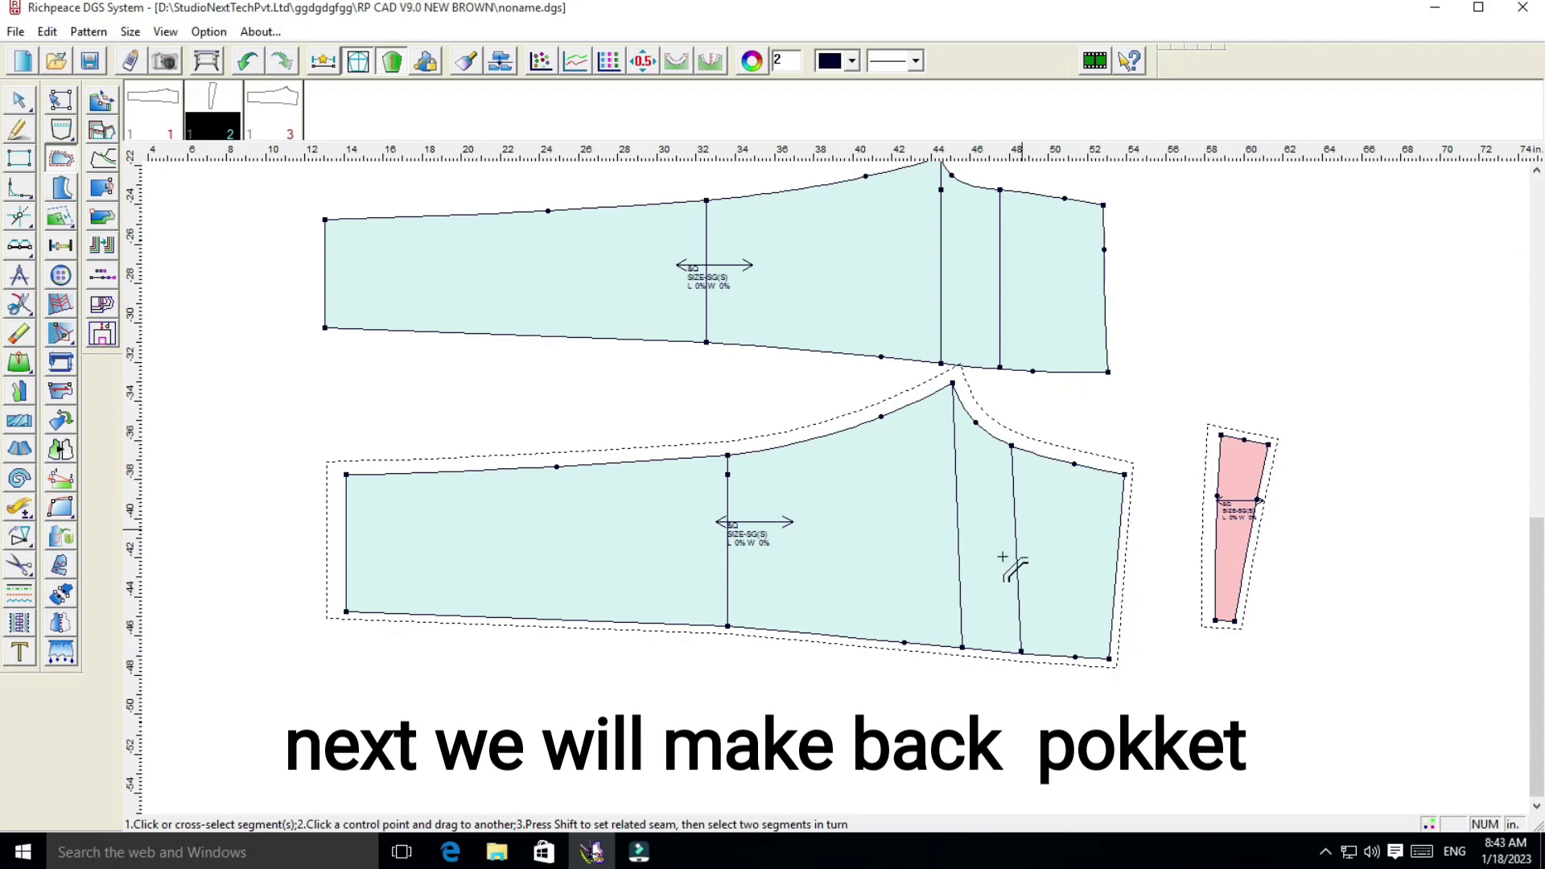
scroll(837, 493, up, 1)
scroll(837, 493, down, 1)
scroll(840, 493, up, 1)
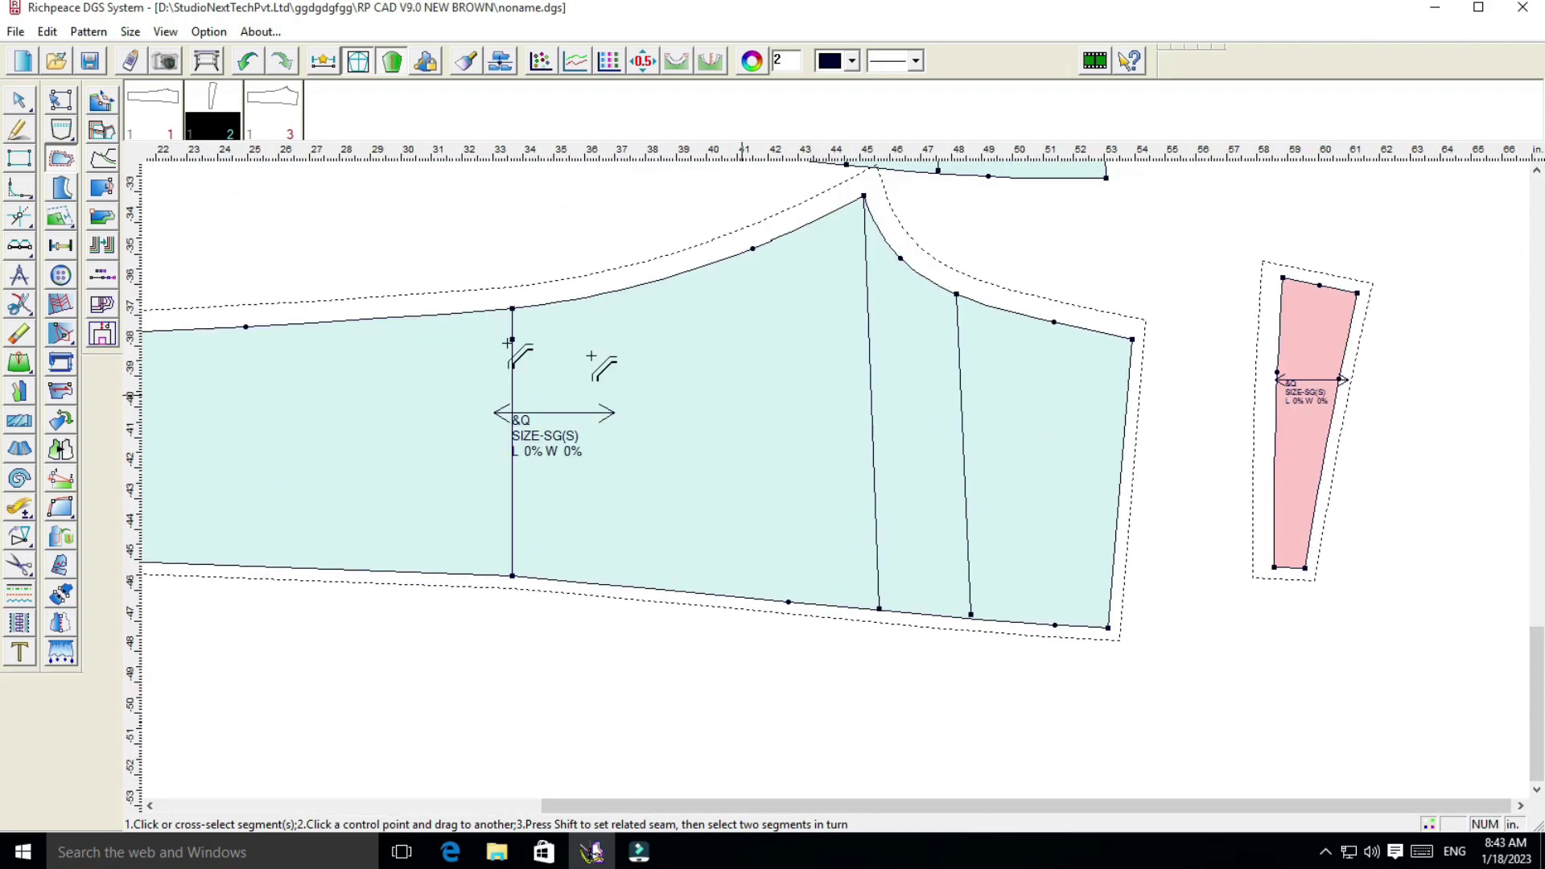
click(57, 276)
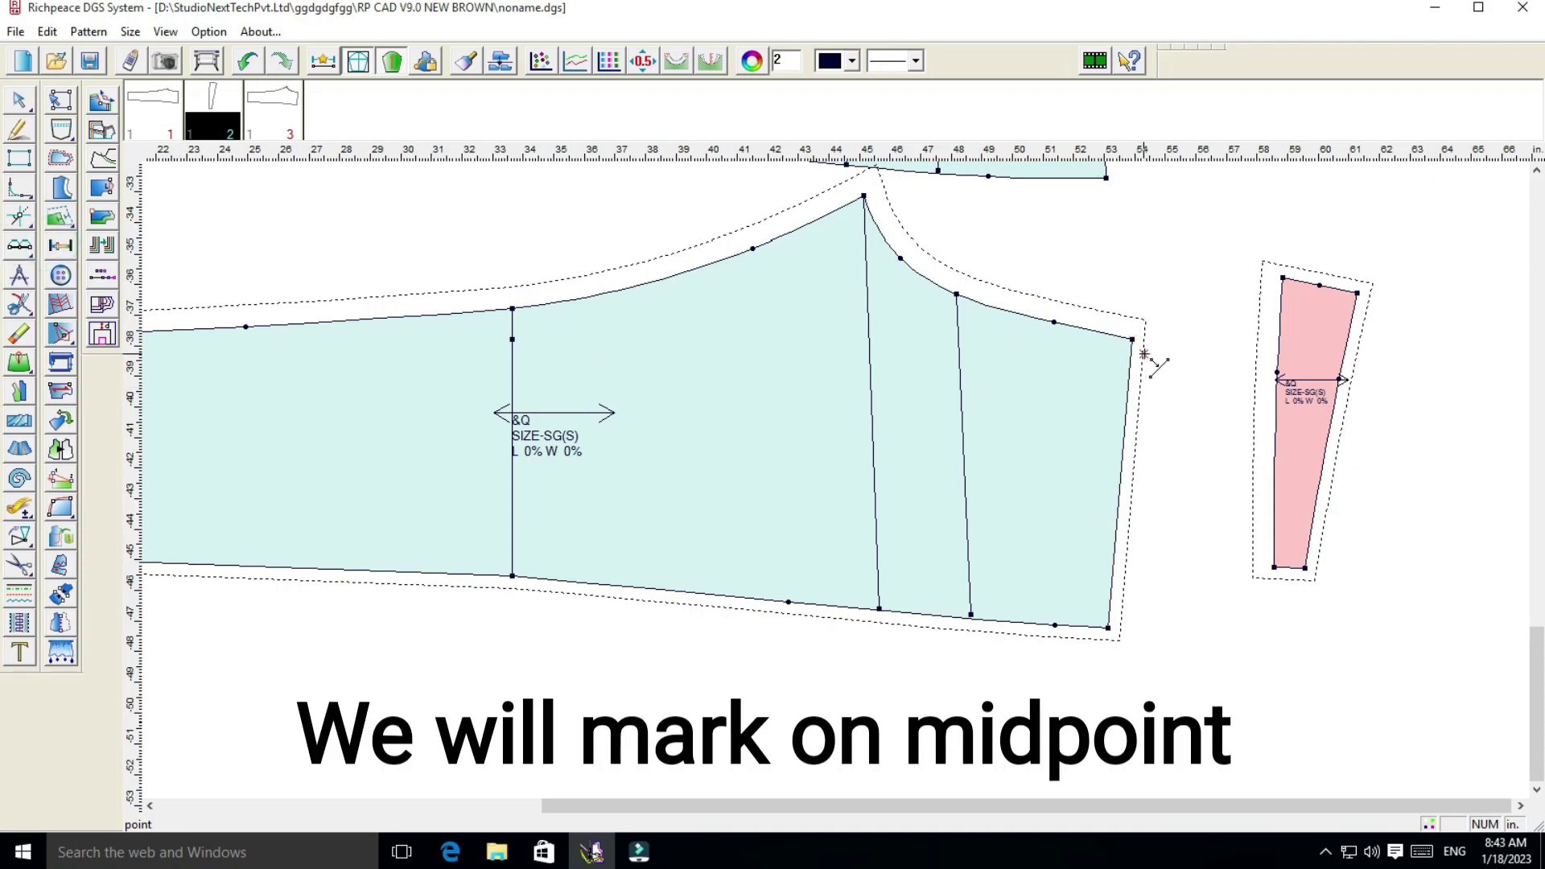
click(19, 245)
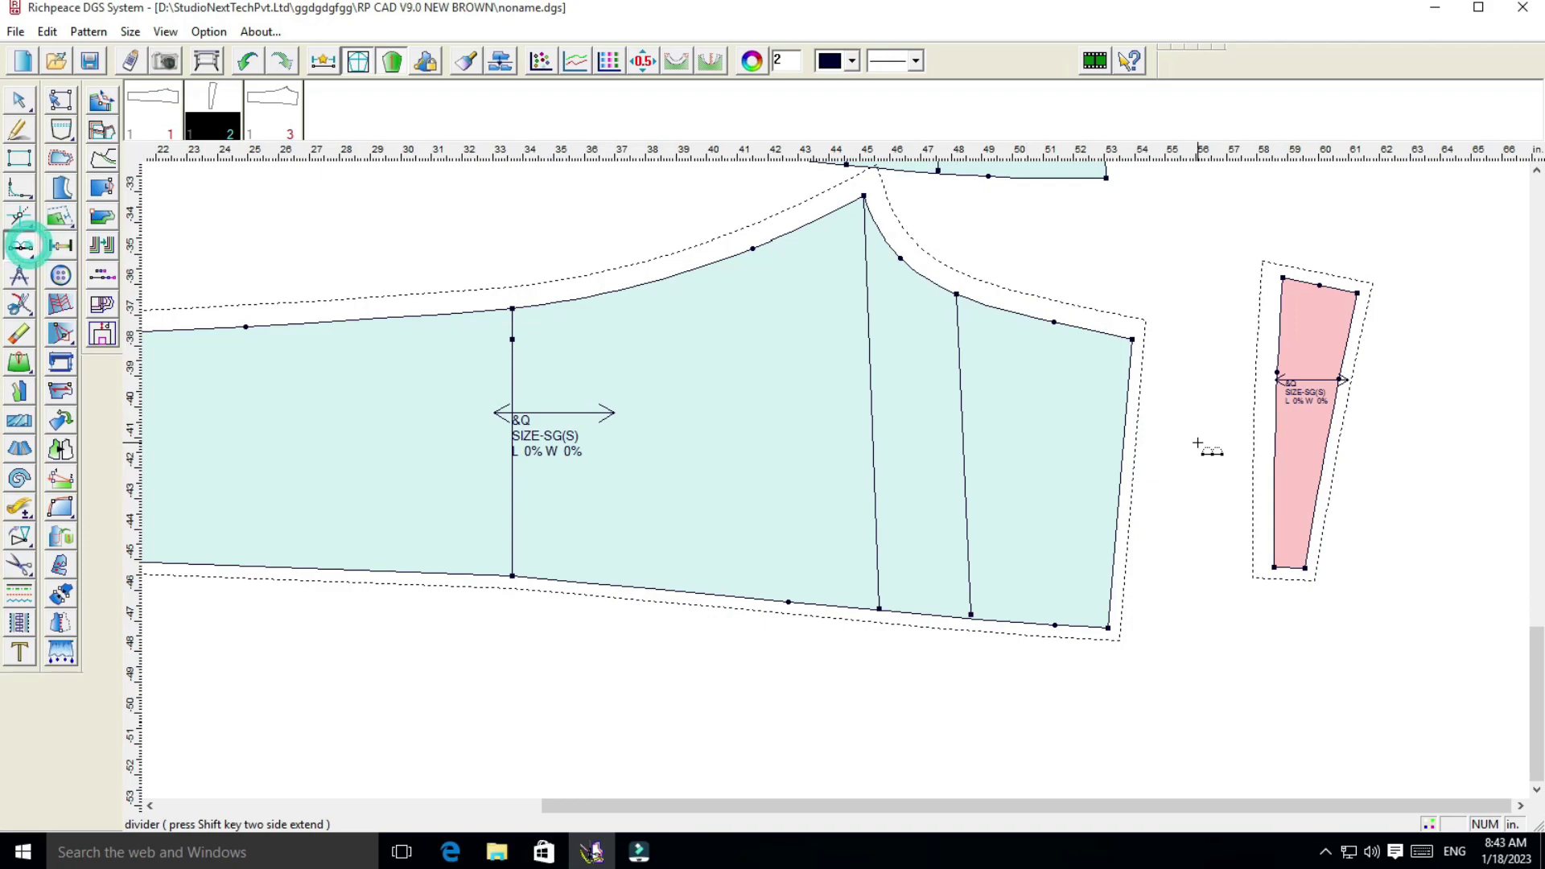
click(1132, 339)
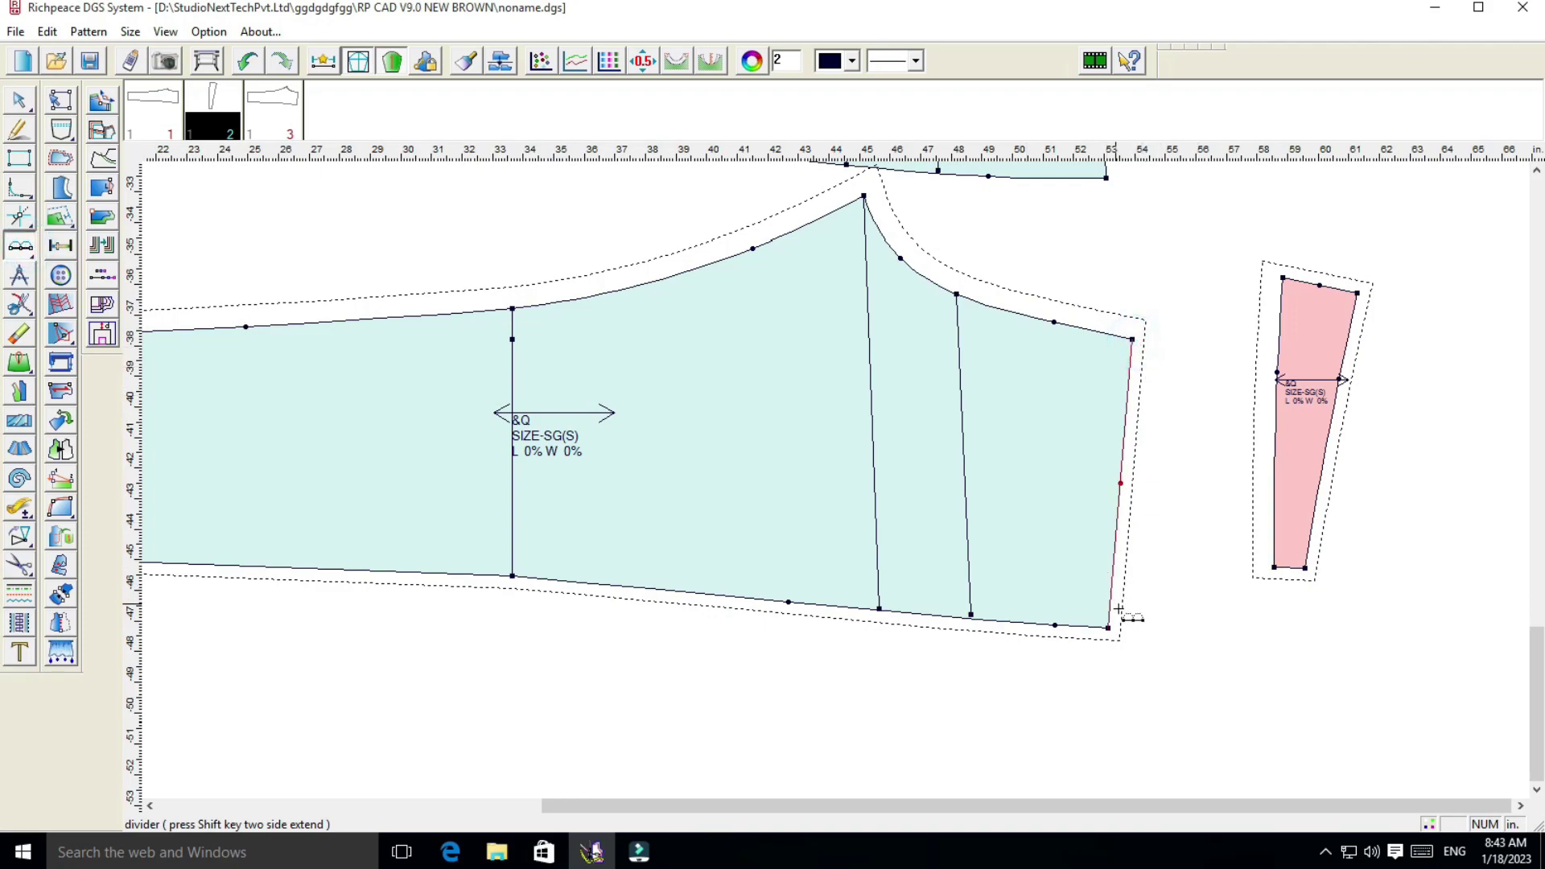
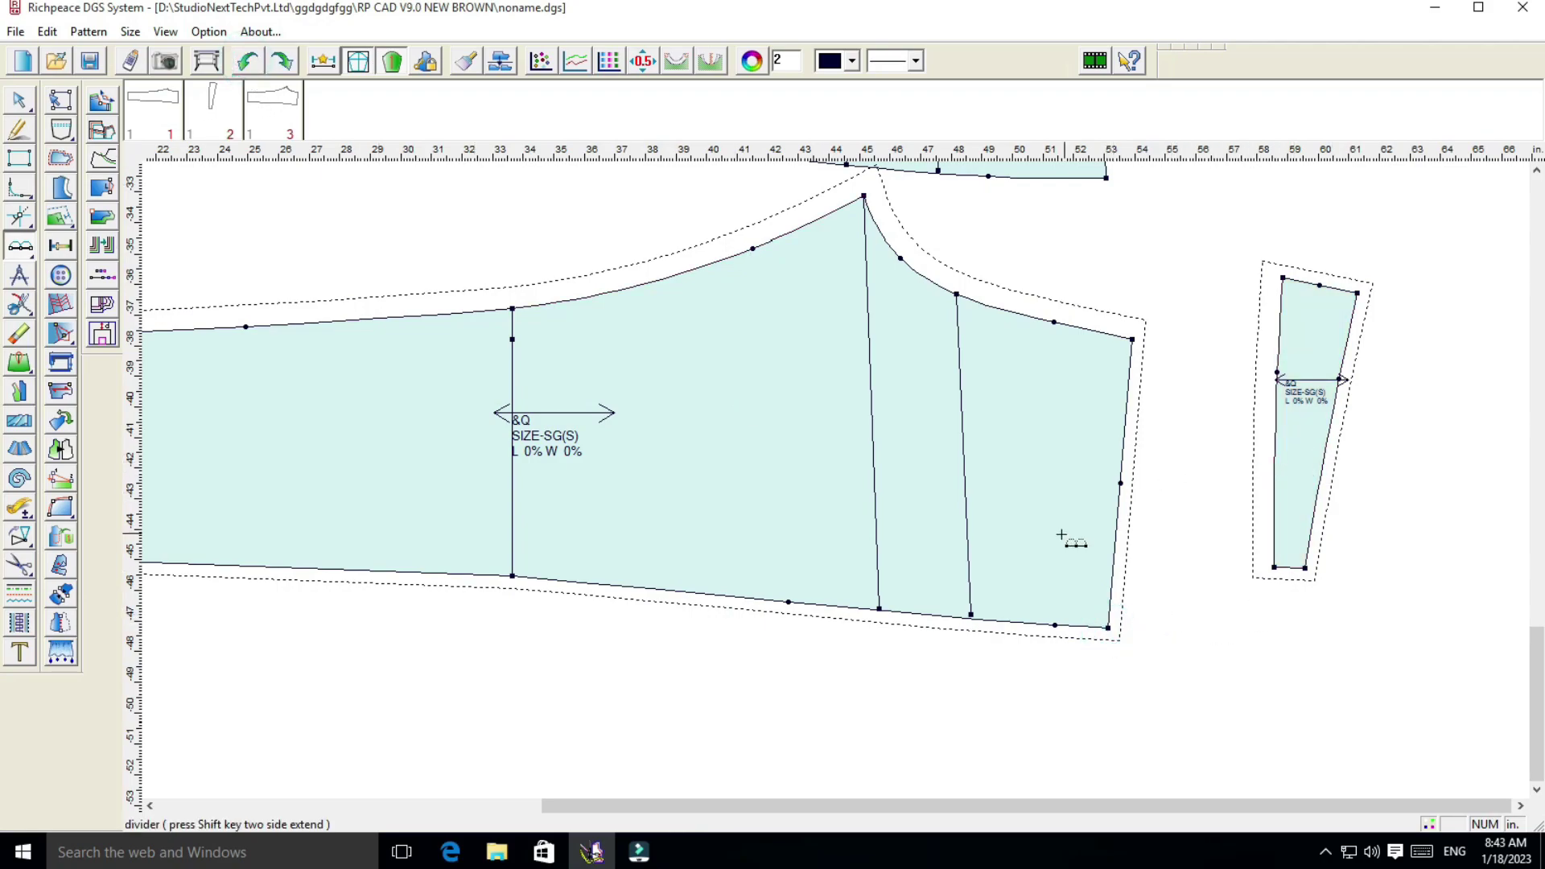
Fix the divider line across the pattern piece
scroll(1076, 541, down, 1)
click(841, 476)
scroll(841, 477, up, 1)
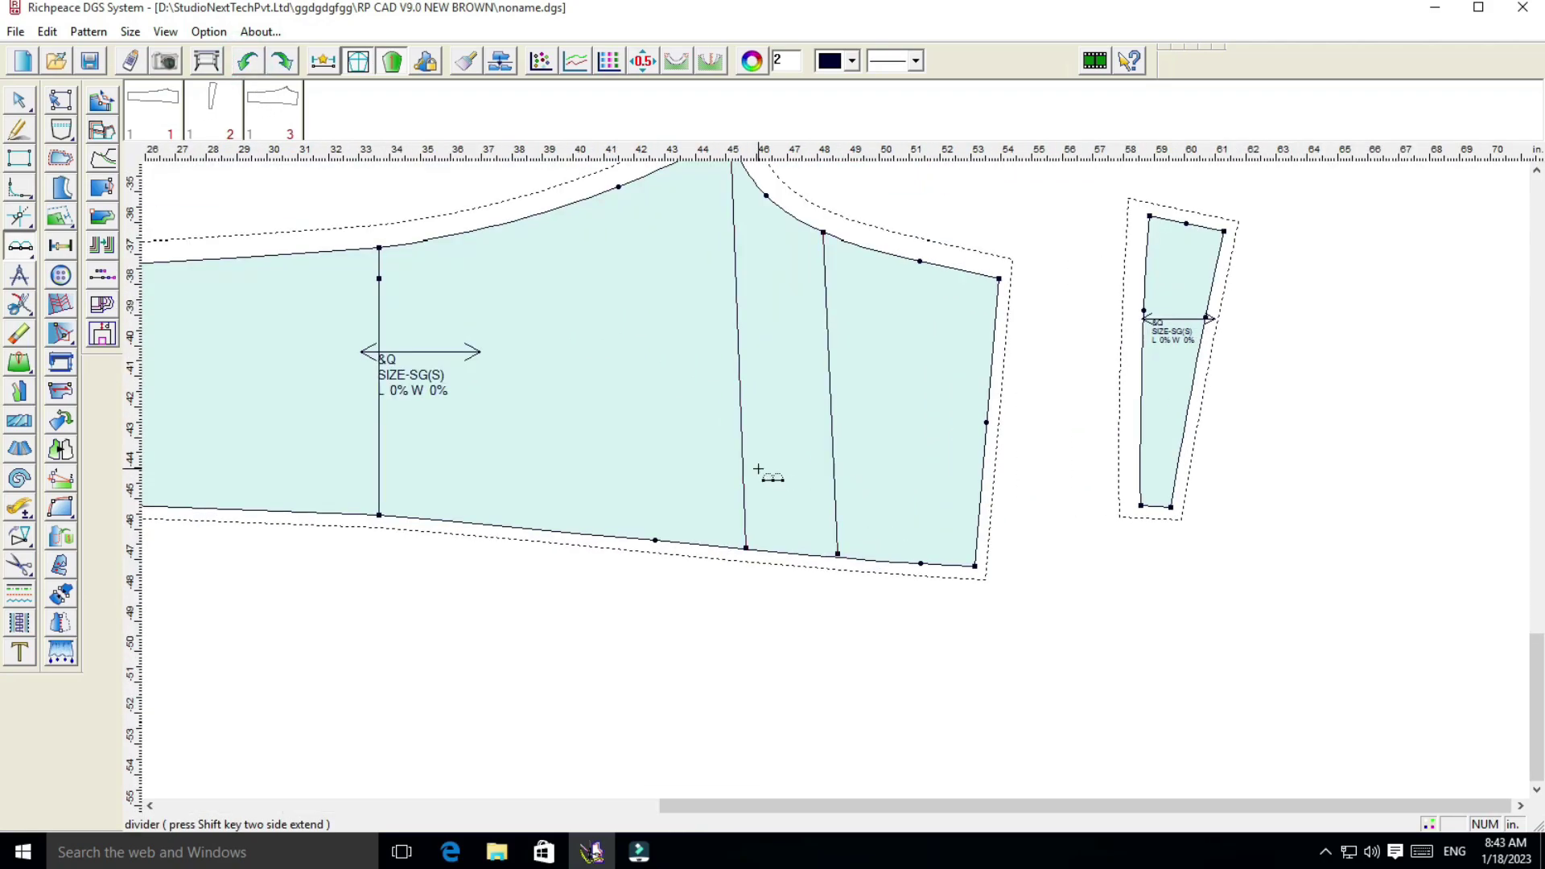
Mark a point offset -1.25 horizontally and 0 vertically from the large piece's right edge
click(17, 130)
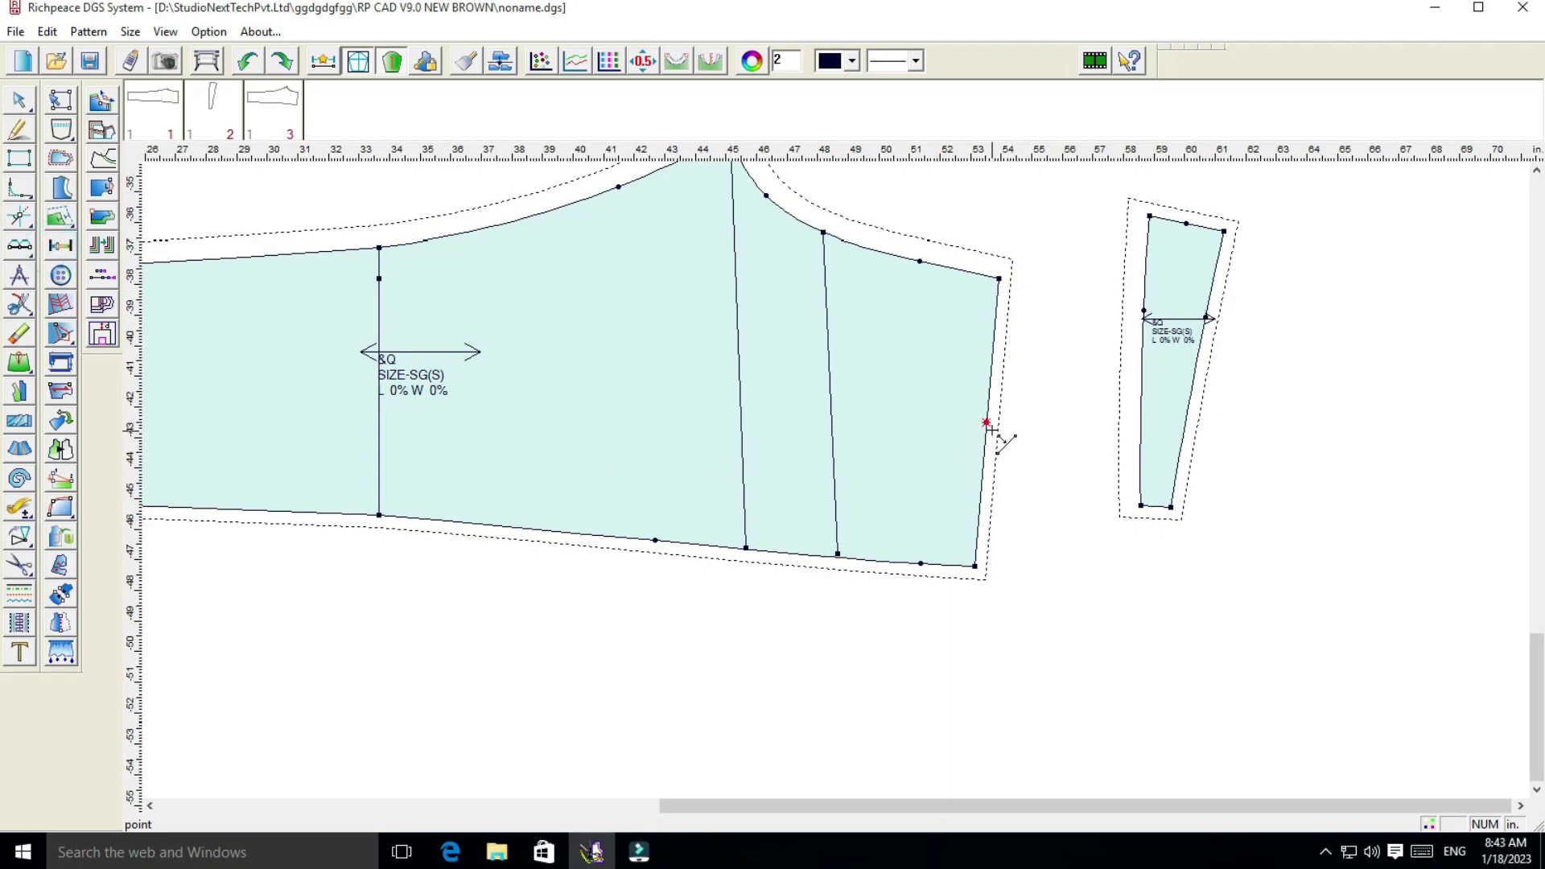
key(Return)
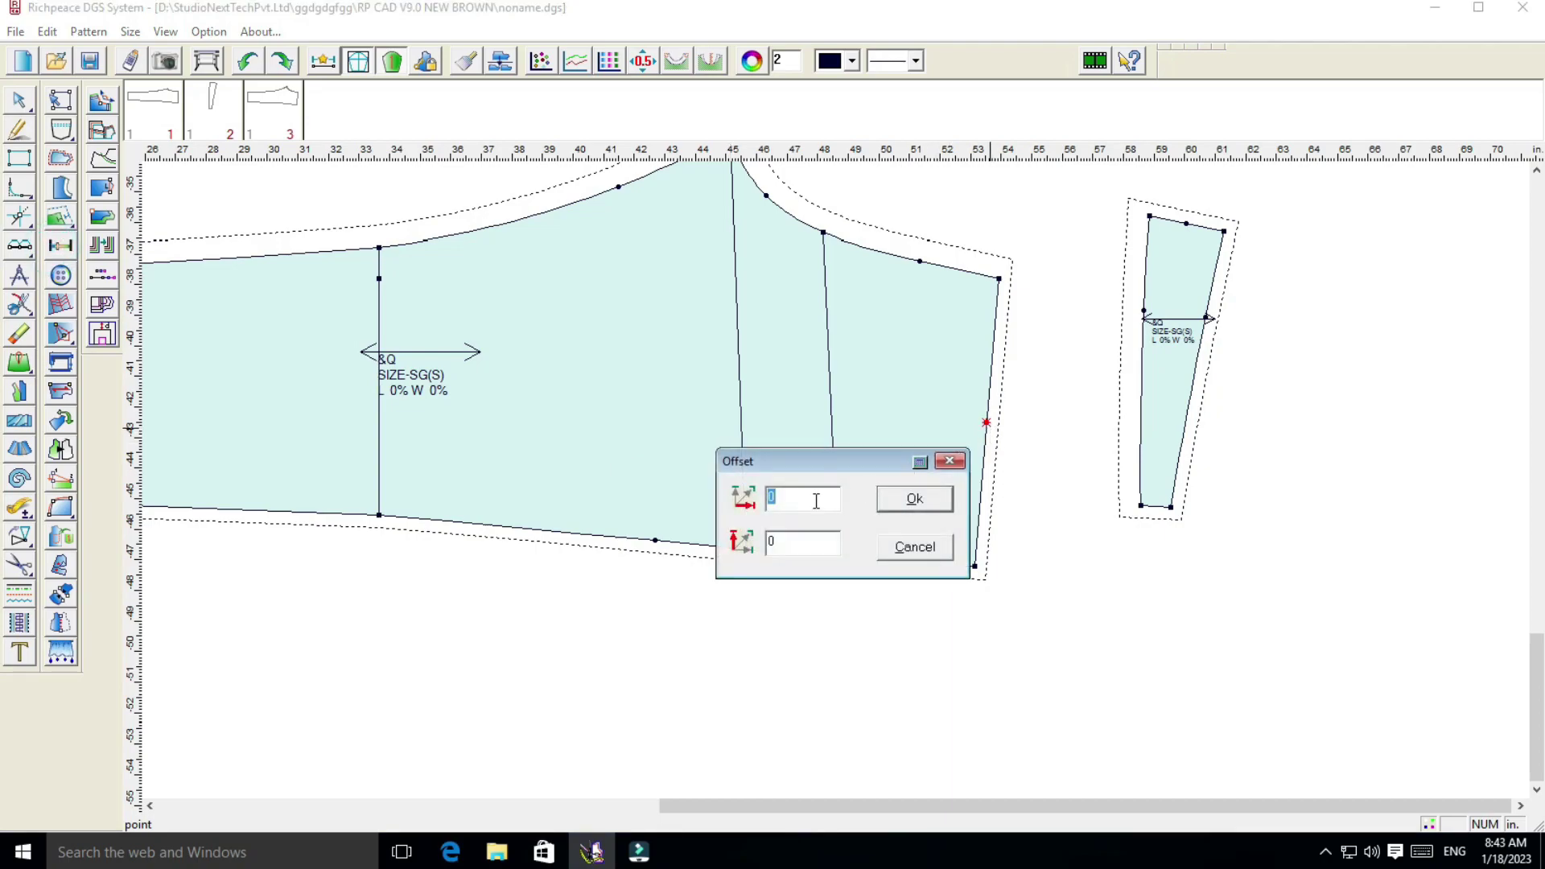
drag(824, 472, 1325, 381)
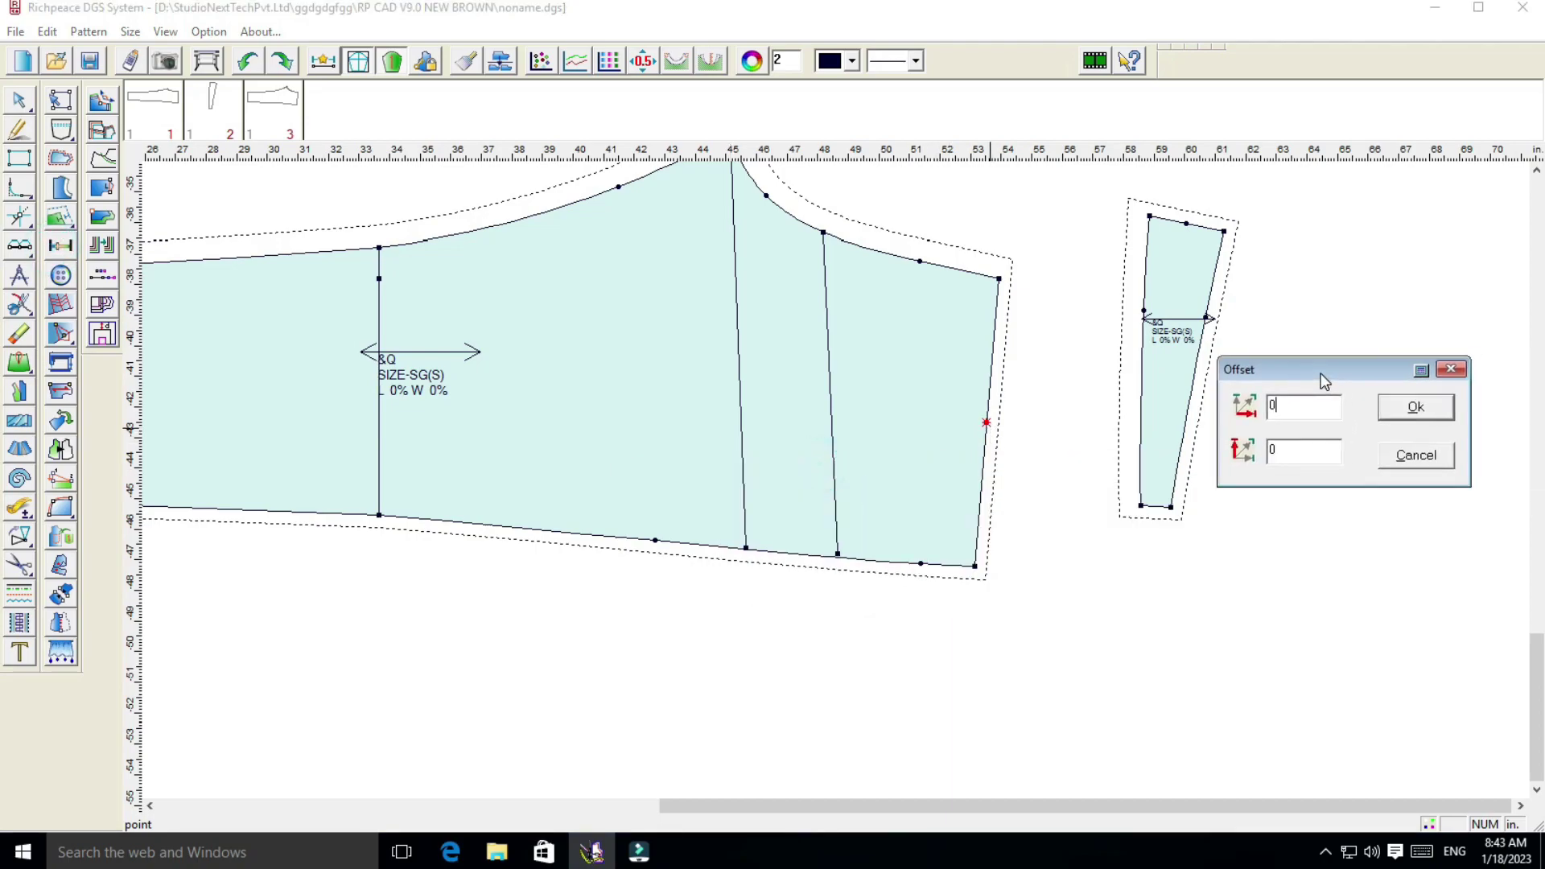
click(1289, 407)
key(BackSpace)
click(1424, 412)
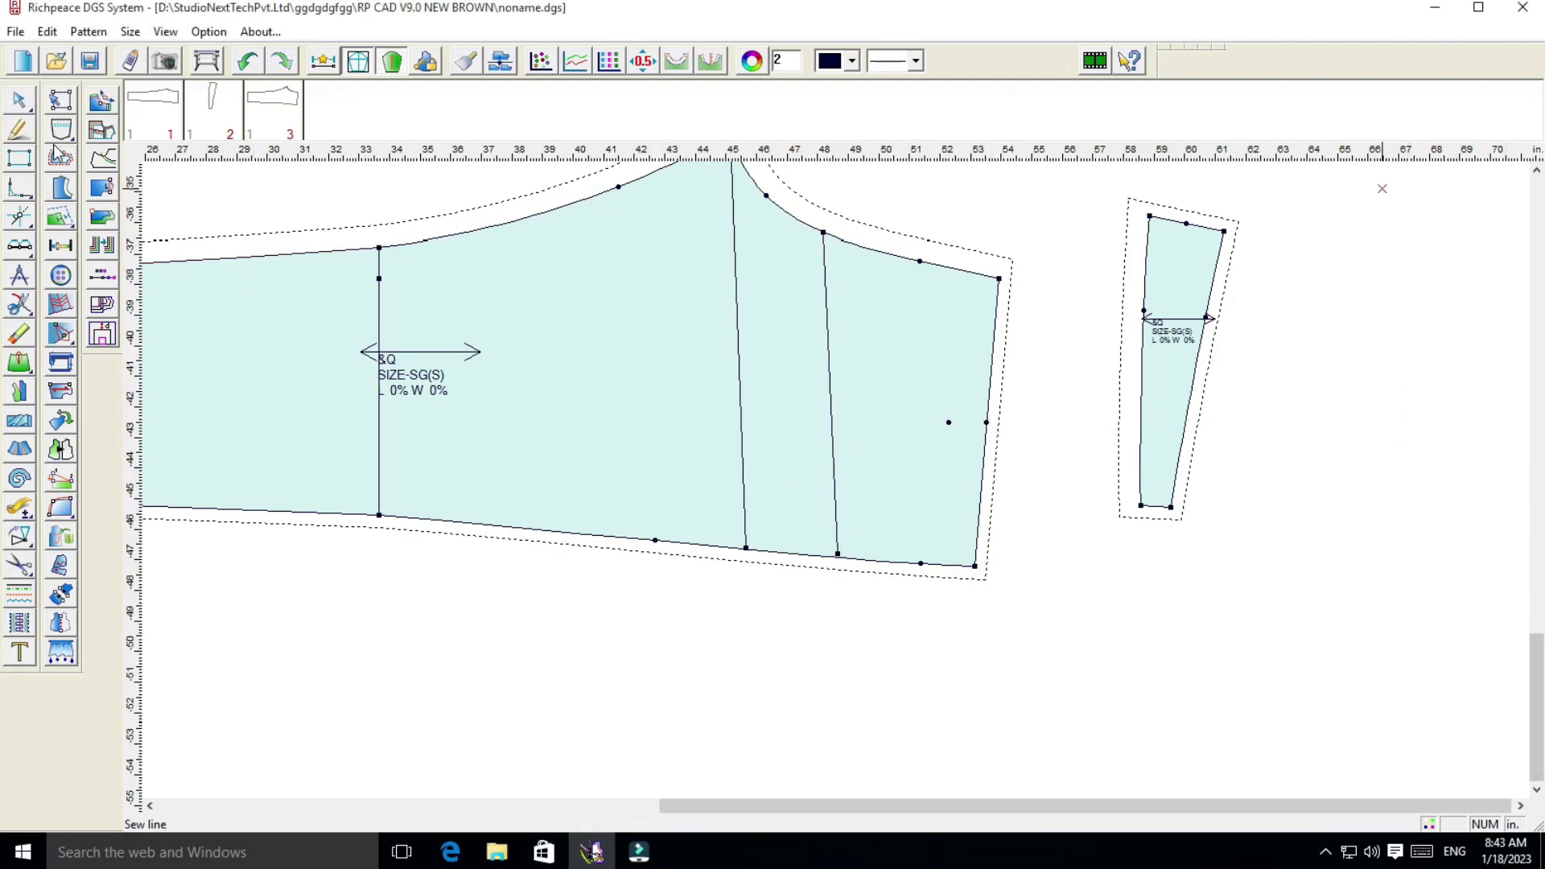
Draw a 3-inch line upward from the marked point
click(15, 135)
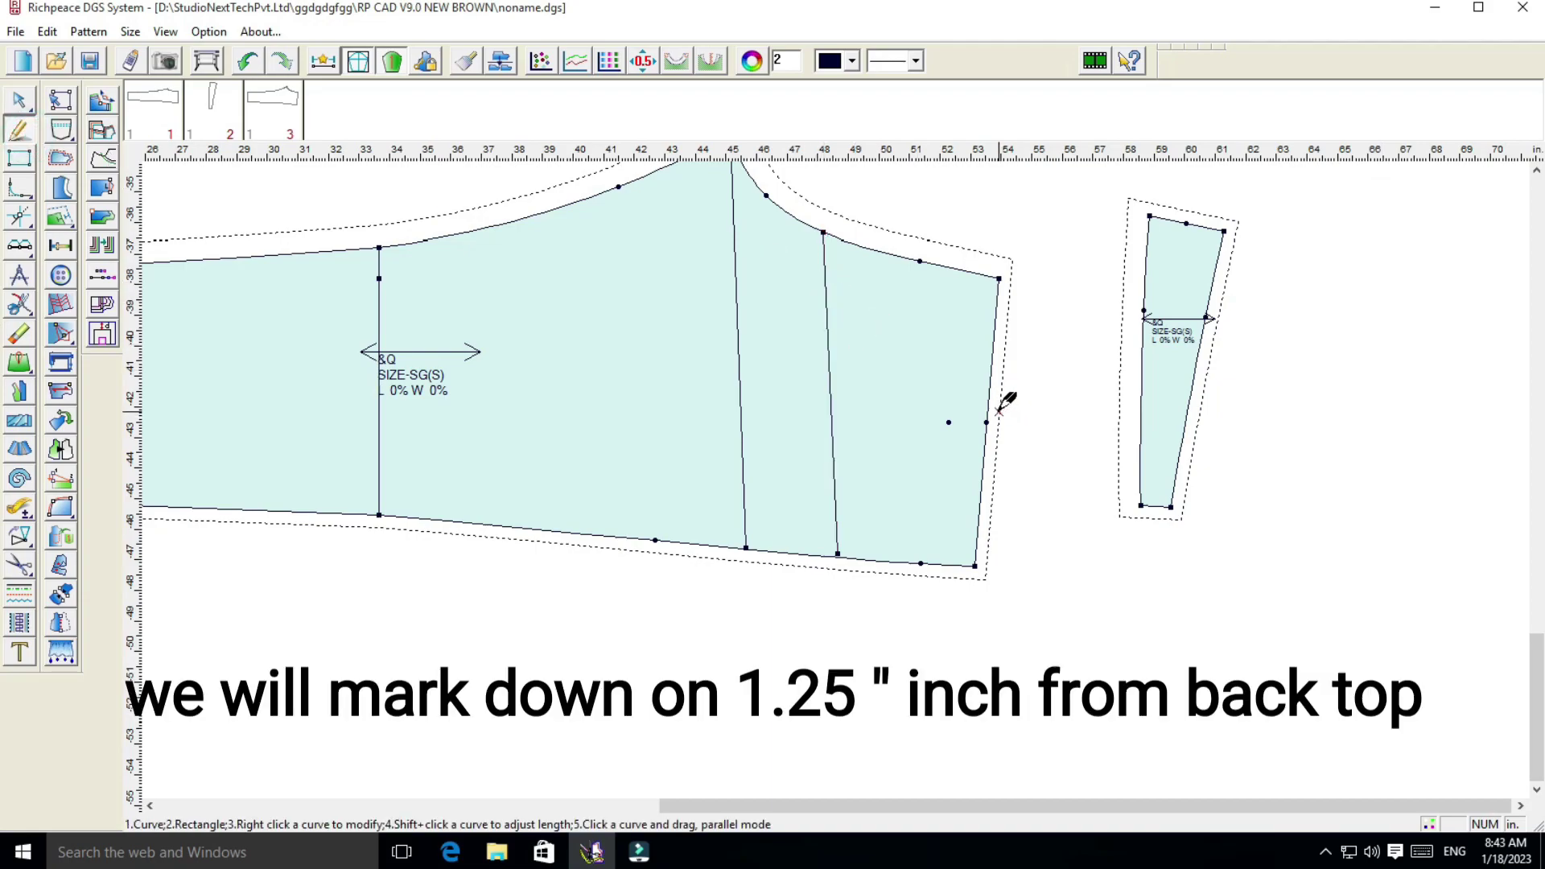
click(949, 421)
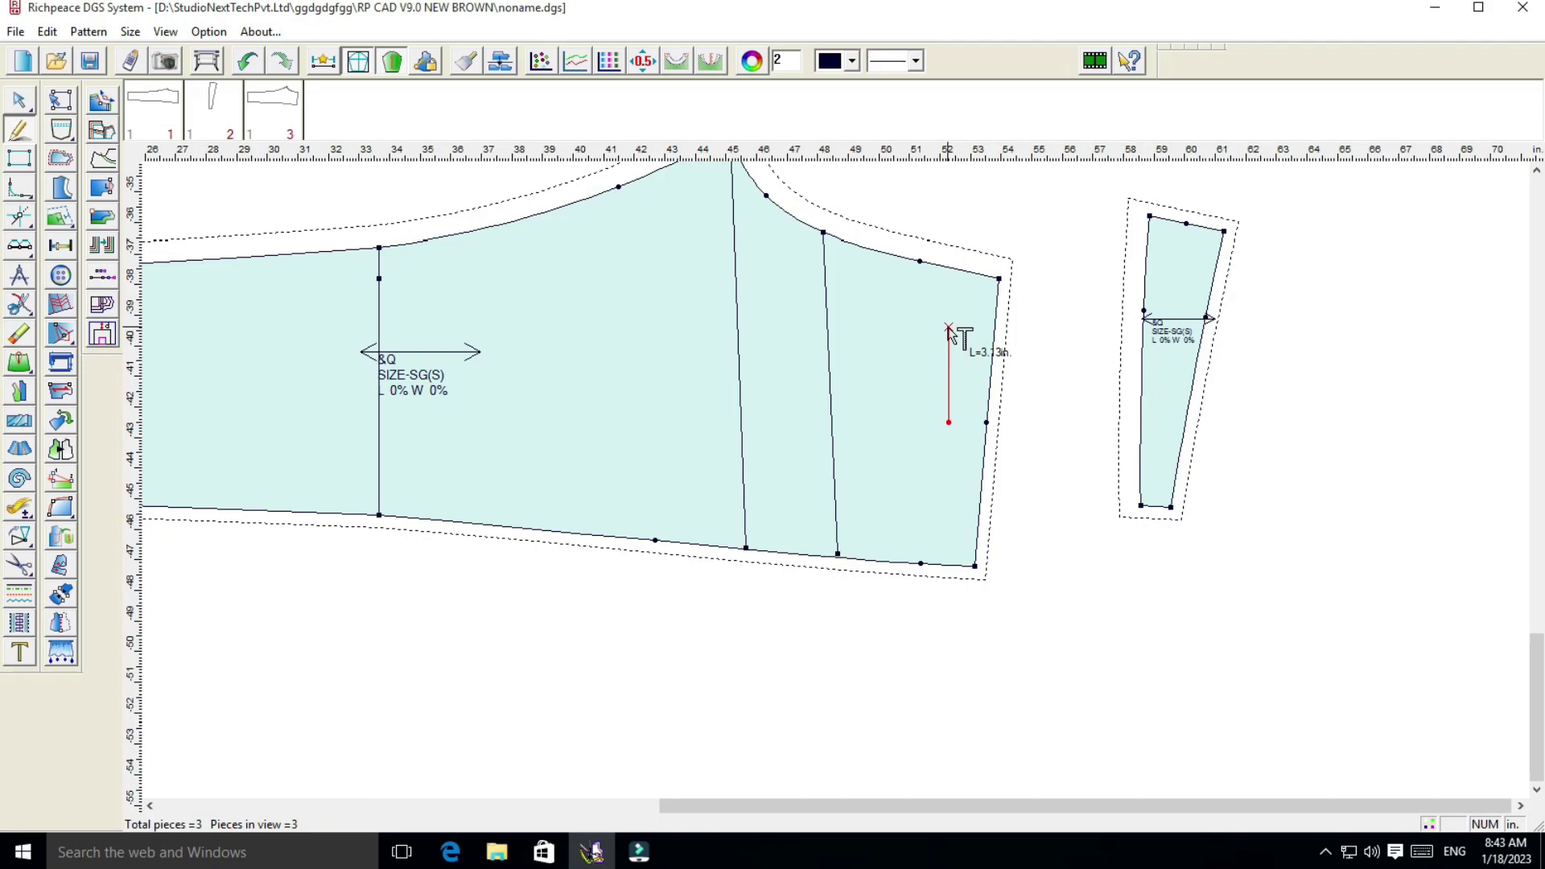
click(948, 328)
drag(816, 362, 1263, 296)
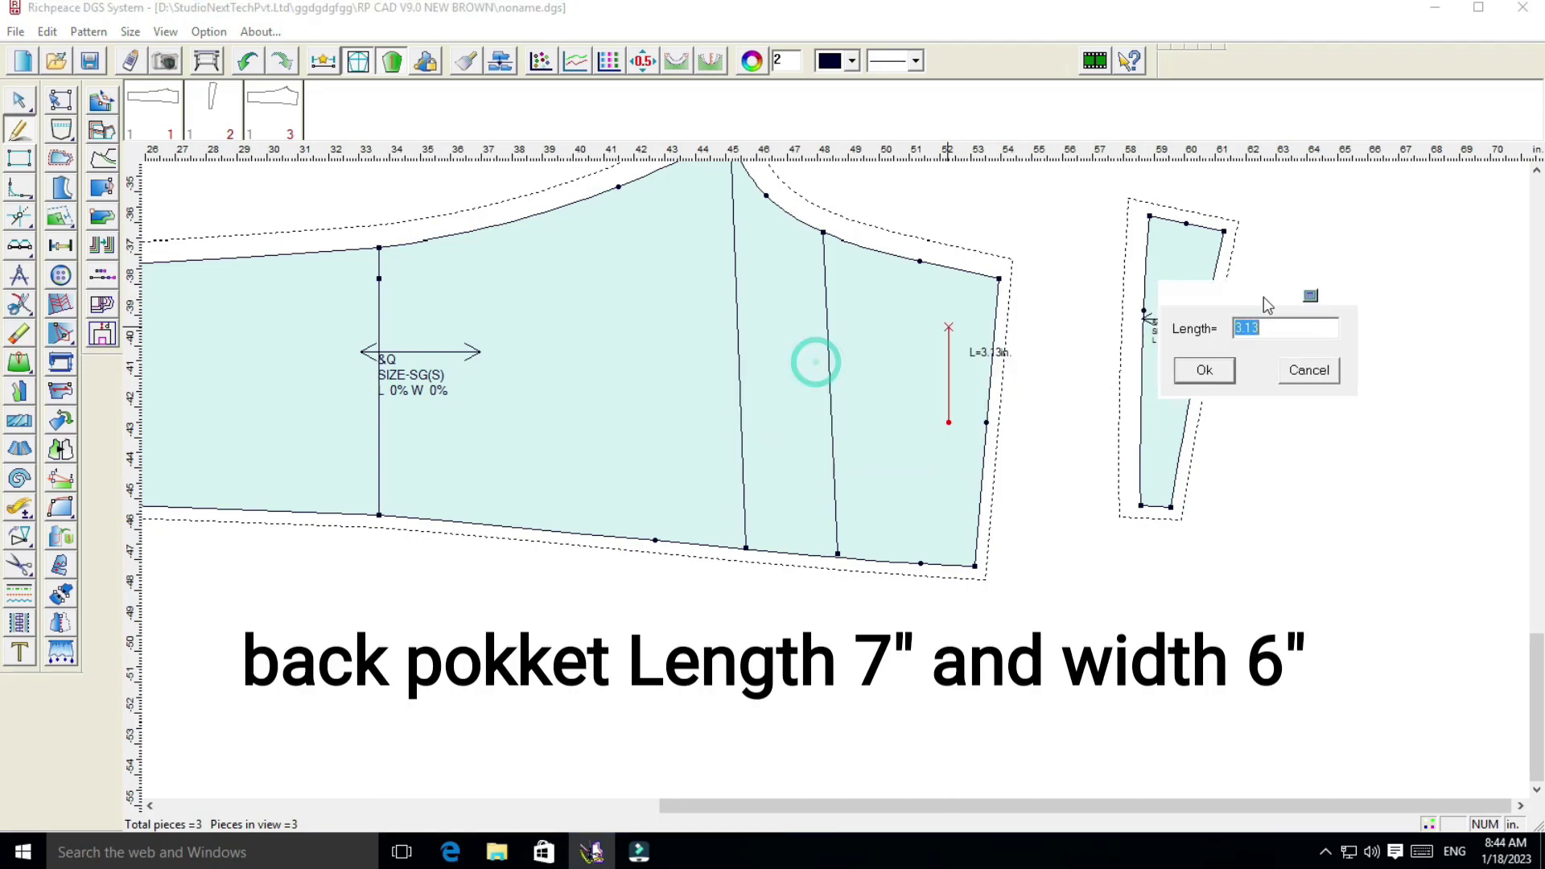
click(1293, 330)
key(BackSpace)
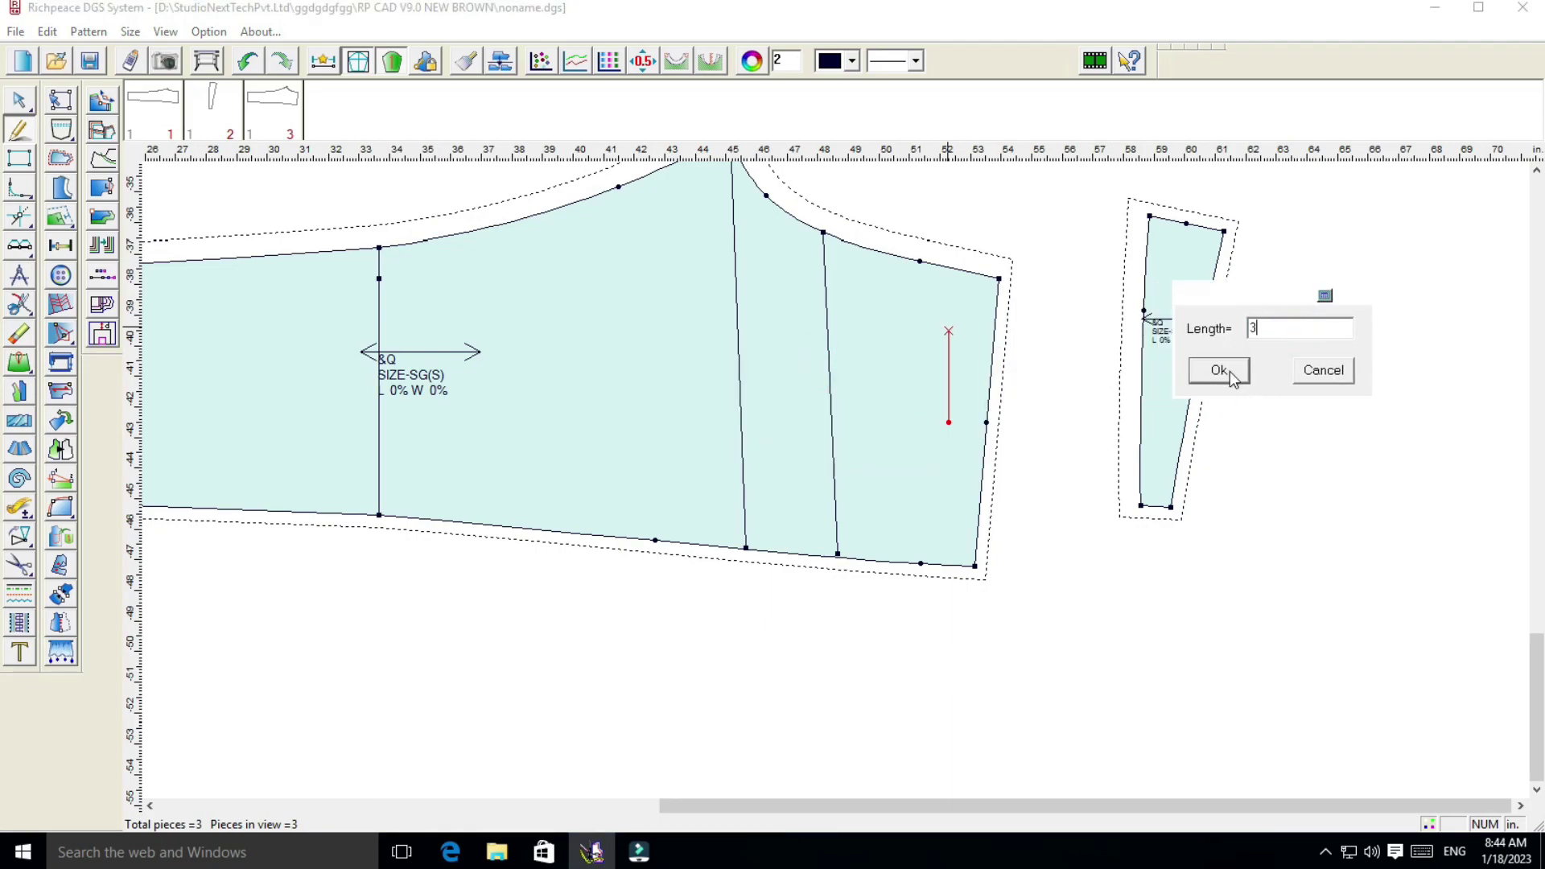
click(1230, 370)
Draw a 3-inch line downward from the marked point
click(948, 422)
click(966, 519)
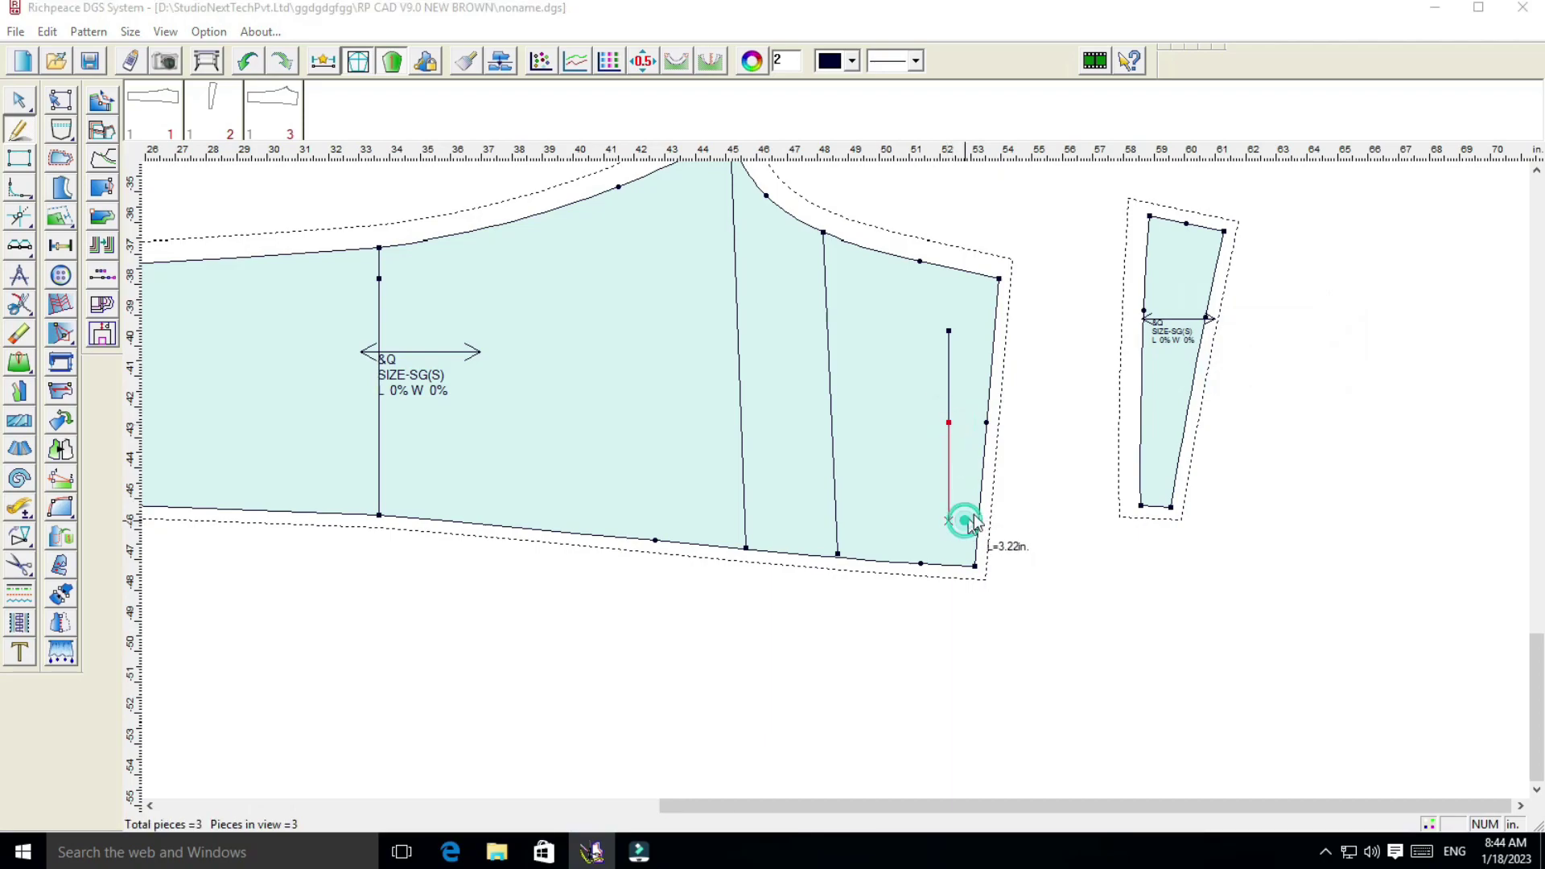
key(Return)
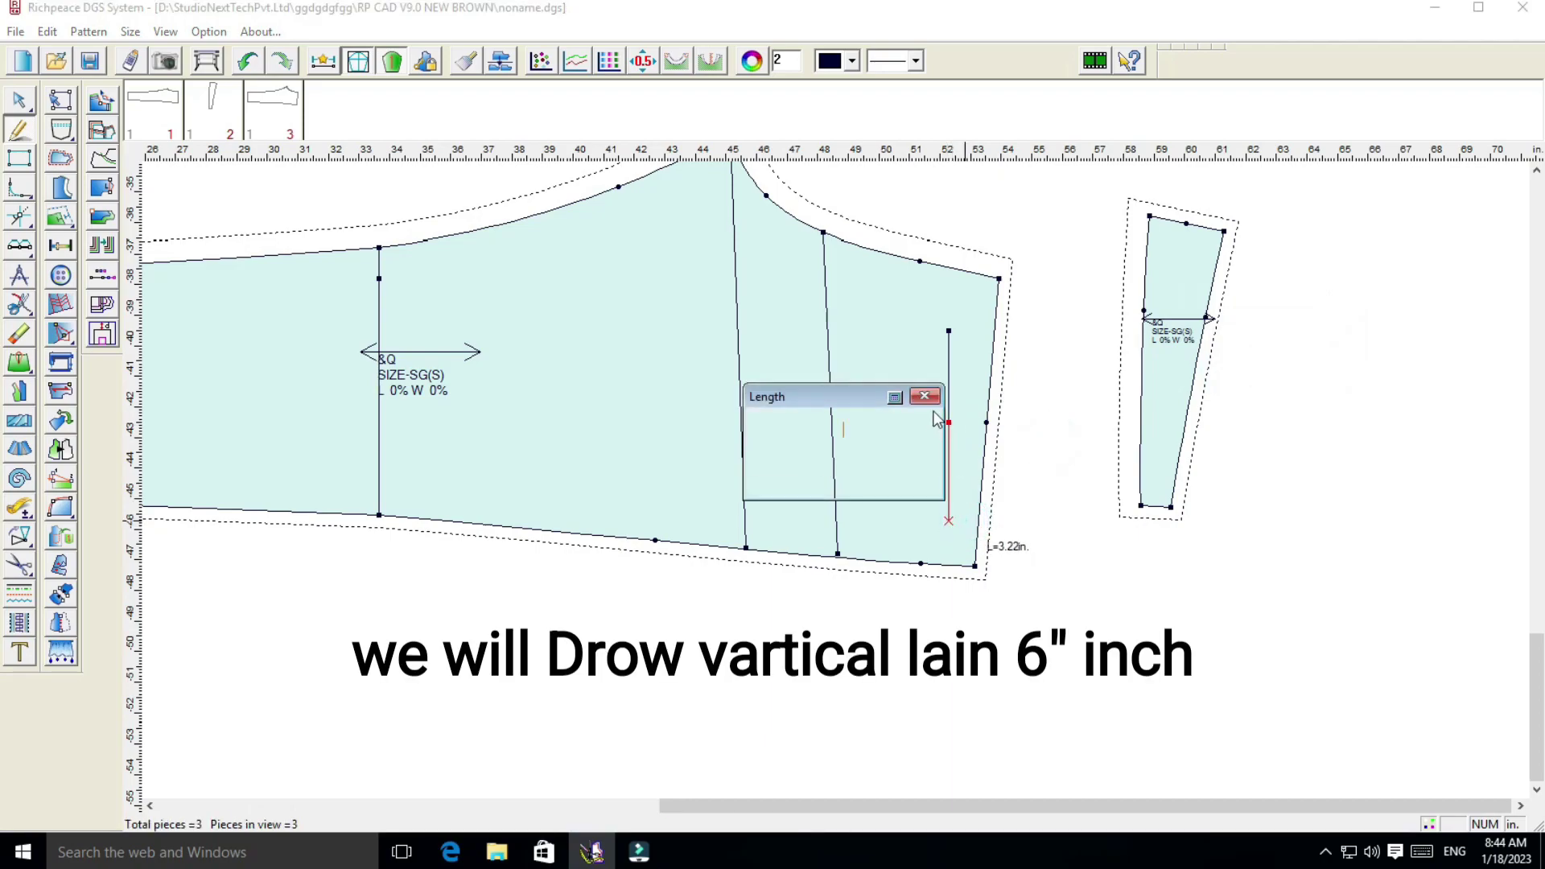
click(927, 394)
click(948, 421)
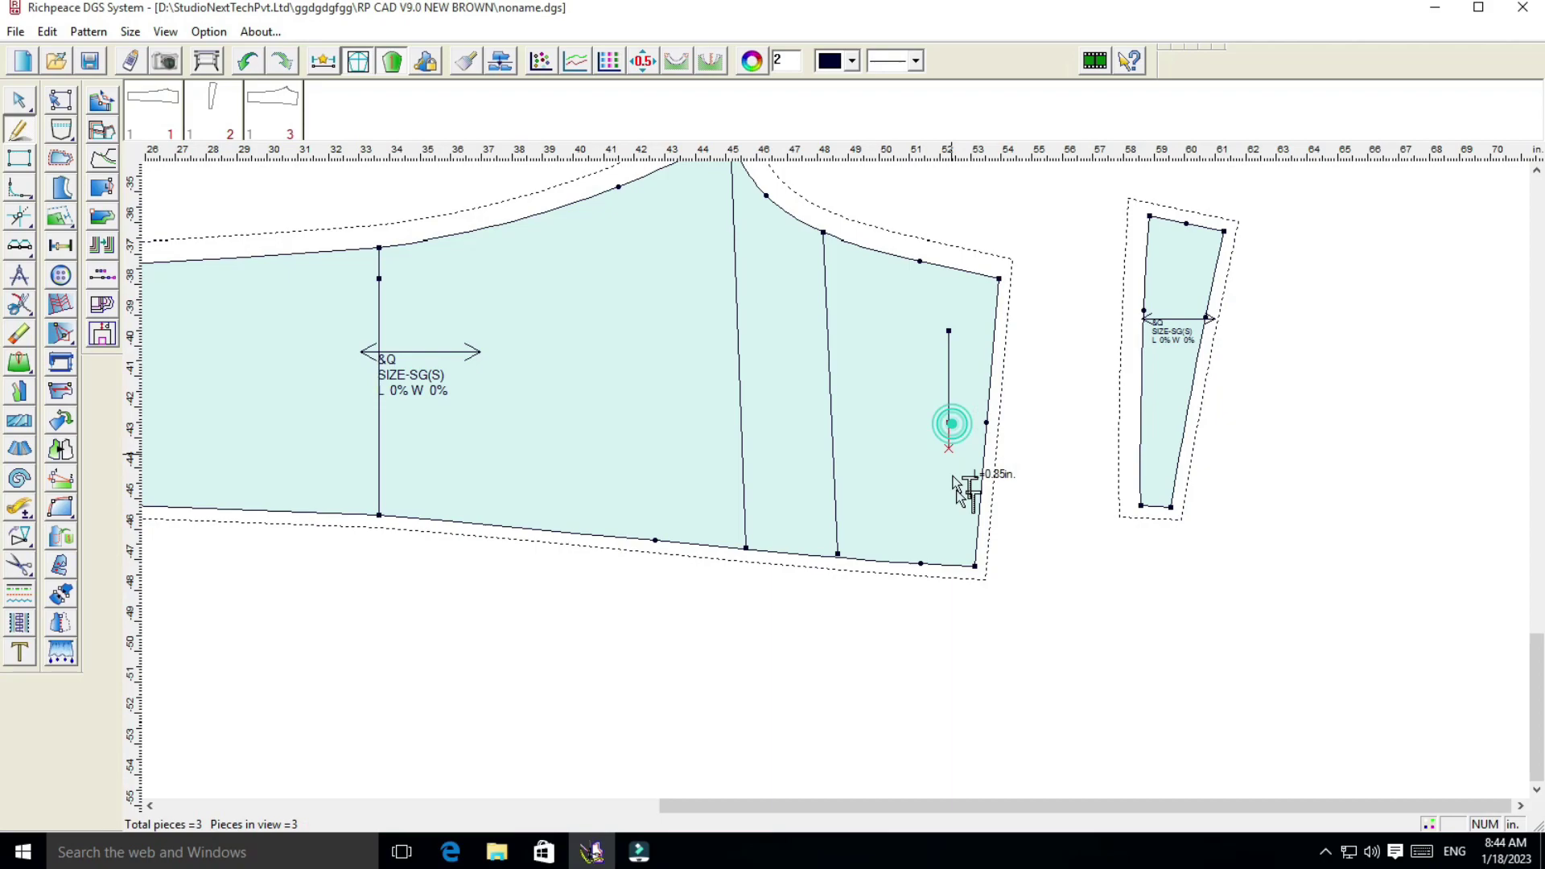
click(963, 523)
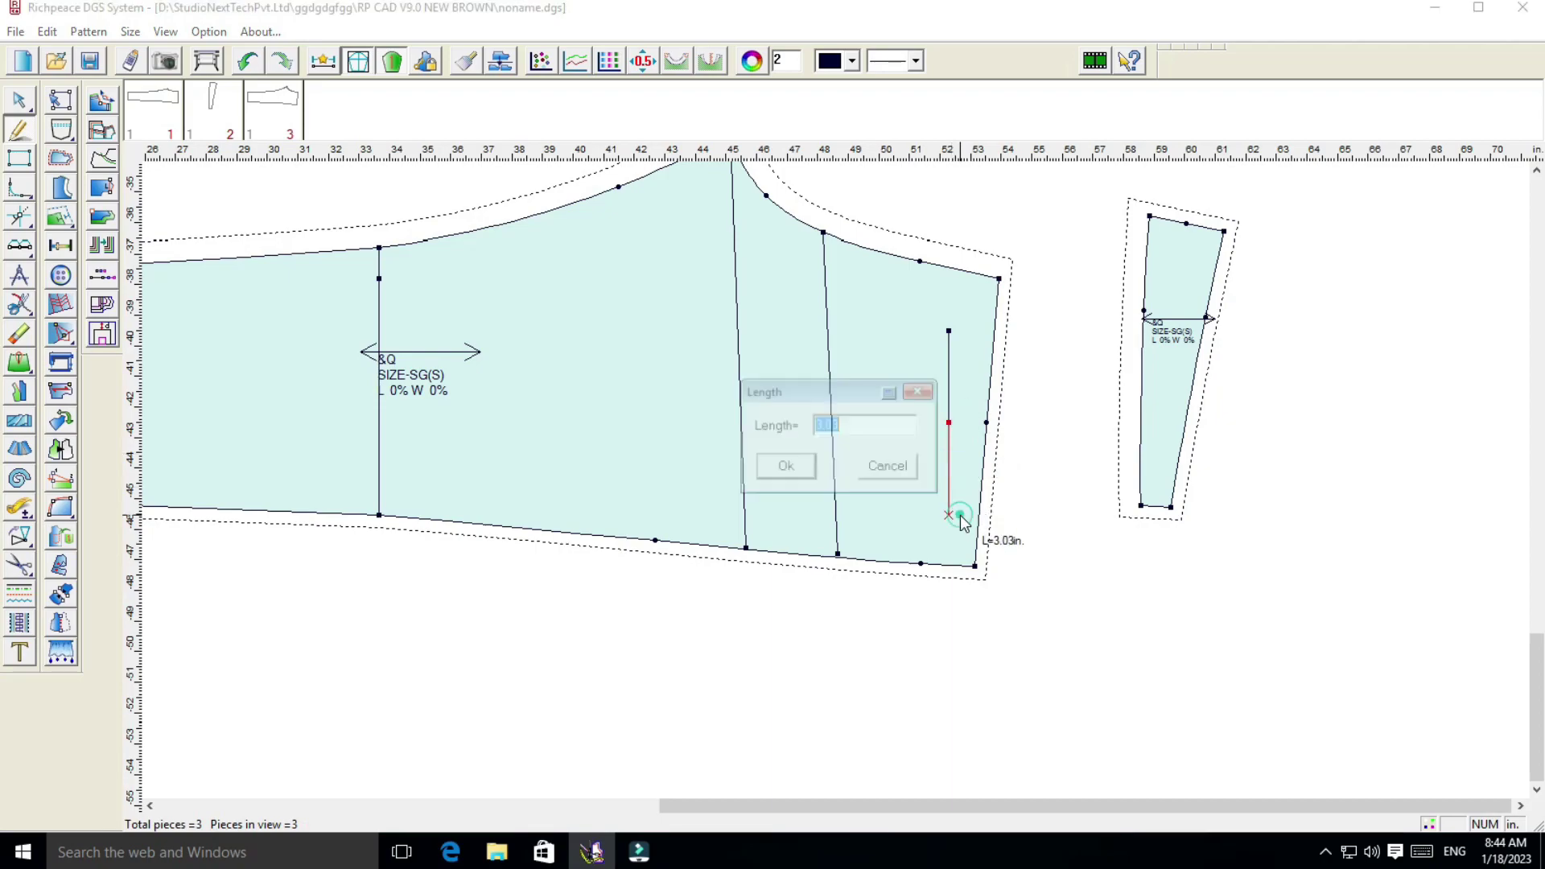
text(3)
click(855, 422)
click(808, 469)
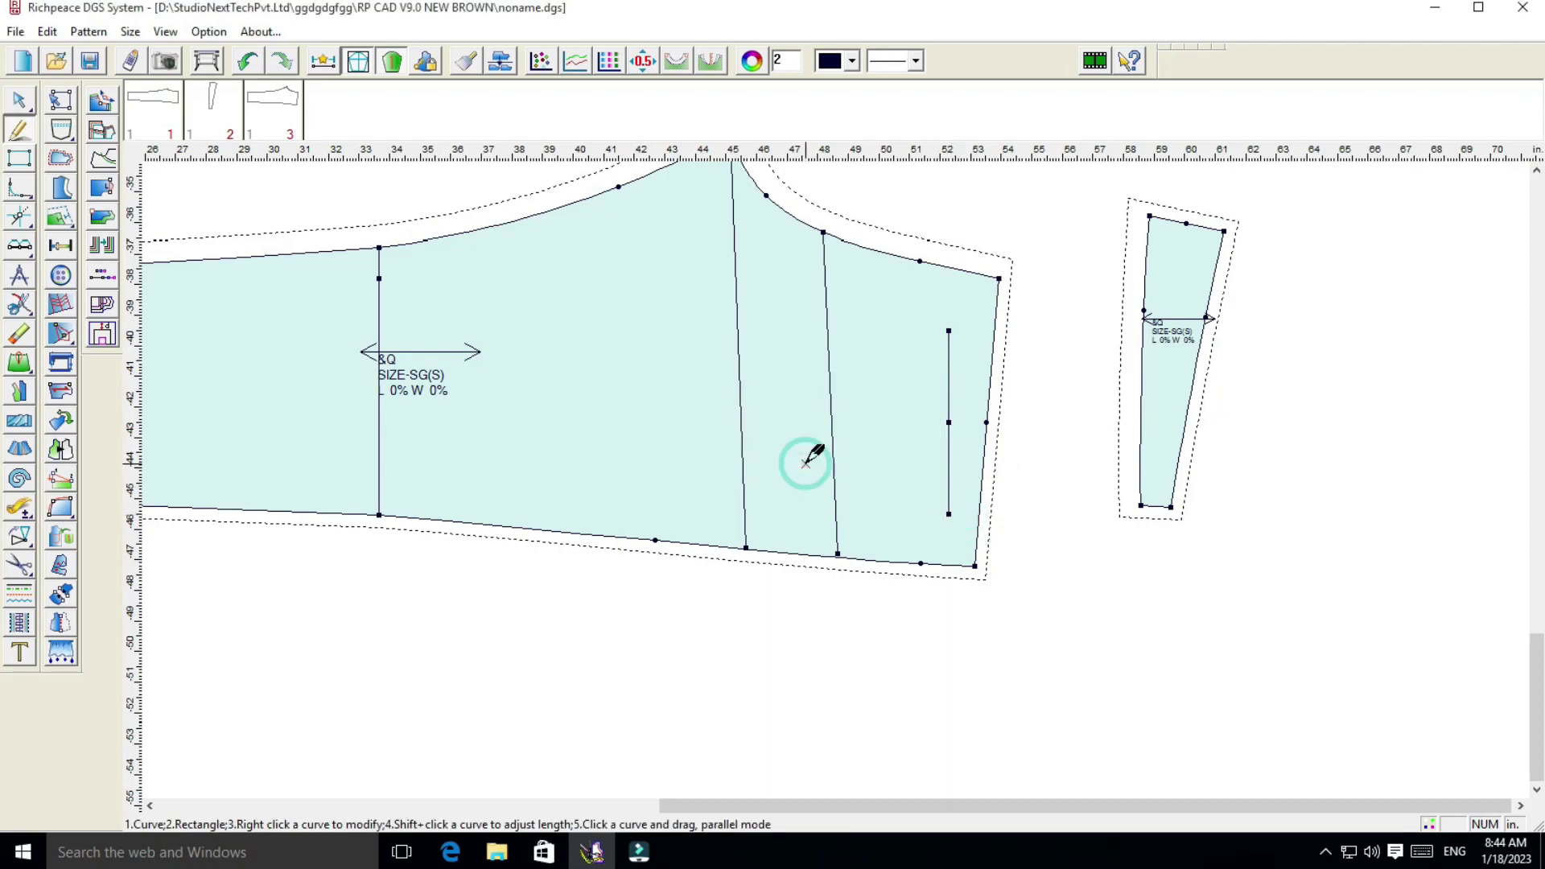
Start a horizontal line leftward from the marked point and enter its length
click(949, 421)
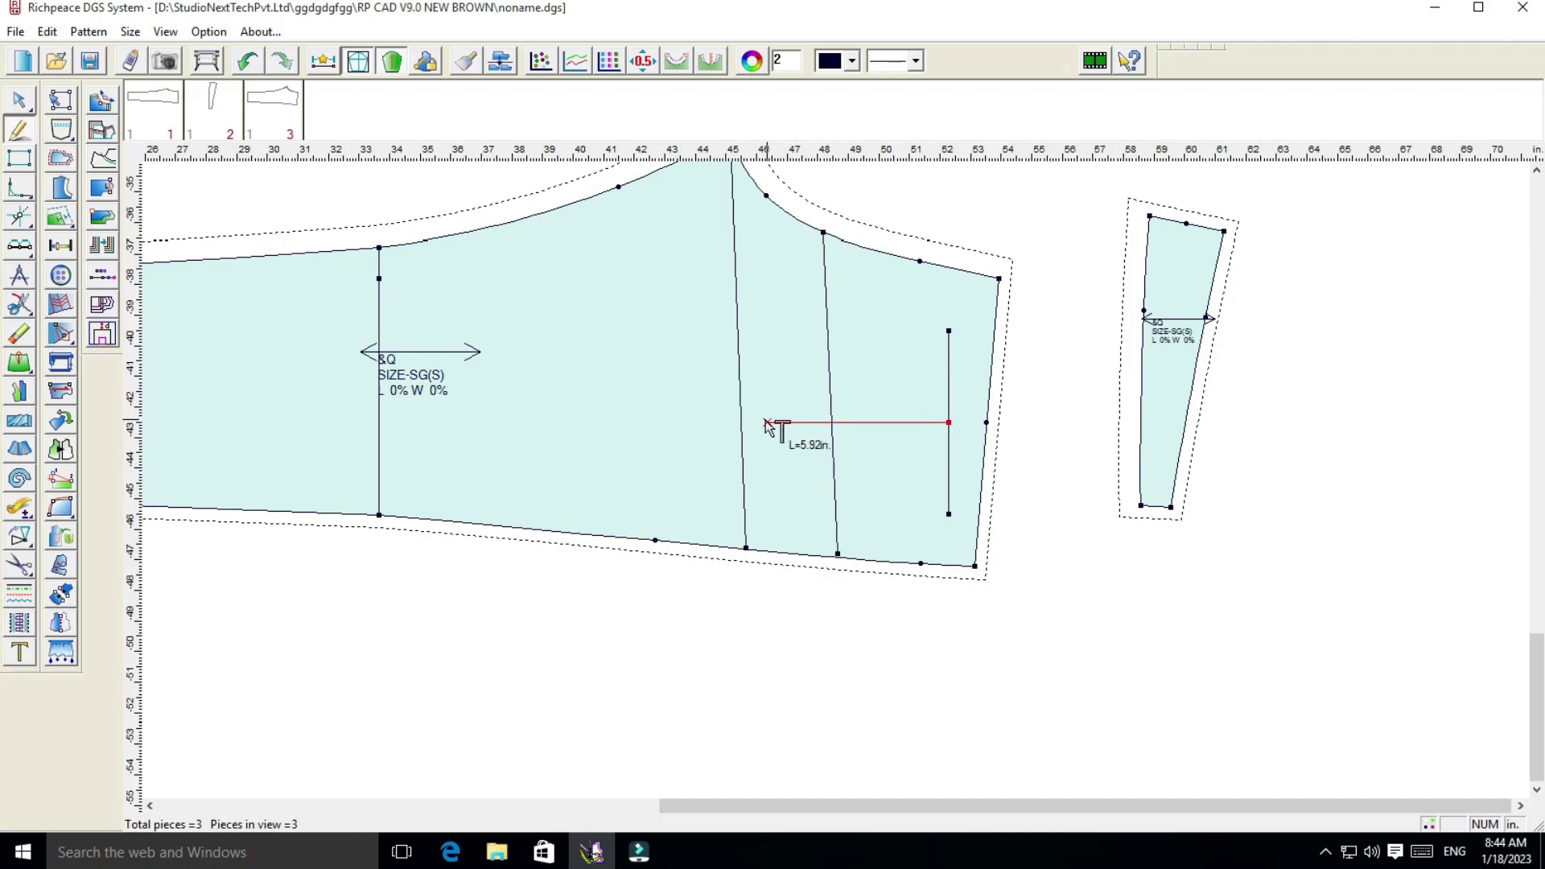
click(765, 423)
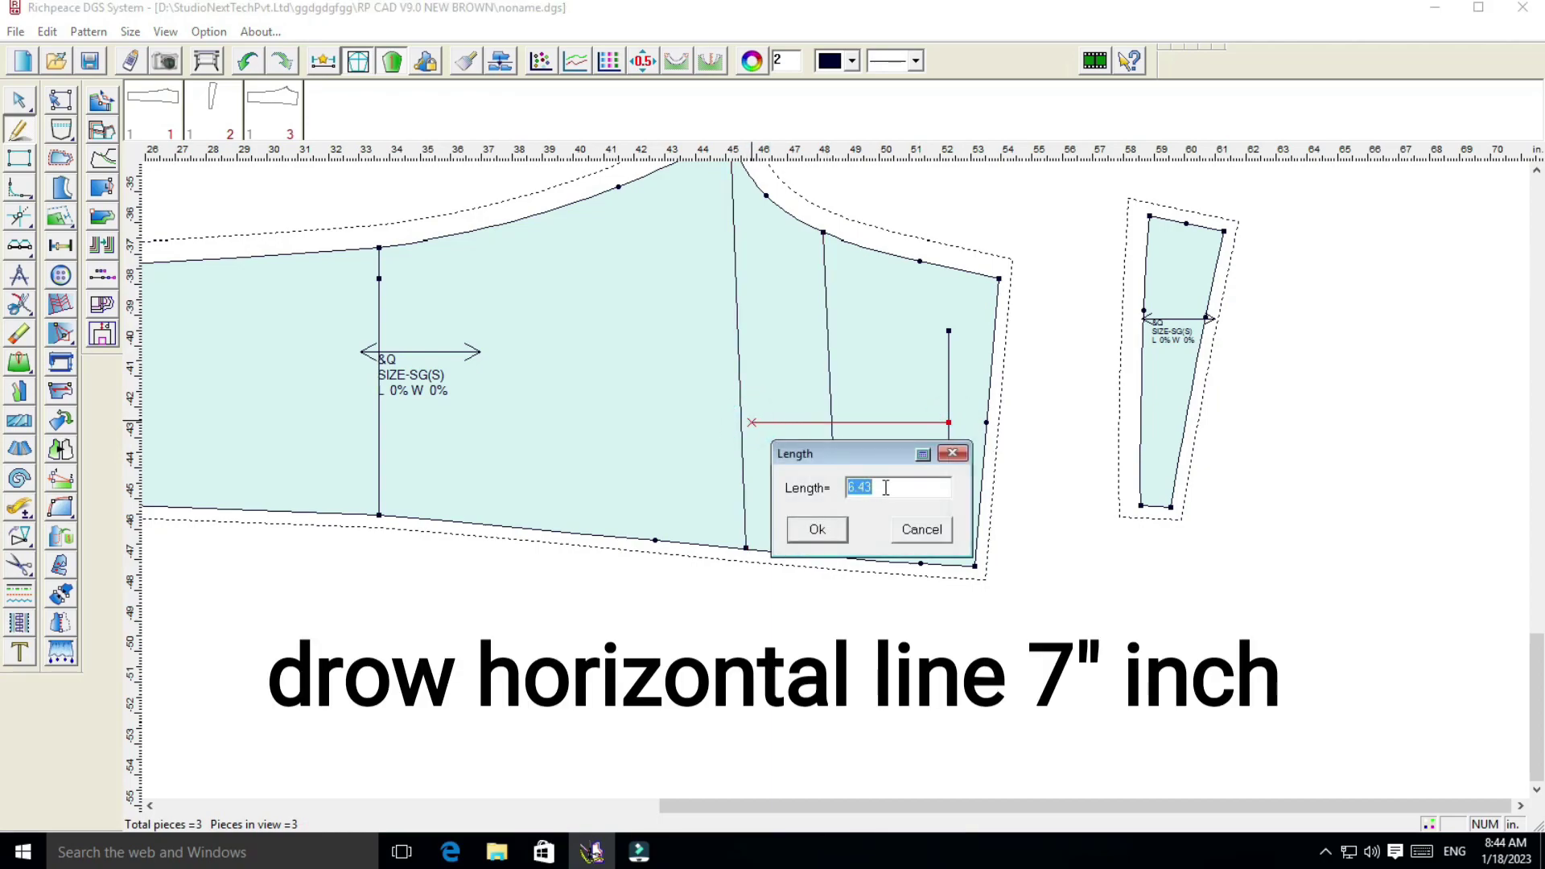
text(6.)
key(BackSpace)
key(BackSpace)
Finish the 7-inch horizontal line and offset a point -6, -0.5 from the vertical line's top
text(7)
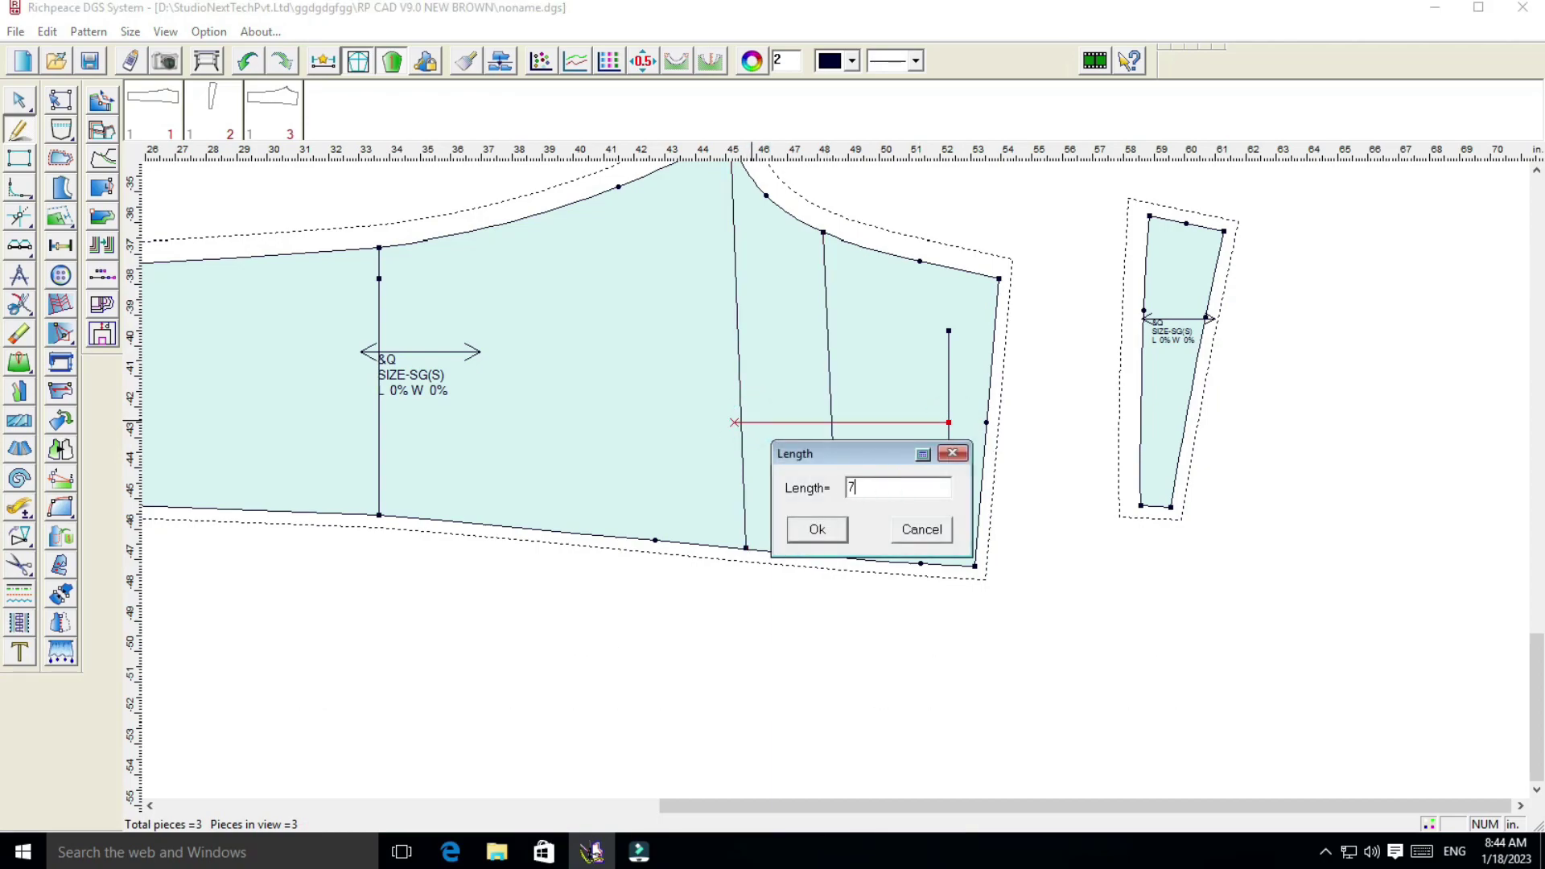
click(824, 527)
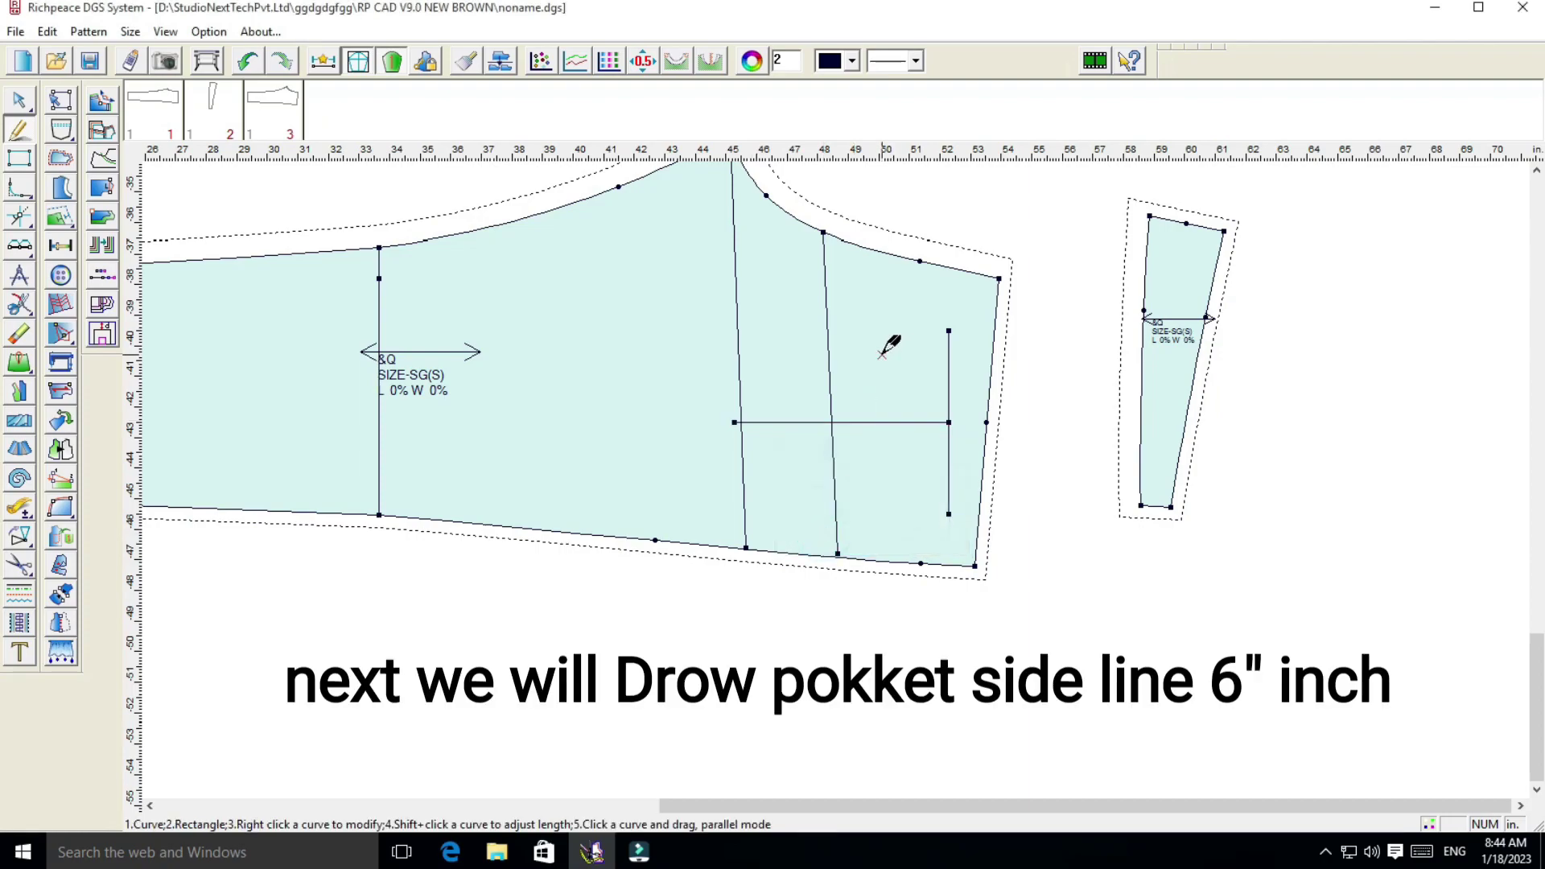
click(949, 330)
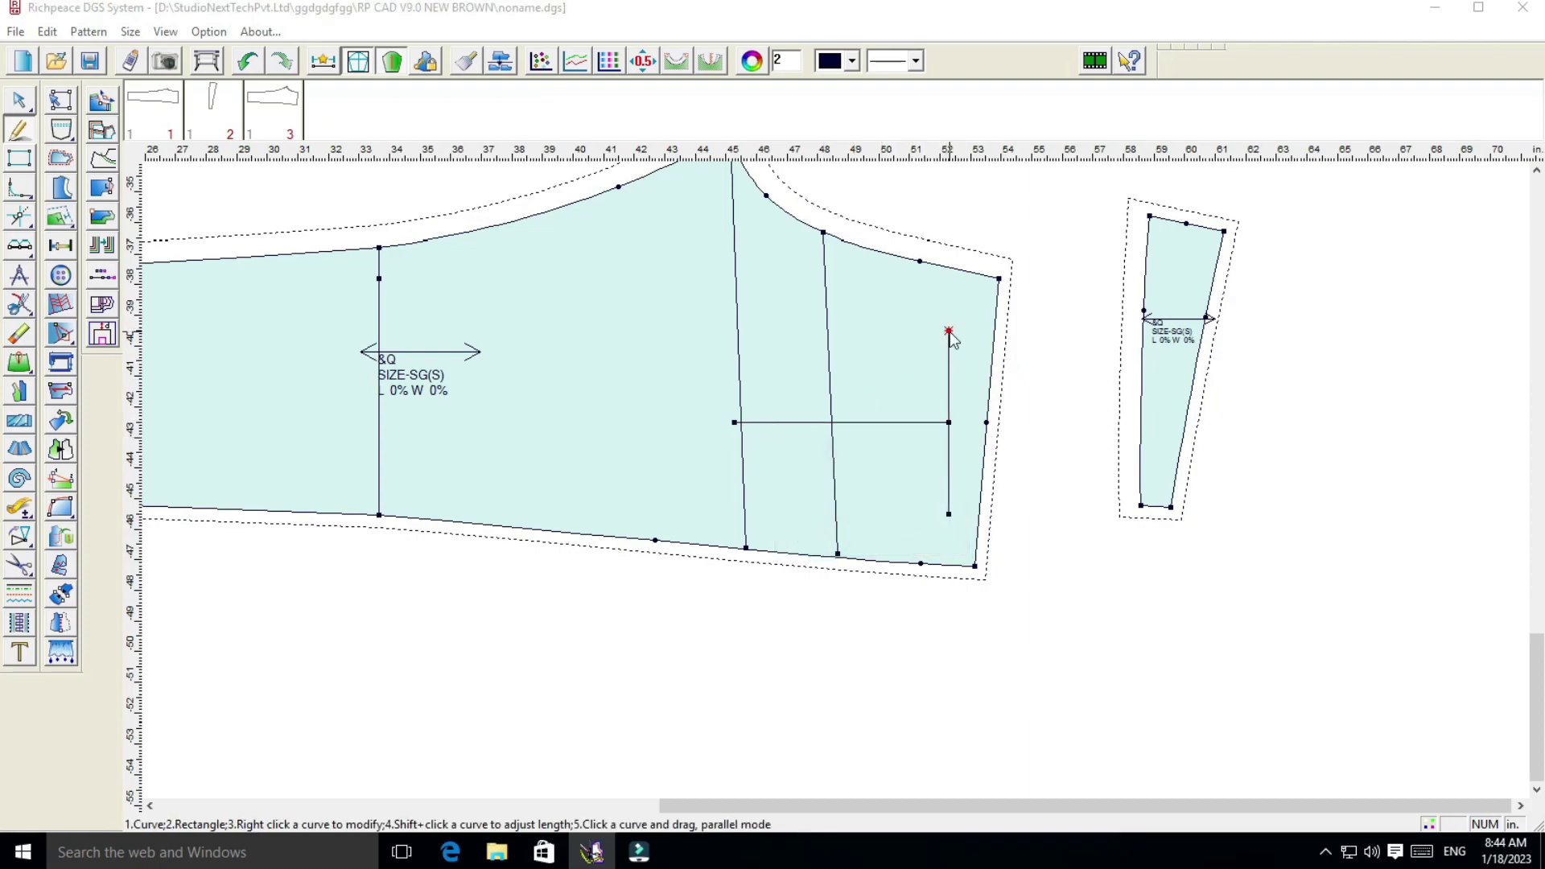
drag(770, 366, 1316, 292)
key(BackSpace)
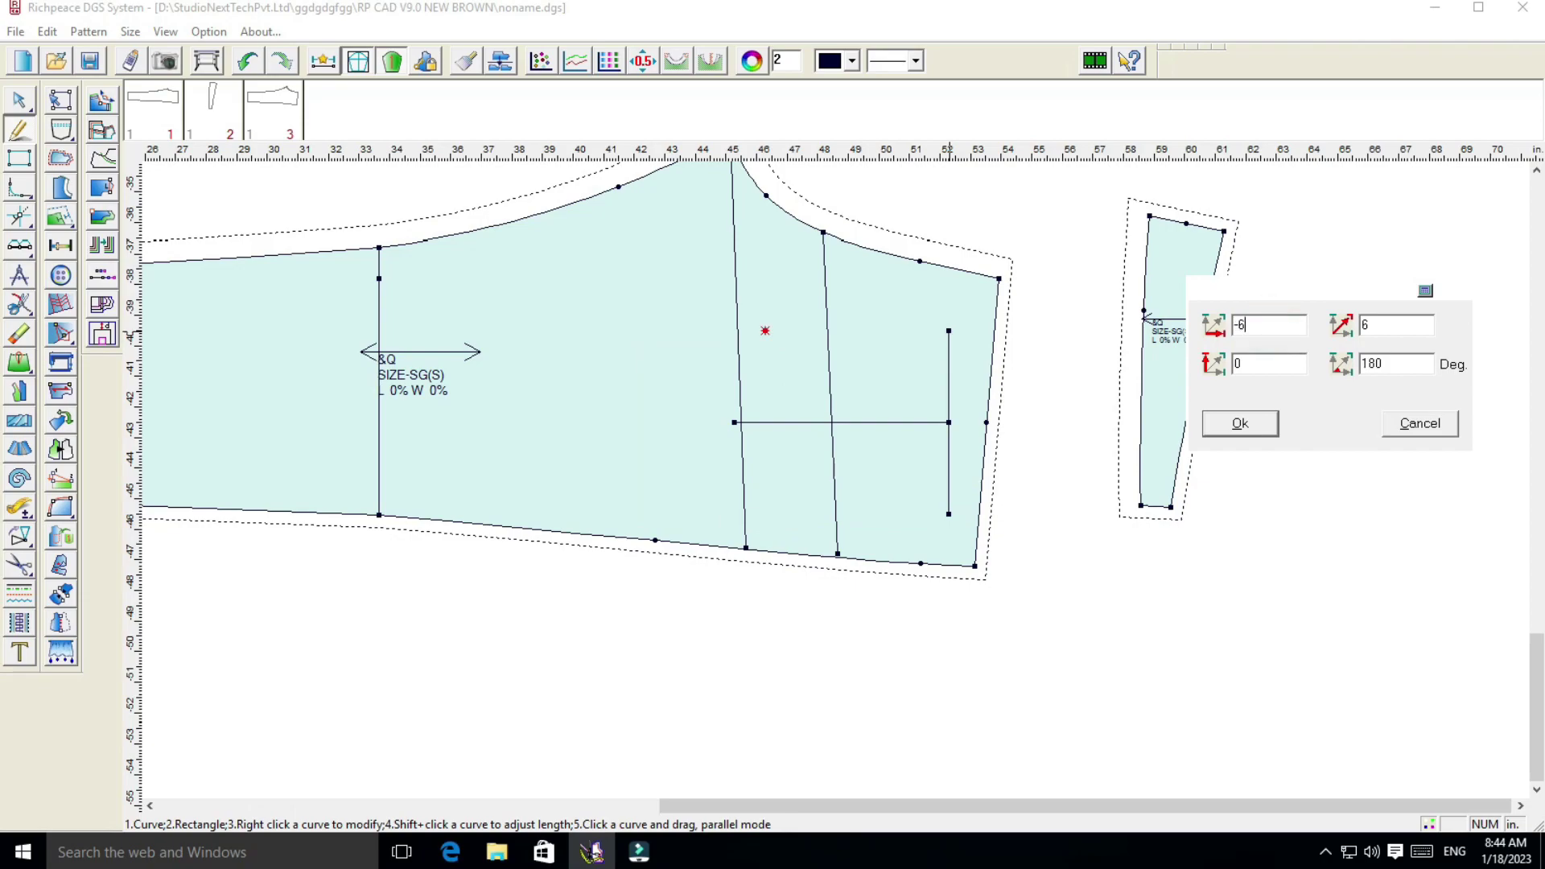
click(1255, 370)
key(BackSpace)
text(.5)
click(1239, 424)
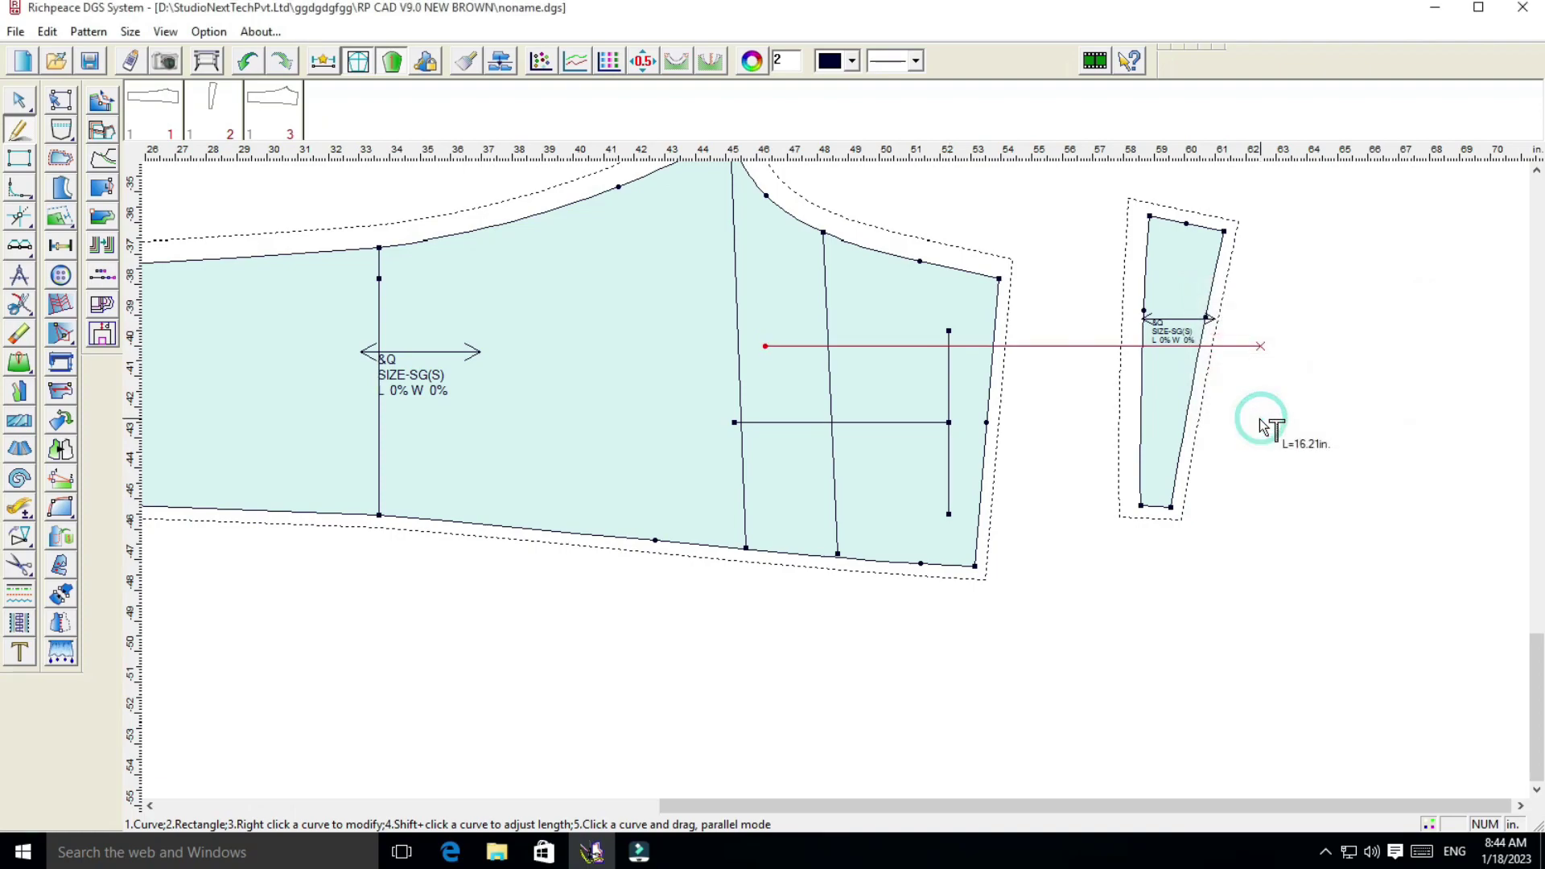
Draw the pocket's sloping top edge and its side to the horizontal line's left end
click(949, 331)
click(765, 346)
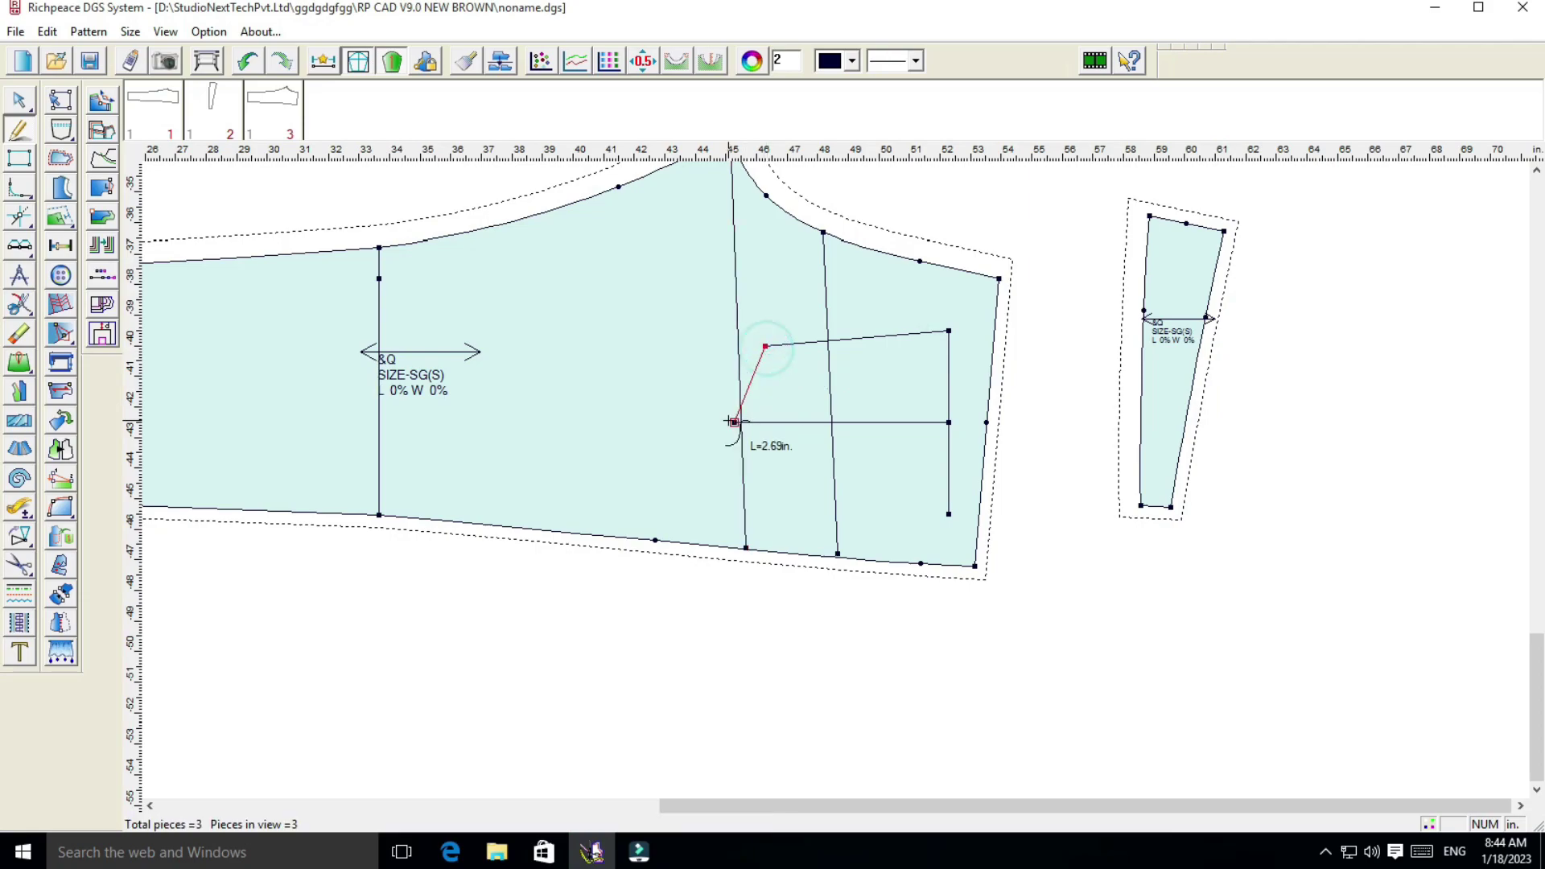
click(734, 422)
right_click(728, 420)
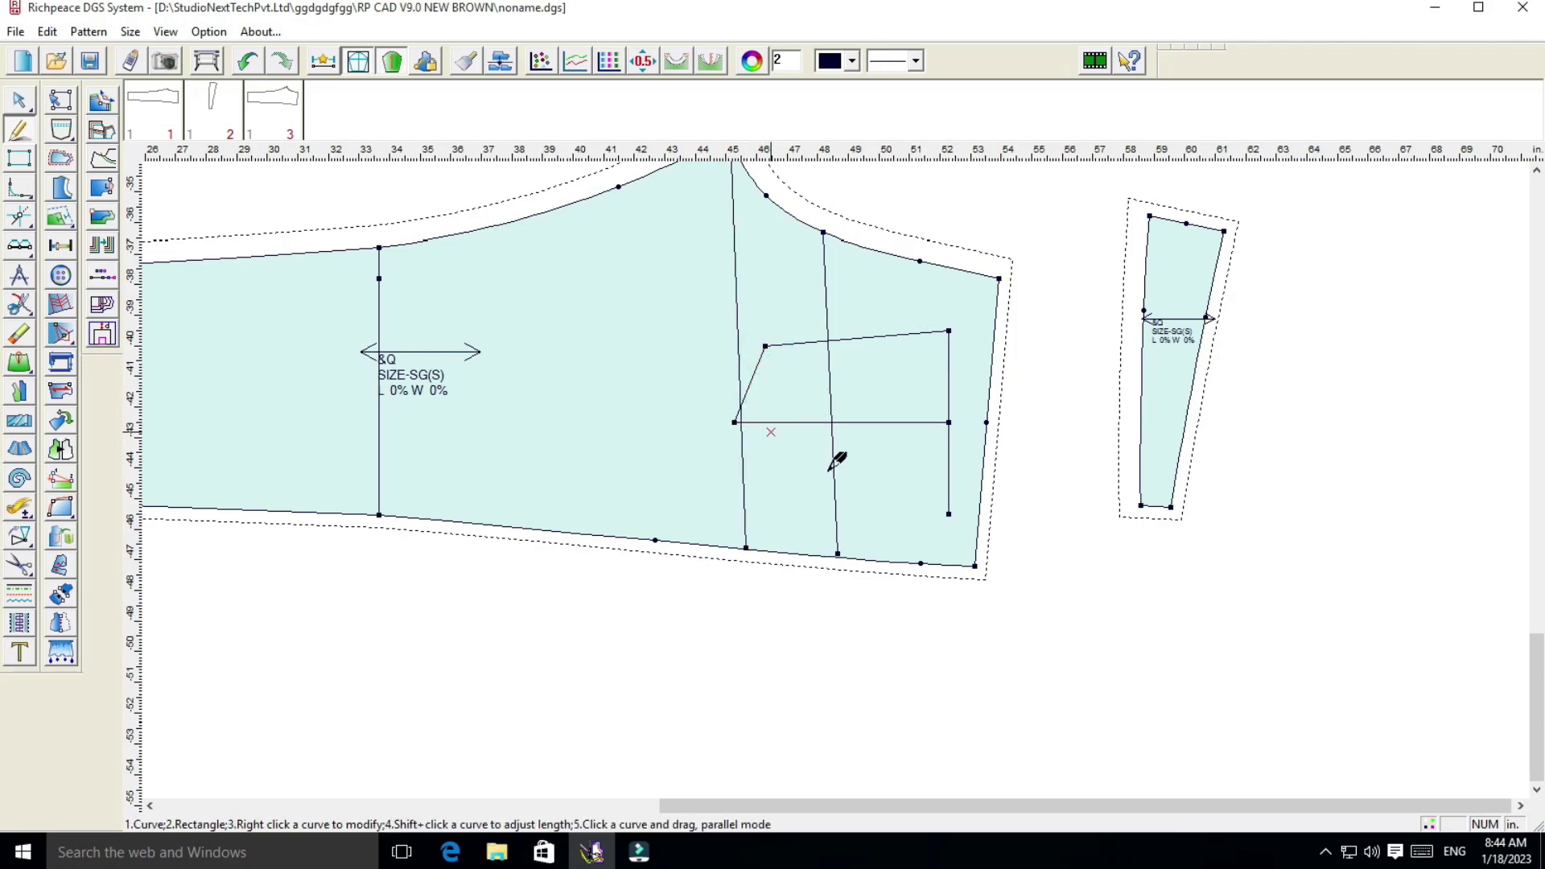
Start the pocket's bottom edge leftward from the vertical line's bottom end
click(948, 513)
click(769, 514)
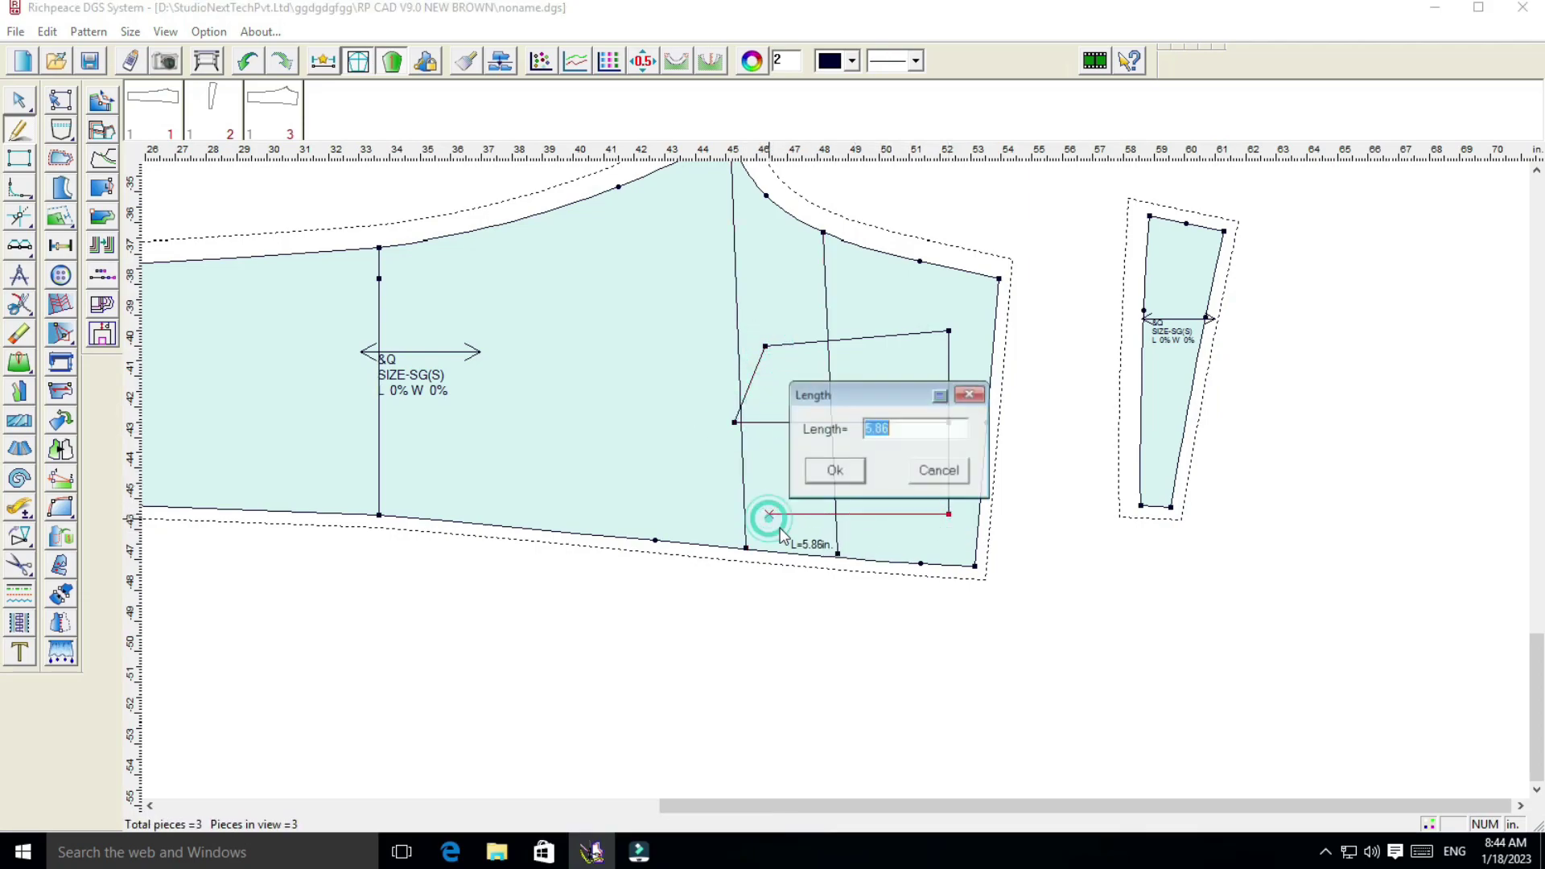
drag(862, 397, 1080, 366)
click(1125, 402)
key(BackSpace)
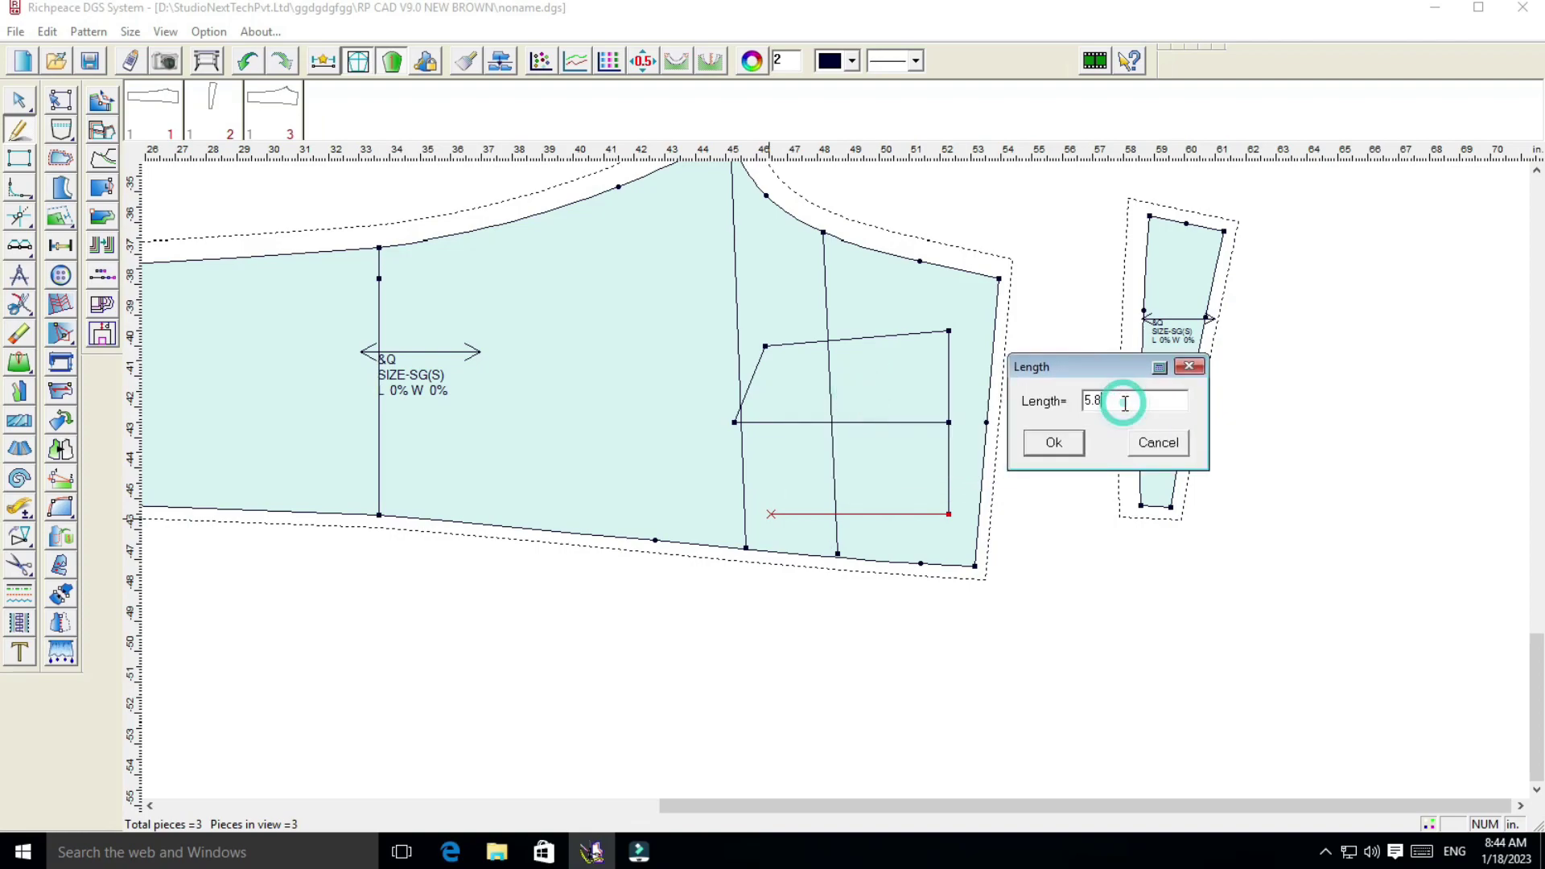
key(BackSpace)
key(BackSpace)
key(BackSpace)
Complete the 6-inch bottom edge and shift its left corner by 0.5 vertically
text(6)
click(1053, 442)
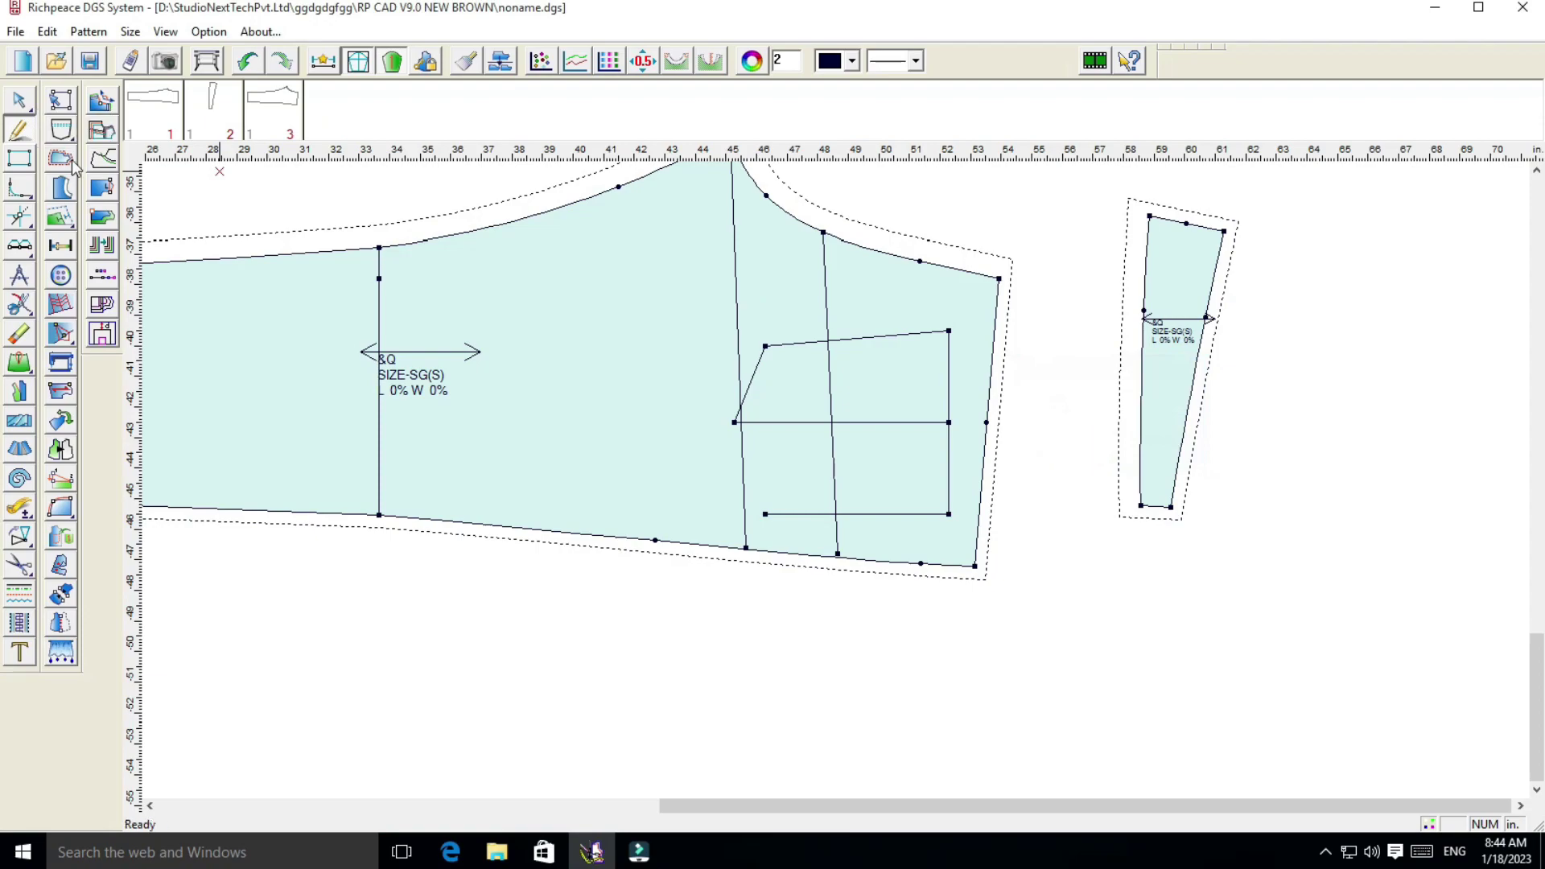
click(19, 99)
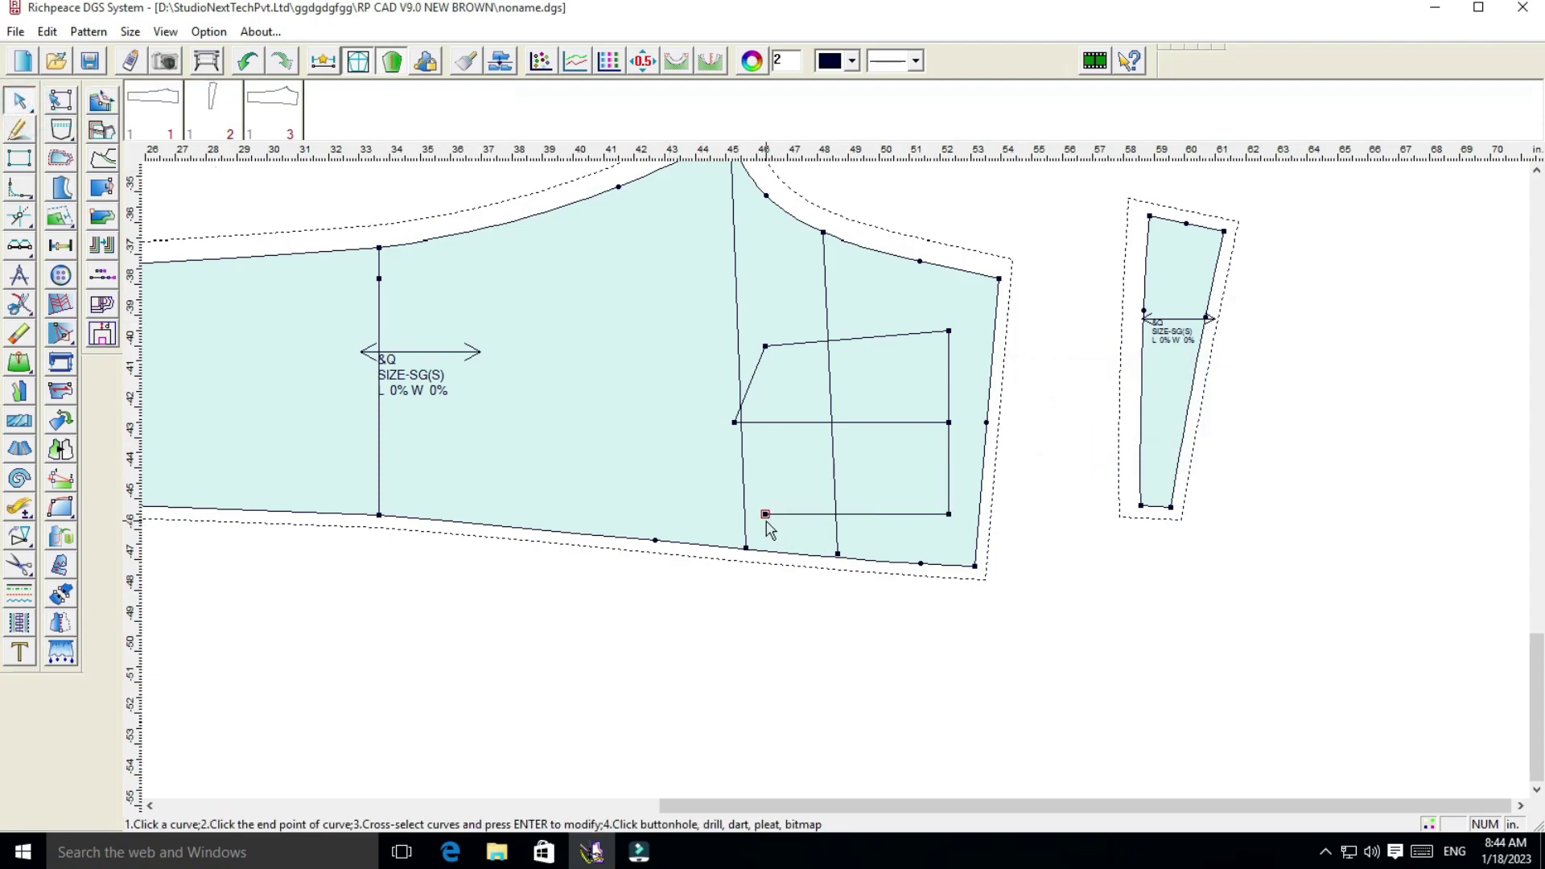
key(Return)
drag(846, 395, 1039, 380)
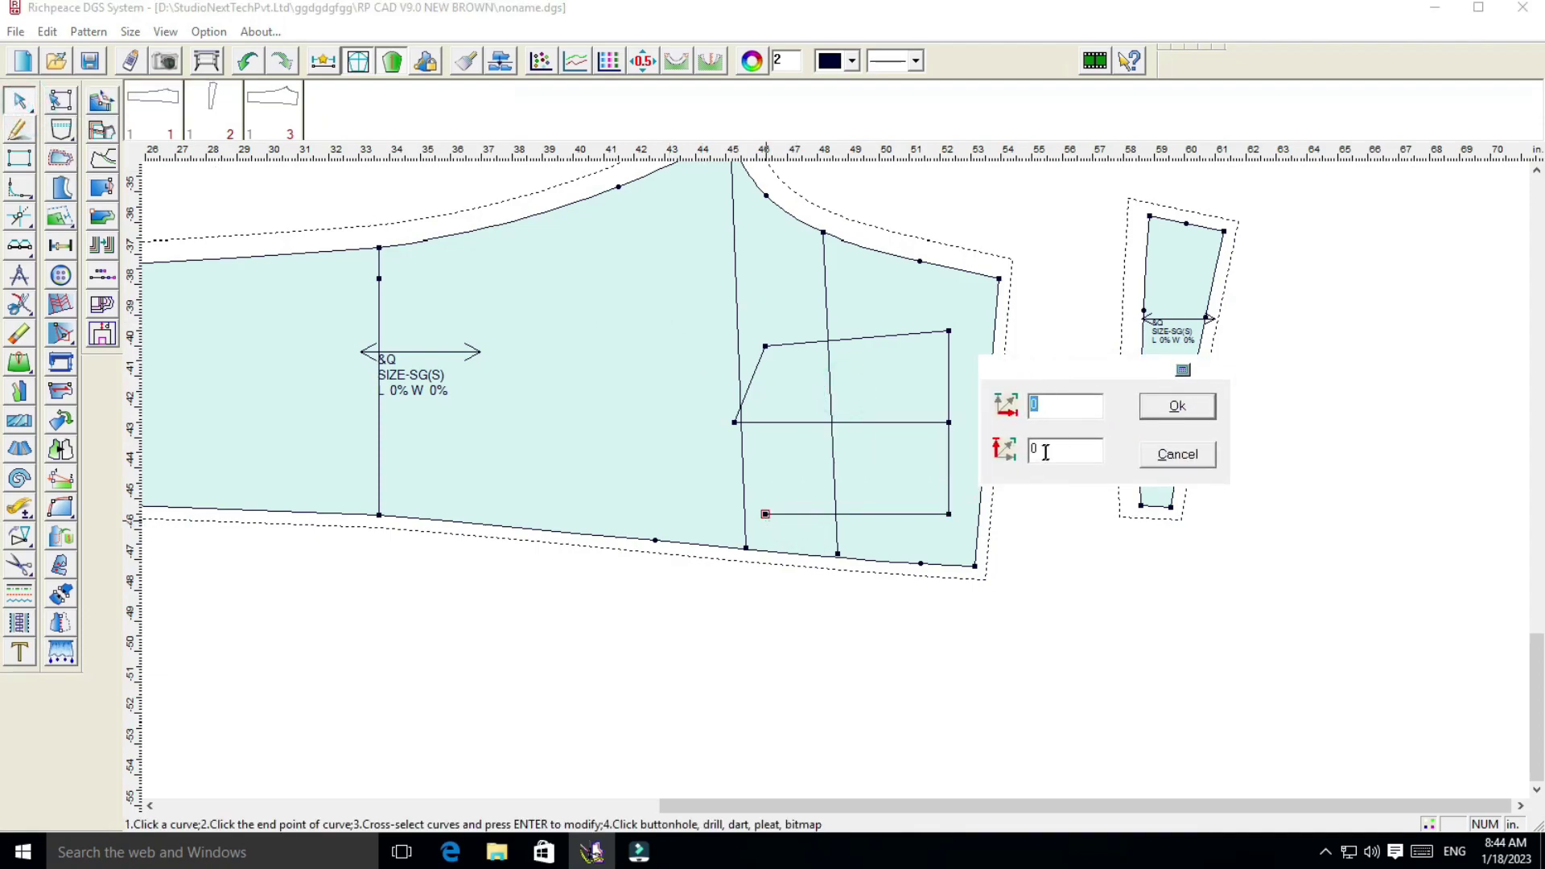
click(1045, 452)
key(BackSpace)
text(.5)
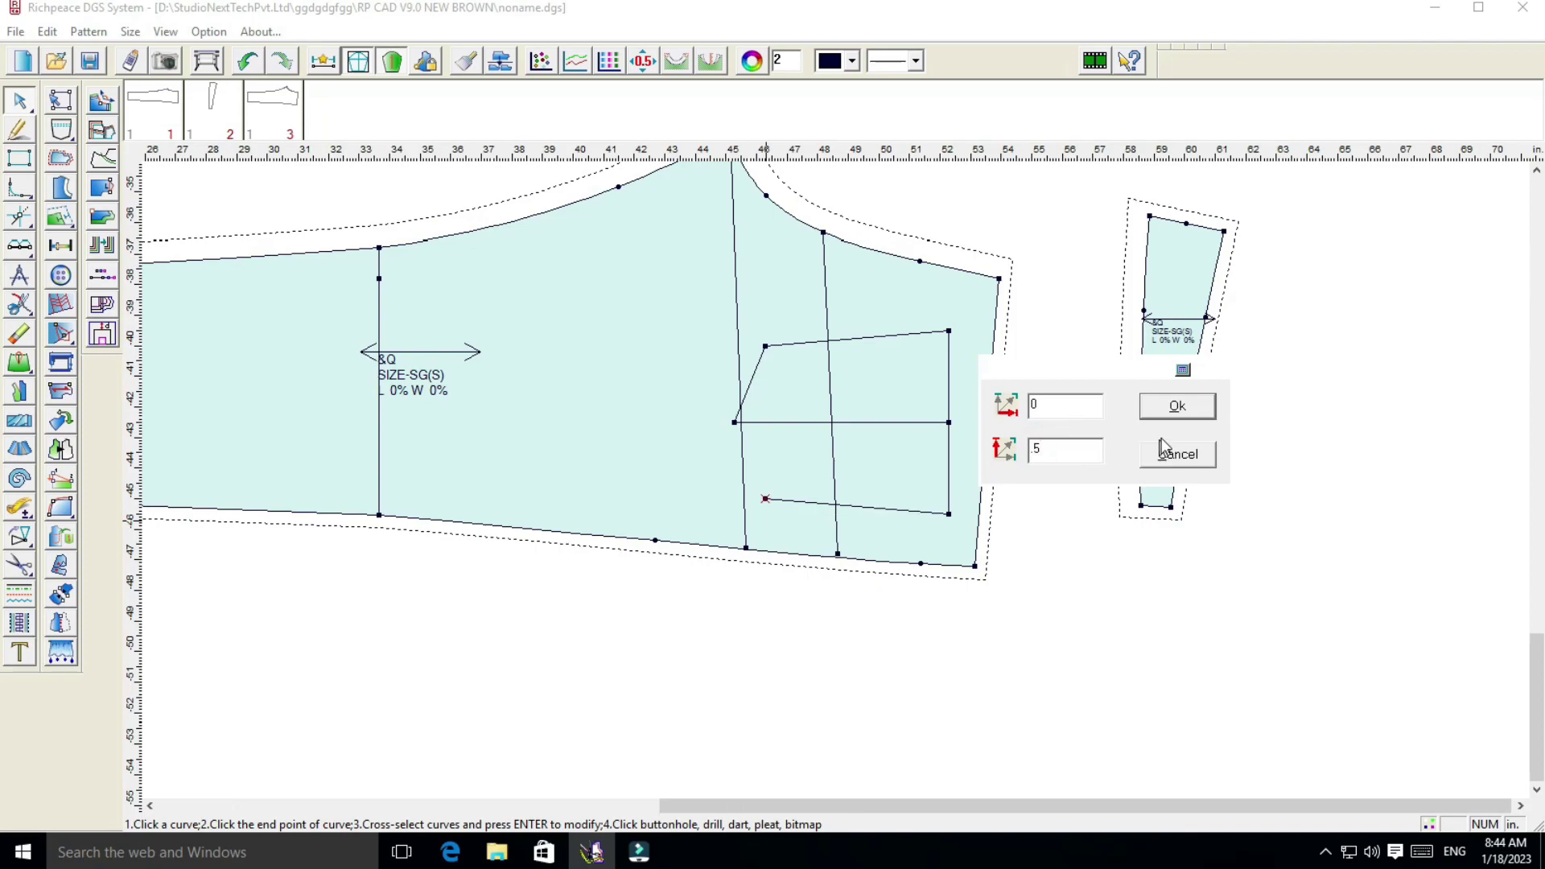
click(1173, 407)
Draw a slanted line from the pocket's left point to the shifted corner
right_click(1060, 402)
click(1104, 416)
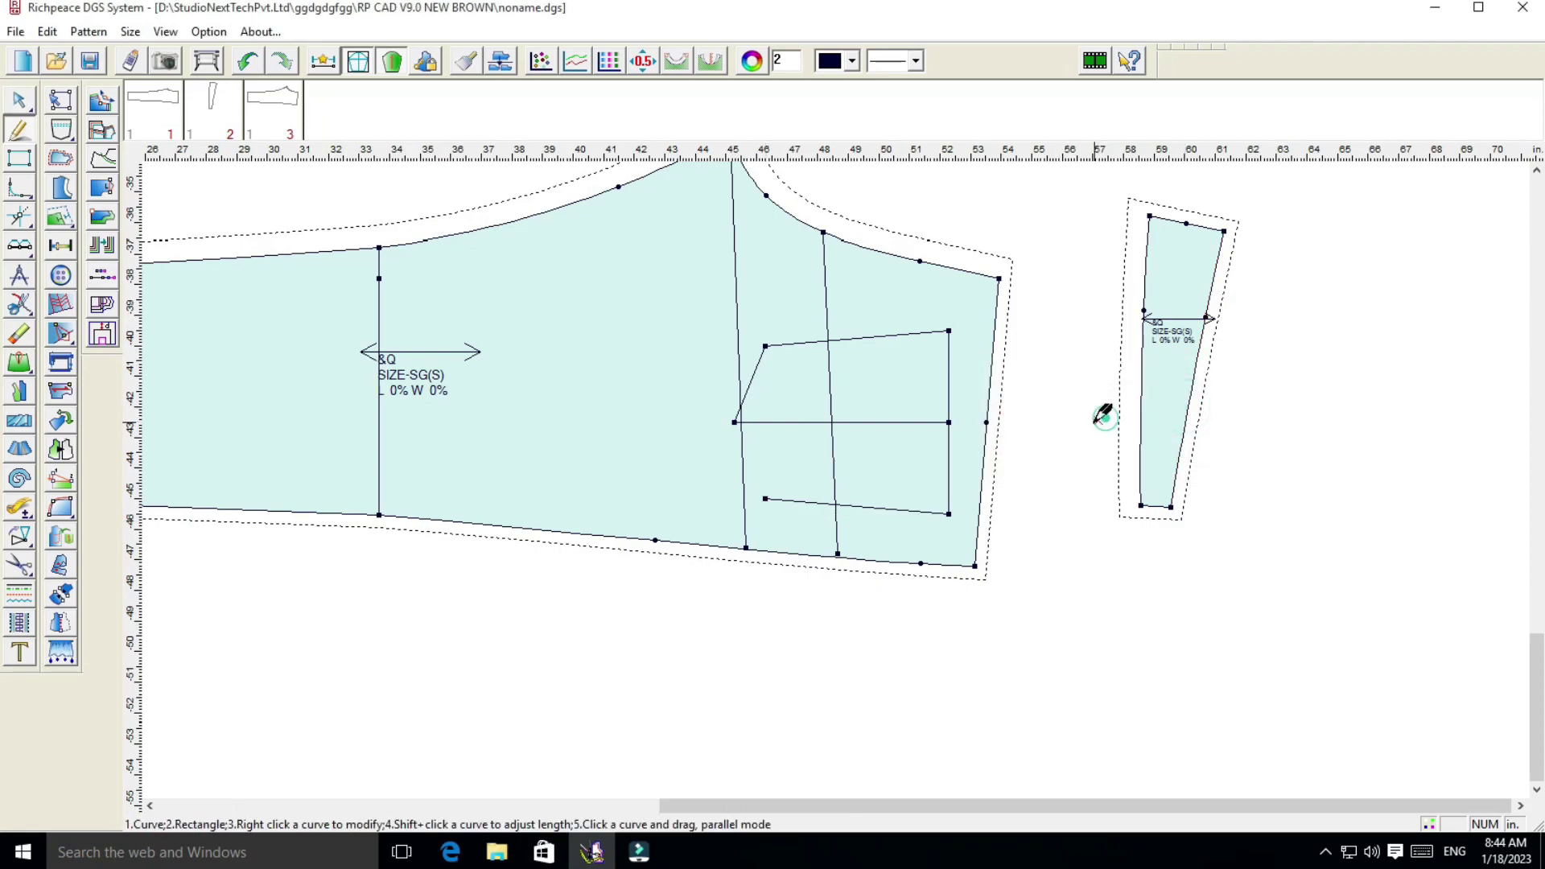
click(734, 422)
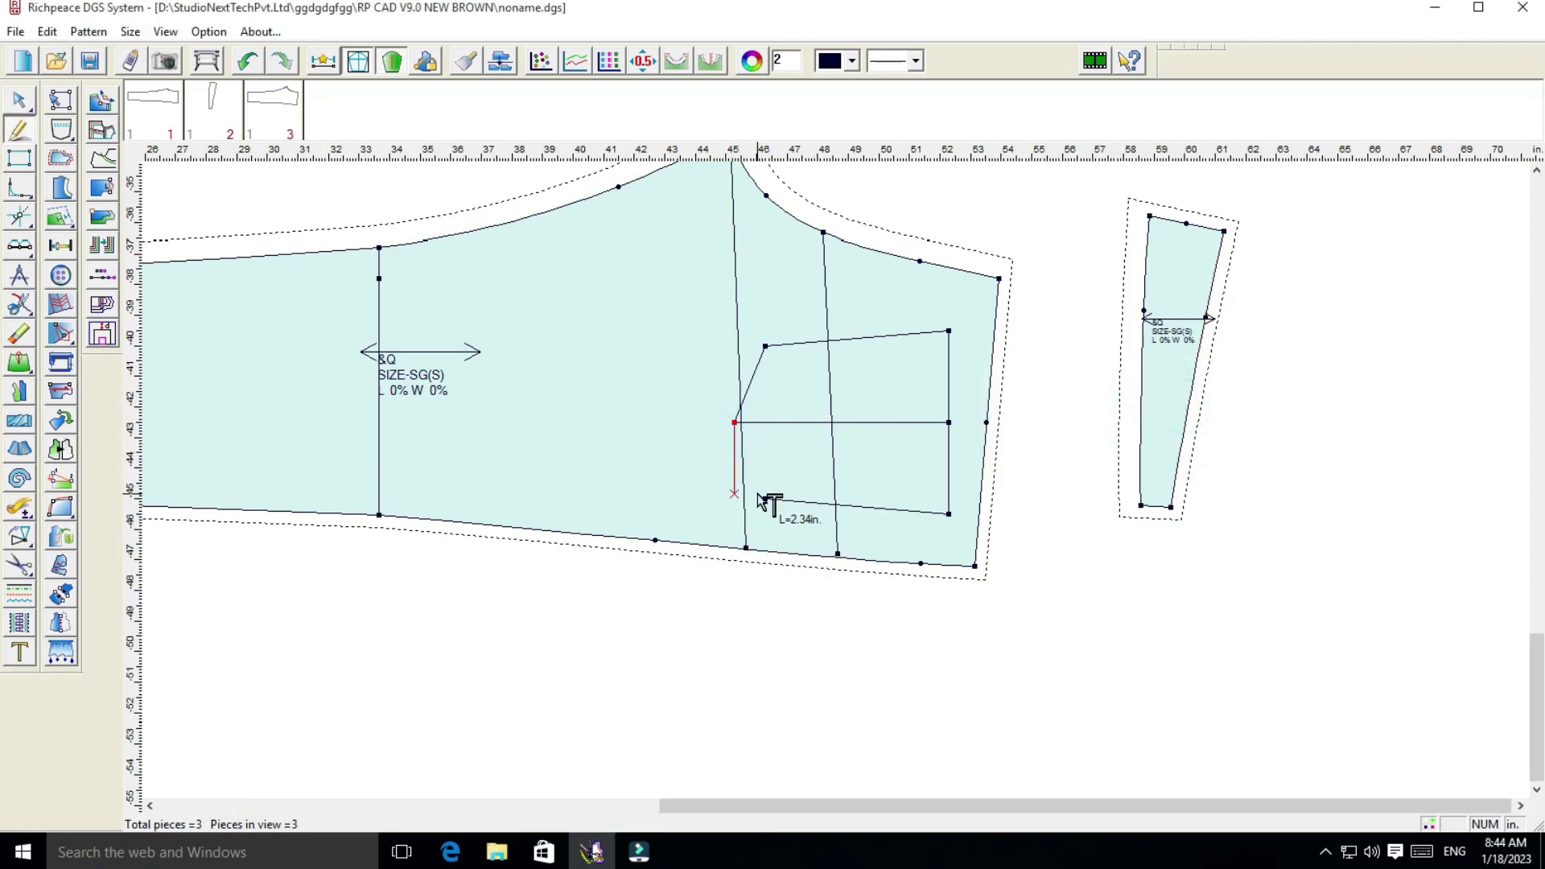
click(765, 499)
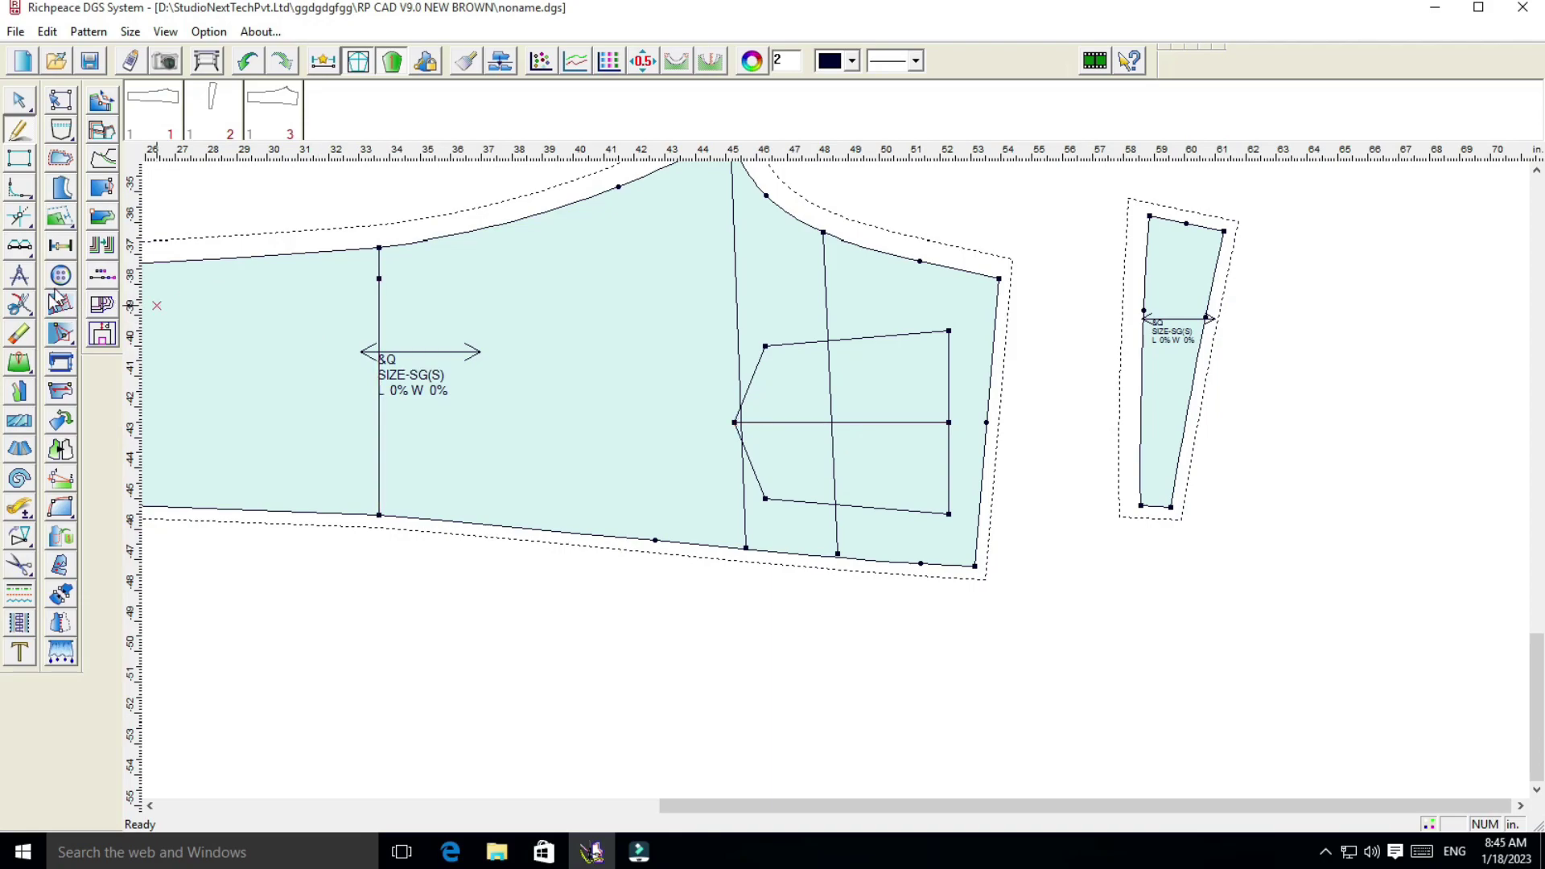
Notch the hem and erase the vertical and horizontal construction lines through the pocket
click(62, 221)
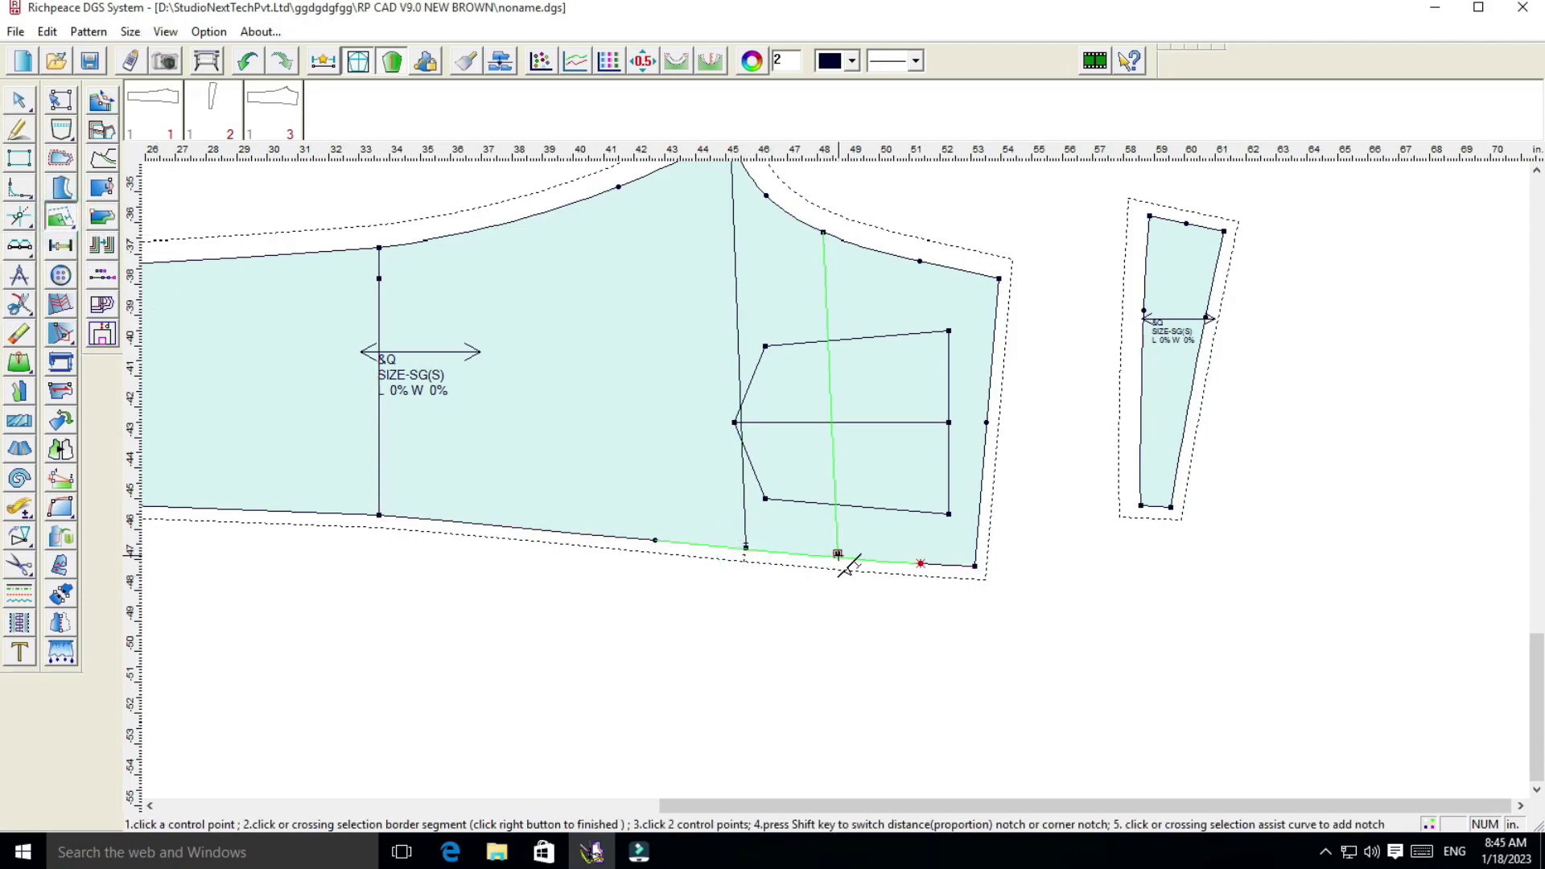
click(837, 555)
click(19, 333)
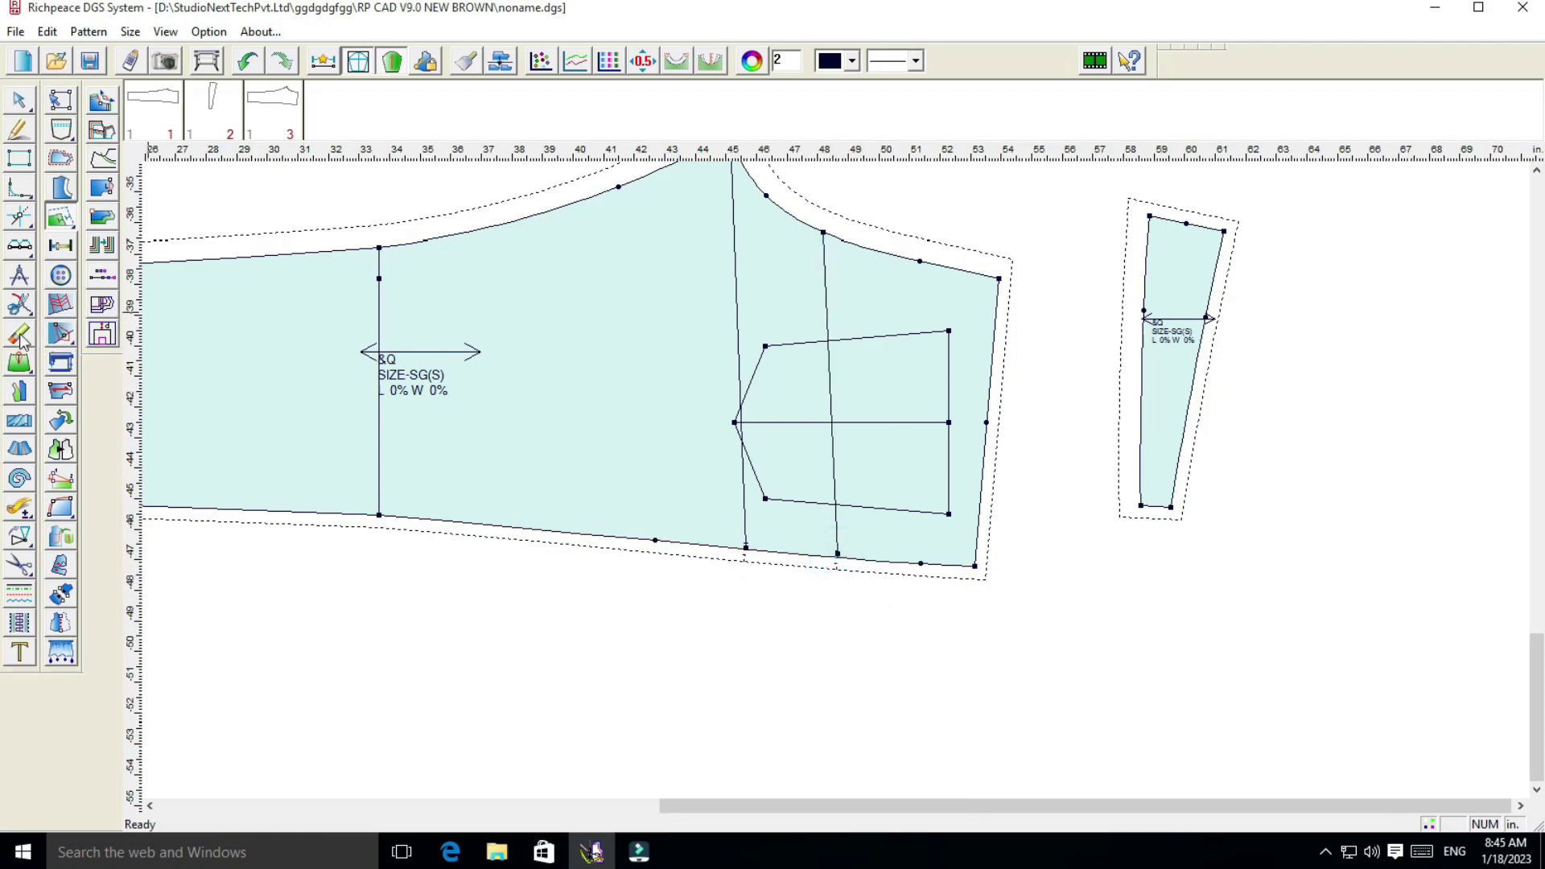
click(826, 283)
click(738, 296)
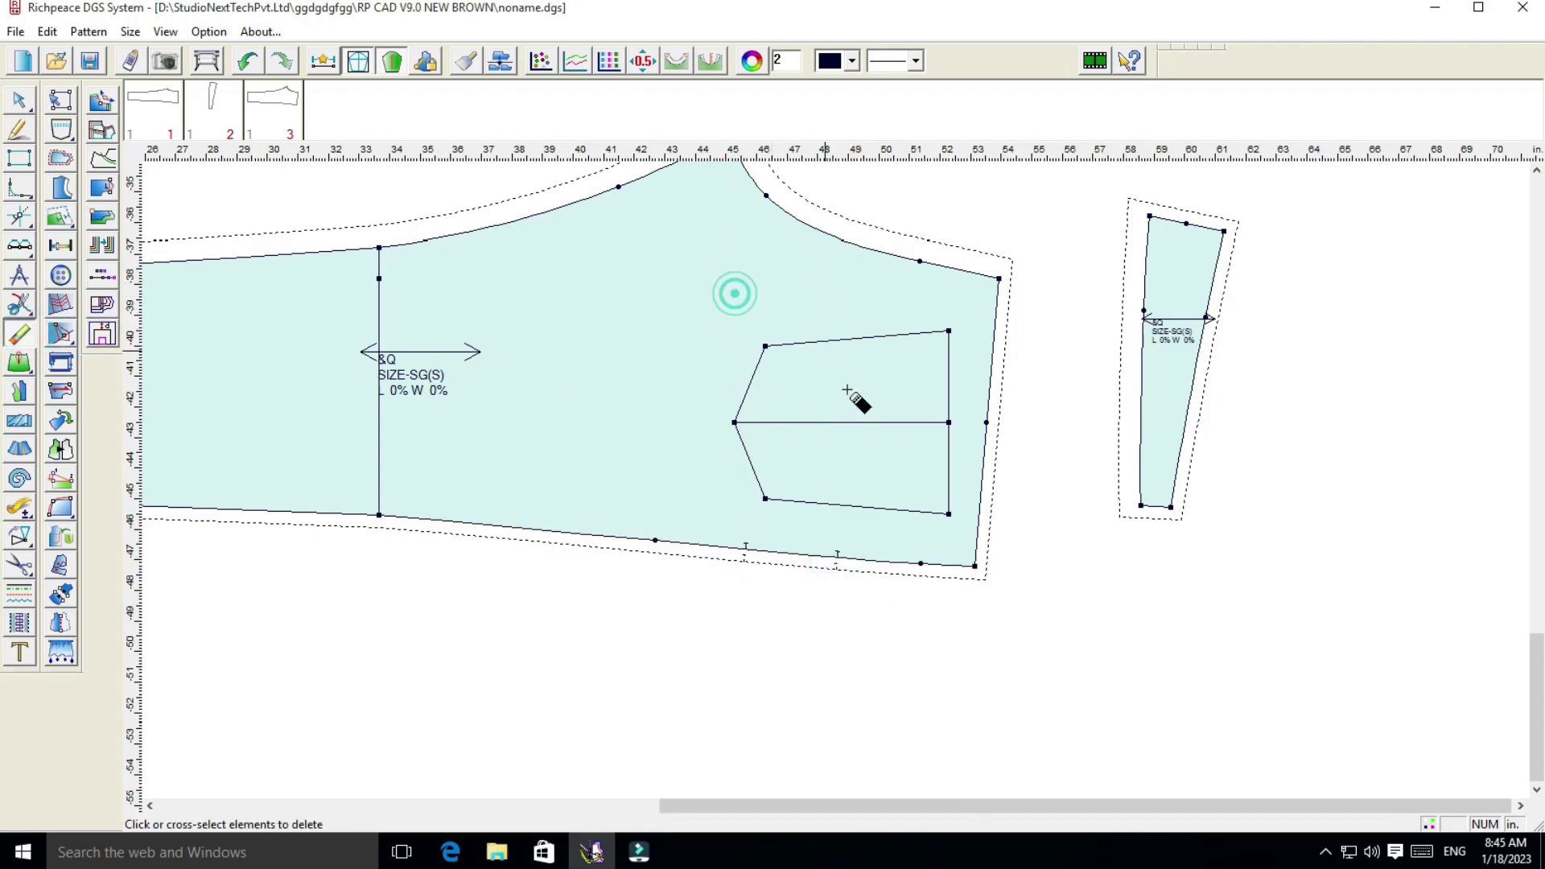
click(847, 422)
click(21, 537)
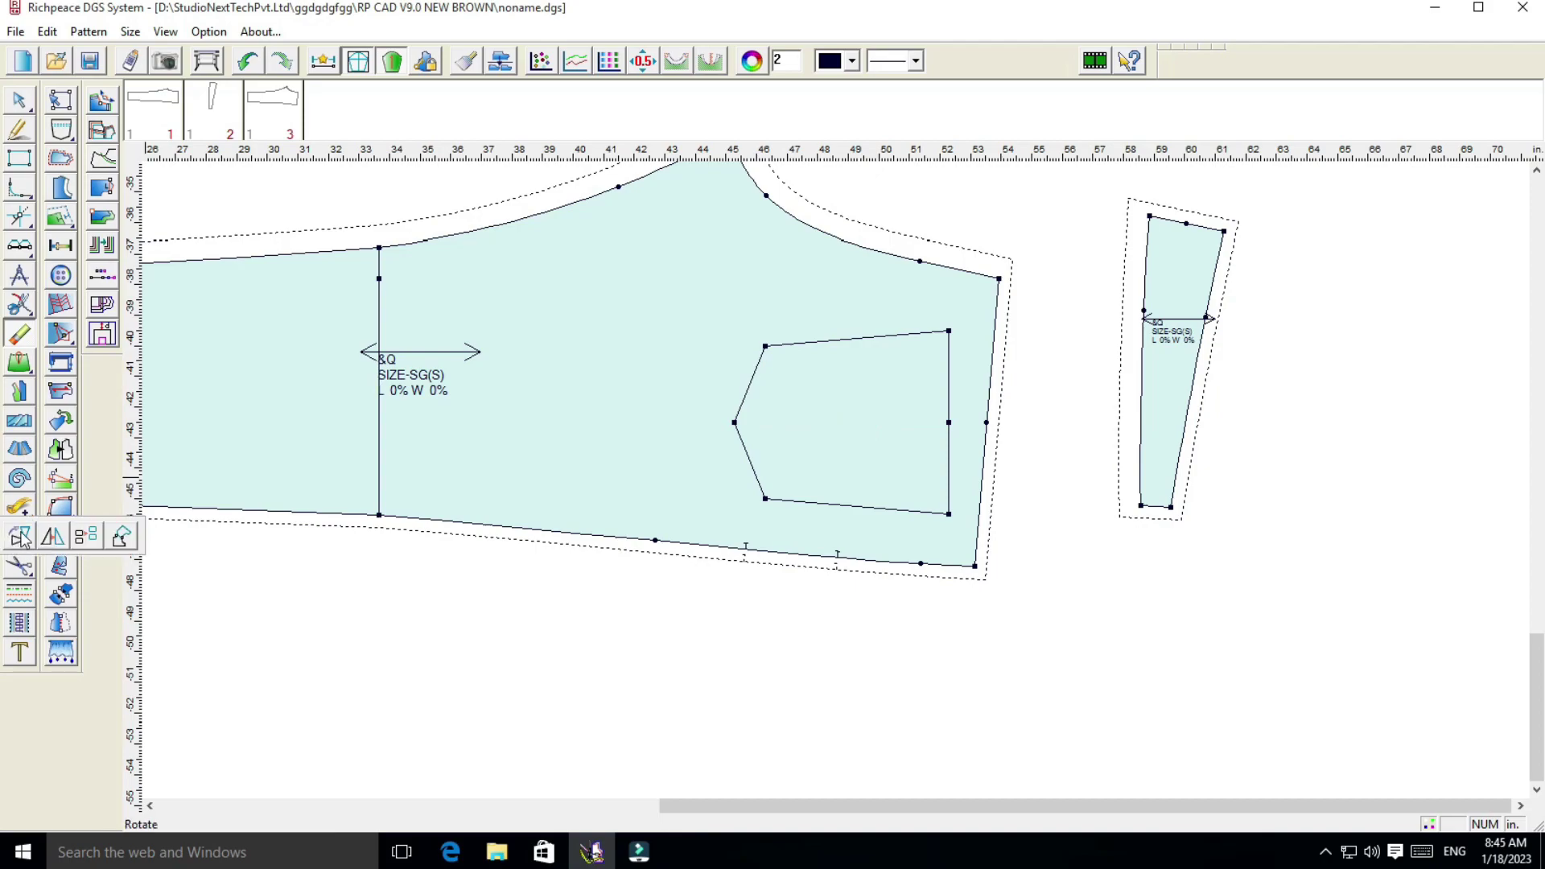
click(21, 537)
Rotate the selected pocket outline about its right edge to sit parallel with the slanted side
click(749, 383)
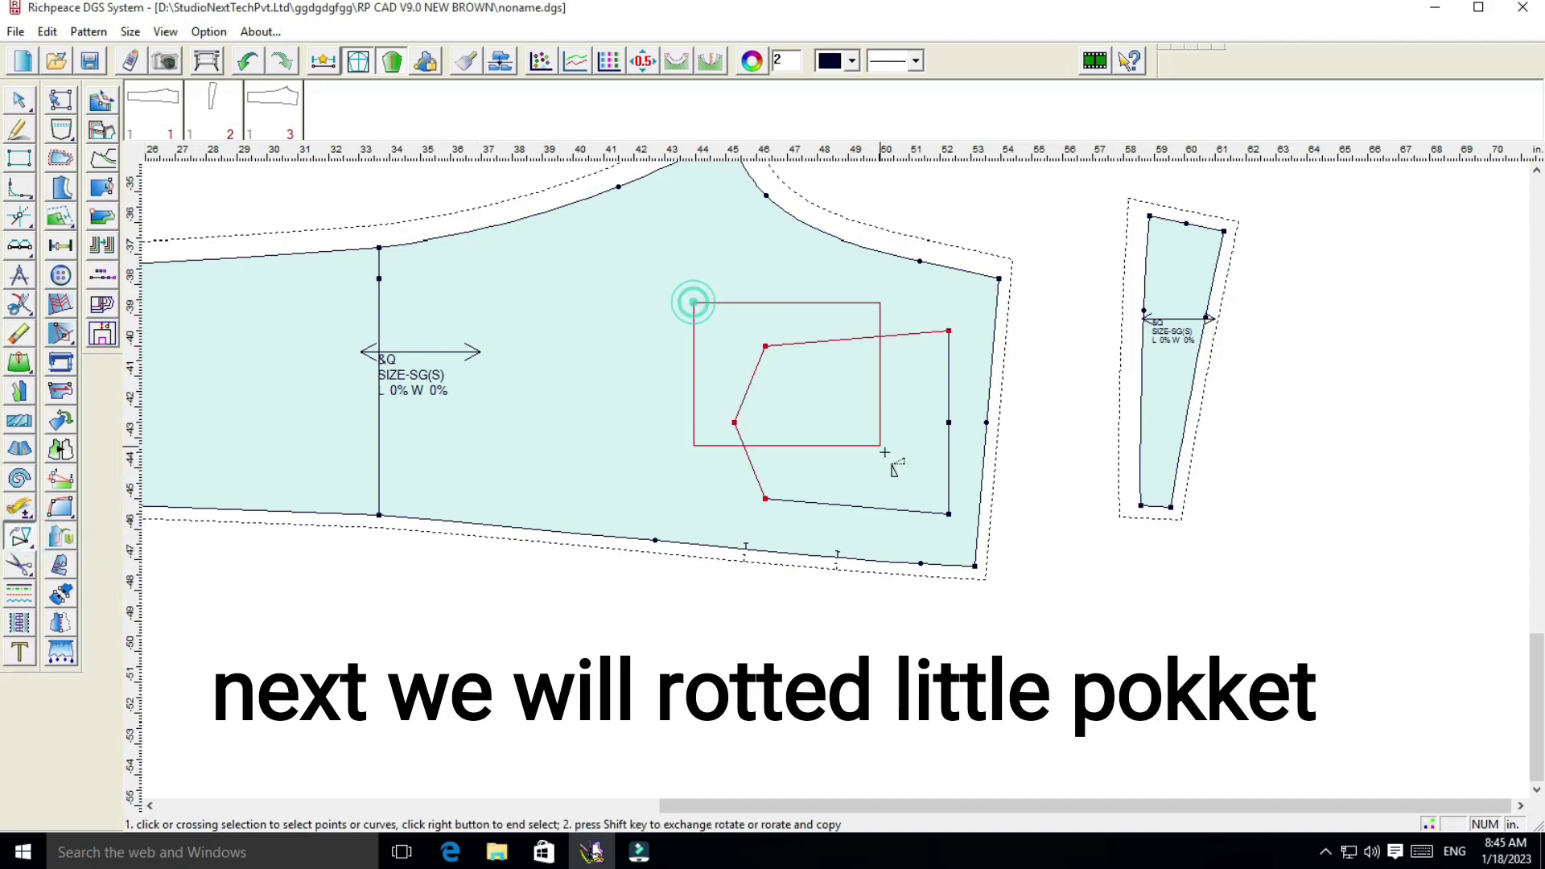
drag(693, 312, 970, 543)
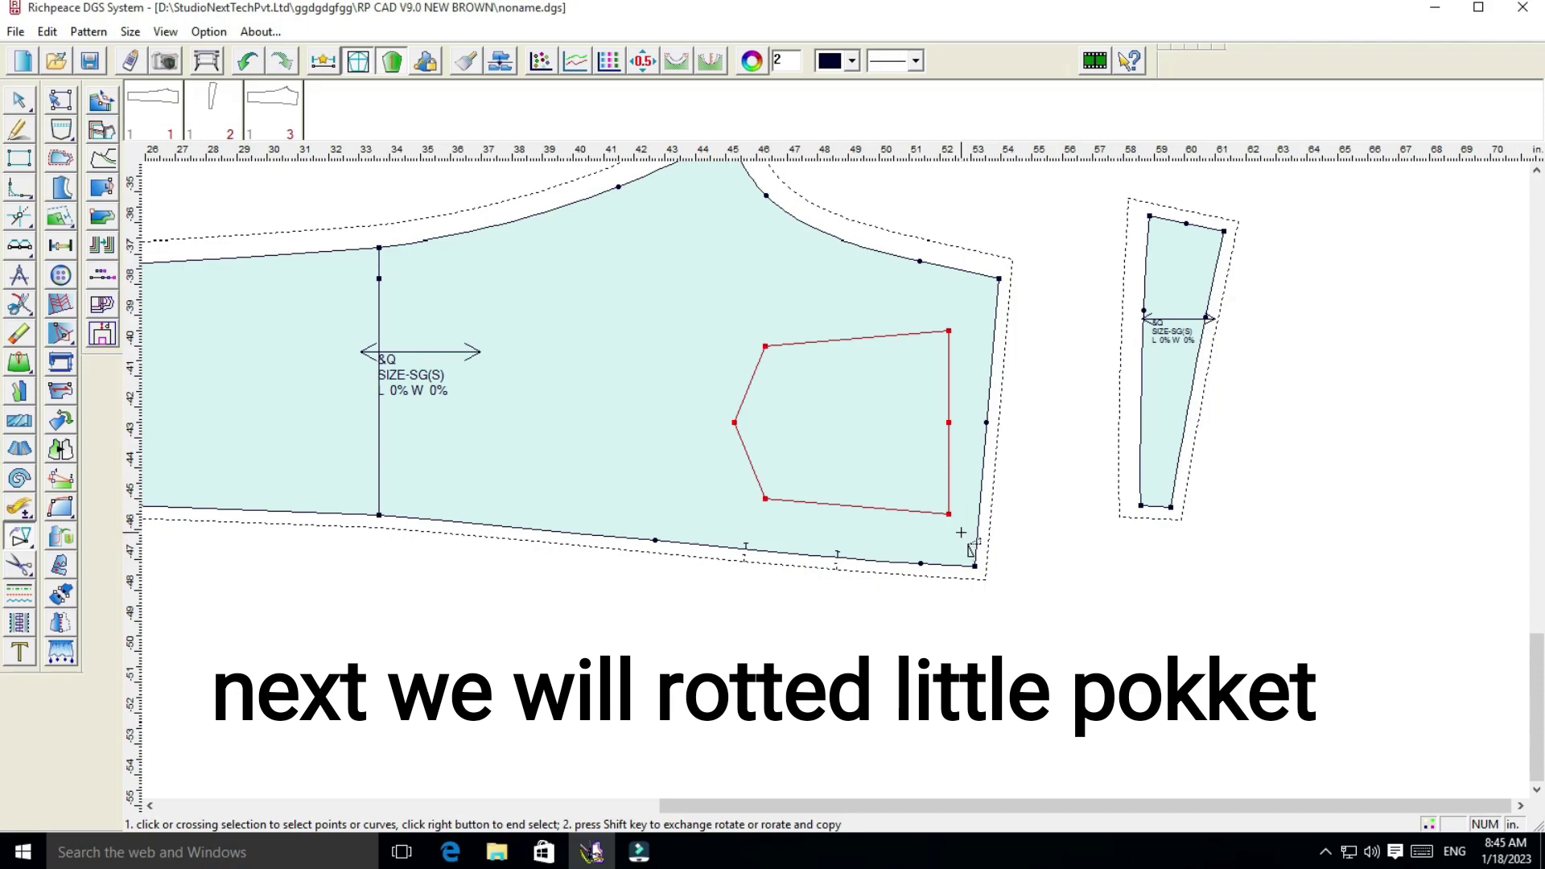
right_click(954, 340)
click(949, 334)
click(949, 514)
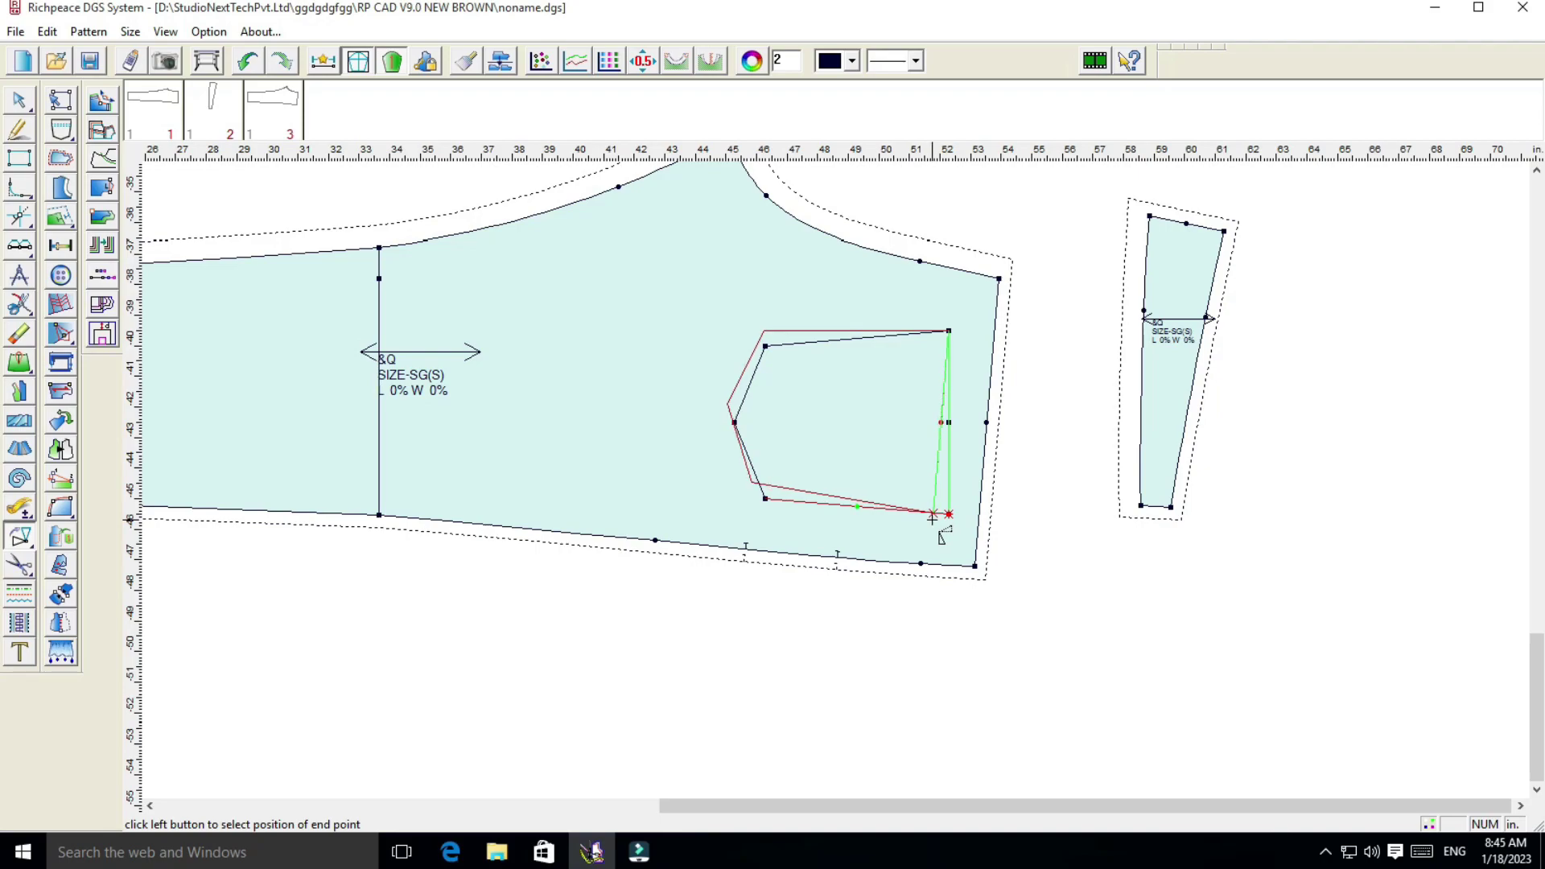
click(931, 515)
click(757, 476)
right_click(760, 481)
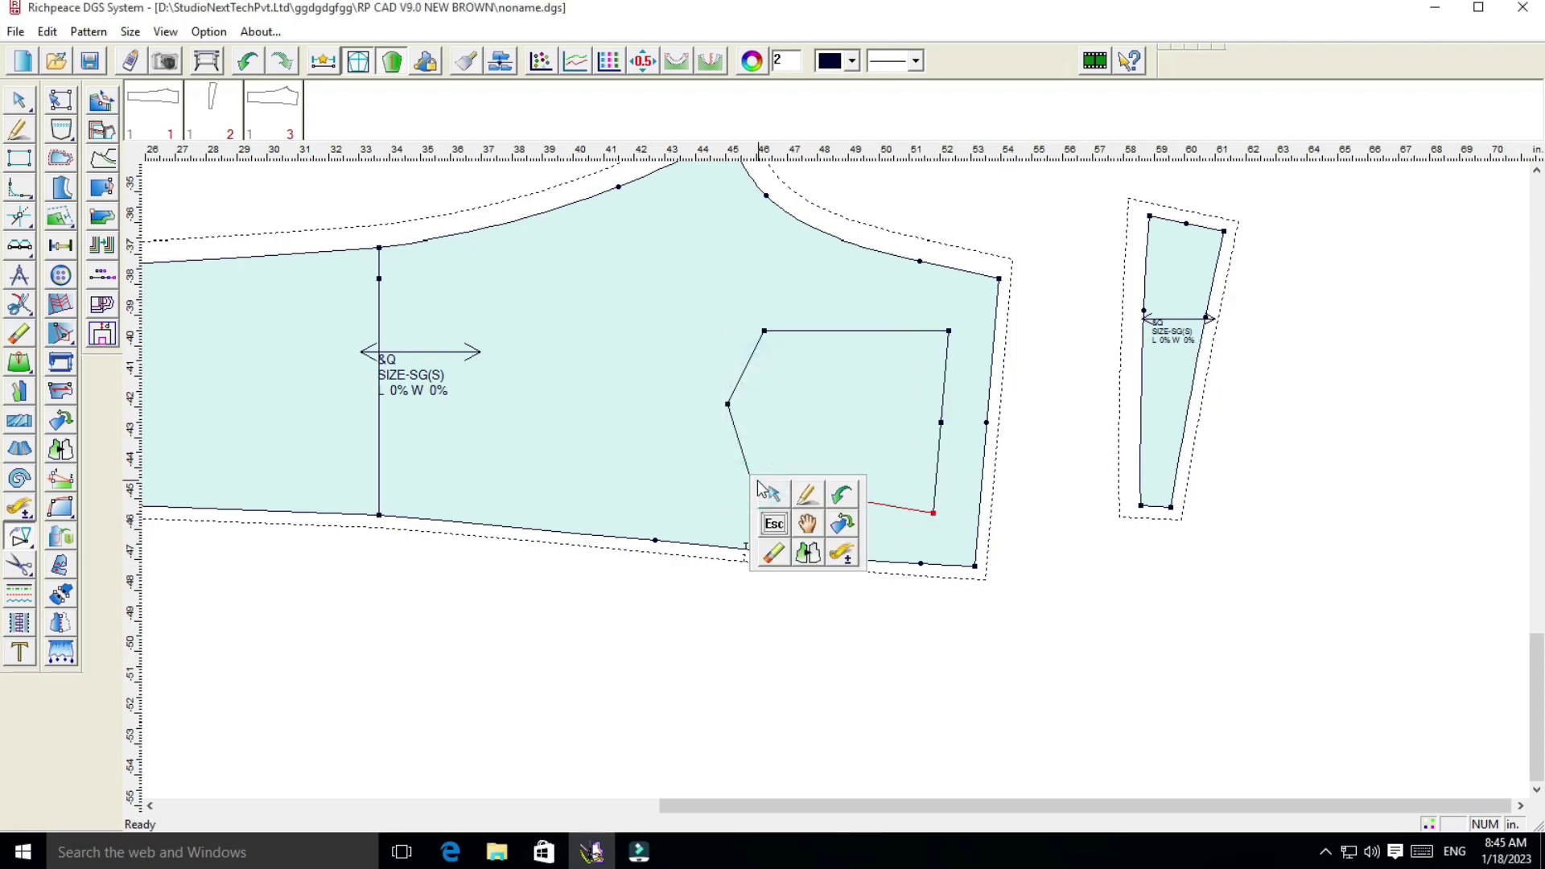
click(807, 527)
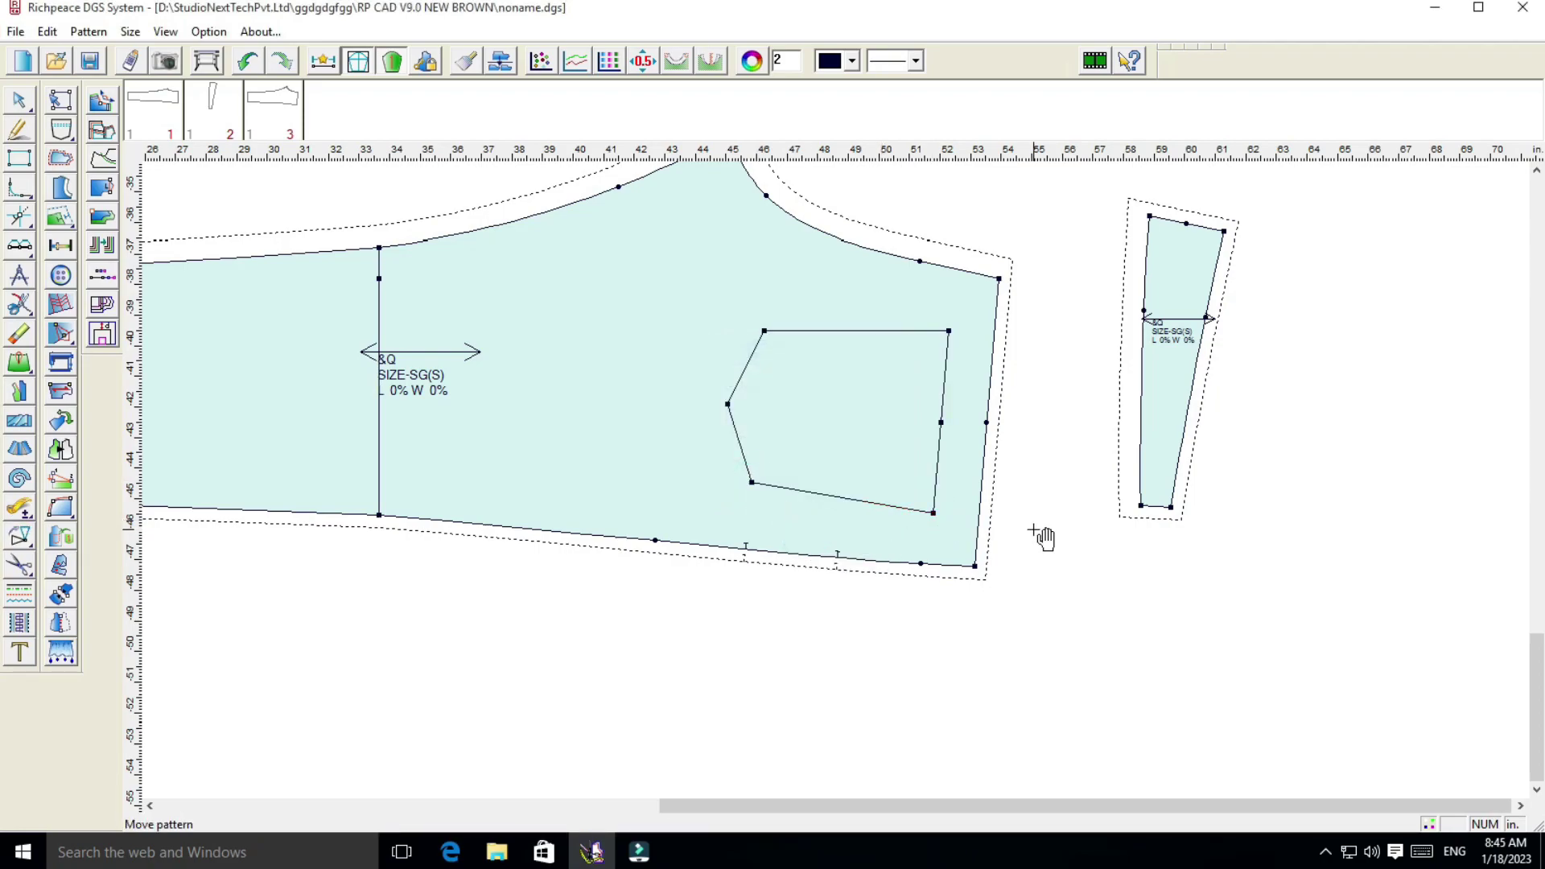
scroll(847, 480, down, 1)
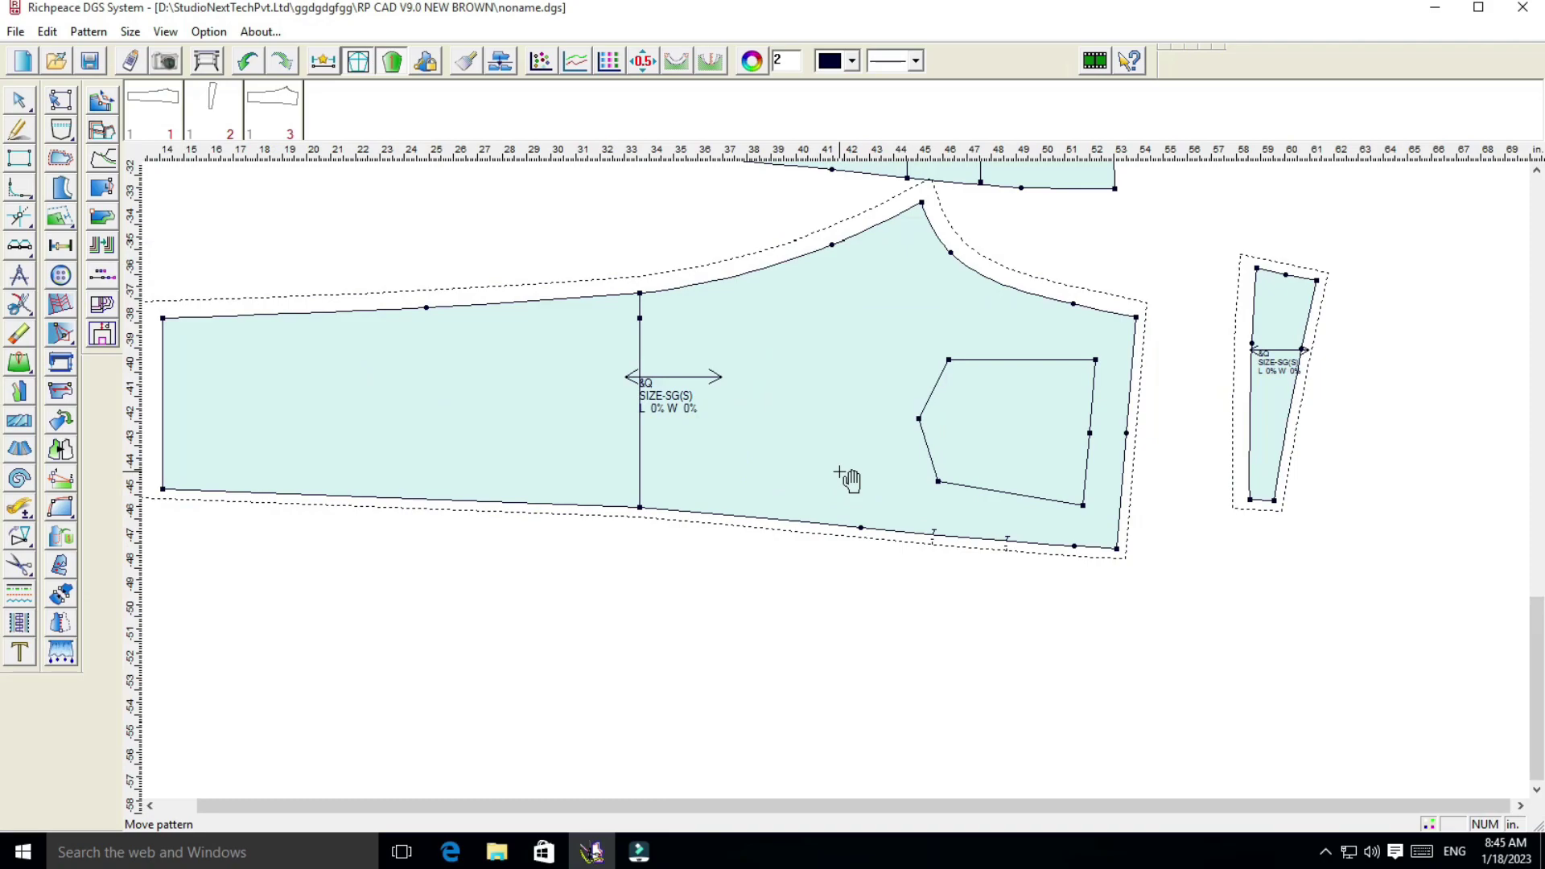
scroll(847, 481, down, 1)
scroll(835, 476, up, 1)
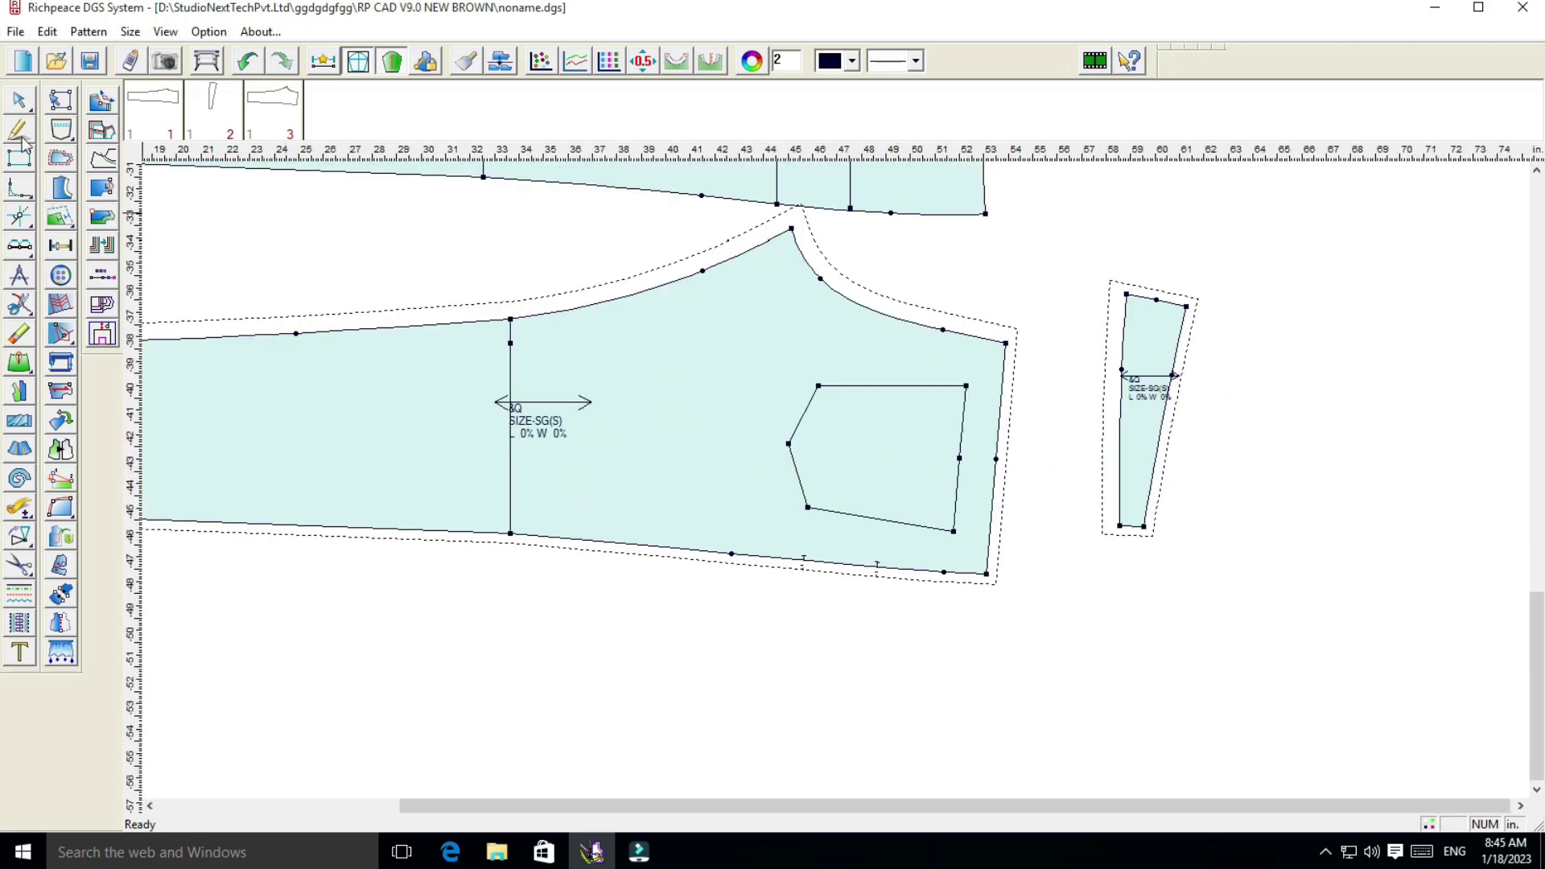
Draw two lines from hem points (one at 4.44) up to the top point and top curve
click(20, 131)
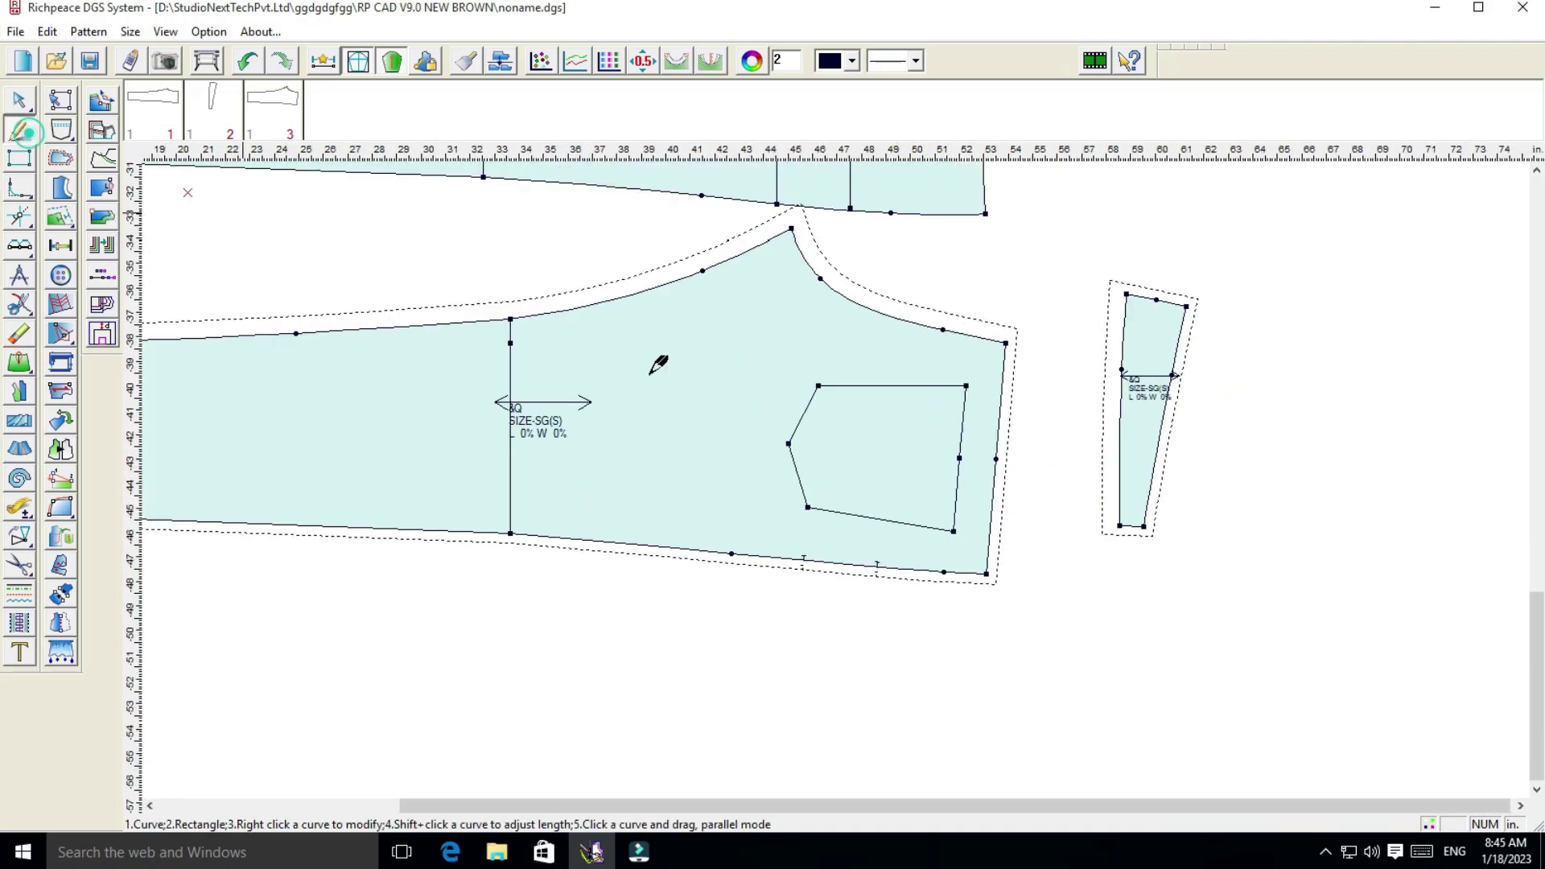
click(806, 560)
click(873, 513)
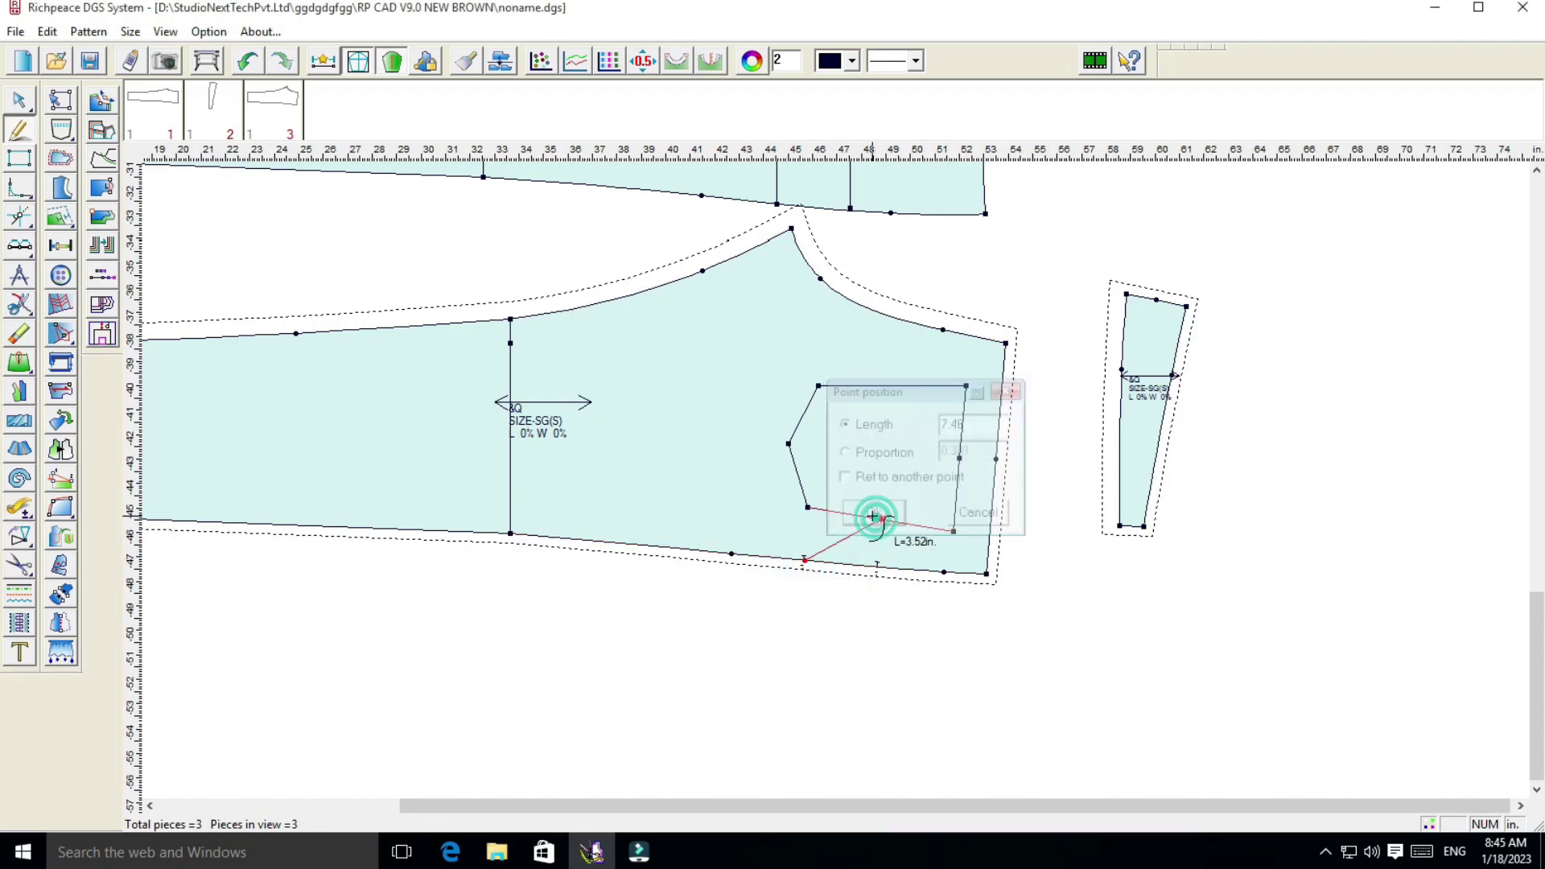
click(791, 231)
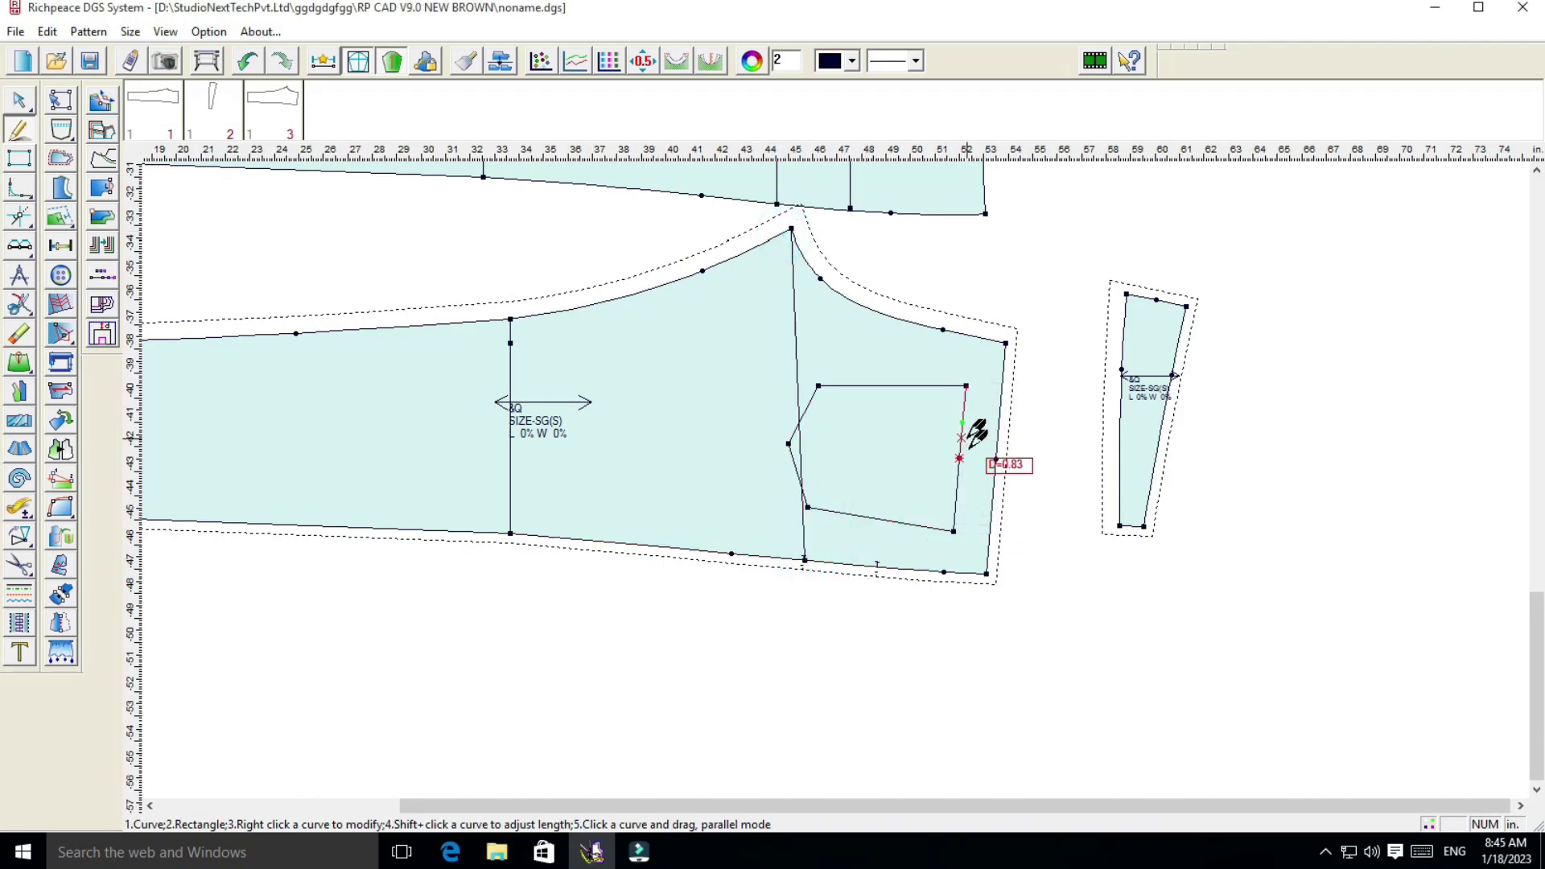
click(875, 564)
click(723, 510)
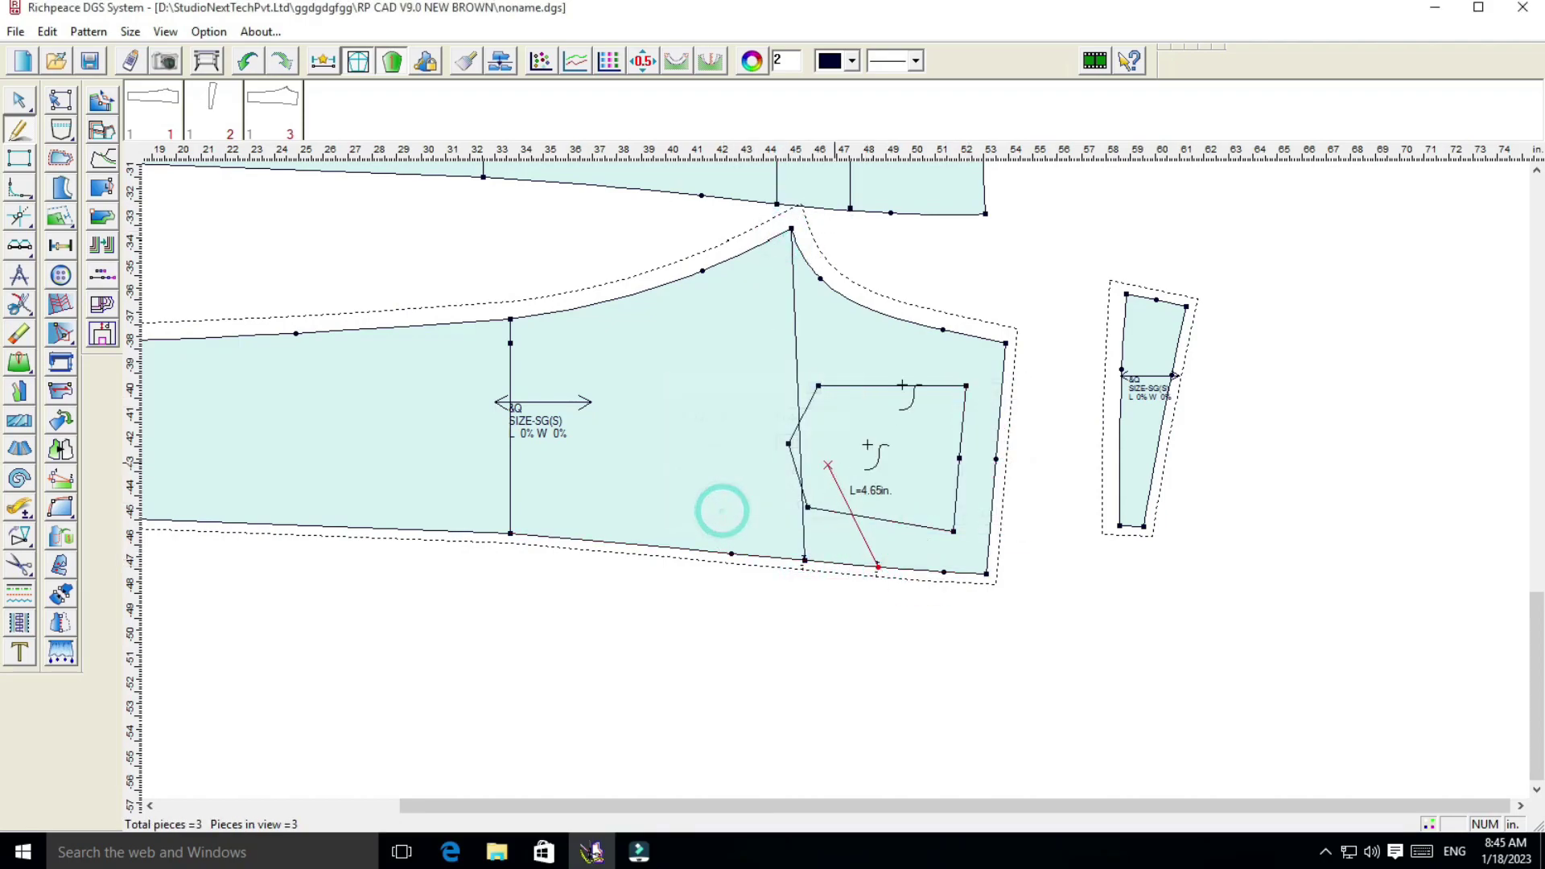
click(874, 314)
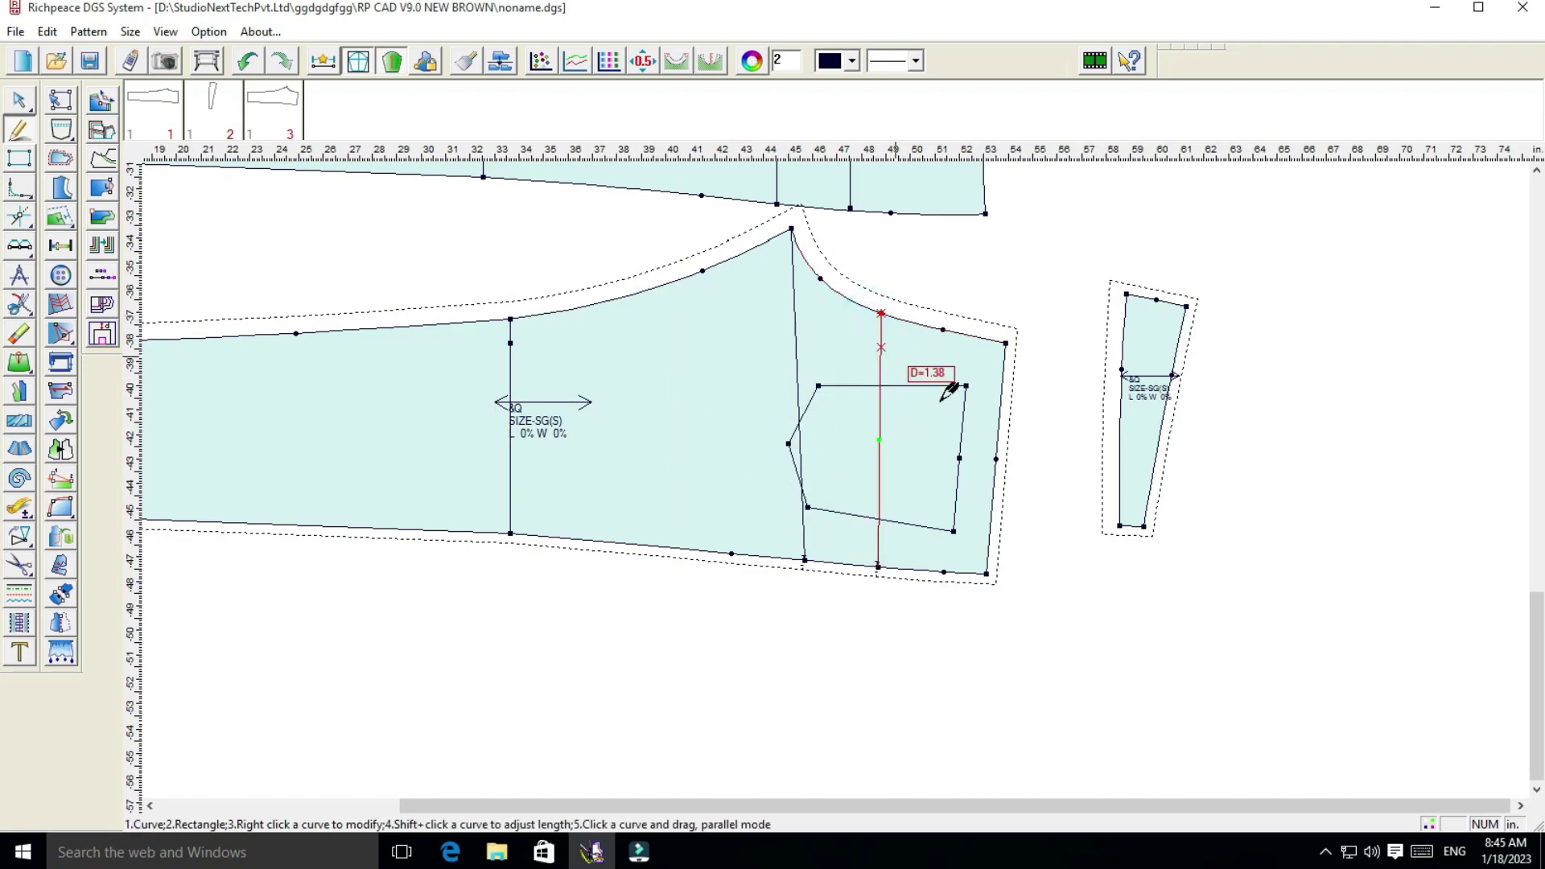
scroll(804, 507, down, 2)
scroll(843, 486, up, 1)
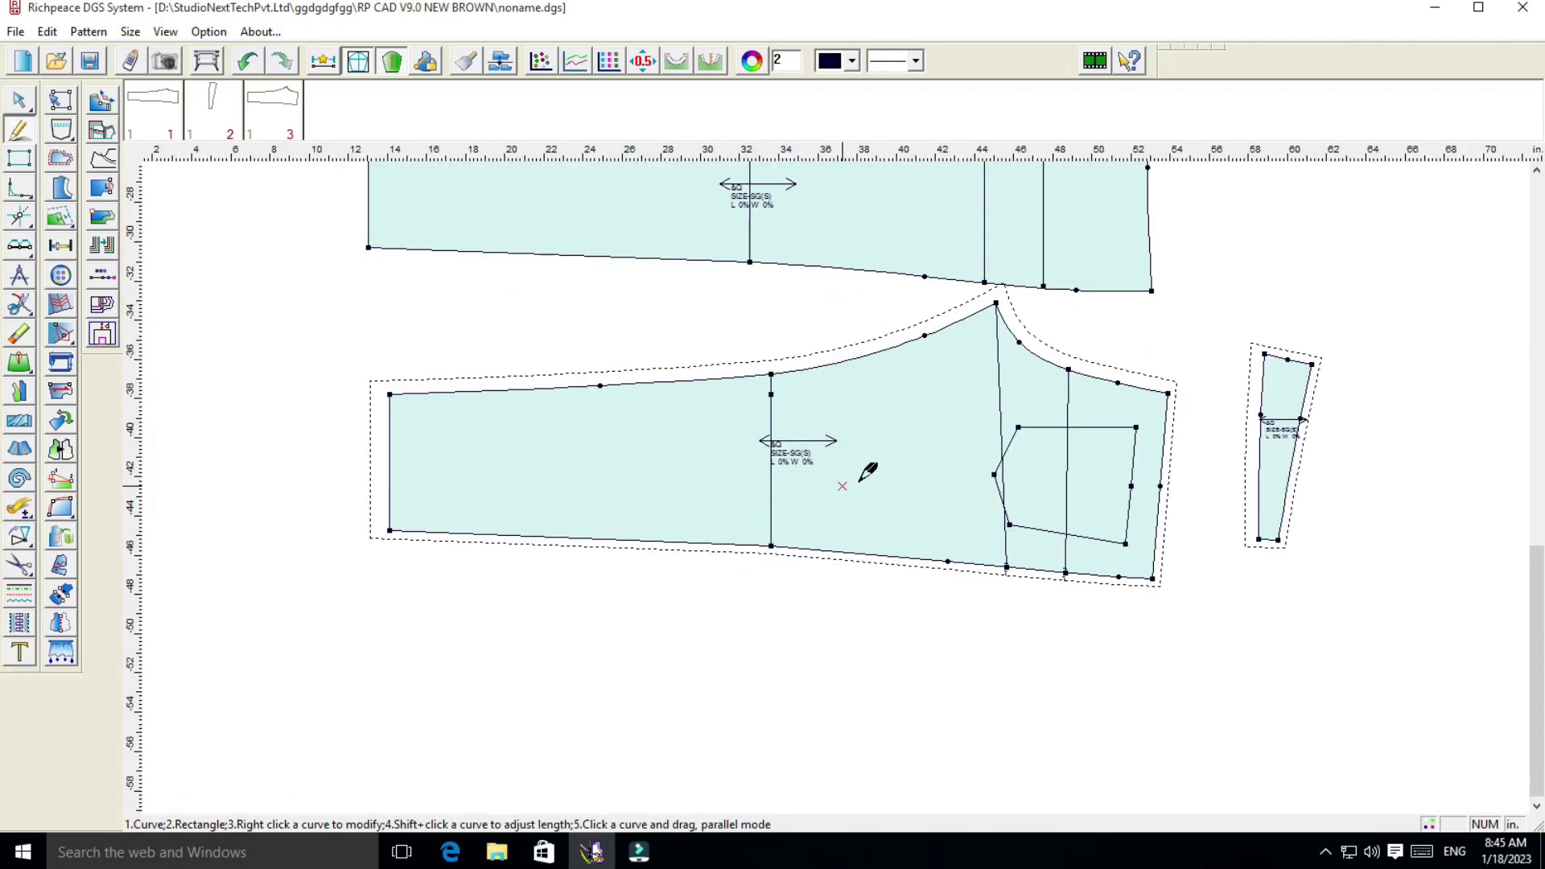
Move the front piece down-right, then place the small narrow piece against its side edge
right_click(1166, 293)
click(1151, 382)
click(1009, 420)
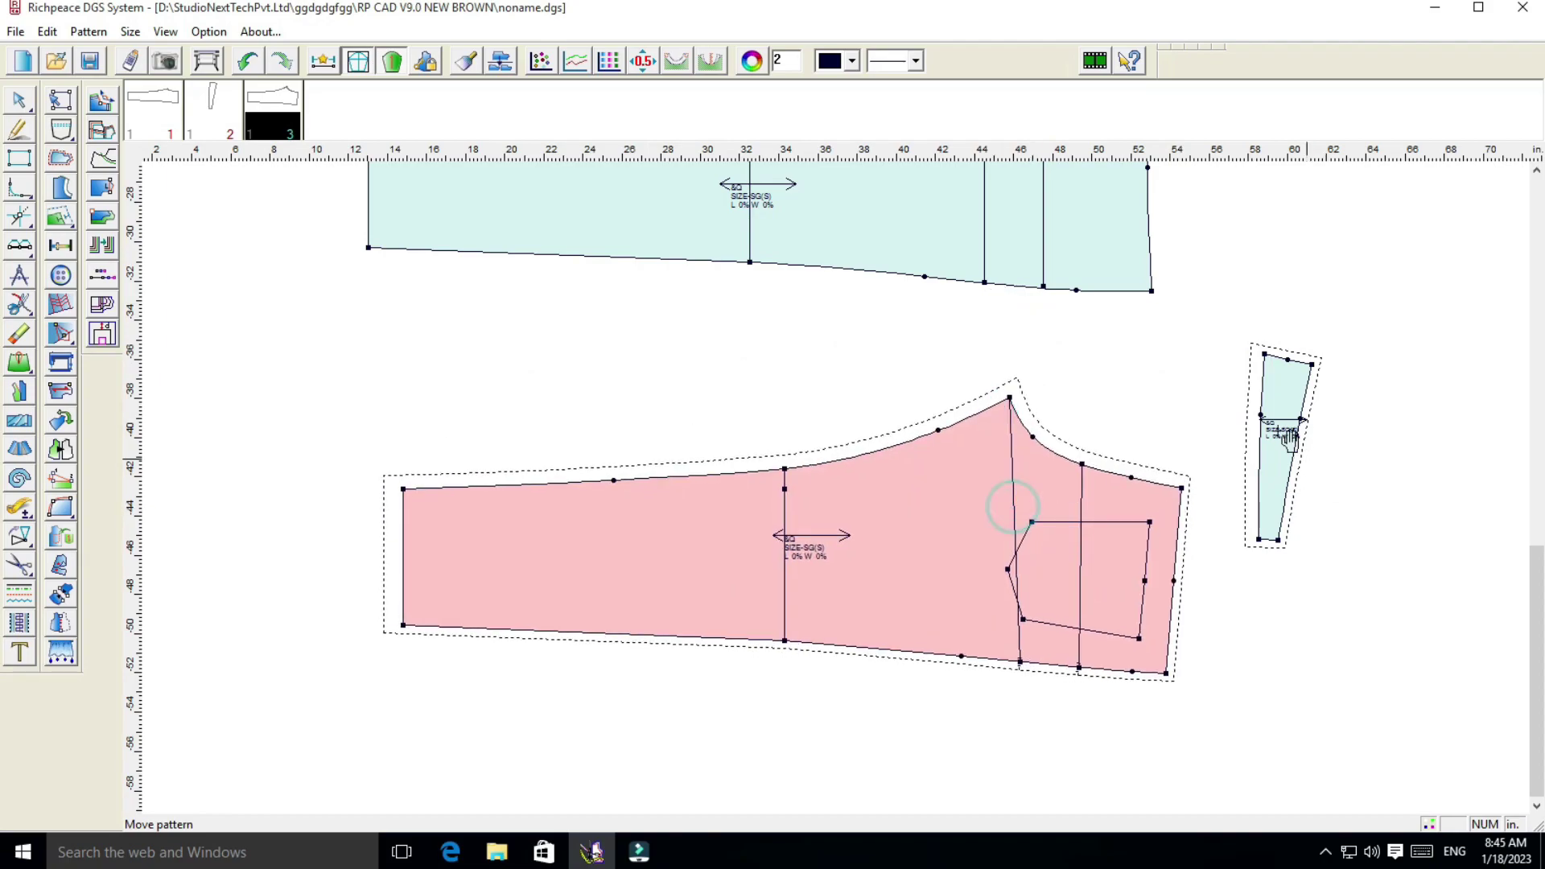
click(1269, 403)
click(1208, 535)
scroll(1046, 547, down, 1)
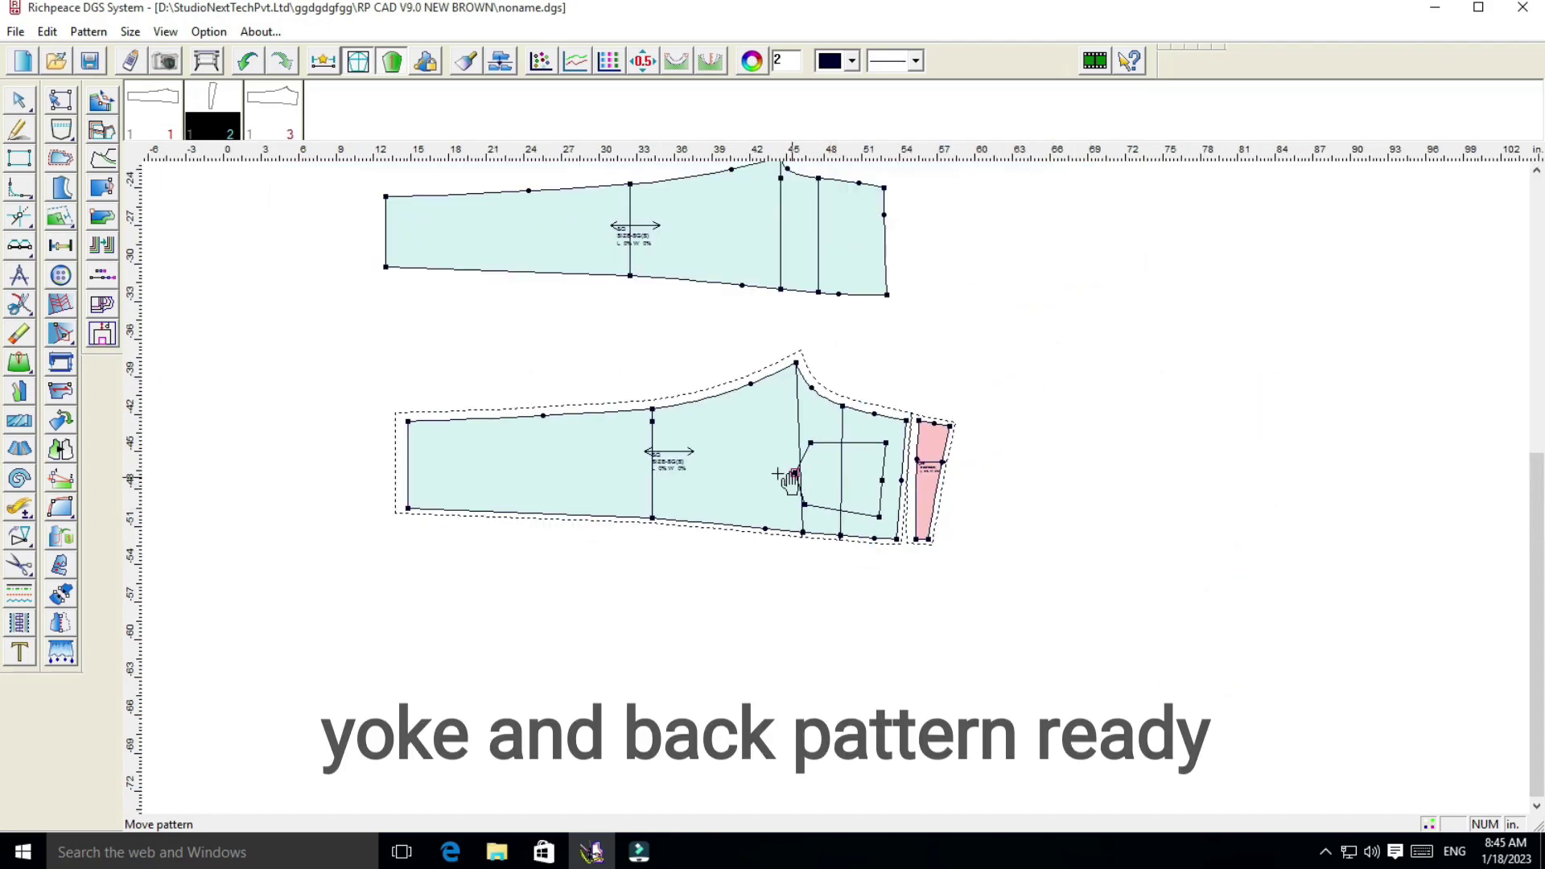
scroll(836, 478, down, 1)
scroll(804, 430, down, 2)
scroll(845, 466, up, 1)
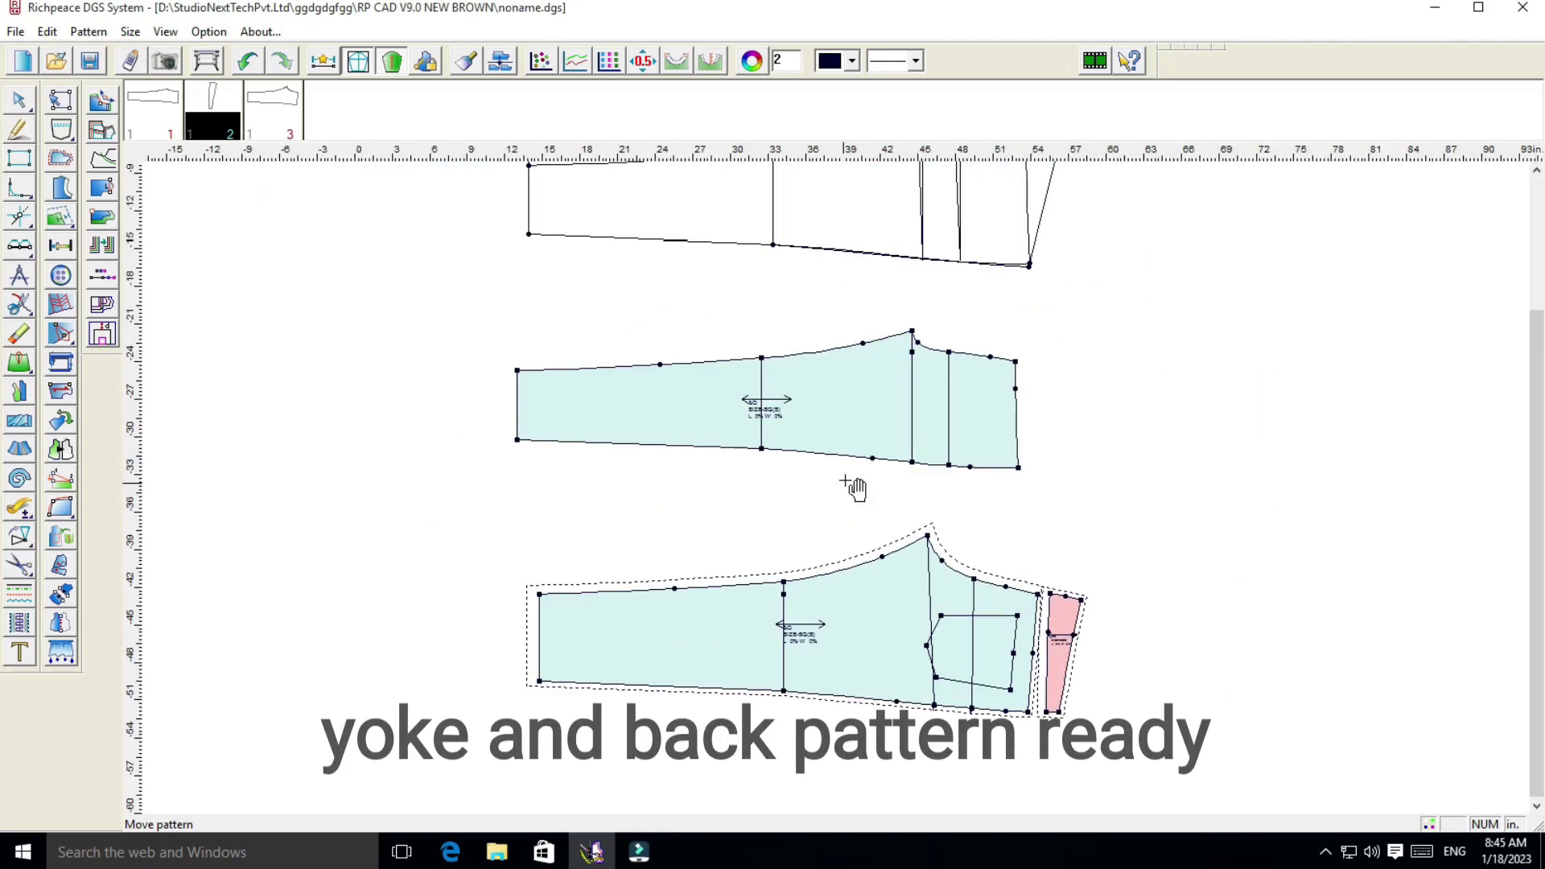
scroll(860, 483, up, 2)
scroll(845, 492, up, 1)
scroll(845, 493, up, 1)
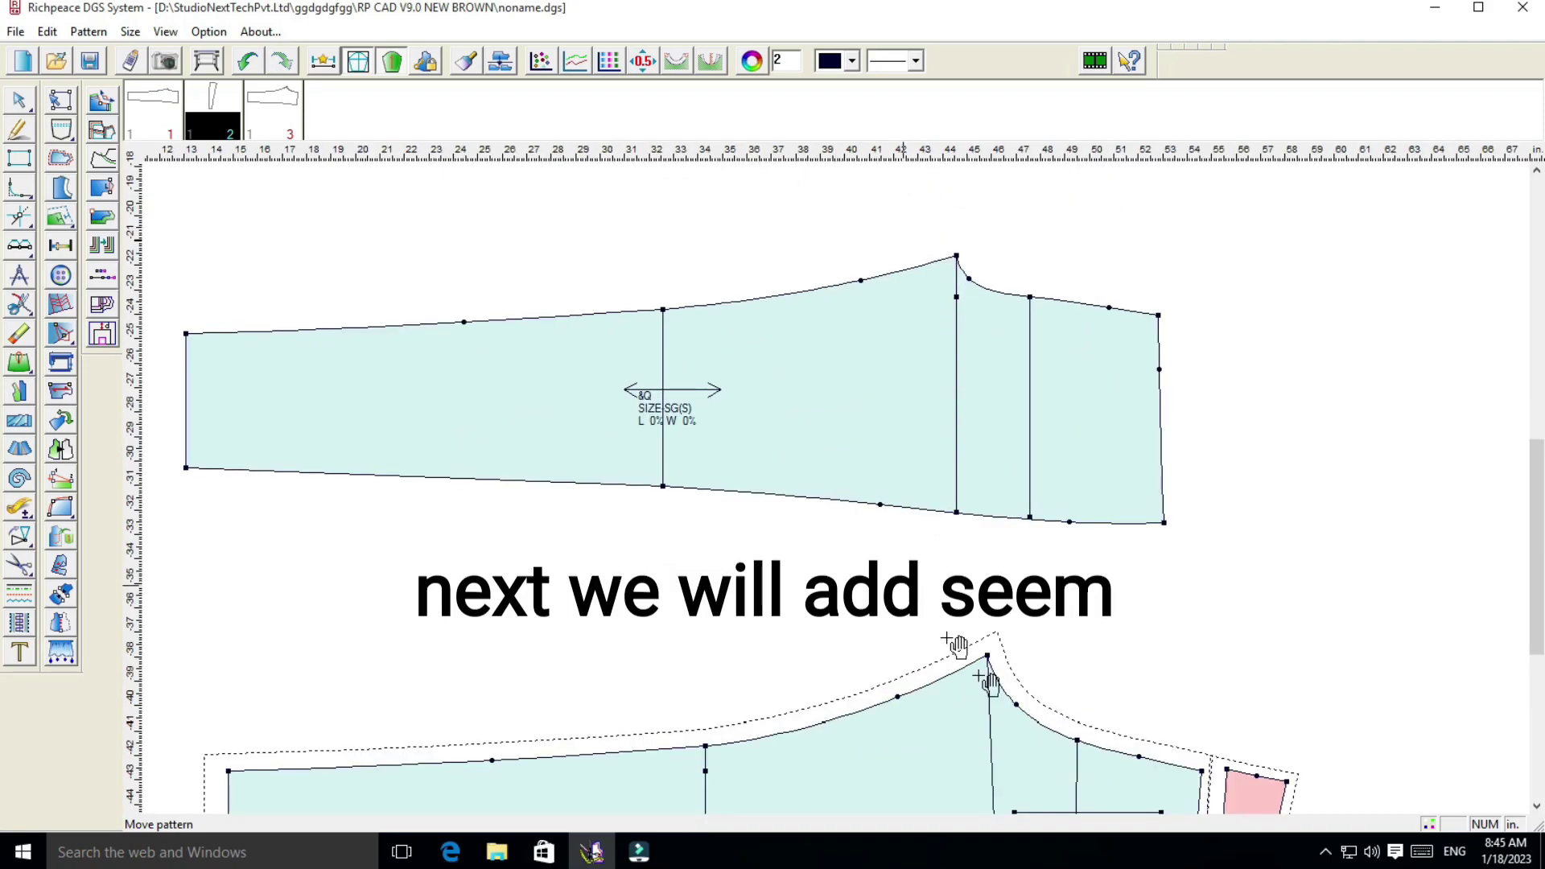
Add a 0.4 seam allowance around the trouser piece
click(60, 159)
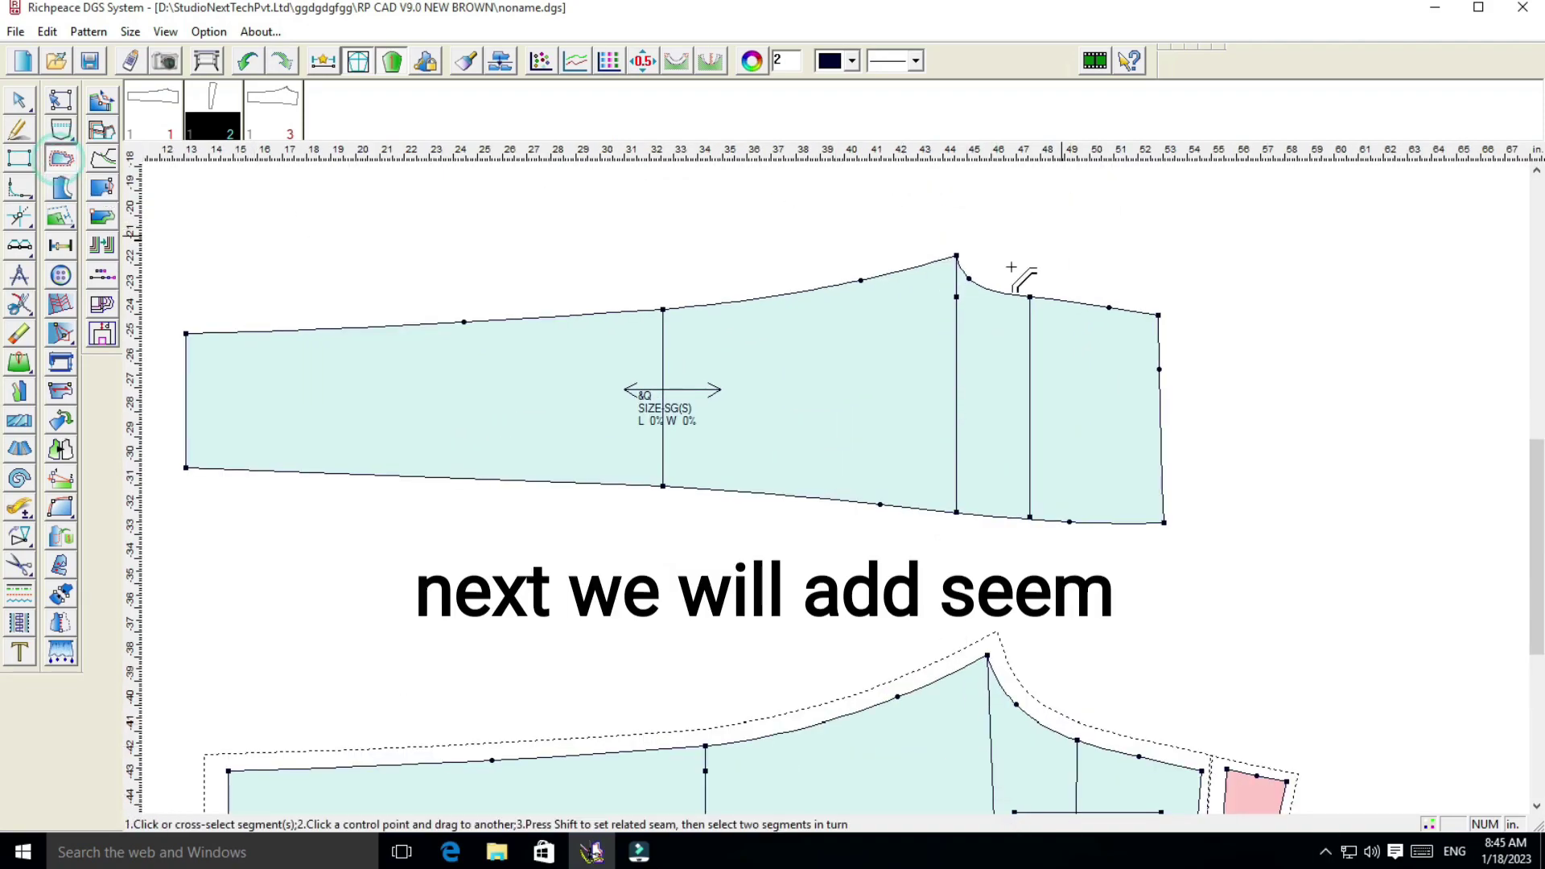
click(956, 256)
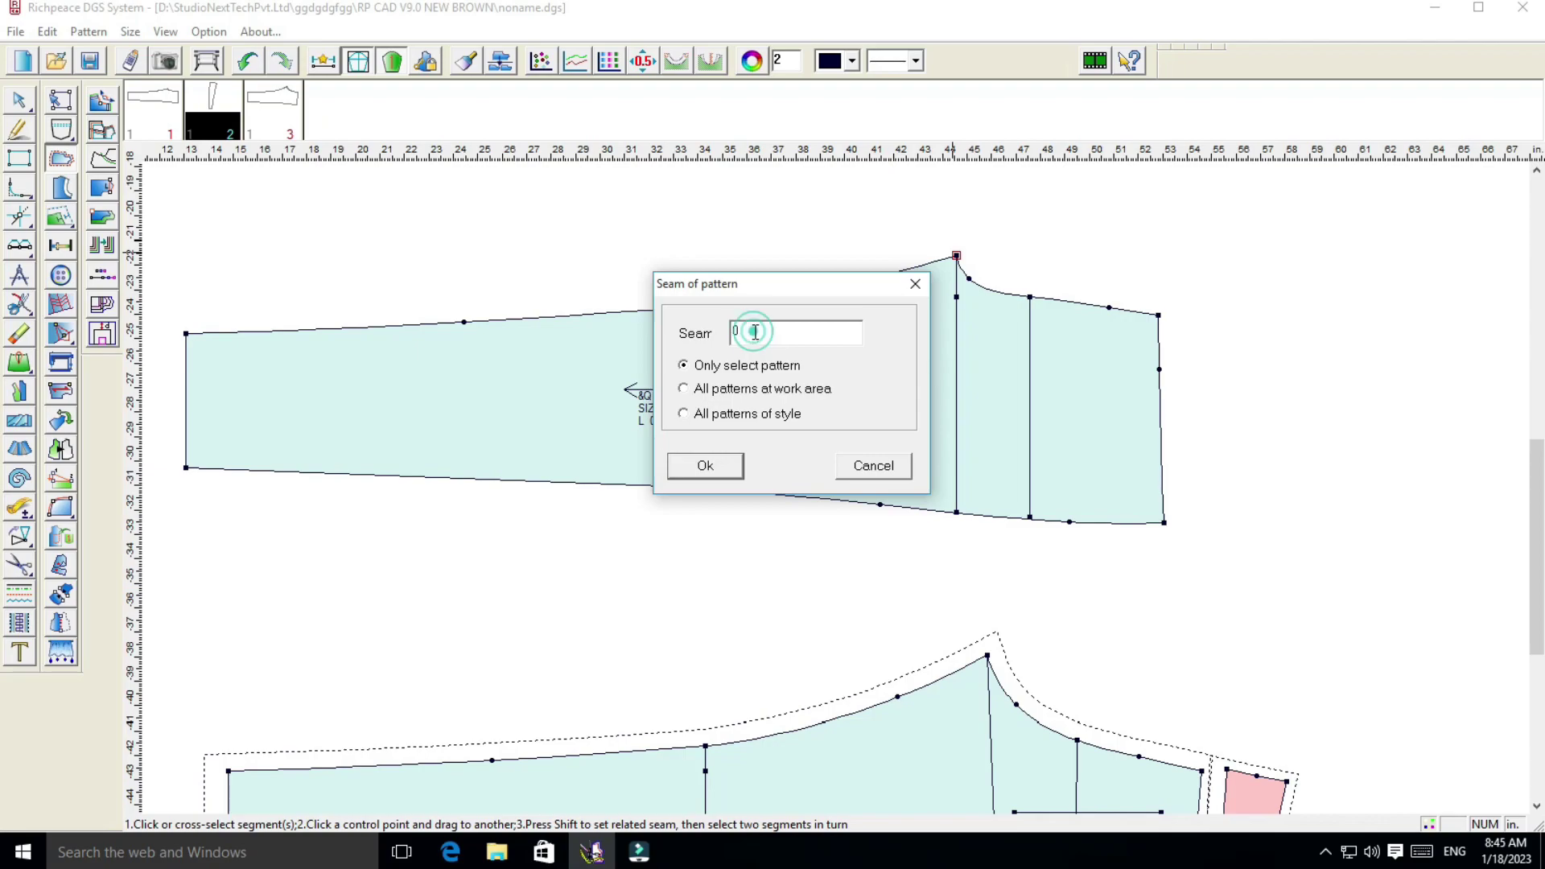
key(BackSpace)
click(727, 466)
Set an end fold of 0.5 on the hem edge's seam allowance
click(186, 394)
right_click(196, 386)
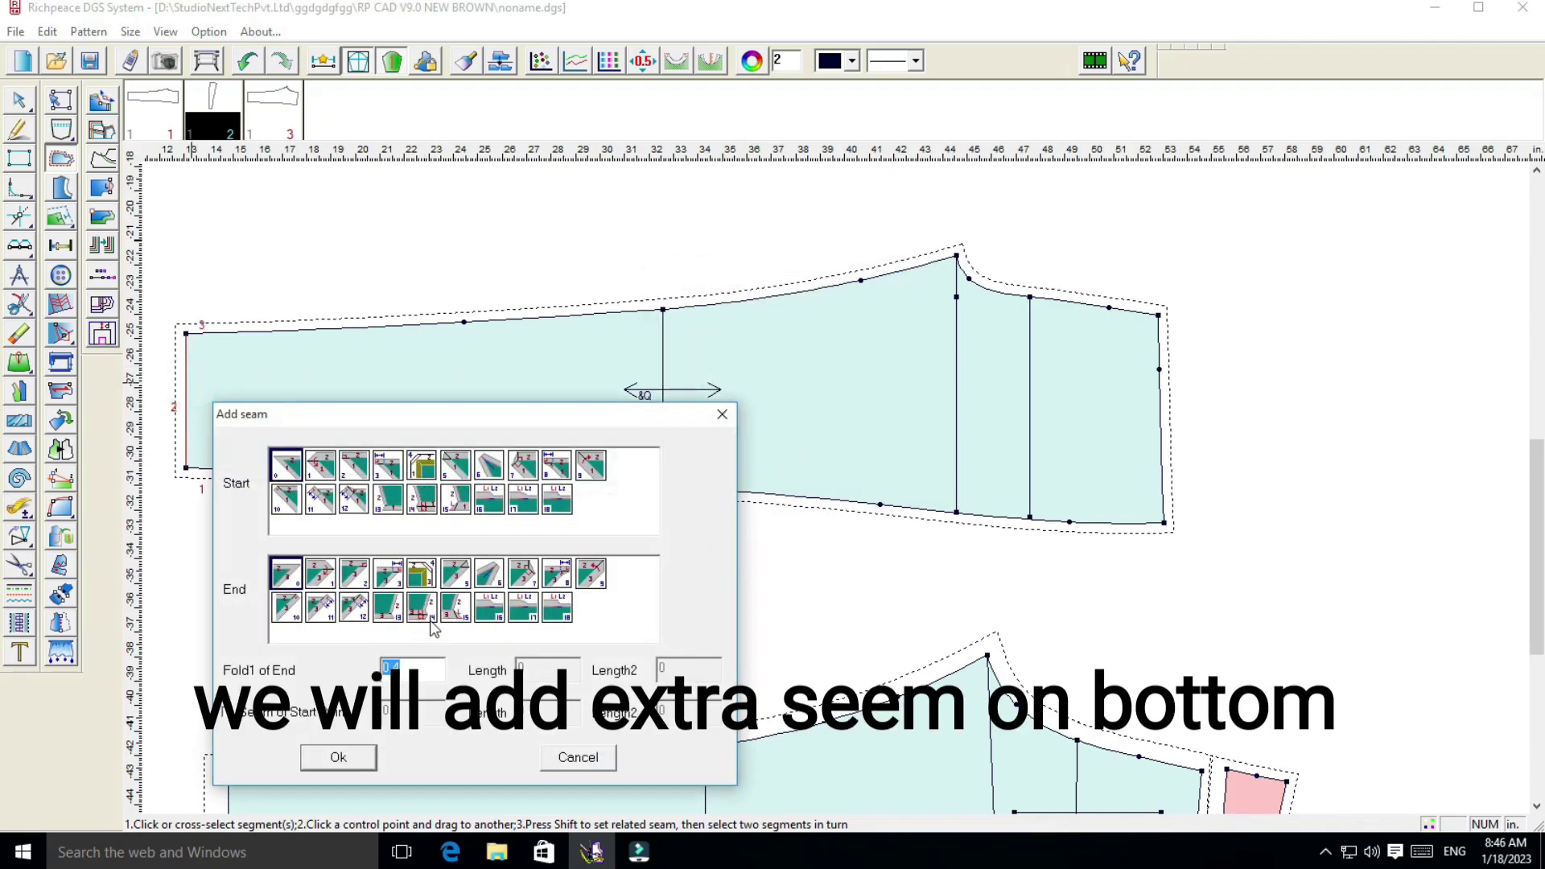
click(417, 667)
text(.5)
click(338, 757)
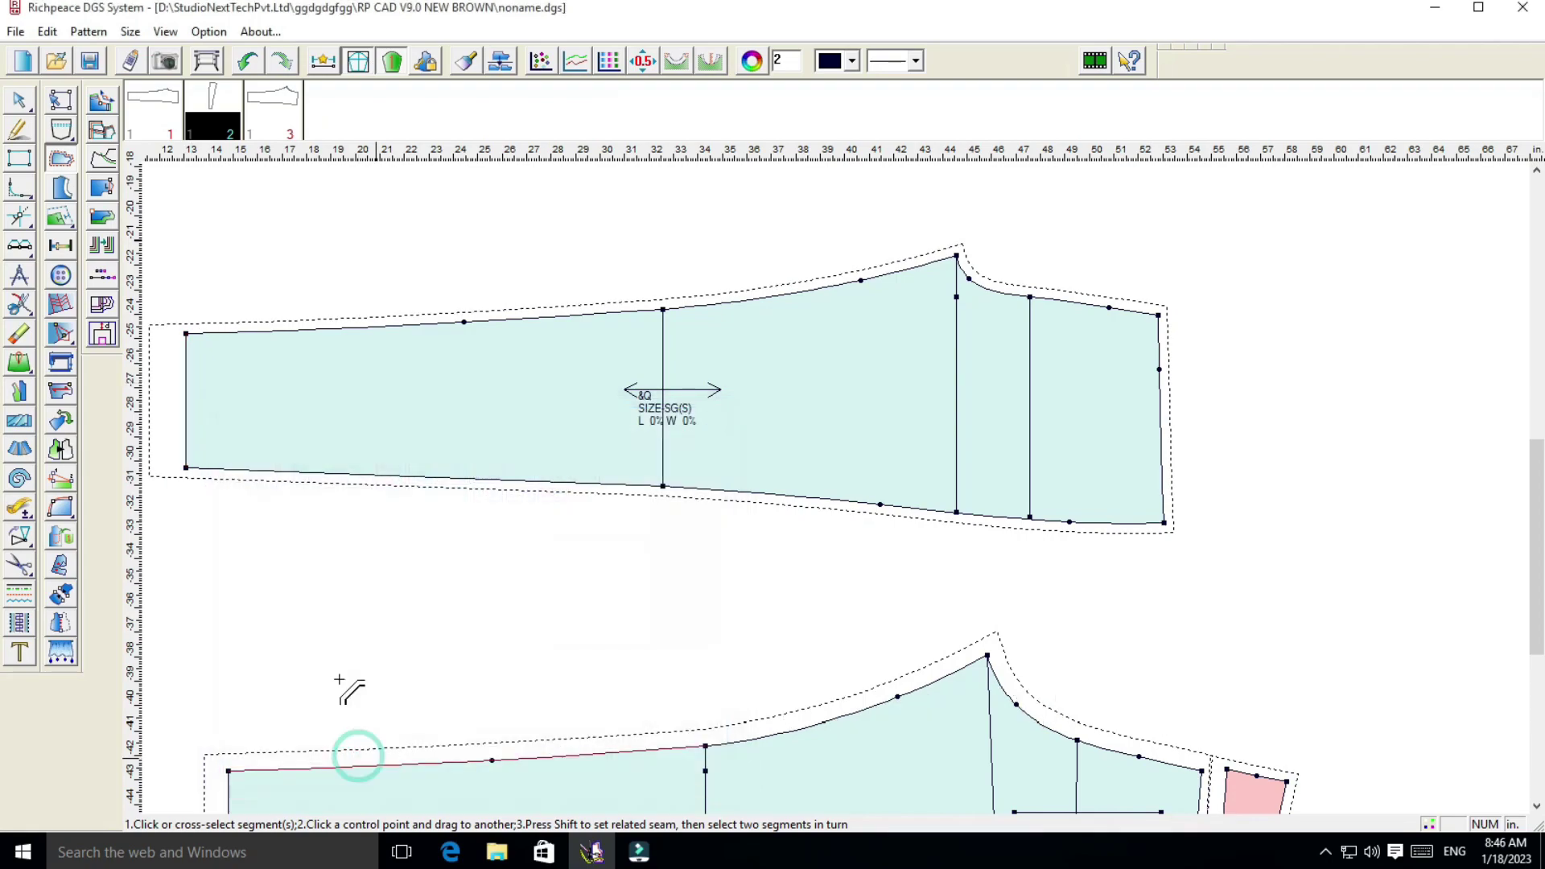
scroll(837, 486, down, 2)
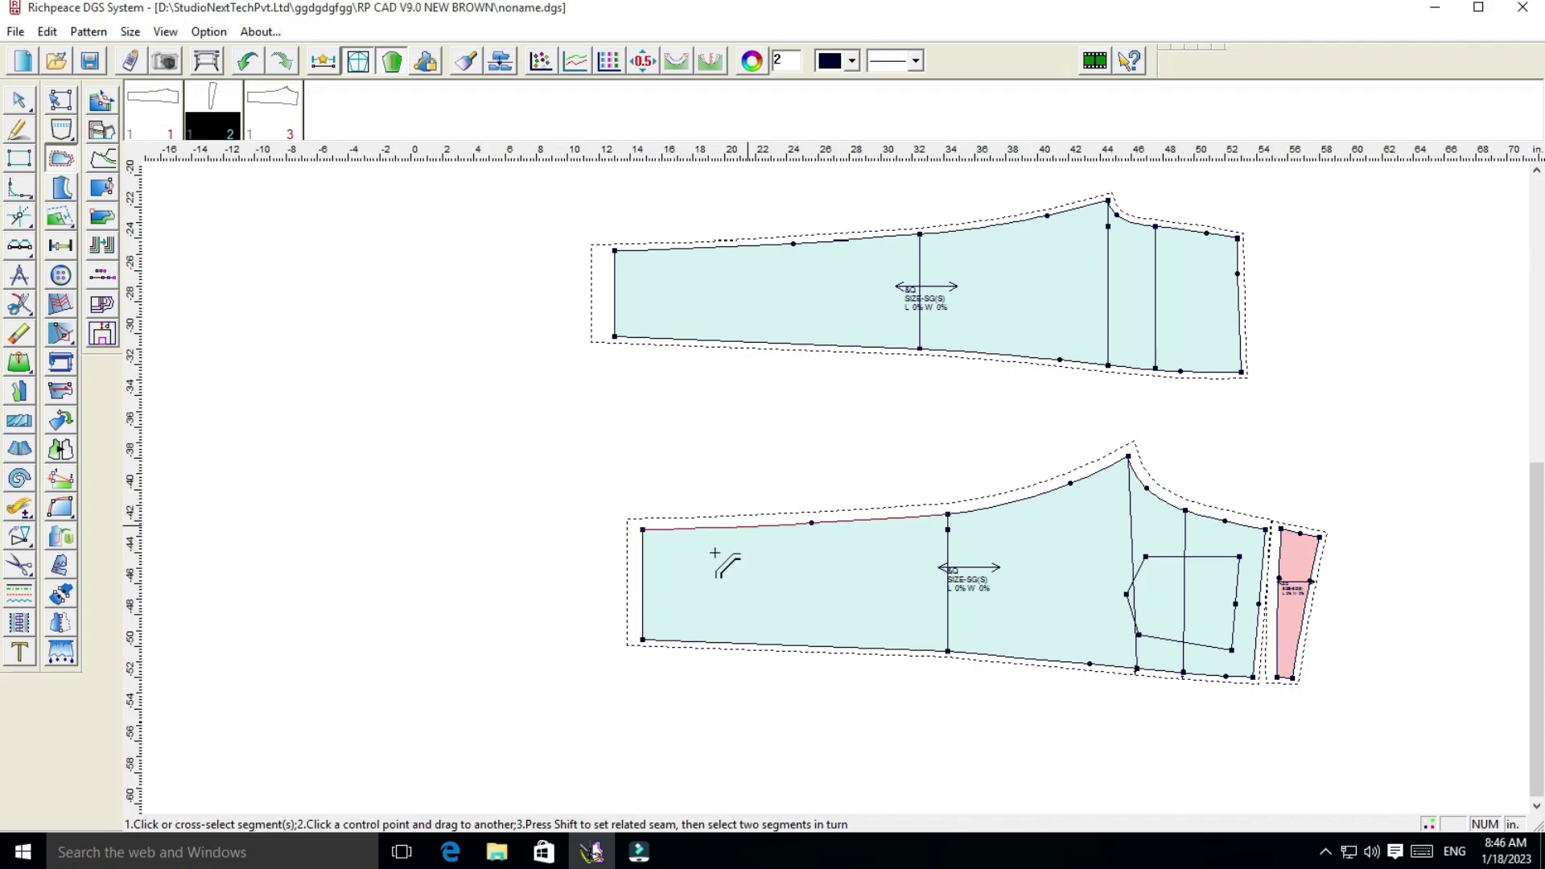
Change the Fold1 of End value for the lower piece's edge seam
click(644, 581)
right_click(646, 579)
click(848, 444)
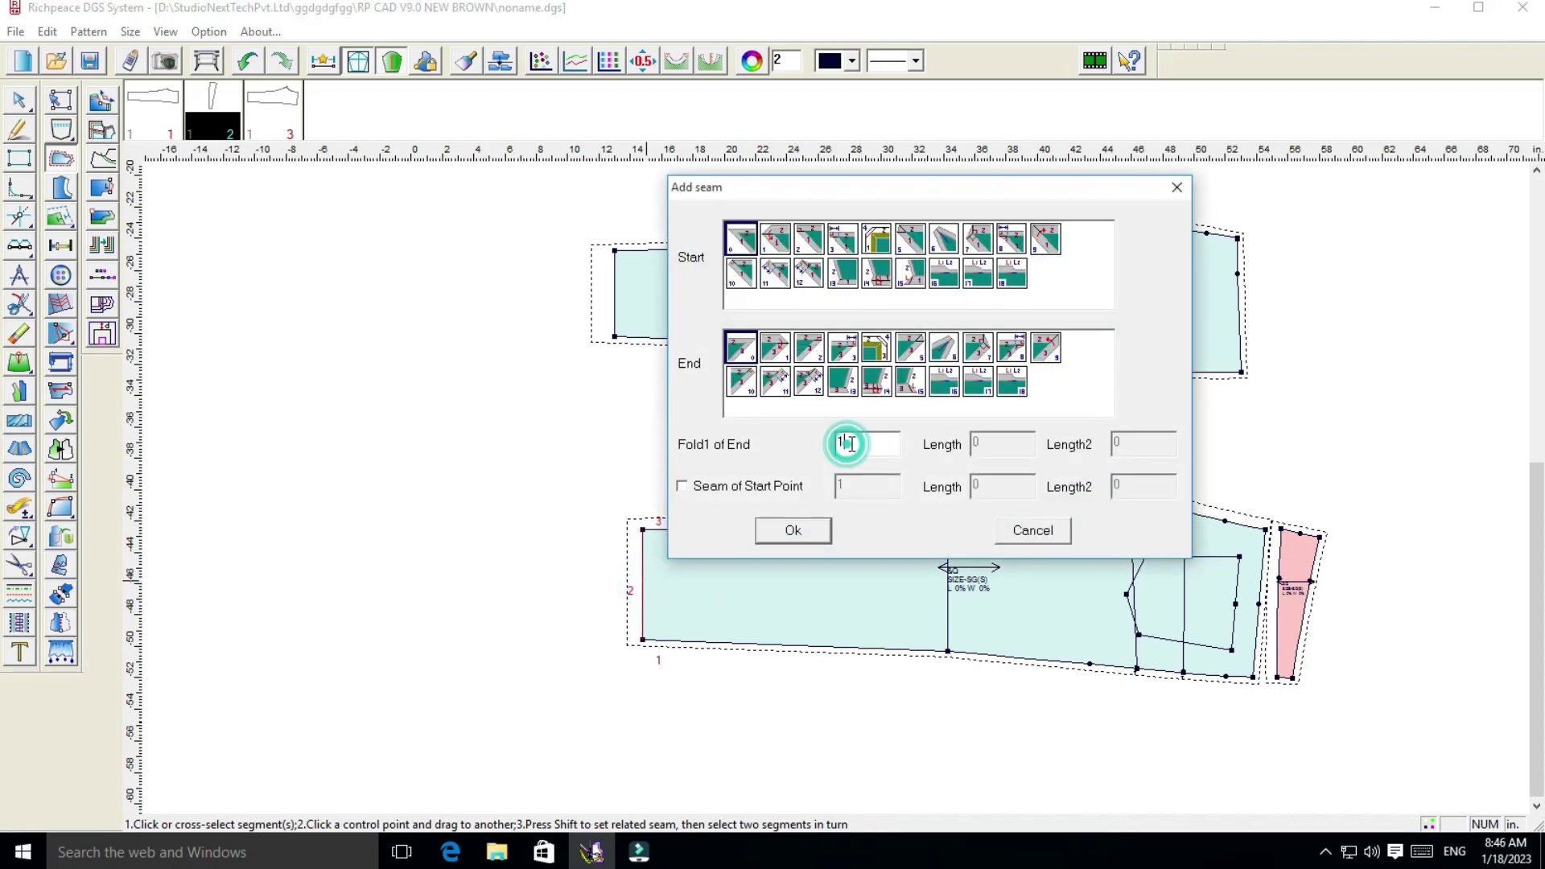
text(.5)
click(792, 531)
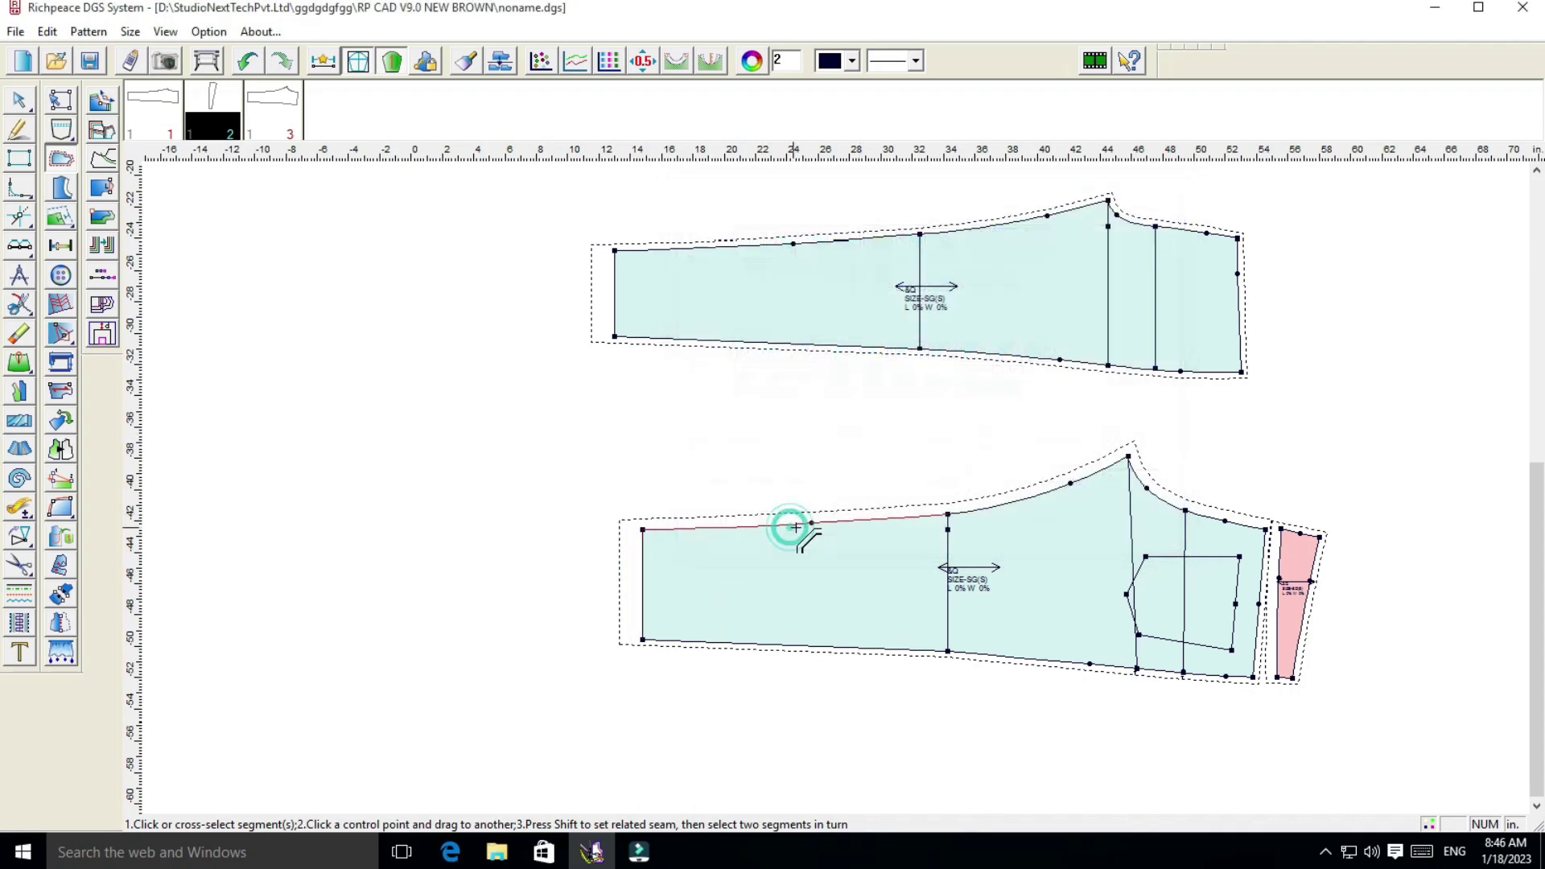
scroll(545, 297, down, 1)
scroll(544, 296, up, 1)
Move the upper front trouser piece to a new position on the canvas
right_click(545, 297)
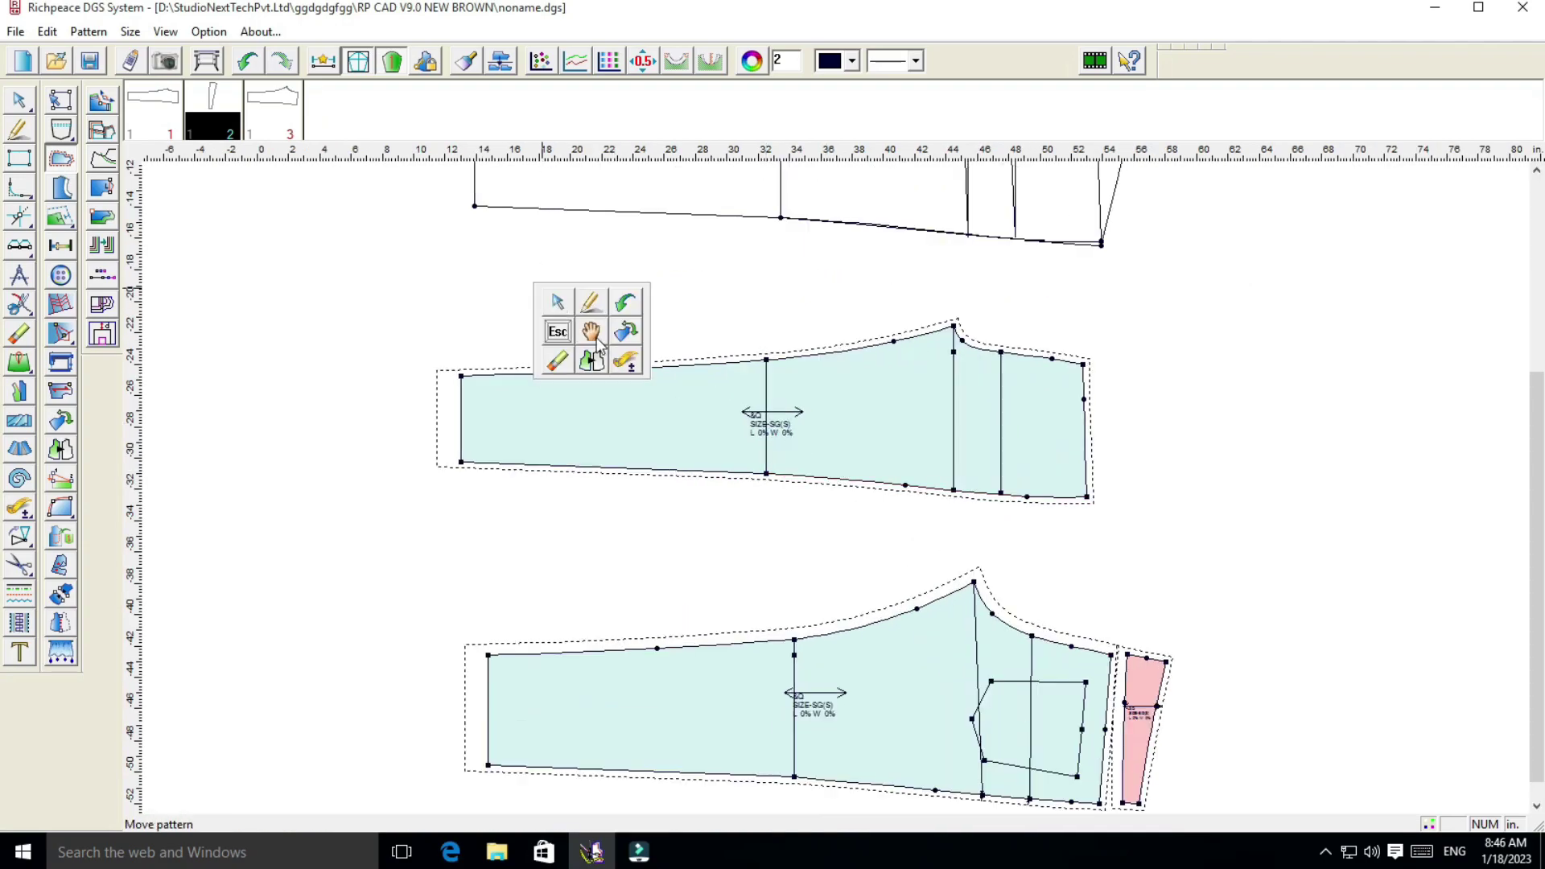
click(609, 355)
click(715, 408)
click(739, 462)
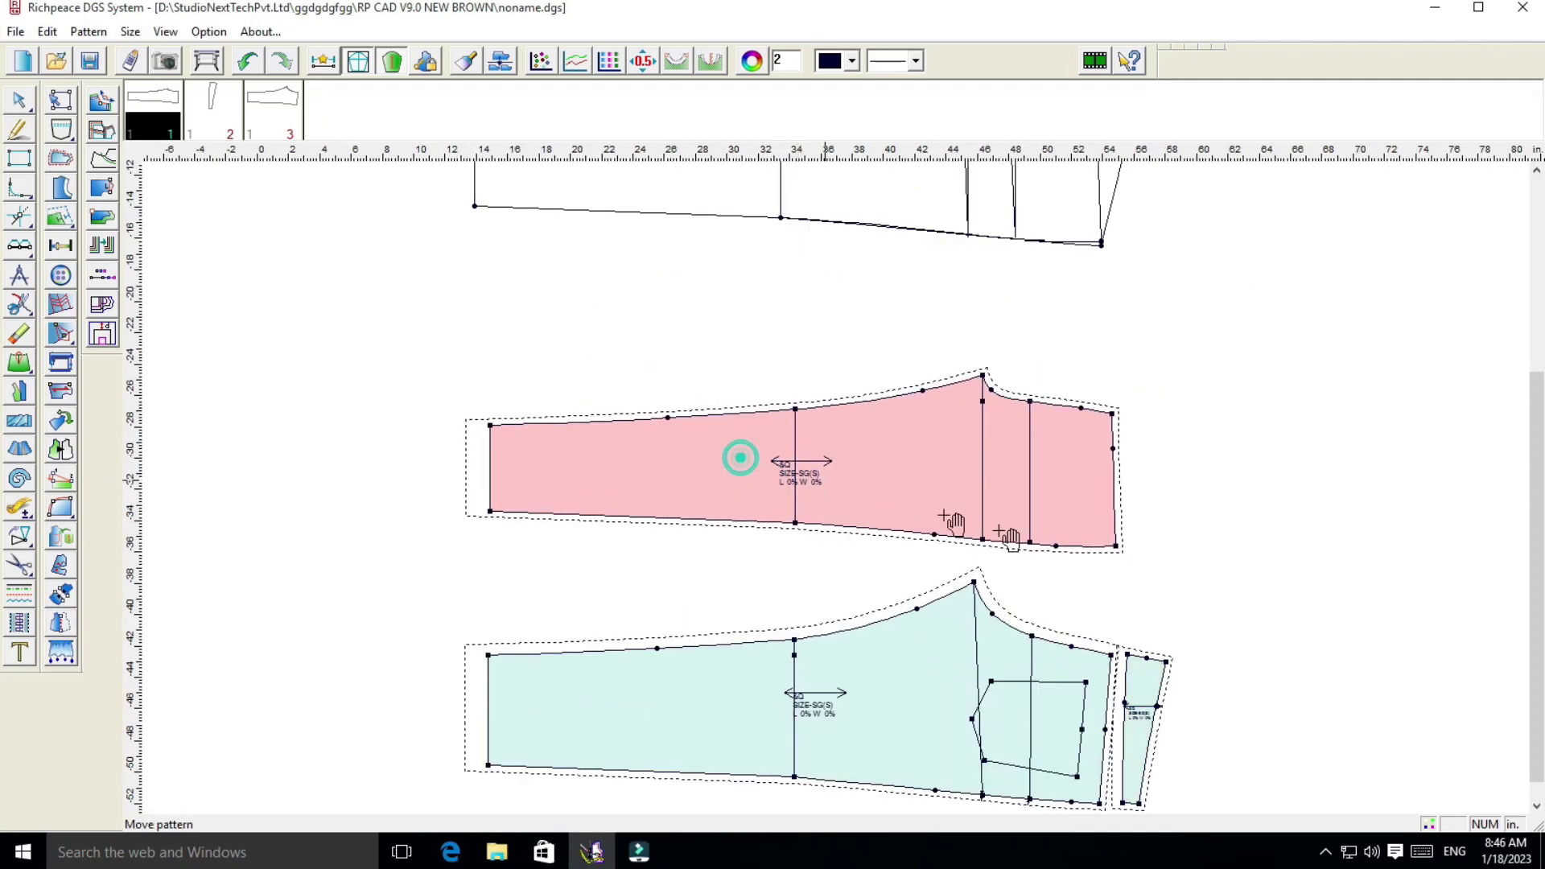
scroll(739, 462, down, 1)
scroll(829, 483, up, 1)
scroll(836, 483, up, 1)
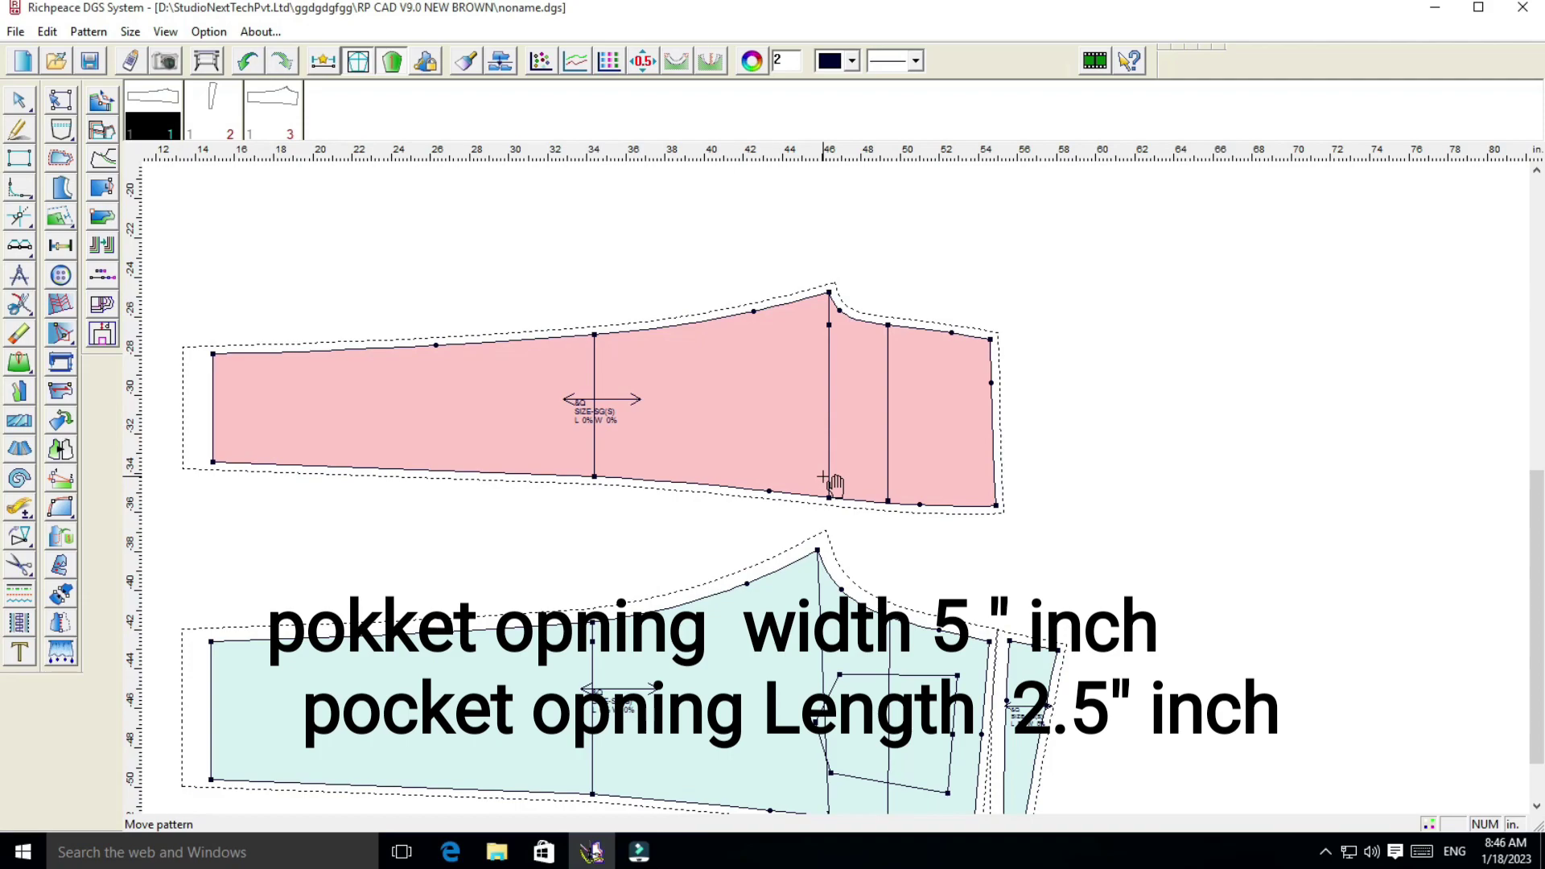
scroll(857, 465, up, 1)
scroll(841, 463, up, 1)
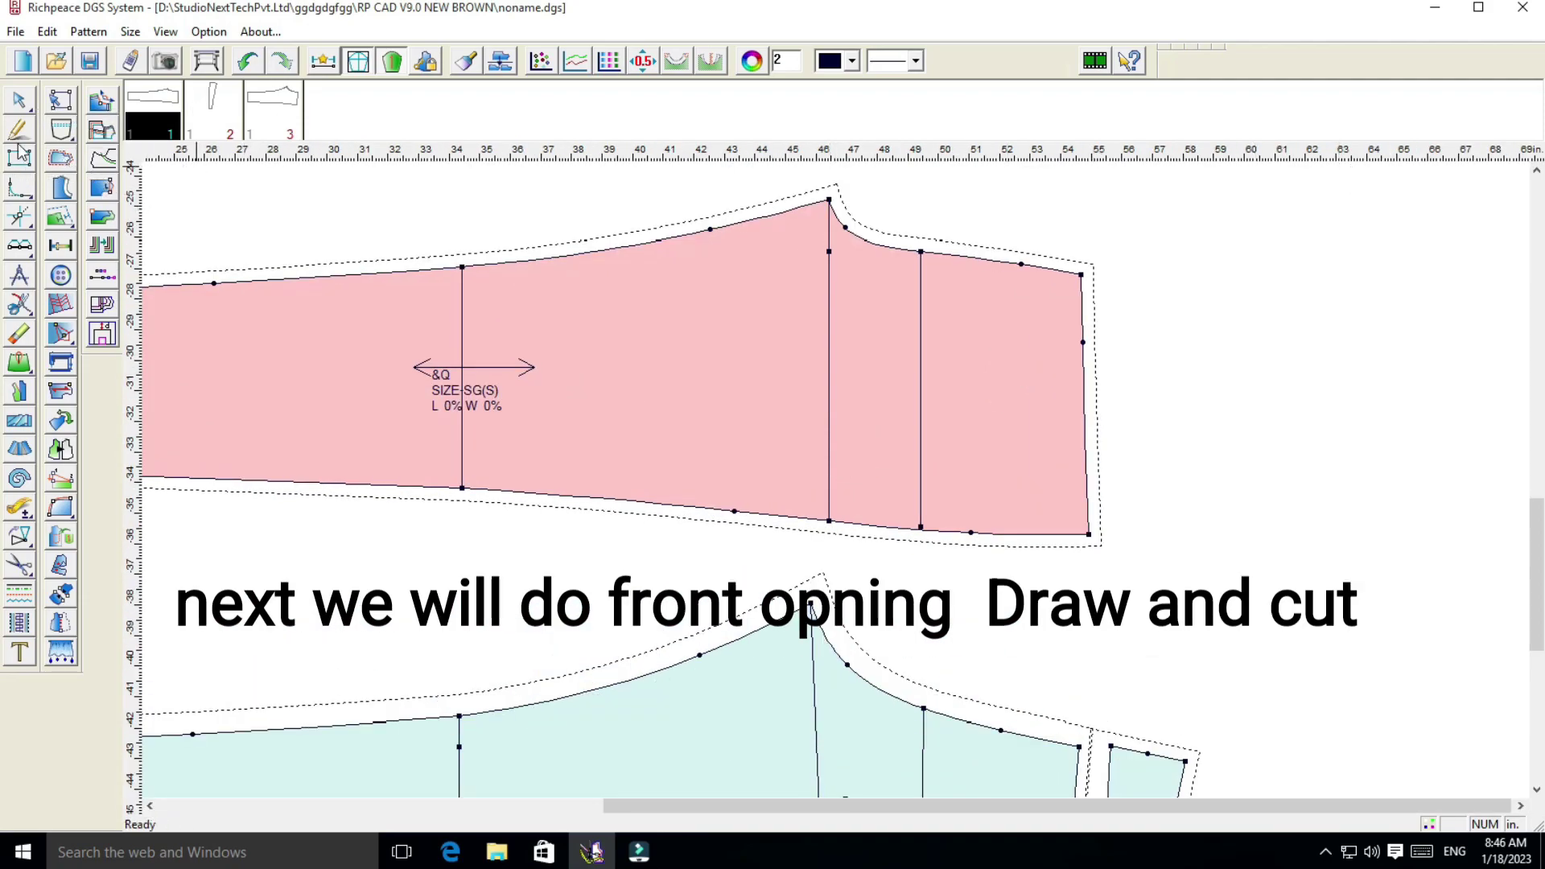
Mark a point offset 5 in up the right edge from the piece's lower-right corner
click(19, 246)
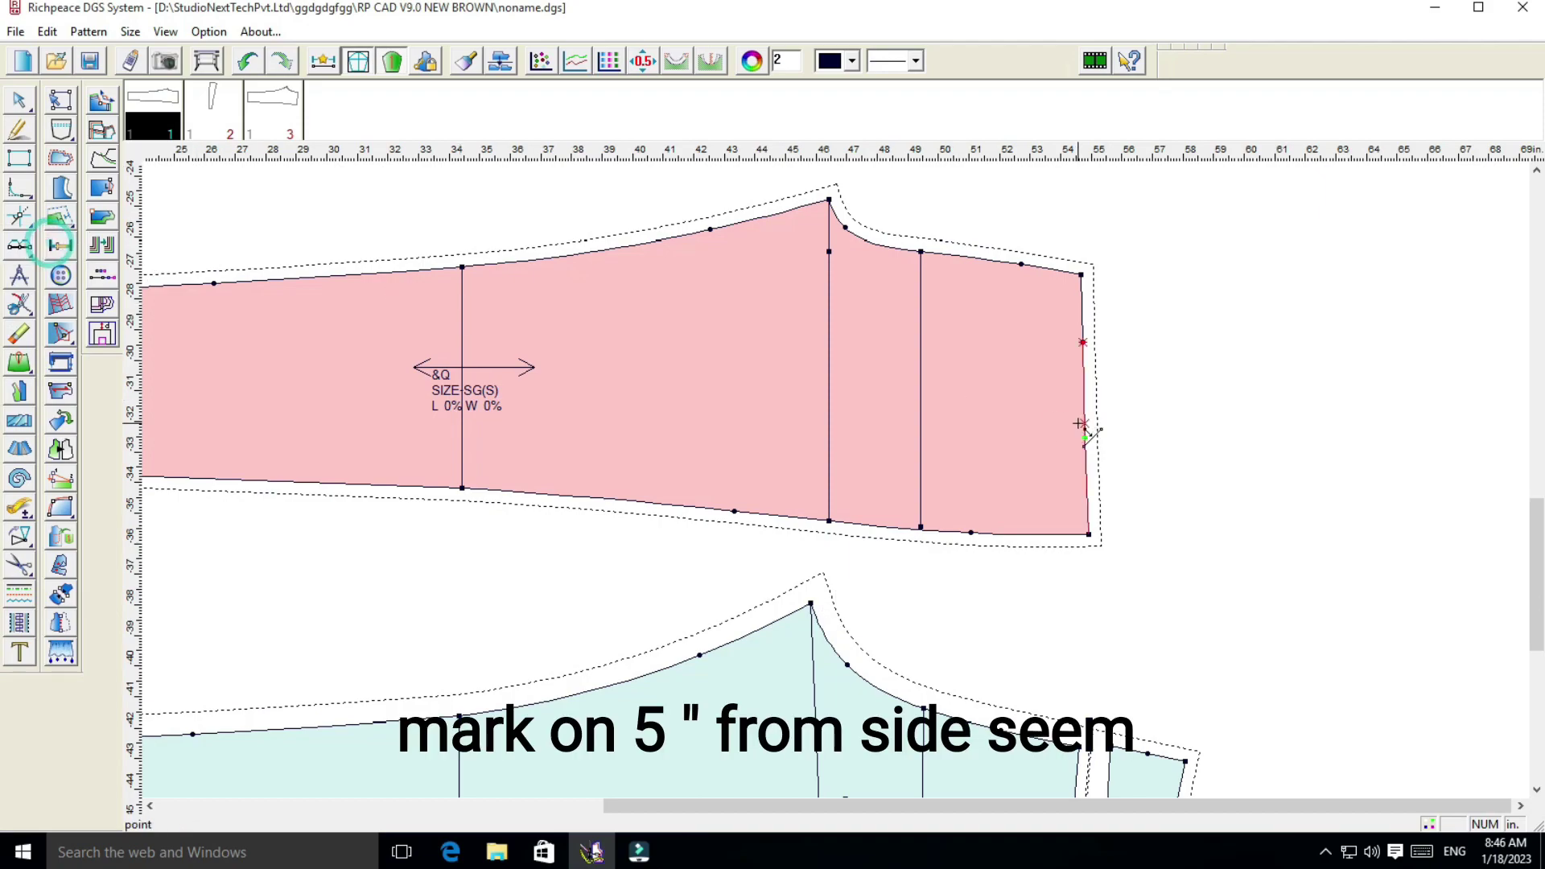
click(1088, 534)
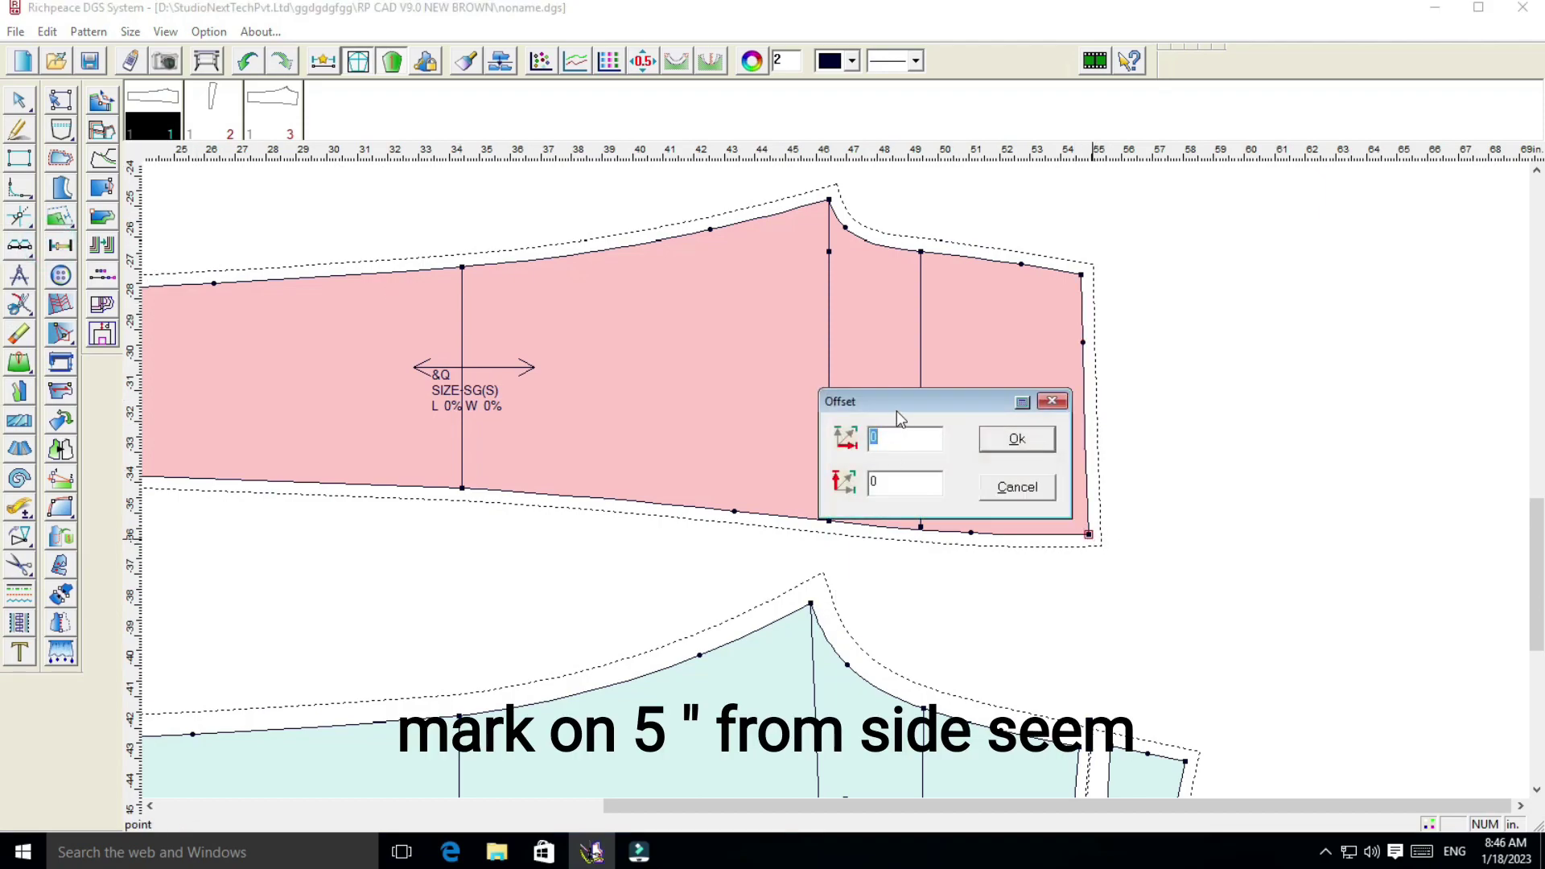
drag(896, 398, 1220, 378)
click(1212, 464)
text(5)
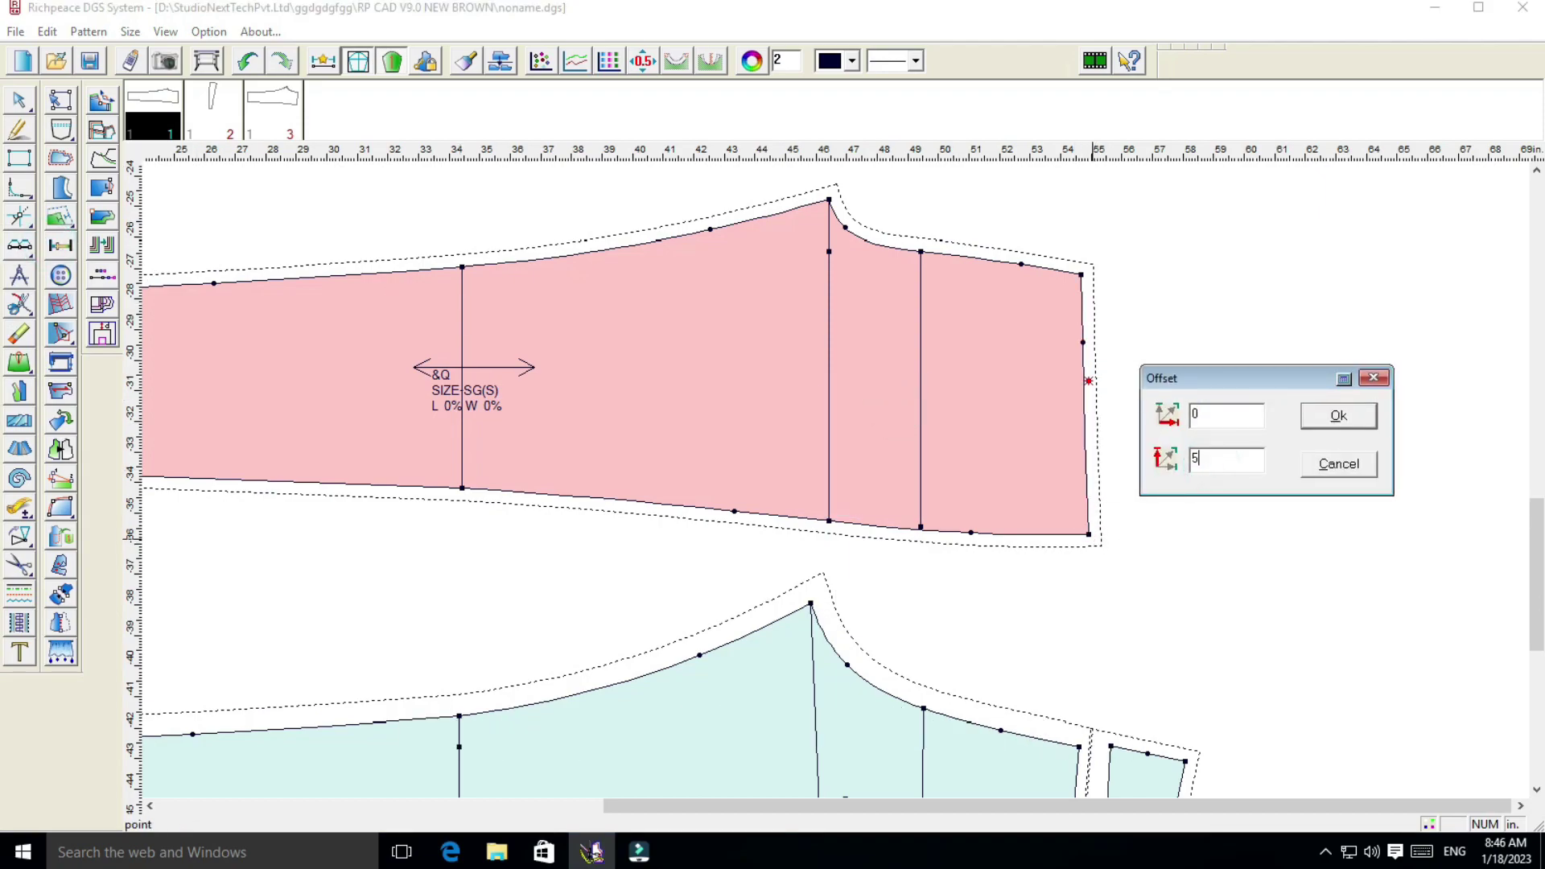
click(1338, 416)
Draw a slanted line from the 5 in point to 2.5 in along the bottom edge
right_click(1175, 346)
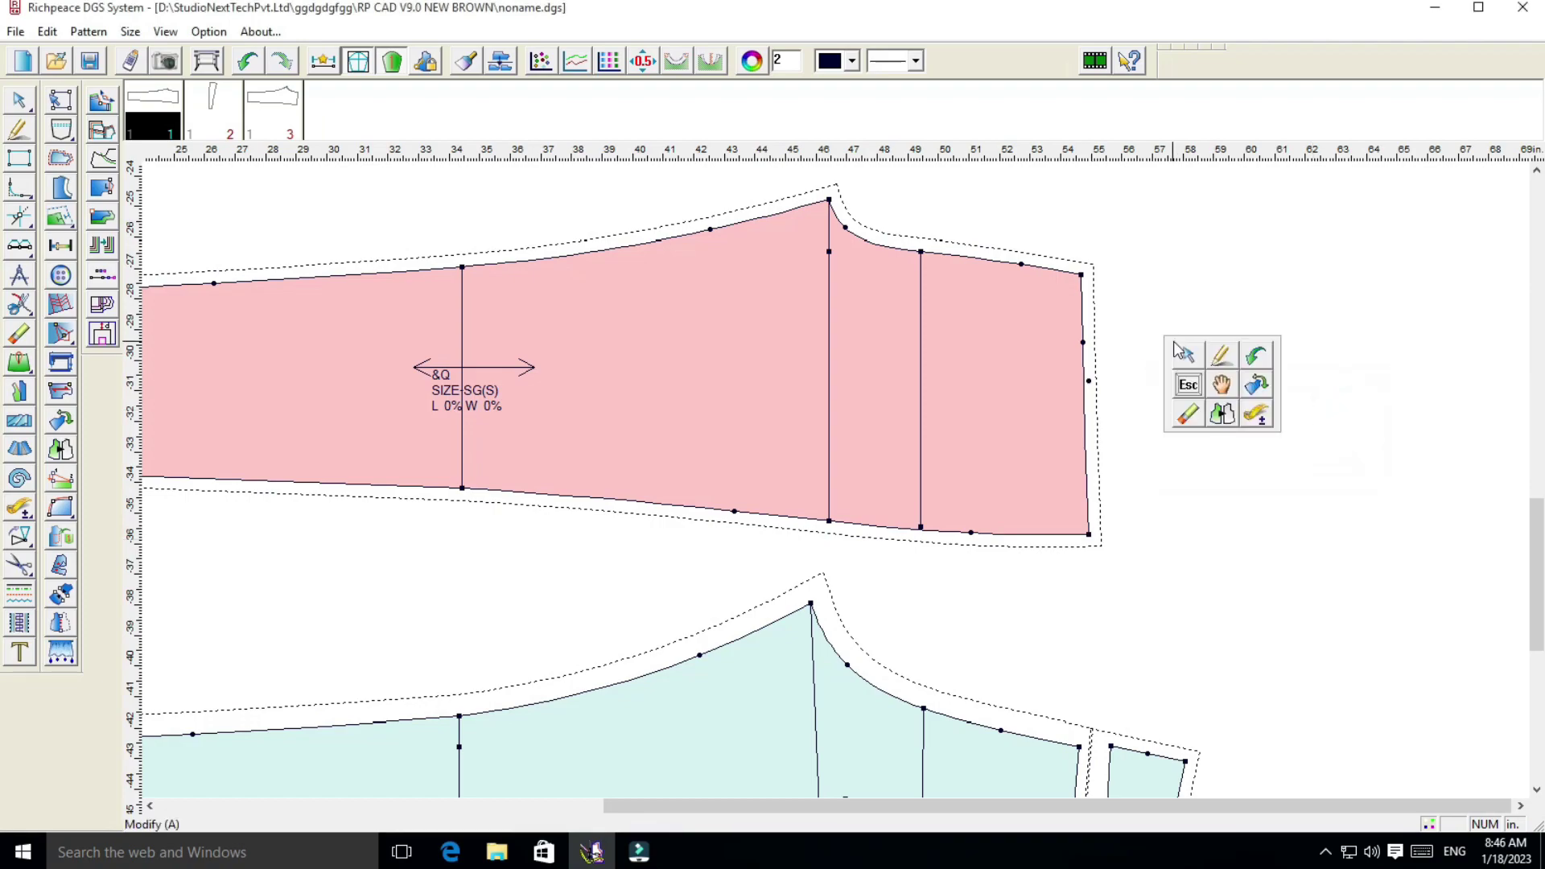
click(1189, 385)
click(1085, 383)
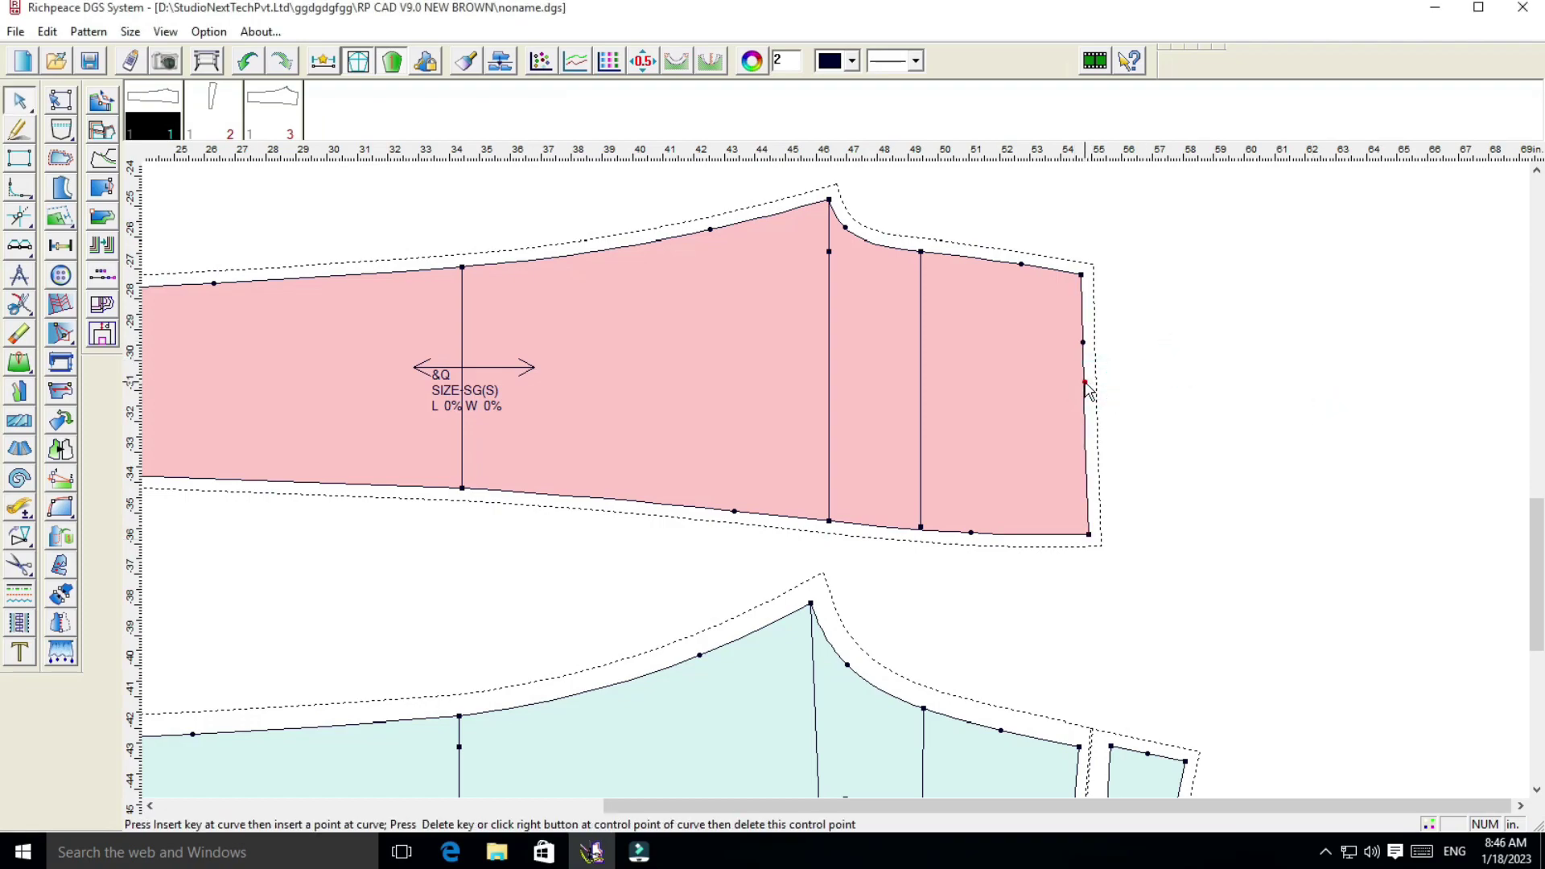
right_click(1189, 355)
click(1231, 358)
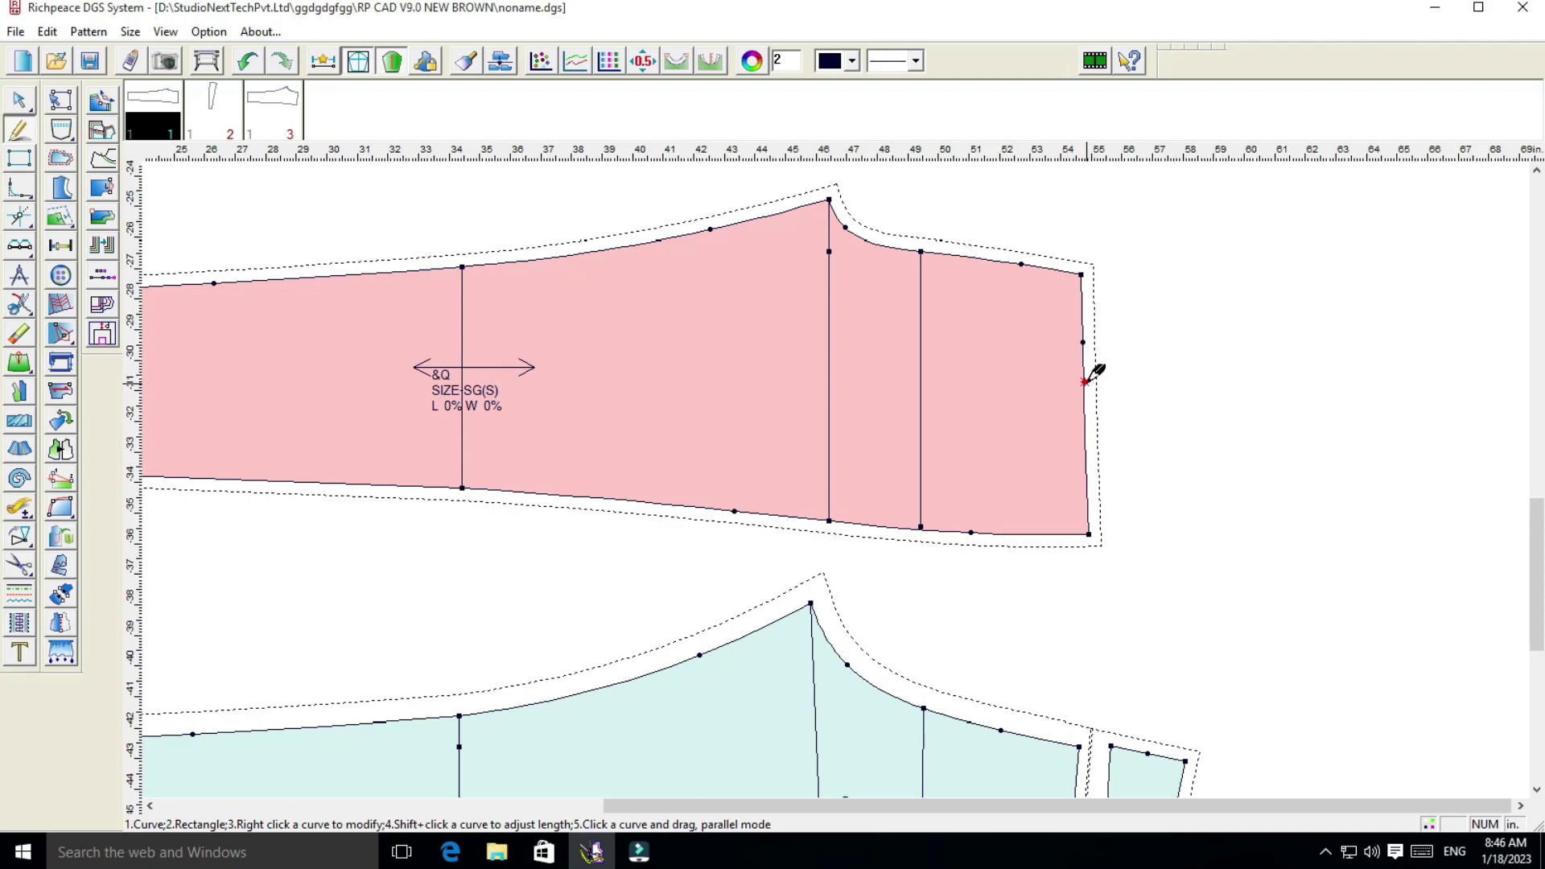
click(1086, 382)
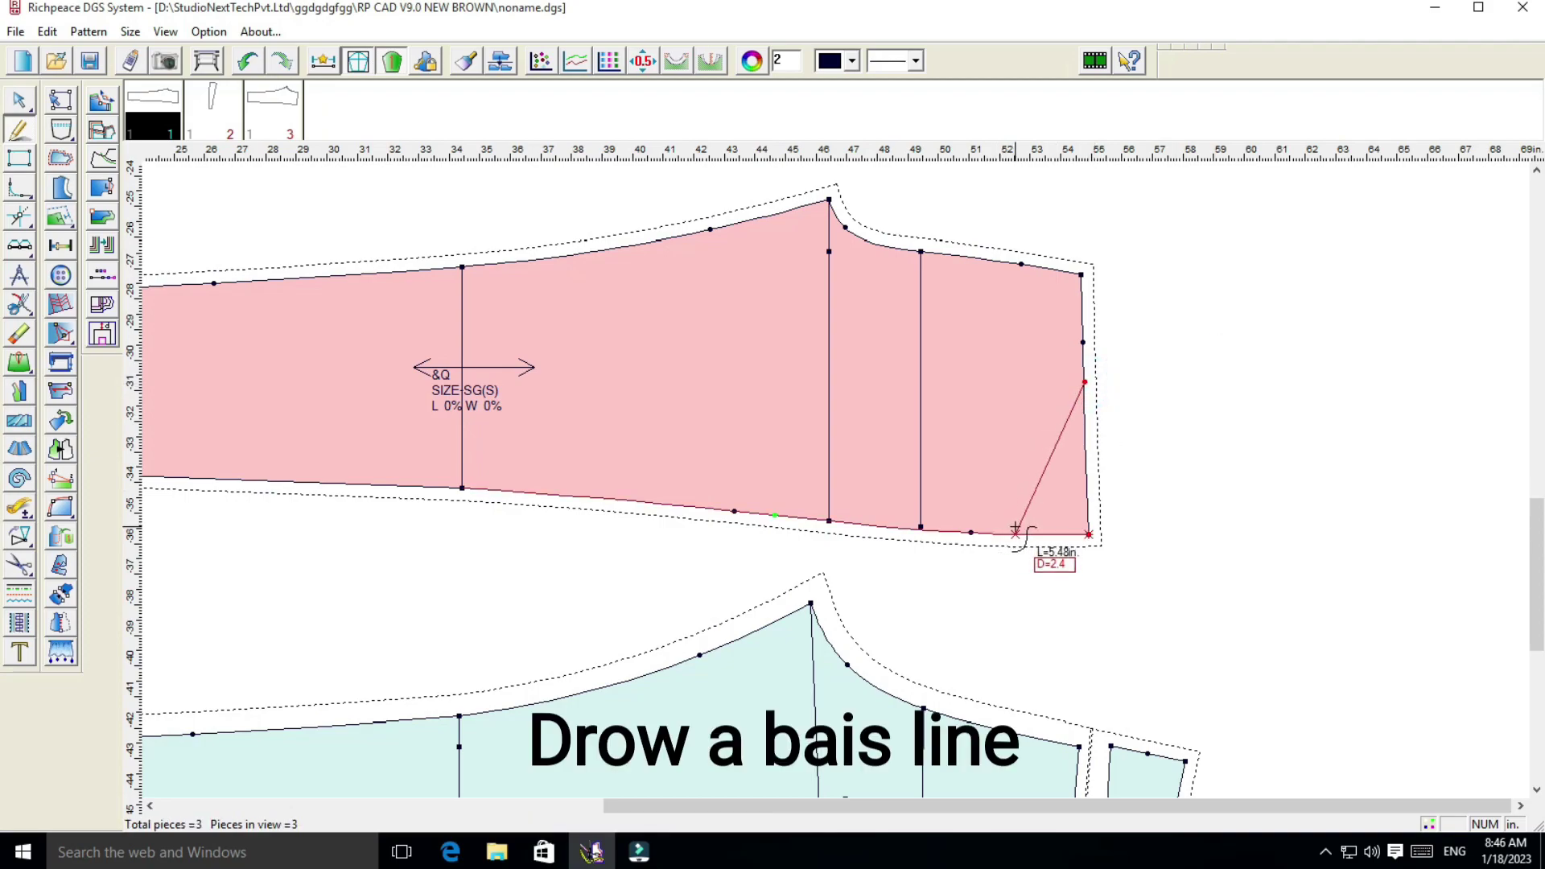
click(1016, 531)
text(2.4)
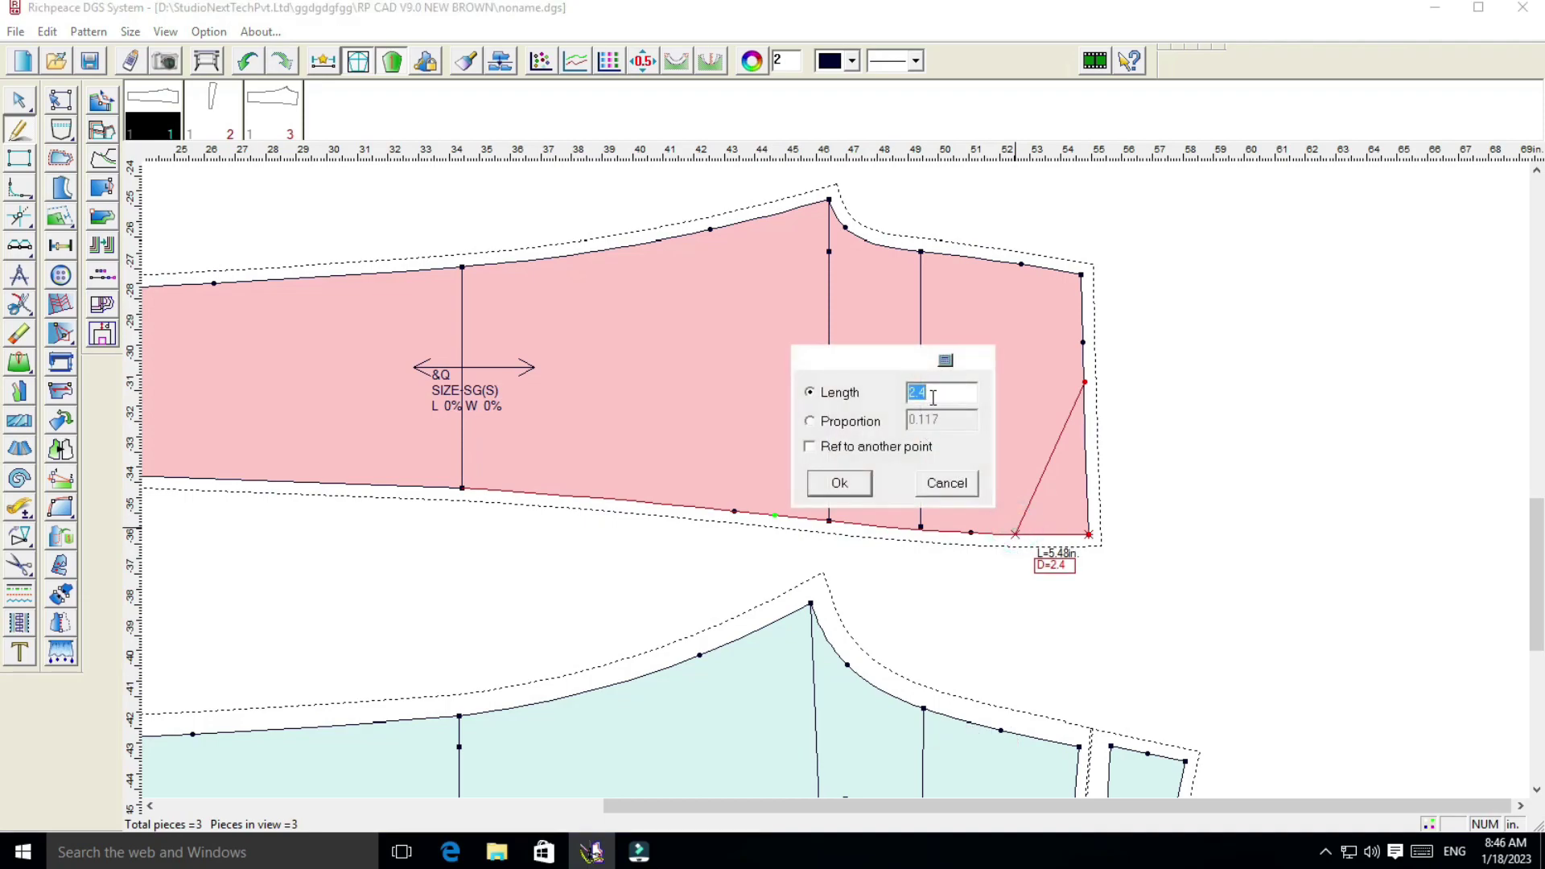
click(936, 392)
text(2.5)
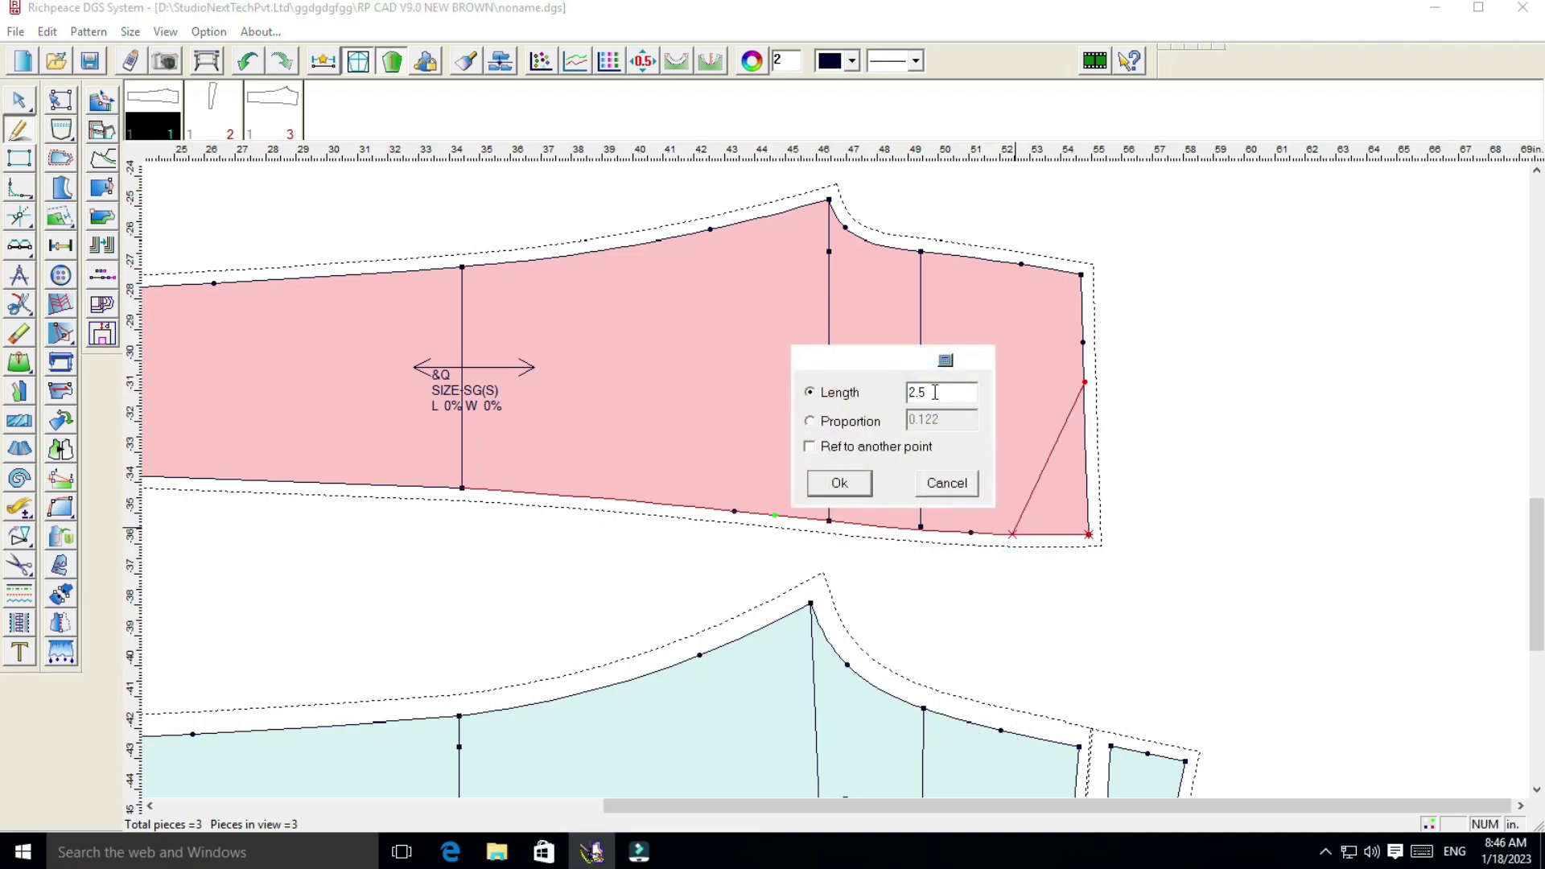
click(850, 476)
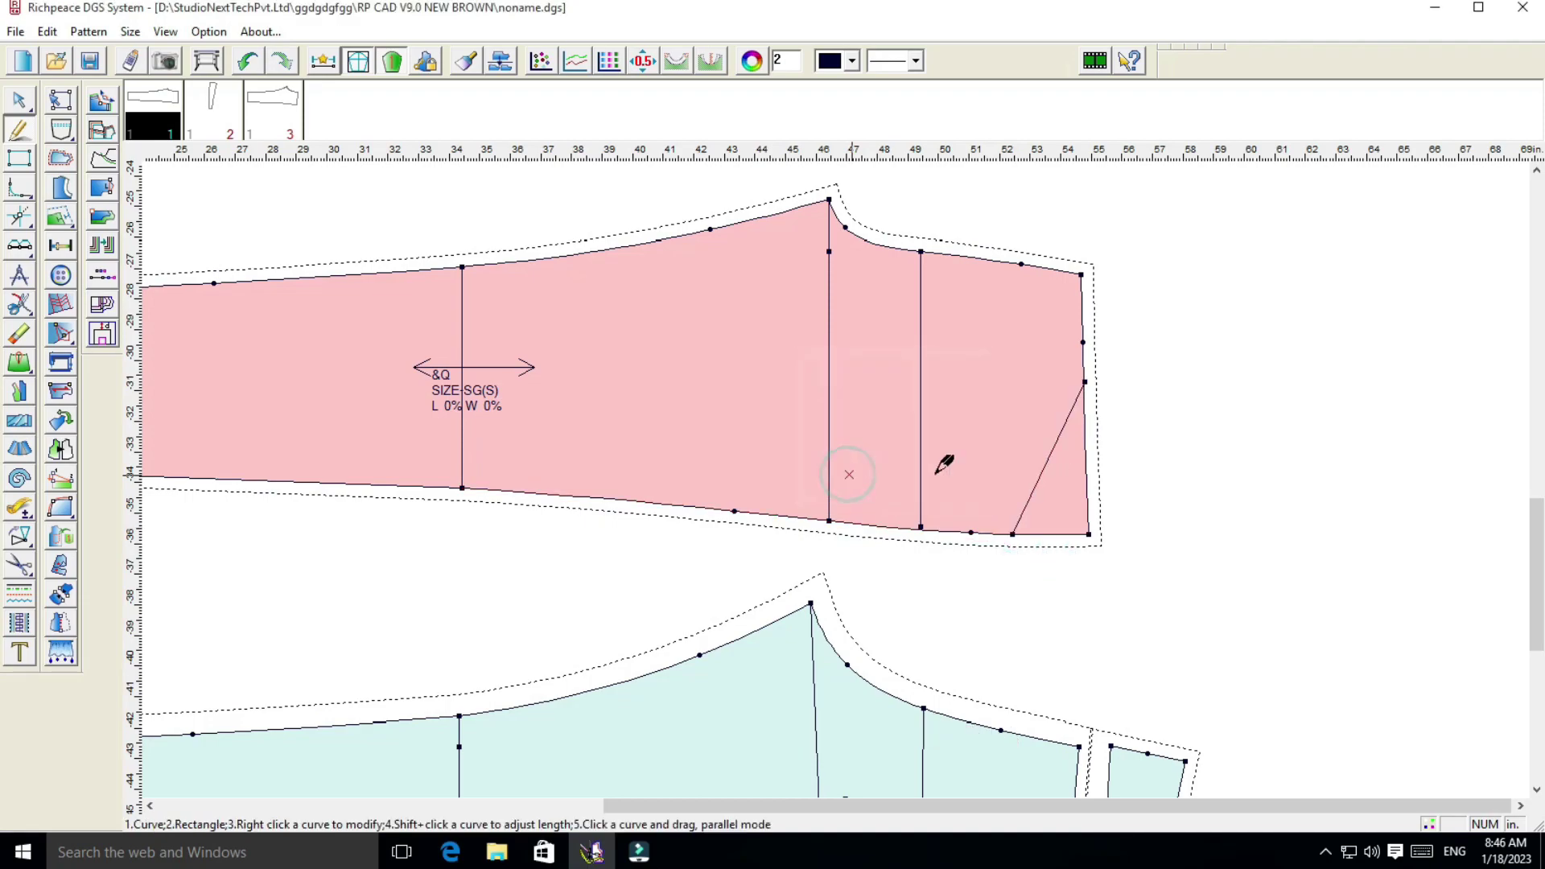
right_click(1228, 376)
Bend the straight pocket-opening line into a curve by adding control points
click(1243, 405)
scroll(841, 480, up, 2)
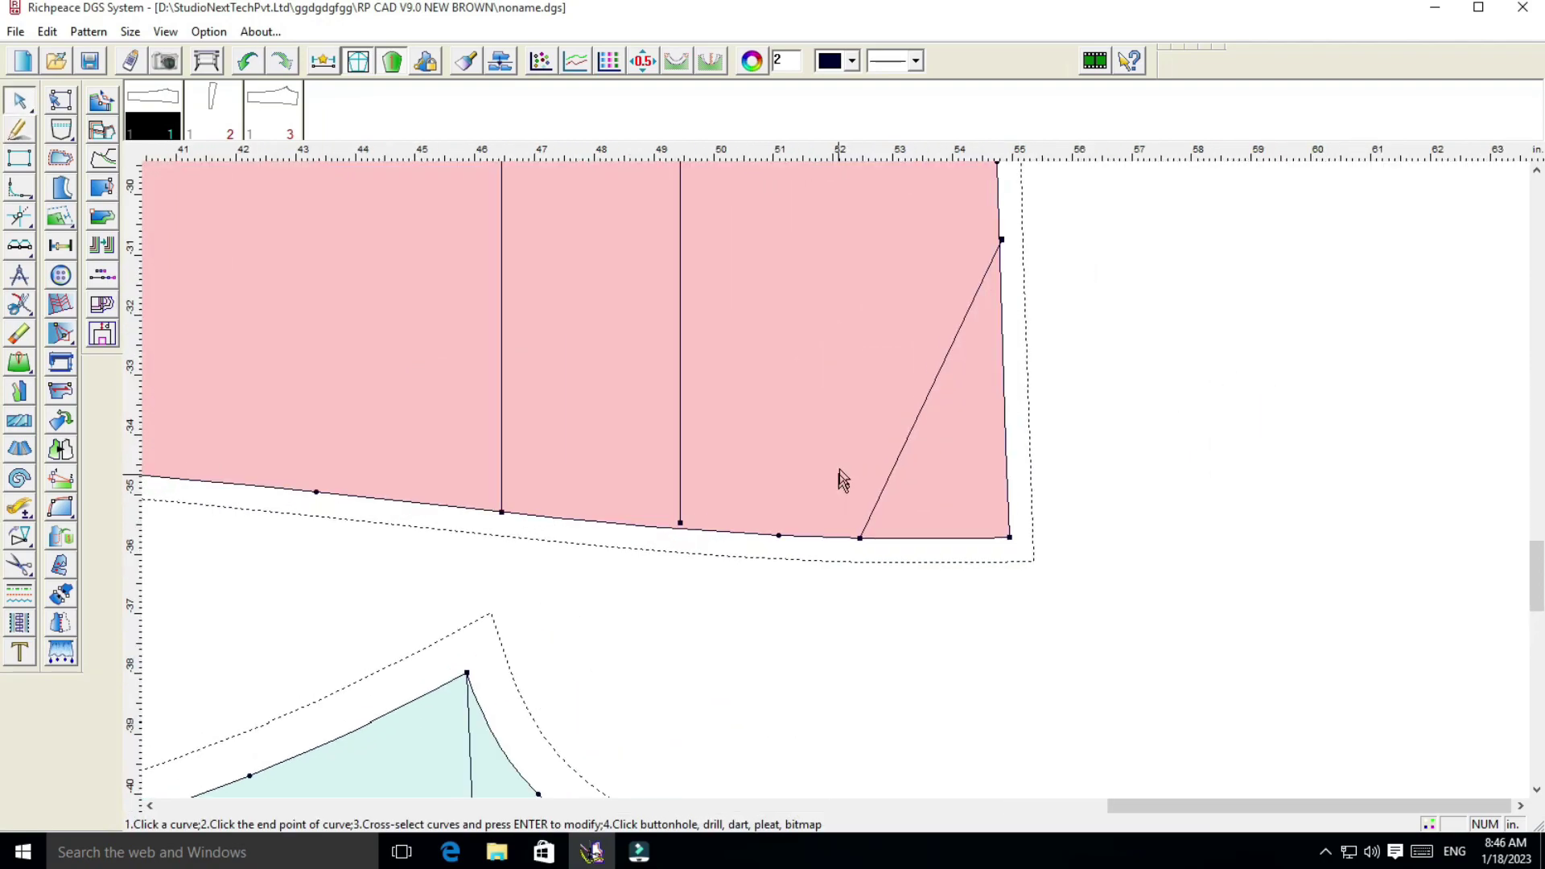
scroll(840, 481, up, 1)
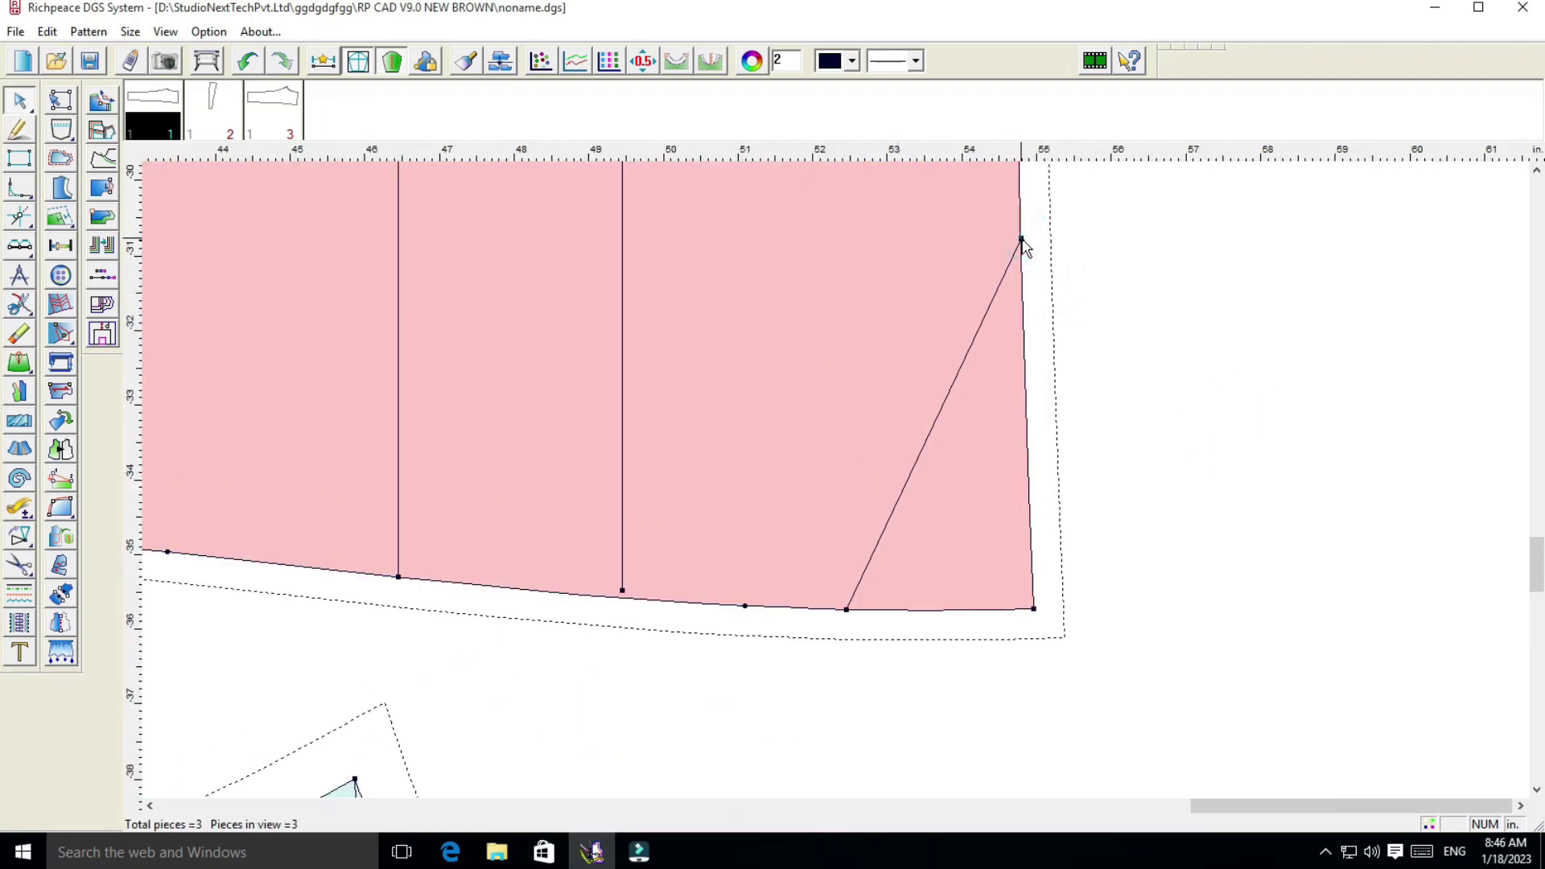
scroll(837, 475, down, 5)
scroll(869, 483, up, 1)
scroll(876, 490, up, 1)
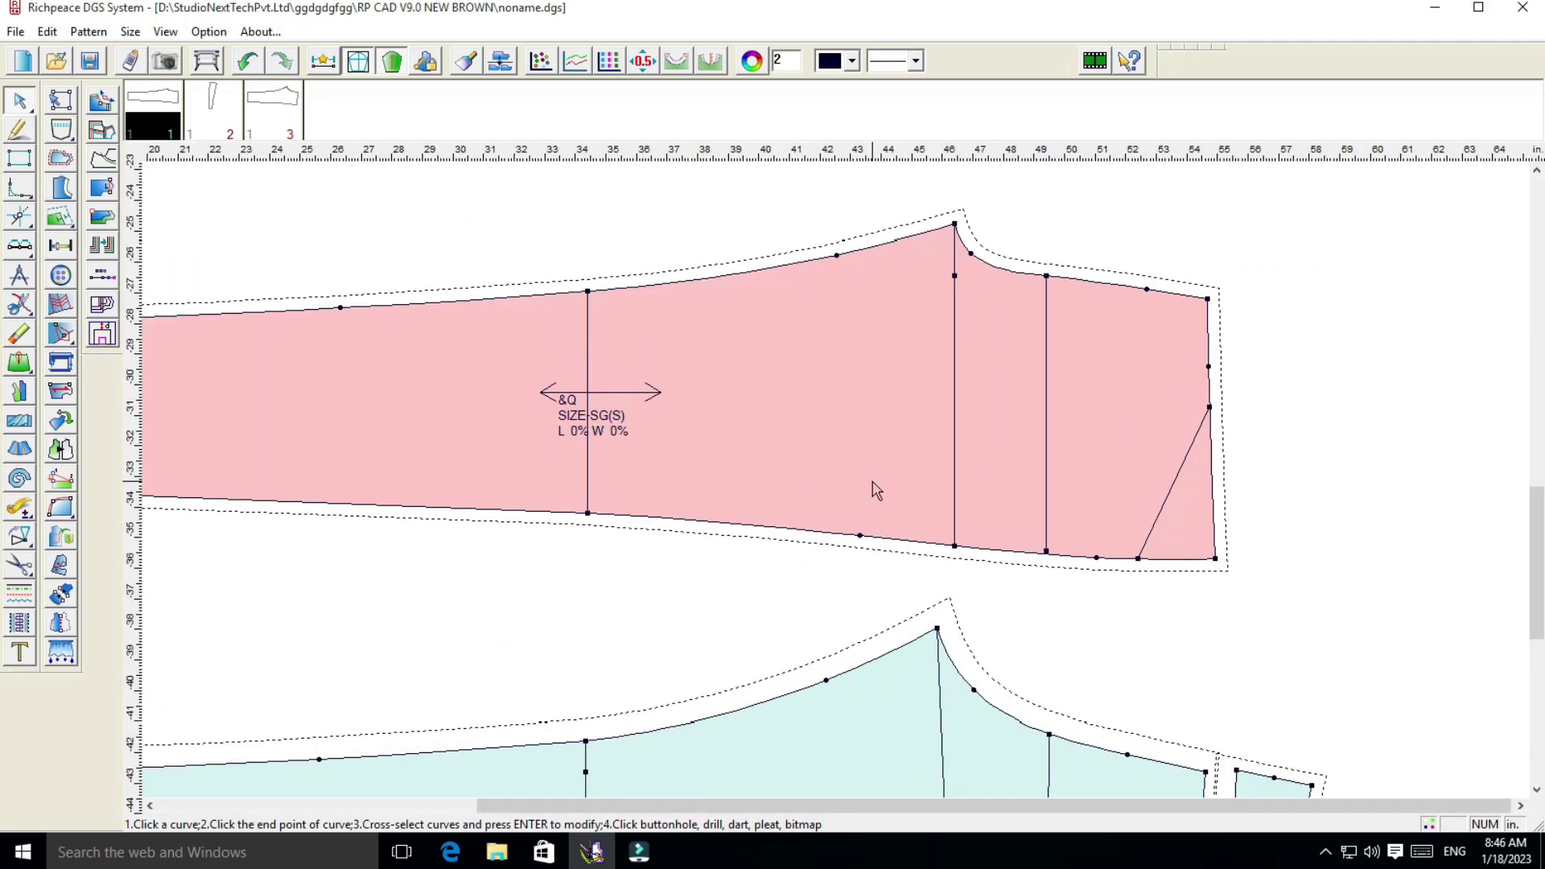
click(1167, 503)
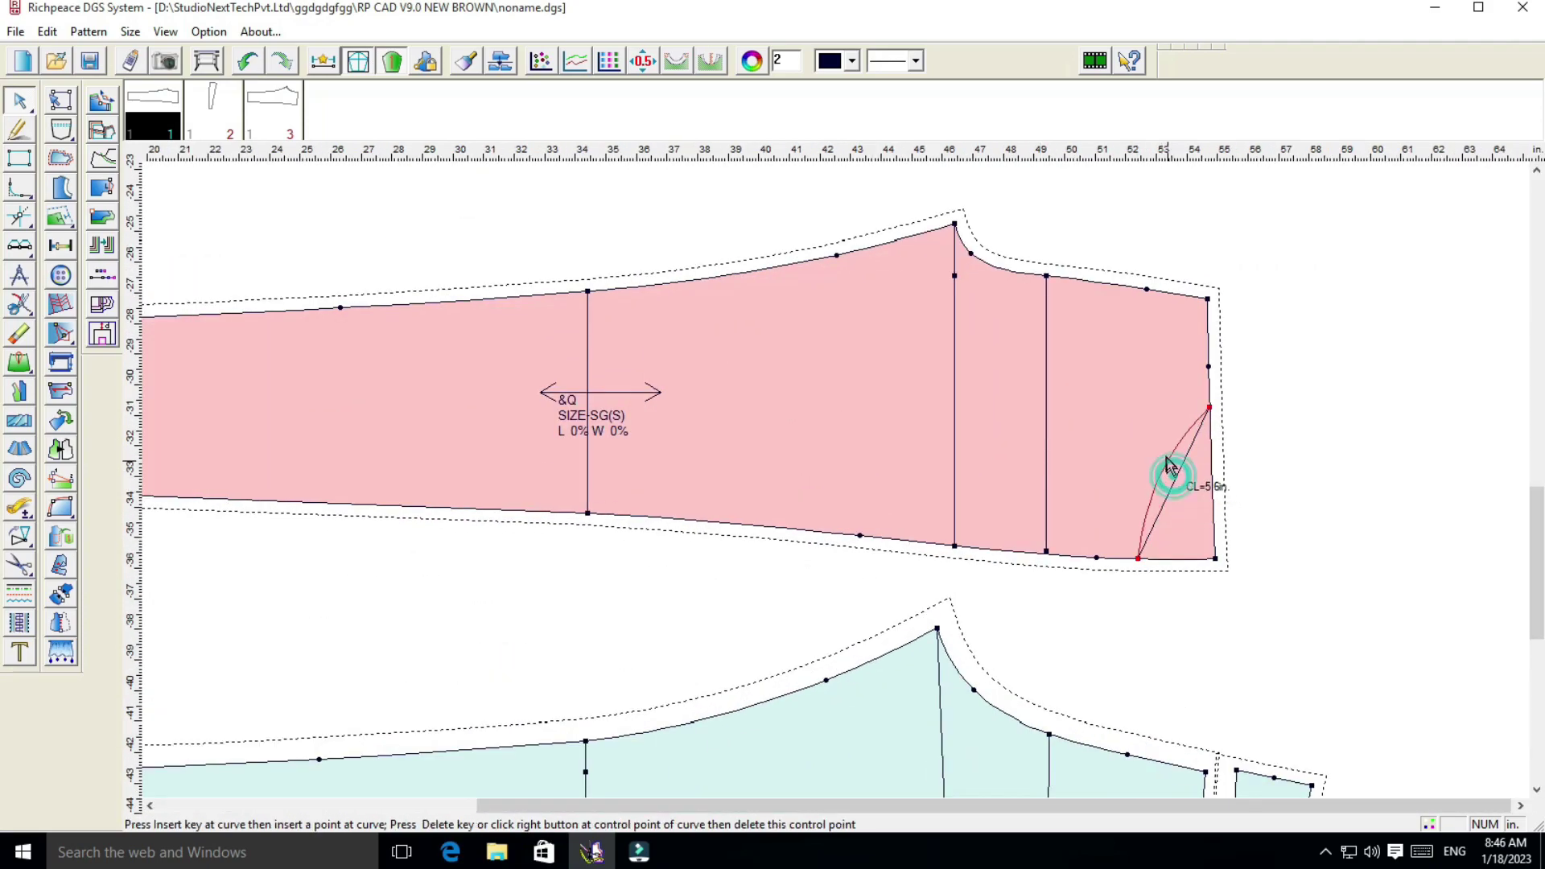
drag(1172, 463, 1167, 427)
click(1167, 418)
click(1133, 465)
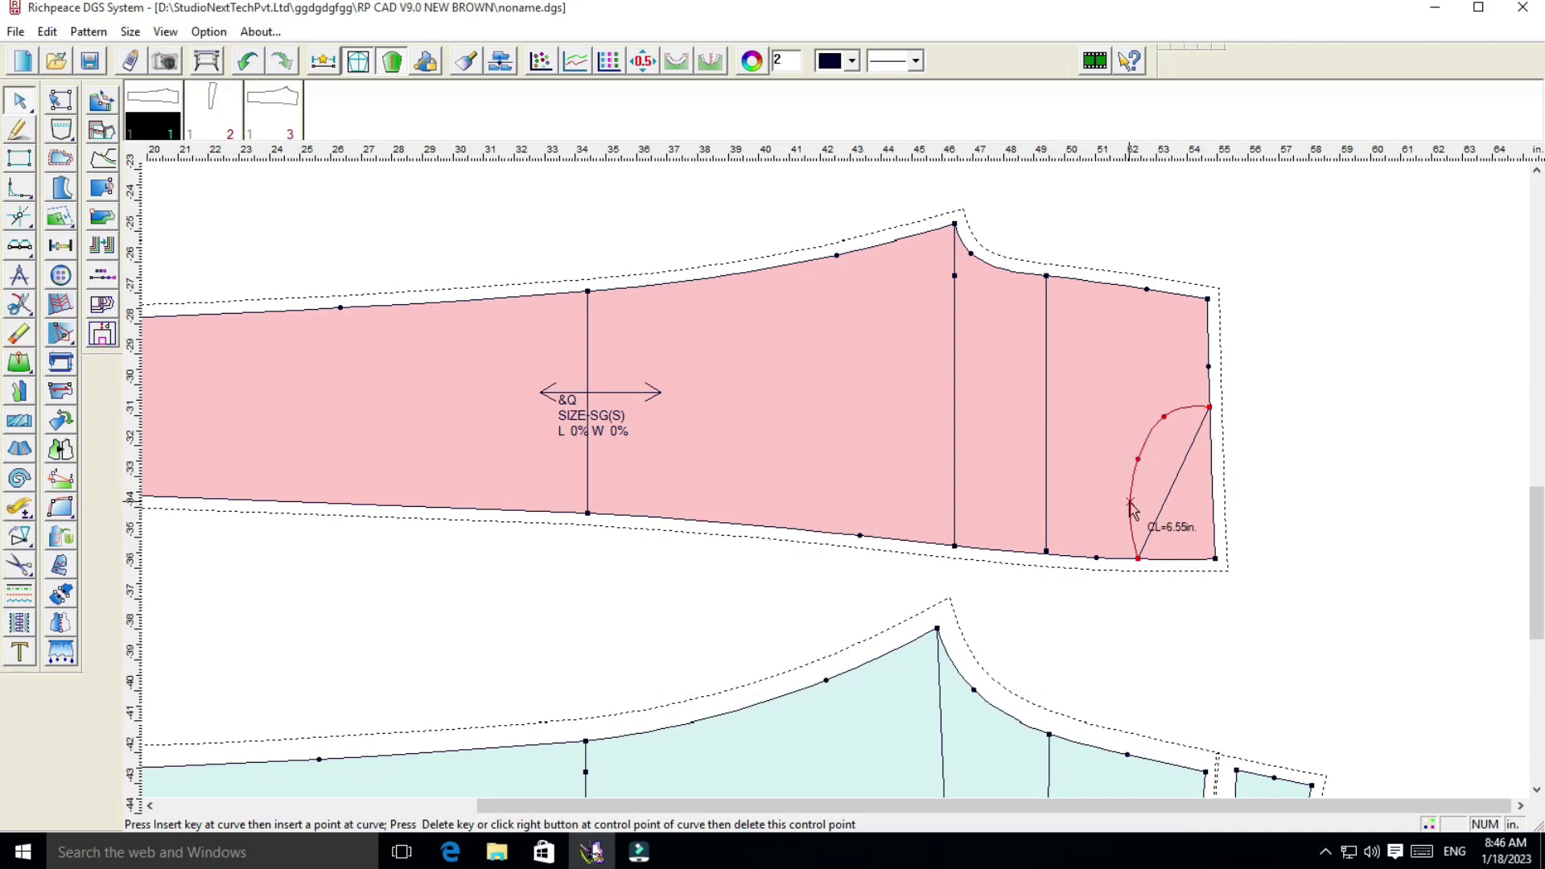
click(1136, 500)
click(1286, 480)
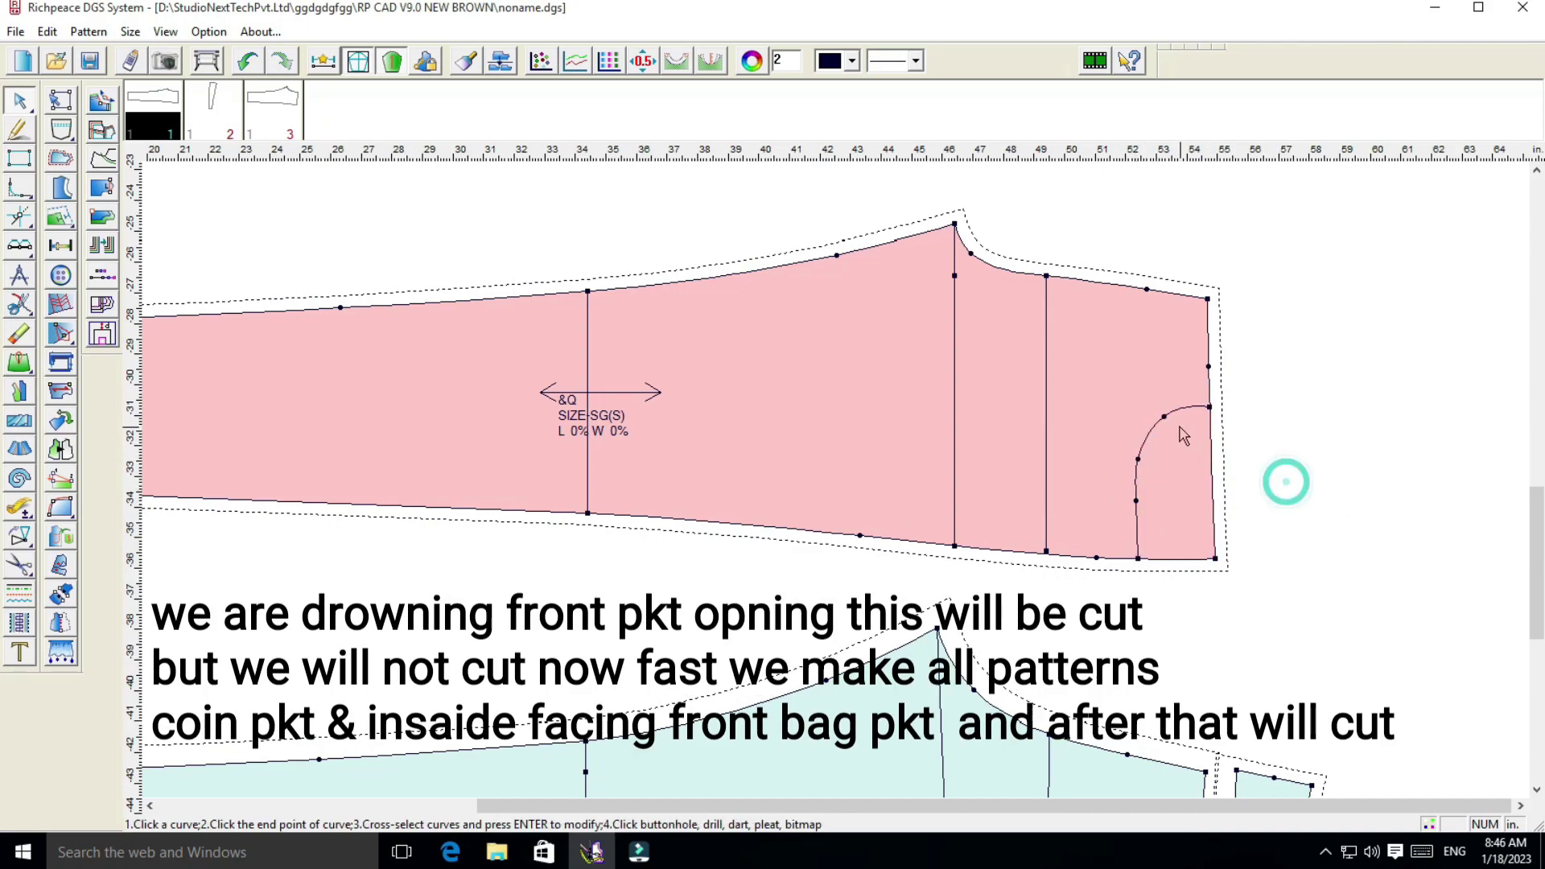
click(1161, 415)
right_click(1158, 414)
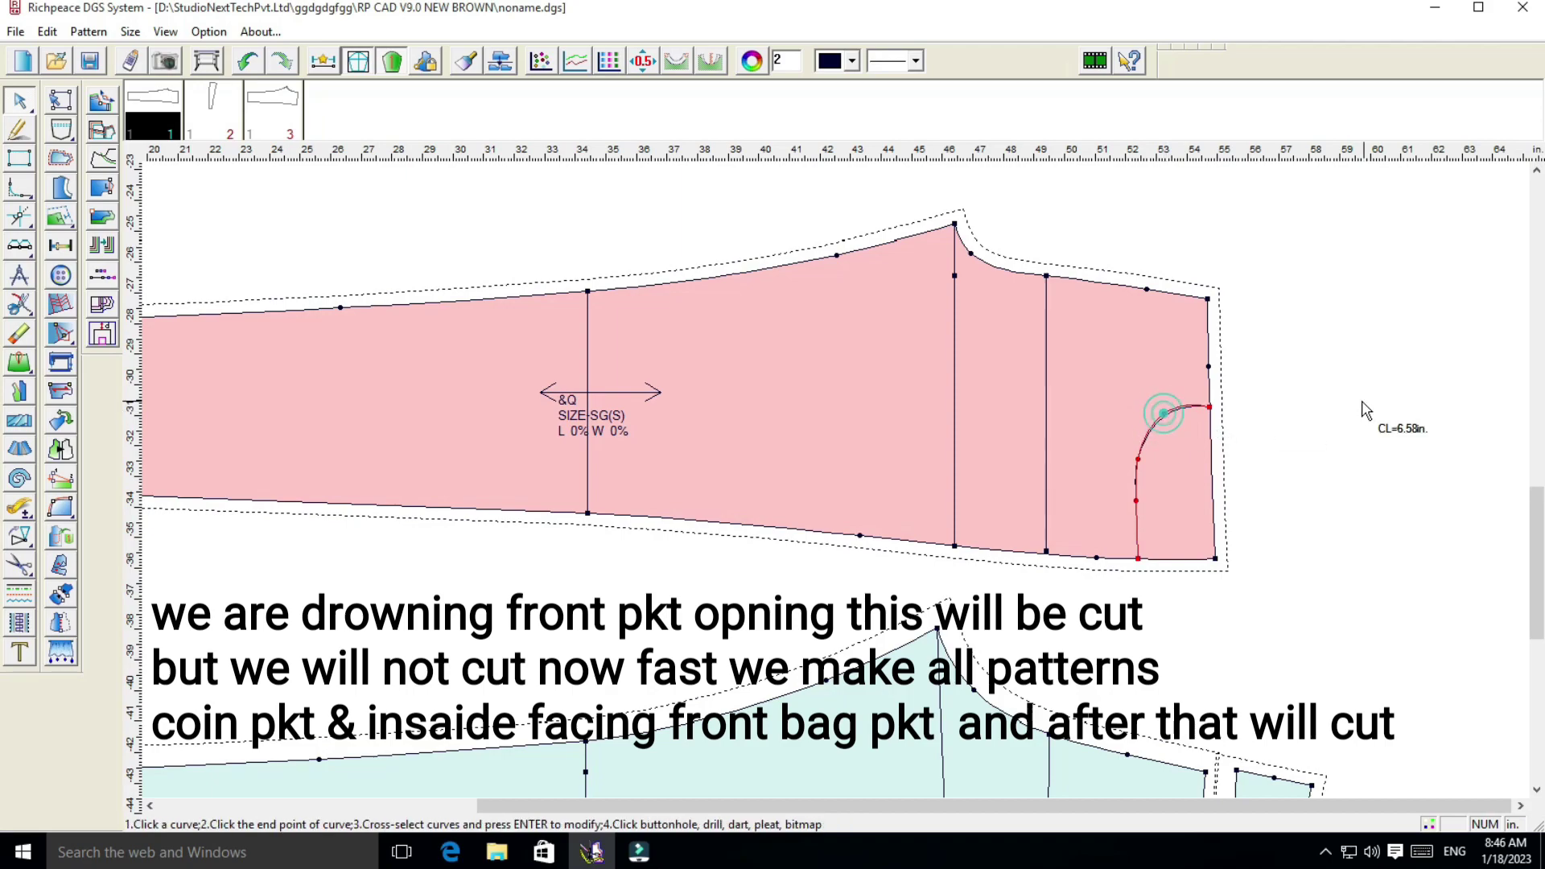
Nudge the pocket curve's lower control point and check the result
click(1361, 400)
click(1137, 459)
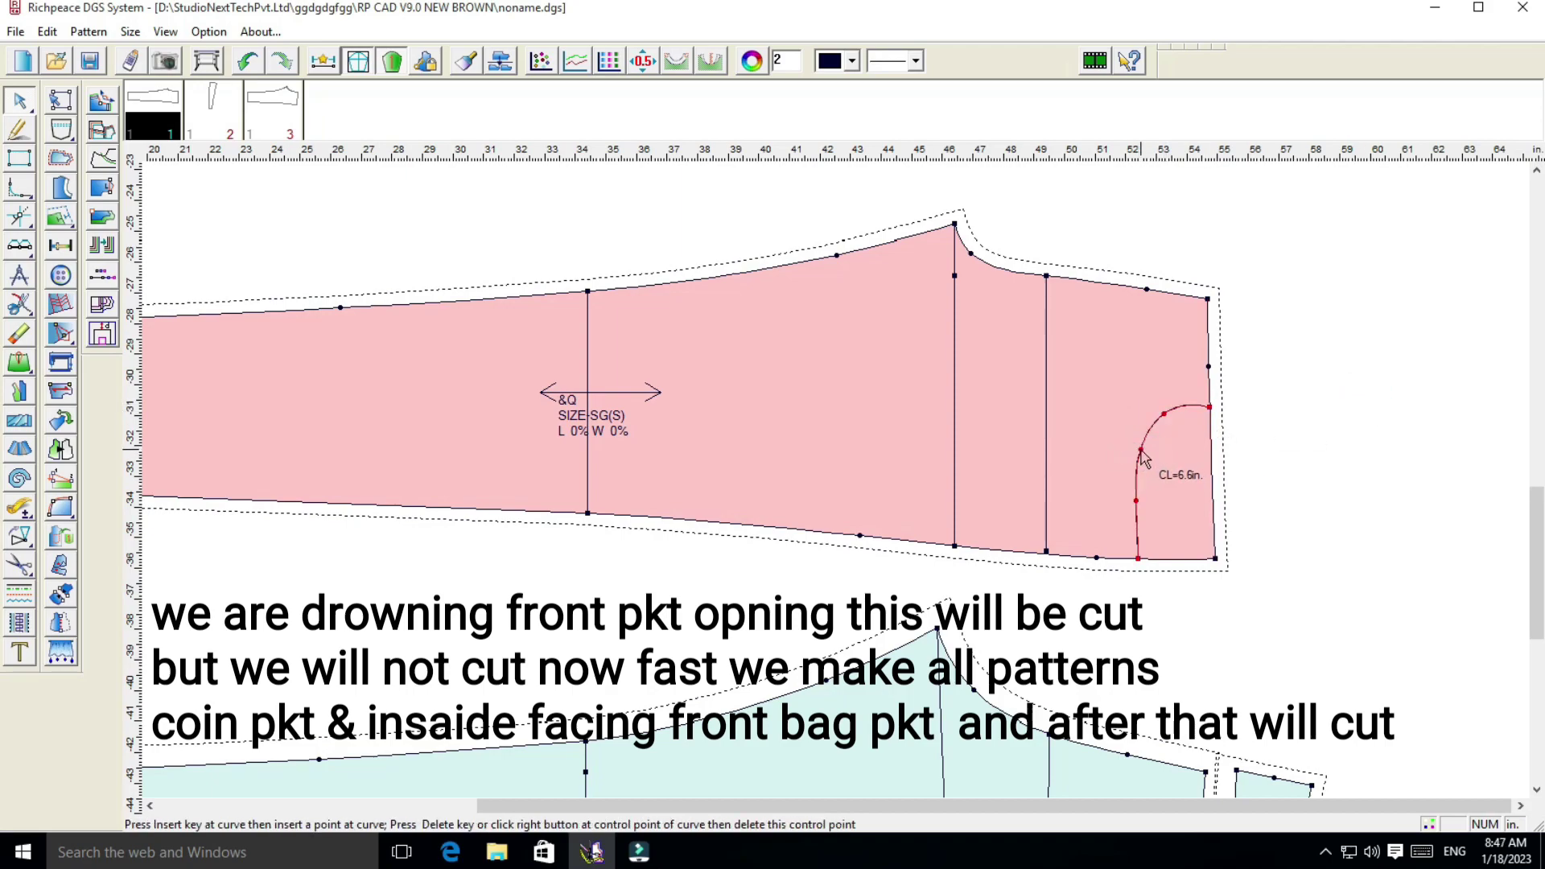
click(1137, 499)
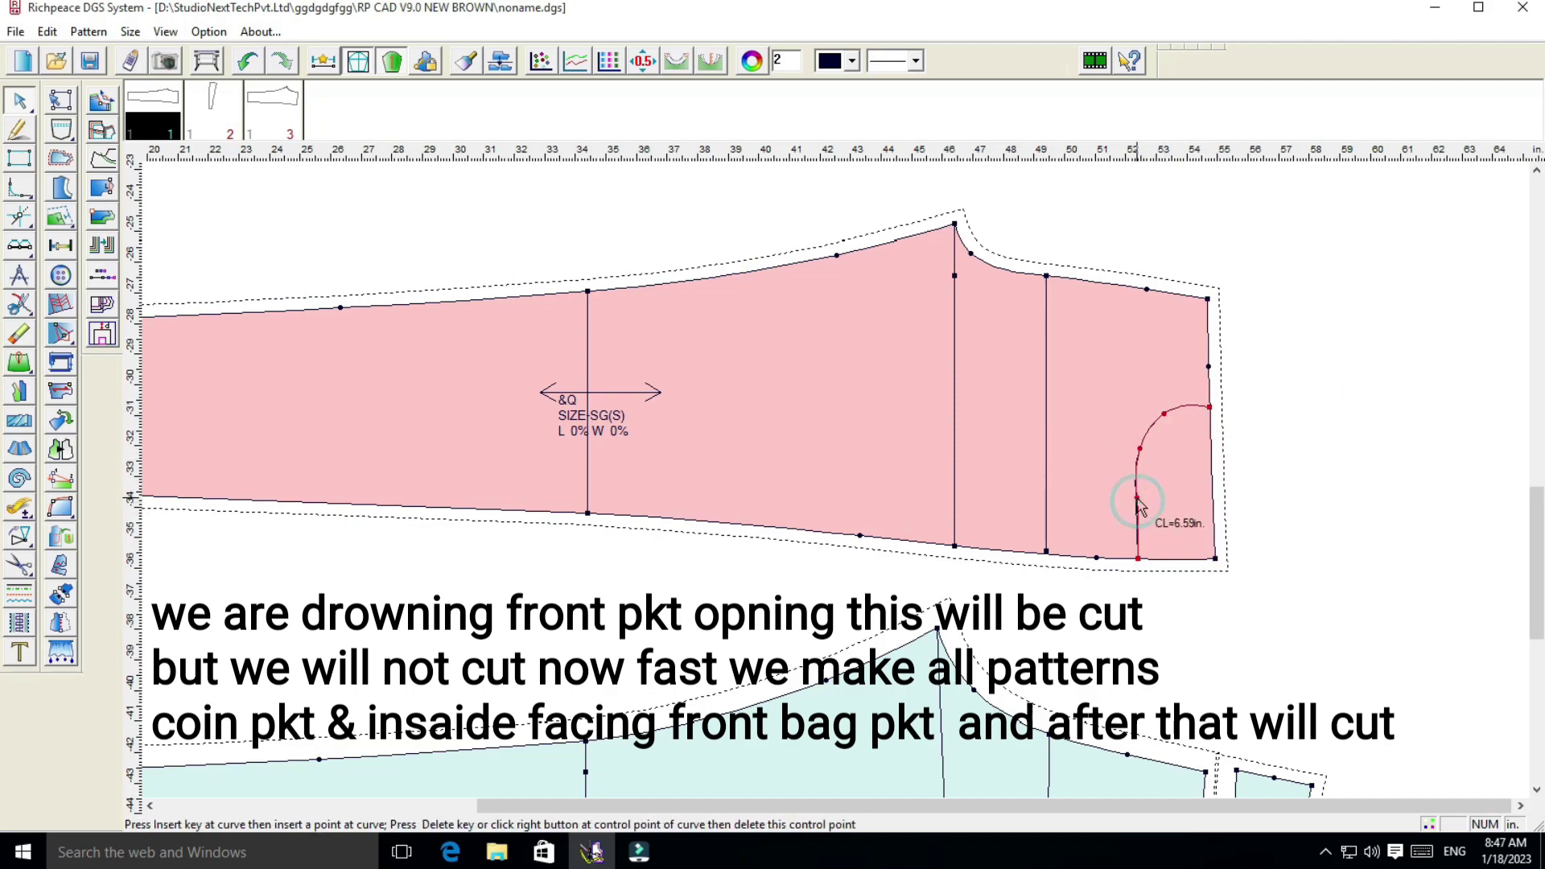
click(1324, 485)
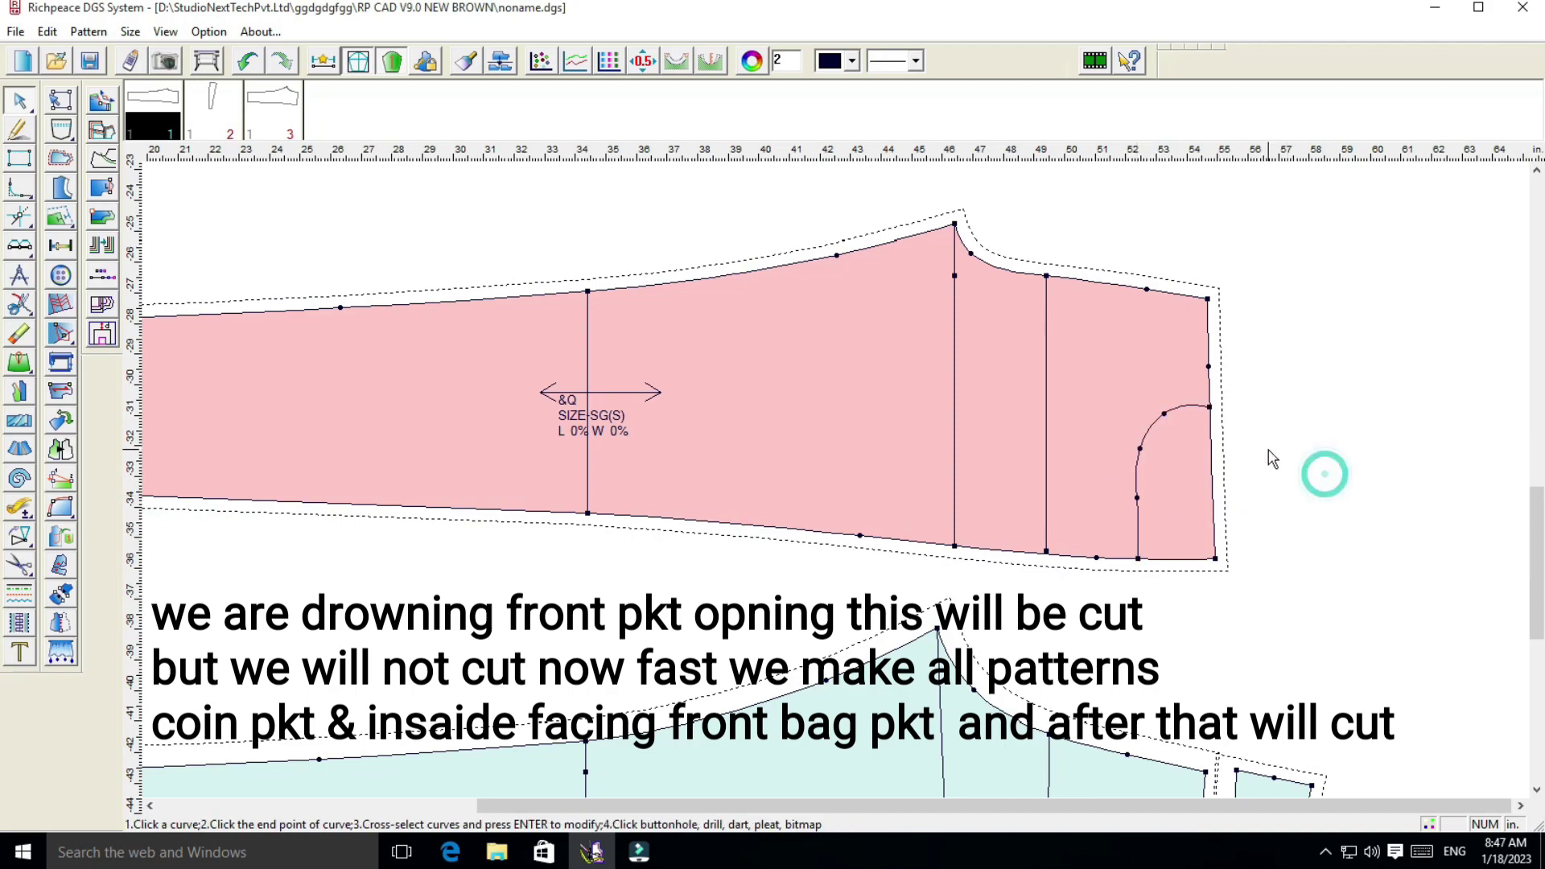
click(1165, 415)
click(1293, 414)
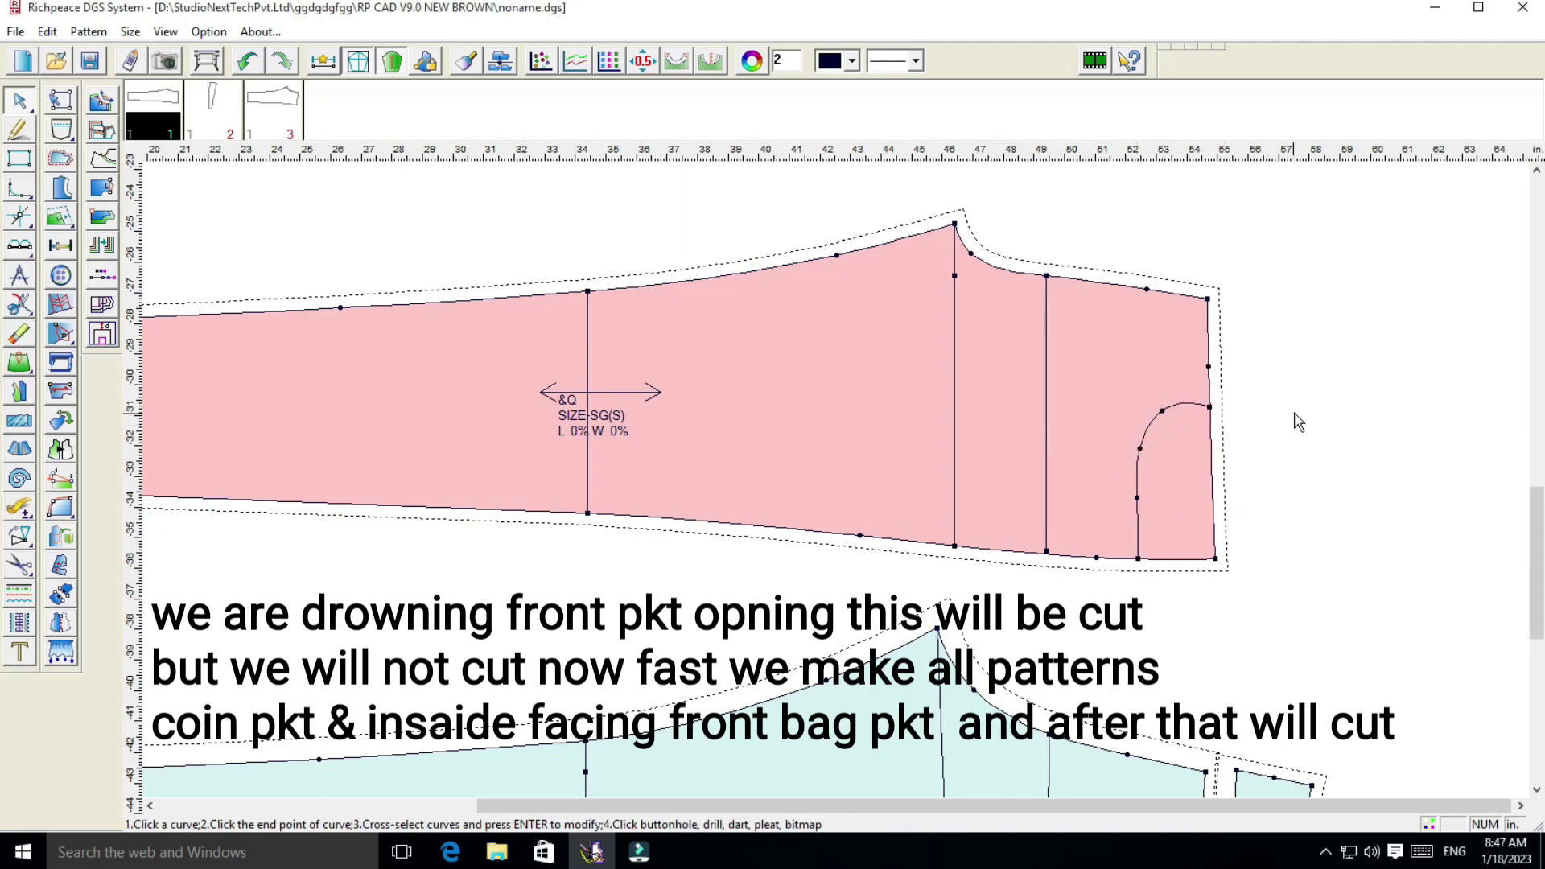
click(1164, 415)
click(1286, 417)
Pull the lower point of the pocket opening curve further left
right_click(1319, 424)
click(1365, 432)
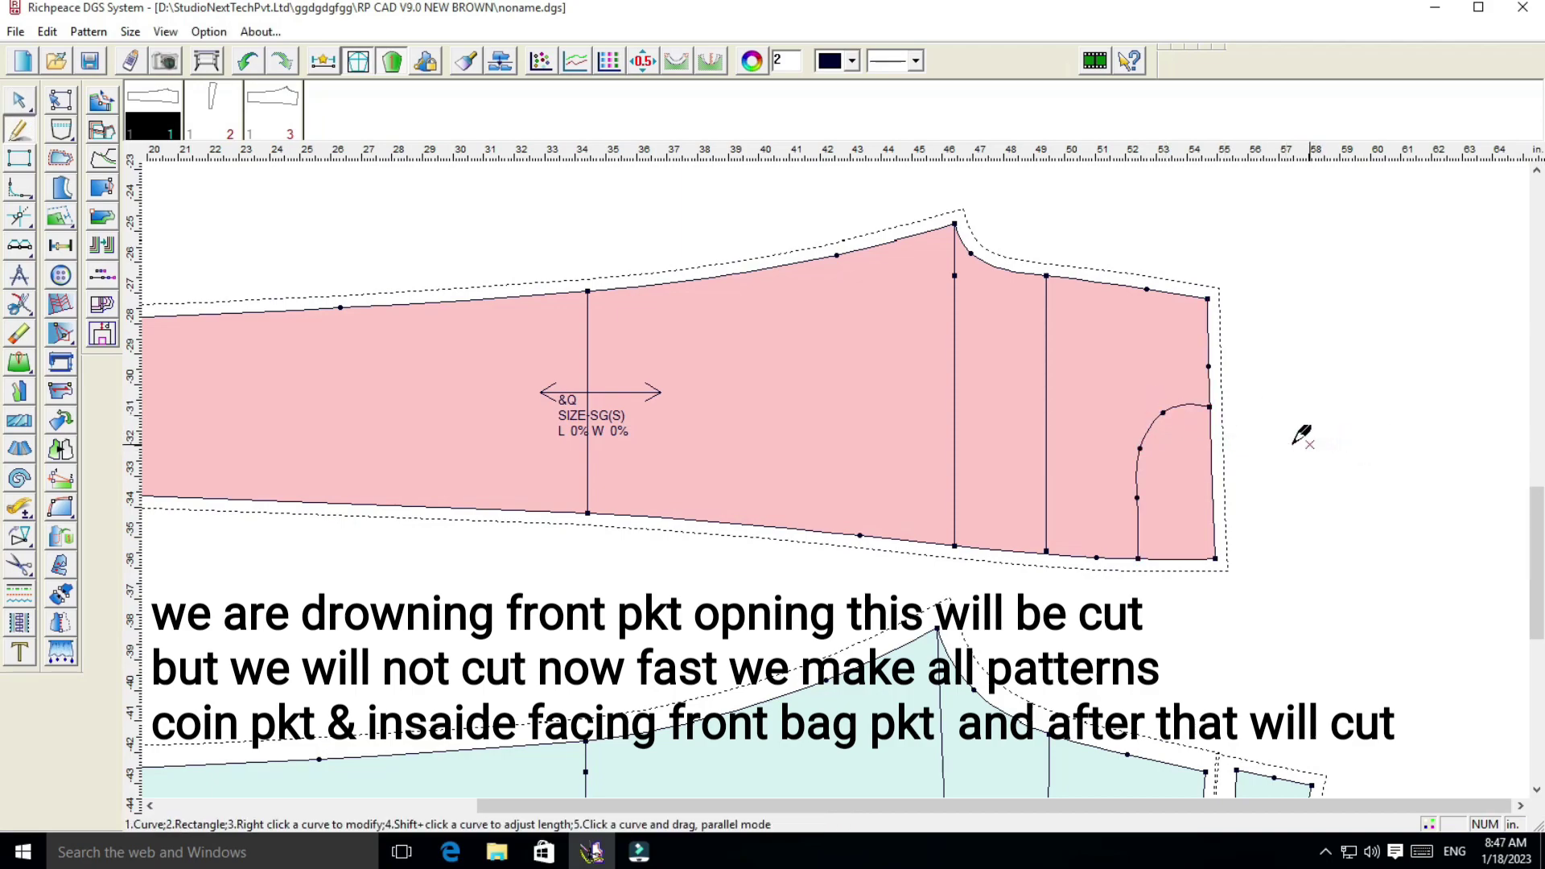
right_click(1301, 435)
click(1297, 461)
click(1141, 449)
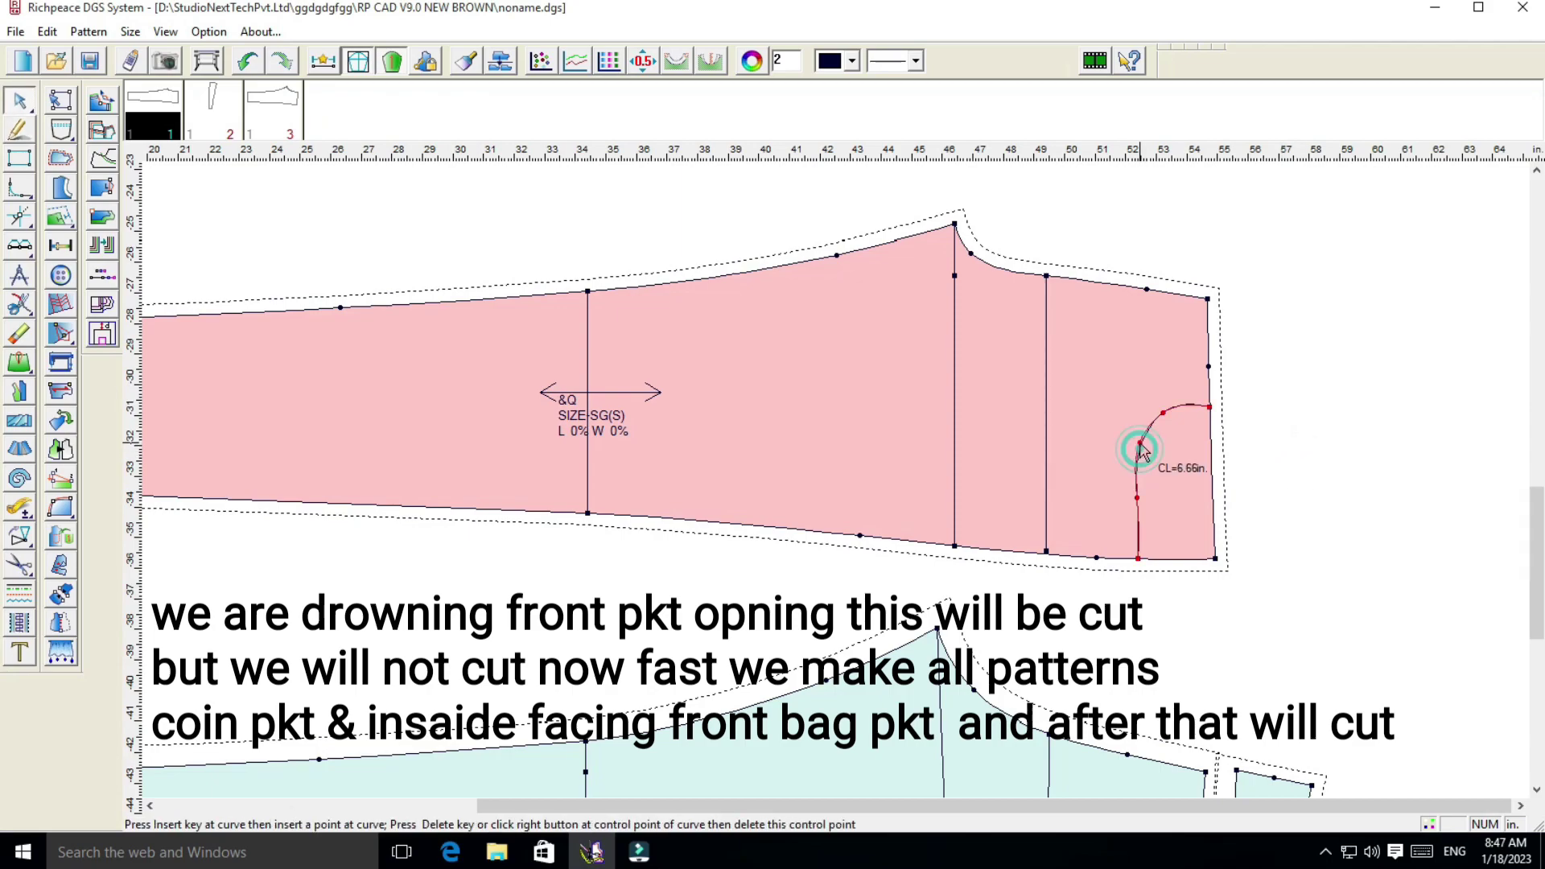
scroll(842, 486, up, 3)
click(915, 472)
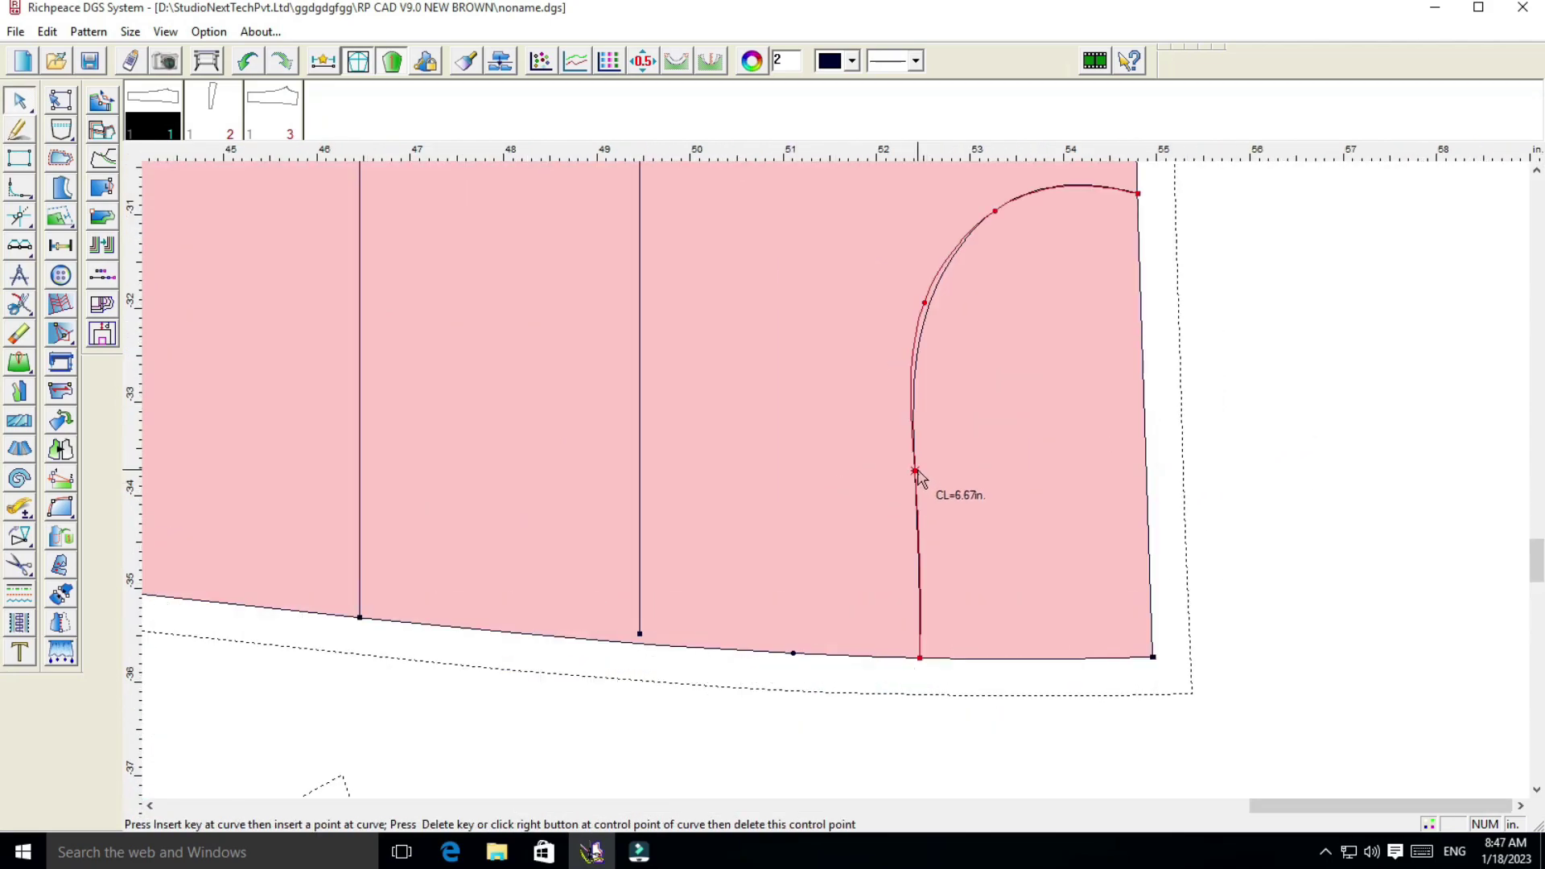
right_click(1024, 452)
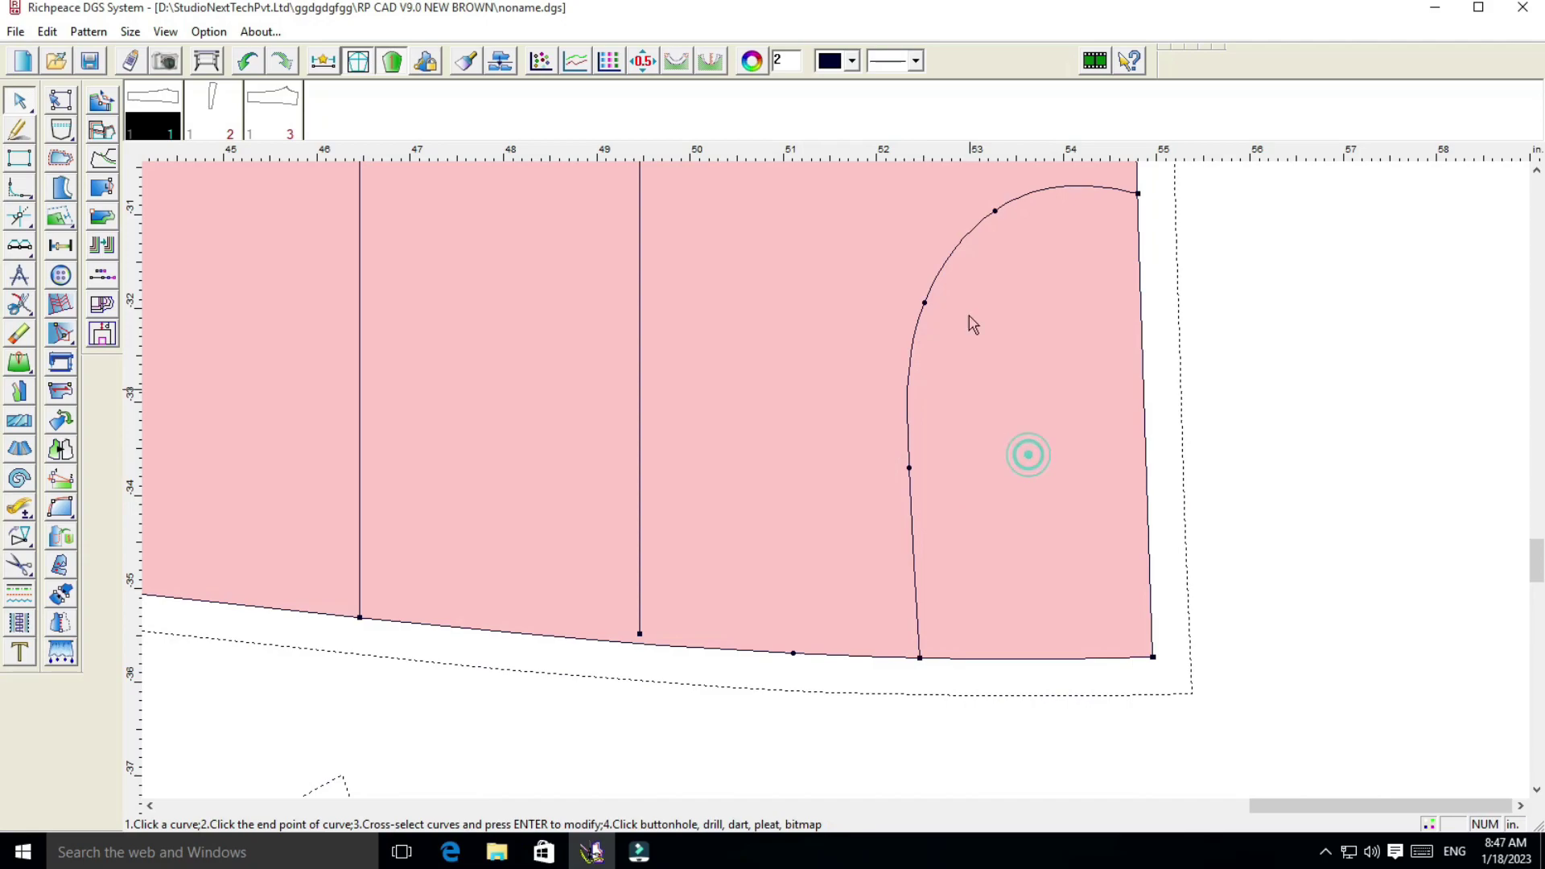
Adjust the upper points of the pocket curve to smooth its top arc
click(995, 212)
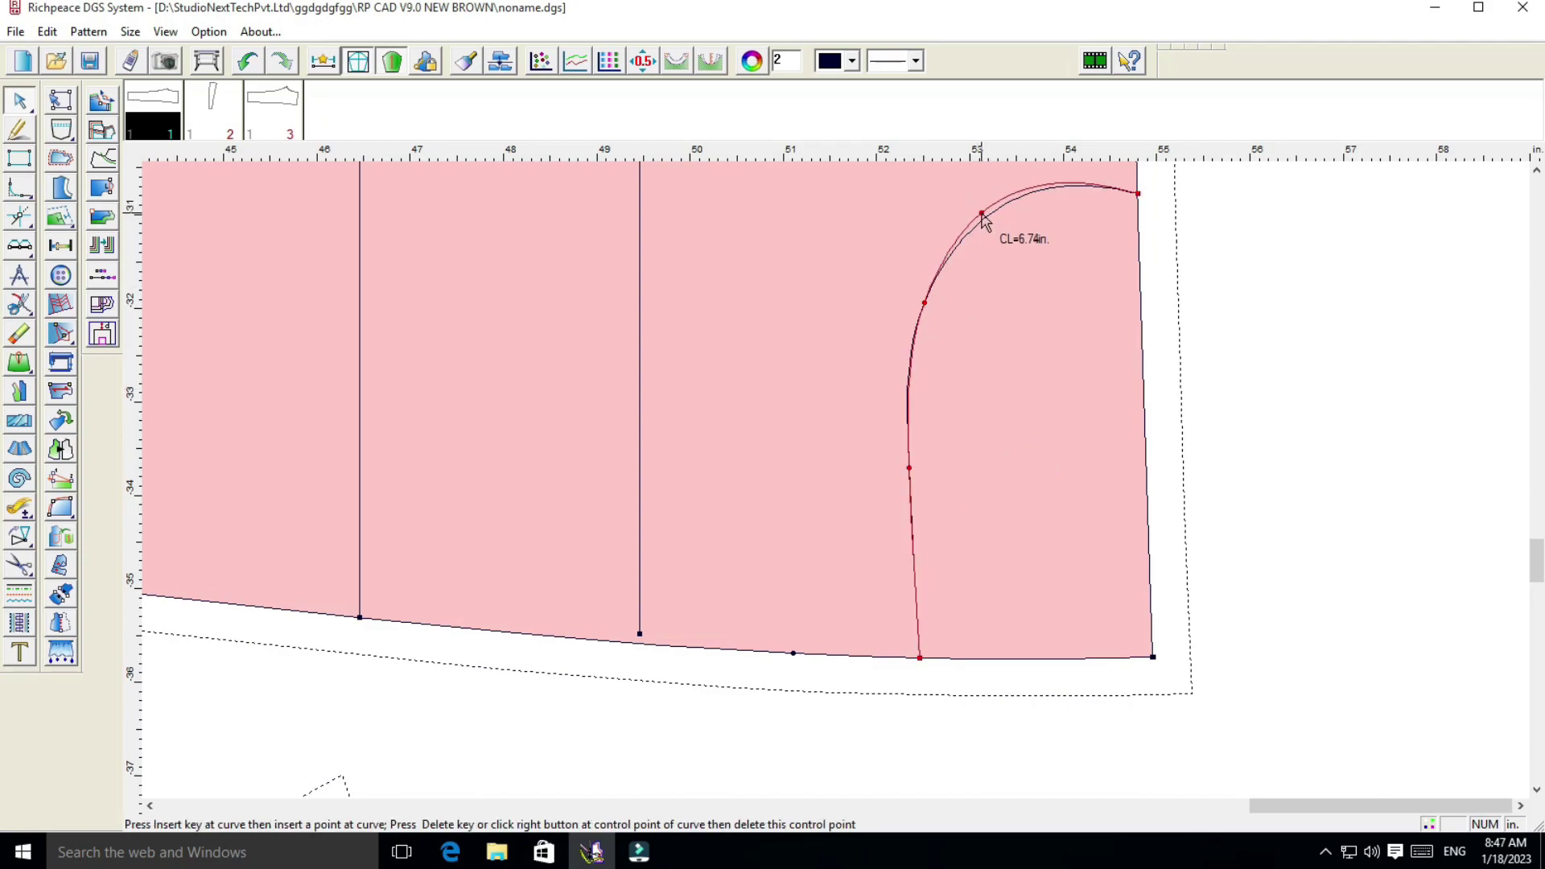
click(982, 213)
click(923, 303)
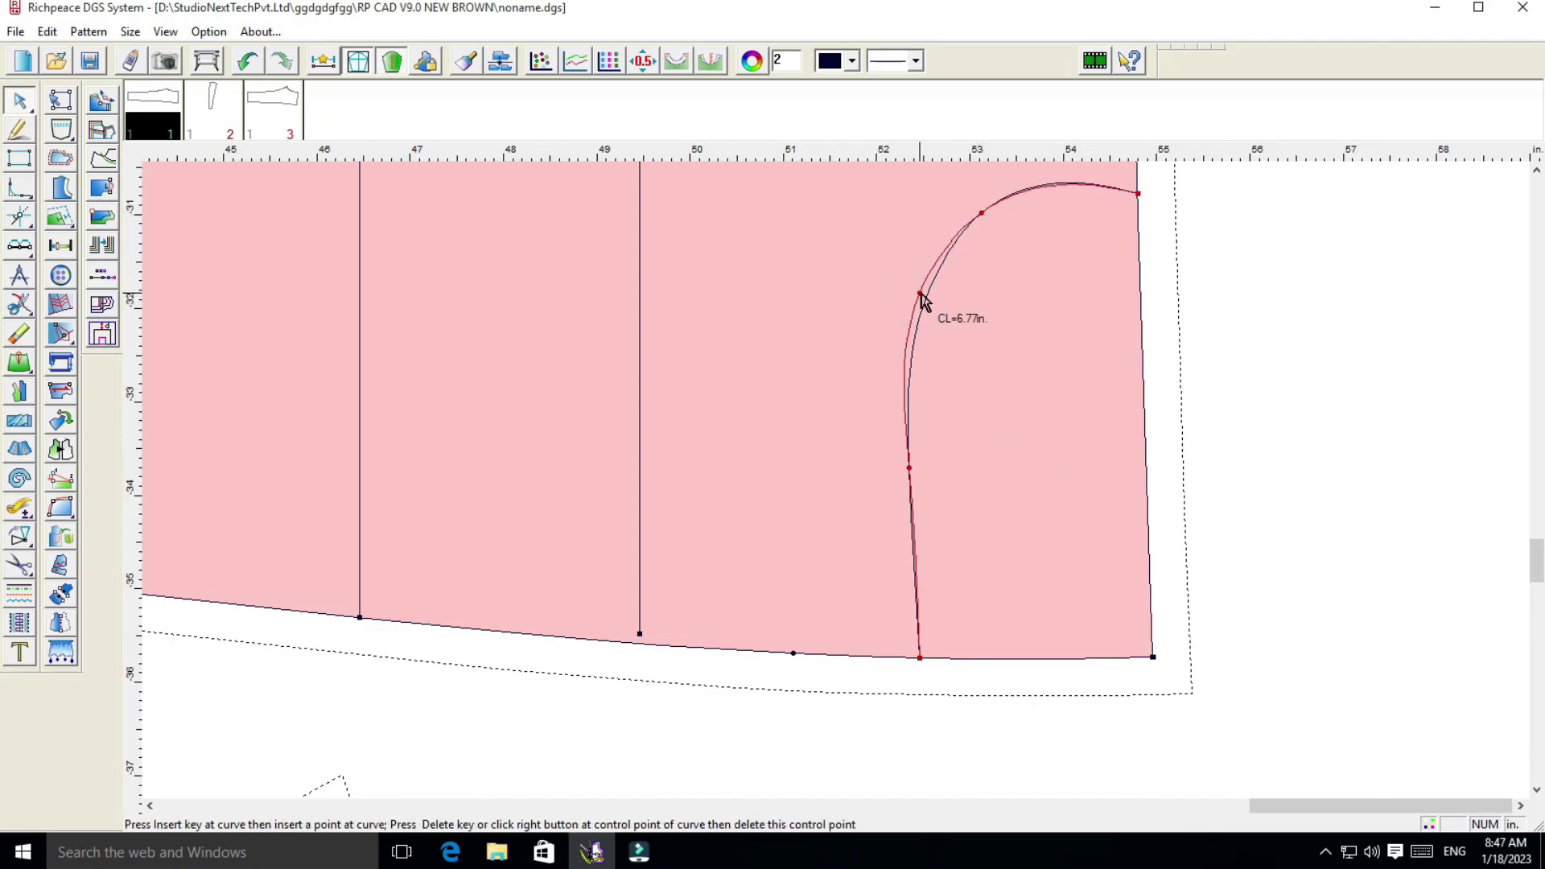
click(920, 293)
click(980, 216)
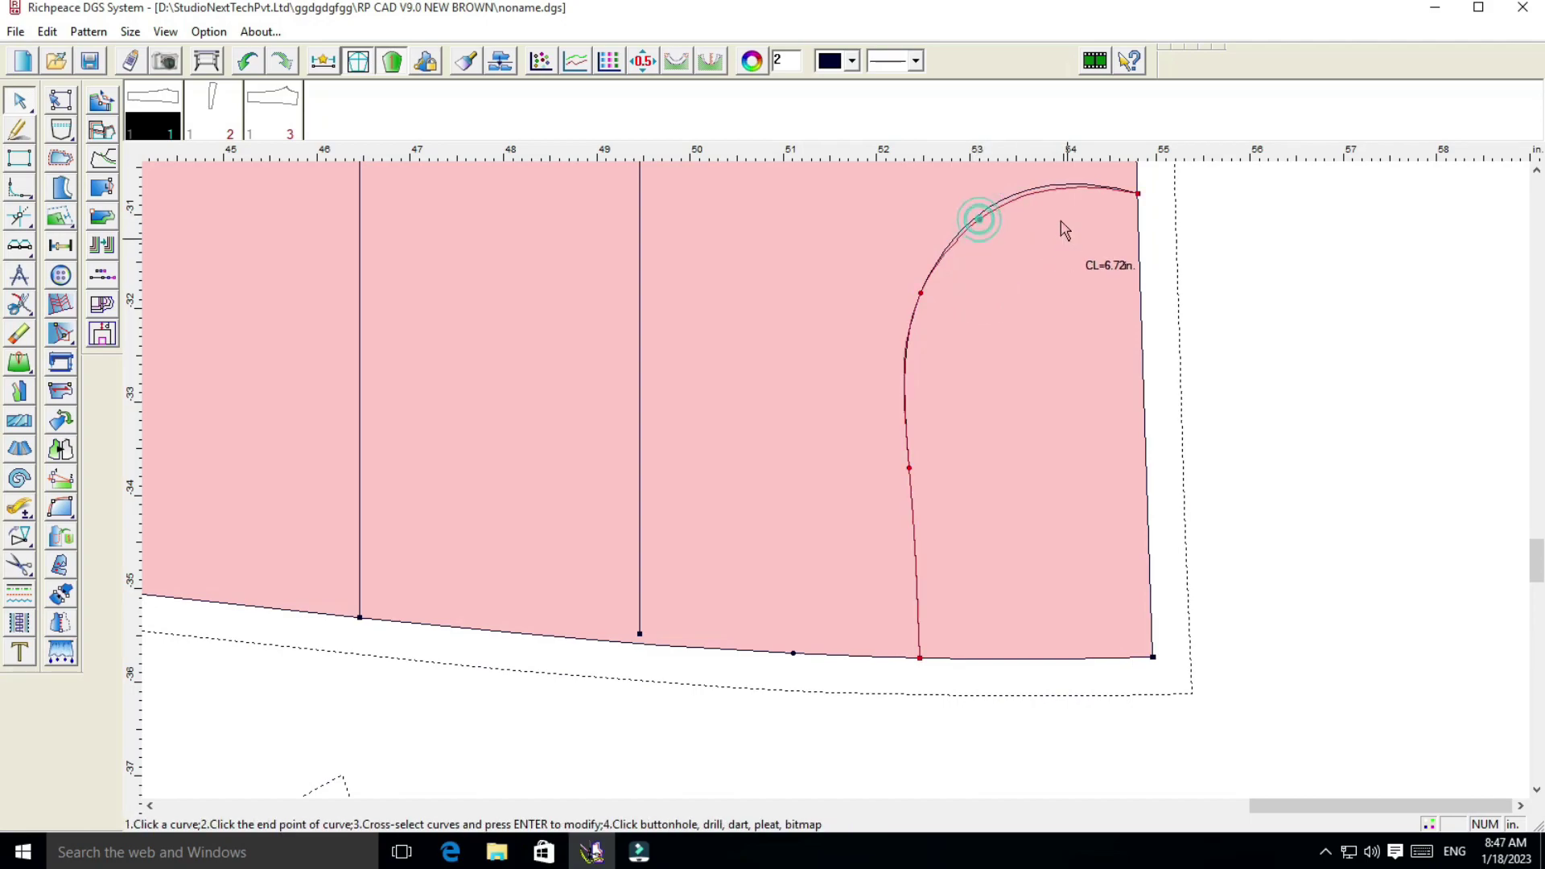
click(1051, 189)
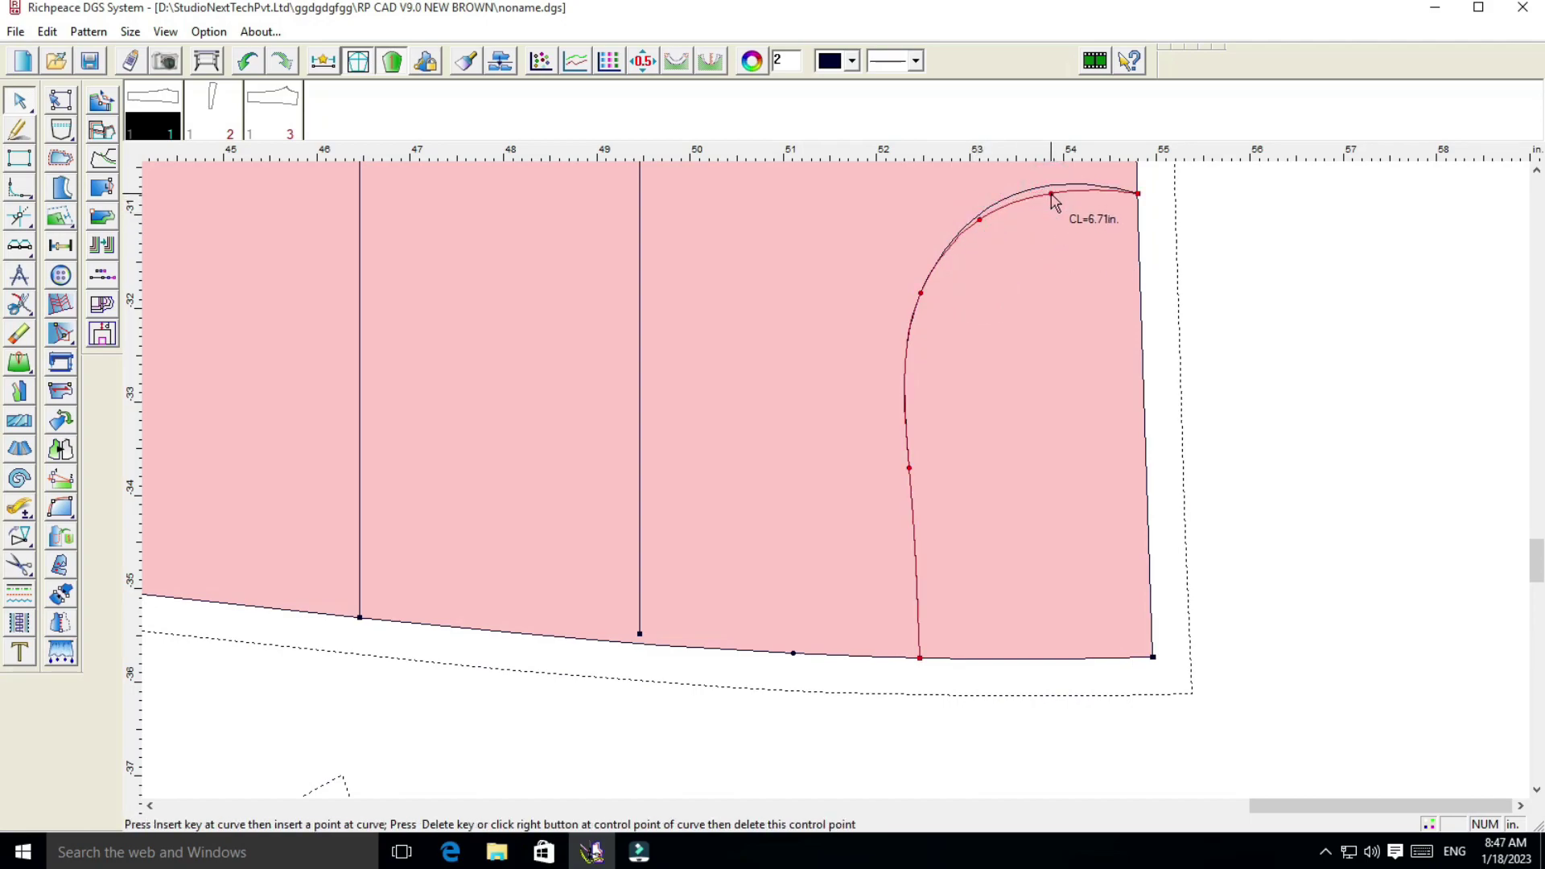
click(1069, 298)
Smooth the lower part of the pocket opening curve toward the hem
click(909, 469)
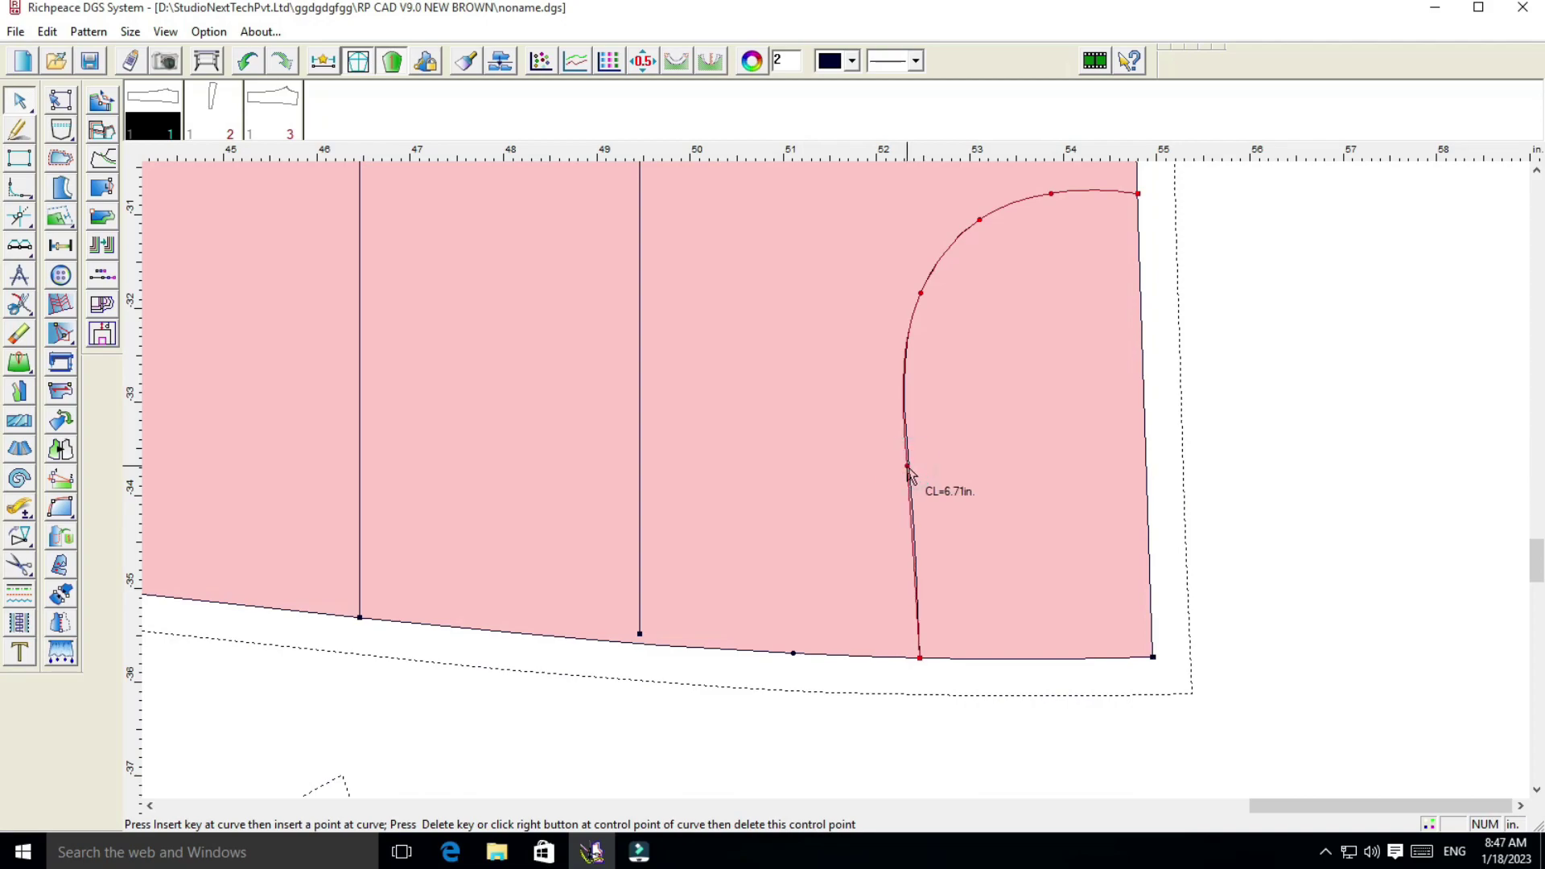
click(996, 459)
scroll(838, 486, down, 1)
click(839, 483)
scroll(835, 487, down, 1)
scroll(835, 482, up, 1)
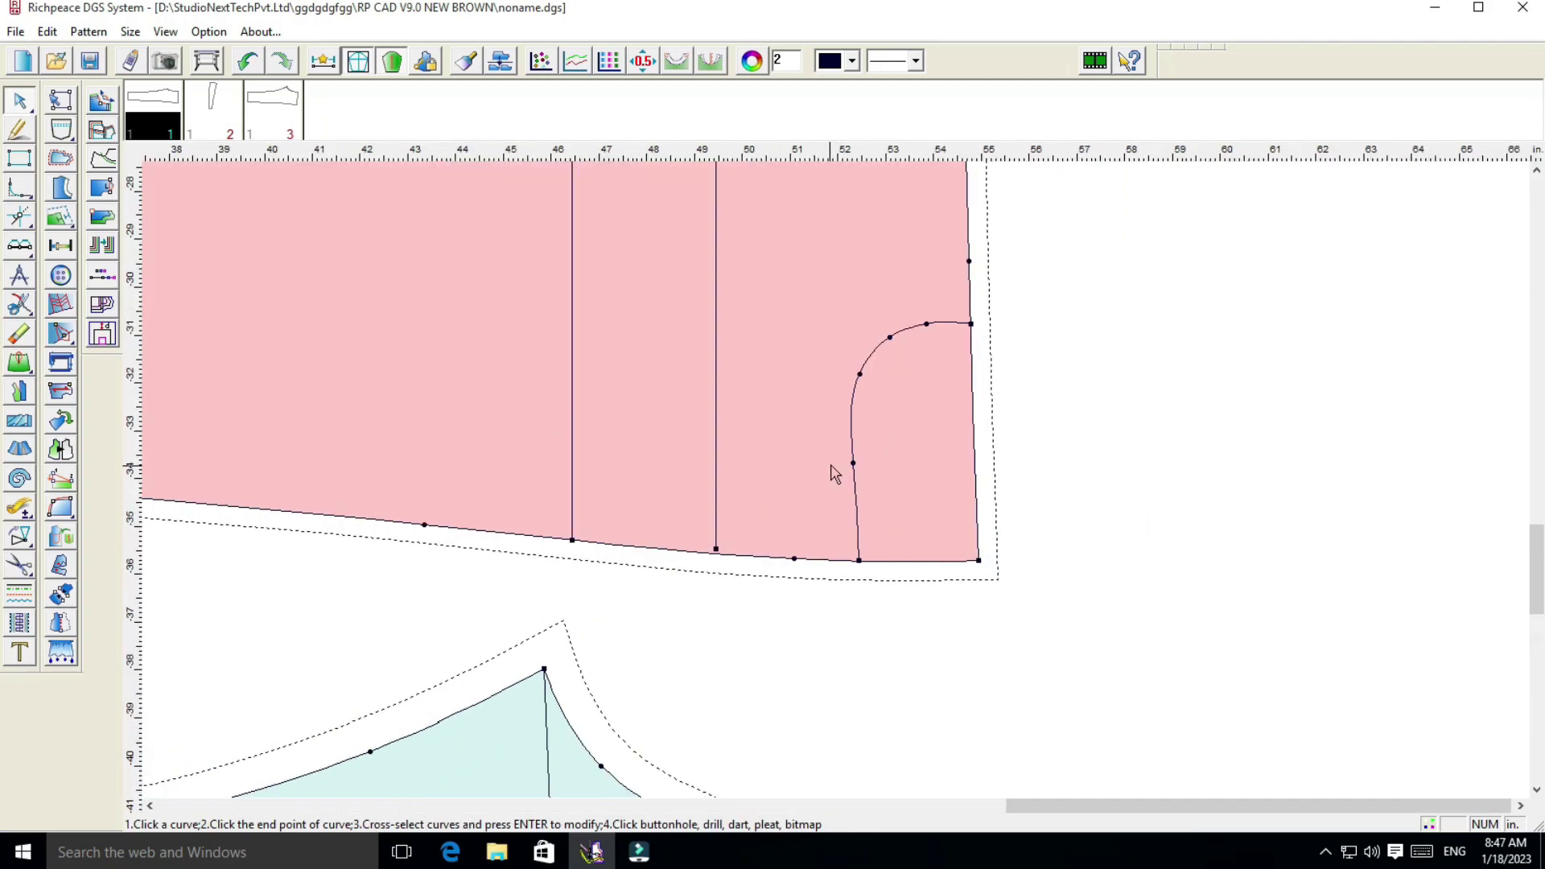
scroll(837, 483, down, 2)
scroll(856, 482, up, 1)
scroll(858, 479, up, 1)
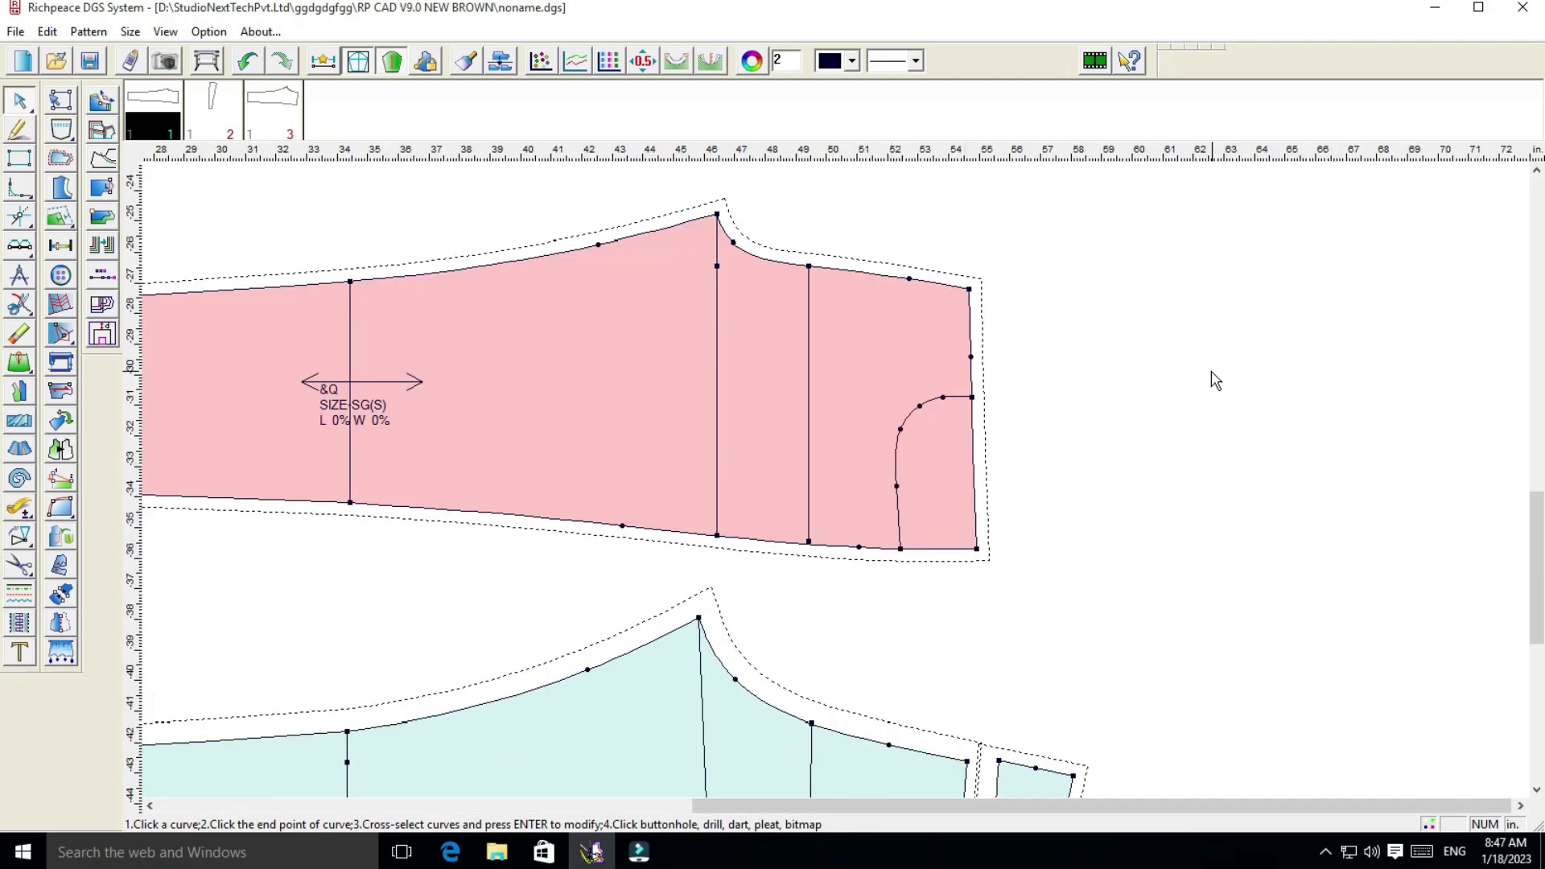
right_click(1214, 379)
Create a parallel copy of the pocket opening curve at 1 inch distance
click(1260, 384)
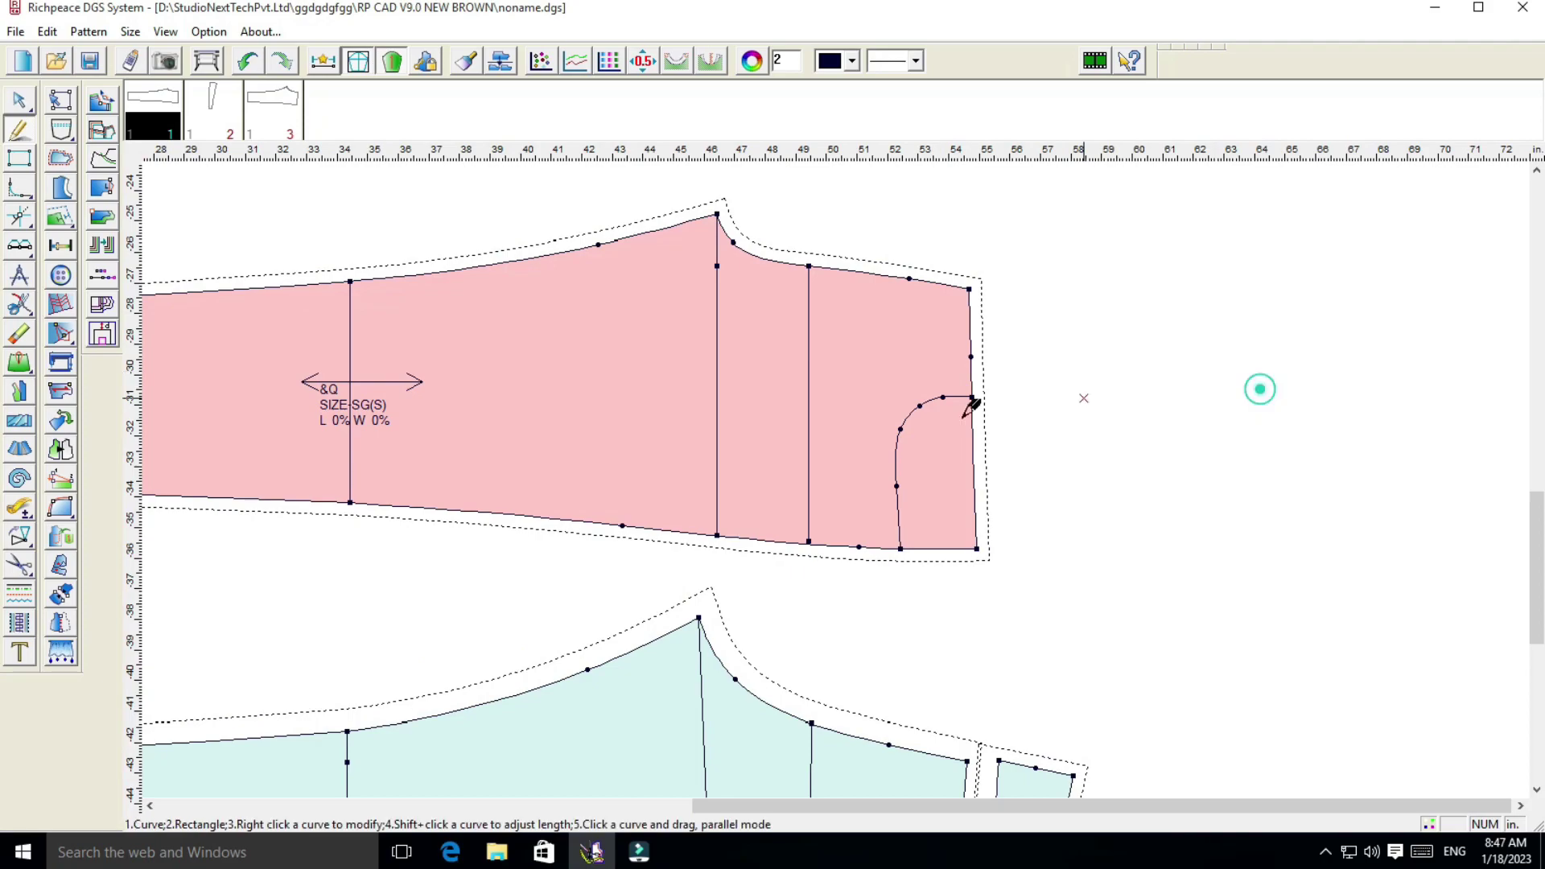
click(897, 465)
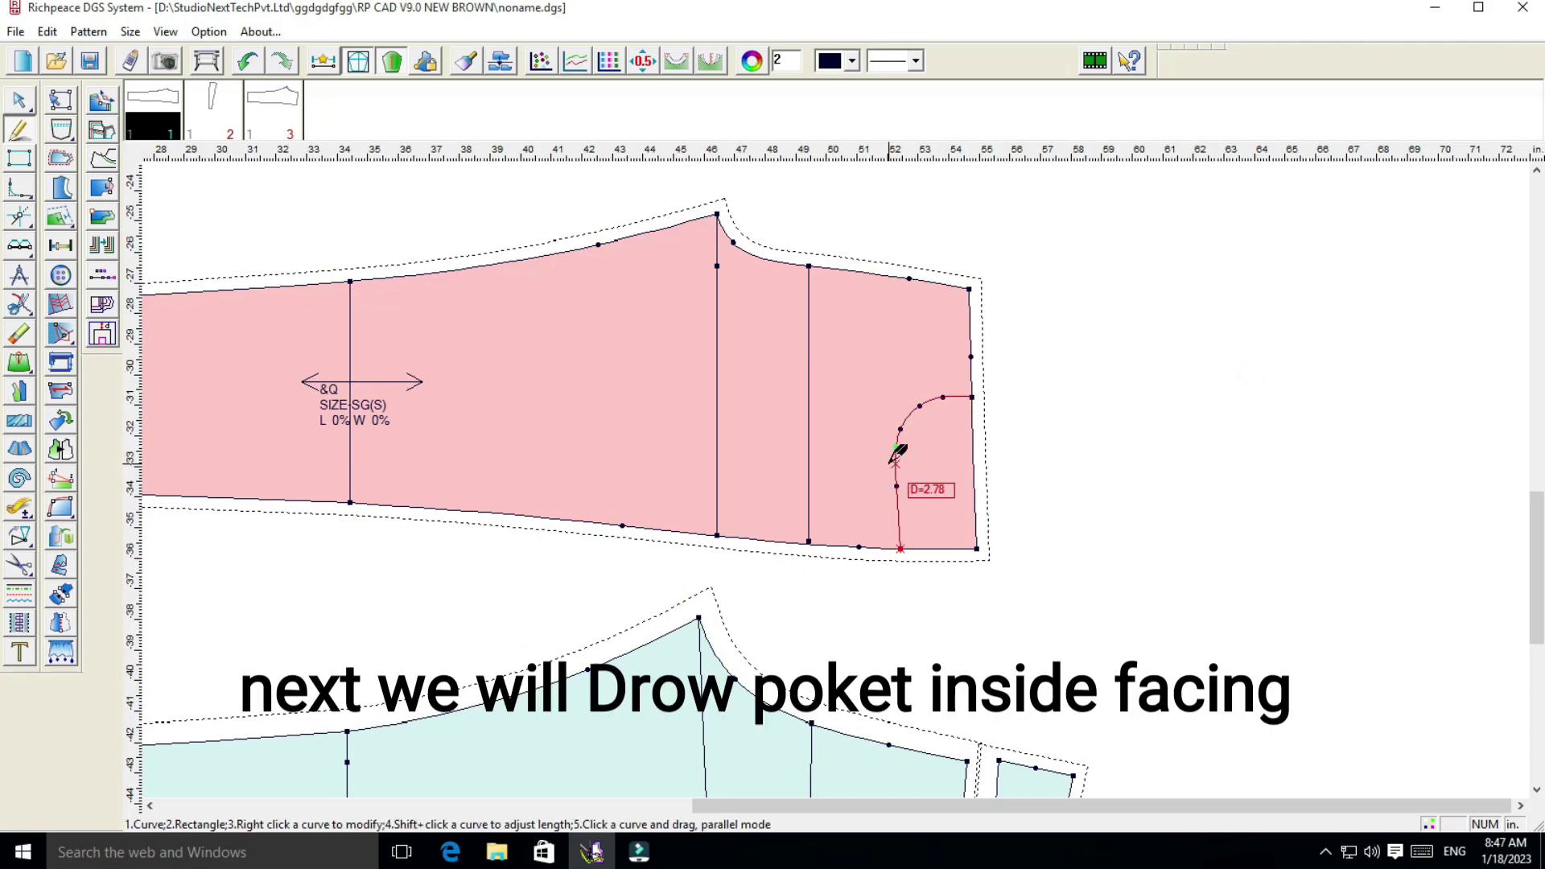
key(Return)
click(807, 624)
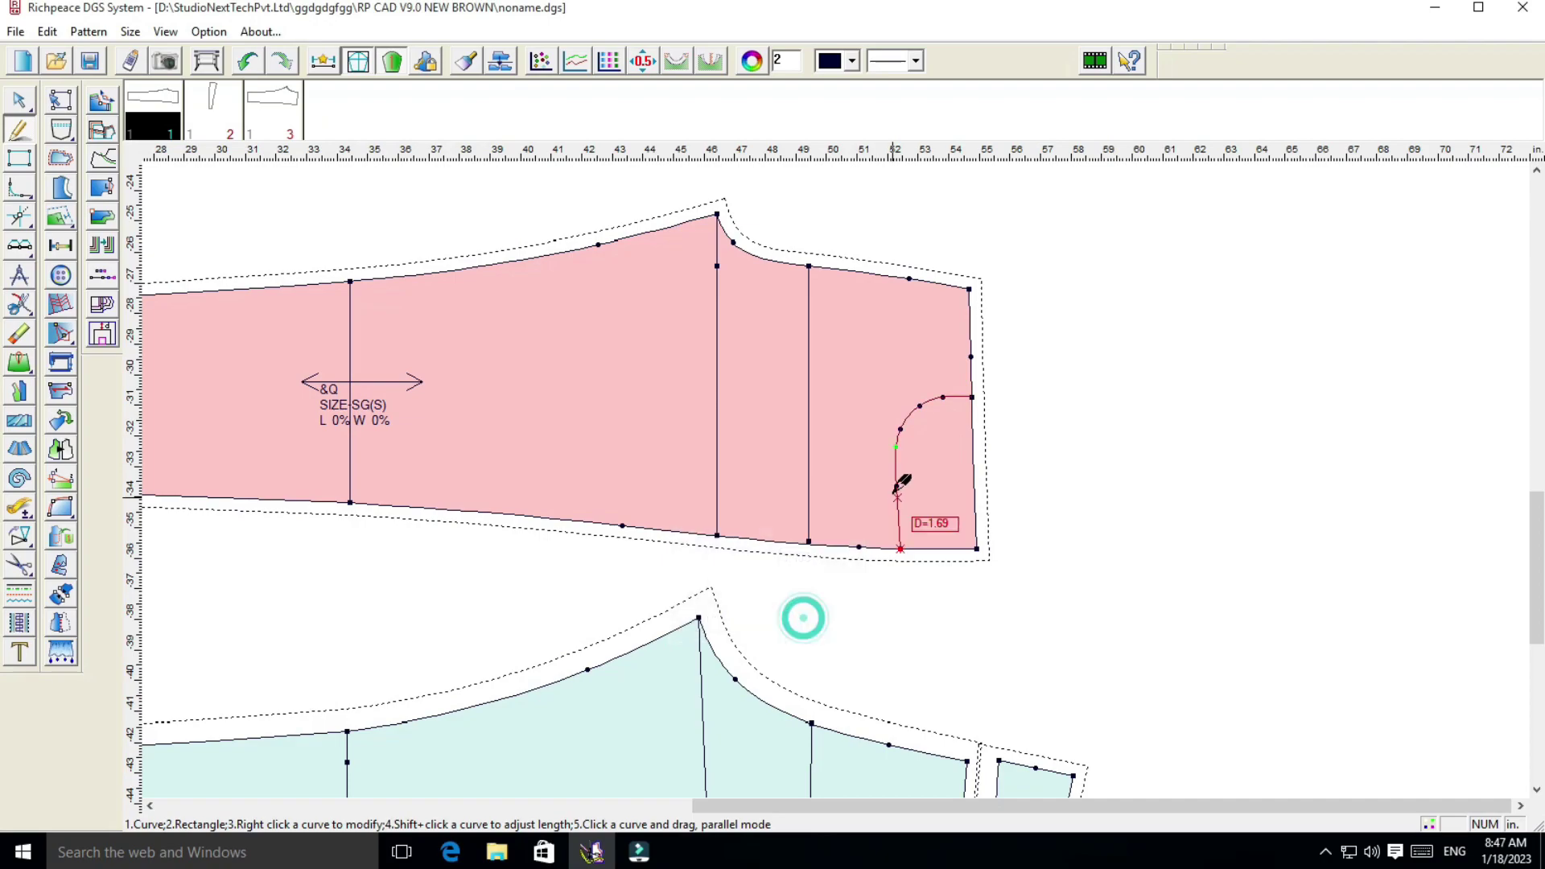
scroll(855, 442, up, 1)
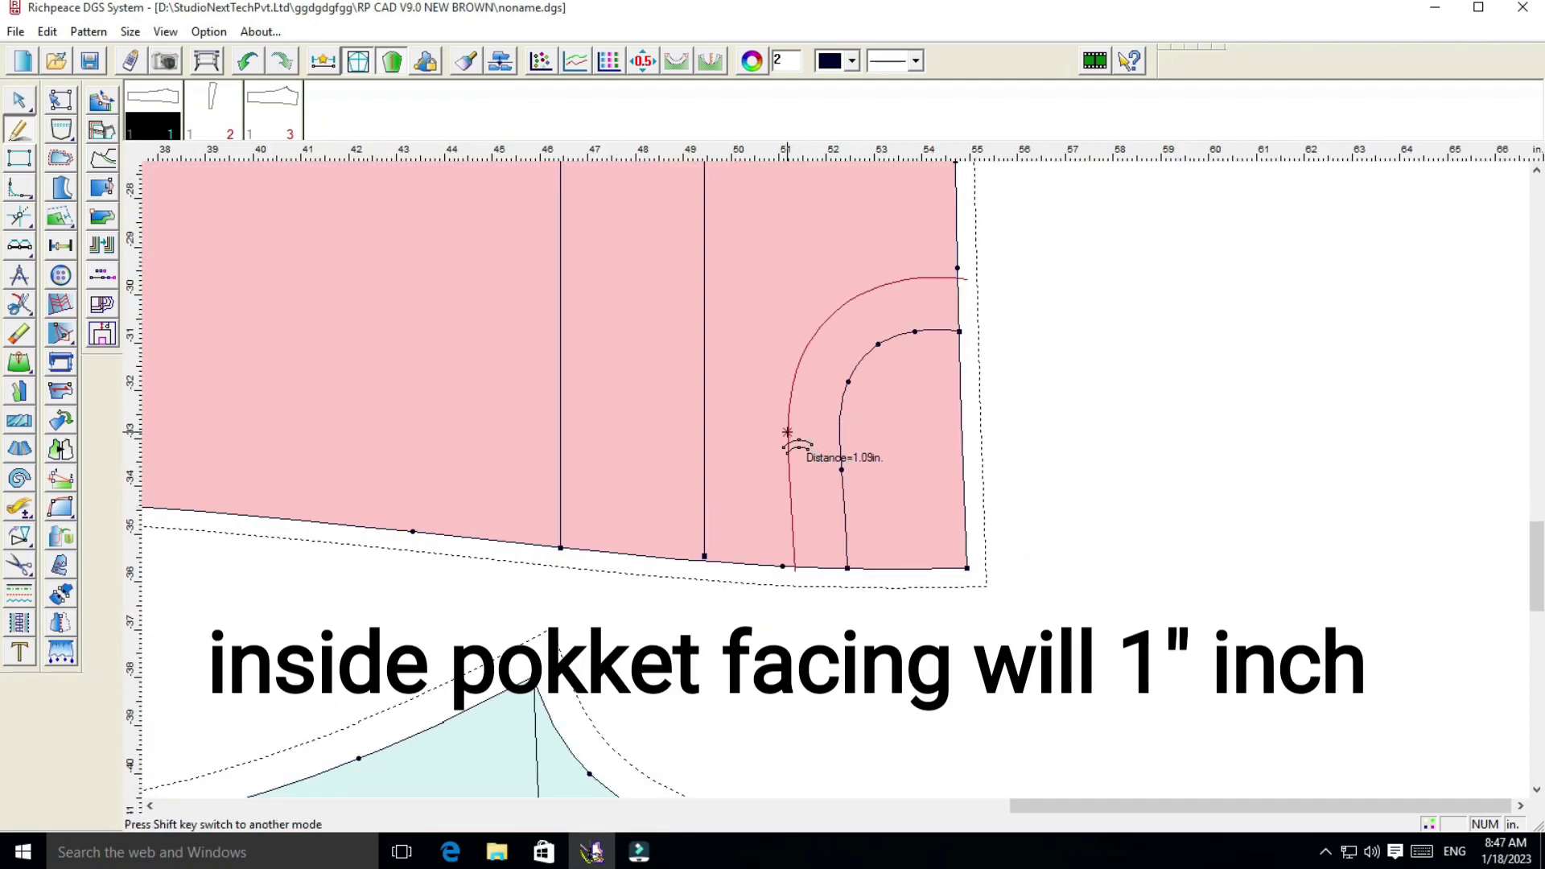
click(776, 432)
click(885, 505)
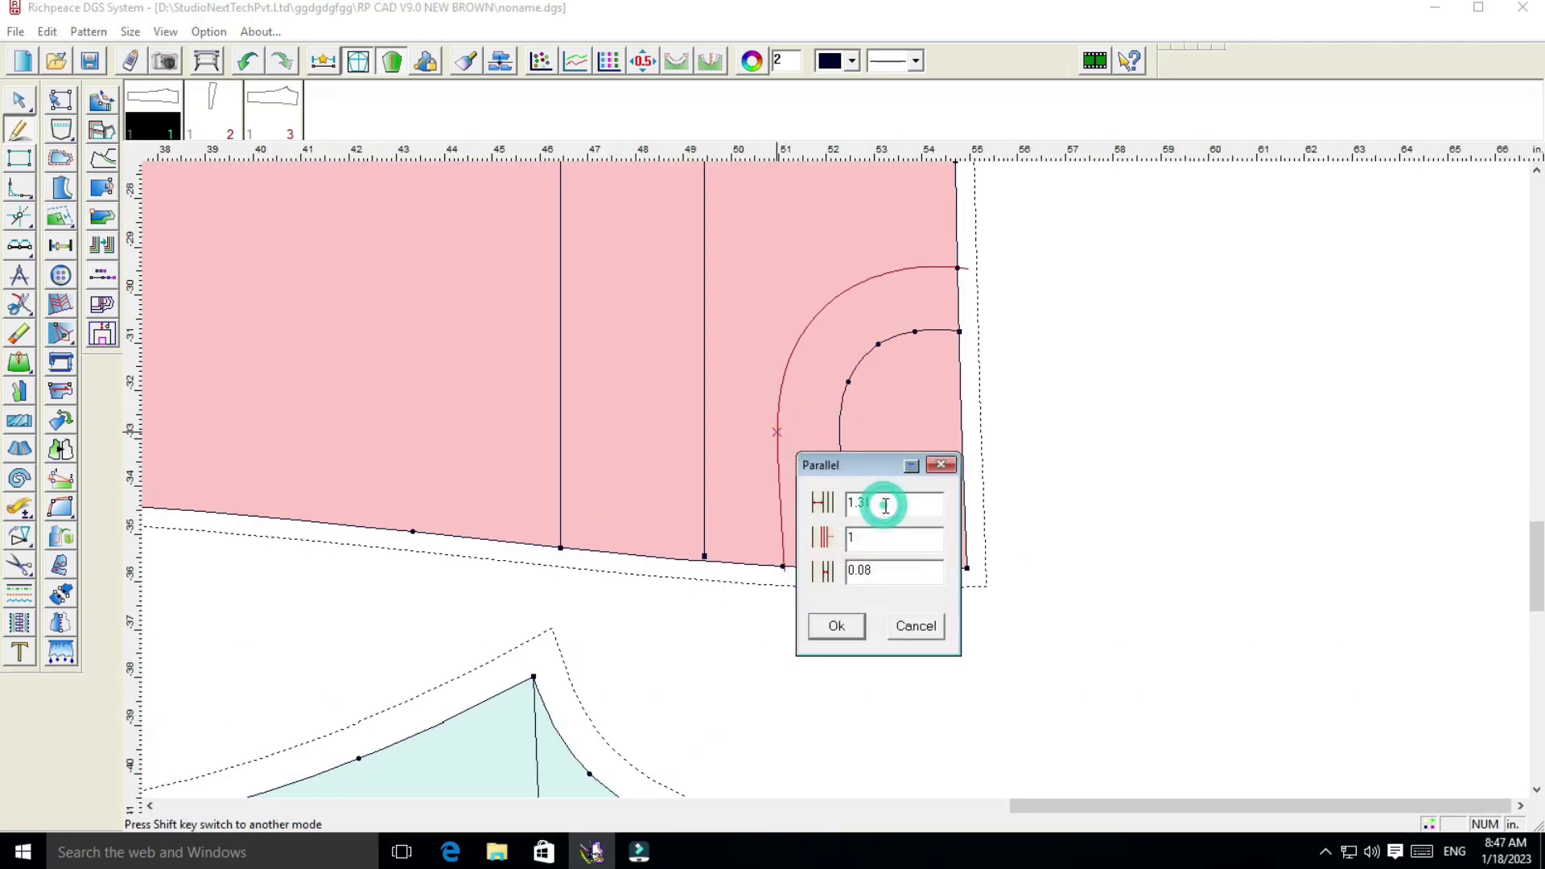
key(BackSpace)
key(BackSpace)
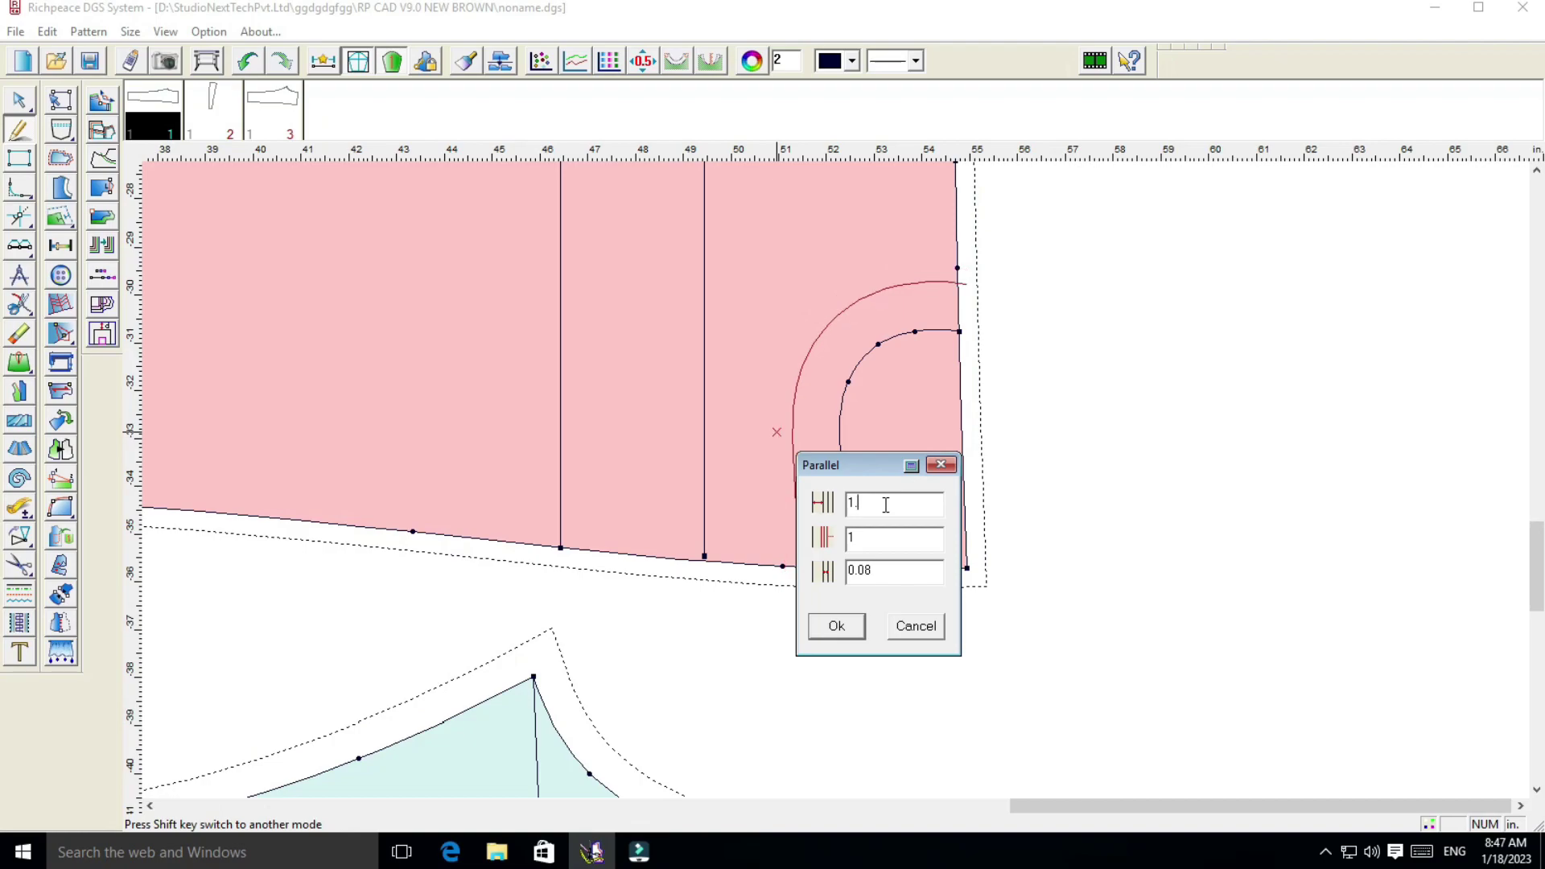
click(844, 630)
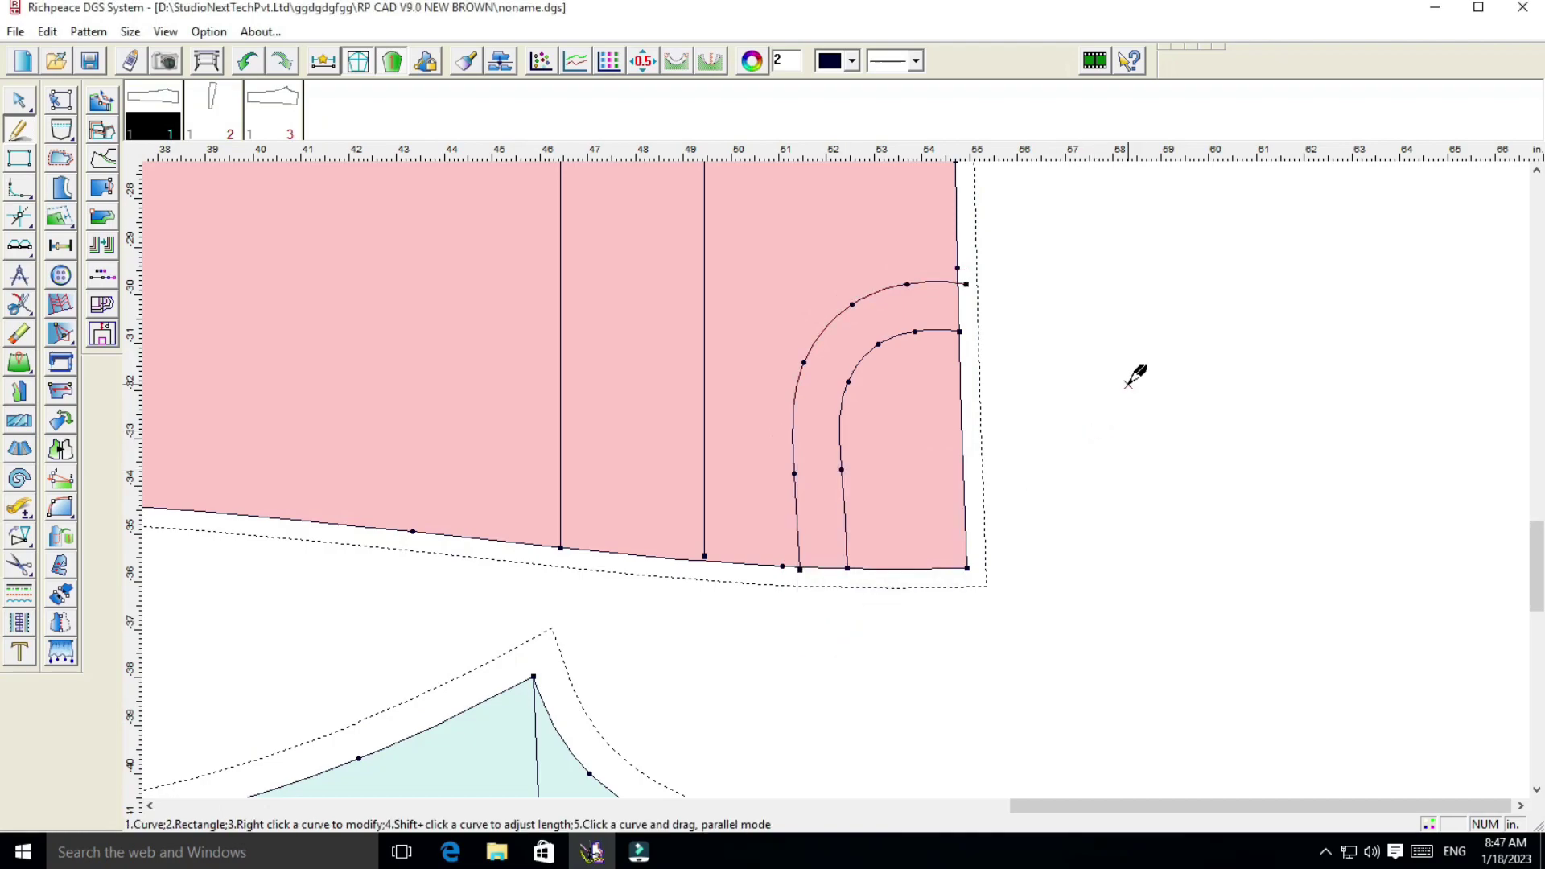
Adjust the facing curve's top end point where it meets the side edge
right_click(1062, 362)
click(1082, 379)
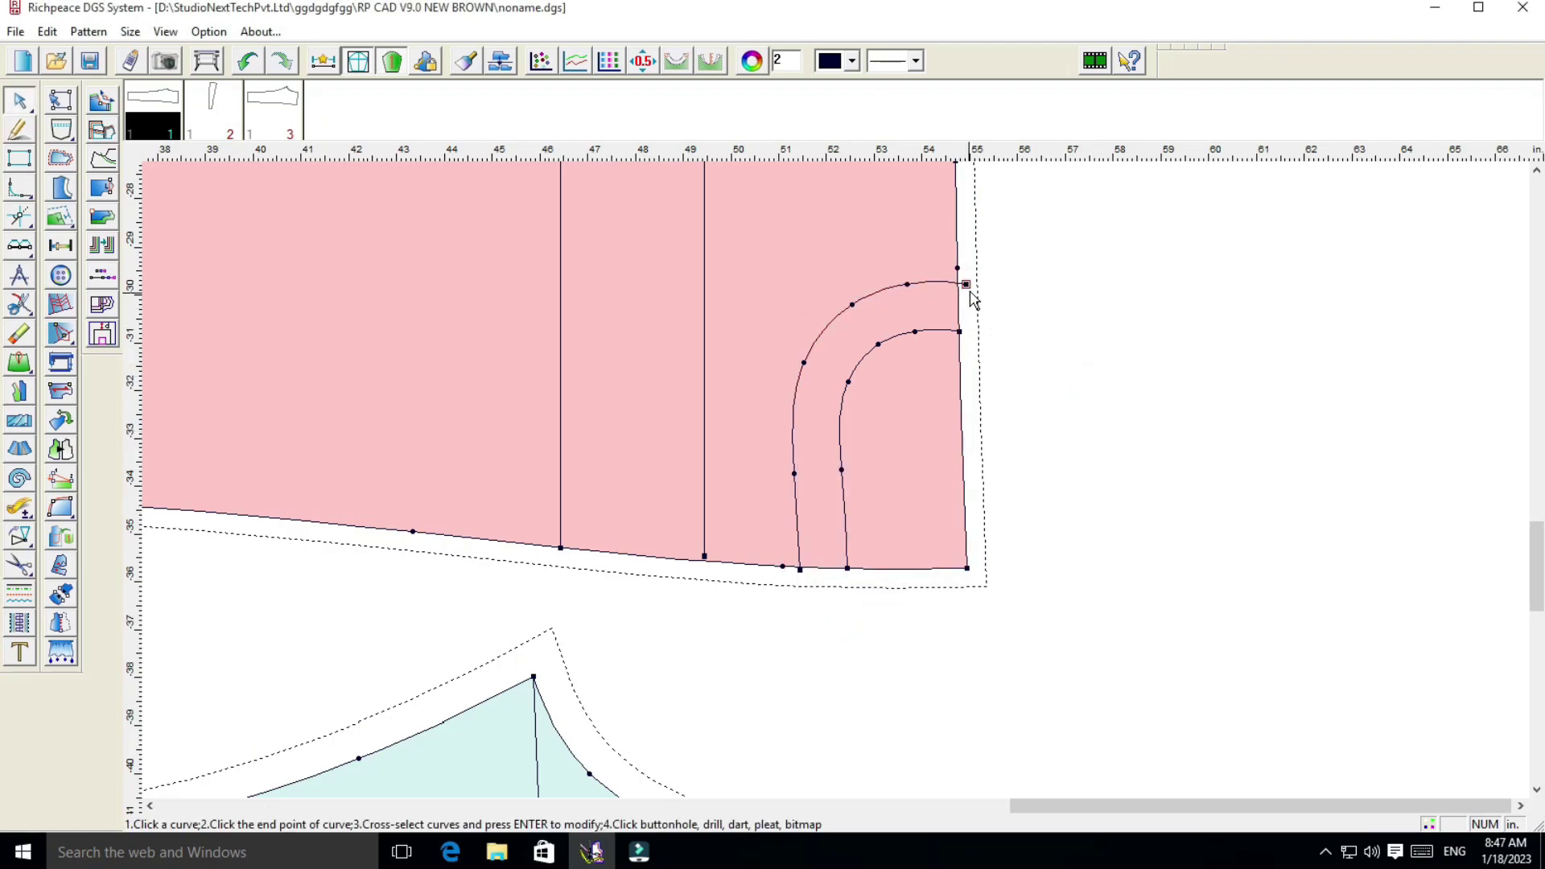
click(964, 286)
click(963, 286)
click(702, 447)
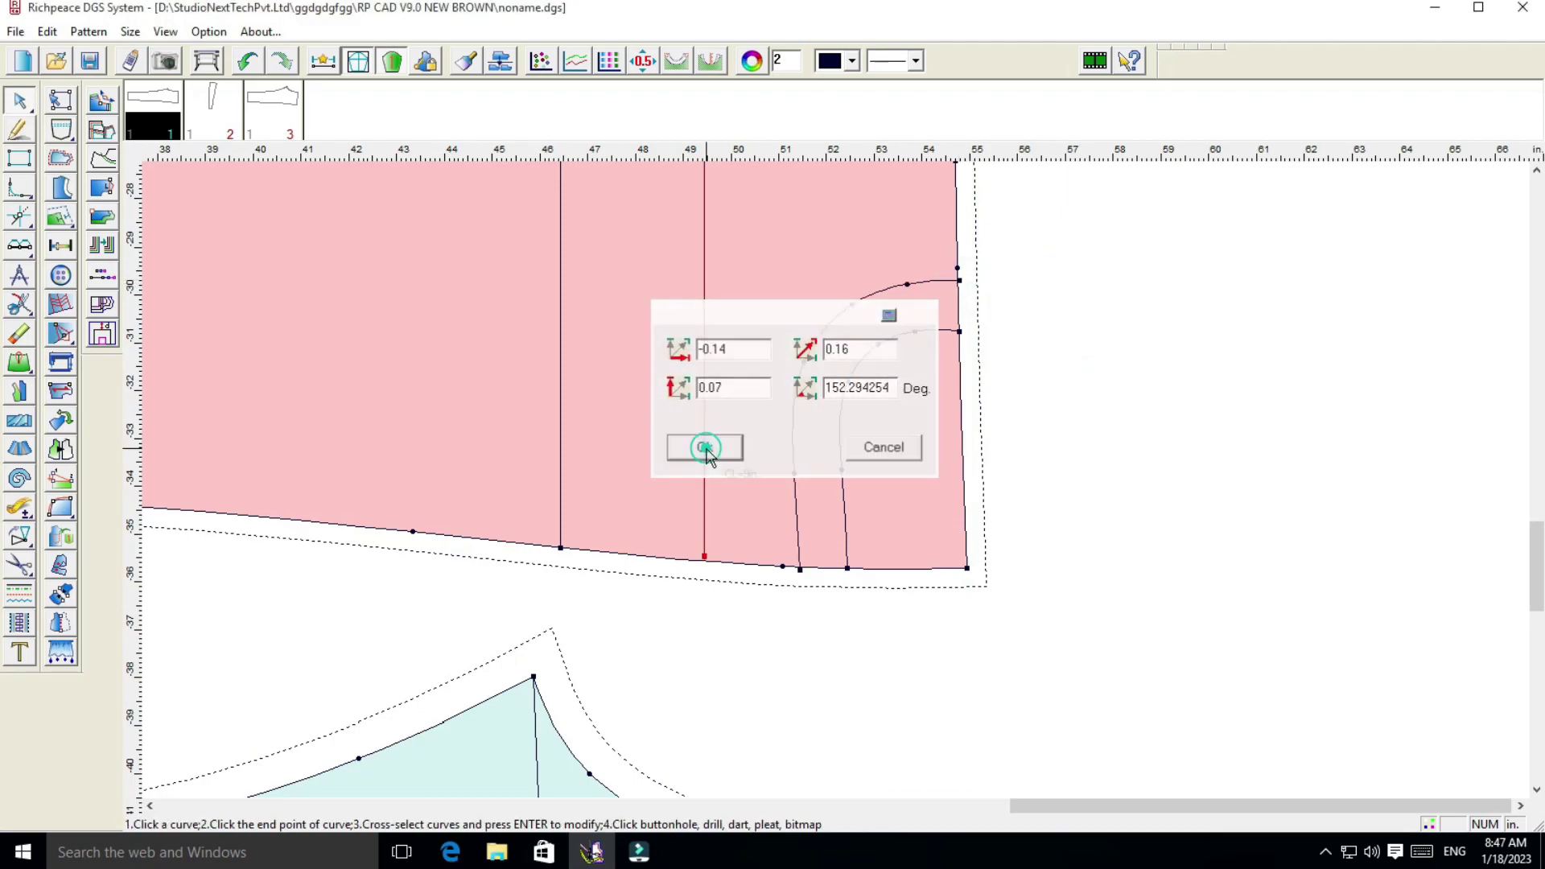
scroll(859, 491, down, 1)
scroll(821, 494, up, 1)
scroll(829, 491, up, 1)
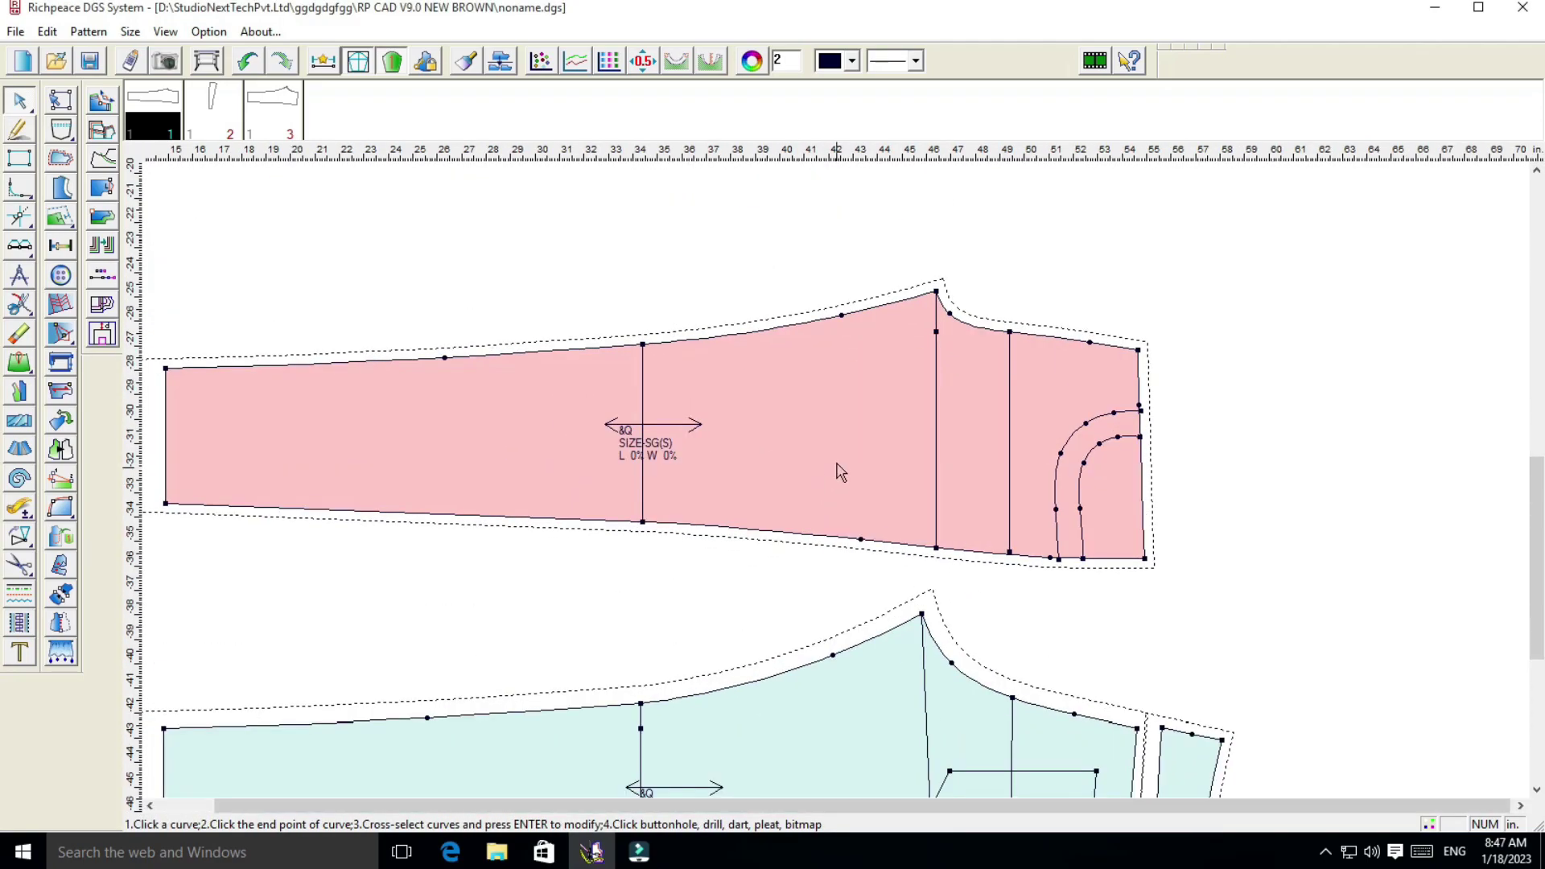
scroll(839, 473, up, 2)
scroll(858, 511, down, 1)
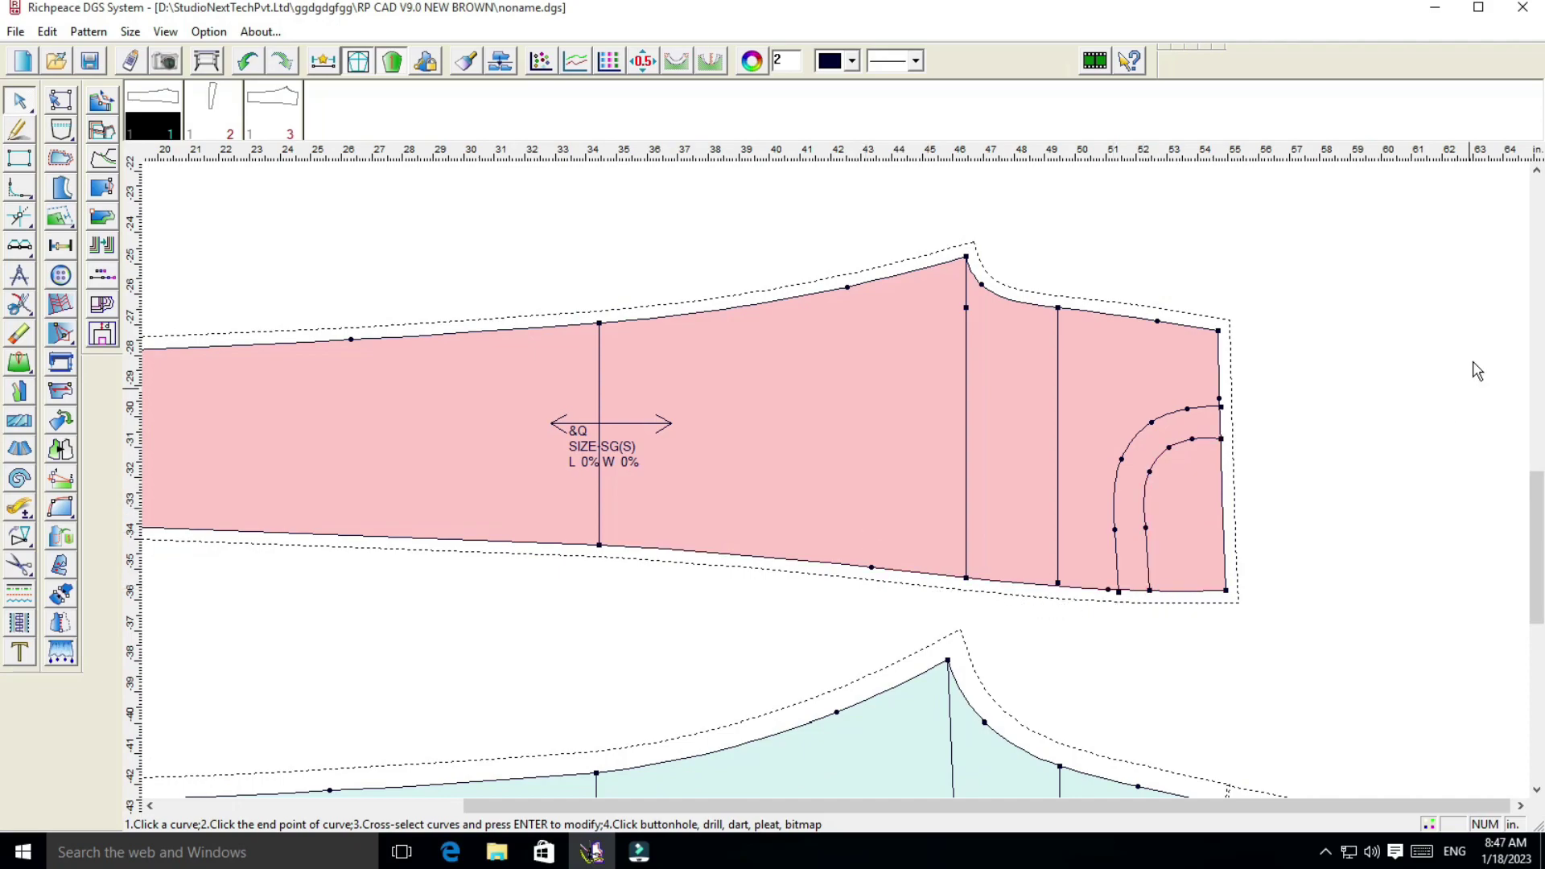
Mark a point on the side edge 1 inch above the pocket facing's top
right_click(1380, 362)
click(1421, 379)
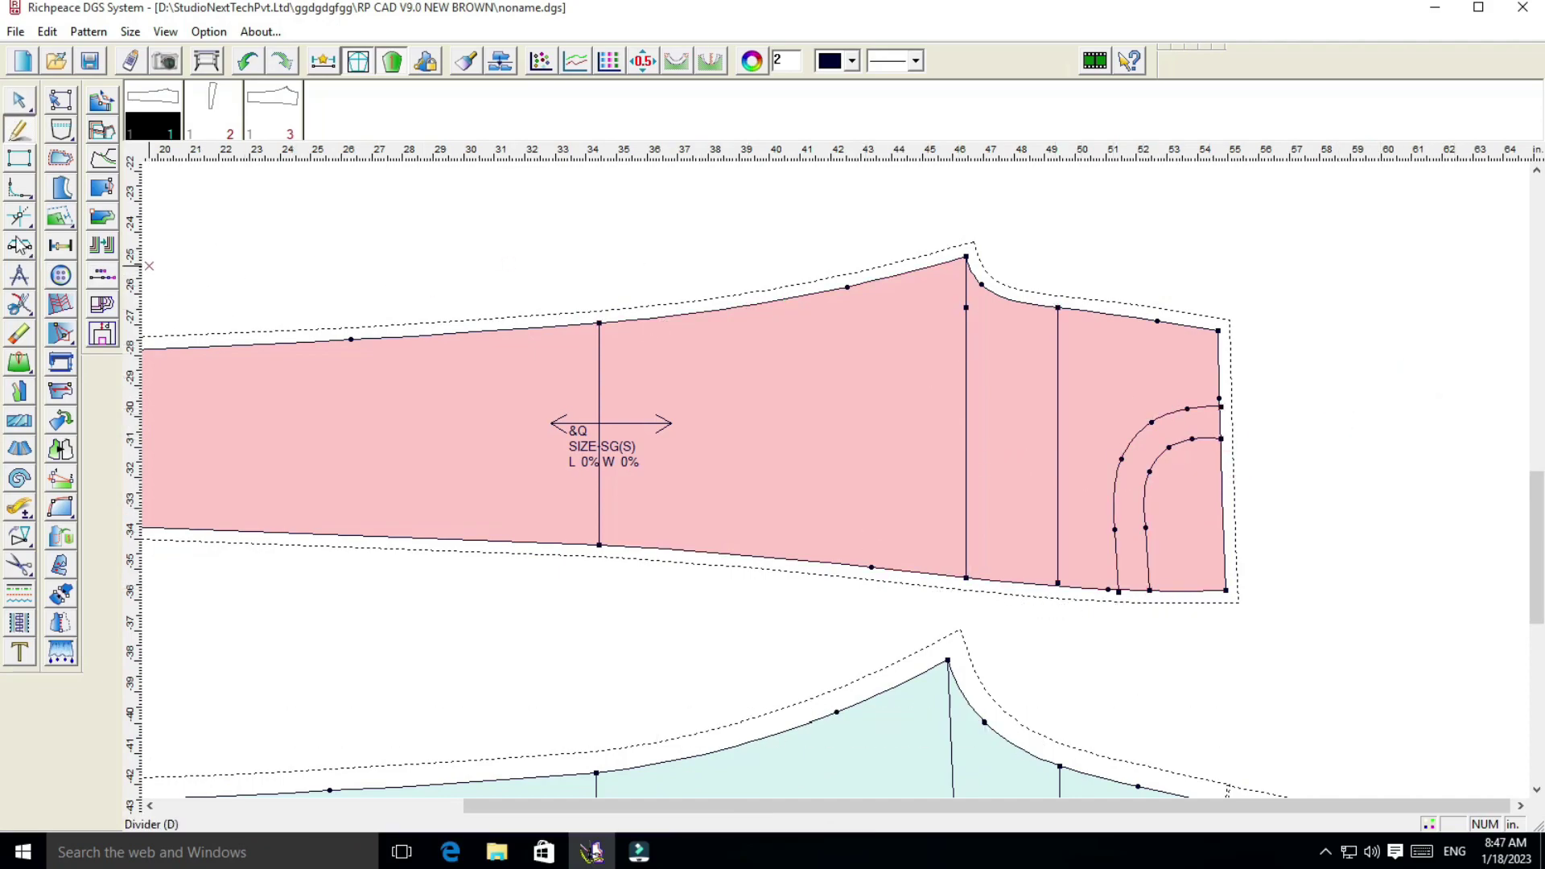
click(54, 245)
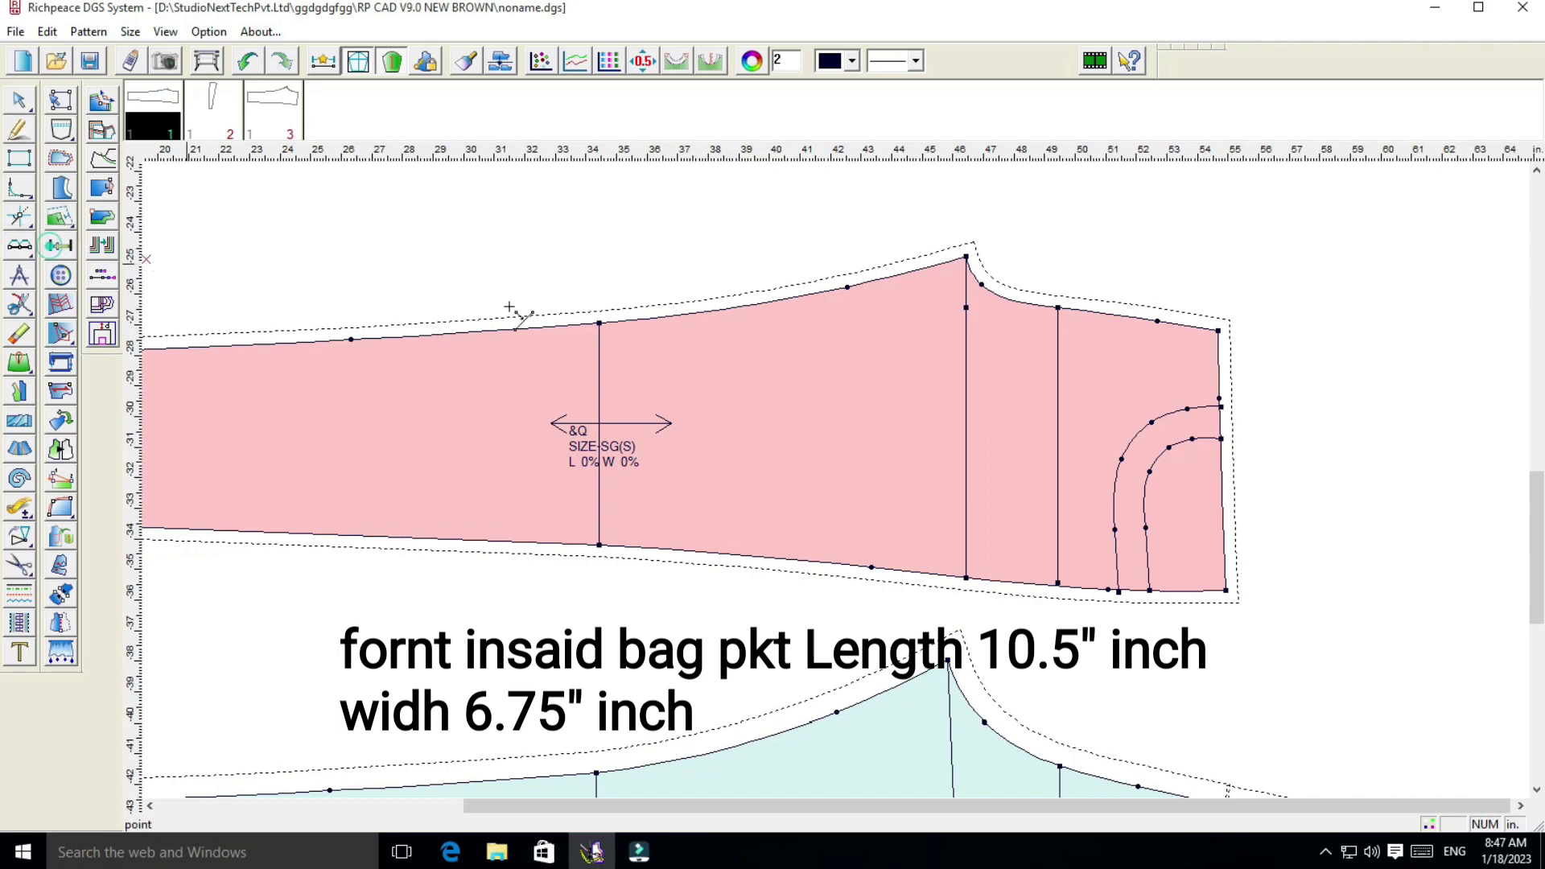
click(1221, 407)
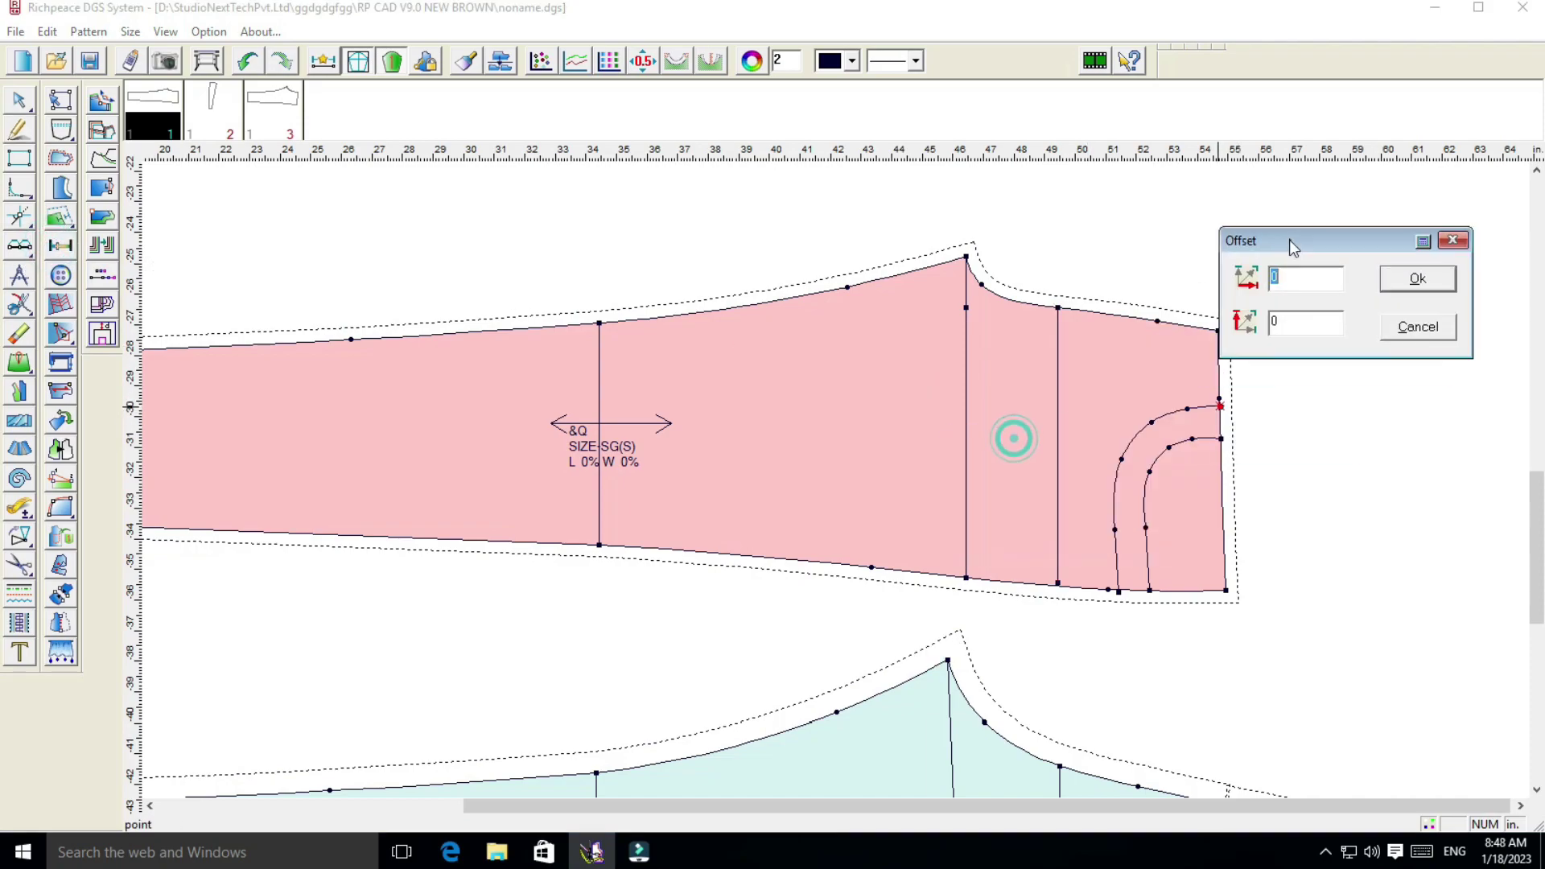
drag(1015, 438, 1285, 252)
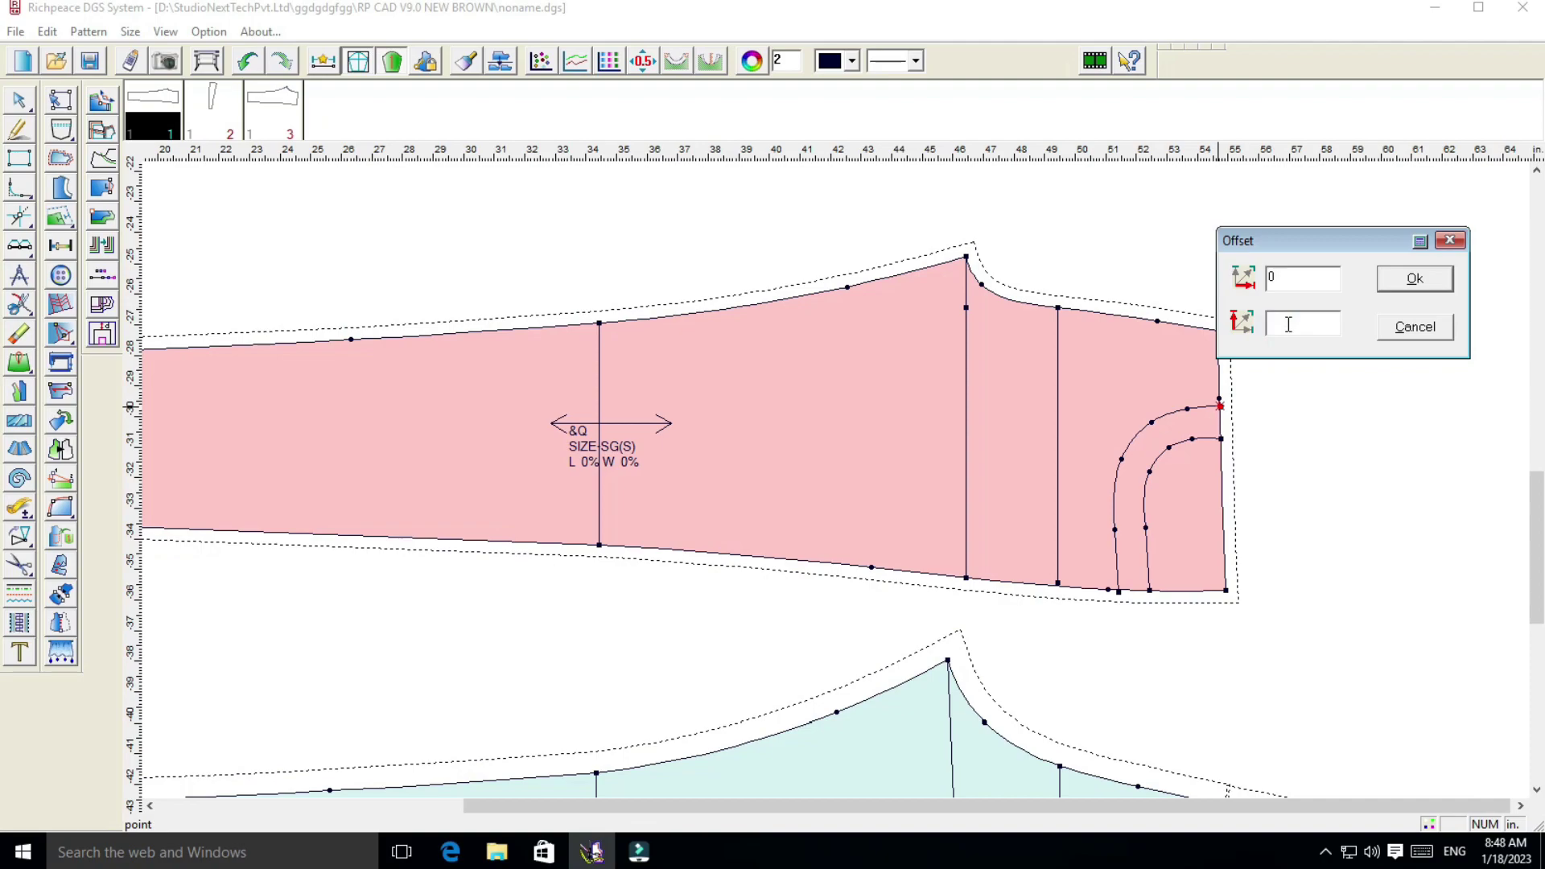
click(1288, 325)
text(1)
click(1392, 289)
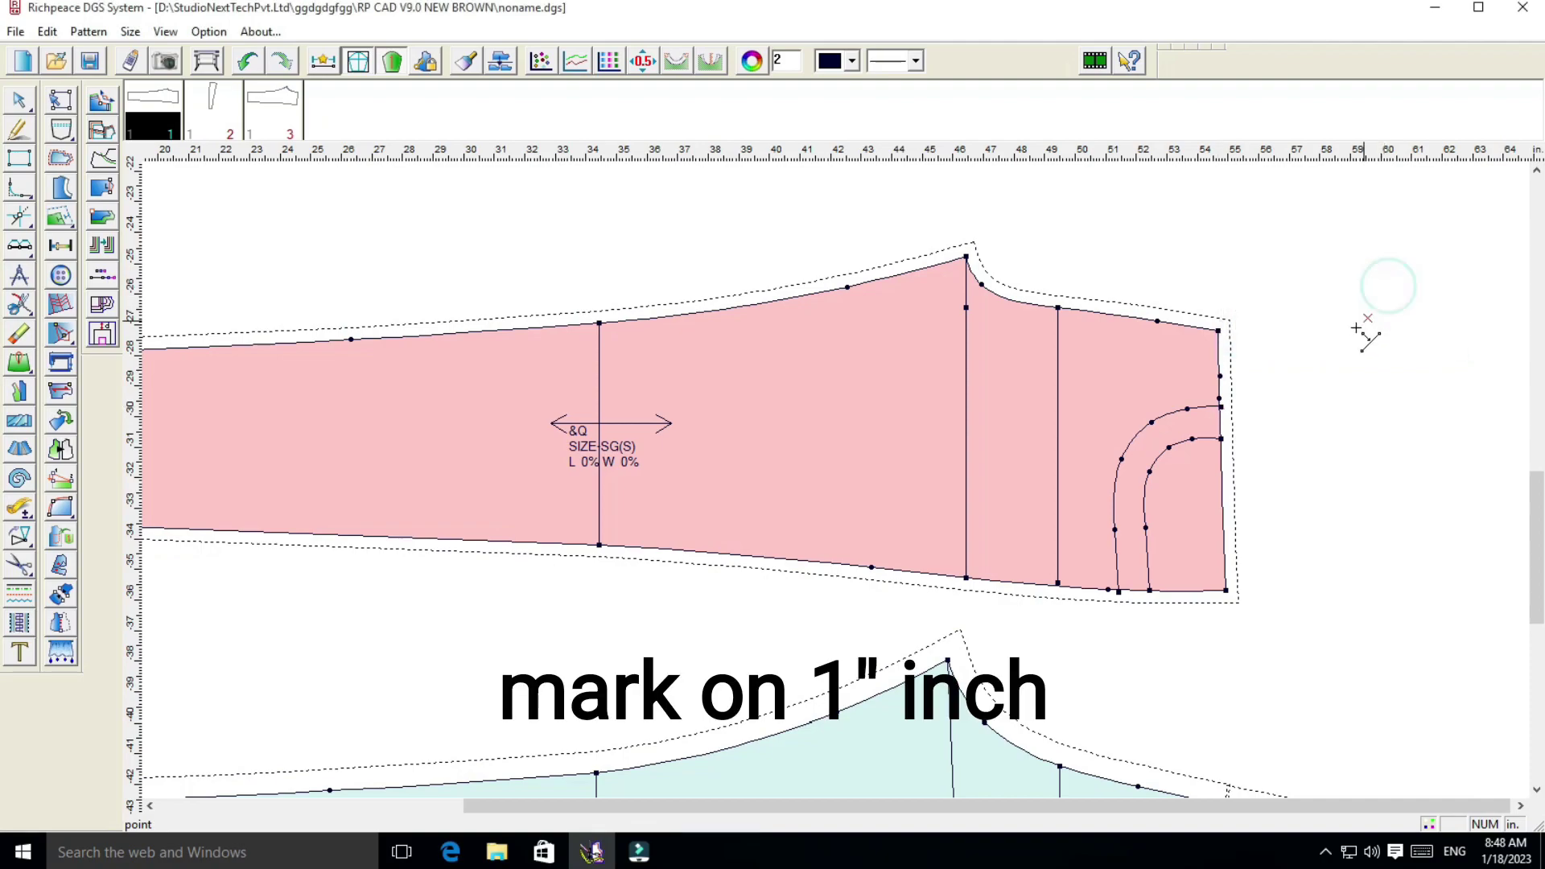
Draw a 10.5-inch straight horizontal line leftward from the new side-edge point
right_click(1366, 327)
click(1400, 345)
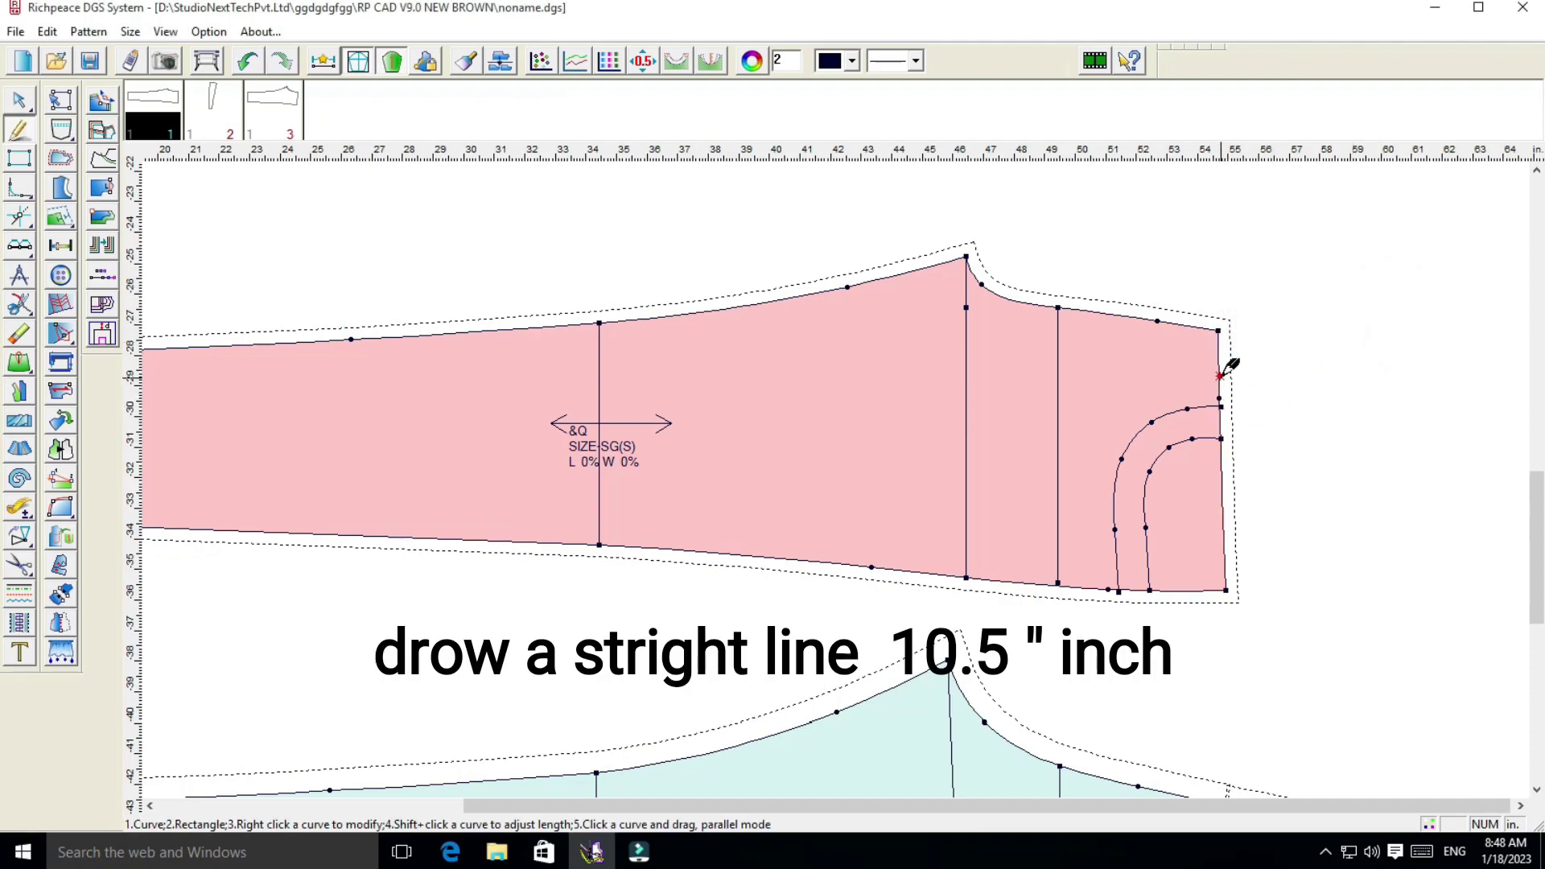
click(1221, 376)
click(875, 378)
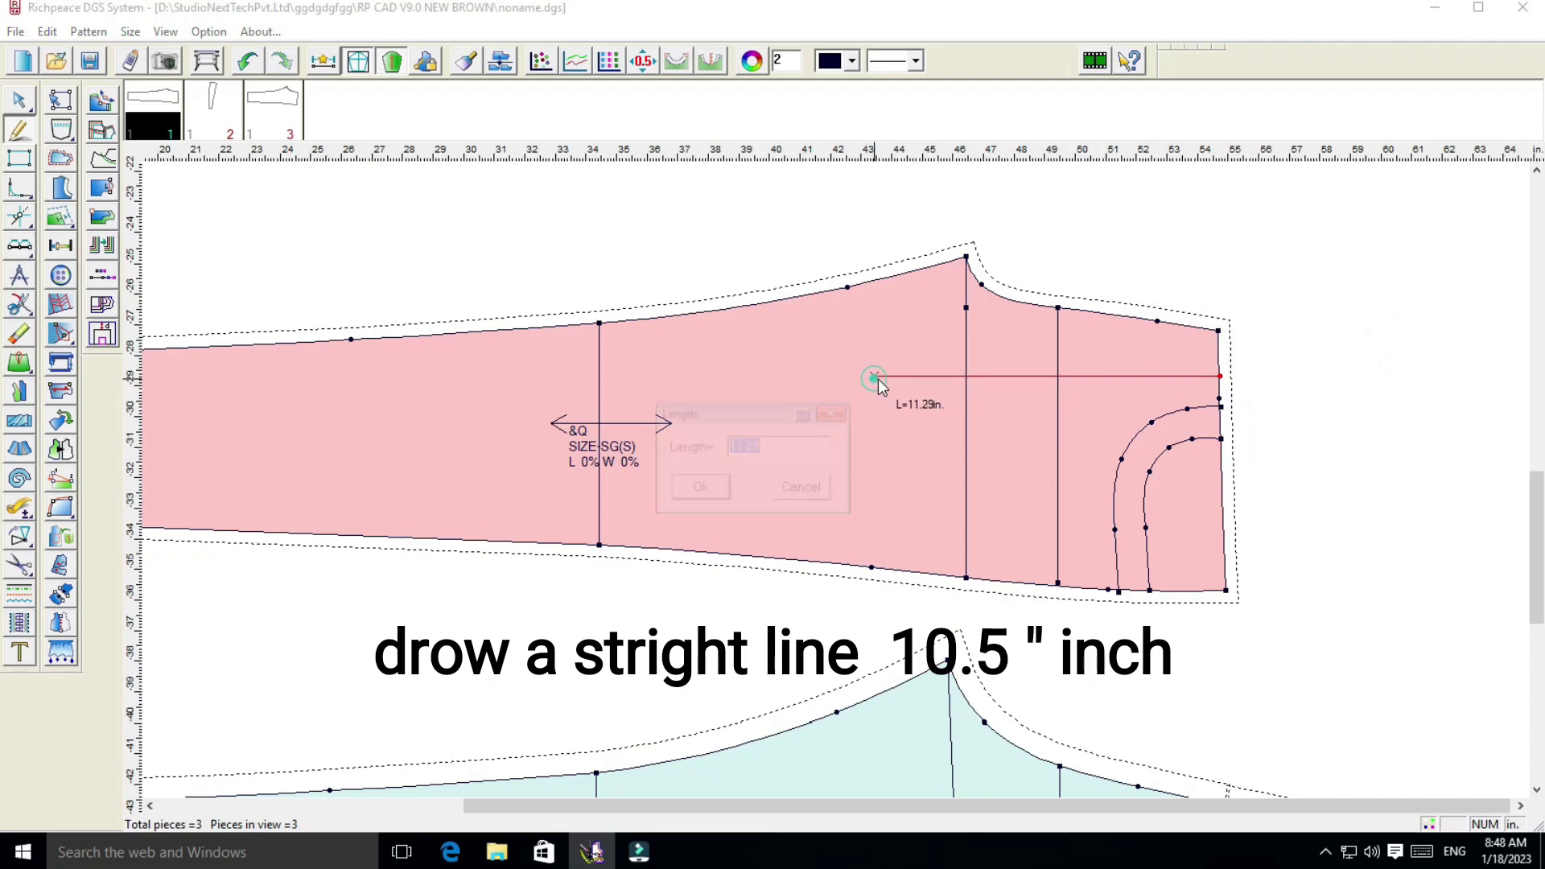
text(11.)
key(BackSpace)
key(BackSpace)
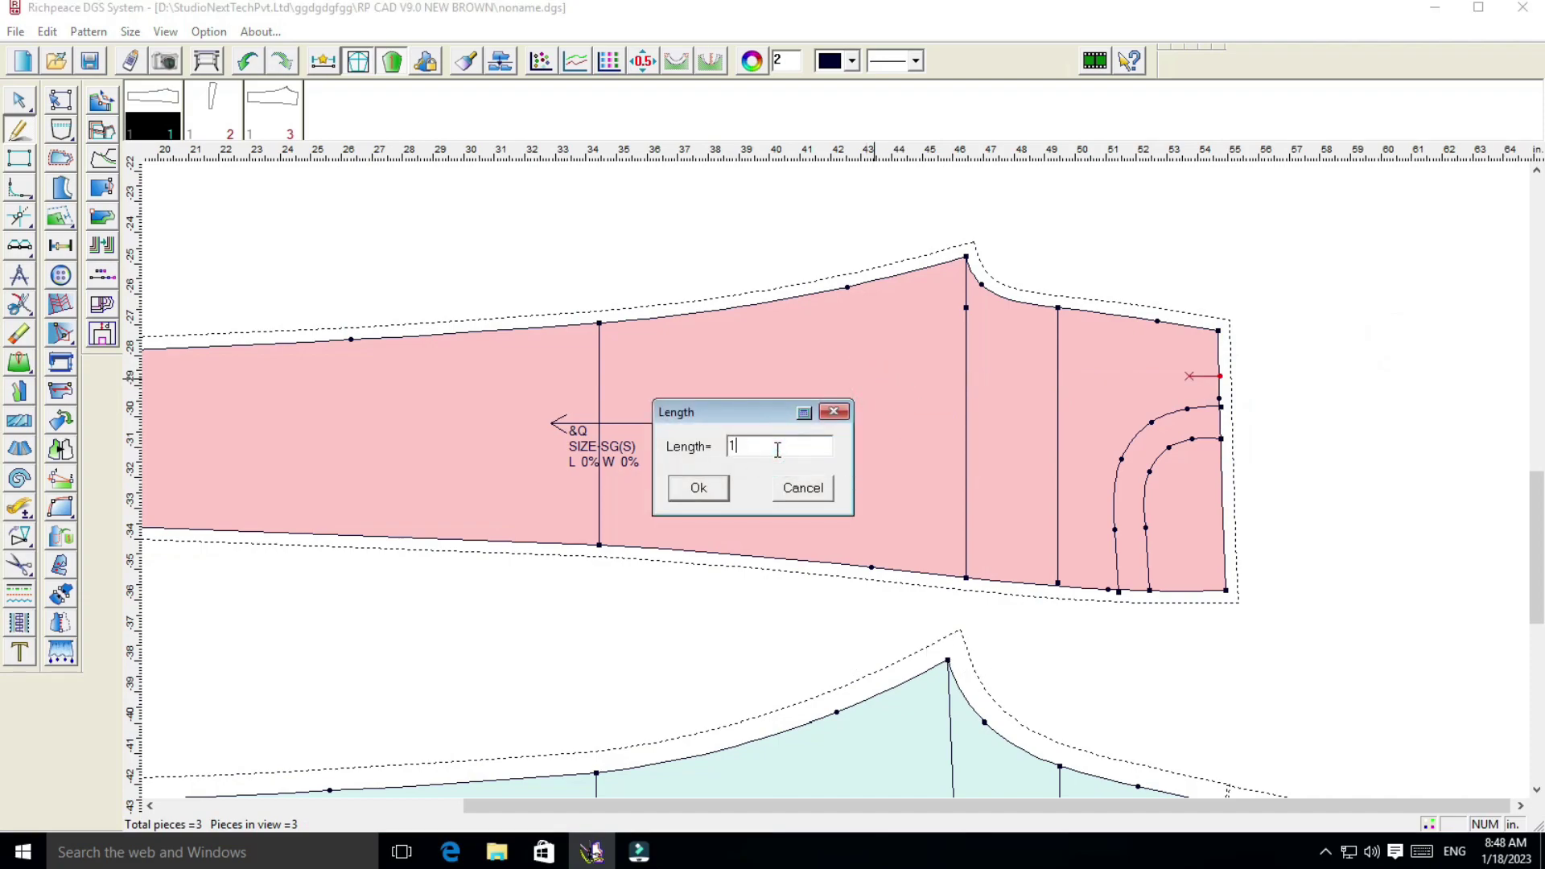
text(0.5)
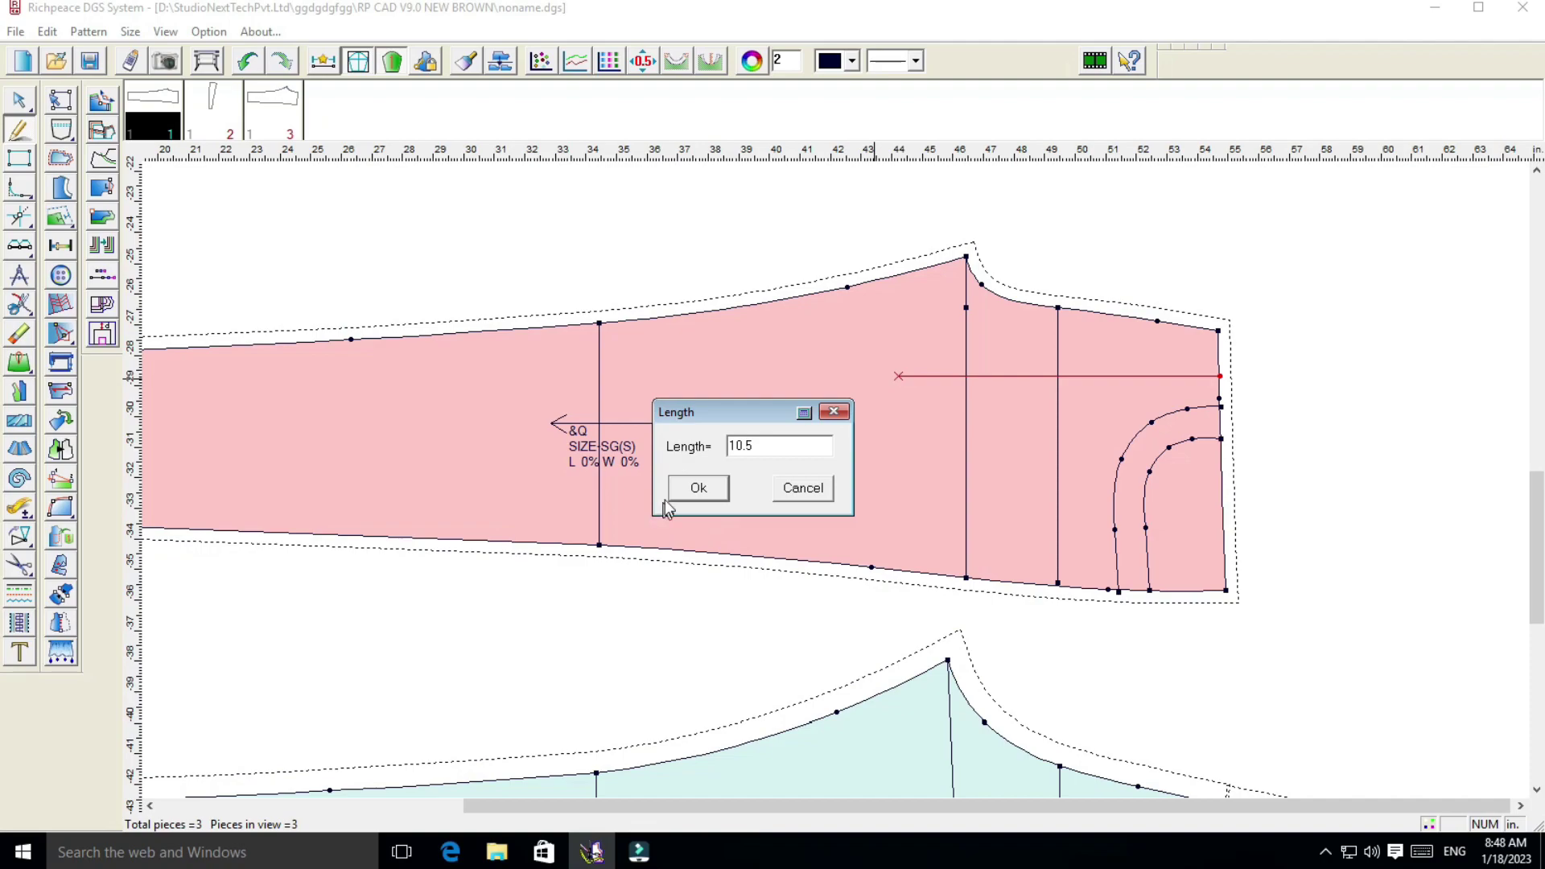
click(674, 492)
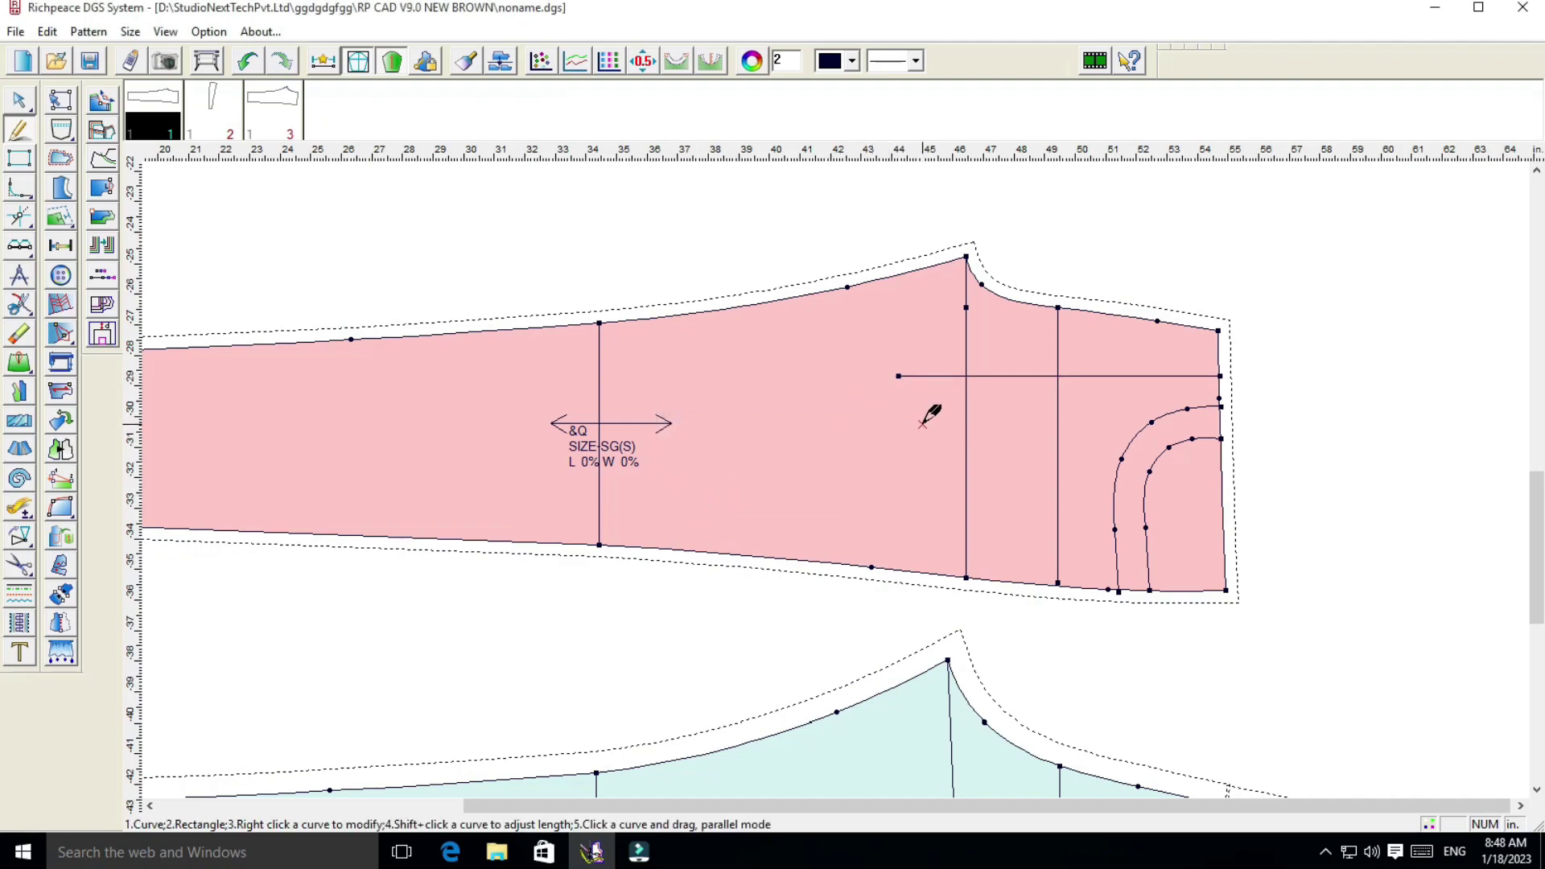
Mark a point on the bottom edge offset -9 in from the waist corner
click(60, 216)
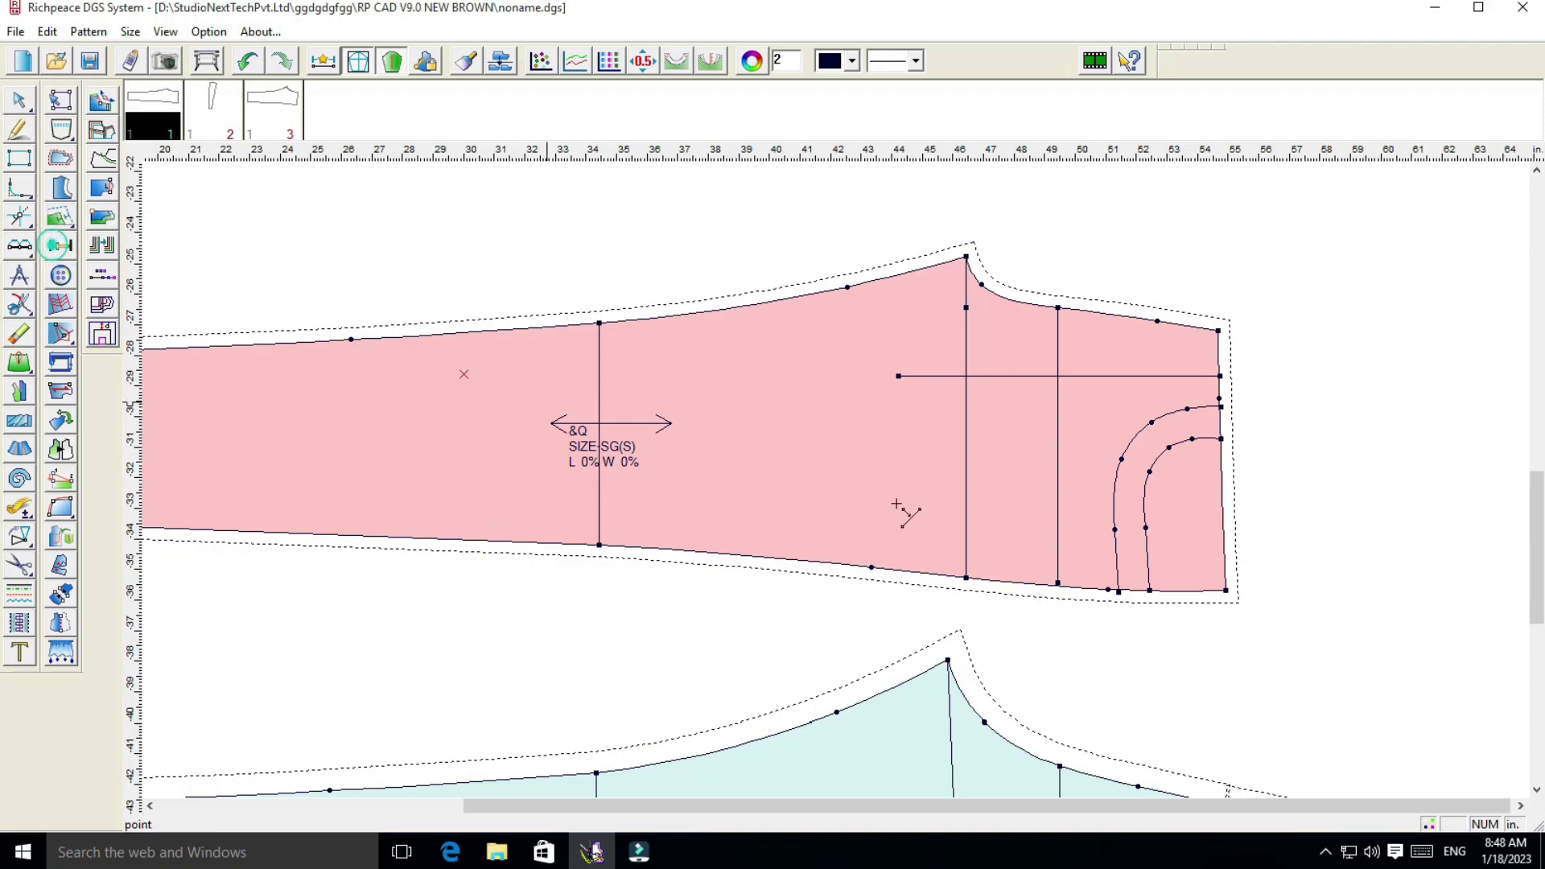
click(1226, 592)
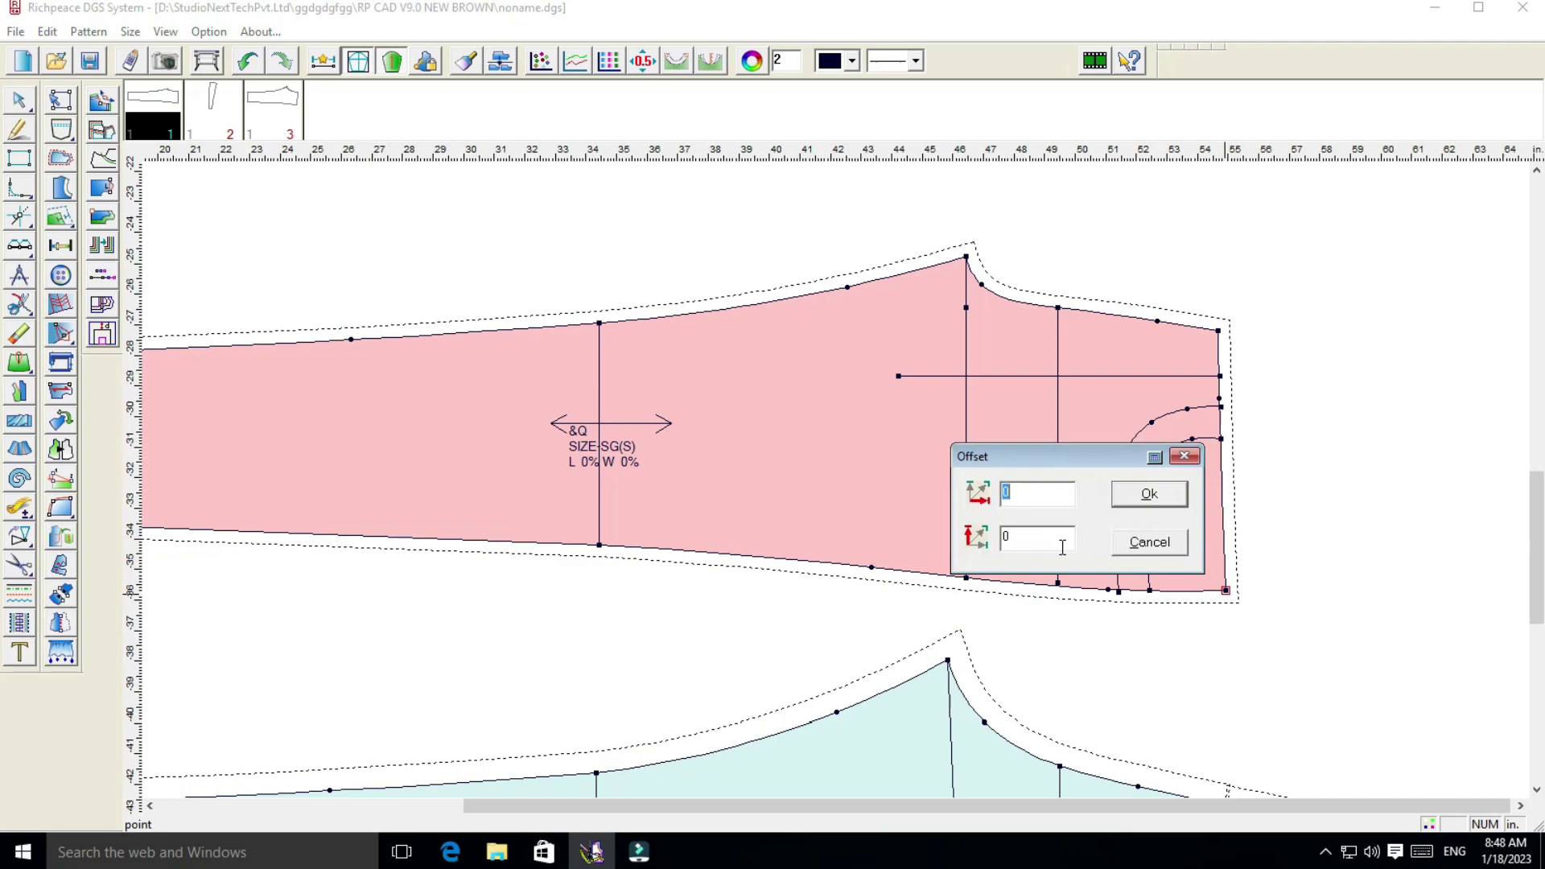
key(BackSpace)
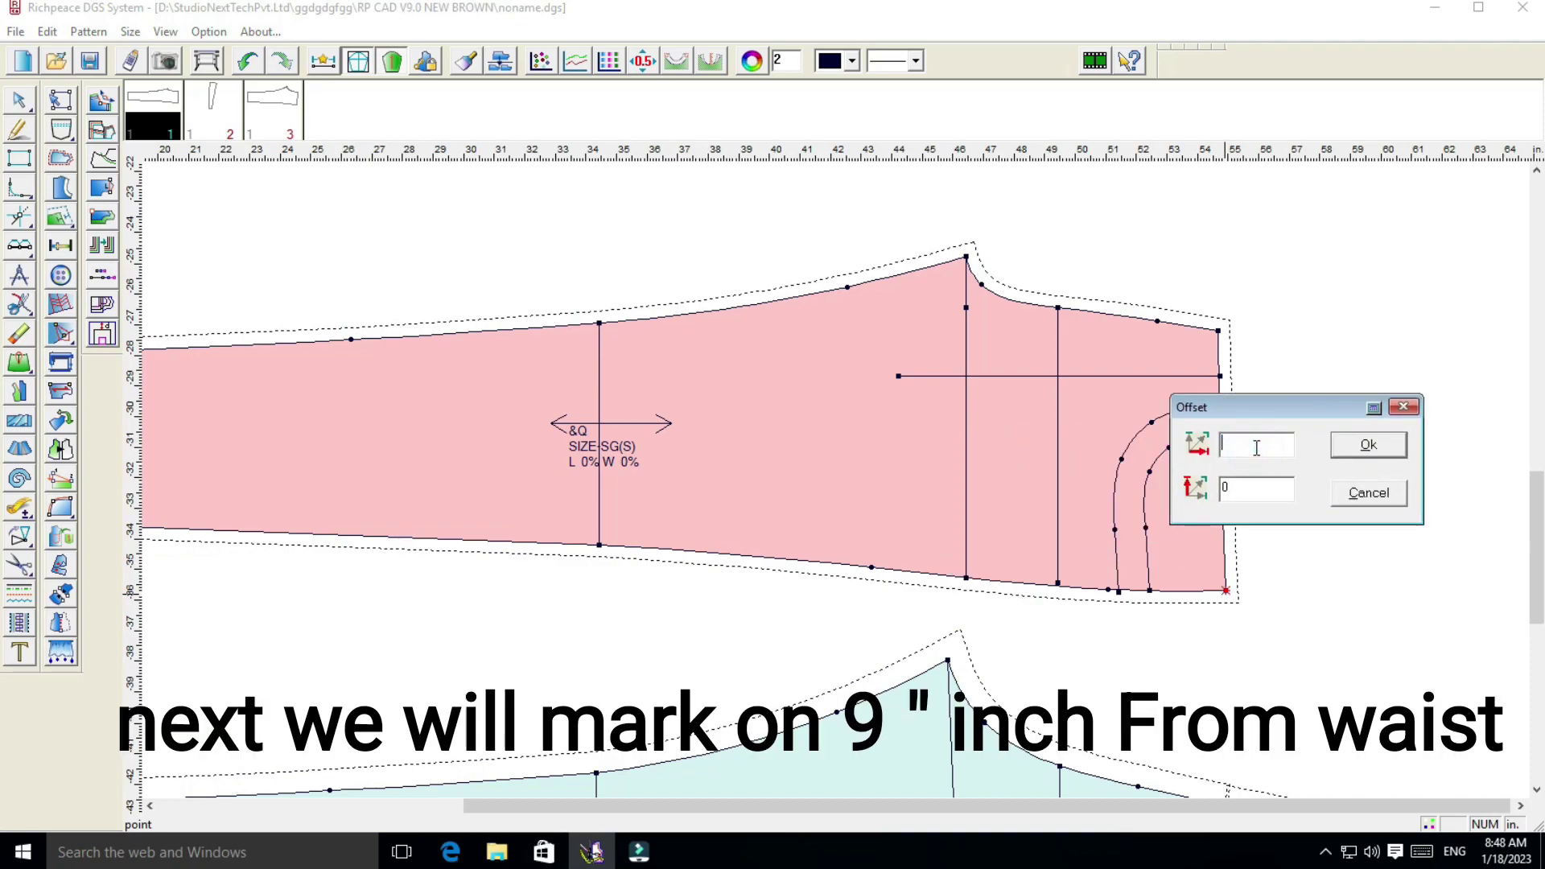
text(-9)
click(1368, 445)
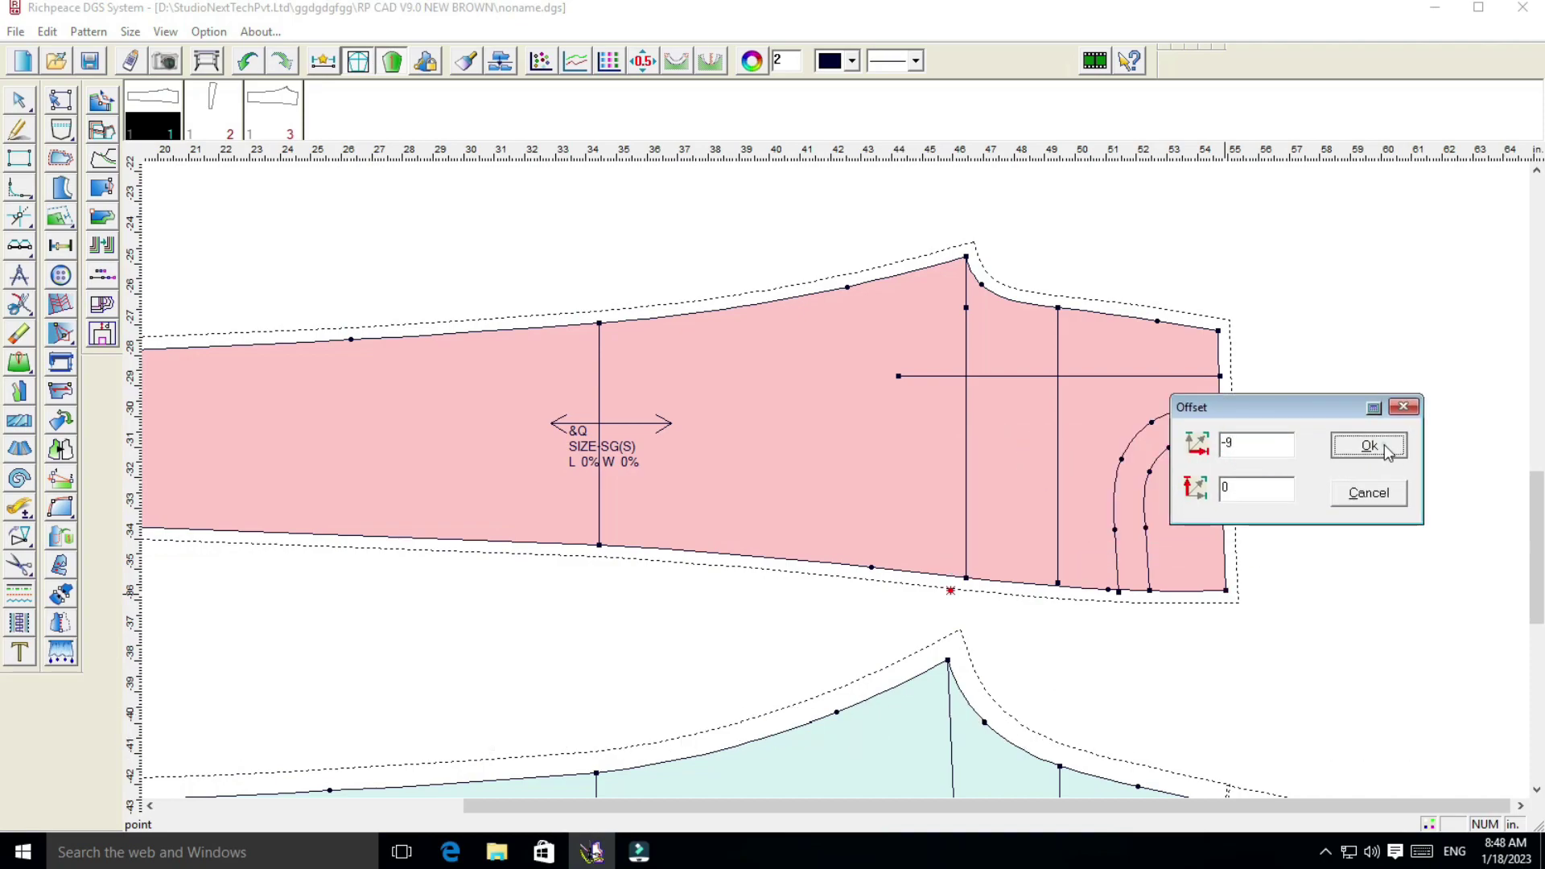
click(1338, 387)
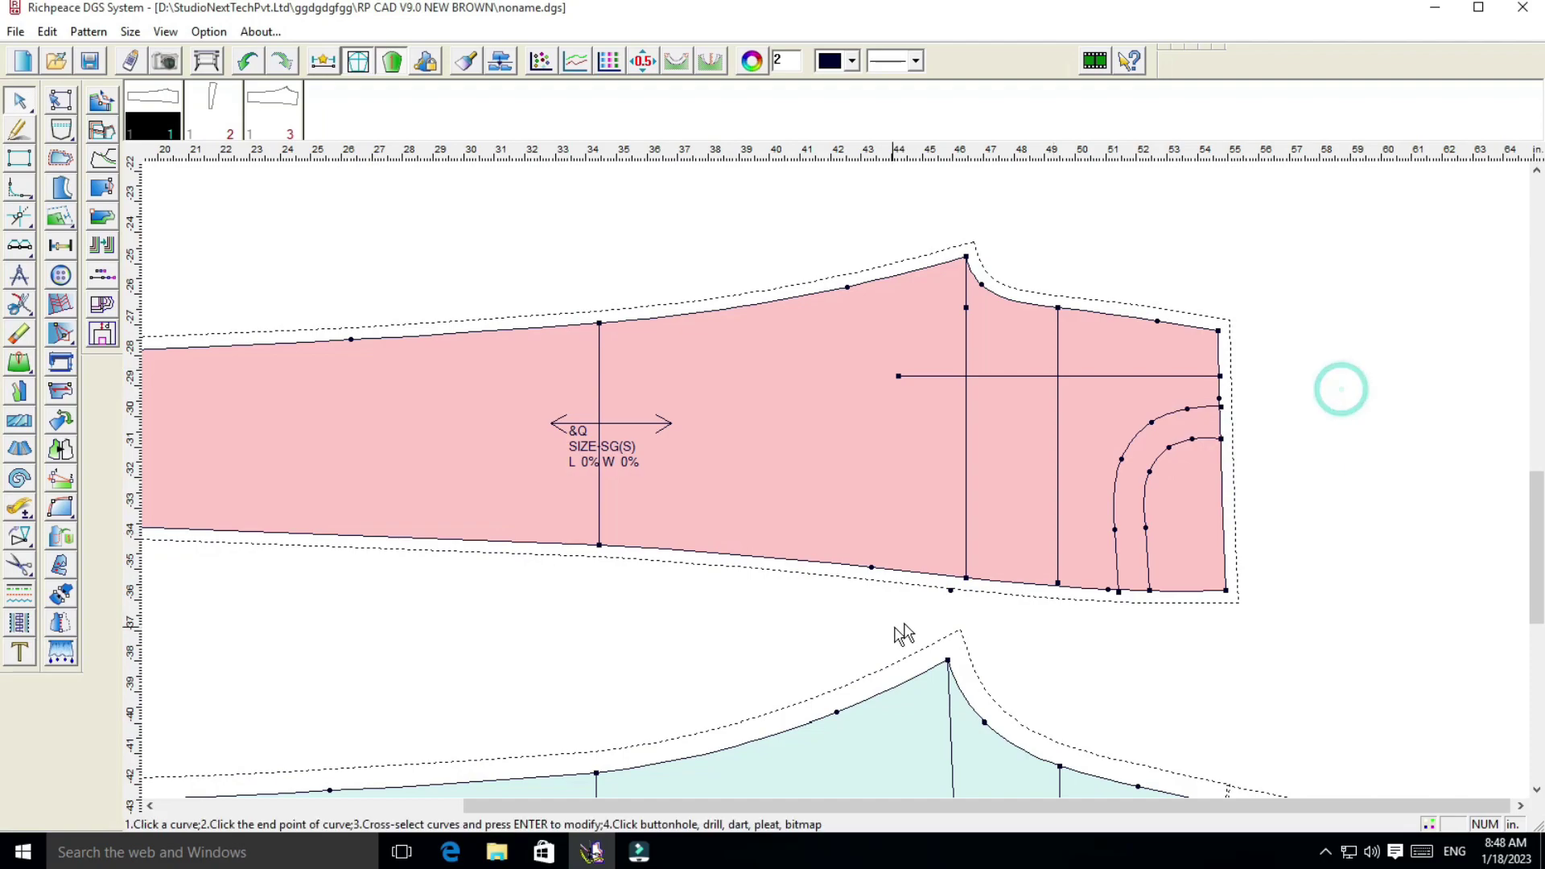
click(948, 577)
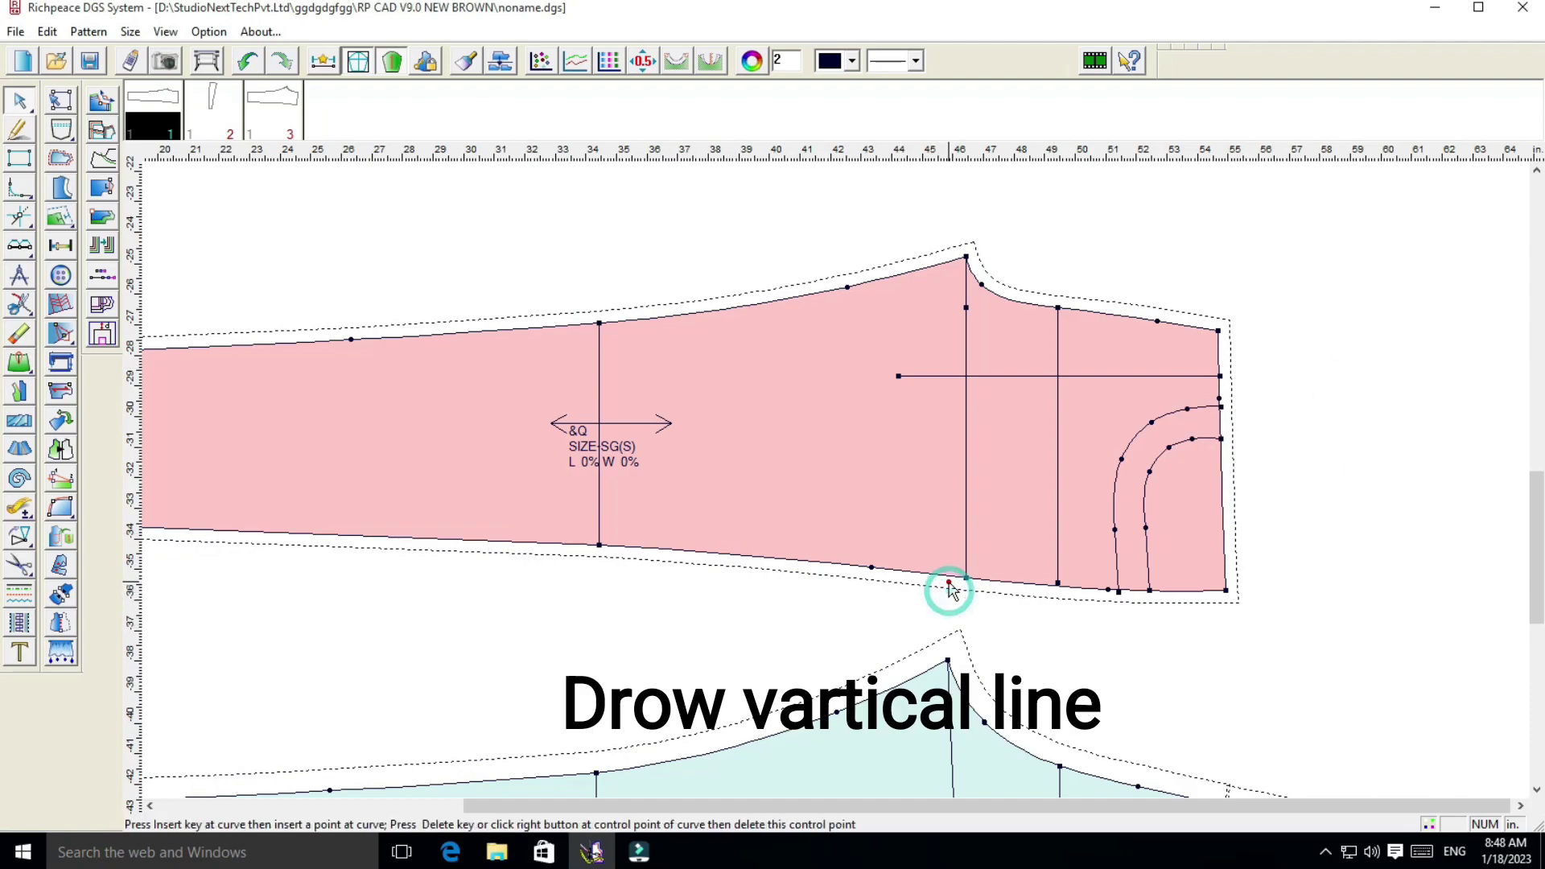
Draw a line from the pocket line's left end to the marked bottom-edge point
right_click(1141, 629)
click(1180, 638)
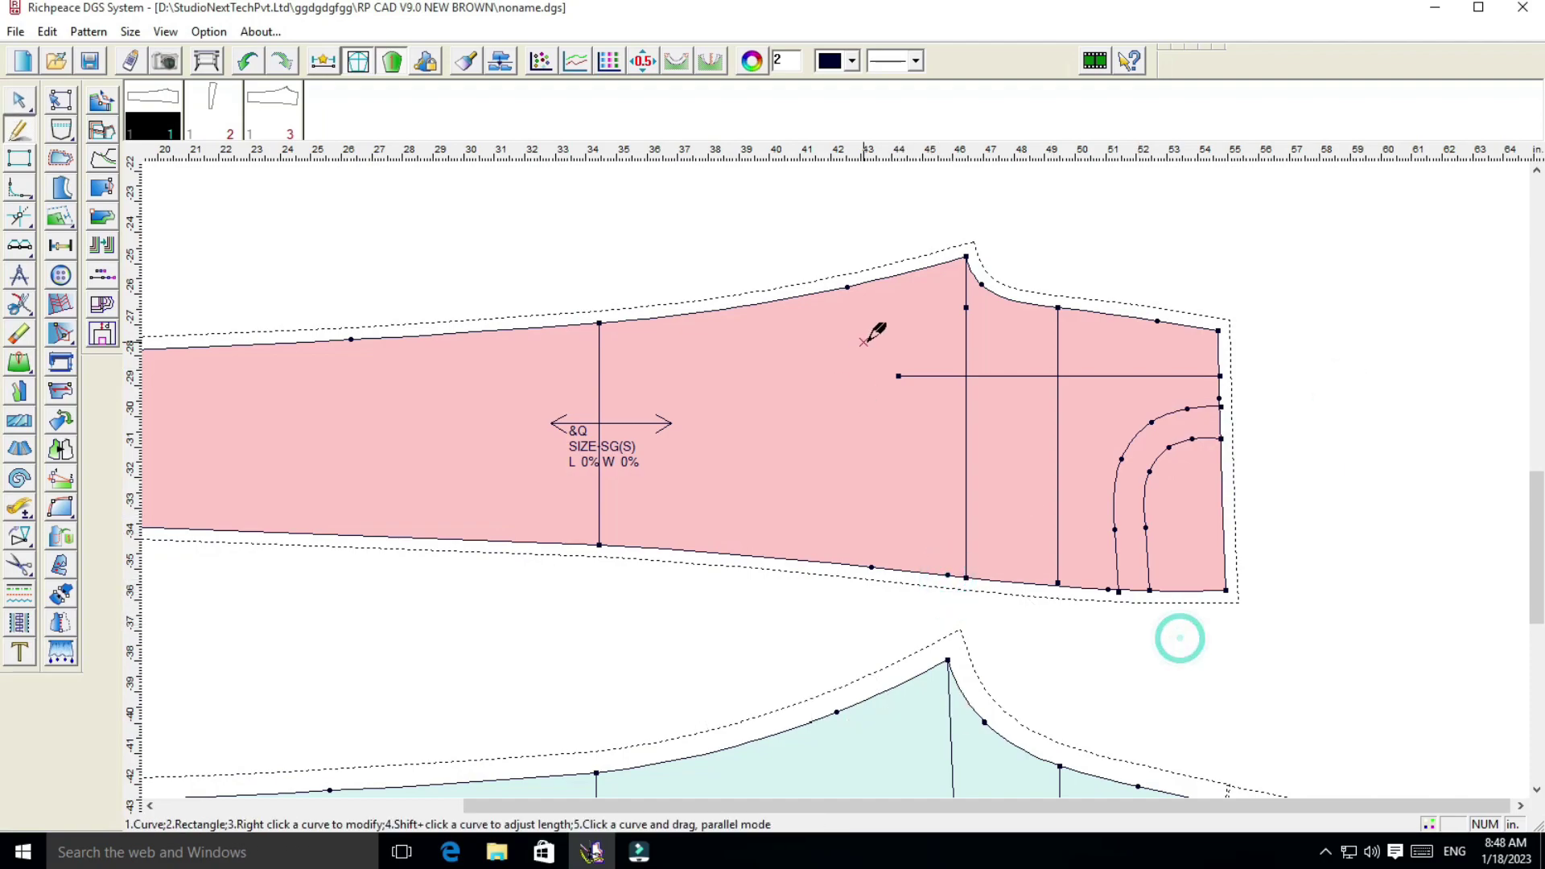
click(898, 376)
click(948, 576)
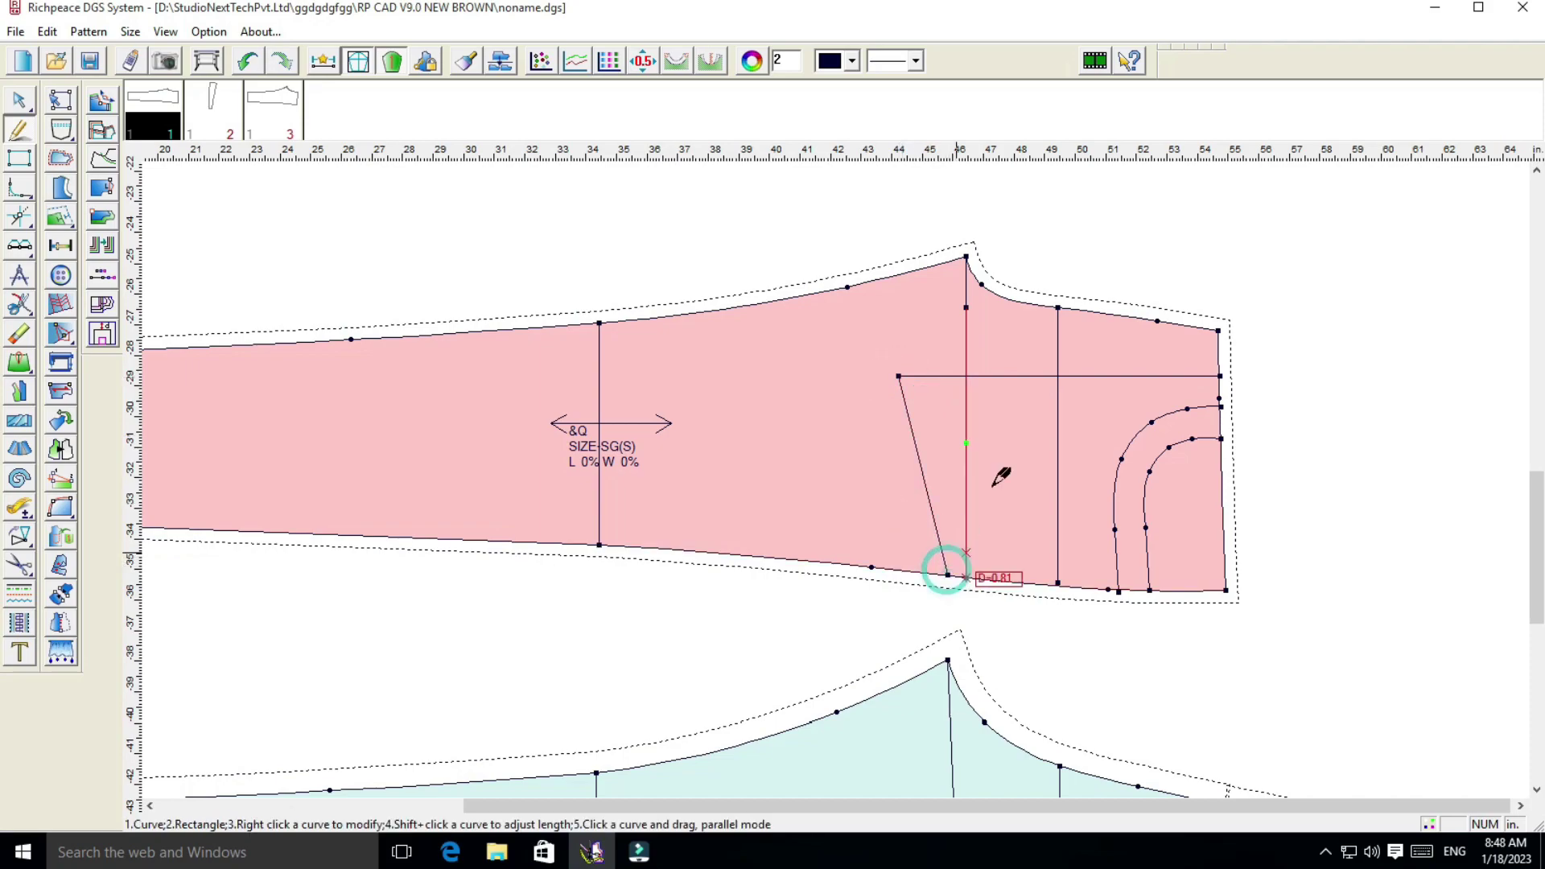
right_click(1104, 233)
Reshape that line into a rounded pocket-bag curve, smoothing its lower part
click(1117, 256)
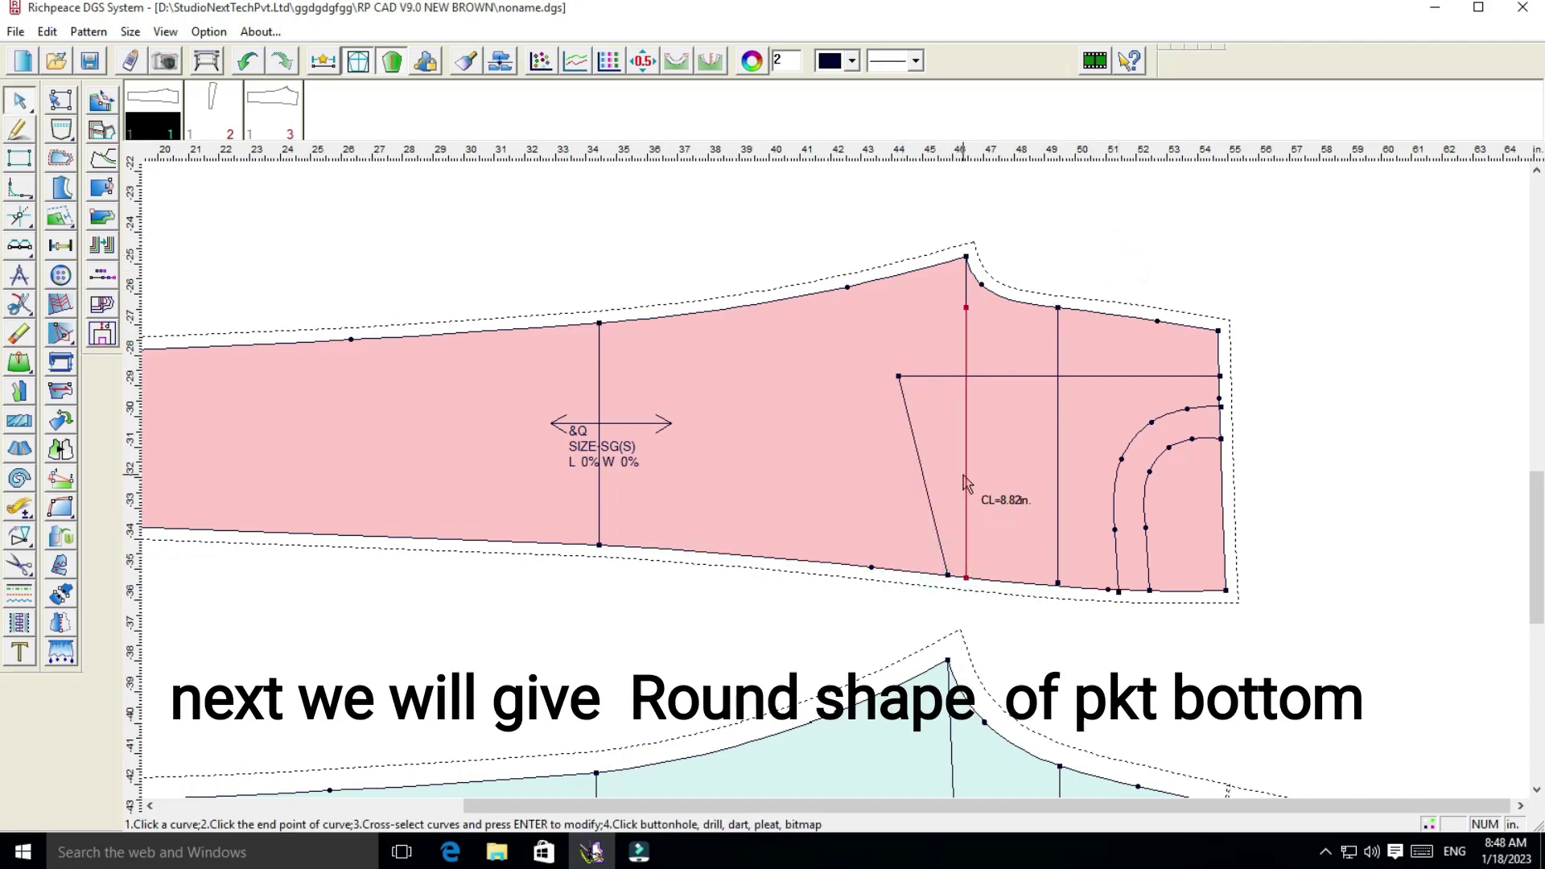
click(919, 457)
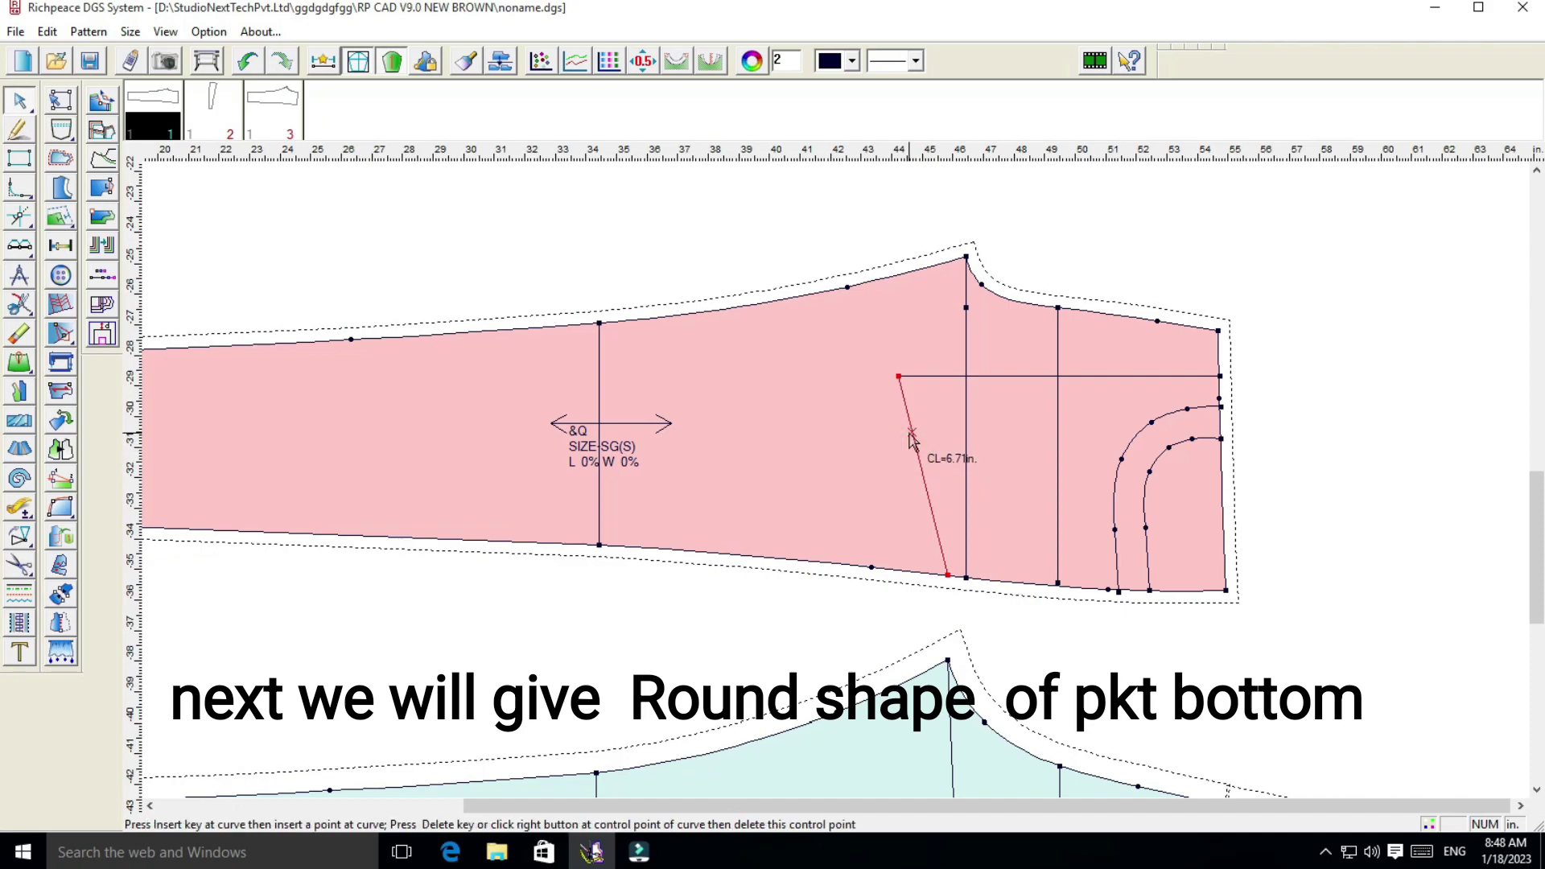
click(904, 455)
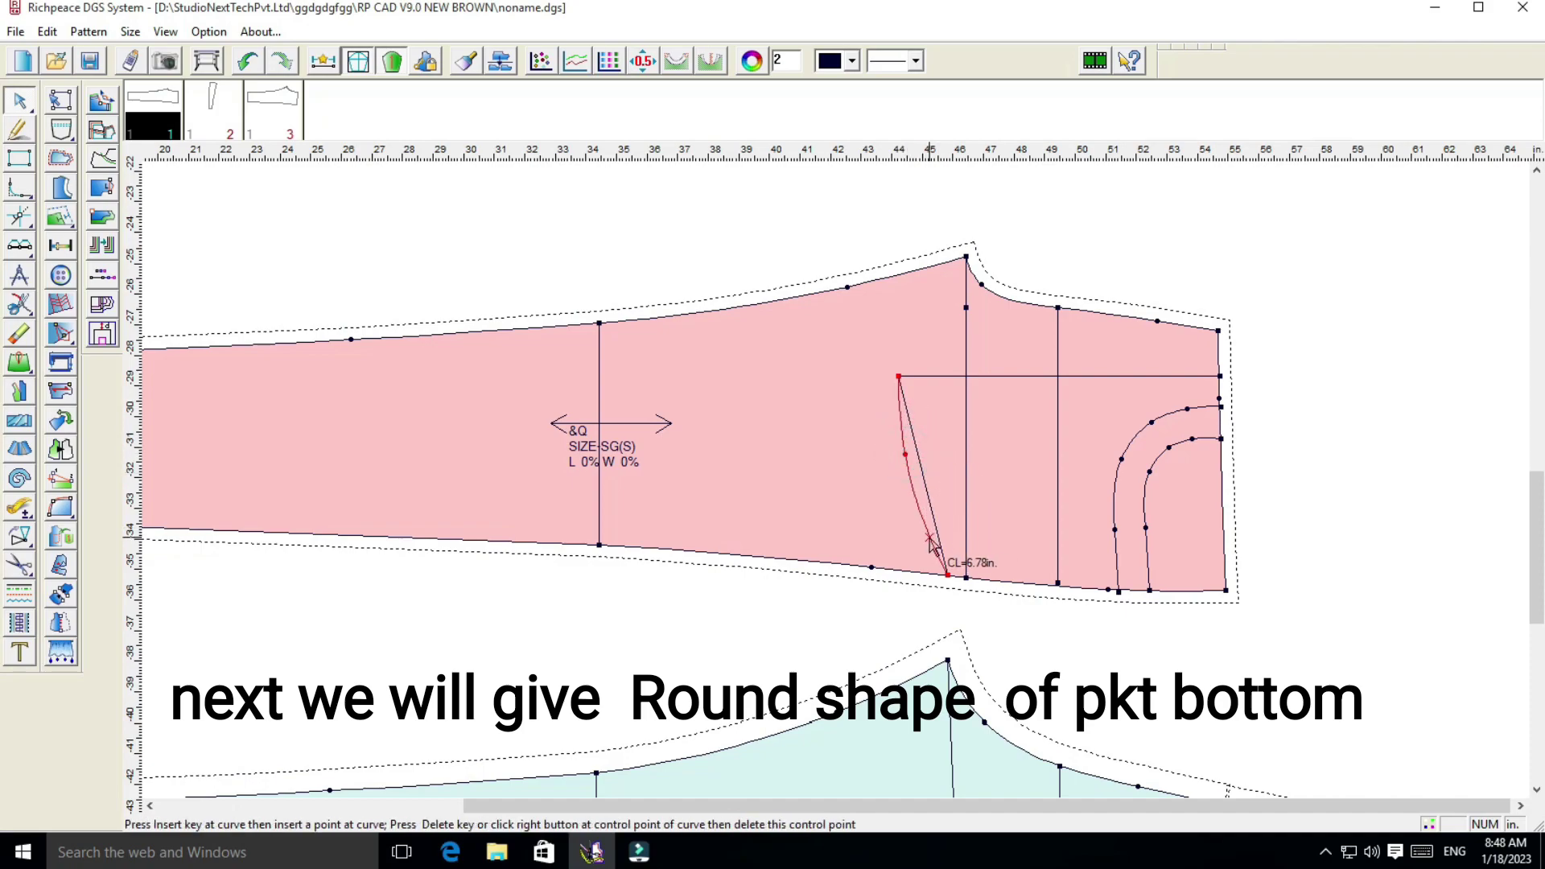
drag(929, 540, 923, 500)
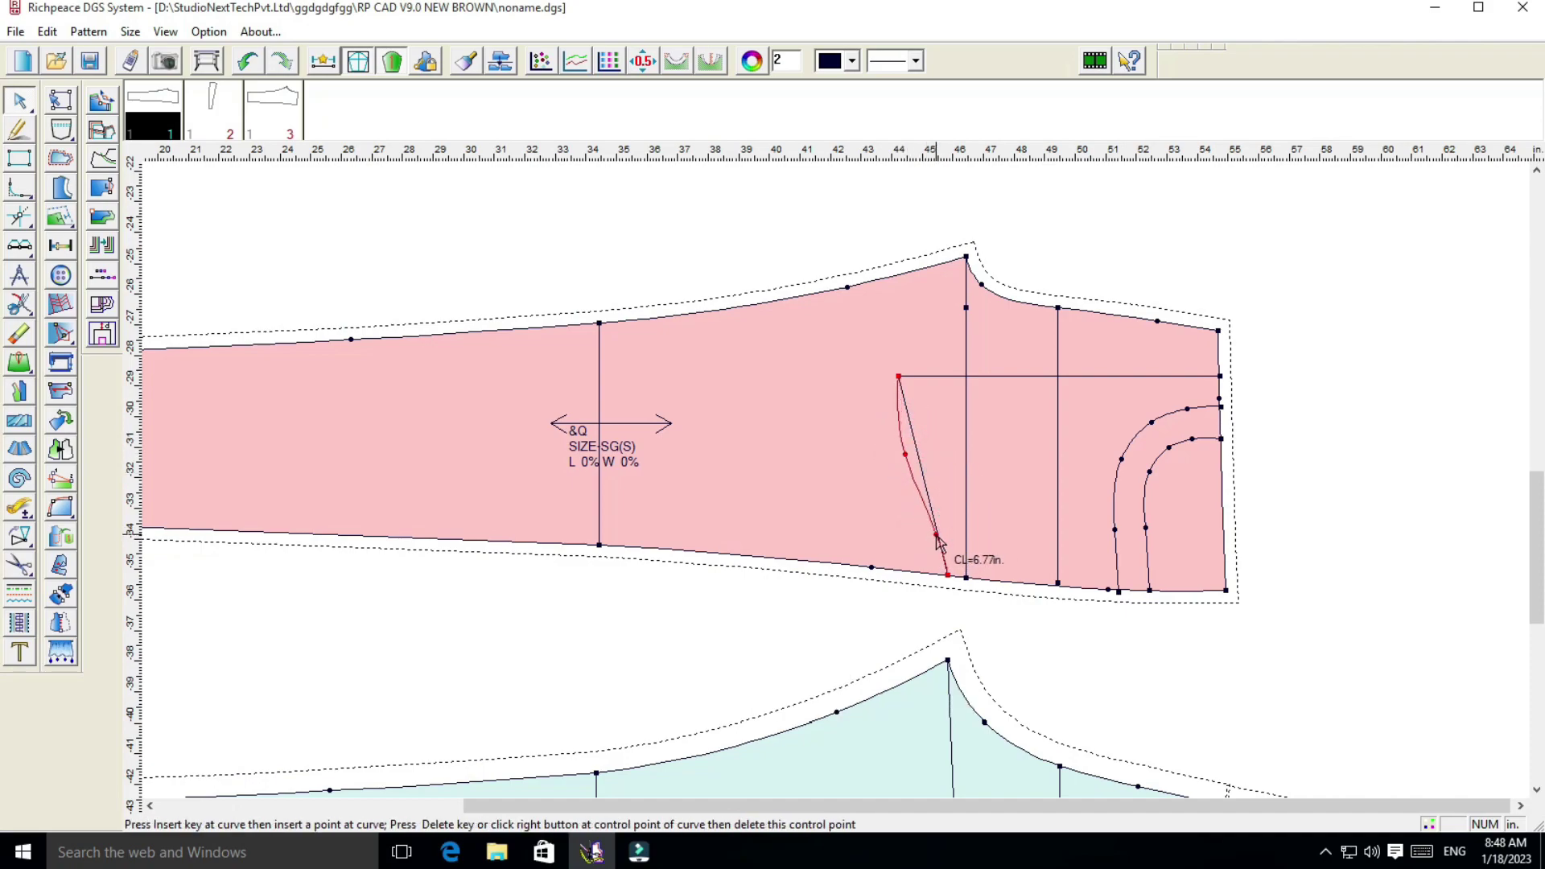
right_click(916, 499)
click(944, 470)
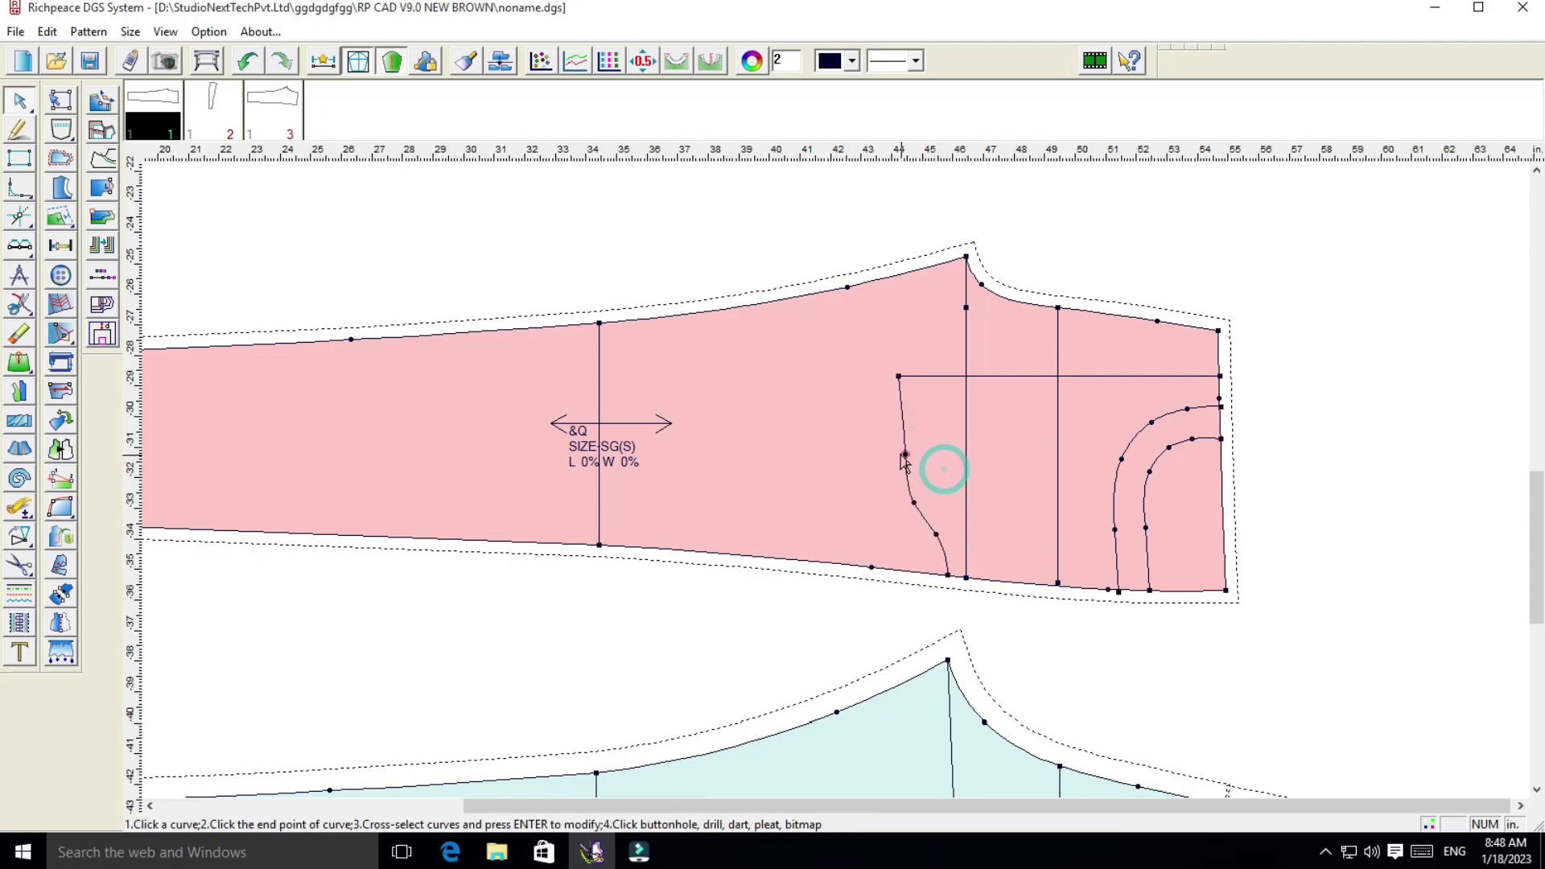
click(904, 455)
right_click(897, 445)
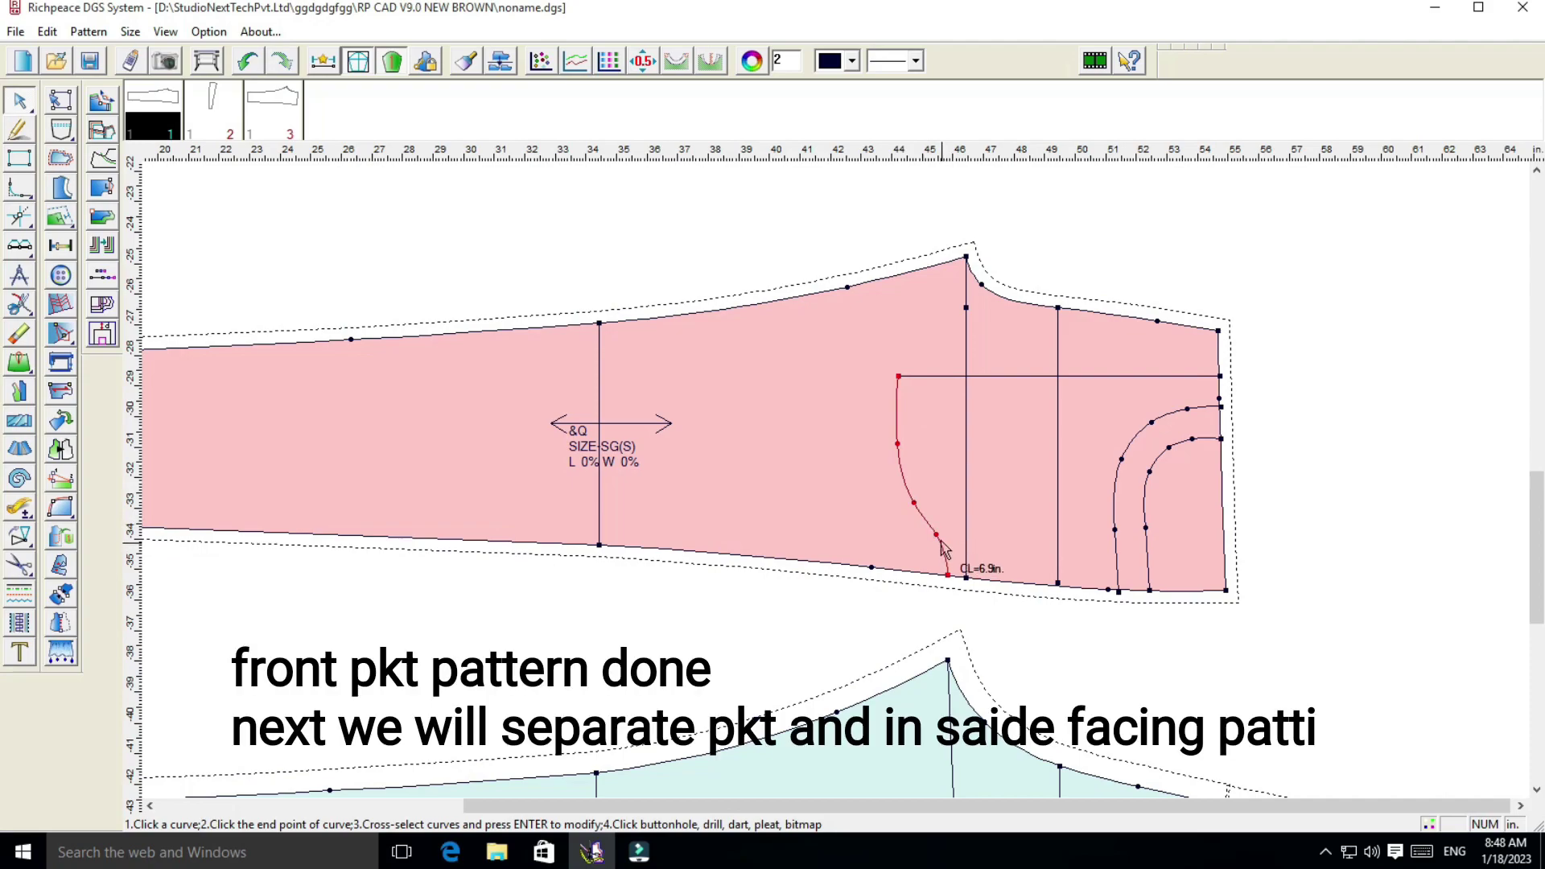
click(936, 535)
click(934, 535)
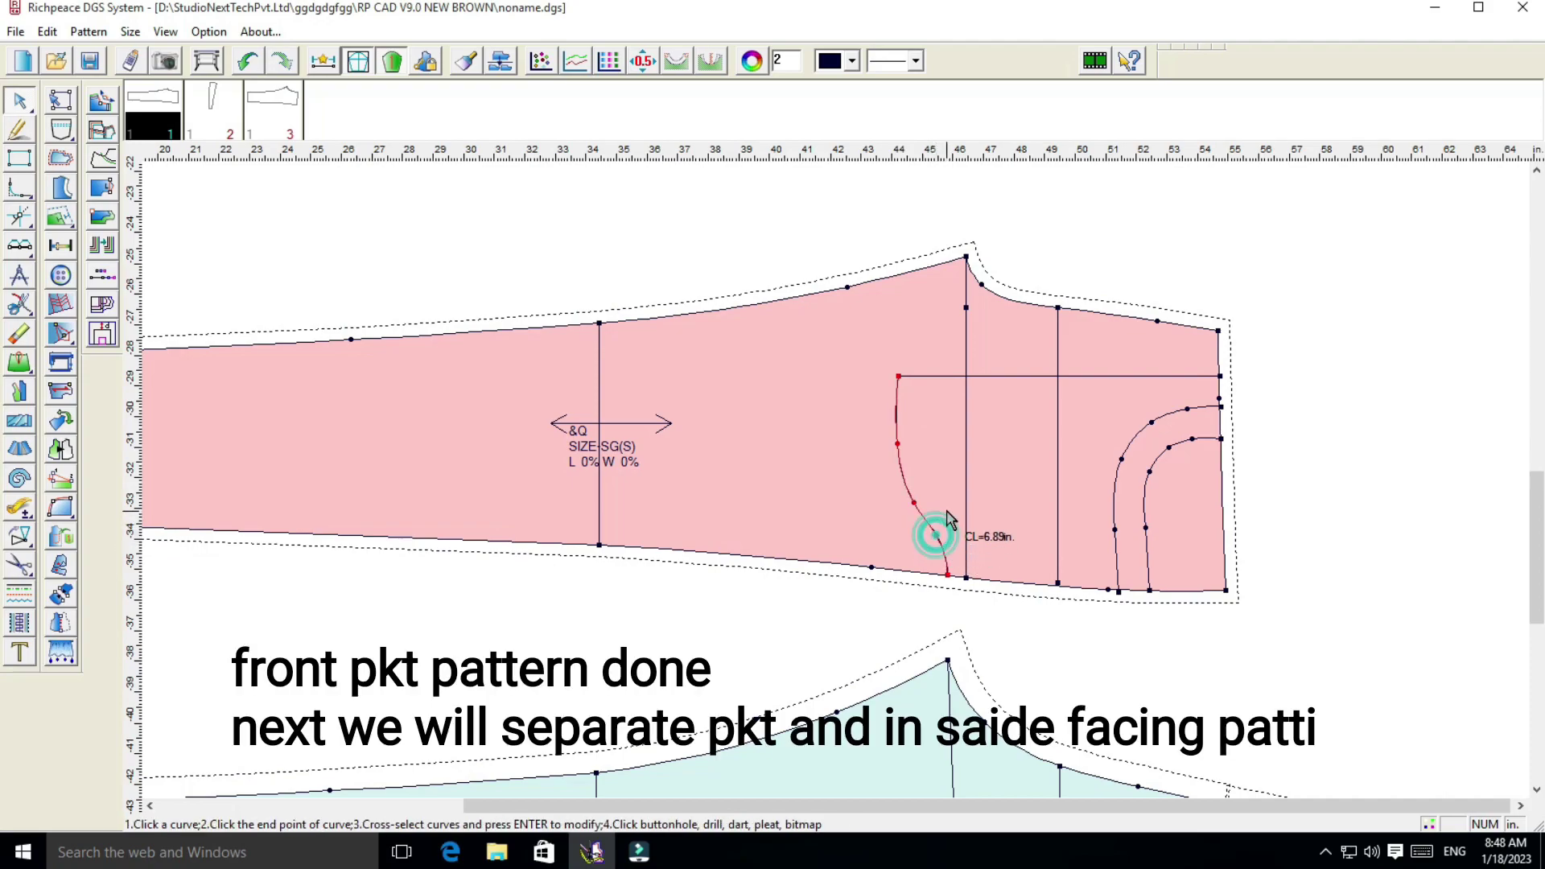
click(899, 445)
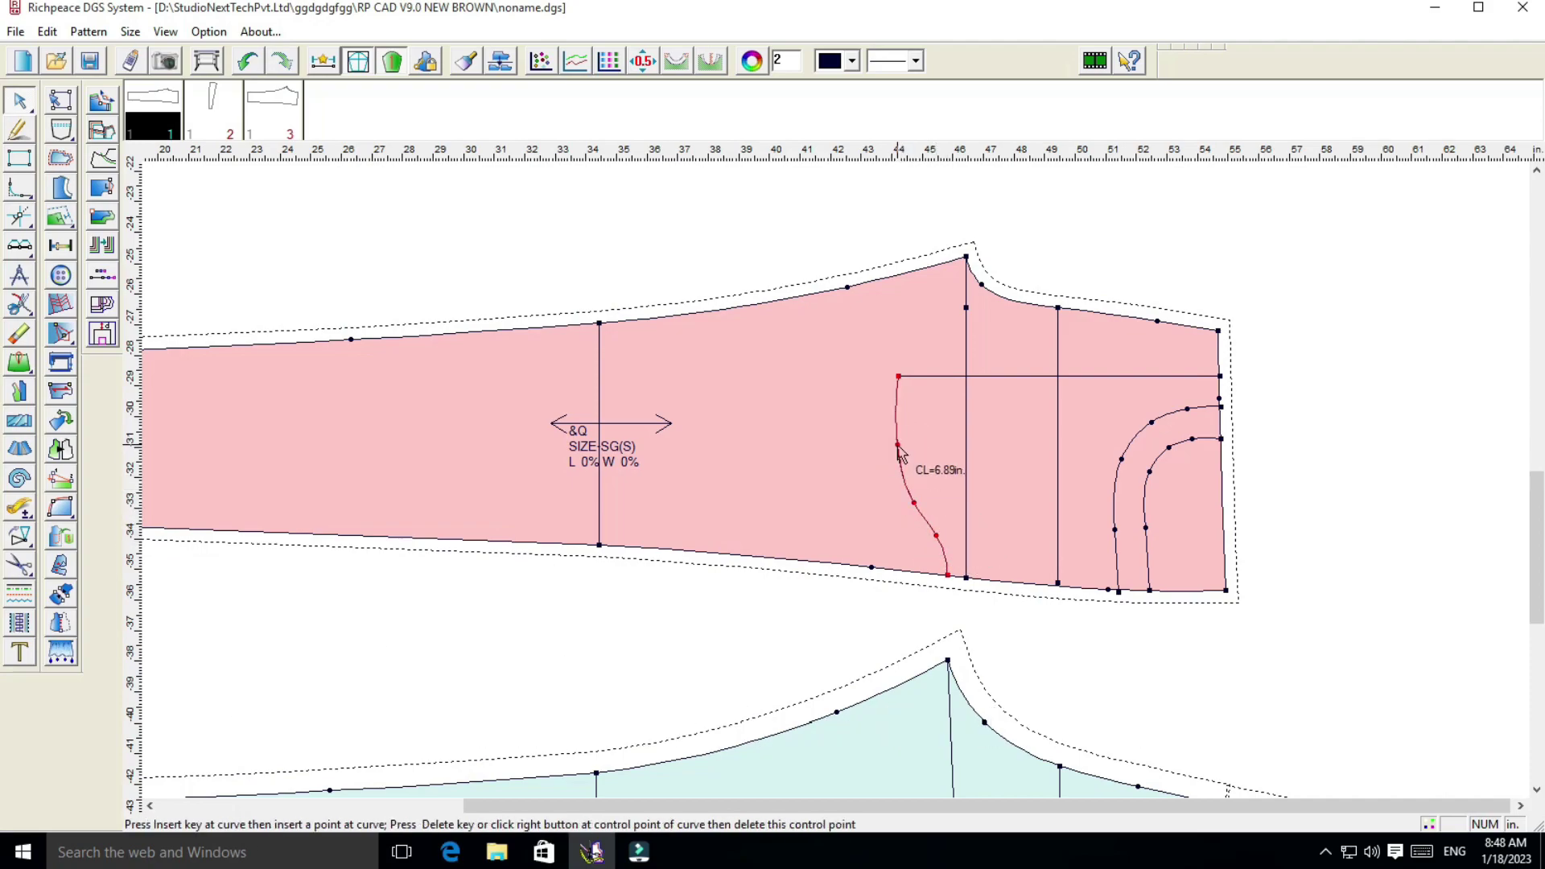
right_click(902, 453)
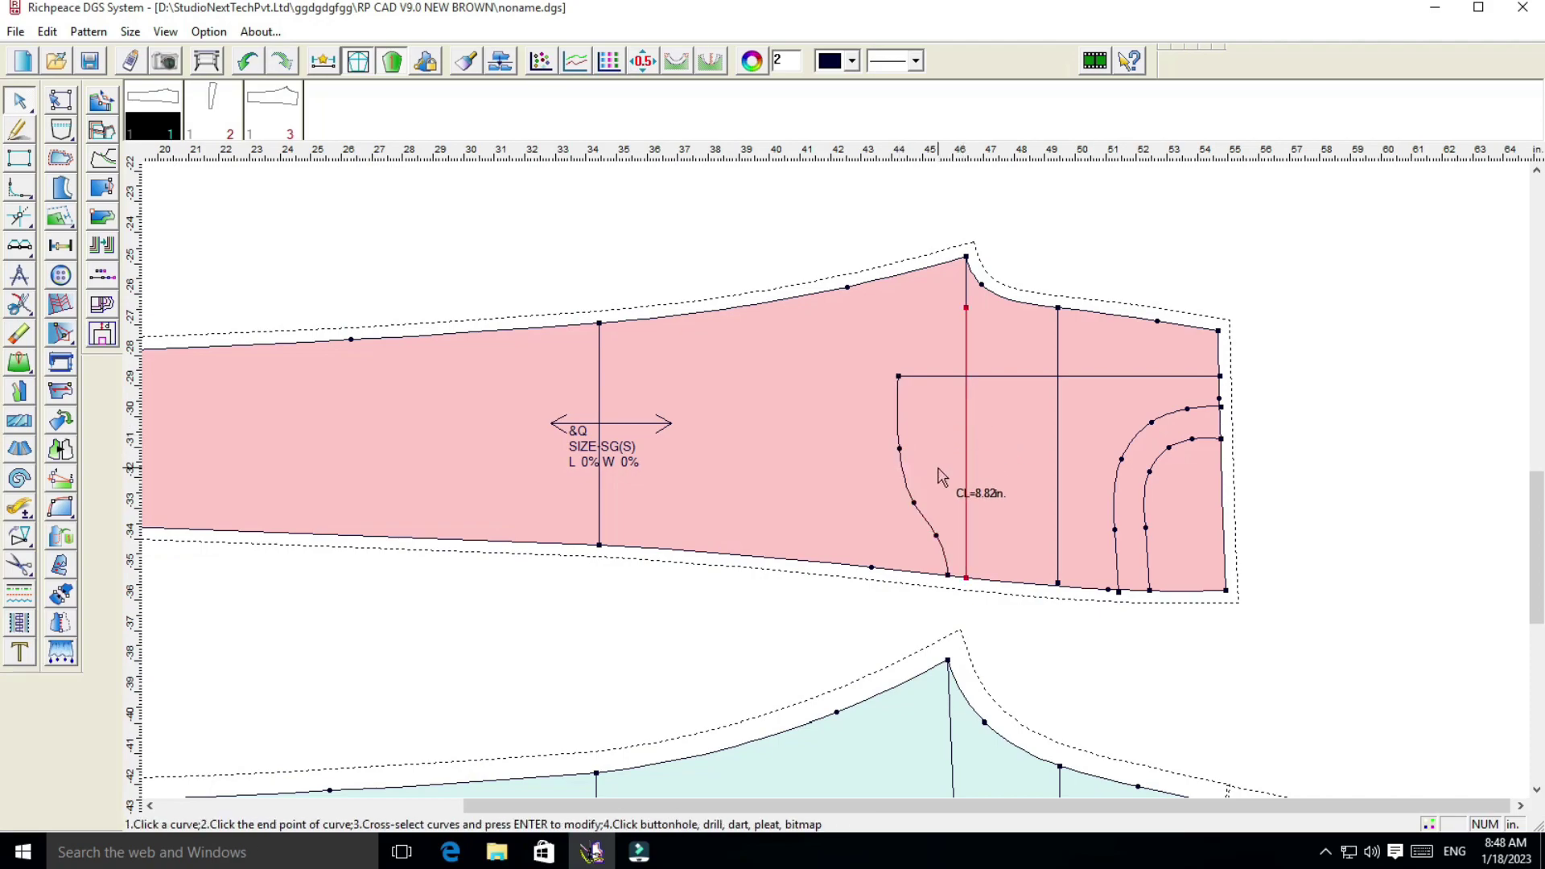
Switch to Move pattern and shift the small piece further down the board
scroll(822, 569, down, 2)
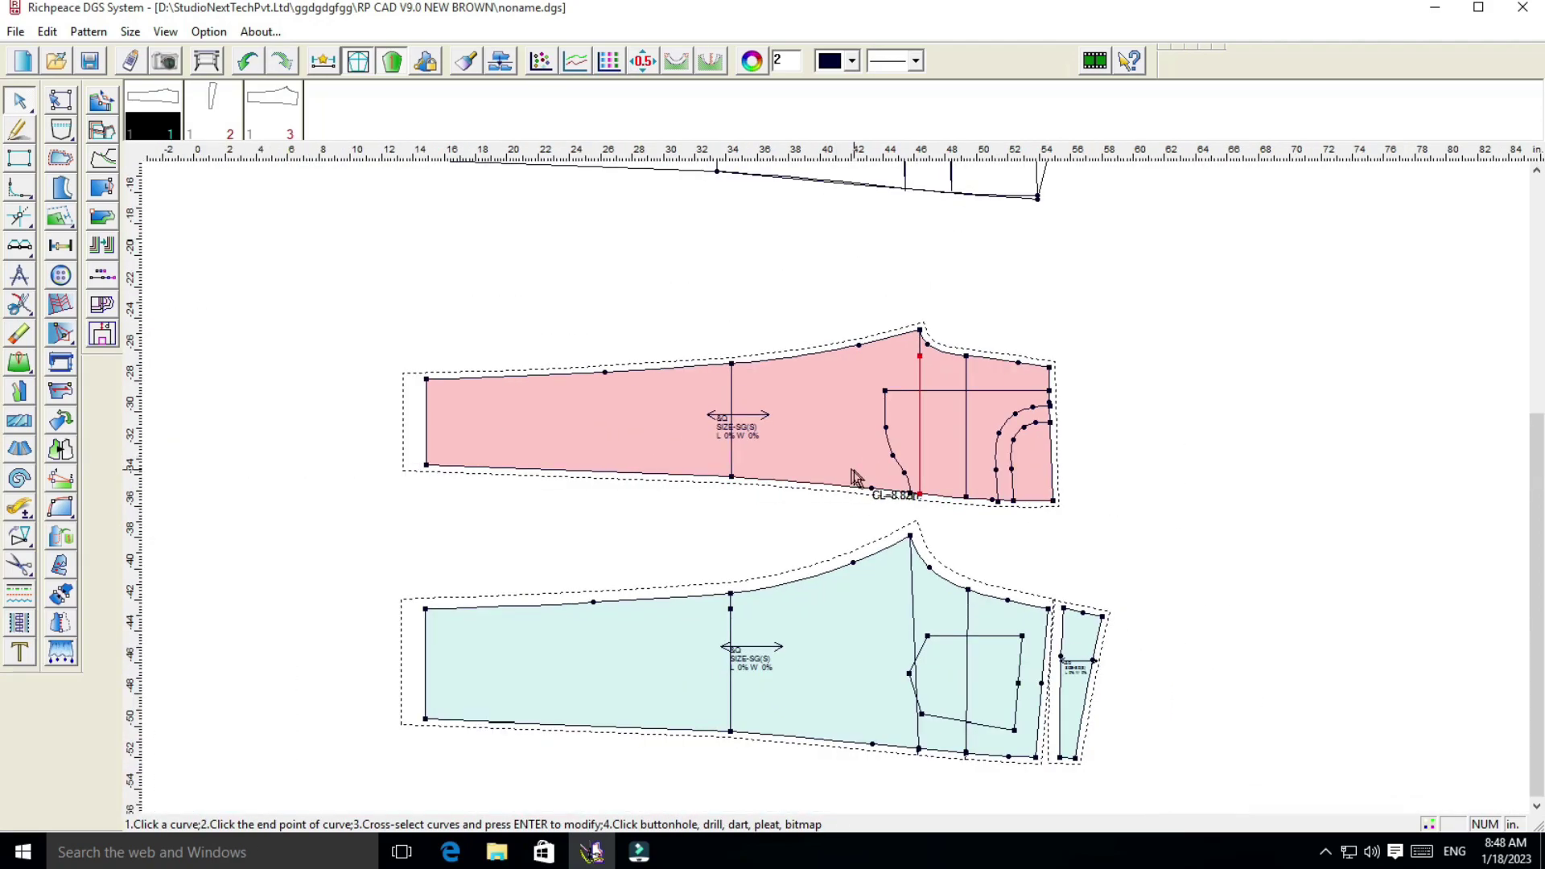
scroll(856, 483, up, 2)
scroll(728, 493, down, 1)
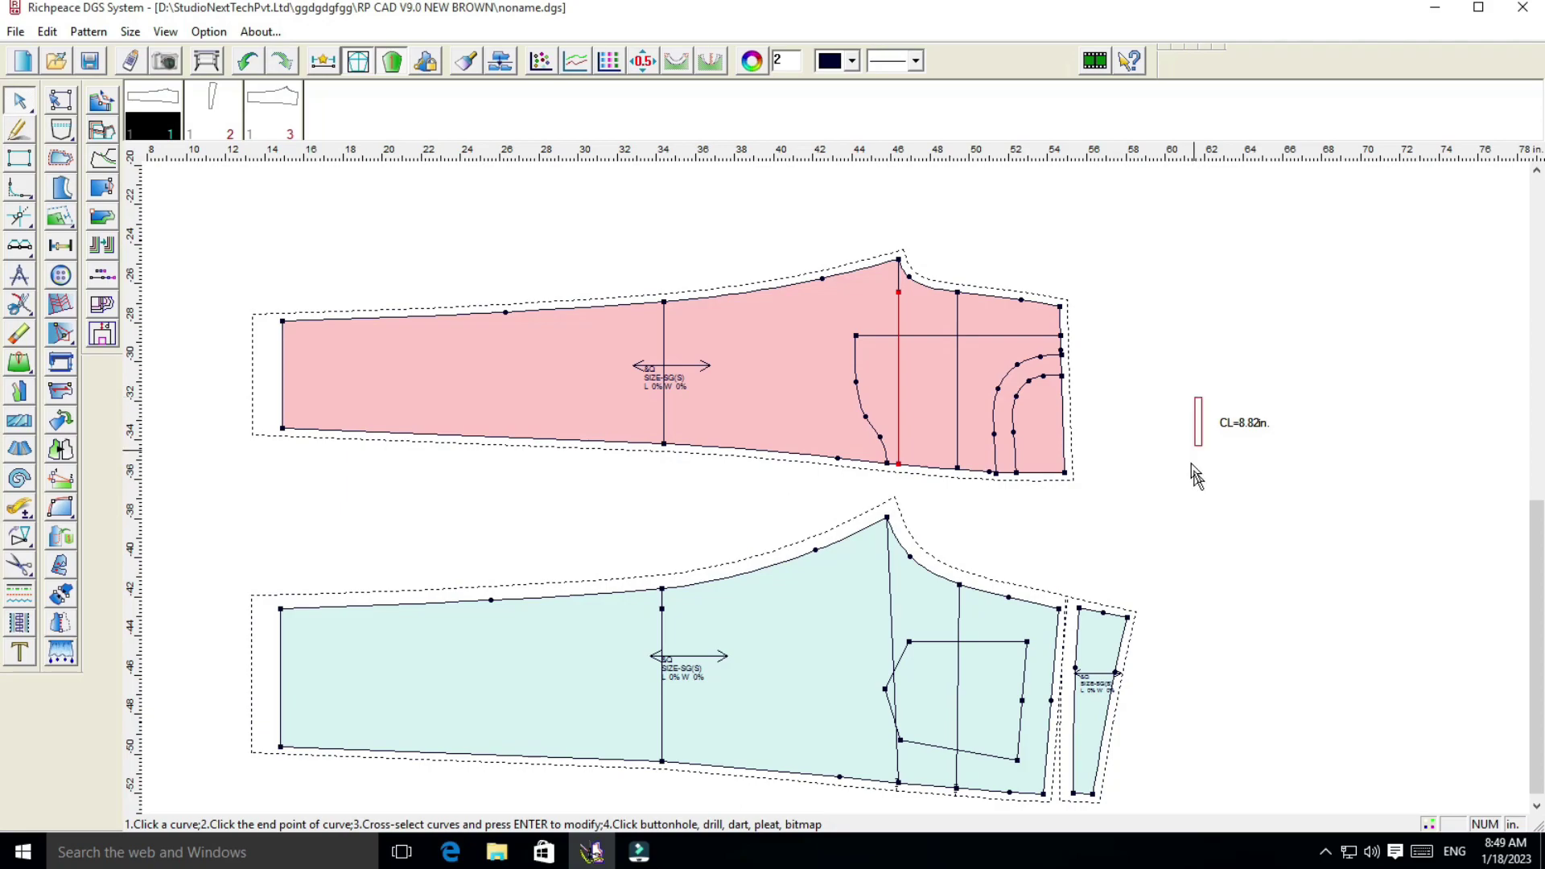
right_click(1215, 432)
click(1258, 455)
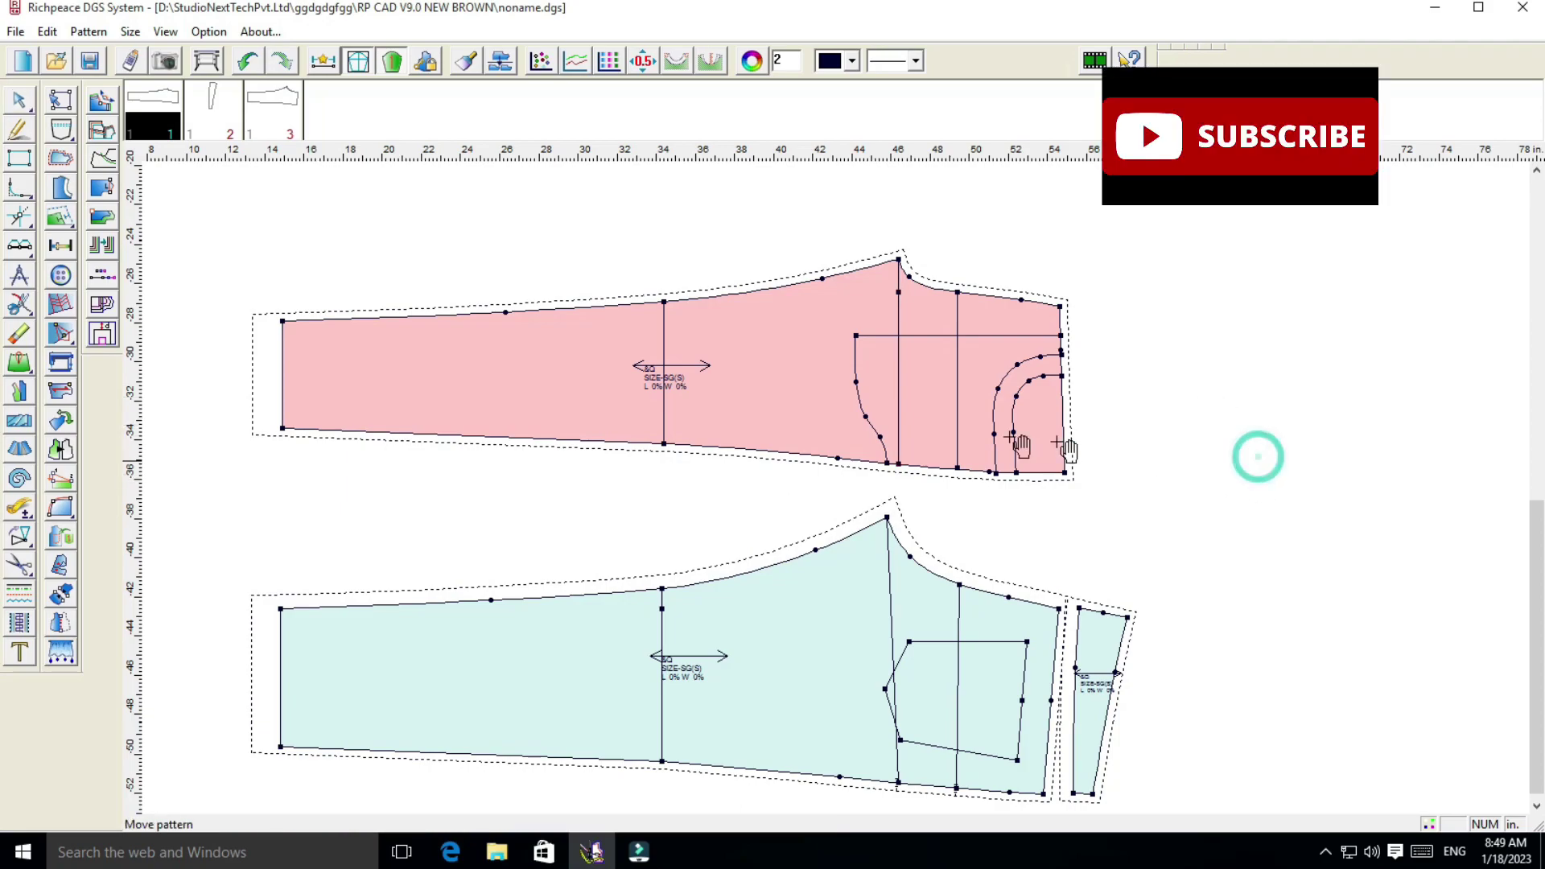
scroll(968, 430, up, 1)
scroll(843, 478, down, 2)
scroll(845, 467, down, 1)
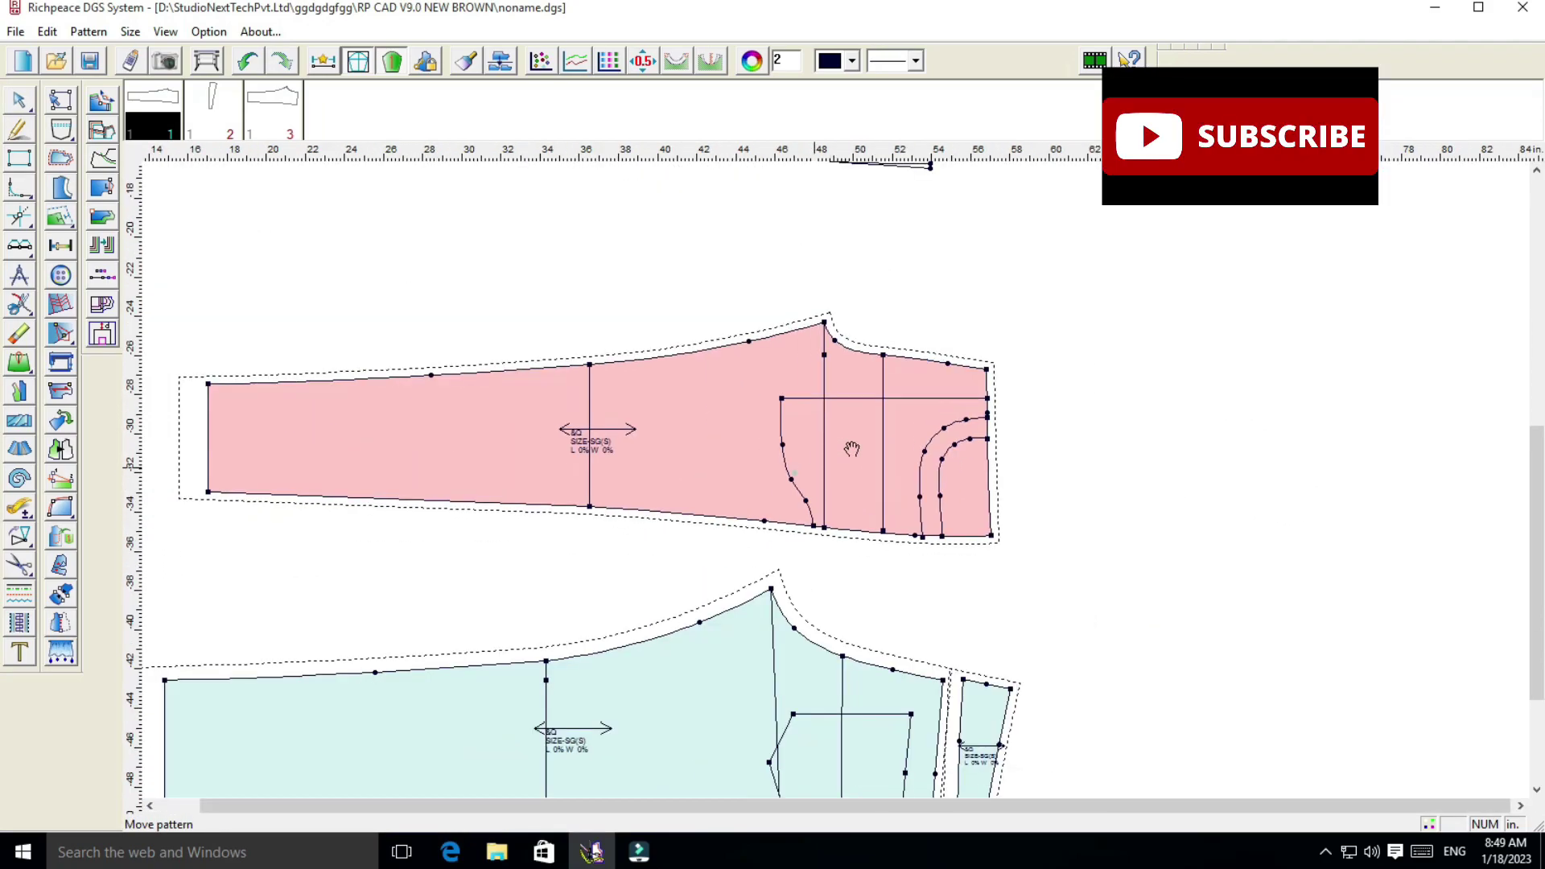
scroll(845, 483, down, 1)
click(827, 400)
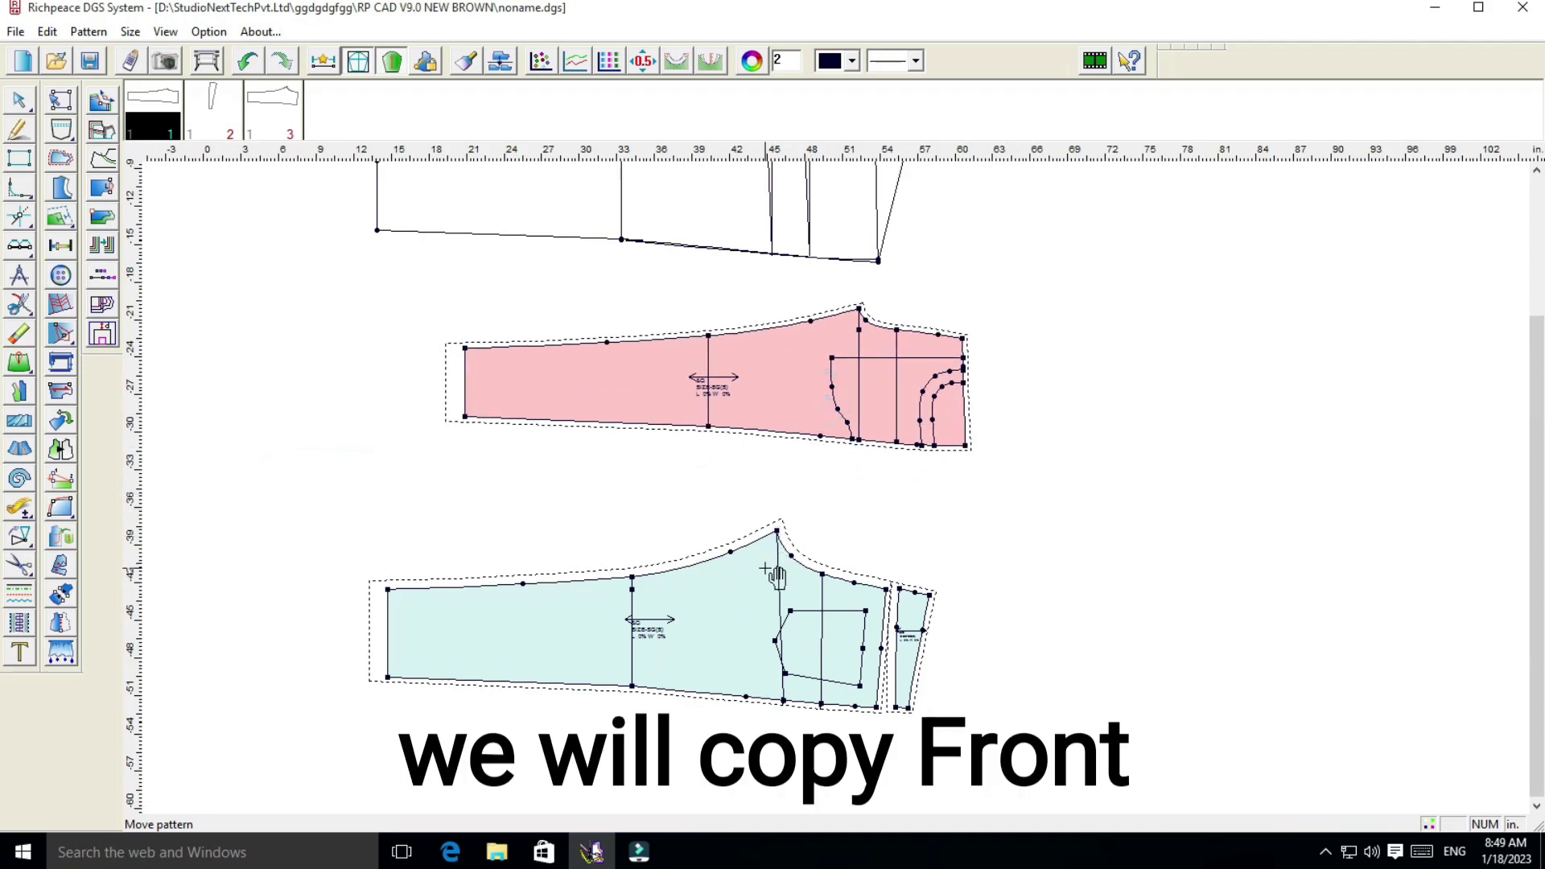
click(766, 567)
click(765, 624)
drag(910, 619, 914, 692)
Copy the front piece, paste it as piece 4, and place it below the original
click(848, 402)
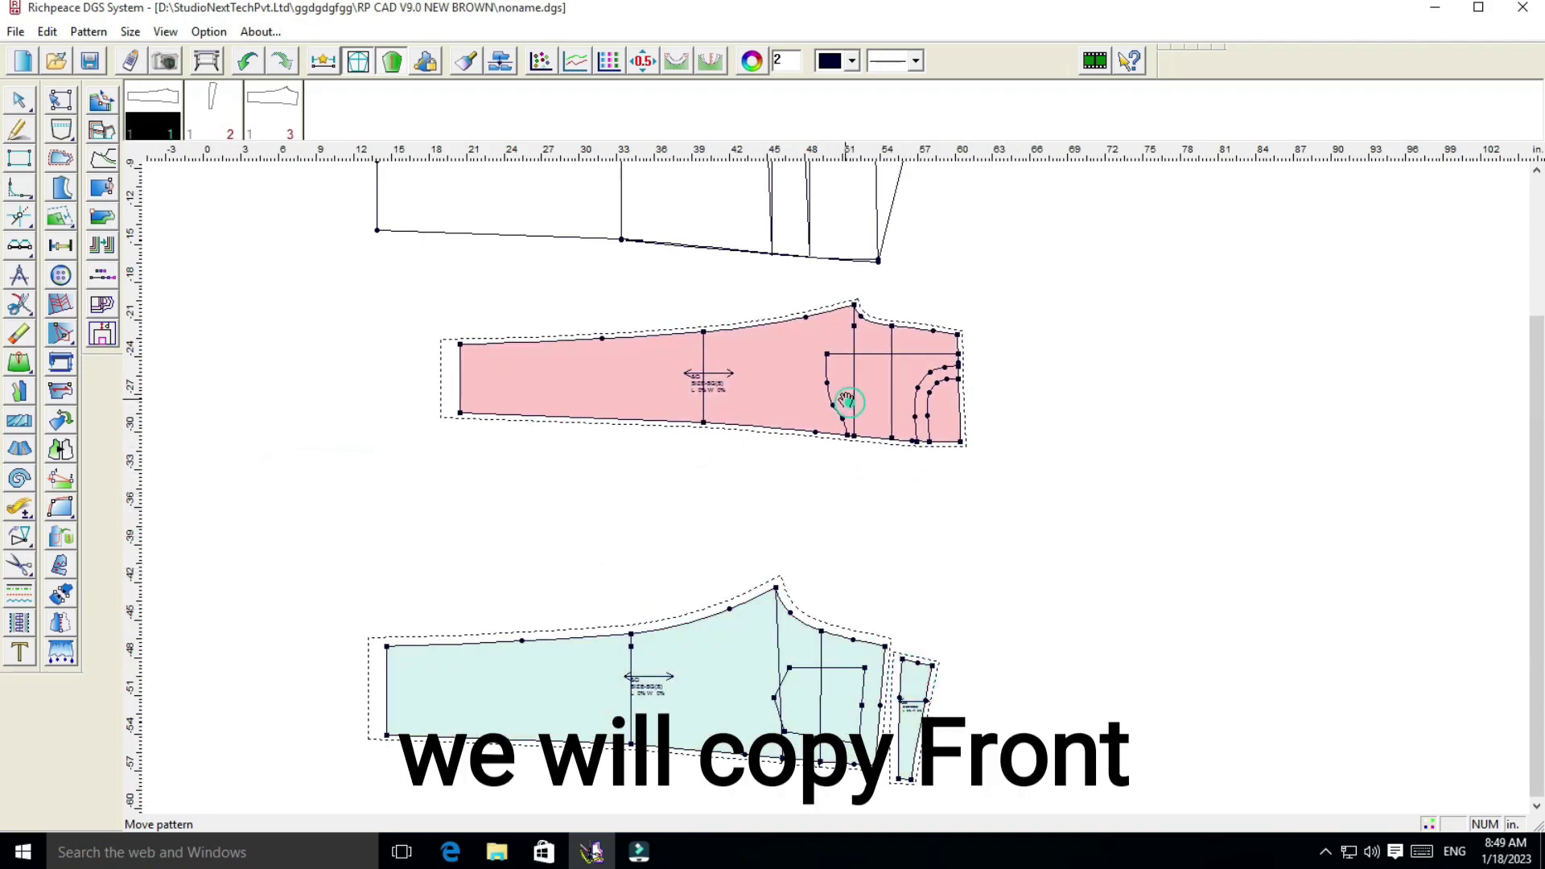
key(ctrl+v)
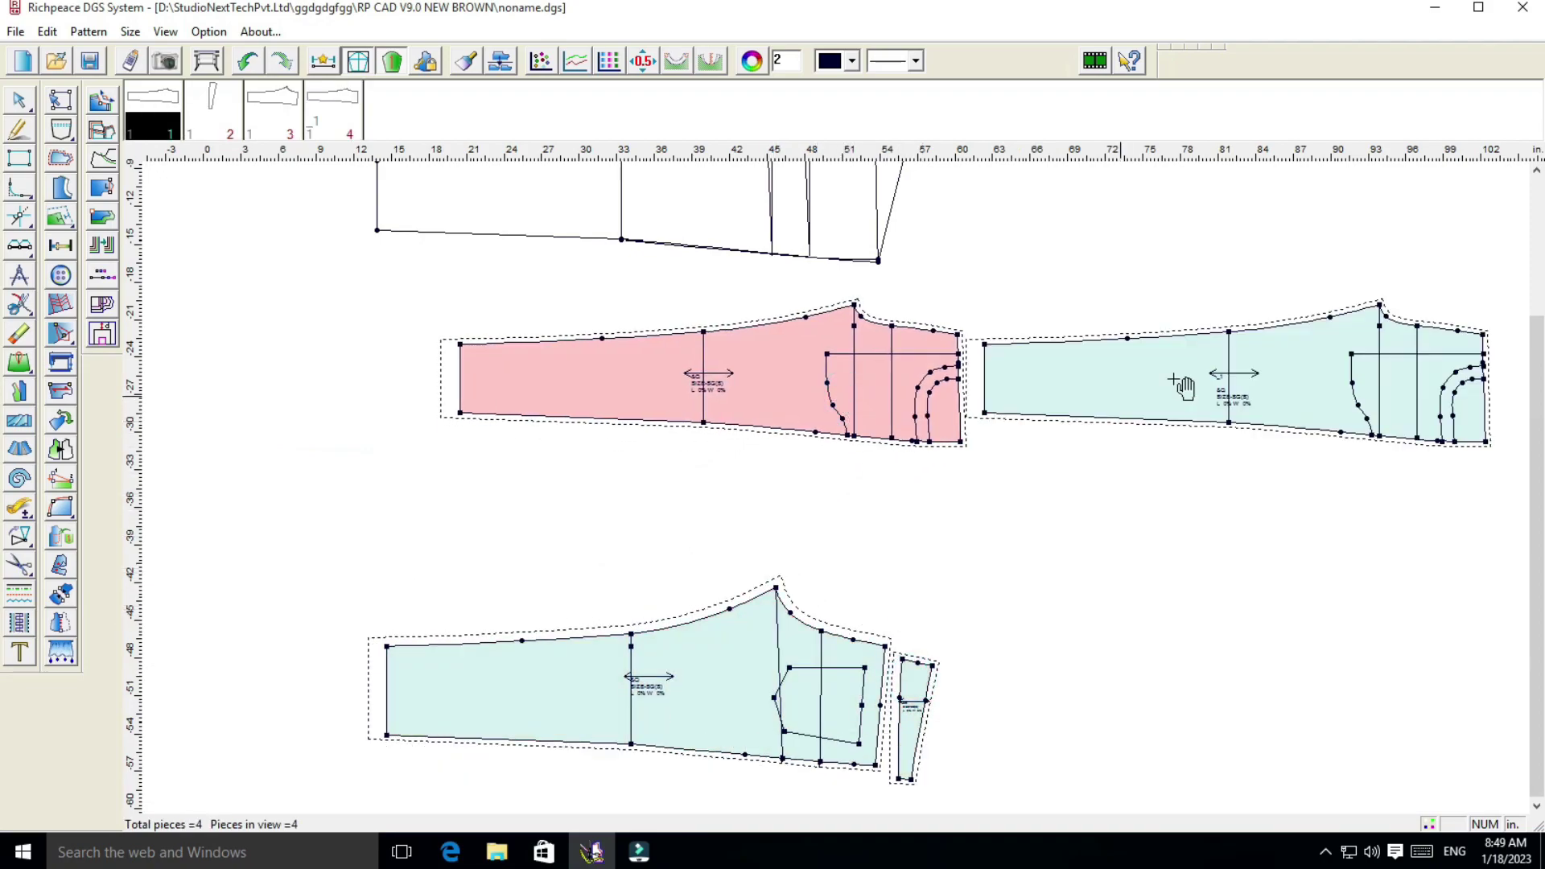
click(1266, 355)
click(704, 504)
scroll(816, 469, up, 2)
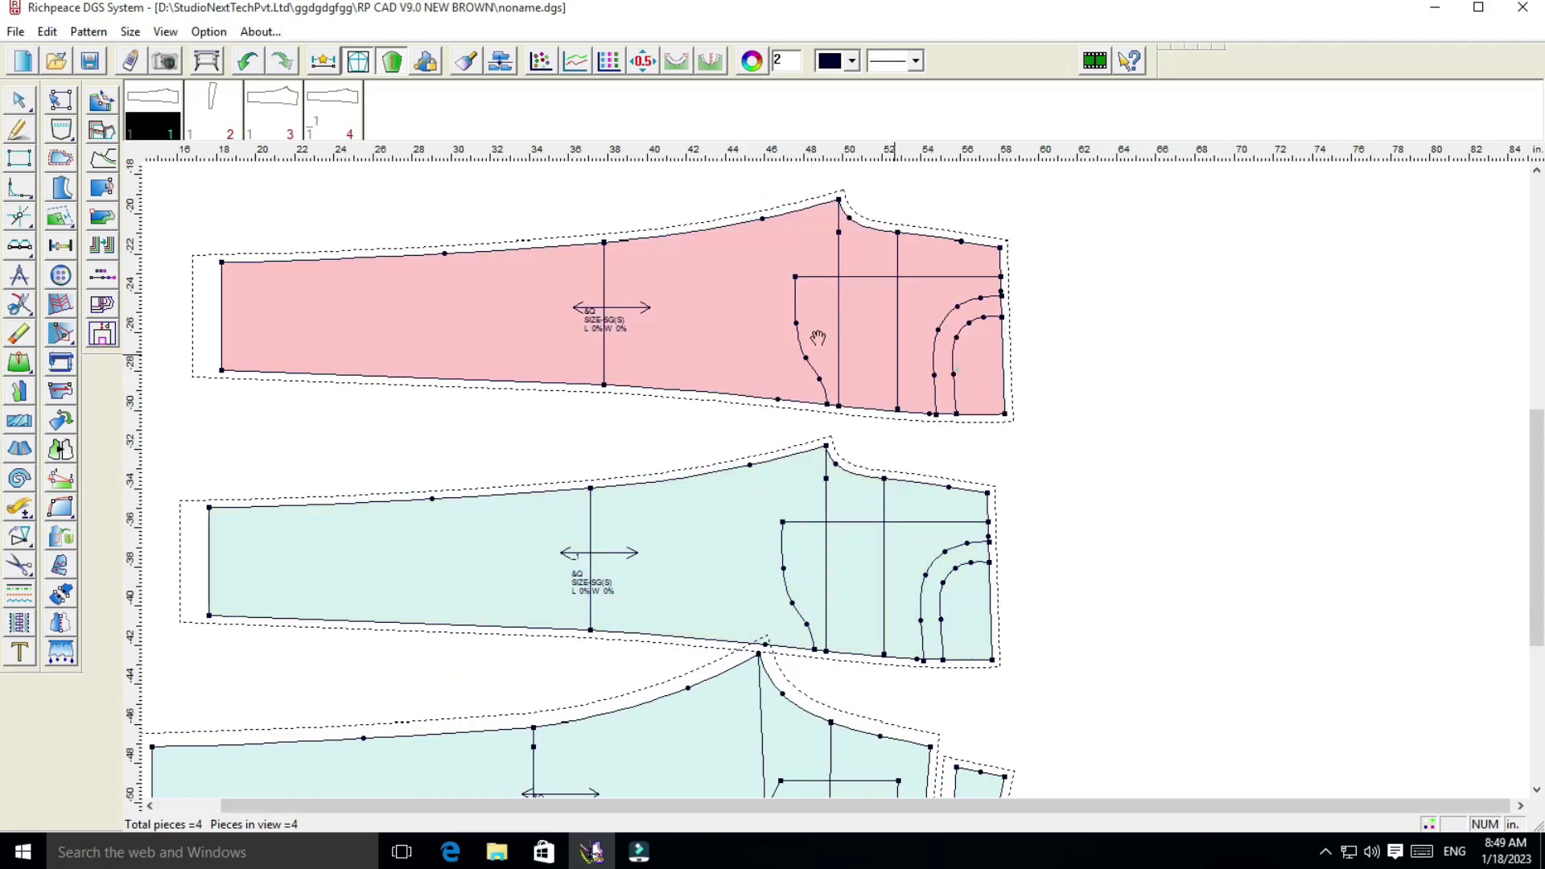
drag(821, 330, 793, 287)
click(873, 614)
scroll(915, 554, up, 2)
Cut the pocket region off the duplicate front with Forfex as a new piece
drag(835, 481, 892, 513)
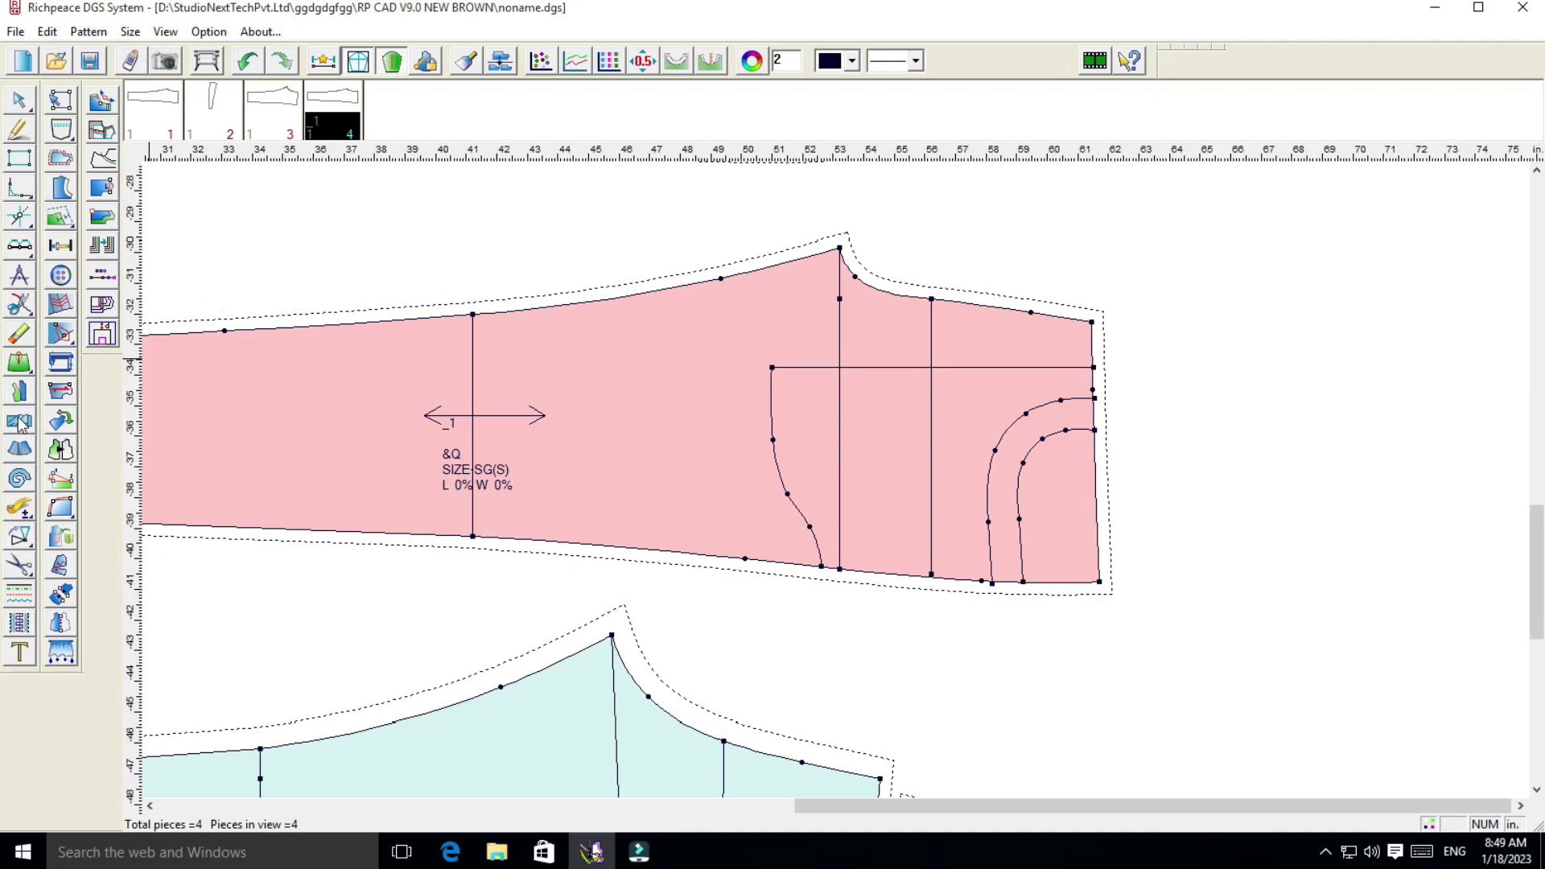
click(24, 568)
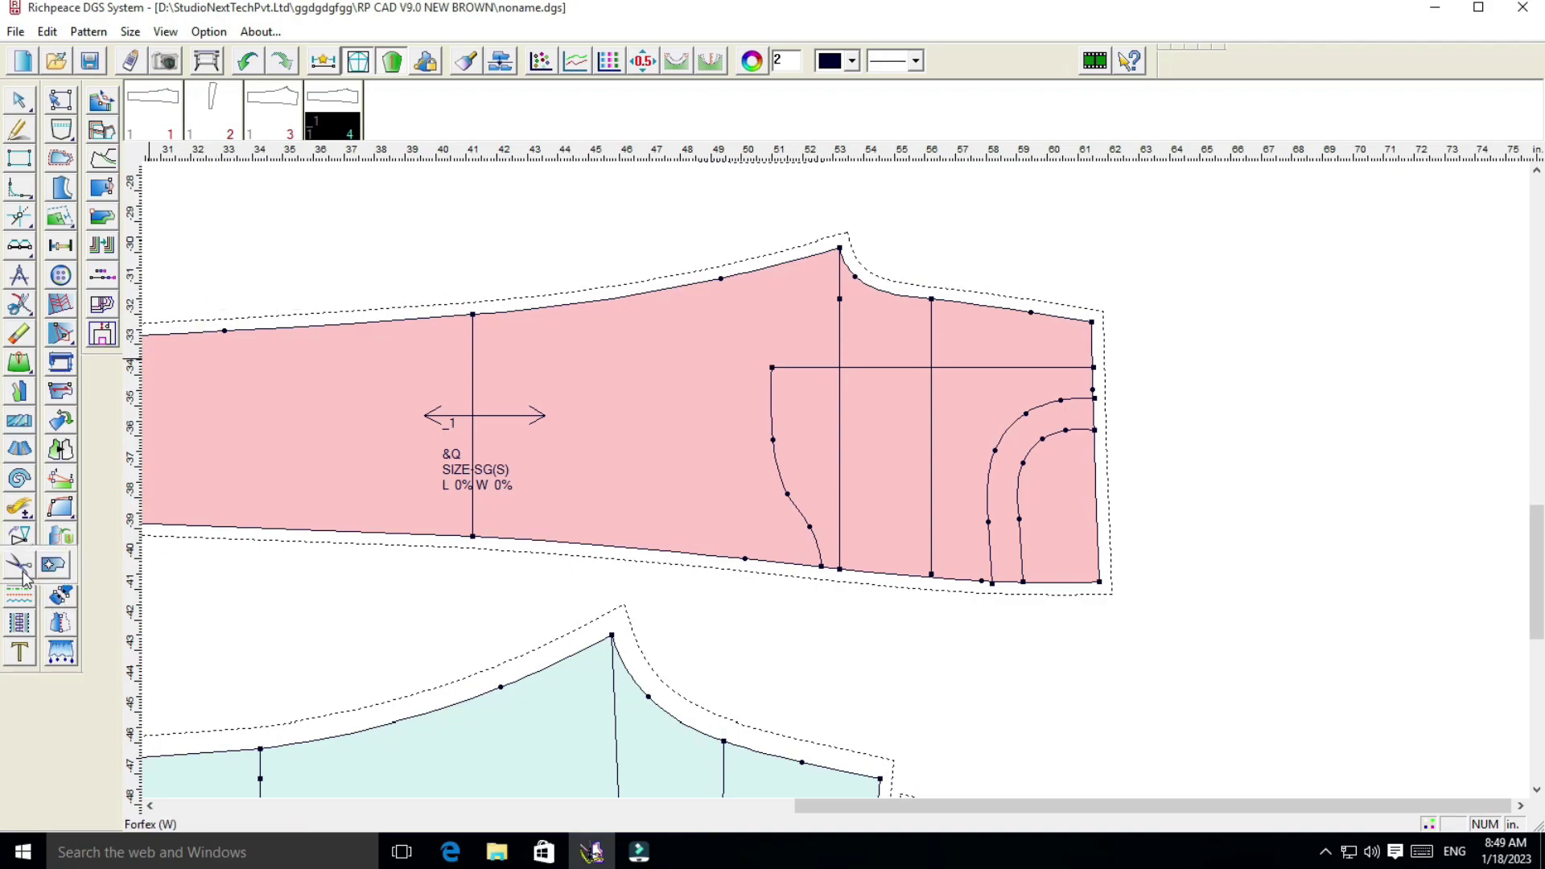
click(23, 571)
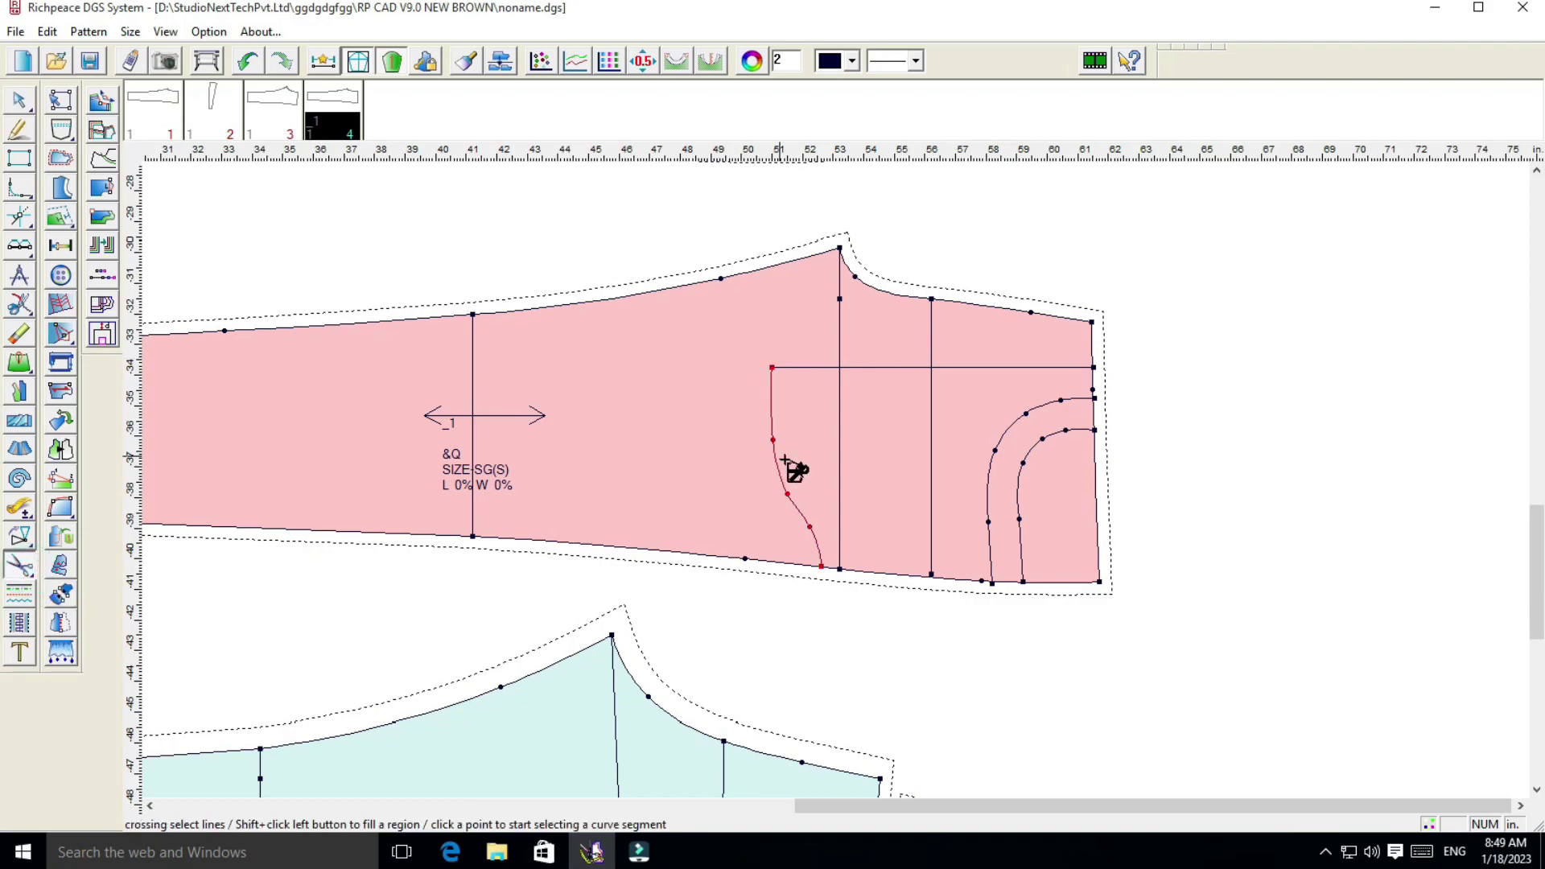
click(894, 367)
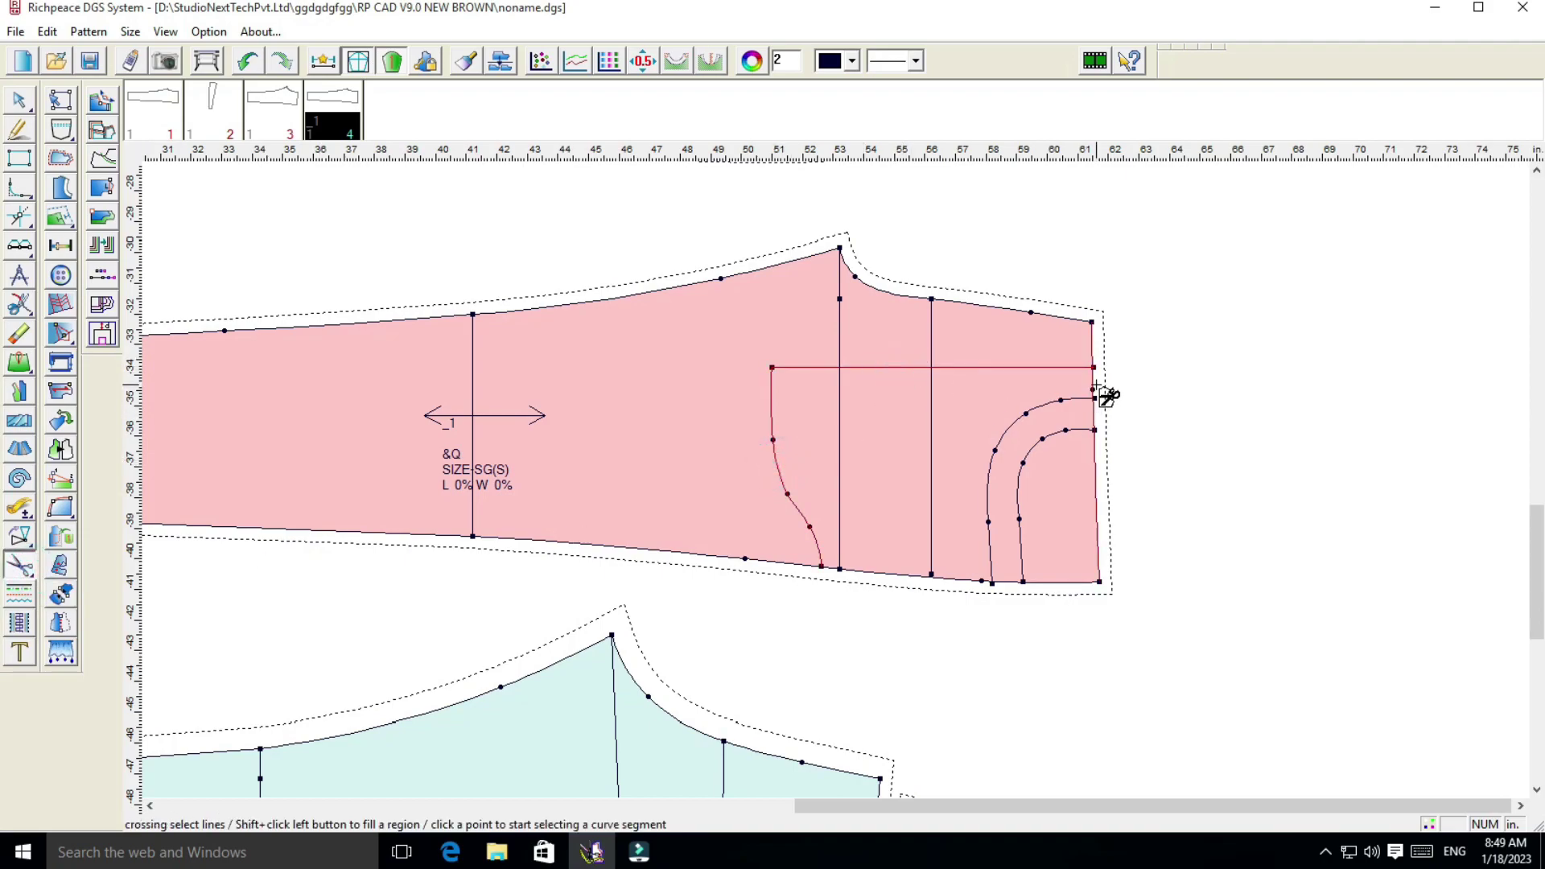
click(1078, 588)
right_click(1282, 421)
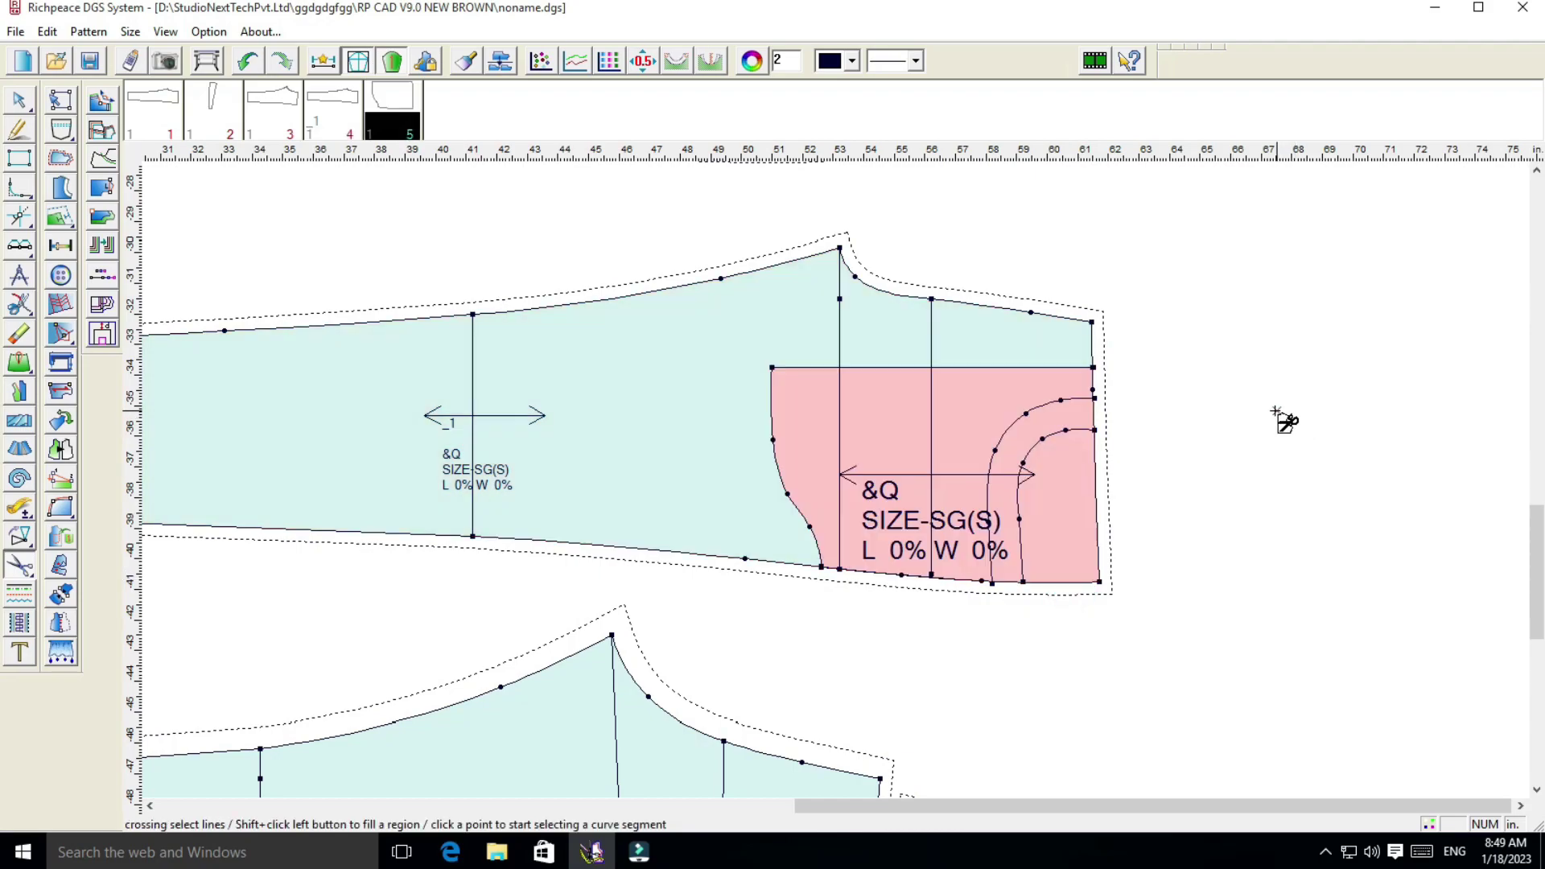
Set the new pocket piece (piece 5) to the right of the front piece
click(1313, 456)
click(969, 445)
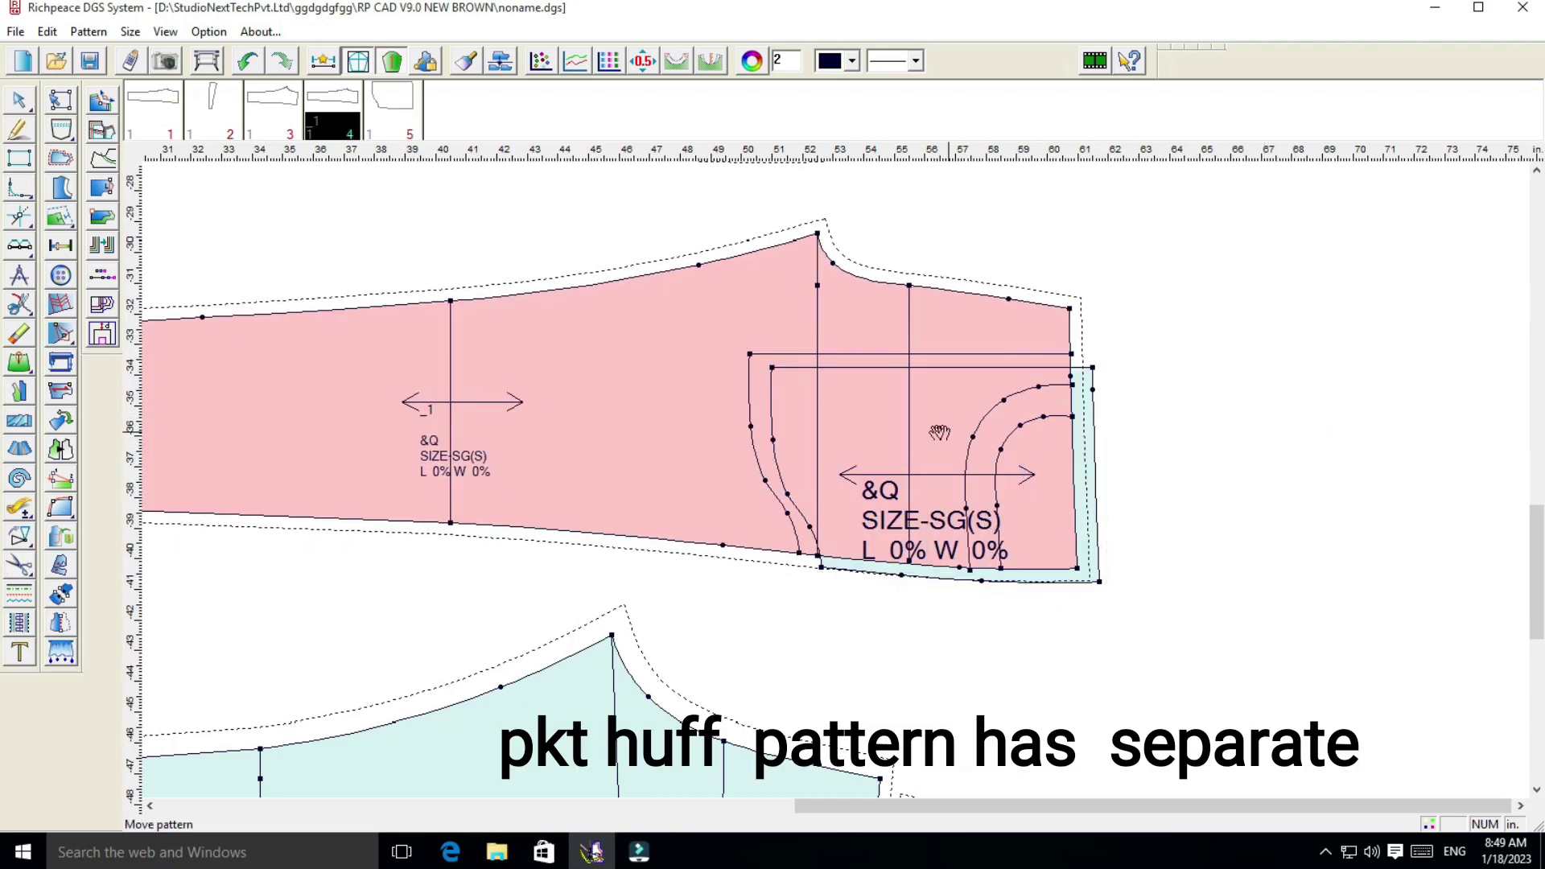
click(890, 435)
click(1078, 445)
click(1496, 322)
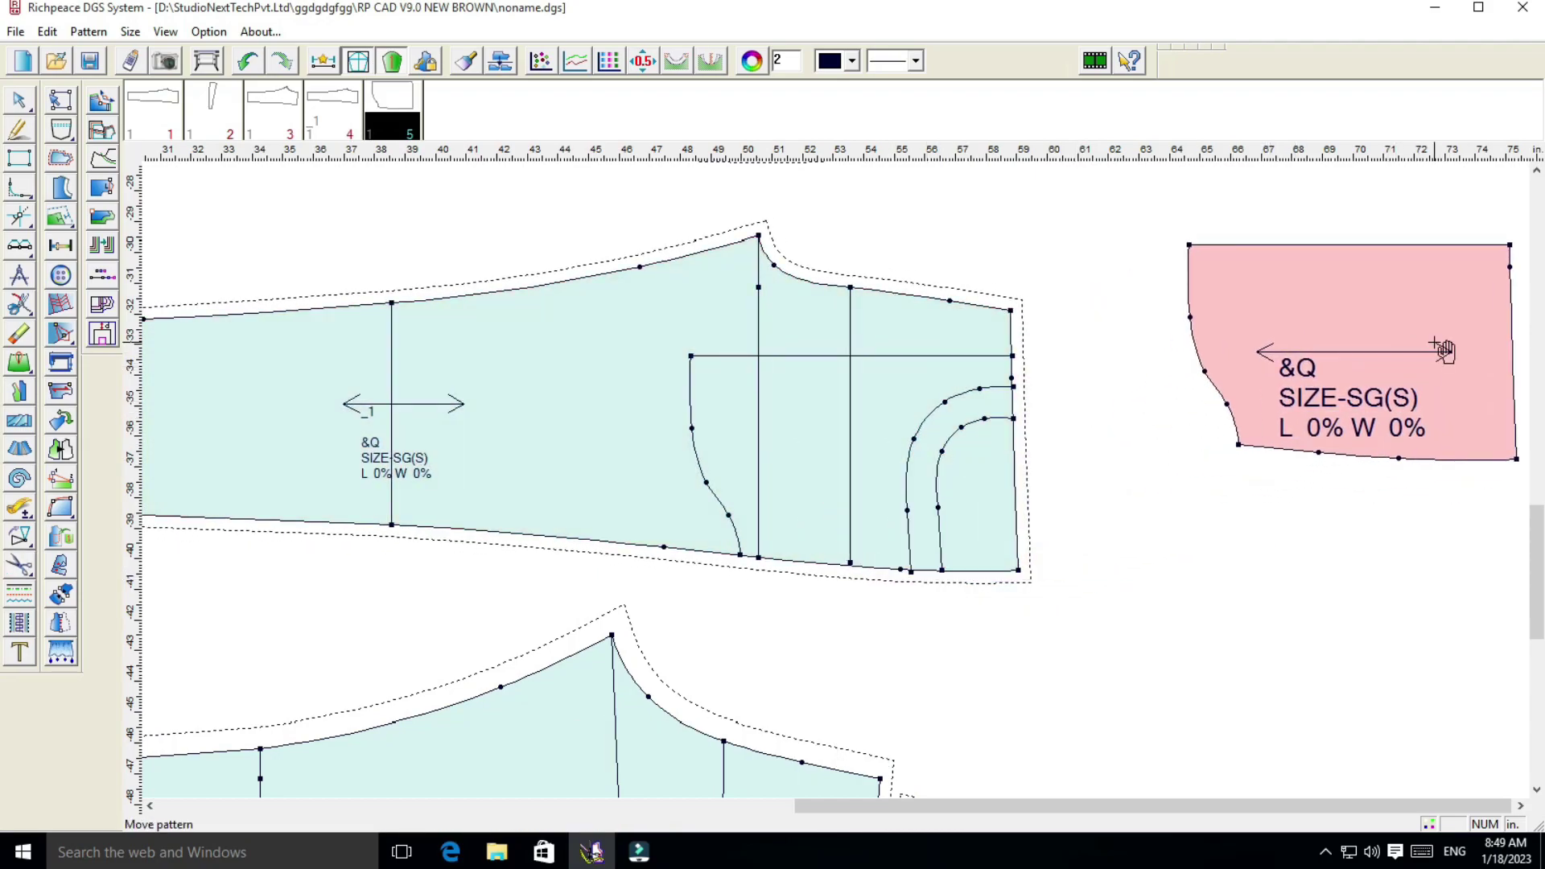
click(859, 451)
click(923, 453)
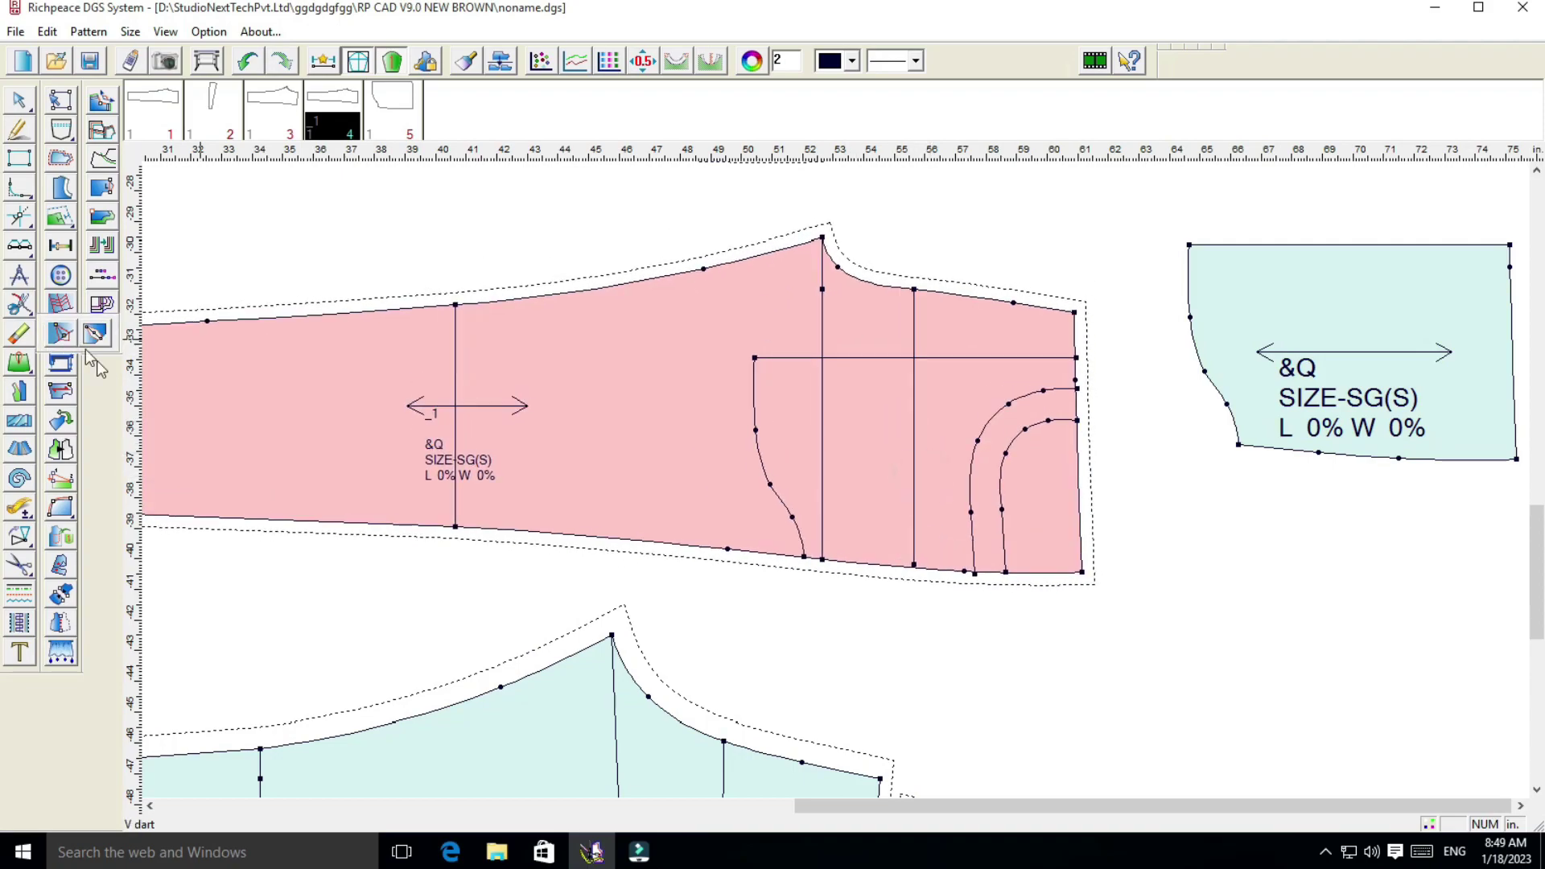
Draw a Pen curve starting from the pocket curve's bottom point
click(20, 129)
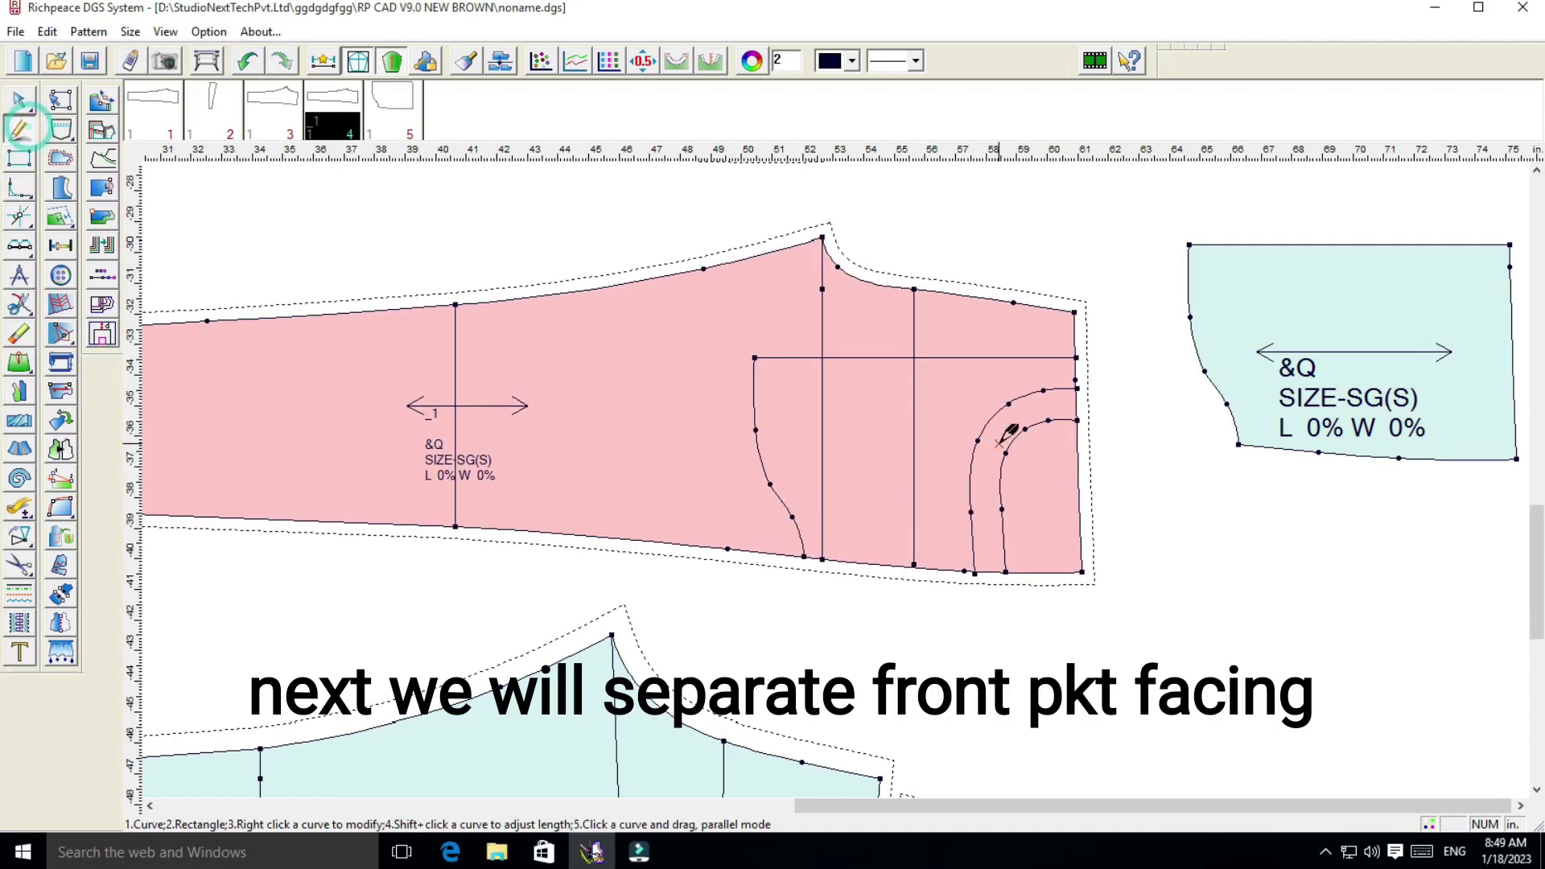
click(974, 572)
scroll(970, 482, down, 1)
right_click(844, 467)
scroll(845, 467, down, 1)
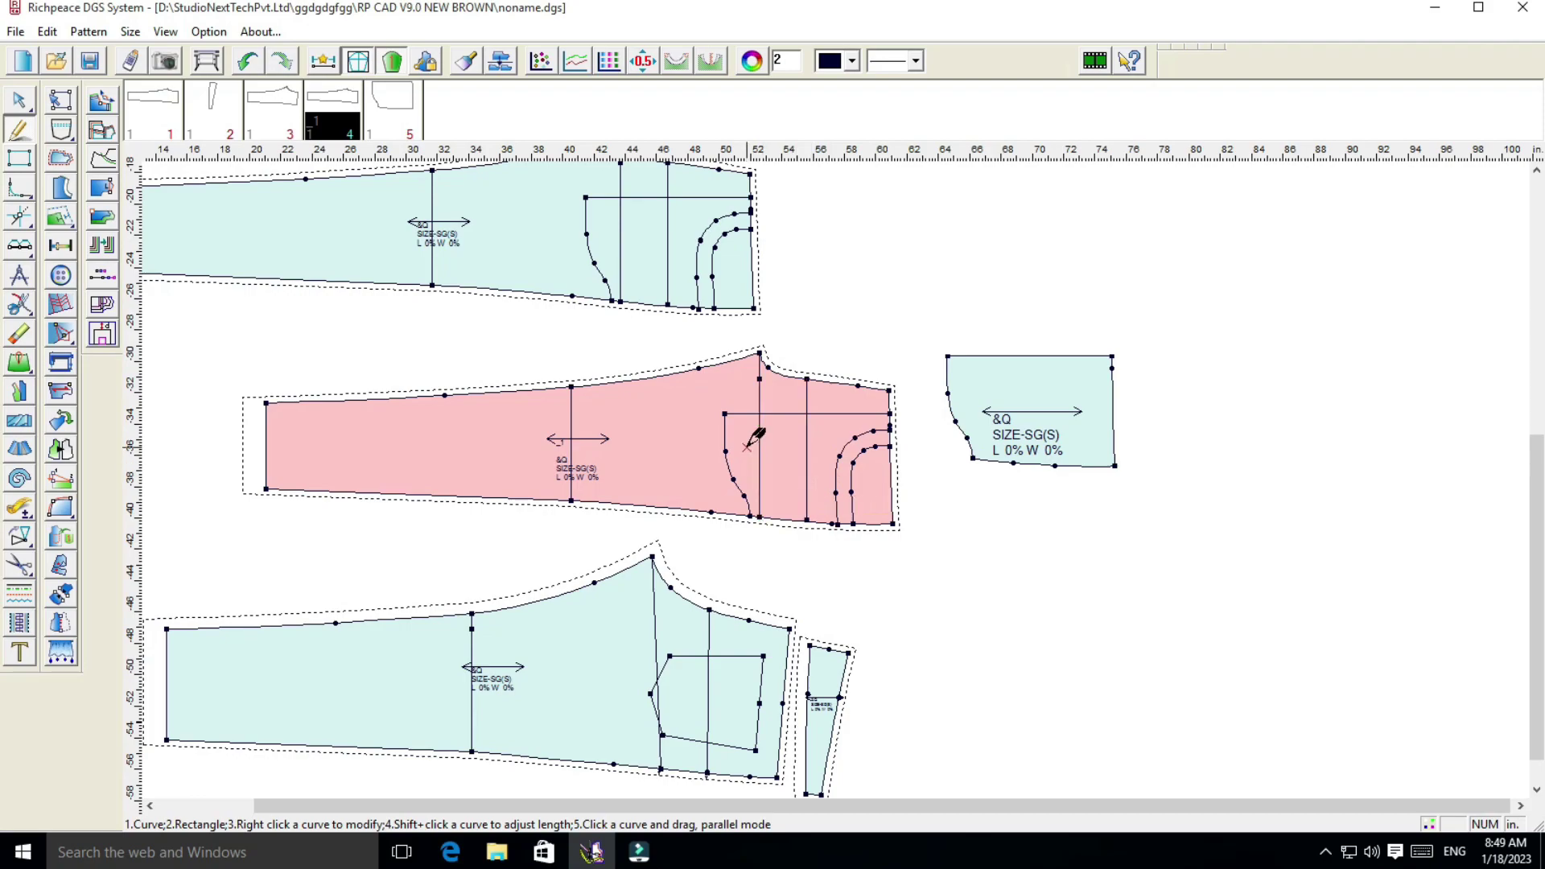
scroll(715, 306, up, 1)
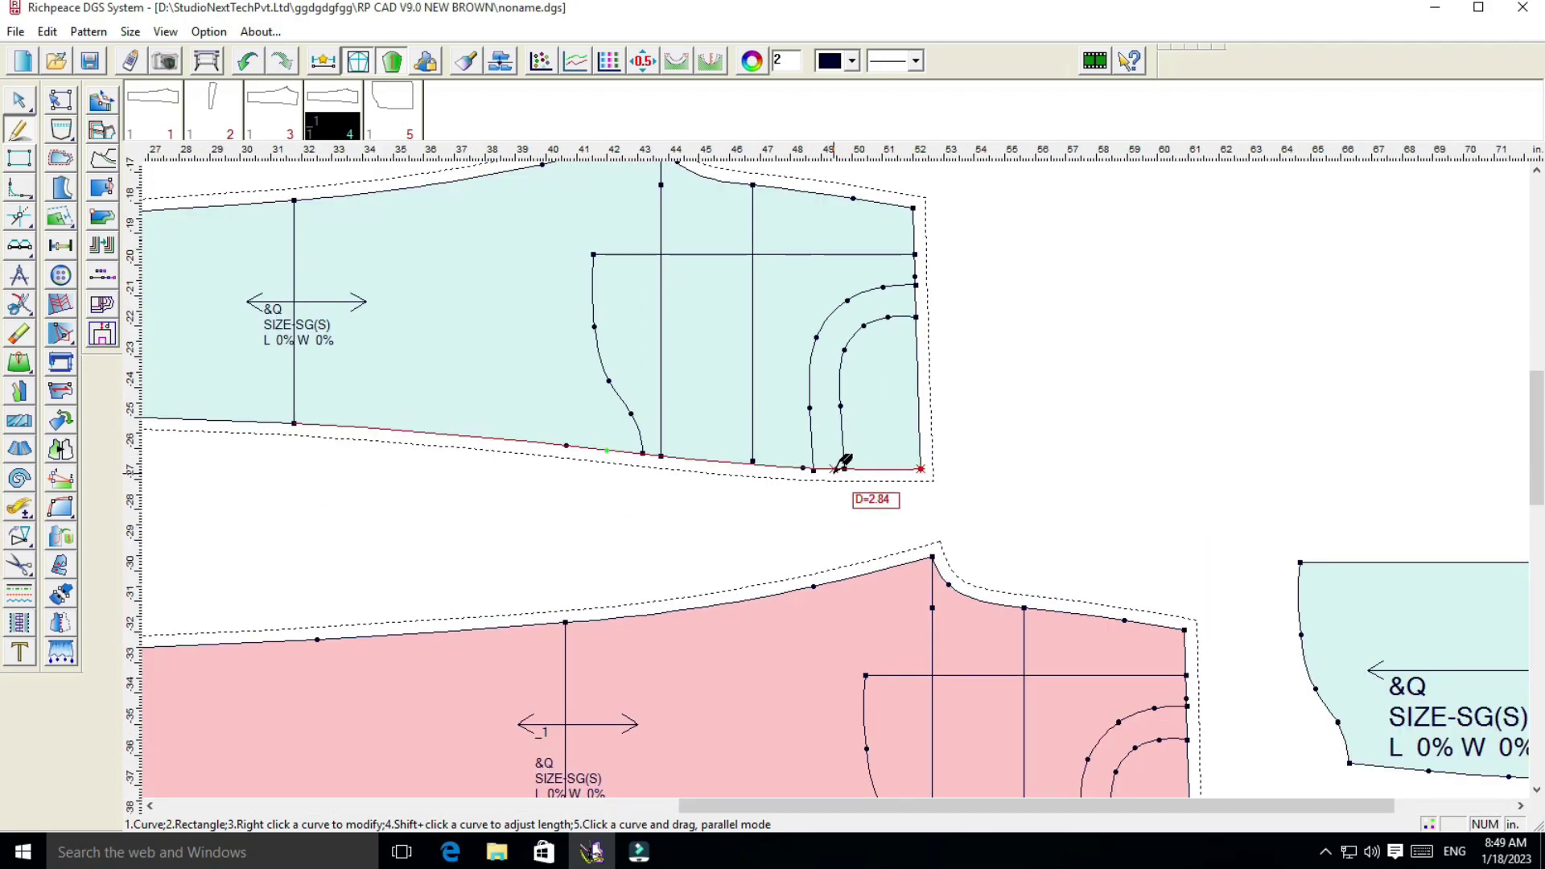
scroll(845, 461, down, 1)
Move the front piece into position left of the separated pocket piece
right_click(1010, 400)
click(1054, 421)
drag(882, 583, 775, 608)
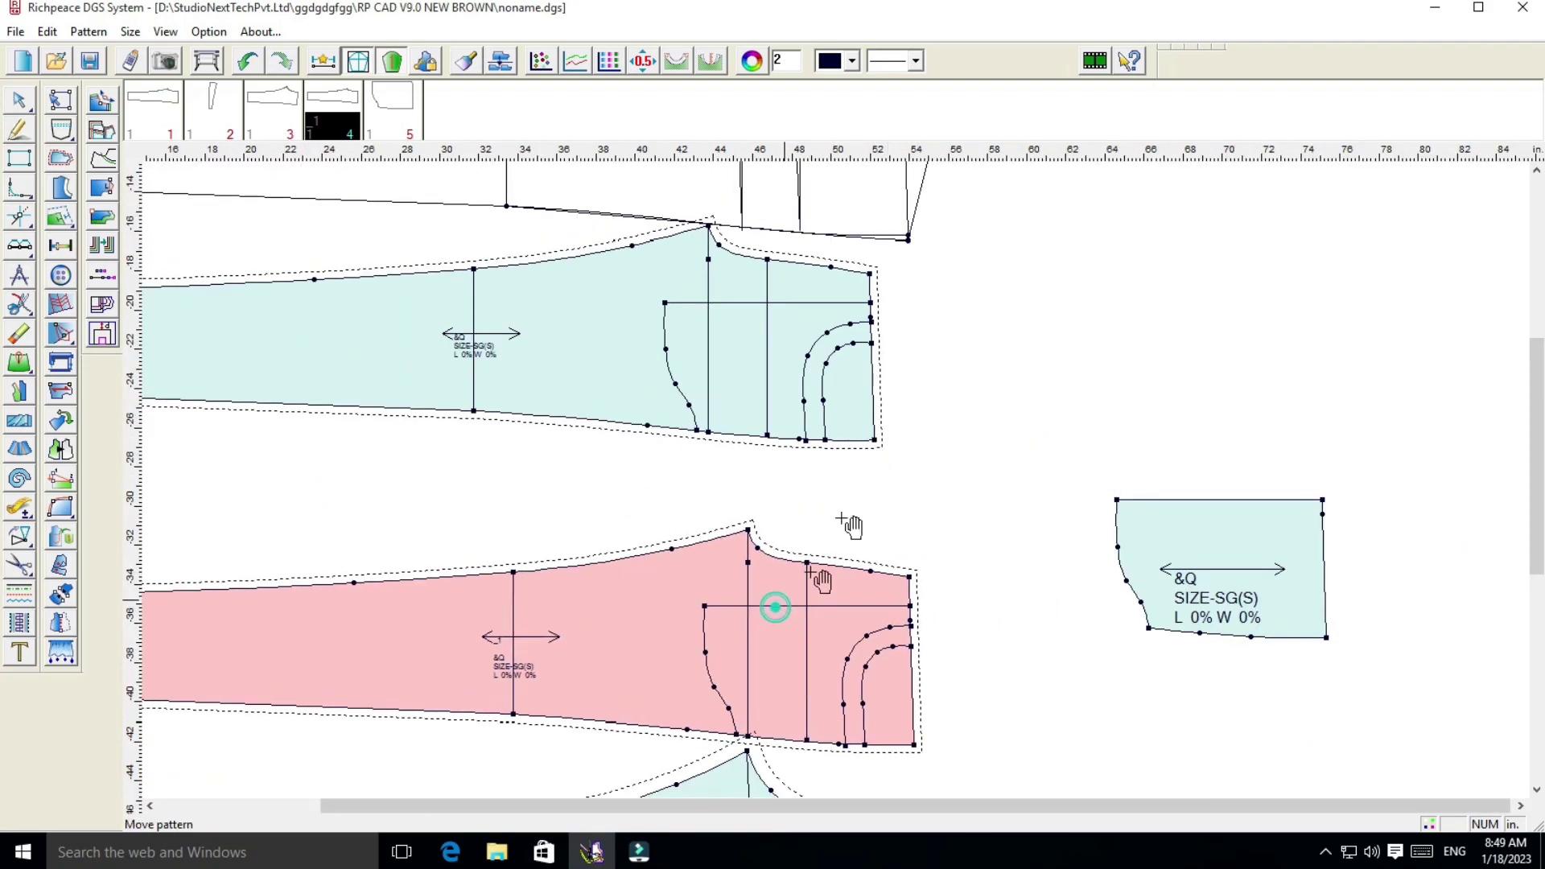
drag(855, 441, 894, 449)
drag(777, 617, 836, 617)
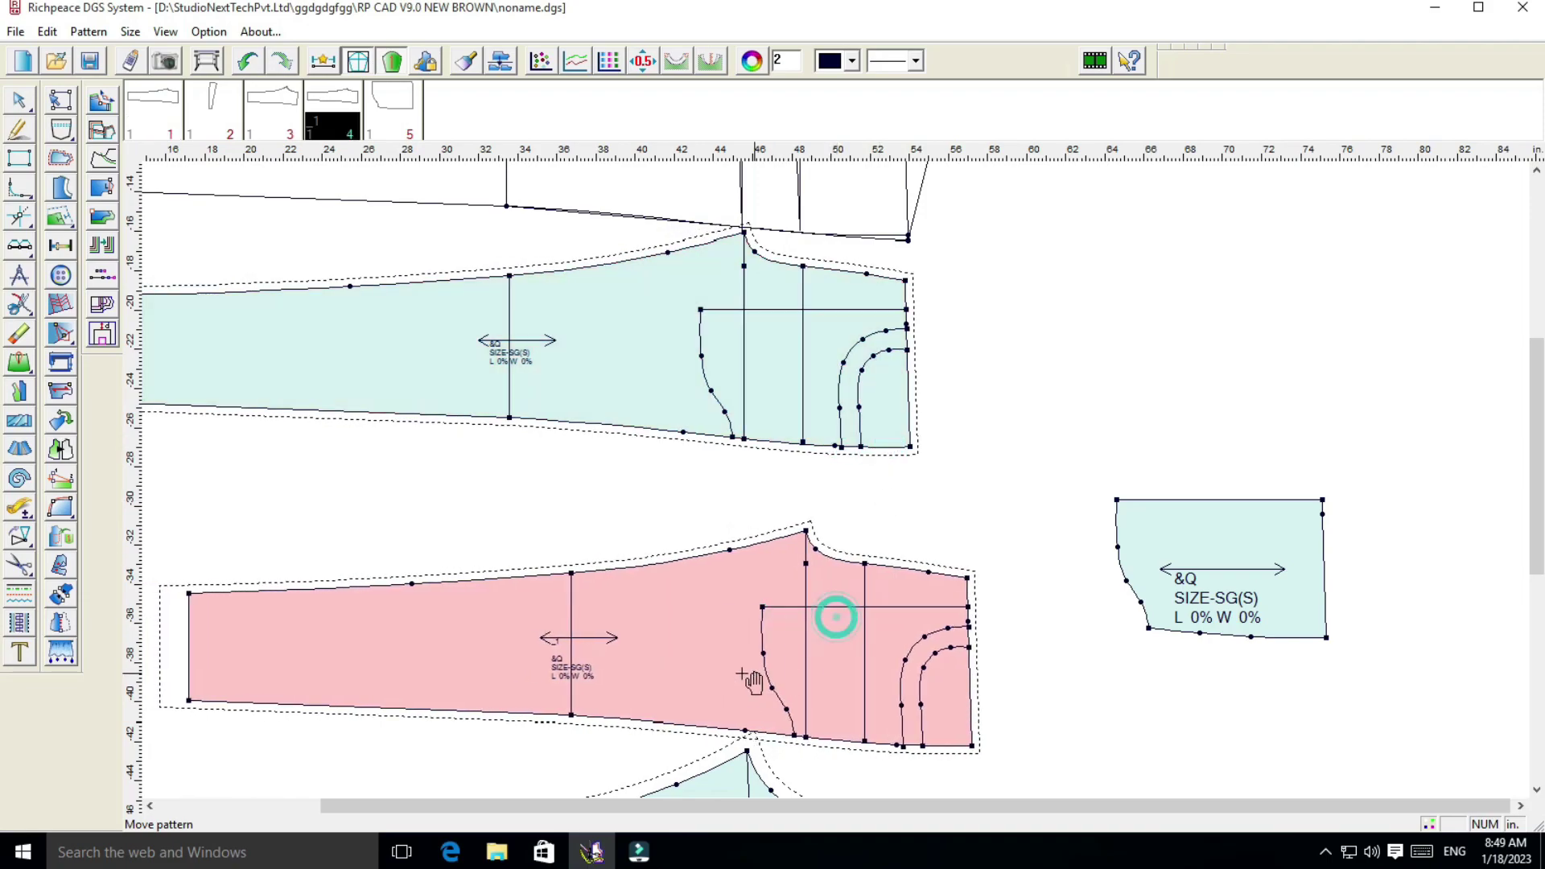
drag(752, 683, 779, 675)
mouse_move(821, 625)
mouse_down()
mouse_move(854, 622)
mouse_move(821, 616)
mouse_up()
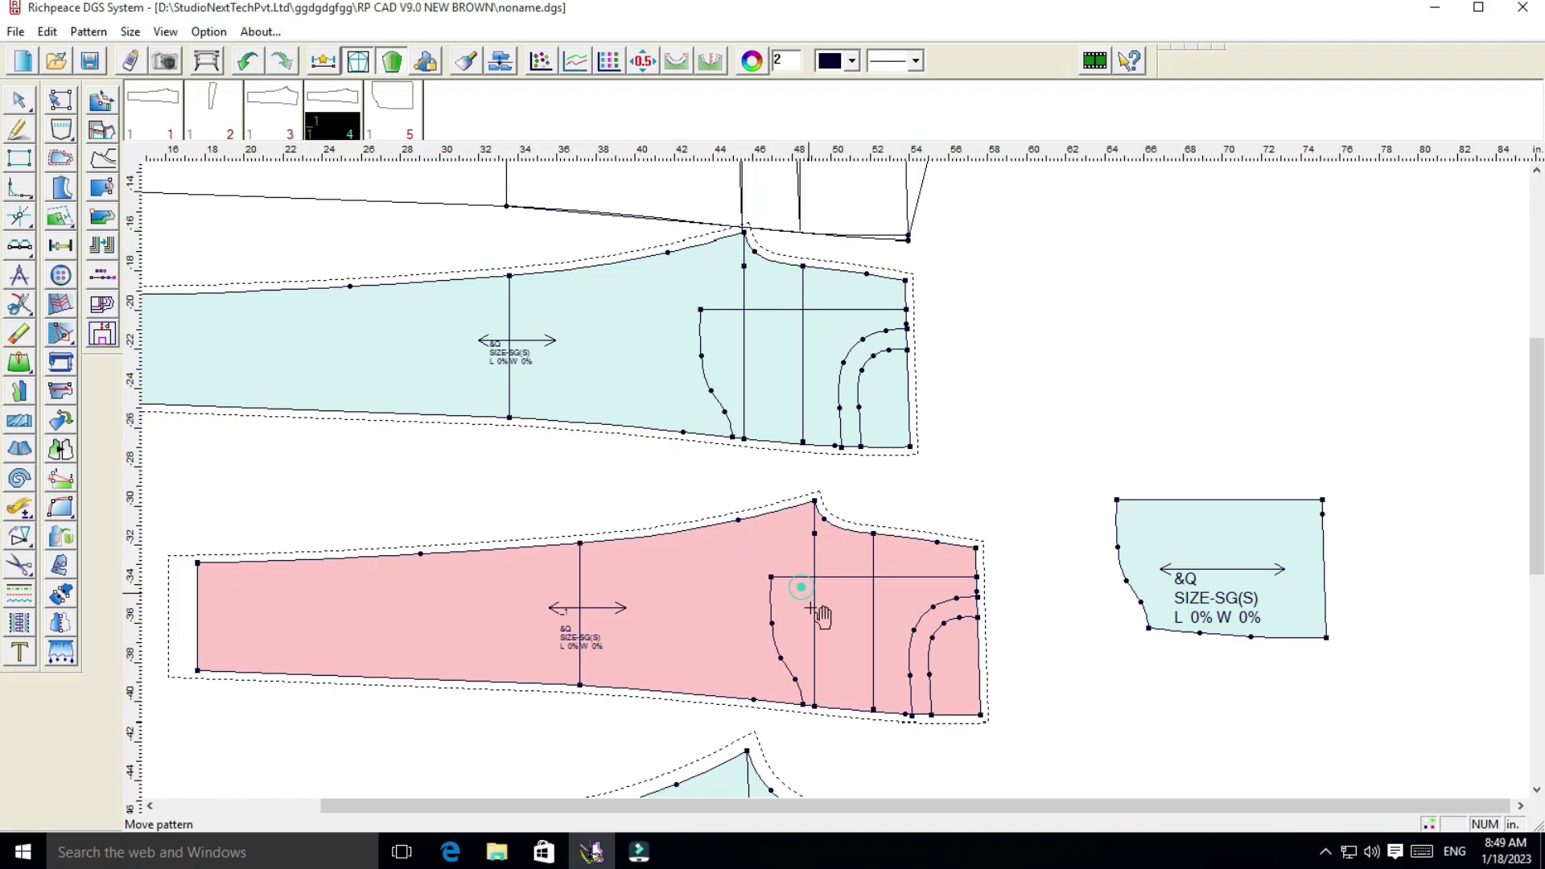
scroll(821, 616, up, 2)
drag(852, 480, 866, 458)
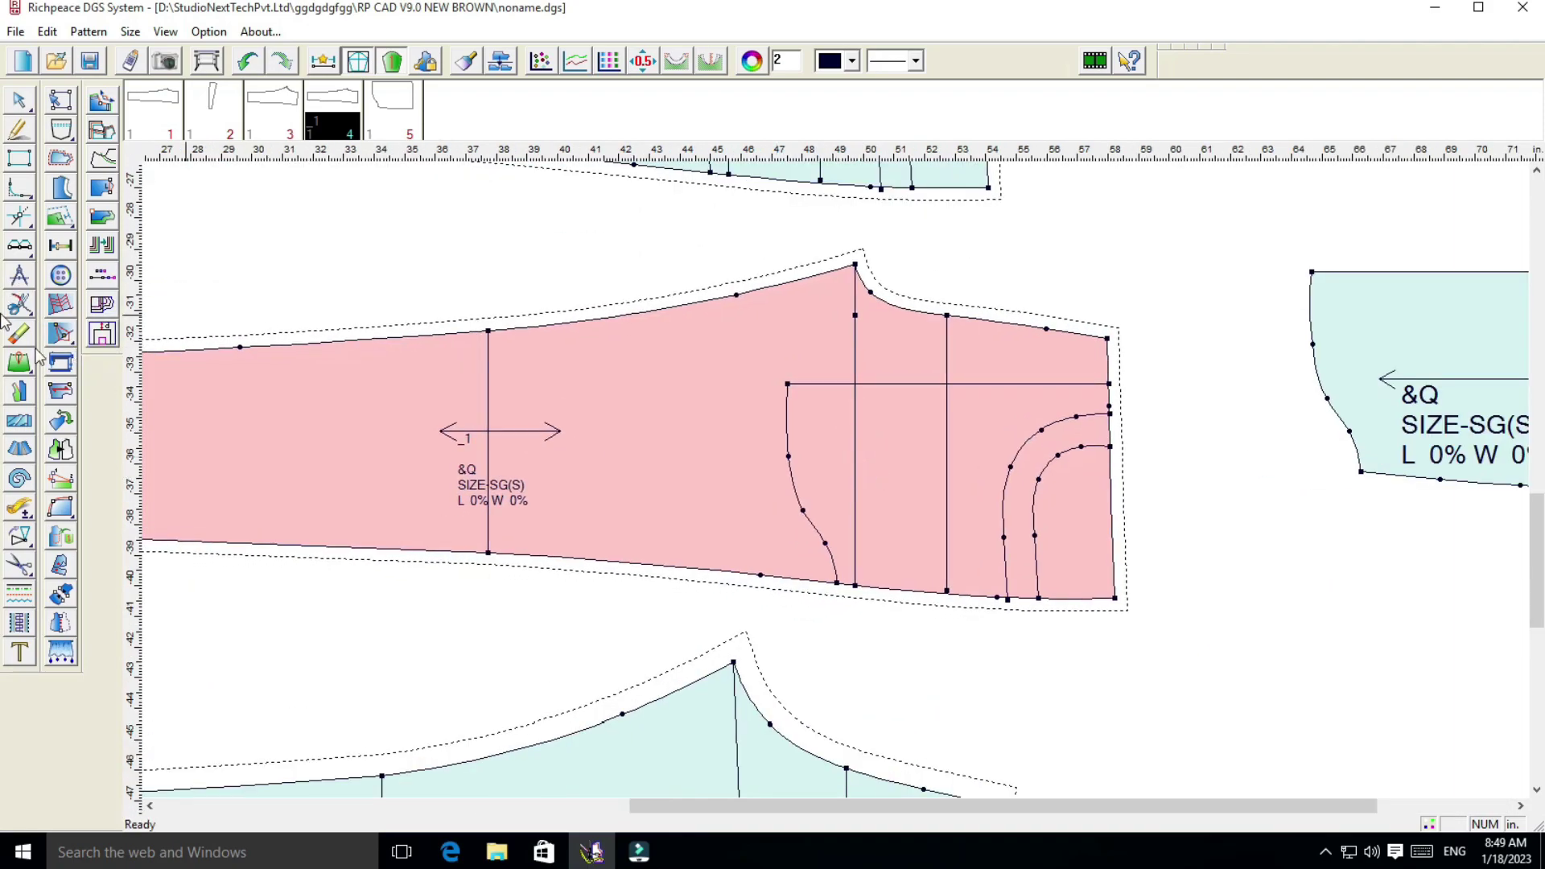
mouse_move(19, 564)
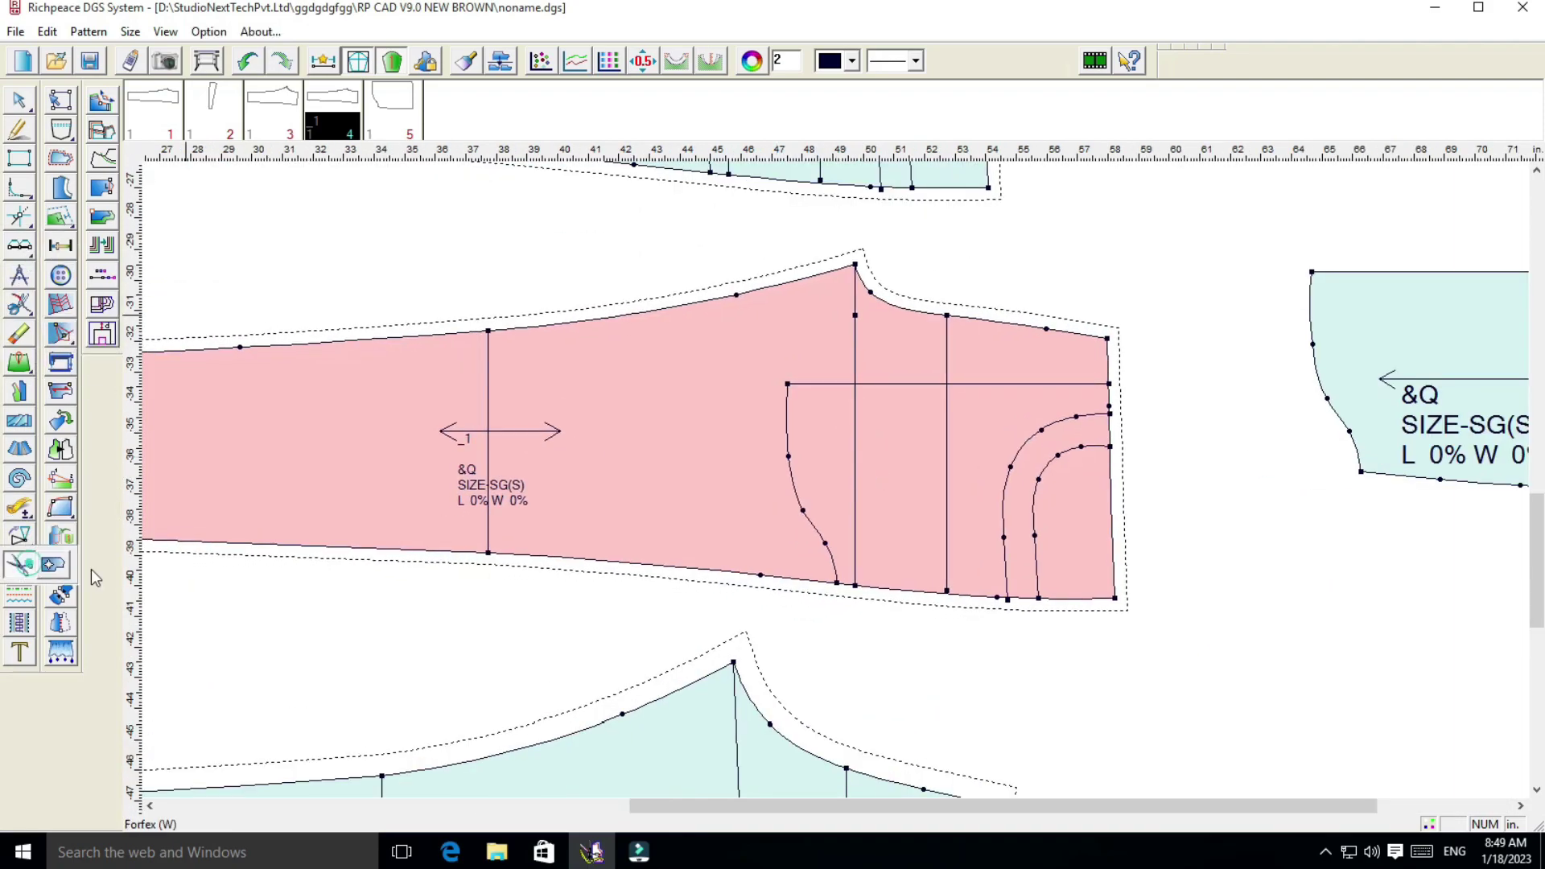
click(19, 565)
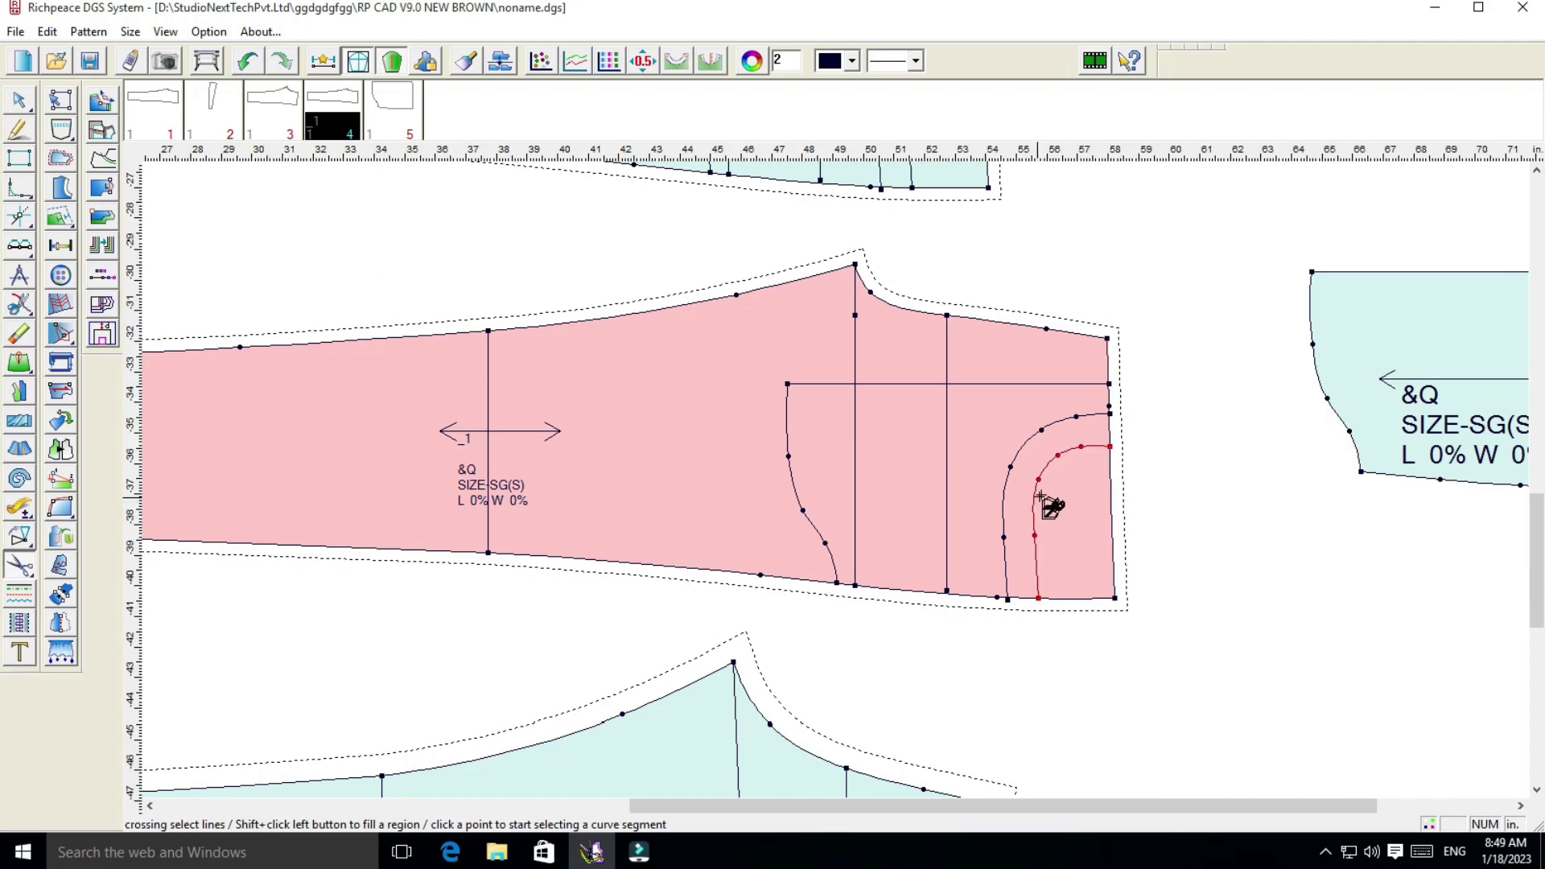
click(1111, 431)
click(1025, 600)
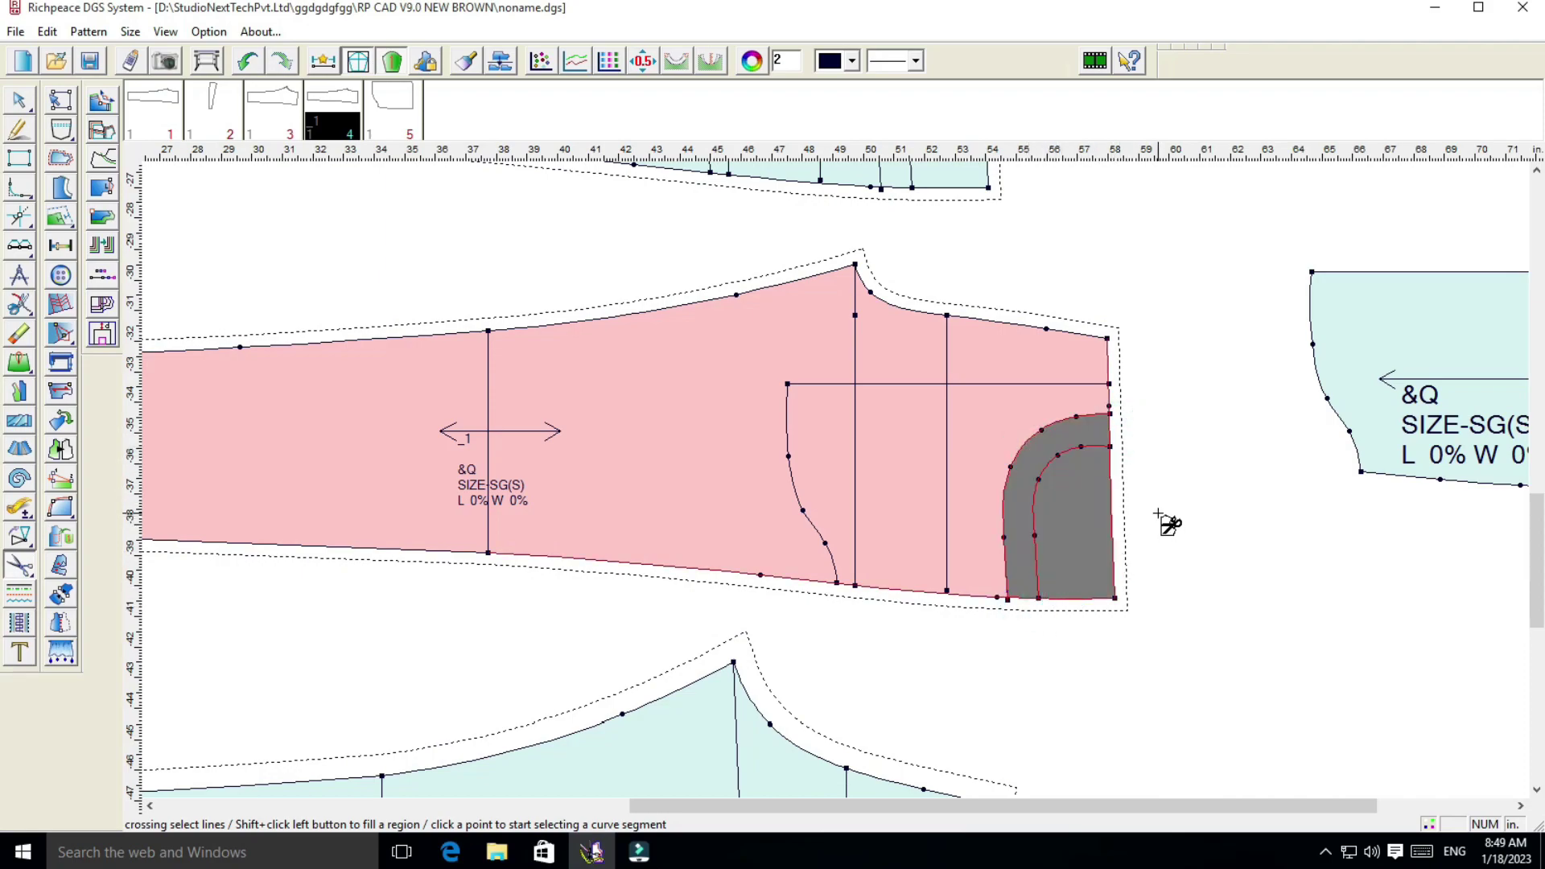
right_click(1163, 523)
click(1204, 557)
click(1089, 535)
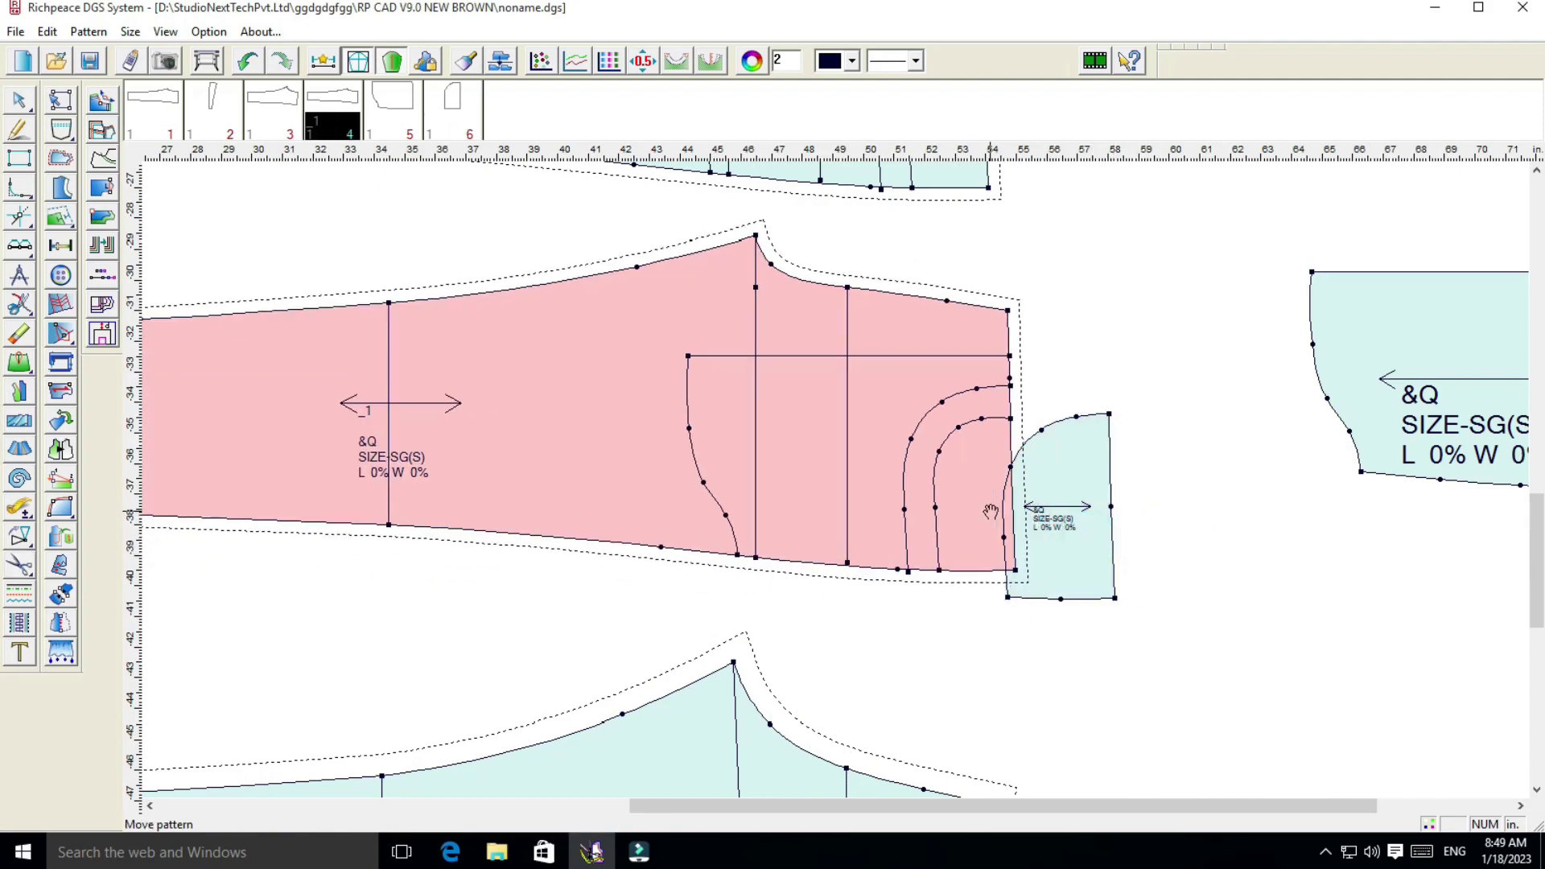
click(989, 507)
click(1093, 525)
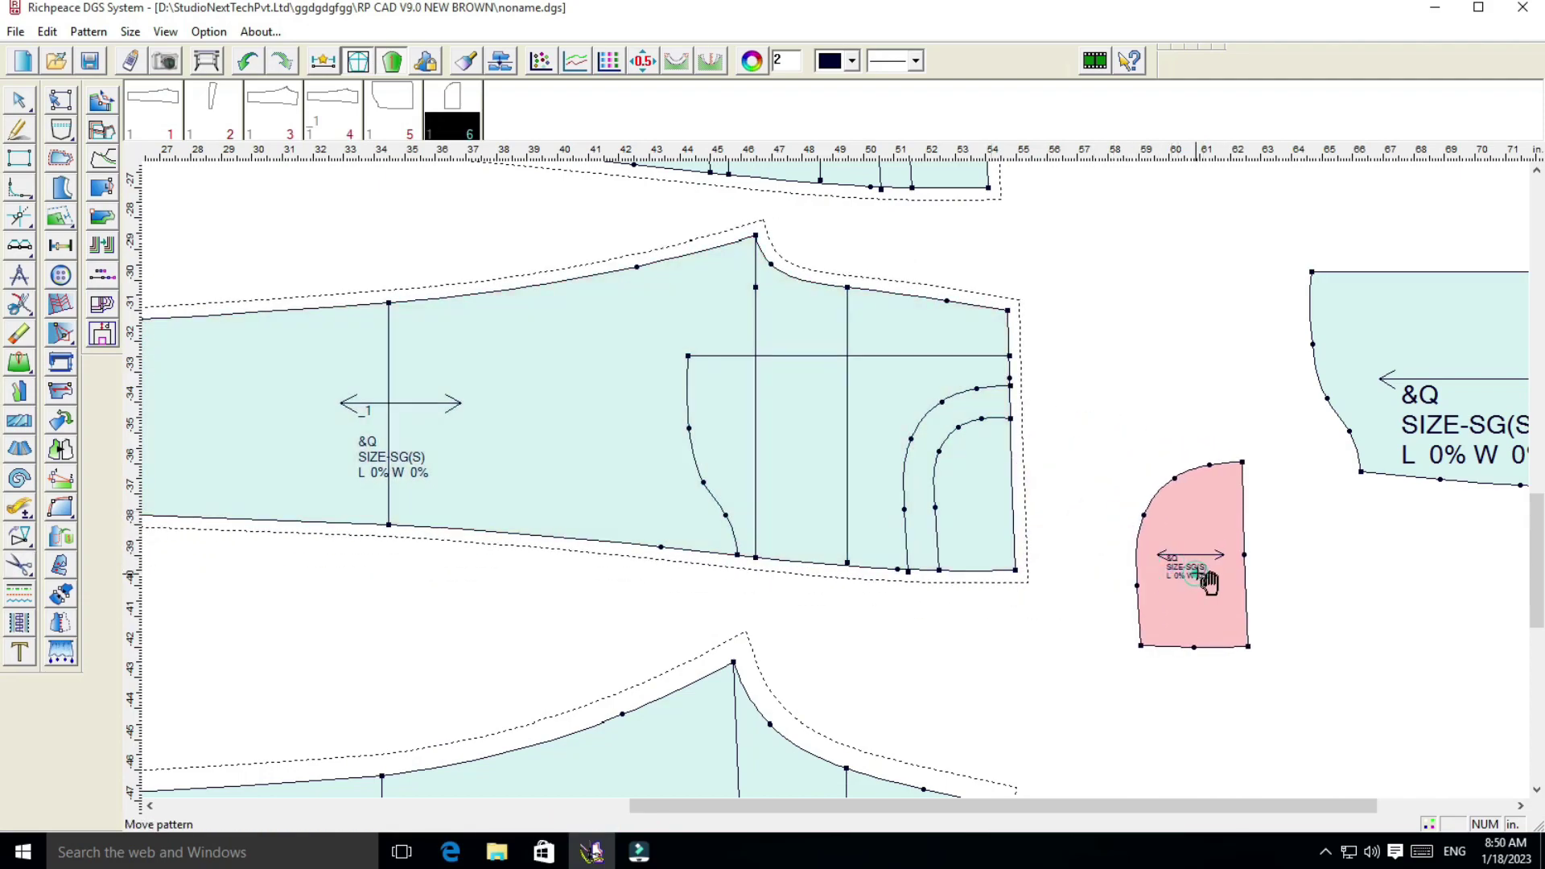
click(1163, 576)
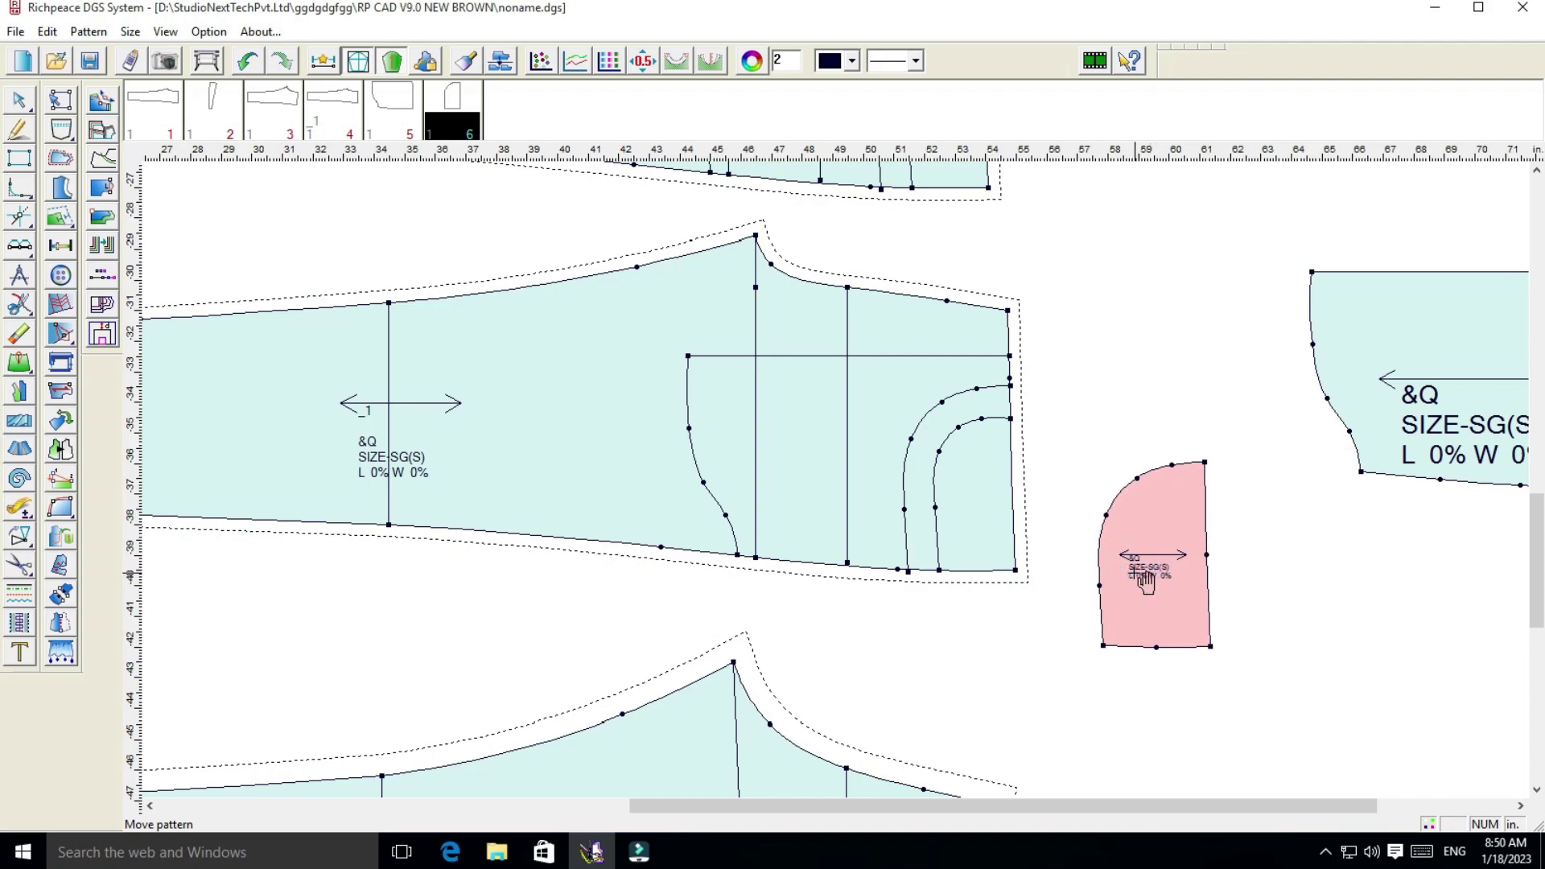
click(1120, 546)
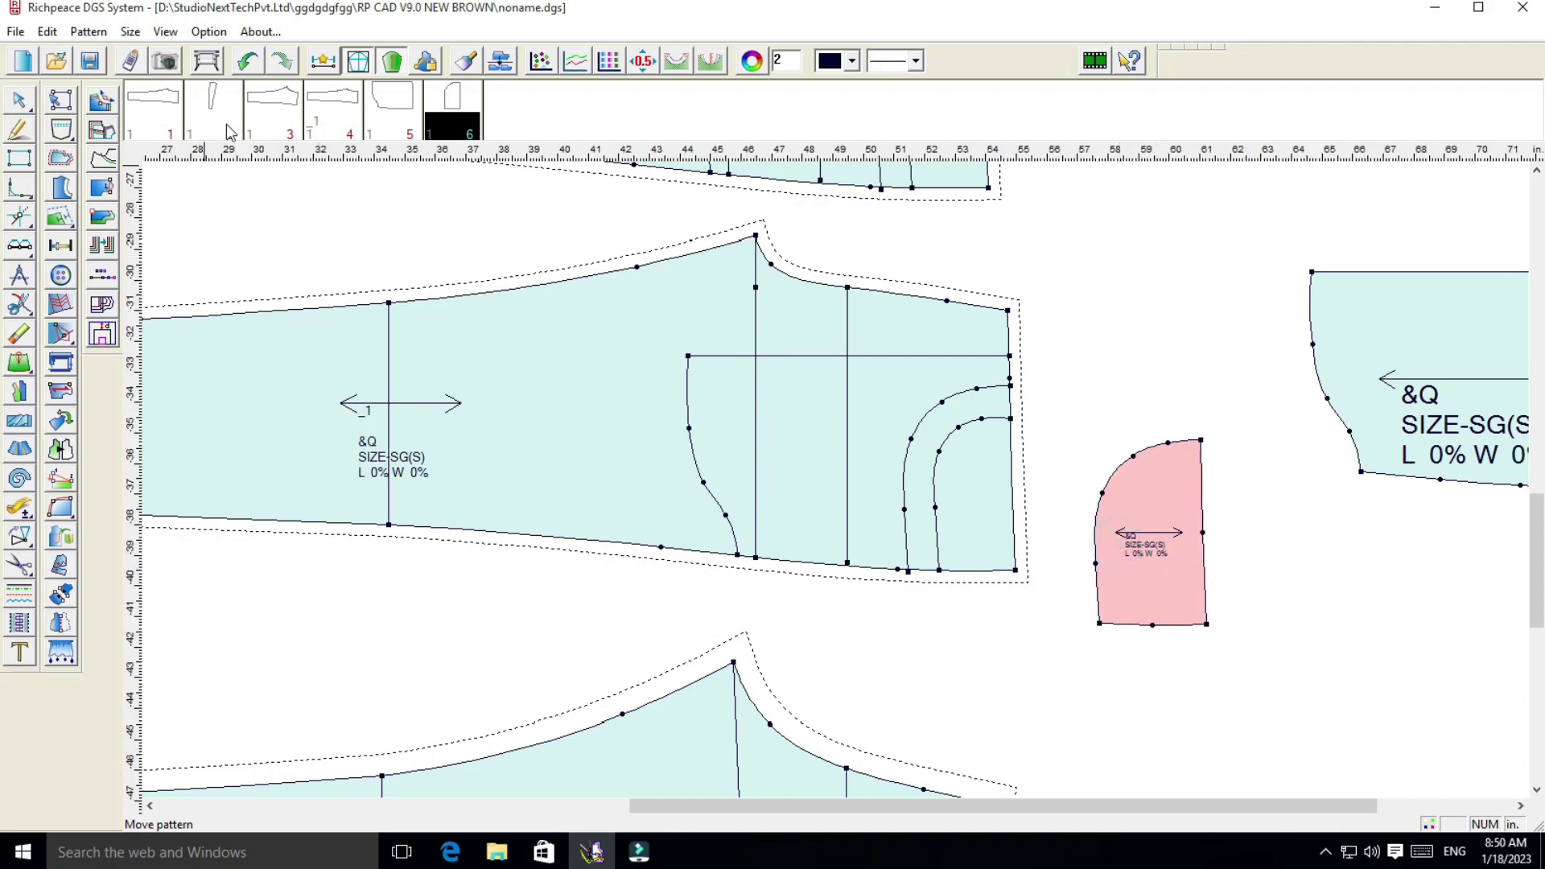
click(251, 63)
click(254, 65)
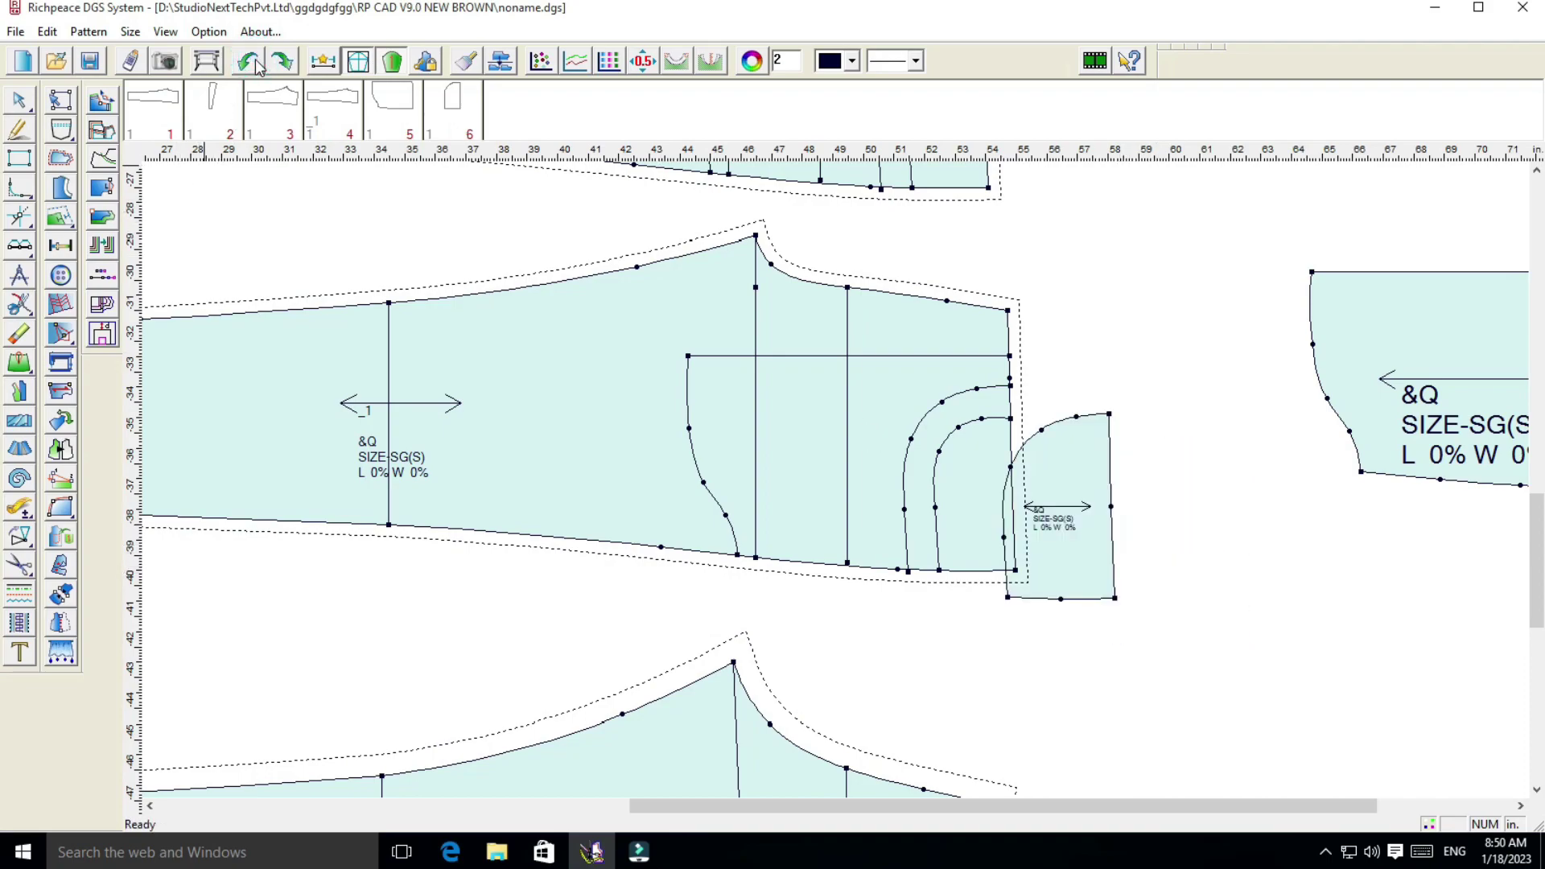
click(255, 66)
click(614, 325)
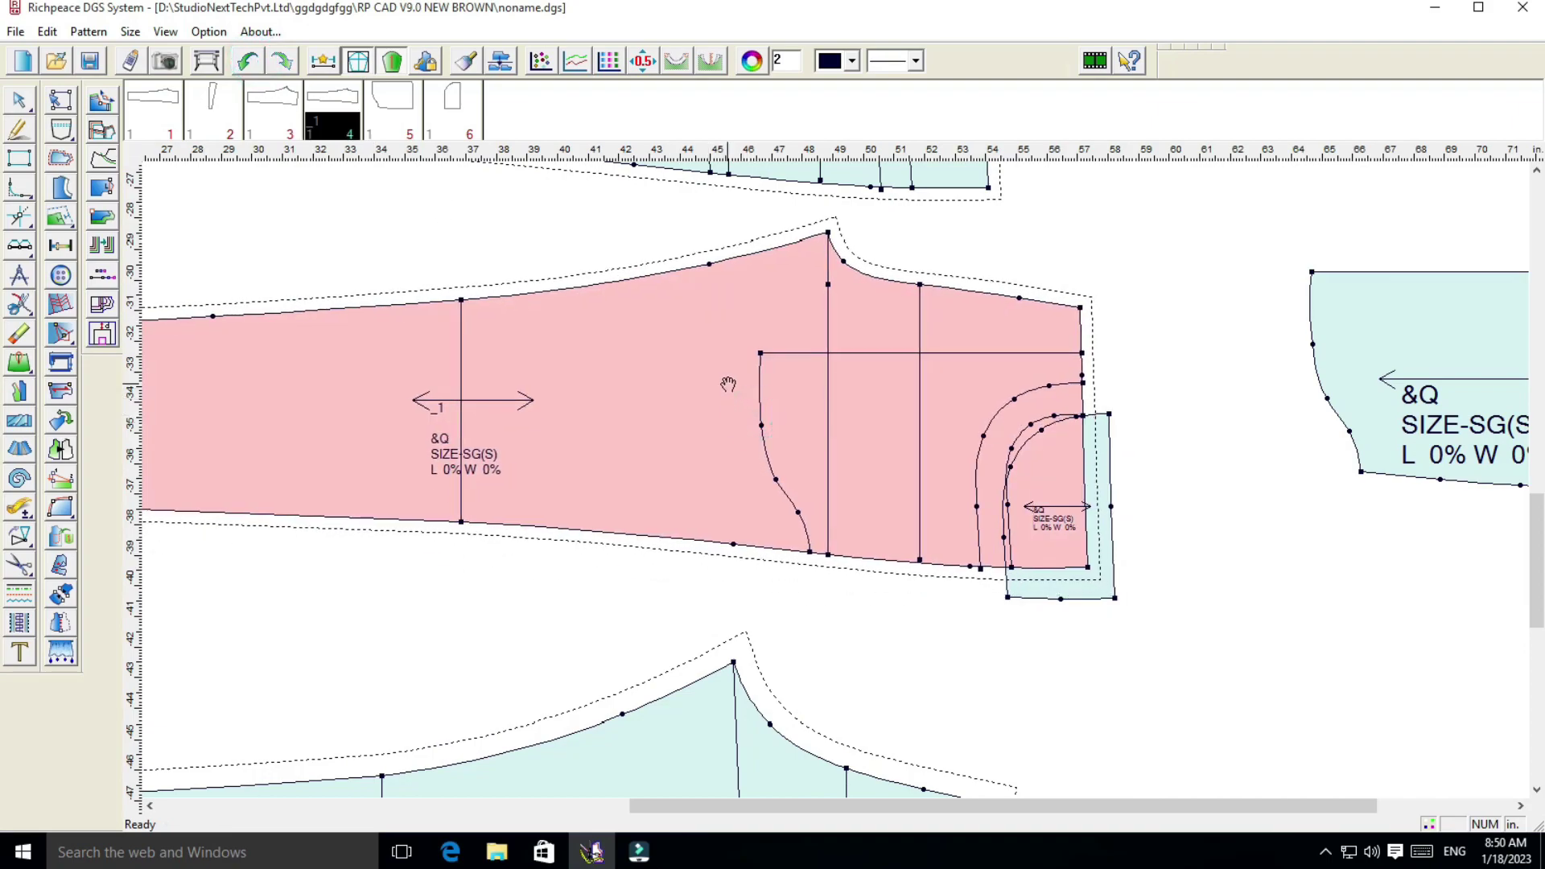
click(727, 383)
click(257, 66)
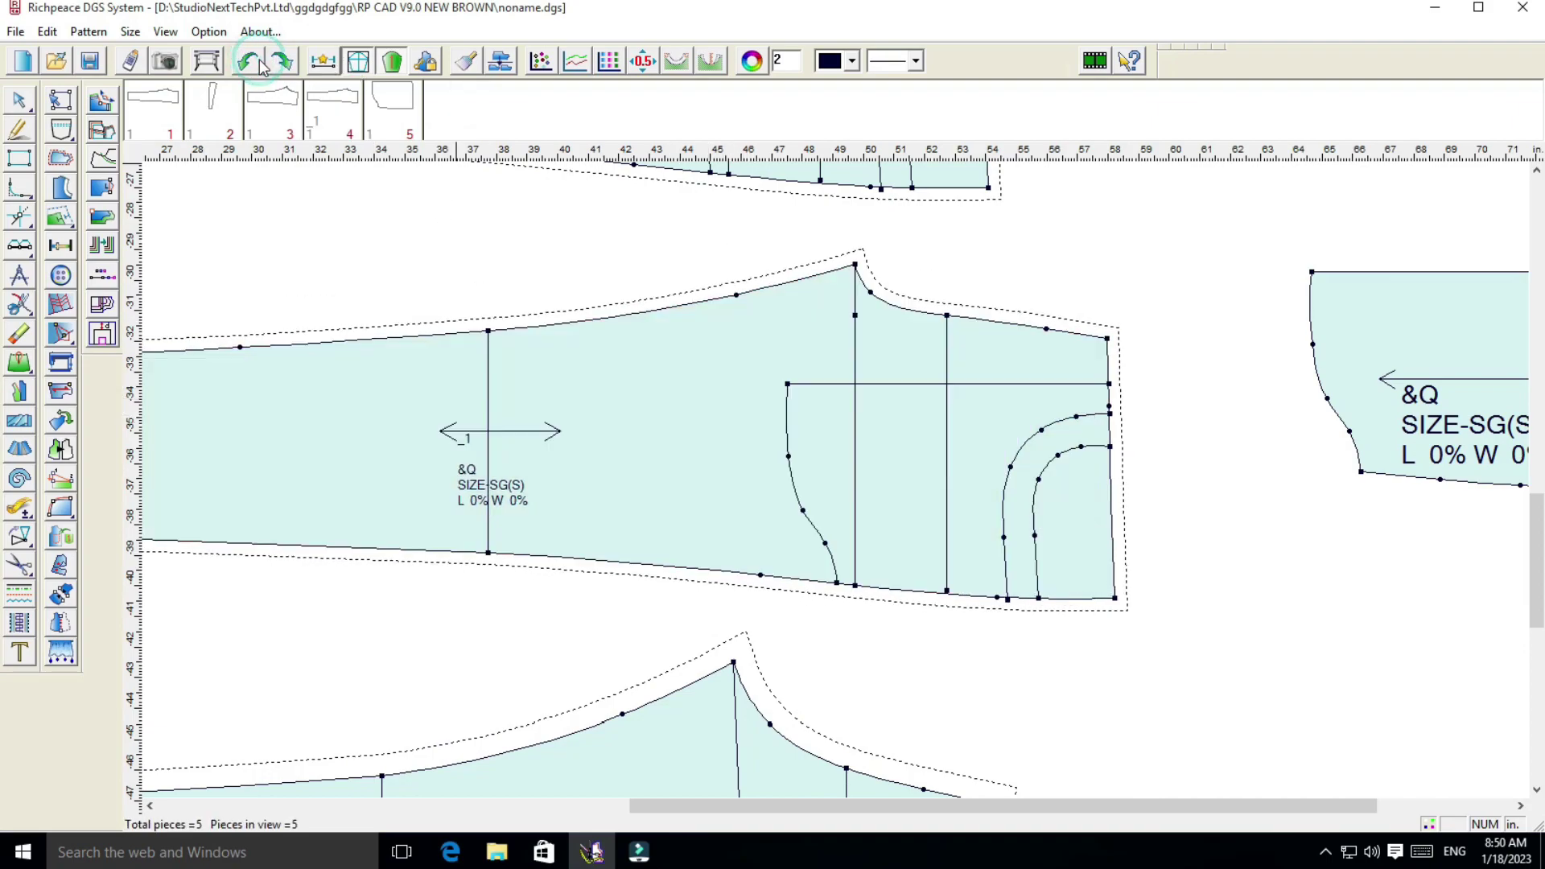
Divide the front along the inner pocket curve, then delete the unwanted new piece
click(60, 565)
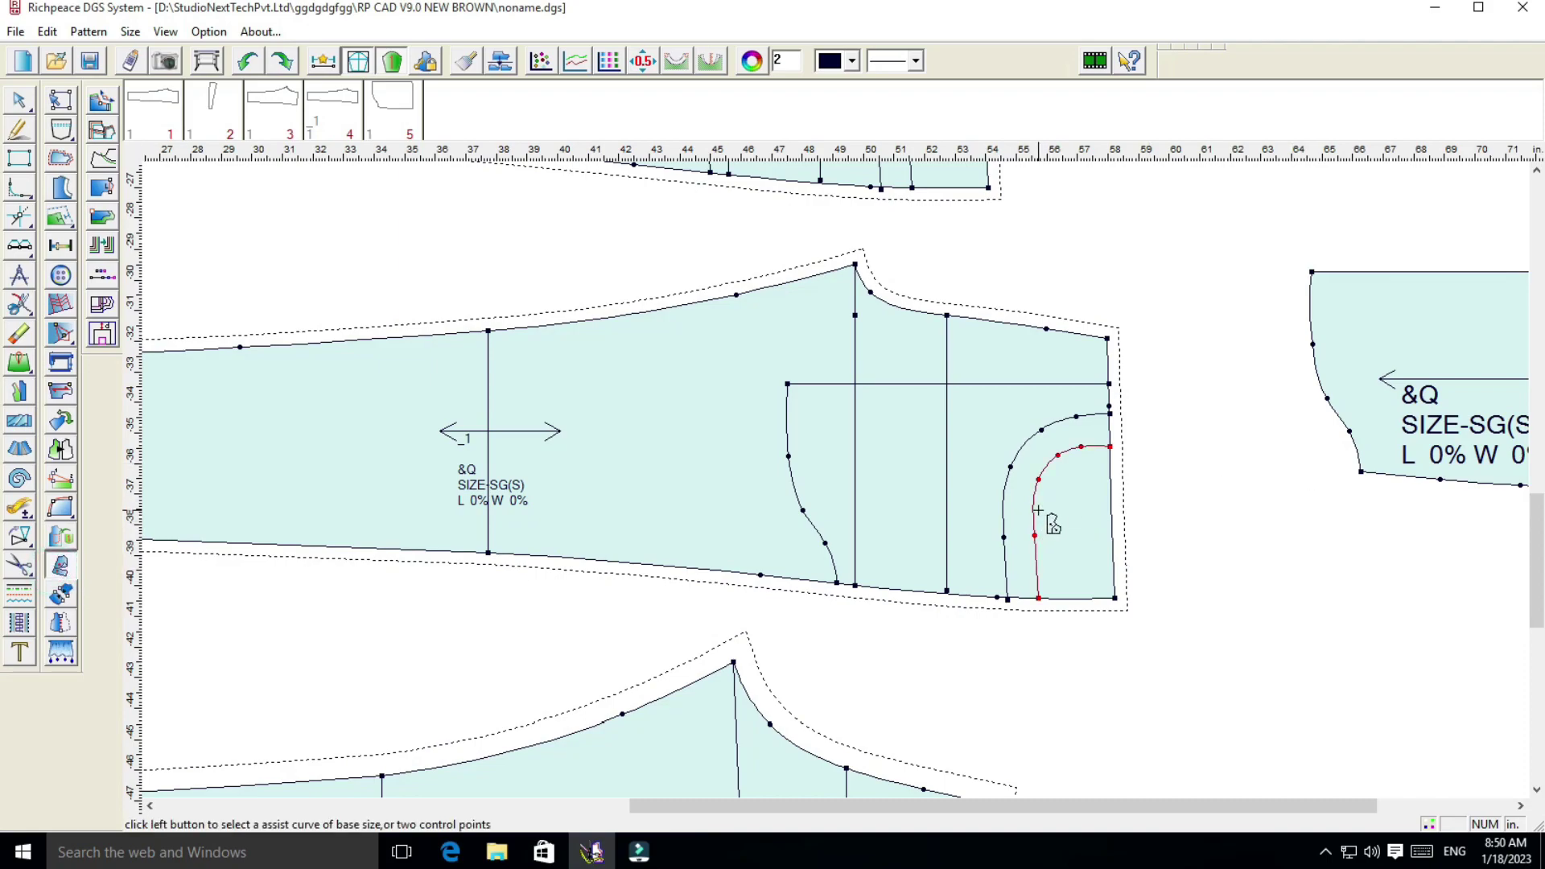
click(1040, 503)
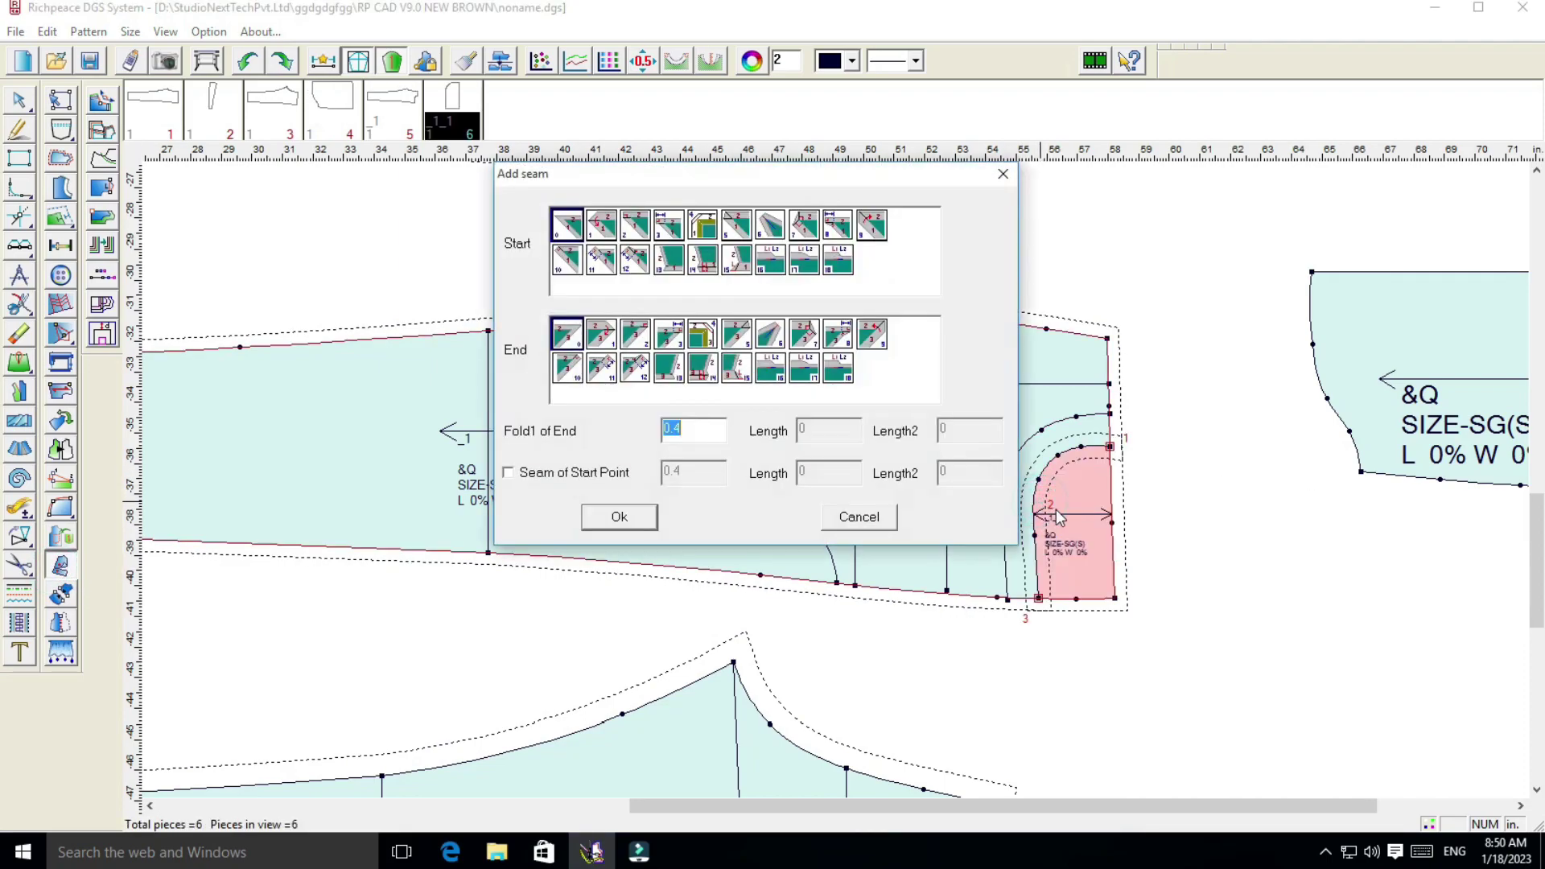
click(1002, 174)
click(1267, 494)
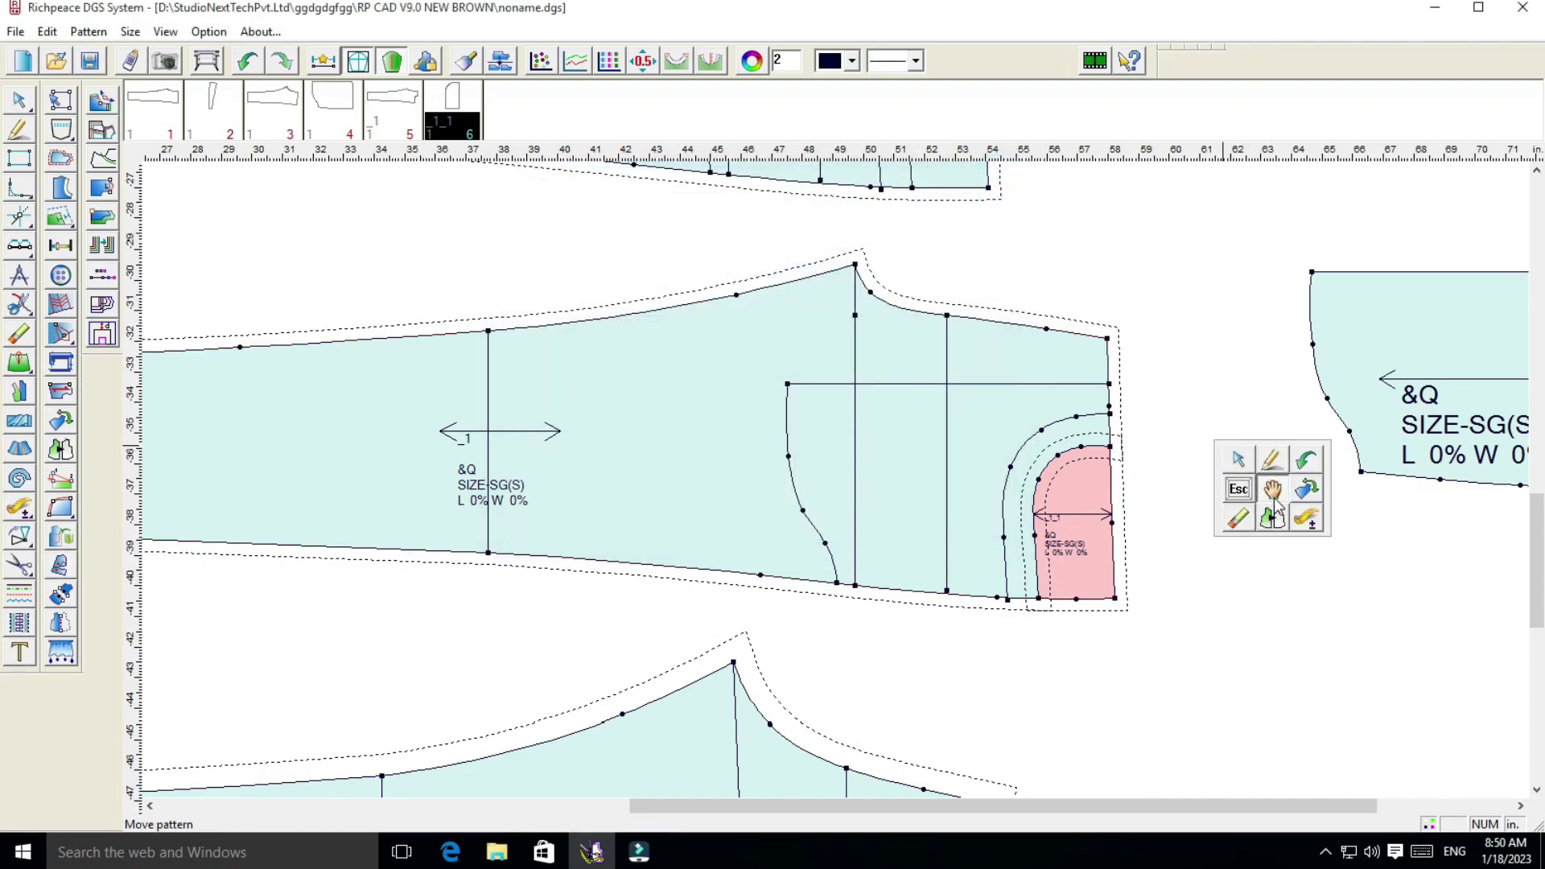
drag(1100, 534, 1181, 574)
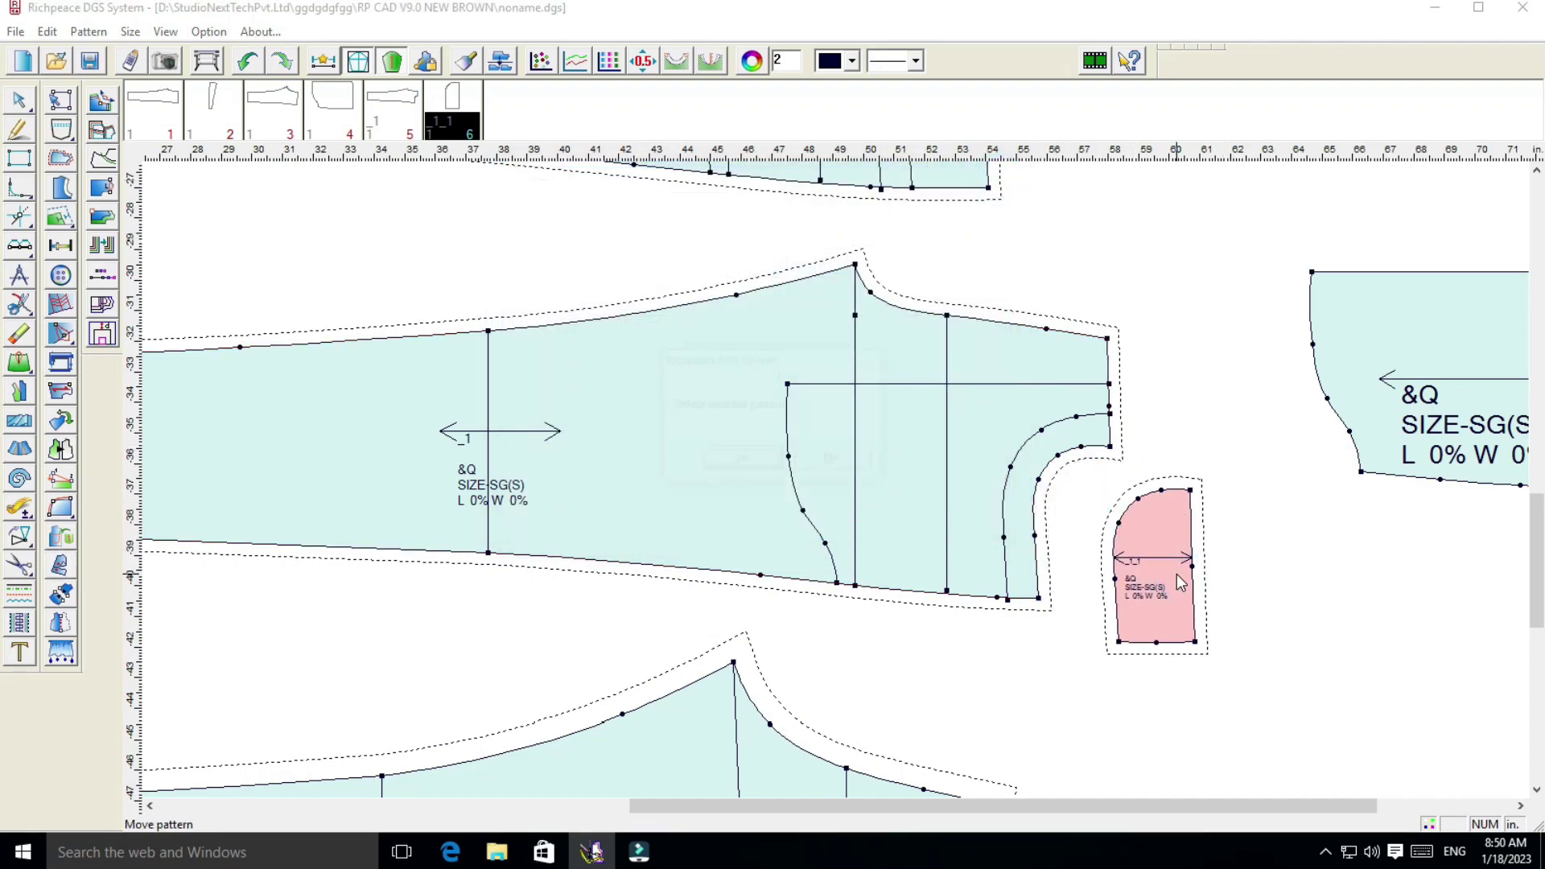
key(Delete)
click(748, 457)
drag(1014, 546, 1016, 537)
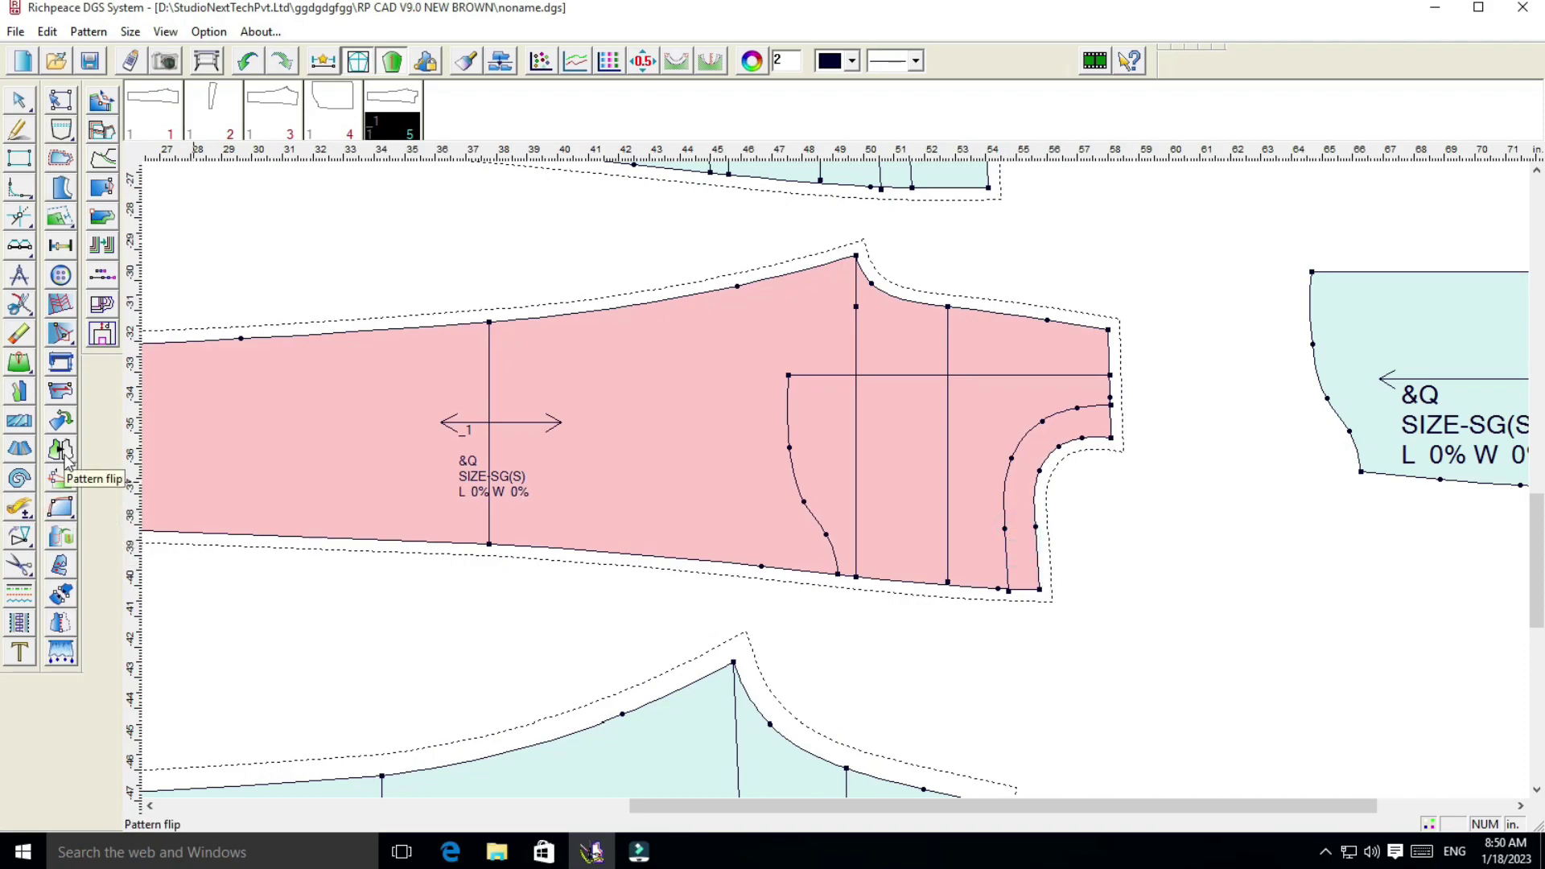
Divide along the pocket opening curve to make the 1-inch front inside facing
click(60, 567)
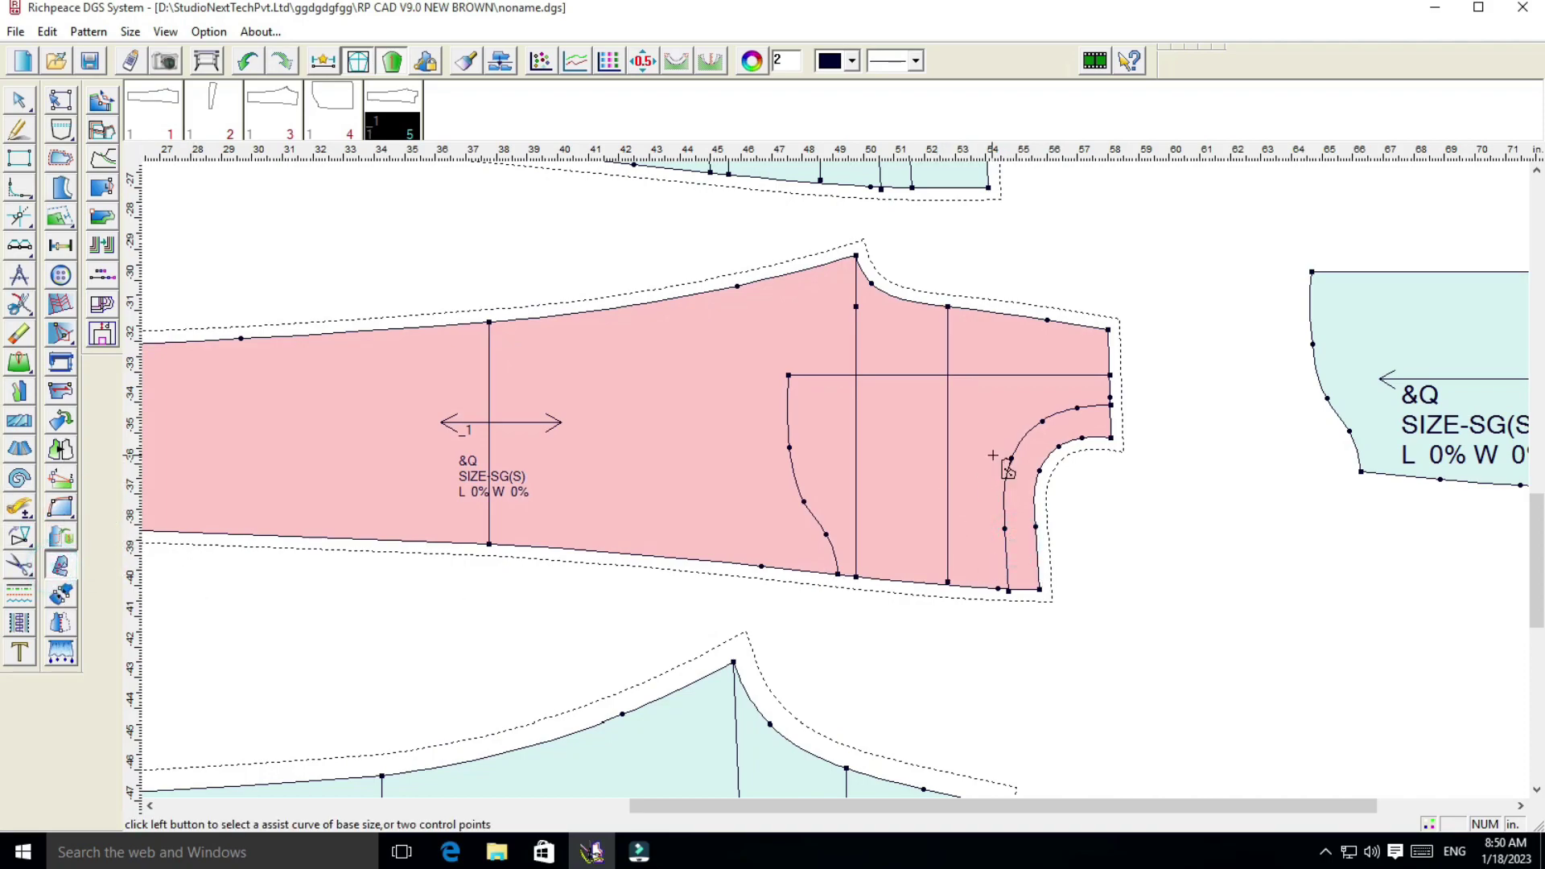
click(1019, 448)
click(592, 780)
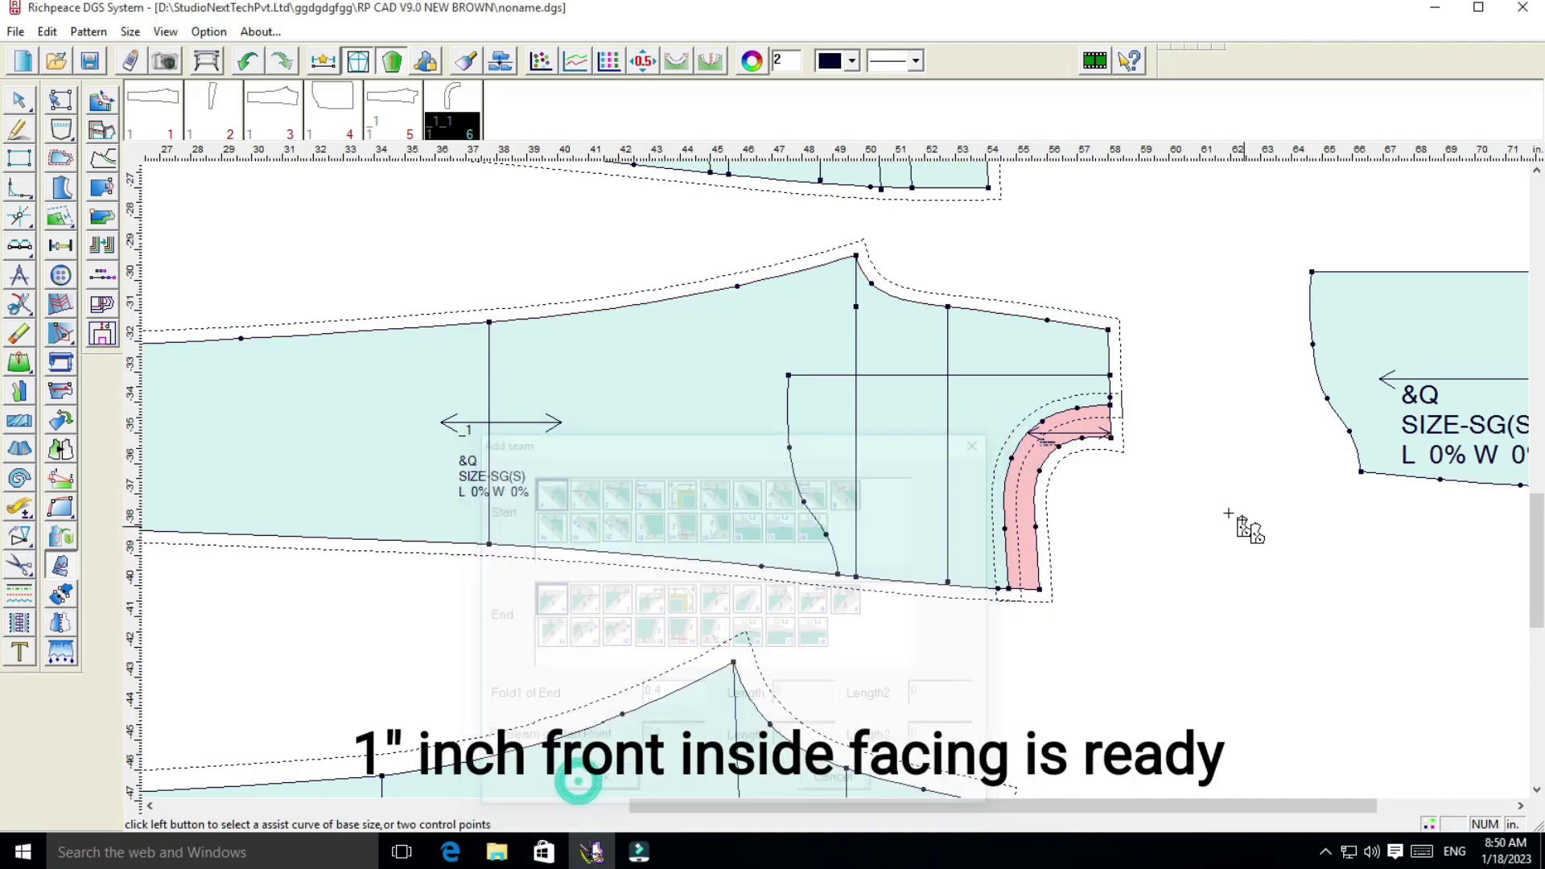
right_click(1242, 524)
click(1282, 570)
Move the facing piece clear of the front and delete the duplicate front piece
click(1034, 448)
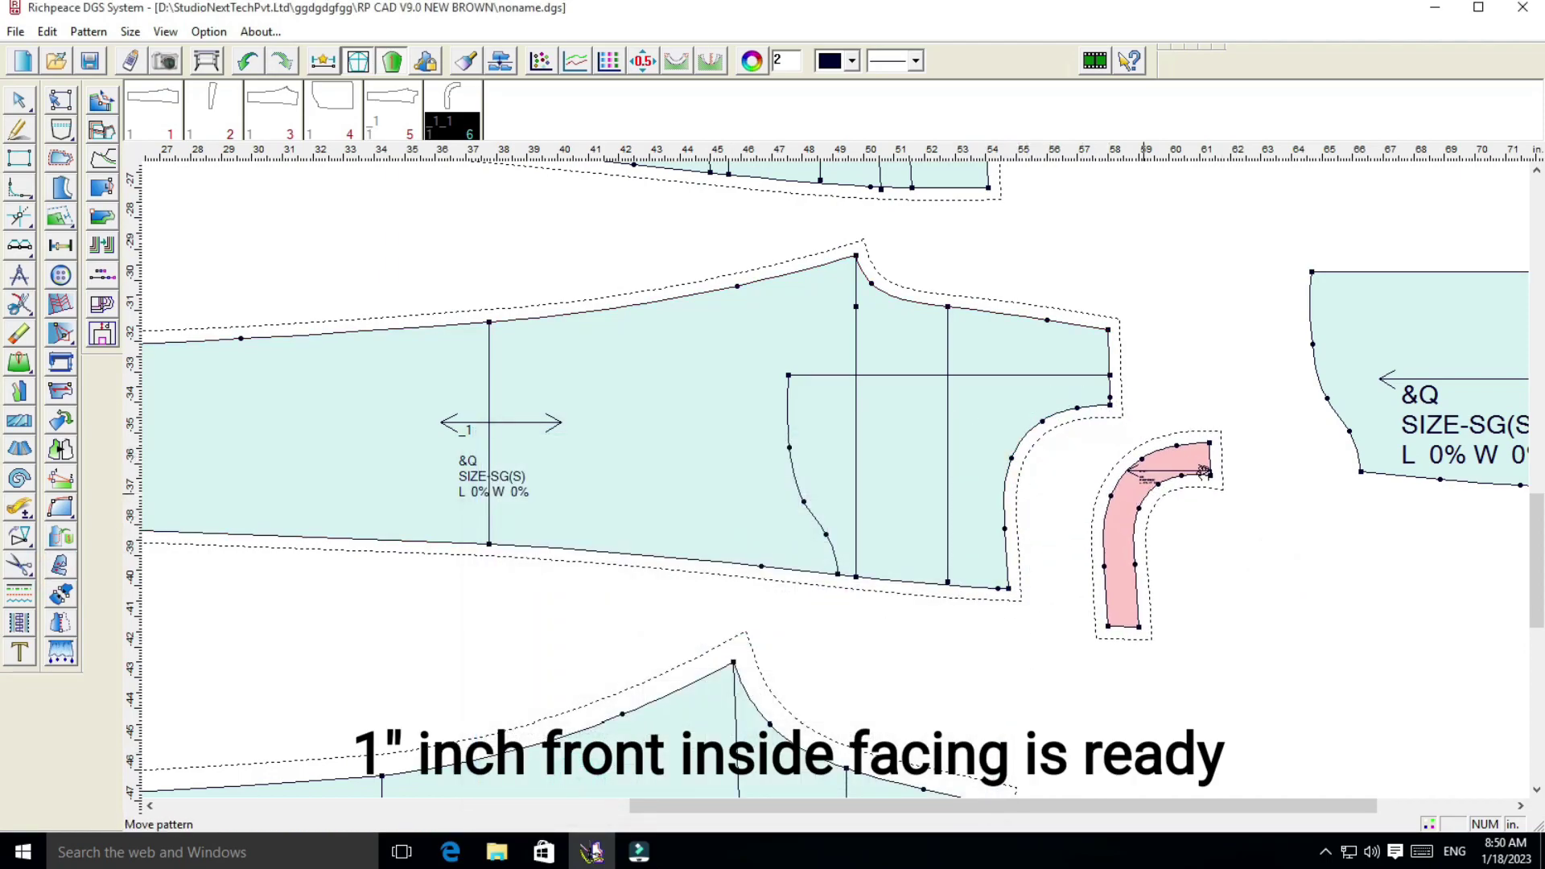
scroll(1227, 314, down, 2)
click(828, 466)
click(942, 352)
click(661, 571)
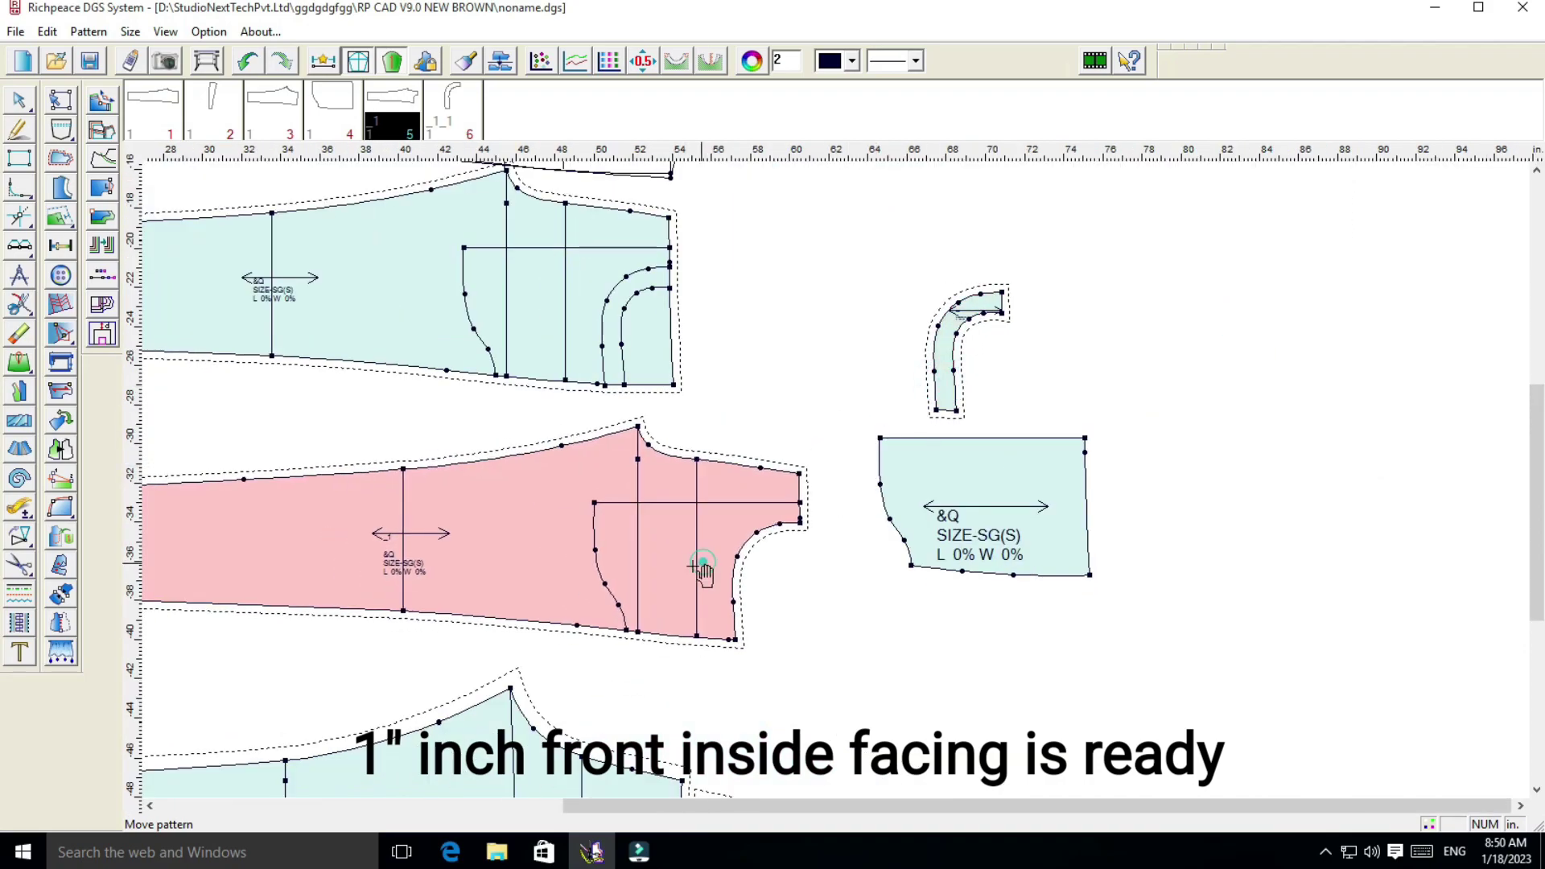
key(Delete)
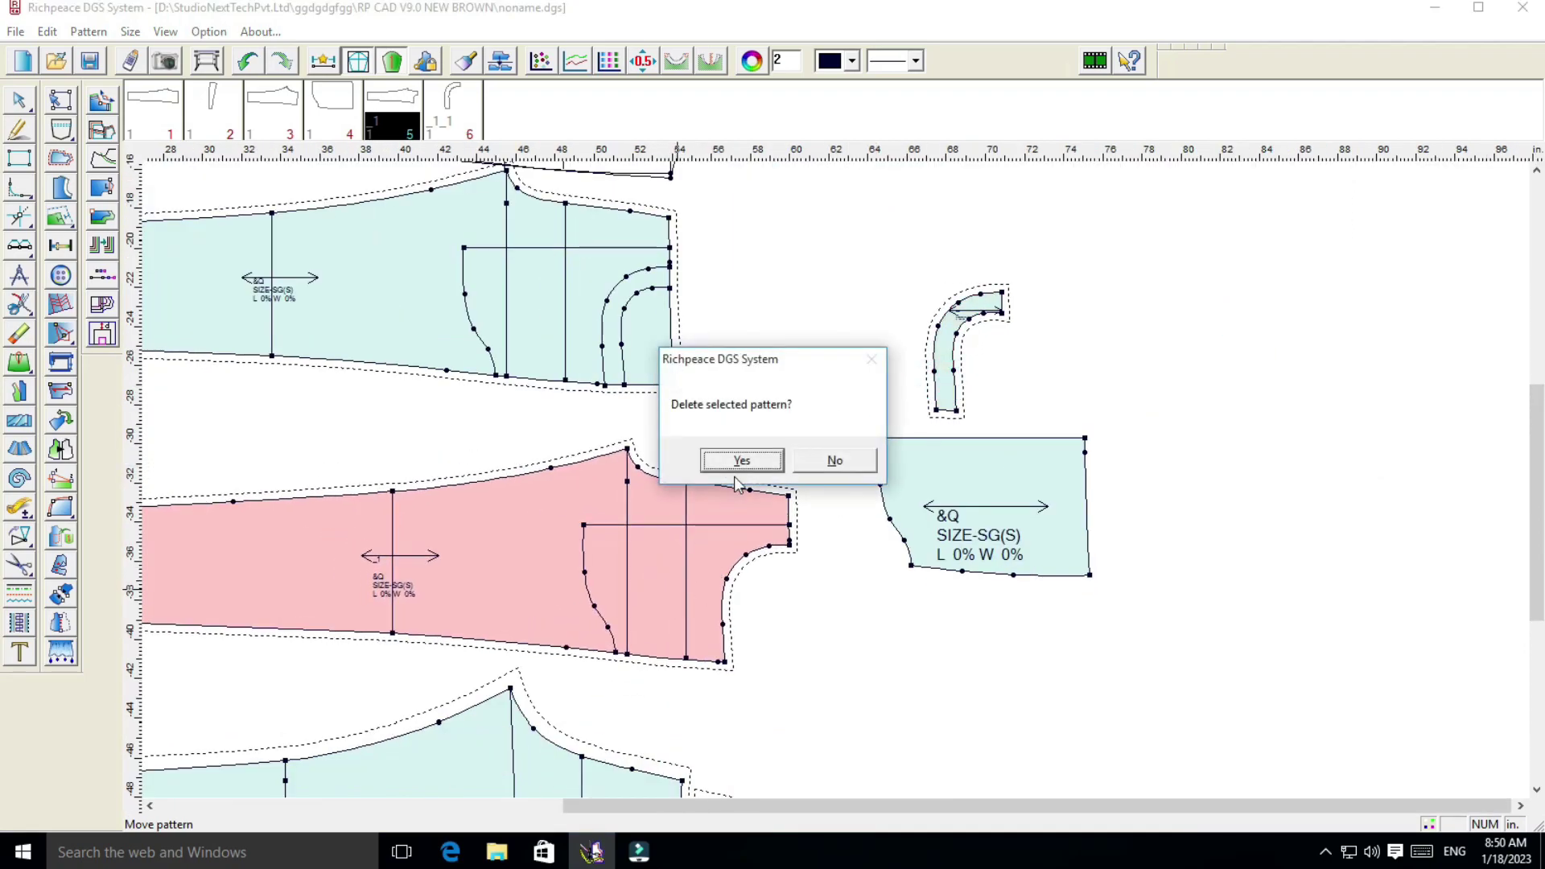
click(737, 459)
Reposition the rectangular pocket piece and set the remaining front beside the pocket pieces
click(973, 452)
click(969, 528)
click(542, 297)
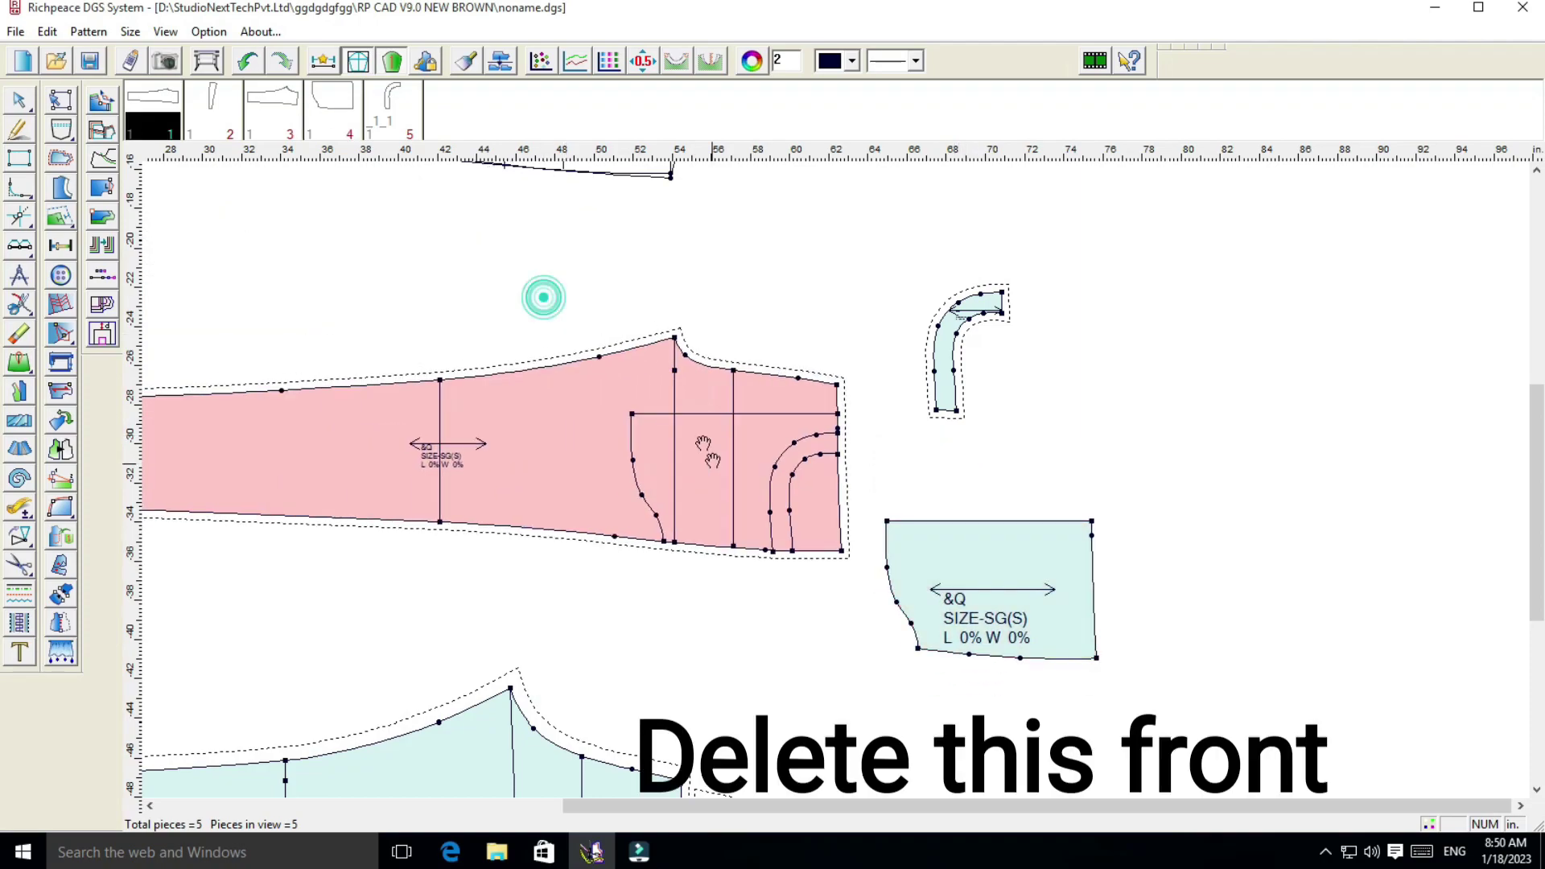
click(975, 559)
click(1021, 506)
click(764, 491)
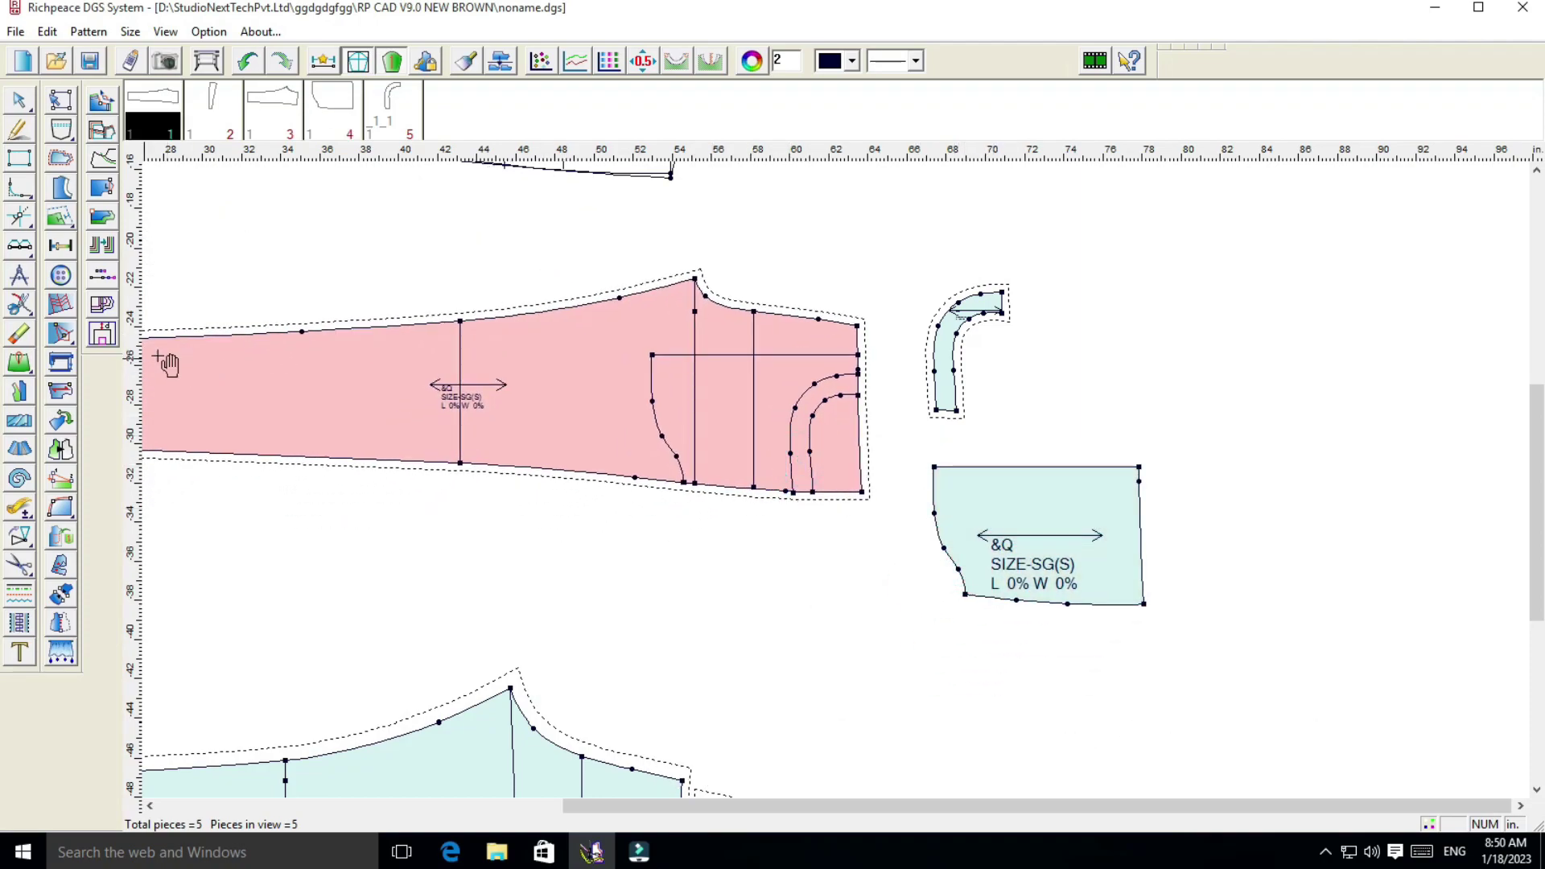
click(555, 418)
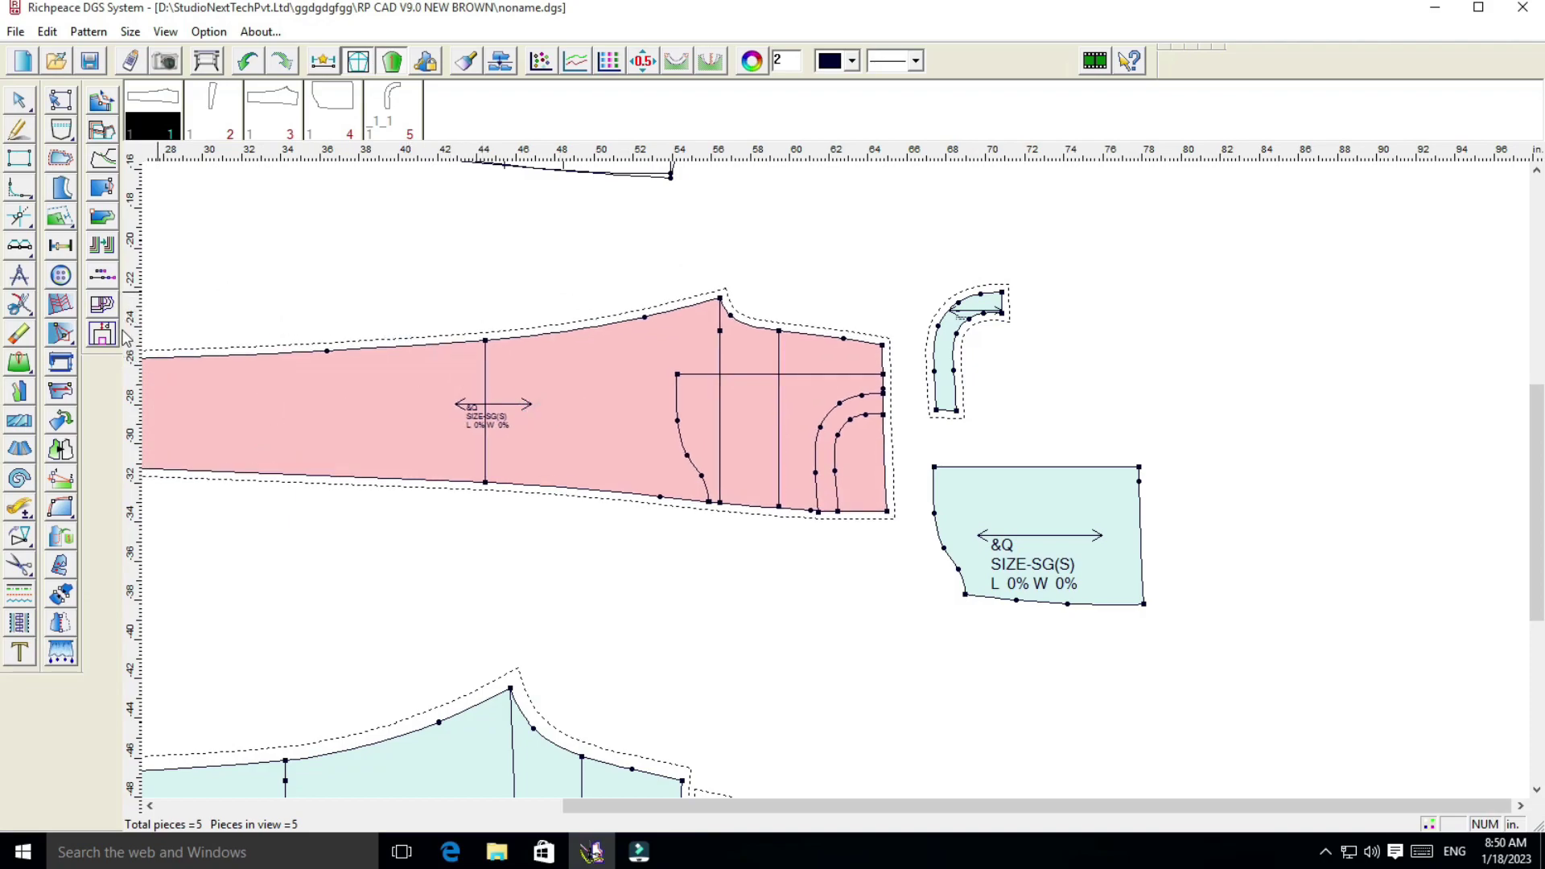
click(55, 570)
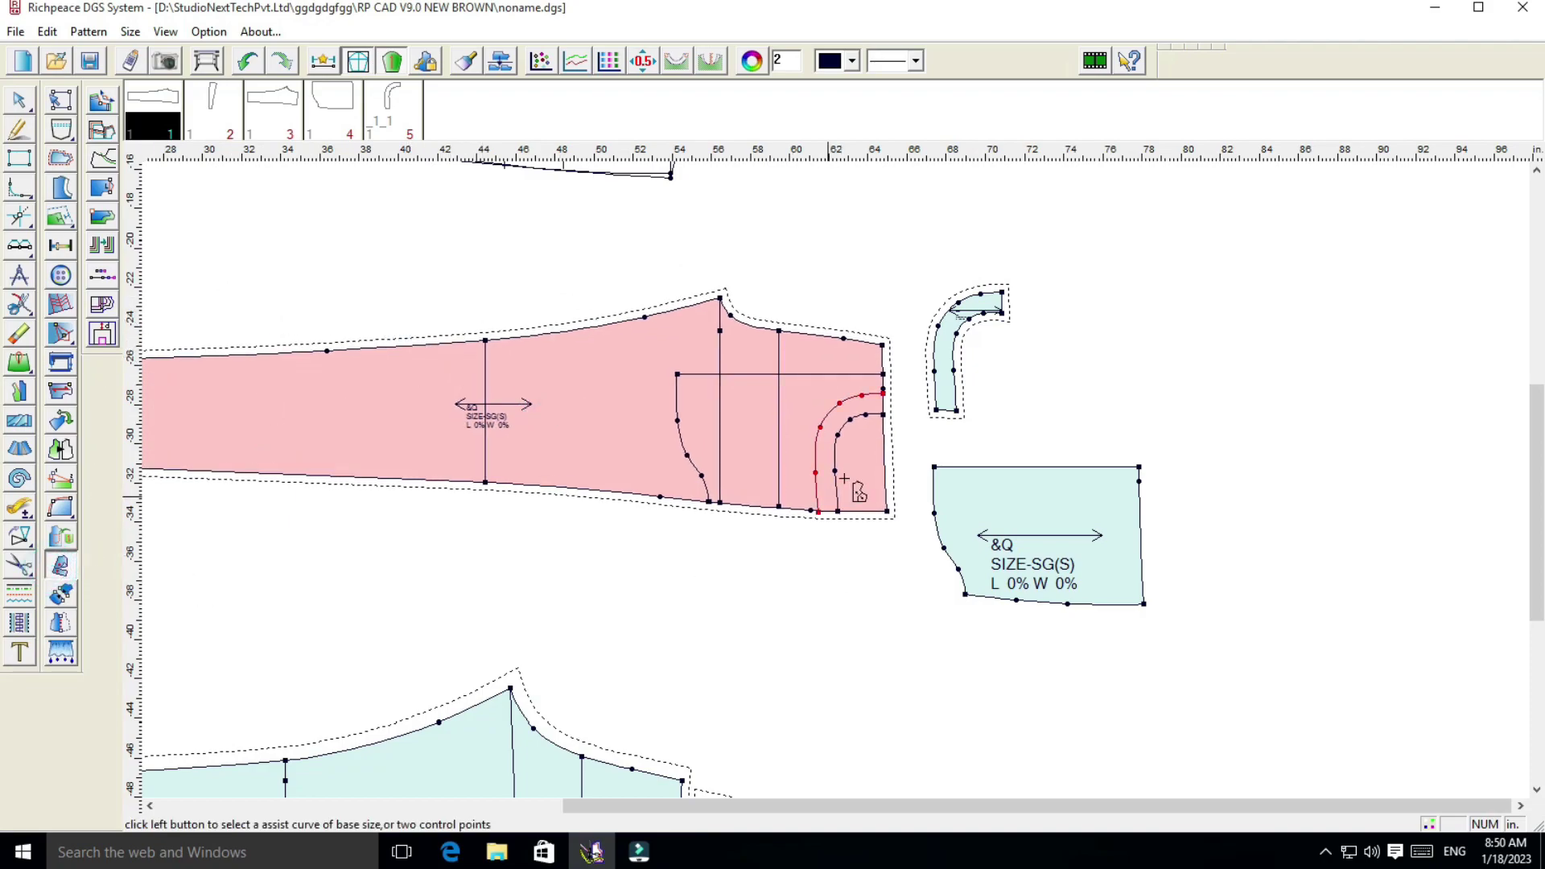
click(837, 454)
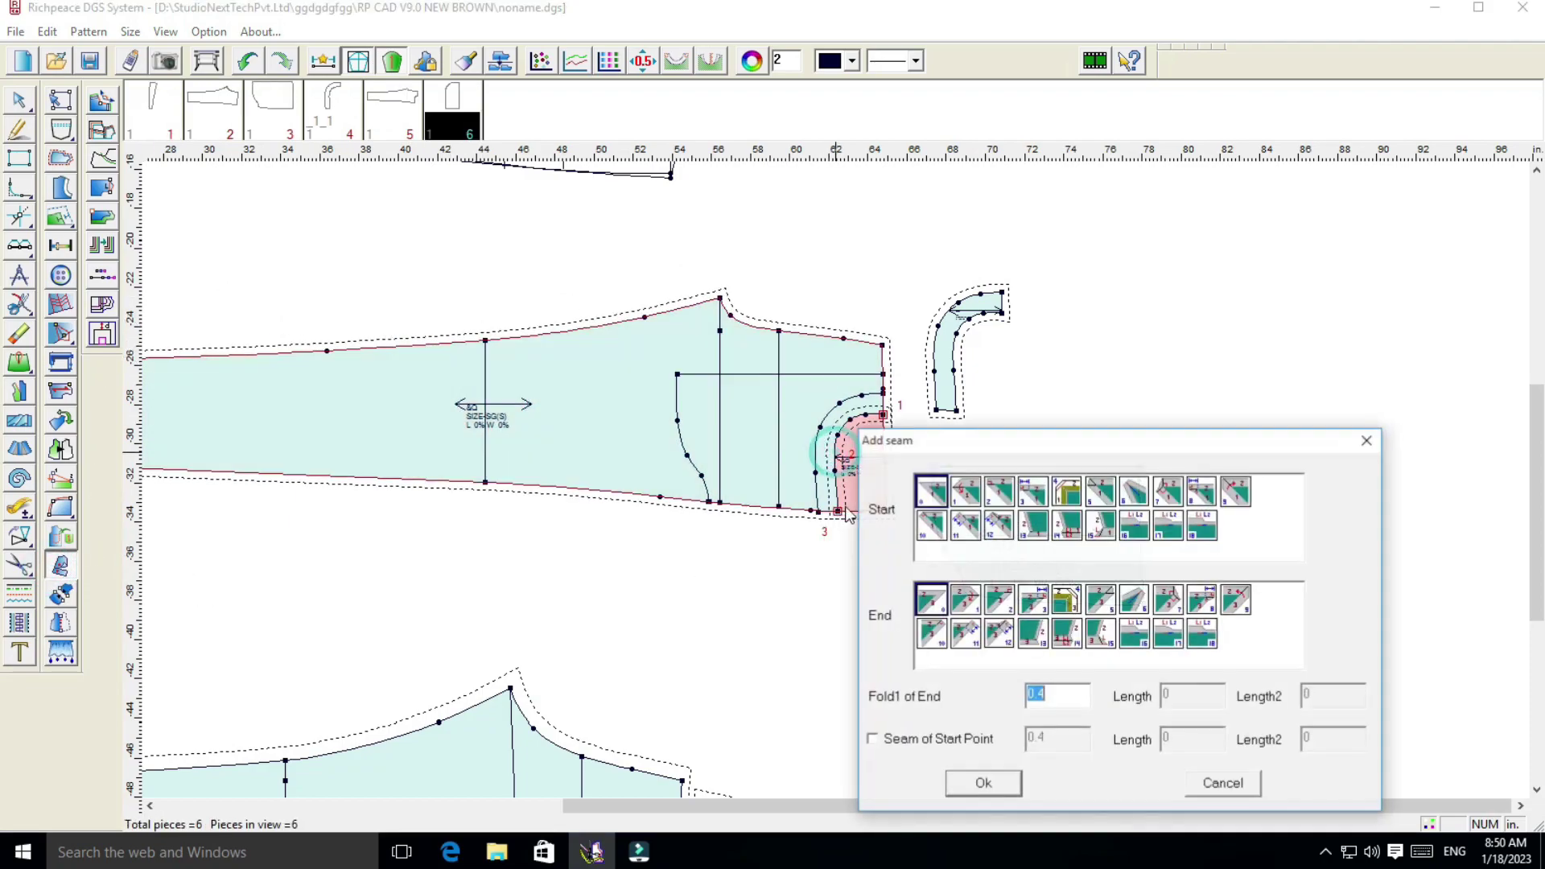
click(983, 784)
right_click(1211, 380)
click(1261, 453)
click(873, 462)
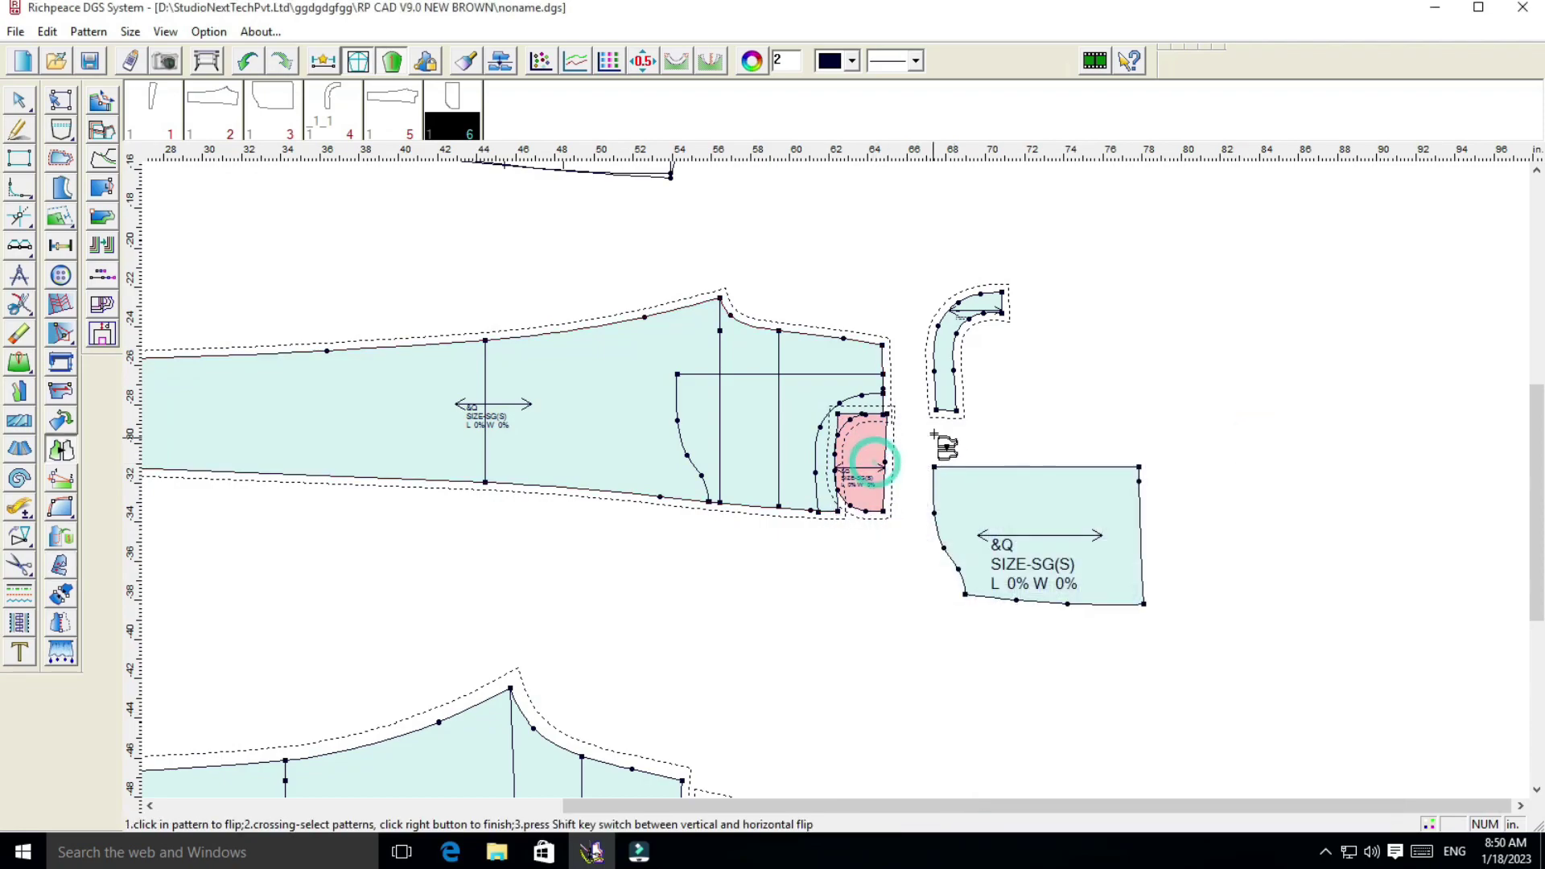
right_click(947, 447)
click(959, 445)
drag(862, 463, 1098, 416)
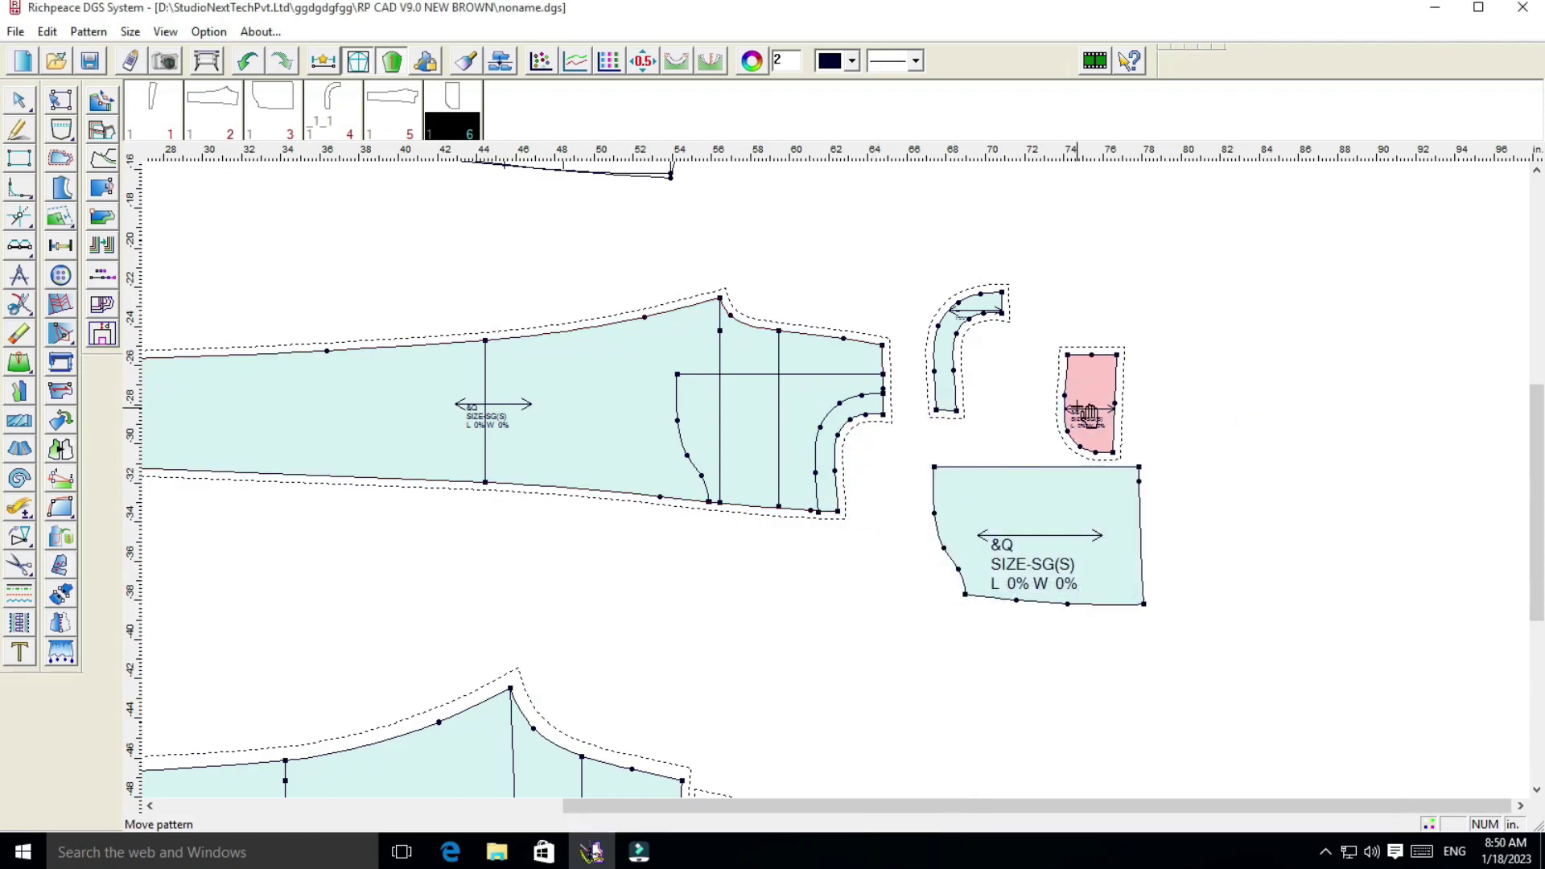
key(Delete)
click(741, 461)
drag(1009, 506, 1062, 498)
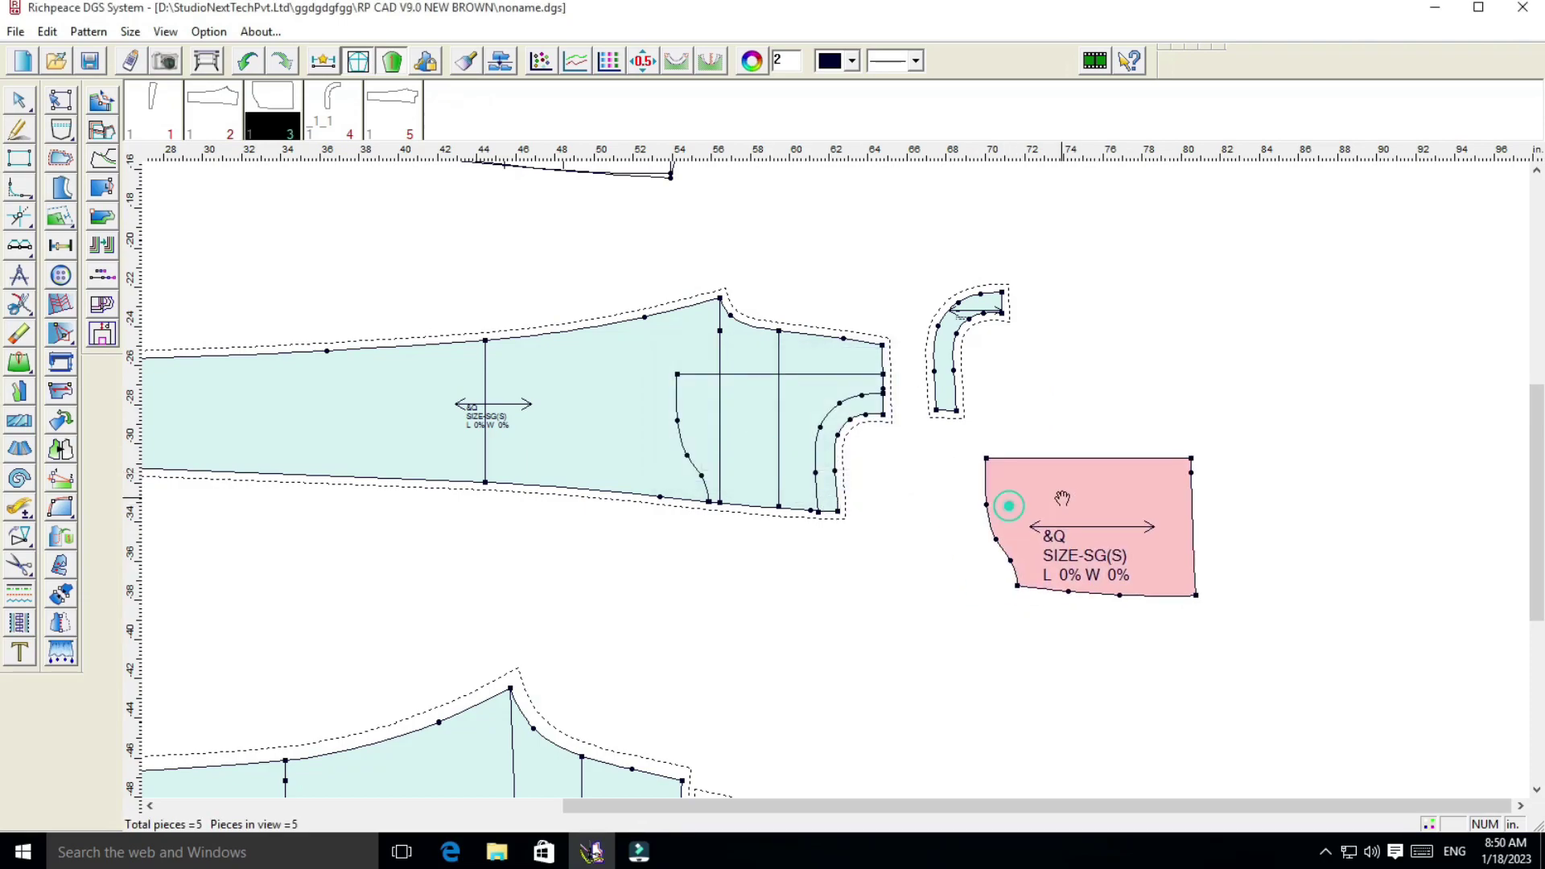
click(779, 461)
mouse_move(800, 462)
mouse_down()
mouse_move(827, 495)
mouse_move(781, 480)
mouse_up()
scroll(823, 487, down, 2)
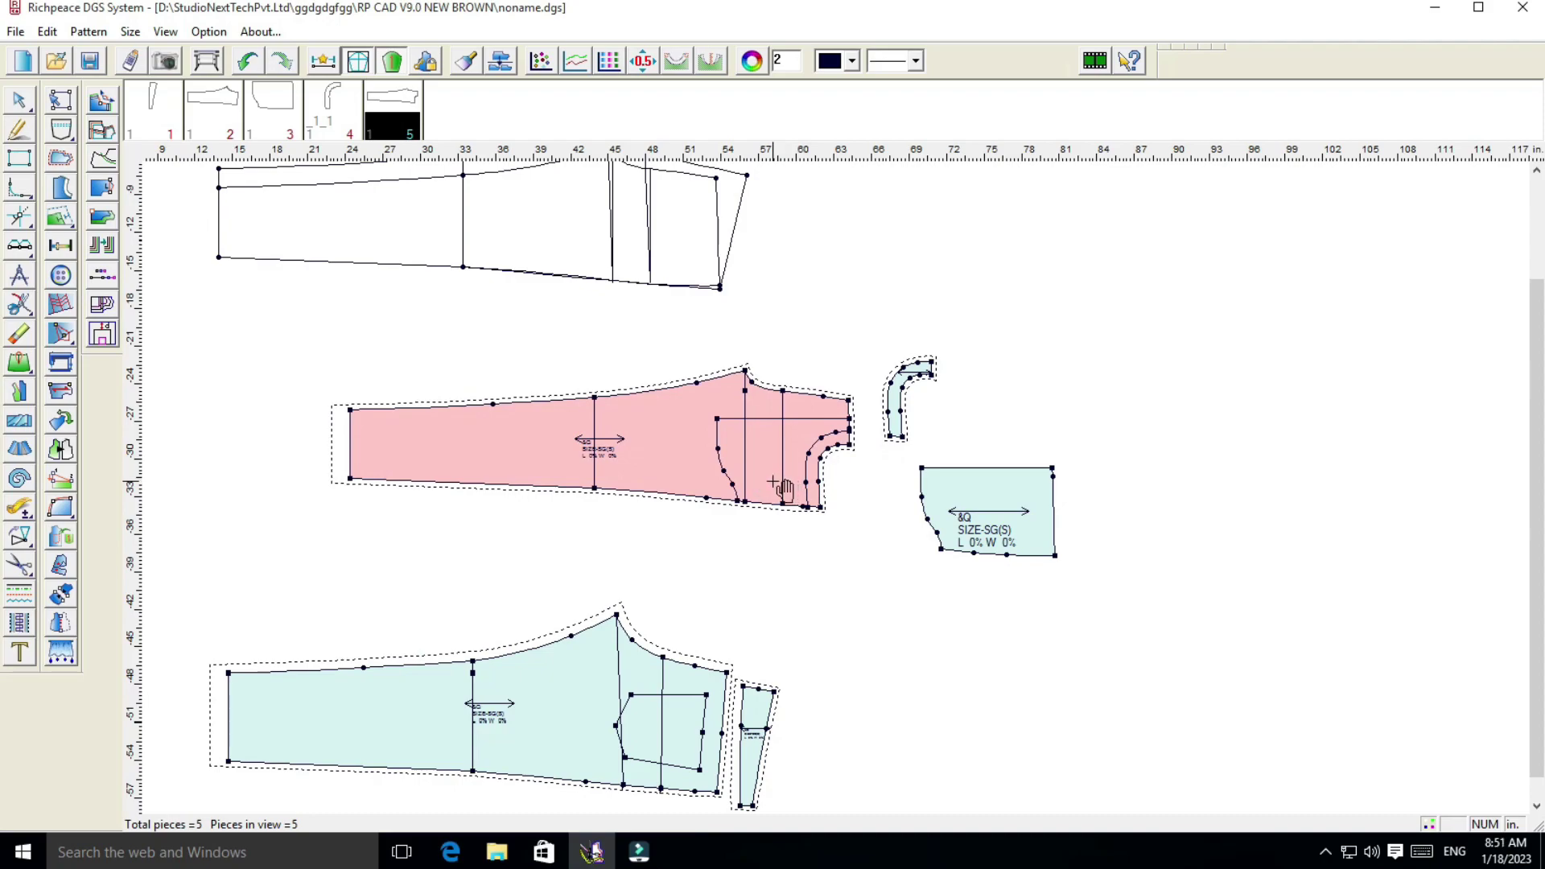
key(ctrl+z)
key(ctrl+z)
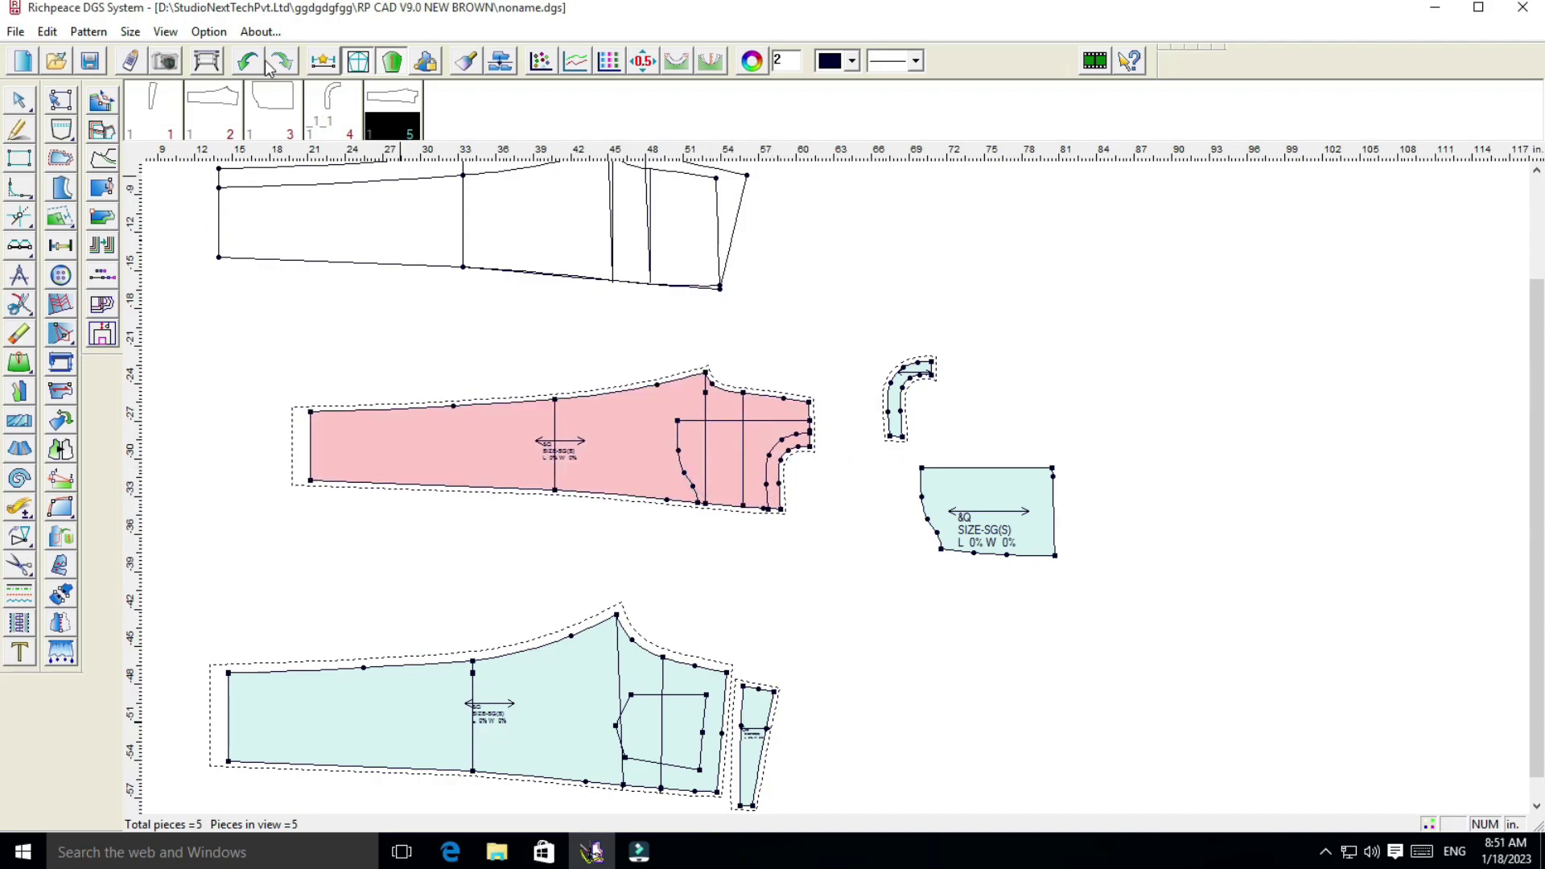
click(259, 61)
click(259, 61)
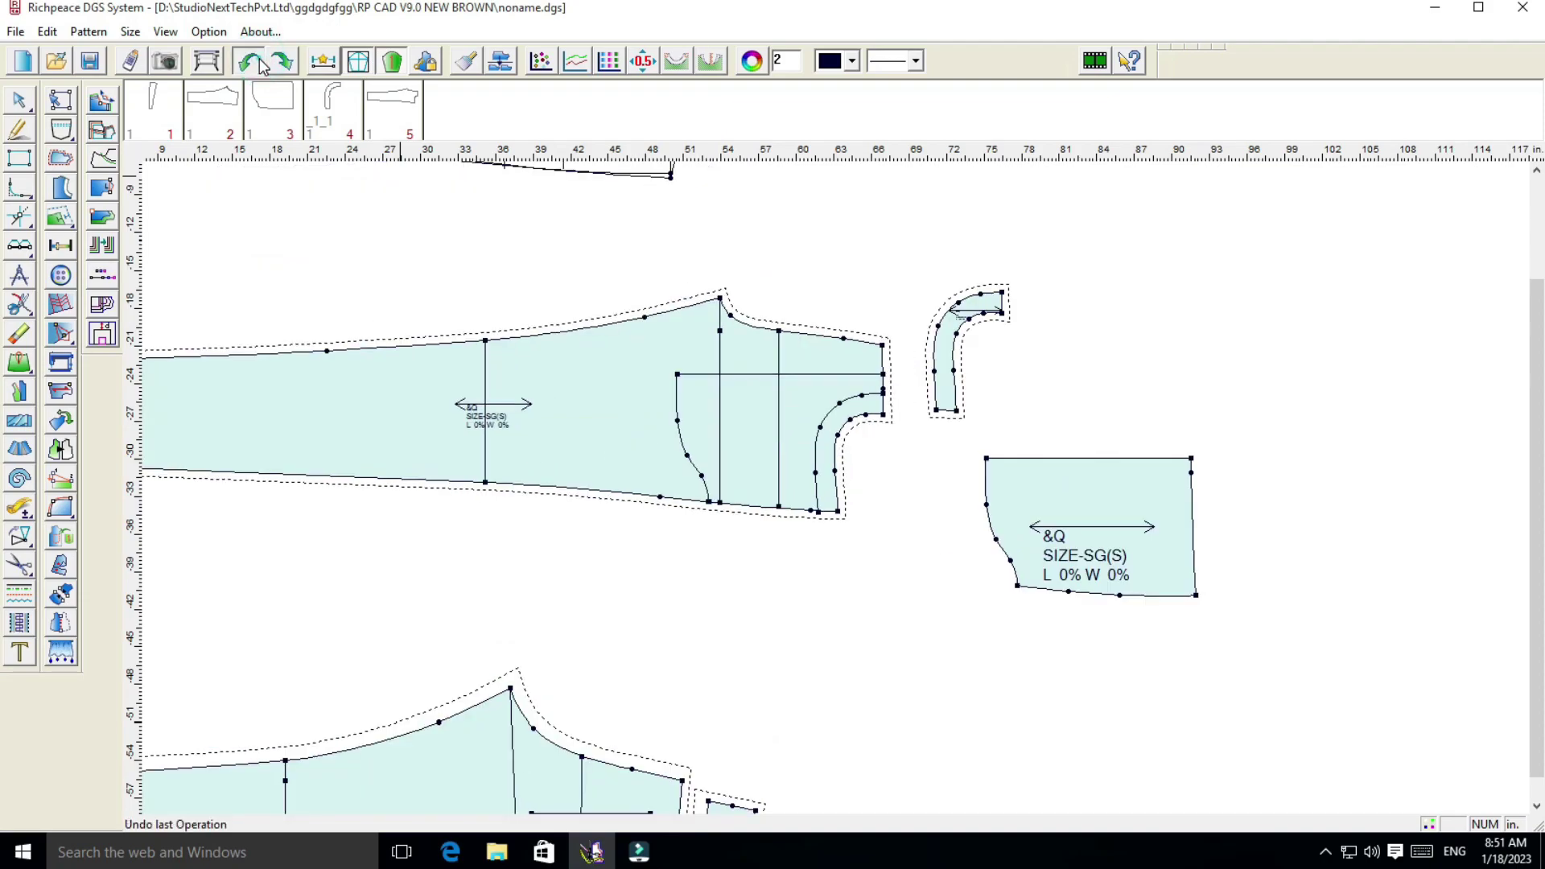
click(259, 61)
click(259, 61)
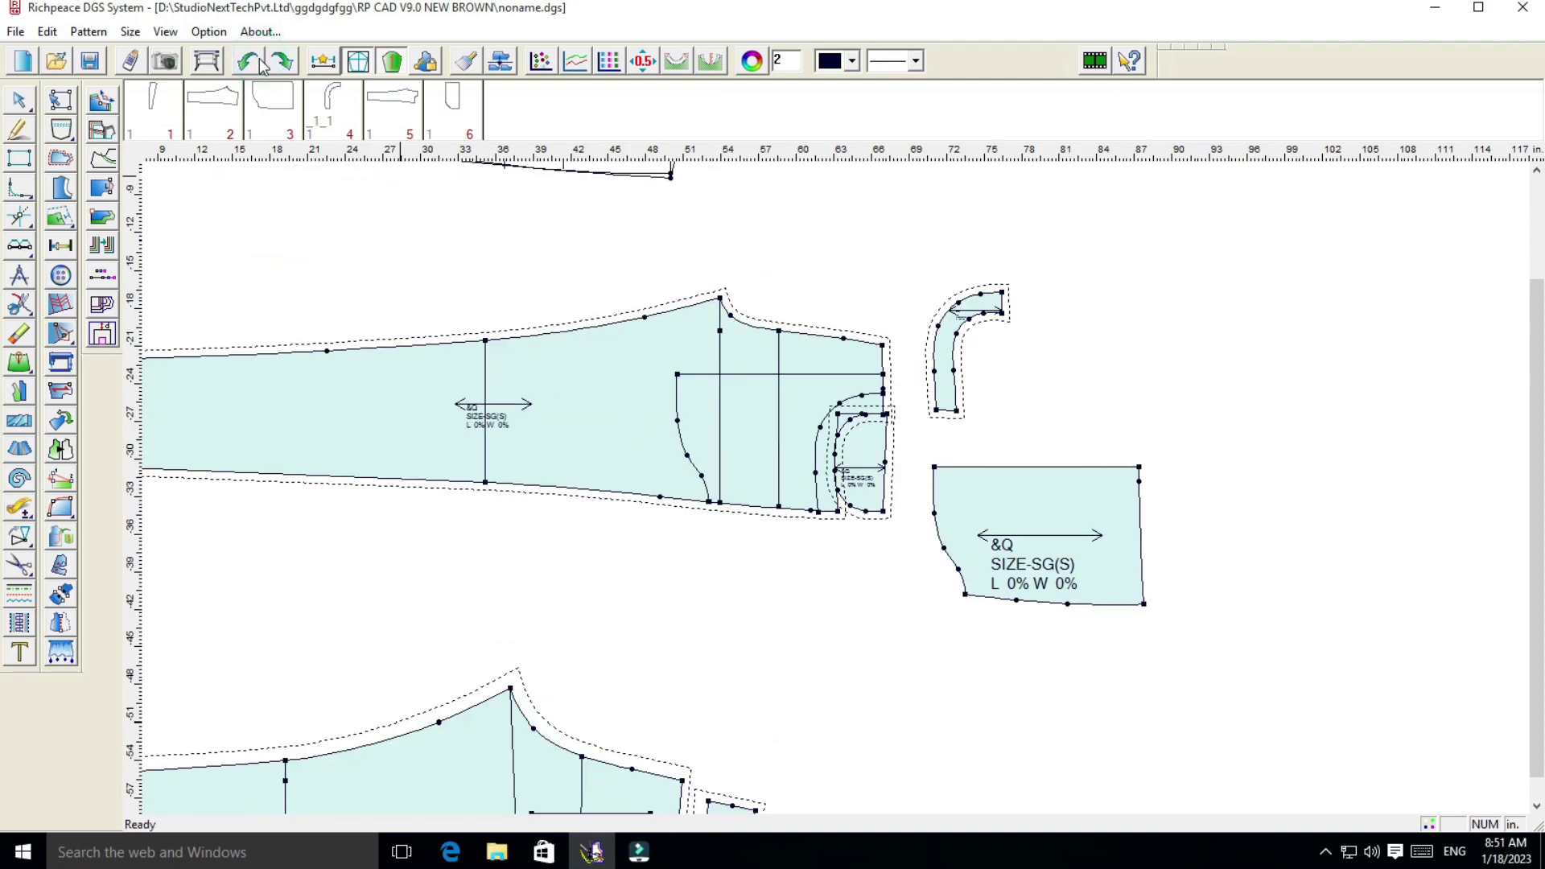
click(878, 493)
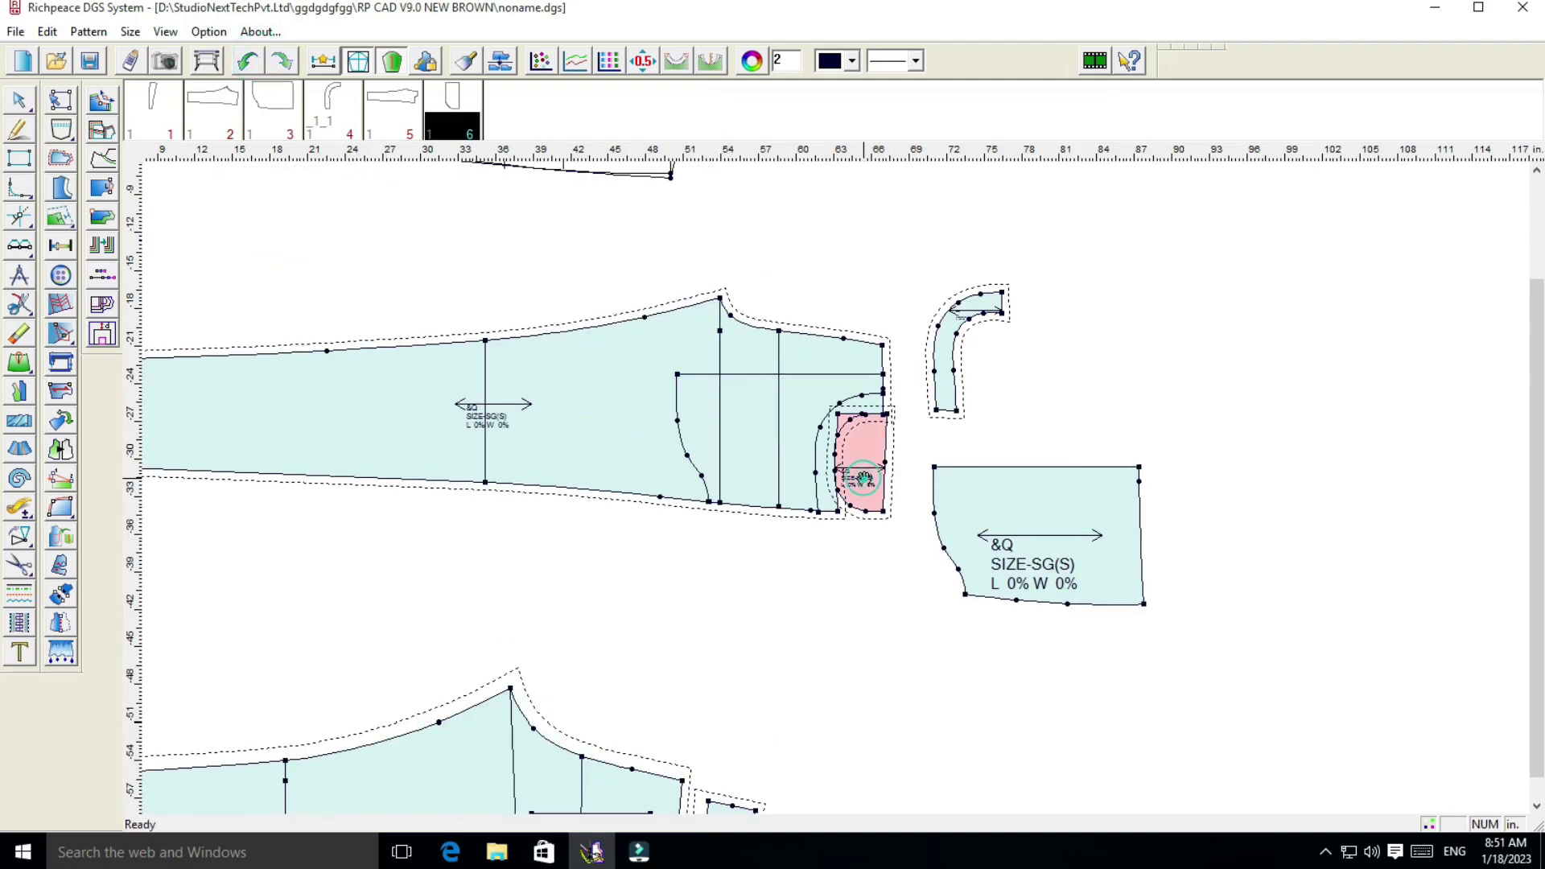
click(252, 63)
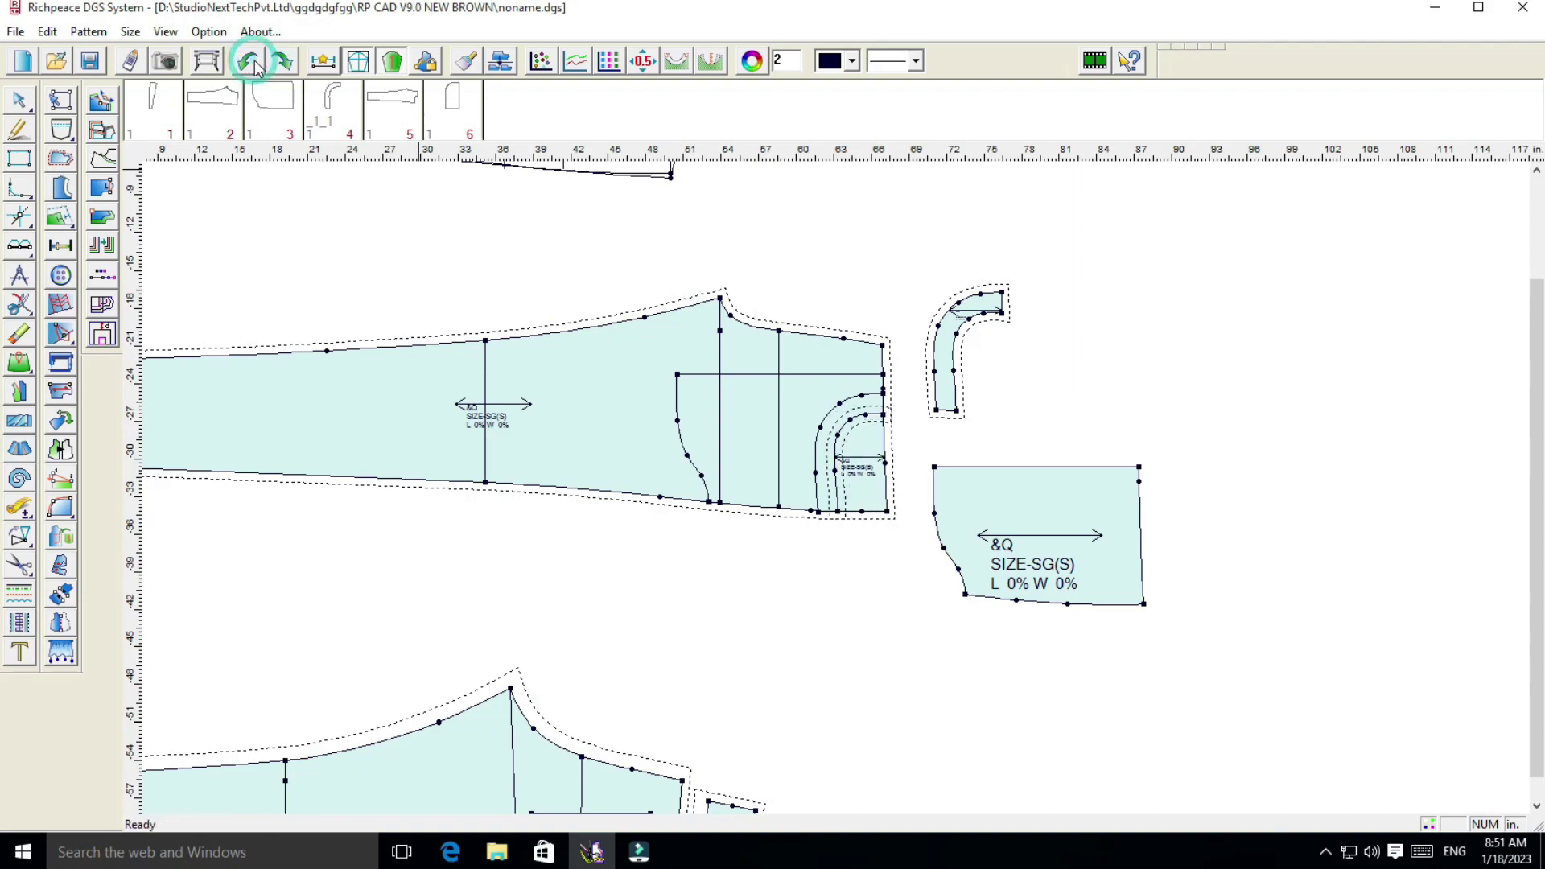
click(252, 62)
scroll(831, 546, up, 1)
Draw the first coin-pocket line from 1 inch up the right edge to the pocket curve
scroll(845, 482, up, 2)
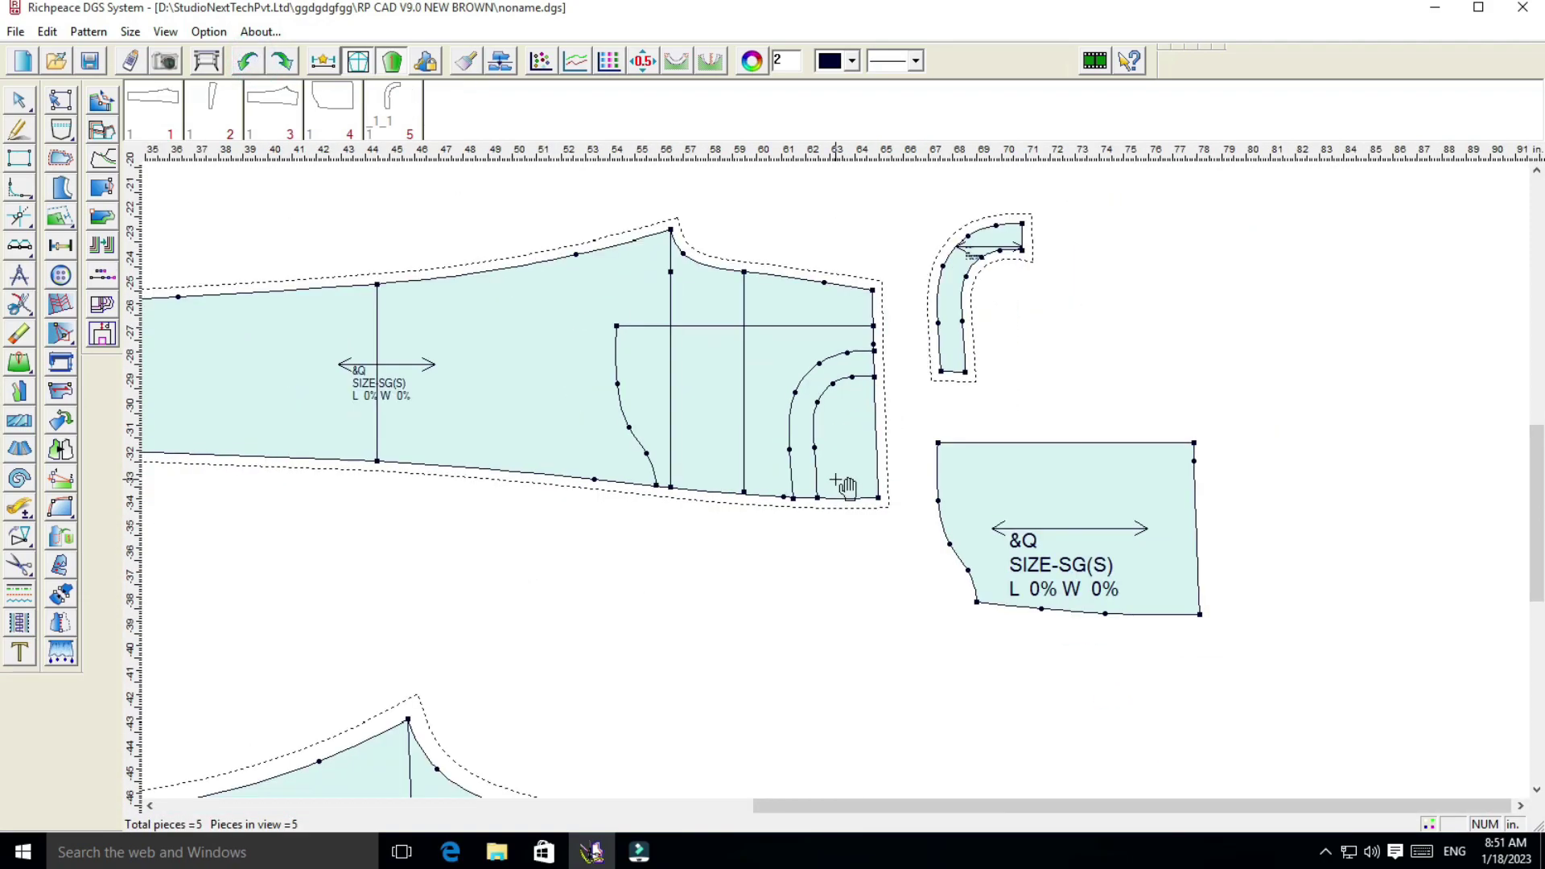
scroll(840, 475, up, 1)
click(20, 129)
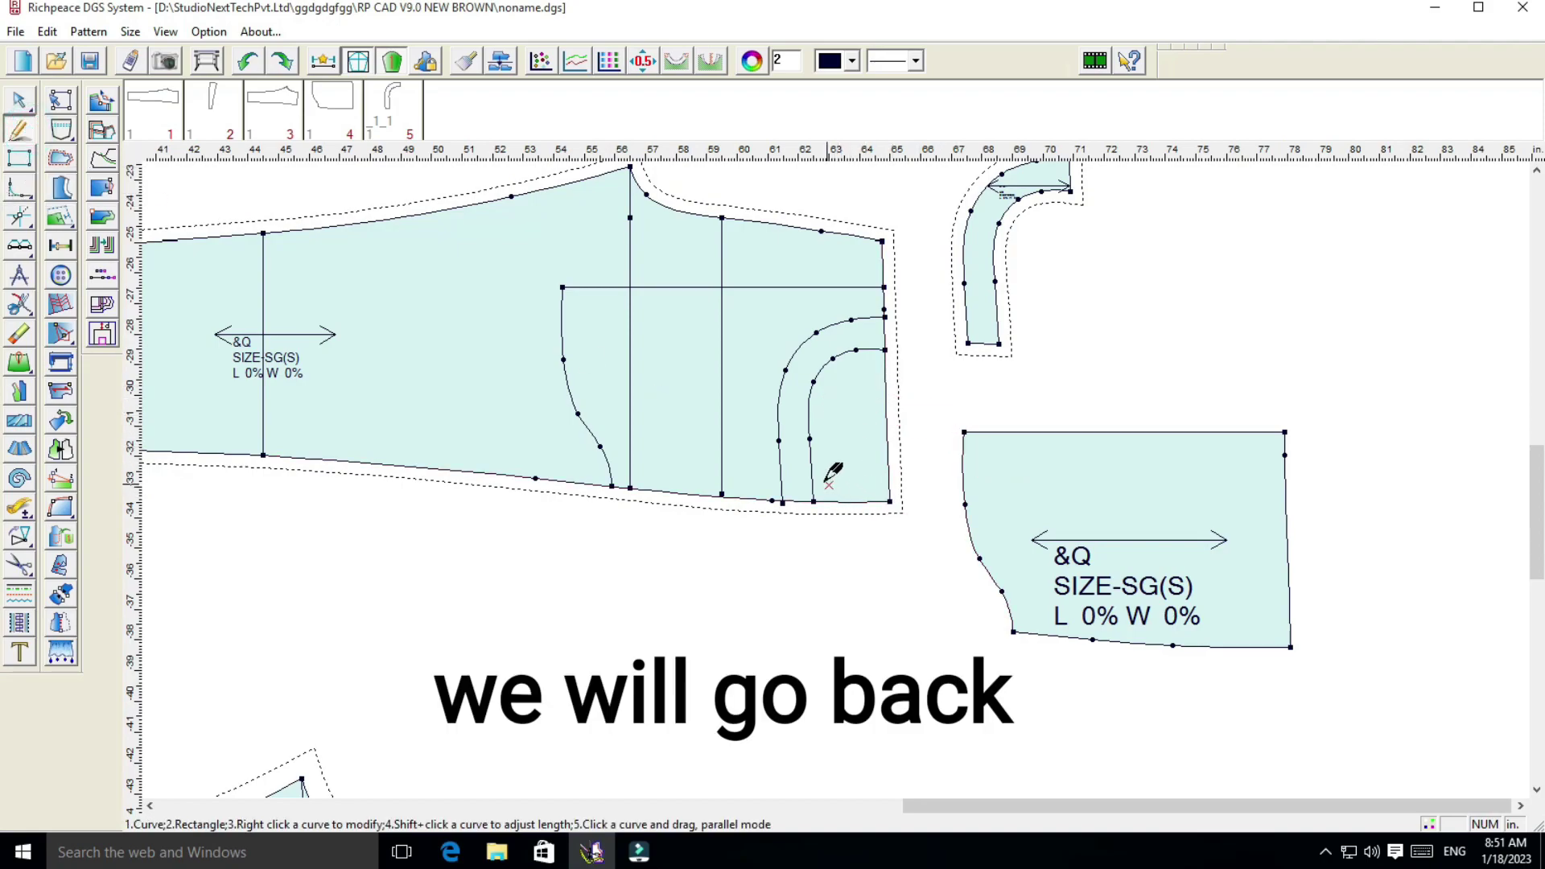
click(889, 469)
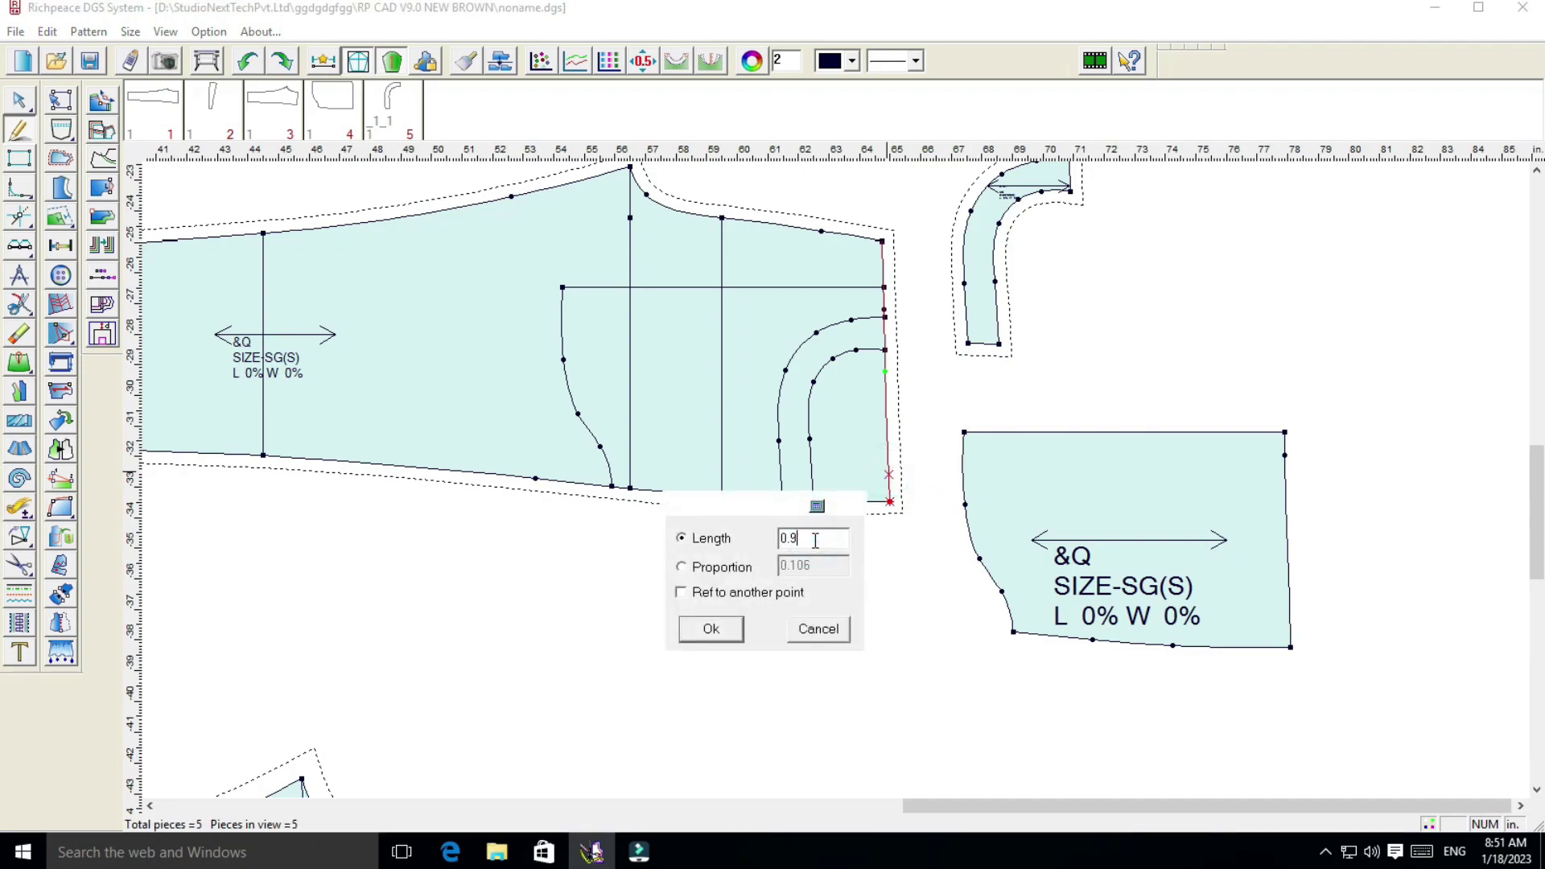
click(709, 636)
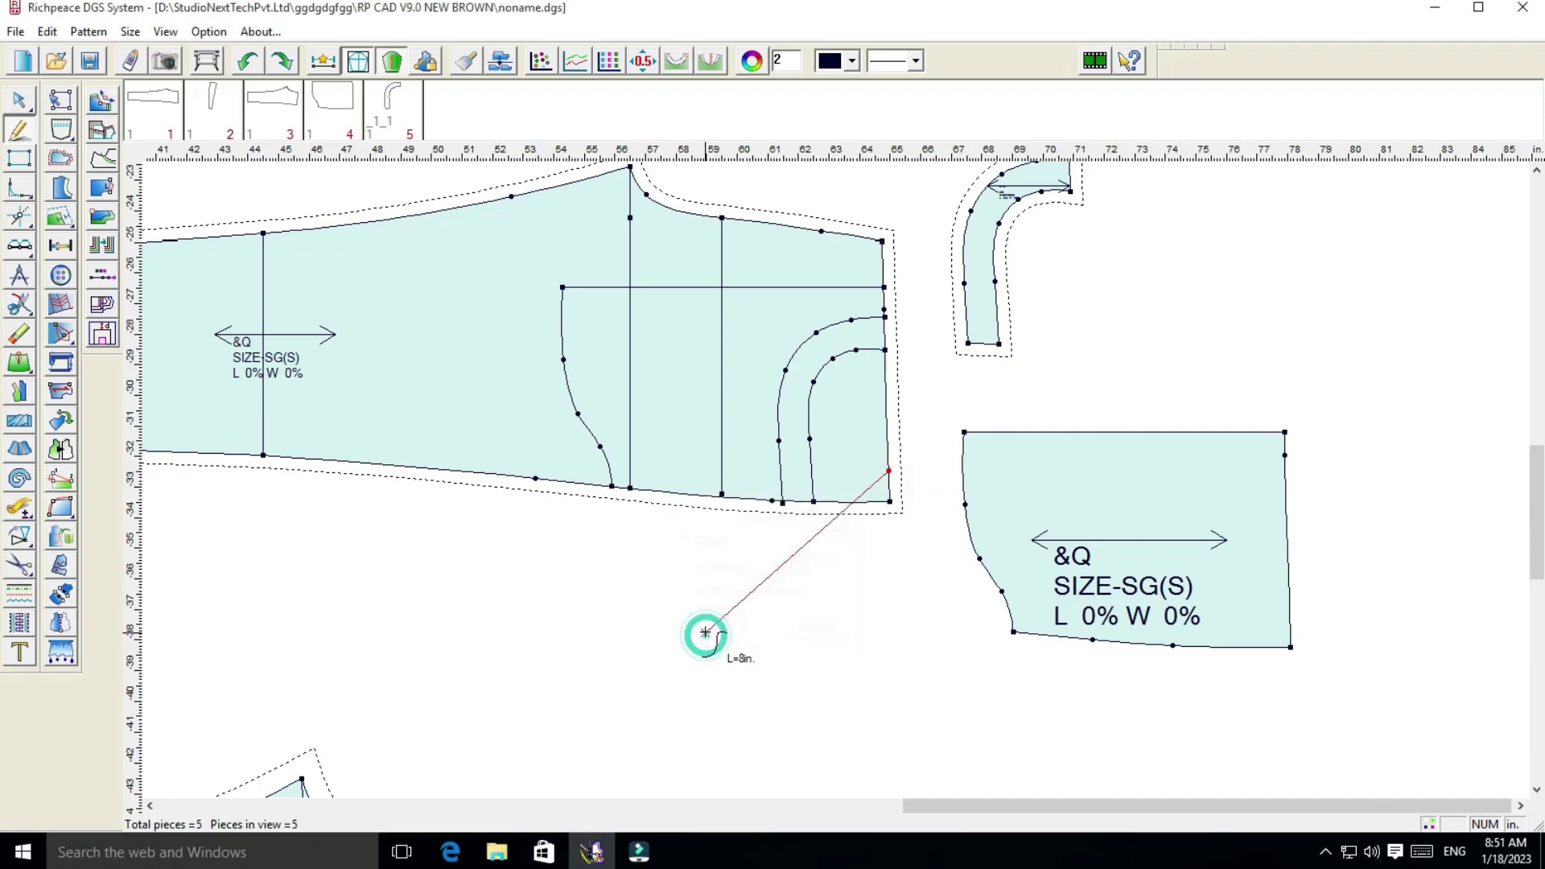
click(782, 471)
right_click(782, 471)
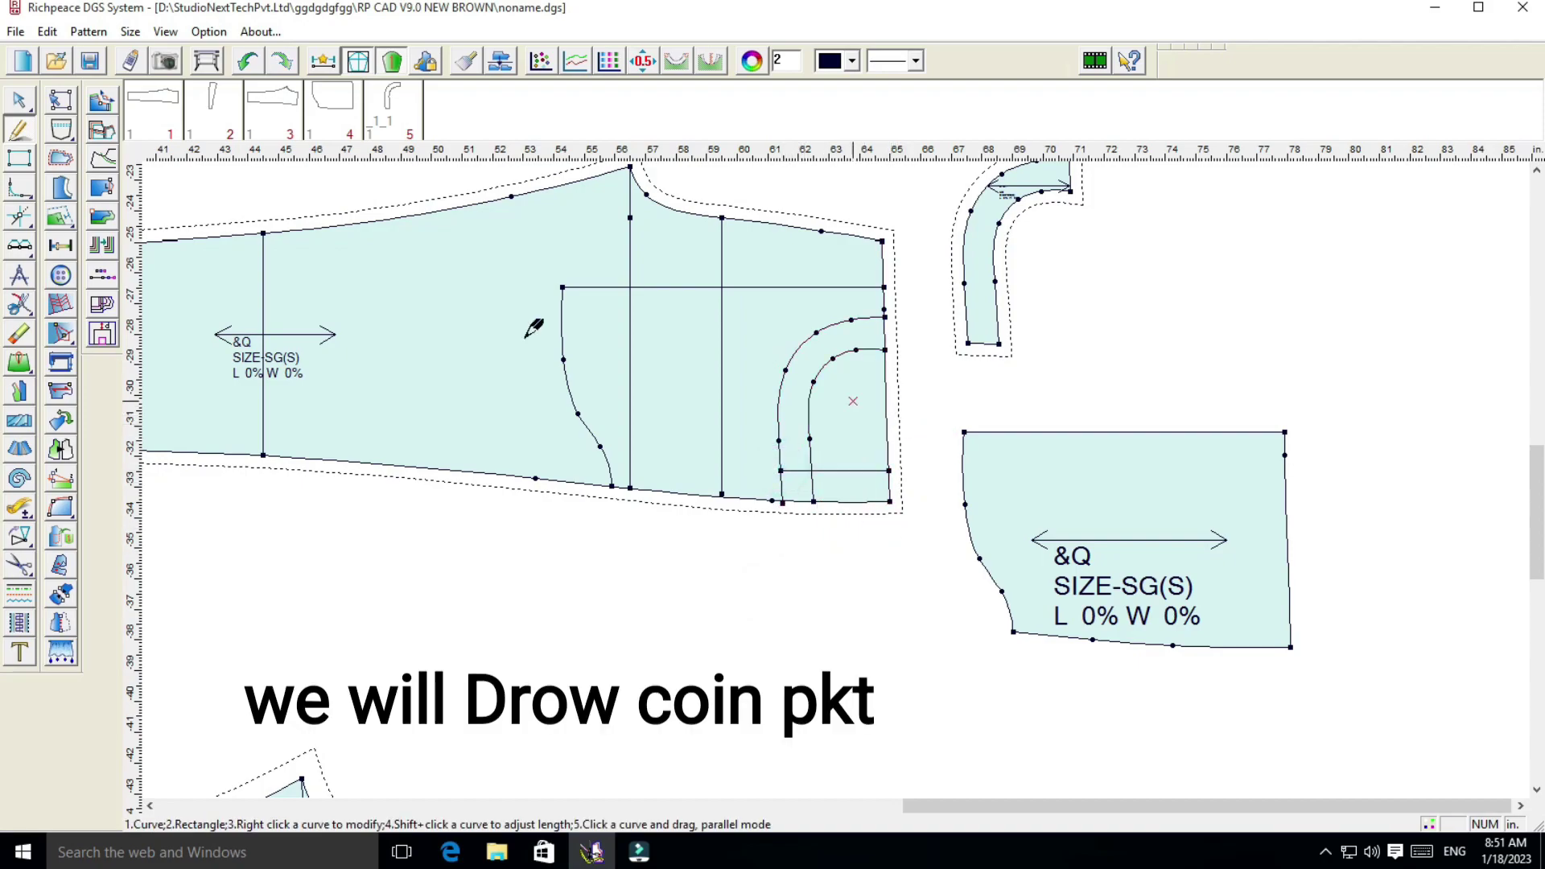
Draw a second line from 3 up the edge to the pocket curve and adjust its end
click(890, 472)
text(3)
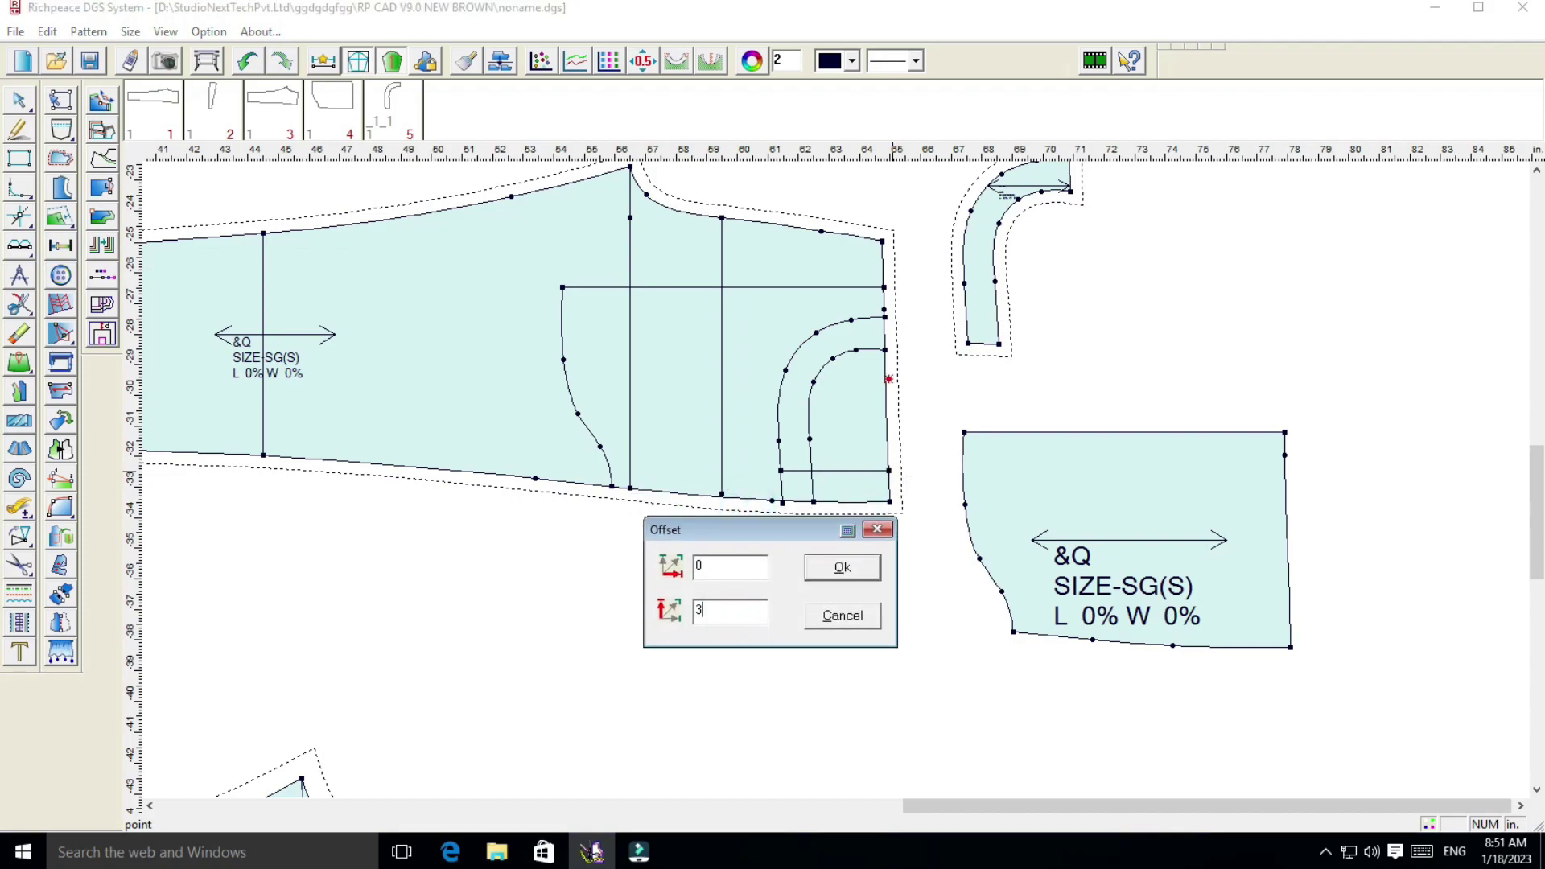
click(842, 567)
right_click(948, 380)
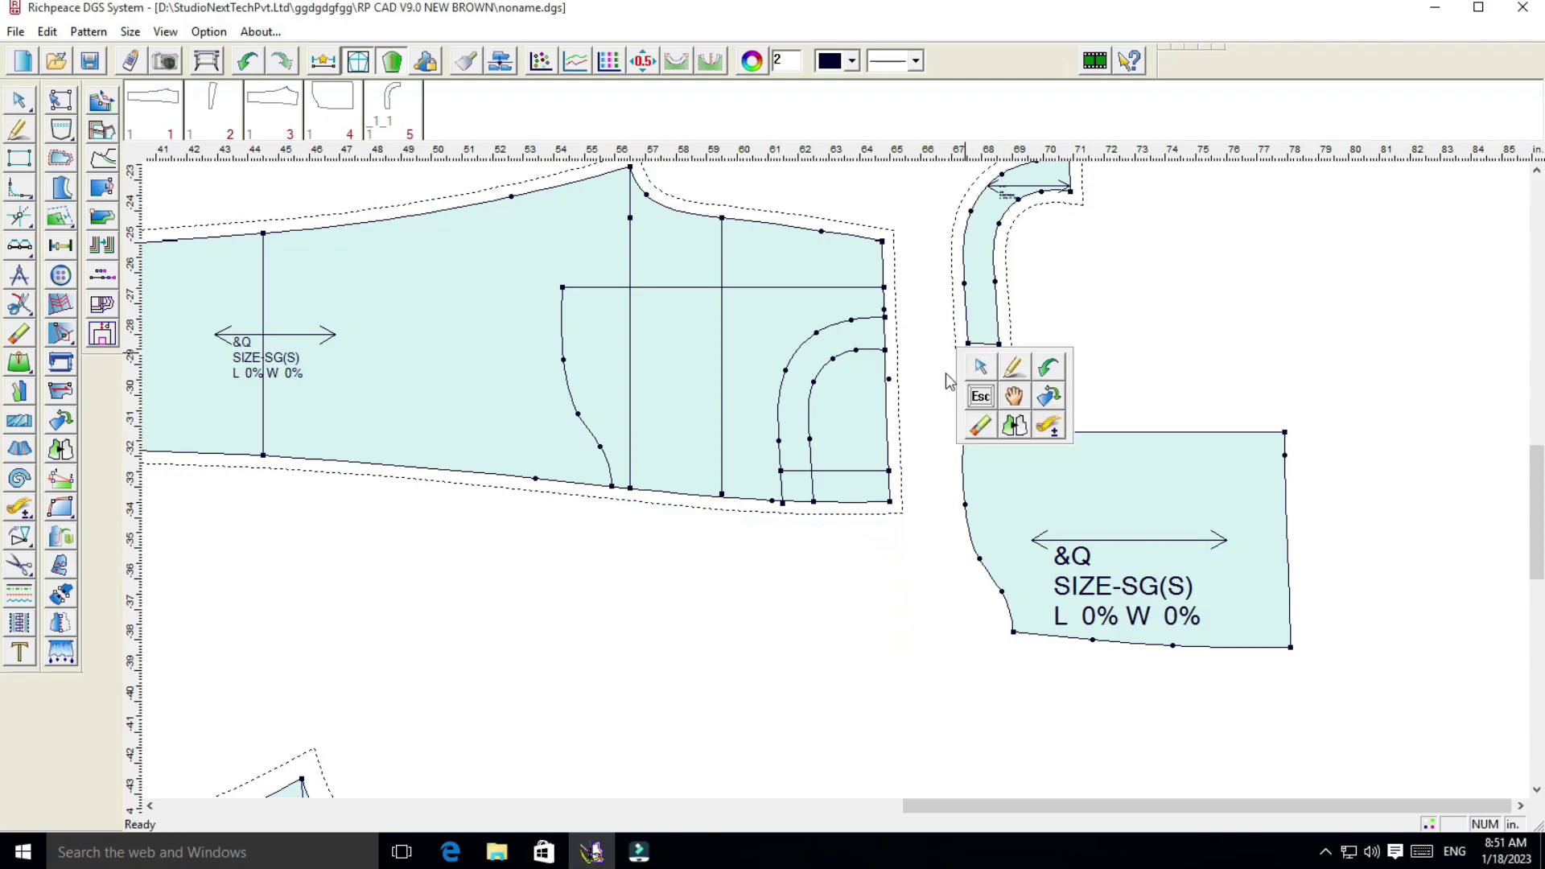
click(1008, 370)
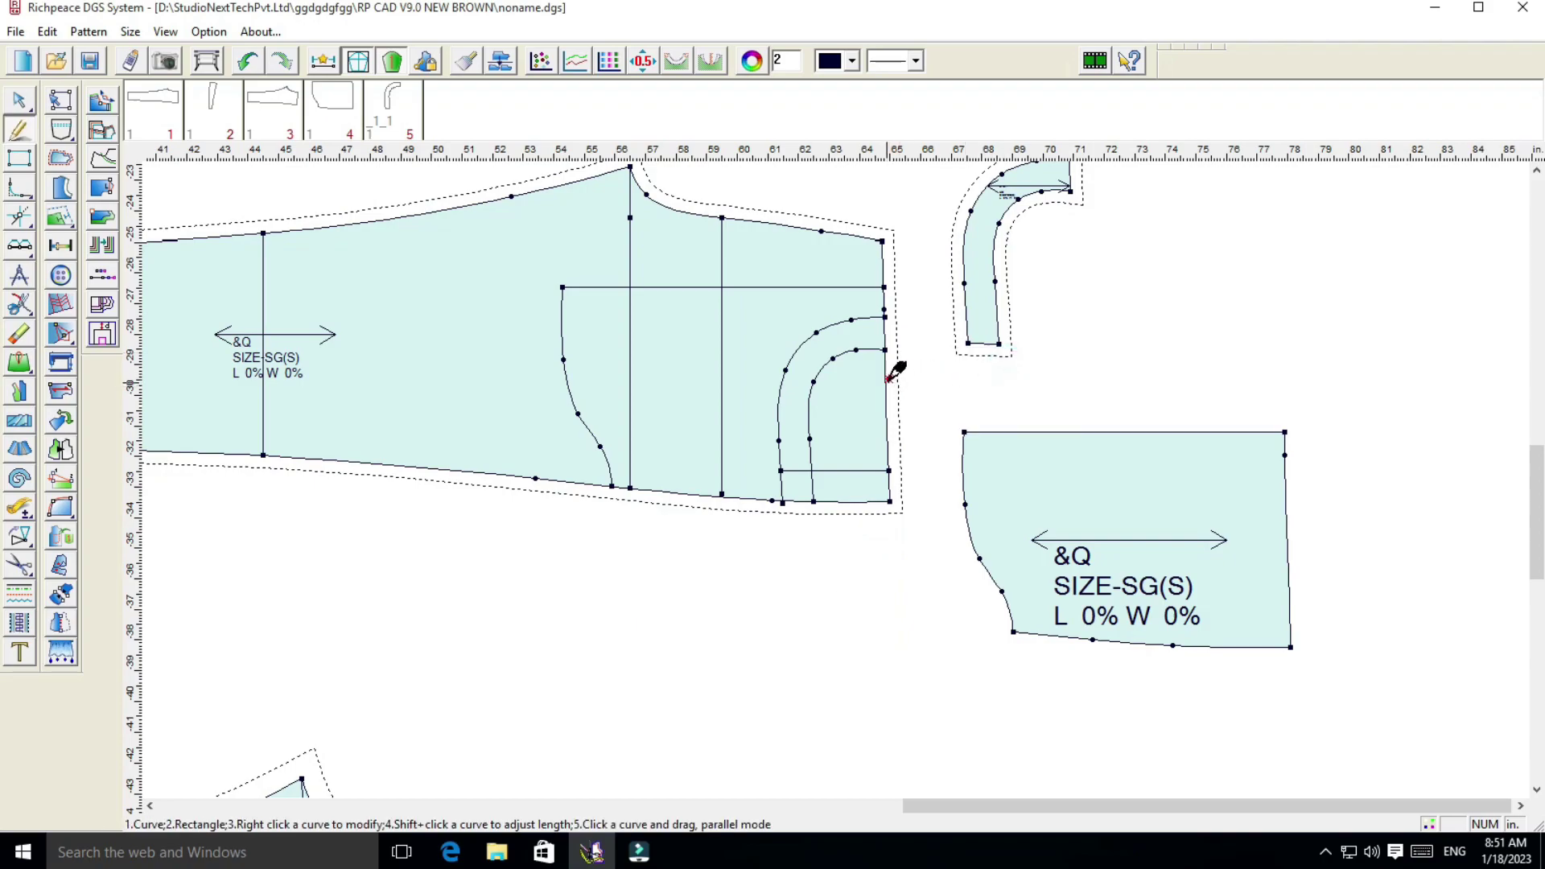
click(887, 378)
click(784, 379)
right_click(942, 379)
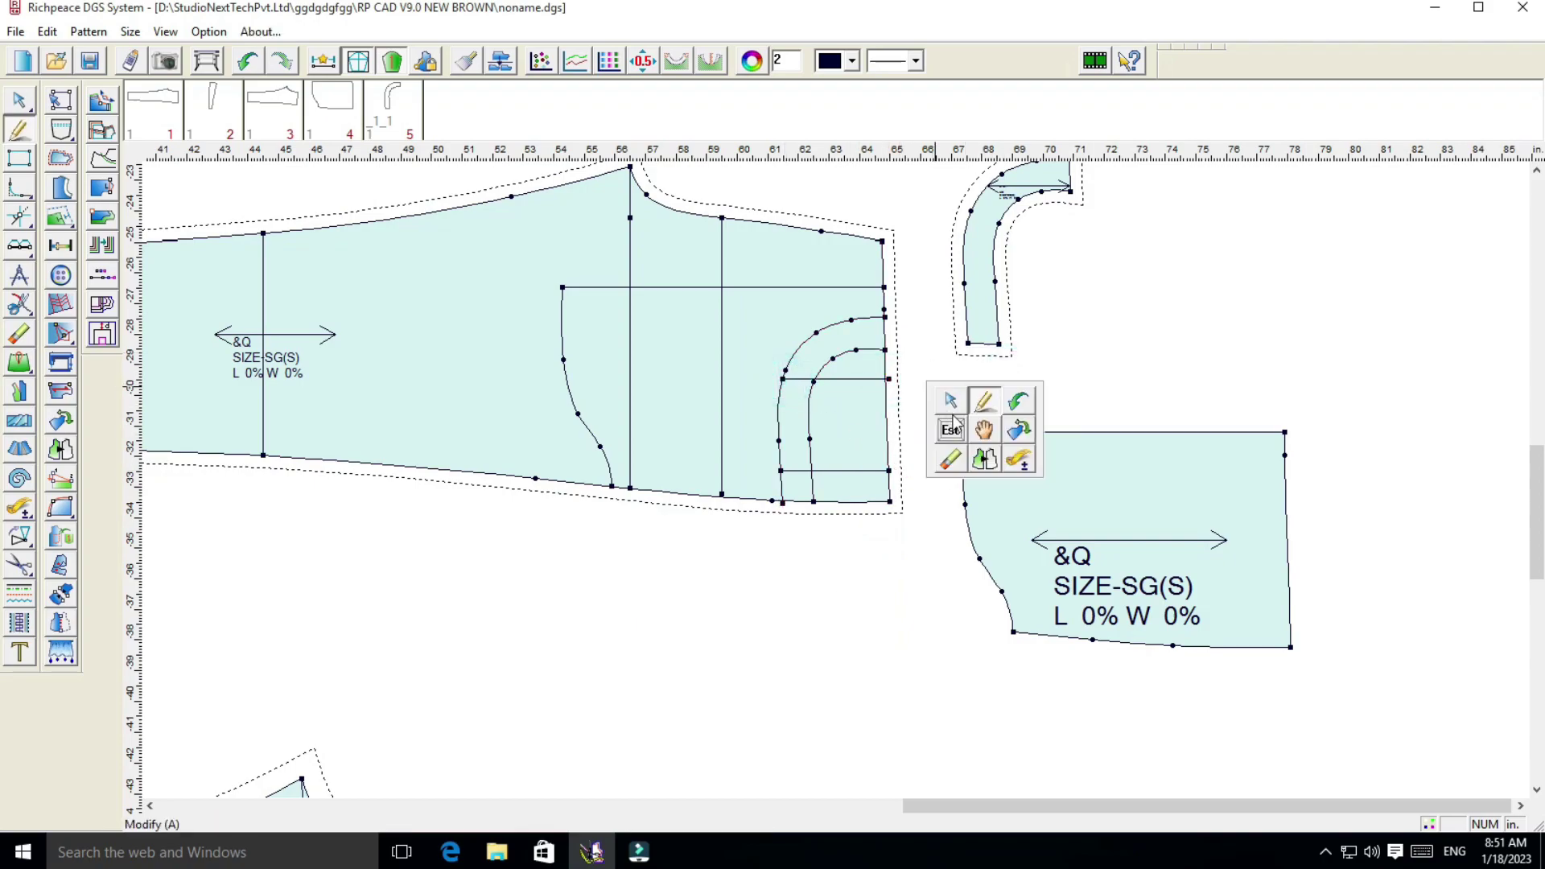
click(955, 403)
click(885, 380)
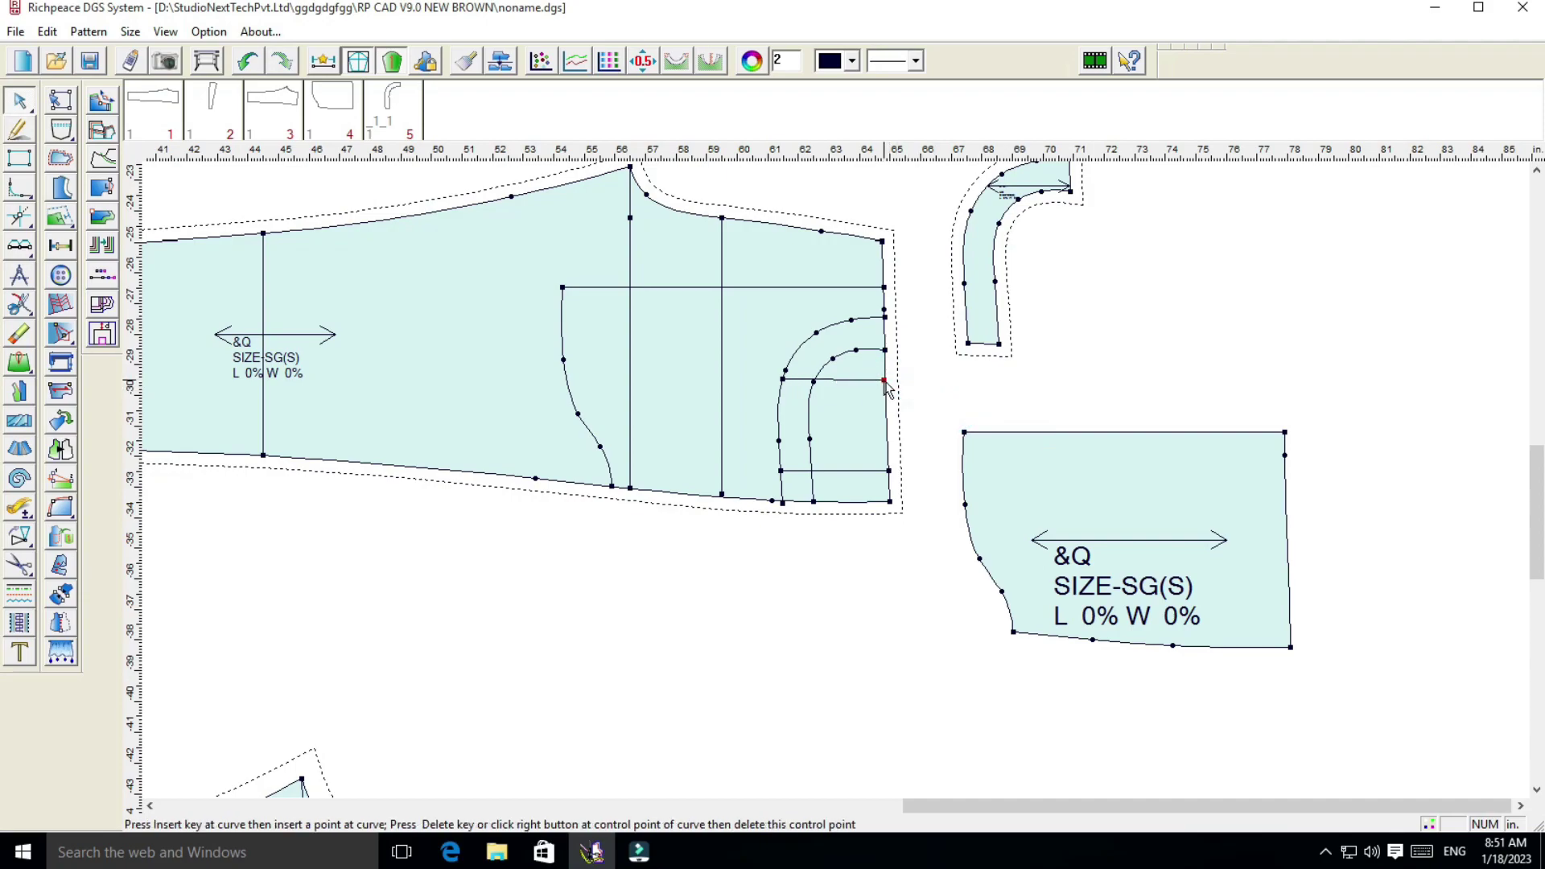
click(885, 378)
Rearrange the rectangular pocket, curved facing and front pieces on the board
scroll(950, 422, down, 2)
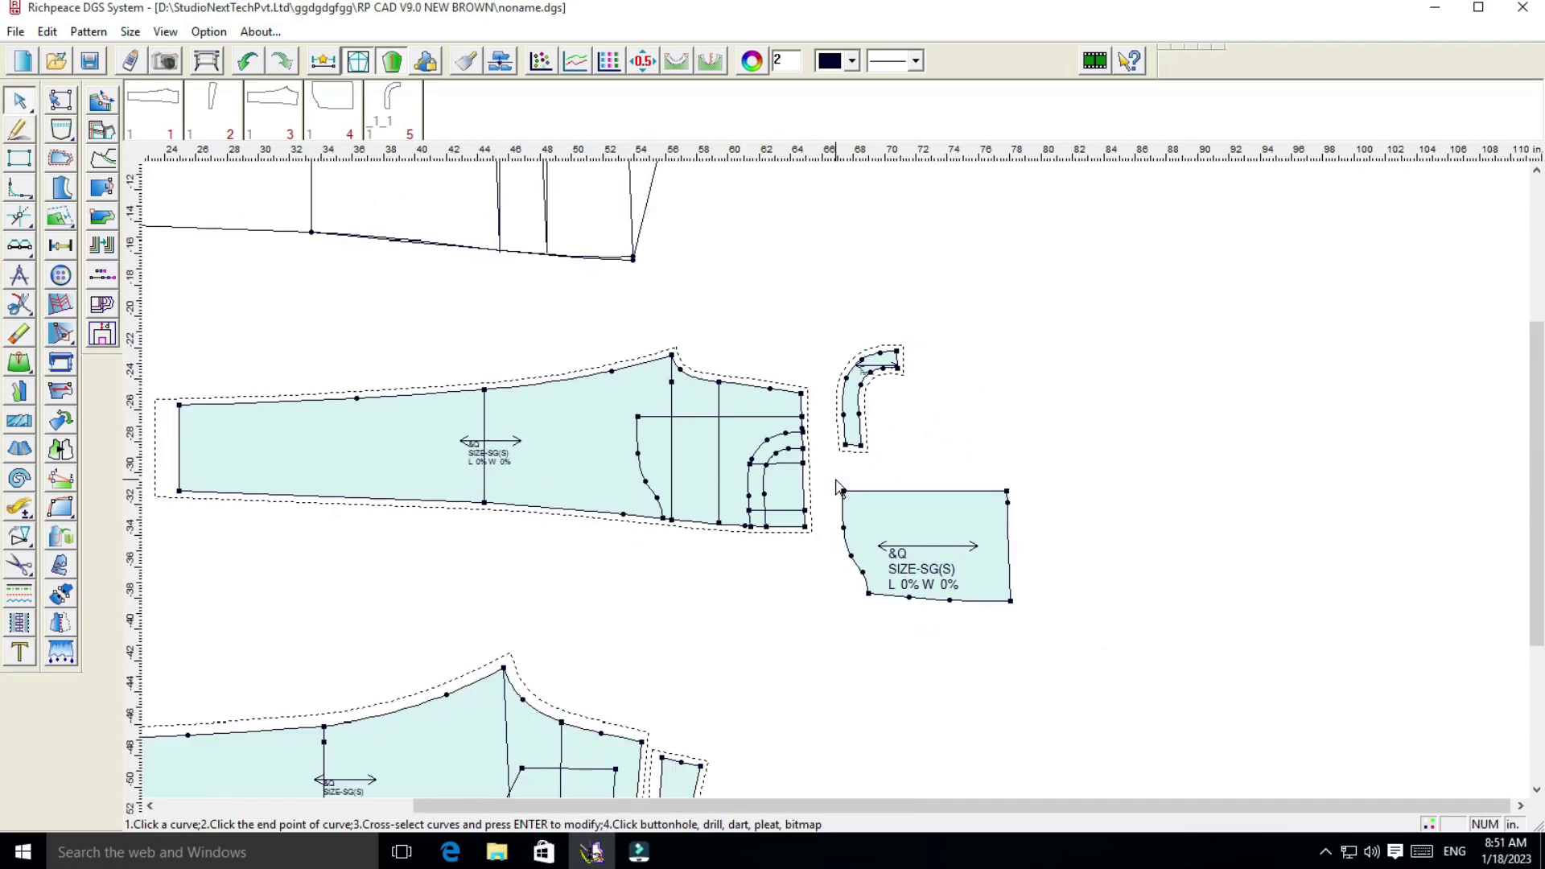
right_click(968, 445)
click(1019, 499)
click(925, 555)
click(1000, 569)
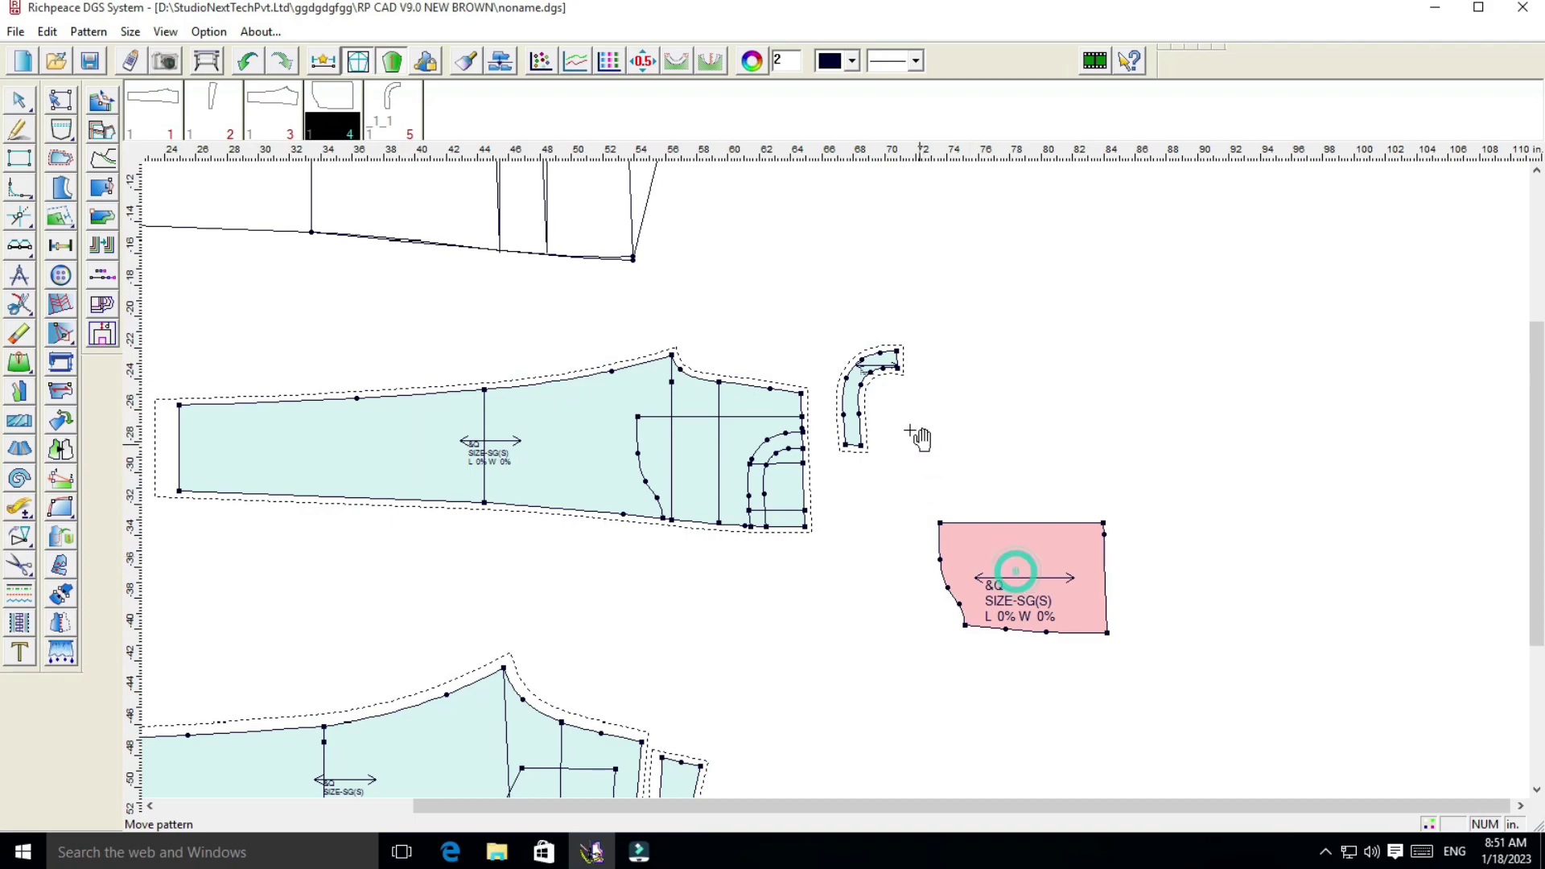
click(1074, 399)
click(686, 492)
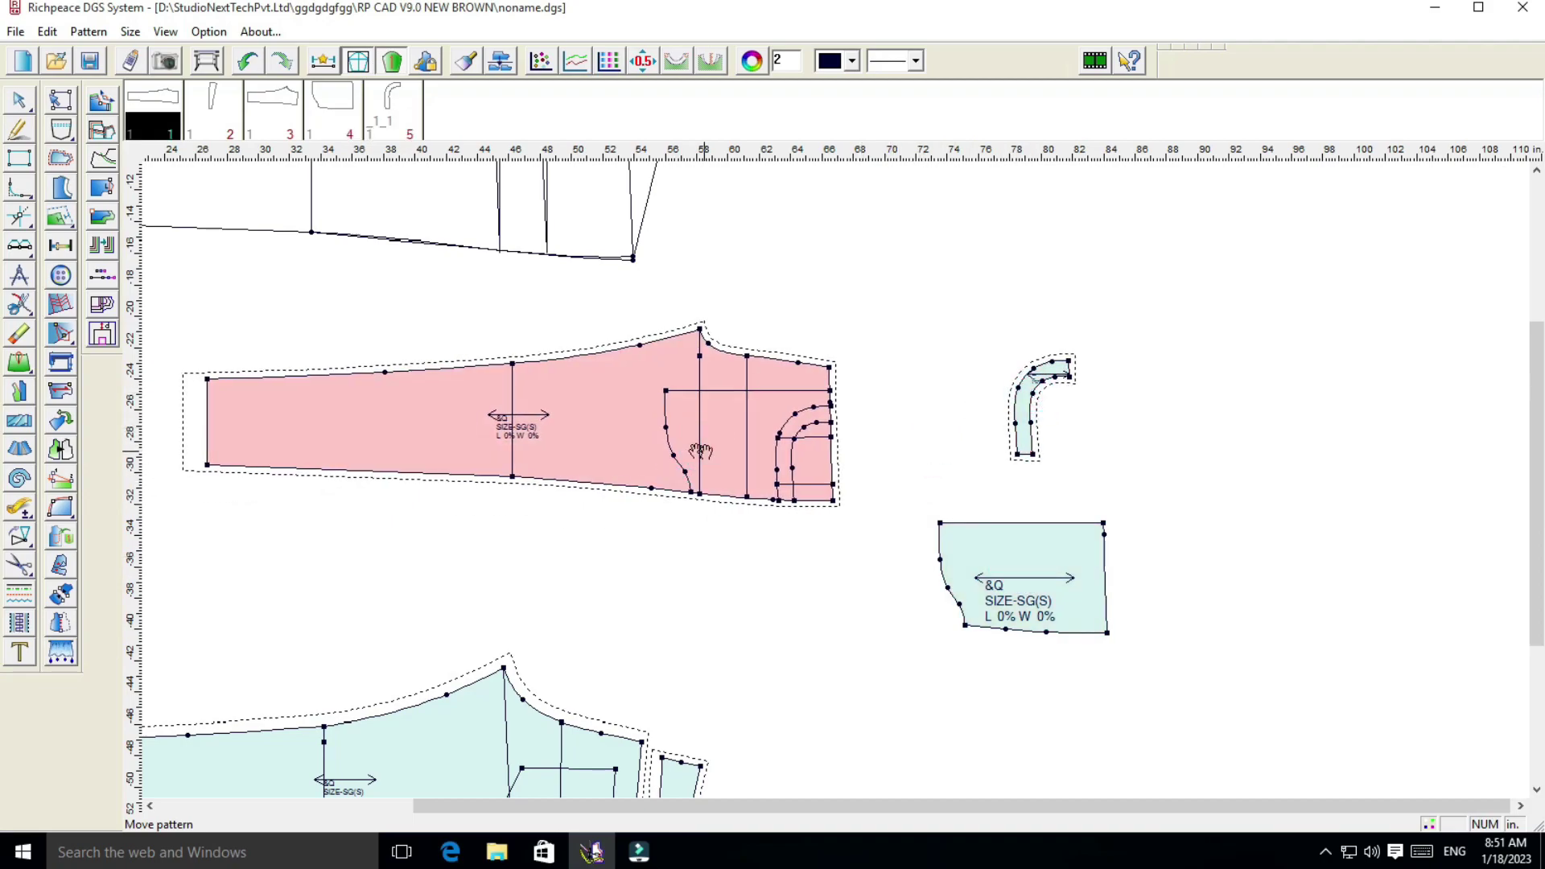
click(667, 449)
Duplicate the front piece and set the copy aside at the upper right
key(ctrl+v)
click(921, 448)
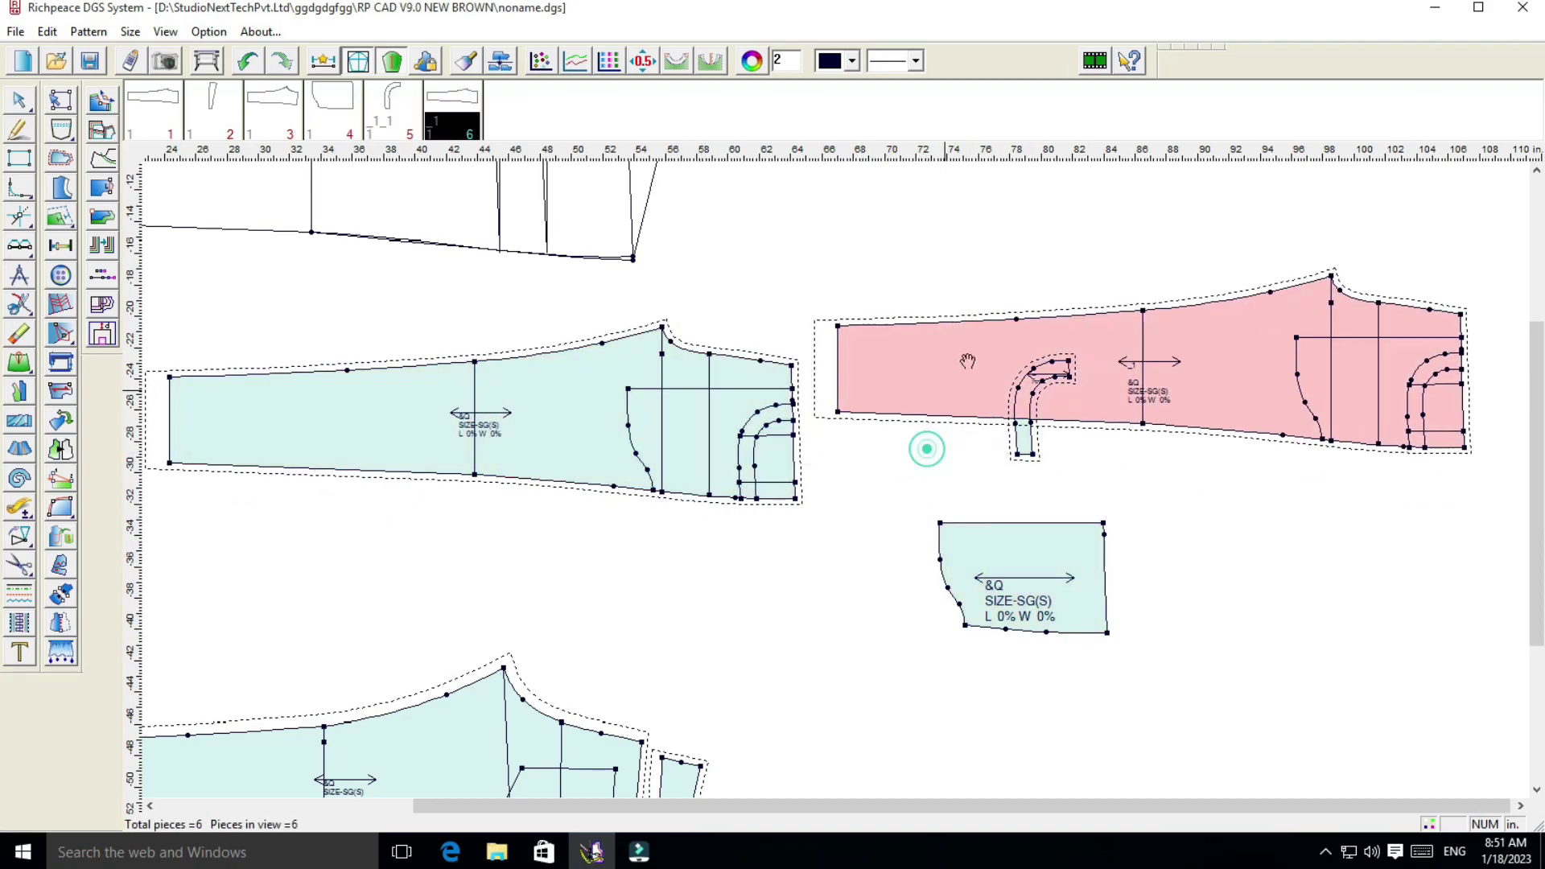
click(1011, 282)
click(728, 416)
scroll(724, 410, up, 2)
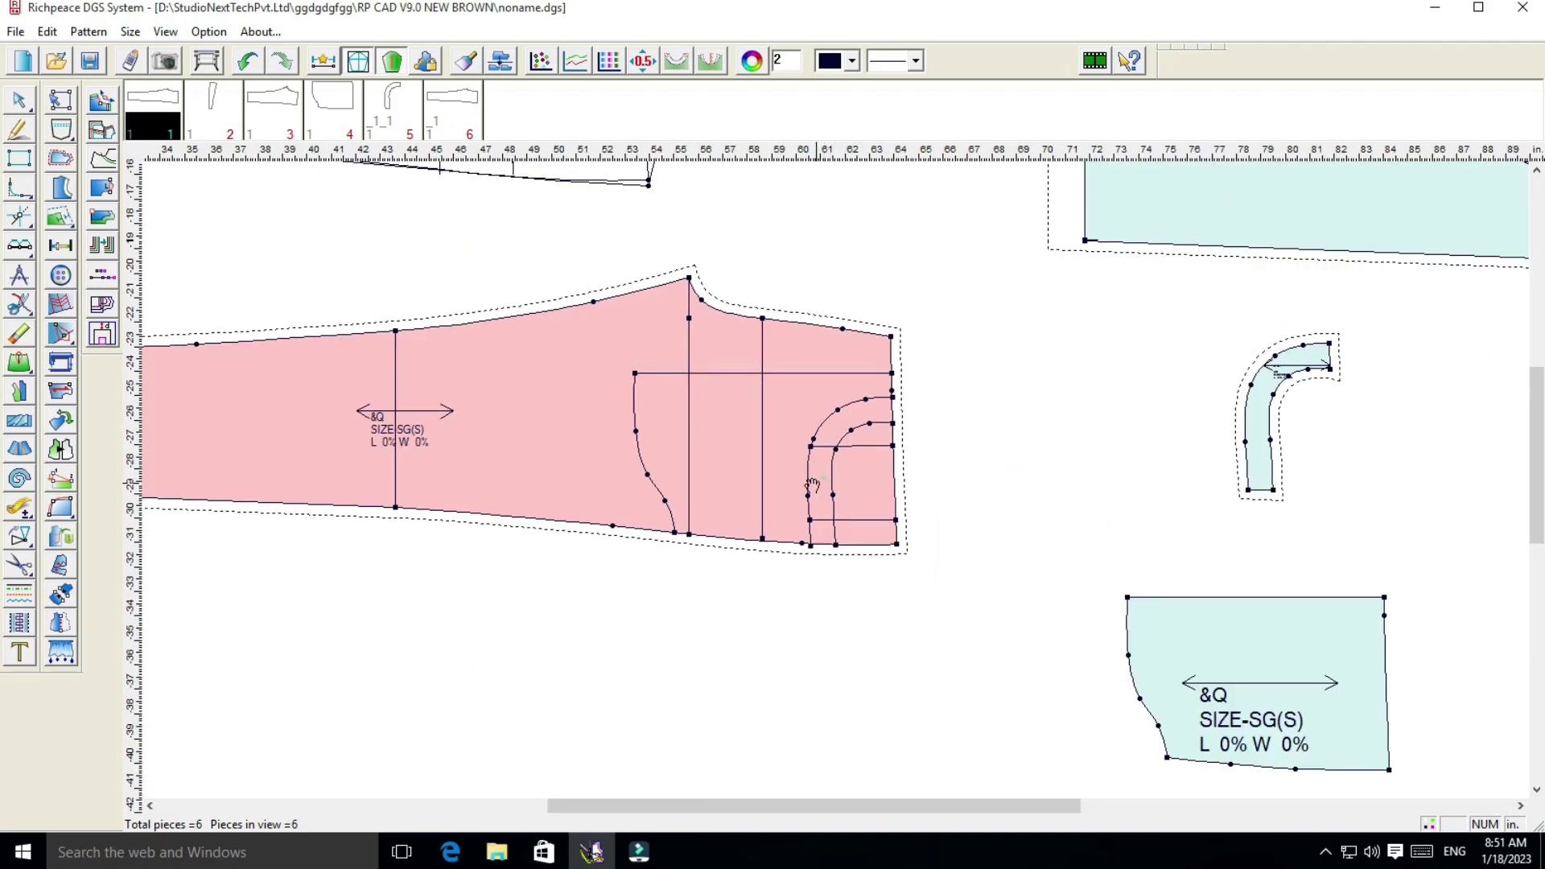
scroll(805, 482, up, 2)
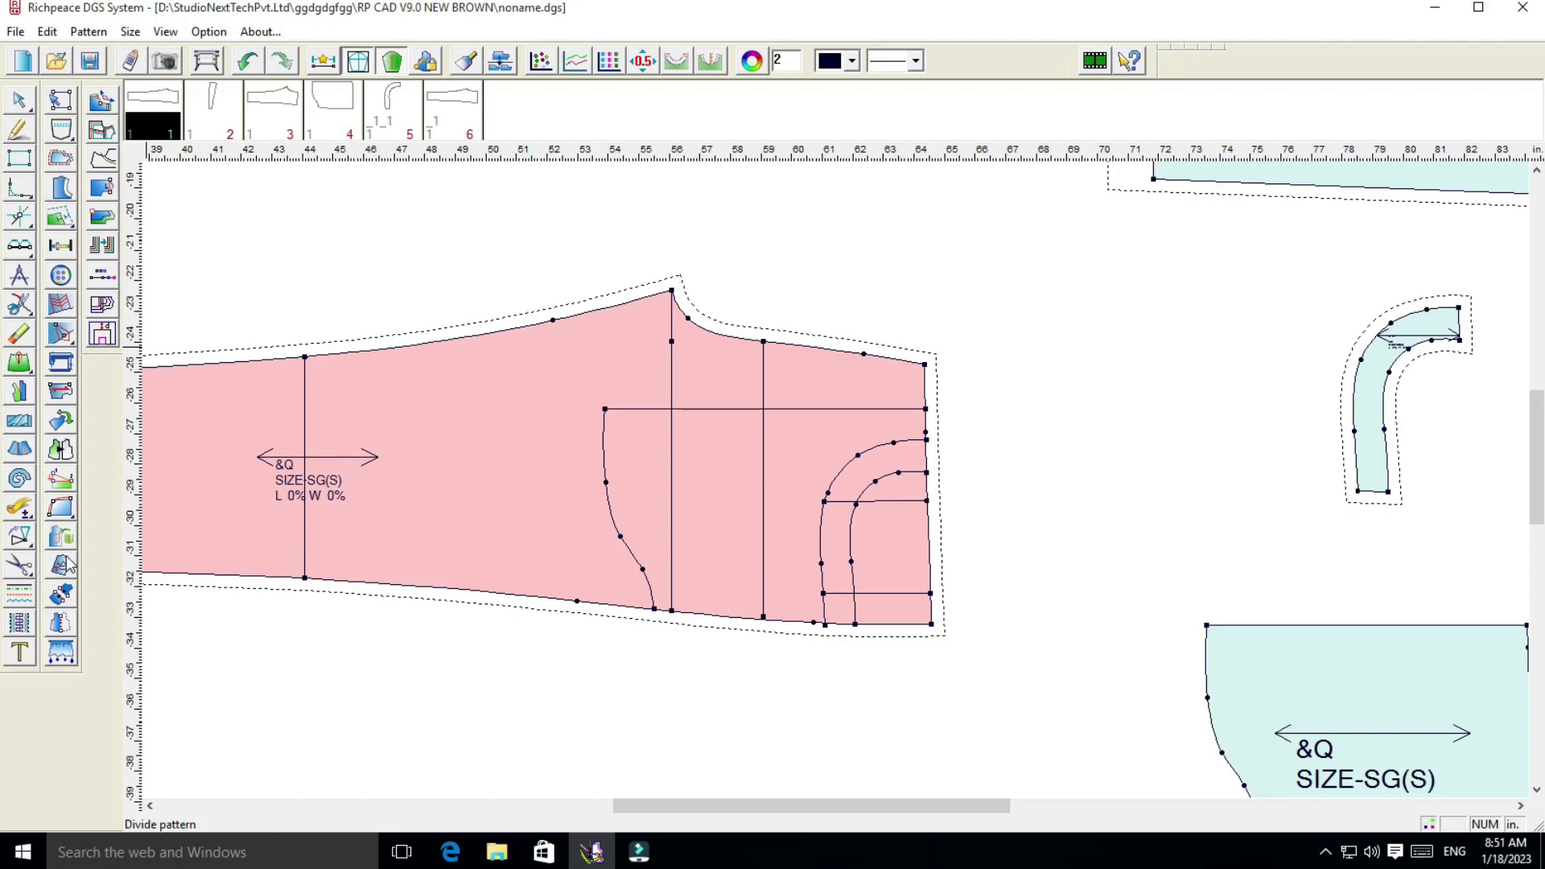
Divide the front along the pocket curve, accept the seam settings, and delete the cut-off piece
click(68, 564)
click(851, 528)
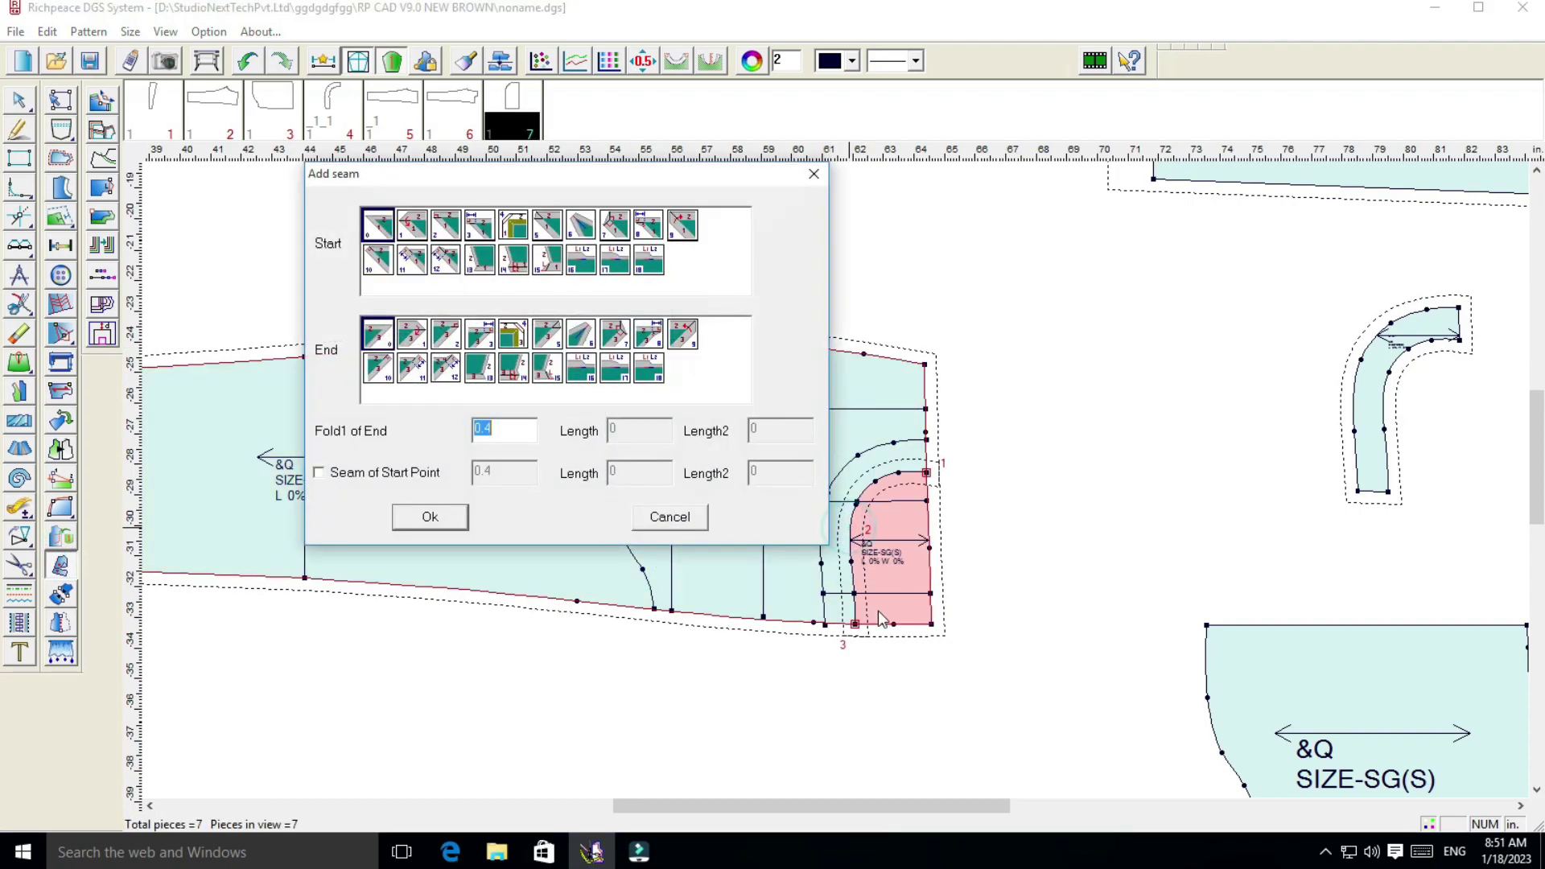
click(429, 517)
right_click(1199, 459)
click(1242, 507)
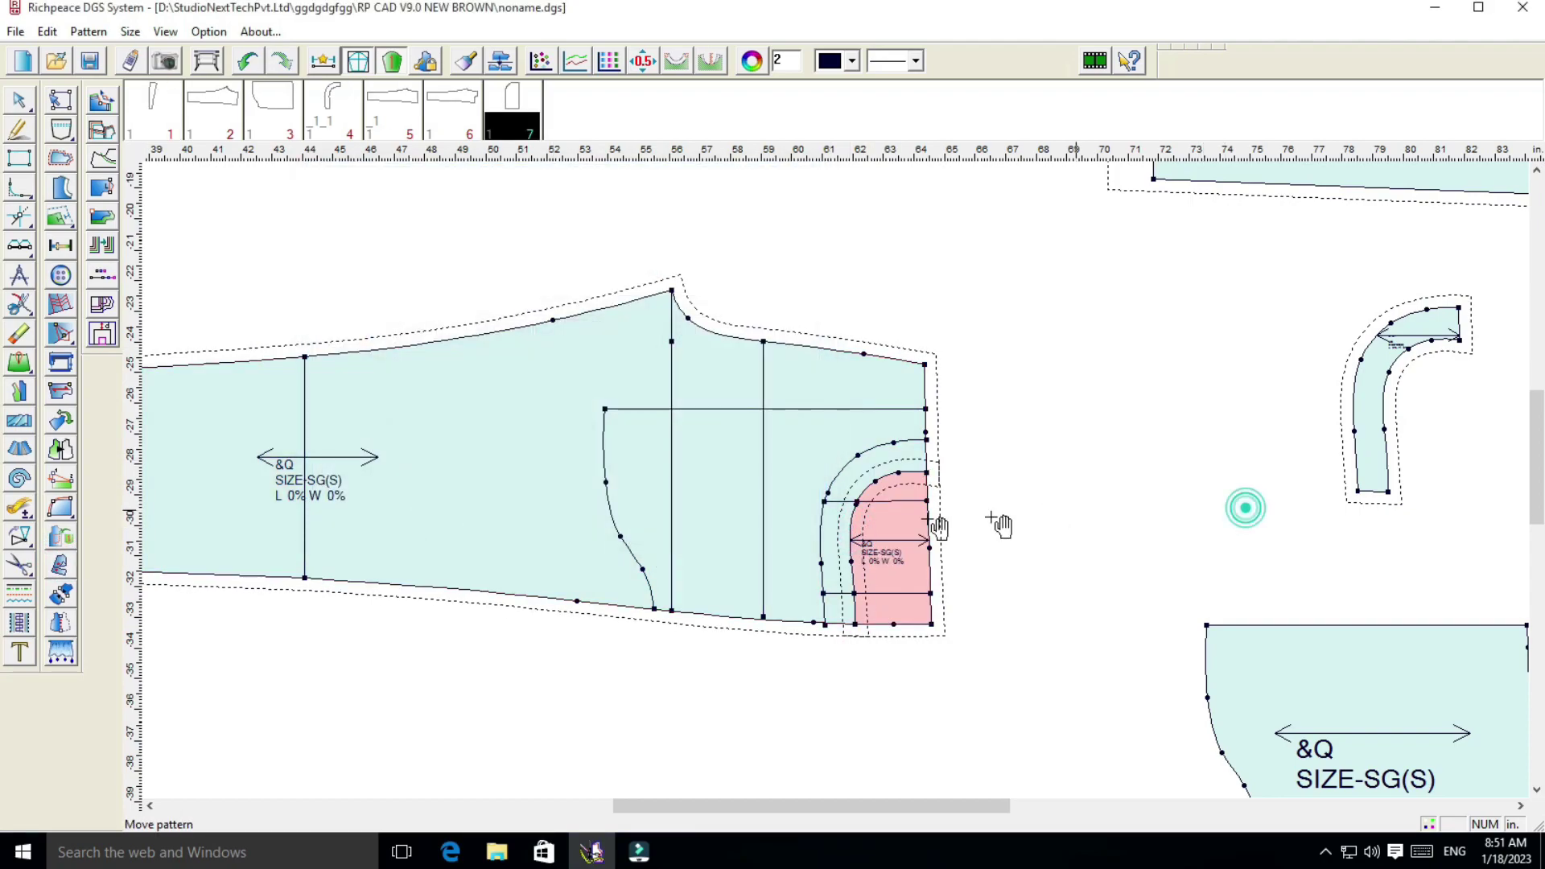
drag(885, 519, 1083, 512)
key(Delete)
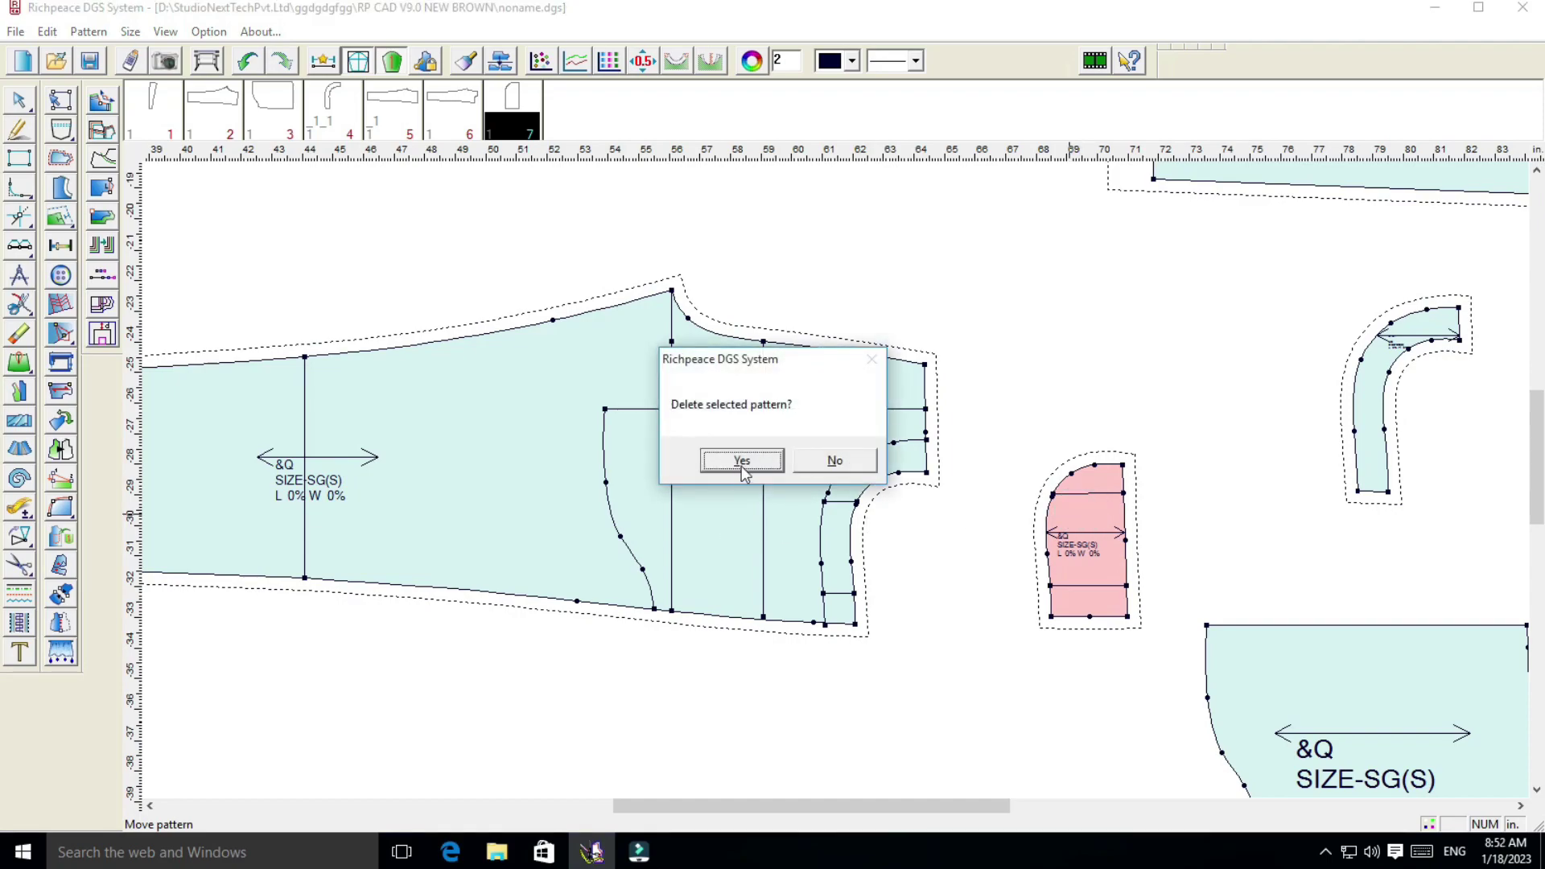
click(741, 463)
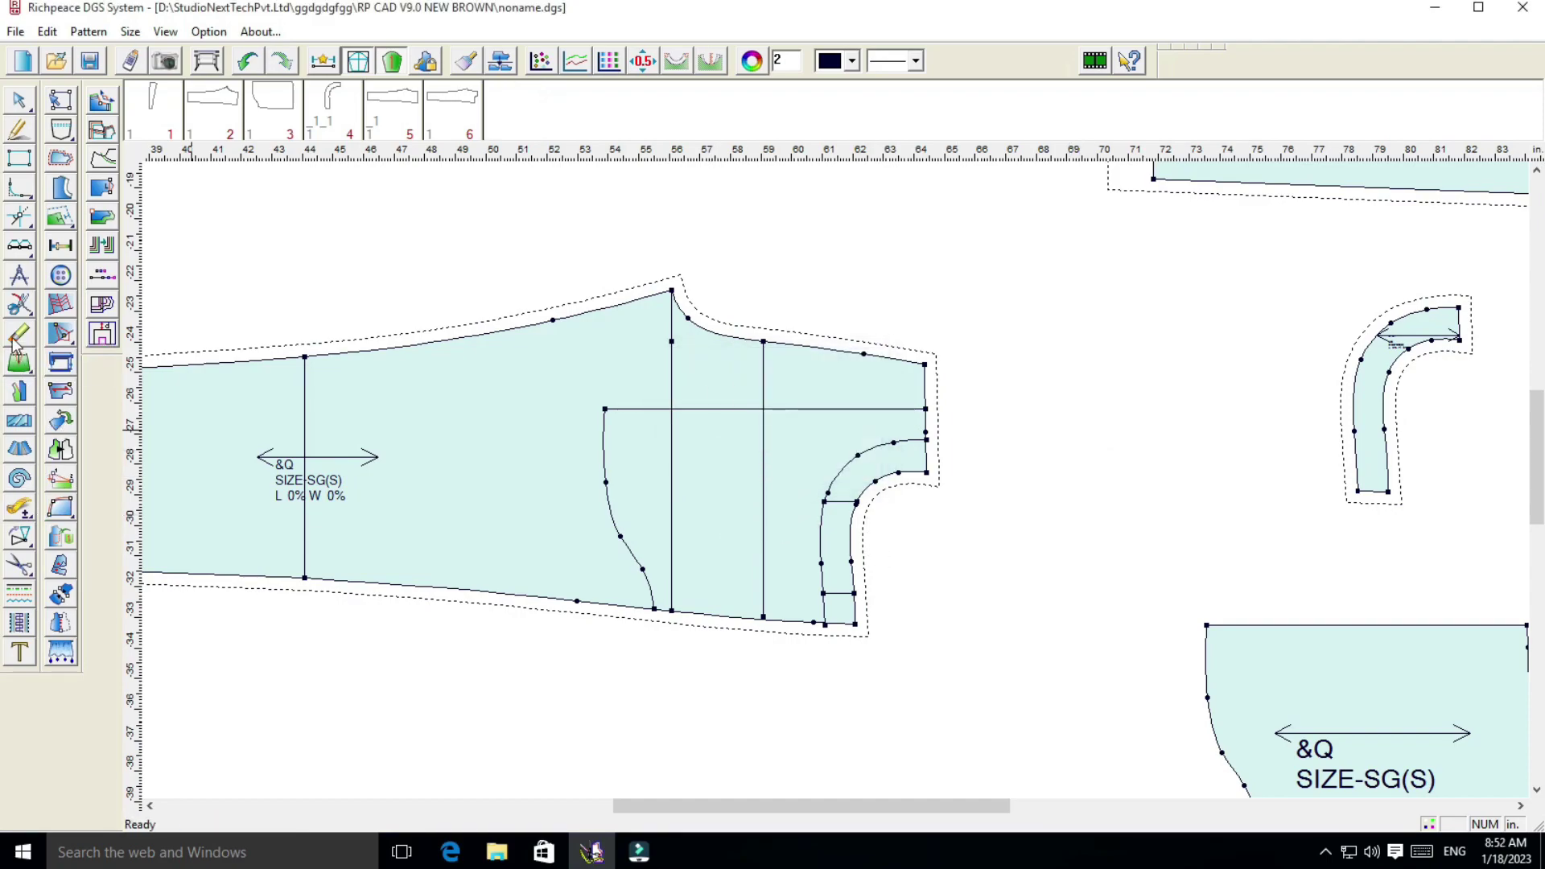
click(20, 334)
Delete the short line at the pocket bottom and shift the front piece right
click(838, 503)
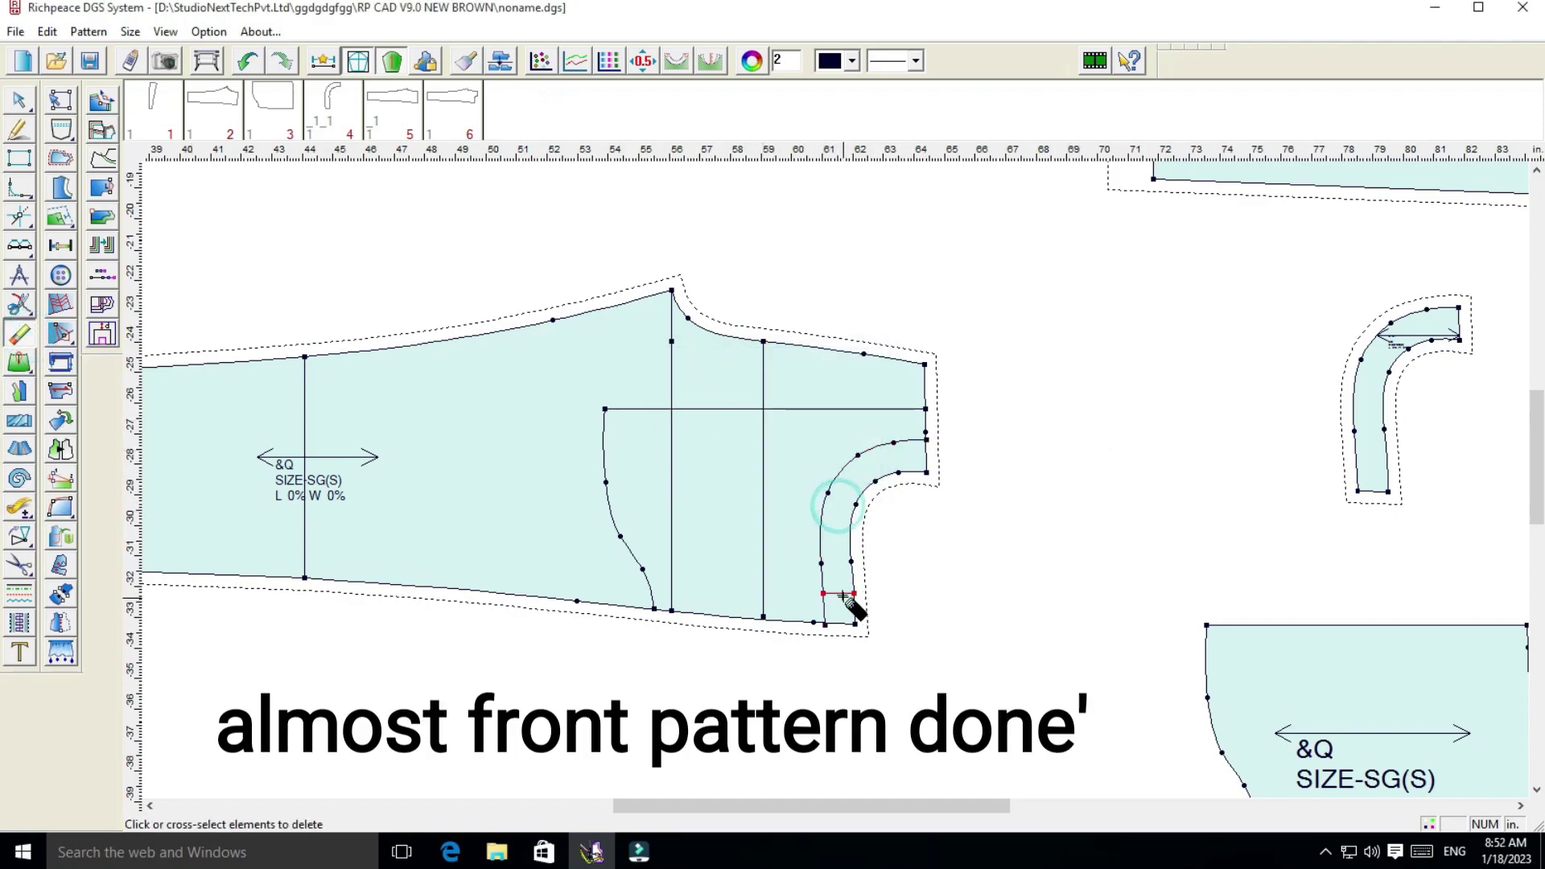
right_click(994, 535)
click(1006, 567)
drag(793, 533, 859, 520)
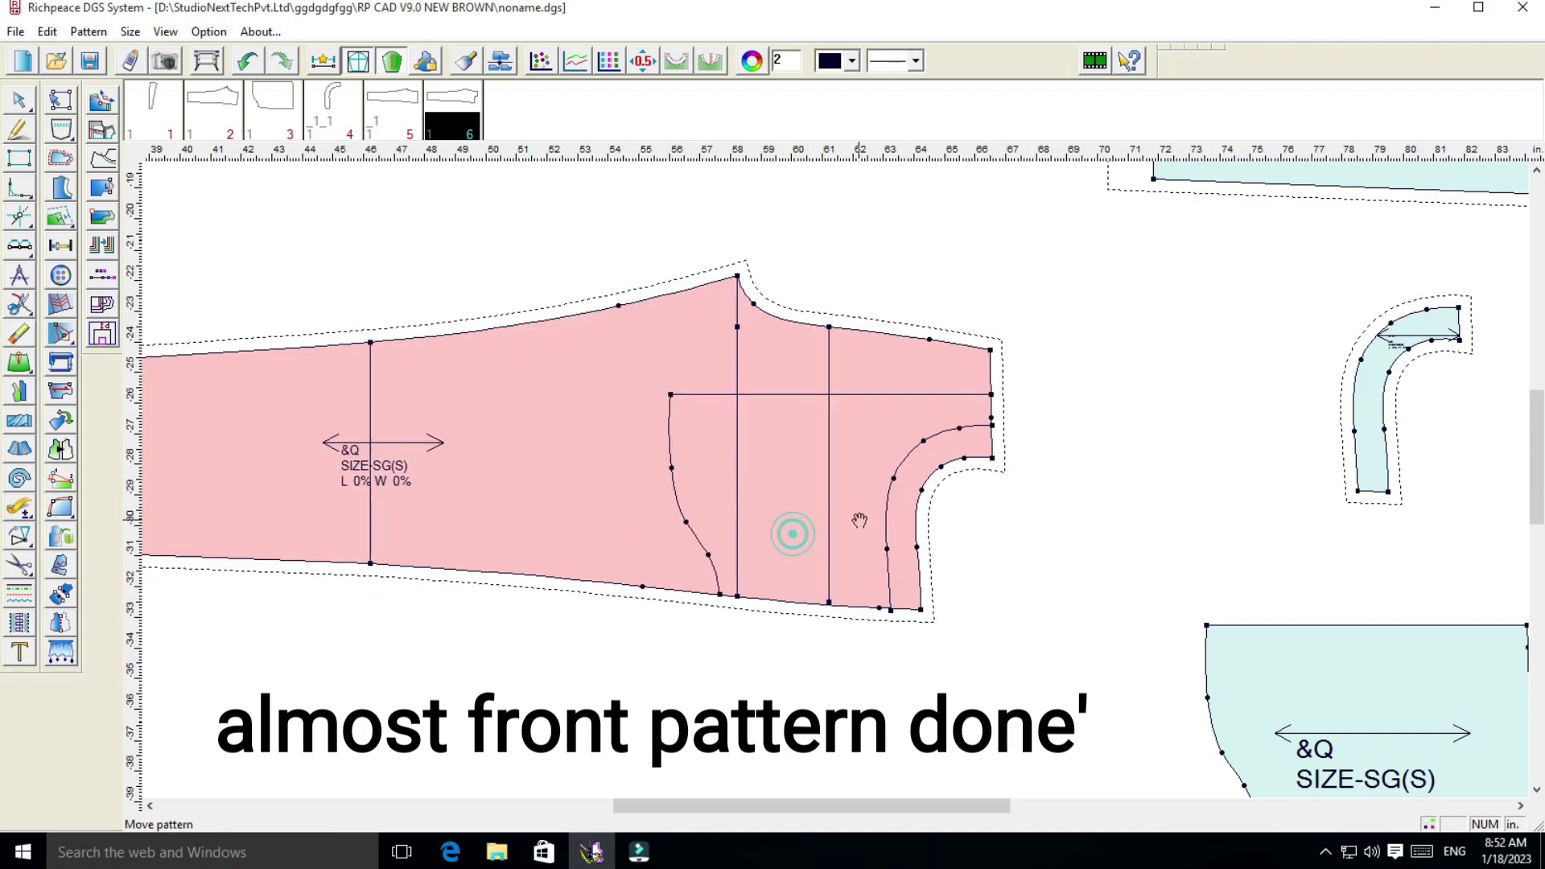
click(859, 521)
Cut the region bounded by the vertical, curved and horizontal lines out as a new pocket bag piece
click(20, 566)
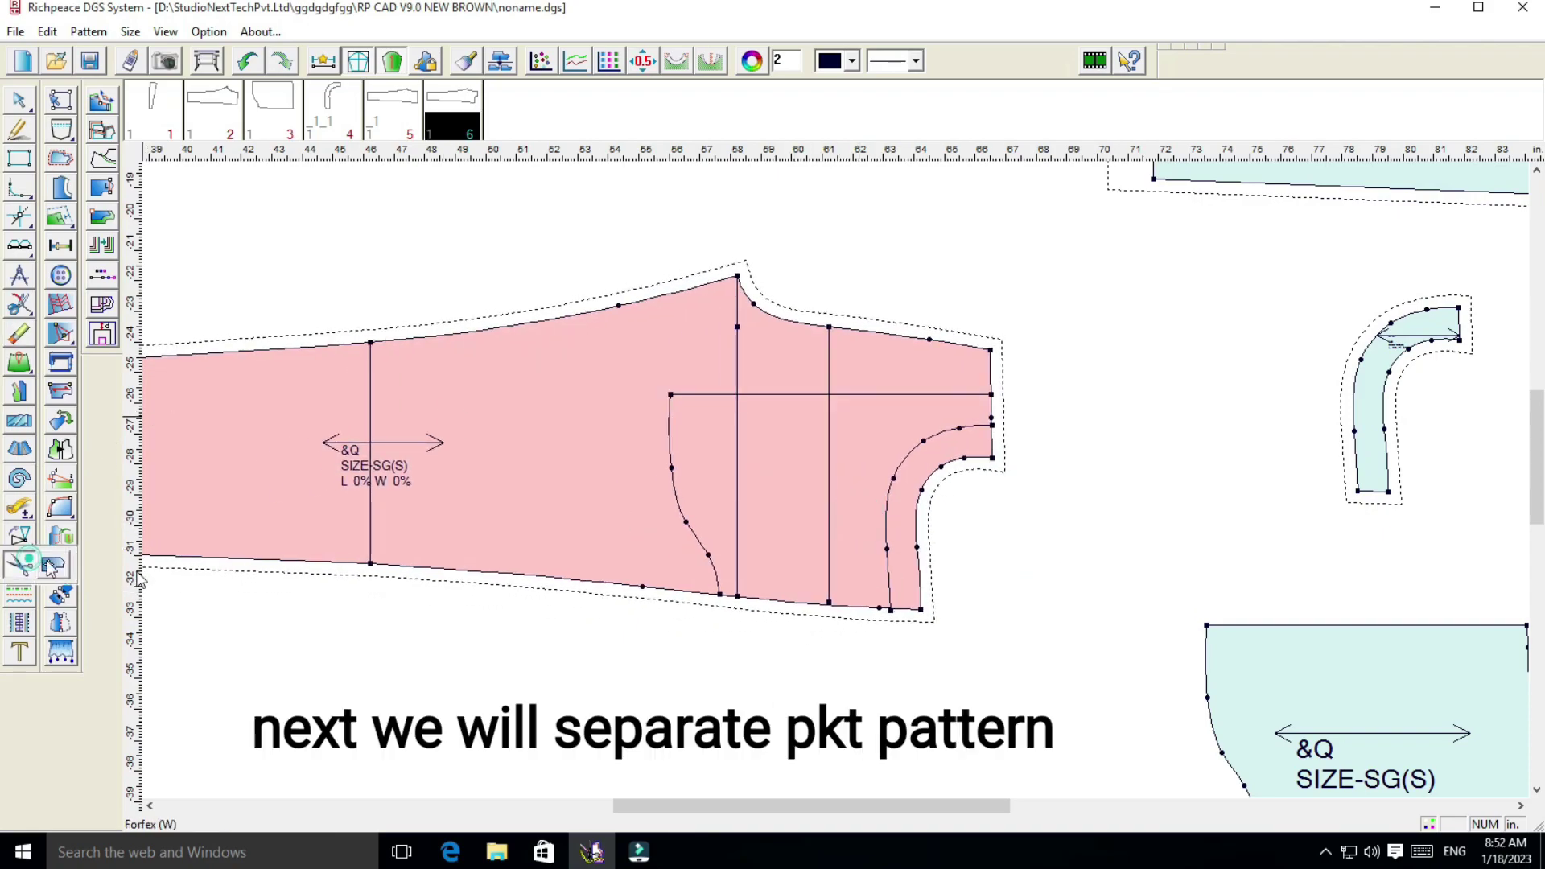
click(841, 611)
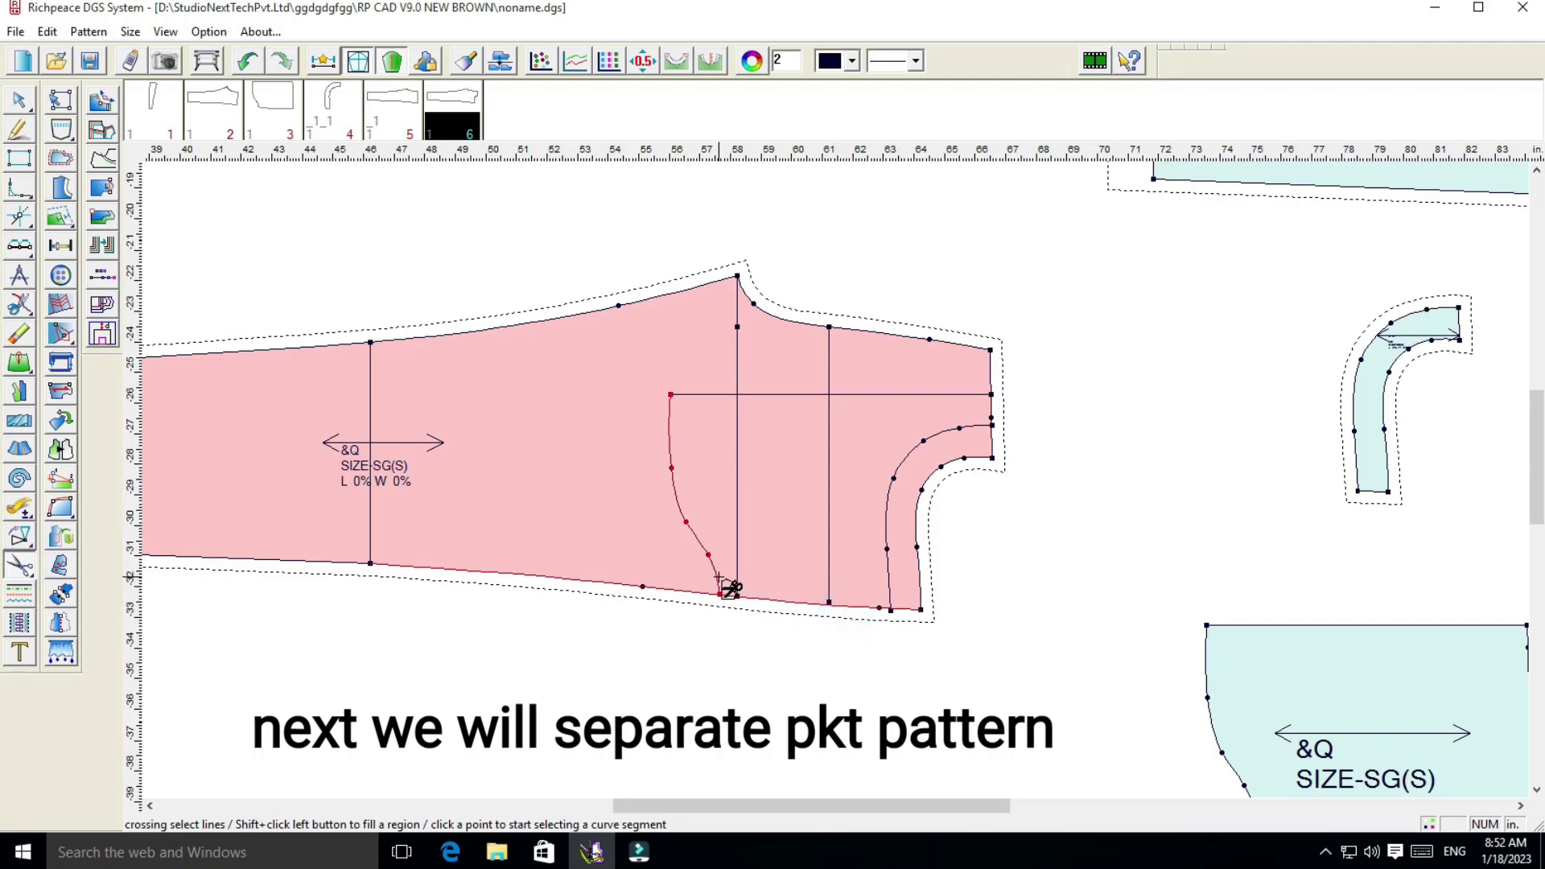
click(711, 567)
click(794, 400)
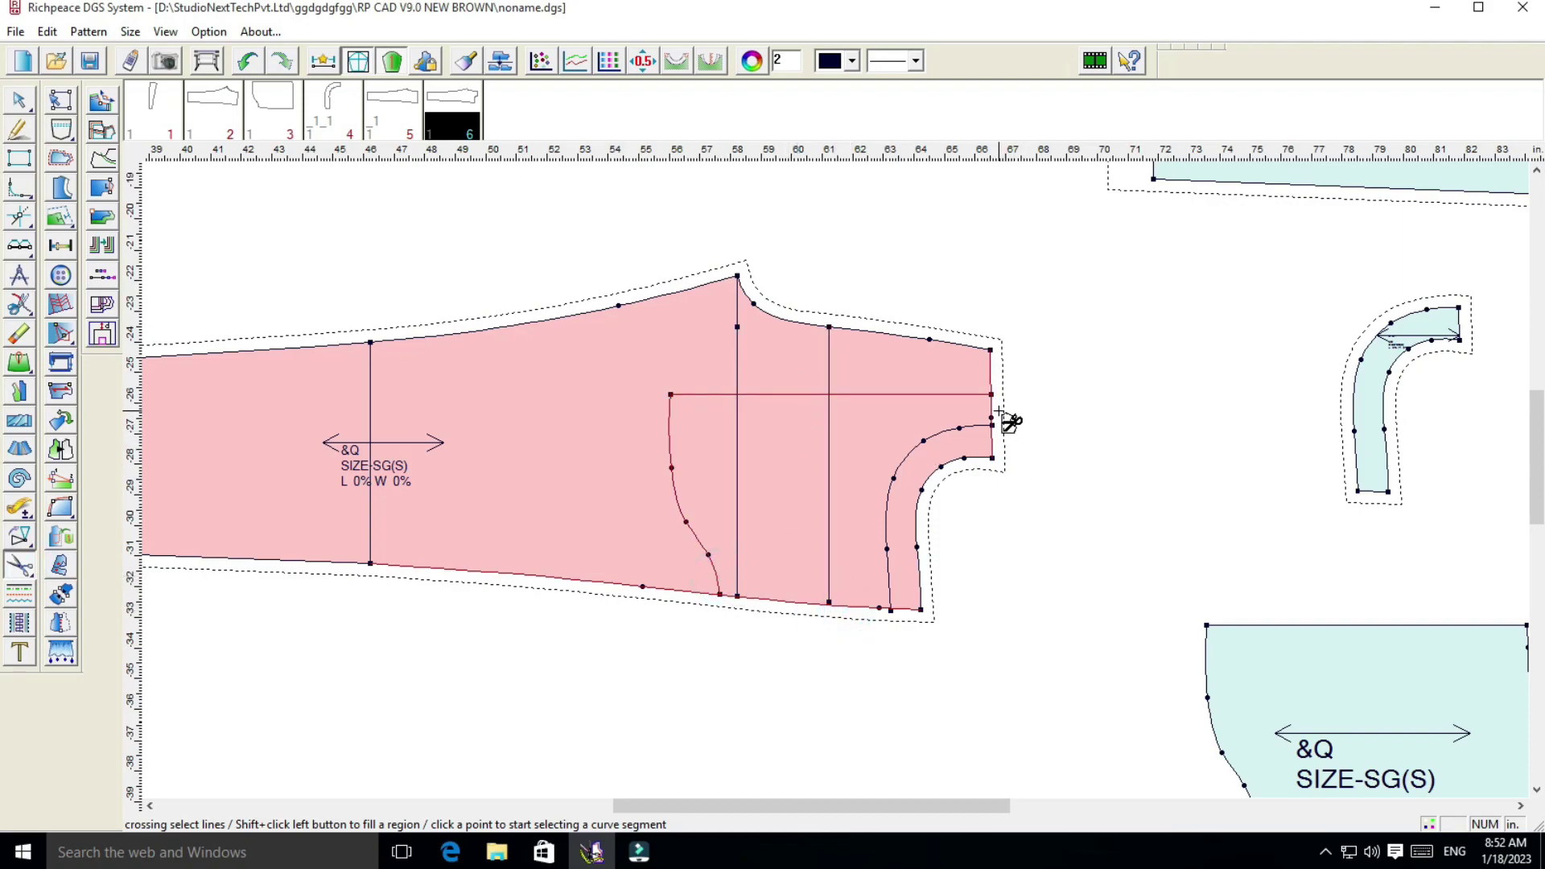
click(999, 412)
shift+click(922, 519)
right_click(1031, 505)
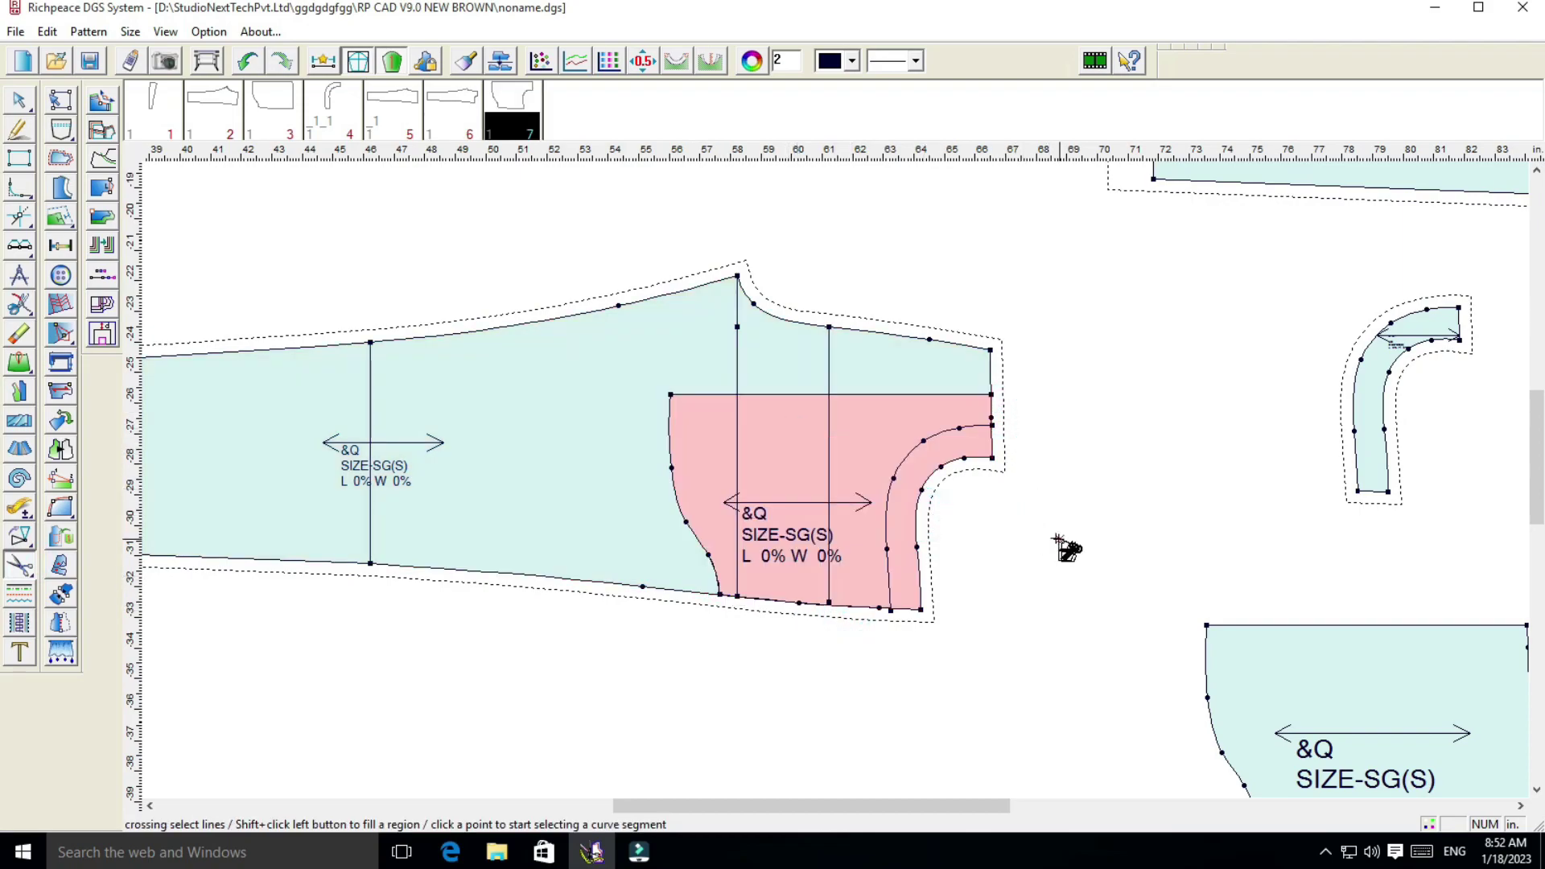
Move the new pocket bag piece beside the other pocket piece
right_click(1066, 549)
click(1070, 555)
drag(603, 421, 540, 414)
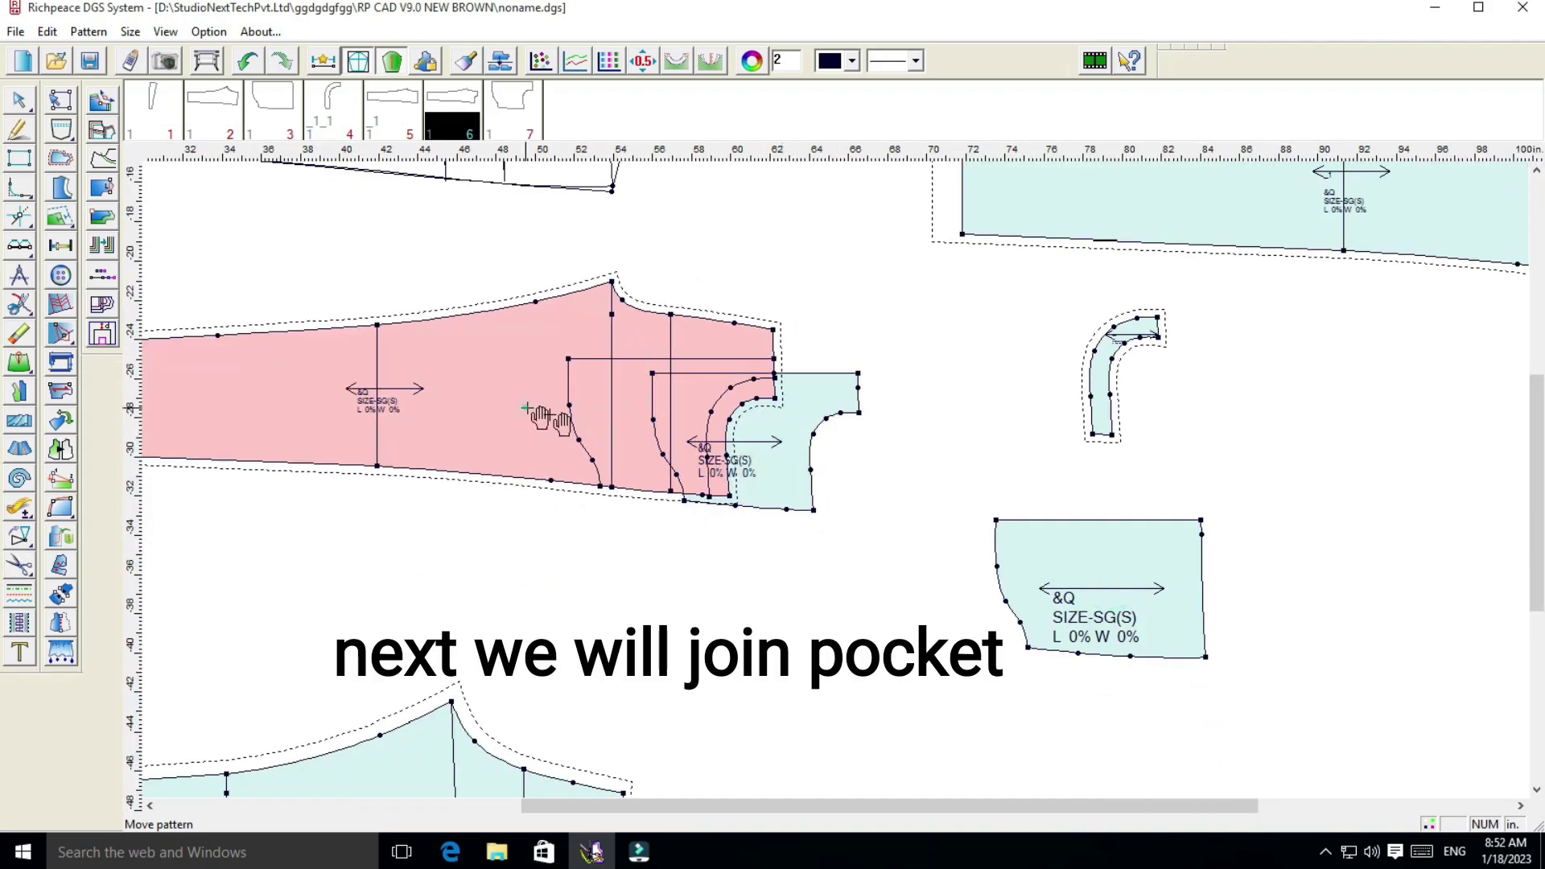
drag(752, 455, 923, 544)
scroll(924, 544, left, 3)
click(826, 449)
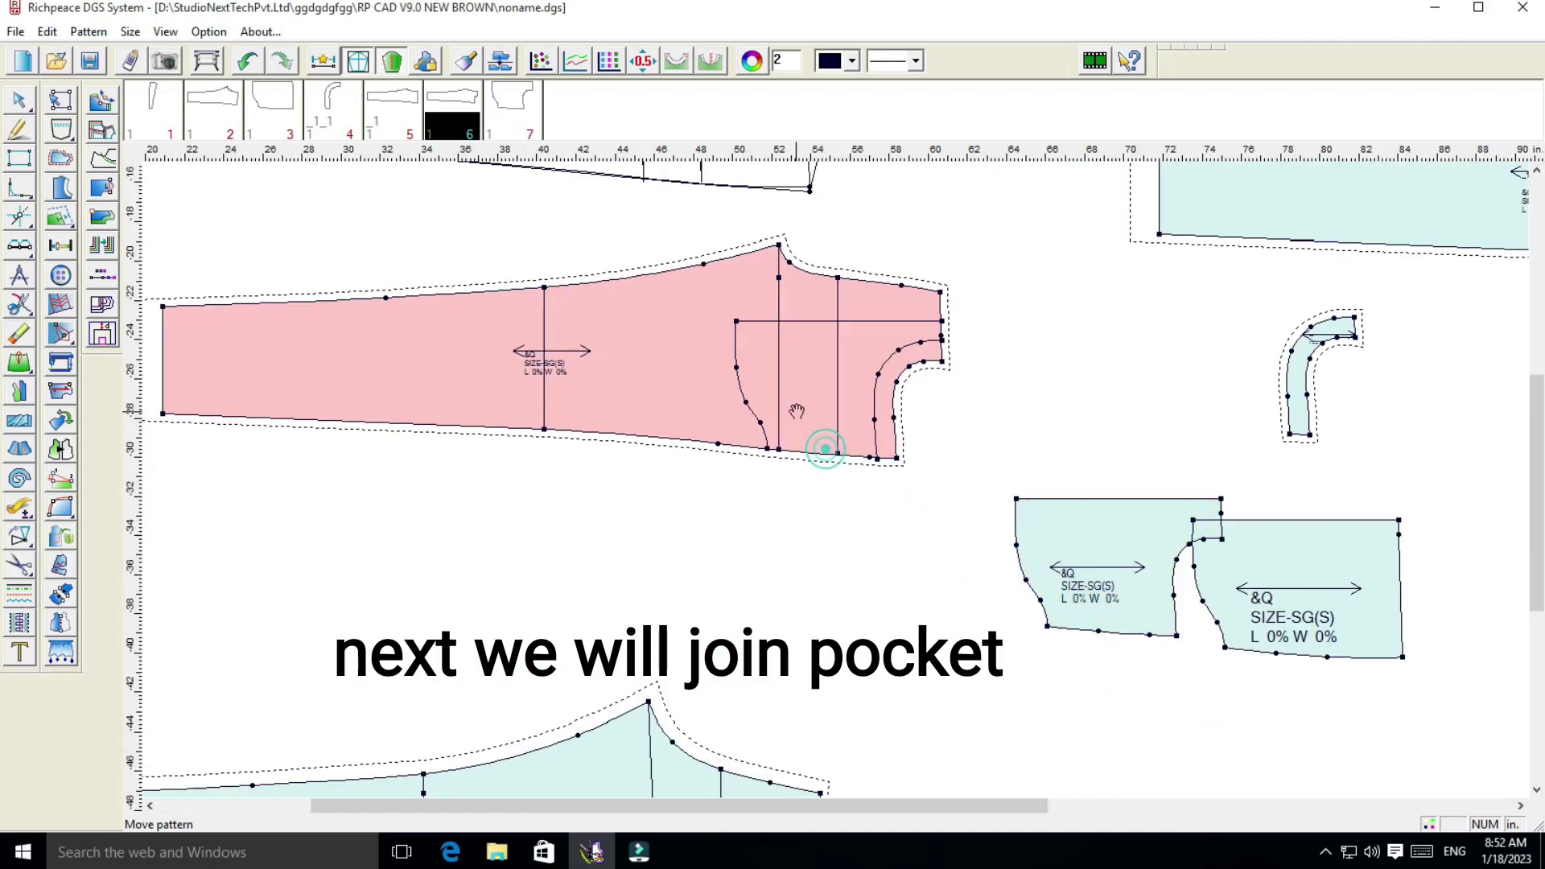
Erase the pocket bag curve, inner pocket curve and horizontal line from the front, then move it down
click(20, 333)
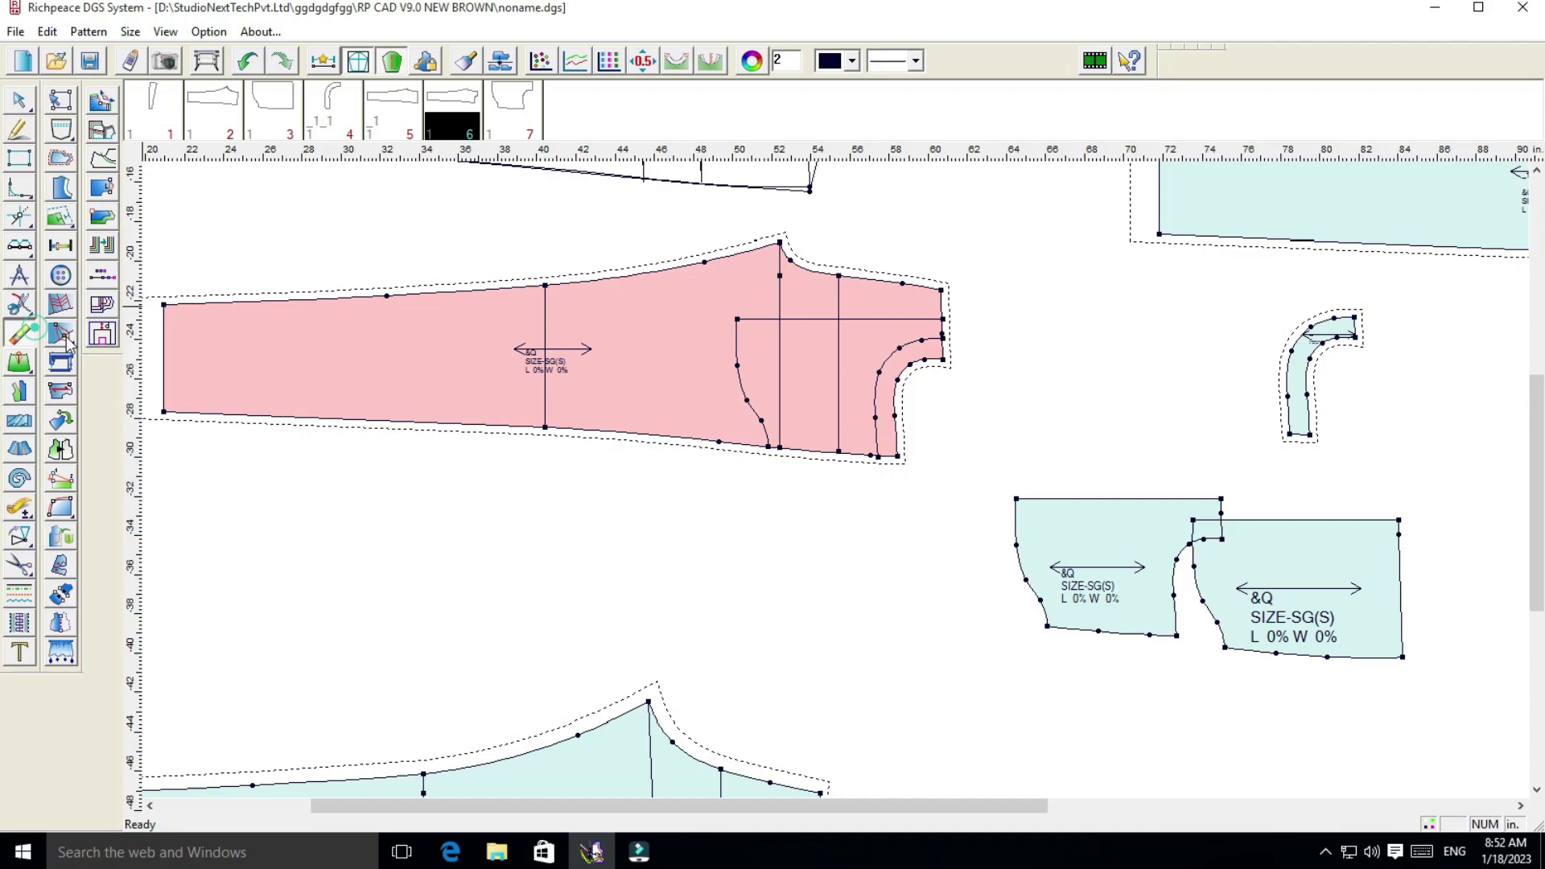
click(735, 380)
click(892, 348)
click(884, 320)
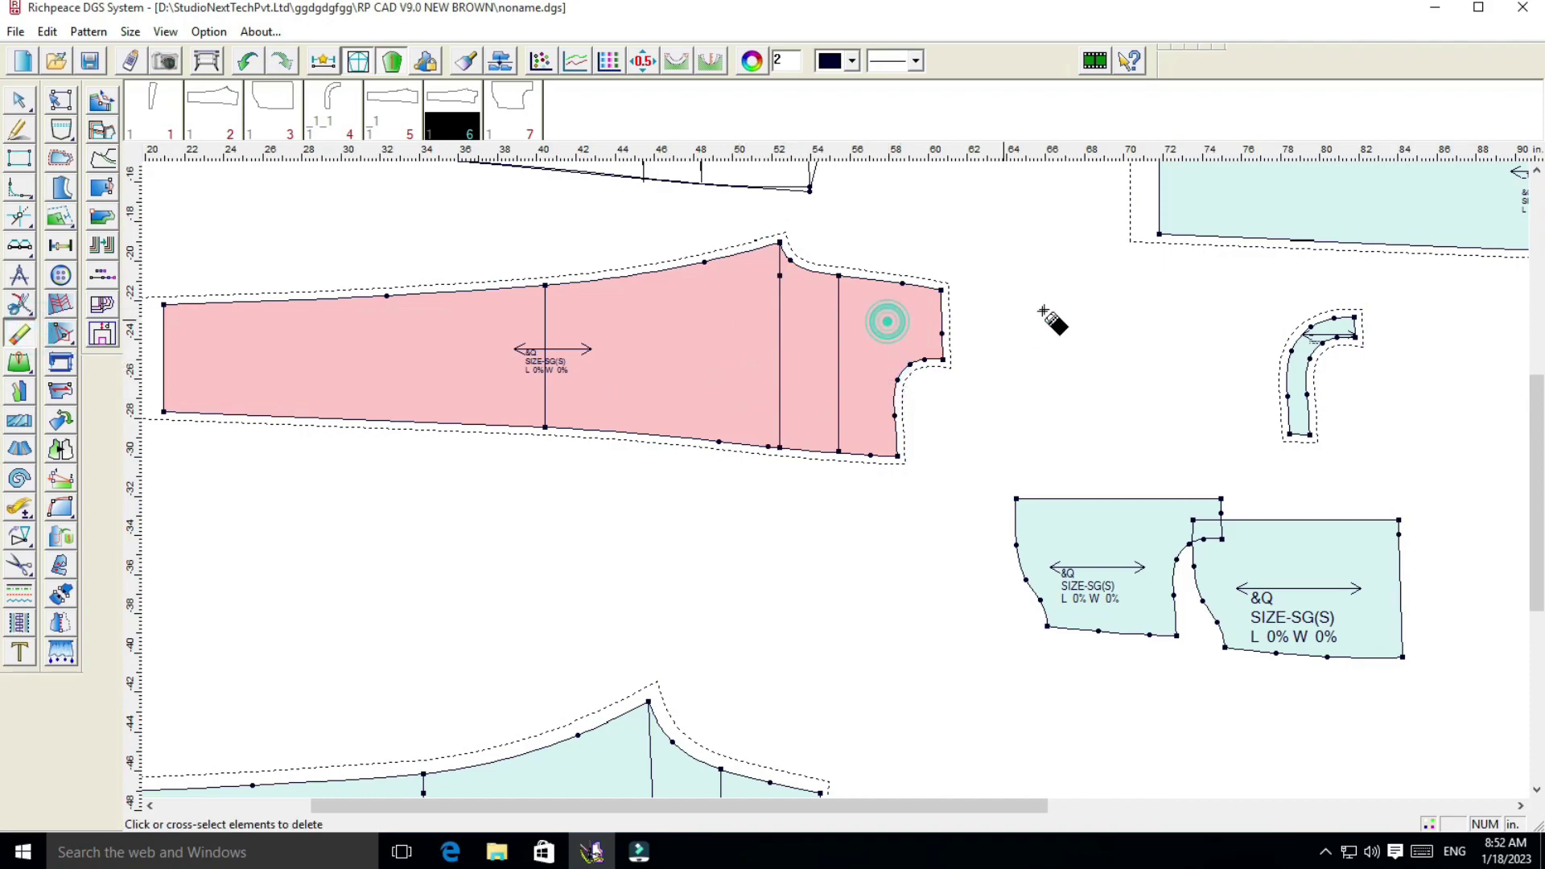
right_click(1050, 320)
click(1086, 354)
scroll(845, 486, down, 2)
mouse_move(845, 486)
mouse_down()
mouse_move(748, 652)
mouse_move(768, 576)
mouse_up()
Place the two pocket pieces side by side and flip the upper one vertically
scroll(777, 563, up, 2)
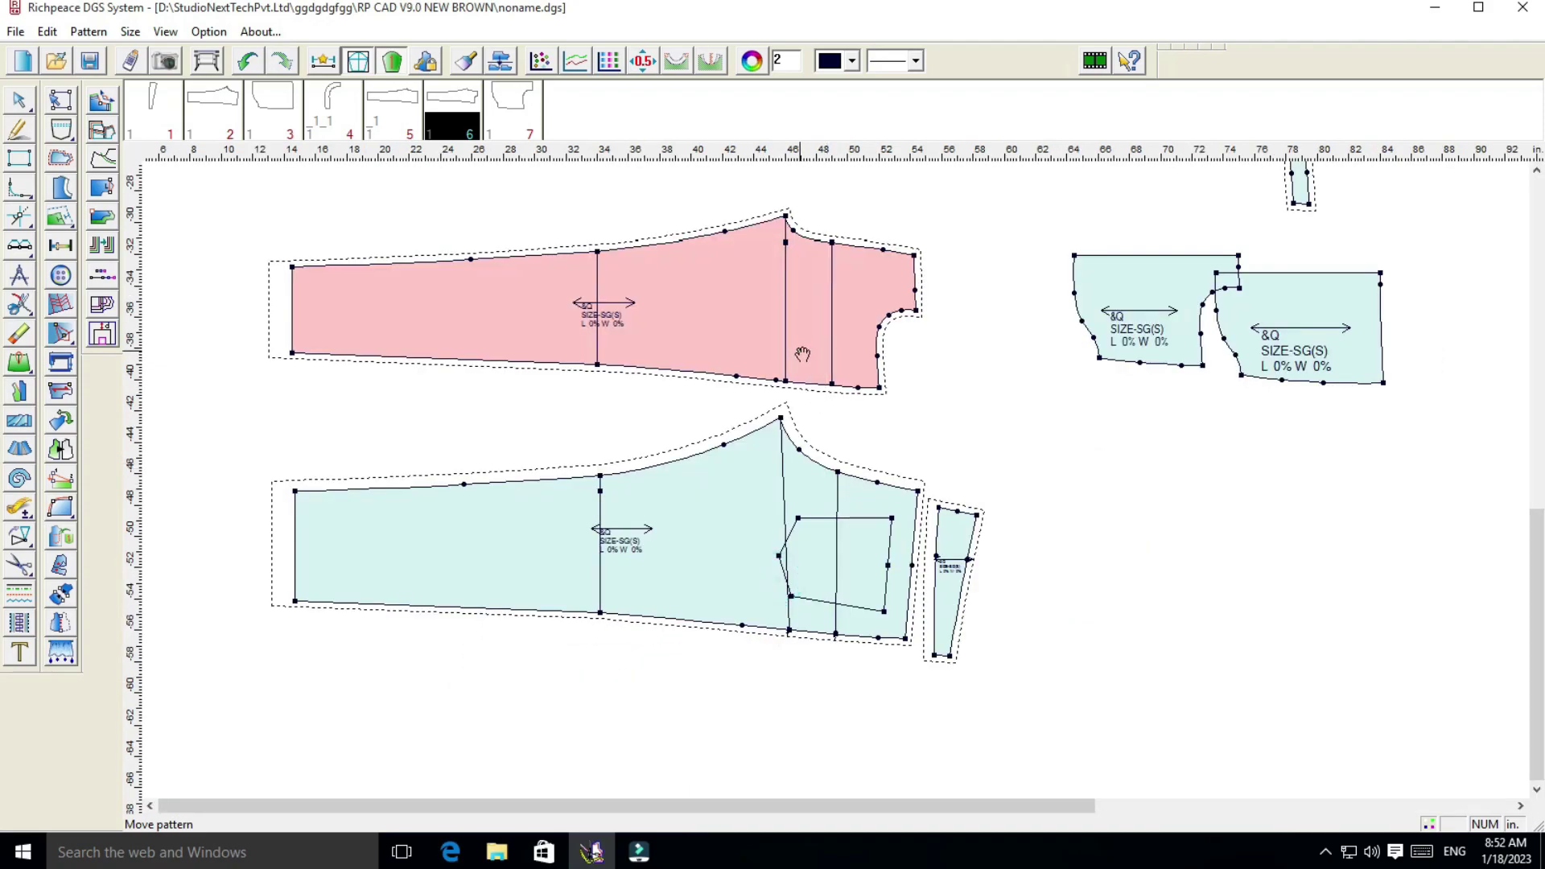
scroll(947, 382, down, 2)
scroll(805, 482, up, 2)
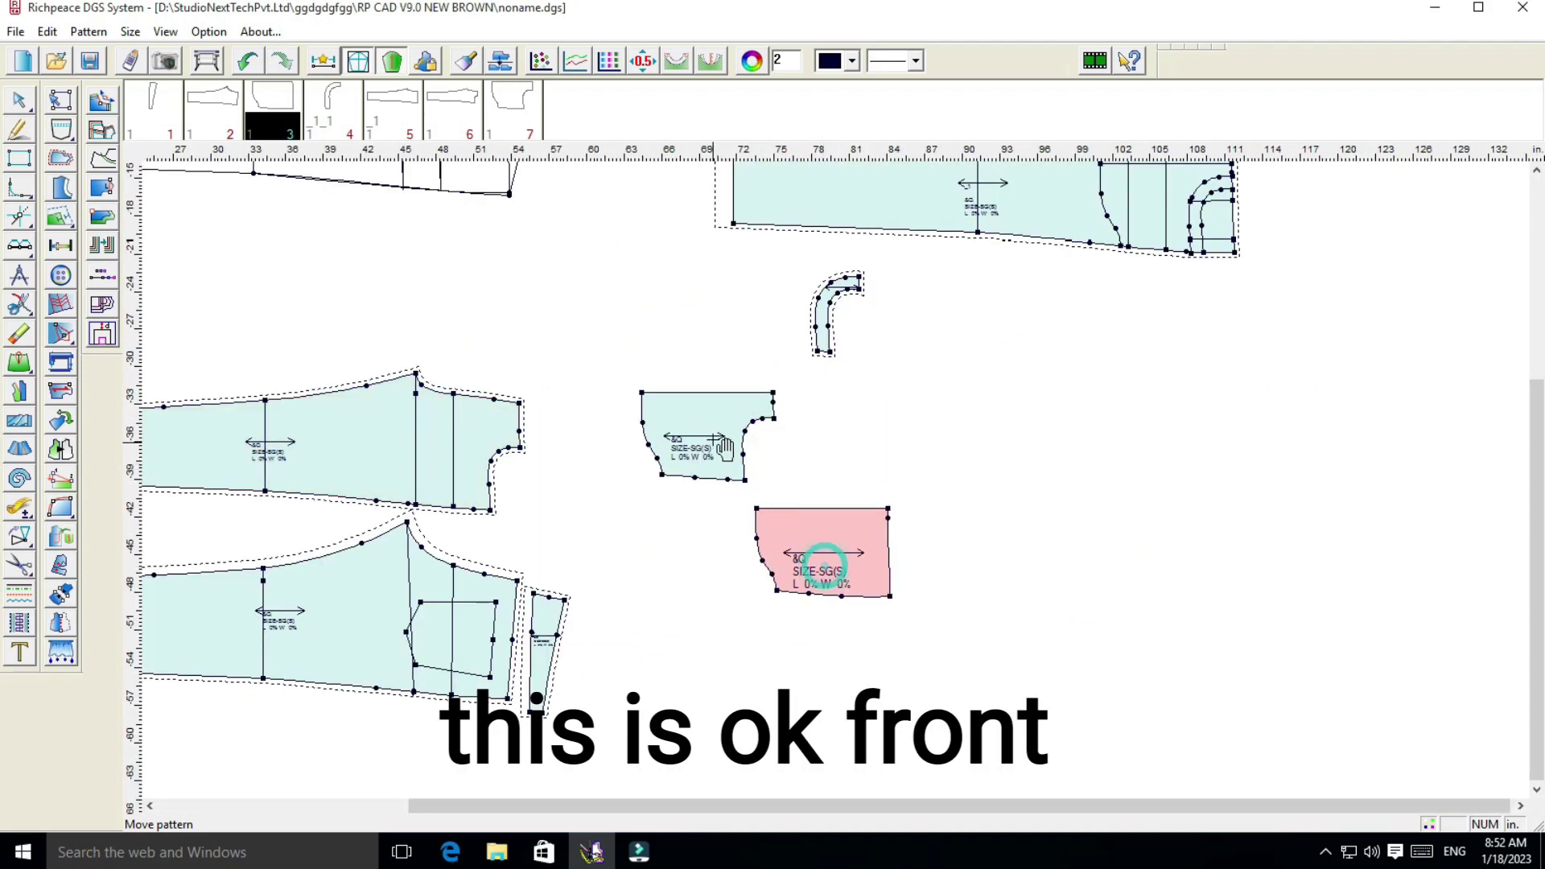
drag(716, 435, 1008, 585)
drag(853, 547, 983, 470)
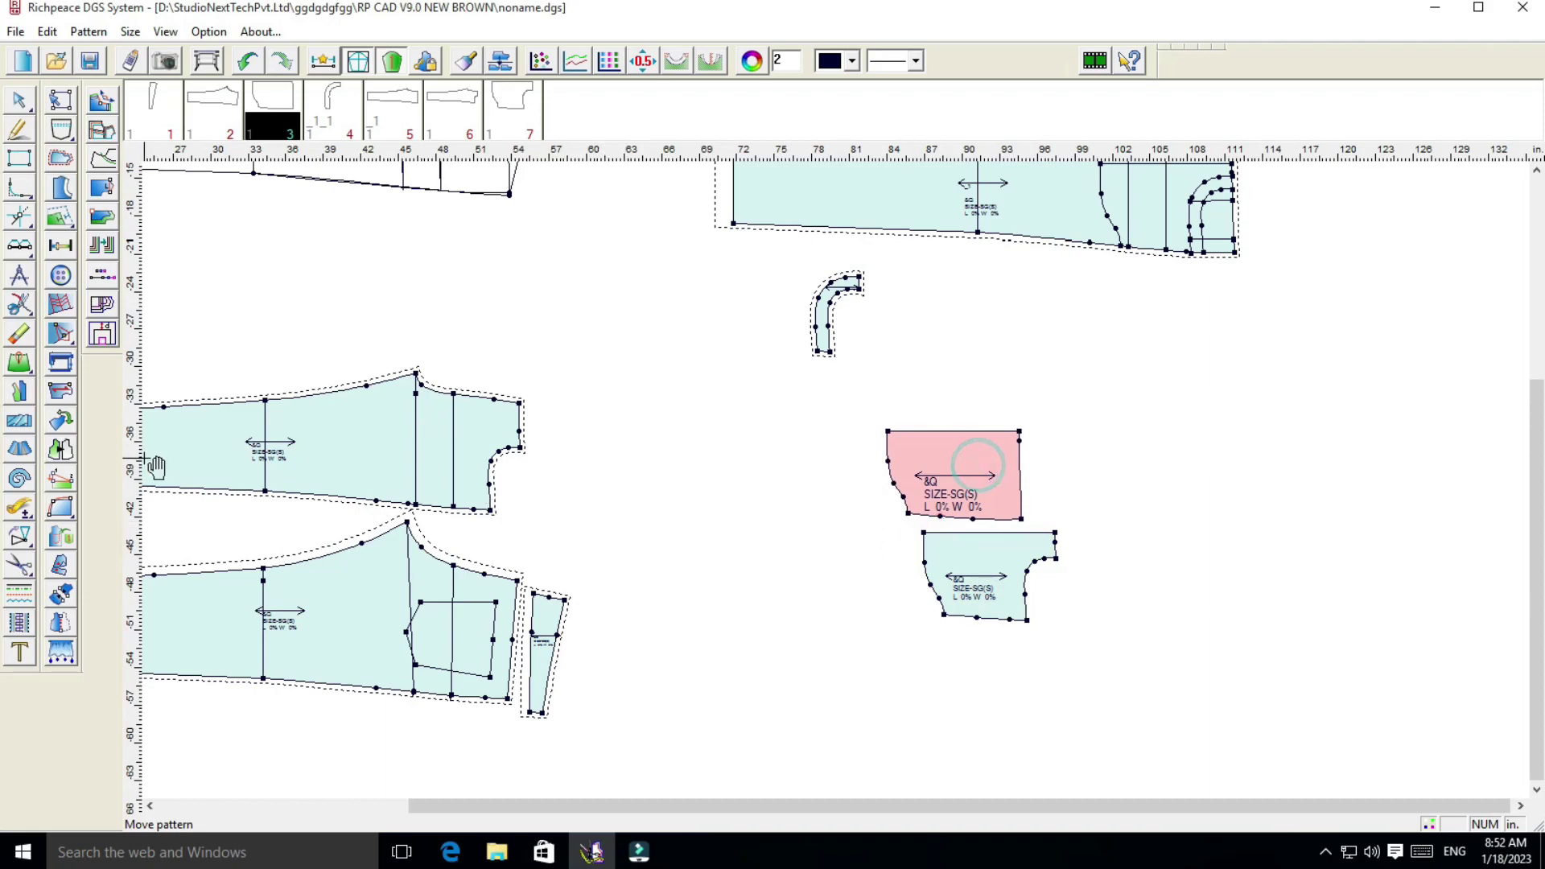
click(66, 454)
click(974, 466)
right_click(986, 422)
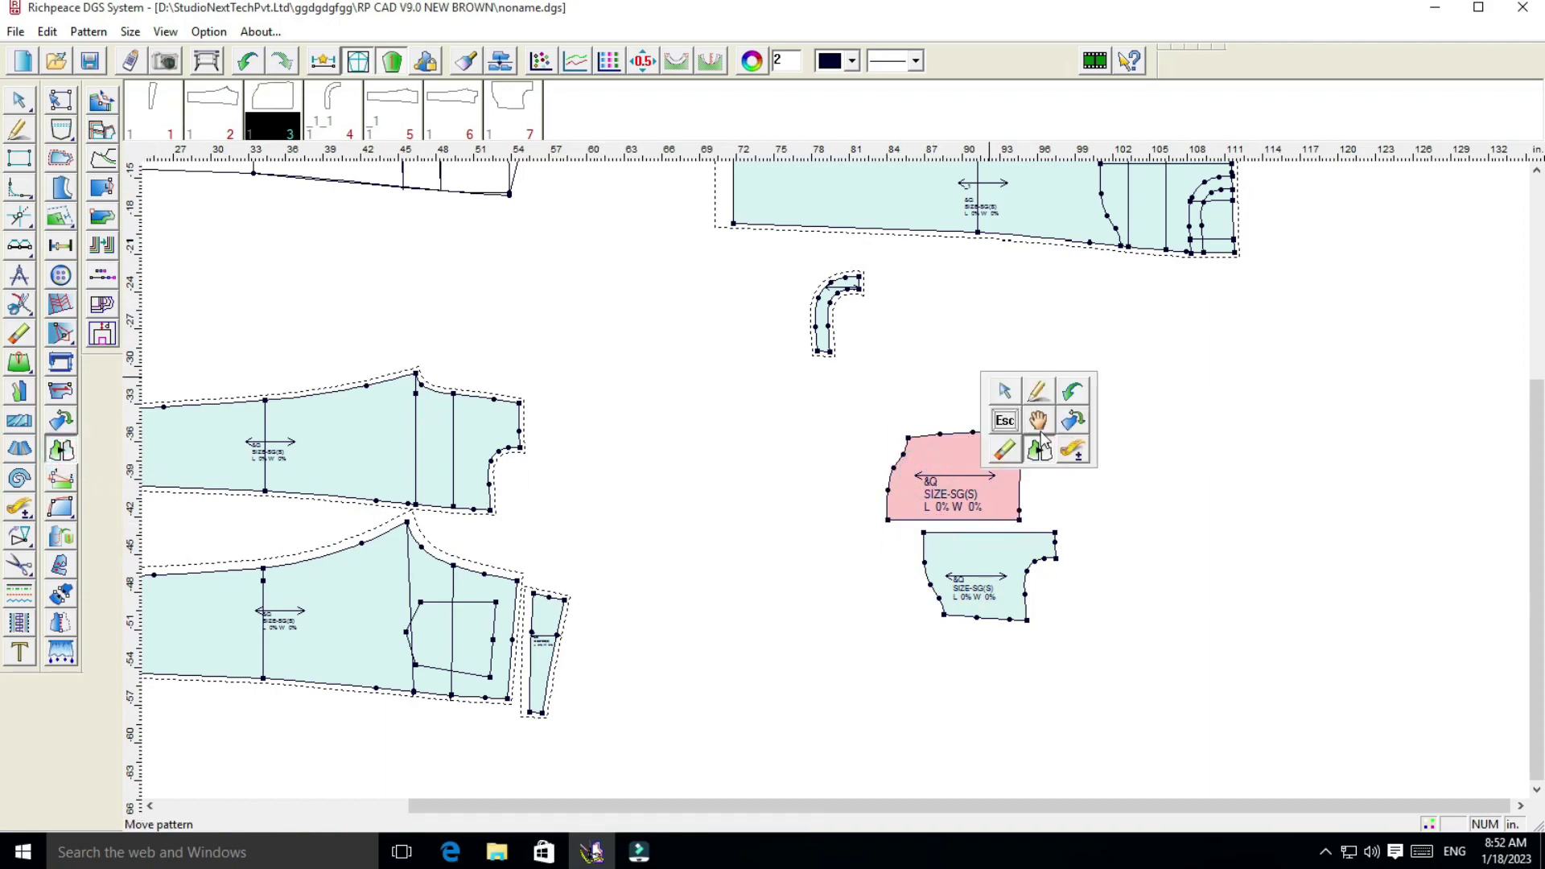
click(1043, 425)
drag(996, 473, 1012, 435)
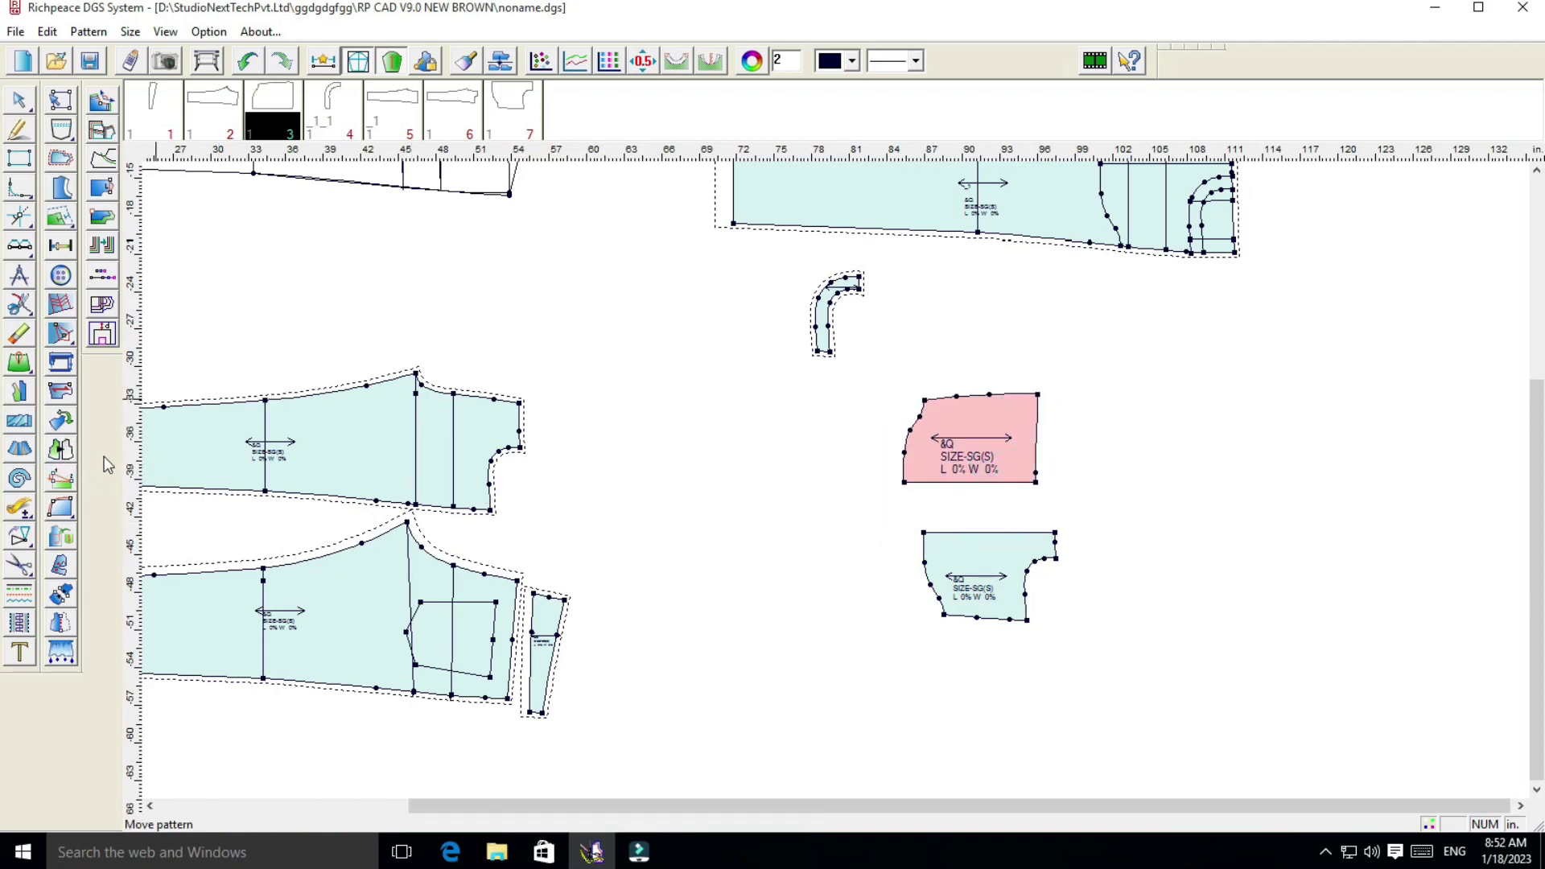
Join the two pocket pieces at their matching corners into one pocket bag piece
click(63, 567)
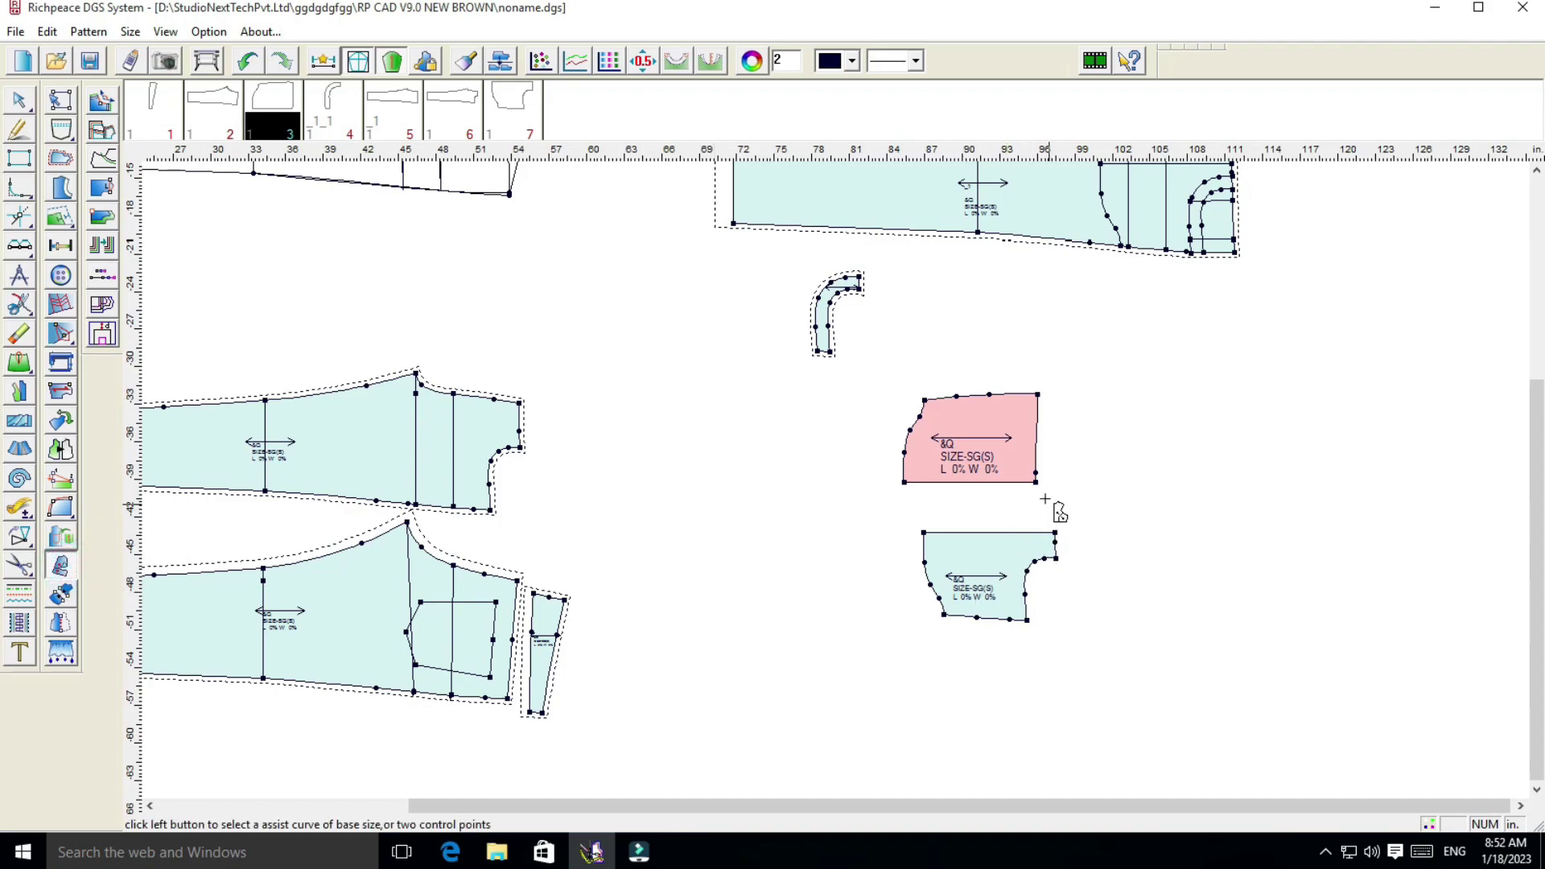
click(1036, 483)
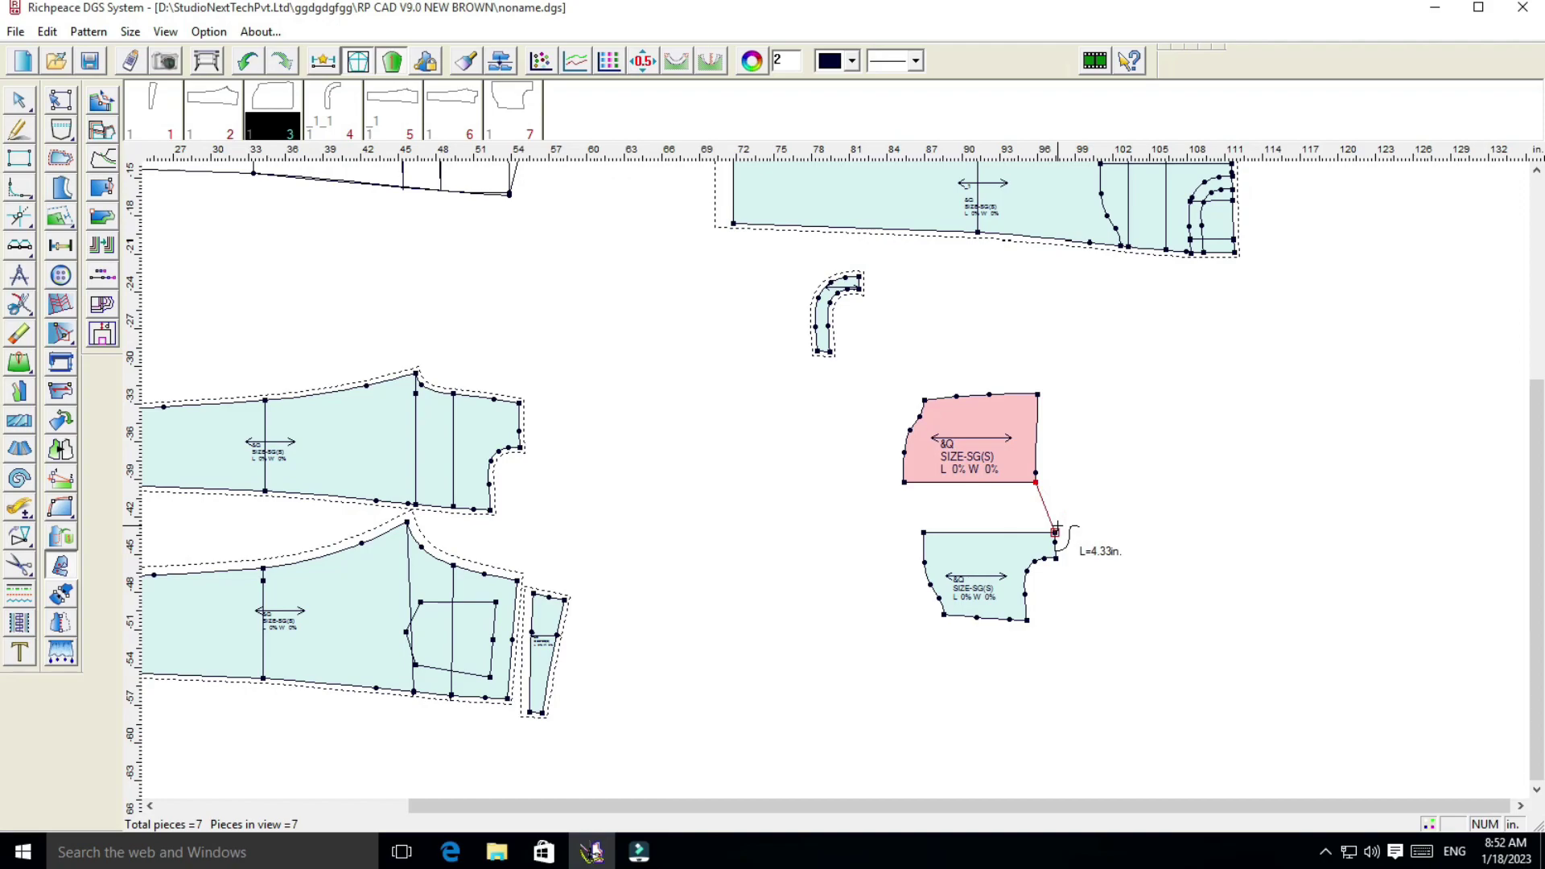
click(1056, 532)
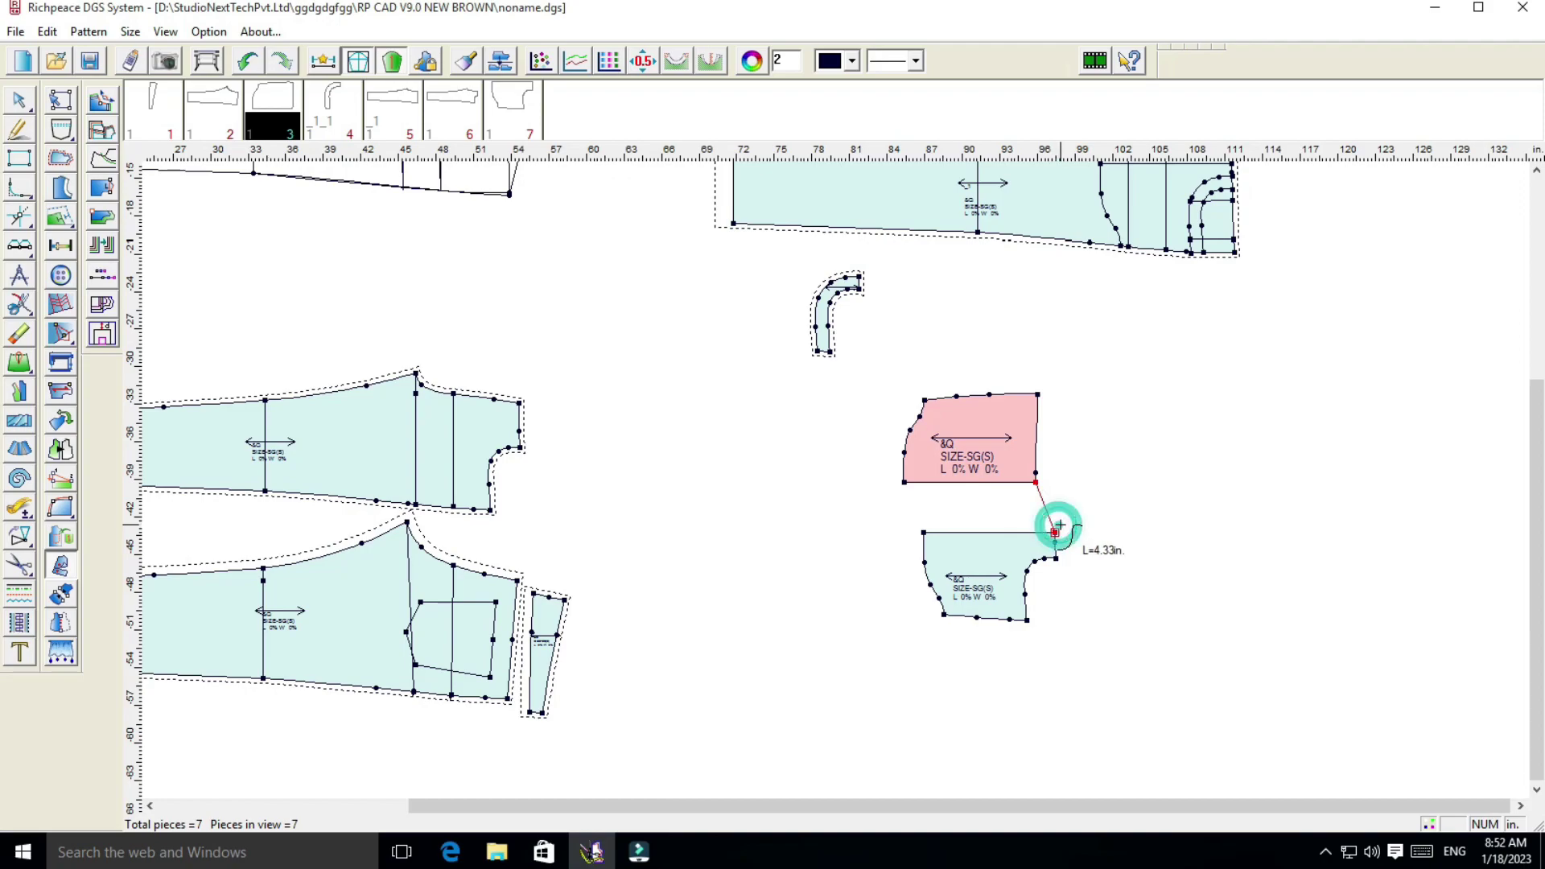
click(63, 594)
click(1034, 483)
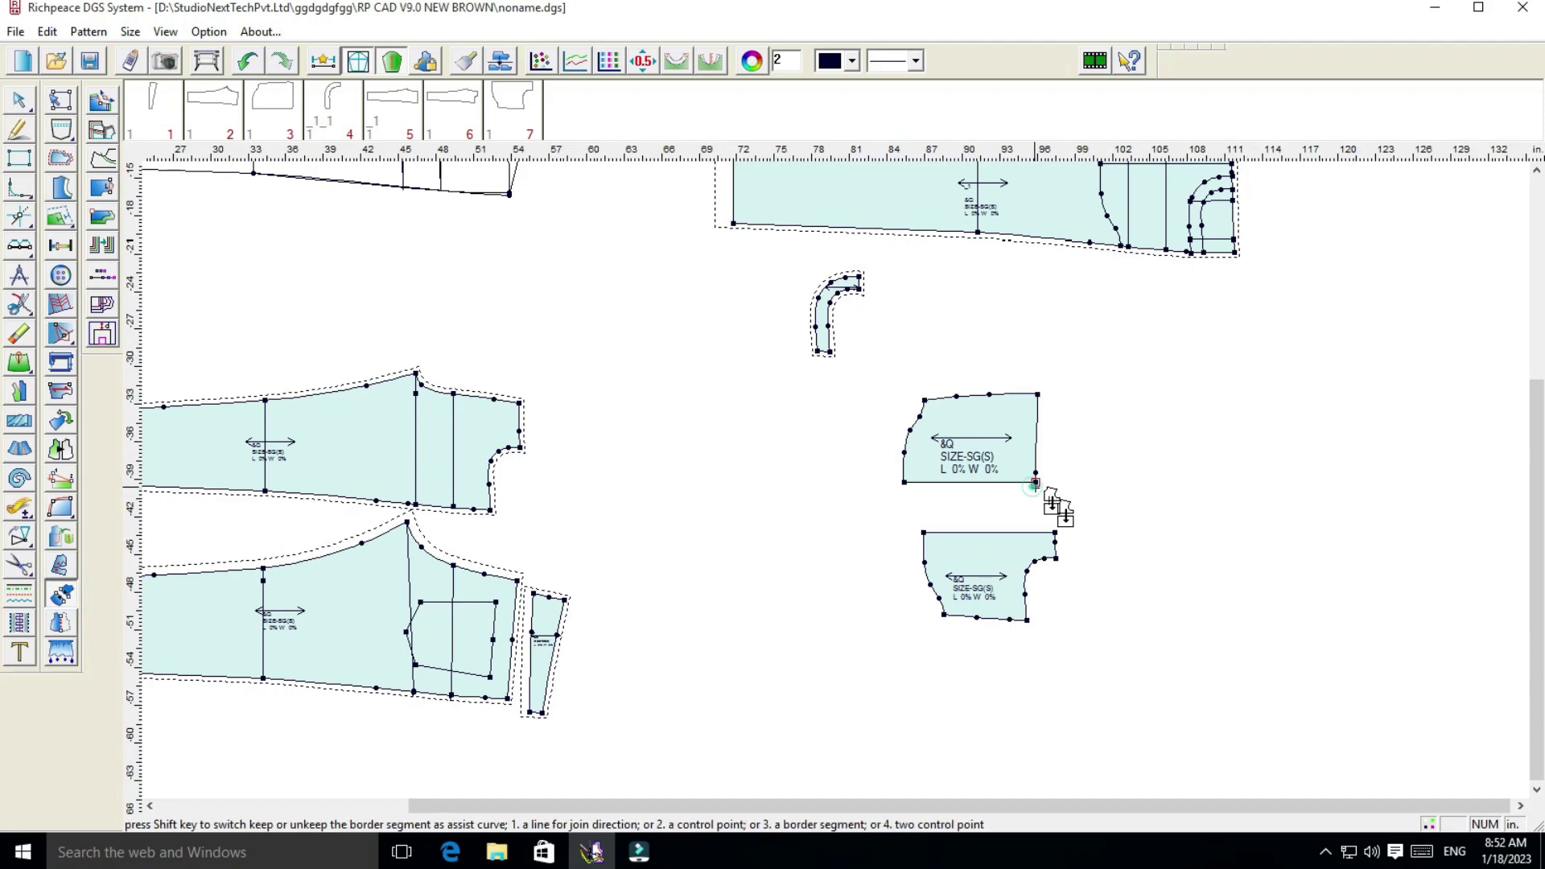
click(1055, 533)
right_click(1141, 539)
click(1141, 539)
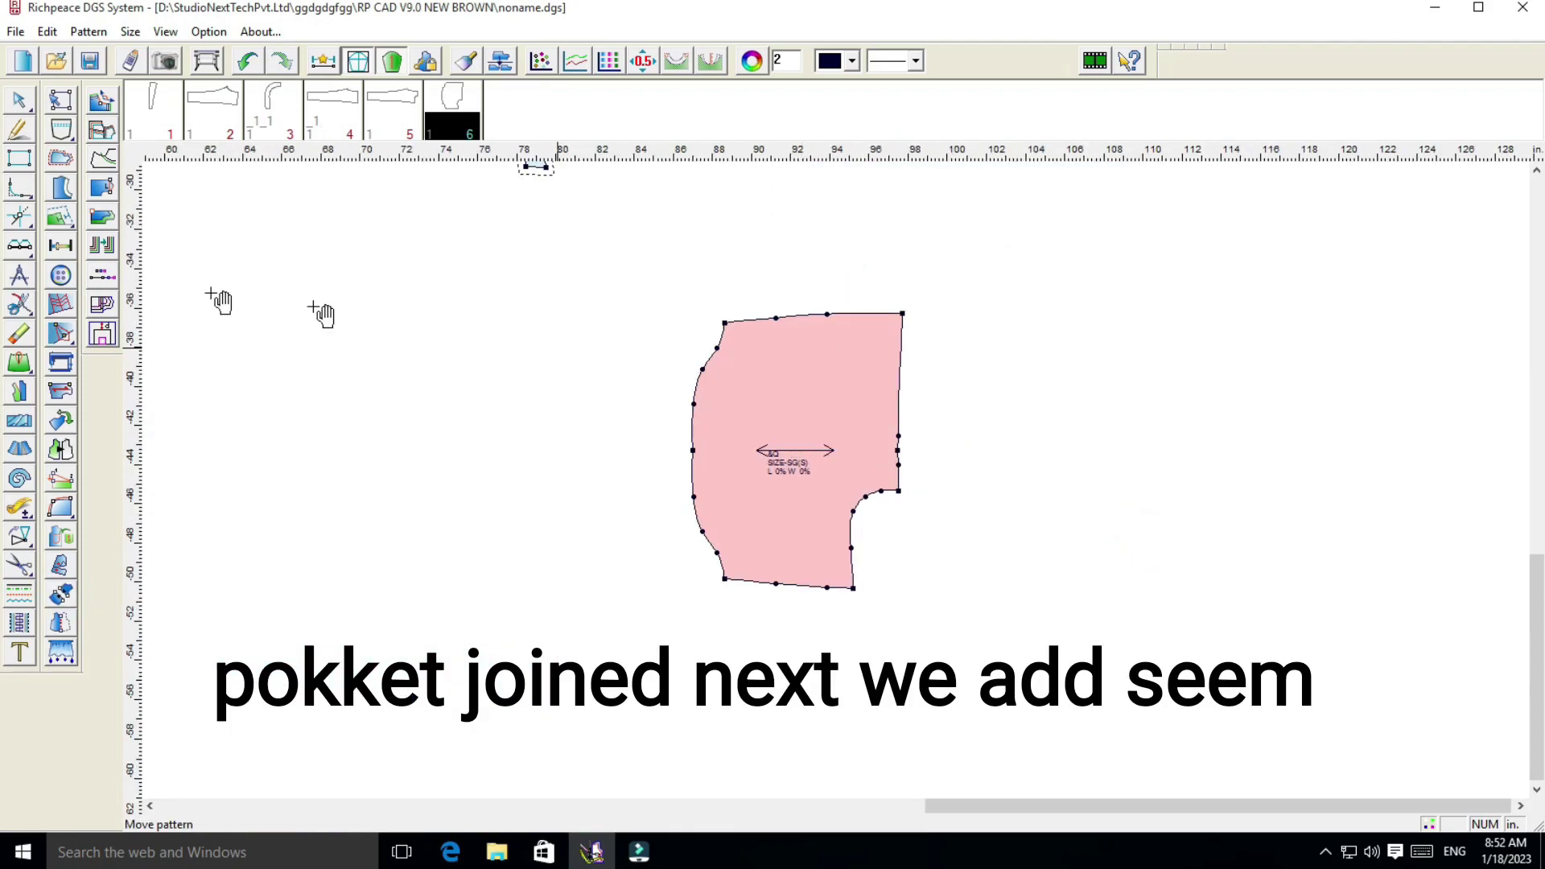
Draw a horizontal line across the middle of the joined pocket piece
click(16, 134)
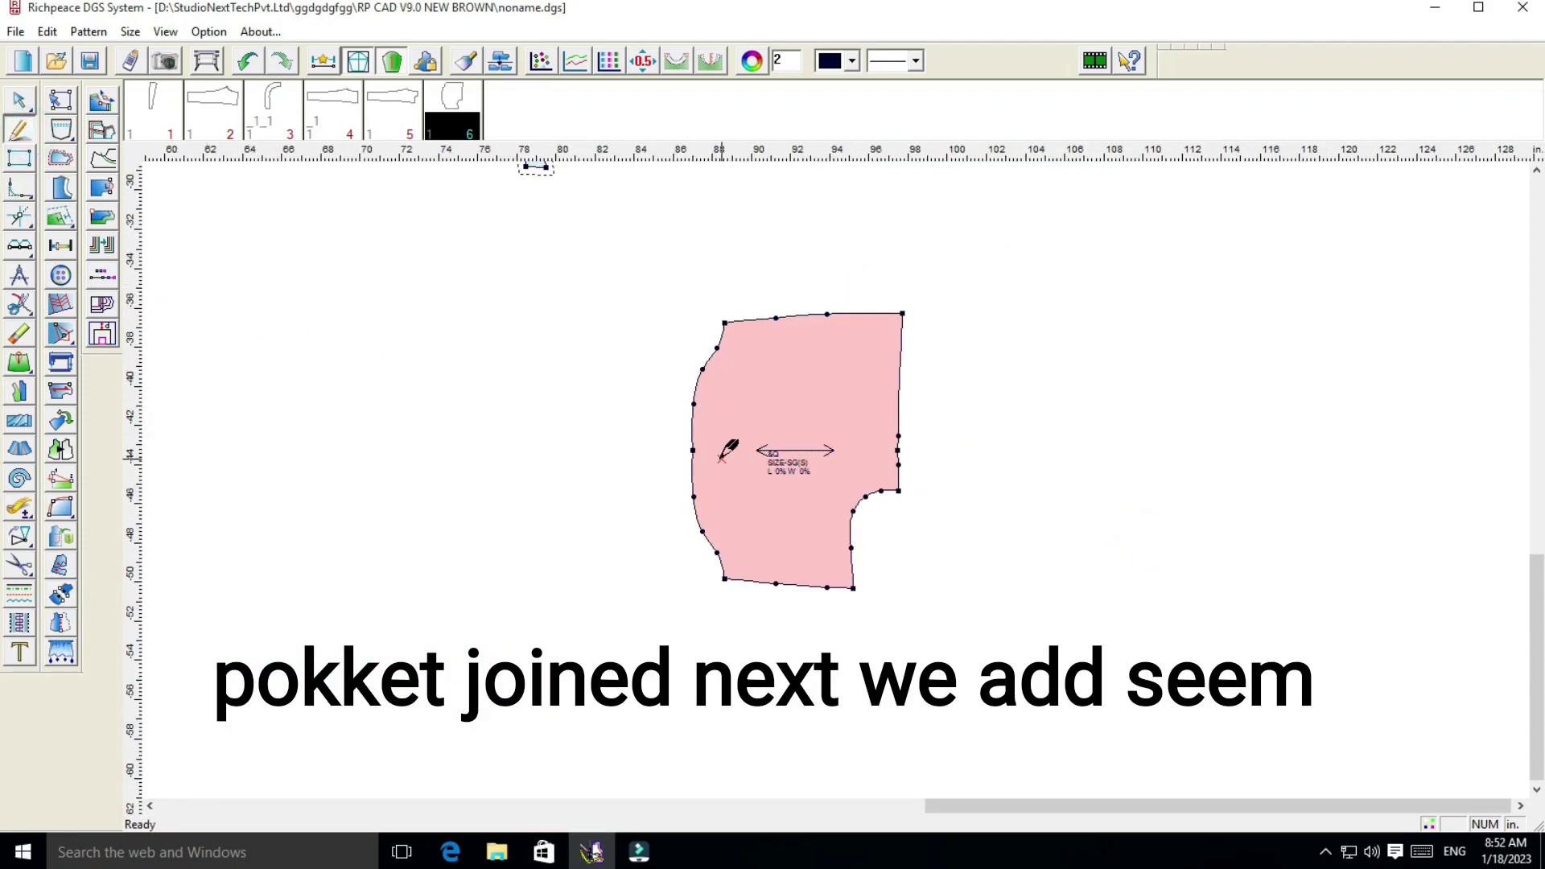
click(692, 450)
click(898, 449)
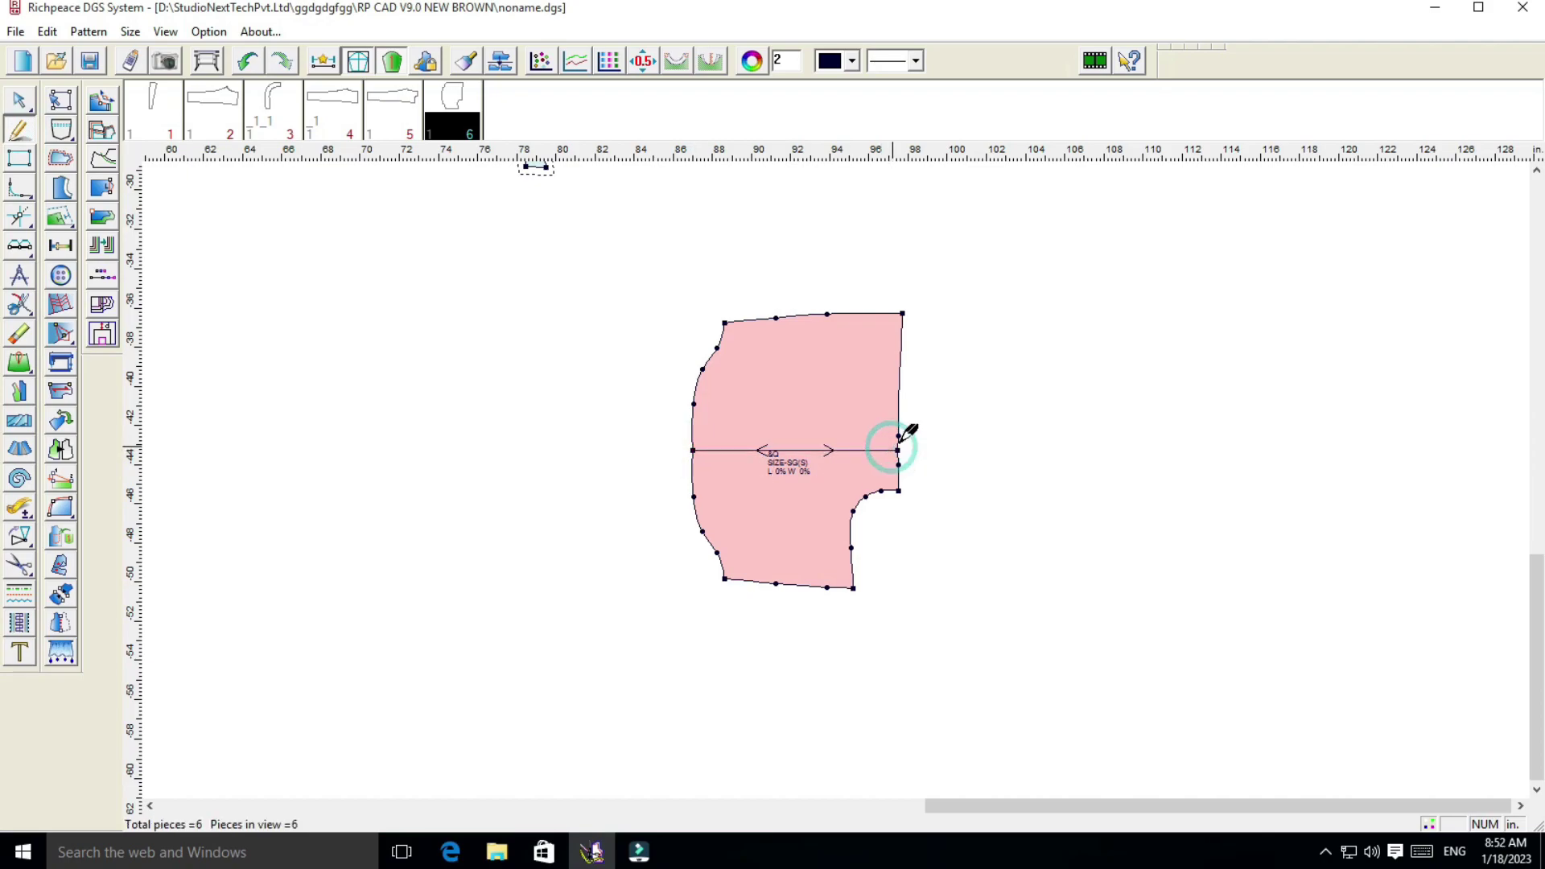
Offset the end point of the pocket piece's left edge curve
right_click(1015, 432)
click(1016, 432)
scroll(809, 499, up, 1)
scroll(809, 499, up, 1)
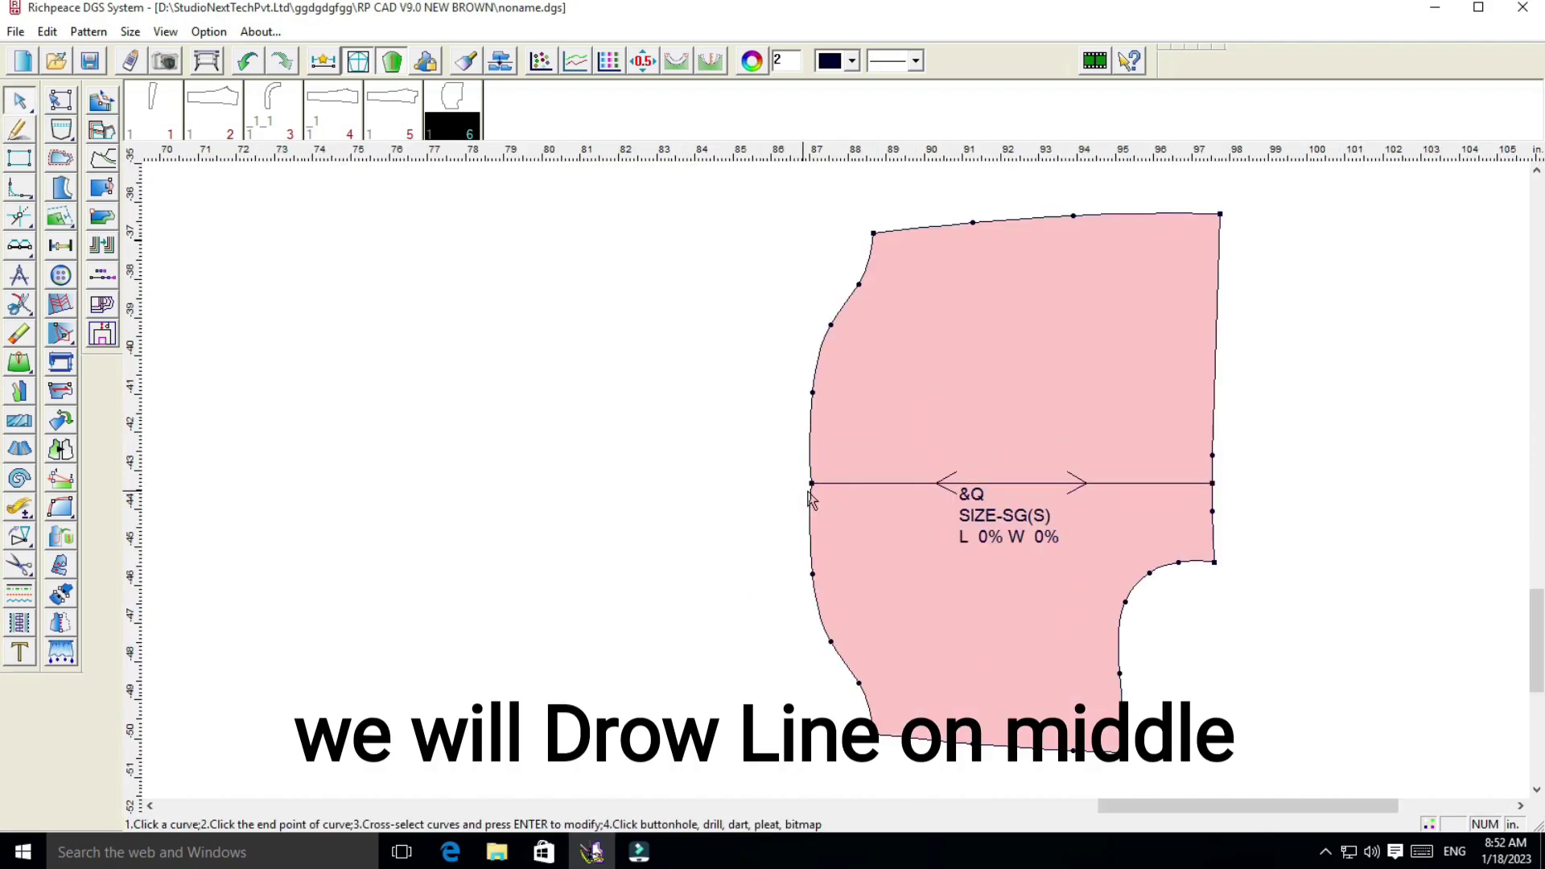
click(807, 487)
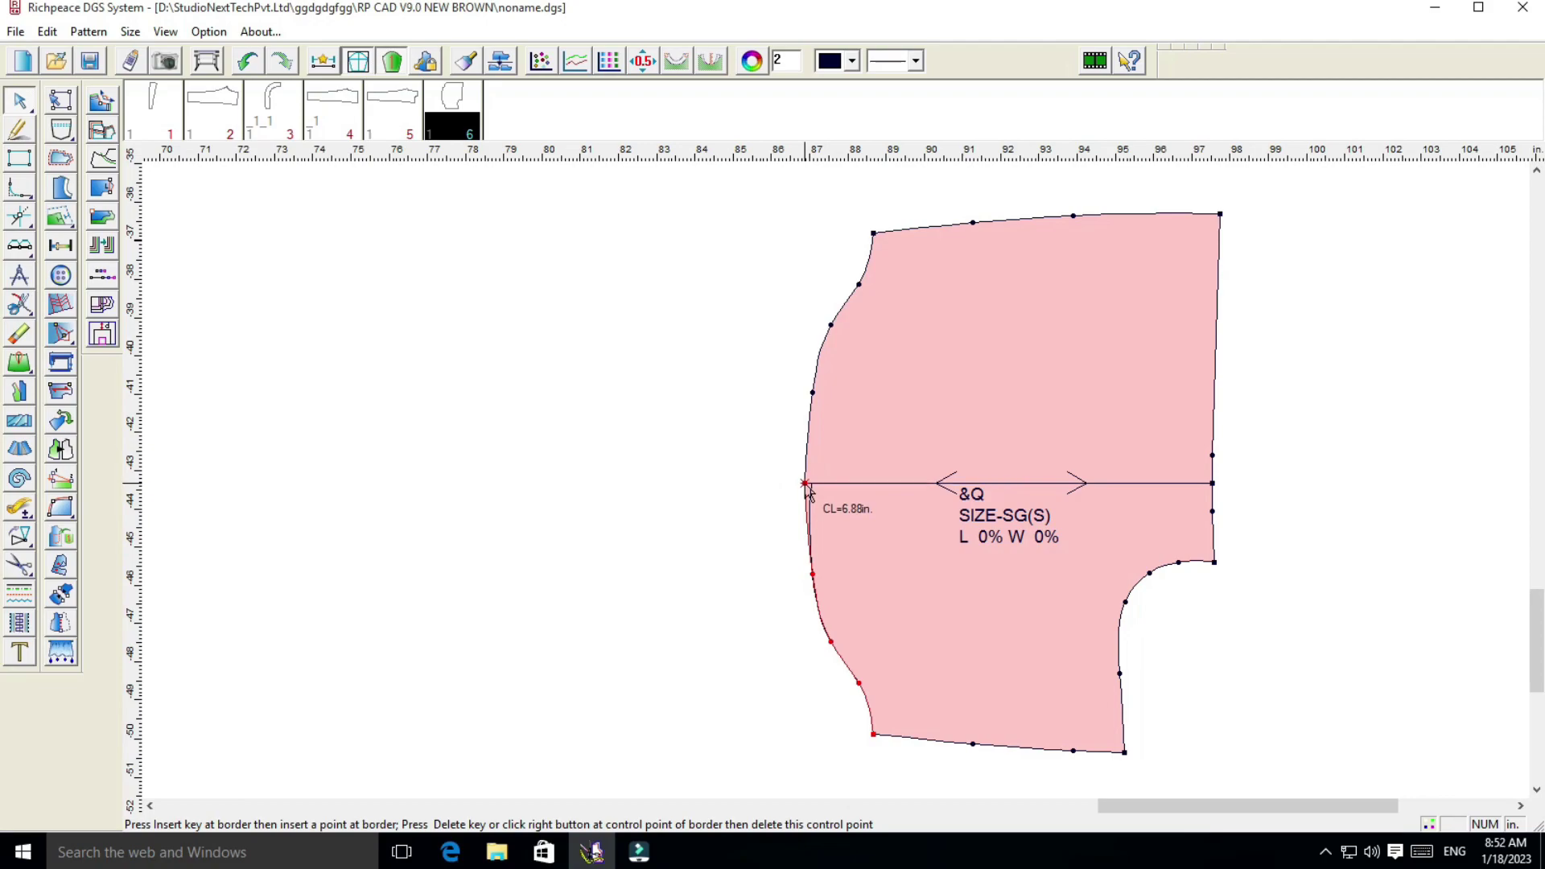
click(806, 484)
click(885, 650)
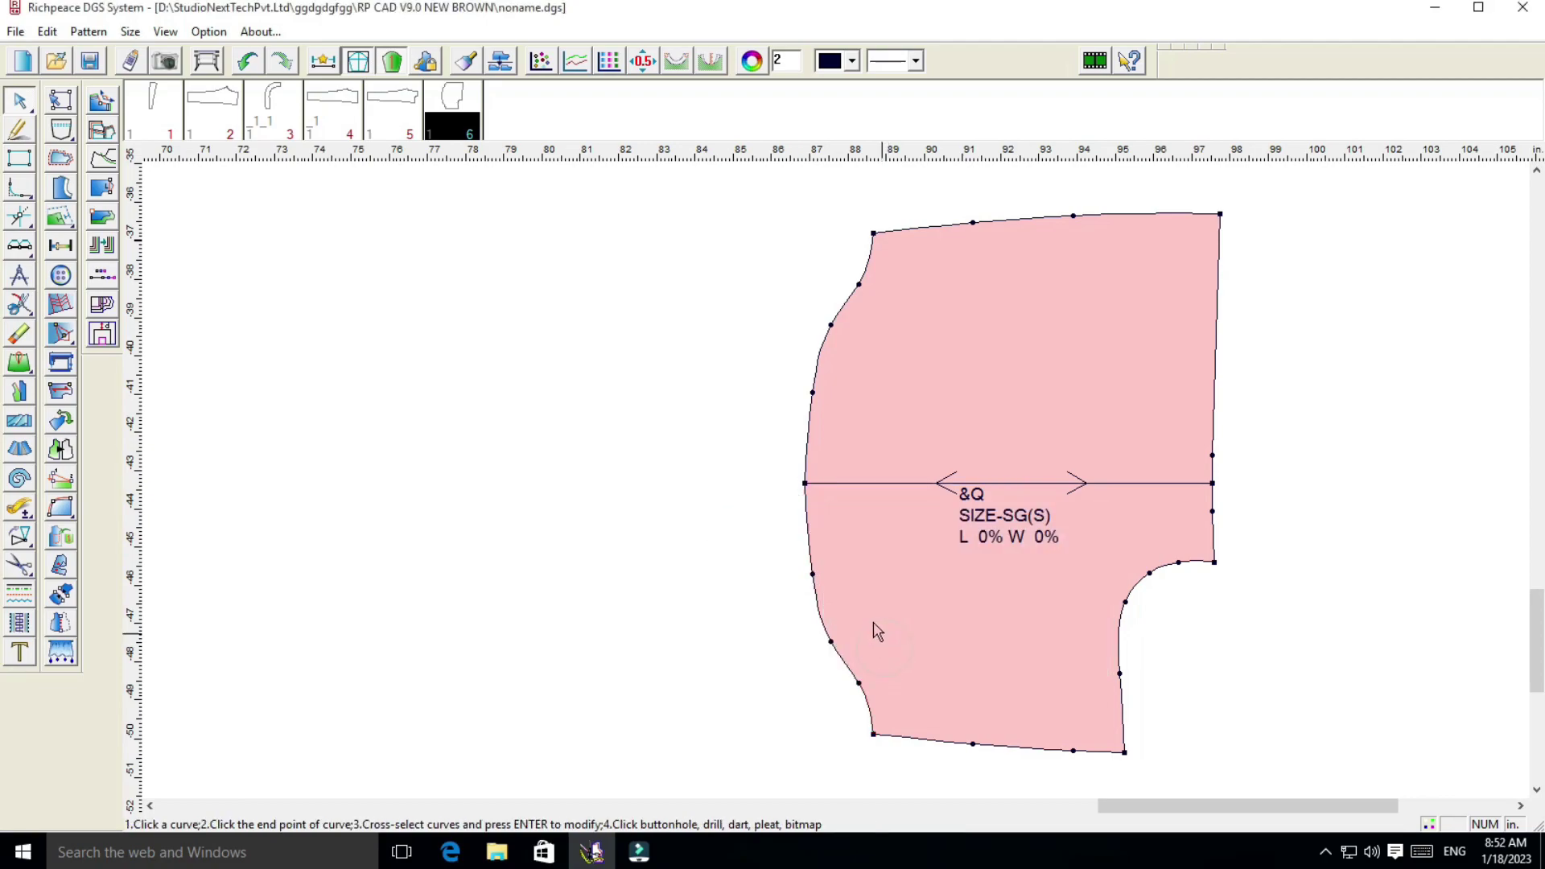
click(805, 484)
click(805, 485)
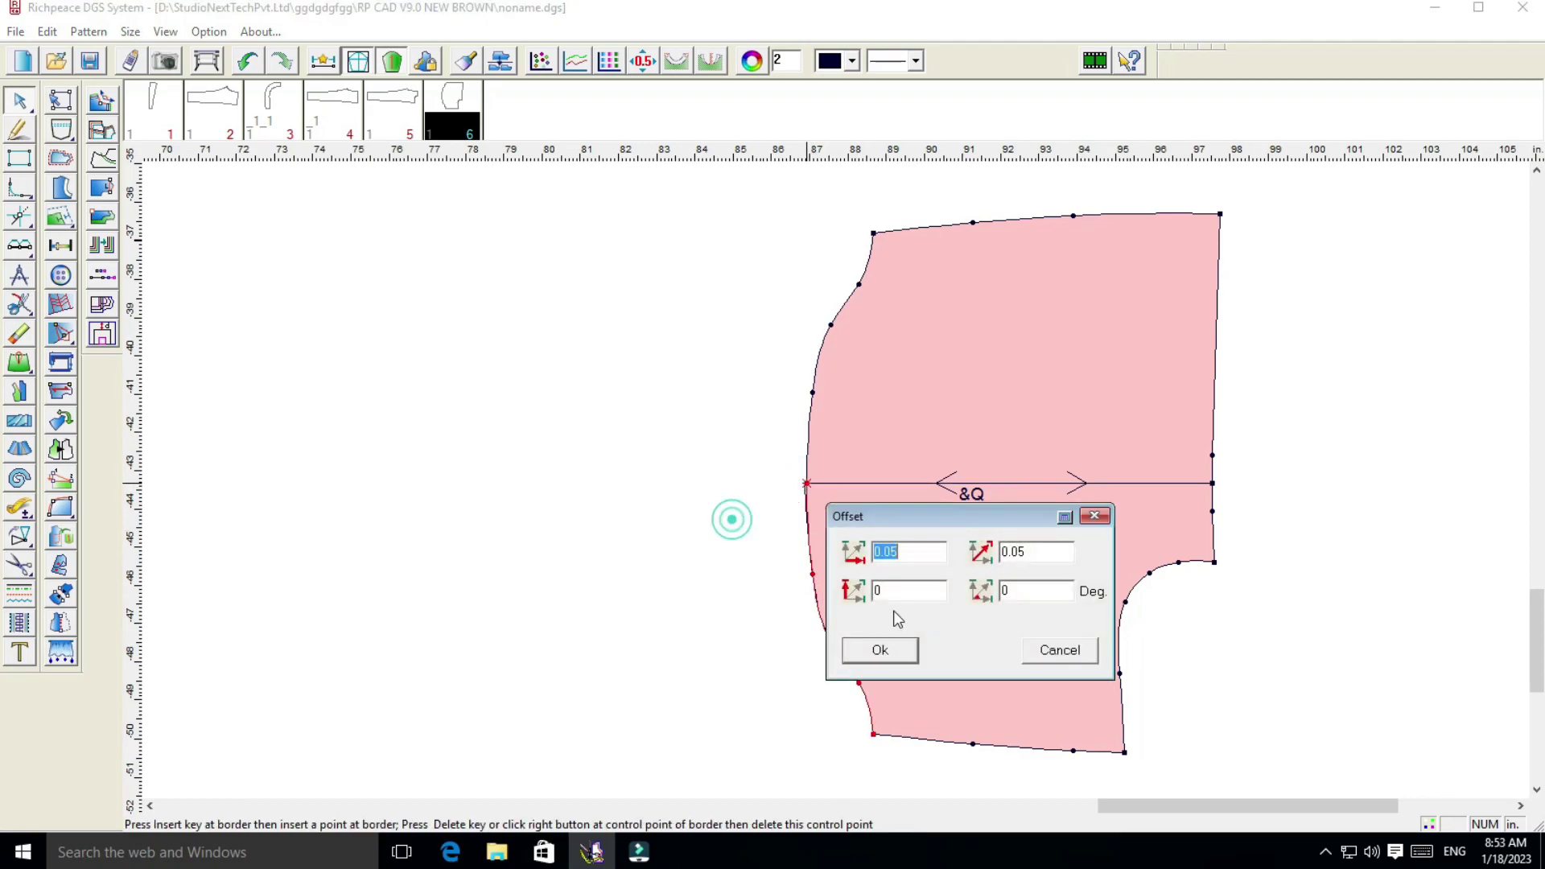
click(883, 644)
Open the Seam of pattern settings for the pocket piece
scroll(851, 448, down, 2)
scroll(853, 451, up, 1)
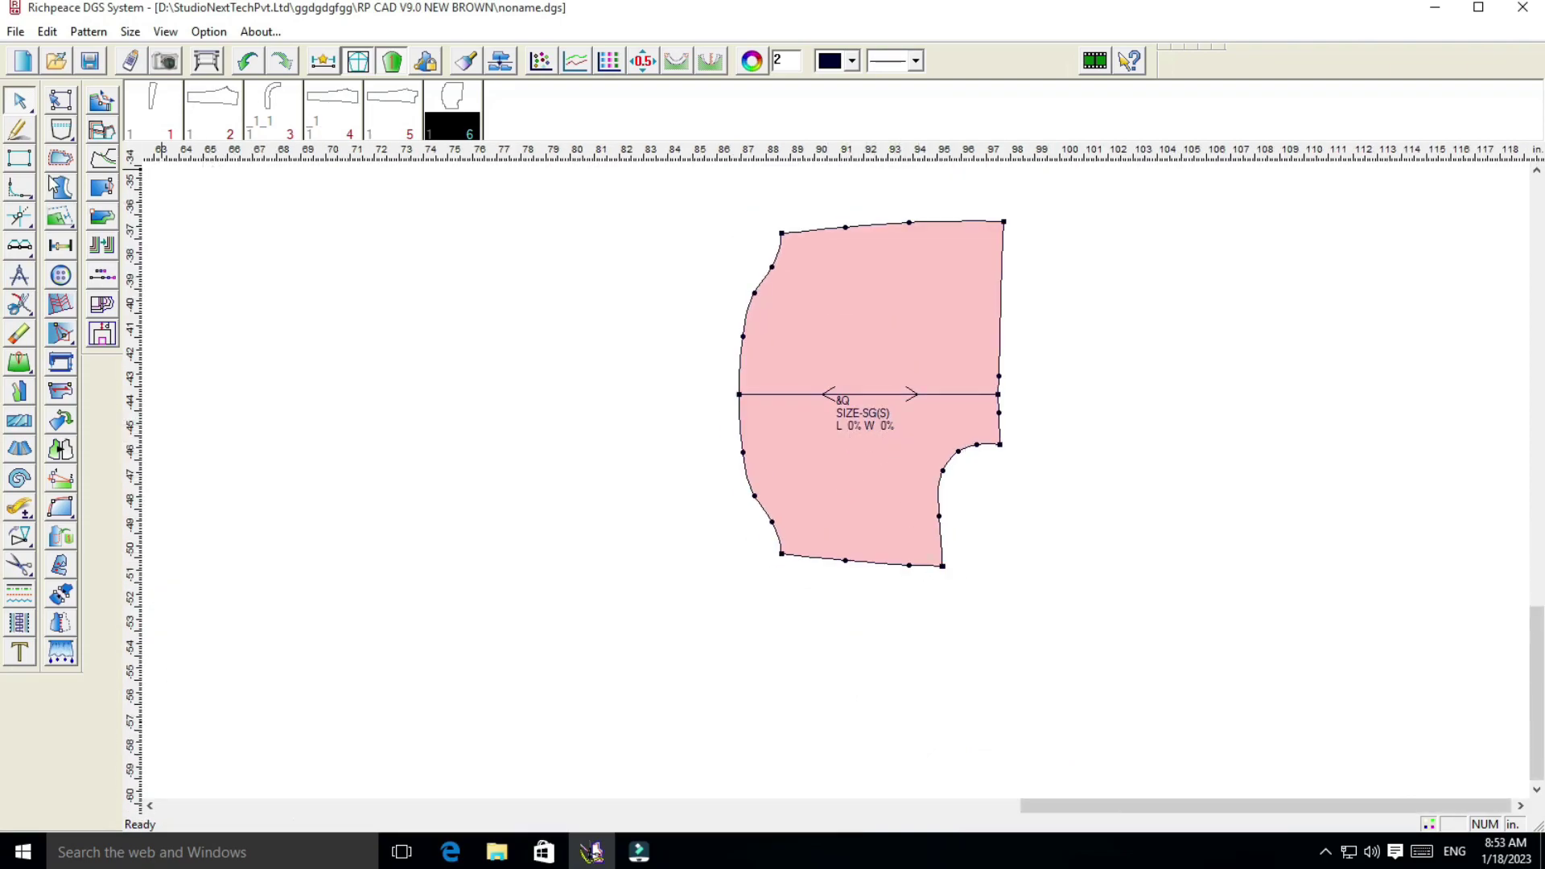
click(60, 158)
right_click(1004, 223)
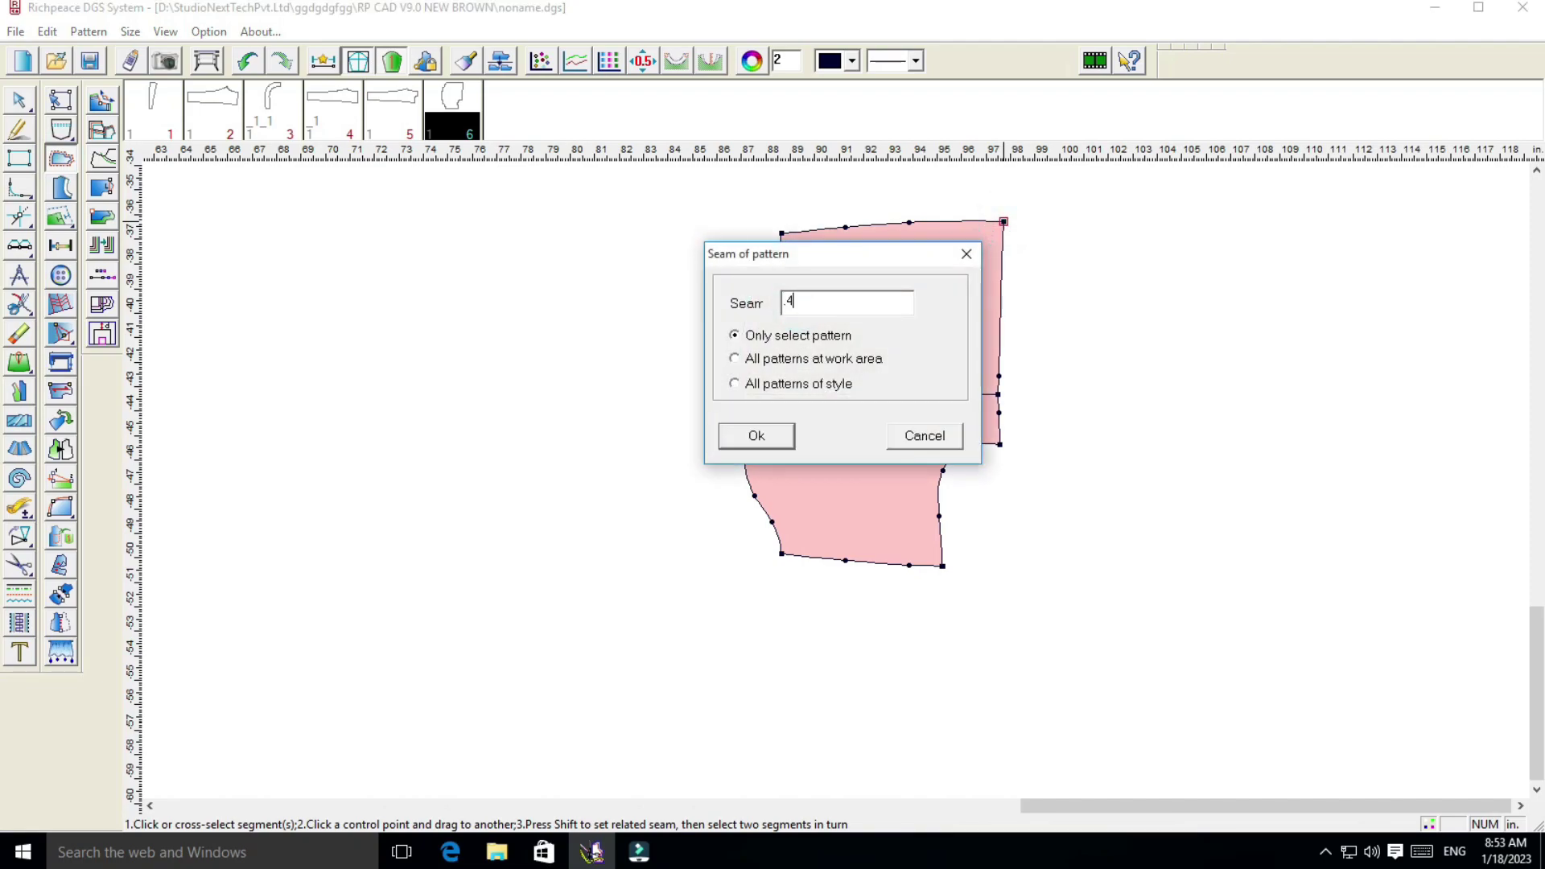
Apply the seam allowance around the pocket piece and offset its bottom-right corner point
click(758, 440)
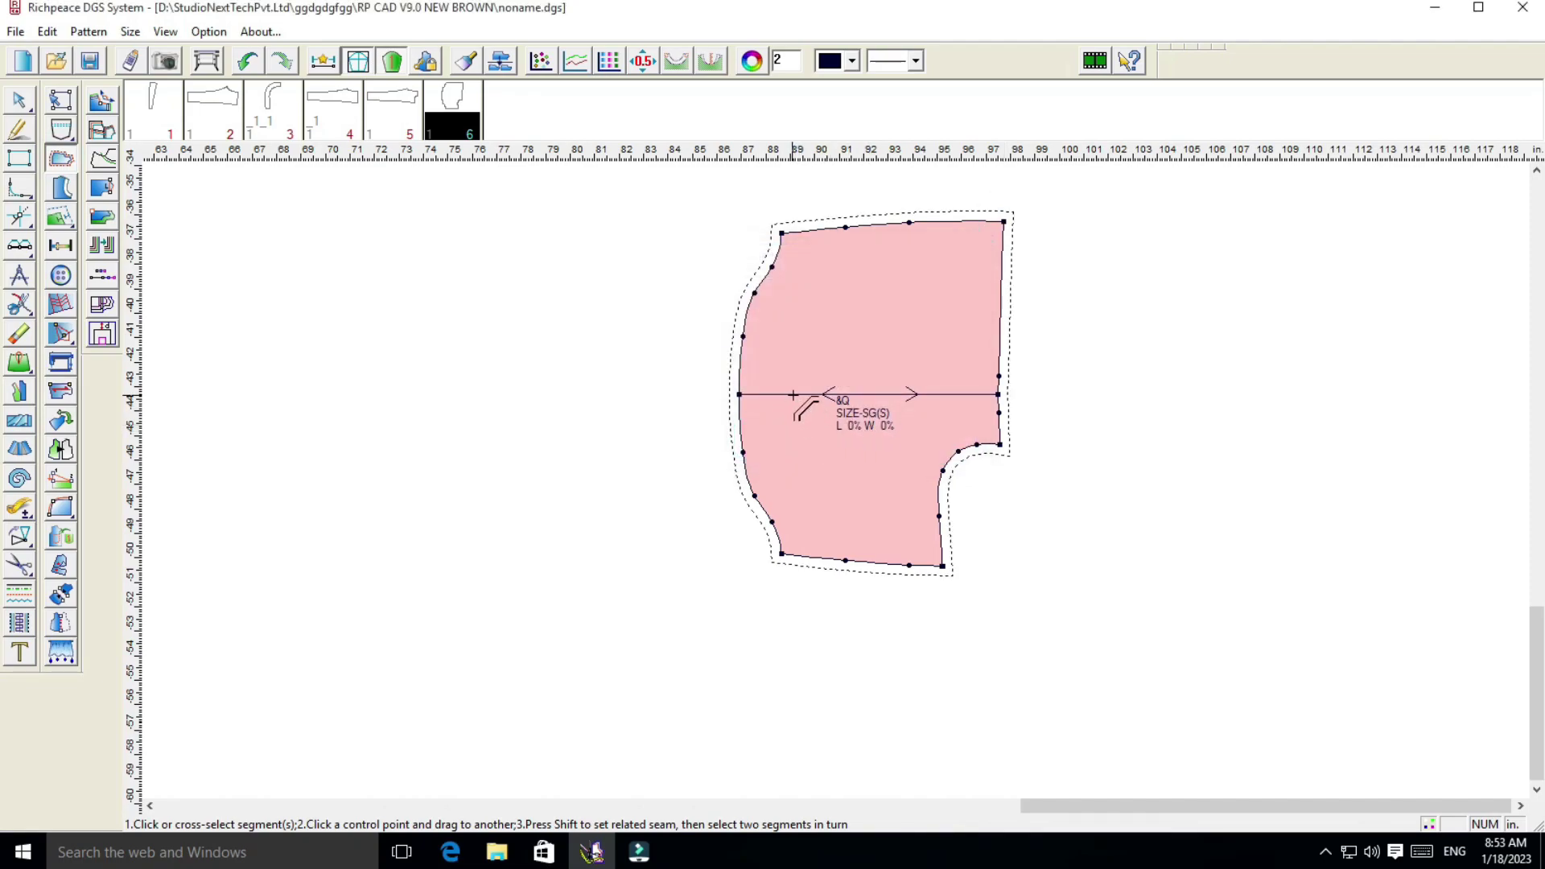
right_click(1076, 385)
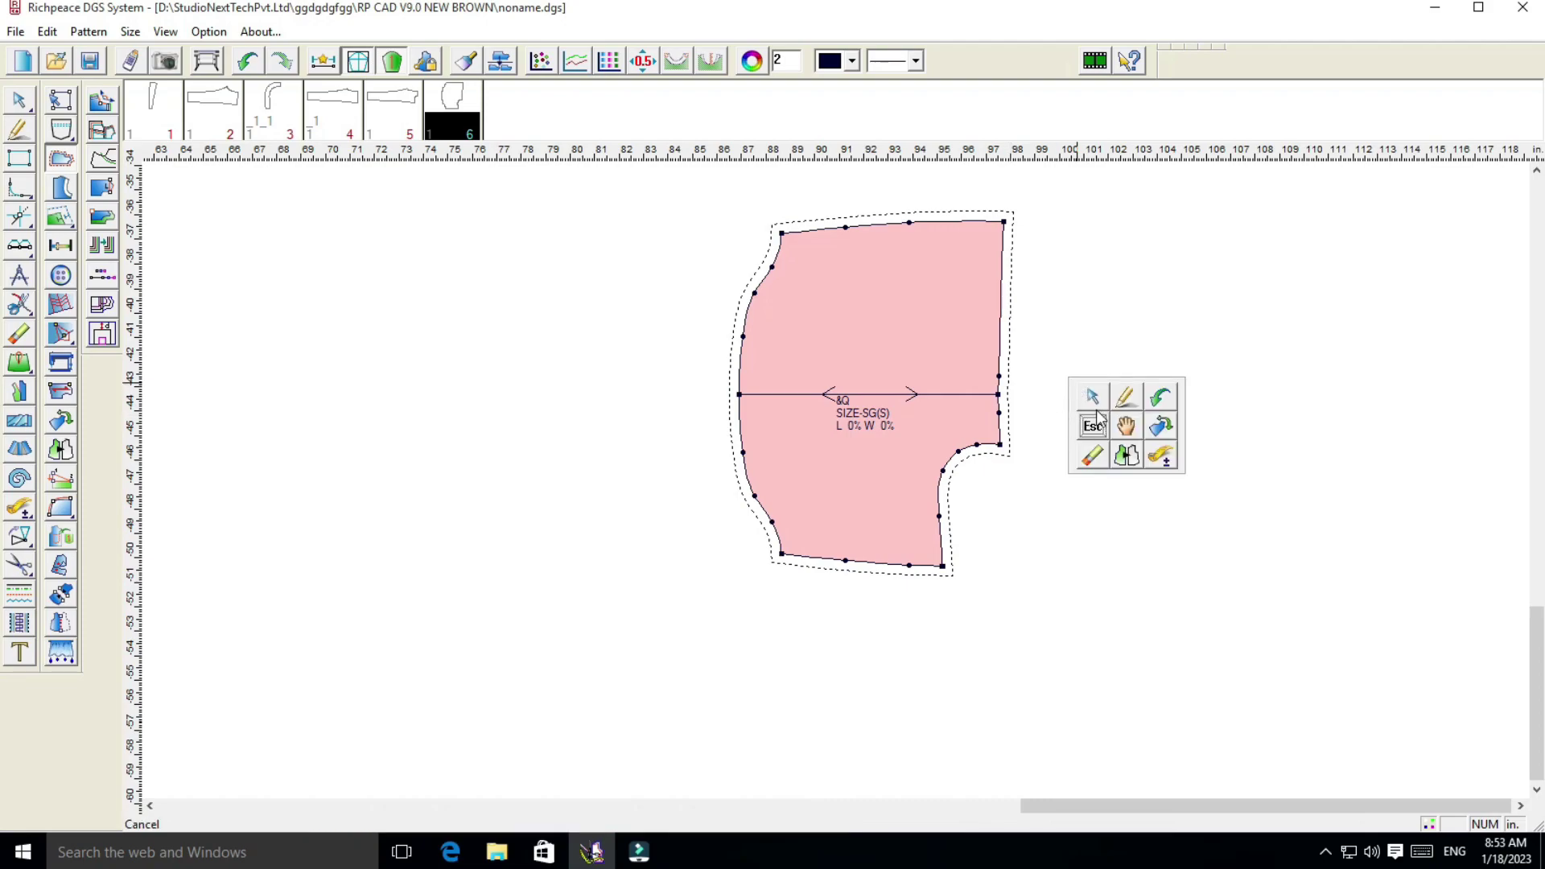
click(1092, 406)
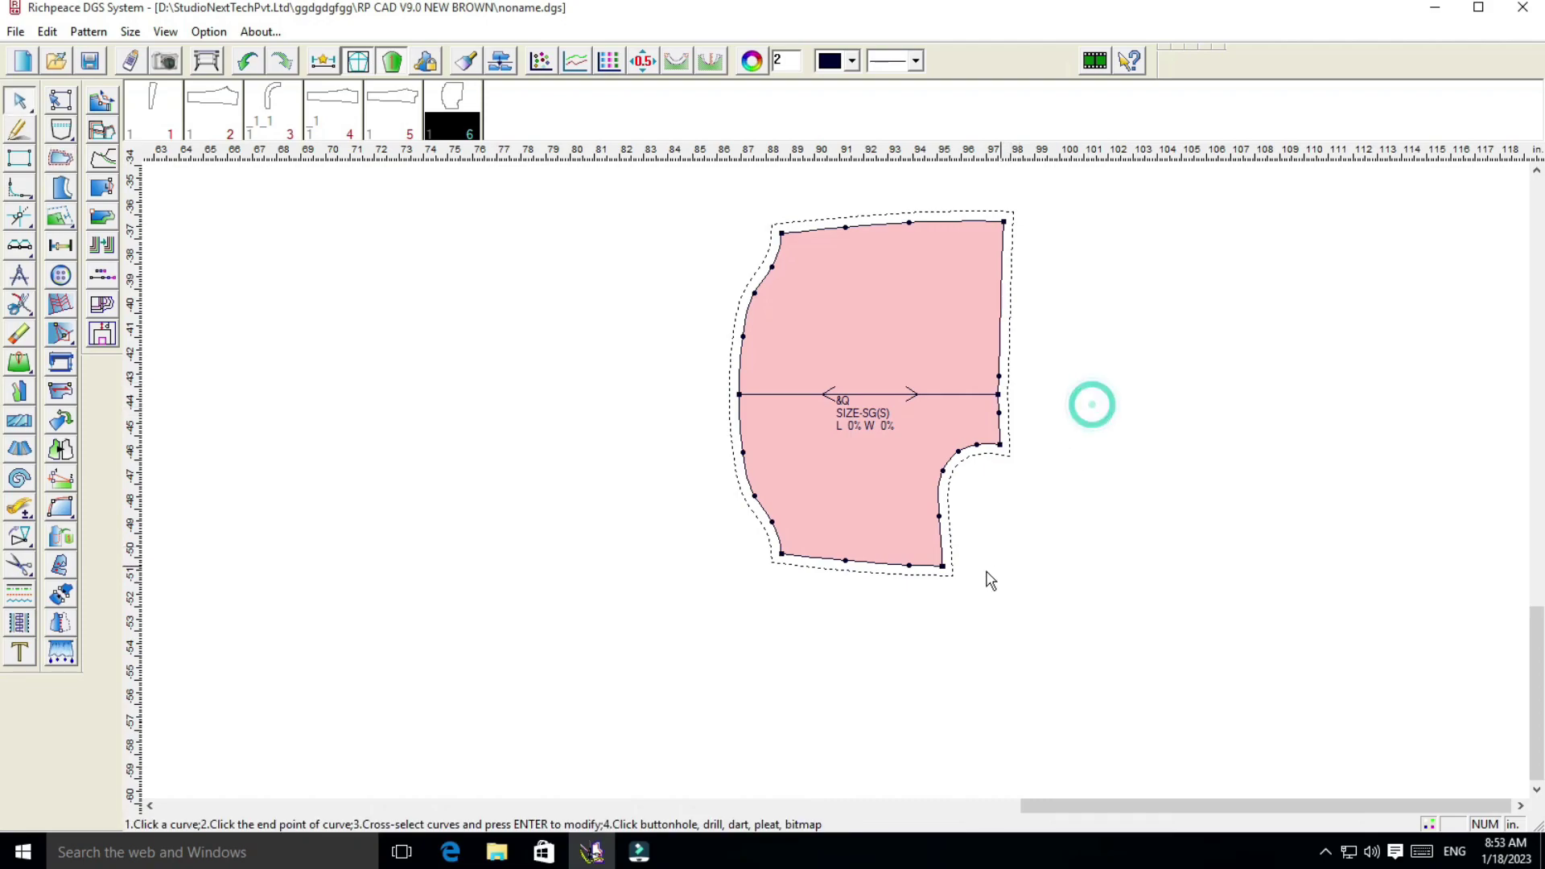
click(943, 568)
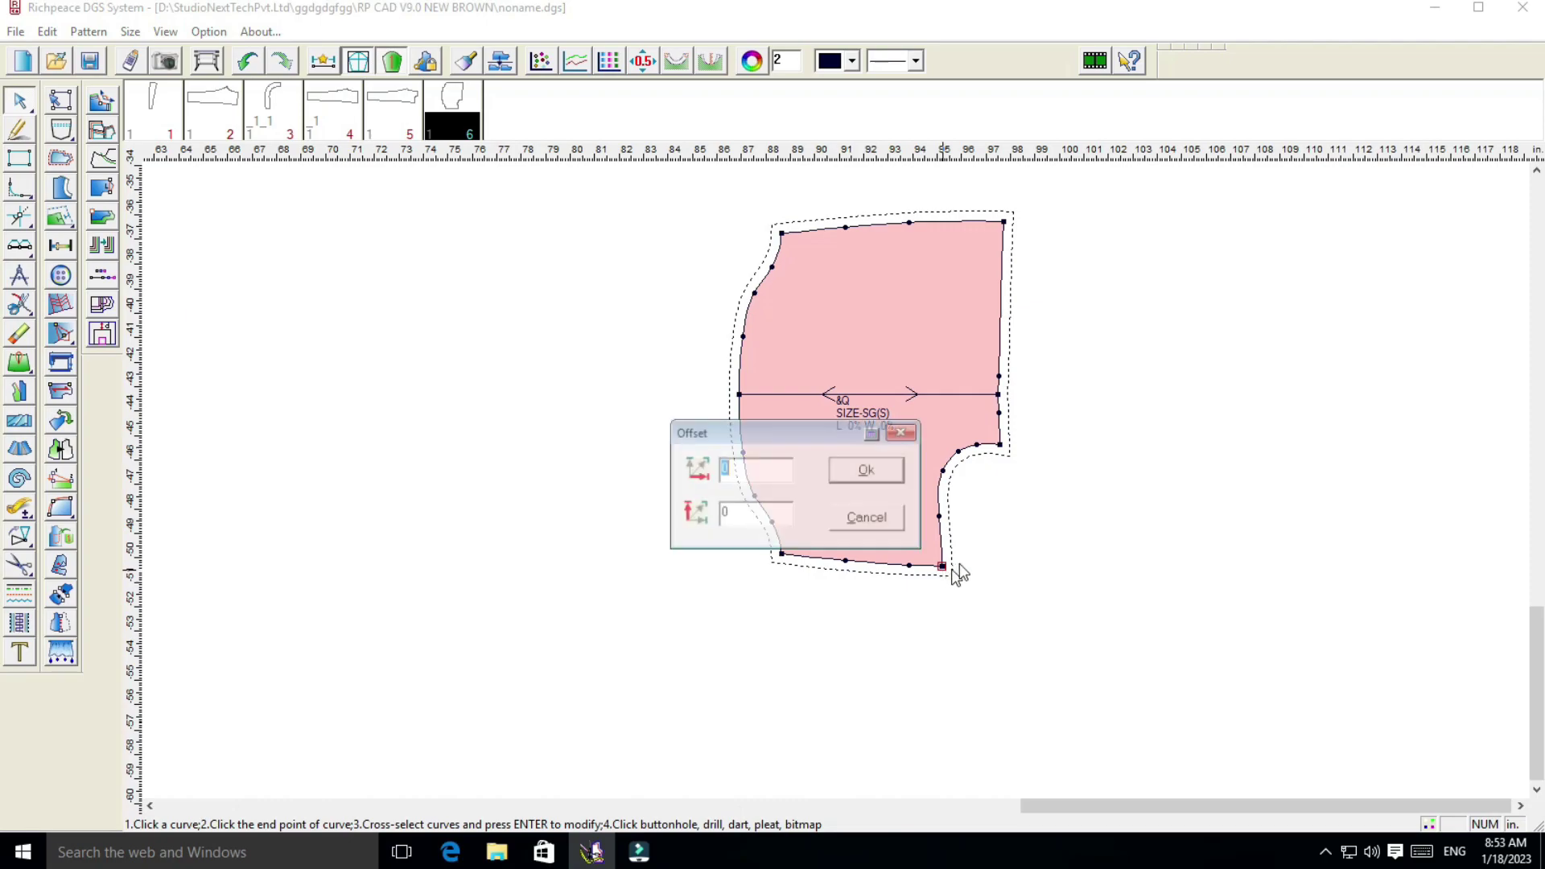
drag(784, 438, 1168, 406)
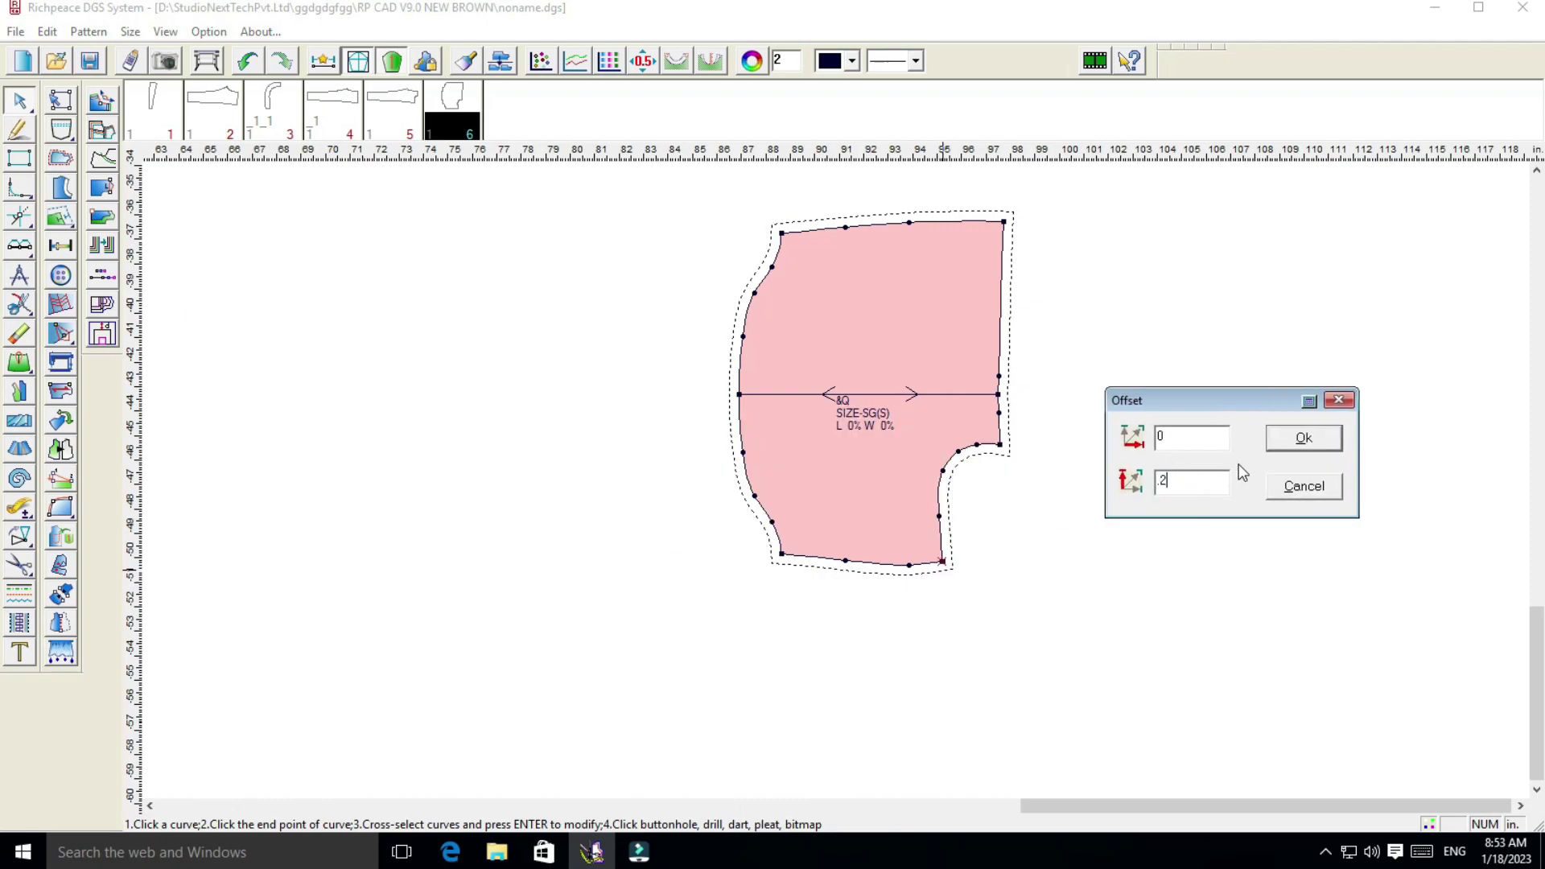
click(1291, 439)
click(908, 566)
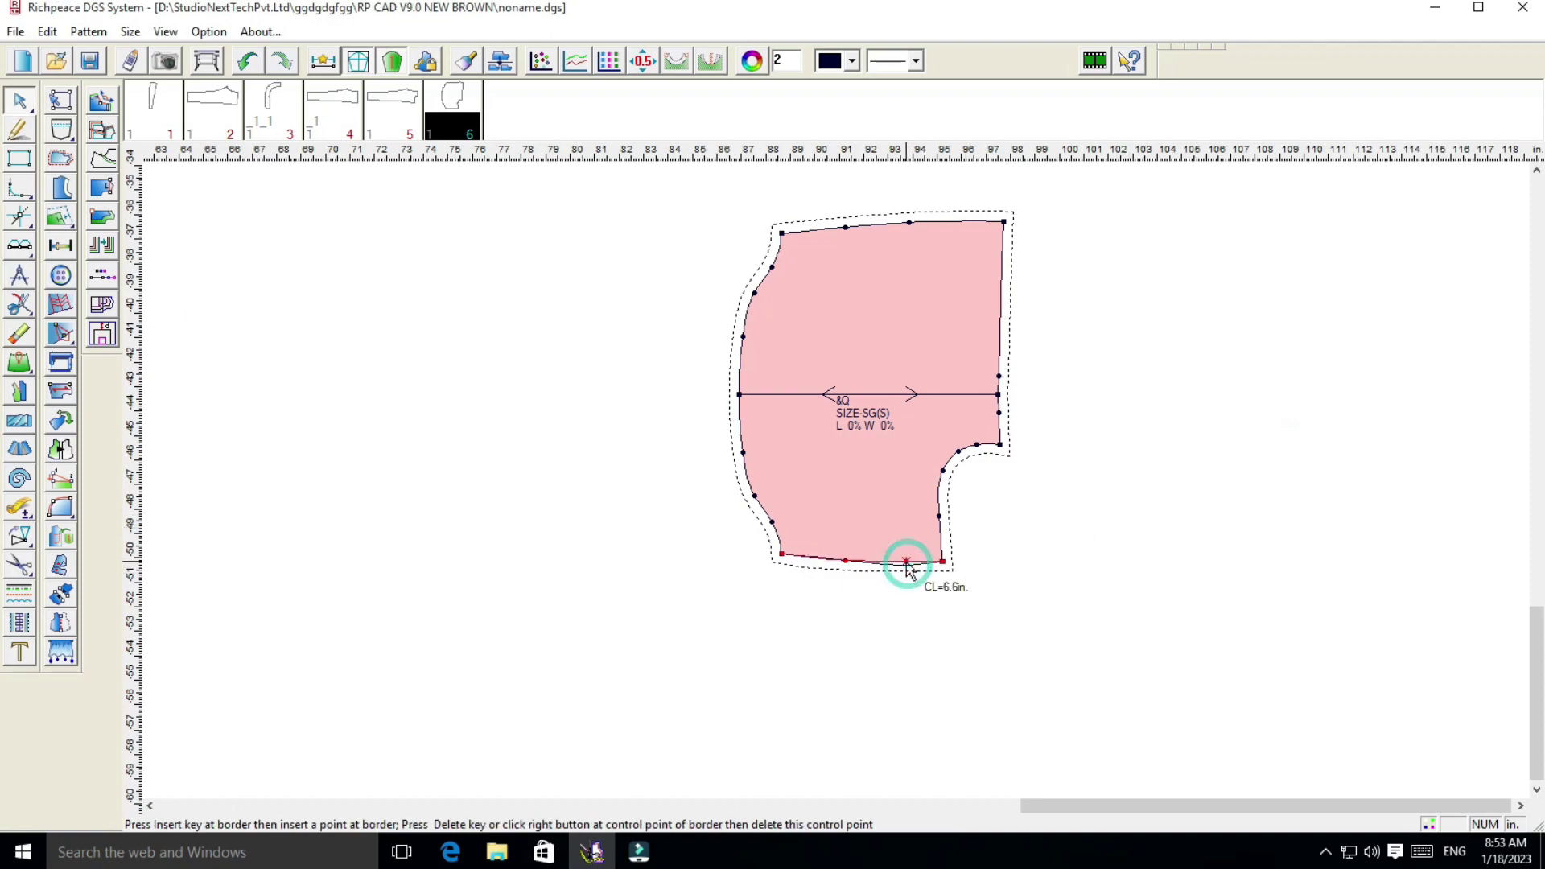
right_click(1098, 545)
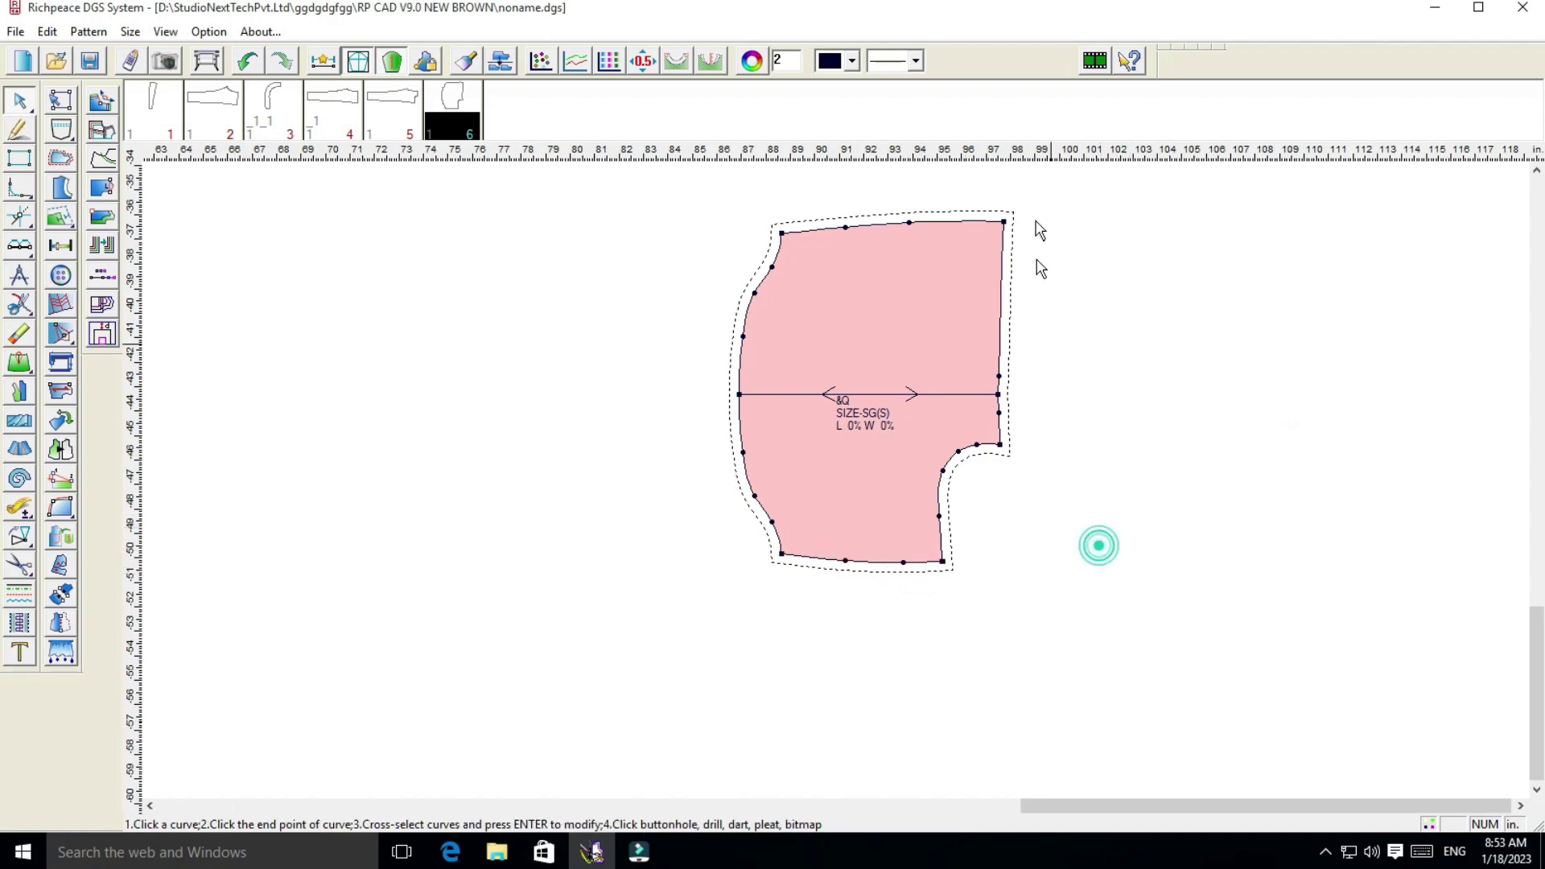
Offset the pocket piece's top-right corner point vertically
click(1005, 227)
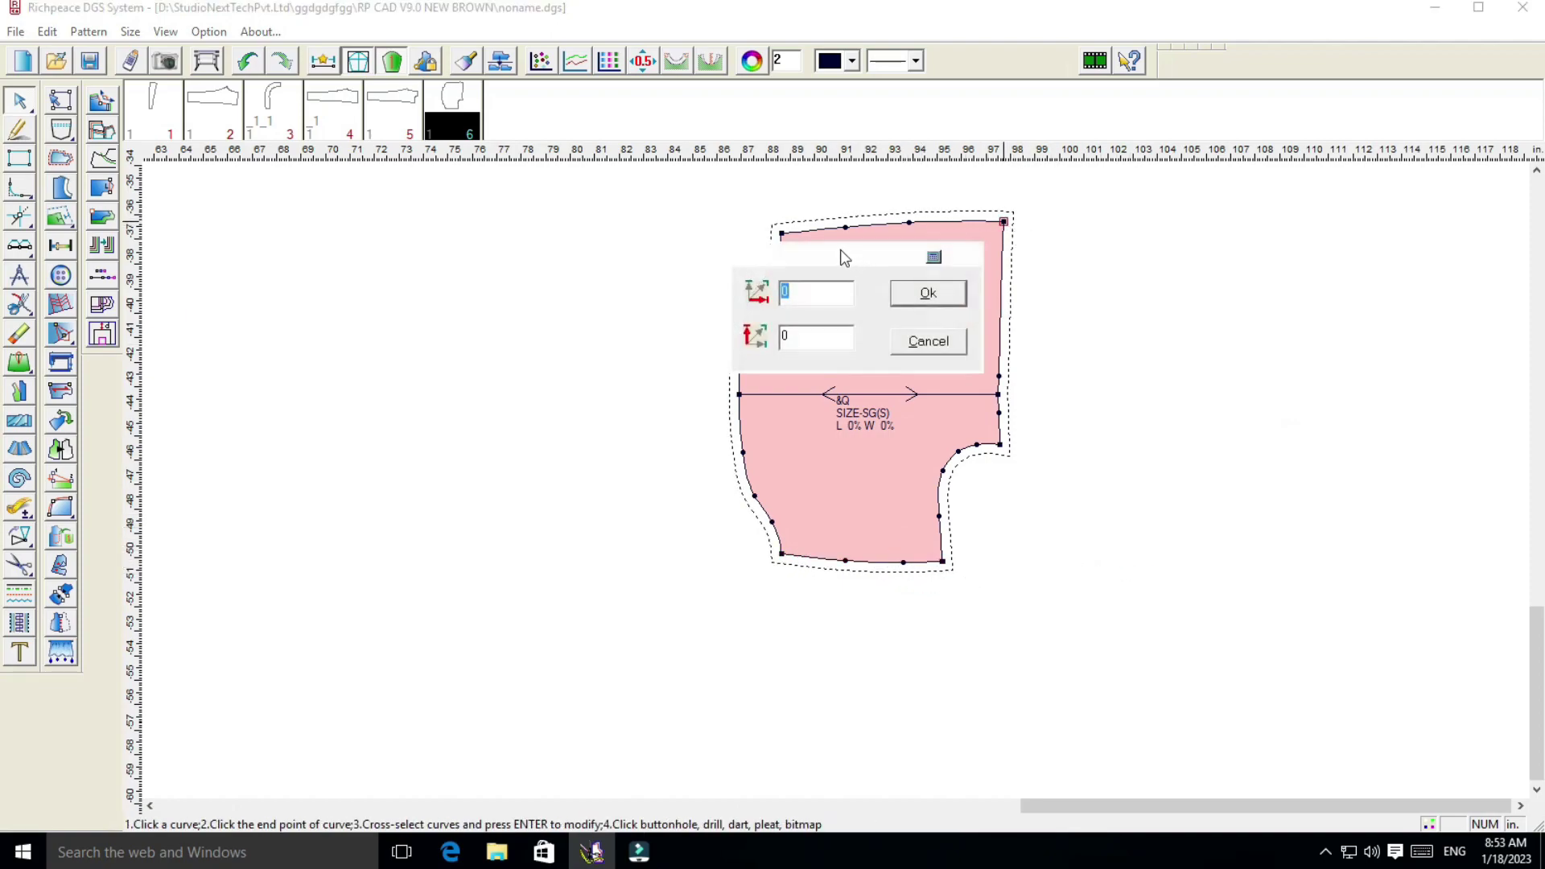
drag(841, 252, 1165, 249)
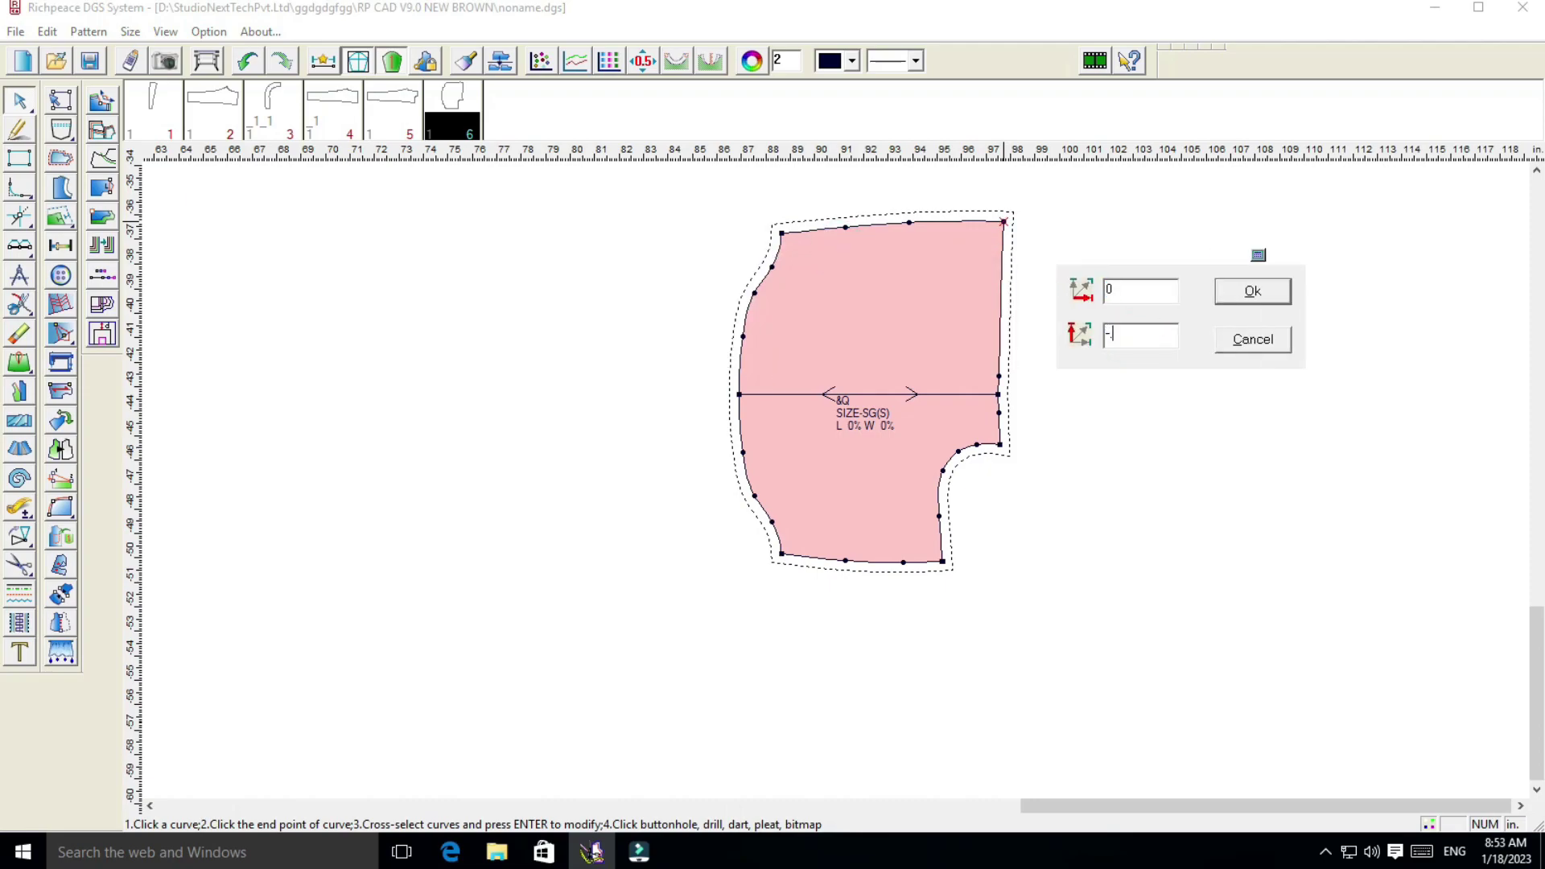
click(1245, 292)
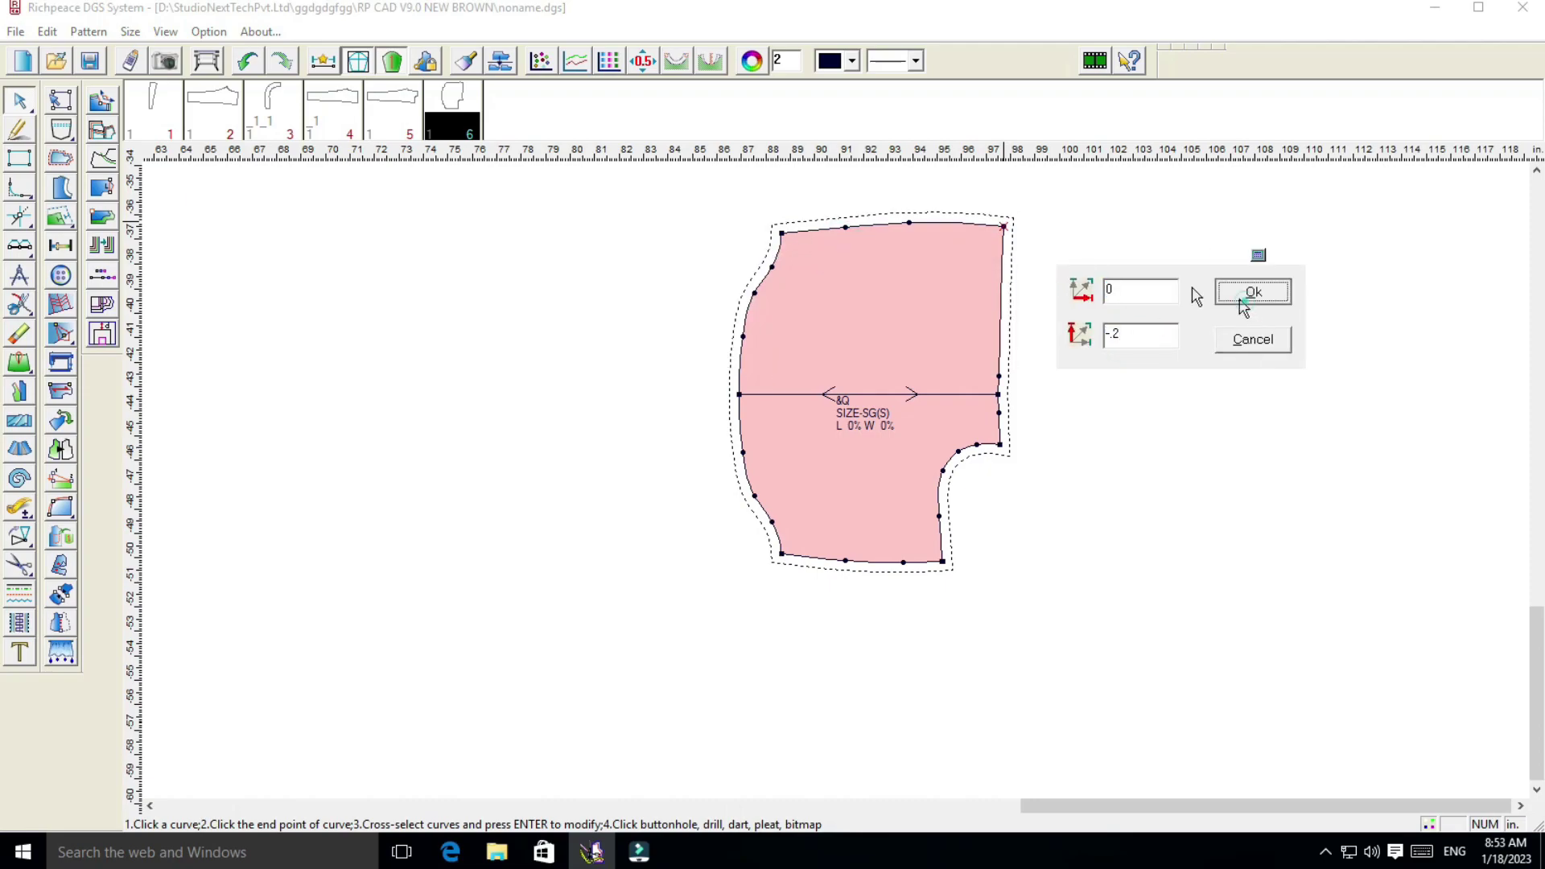
click(908, 226)
click(1100, 221)
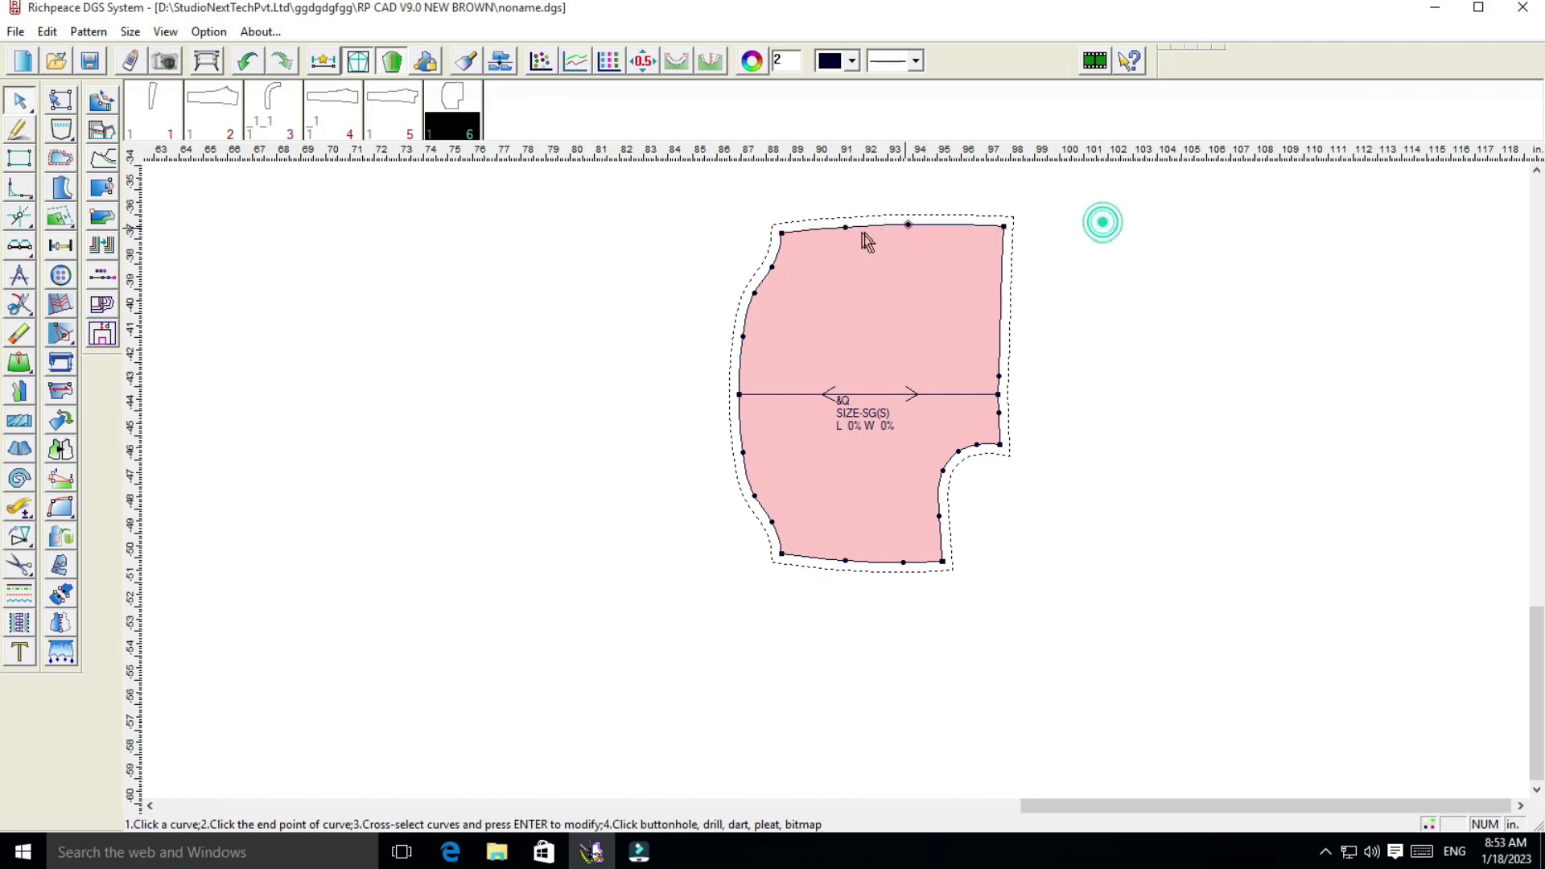
click(846, 227)
click(1120, 236)
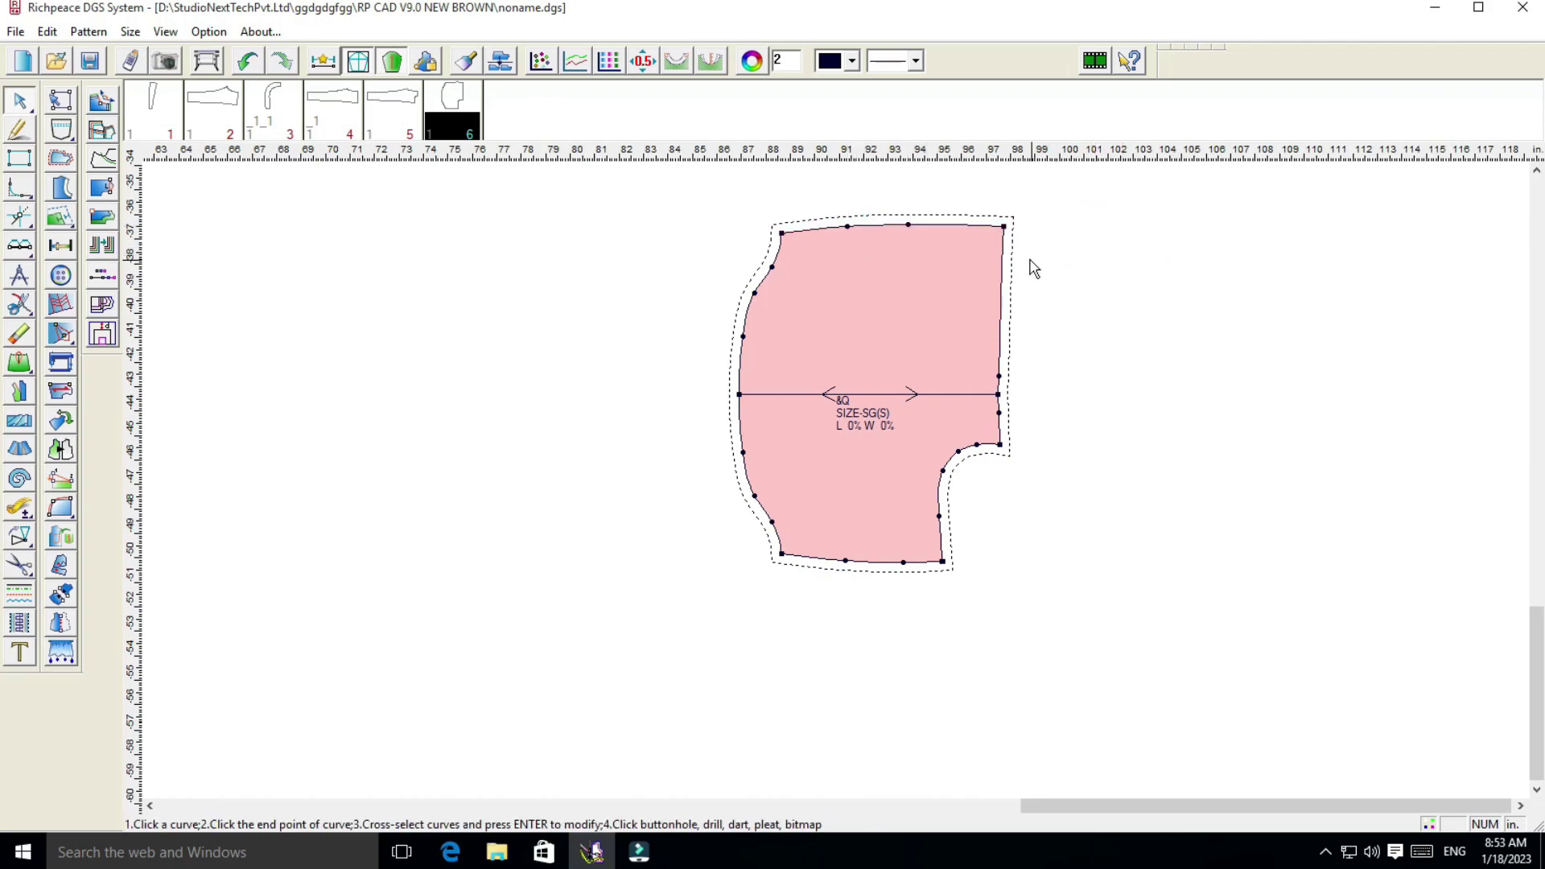
click(1004, 228)
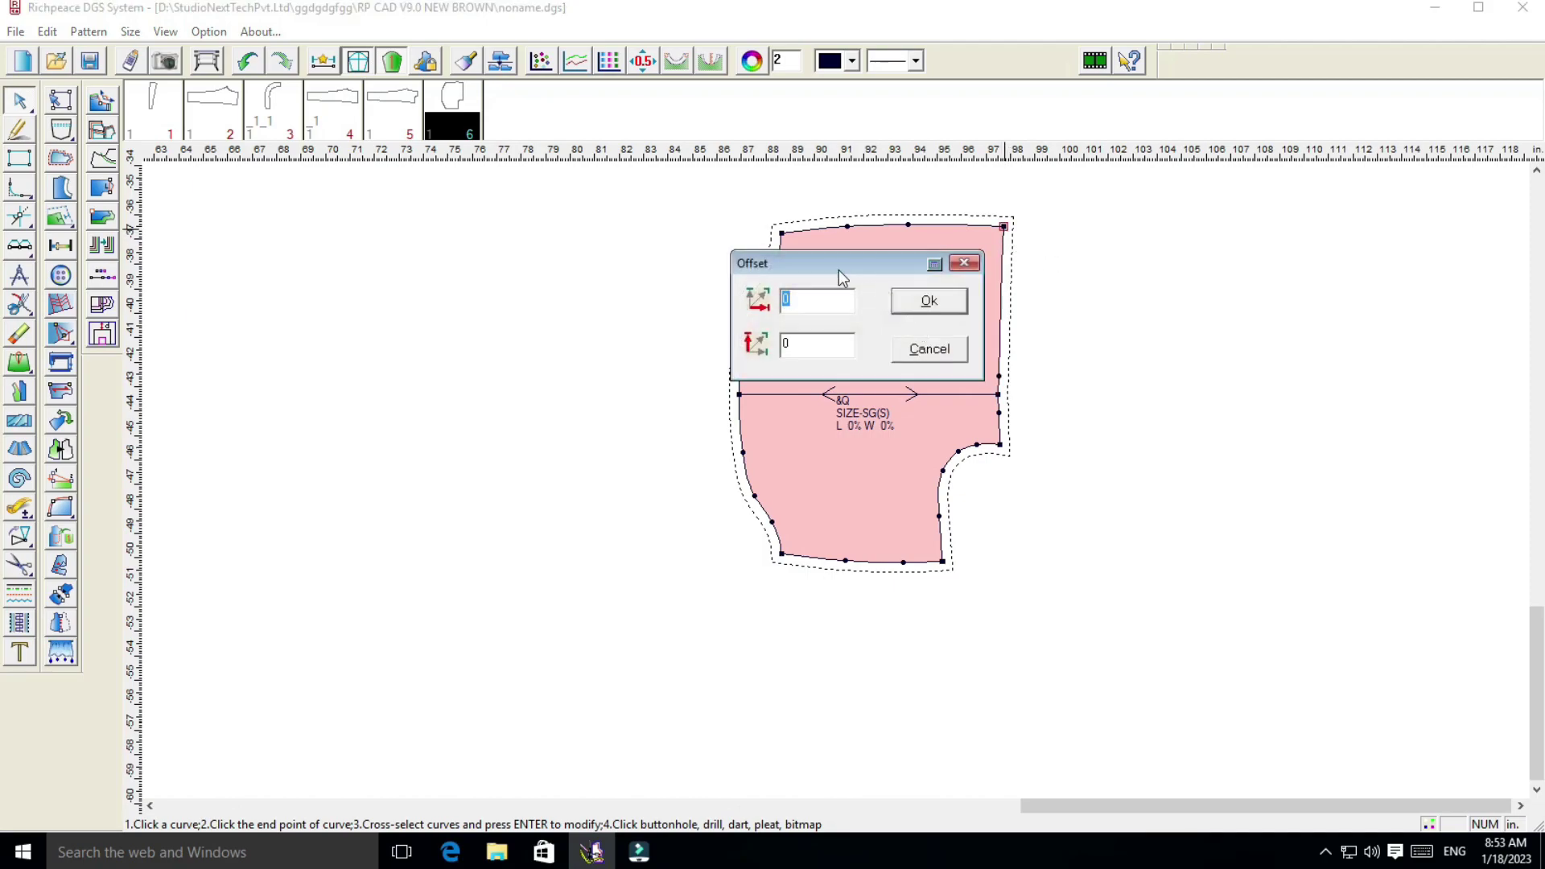
drag(835, 266, 1179, 286)
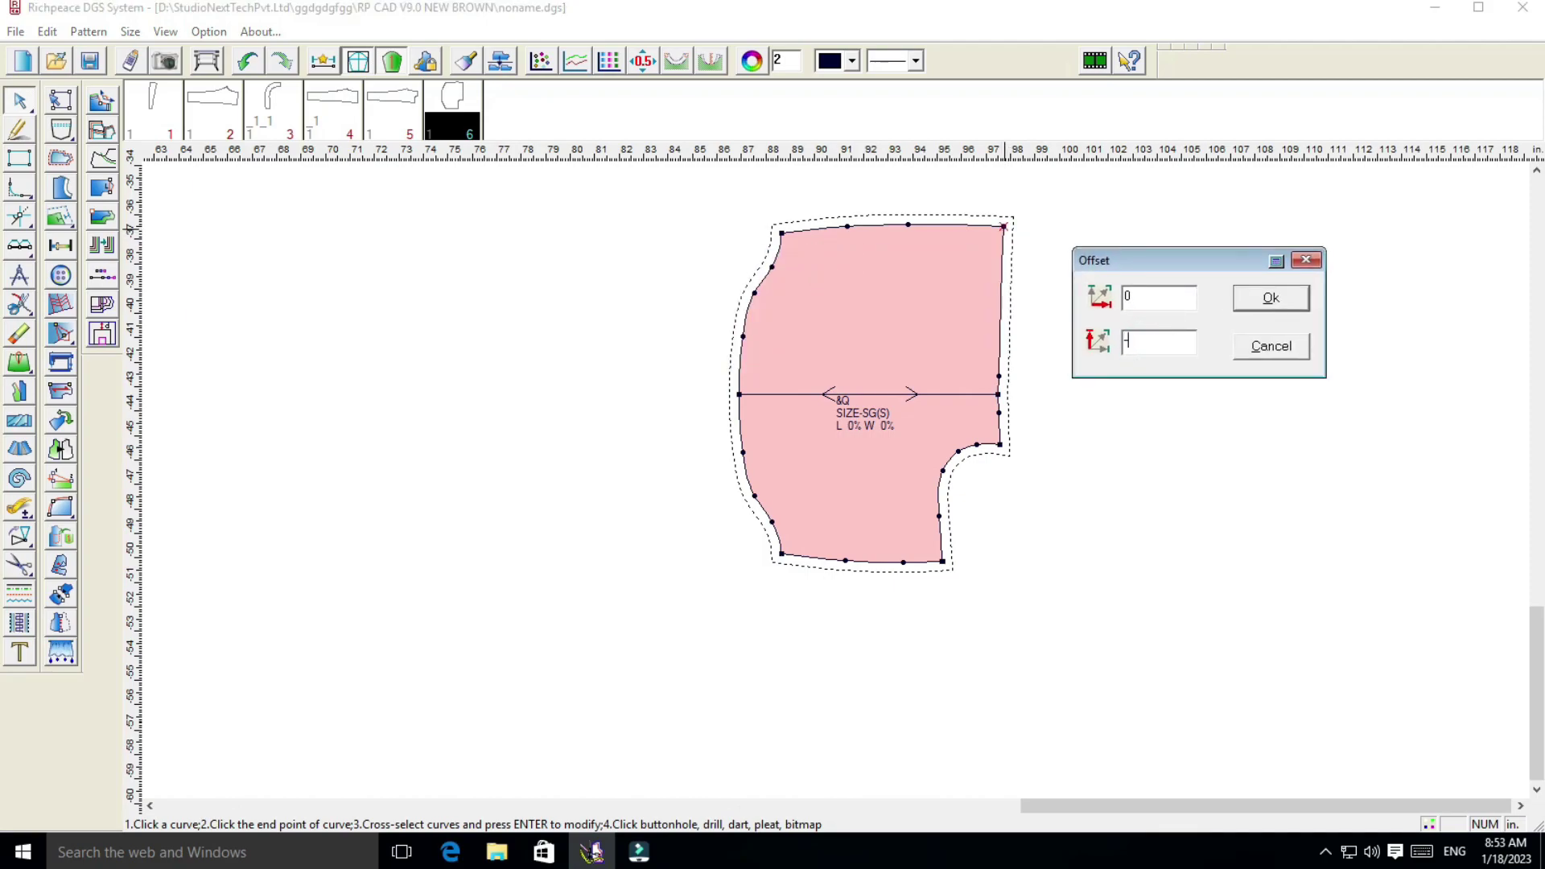
click(1300, 299)
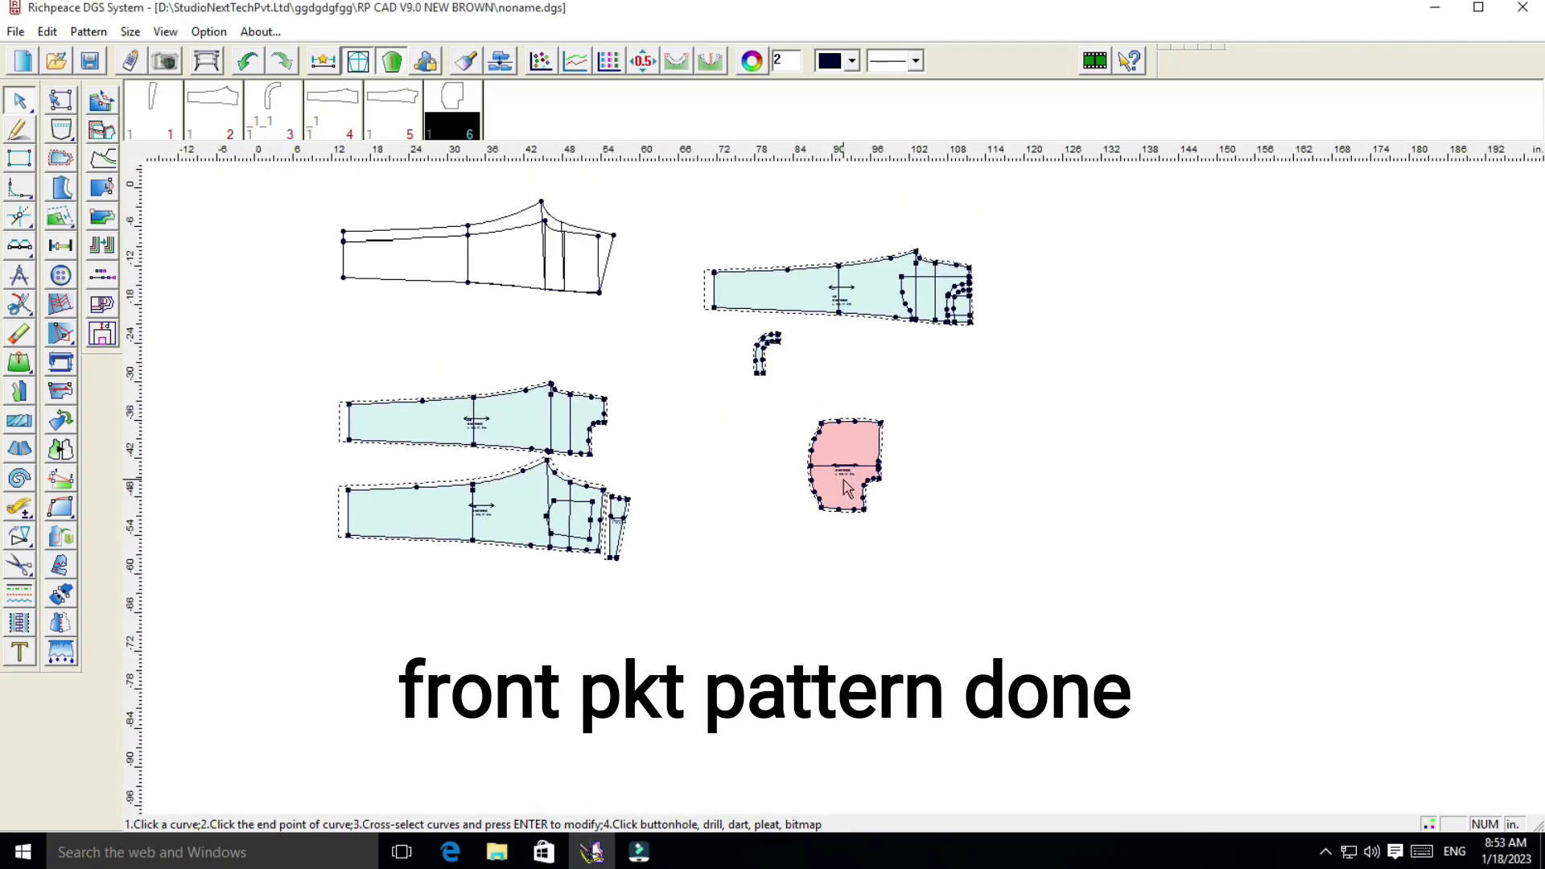
Move the pink pocket piece beside the front trouser pieces
scroll(846, 486, up, 2)
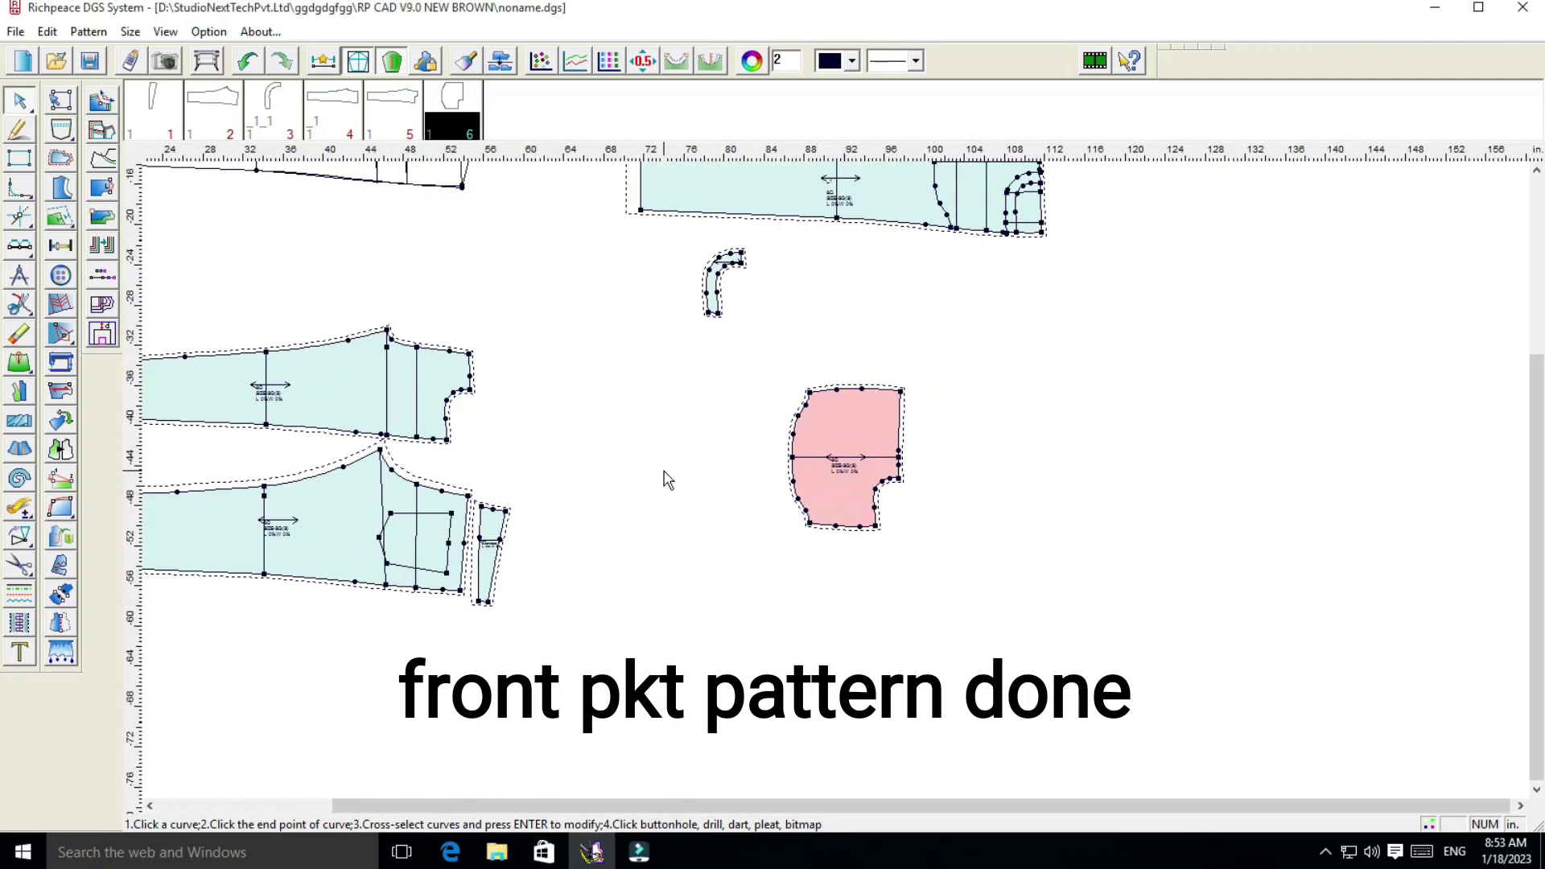
right_click(662, 470)
click(707, 521)
mouse_move(848, 451)
mouse_down()
mouse_move(588, 426)
mouse_move(550, 404)
mouse_up()
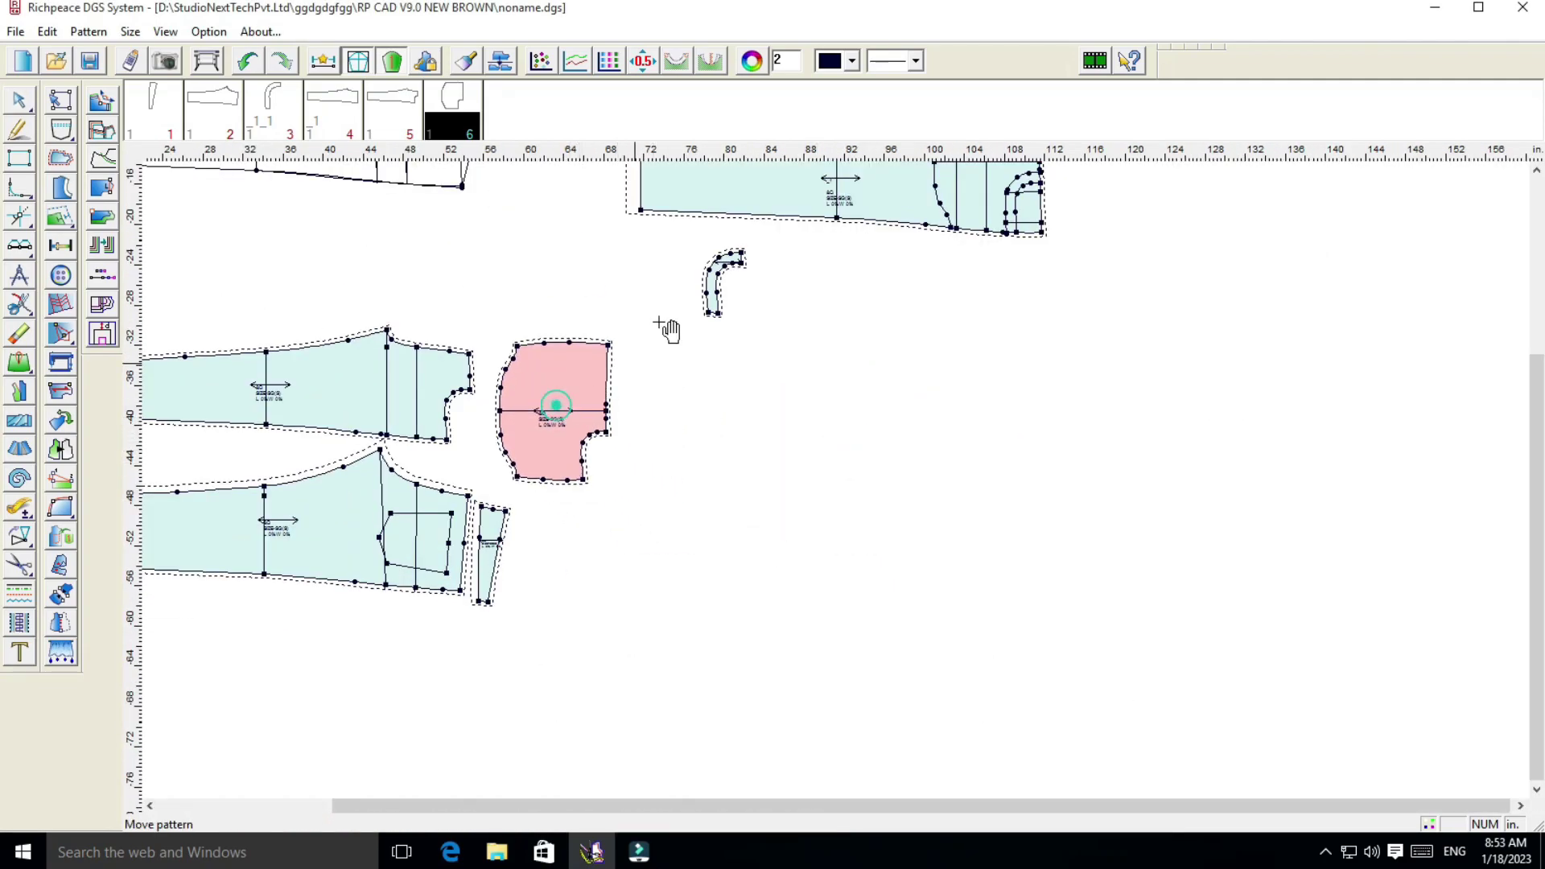
mouse_move(728, 256)
mouse_down()
mouse_move(600, 515)
mouse_move(561, 554)
mouse_up()
scroll(561, 553, down, 2)
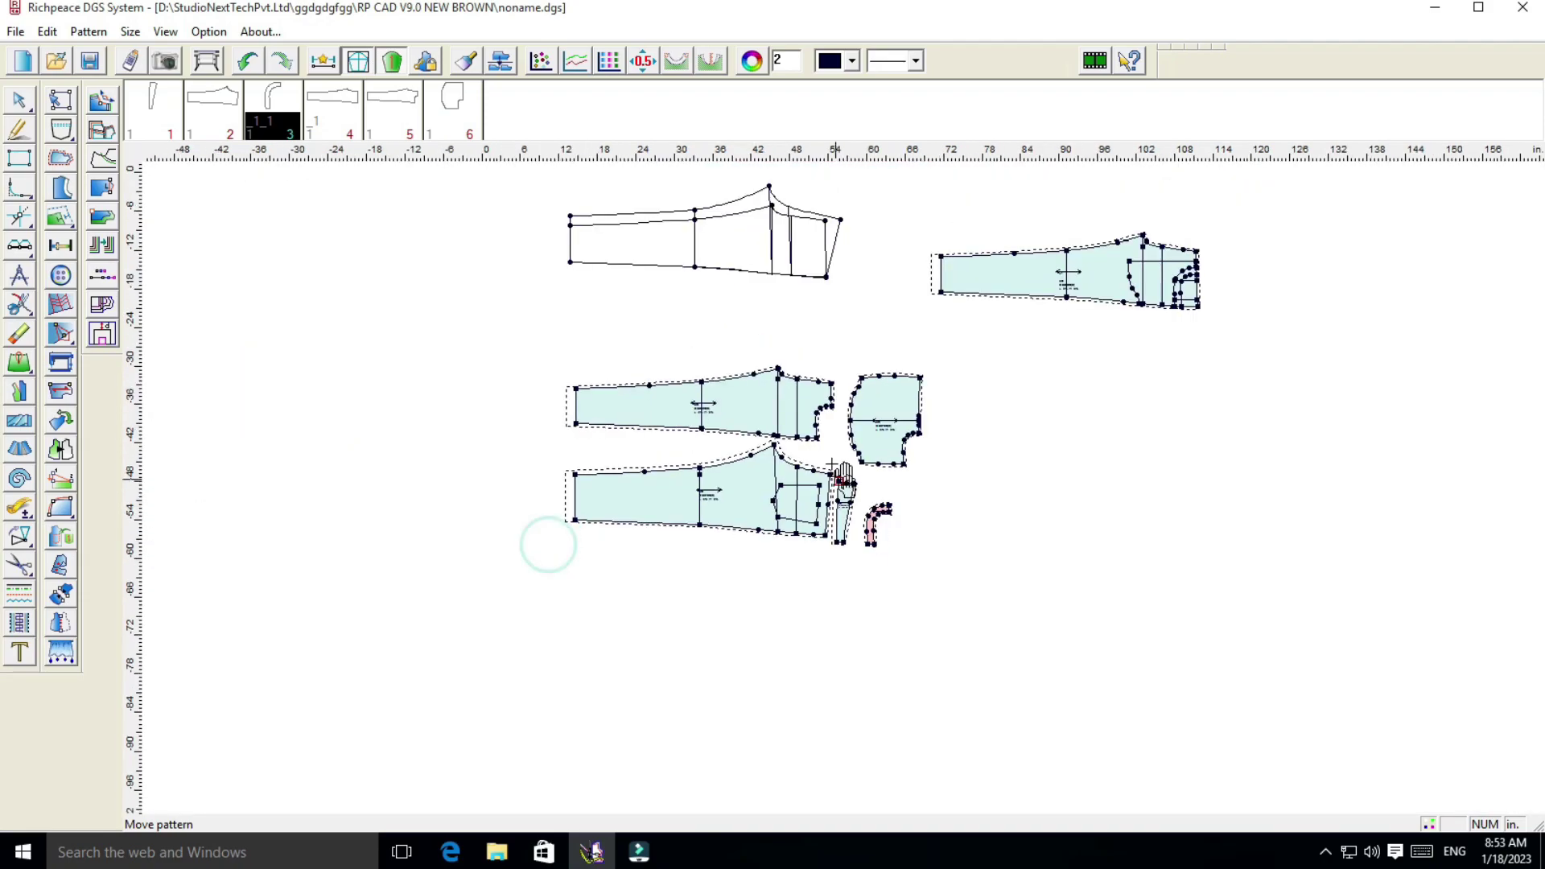
scroll(1137, 453, up, 2)
Shift the upper-right trouser piece to the left and zoom in
drag(1320, 274, 1197, 317)
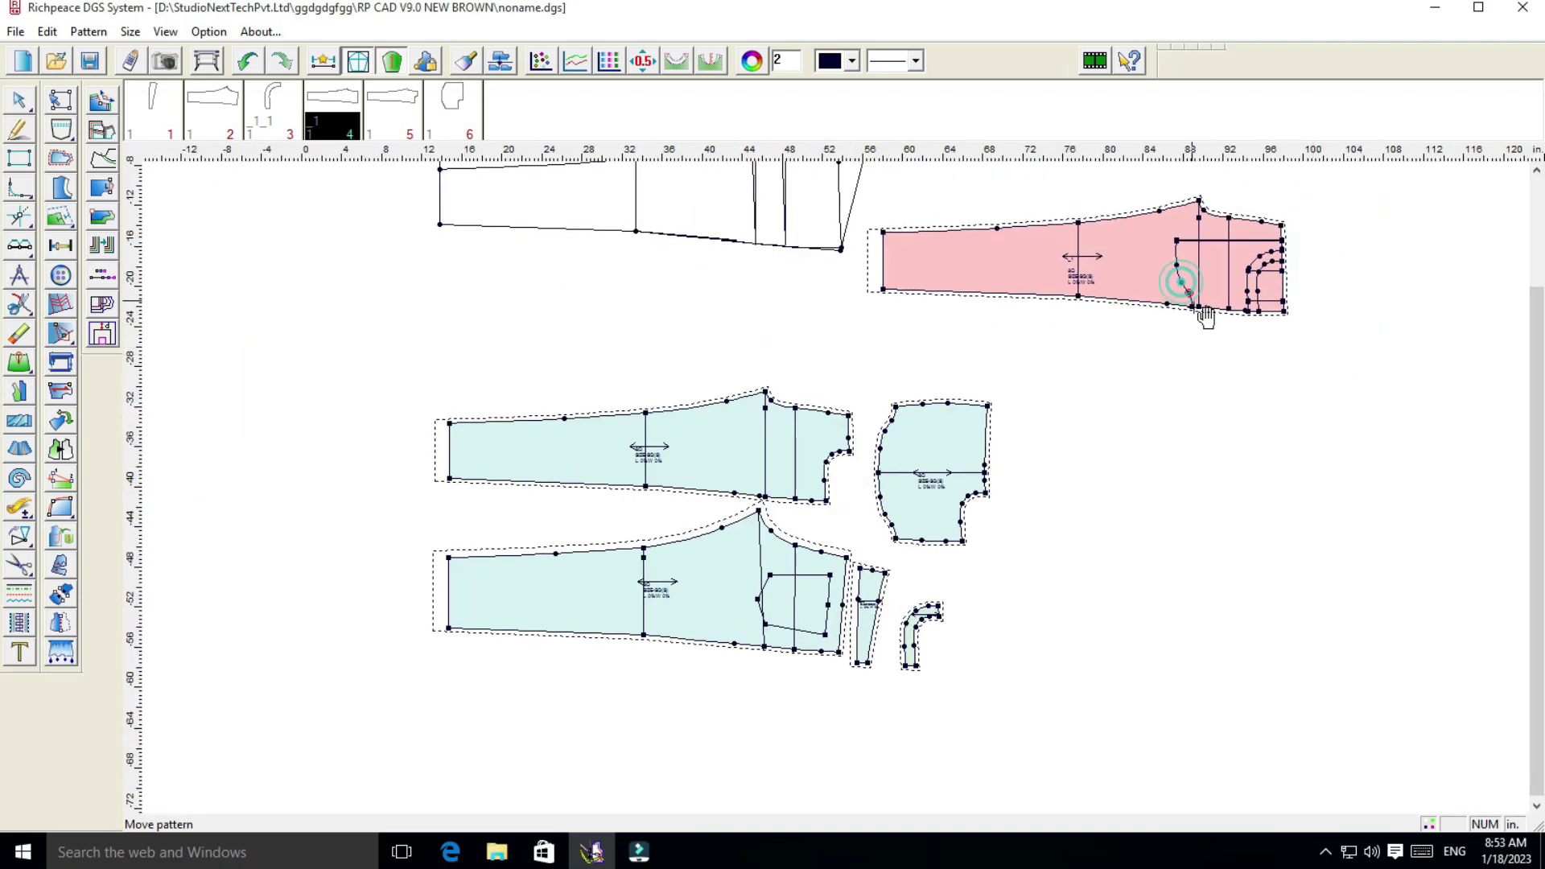
scroll(1197, 317, down, 2)
mouse_move(789, 483)
mouse_down()
mouse_move(901, 459)
mouse_move(869, 479)
mouse_up()
scroll(901, 459, up, 3)
scroll(857, 455, up, 2)
scroll(838, 475, up, 1)
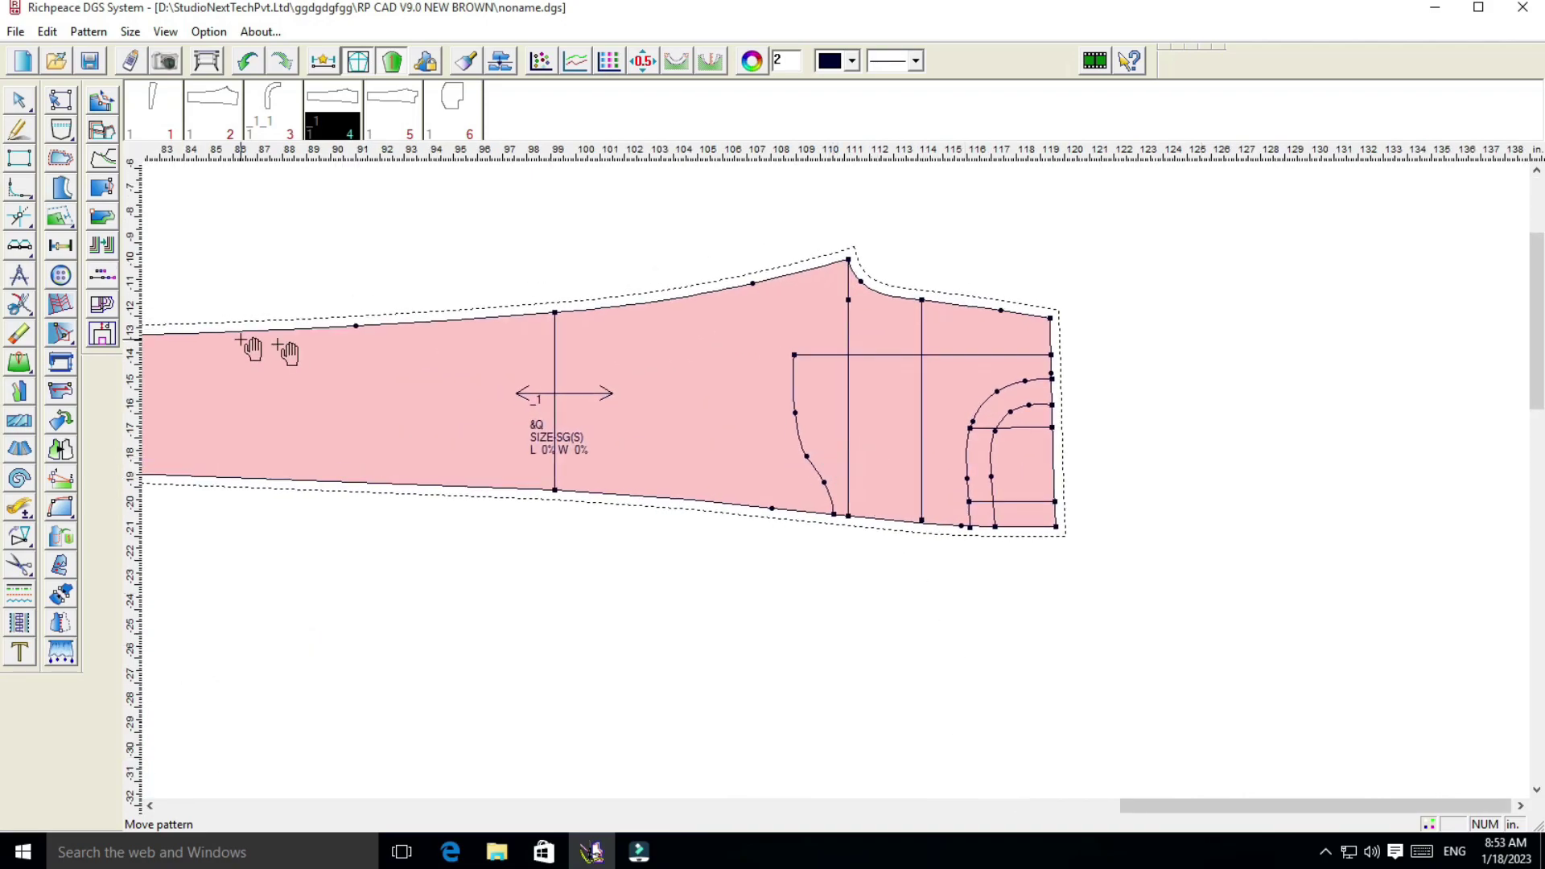
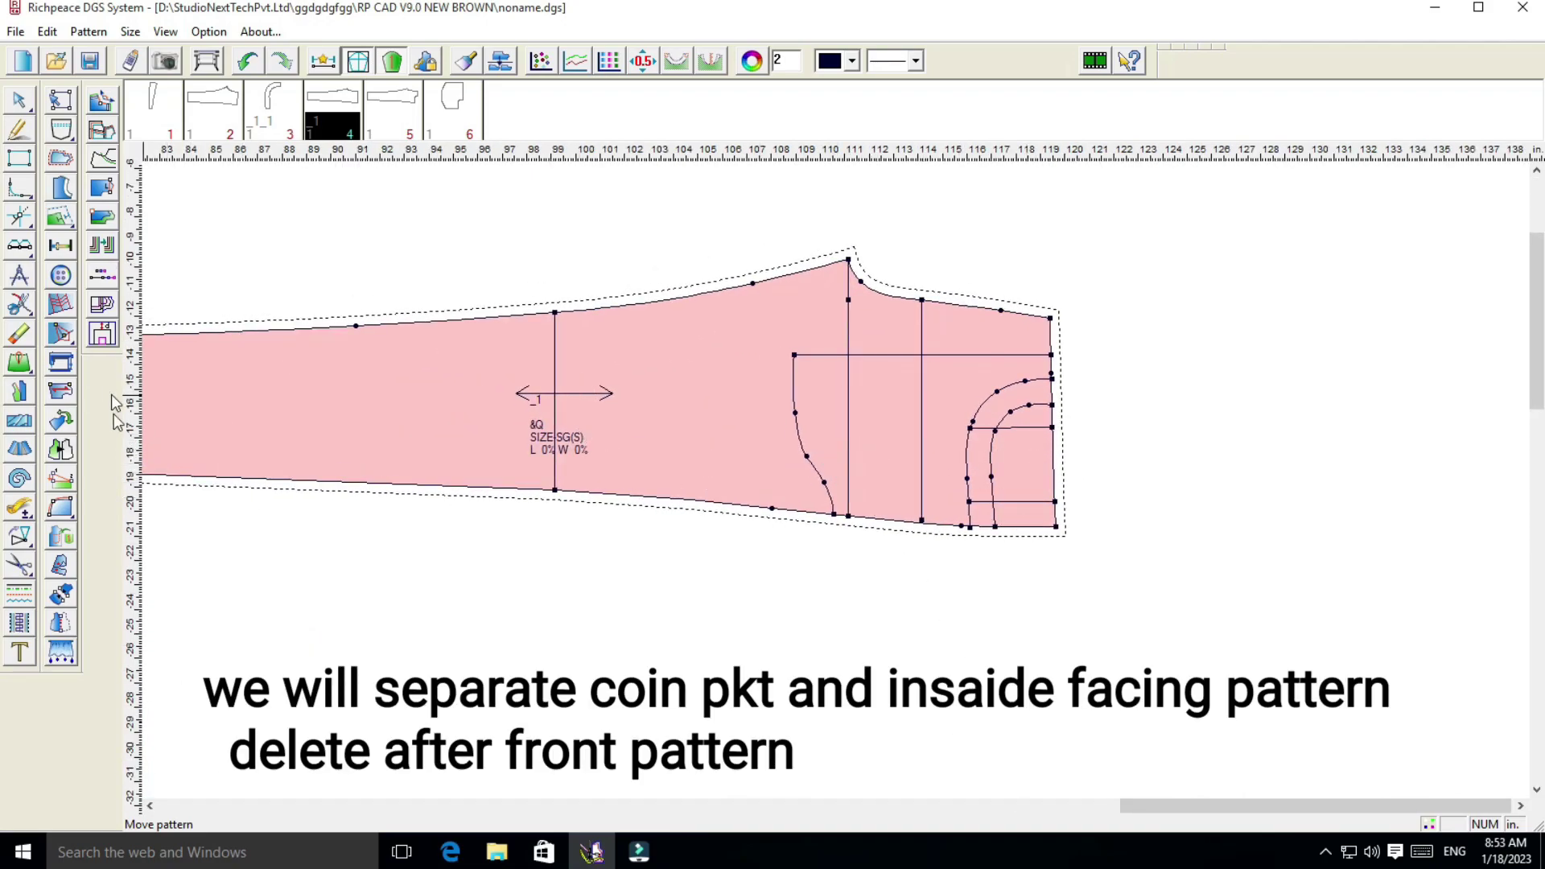
Extract the curved pocket piece from the front panel and move it below the panel
click(60, 567)
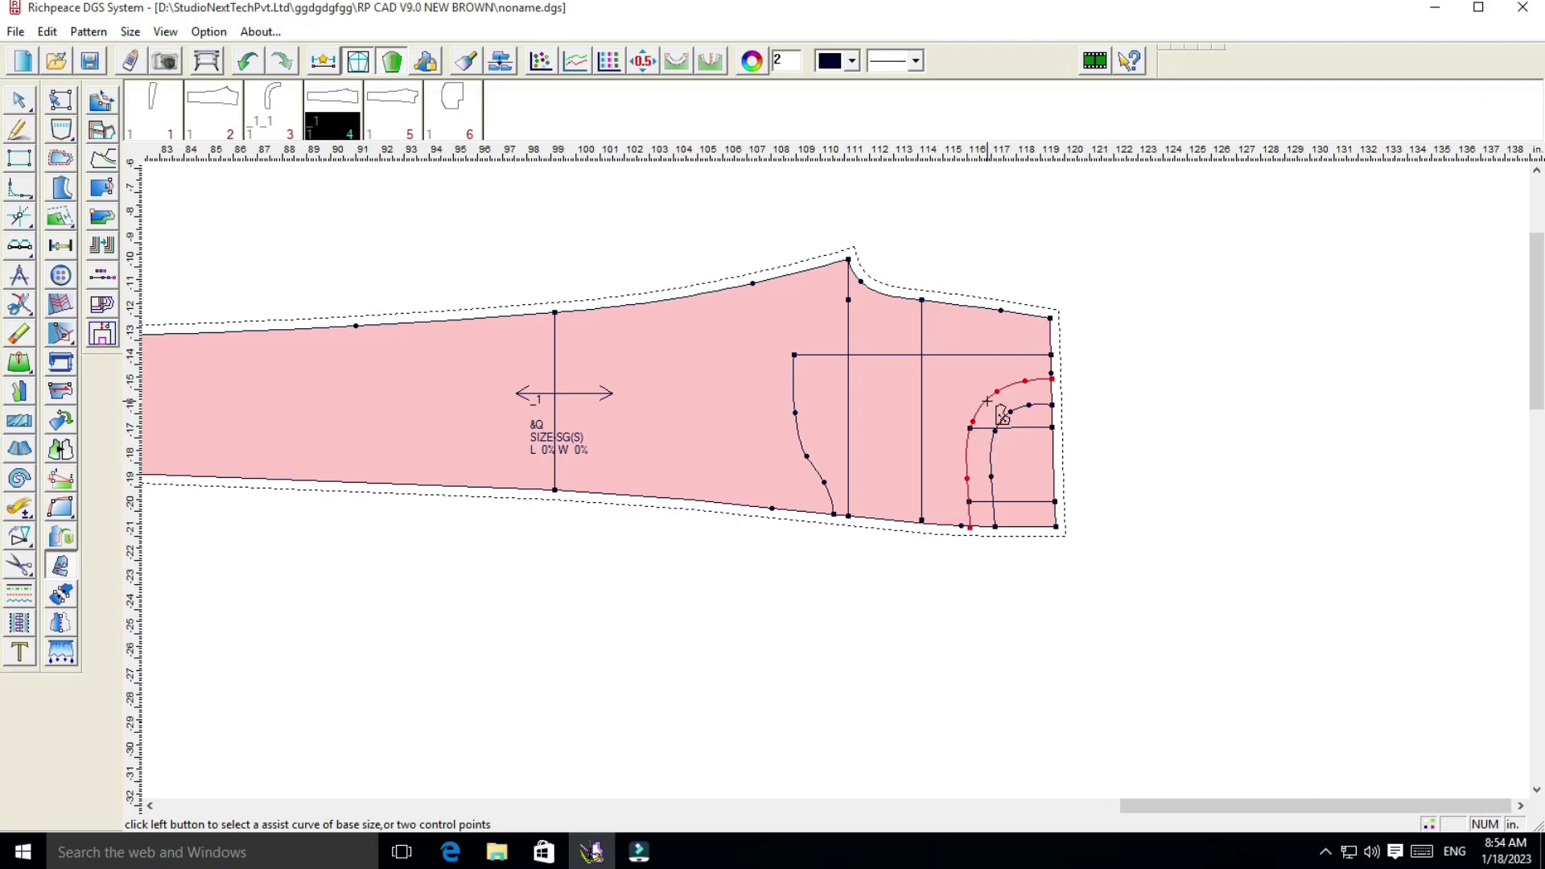
click(987, 400)
click(602, 773)
right_click(1247, 466)
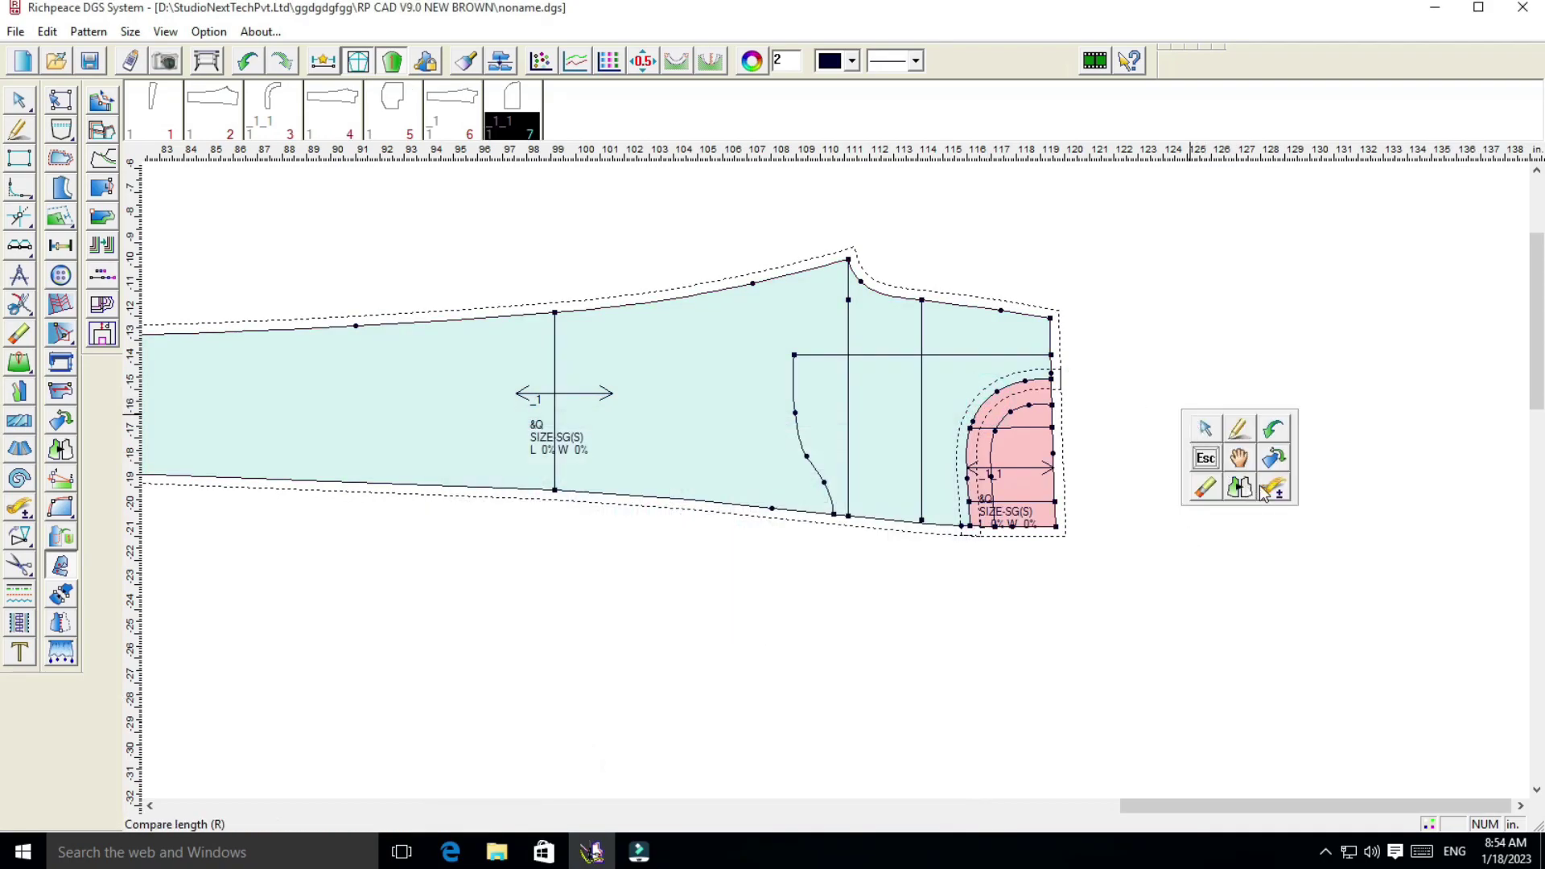
click(1232, 461)
mouse_move(1024, 453)
mouse_down()
mouse_move(1104, 570)
mouse_move(1022, 634)
mouse_up()
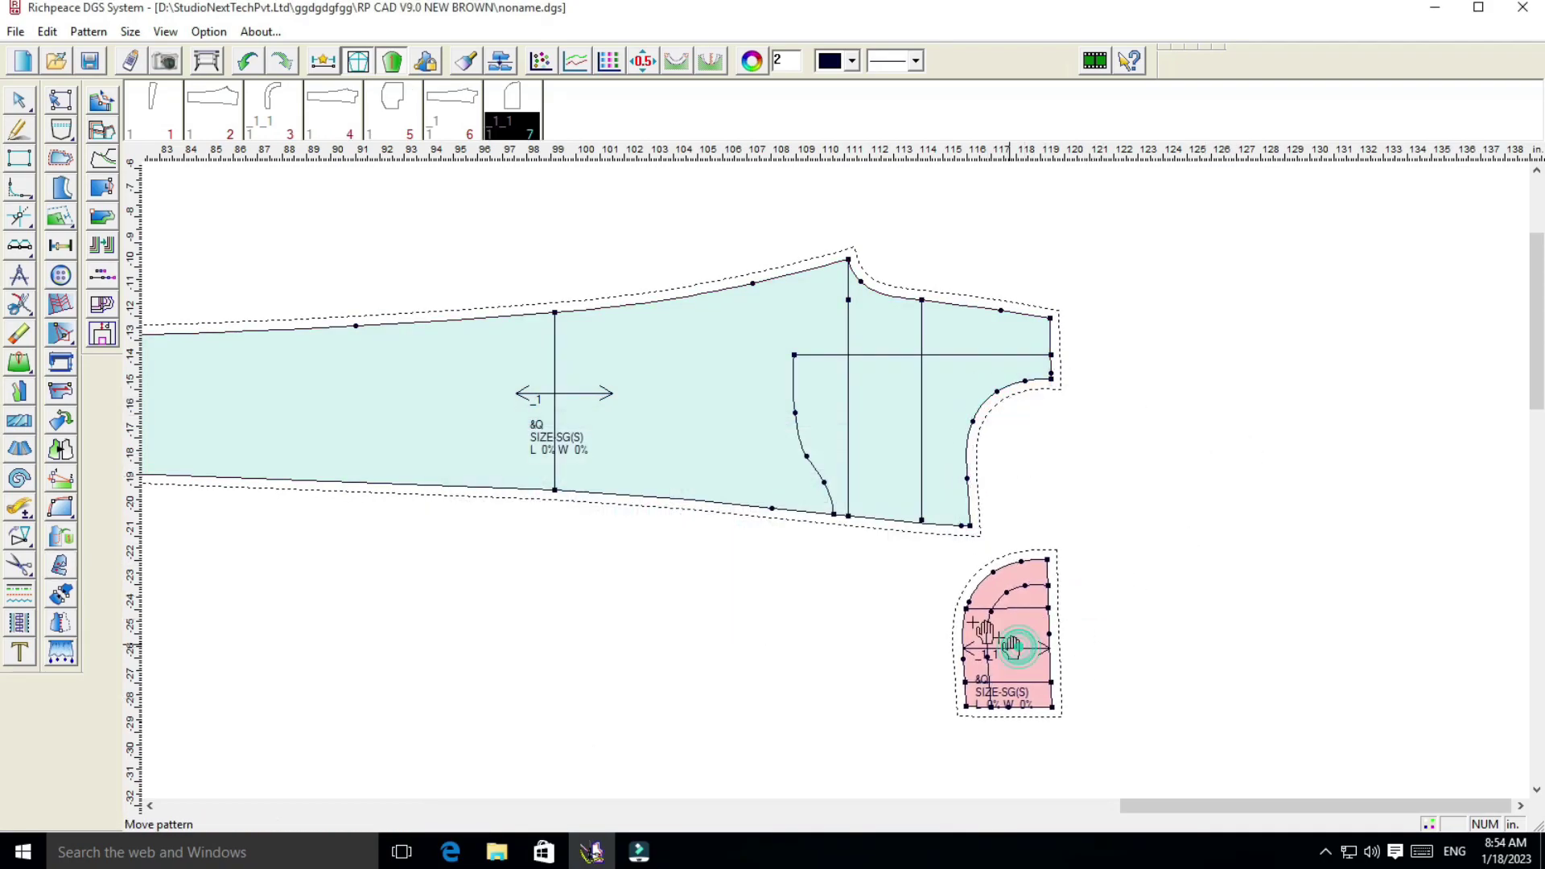
drag(885, 481, 941, 449)
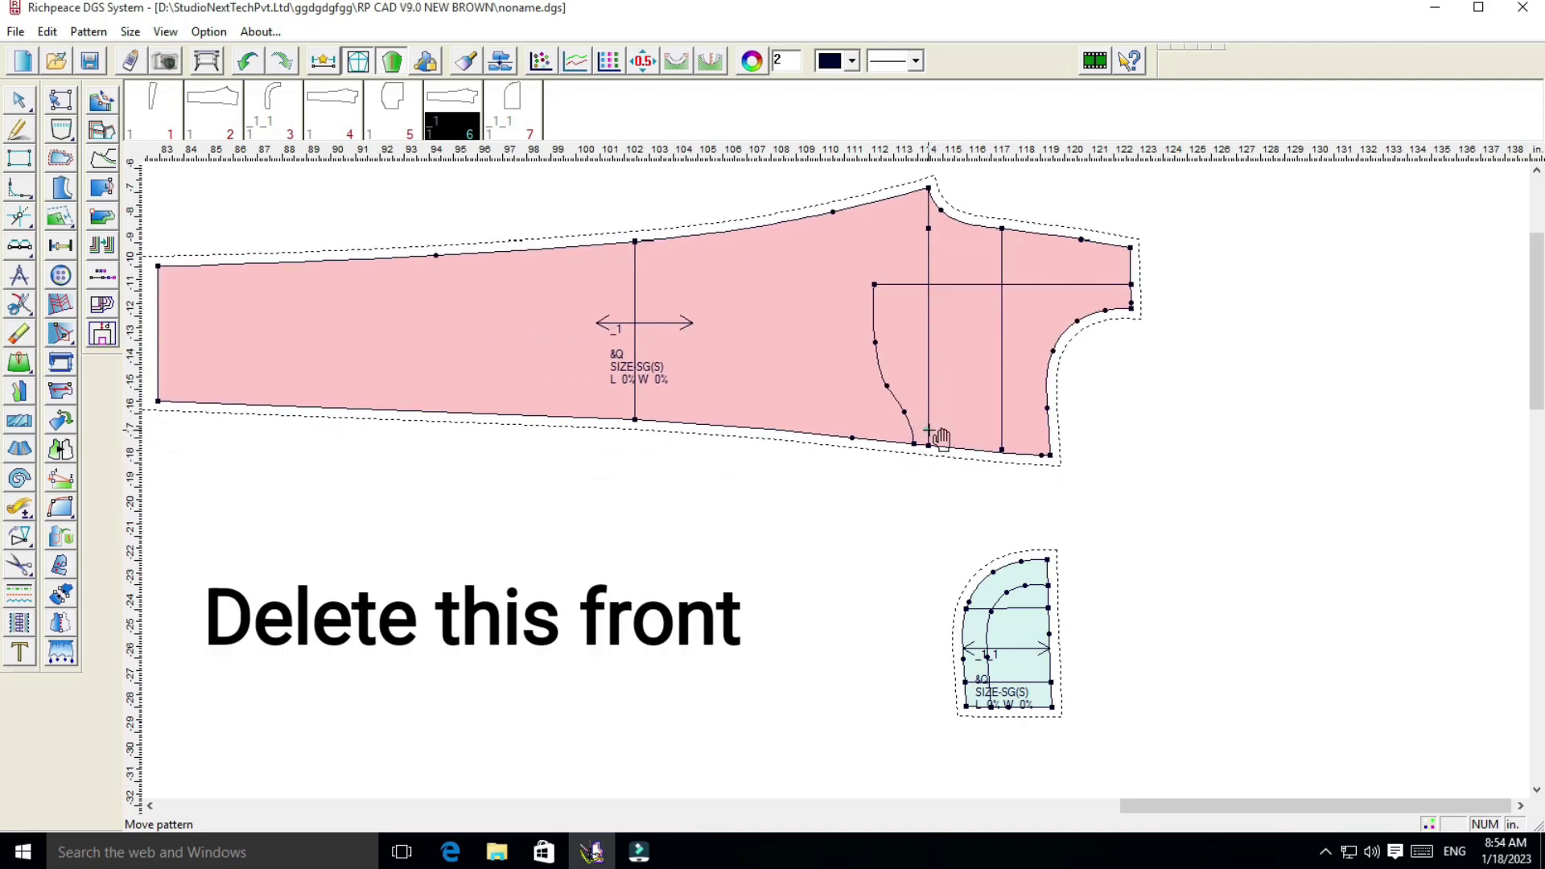
Delete the front trouser panel and place a copy of the pocket piece beside the original
key(Delete)
click(728, 460)
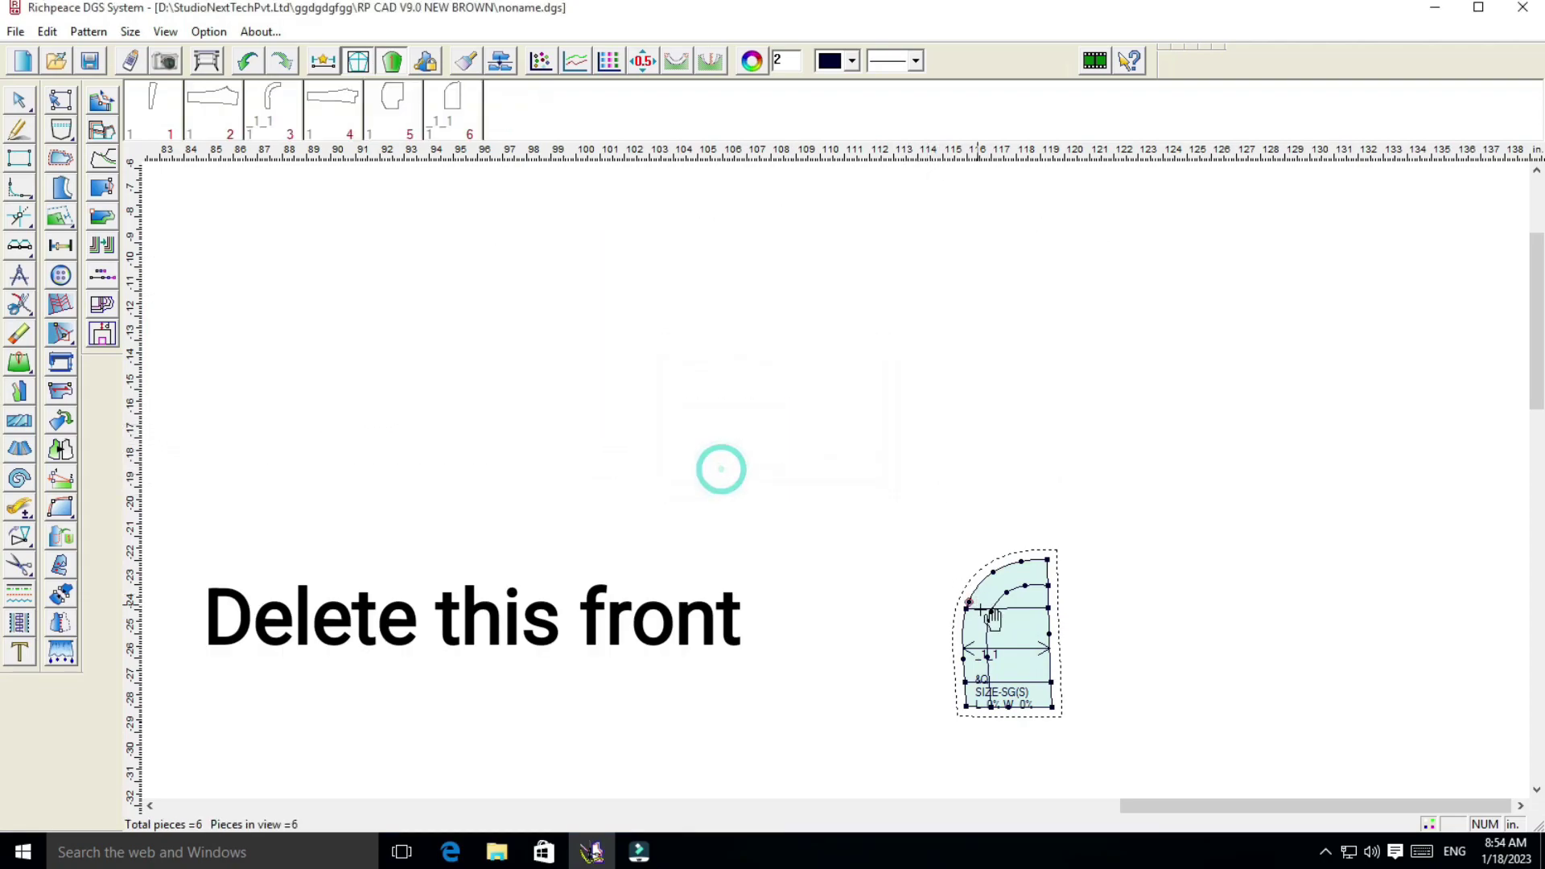
scroll(859, 448, up, 1)
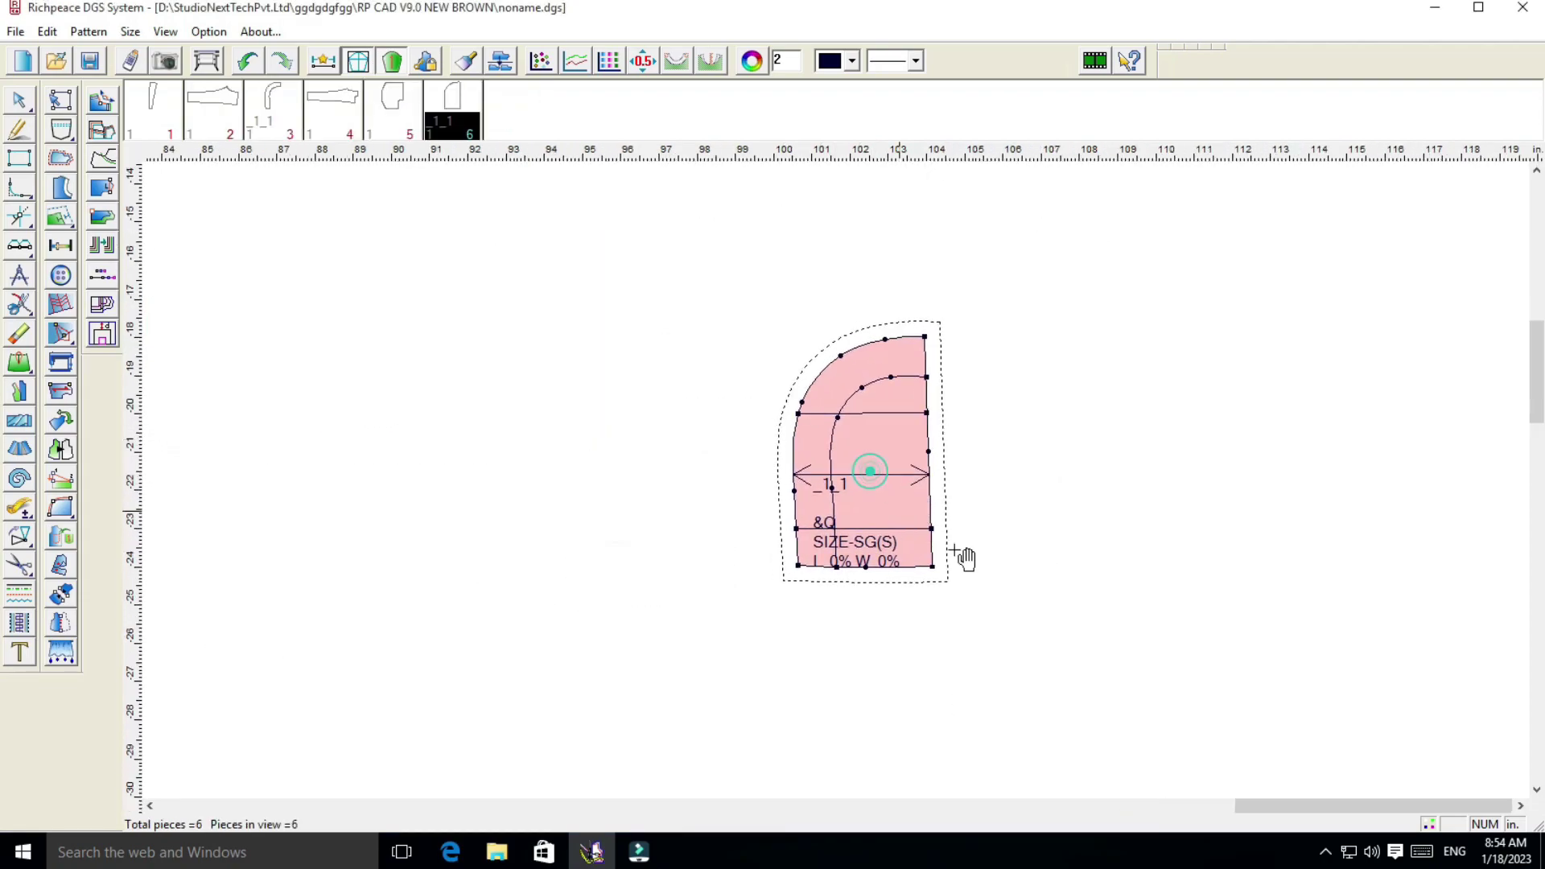
click(757, 465)
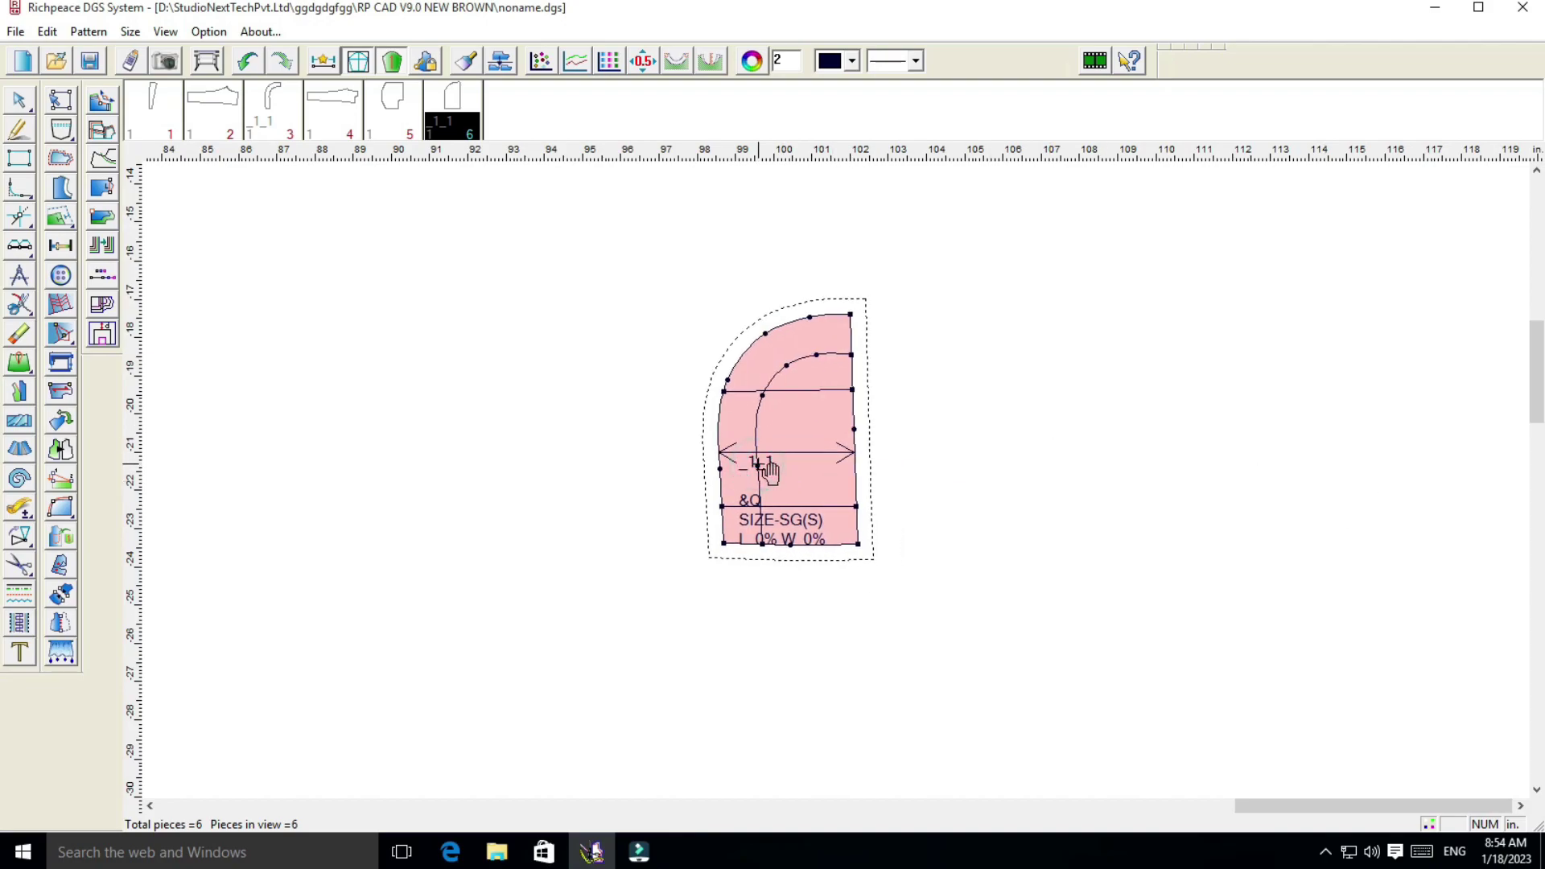
key(ctrl+c)
click(1031, 448)
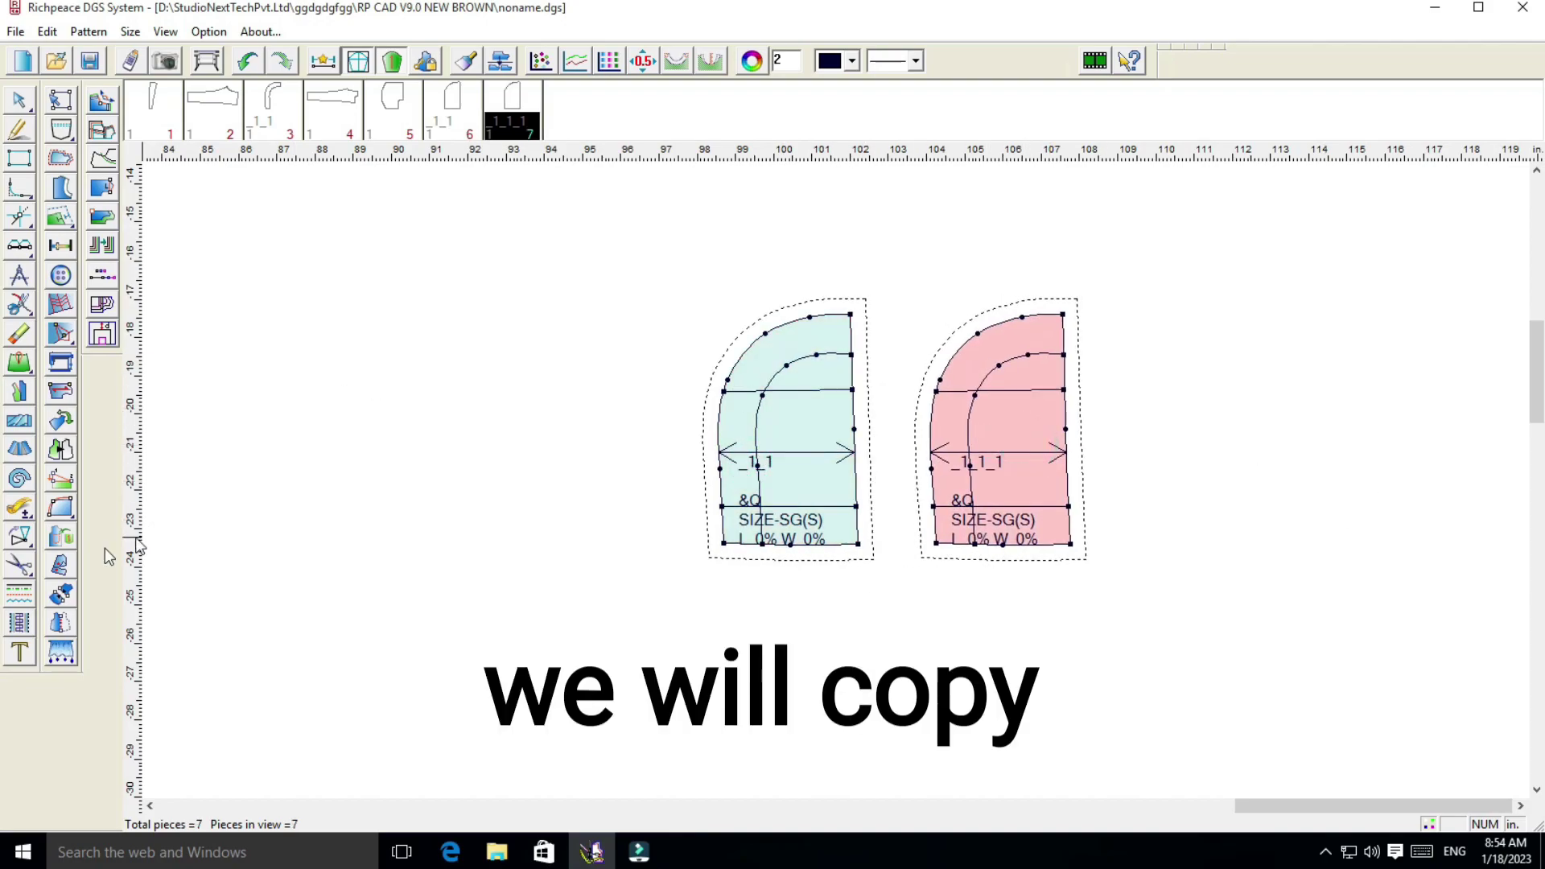
Split the copied pocket piece into separate pieces along its horizontal inner line
click(29, 566)
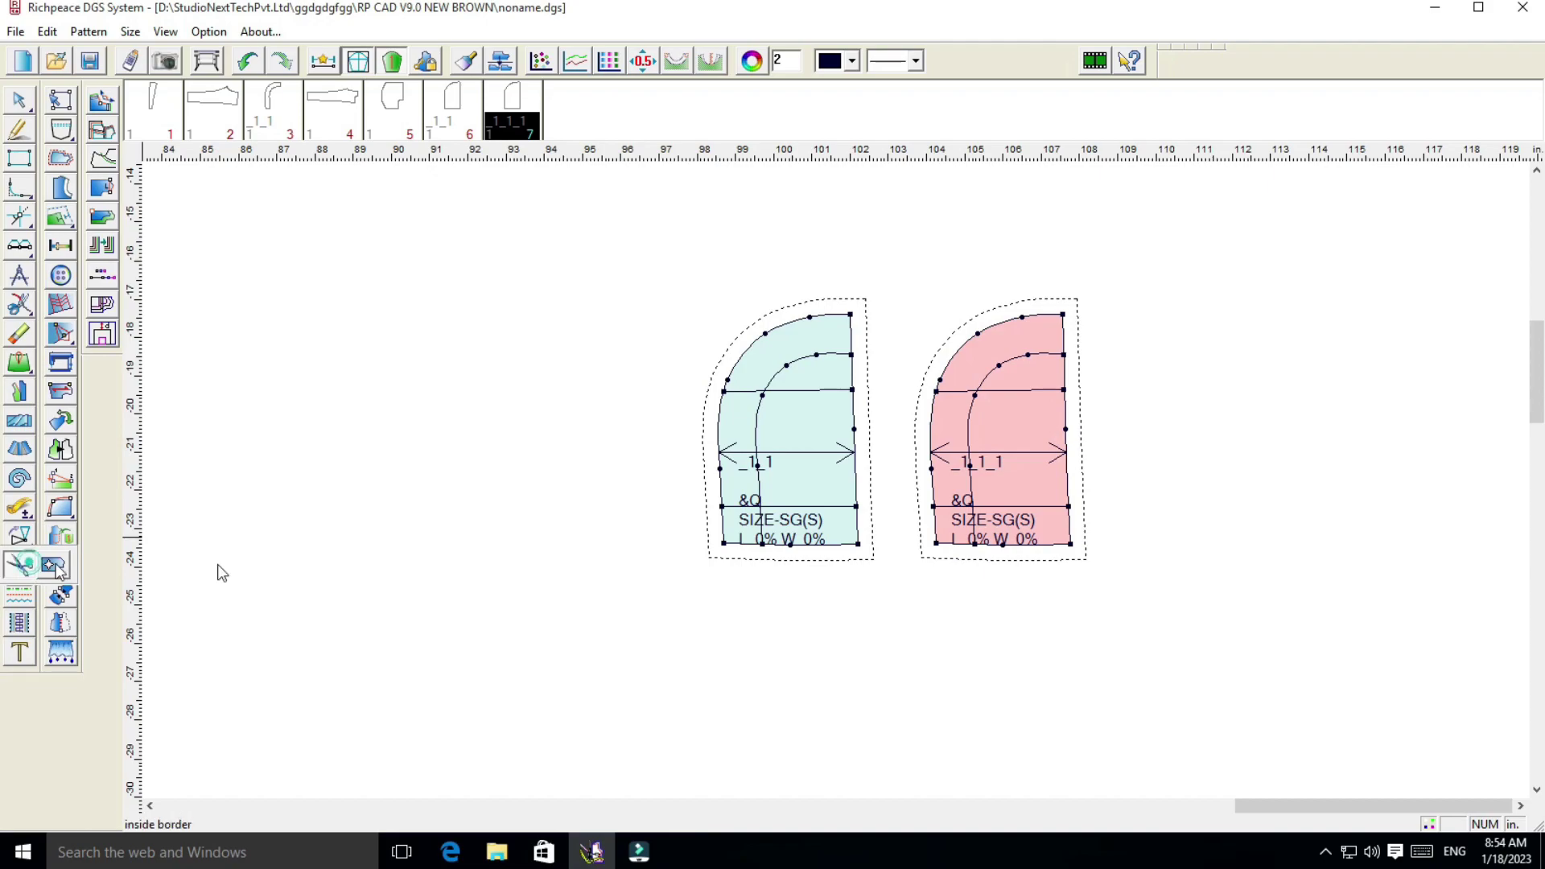
click(1014, 396)
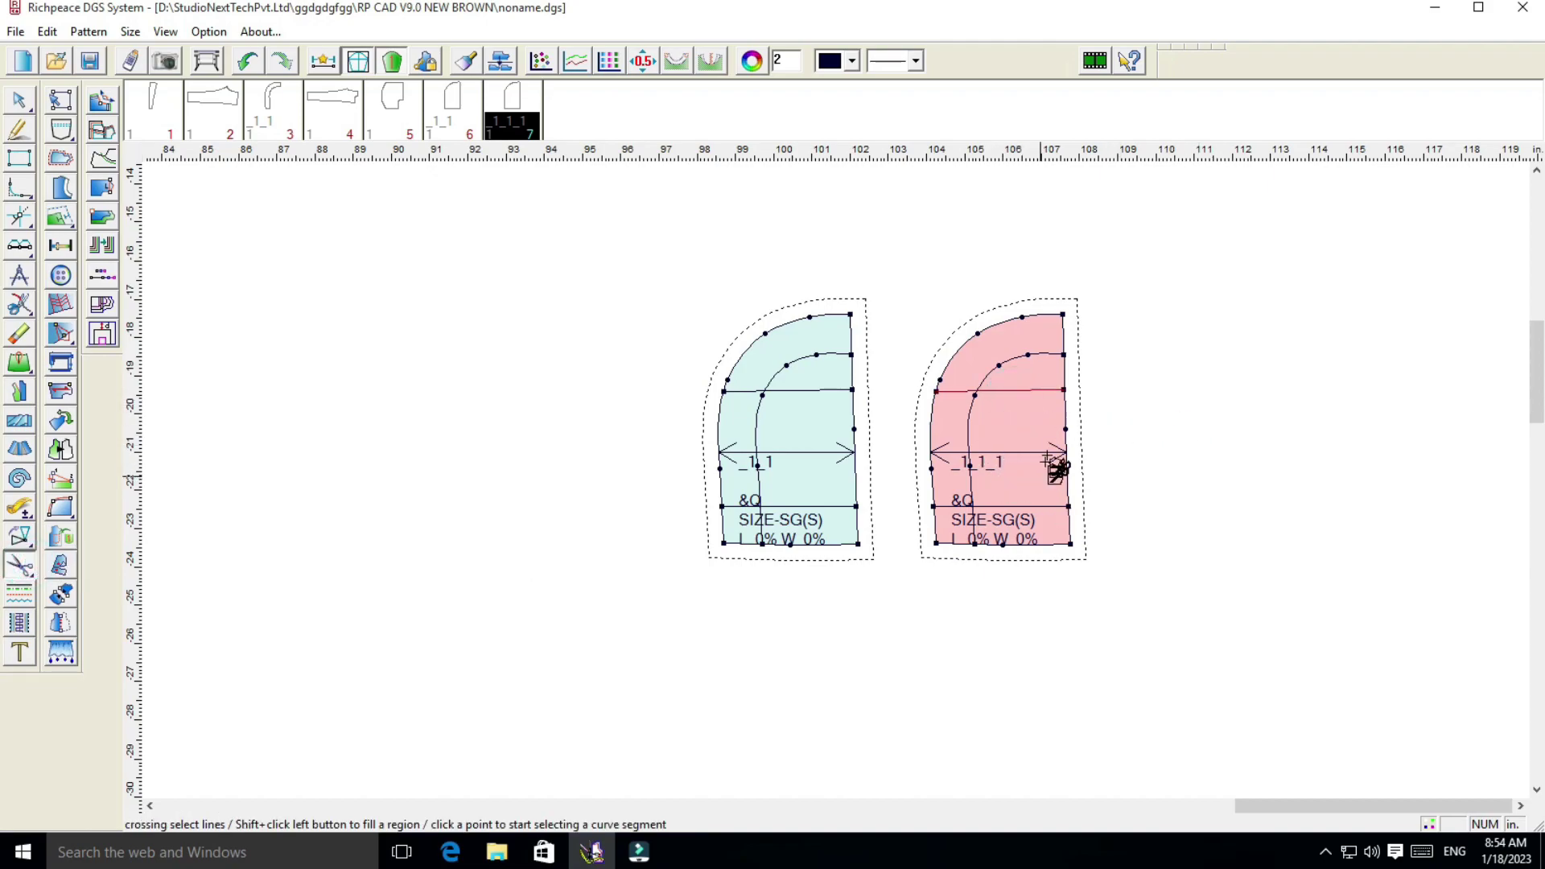
click(60, 565)
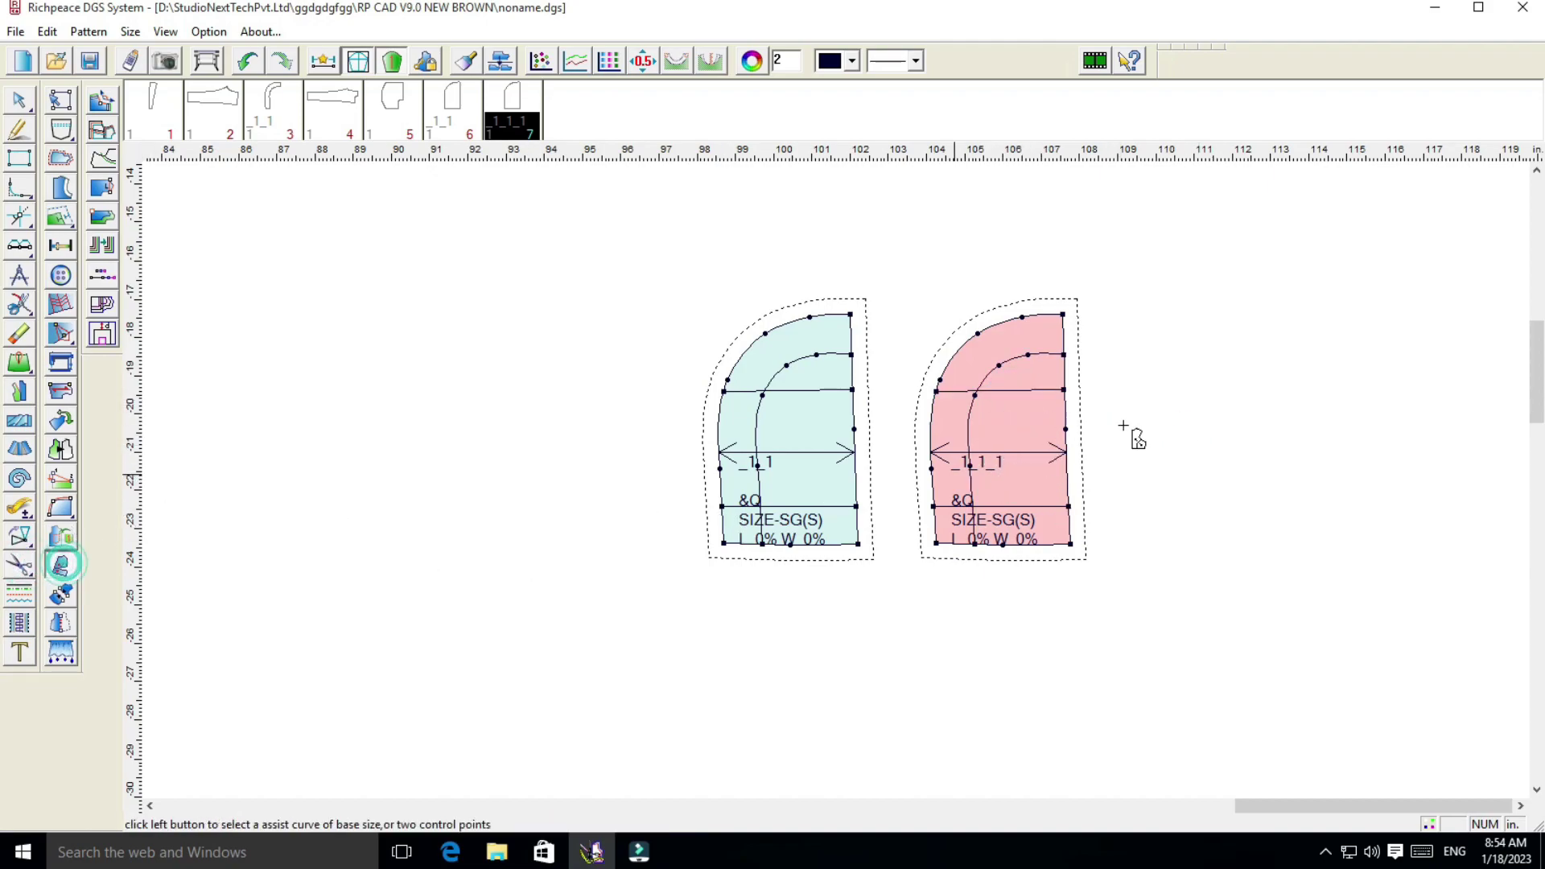
click(1014, 396)
click(589, 773)
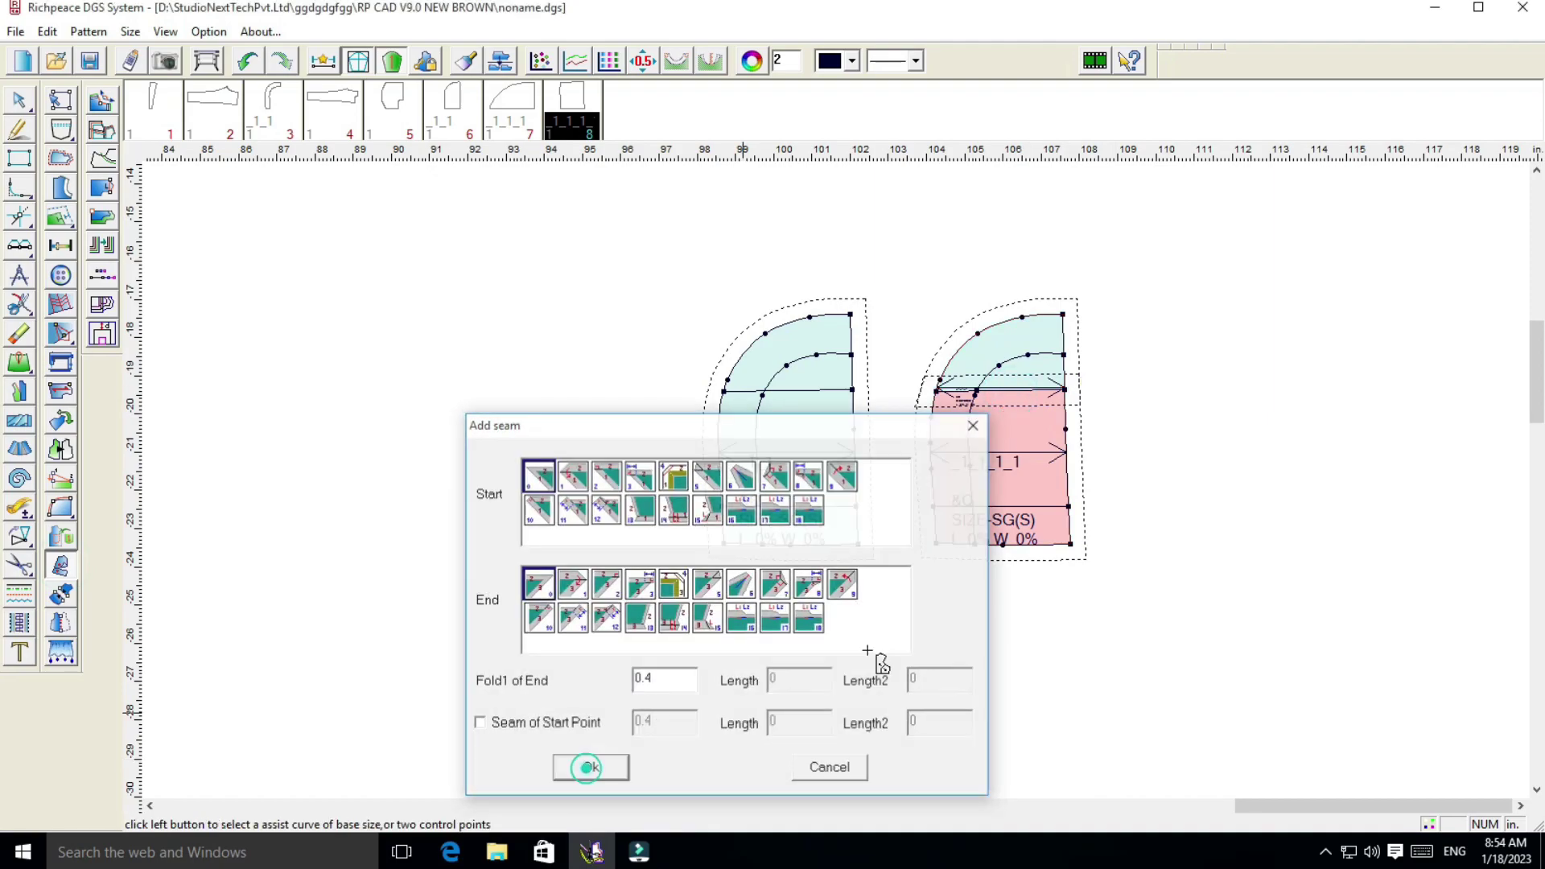
click(1026, 509)
click(605, 518)
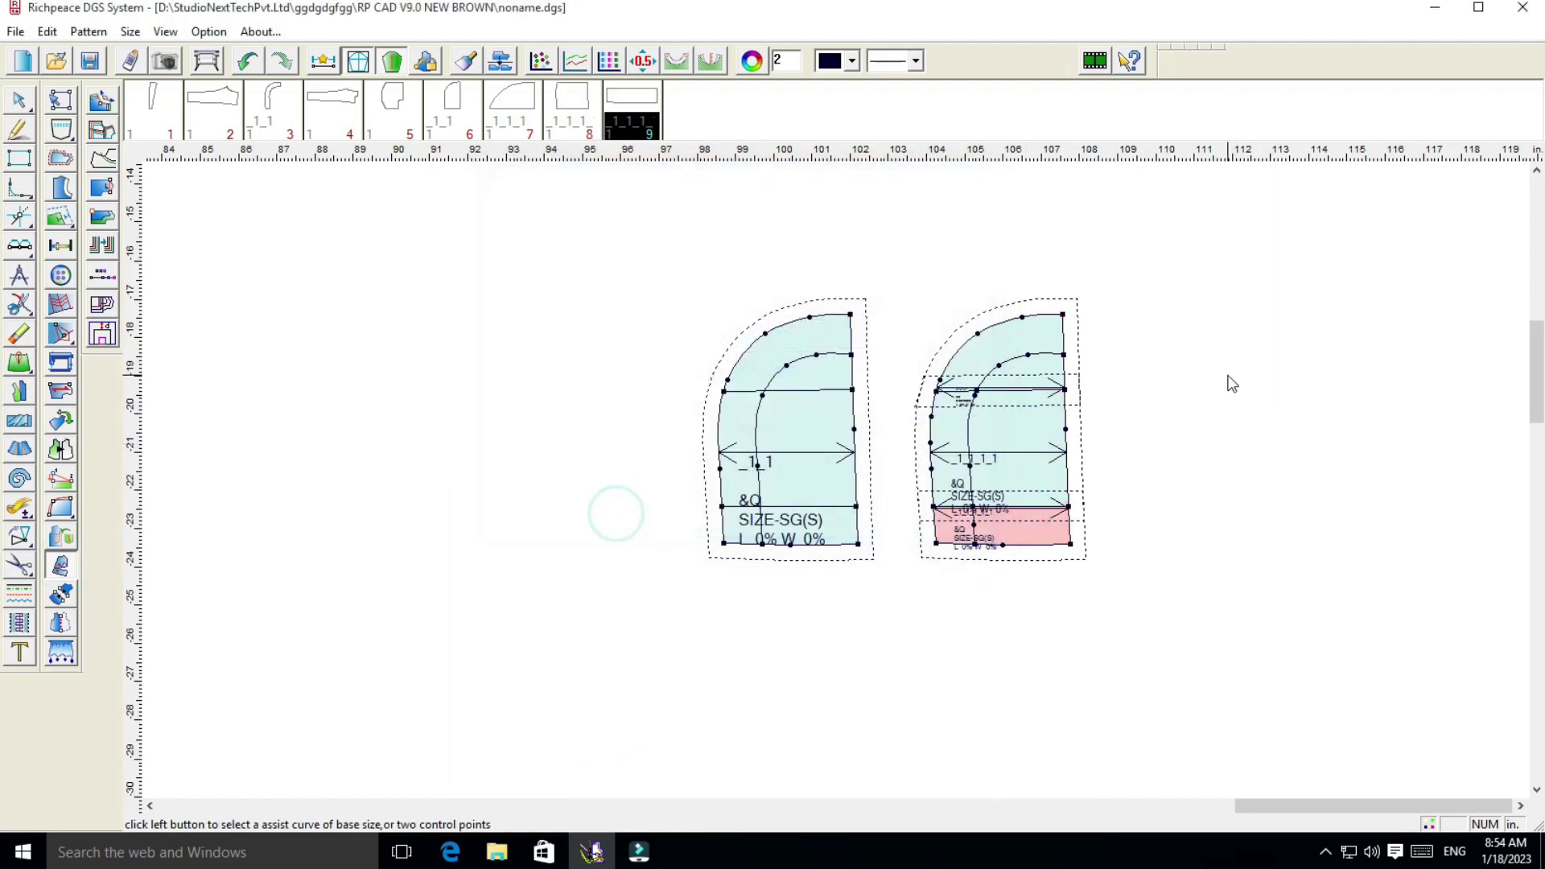
Delete the curved top part and the bottom strip, keeping the middle rectangular section
right_click(1228, 379)
click(1277, 427)
drag(1023, 345, 1140, 267)
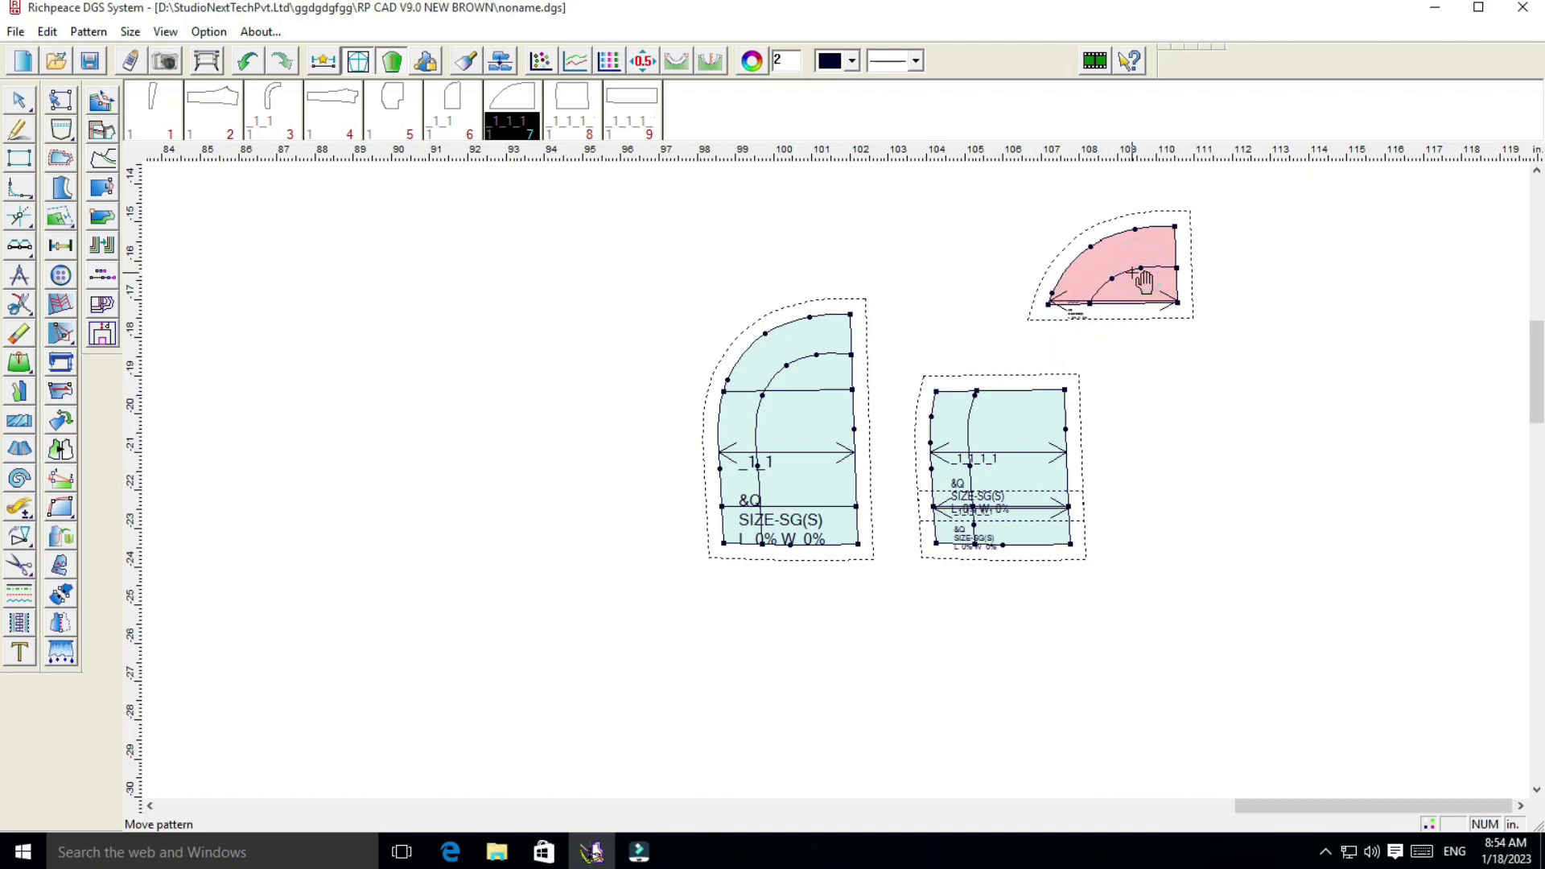
key(Delete)
click(743, 461)
drag(985, 548, 1309, 577)
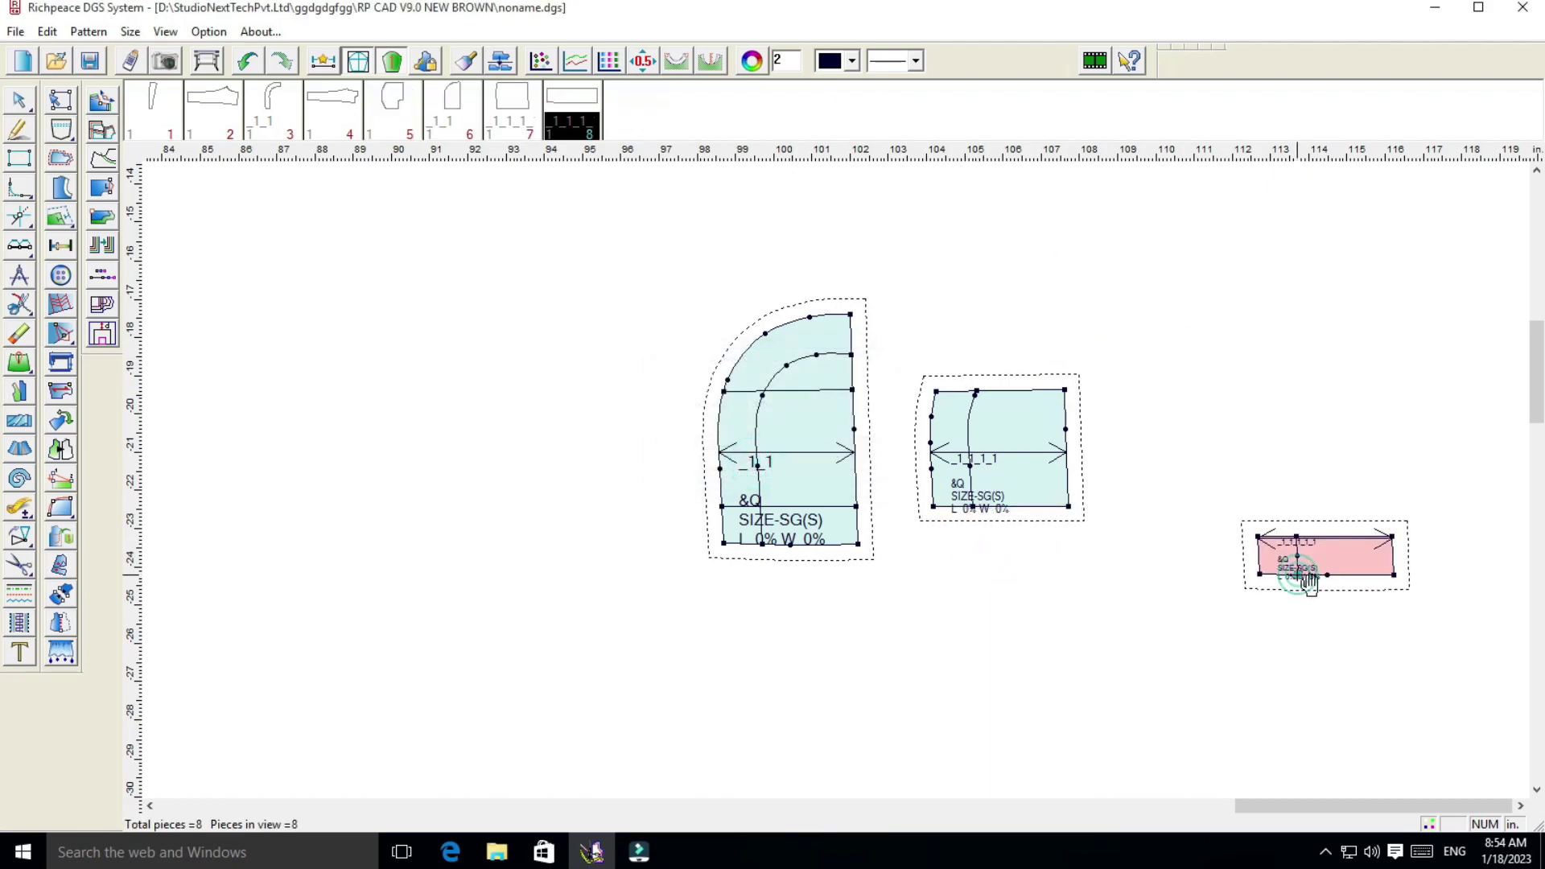
key(Delete)
click(734, 476)
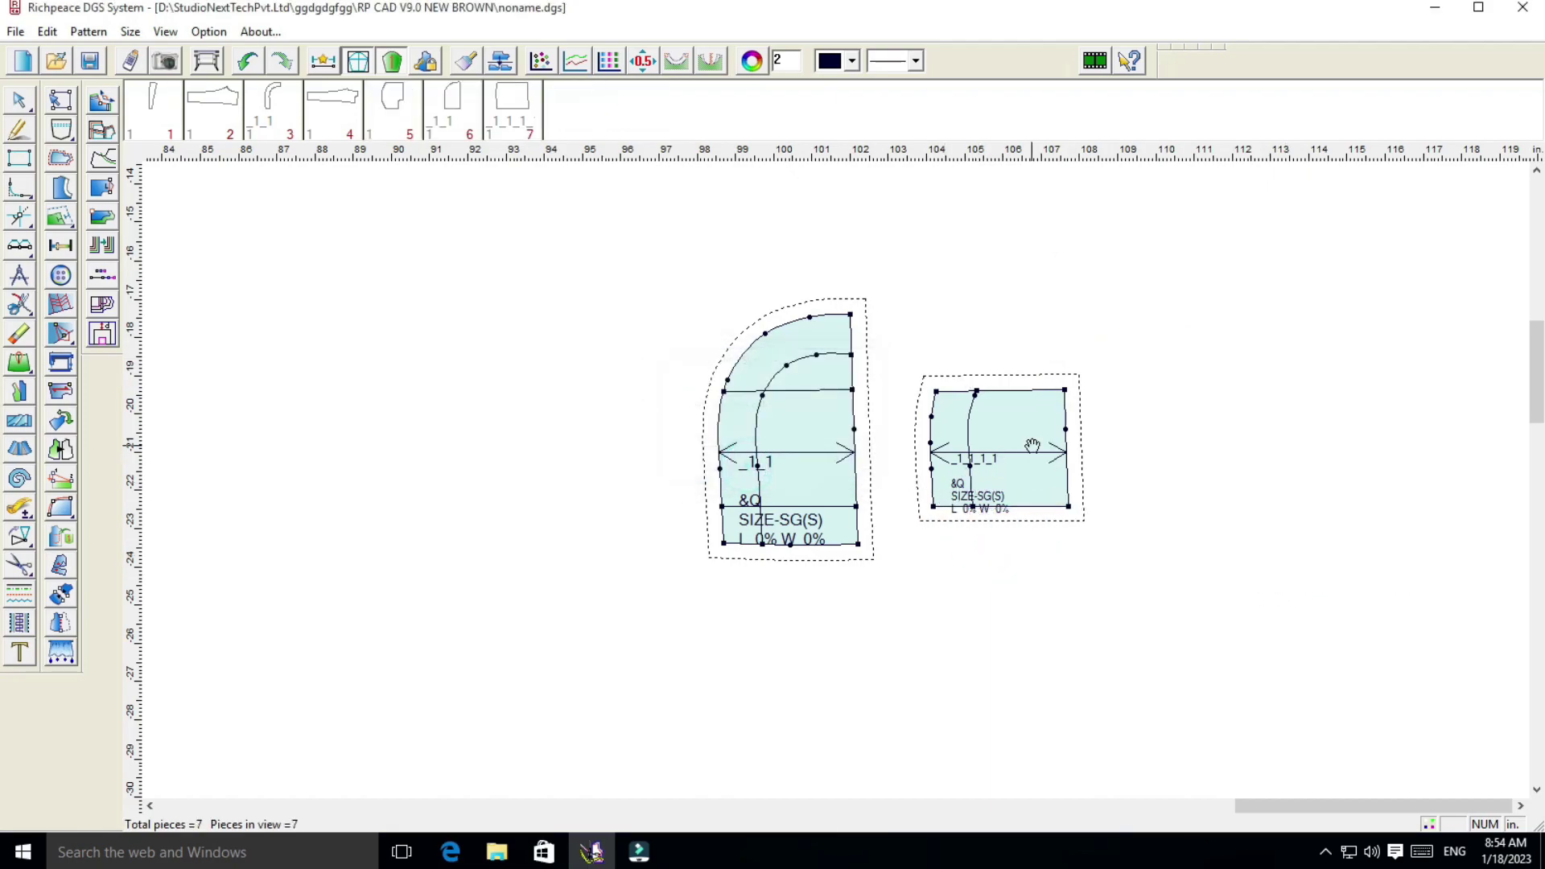
mouse_move(1036, 445)
mouse_down()
mouse_move(842, 449)
mouse_move(744, 600)
mouse_up()
Position the curved pocket piece beside the front trouser panel
scroll(841, 449, down, 3)
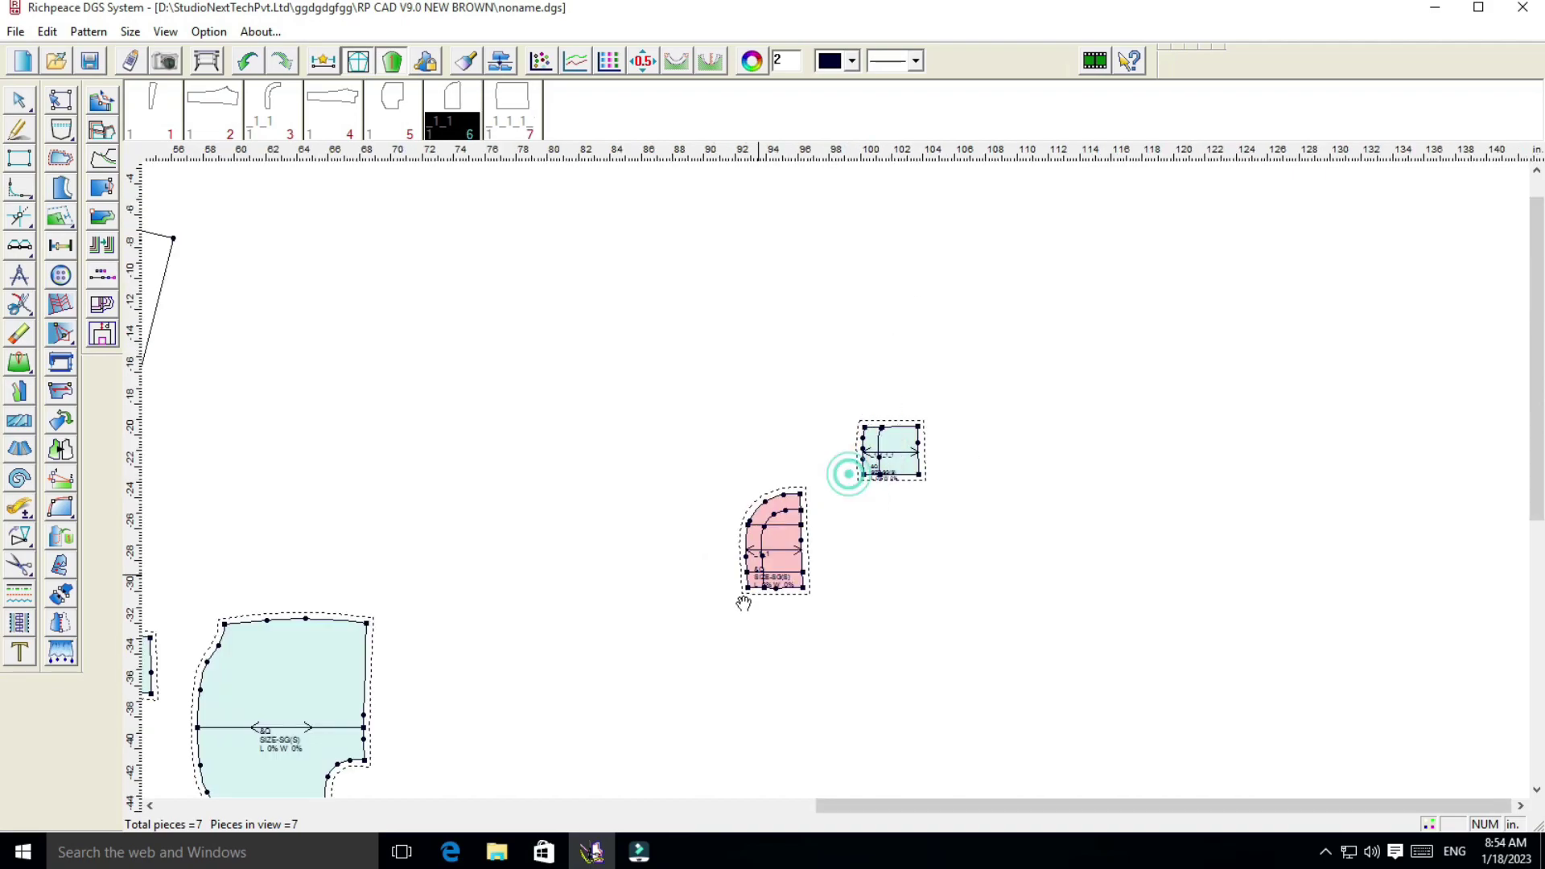
scroll(837, 481, down, 2)
drag(838, 482, 550, 556)
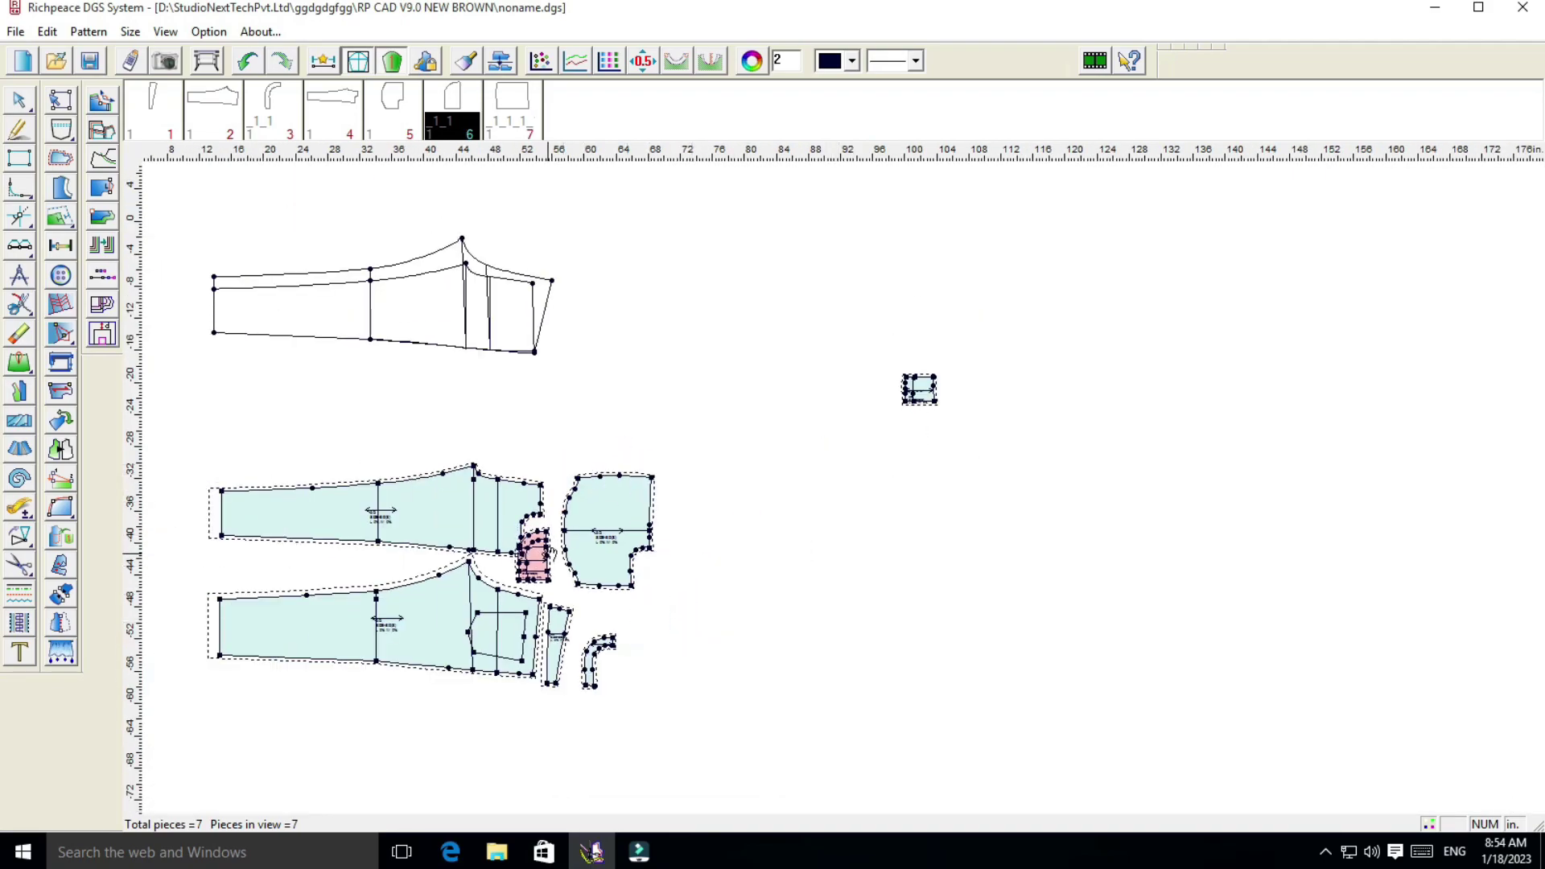
click(610, 521)
scroll(609, 521, up, 2)
drag(917, 483, 998, 483)
scroll(997, 483, up, 1)
drag(854, 475, 874, 470)
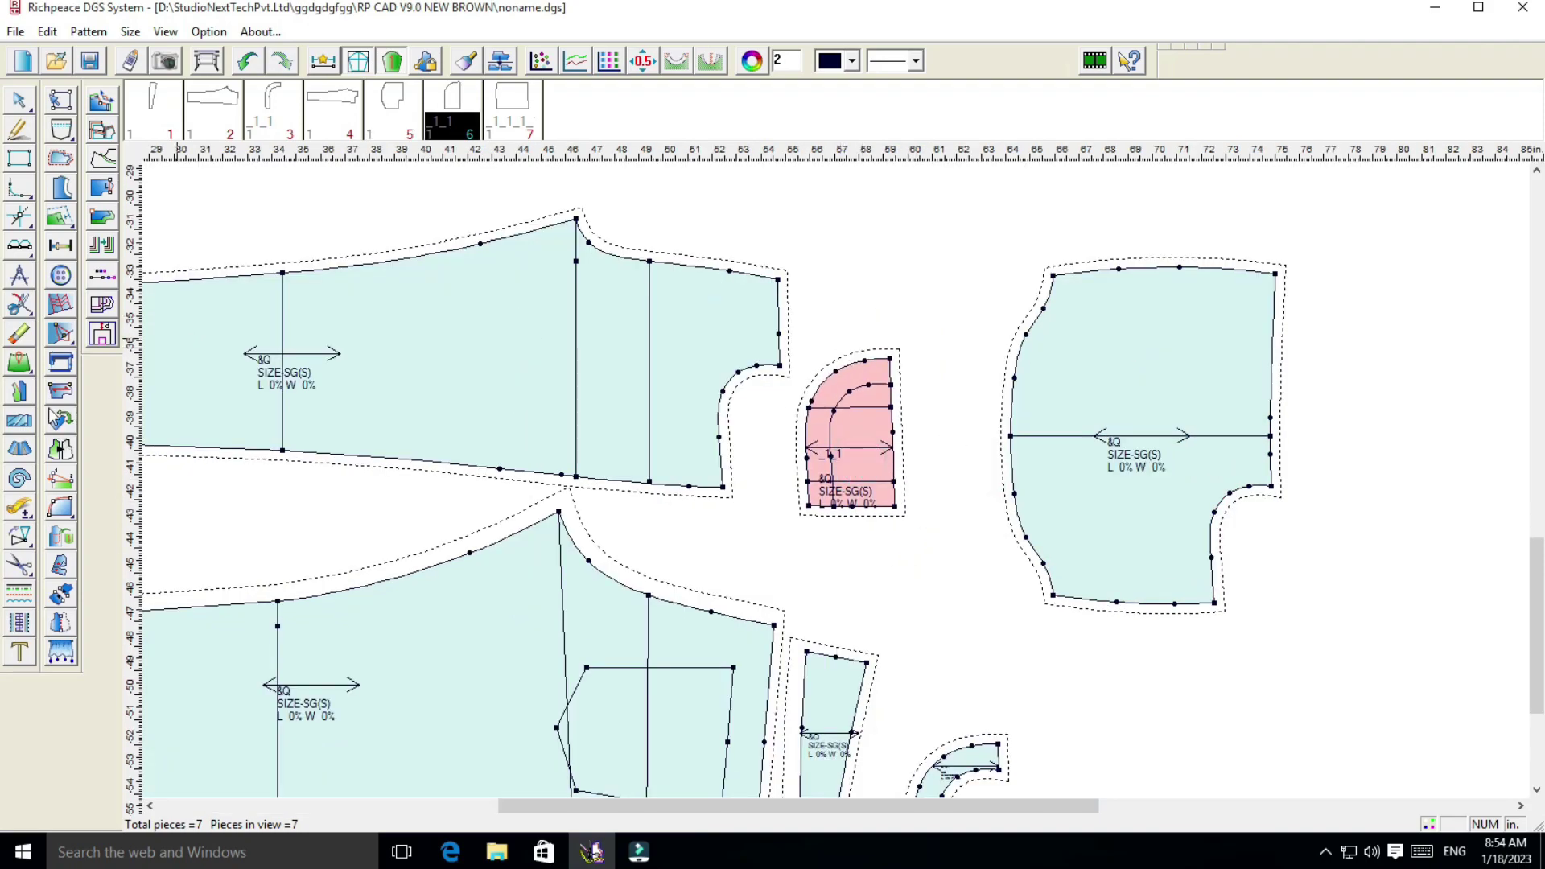
Move the small square piece below the curved pocket piece
click(36, 333)
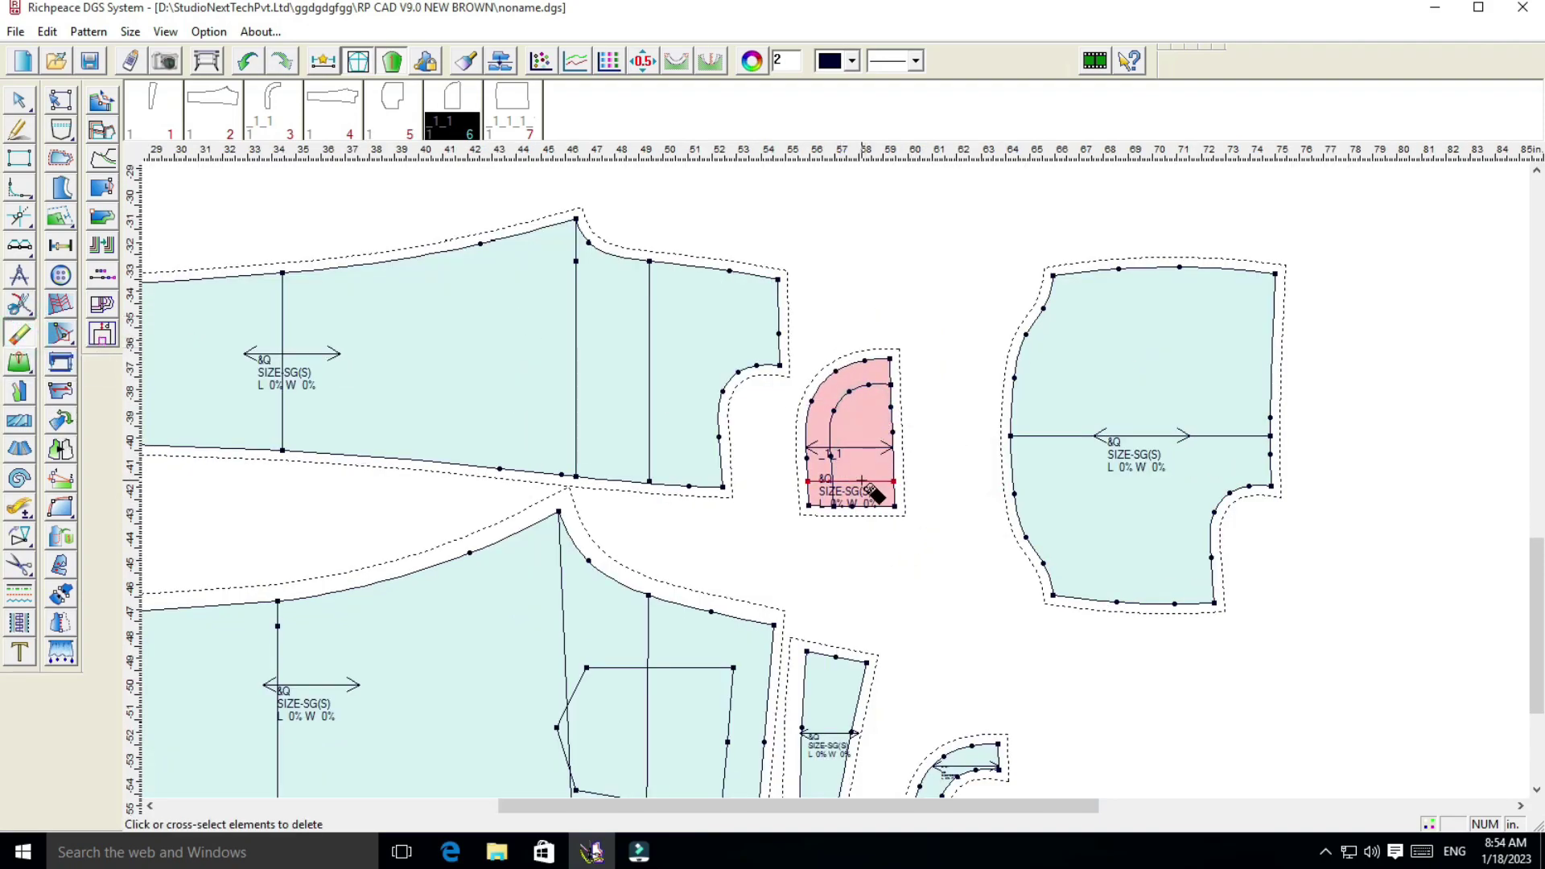
scroll(862, 480, down, 3)
right_click(885, 372)
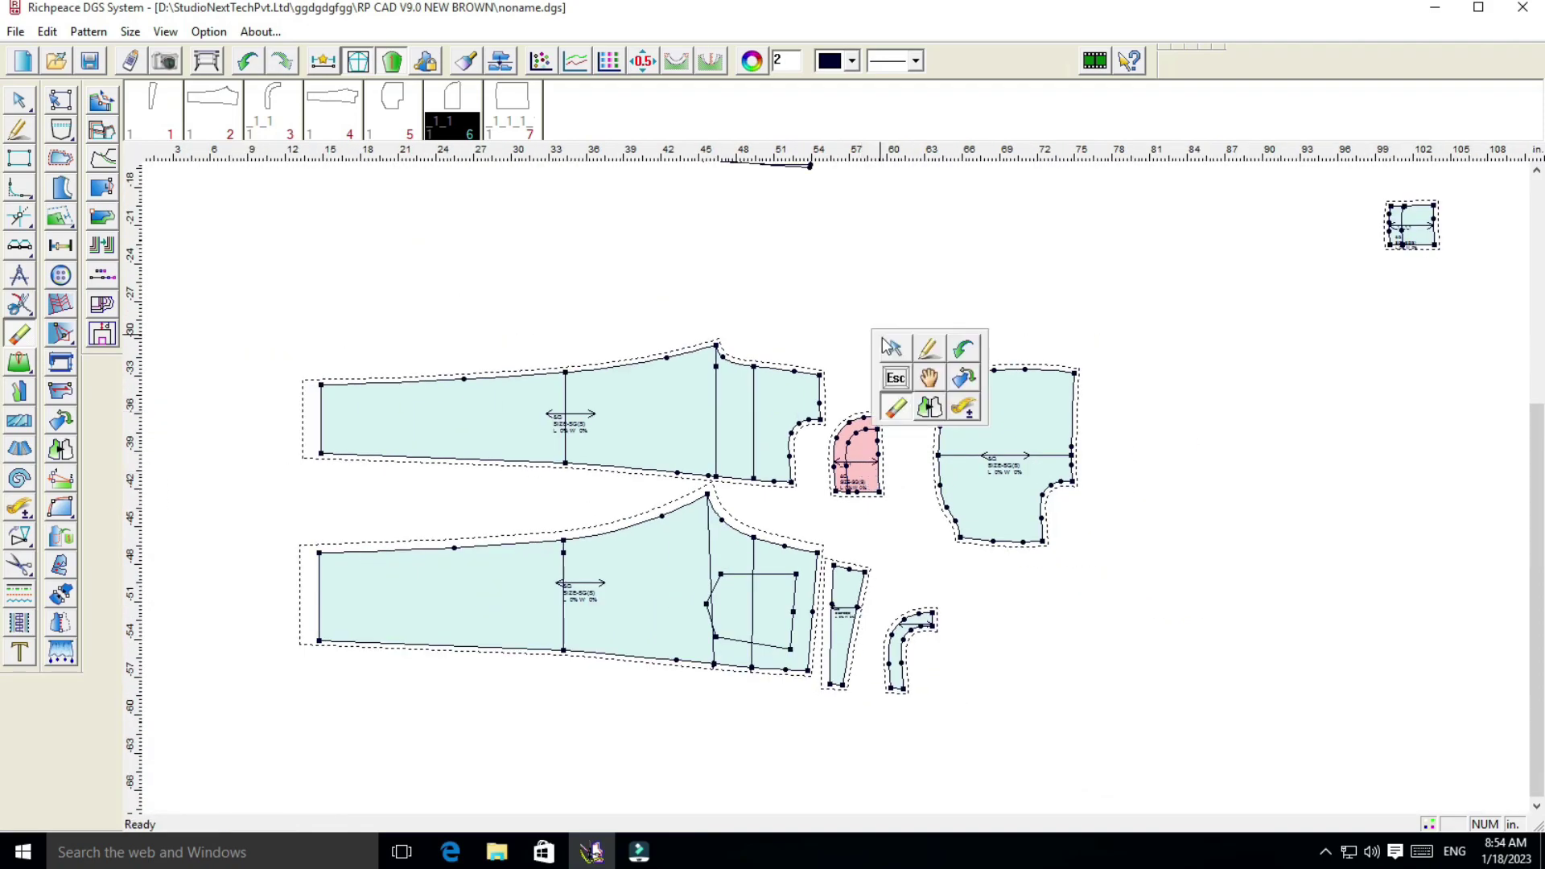
click(925, 389)
click(1416, 235)
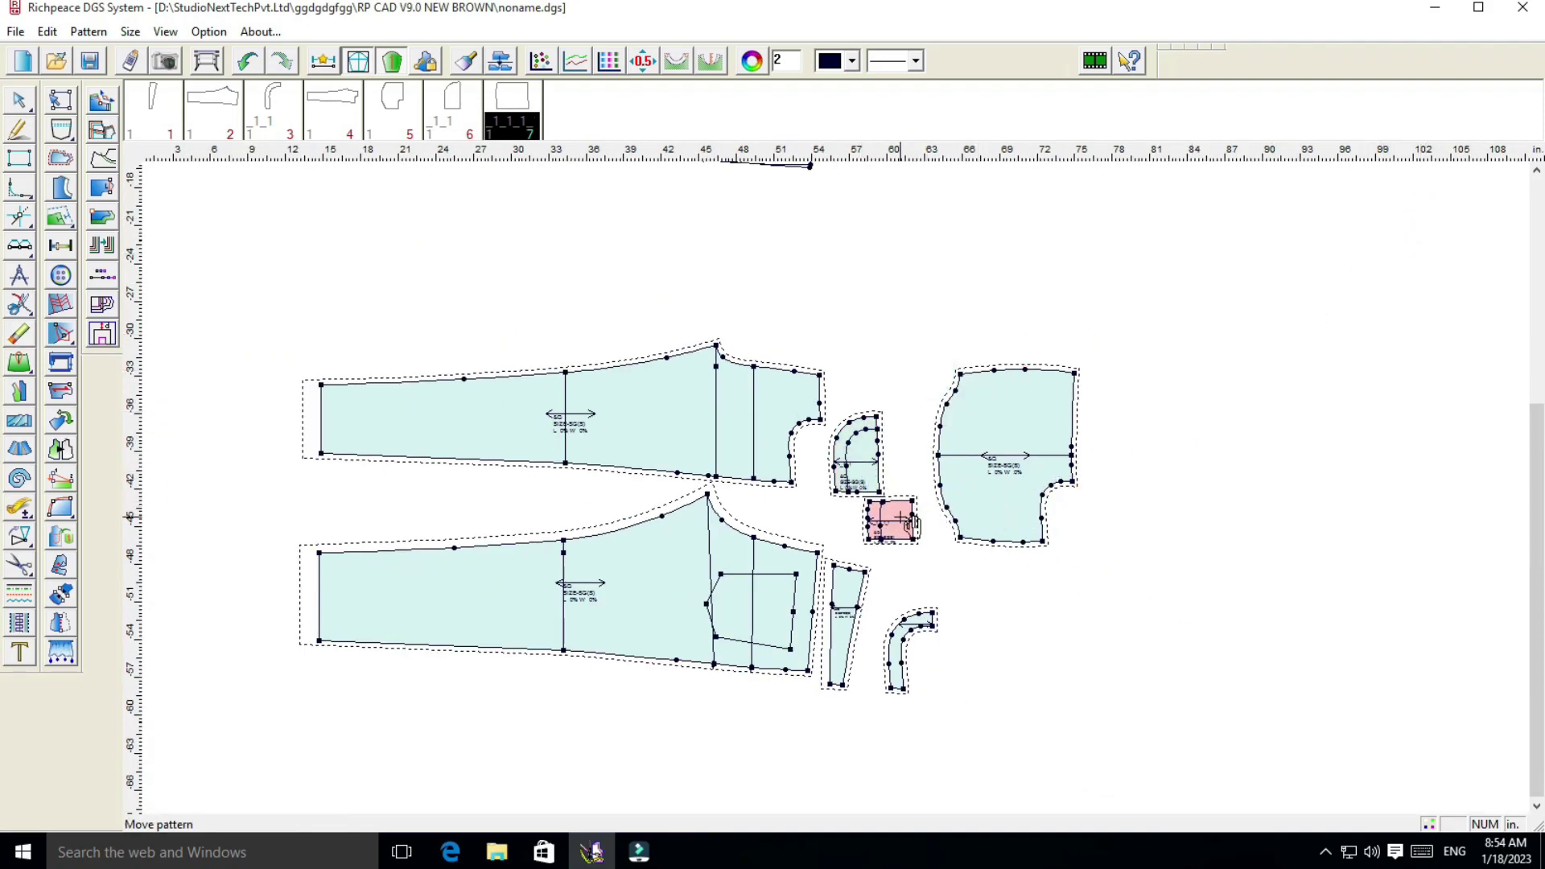
scroll(931, 523, up, 4)
mouse_move(845, 496)
mouse_down()
mouse_move(776, 366)
mouse_move(749, 487)
mouse_up()
click(745, 379)
Tuck the square piece under the pocket and shift the large right-hand piece slightly left
scroll(837, 482, down, 3)
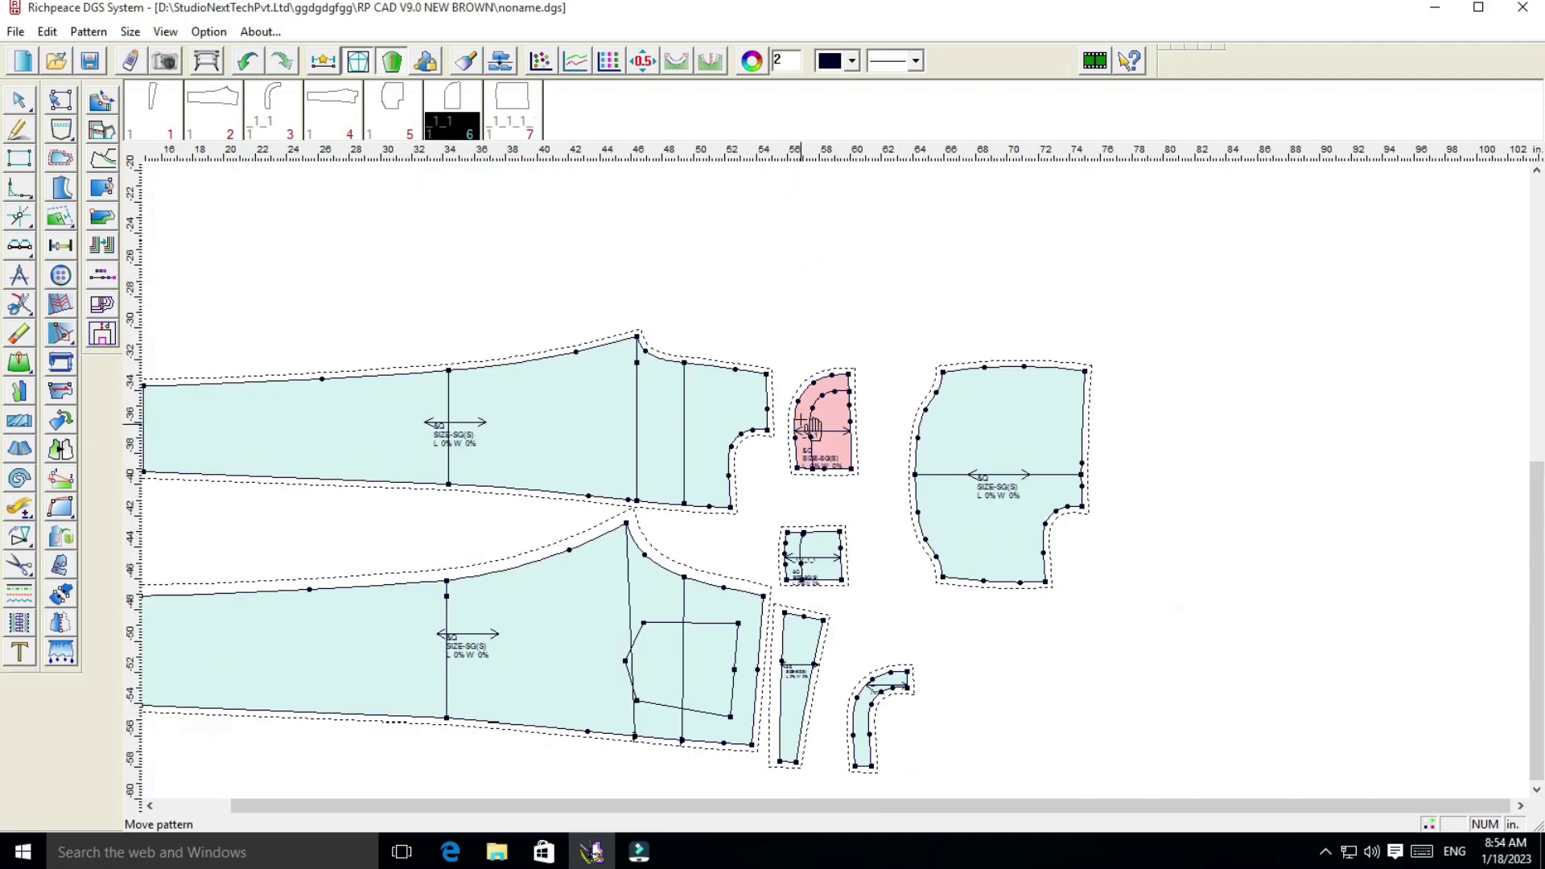
click(841, 535)
drag(841, 535, 841, 511)
drag(837, 418, 817, 422)
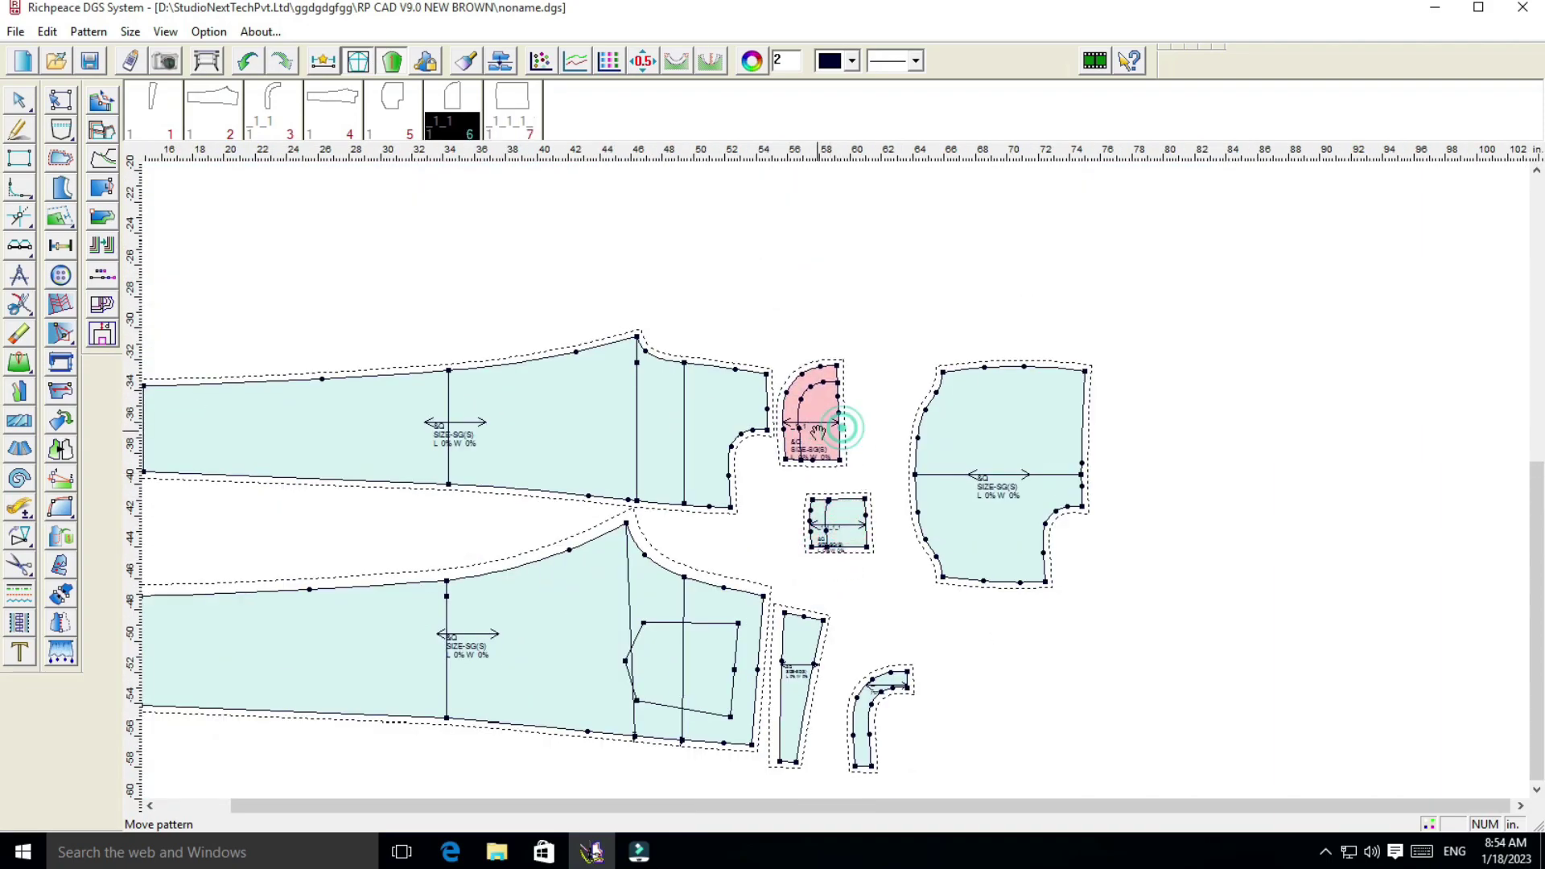
mouse_move(857, 519)
mouse_down()
mouse_move(803, 505)
mouse_move(833, 515)
mouse_up()
scroll(845, 487, down, 2)
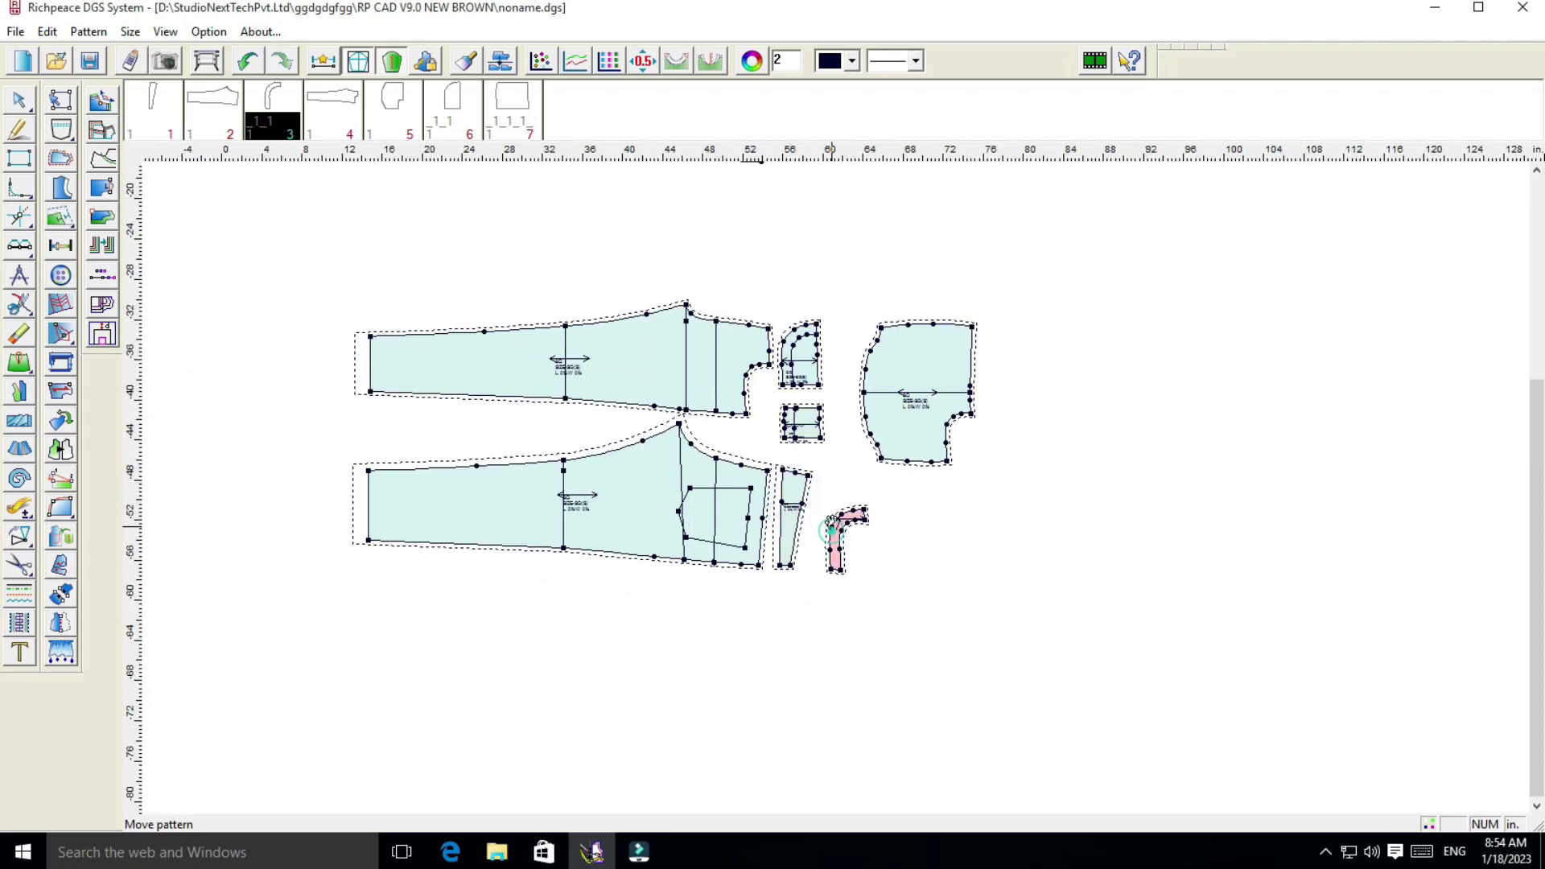
drag(916, 420, 897, 411)
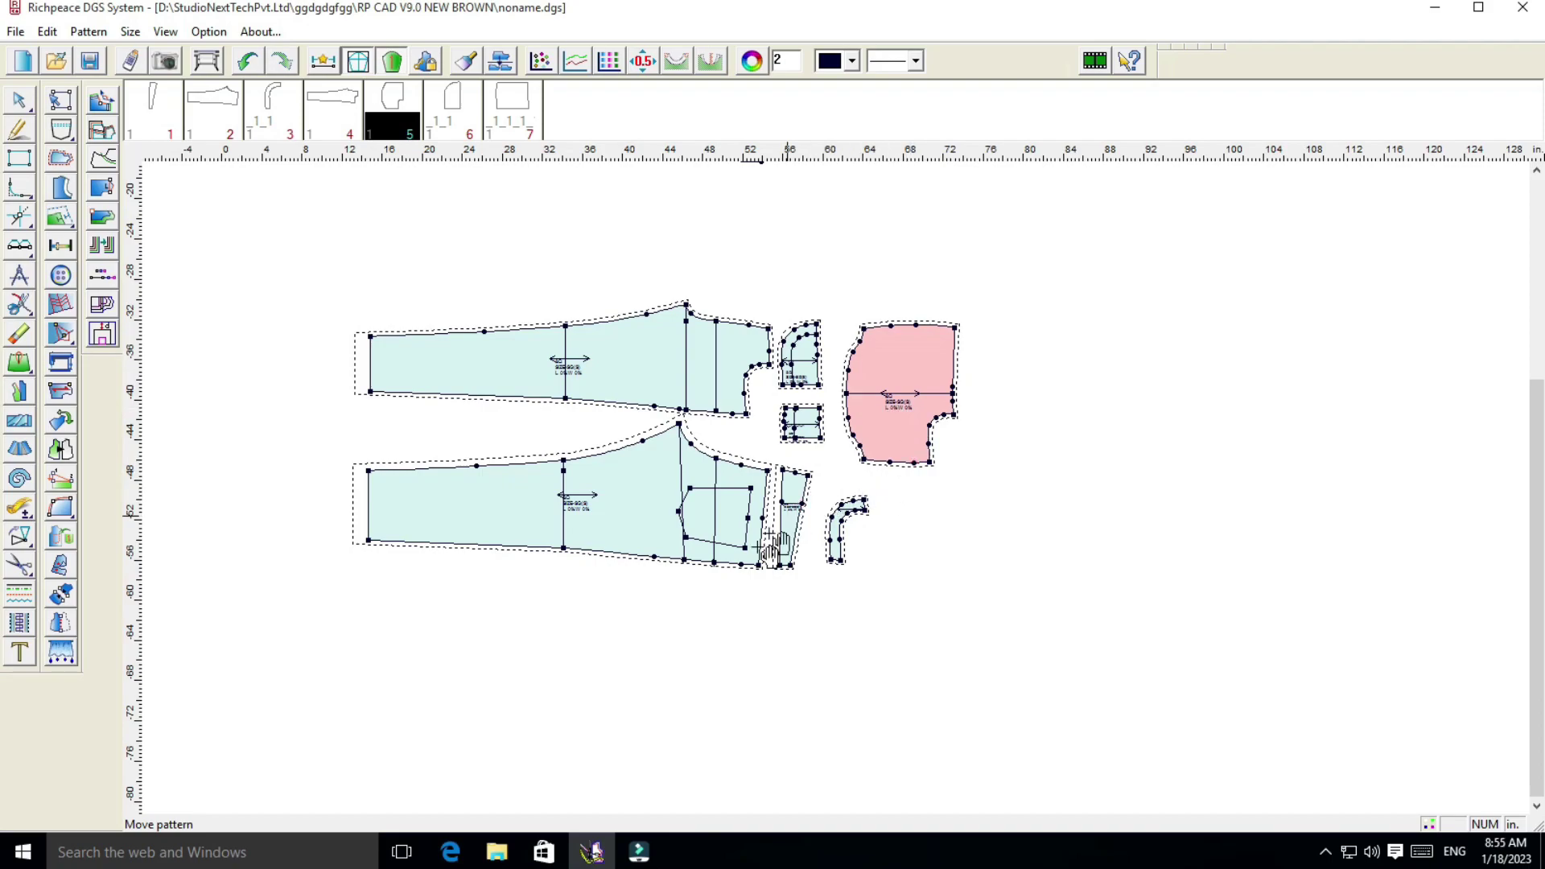
Draw a 6 by 1.5 inch rectangle below the trouser panel
click(19, 129)
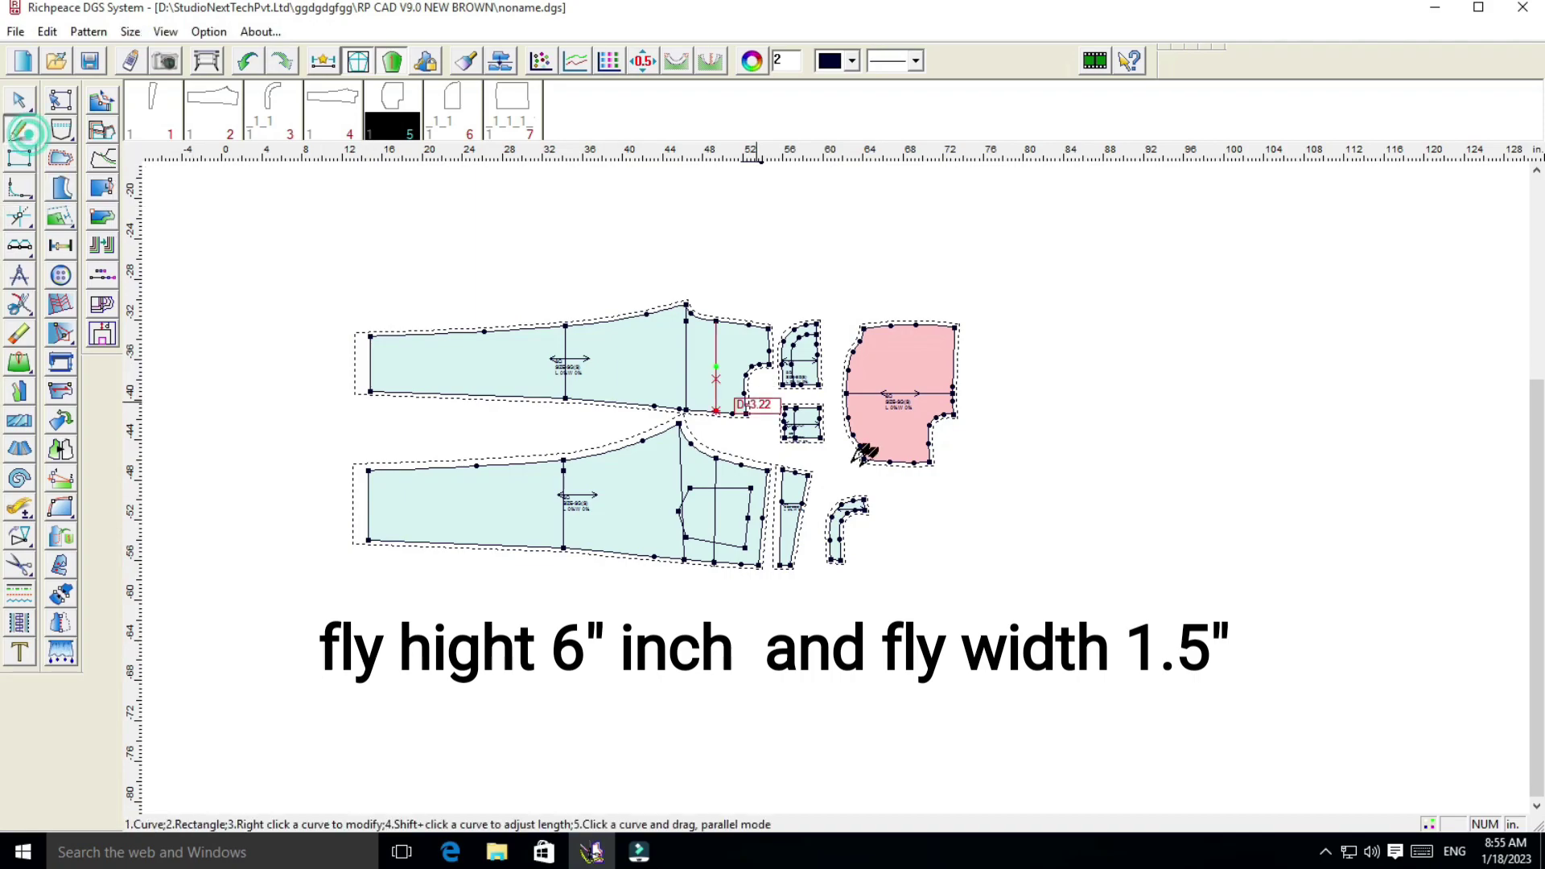
scroll(833, 475, up, 2)
scroll(829, 467, up, 2)
scroll(829, 465, up, 1)
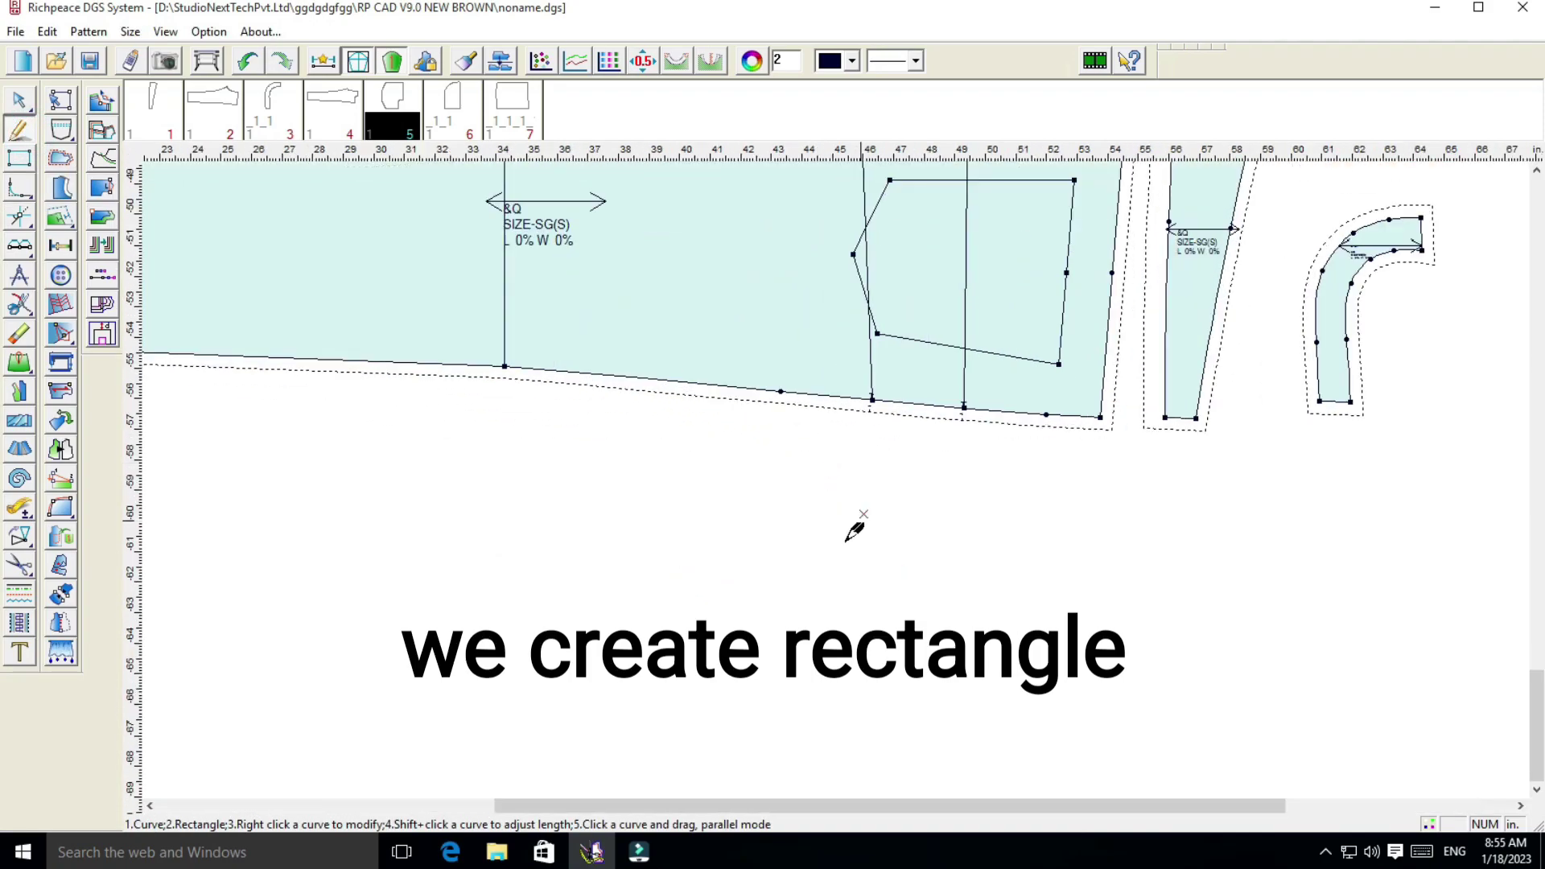
drag(715, 519, 1095, 620)
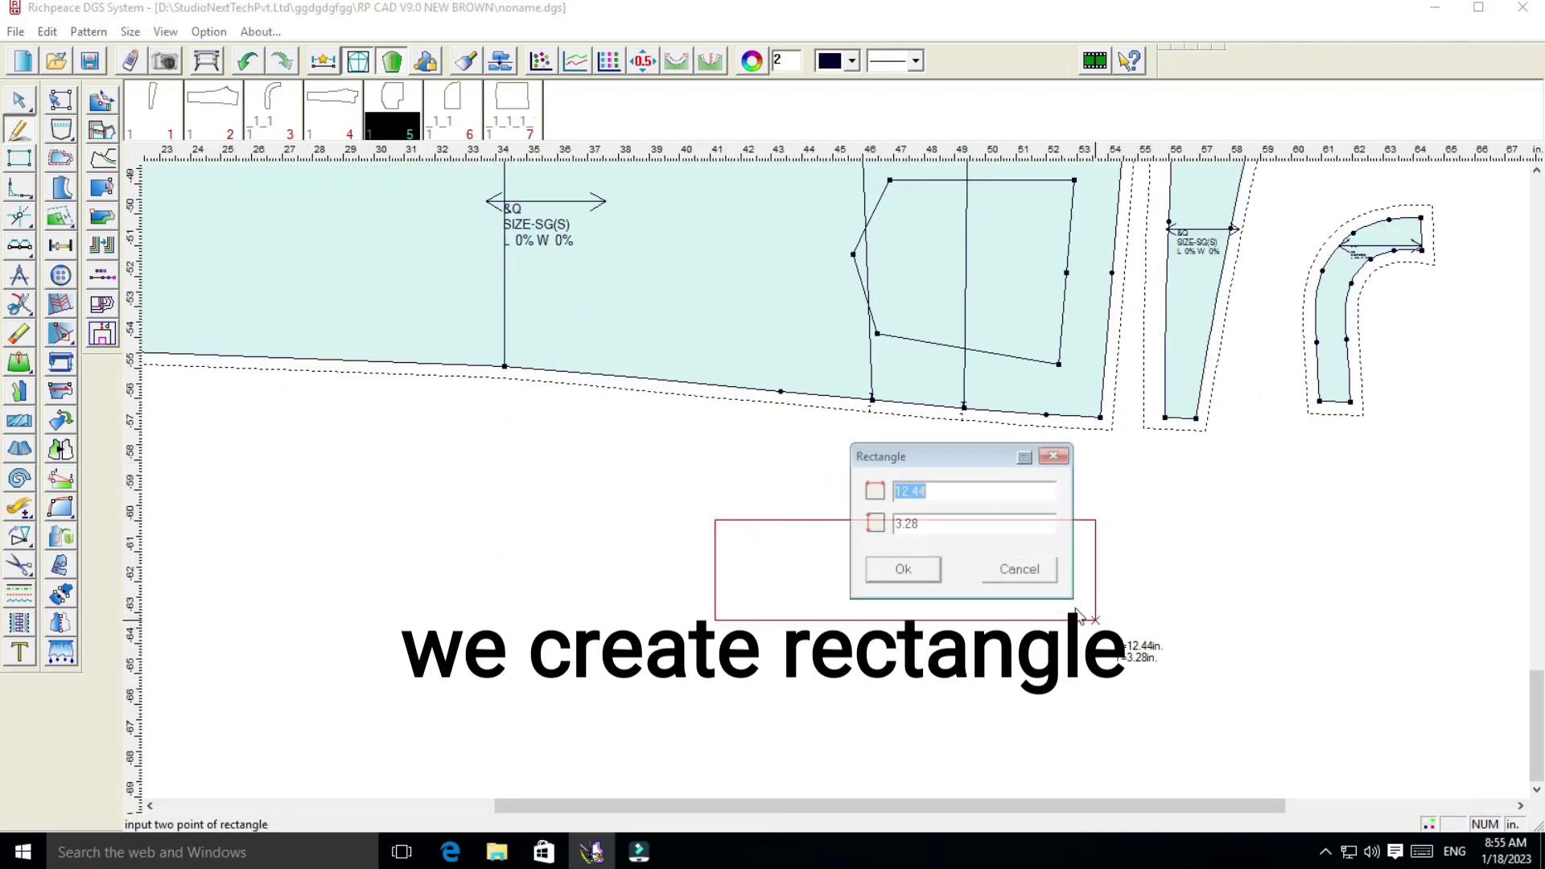
drag(950, 456, 1186, 454)
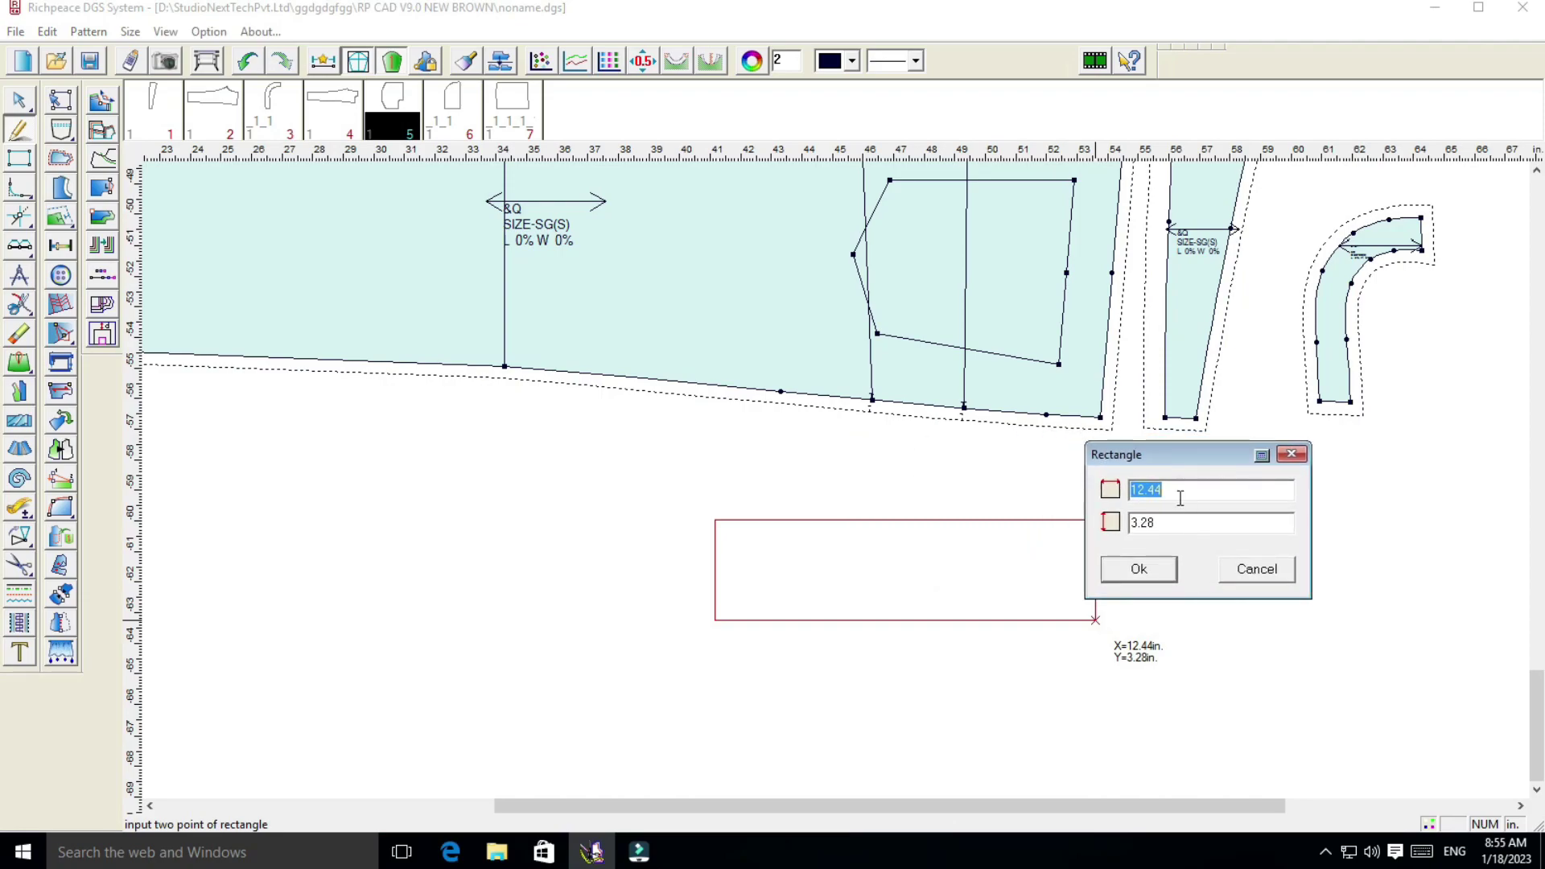
click(1177, 493)
key(BackSpace)
key(BackSpace)
key(BackSpace)
key(BackSpace)
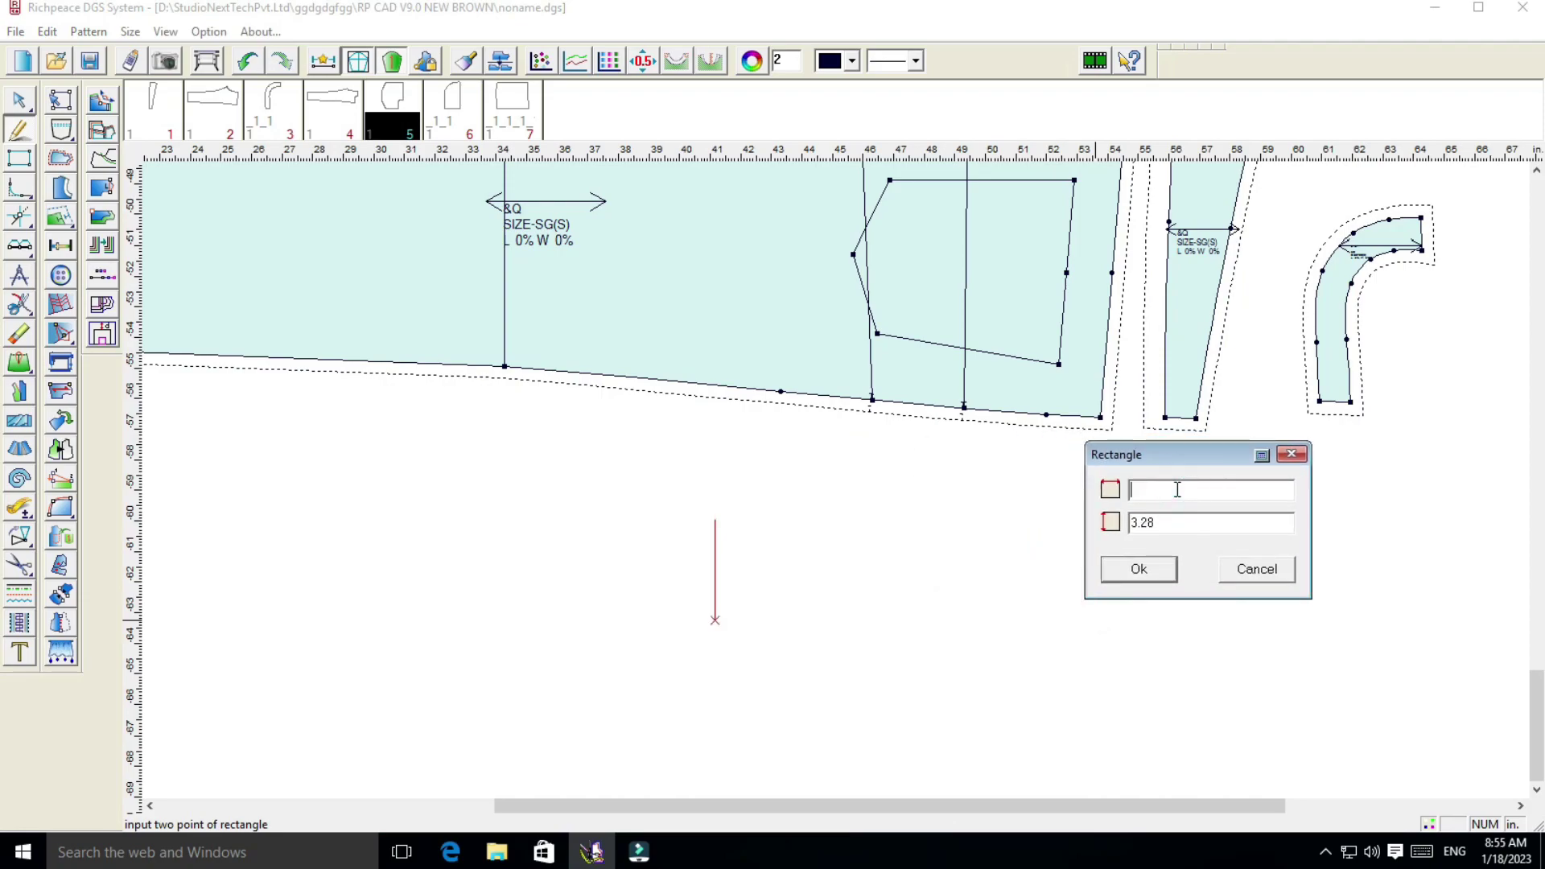
text(6)
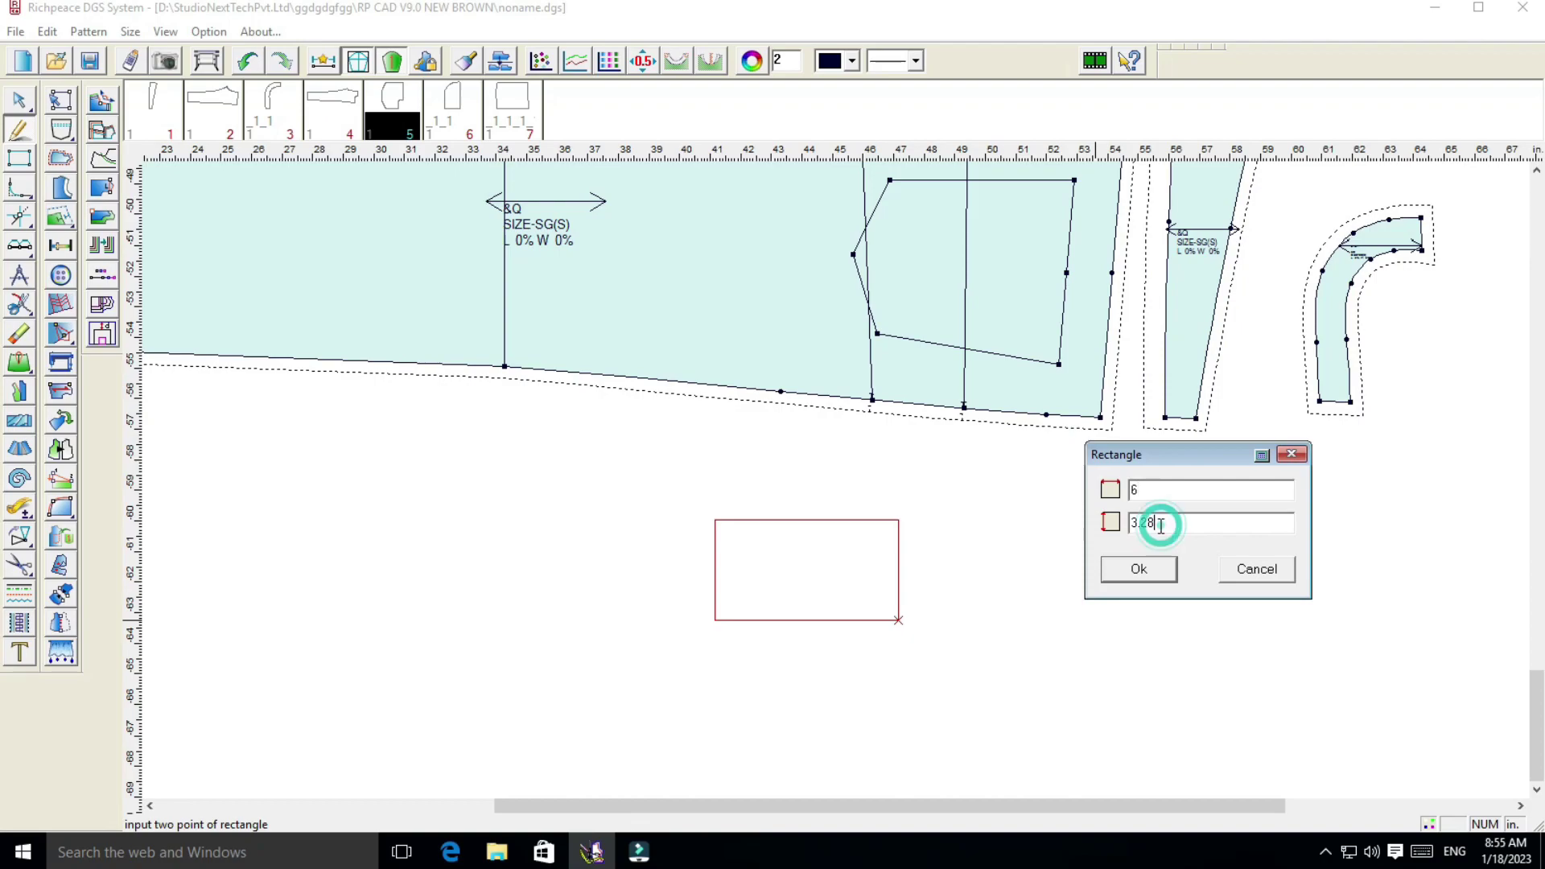
key(BackSpace)
key(BackSpace)
key(BackSpace)
text(1.5)
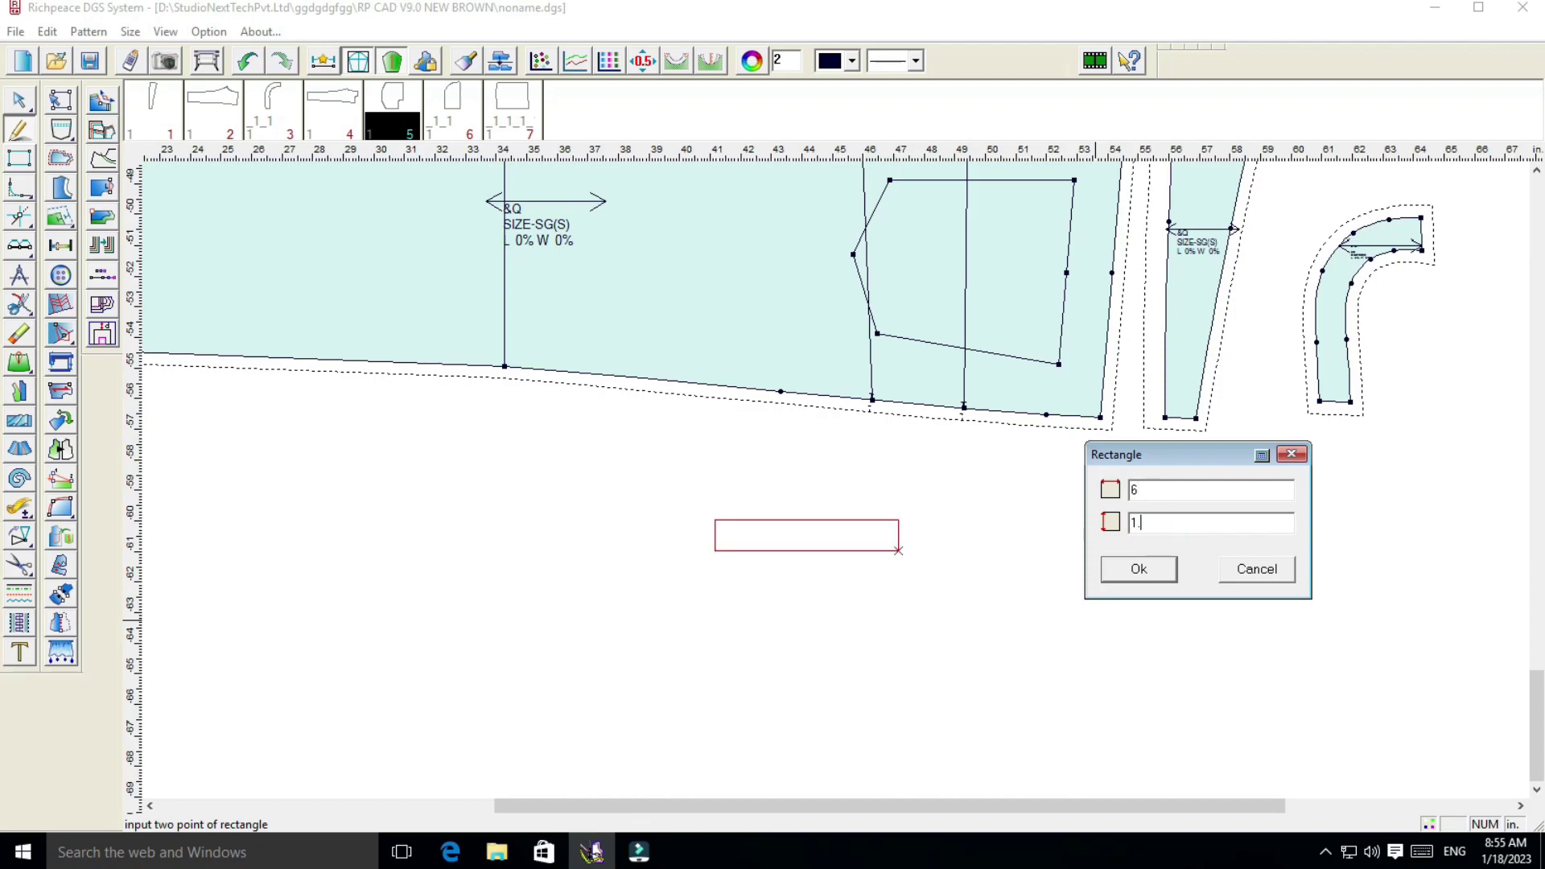
click(1151, 575)
scroll(845, 466, up, 2)
scroll(844, 466, up, 2)
Draw a diagonal across the rectangle and reshape it into a curve rounding the top-right corner
scroll(736, 443, up, 1)
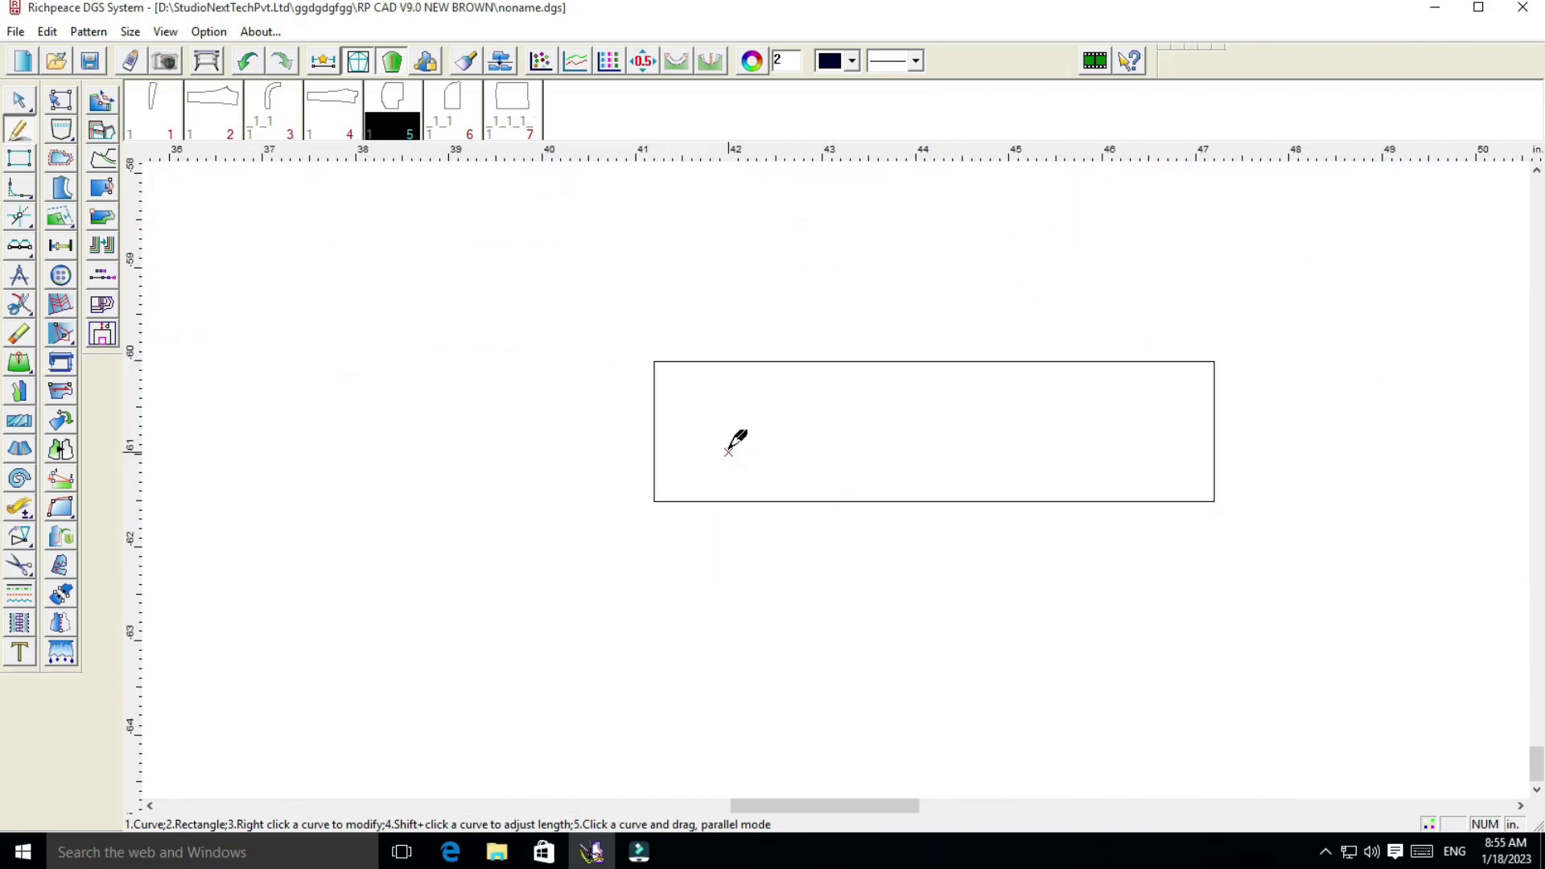
click(654, 361)
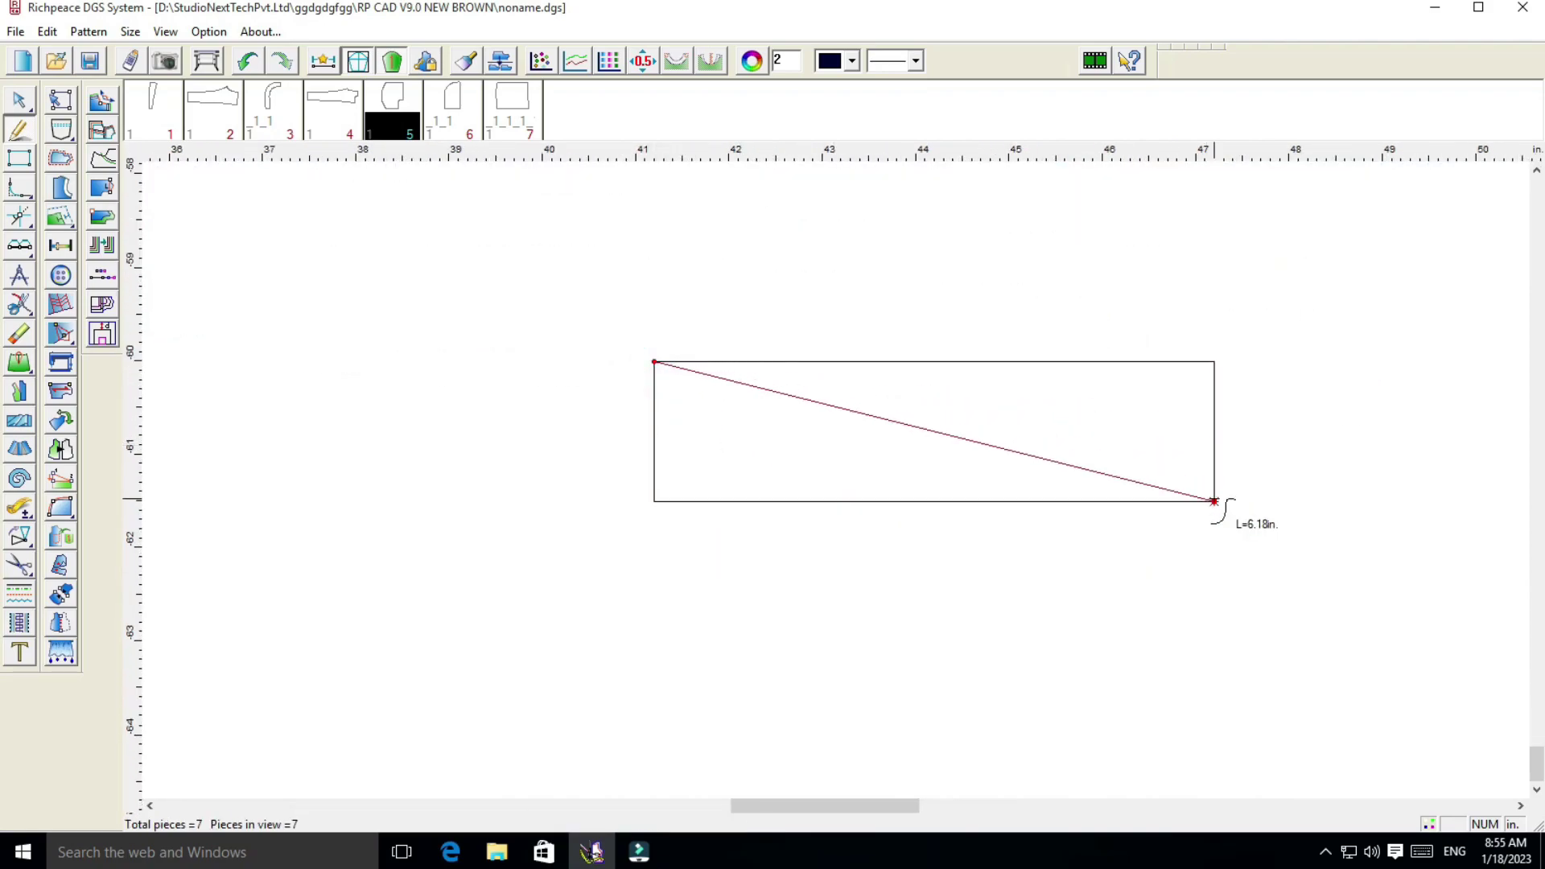
click(1214, 501)
right_click(1214, 500)
right_click(900, 287)
click(898, 283)
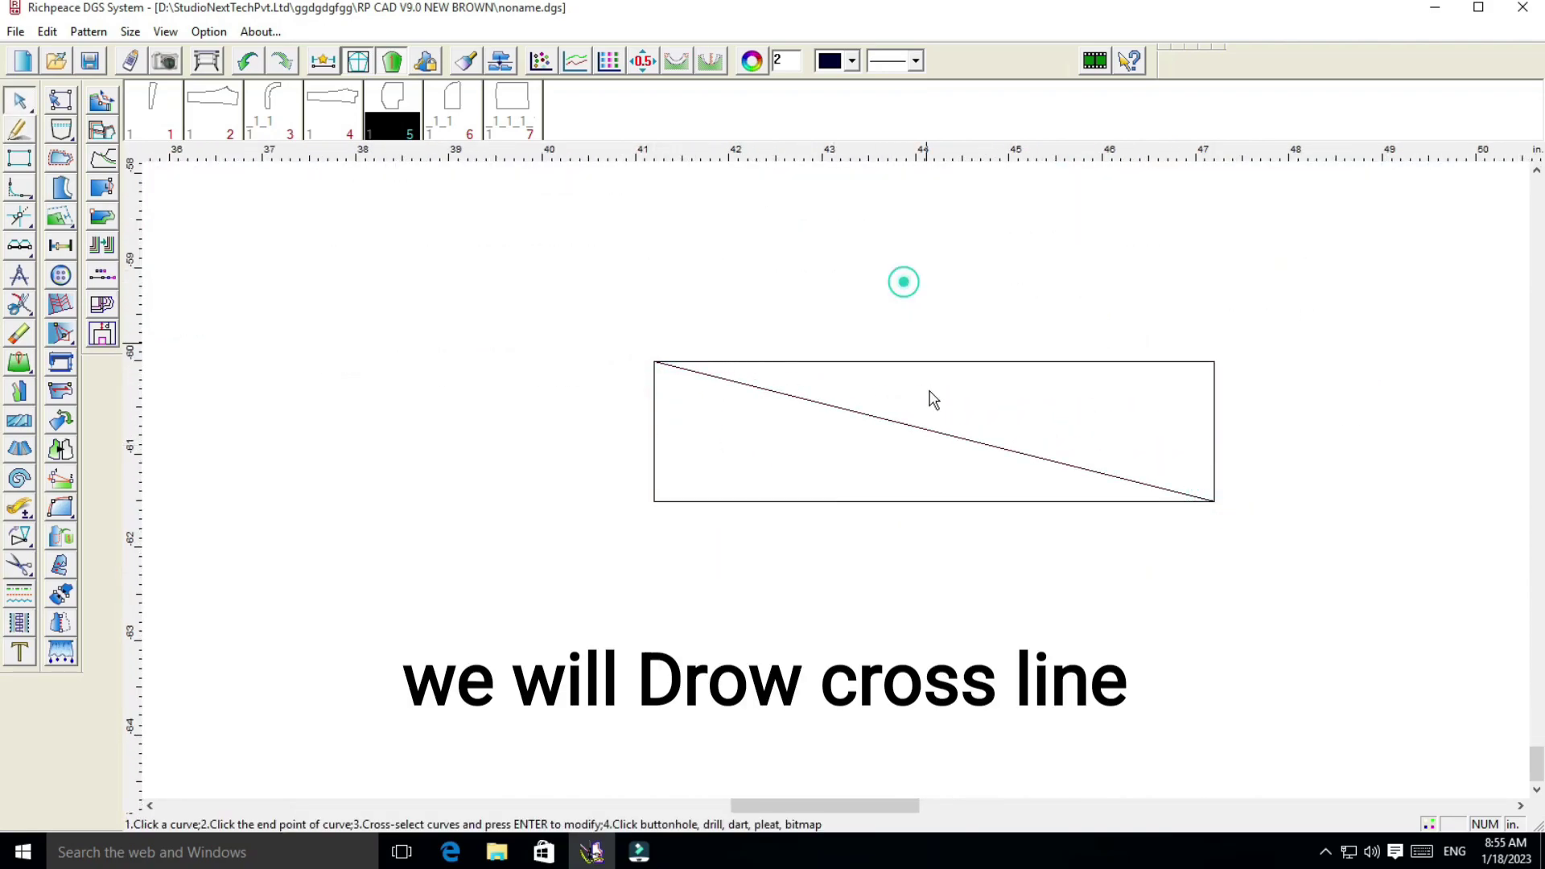
click(1074, 466)
drag(1112, 476, 1126, 422)
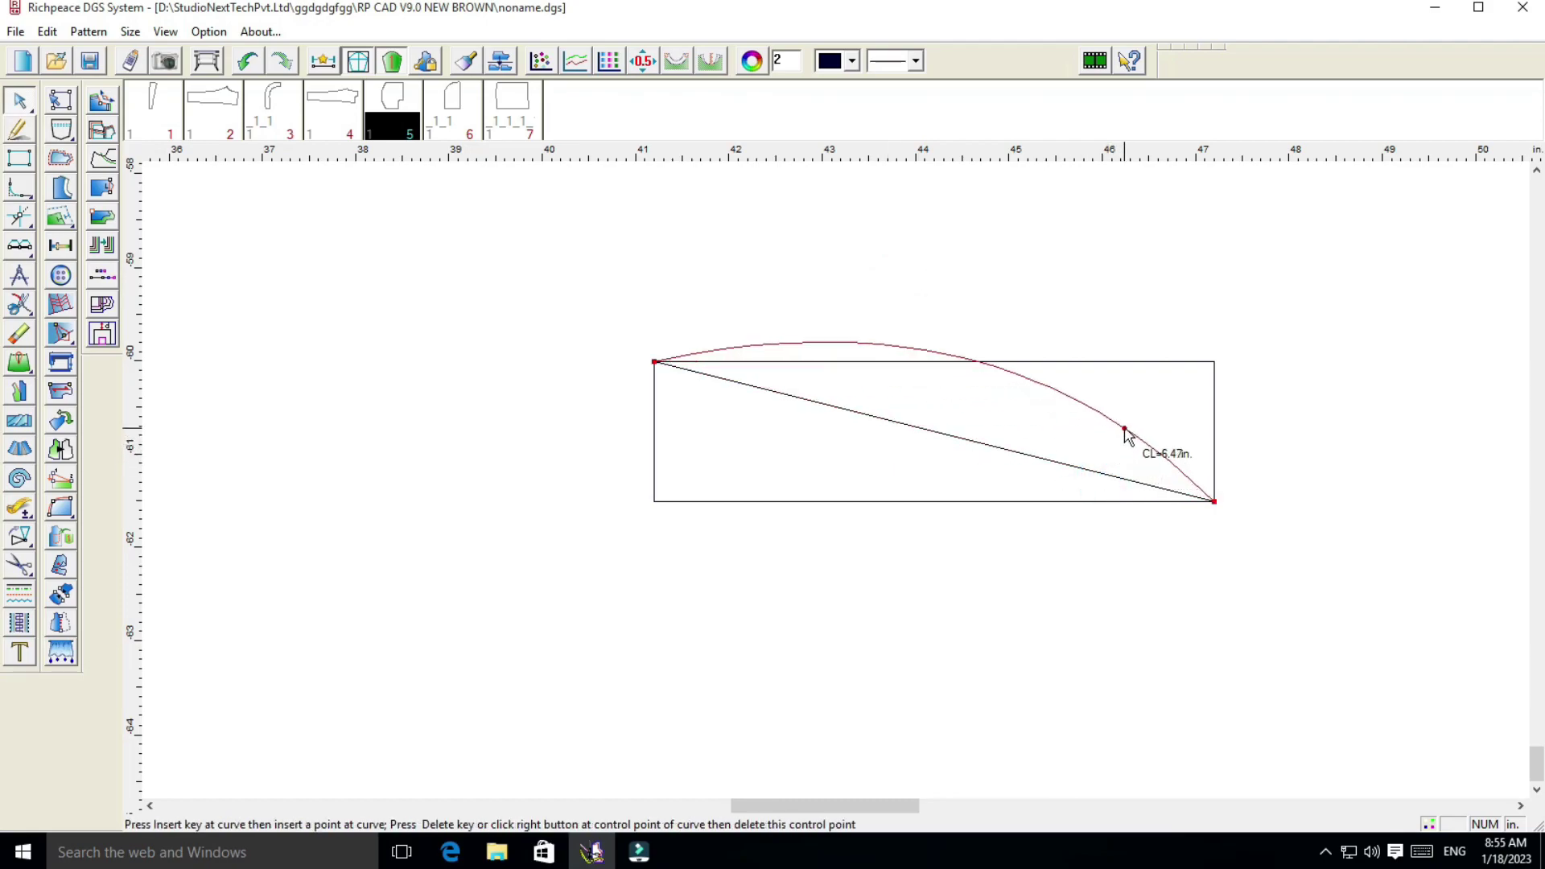
drag(888, 354, 860, 364)
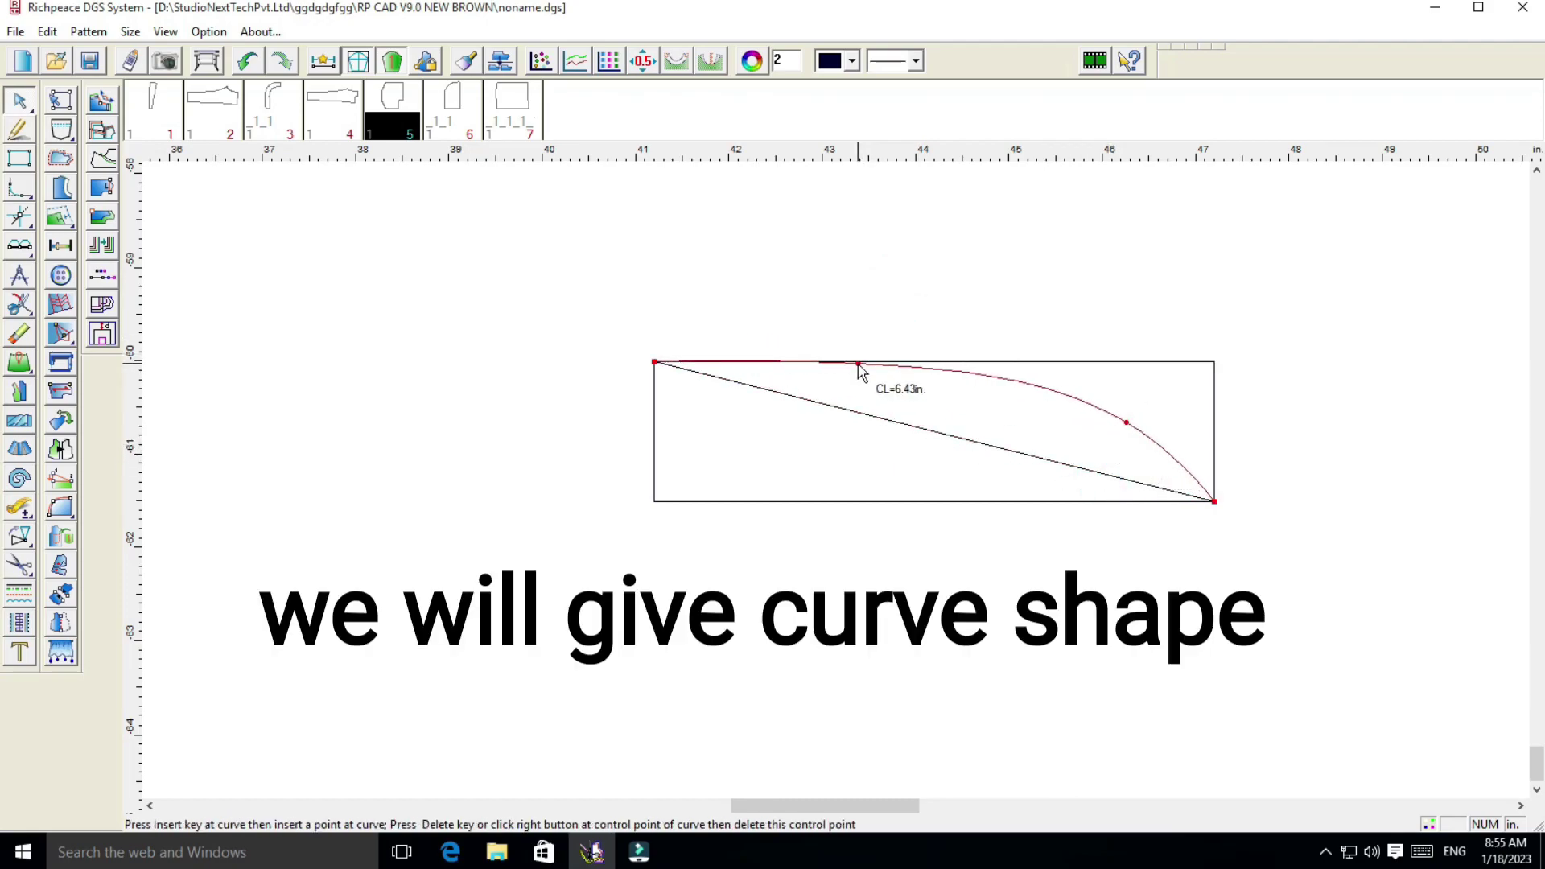
right_click(889, 402)
click(1125, 424)
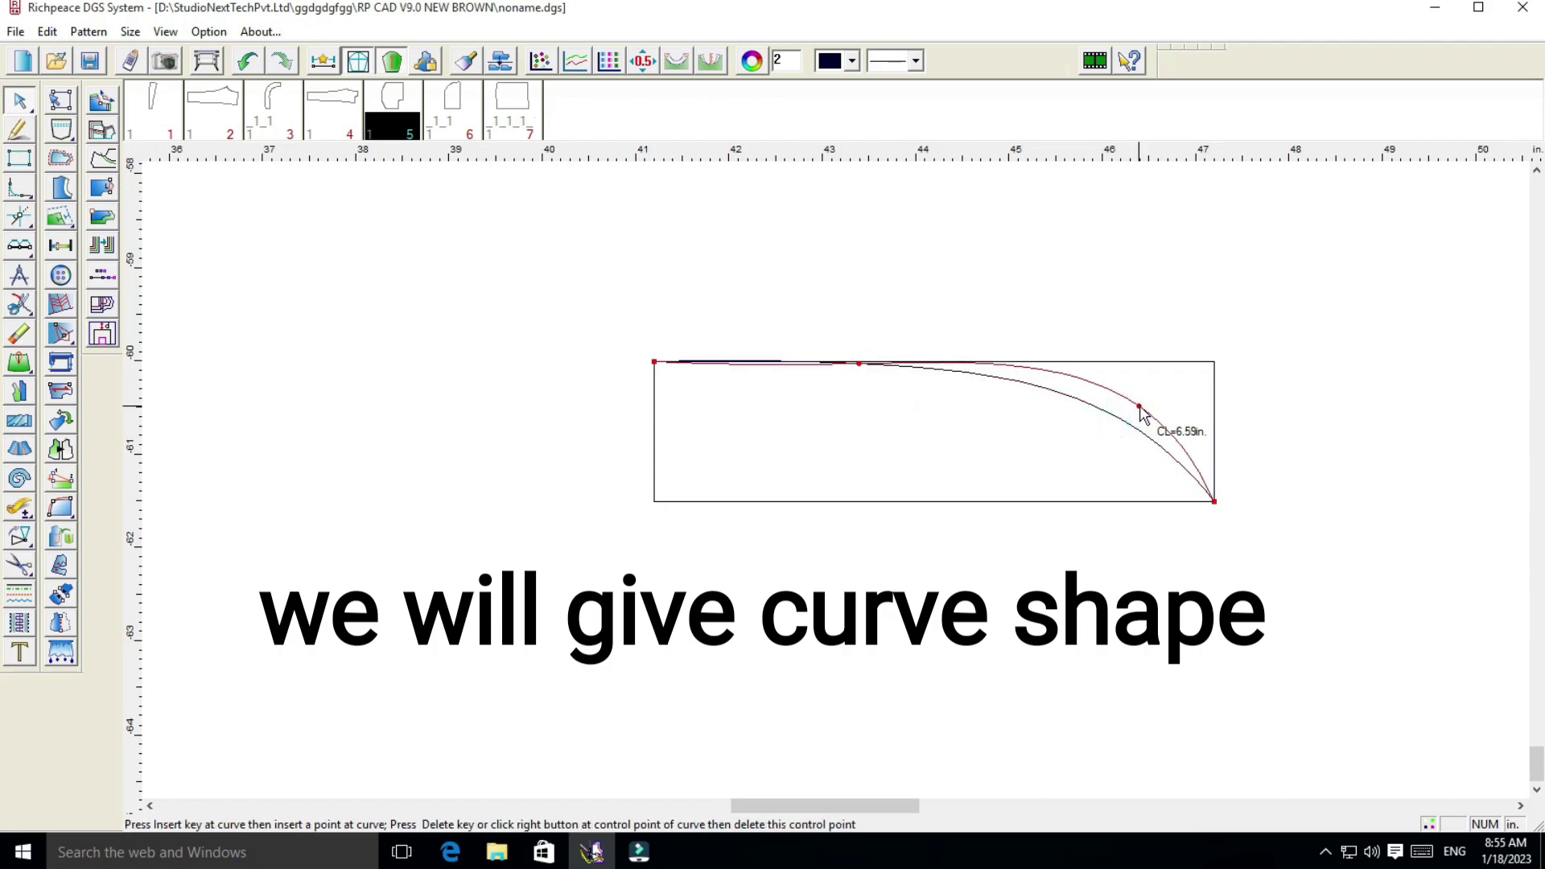
click(1143, 410)
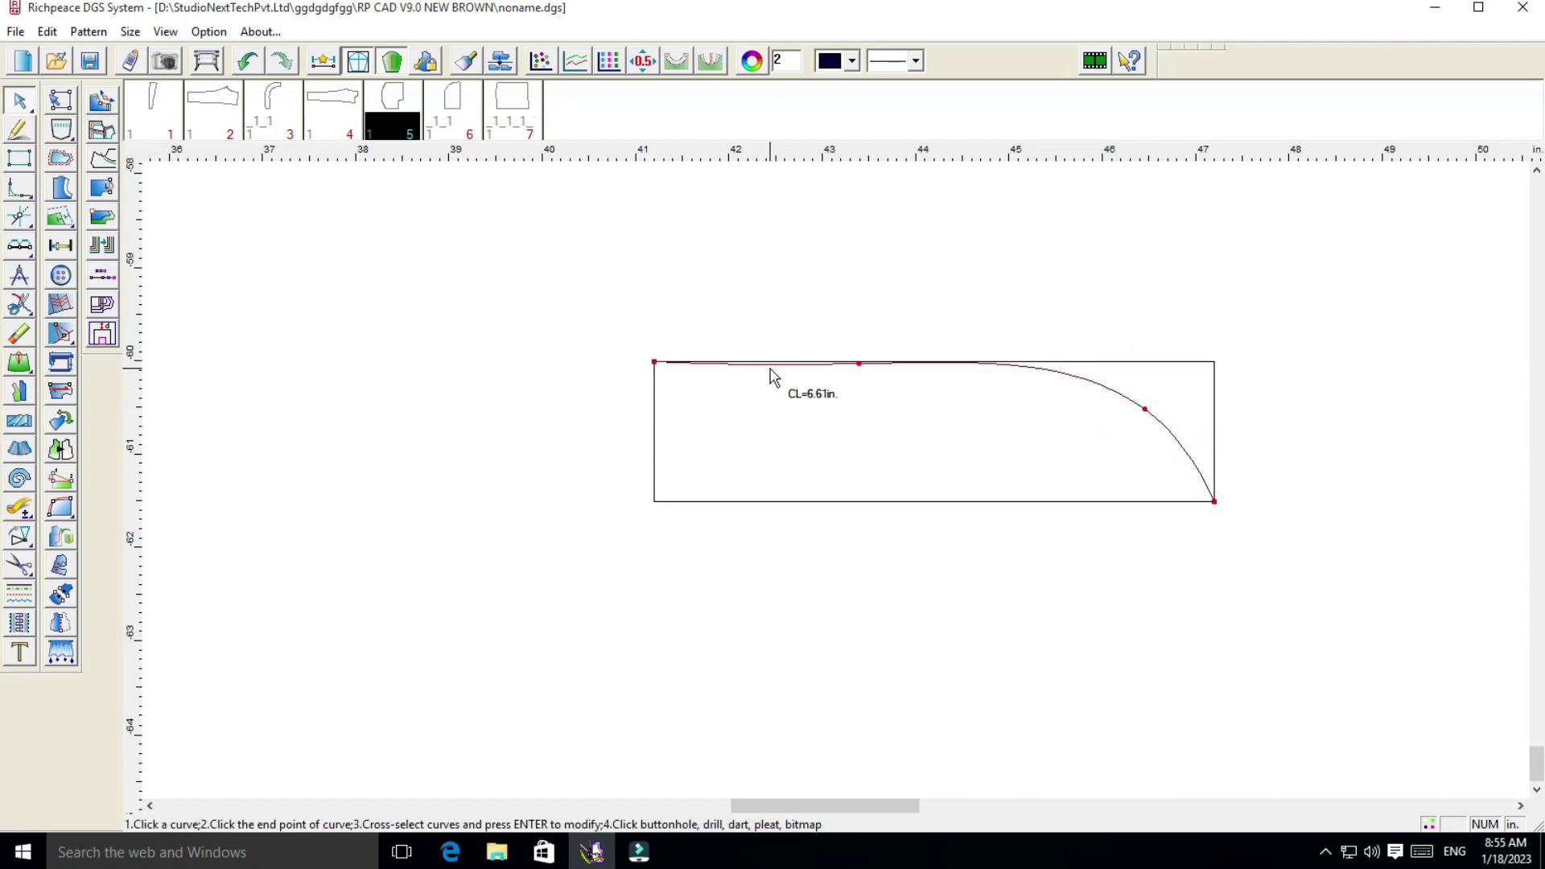
click(769, 362)
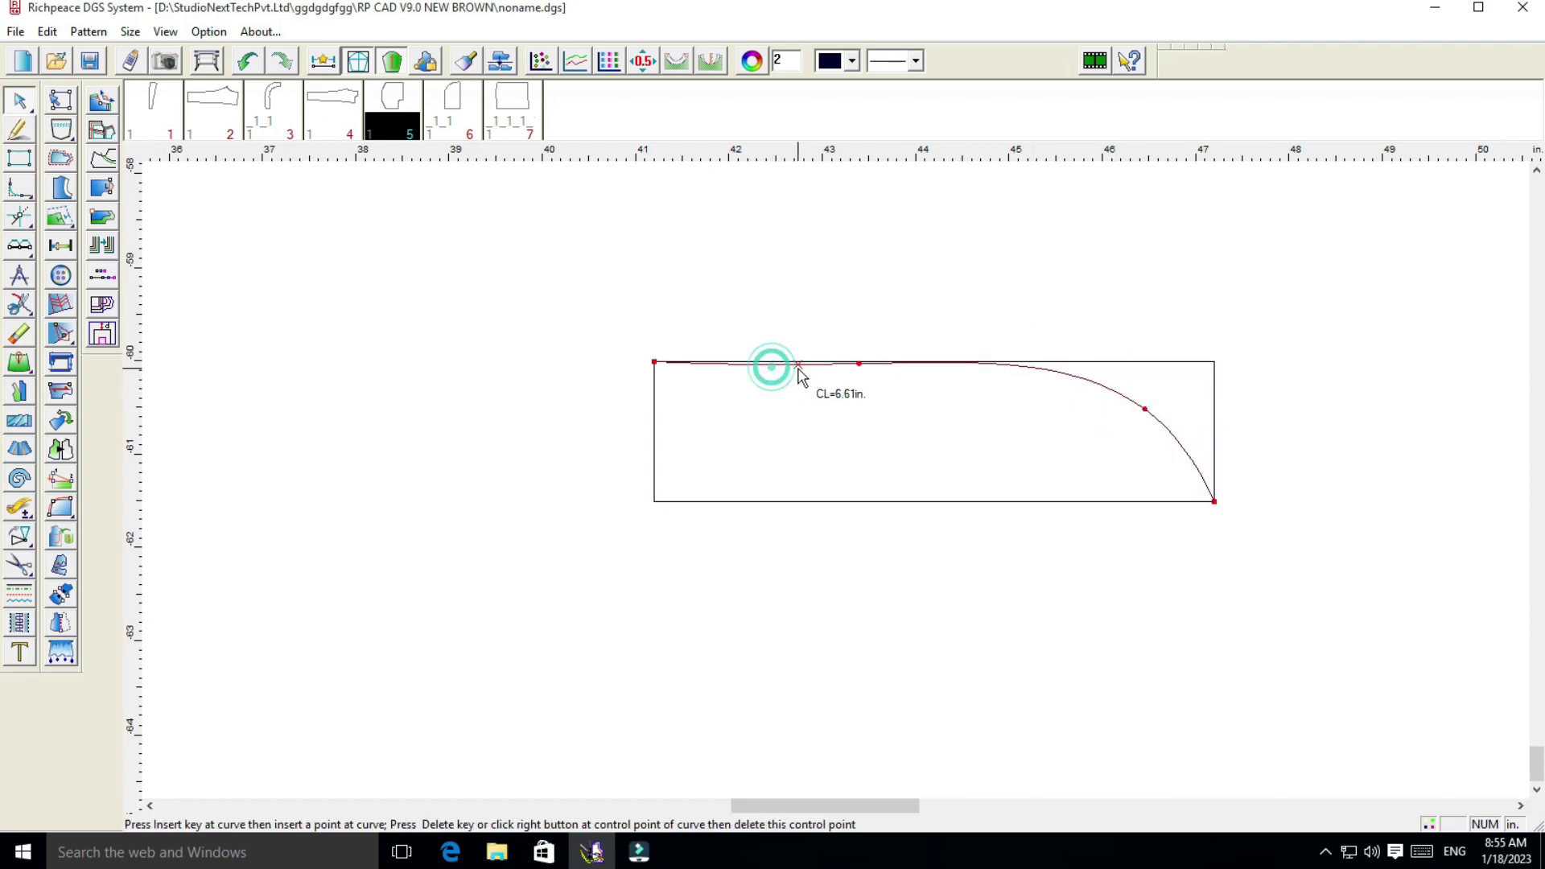
click(805, 316)
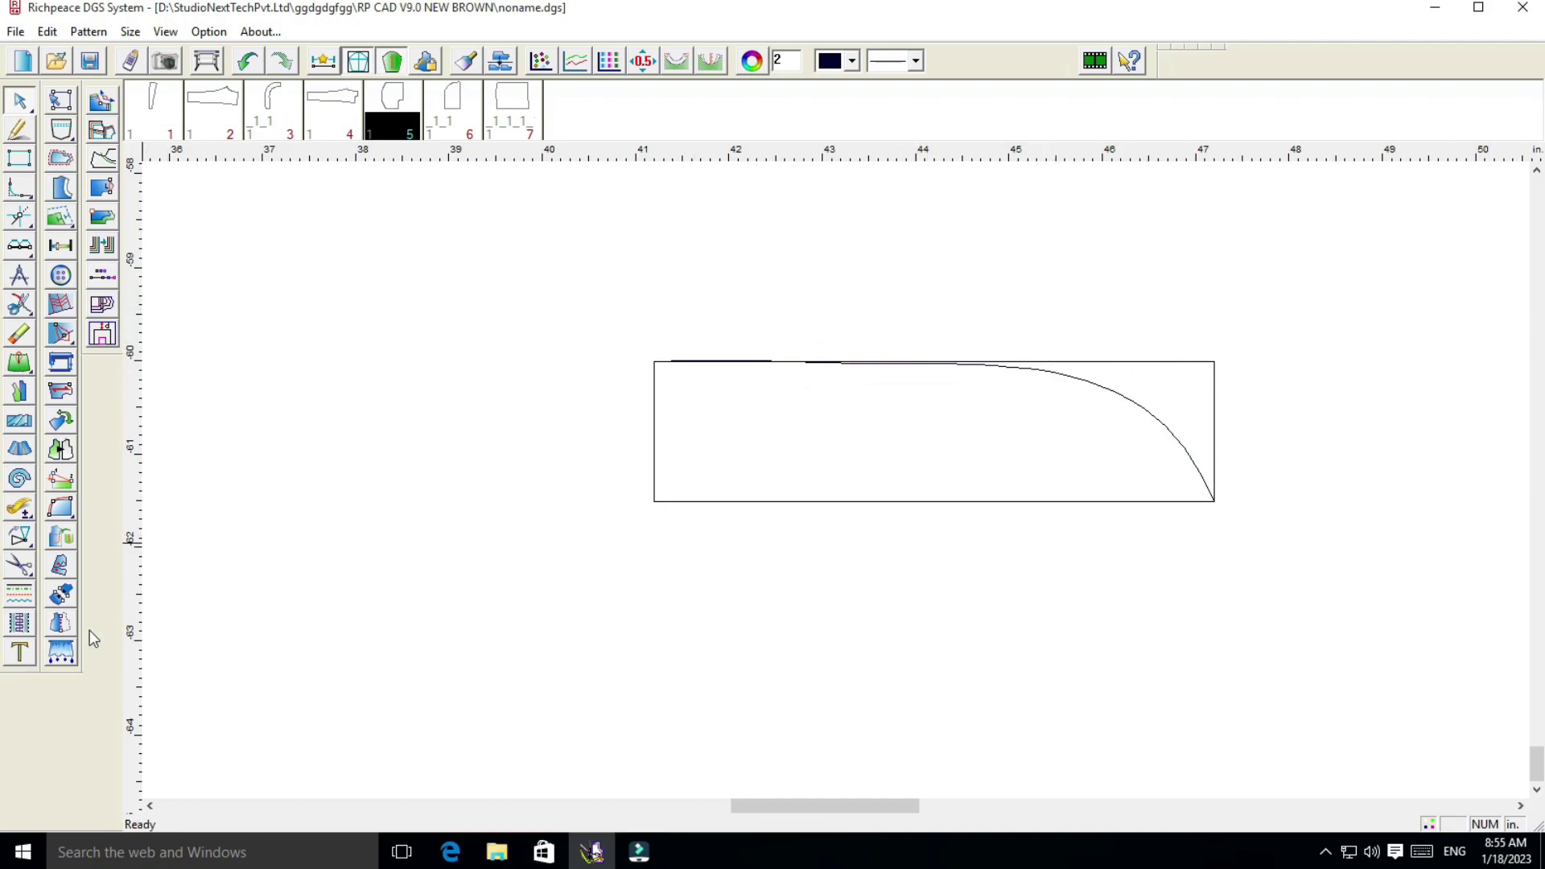
Cut the curved region out as fly pattern piece 8 and move it above the old outline
click(19, 571)
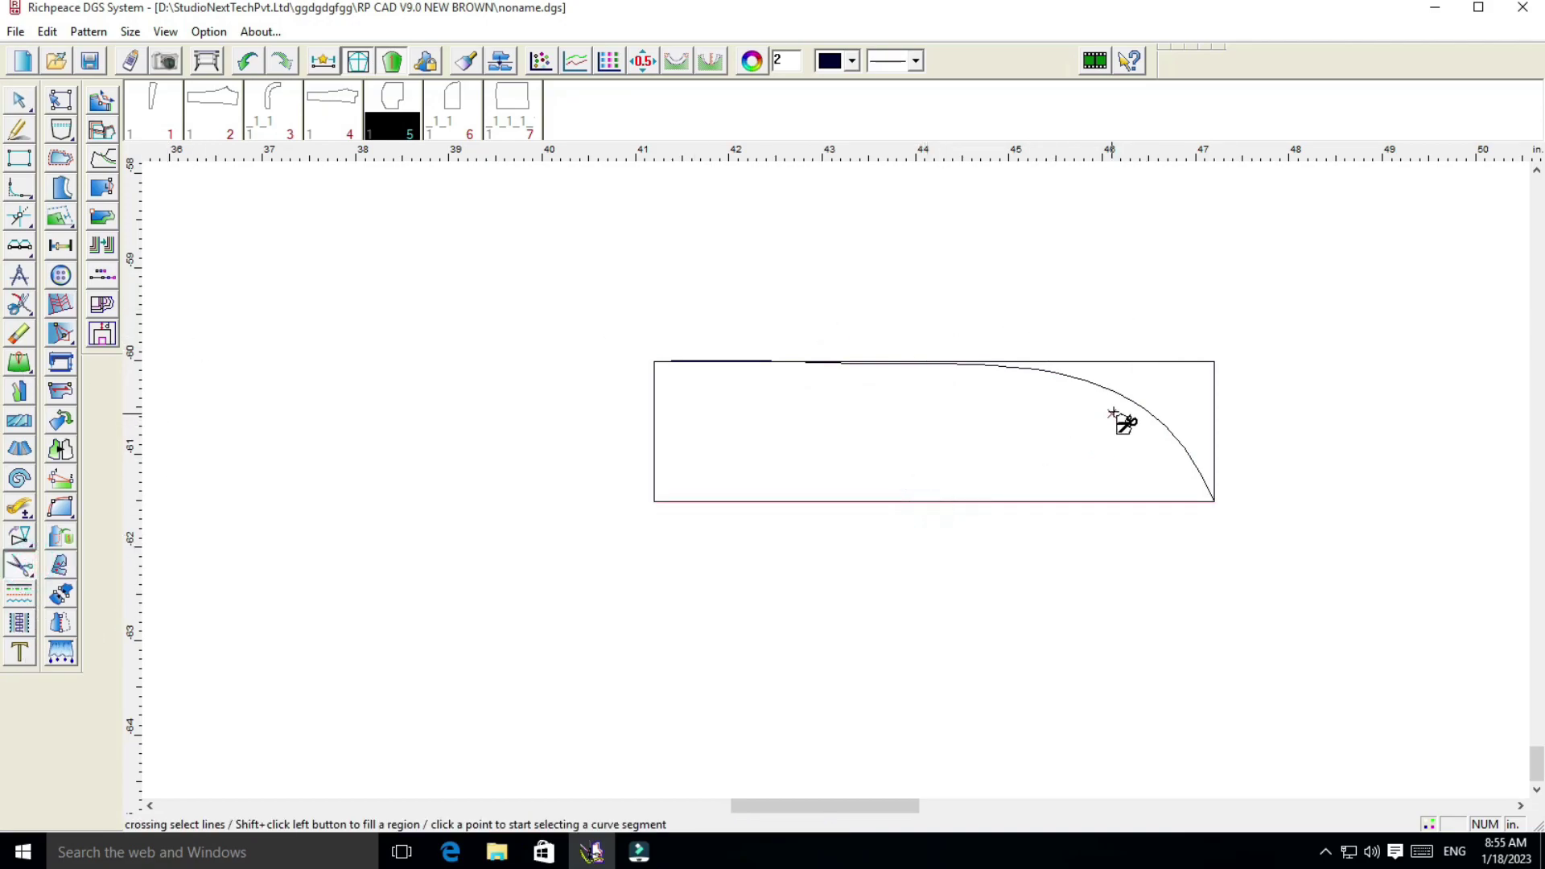
shift+click(668, 457)
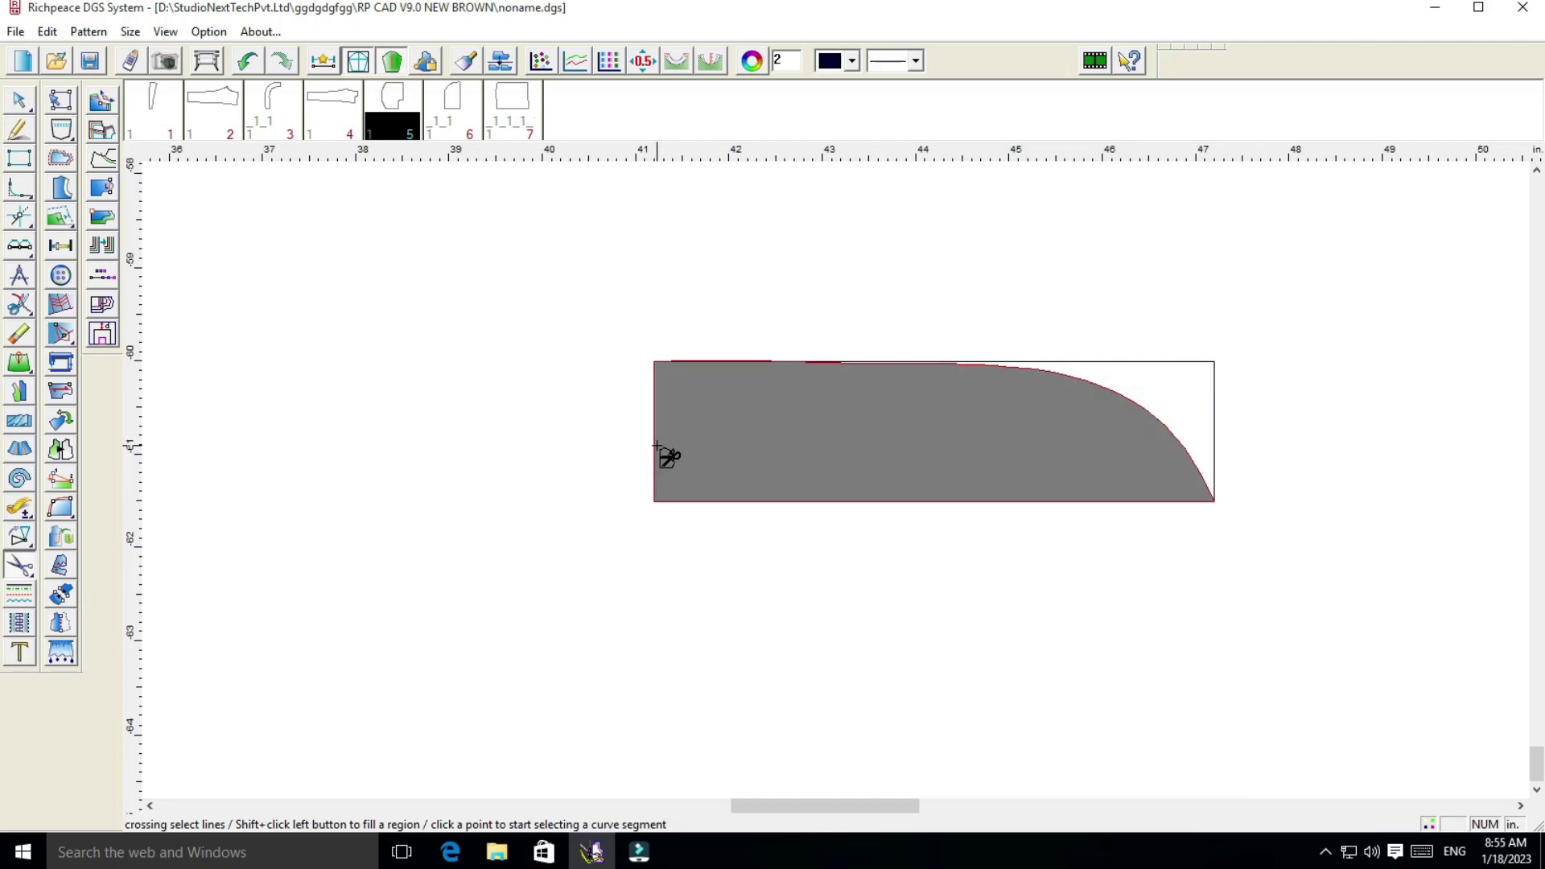
right_click(796, 315)
click(845, 350)
scroll(827, 482, down, 2)
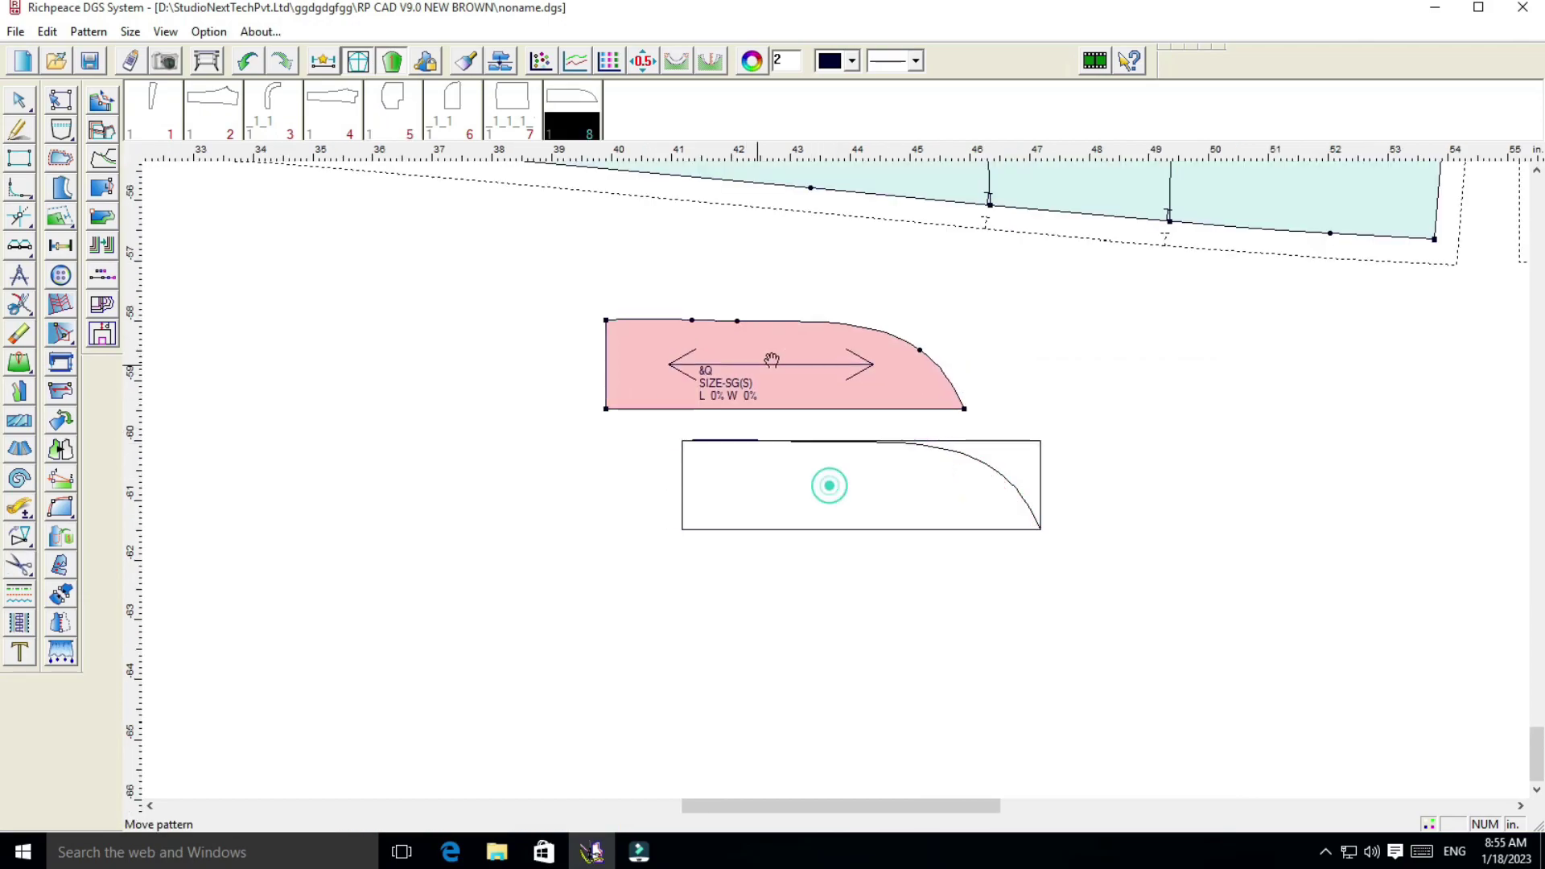
click(773, 355)
click(19, 333)
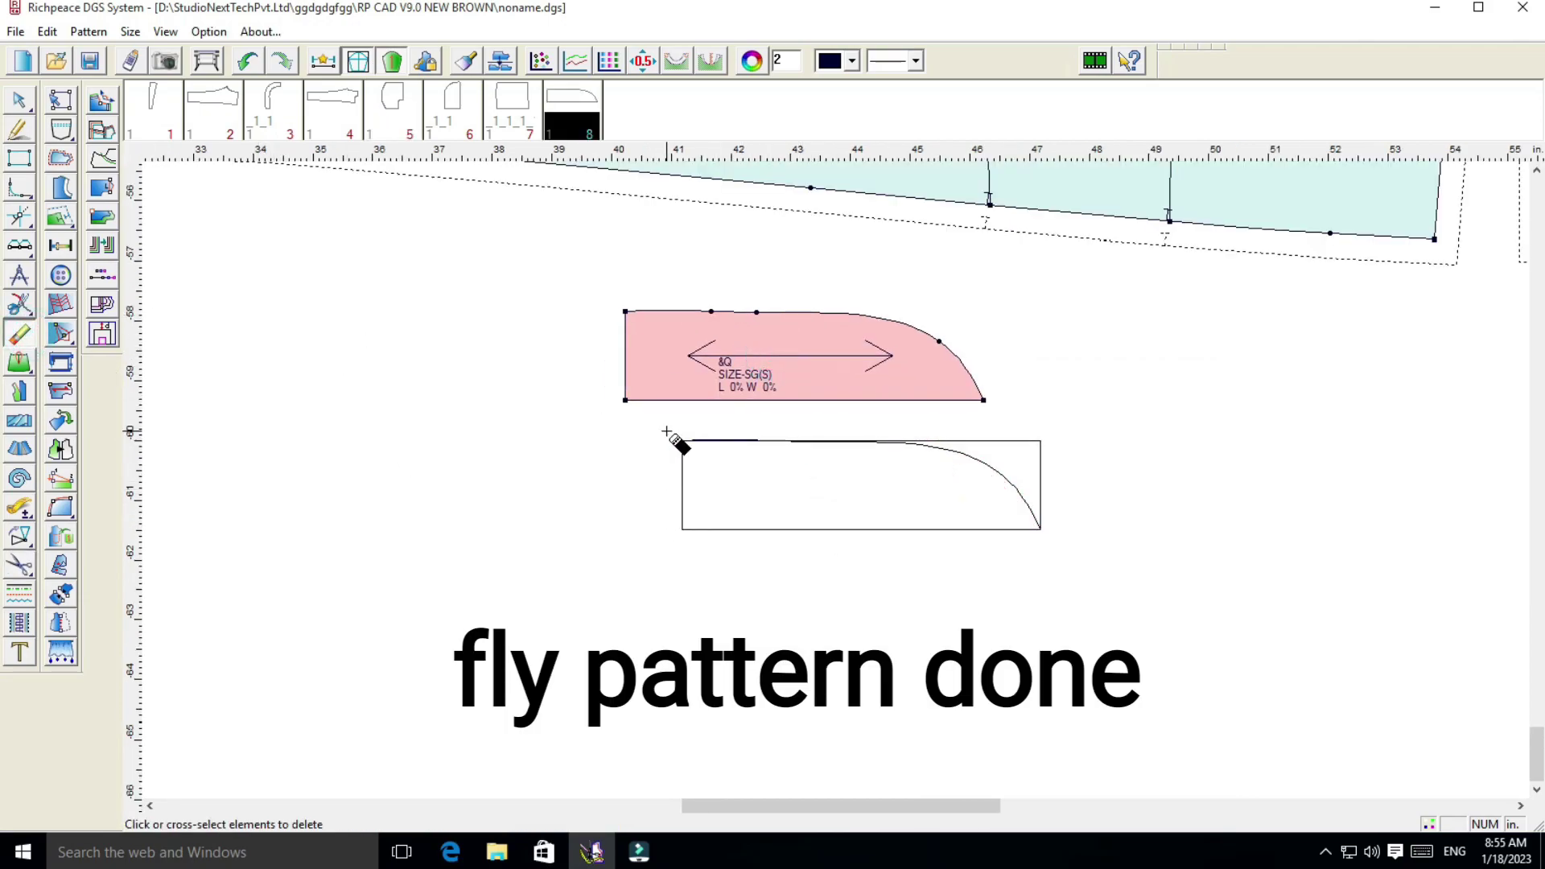
Erase the leftover rectangle outline and give the pink fly piece a seam allowance
drag(667, 432, 1101, 571)
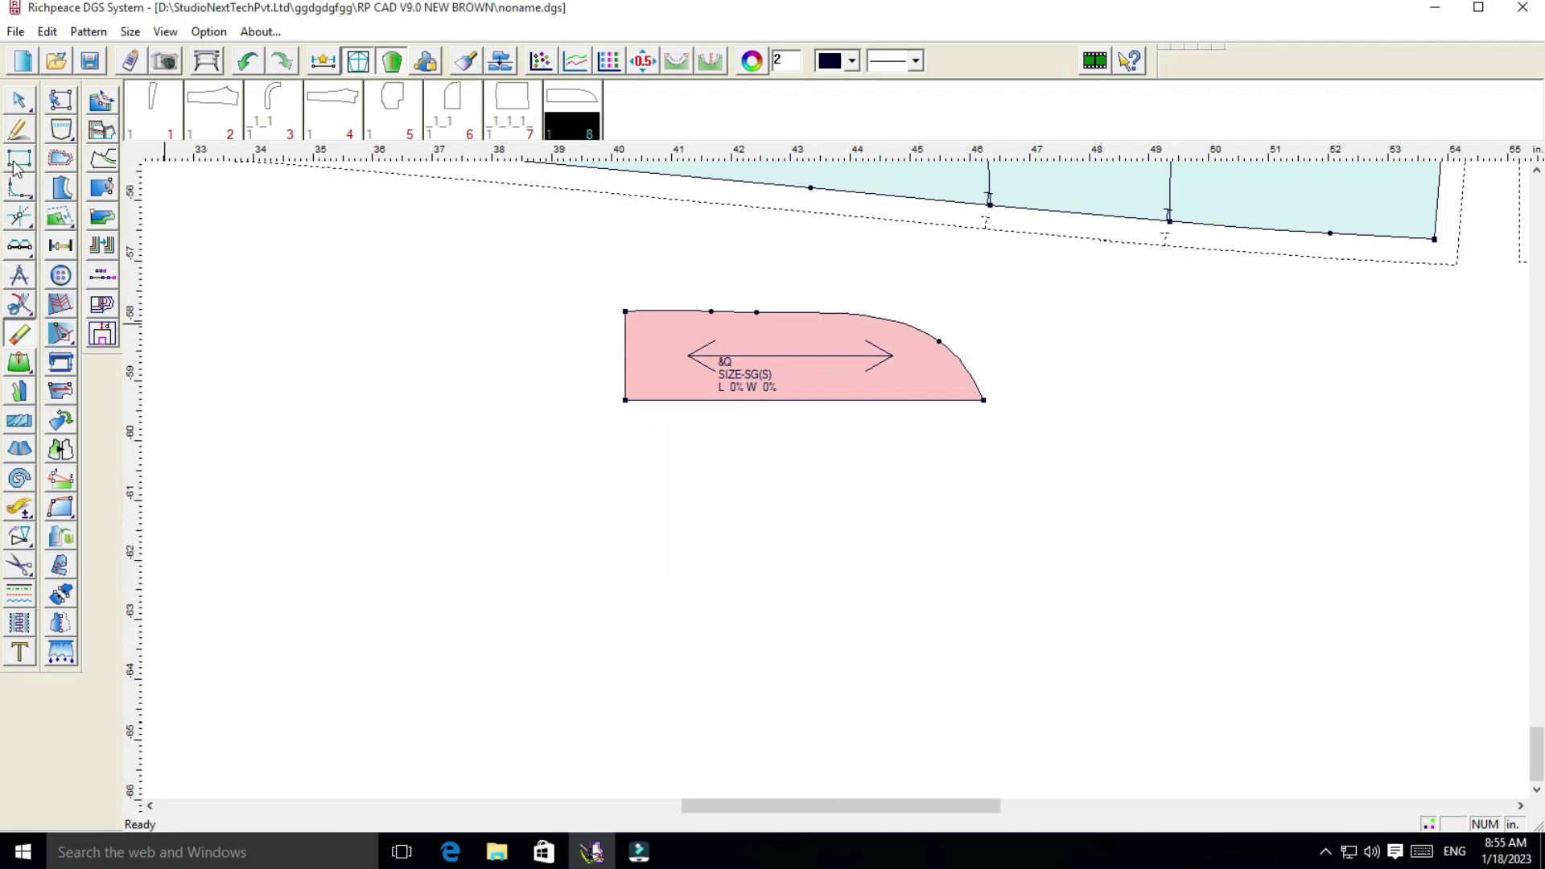
click(57, 161)
click(625, 400)
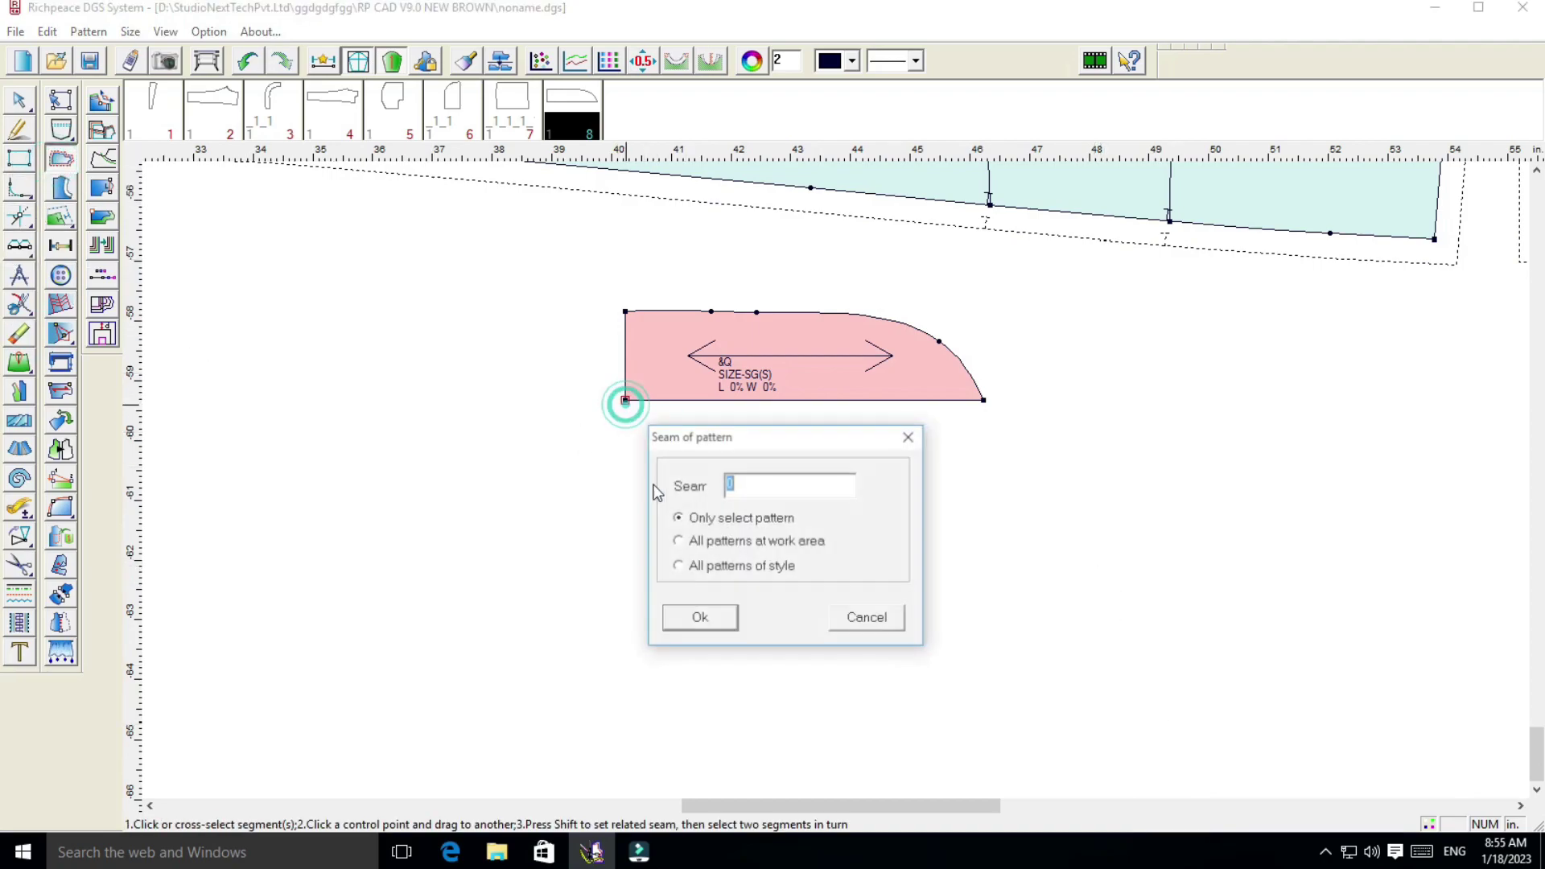
click(744, 487)
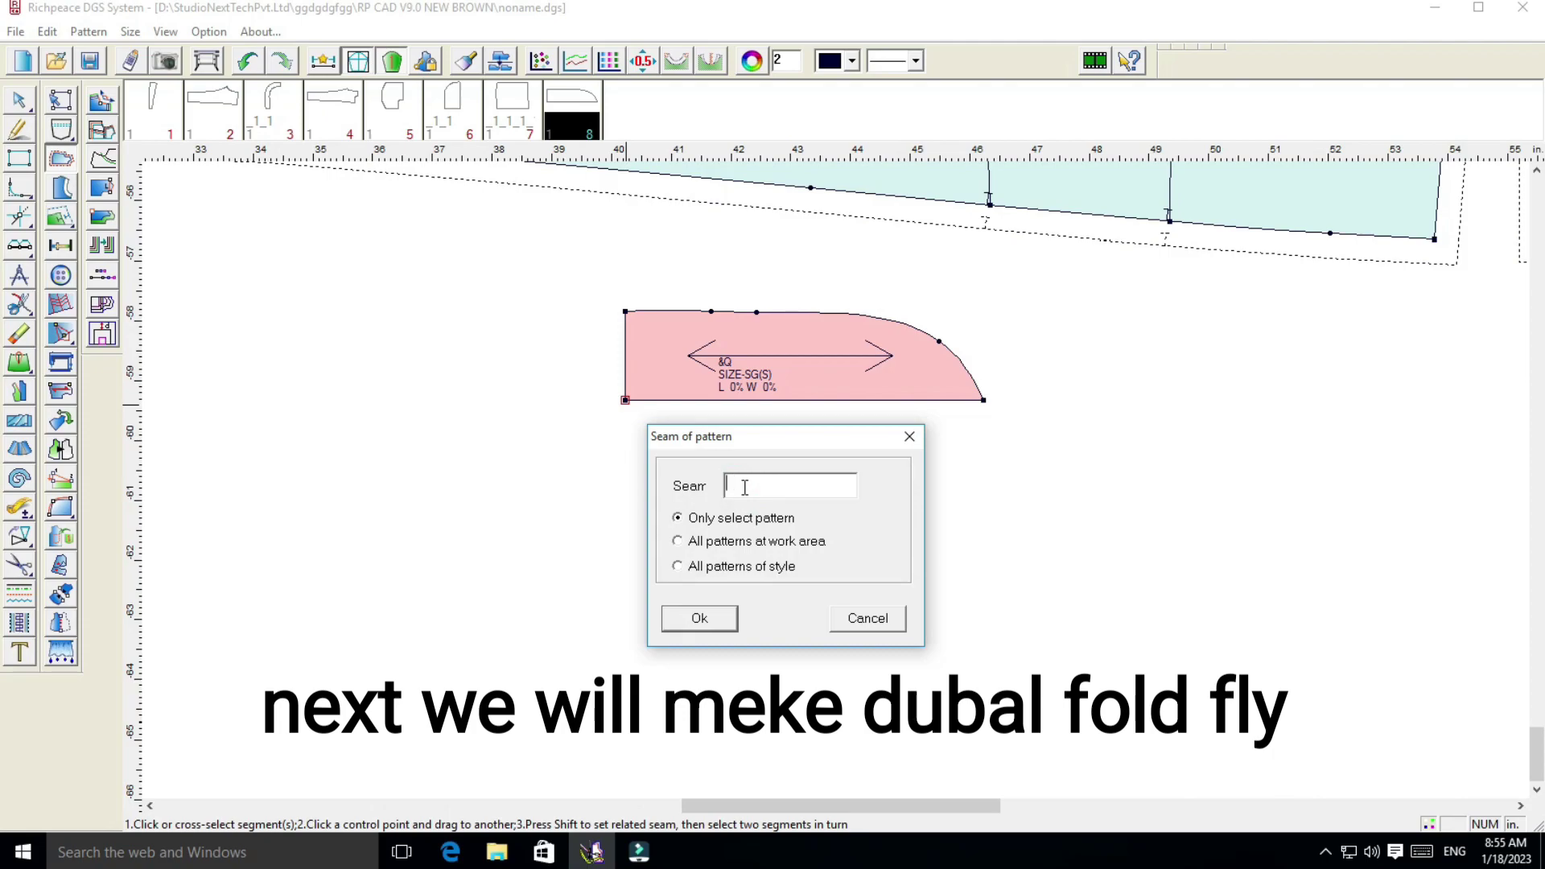
text(4)
click(699, 618)
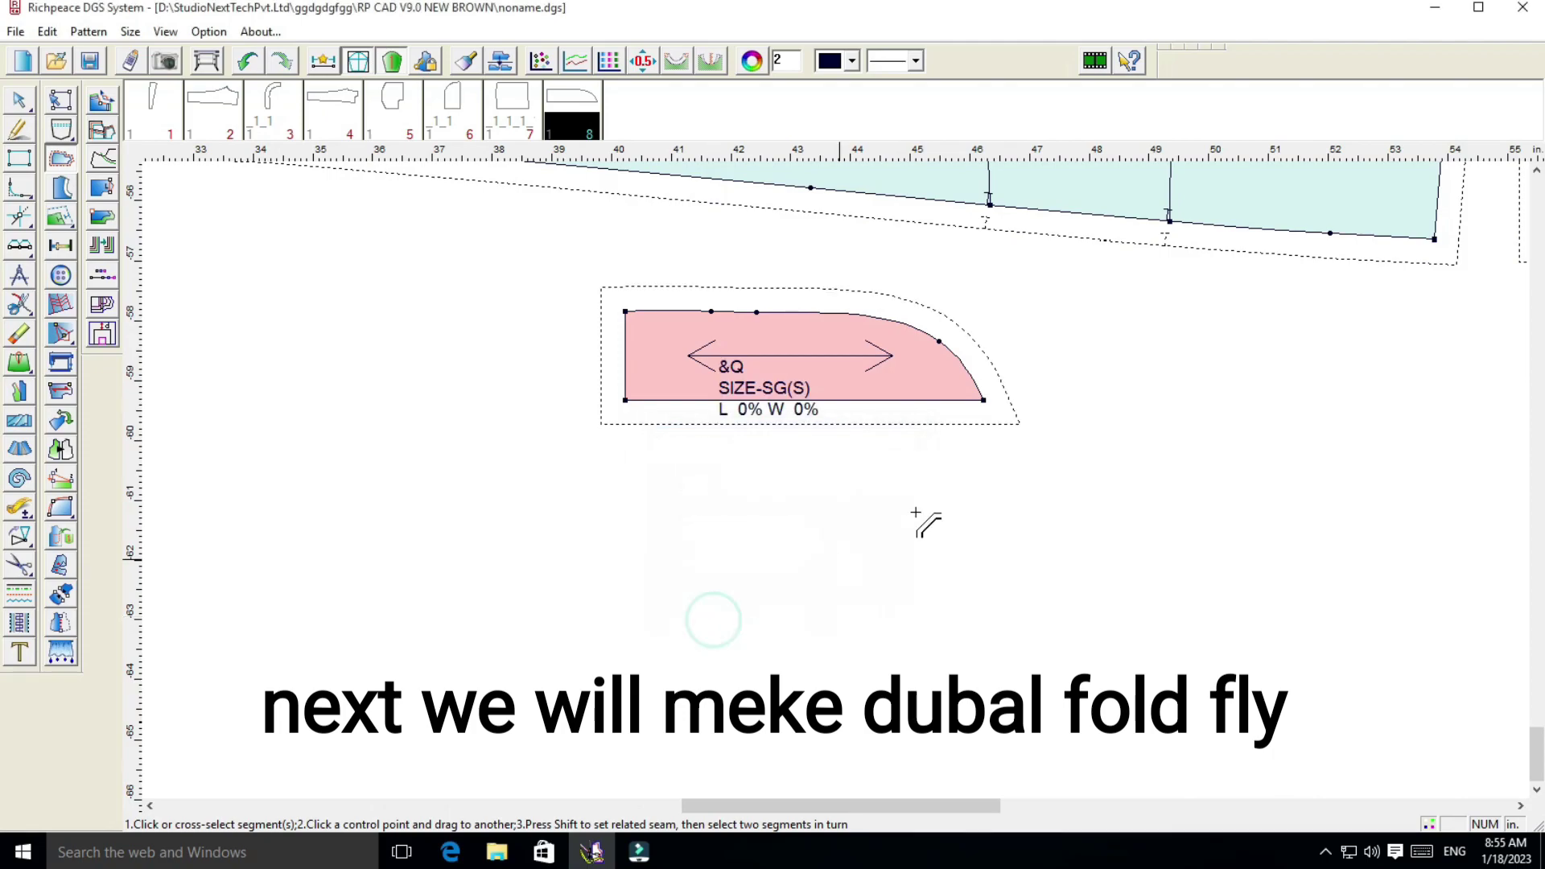
right_click(925, 517)
click(959, 538)
click(20, 129)
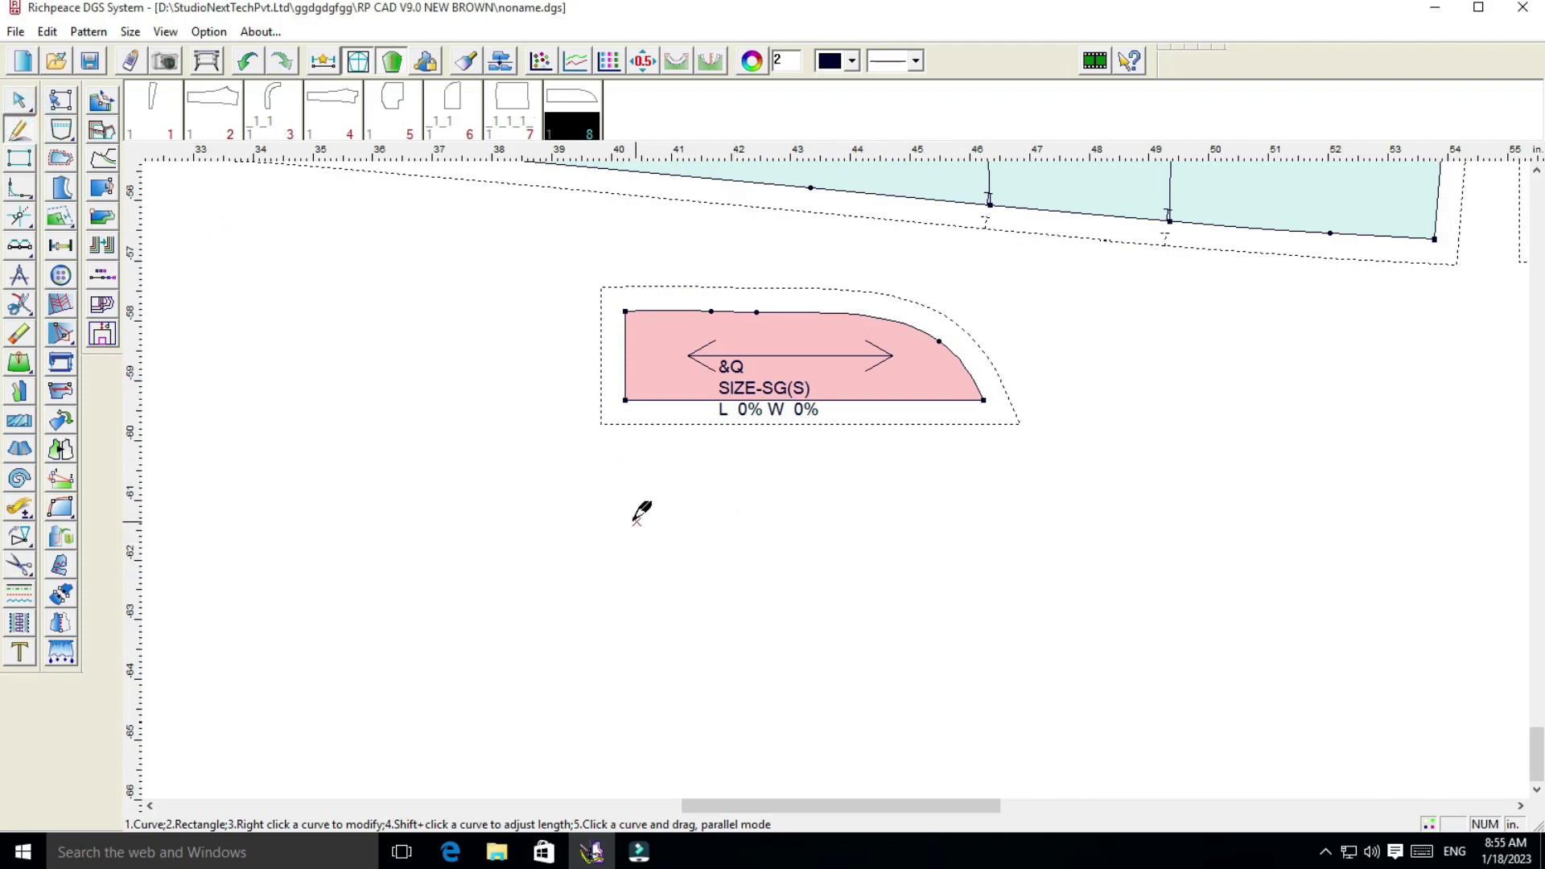
Draw a 7 by 3.5 inch rectangle below the fly piece
drag(609, 510, 1156, 670)
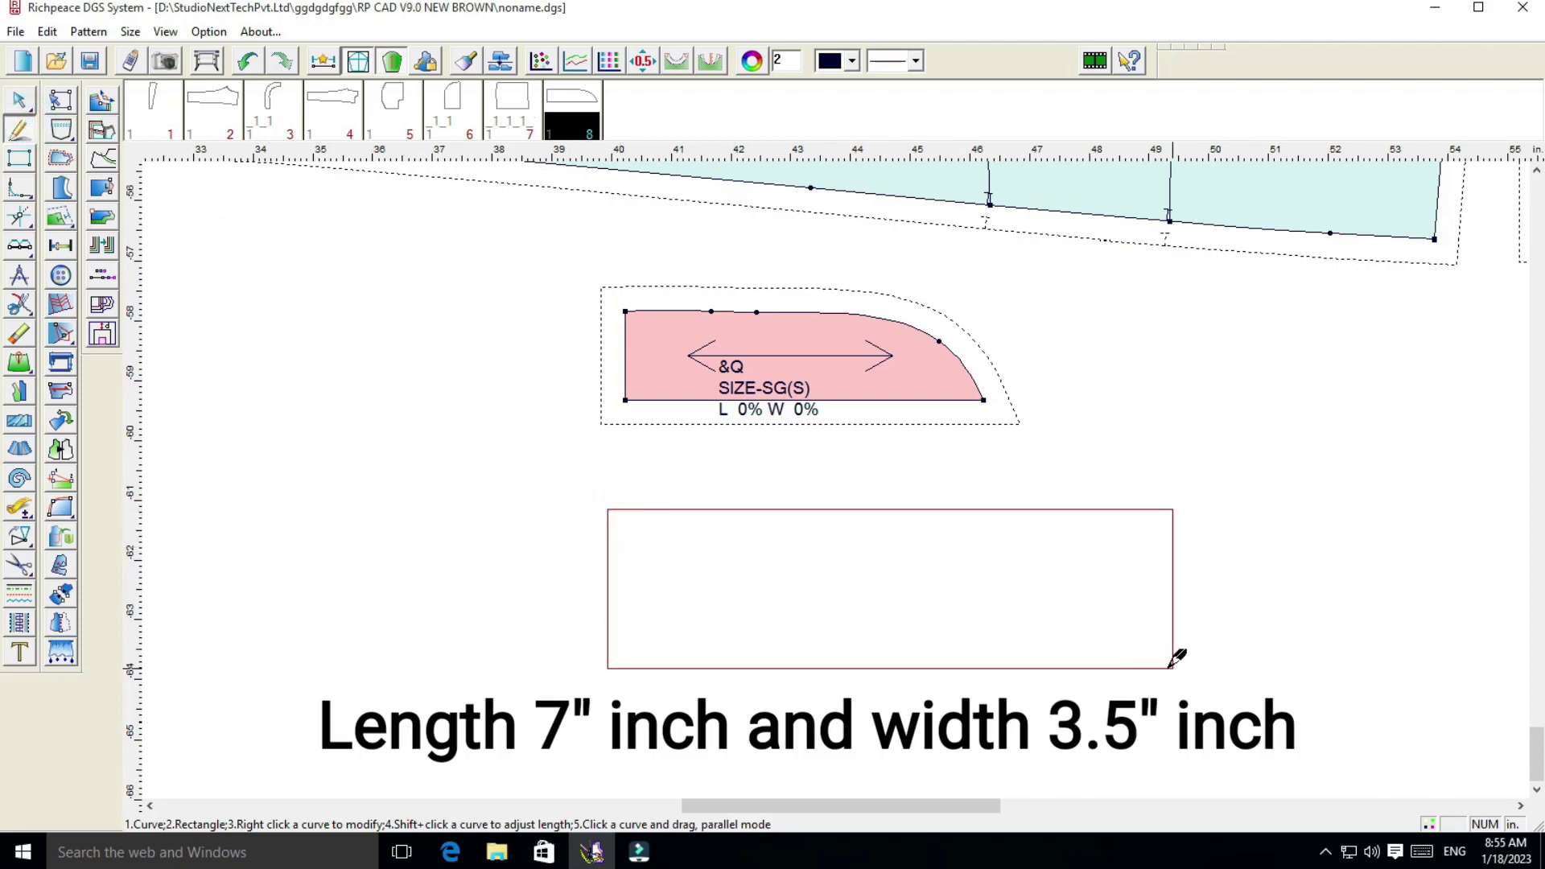
click(994, 550)
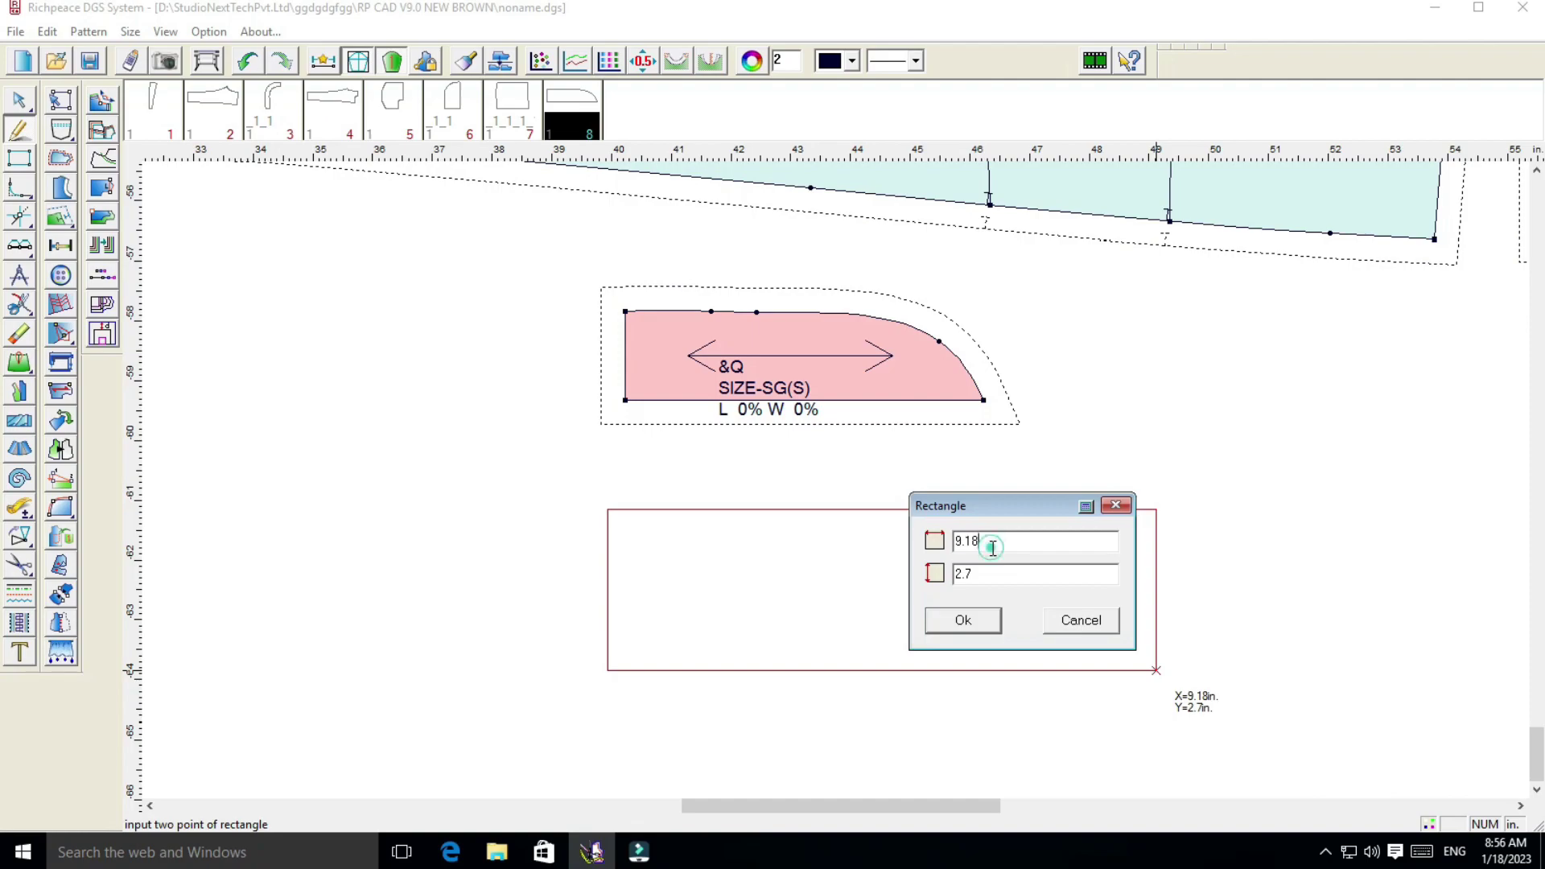
key(BackSpace)
key(BackSpace)
key(BackSpace)
key(BackSpace)
text(7)
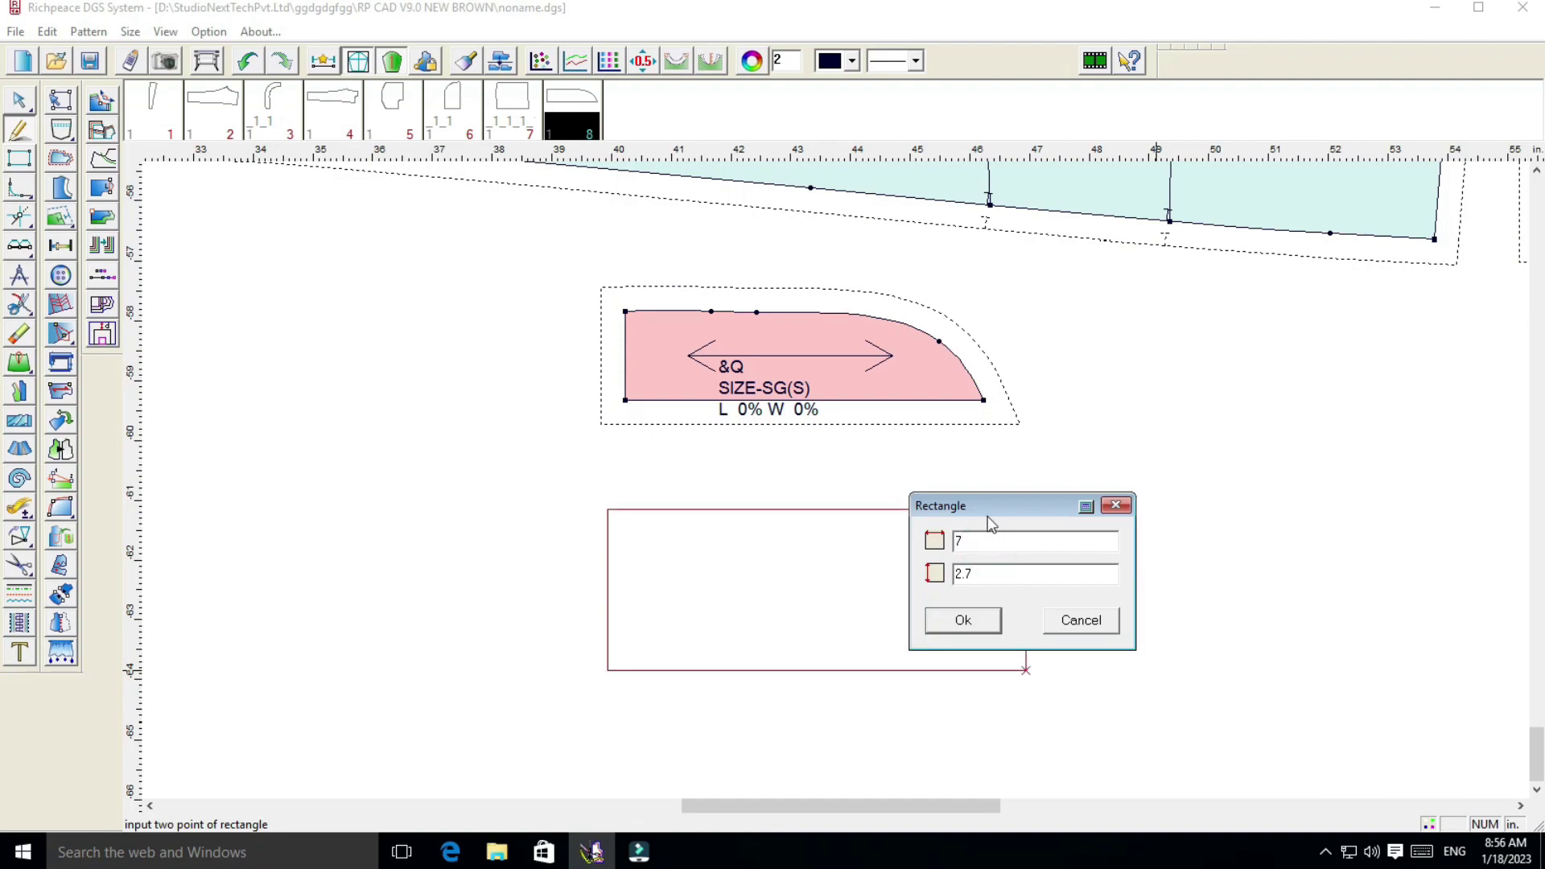
drag(986, 514, 1250, 447)
key(BackSpace)
key(BackSpace)
key(BackSpace)
text(3)
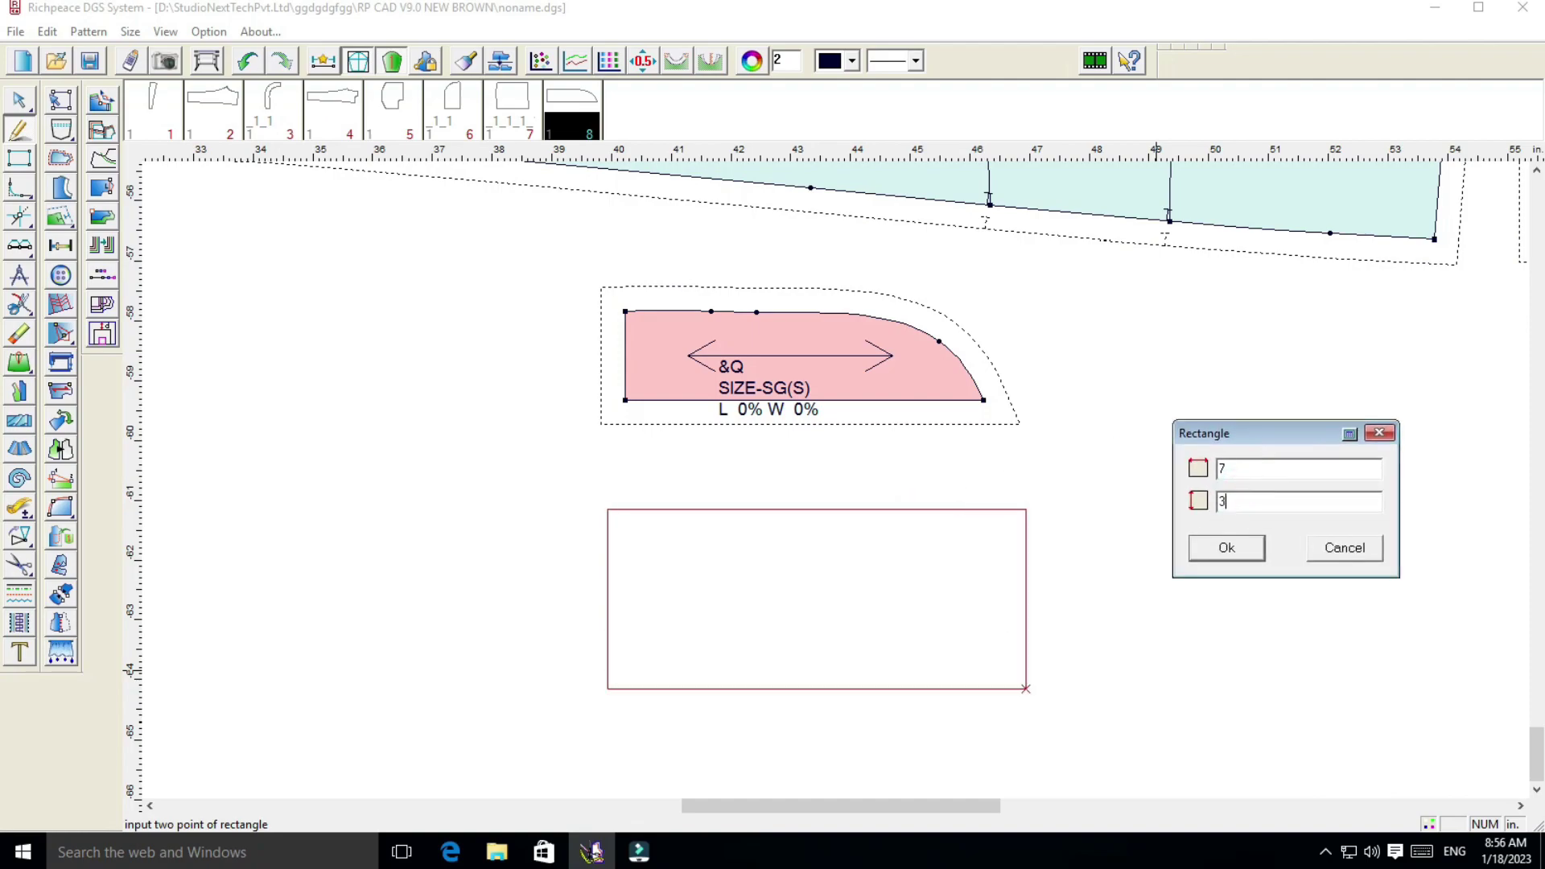
text(.5)
click(1250, 559)
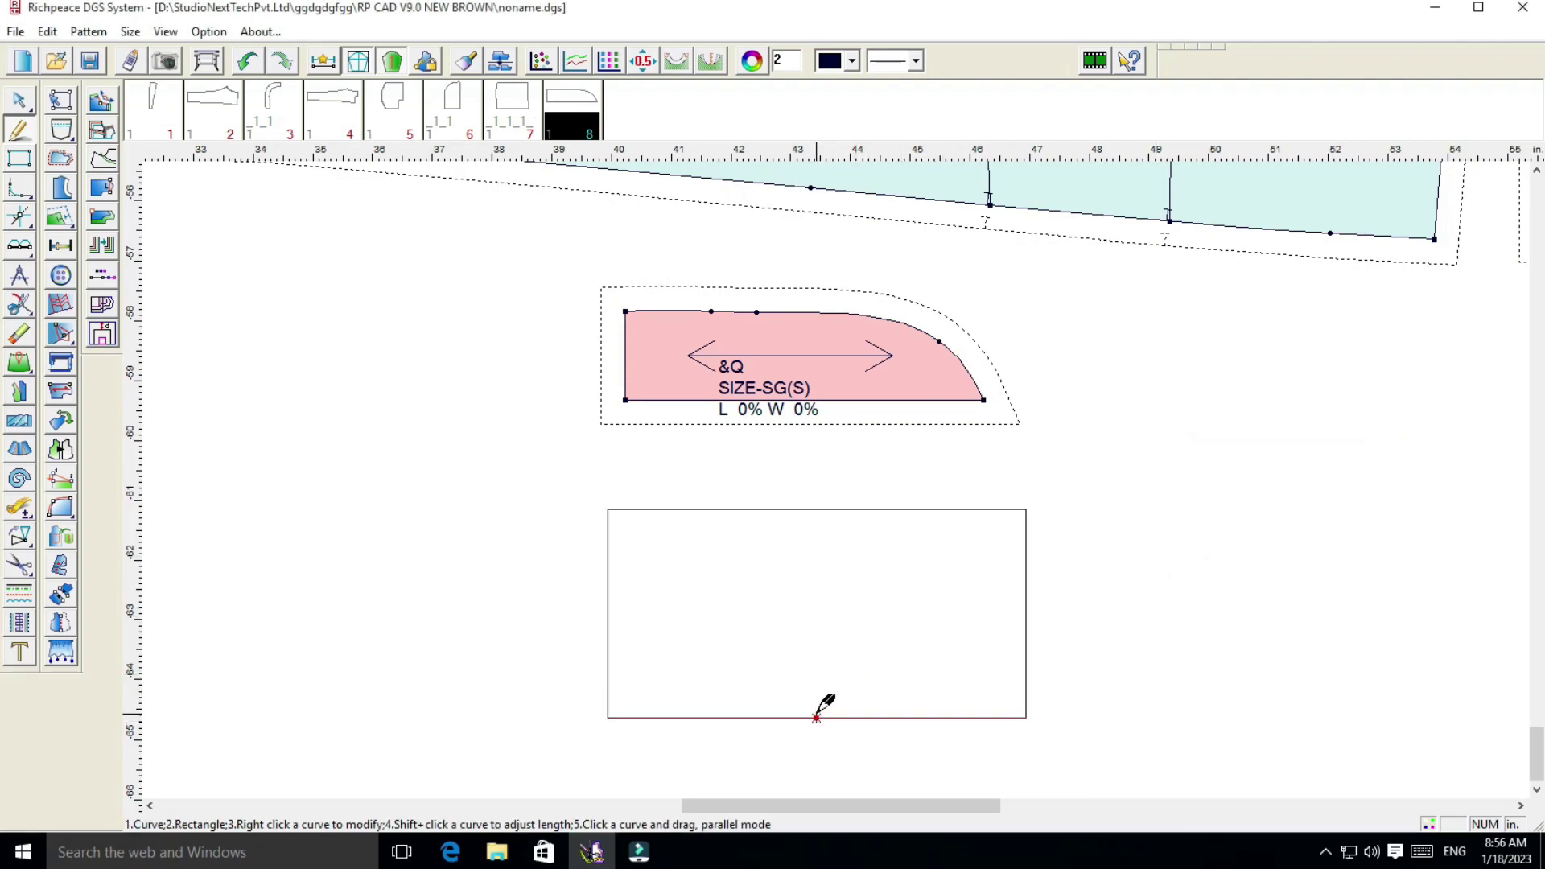
Mark the left edge's midpoint and draw a centre line across the rectangle
scroll(816, 717, down, 1)
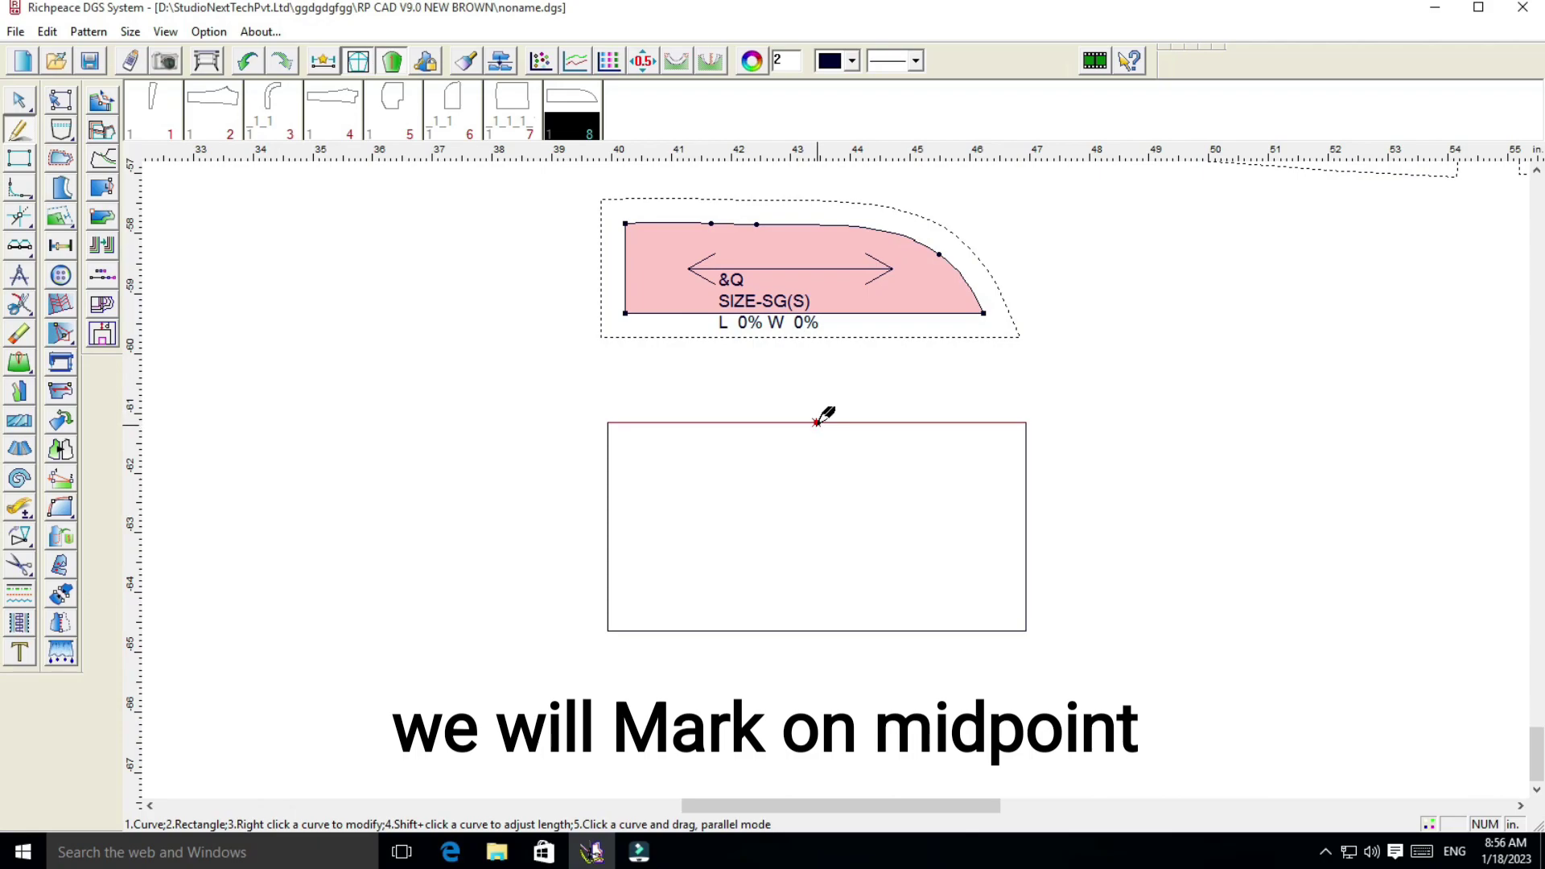
click(20, 248)
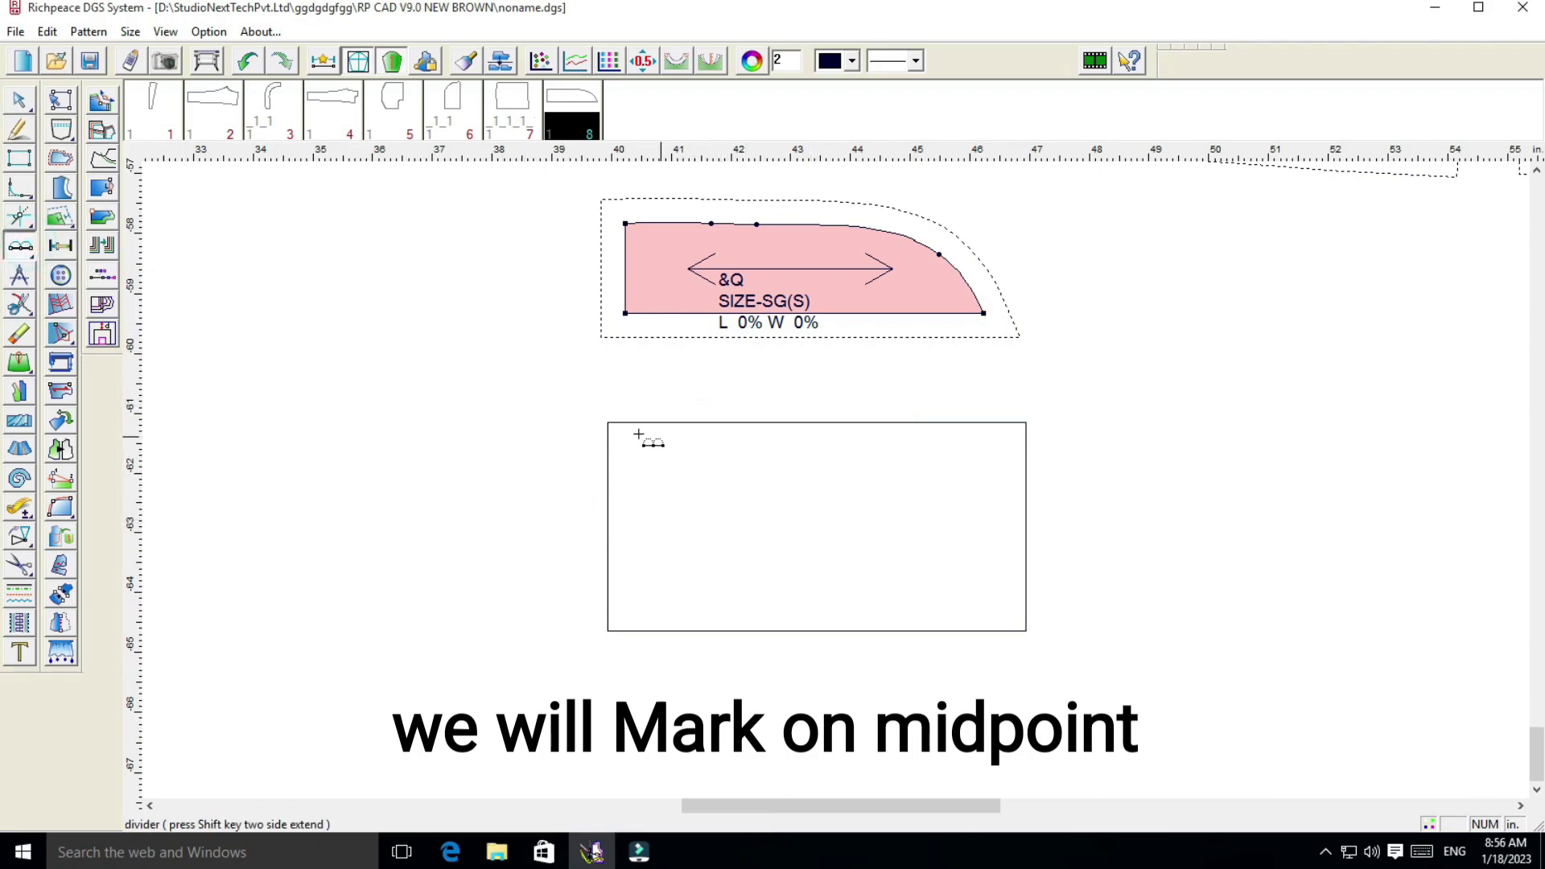
click(607, 631)
right_click(608, 631)
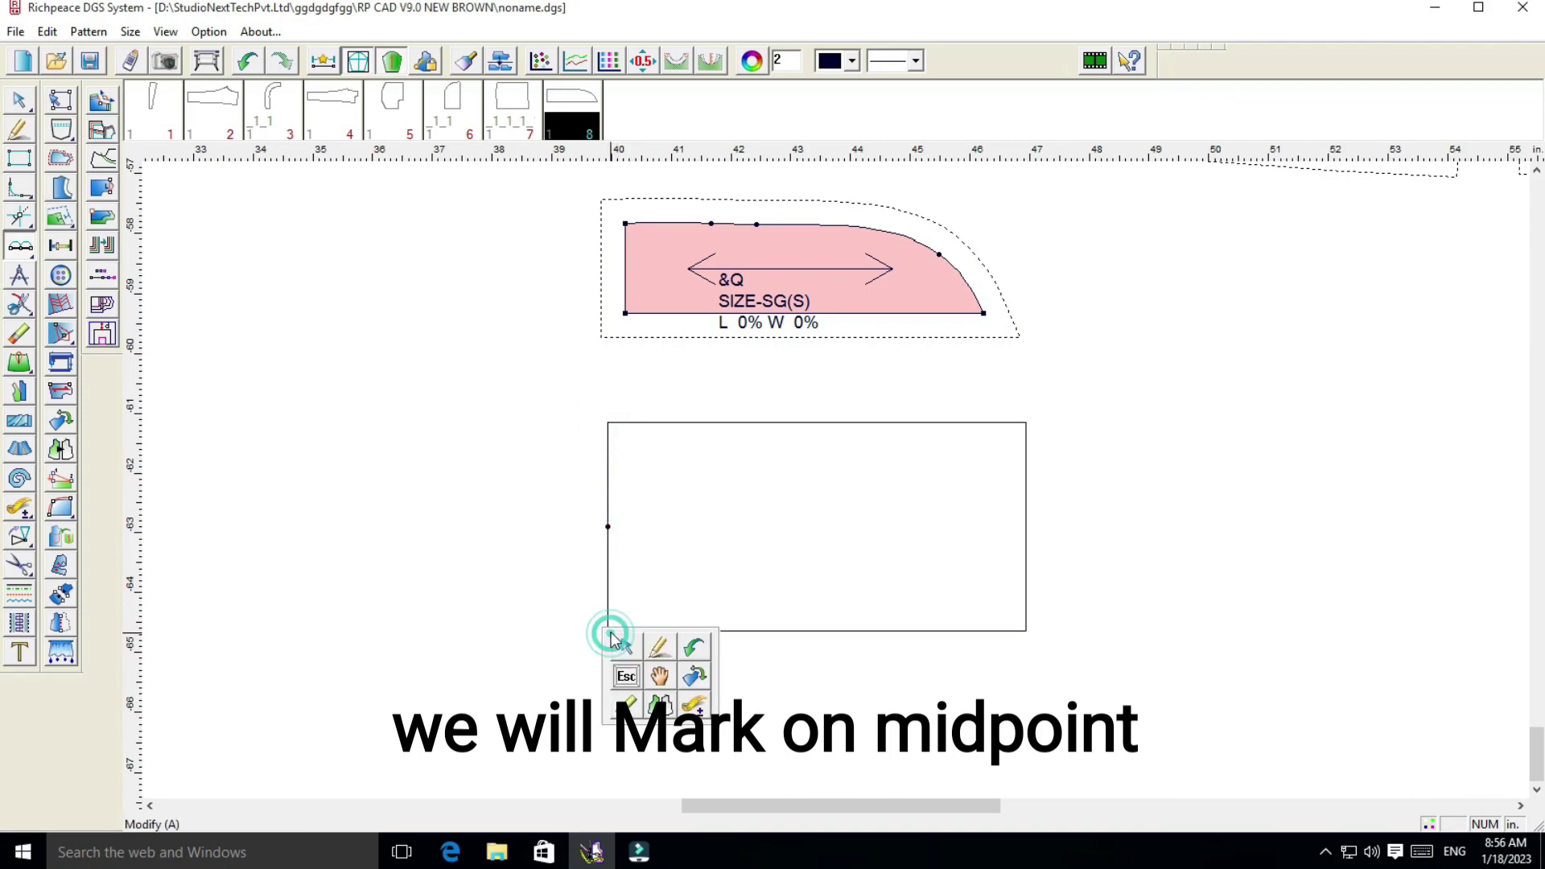
click(471, 588)
right_click(473, 588)
click(513, 595)
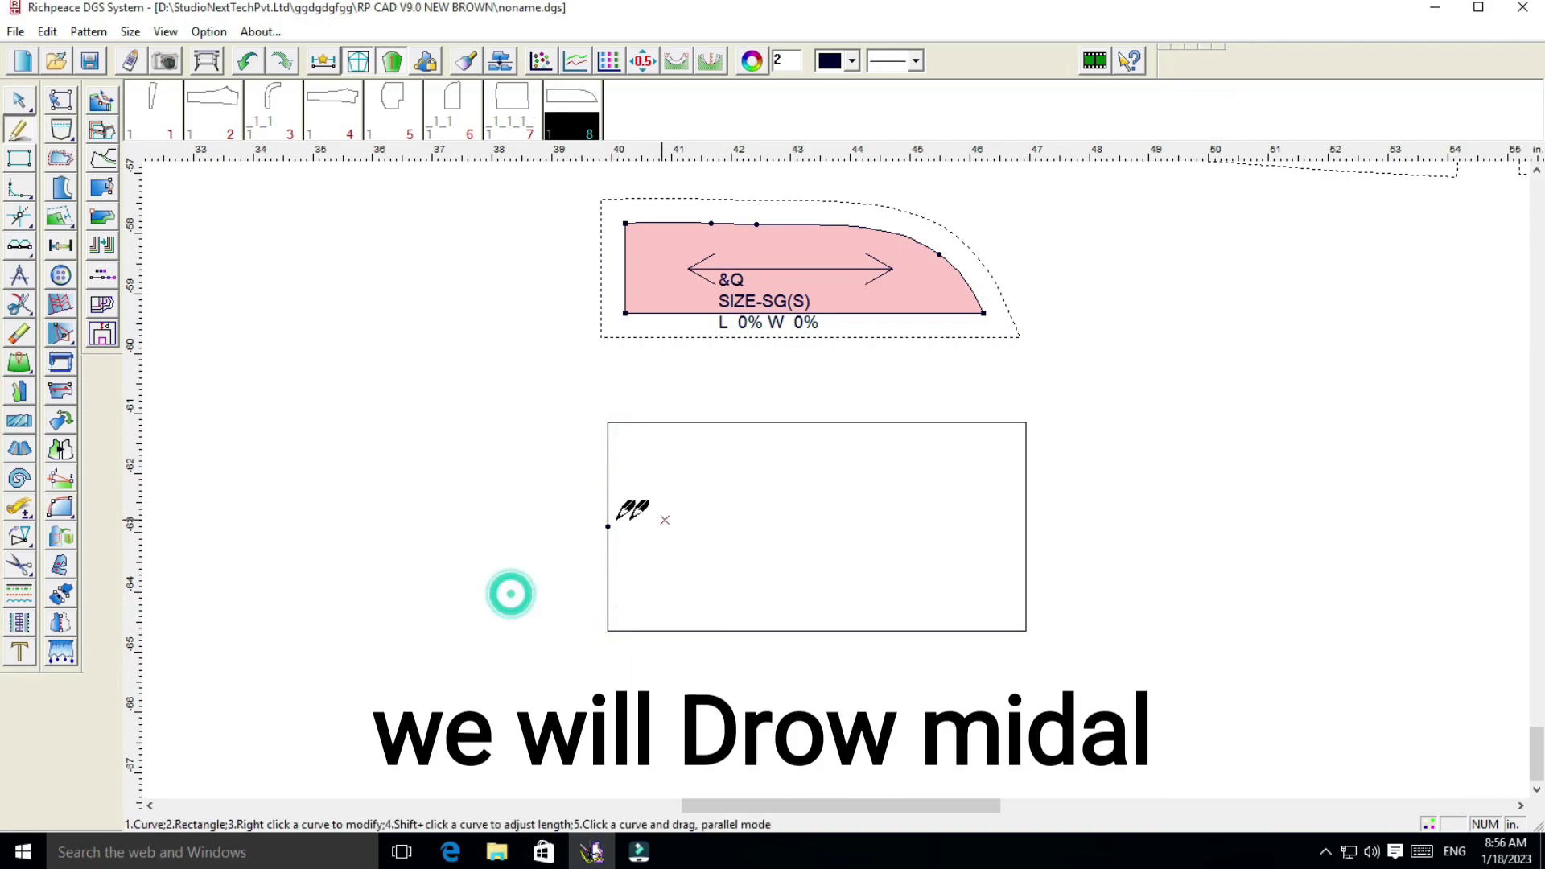
click(1025, 527)
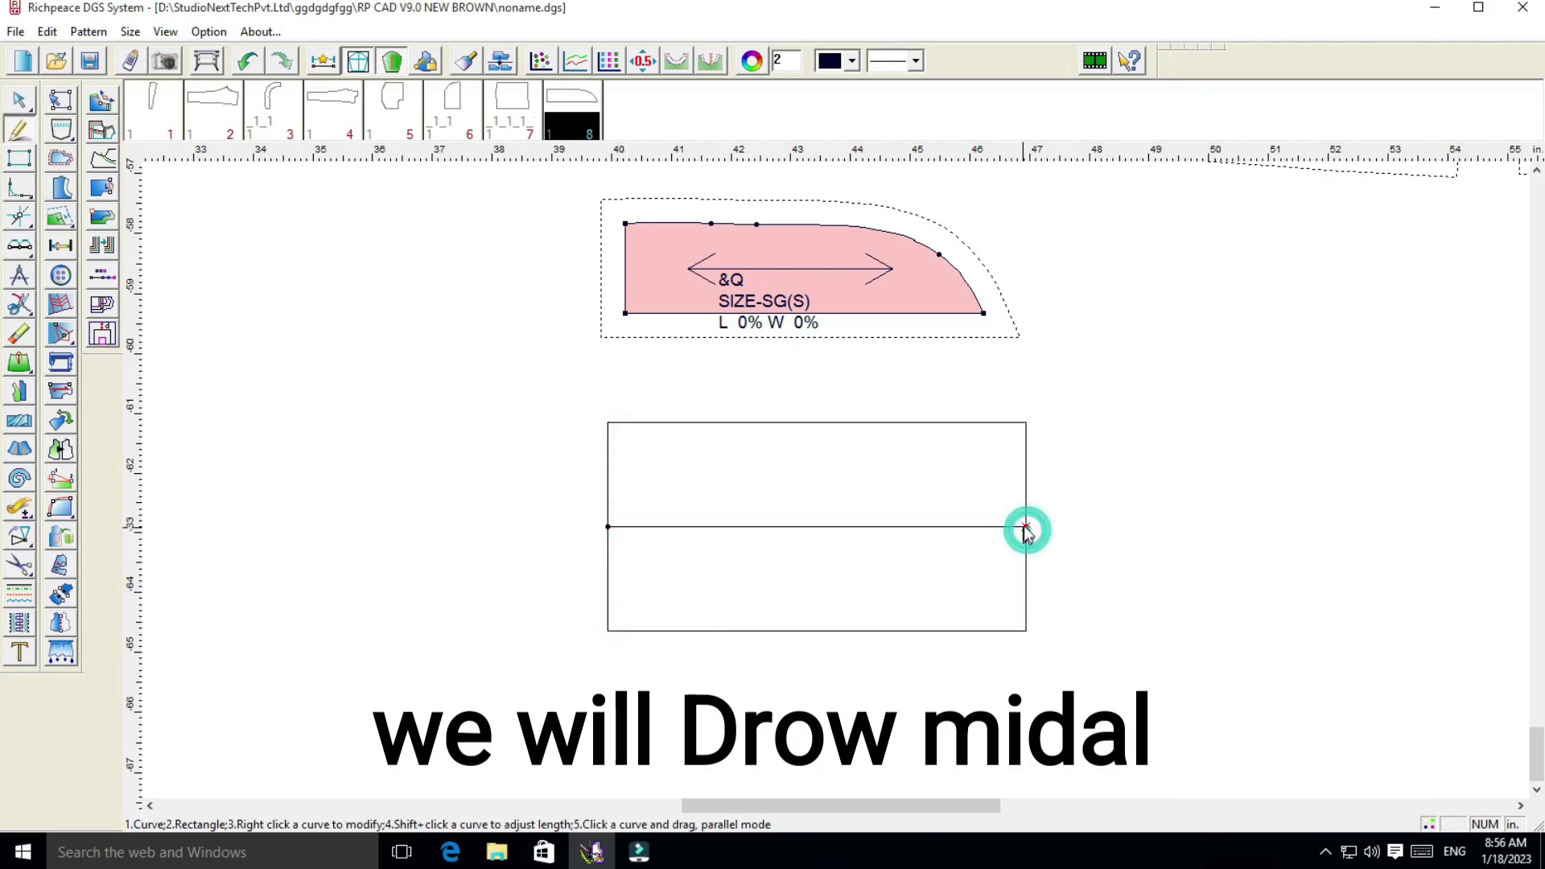
right_click(1023, 527)
Draw notch lines from both left corners meeting 0.2 along the centre line
click(1078, 544)
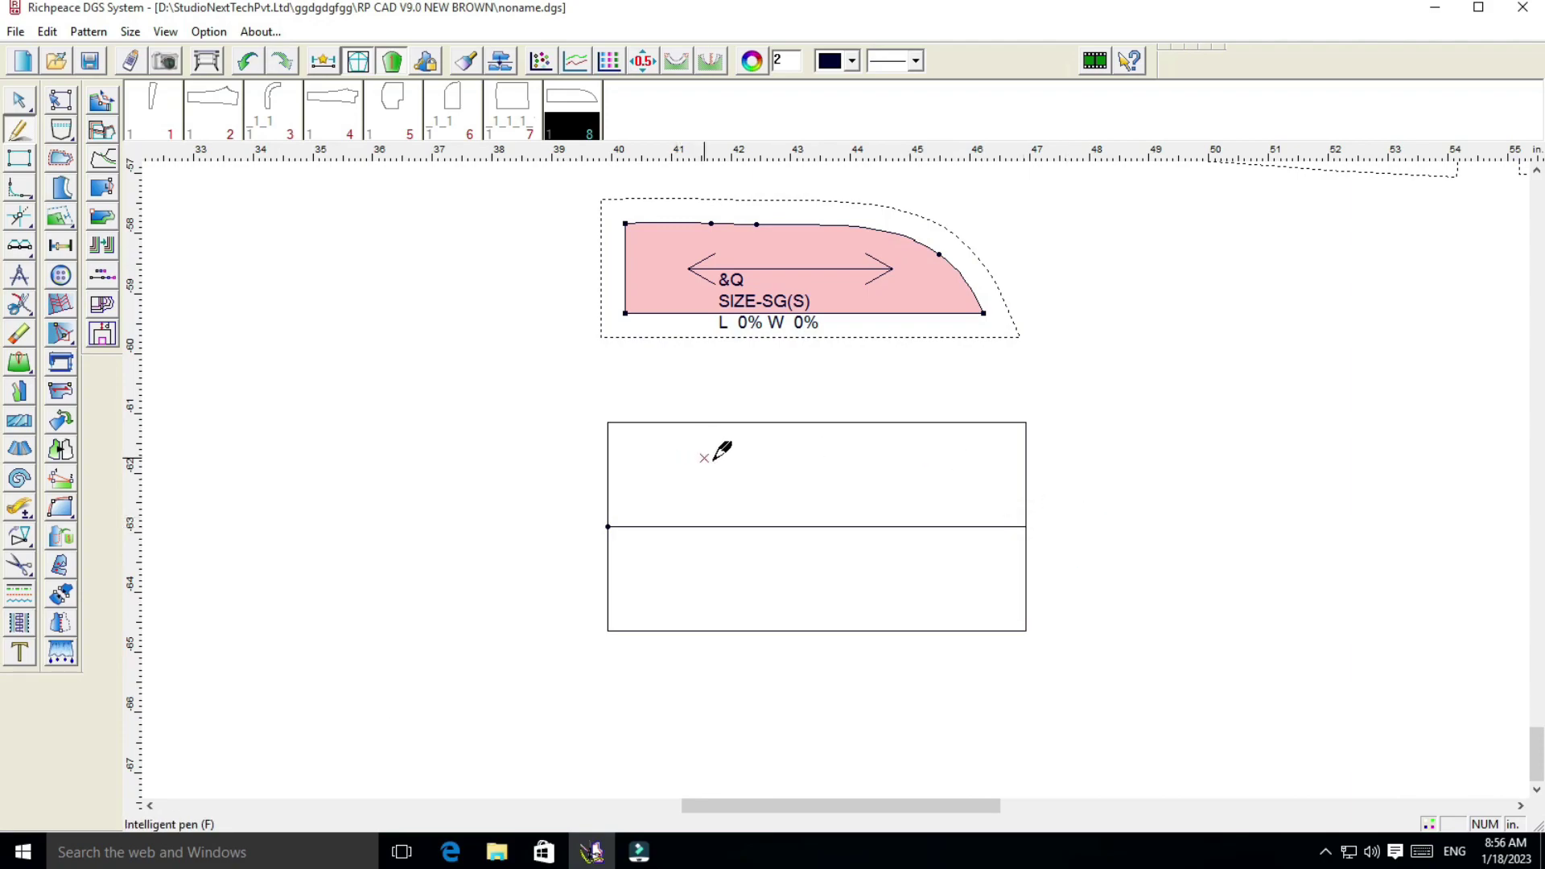
click(607, 423)
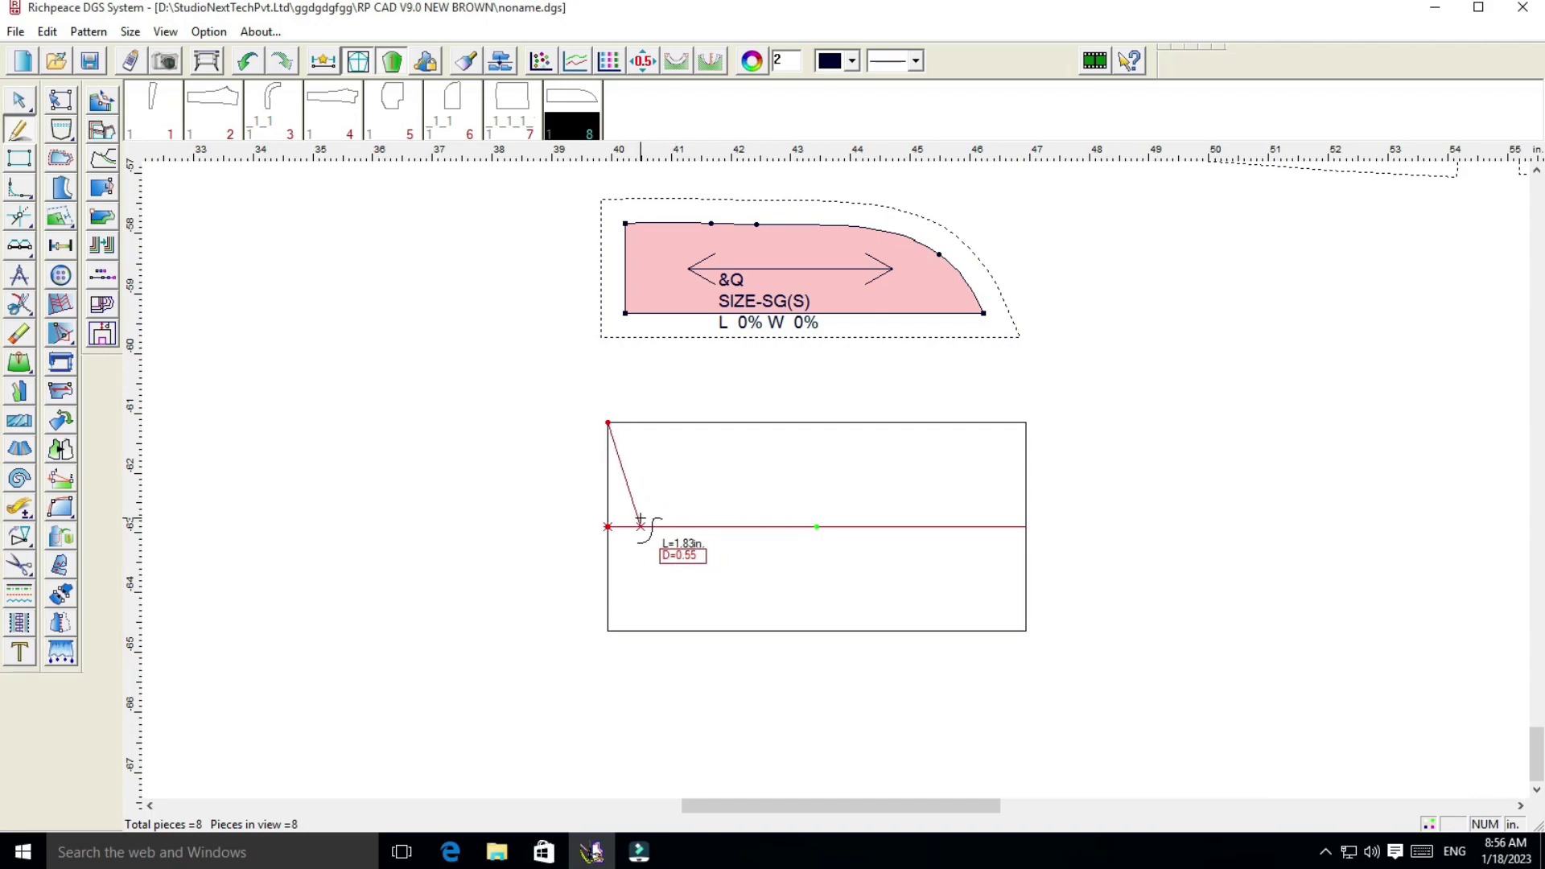
click(640, 522)
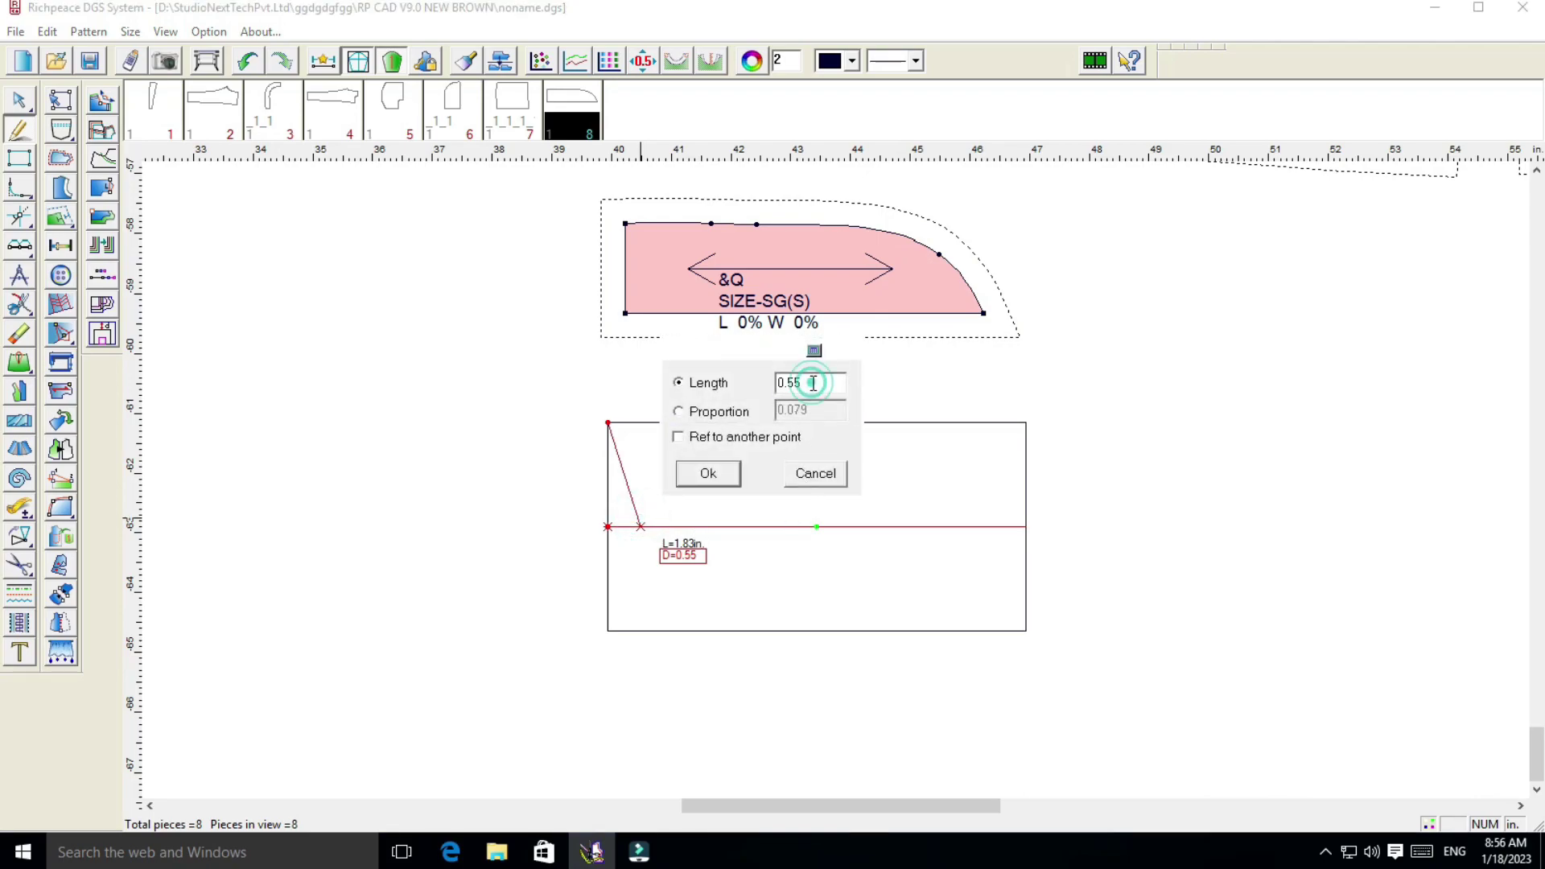
text(0.2)
click(708, 474)
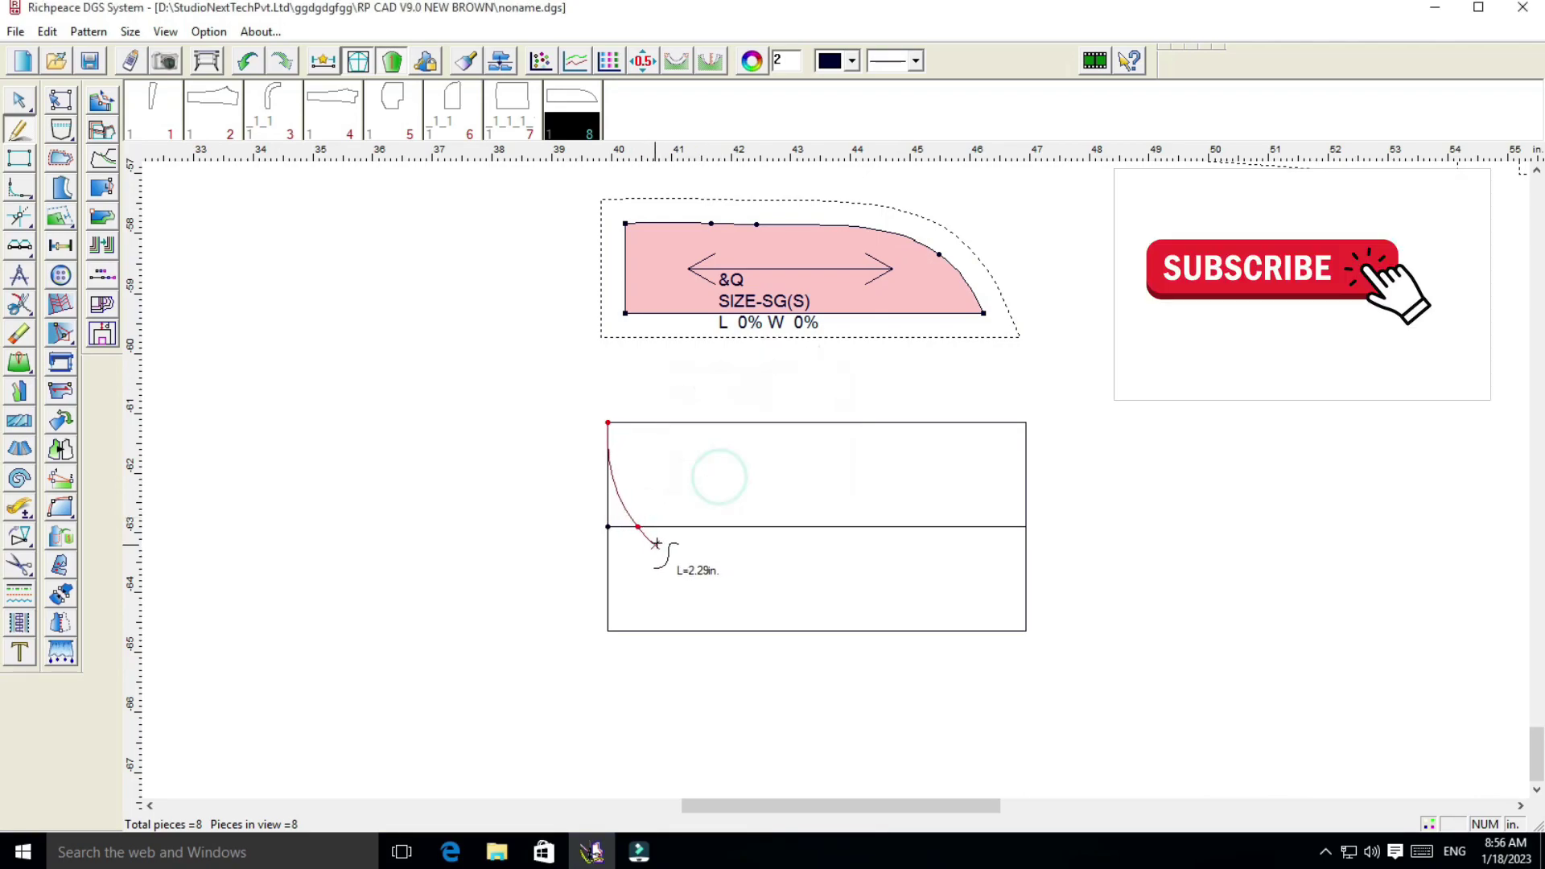
click(608, 630)
right_click(608, 630)
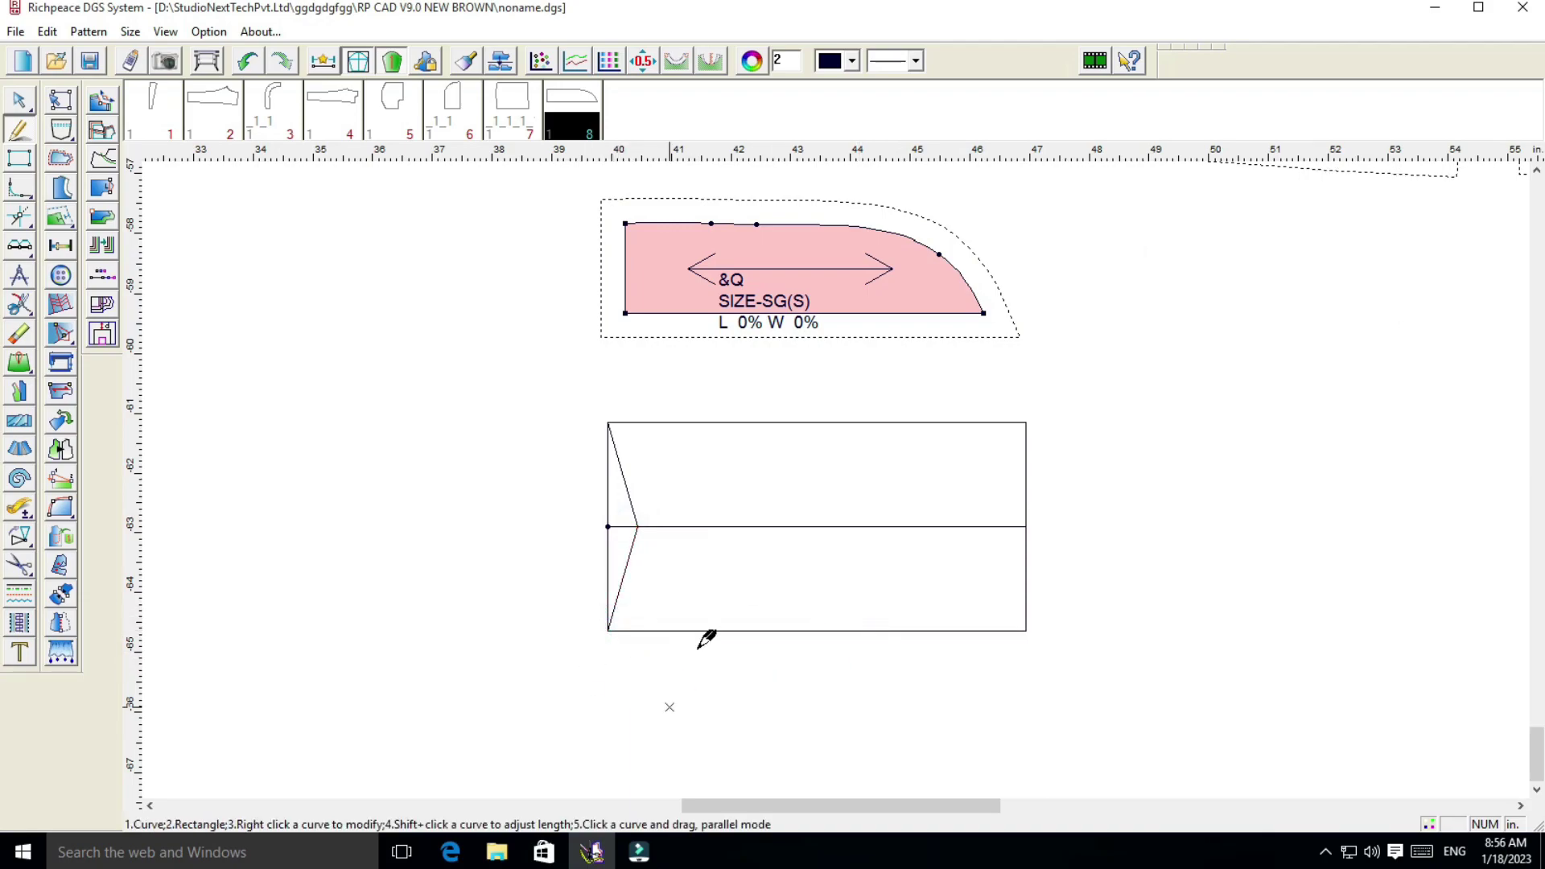
click(65, 515)
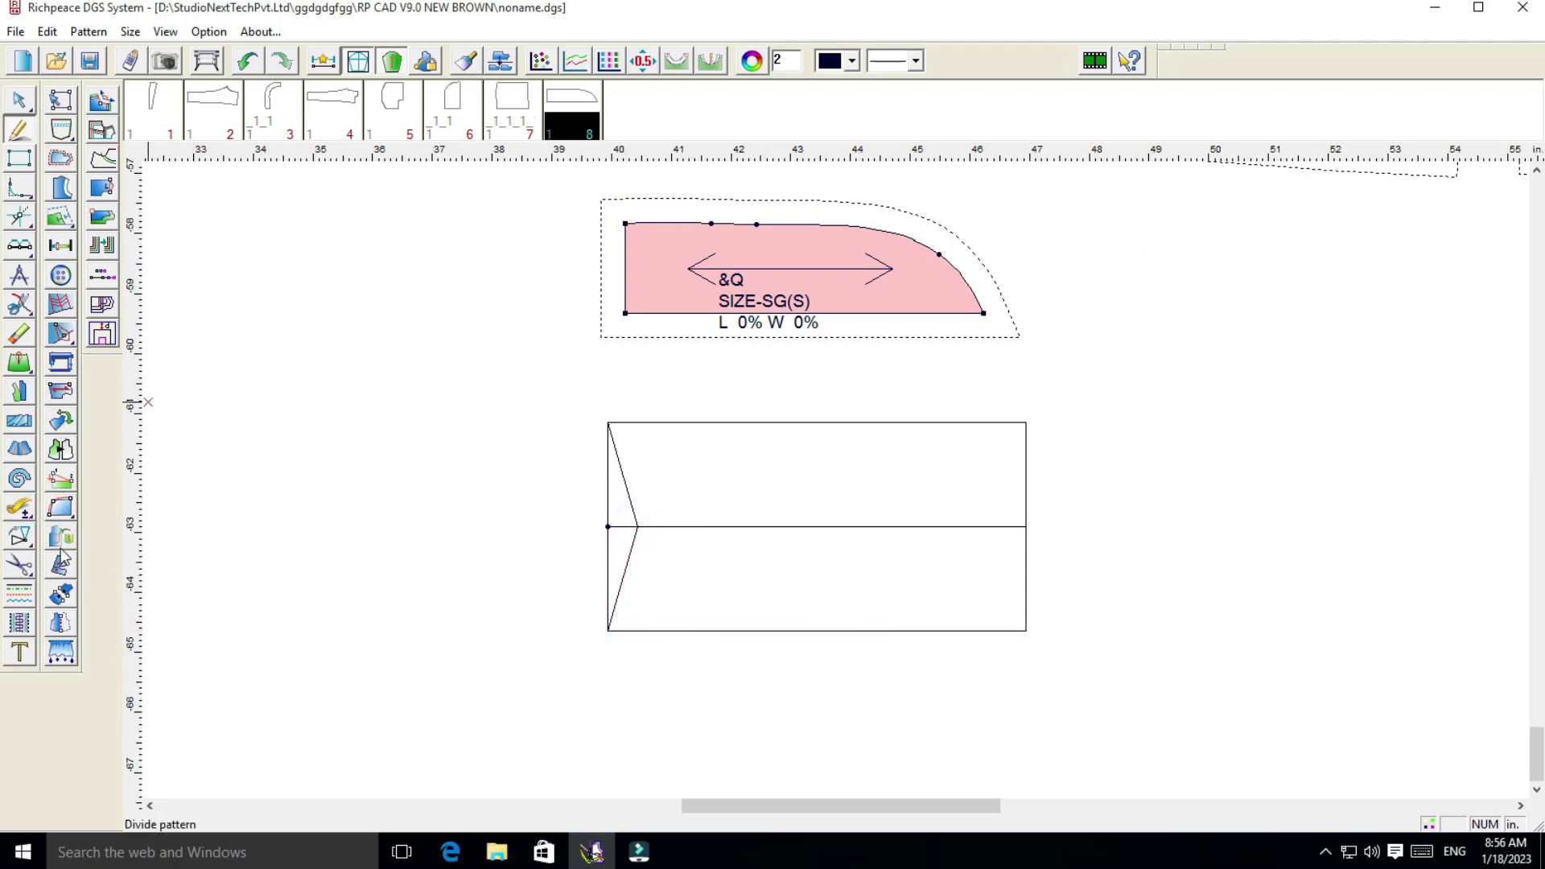
Cut the V-notched rectangle out as pattern piece 9, redoing the wrongly picked edges
click(20, 565)
click(623, 486)
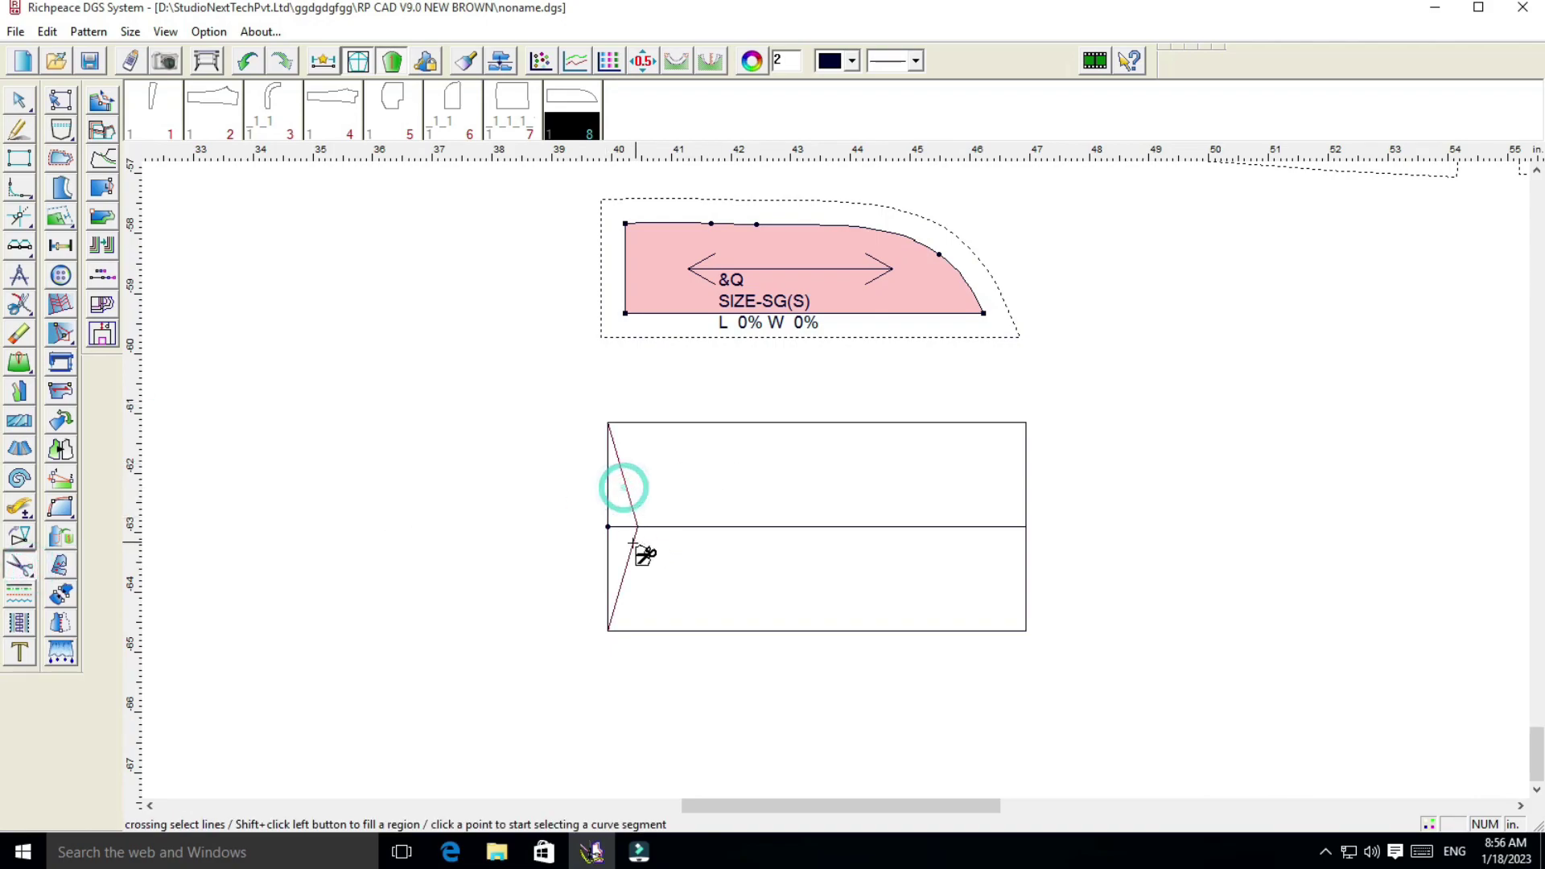
click(632, 543)
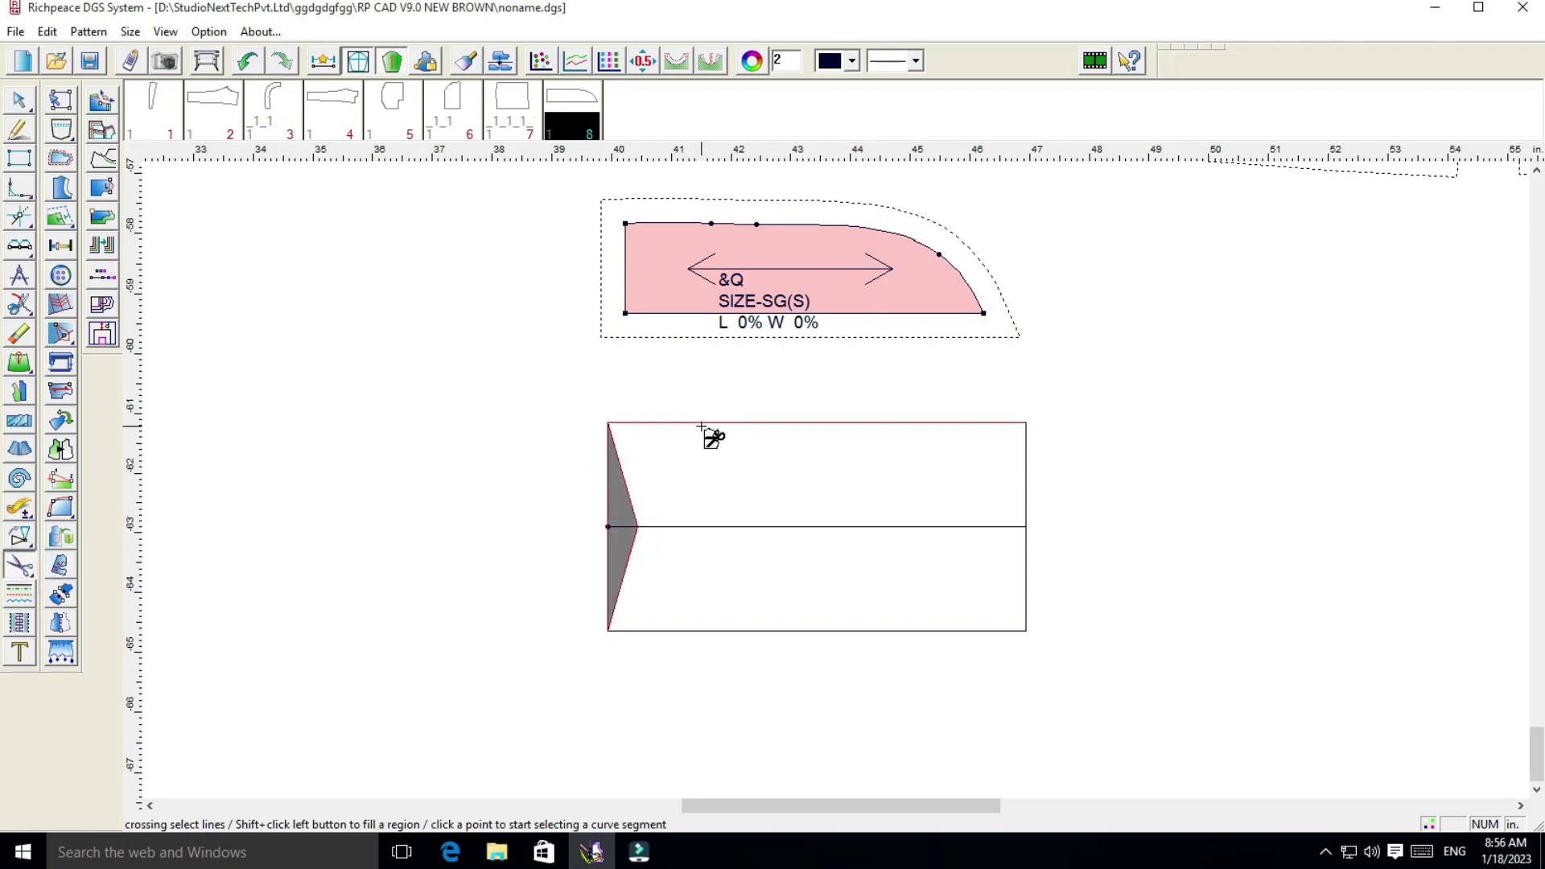
click(1025, 476)
click(958, 635)
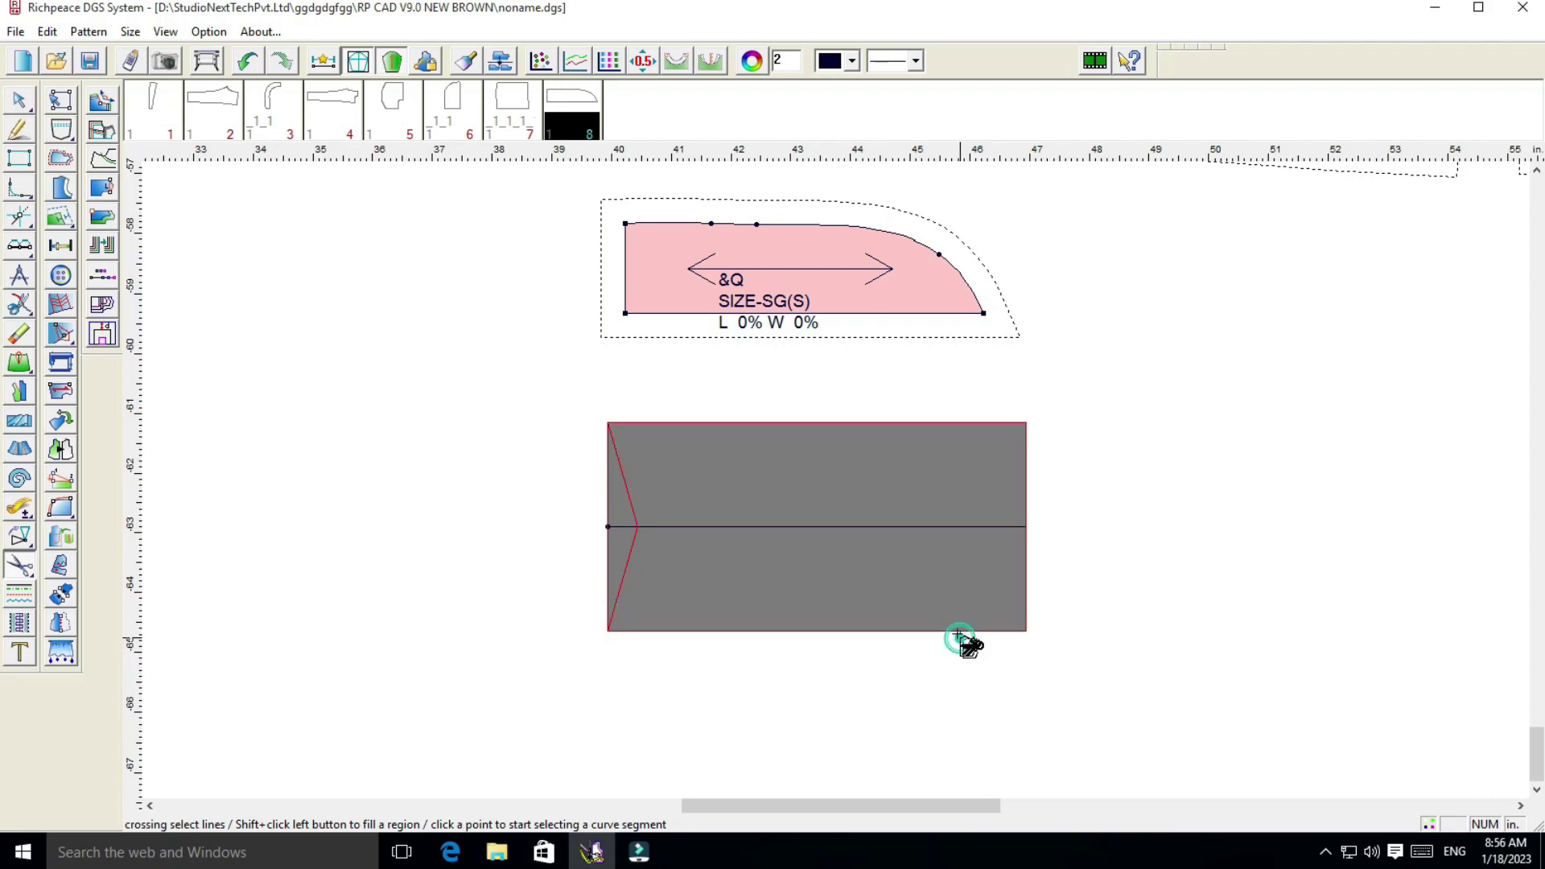
click(251, 63)
click(252, 63)
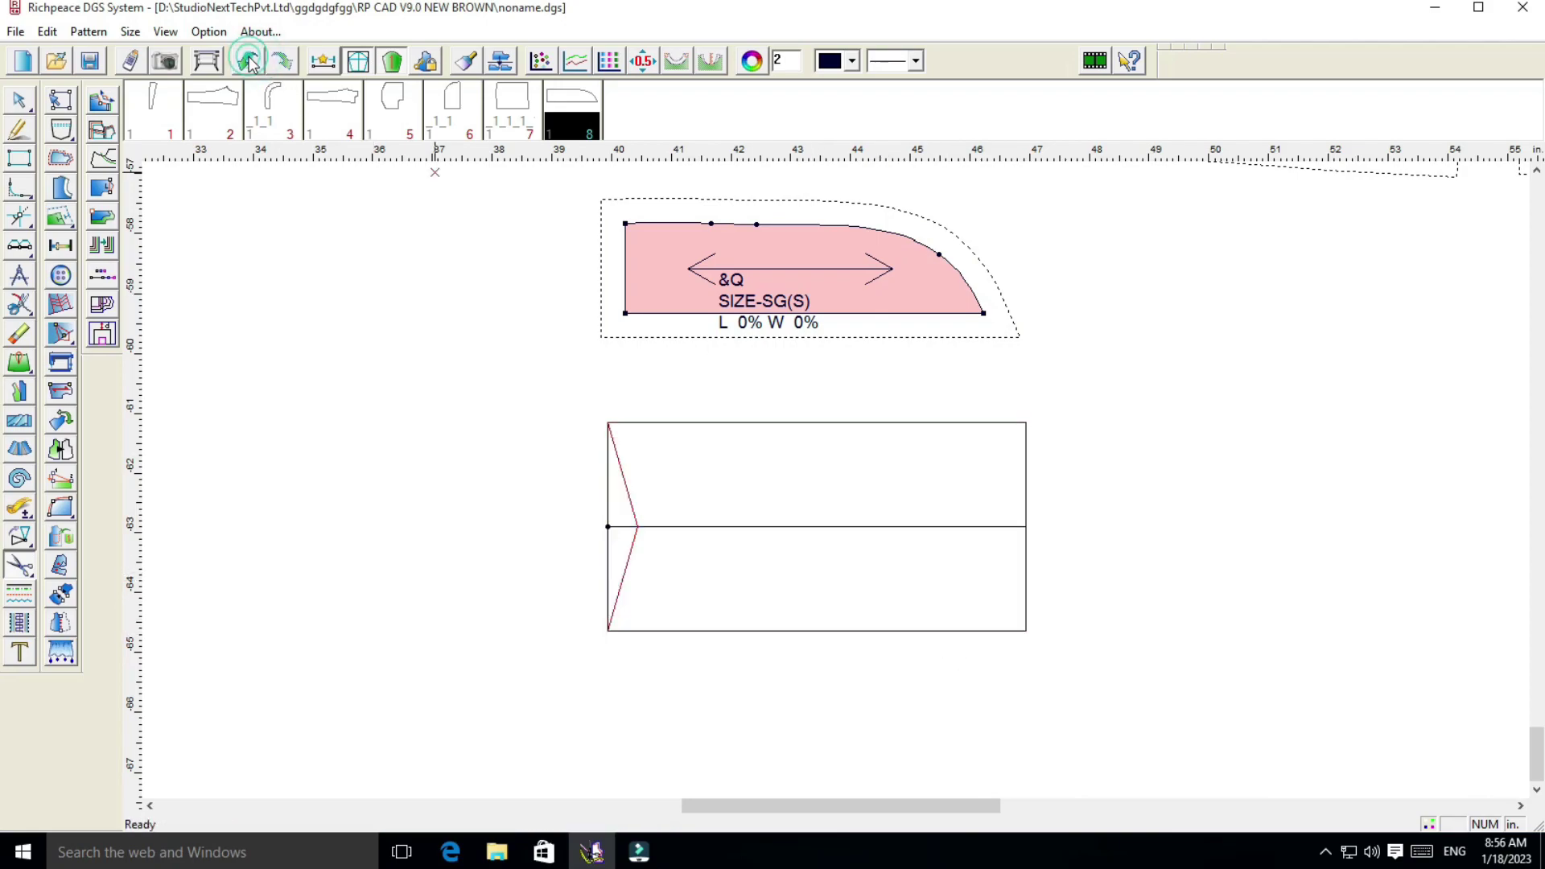
click(658, 421)
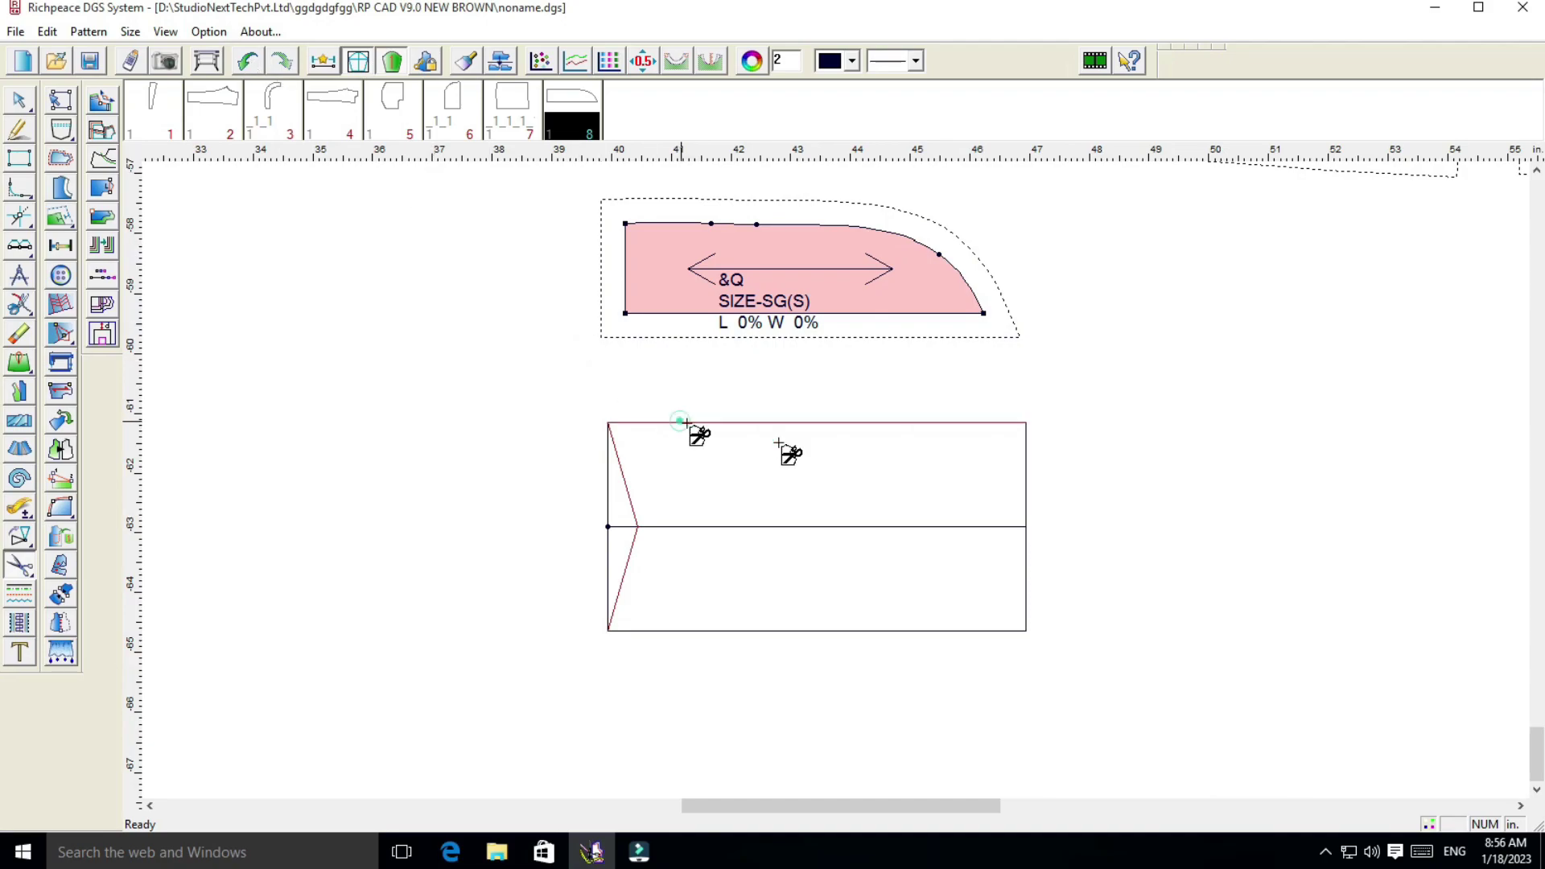
click(978, 630)
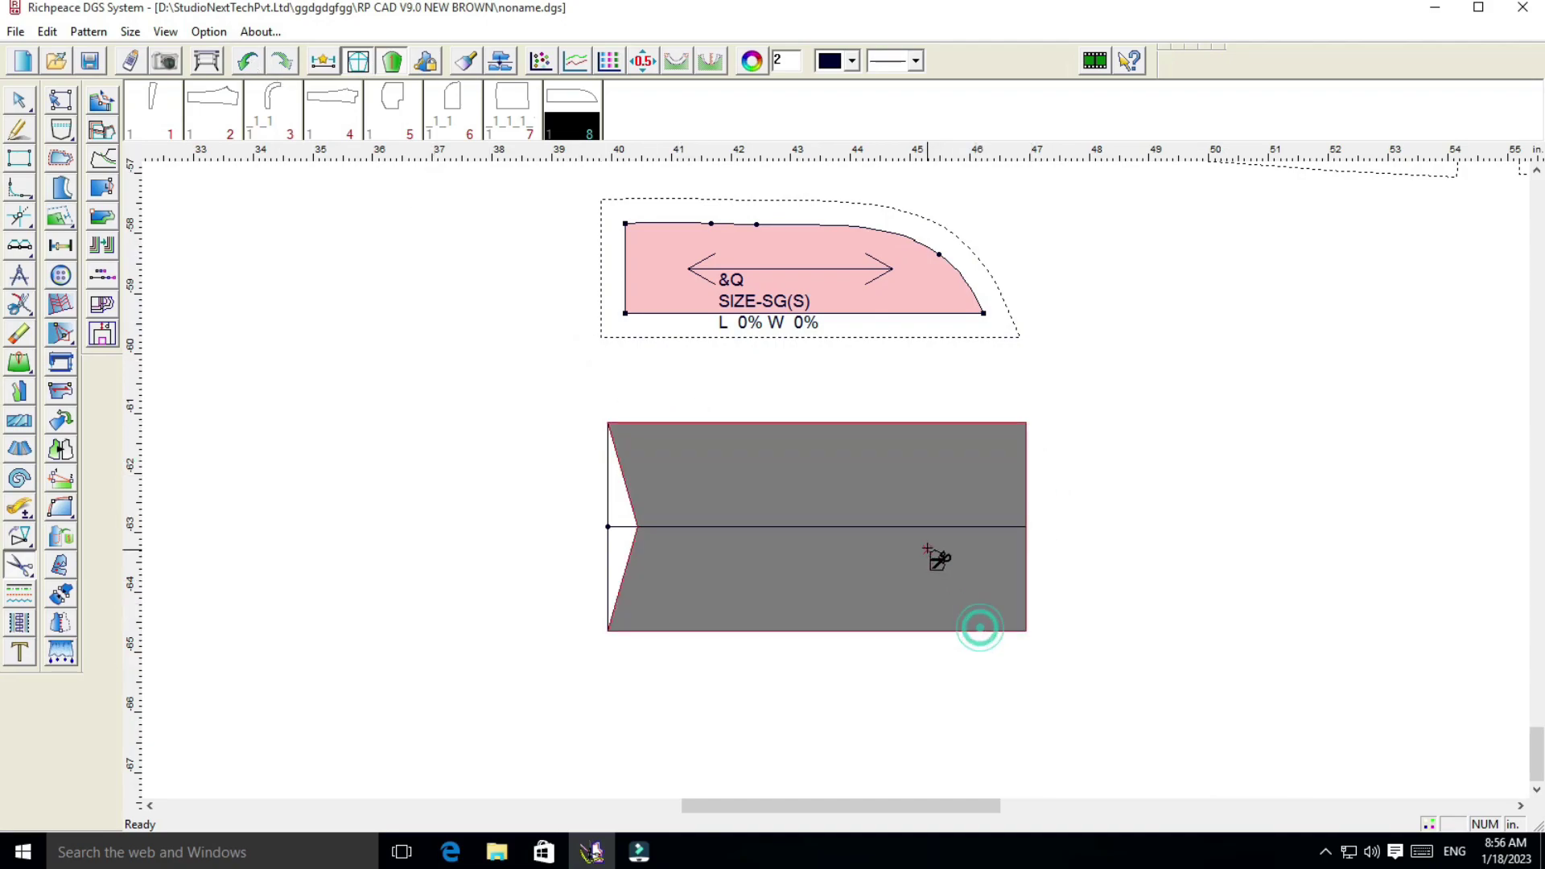
right_click(1183, 433)
Move the new fly piece up and to the right
right_click(1205, 473)
click(1225, 491)
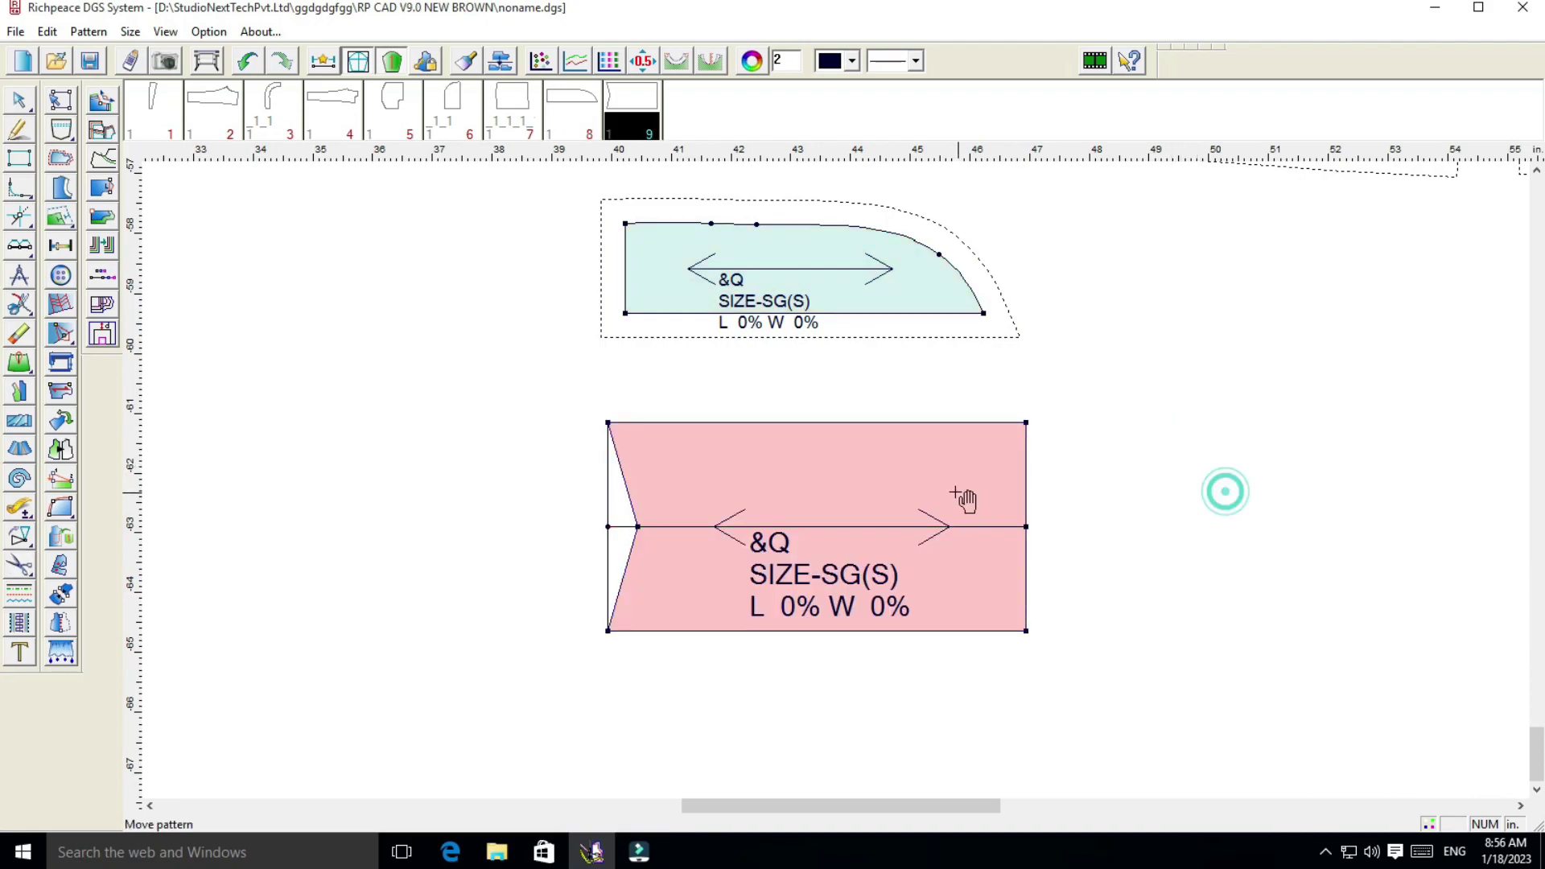
click(965, 498)
scroll(1054, 482, down, 2)
Place the fly piece up and to the right and delete the leftover notched outline
click(1125, 333)
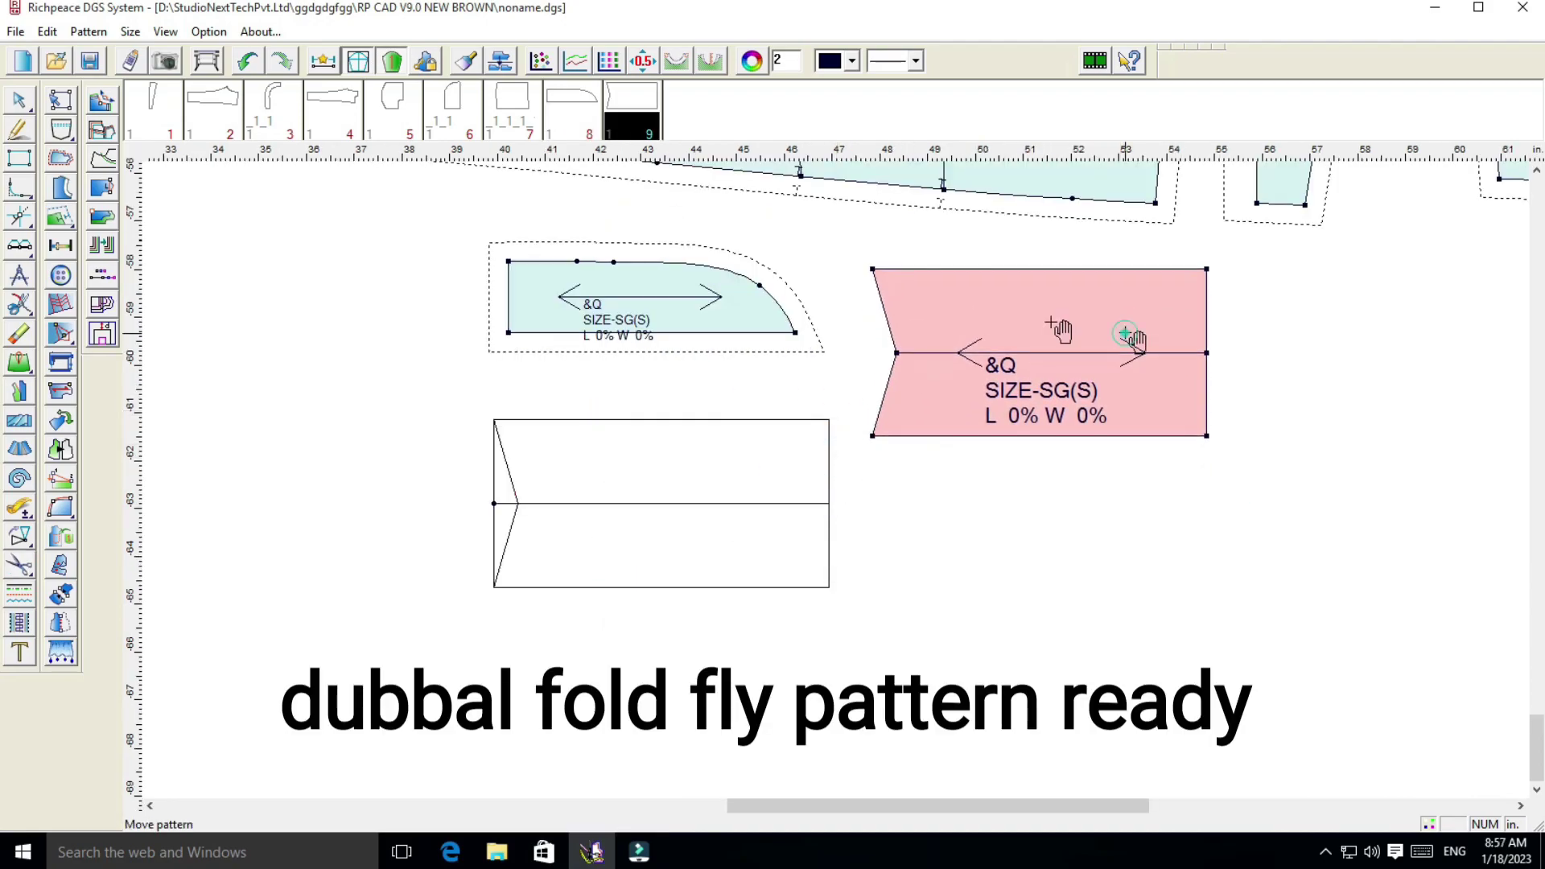
click(24, 338)
drag(483, 418, 818, 594)
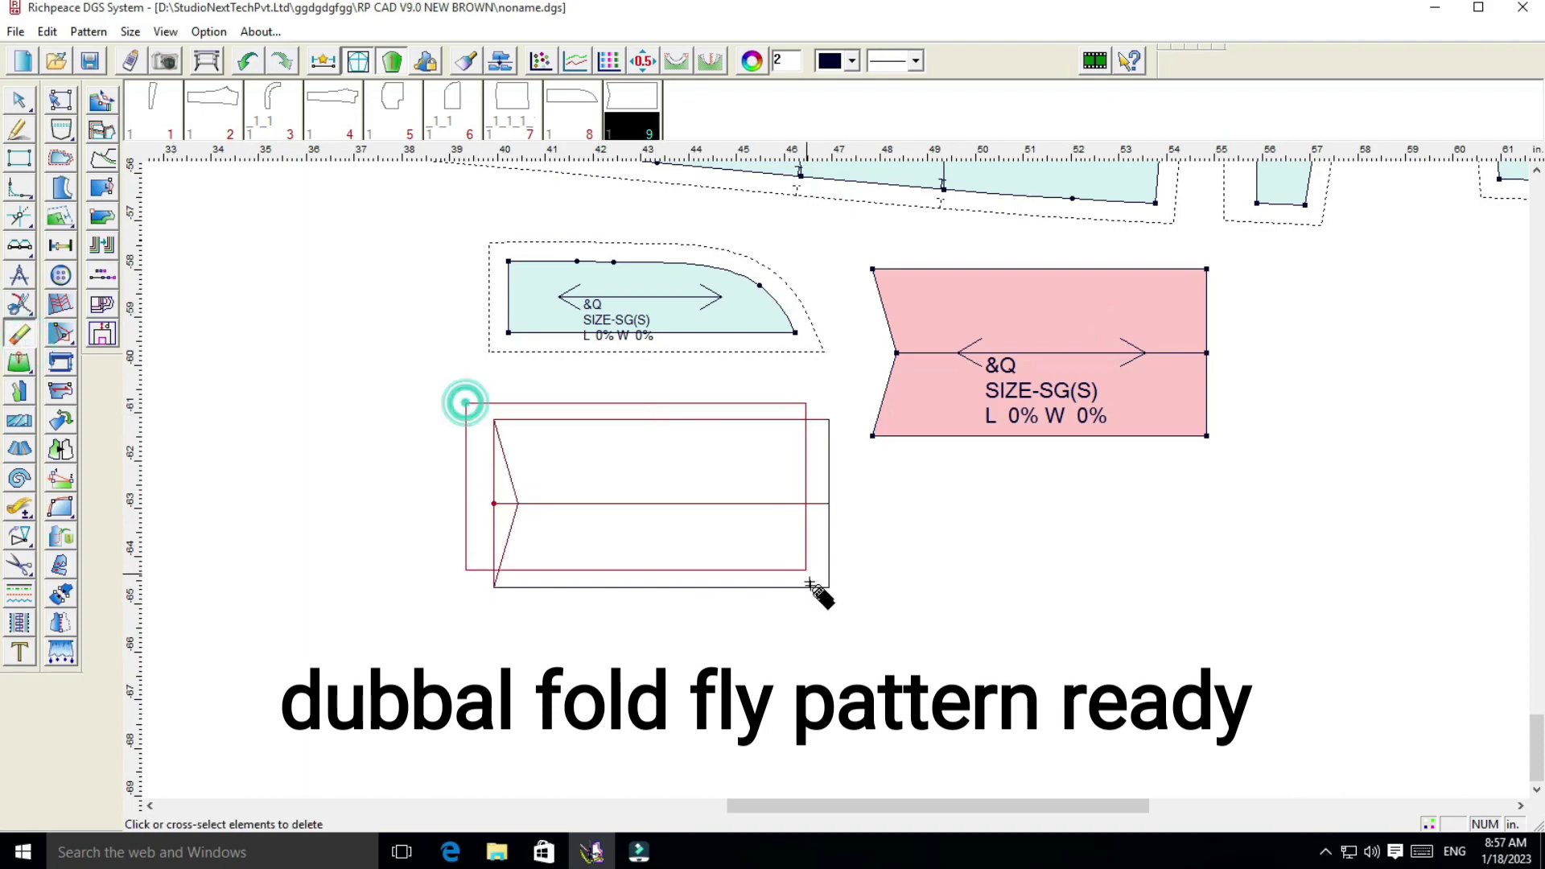
right_click(776, 597)
Move the small curved piece down-left and rotate it 180°
click(771, 602)
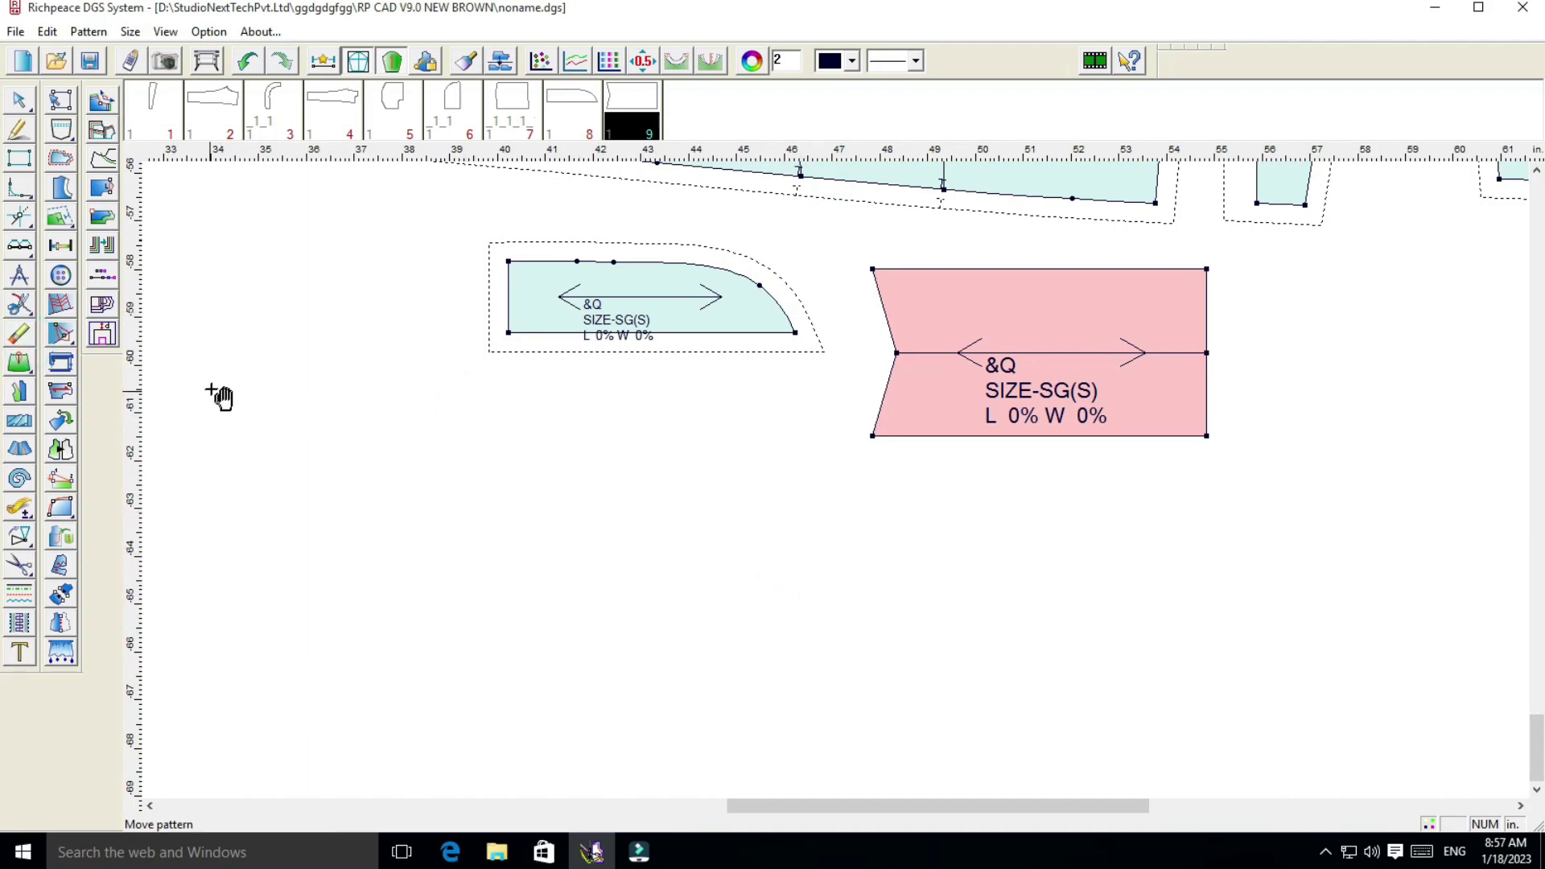
drag(591, 318, 577, 498)
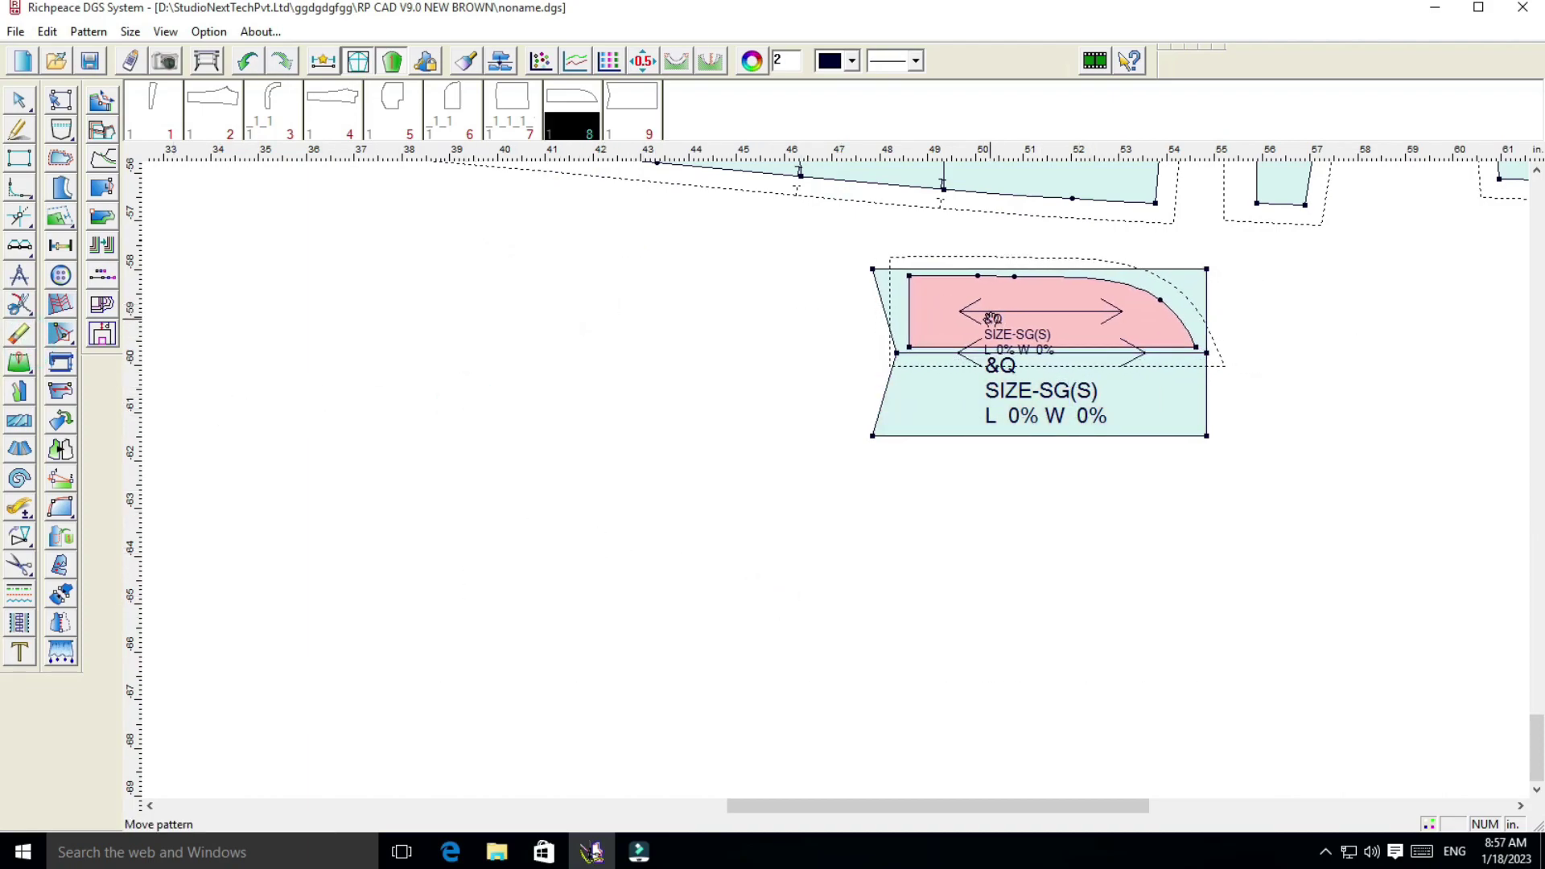
click(578, 497)
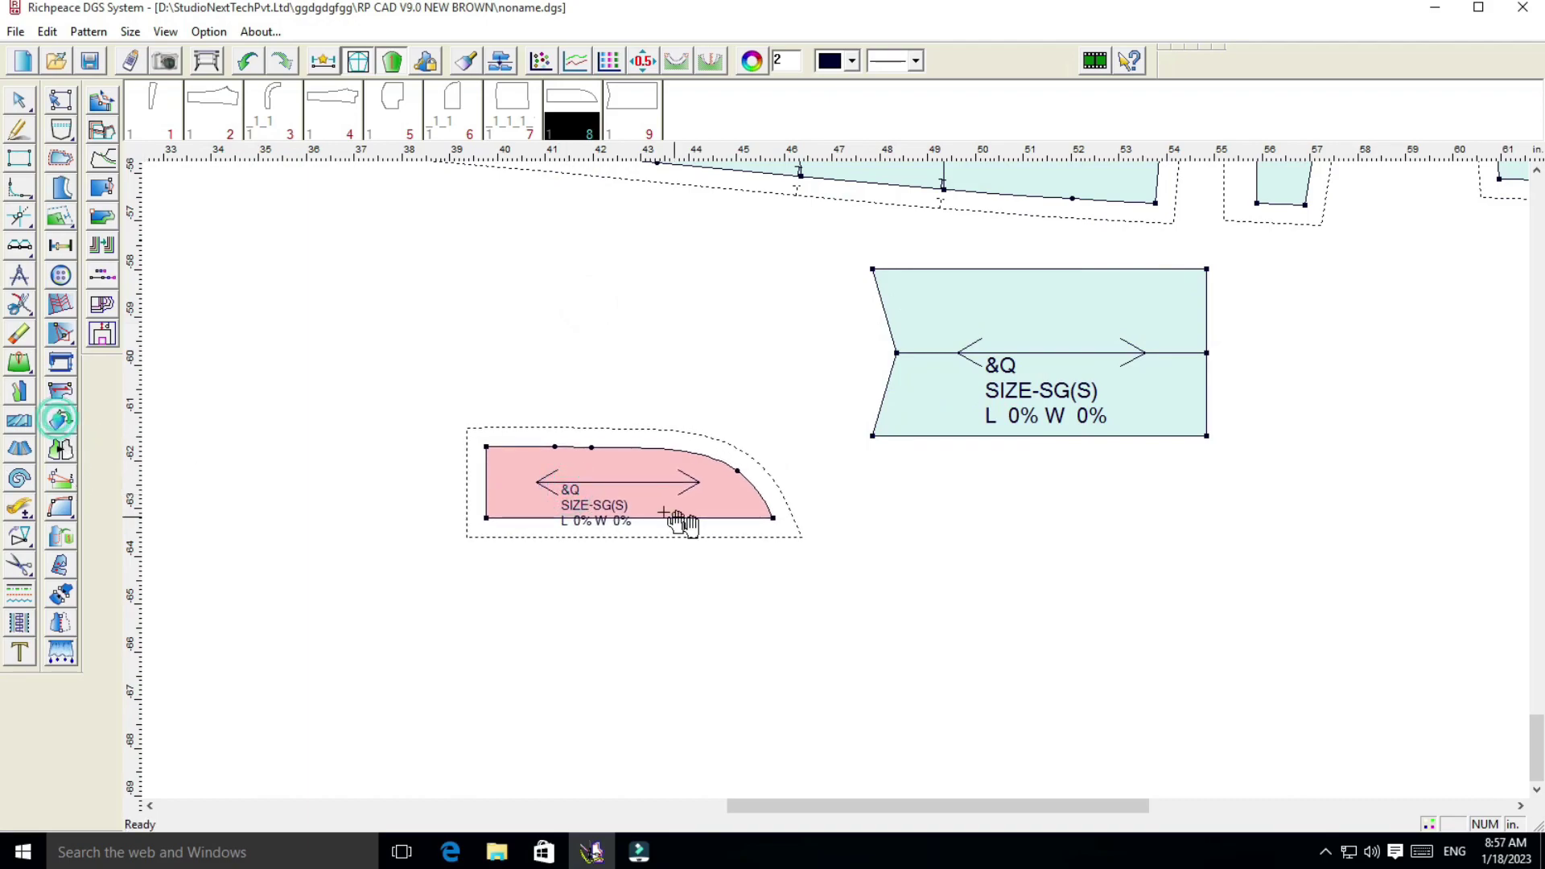
click(63, 422)
right_click(569, 490)
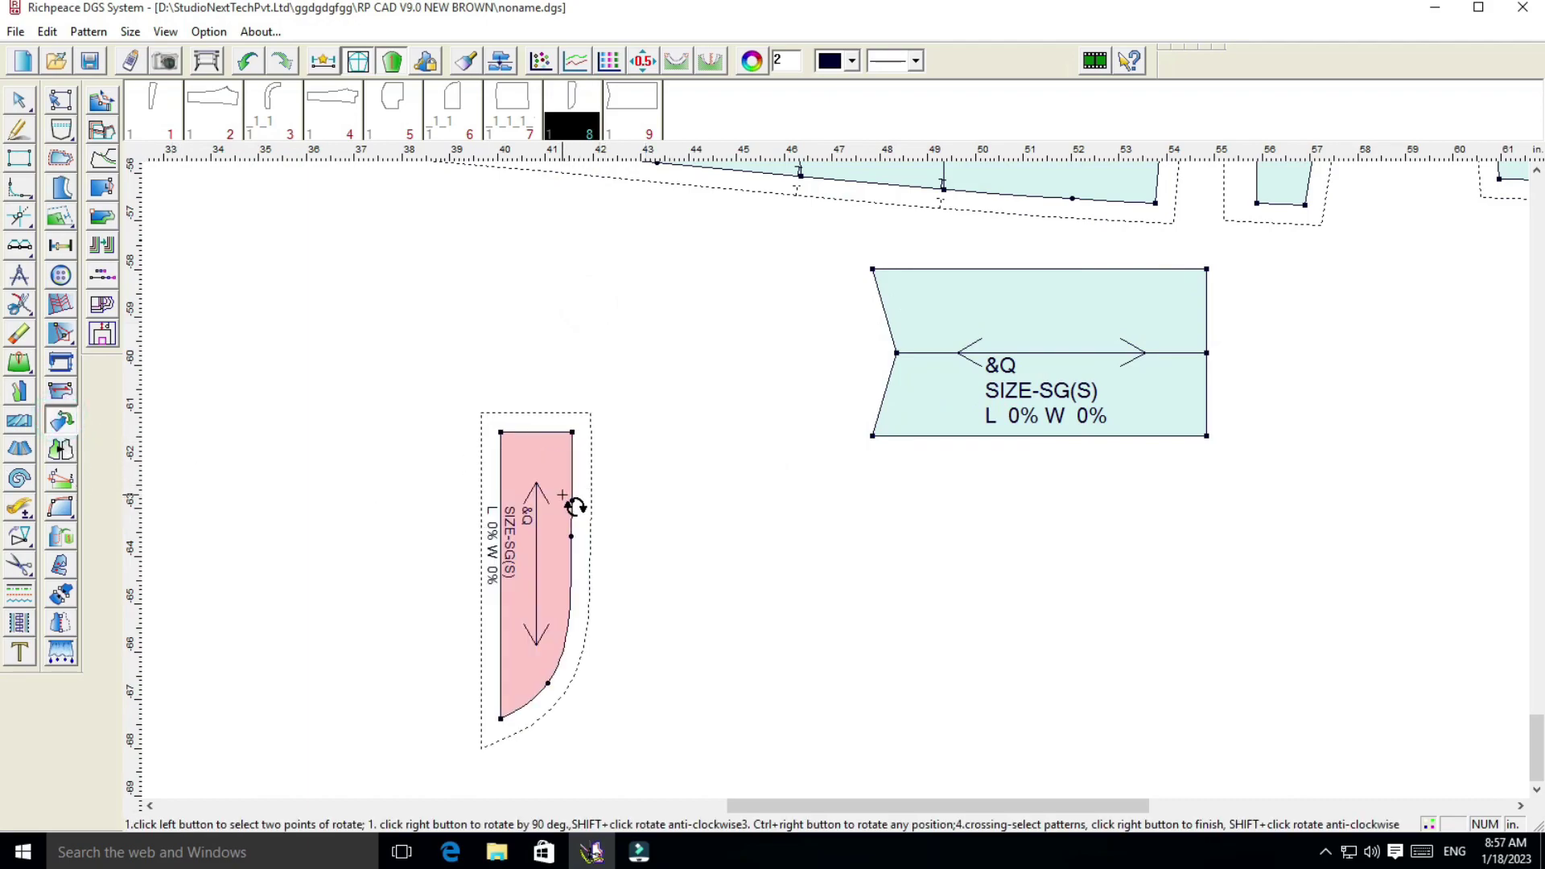
Place the flipped small piece left of the fly piece and select the fly piece for a seam
right_click(644, 476)
click(698, 522)
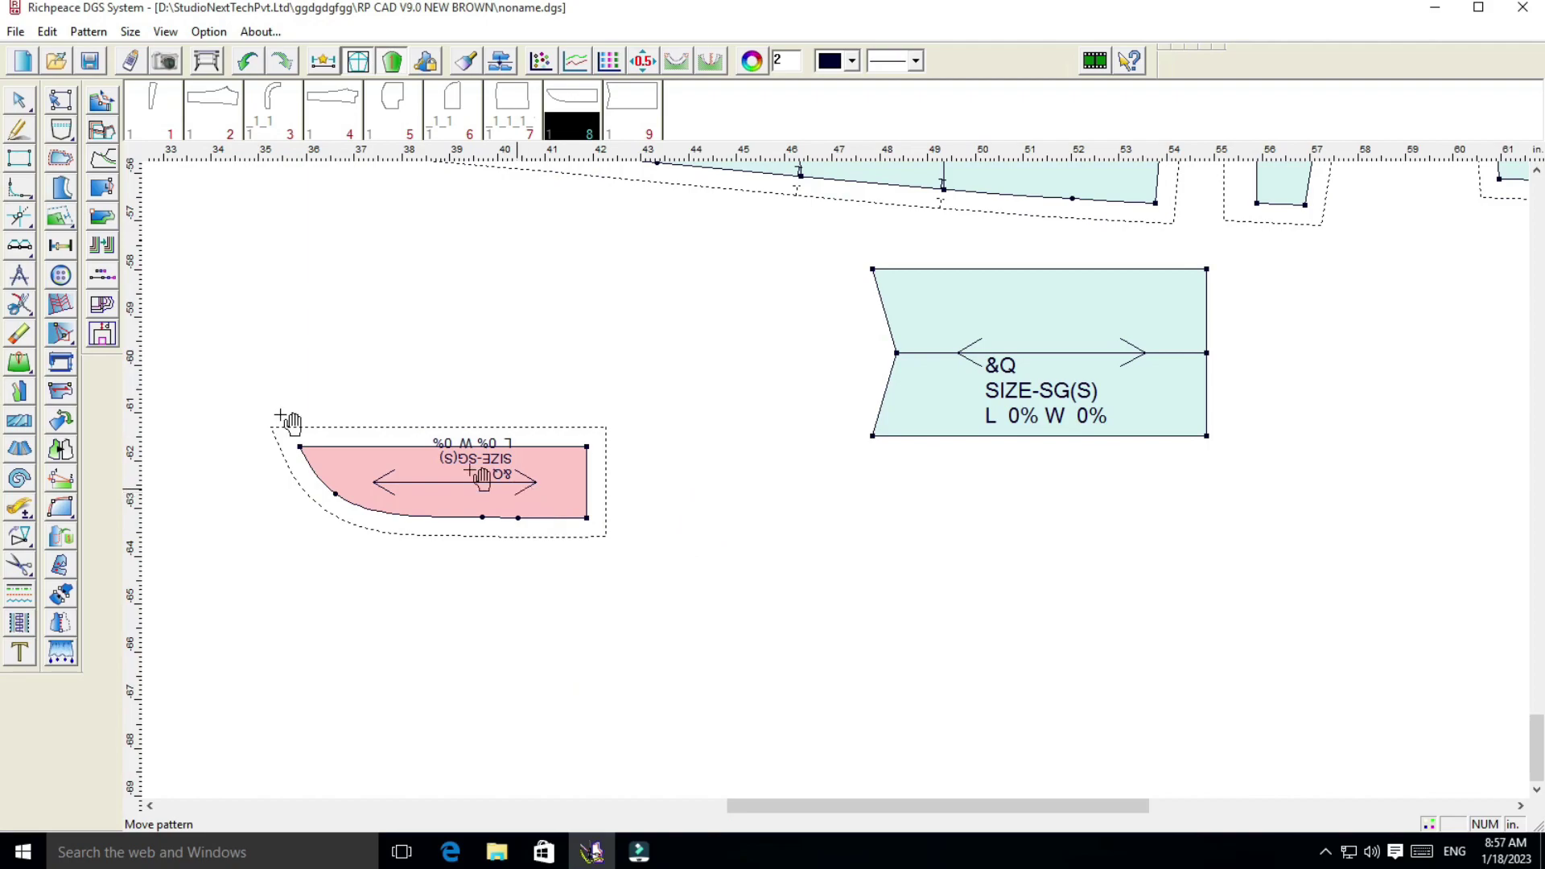
click(60, 451)
right_click(310, 397)
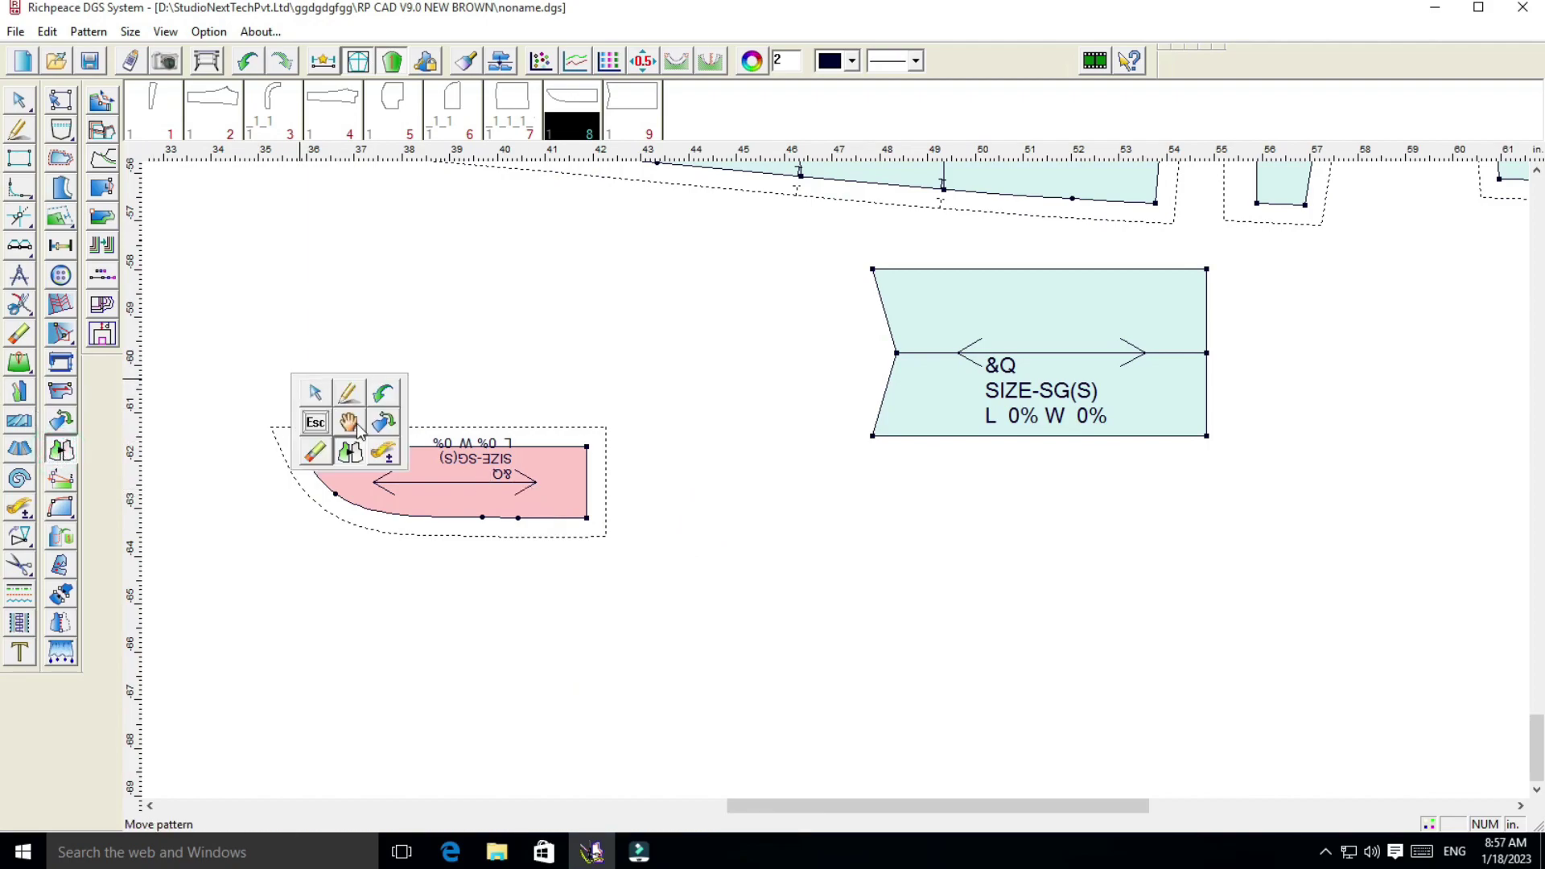
click(362, 432)
drag(760, 488, 614, 362)
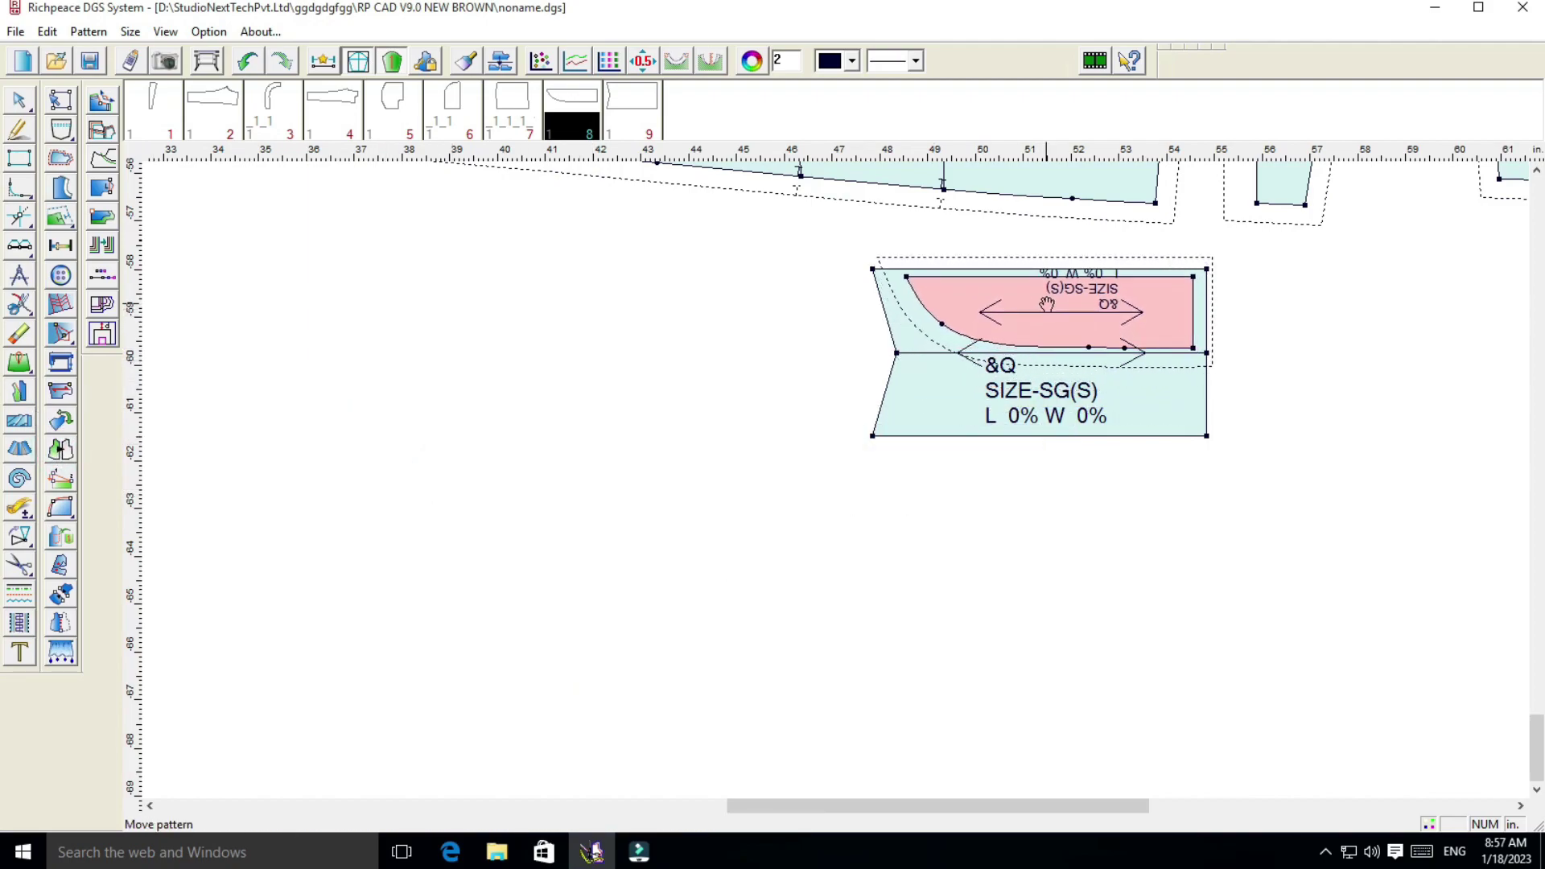
click(602, 354)
click(60, 159)
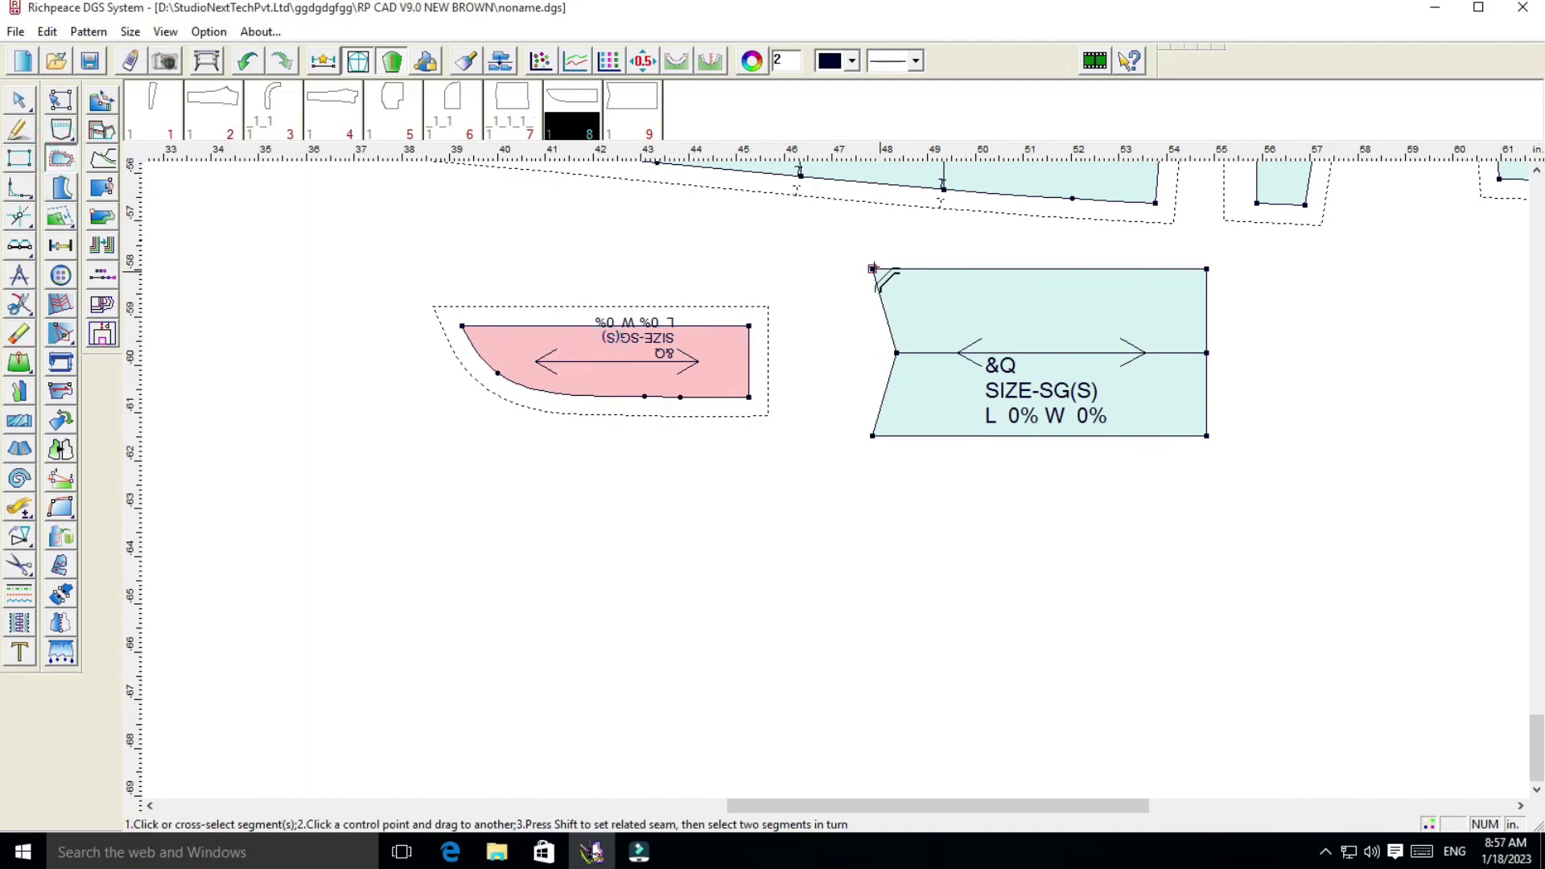
click(873, 268)
Give the fly piece a seam allowance of 4, applied to this piece only
click(698, 348)
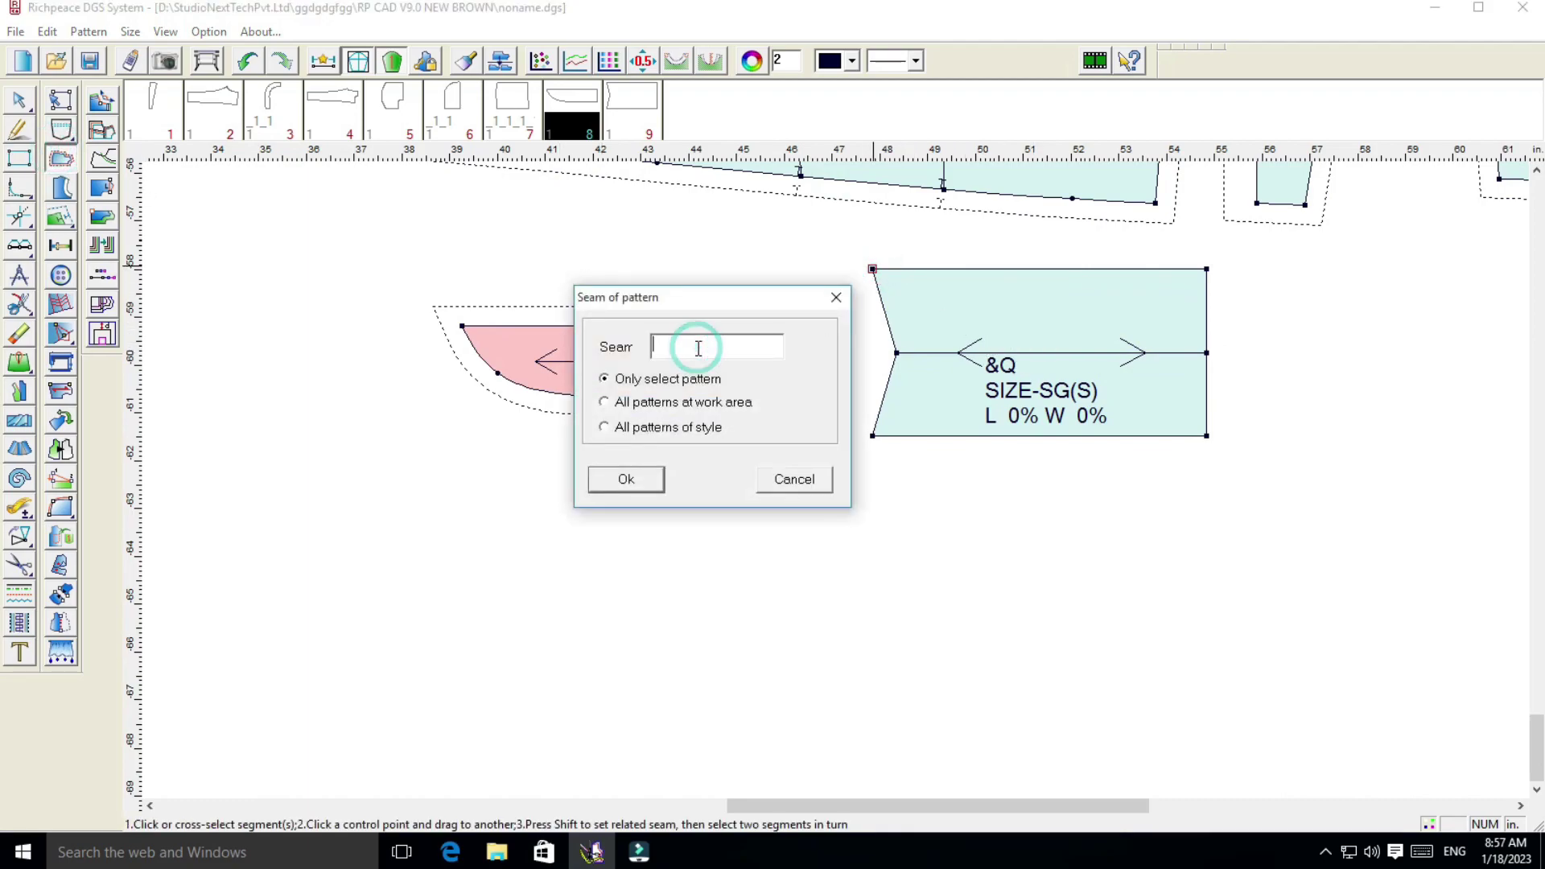
click(626, 479)
right_click(791, 523)
click(833, 559)
Place the fly piece among the trouser pieces with the small curved piece below it
click(1010, 373)
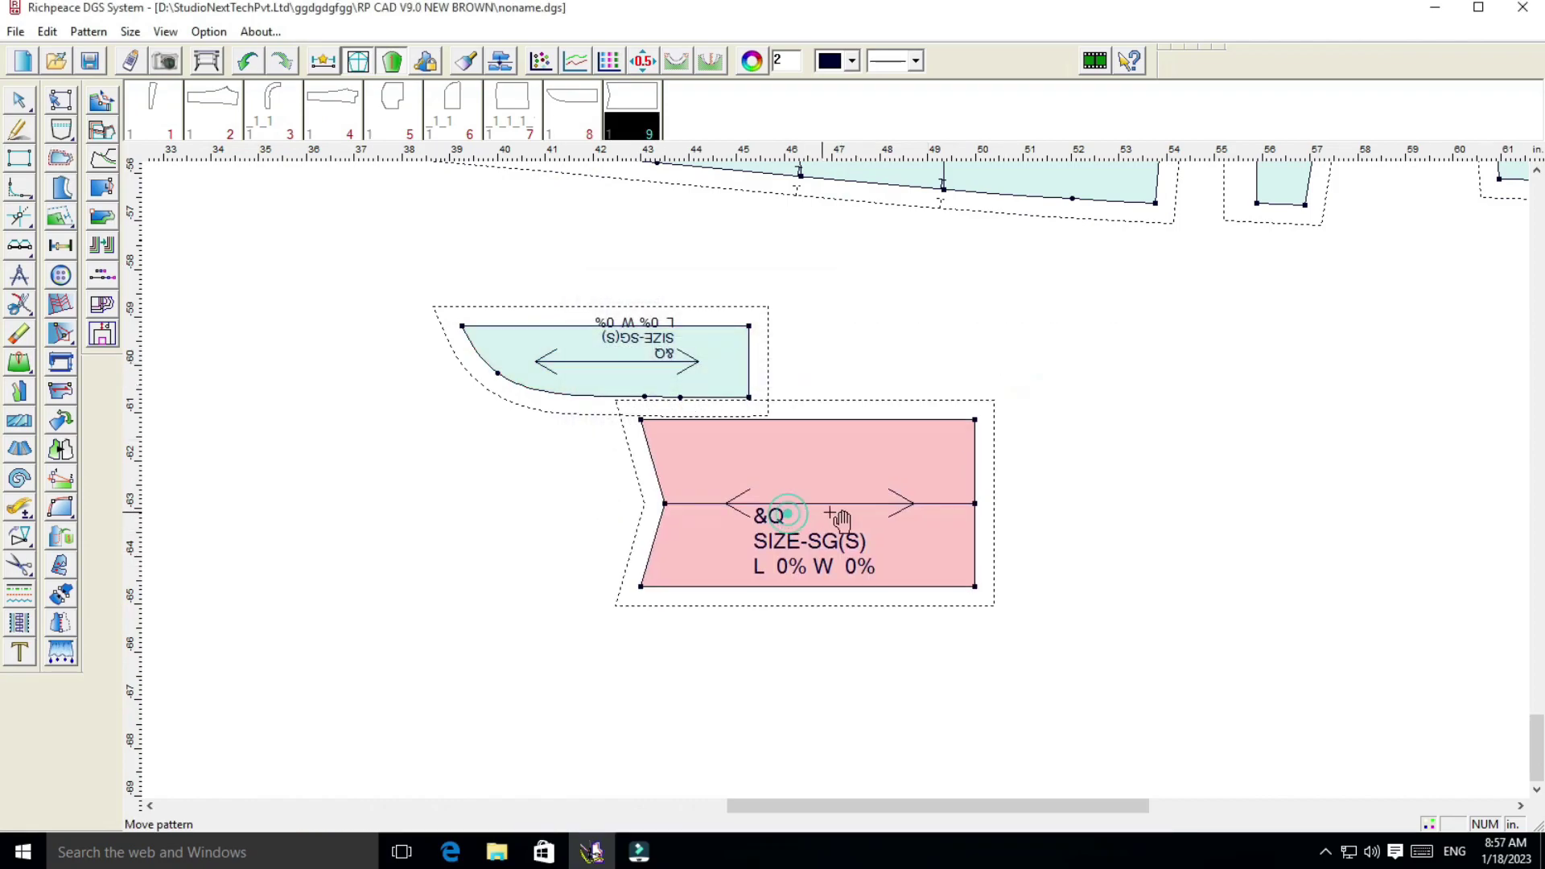
scroll(810, 517, down, 2)
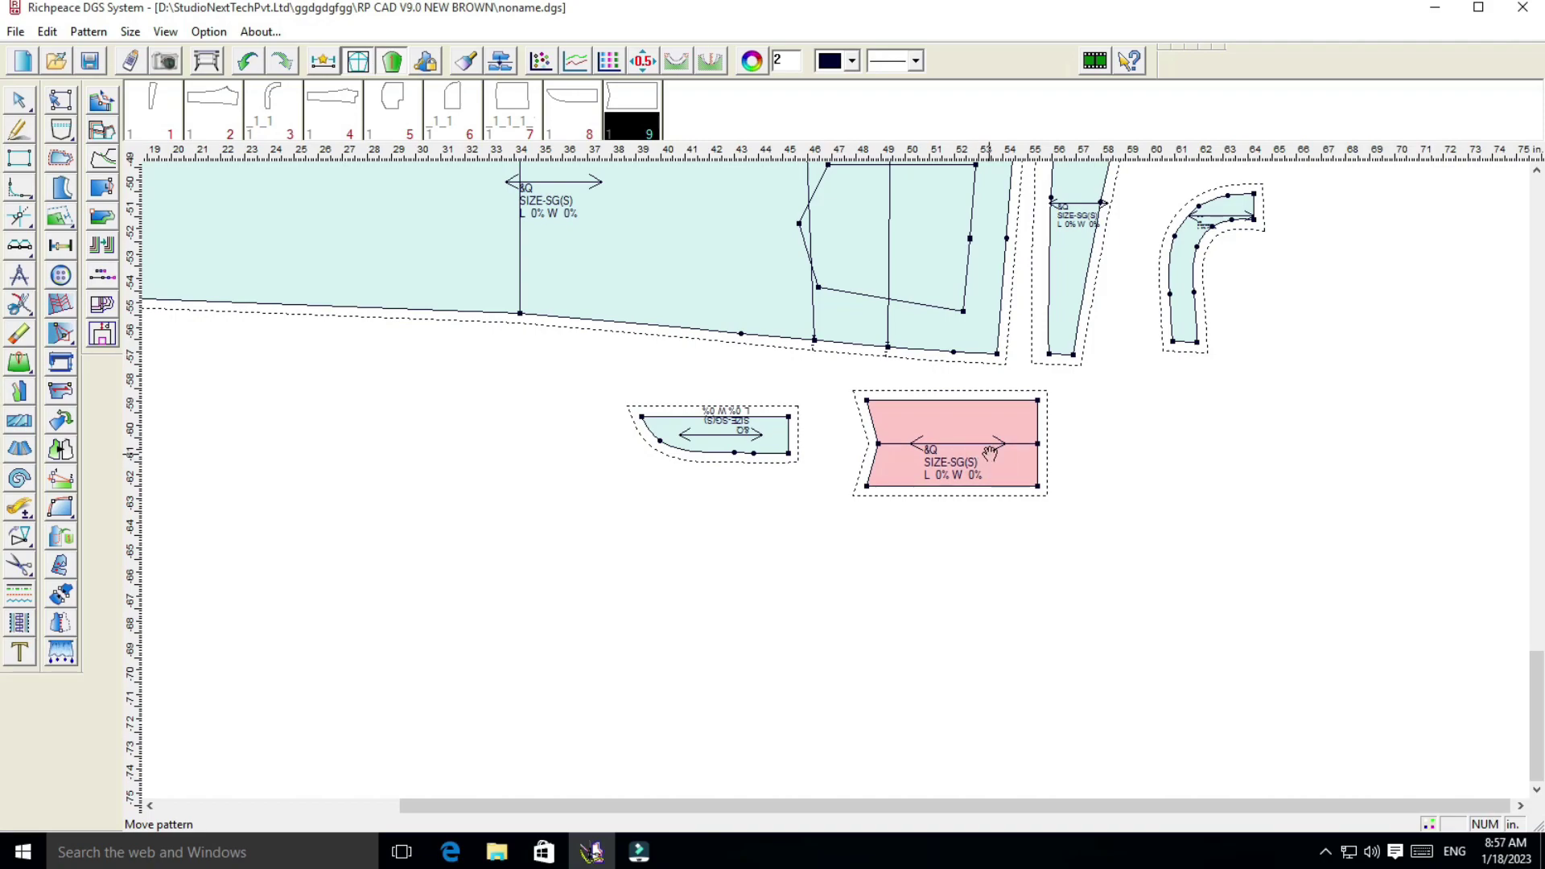
scroll(837, 483, down, 2)
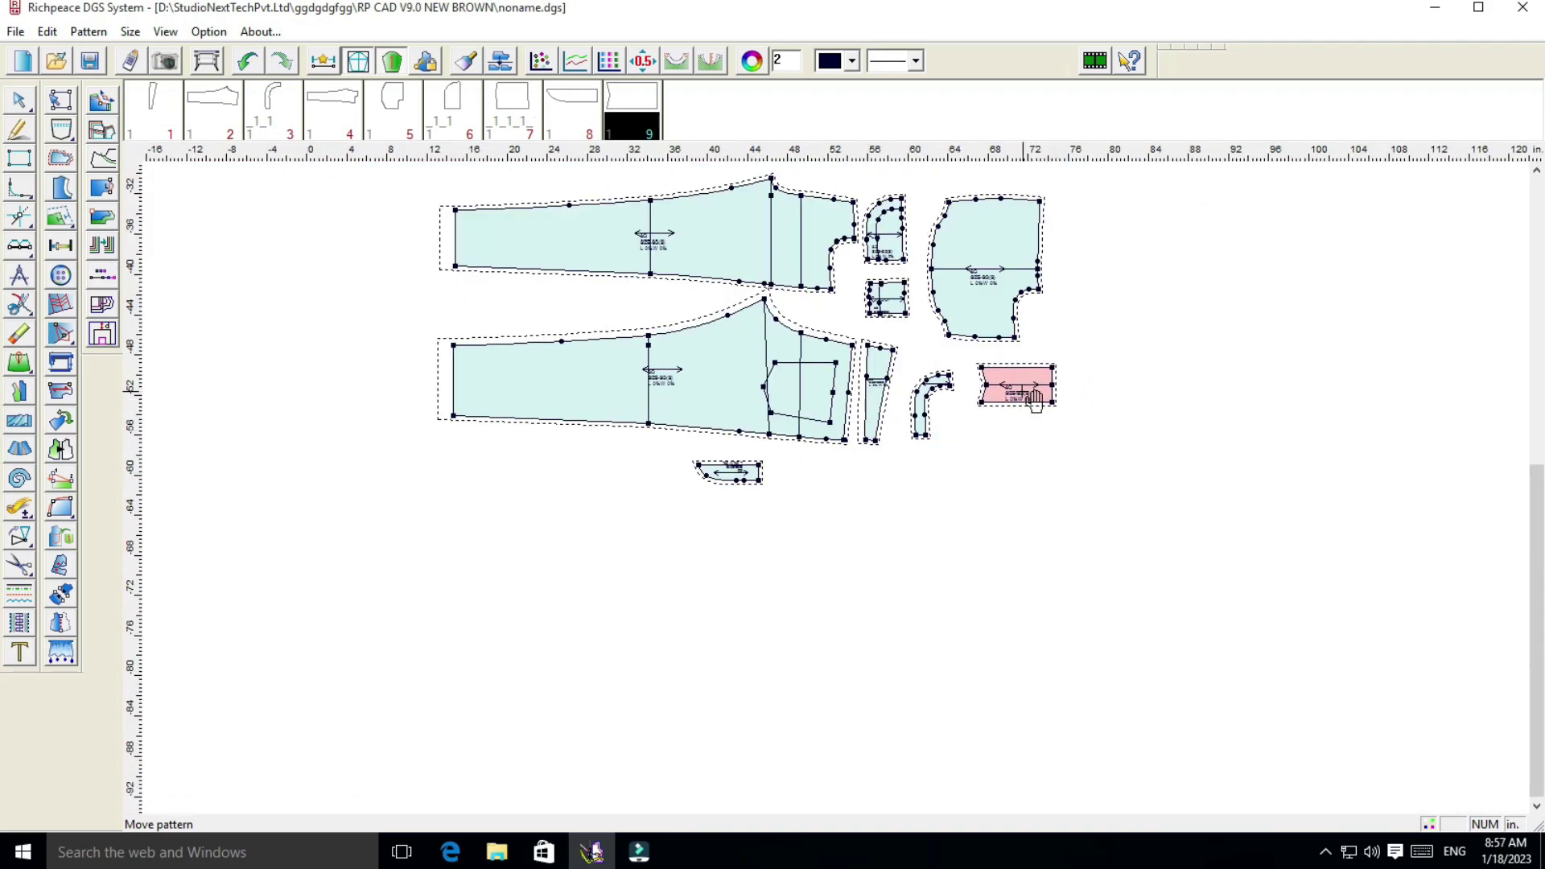
click(1032, 385)
click(734, 471)
click(1006, 443)
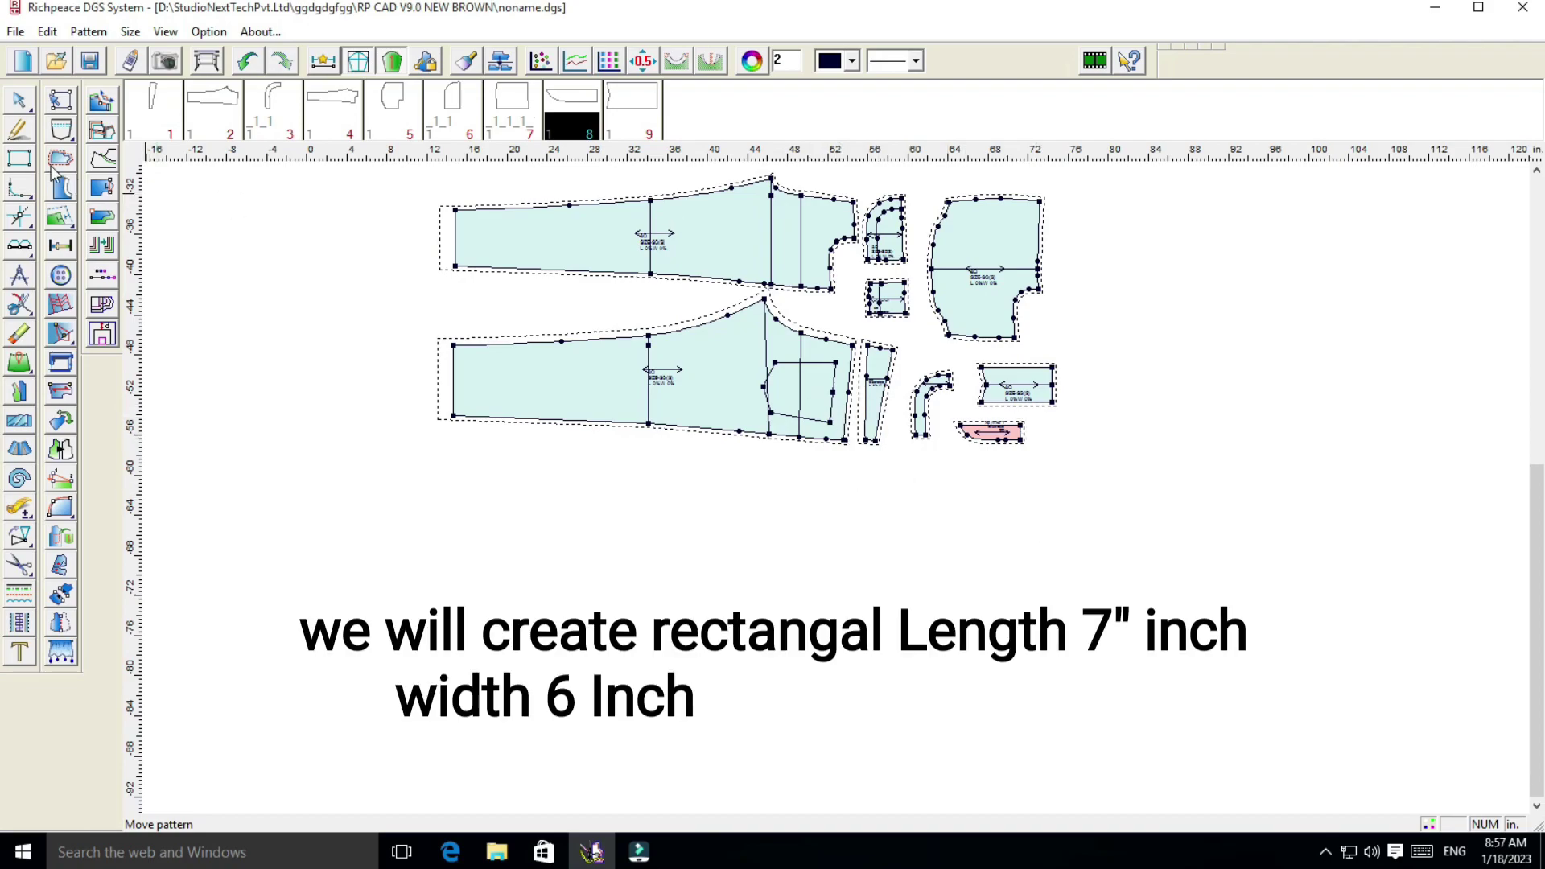
Draw a 7 by 6 inch rectangle below the pattern pieces
click(27, 138)
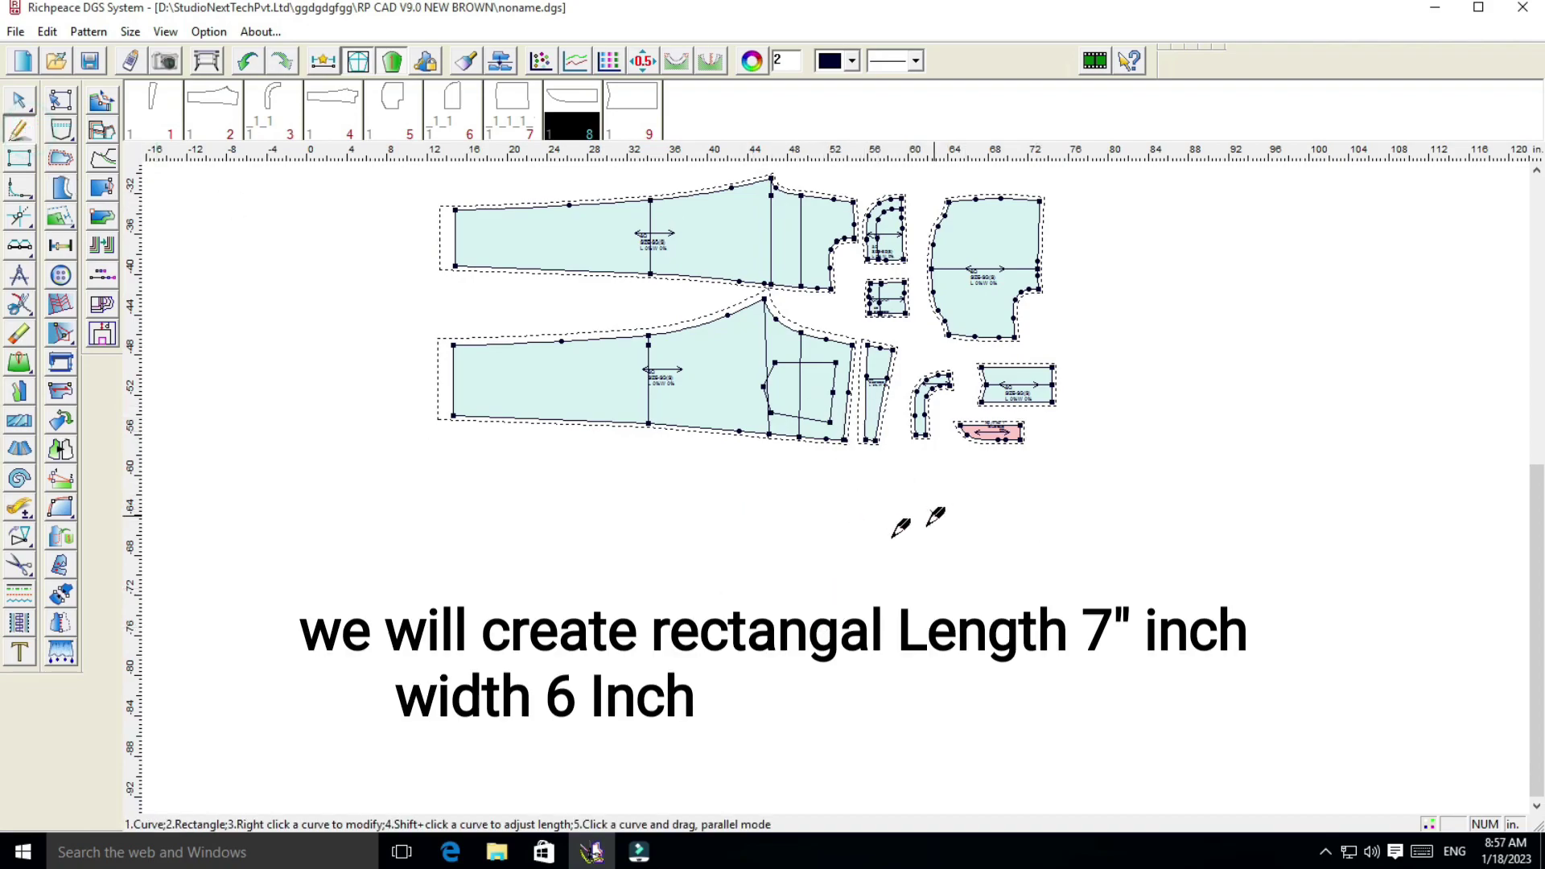
drag(819, 505, 1053, 609)
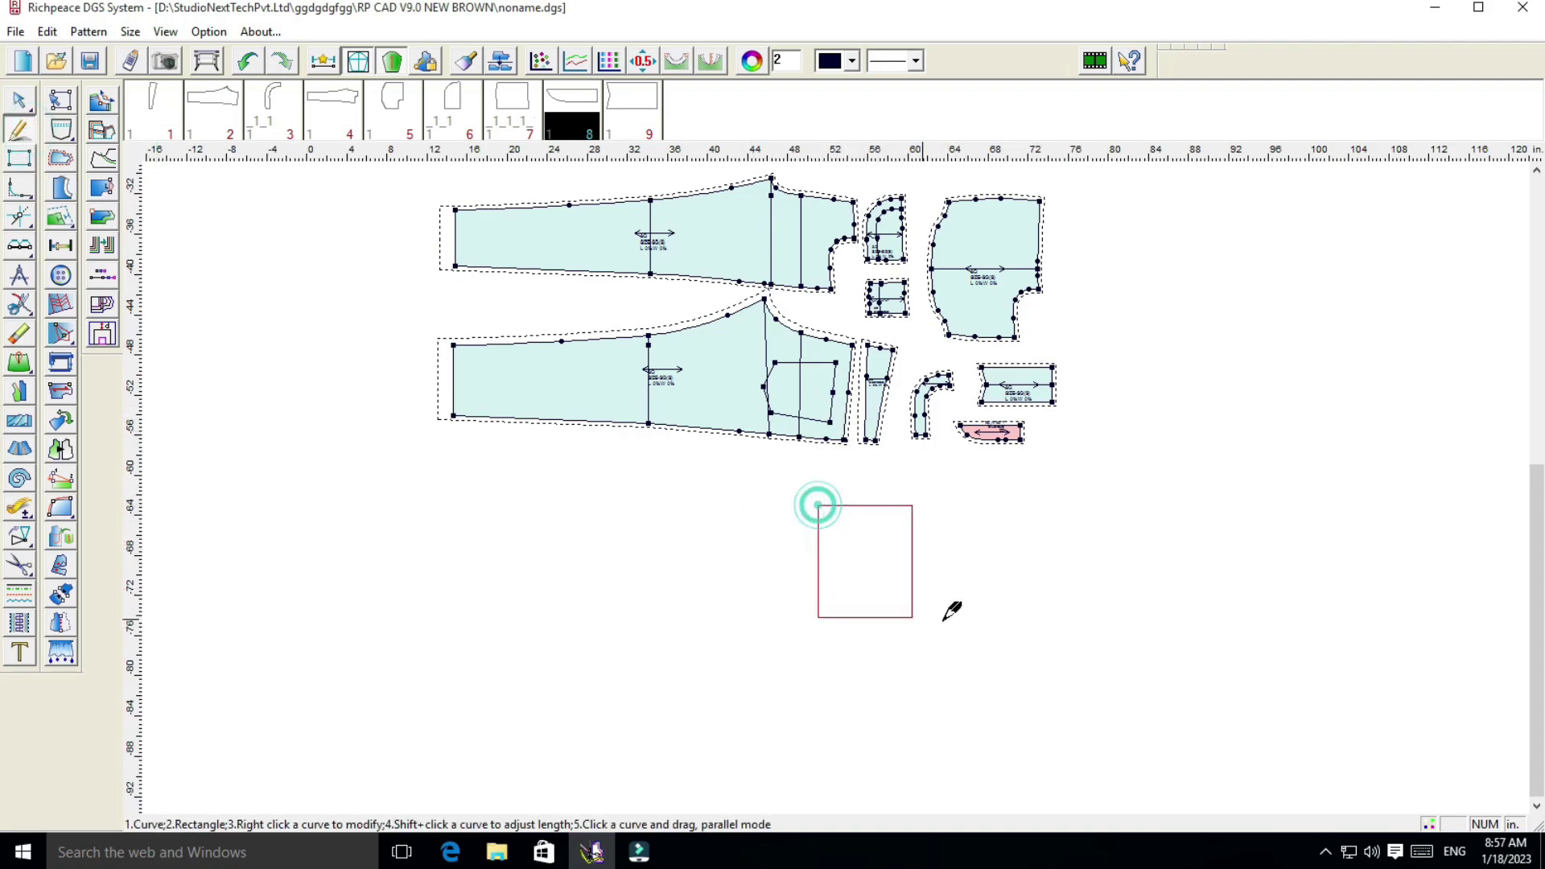
drag(898, 454, 1210, 446)
text(23)
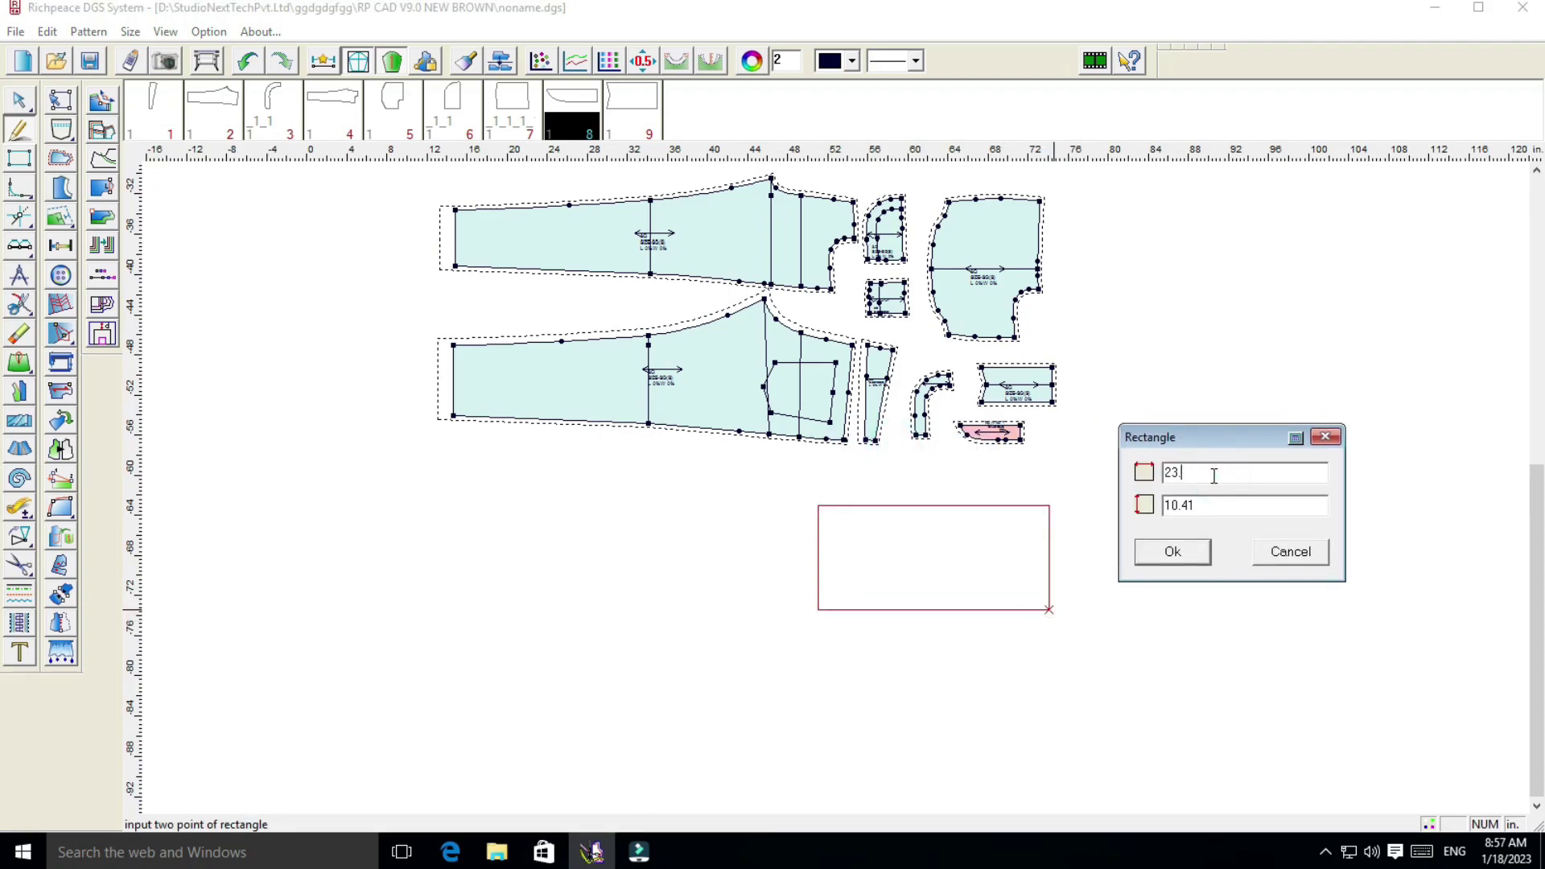
key(BackSpace)
text(7)
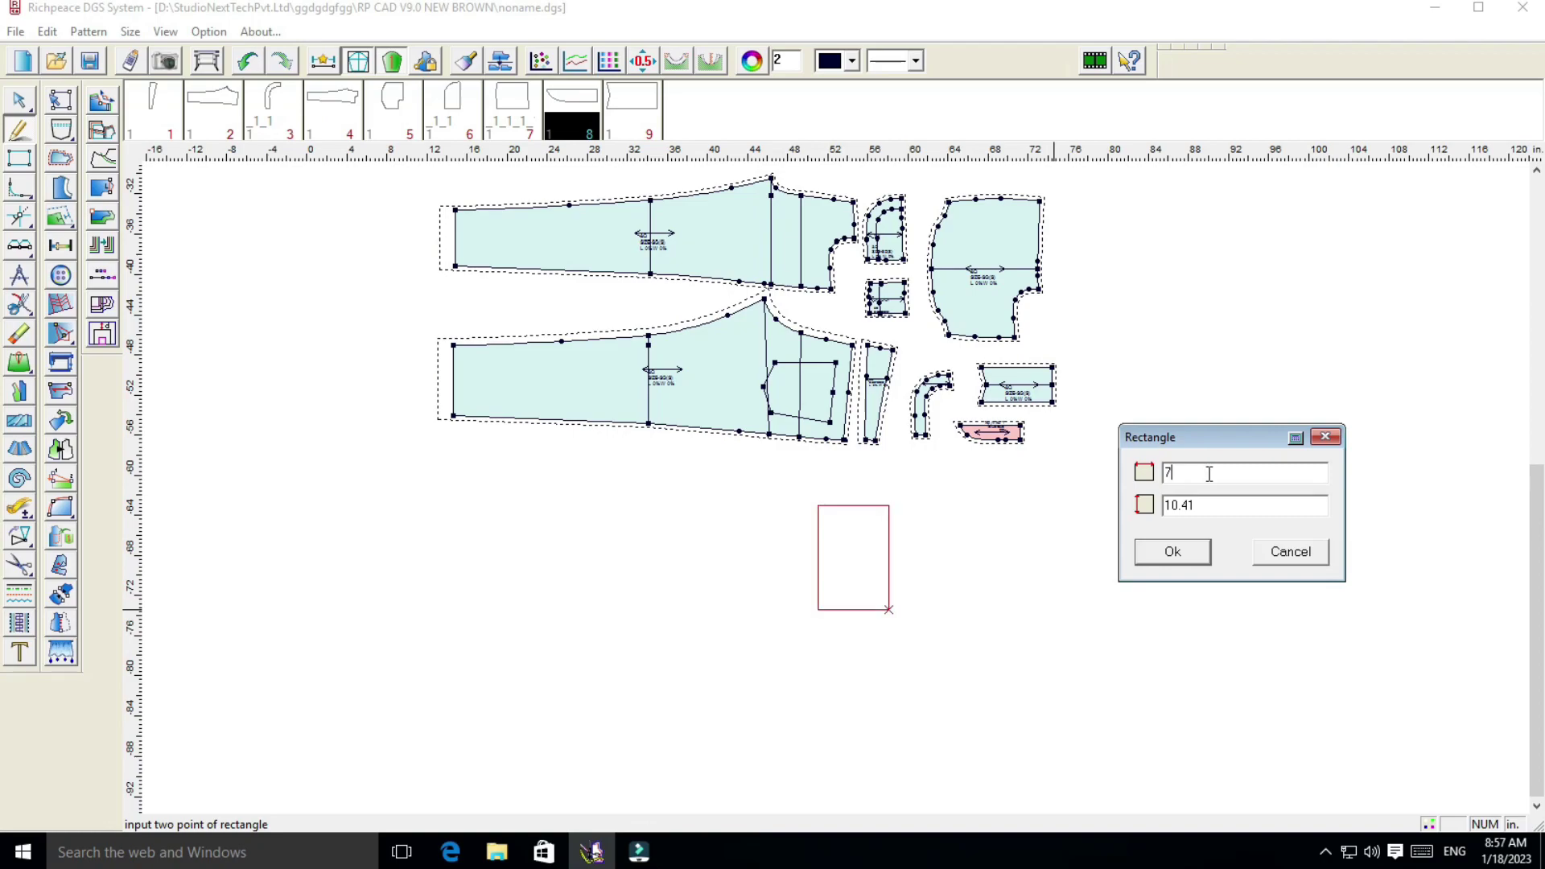
key(BackSpace)
key(BackSpace)
key(BackSpace)
key(BackSpace)
click(1211, 507)
text(6)
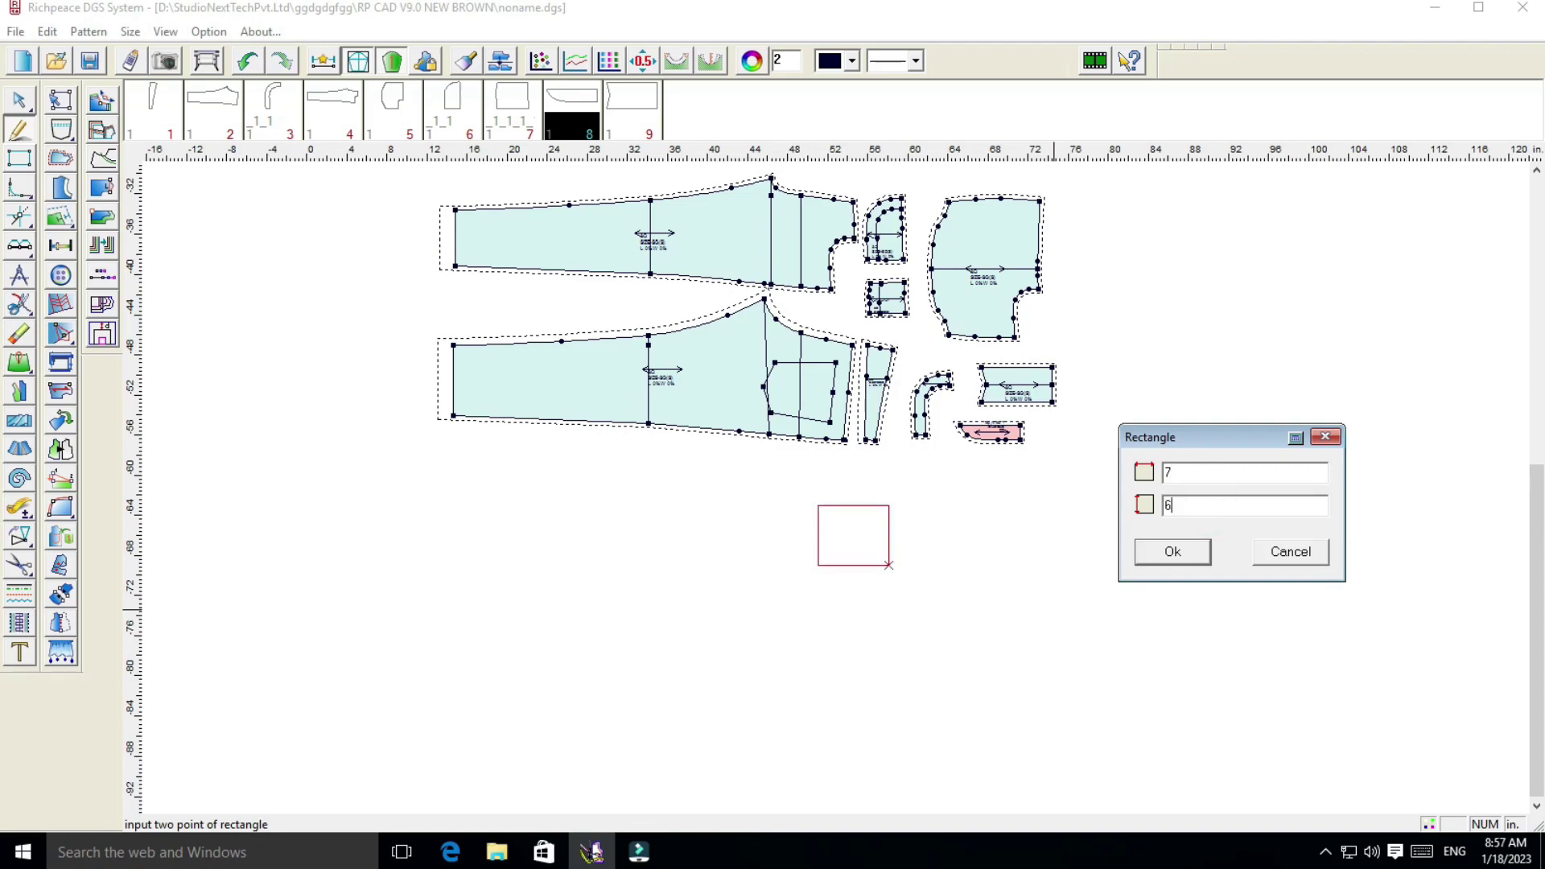
click(1173, 552)
Add a line parallel to the rectangle's top edge, 3 inches below it
scroll(852, 552, up, 3)
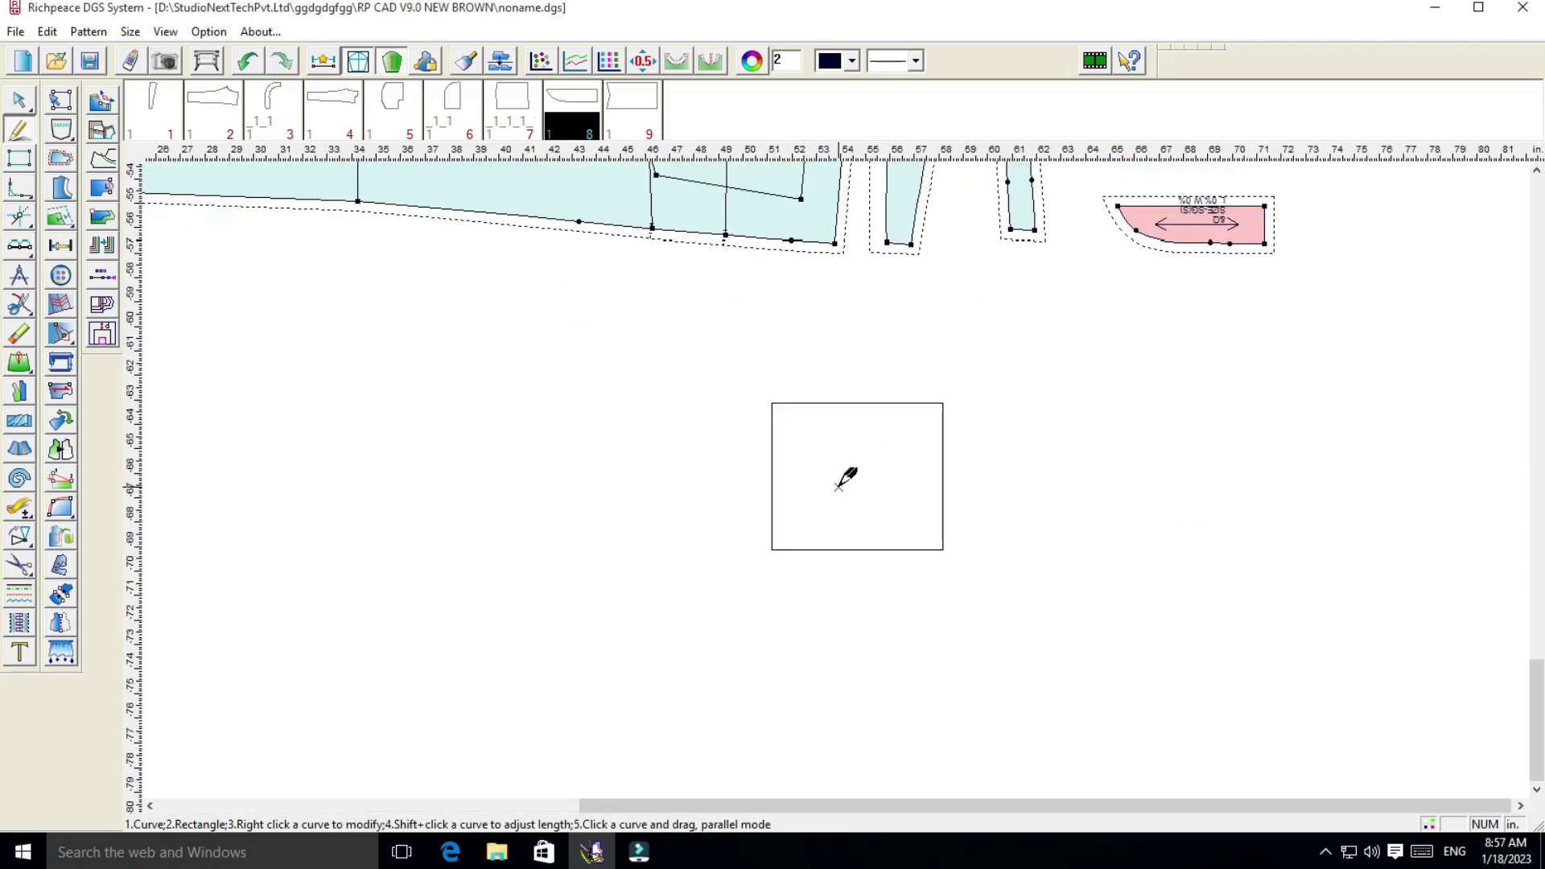
scroll(876, 491, up, 2)
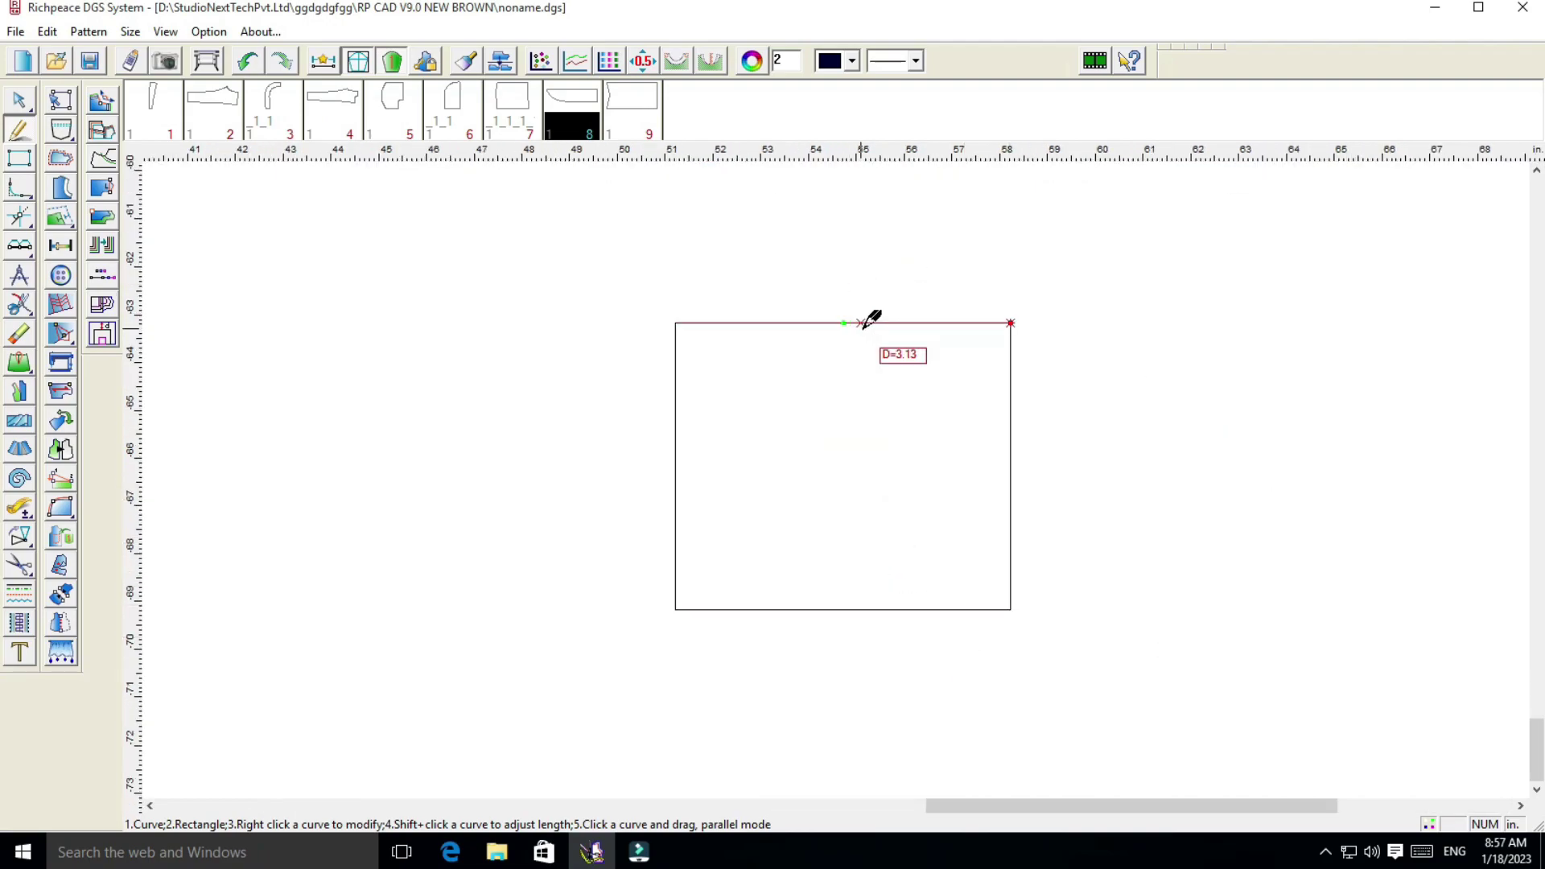
drag(862, 324, 865, 469)
click(863, 463)
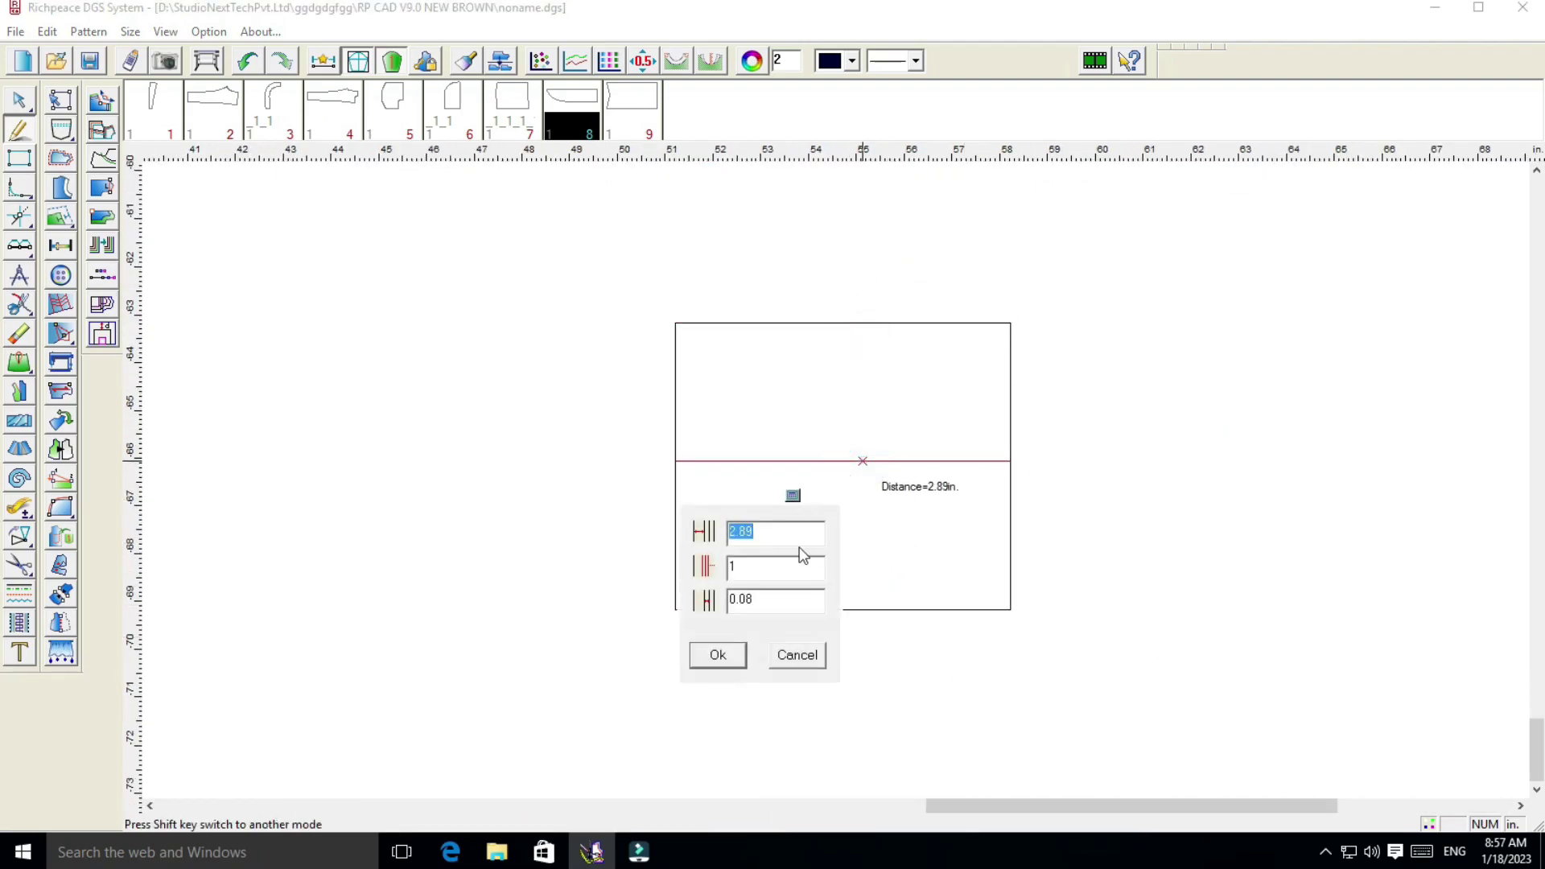
click(775, 533)
key(BackSpace)
key(BackSpace)
key(BackSpace)
text(3)
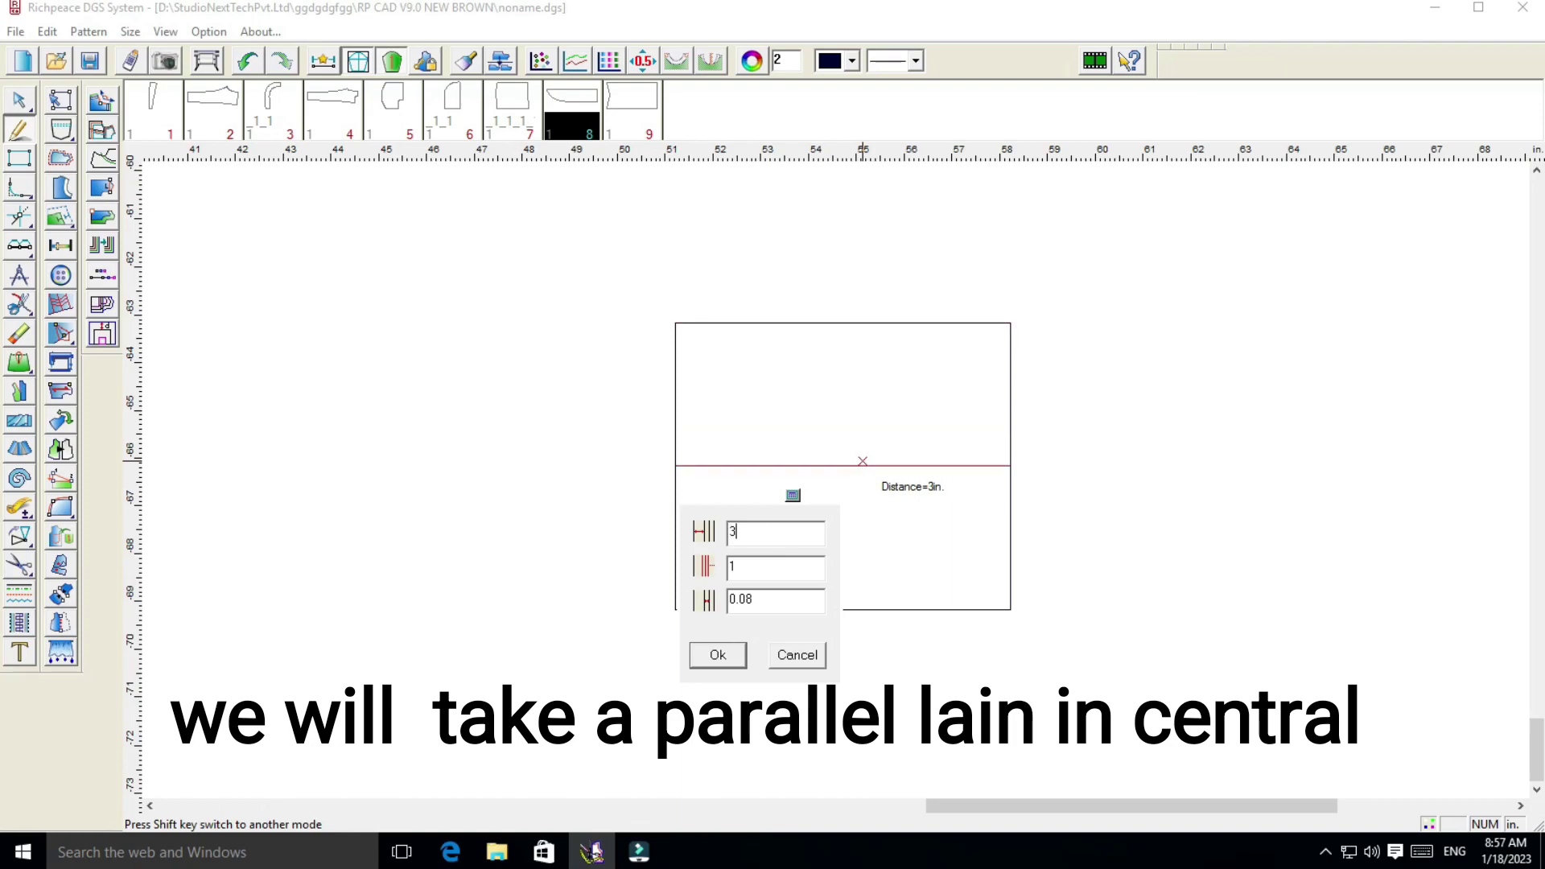
click(732, 662)
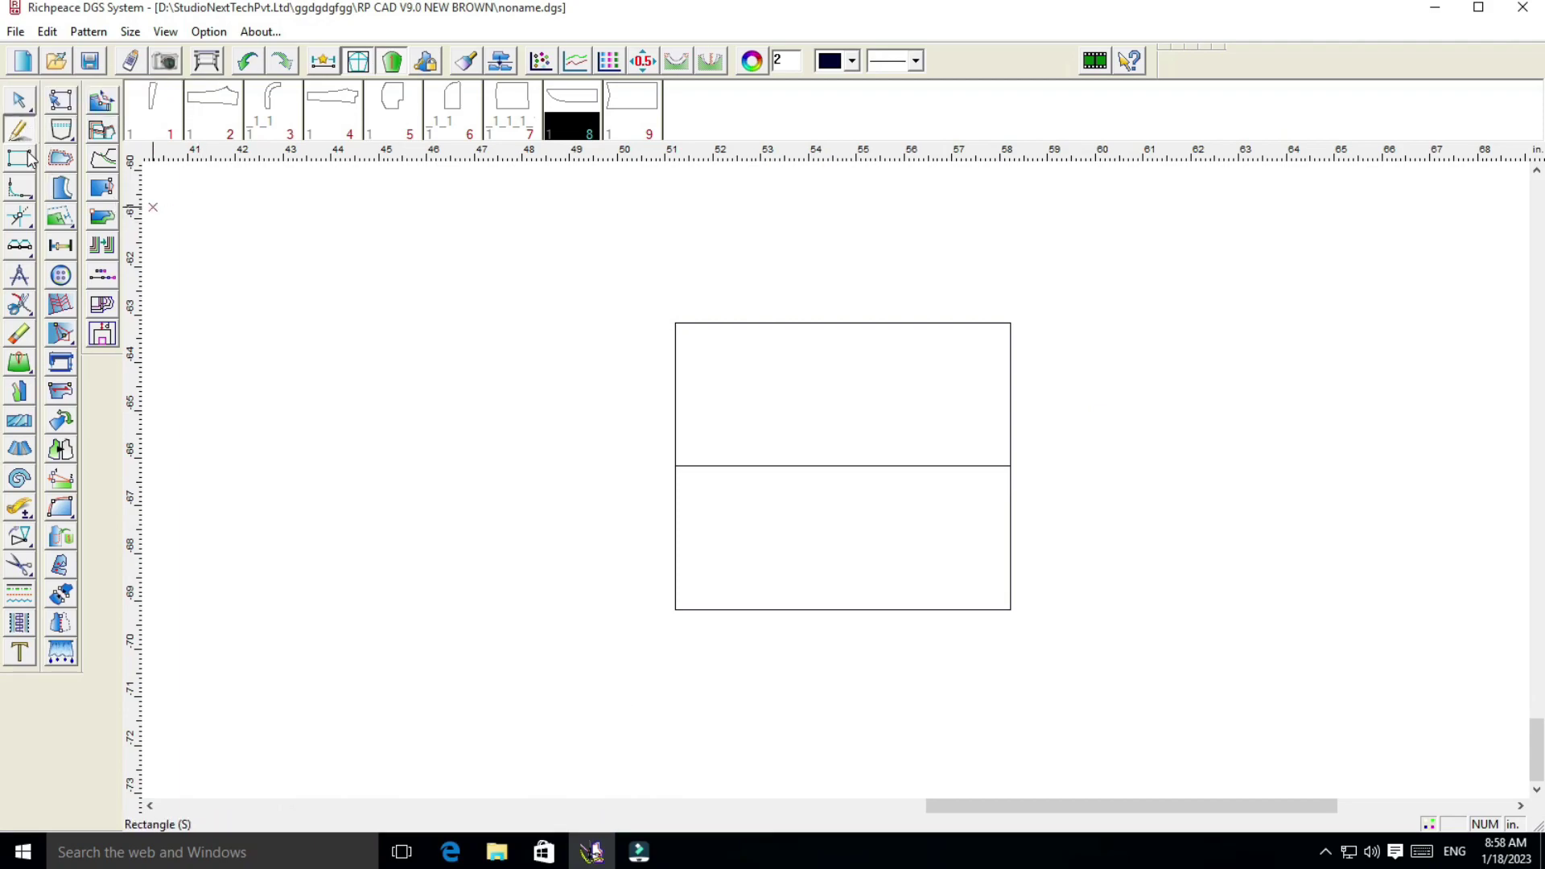
Place an inset point from the top-right corner and draw the upper slanted and top lines from the left midpoint
click(31, 250)
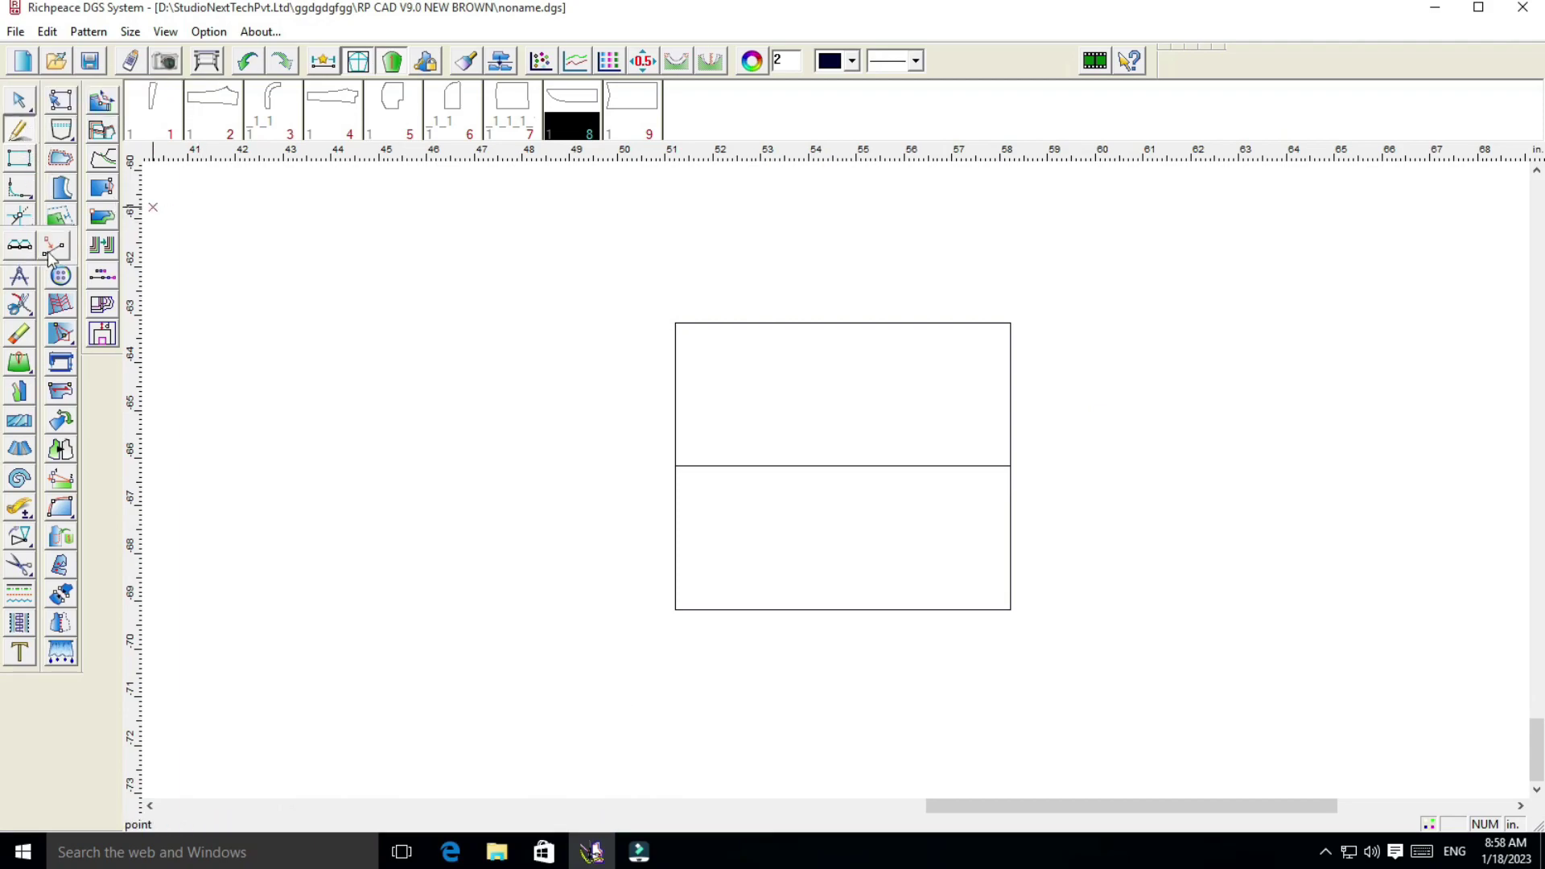
click(1011, 323)
drag(856, 349, 1227, 305)
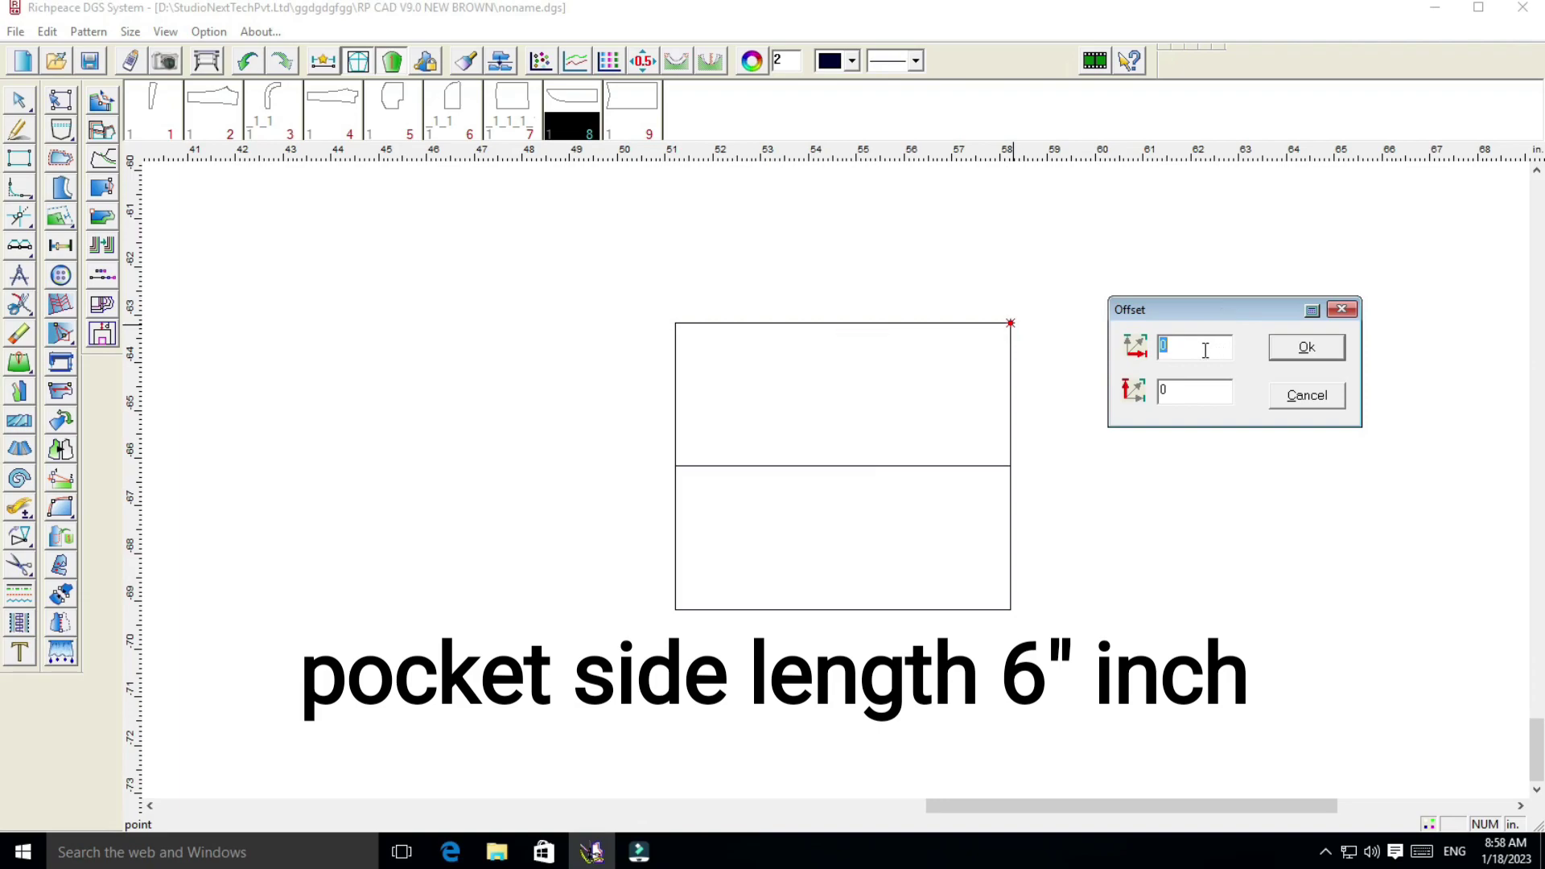
text(-6)
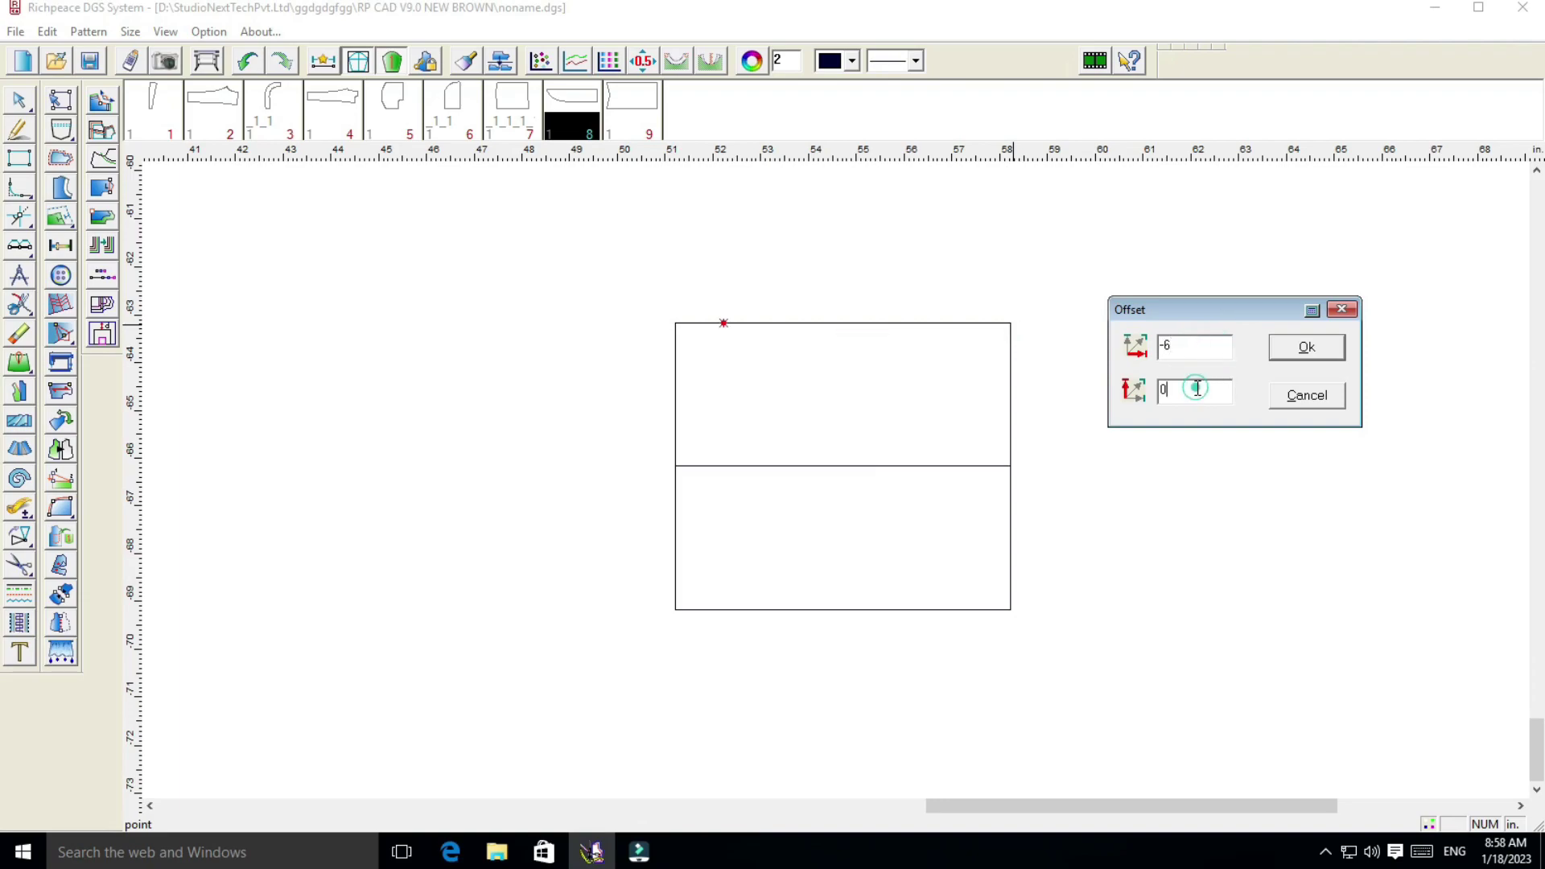
key(BackSpace)
click(1305, 347)
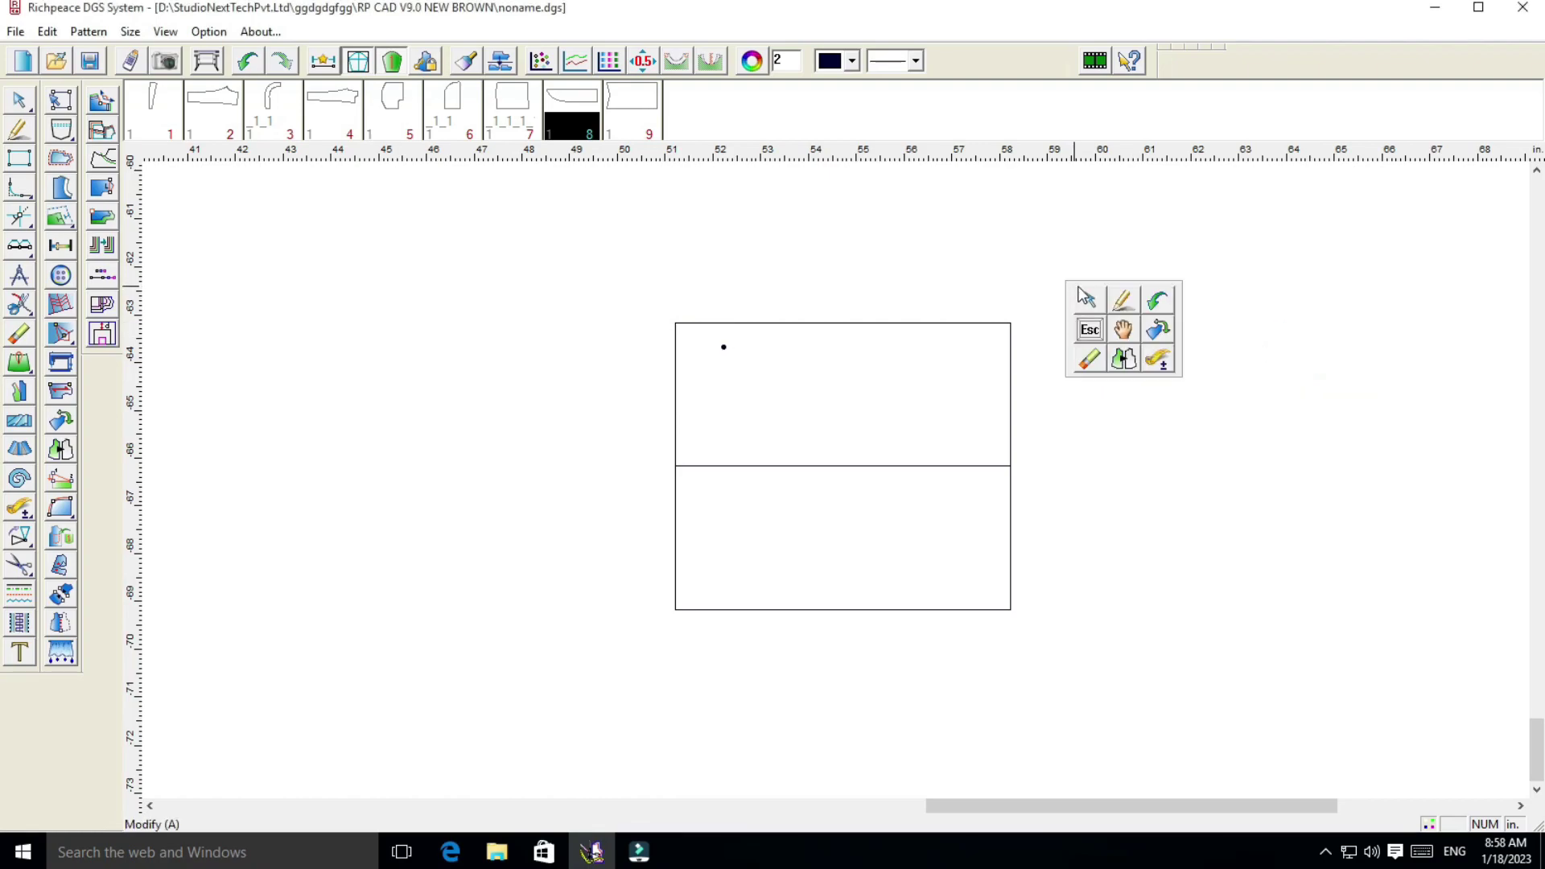
click(1128, 304)
click(676, 465)
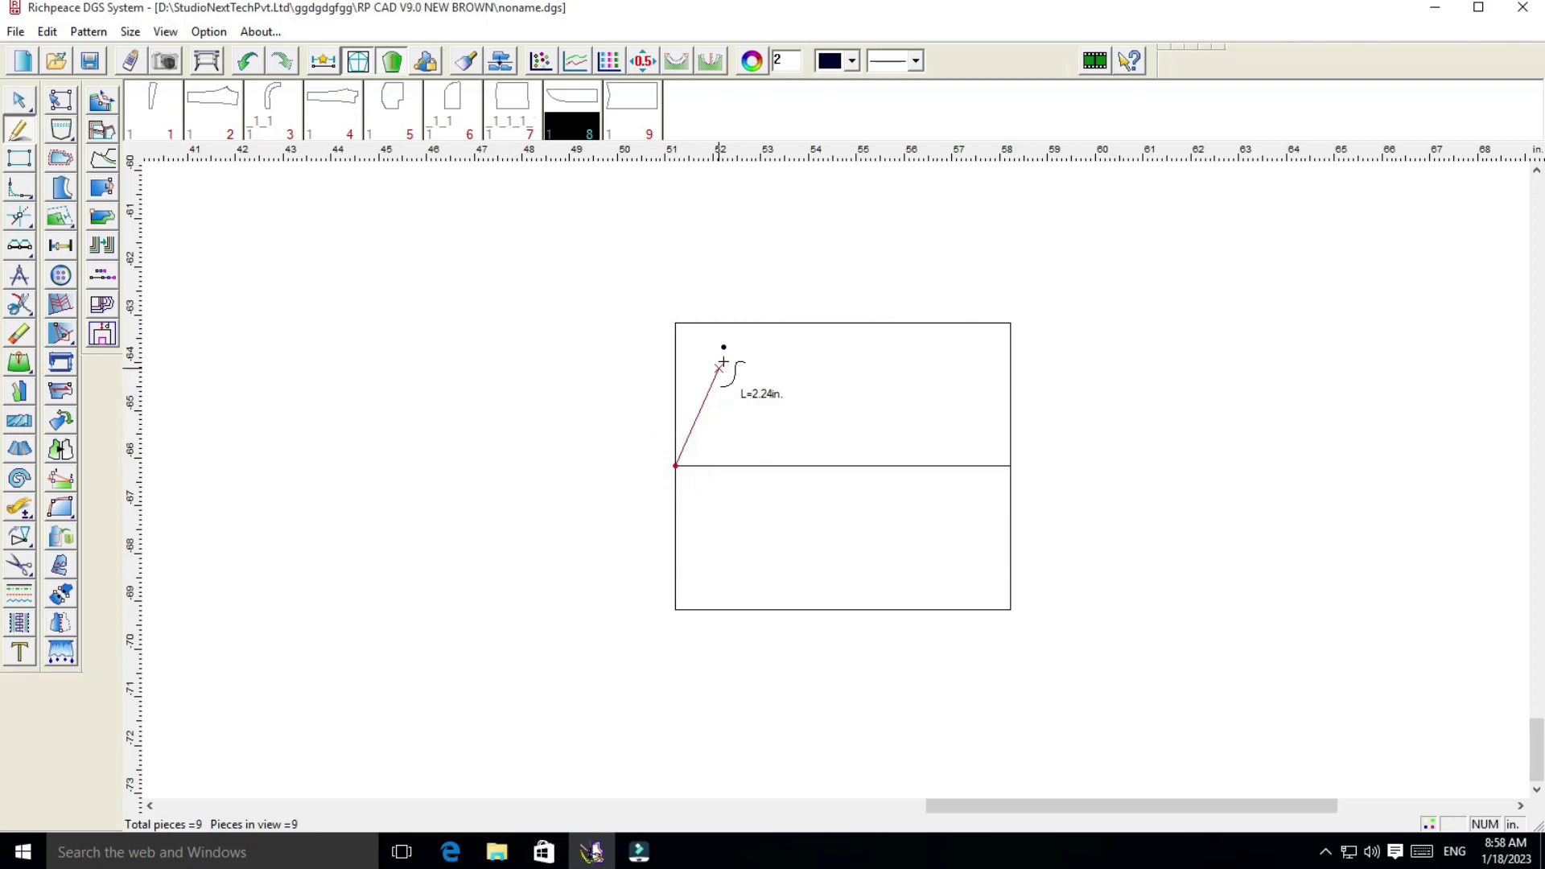
right_click(724, 346)
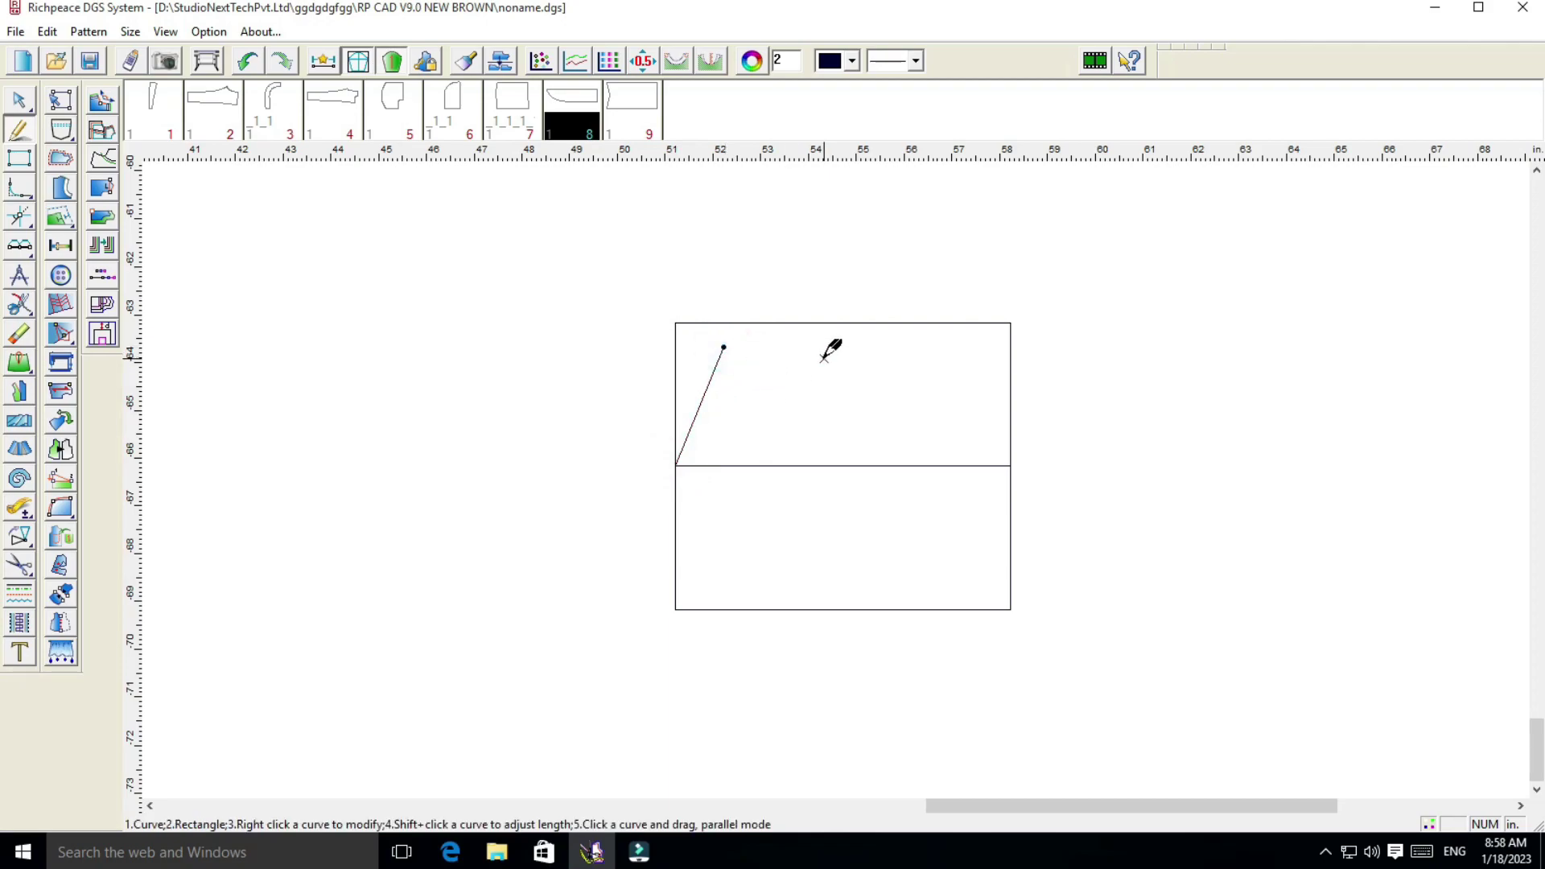
click(723, 347)
right_click(1009, 324)
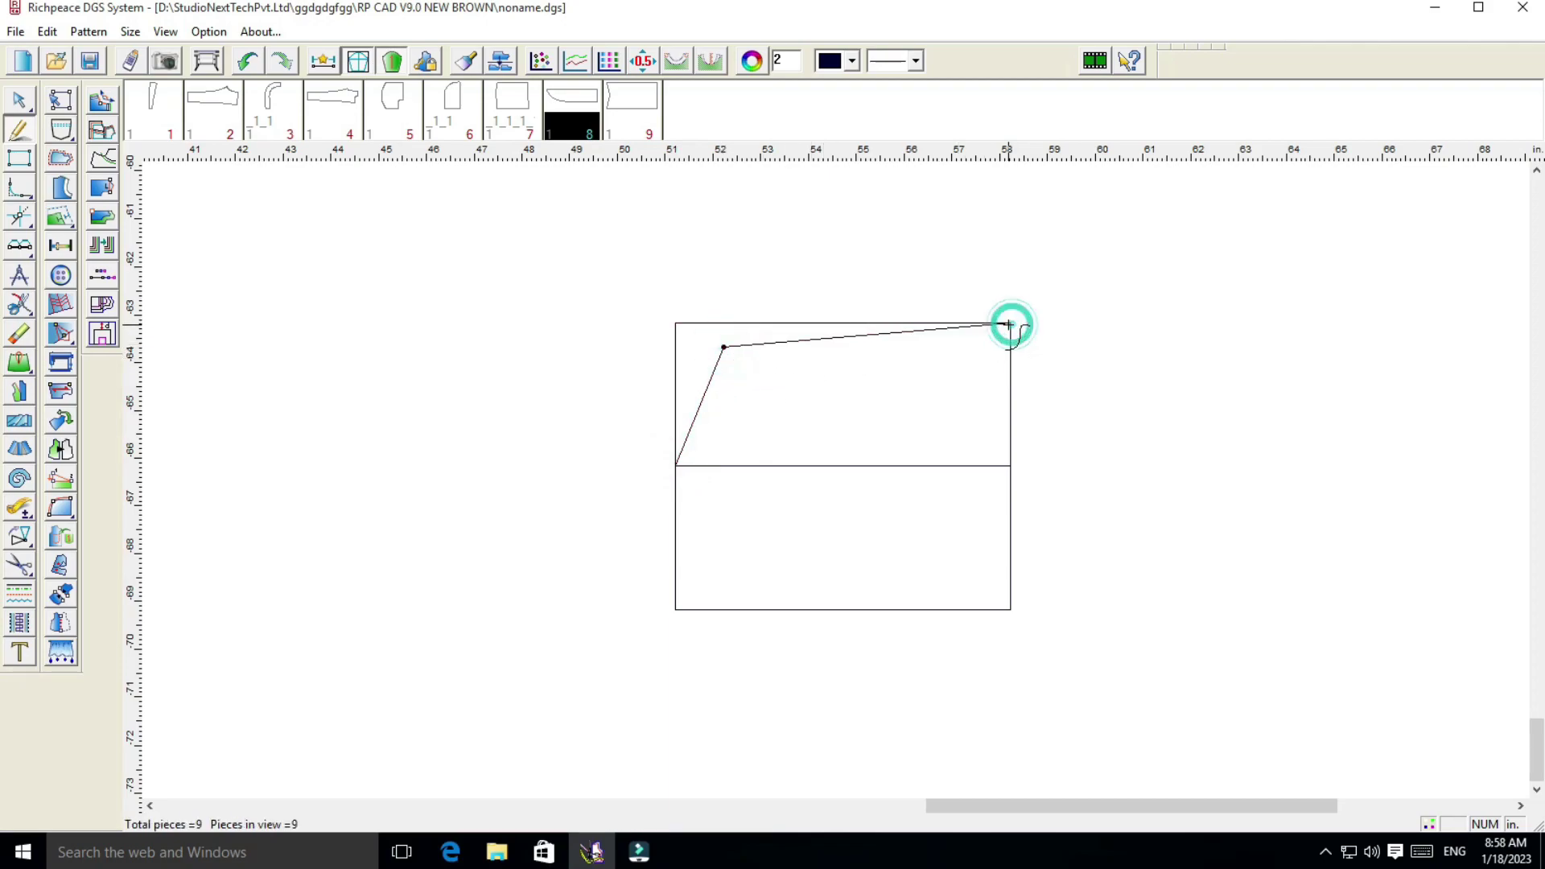
Place an inset point from the bottom-right corner and draw the lower slanted and bottom lines
click(61, 245)
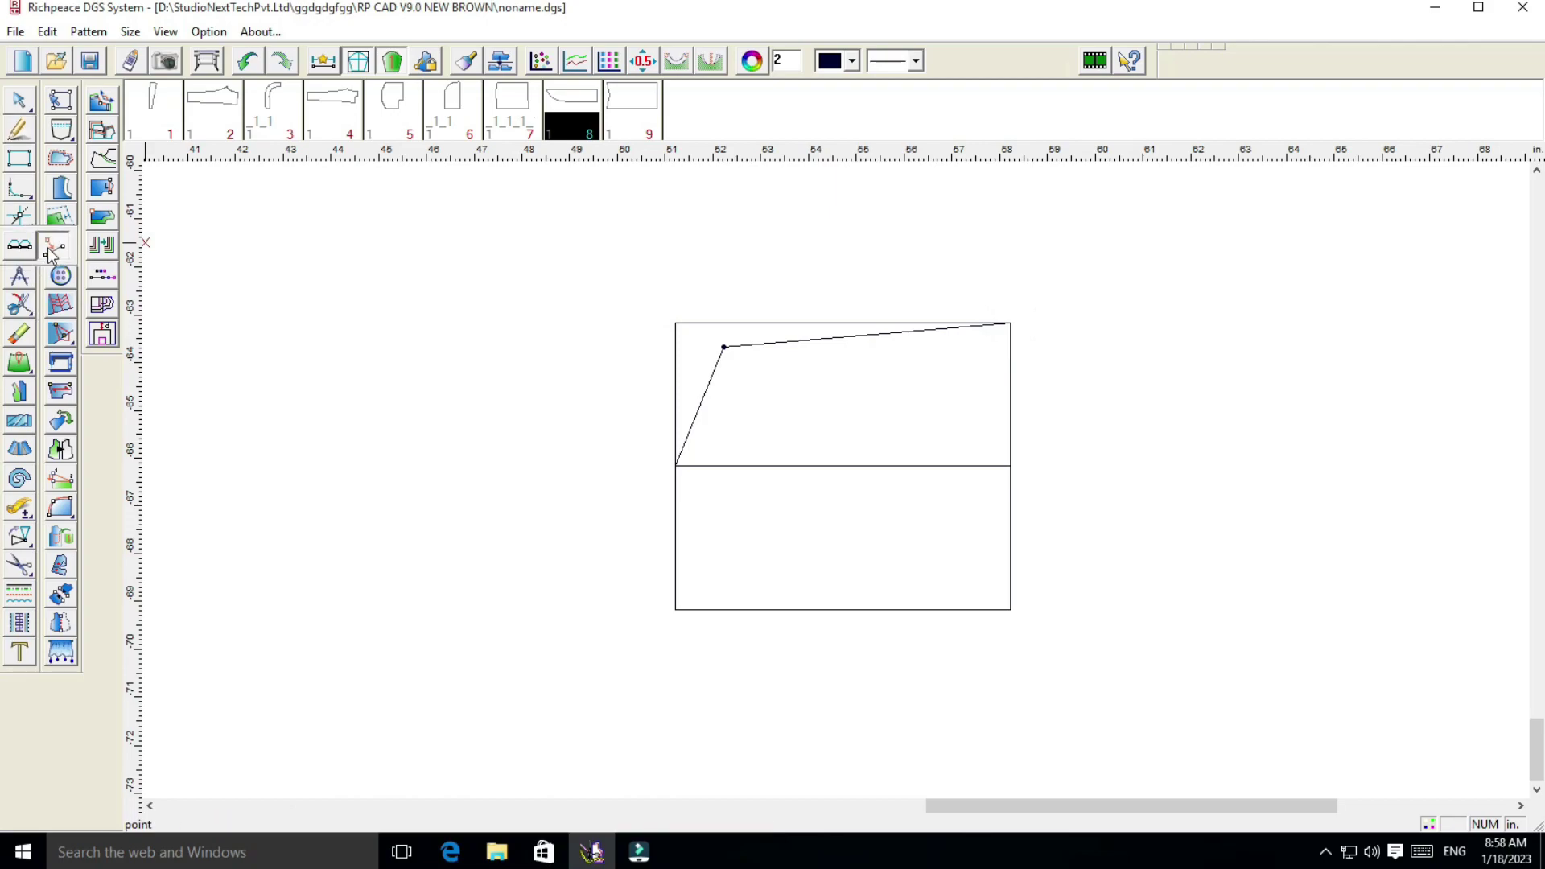
click(1011, 610)
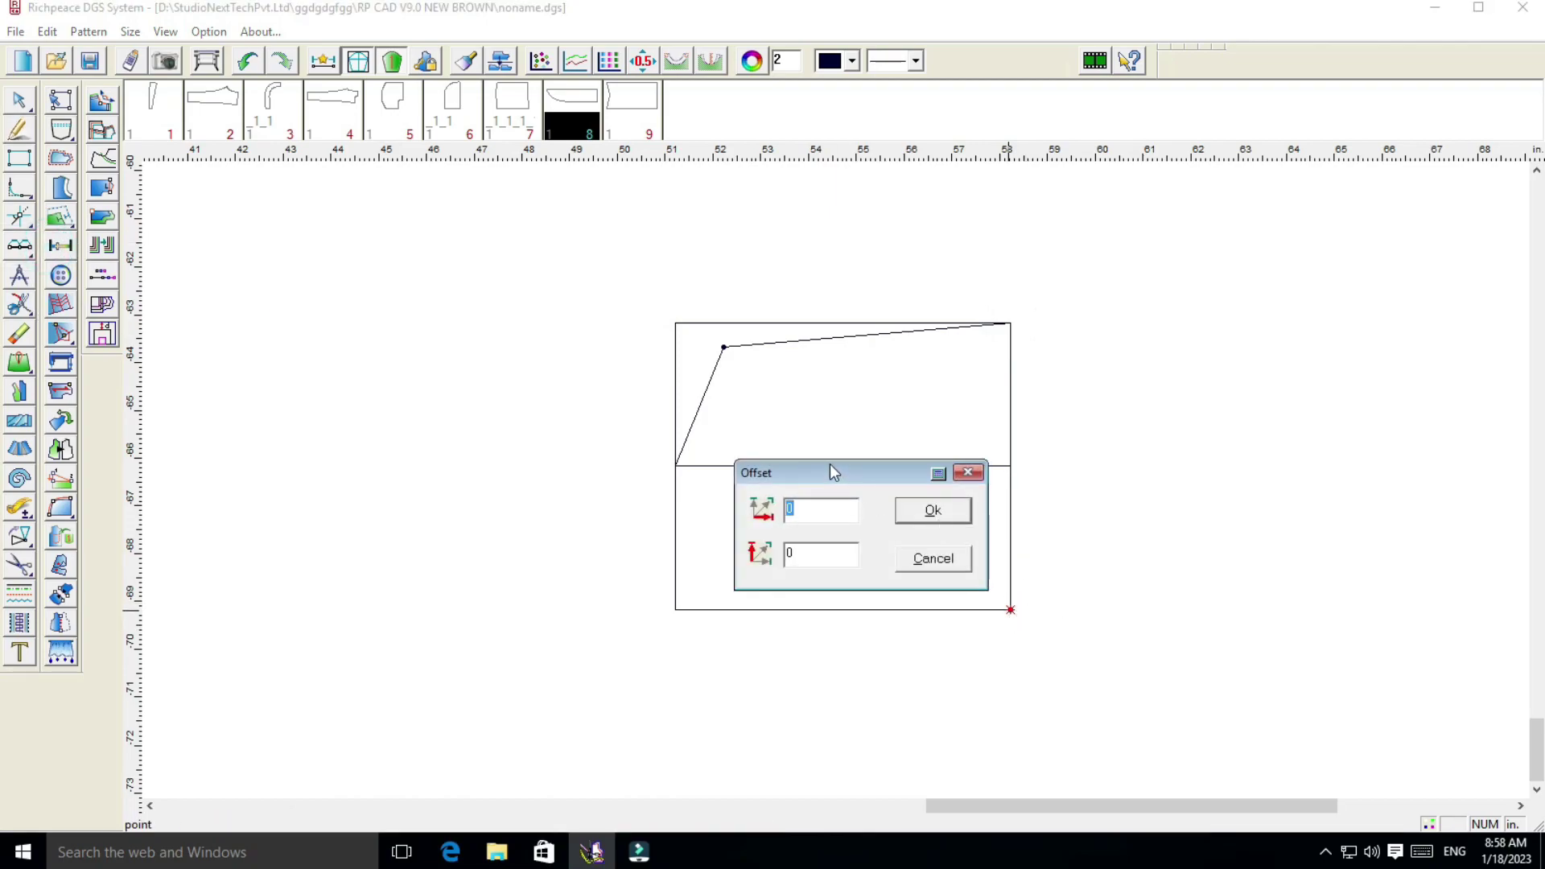
drag(829, 463, 1243, 401)
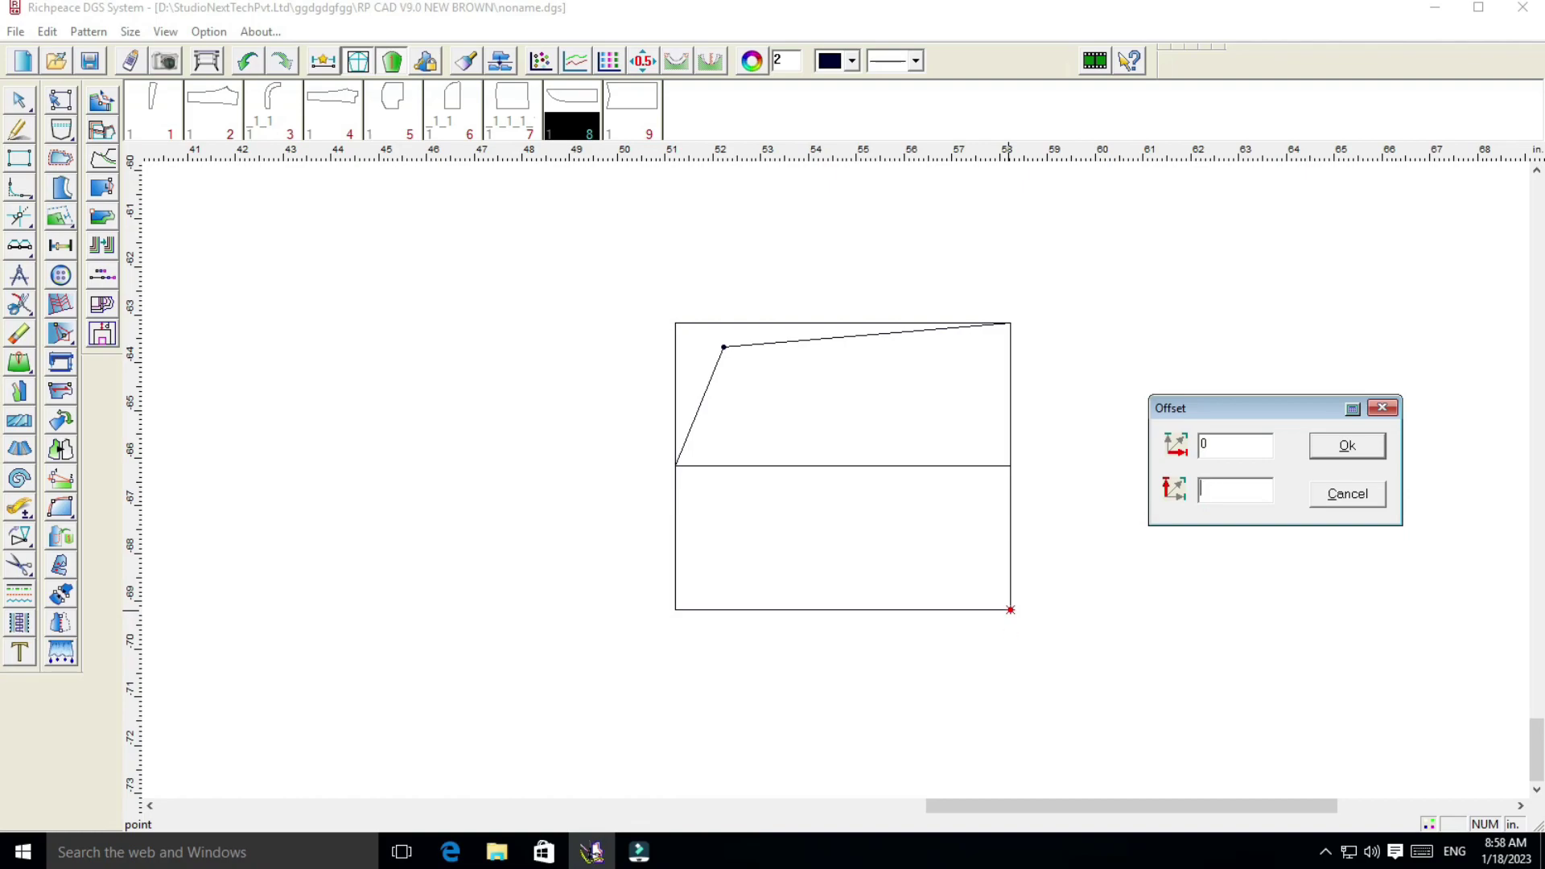
key(BackSpace)
click(1346, 445)
right_click(1219, 458)
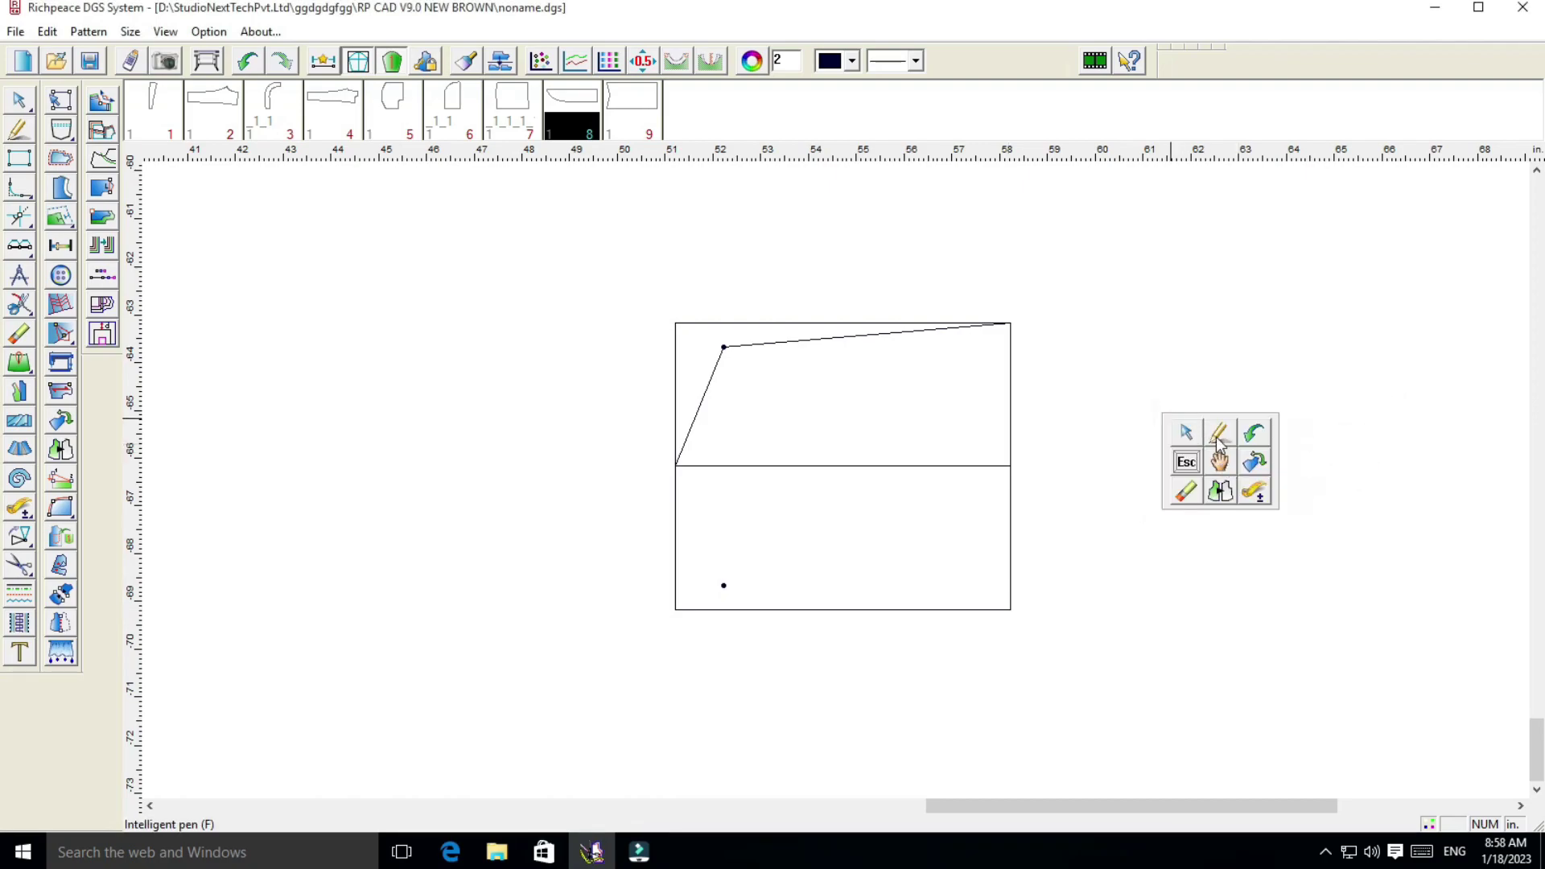
click(1216, 442)
click(676, 465)
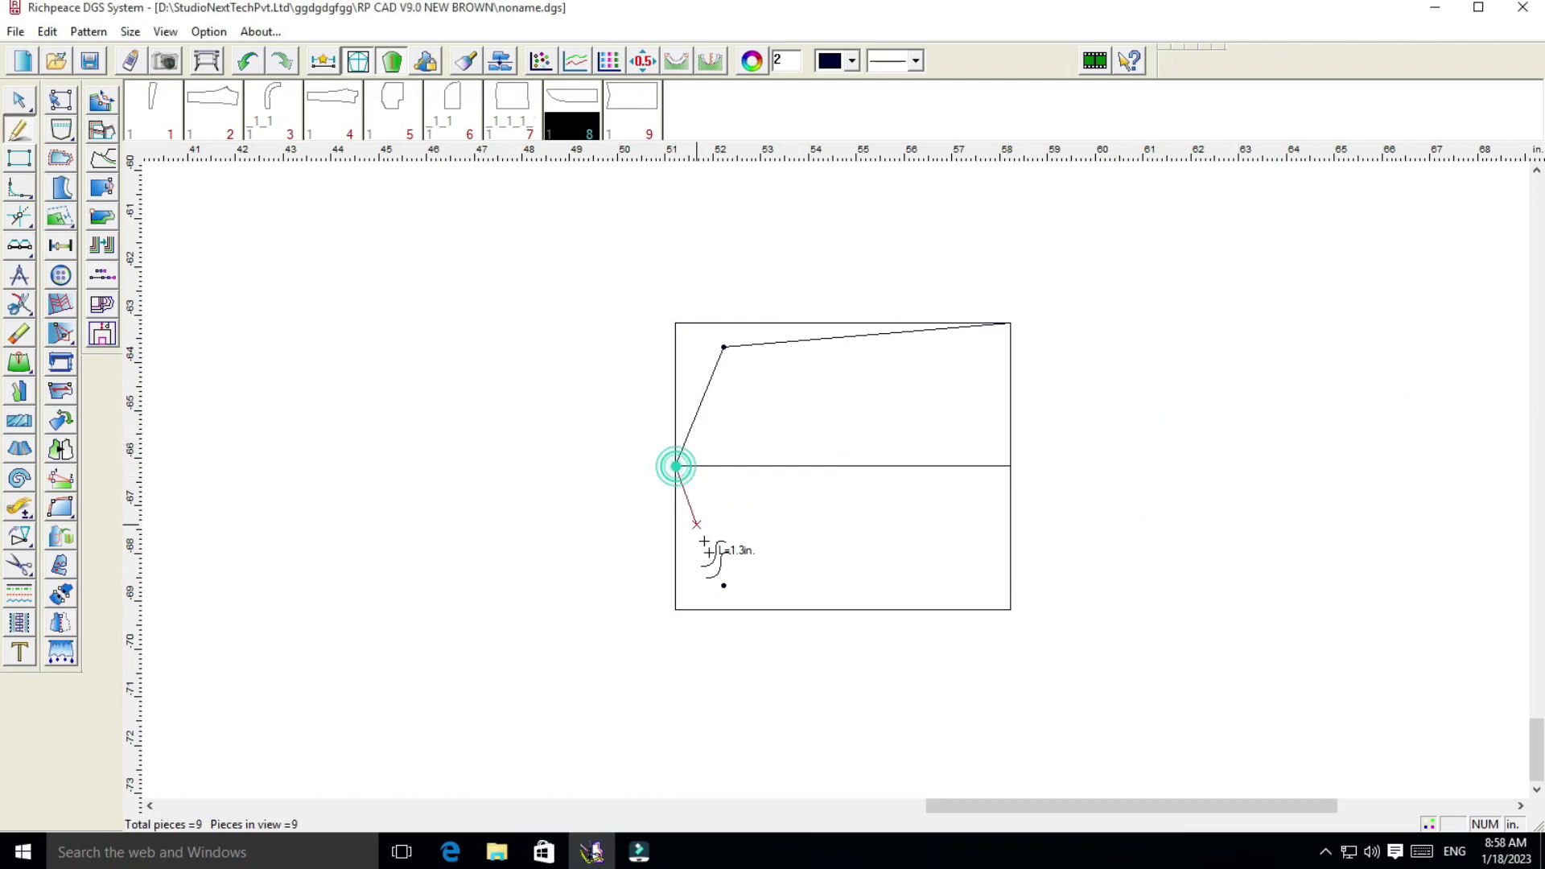
right_click(724, 584)
click(724, 585)
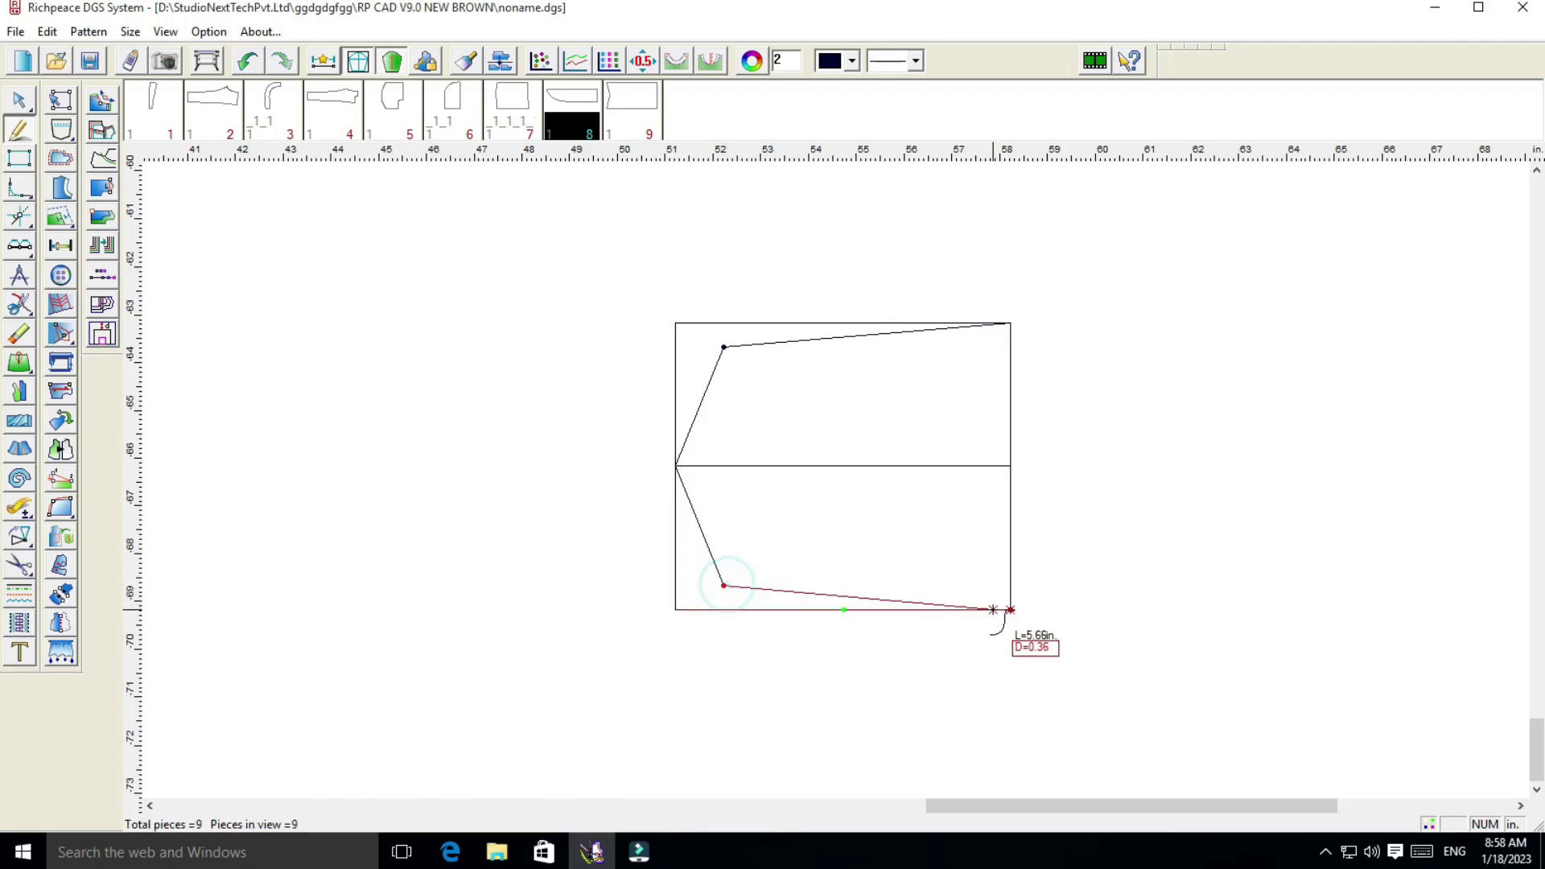
right_click(1010, 609)
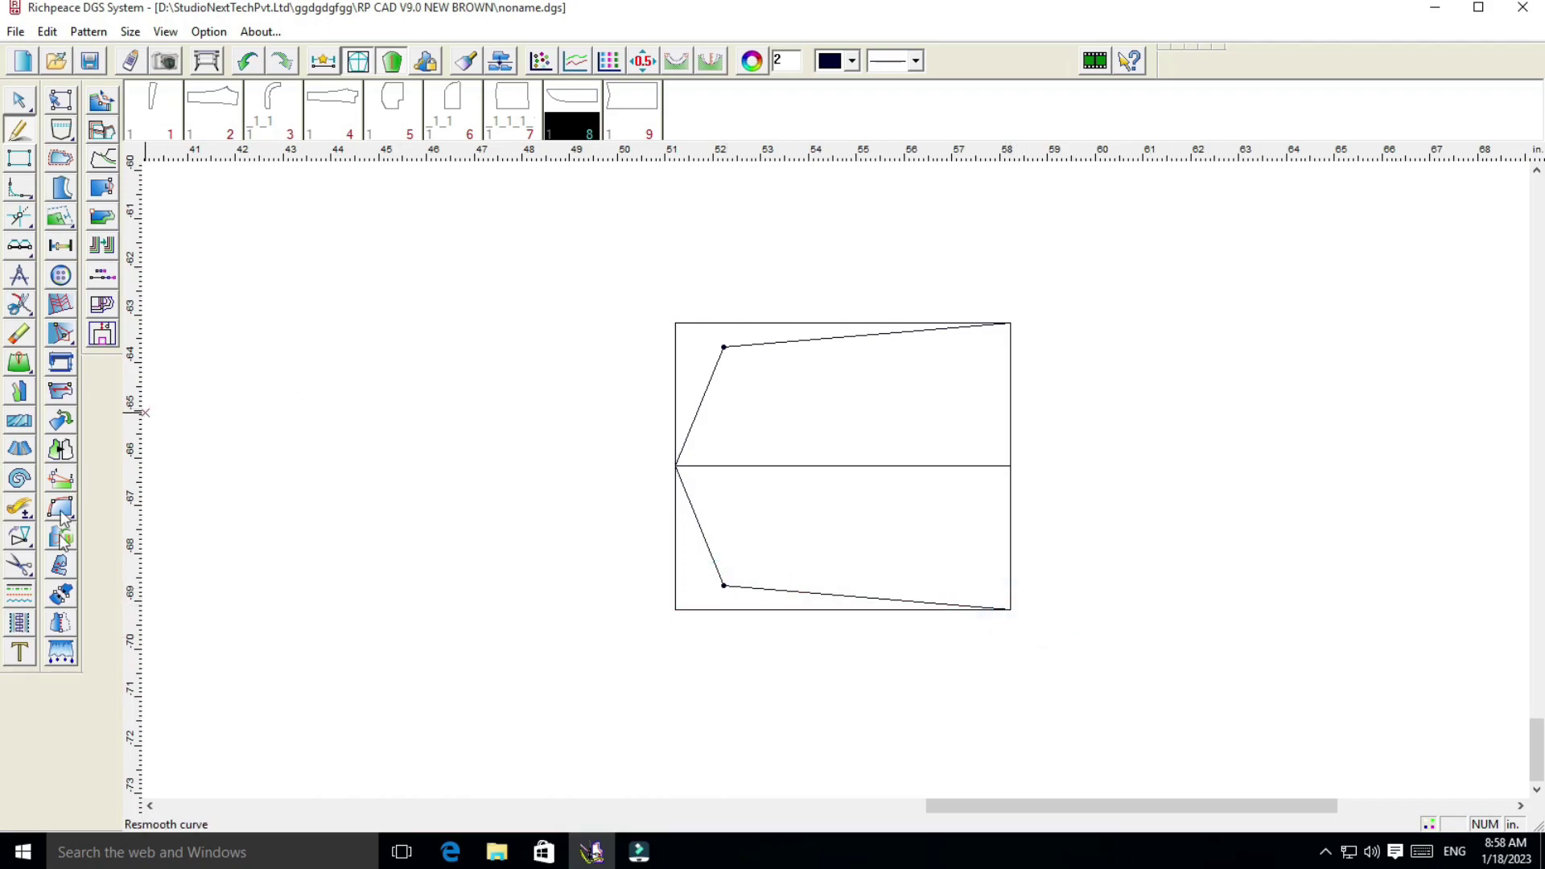
Create pattern piece 10 from the pocket's five outline lines
click(20, 565)
click(700, 407)
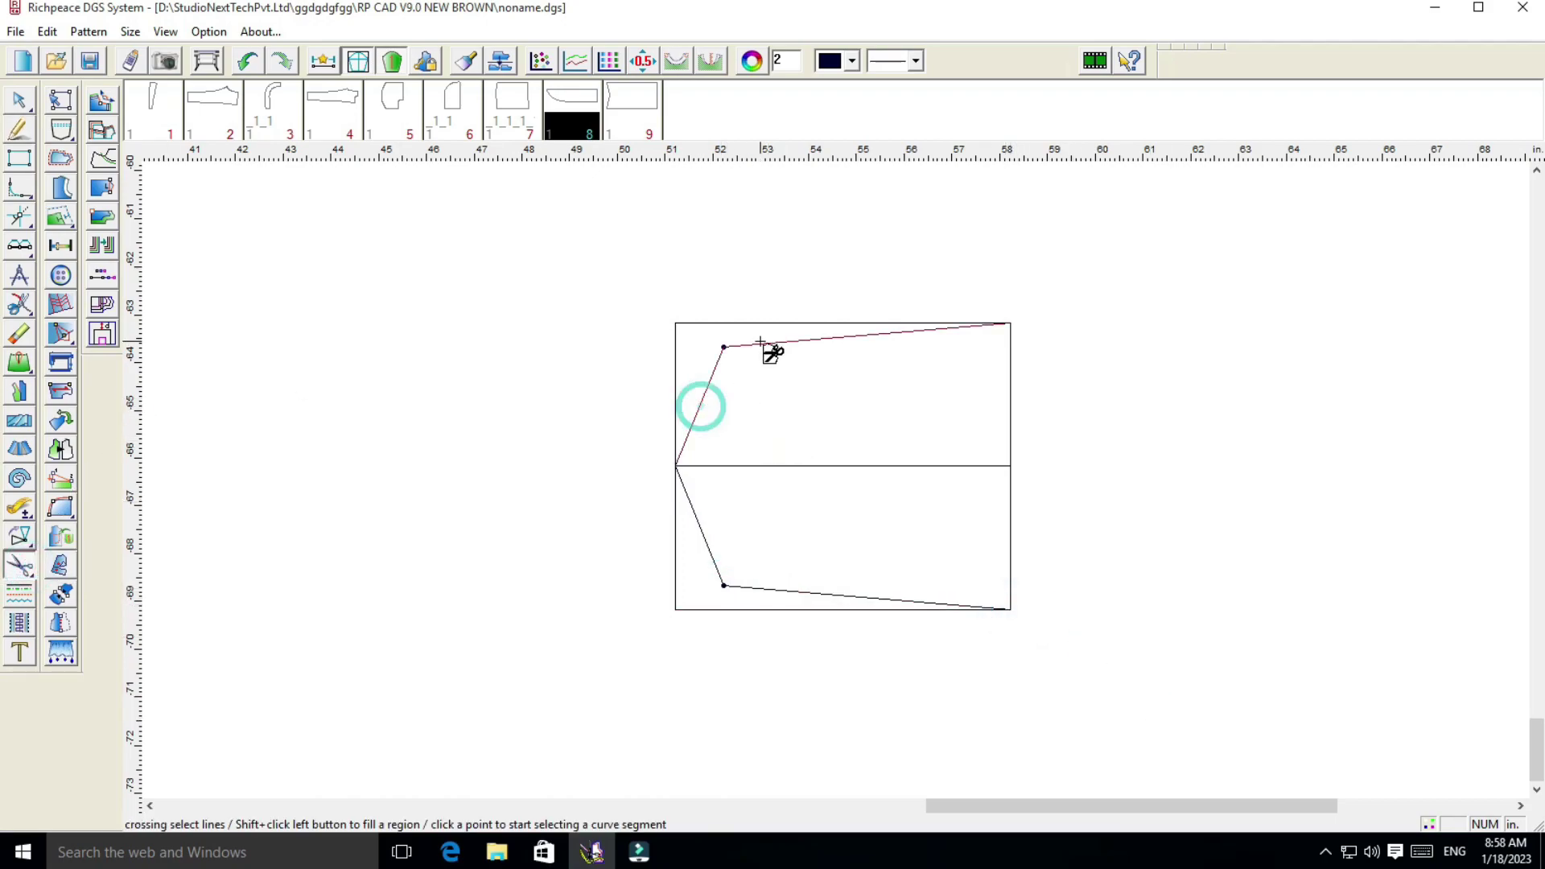
click(759, 338)
click(693, 519)
click(804, 593)
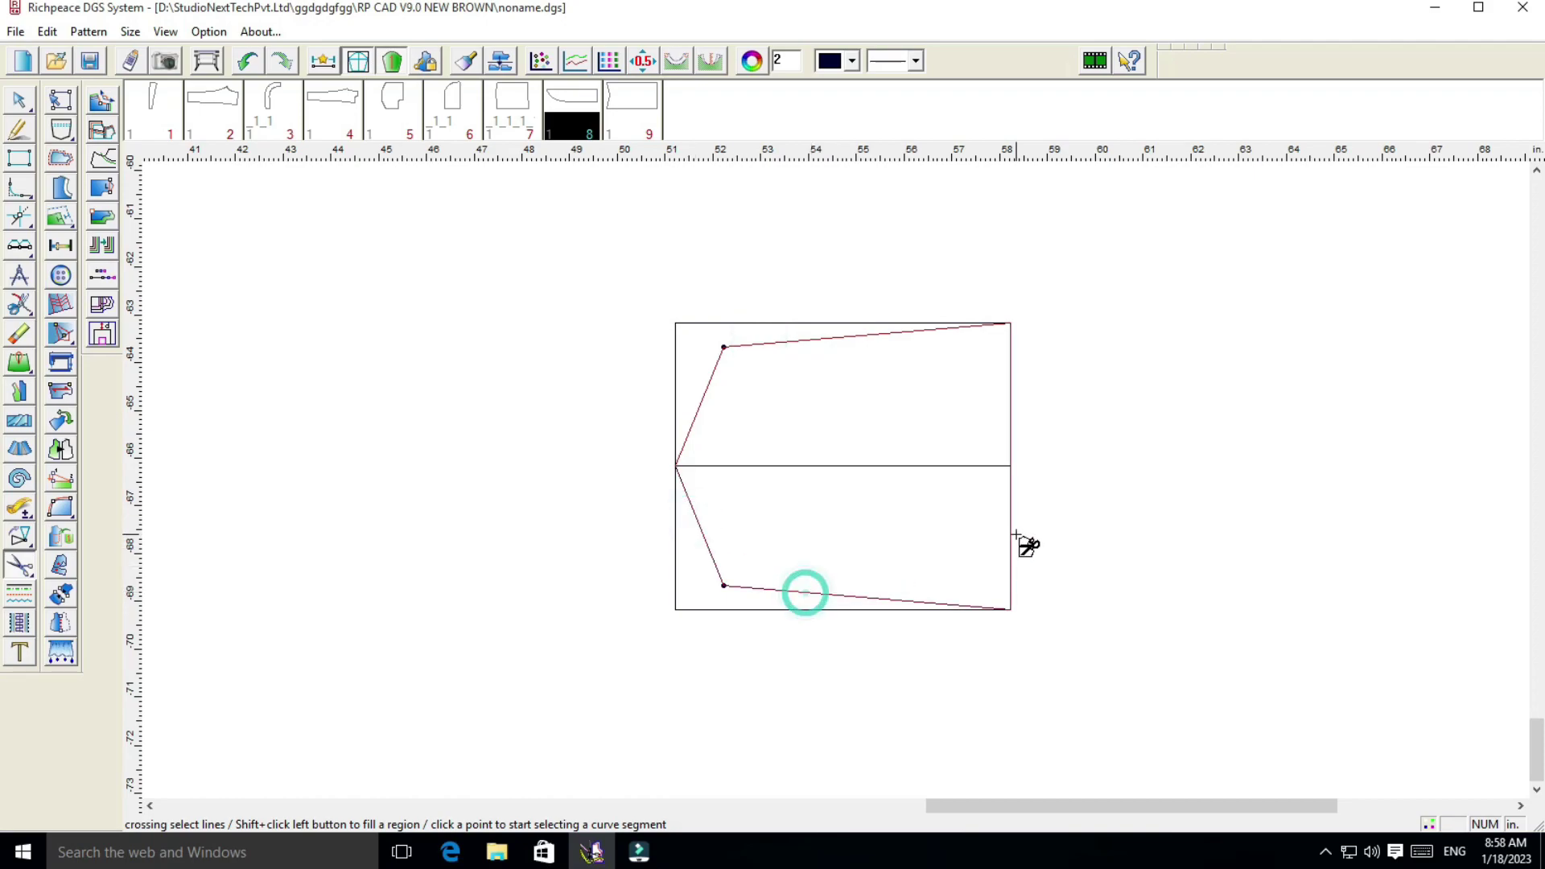
click(1010, 534)
Move the new pocket piece up and to the right of its draft
click(1149, 468)
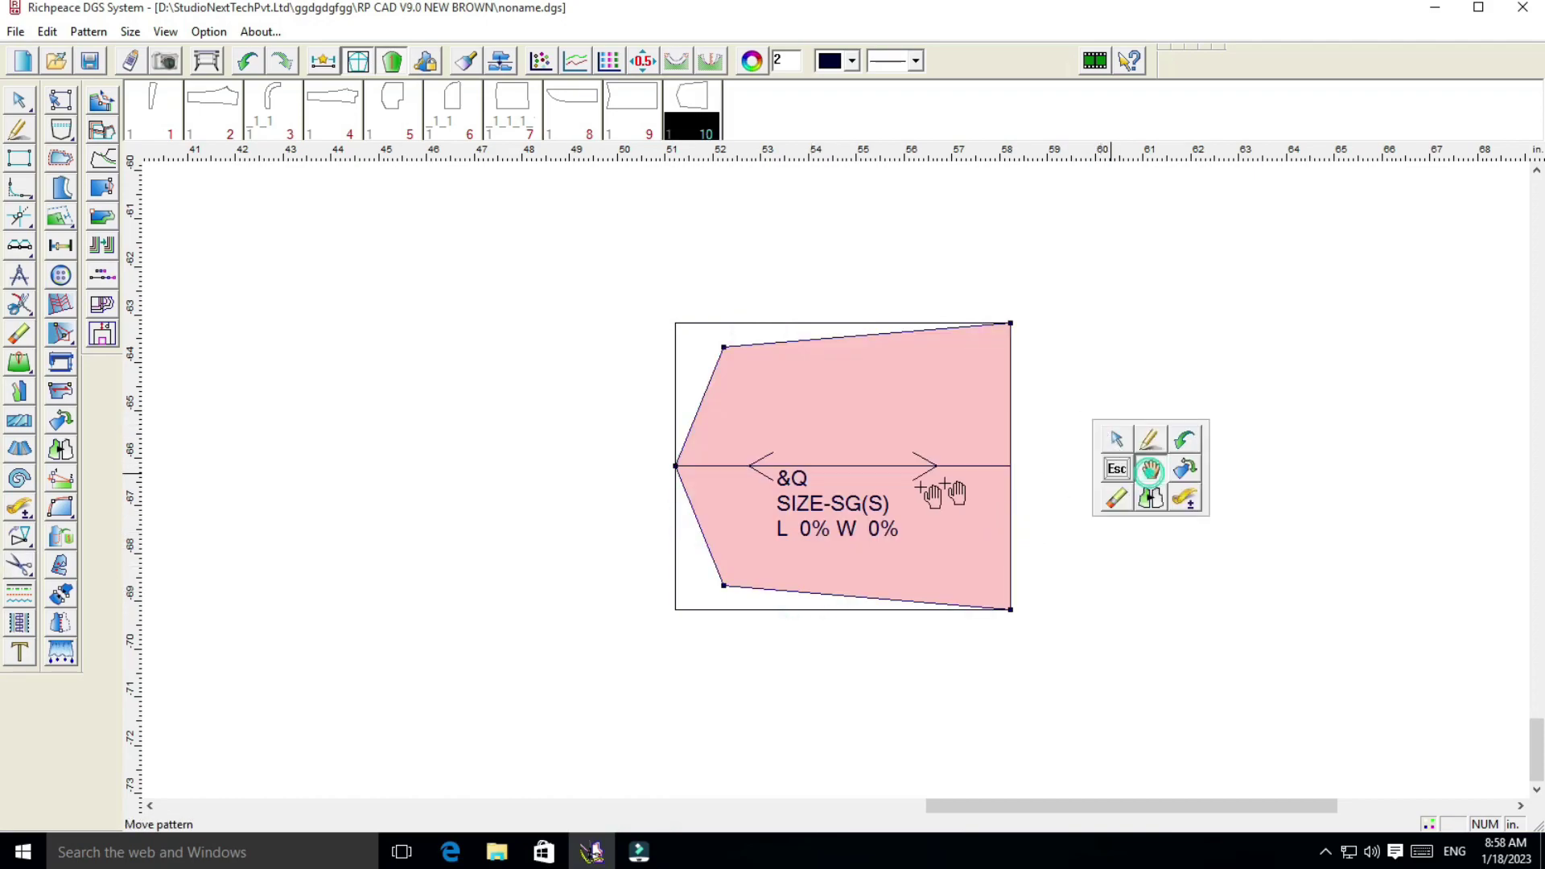
scroll(938, 493, down, 2)
drag(833, 479, 1048, 360)
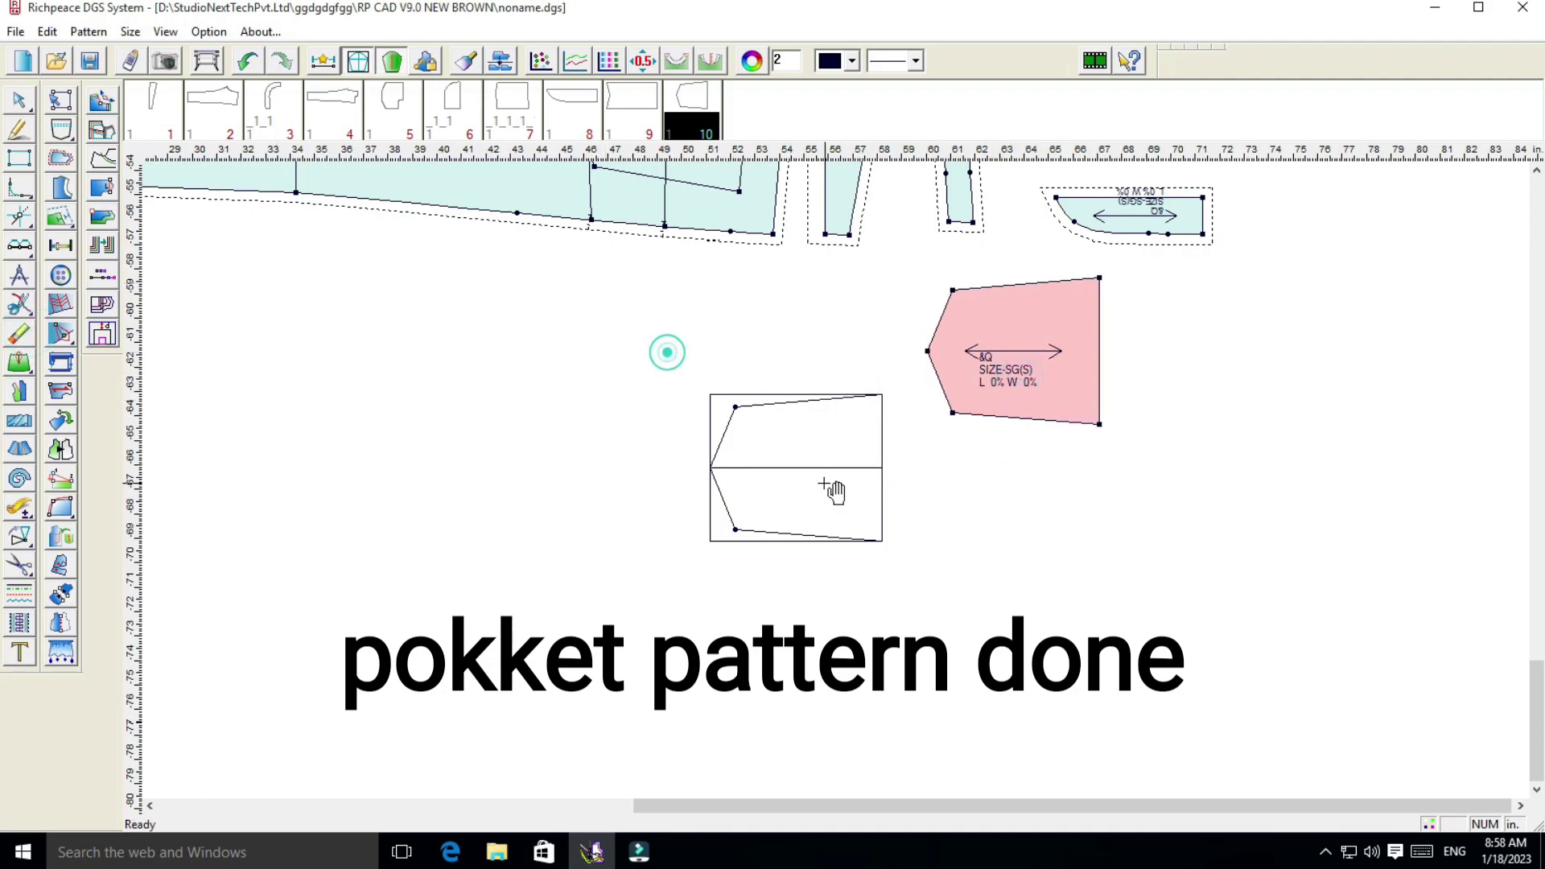
Delete the leftover rectangle drafting lines and nudge the pocket piece left and down
click(19, 333)
drag(684, 367, 857, 558)
right_click(858, 558)
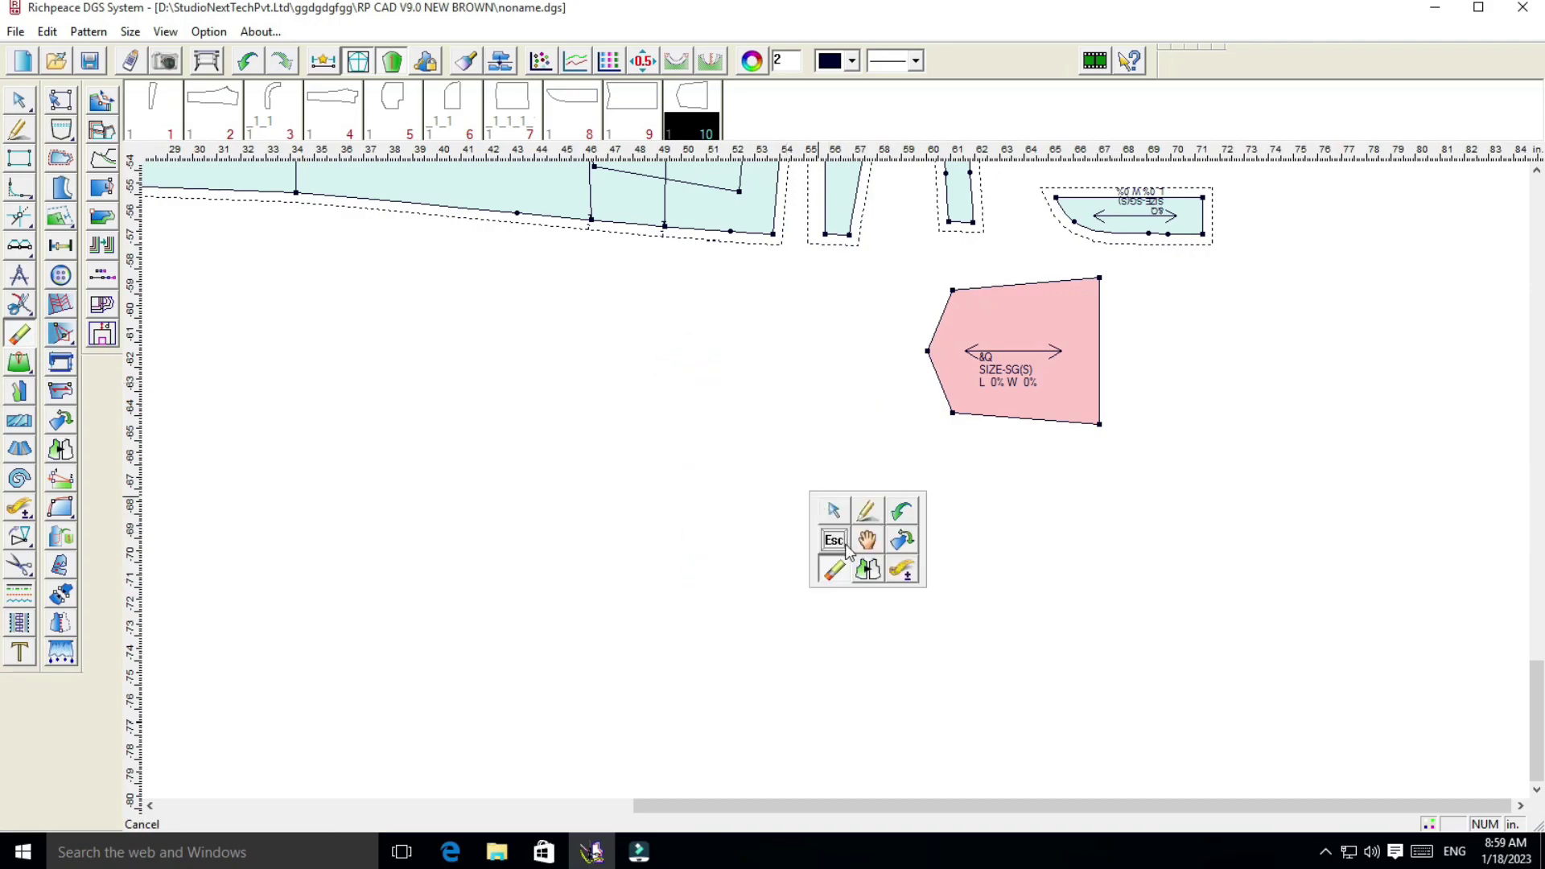
click(917, 506)
click(933, 389)
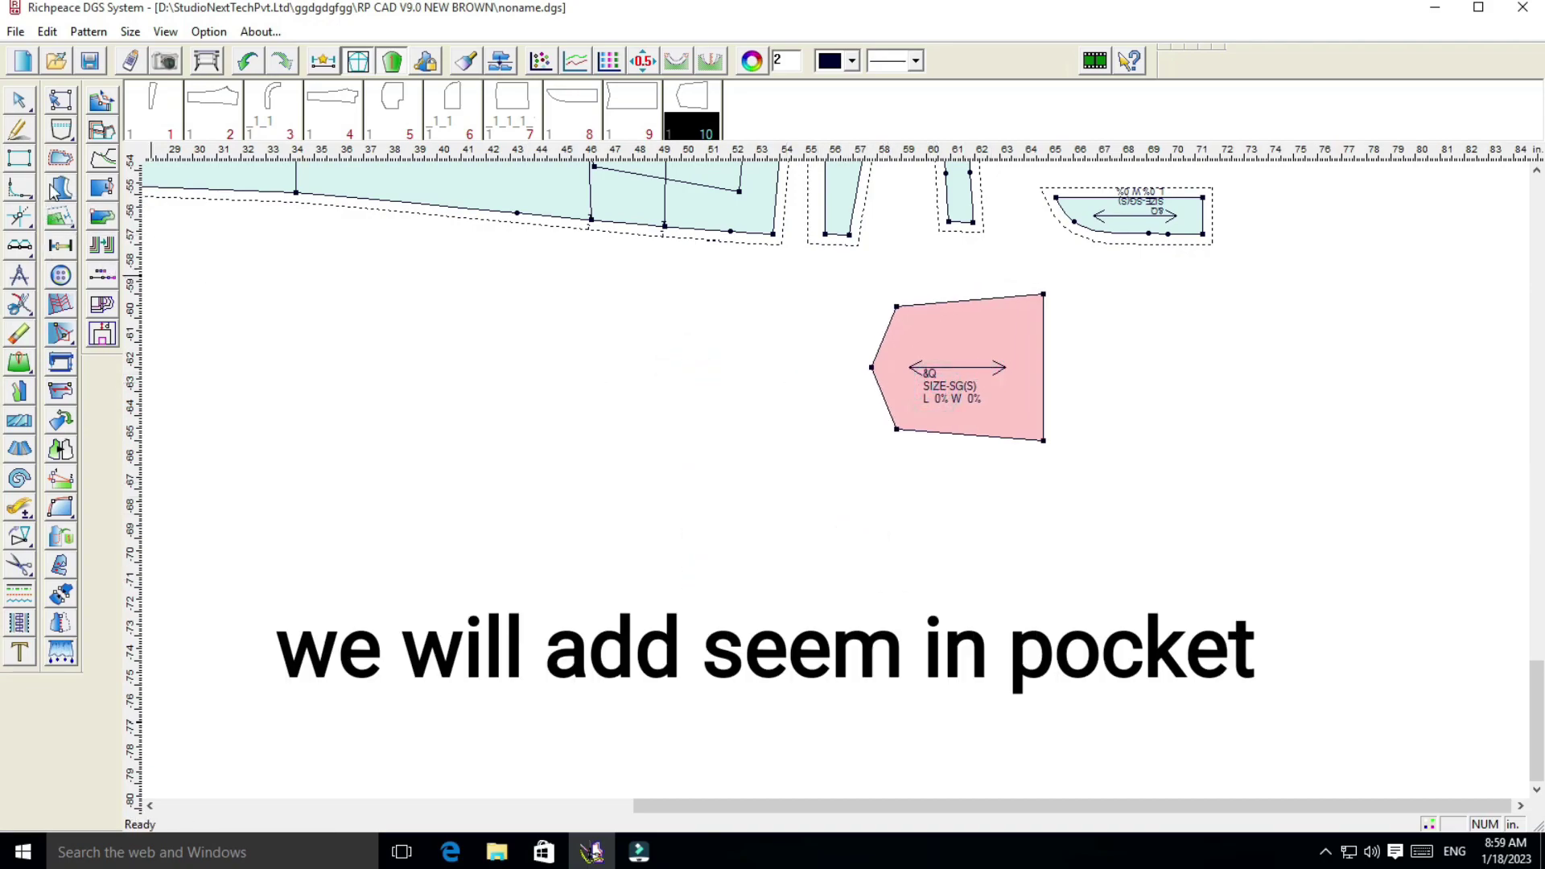
Give the pocket piece a seam allowance of 4 and adjust its right-edge corner seam
click(60, 158)
click(1039, 442)
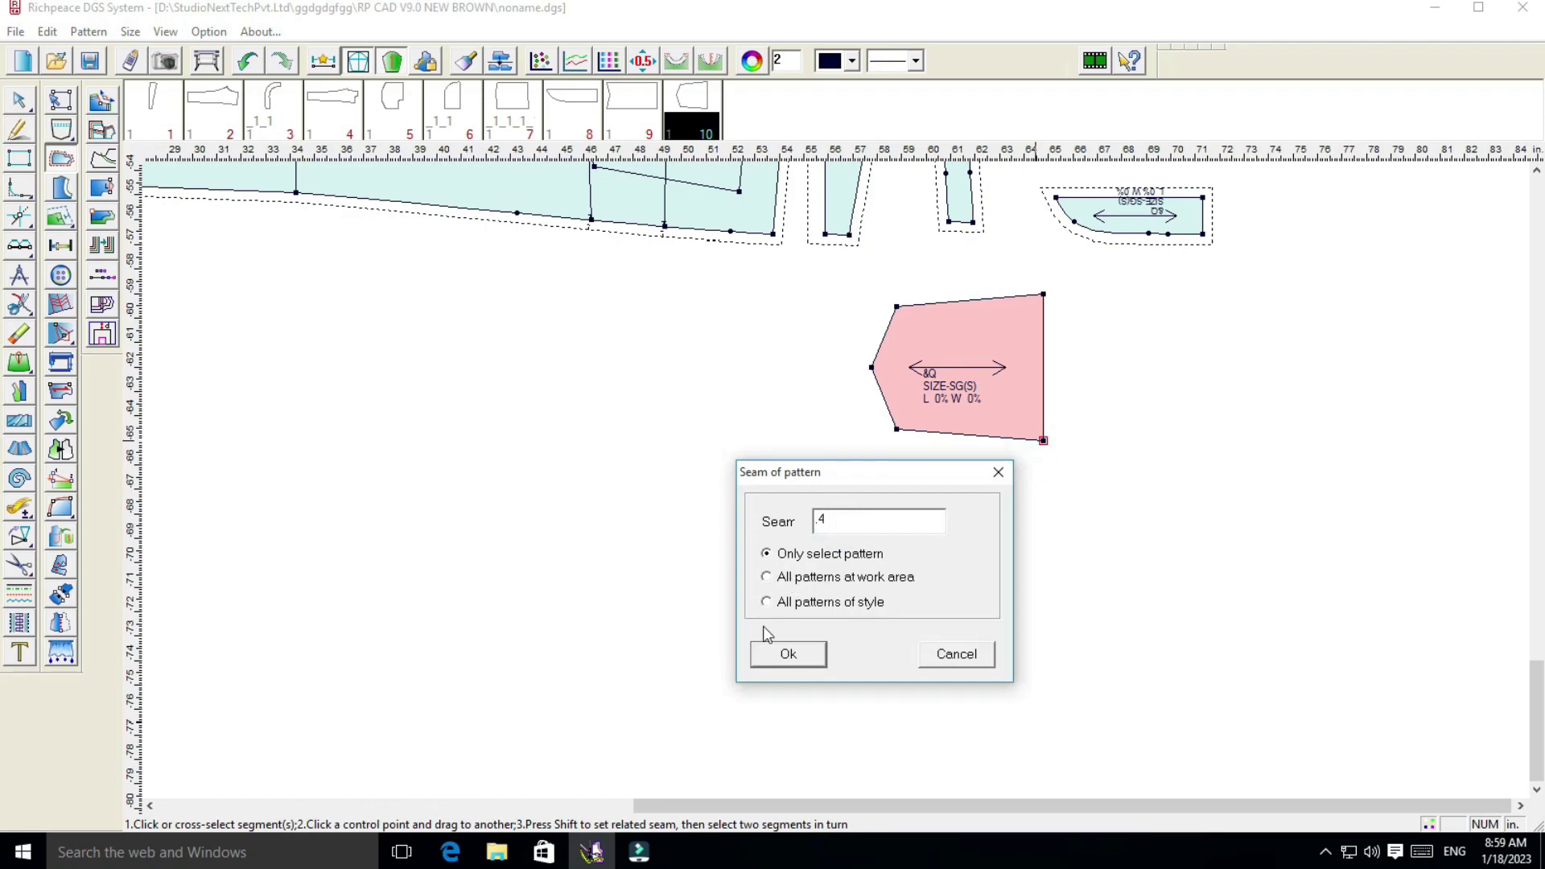
click(779, 654)
click(1043, 385)
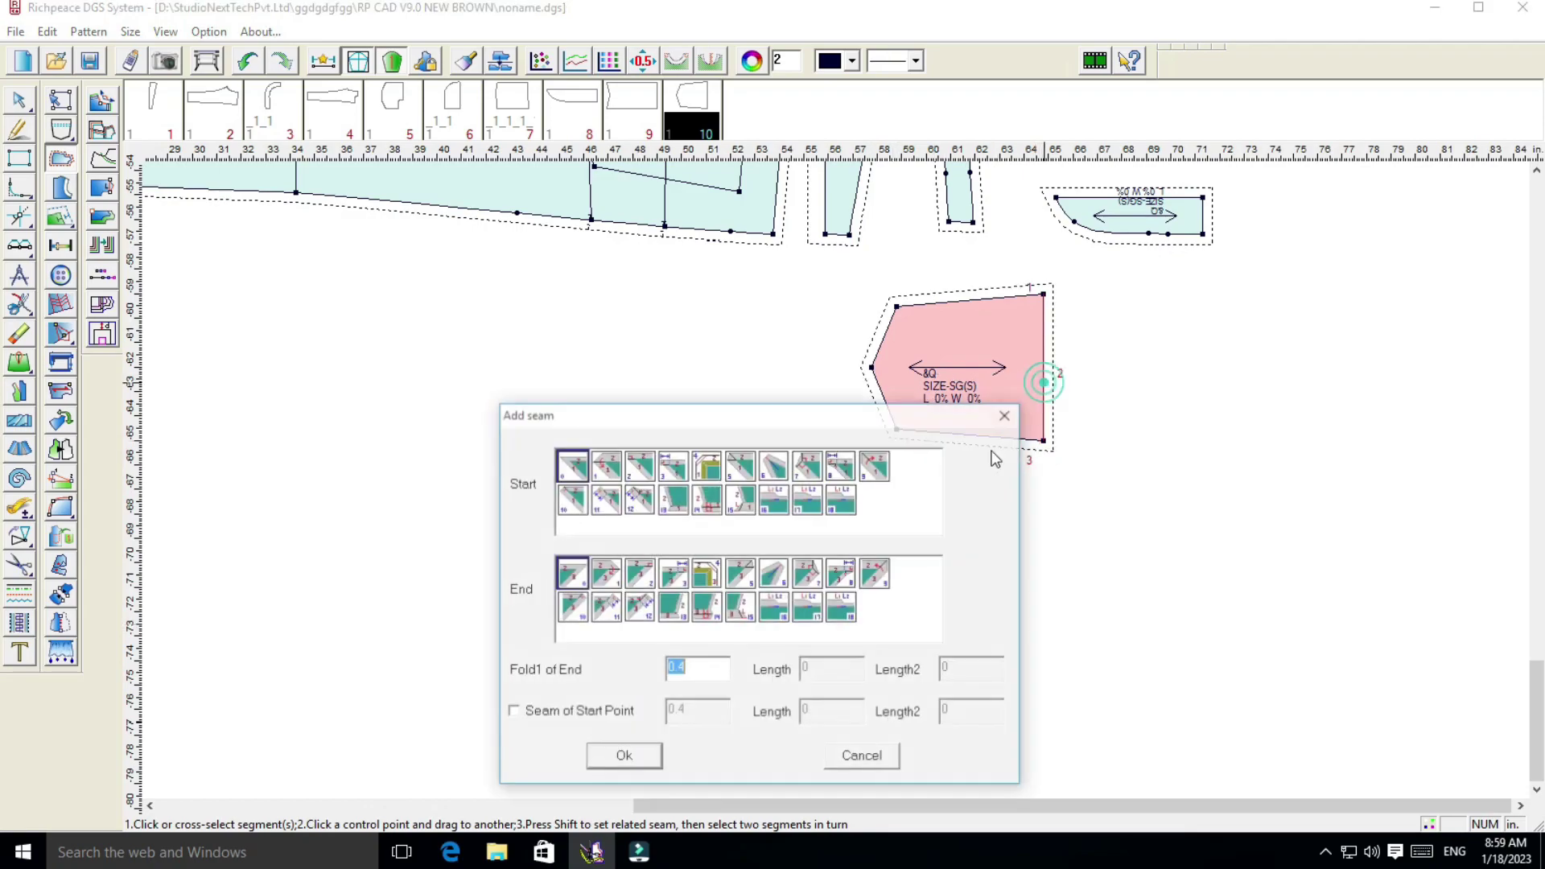
drag(833, 413, 646, 347)
text(0.)
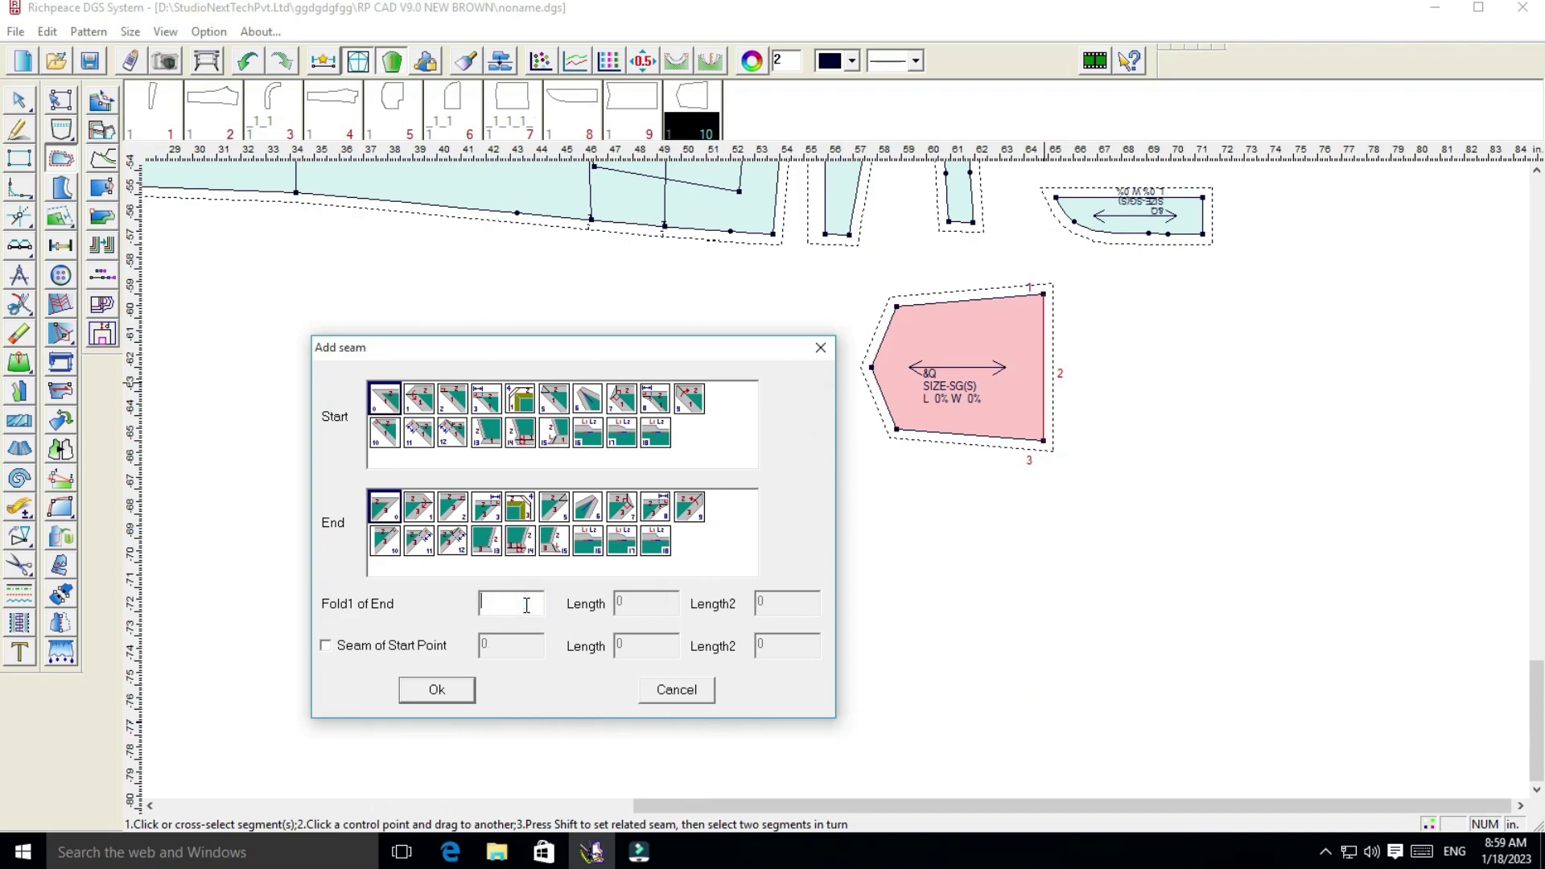
click(438, 690)
right_click(745, 410)
Move the pink pocket piece to sit right of the other trouser pieces
click(783, 438)
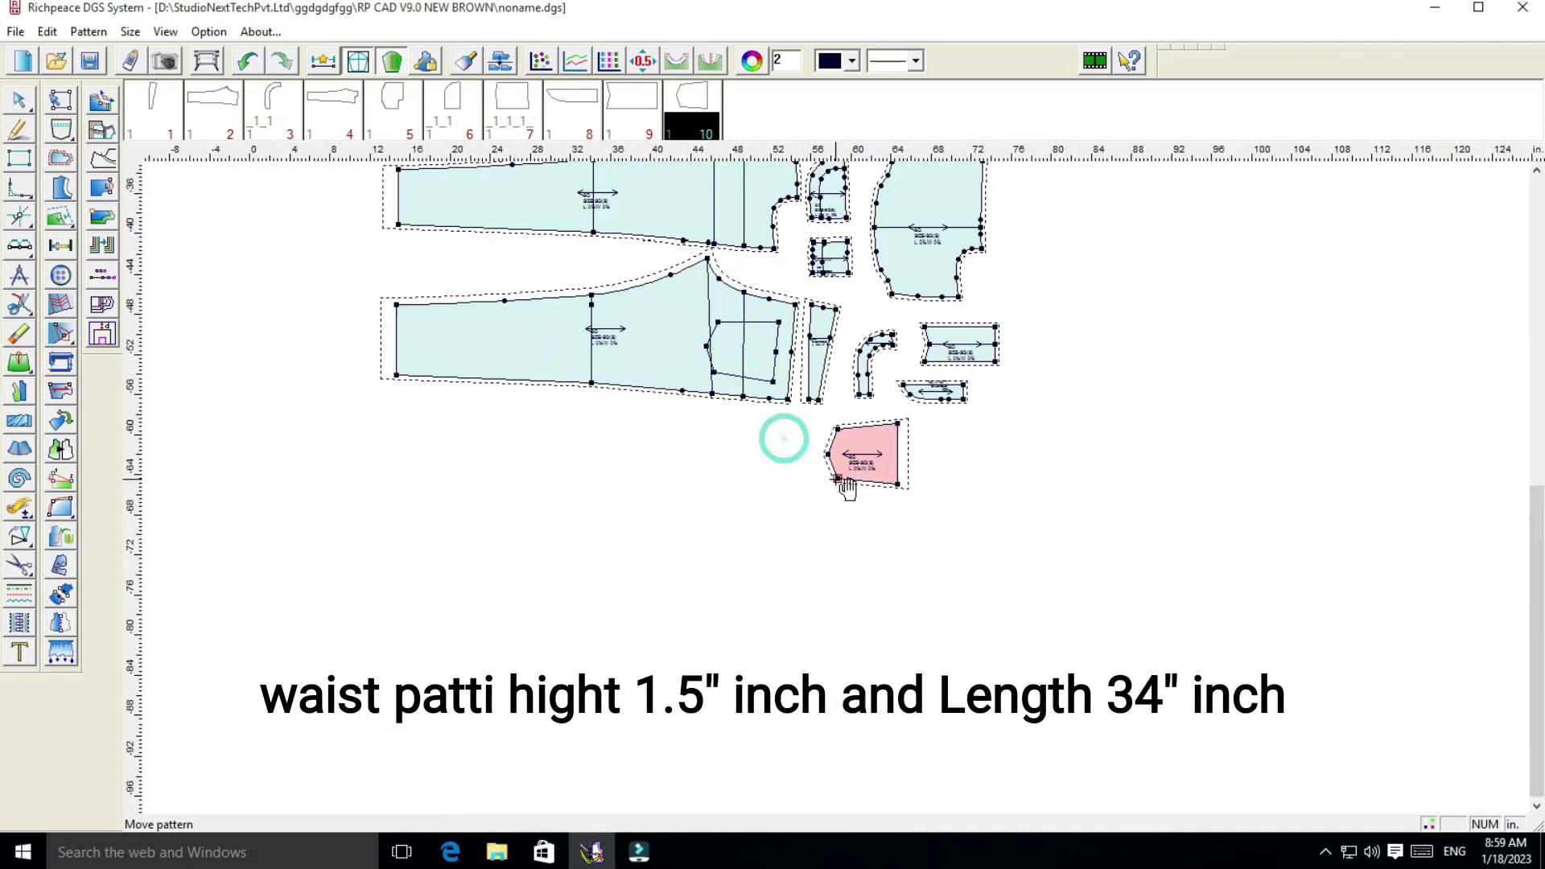
drag(847, 488, 716, 489)
scroll(716, 489, down, 2)
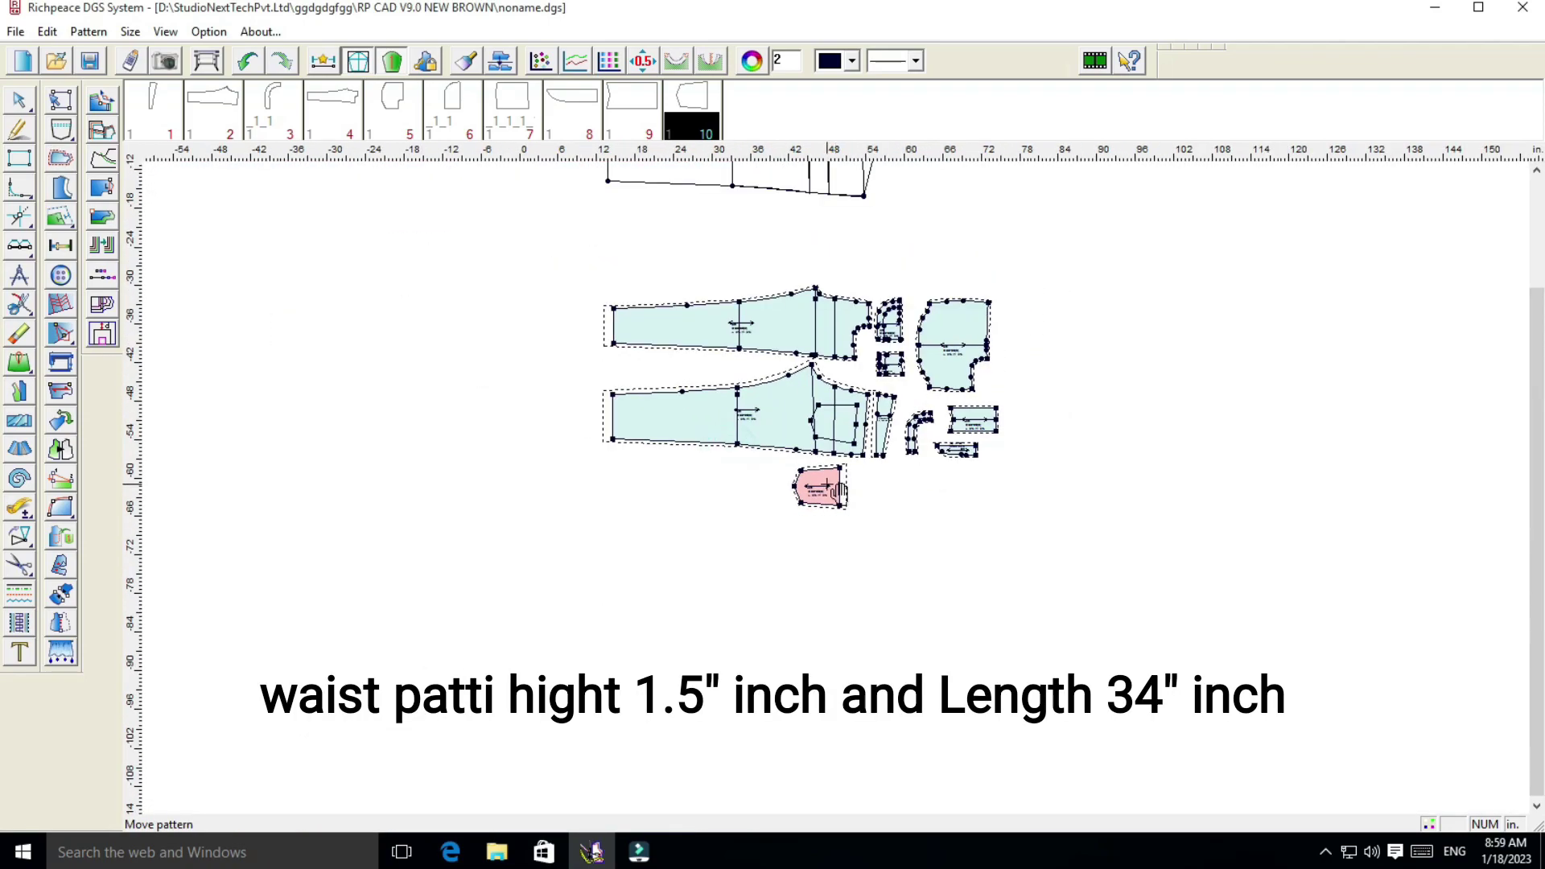
mouse_move(839, 491)
mouse_down()
mouse_move(1064, 352)
mouse_move(929, 256)
mouse_up()
scroll(890, 345, up, 2)
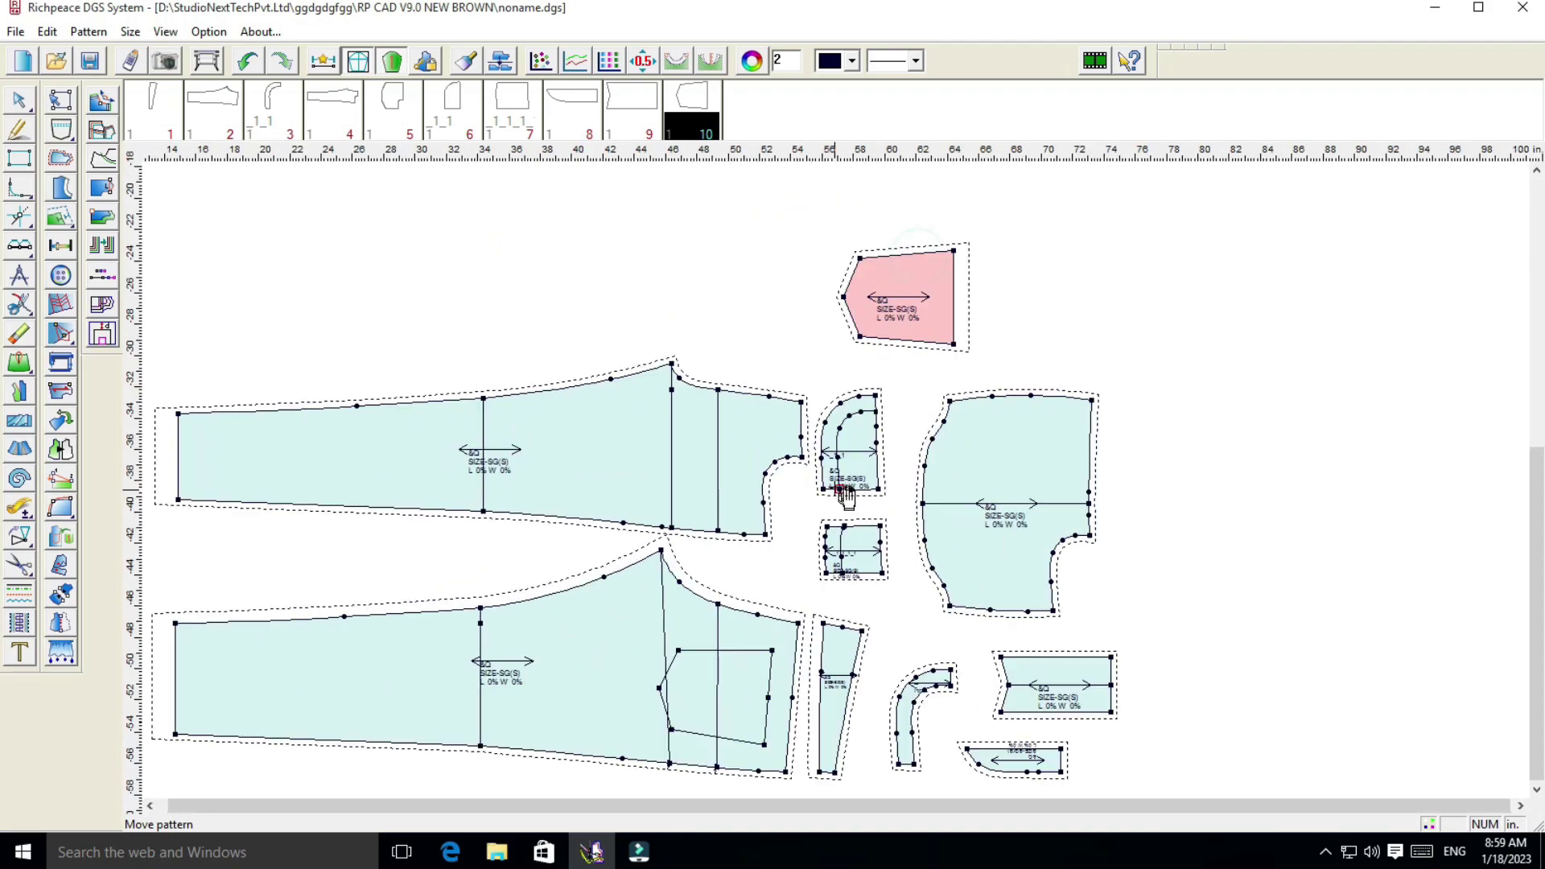
drag(913, 322, 1183, 486)
scroll(849, 491, down, 2)
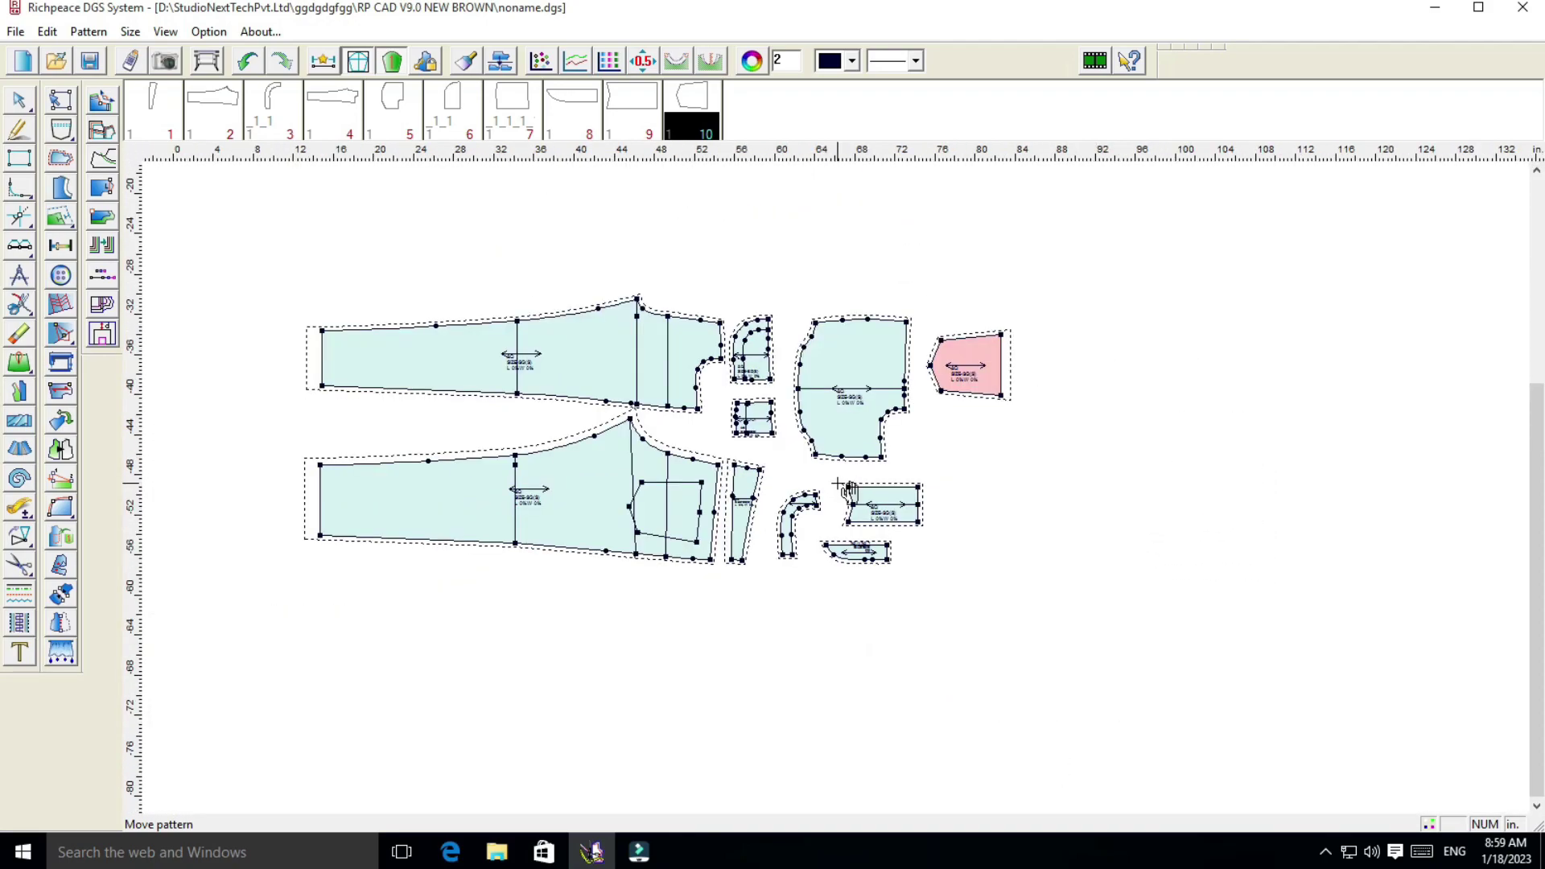
scroll(847, 489, up, 1)
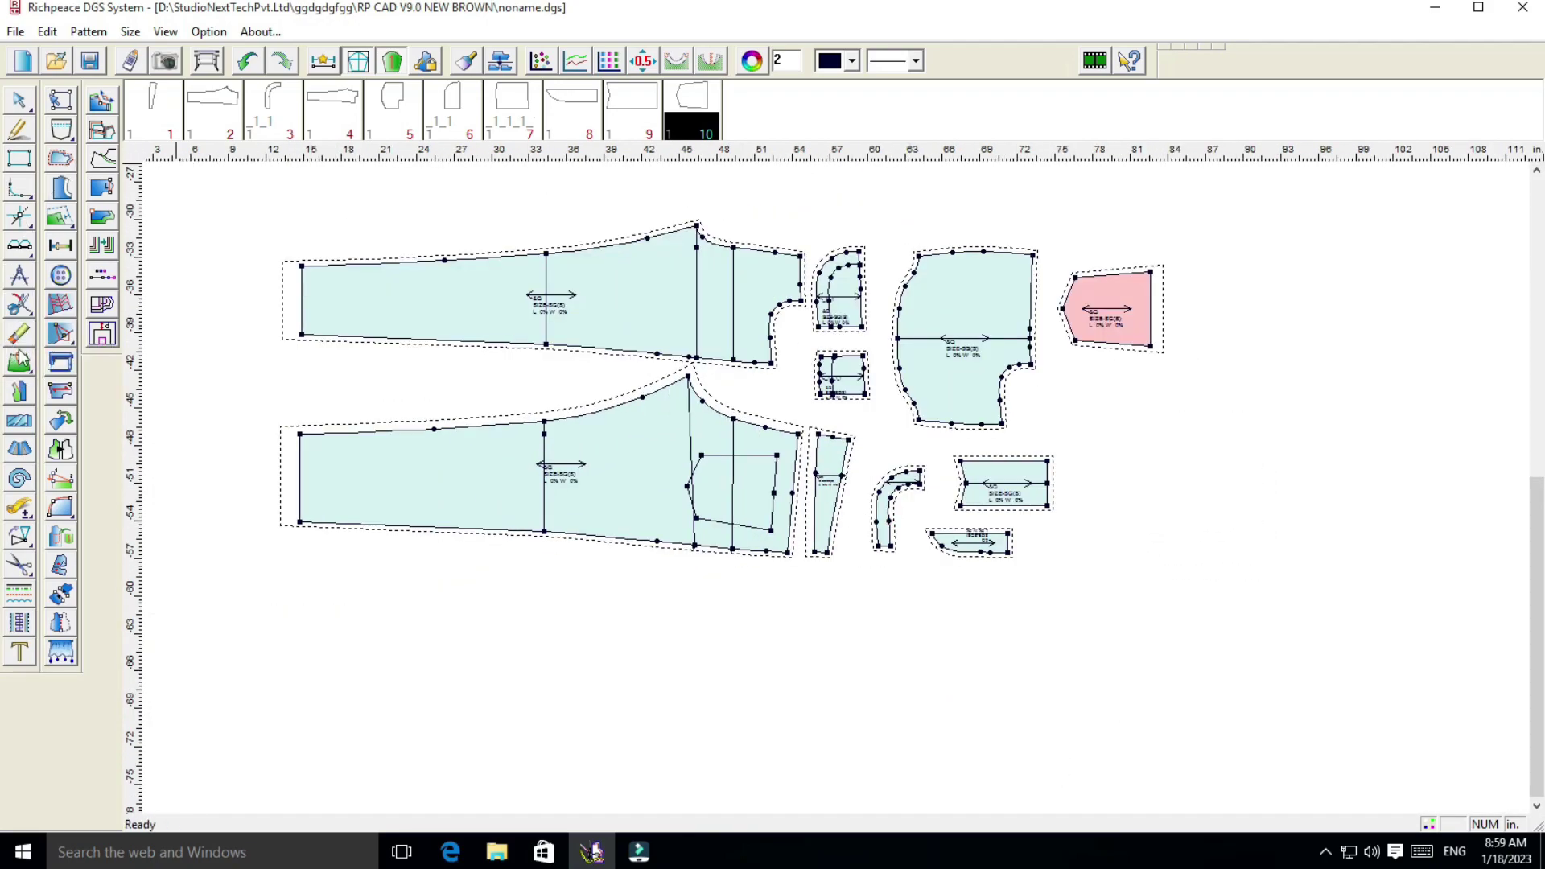
click(32, 514)
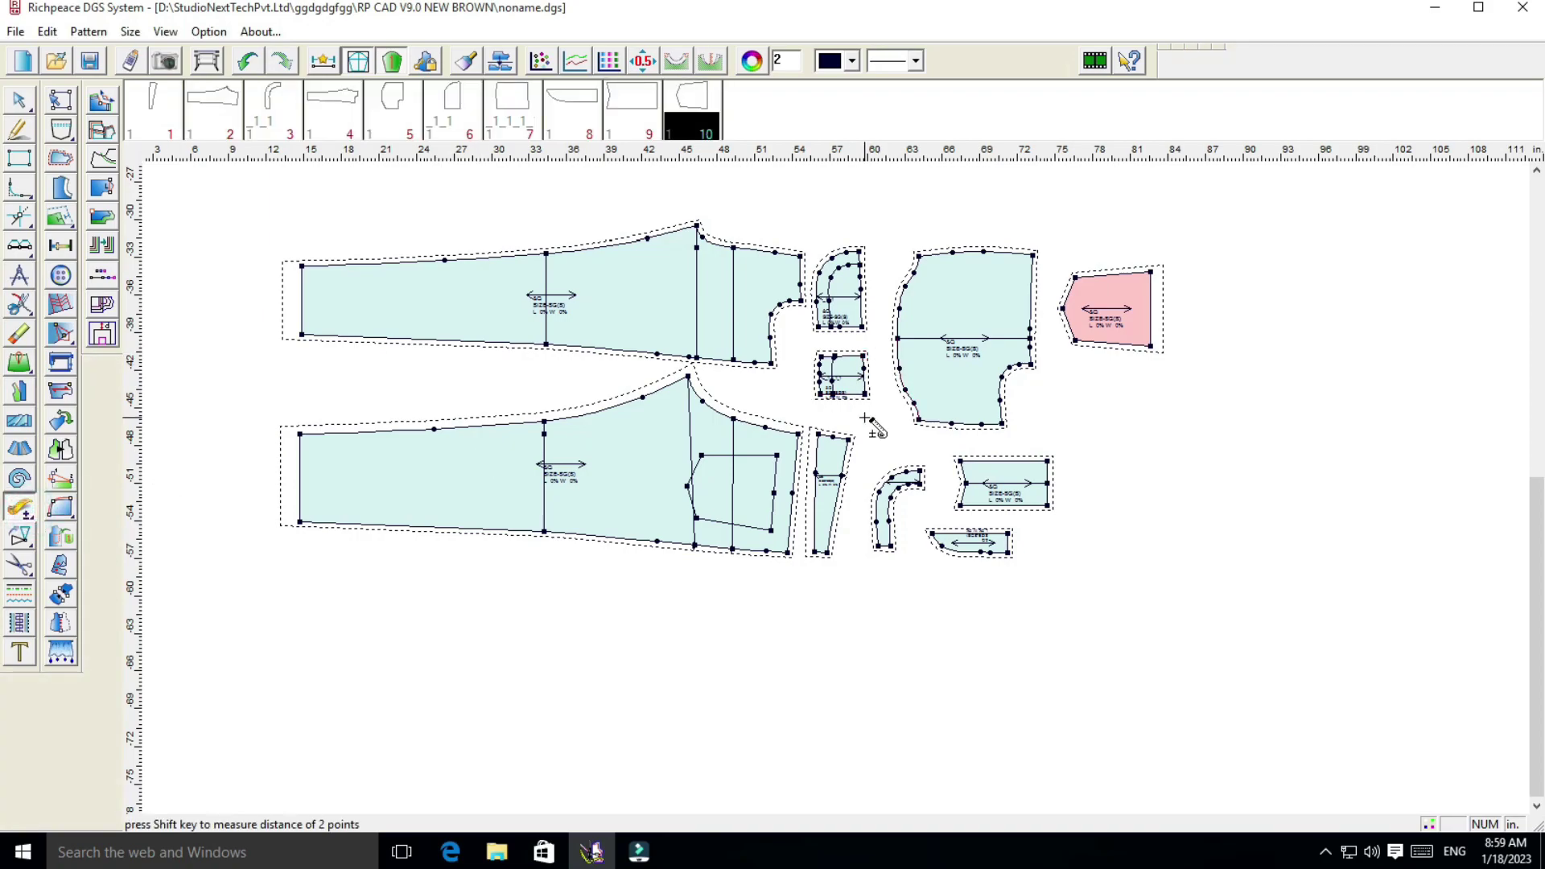
Draw a 35 by 1.5 inch waist patti rectangle below the trouser pieces
click(19, 131)
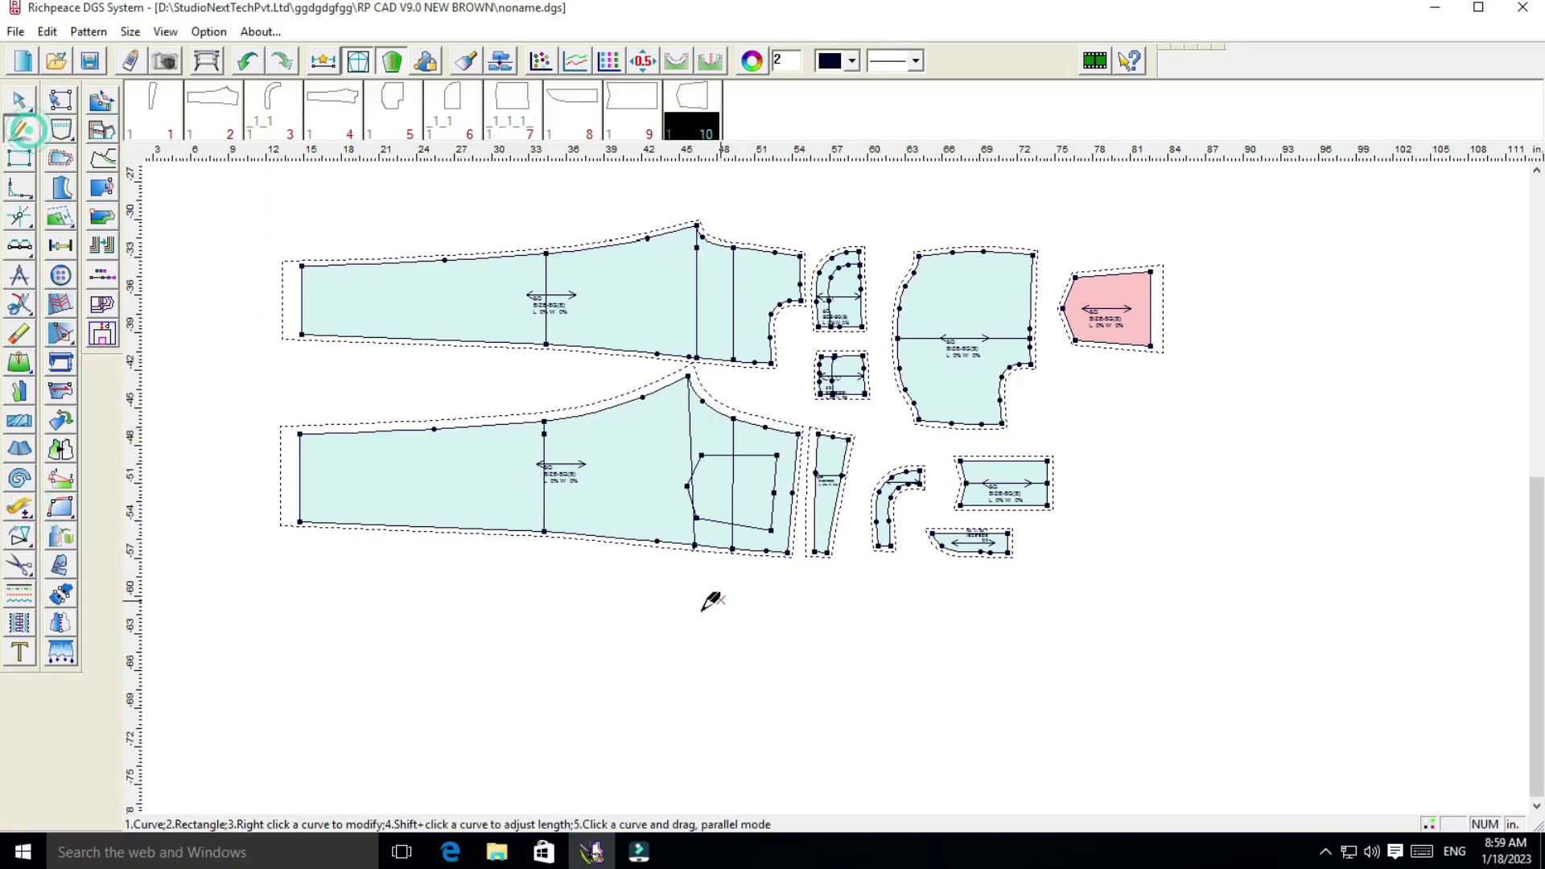
scroll(843, 477, down, 2)
scroll(842, 476, up, 1)
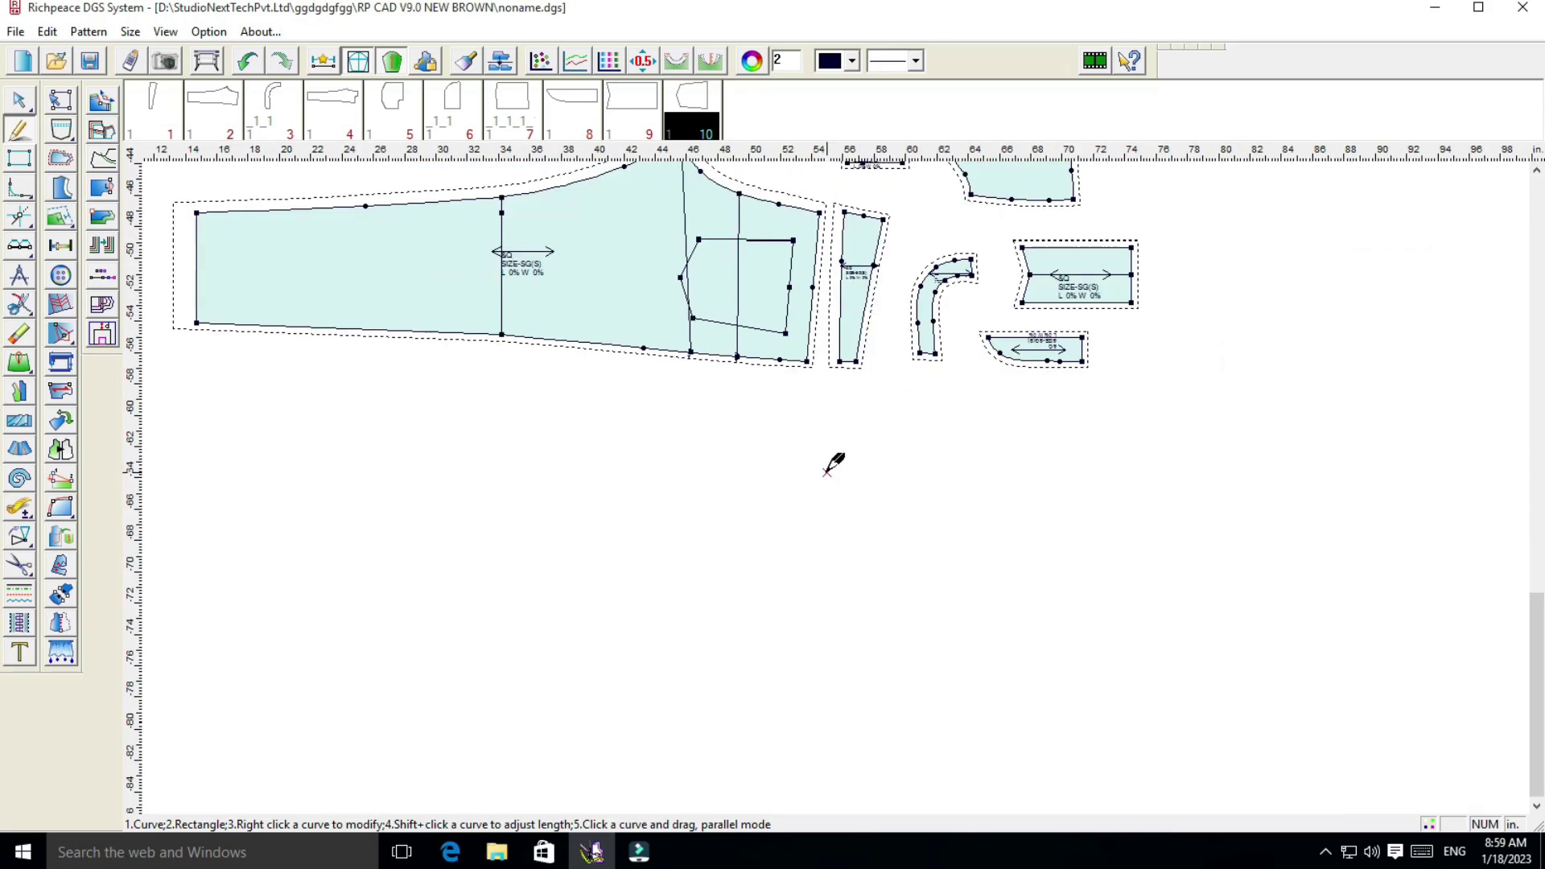
drag(276, 481, 1194, 582)
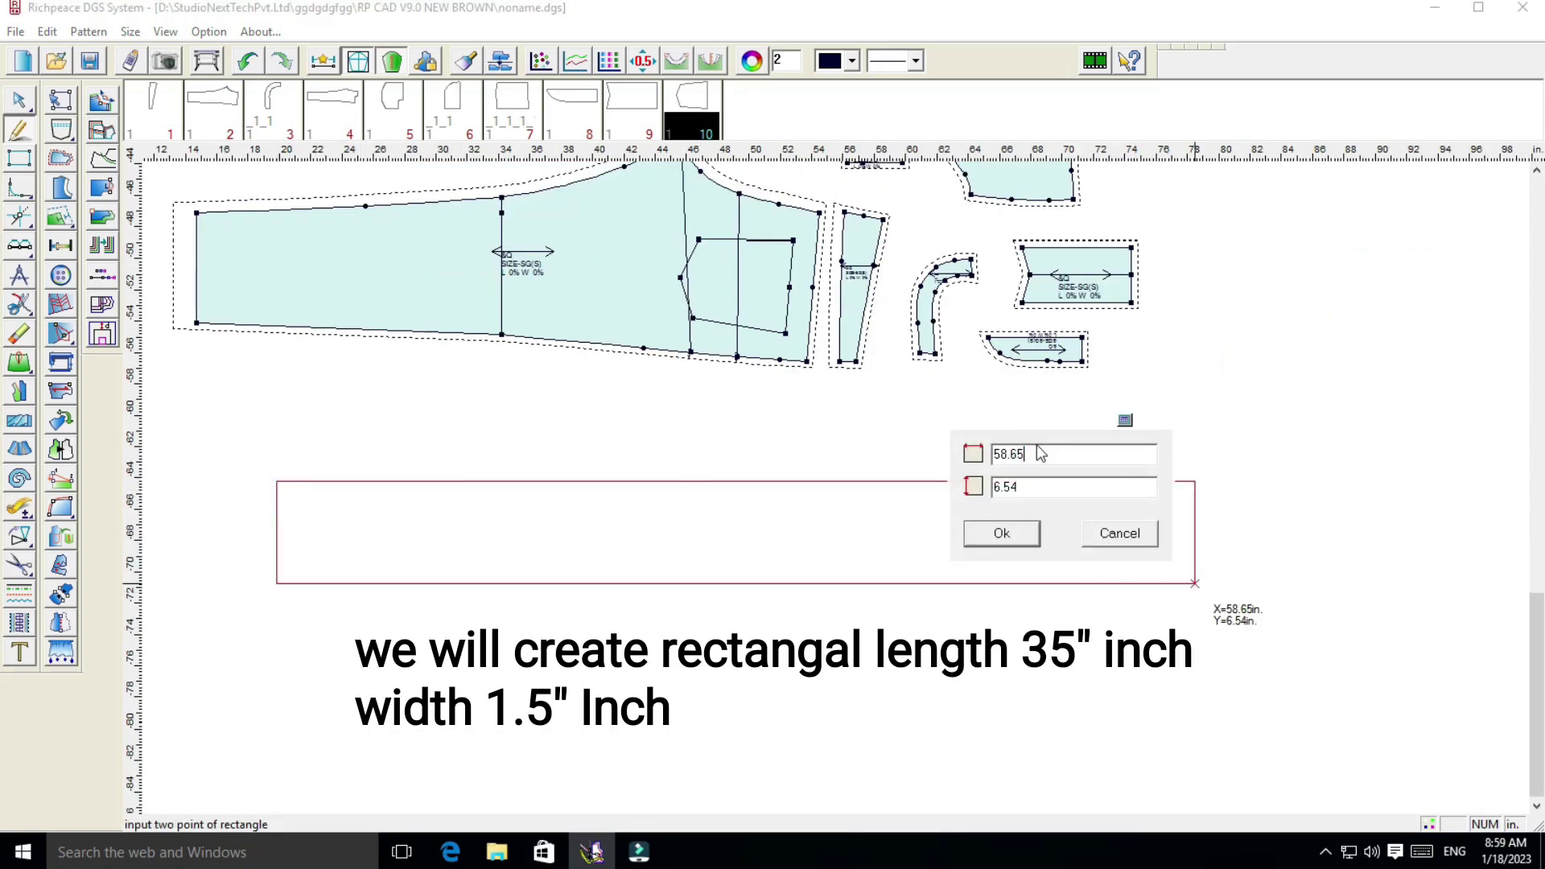
drag(1036, 432, 1103, 379)
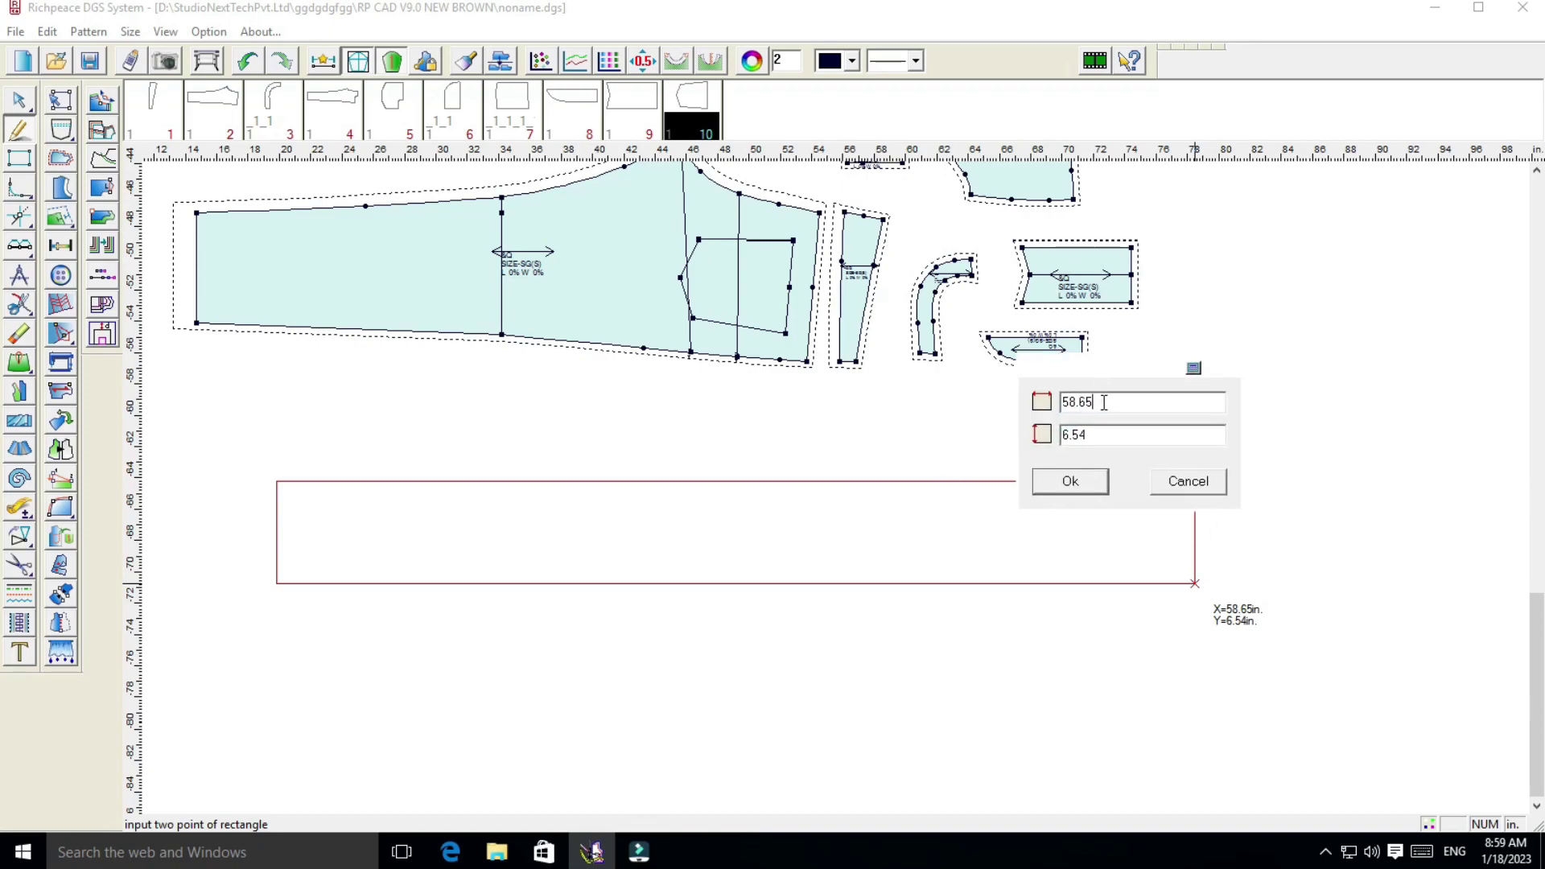
click(1105, 402)
key(BackSpace)
key(BackSpace)
key(BackSpace)
key(BackSpace)
key(BackSpace)
text(4)
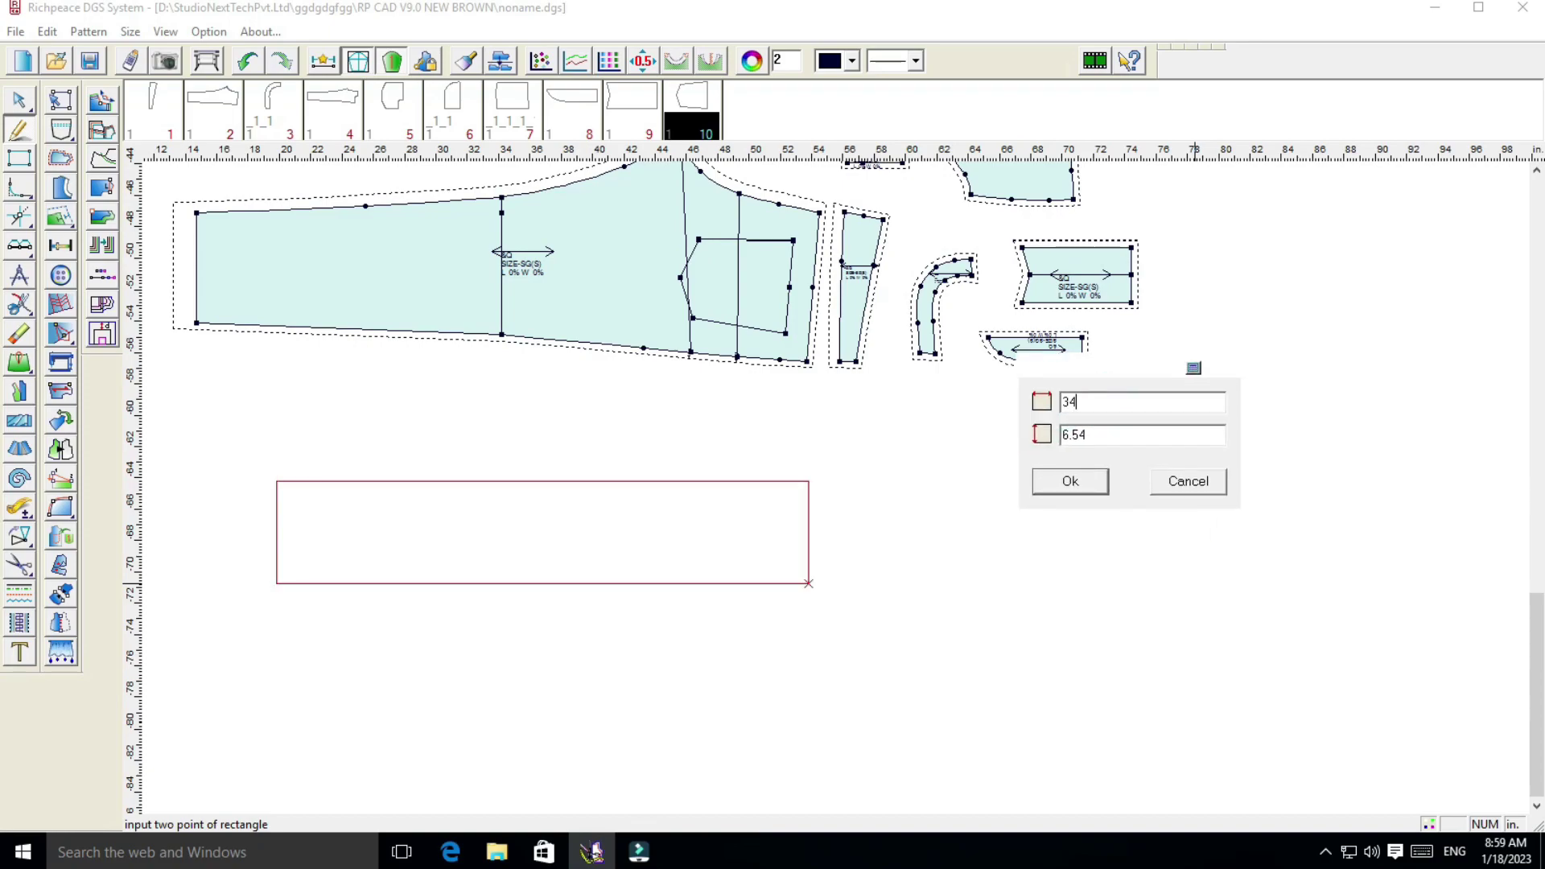
key(BackSpace)
text(5)
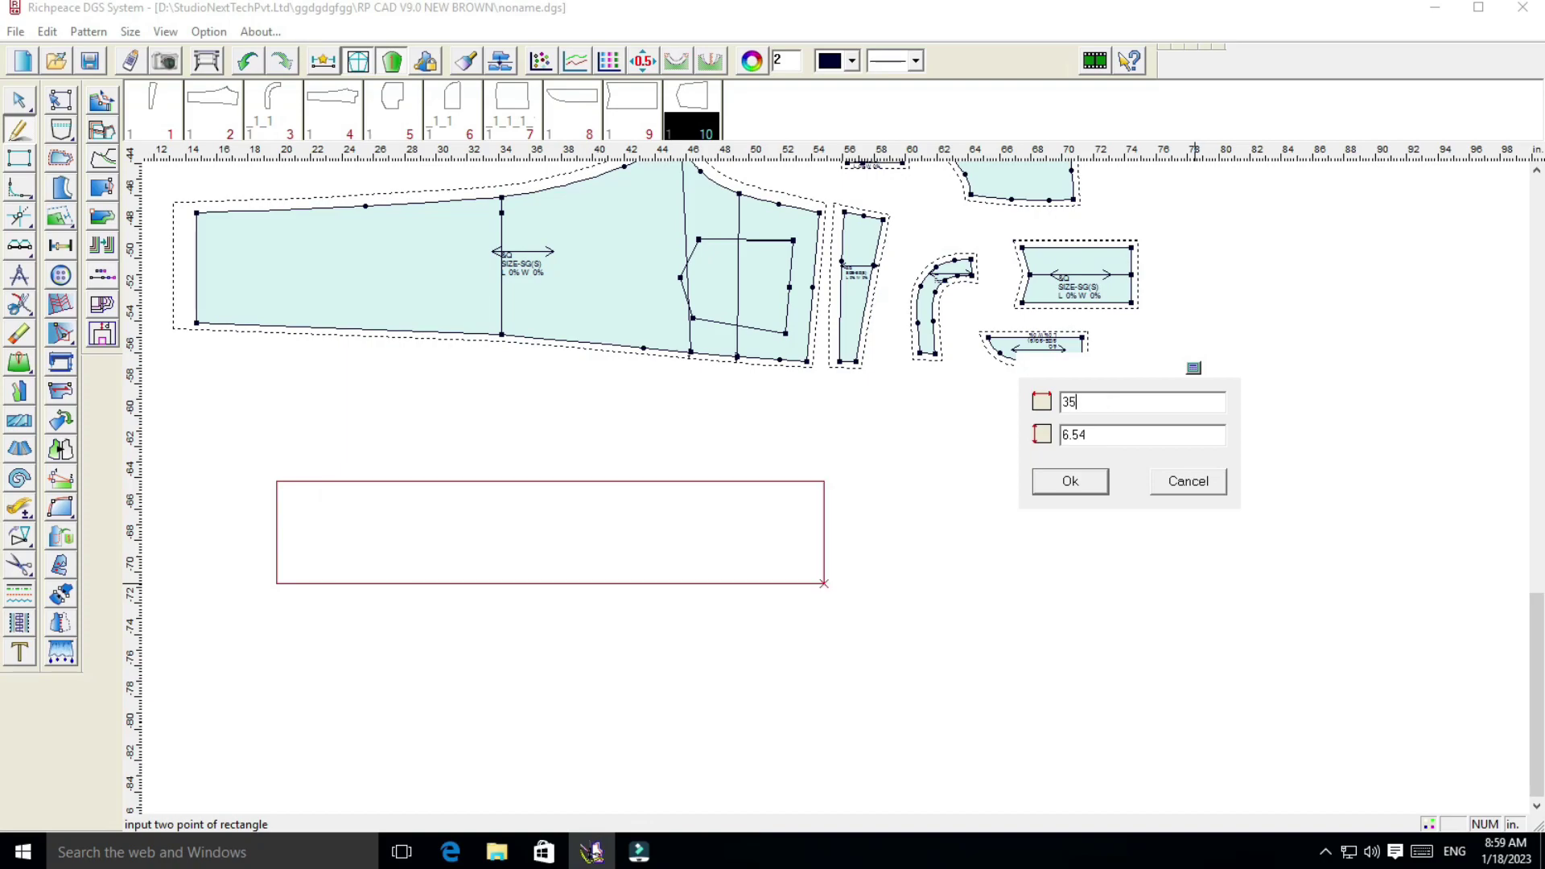
key(BackSpace)
key(BackSpace)
key(BackSpace)
key(BackSpace)
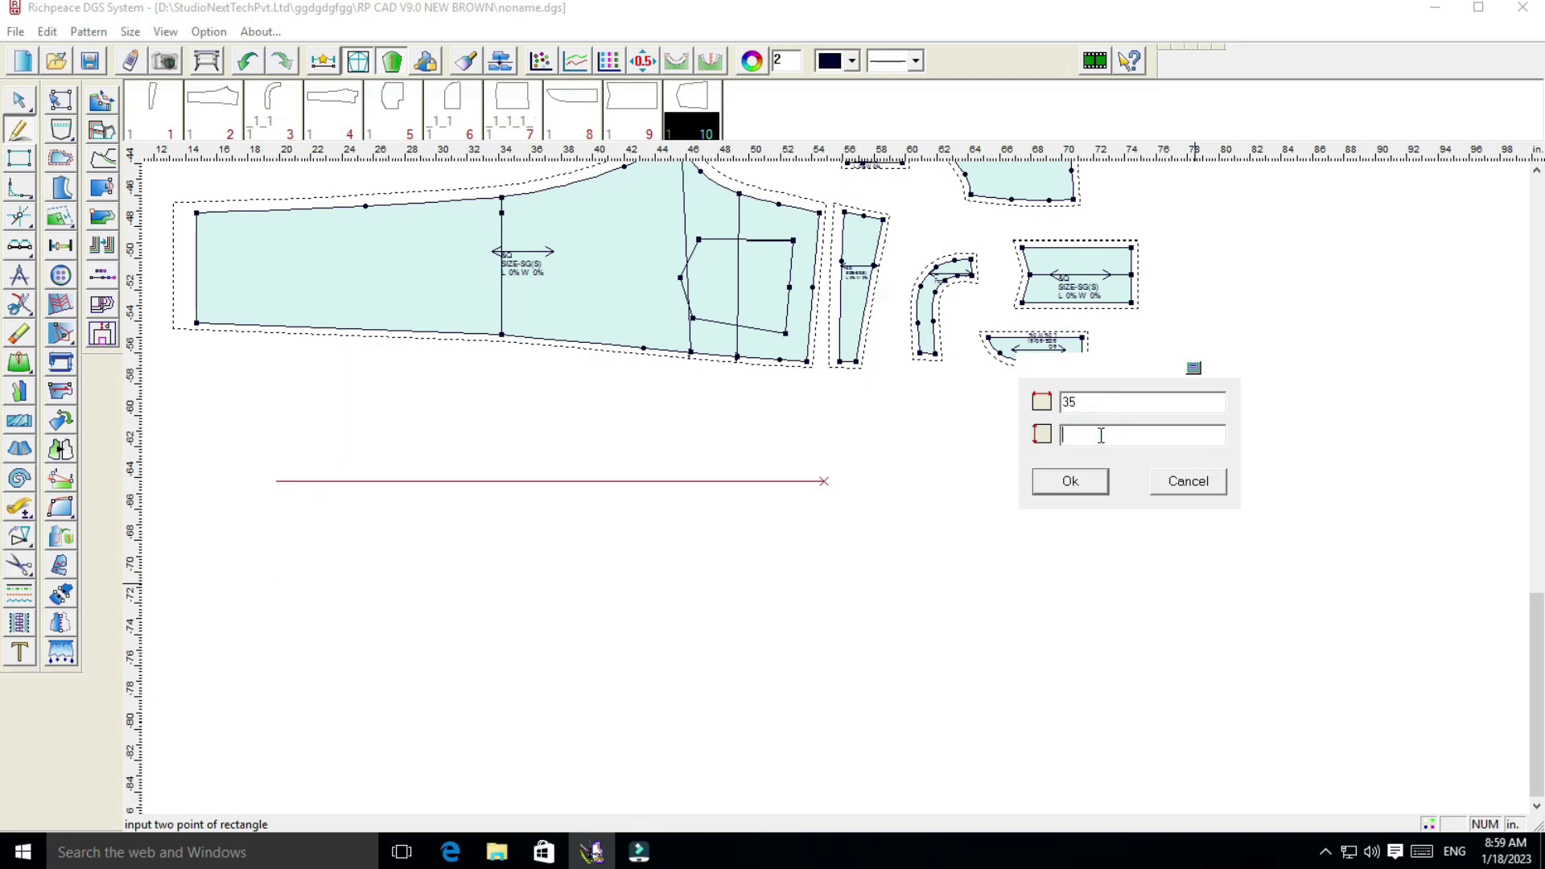
text(1.5)
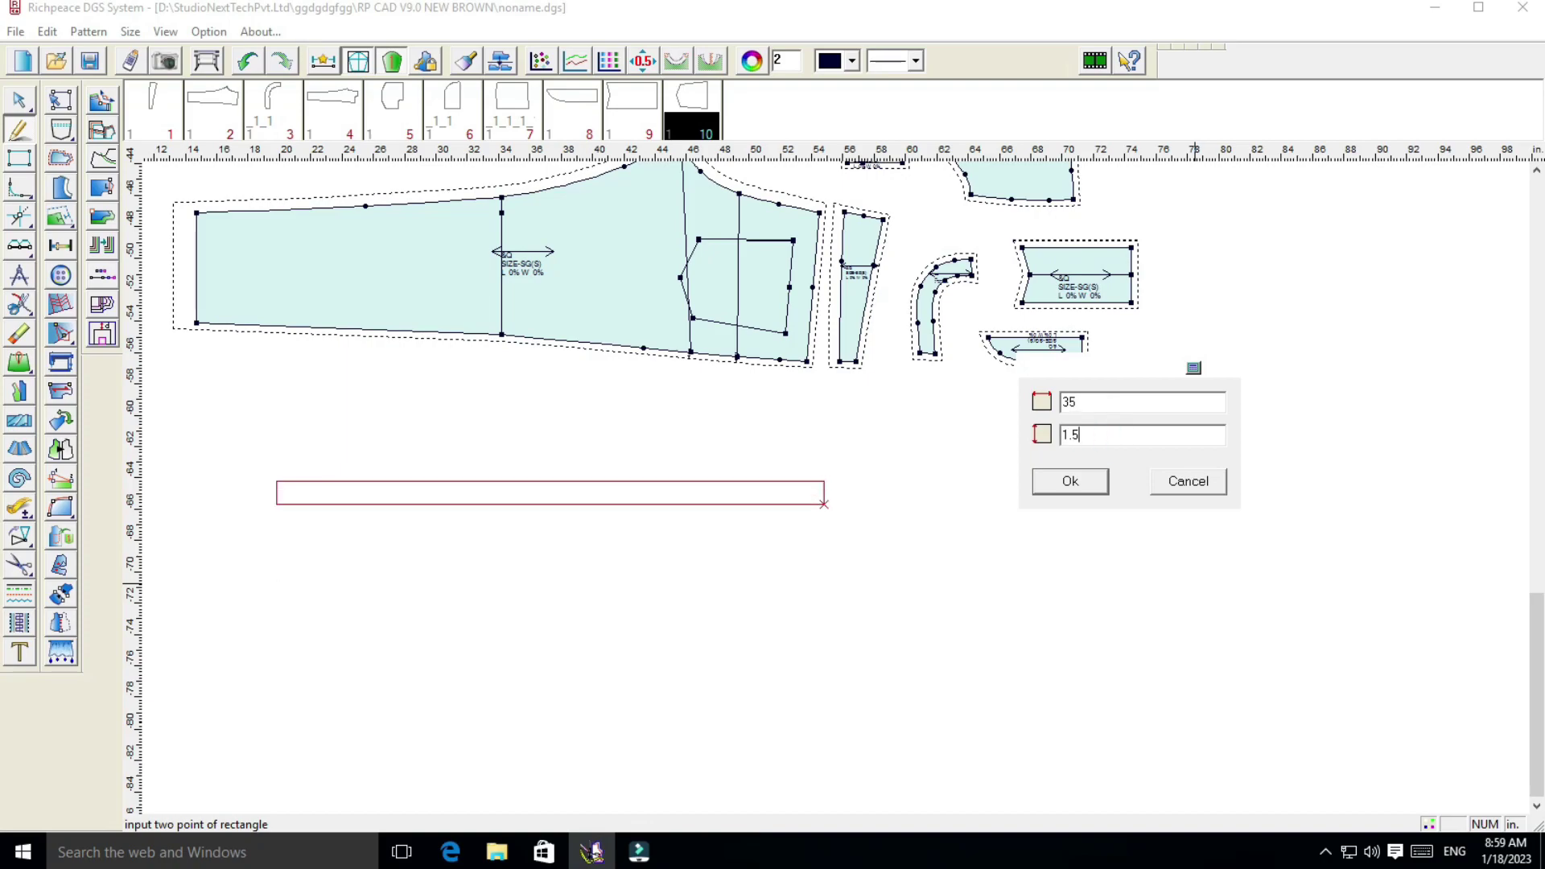
click(1064, 492)
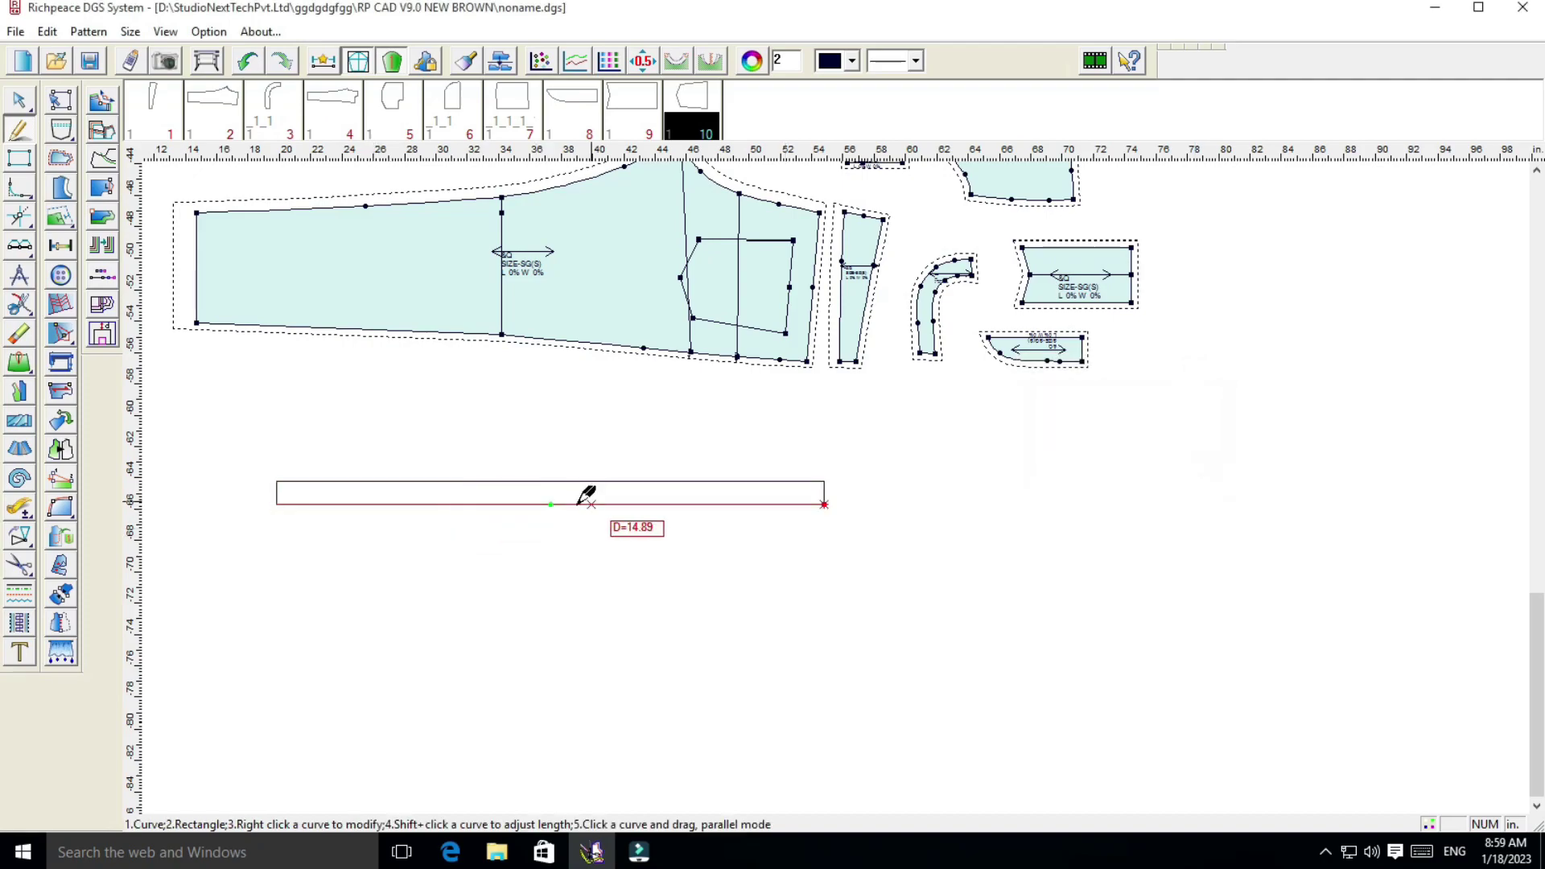
scroll(861, 483, up, 2)
scroll(863, 486, up, 1)
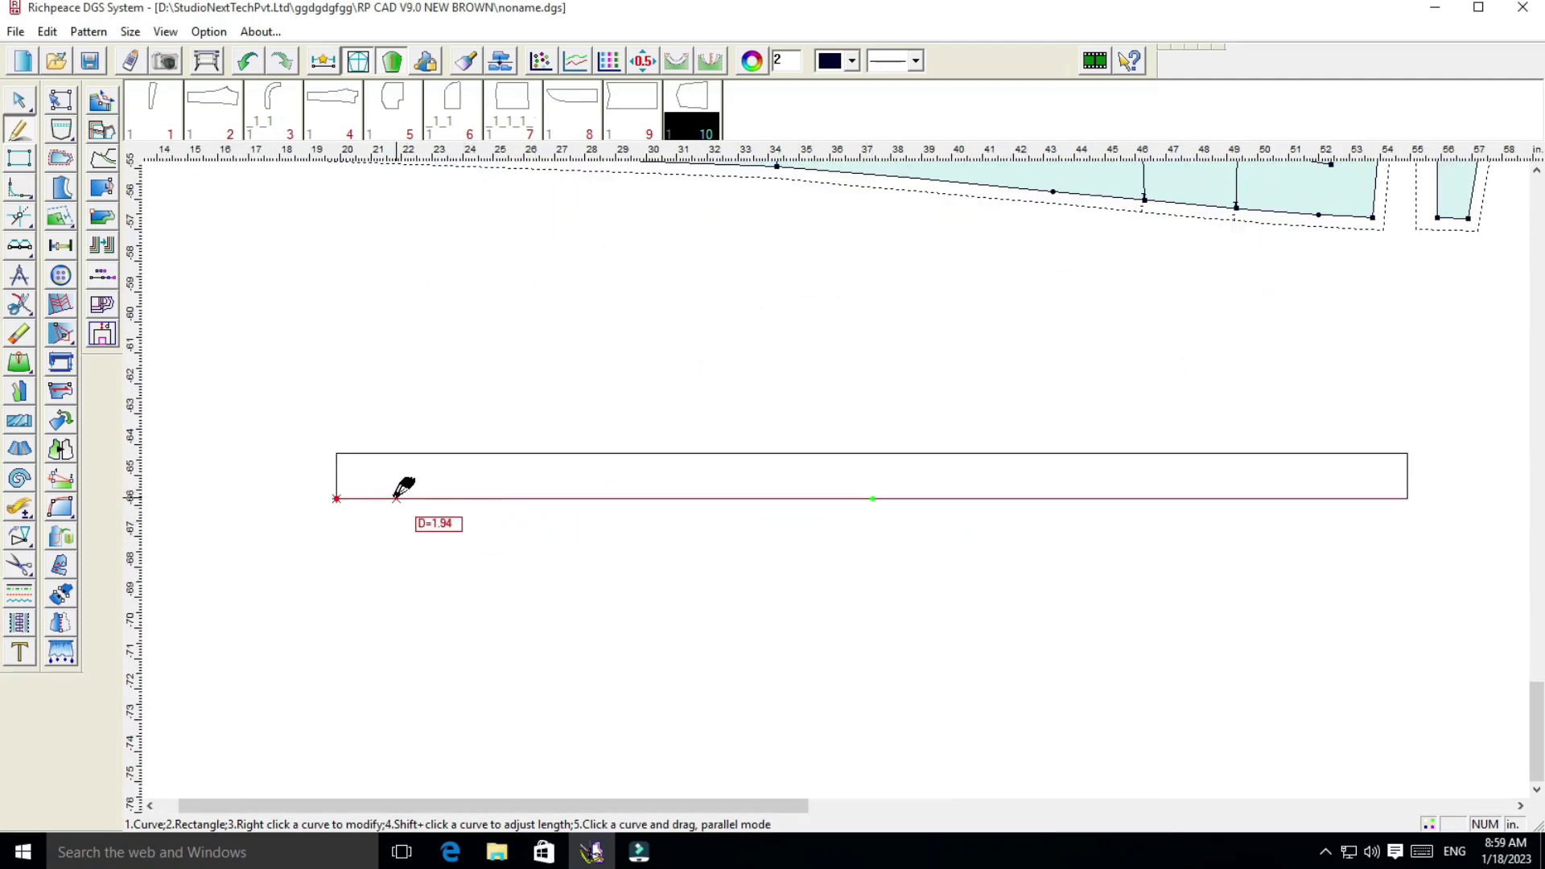
Extend the rectangle's left end with a 1.5 inch parallel line and close its top and bottom
scroll(836, 479, up, 1)
scroll(837, 478, up, 1)
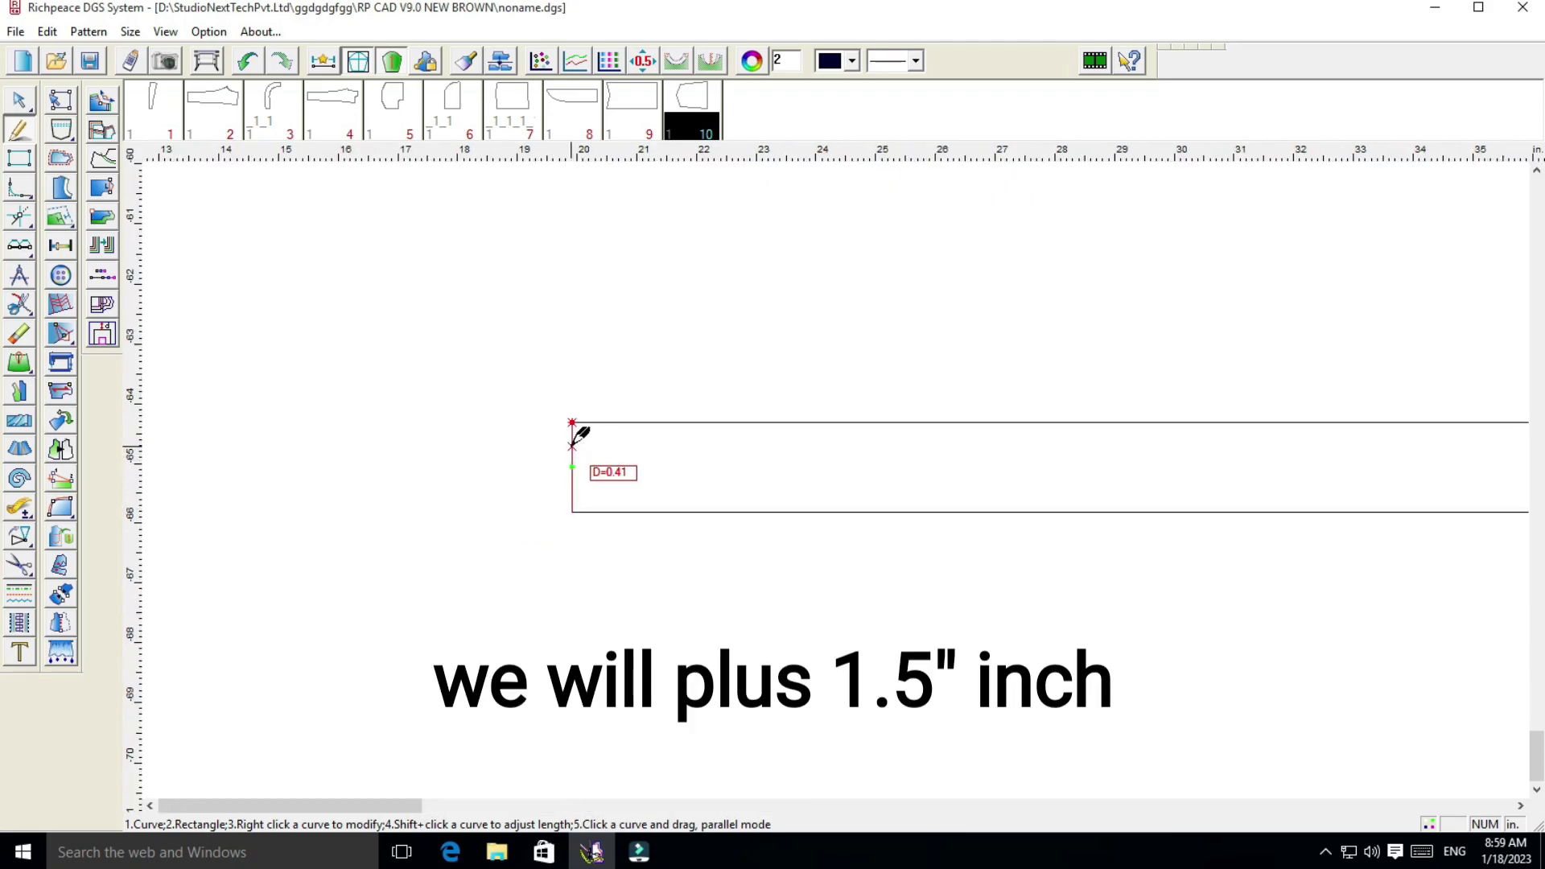
drag(573, 441, 499, 470)
click(499, 469)
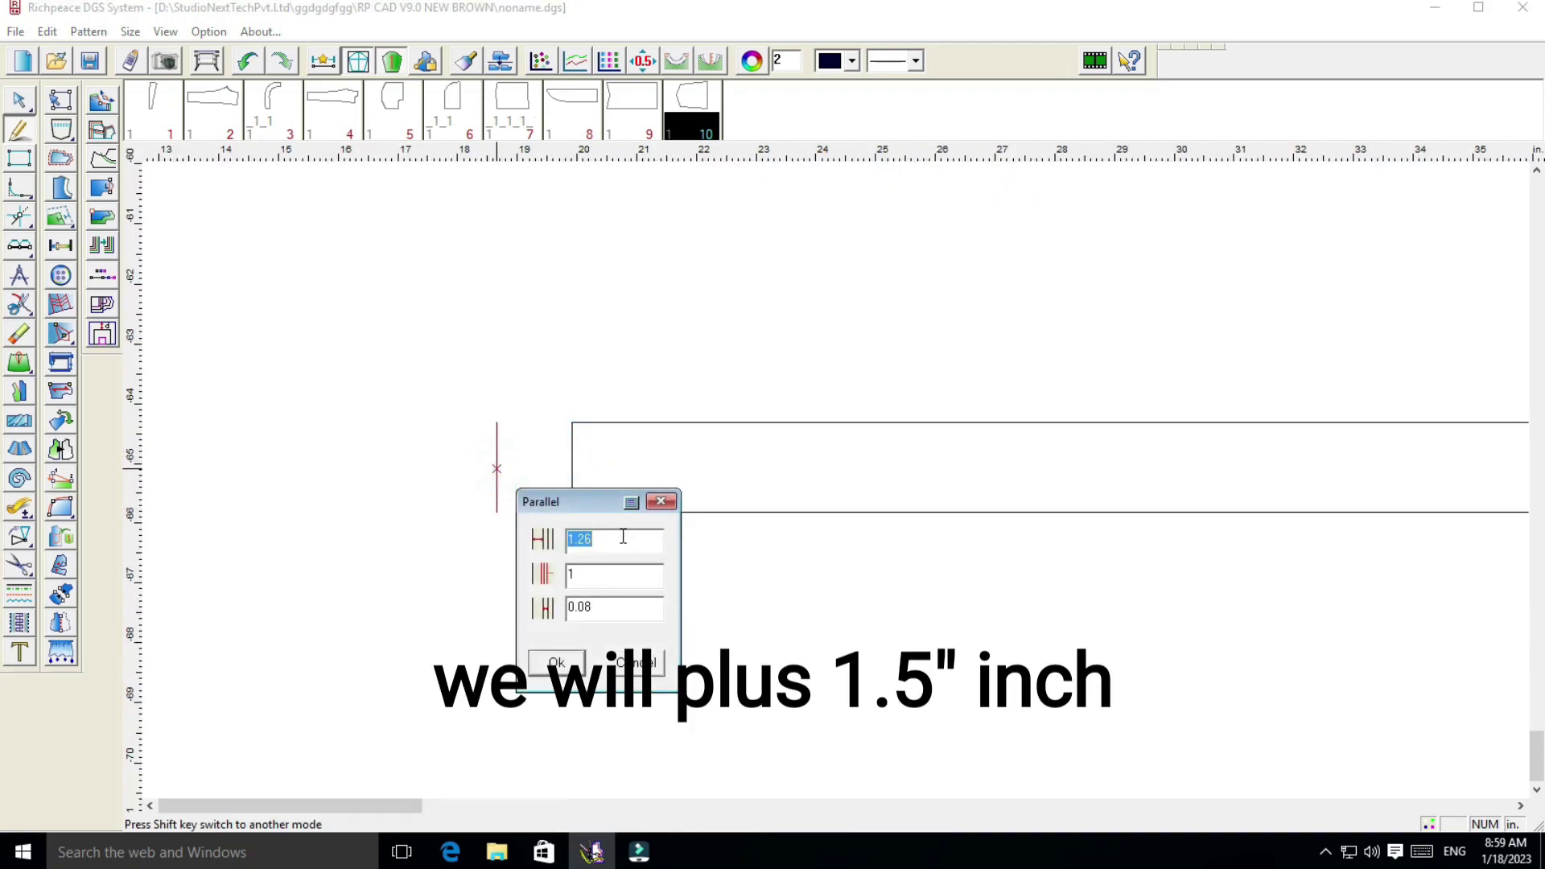
text(1.)
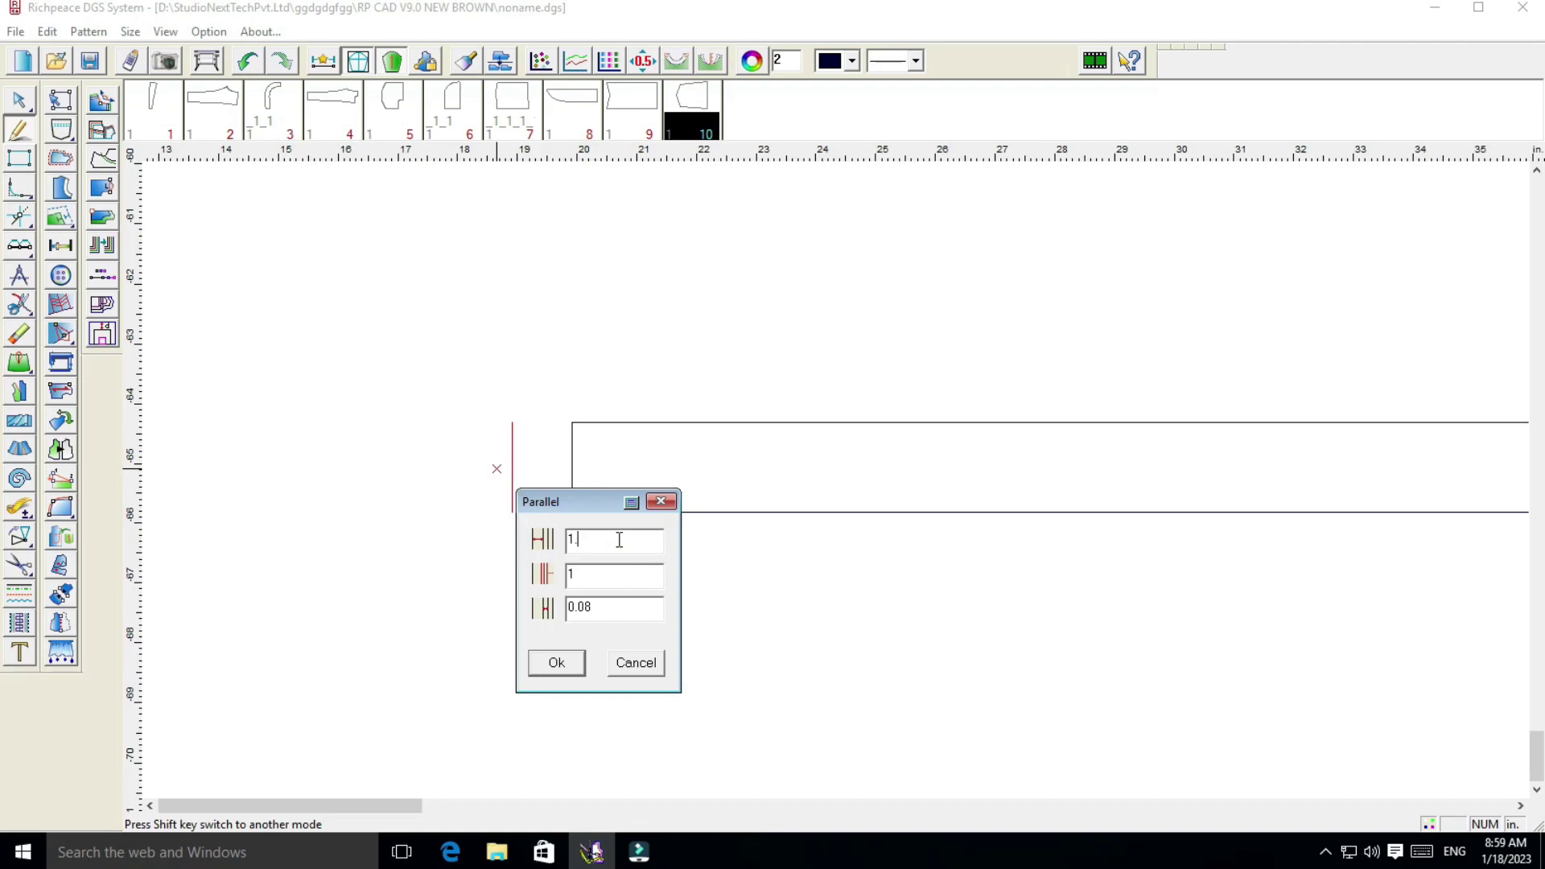
click(569, 664)
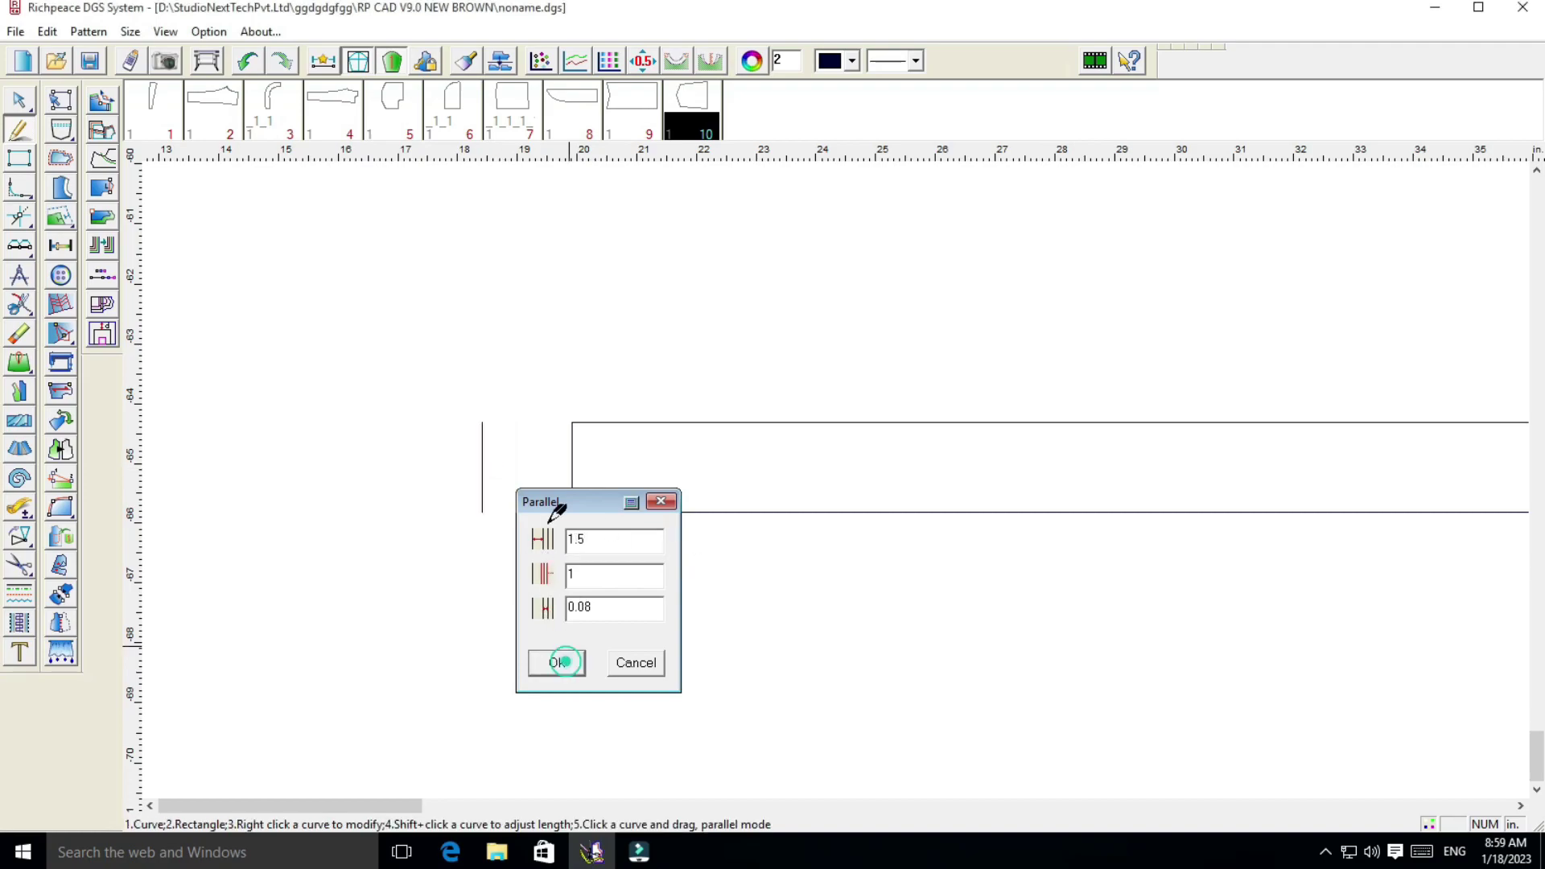
click(482, 422)
click(573, 422)
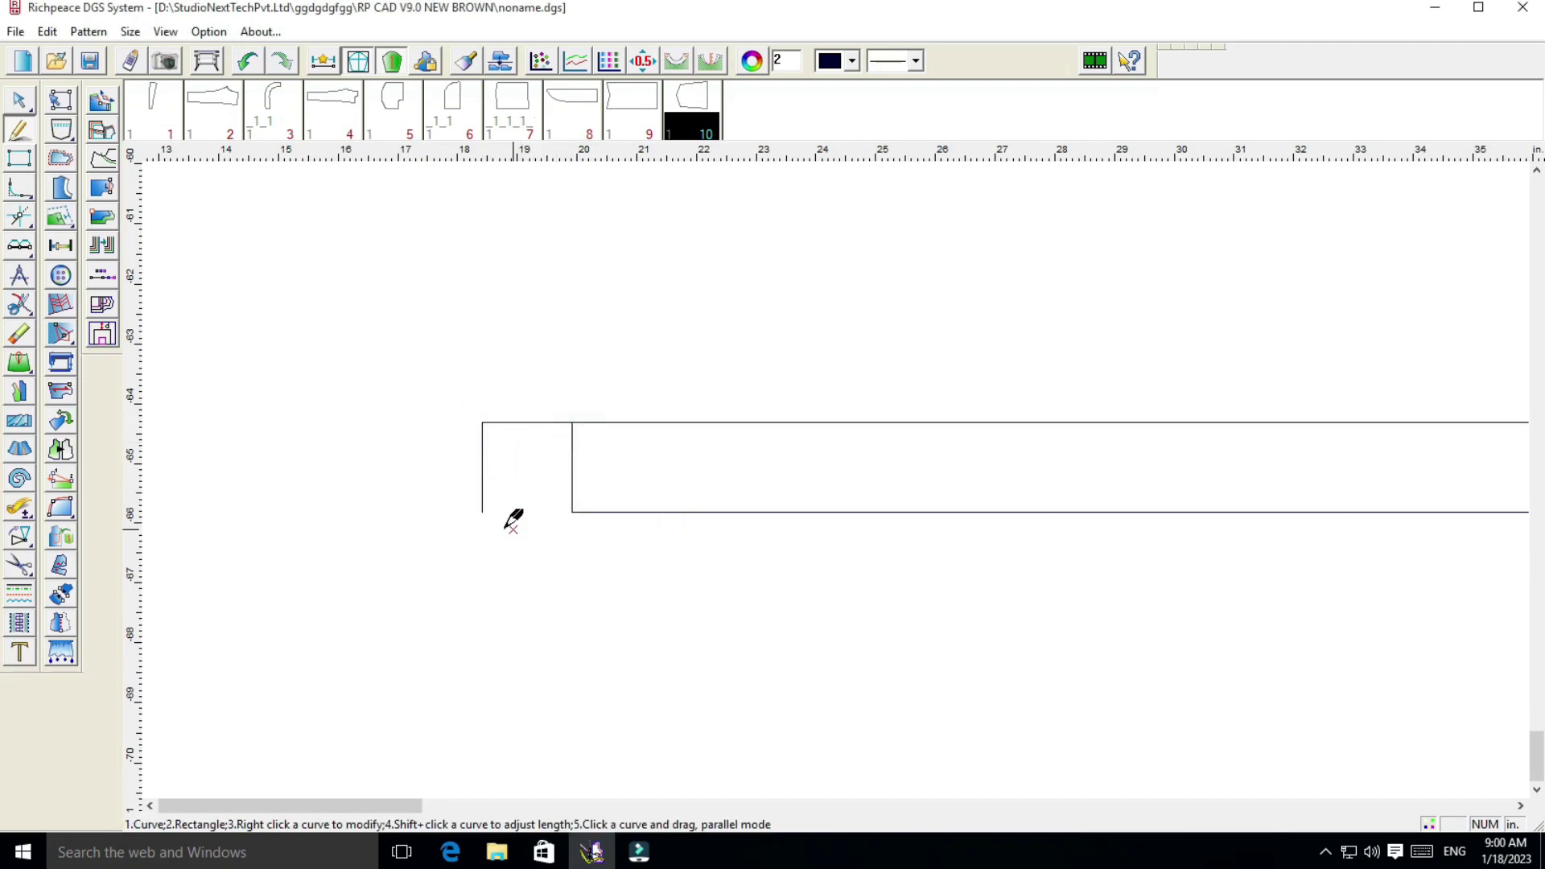
click(482, 512)
click(573, 512)
Add a parallel line 0.5 inch beyond the rectangle's right end
scroll(1035, 462, down, 1)
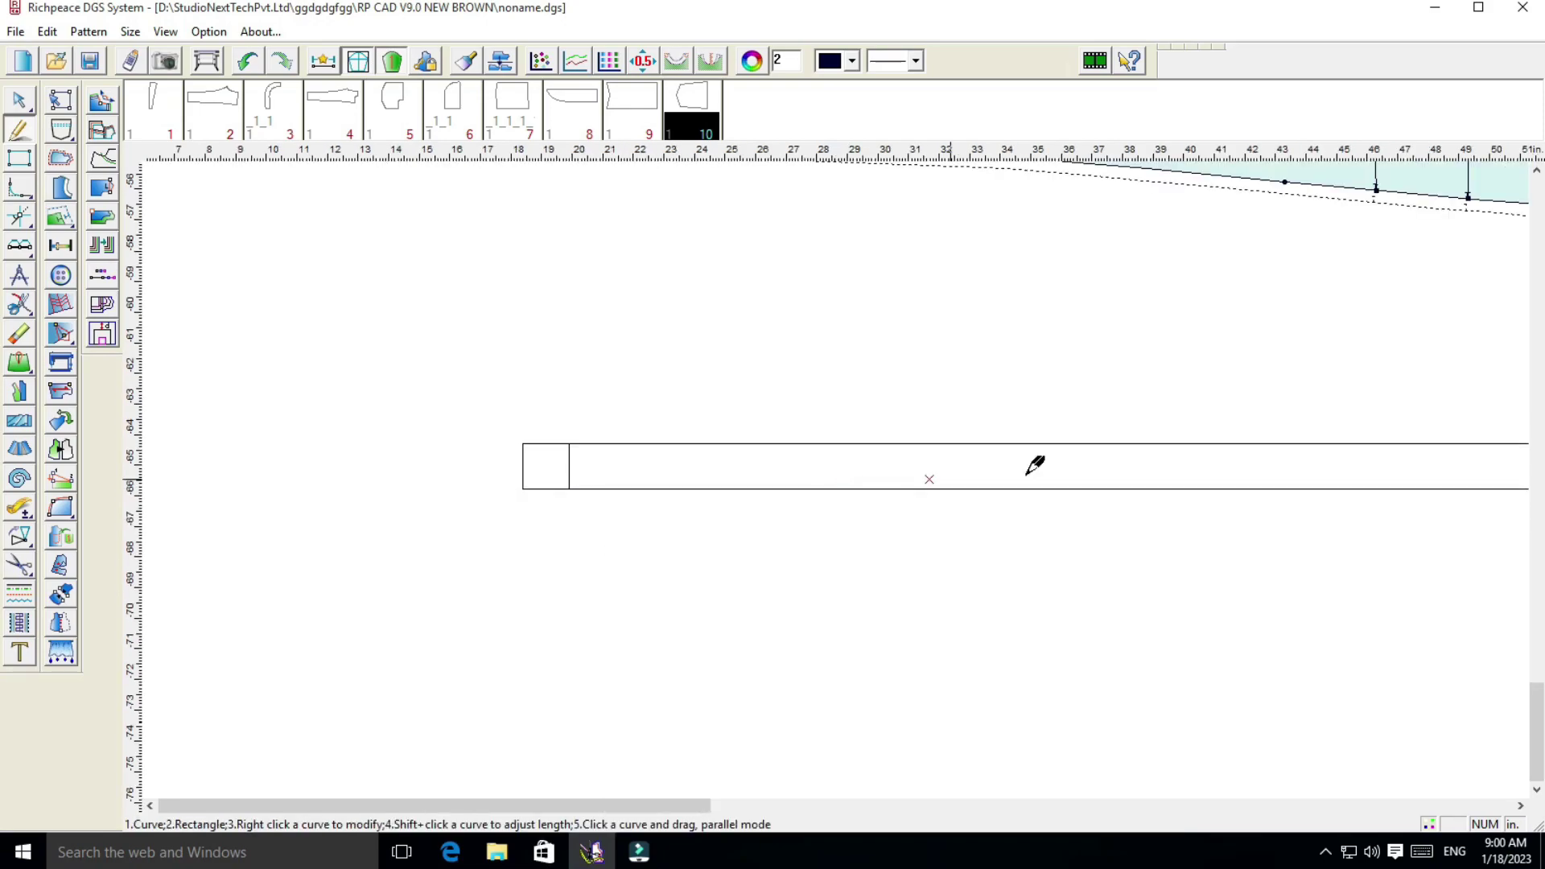
scroll(1103, 490, down, 1)
scroll(863, 448, up, 1)
scroll(902, 426, up, 1)
scroll(892, 432, up, 1)
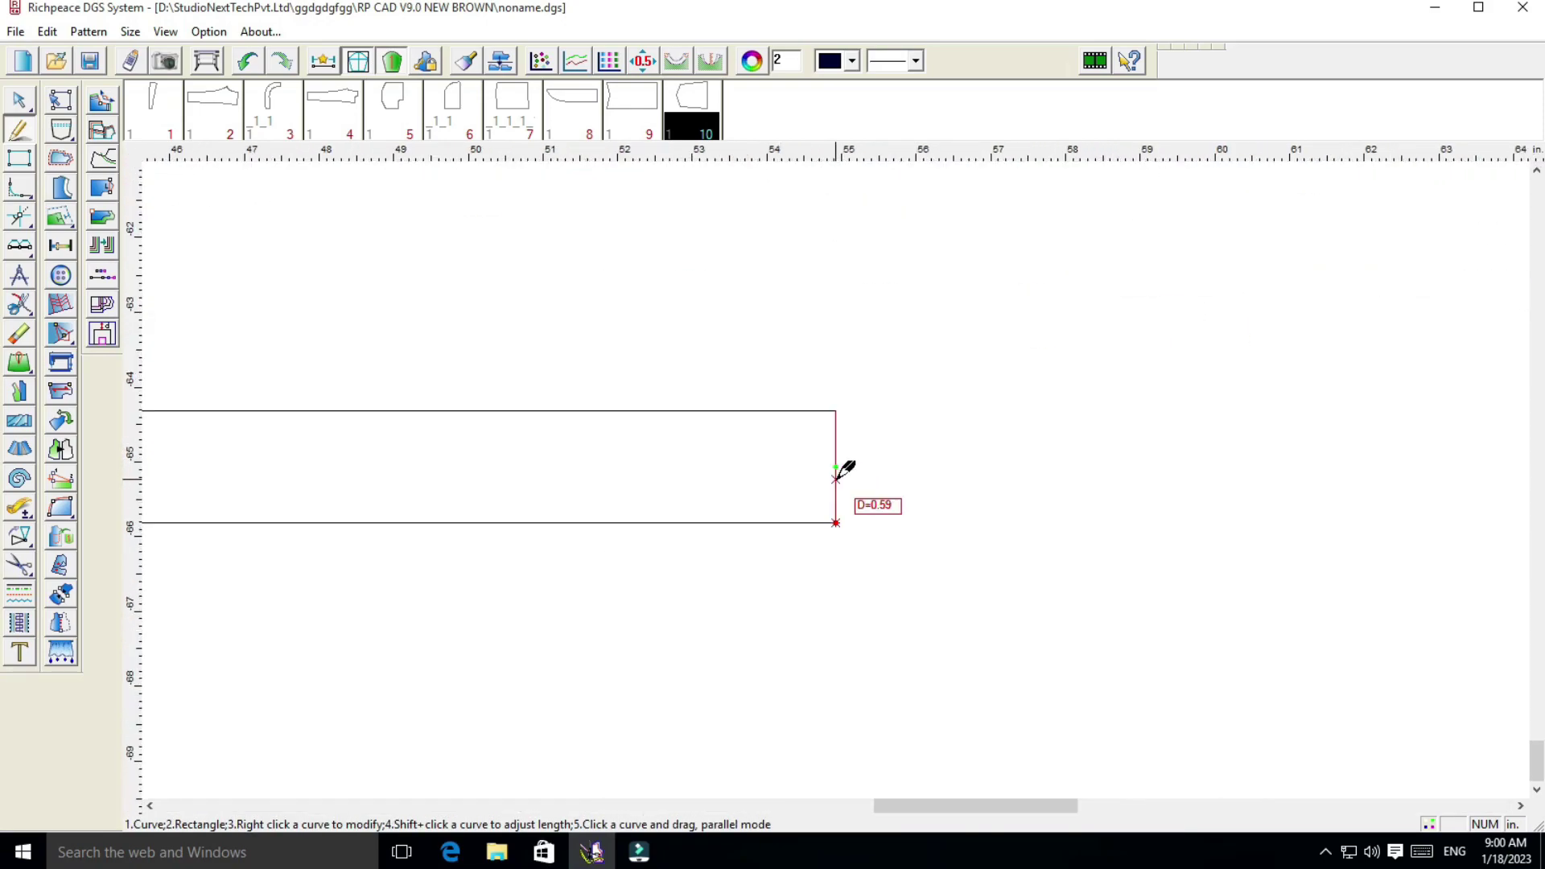
drag(837, 442, 865, 448)
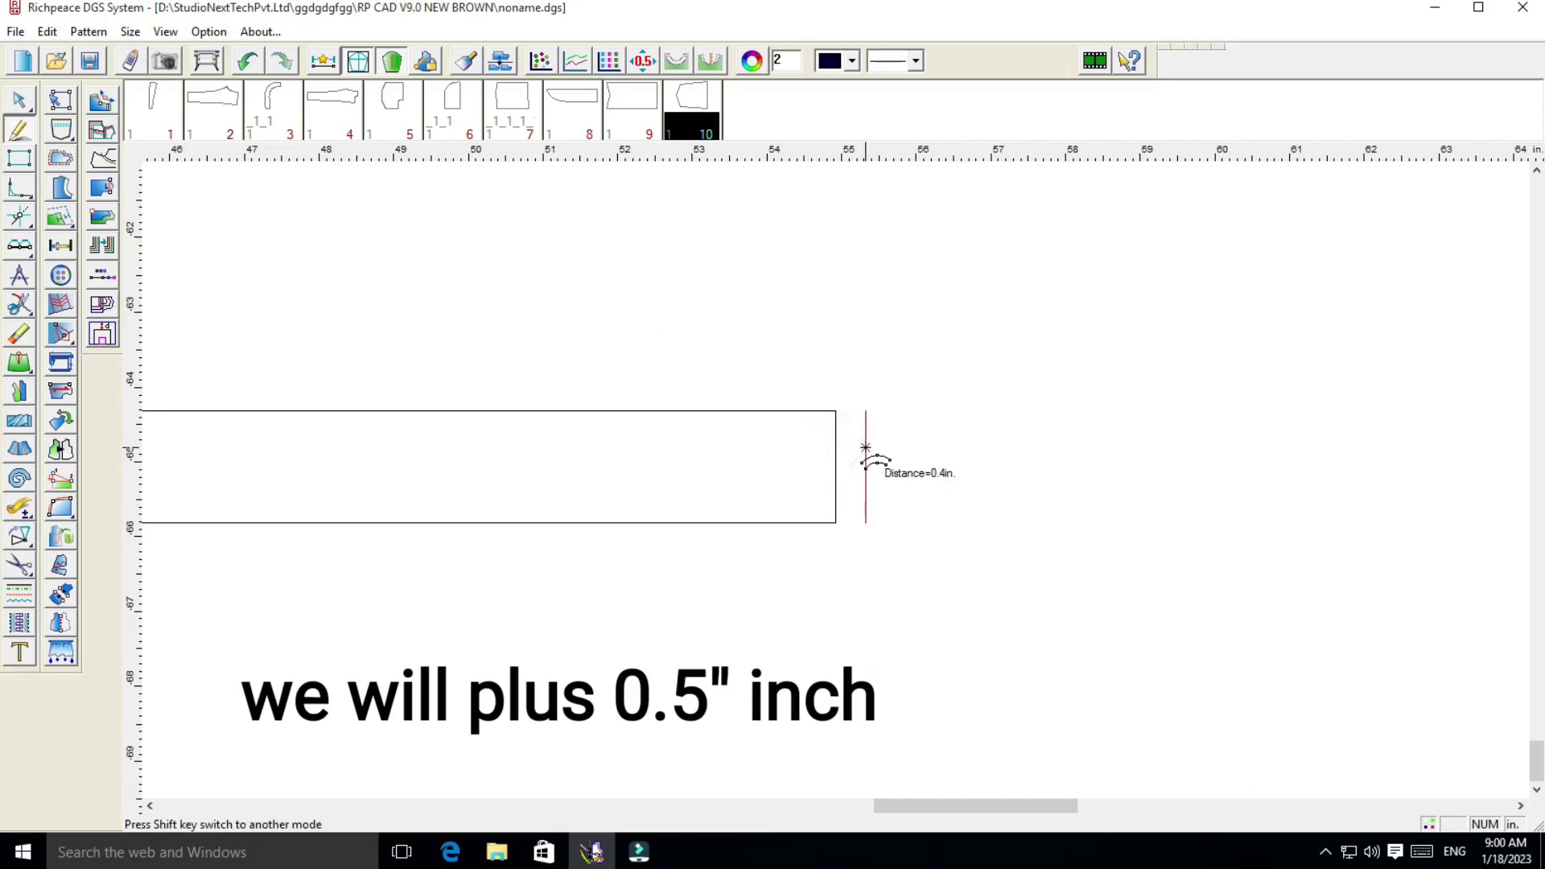
click(866, 448)
click(780, 517)
key(BackSpace)
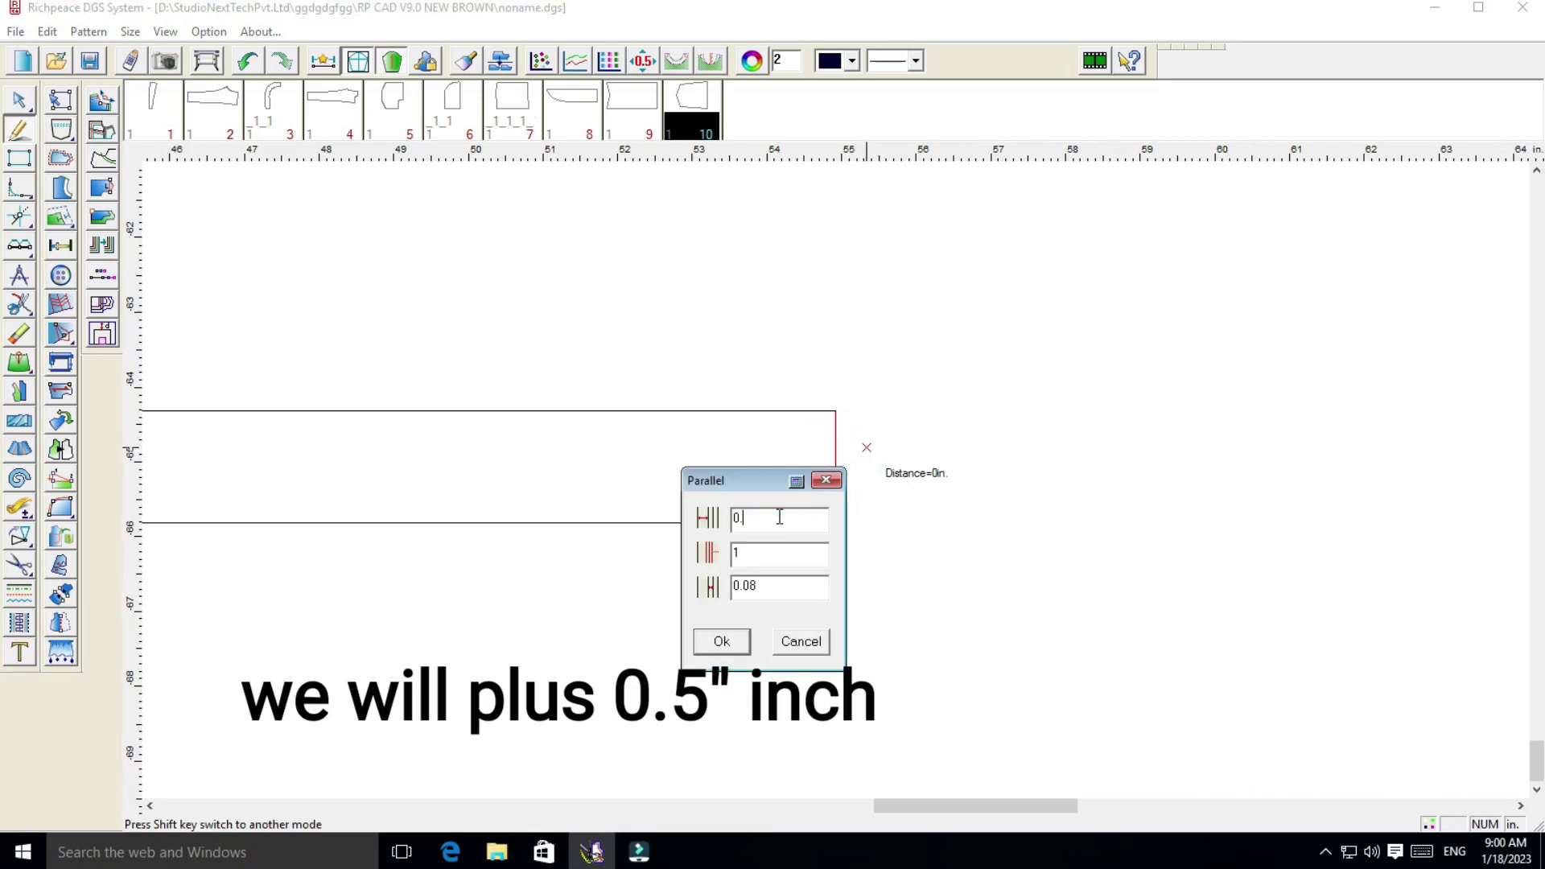
text(5)
click(722, 641)
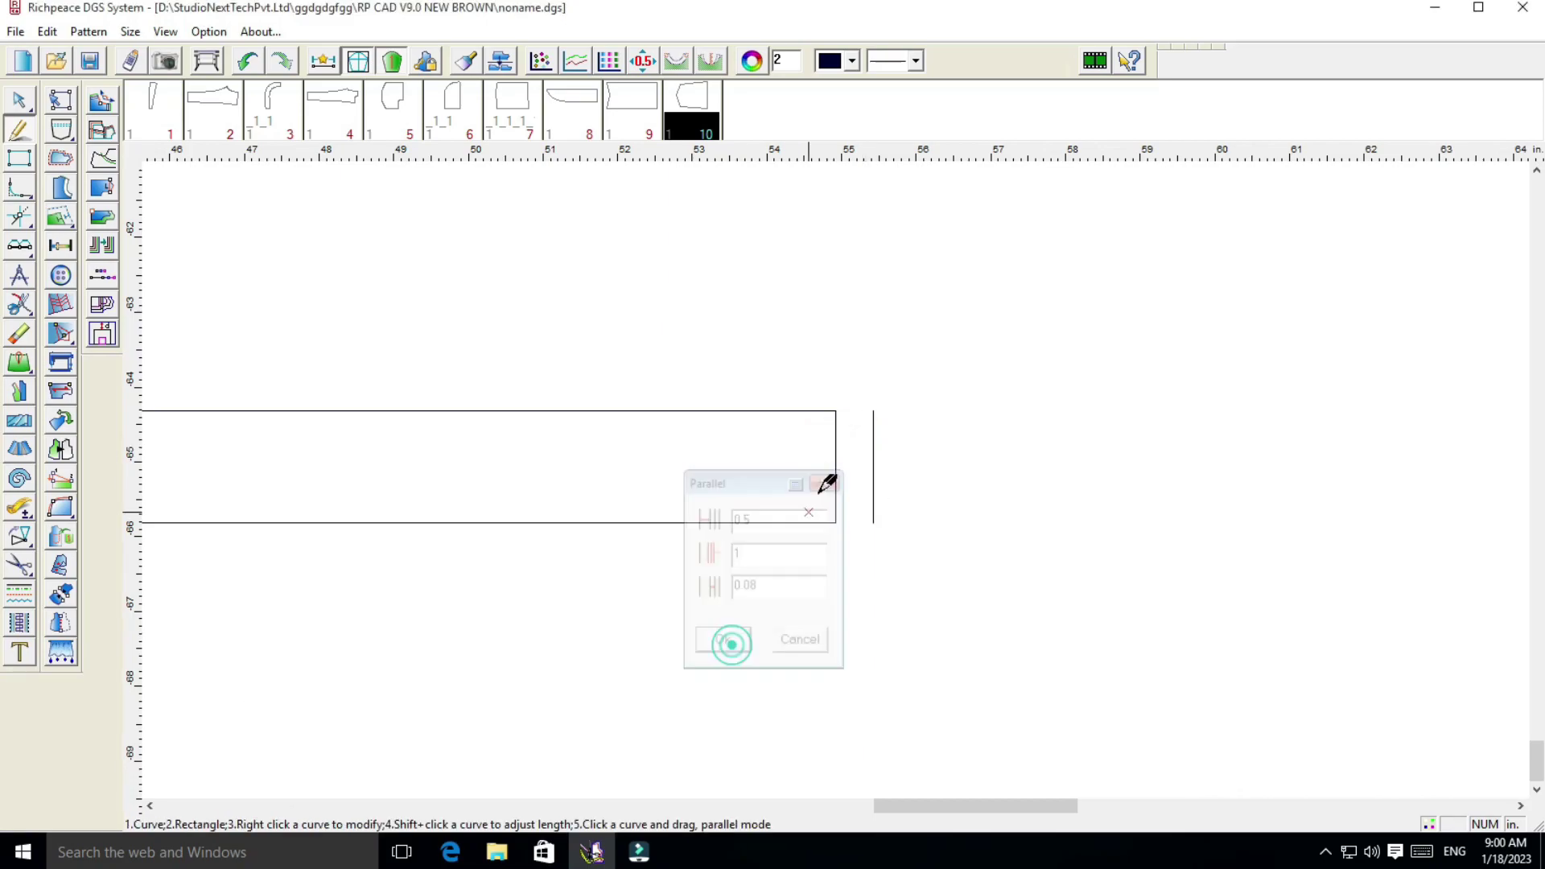
Join the right extension's top and bottom to the rectangle's corners
click(835, 410)
click(874, 523)
right_click(860, 511)
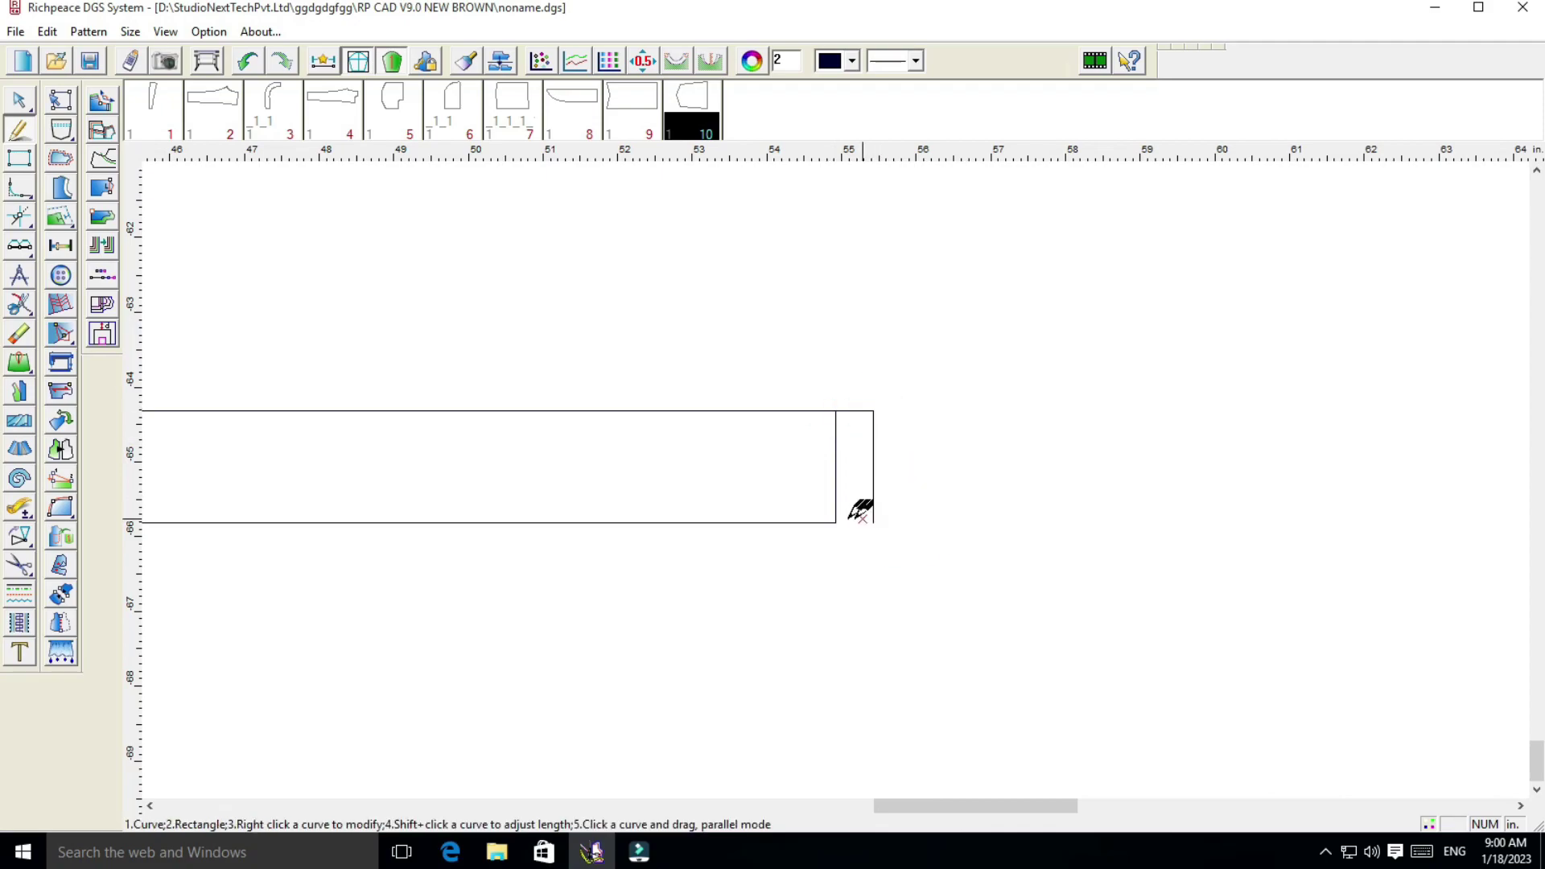
click(836, 523)
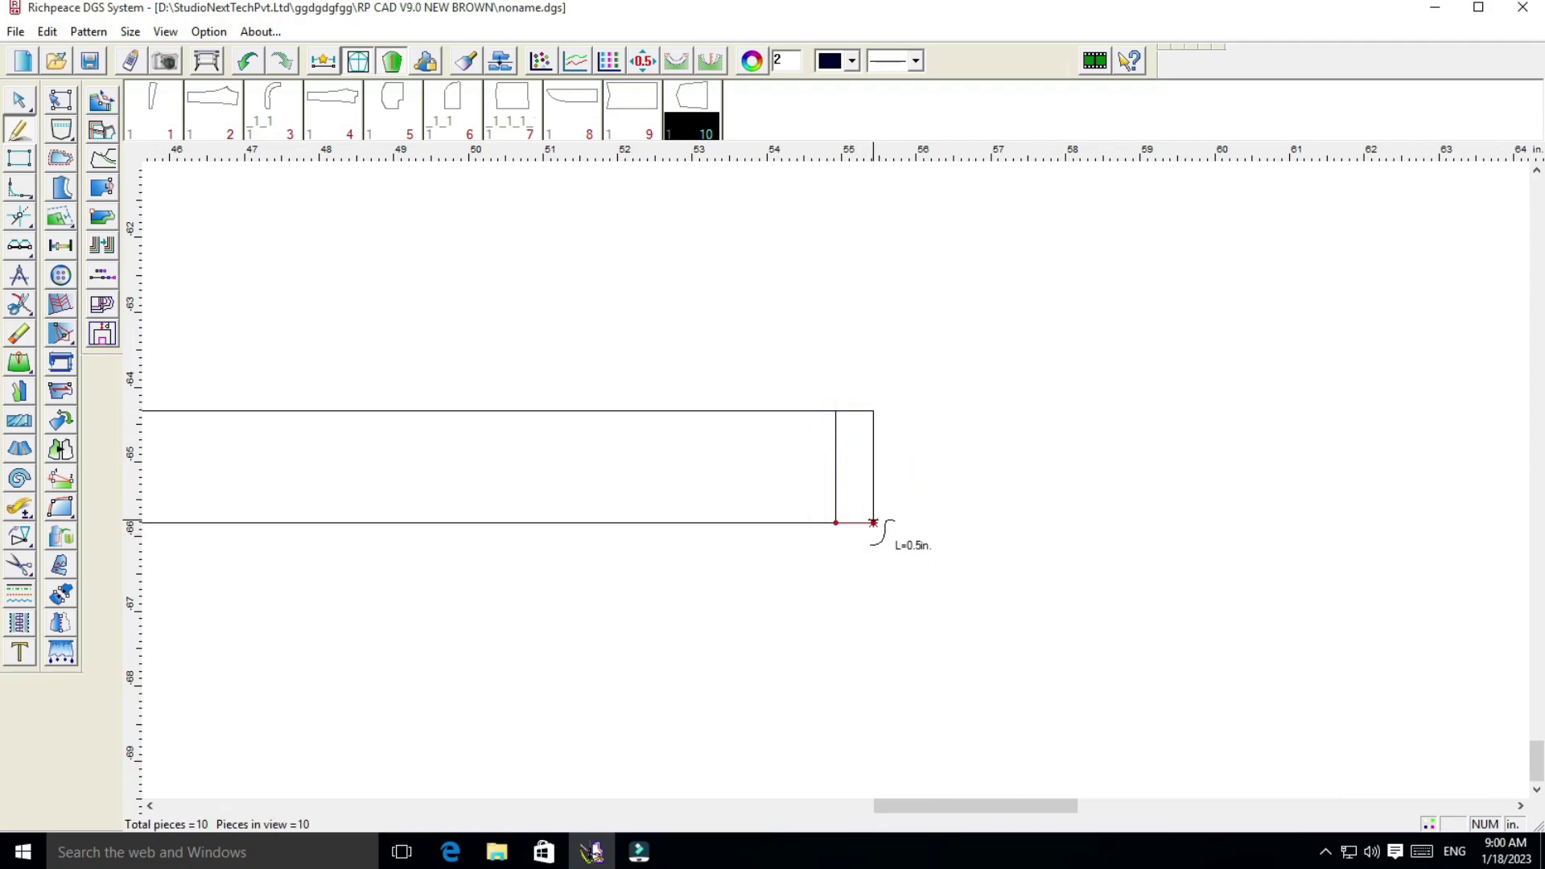
right_click(881, 534)
scroll(731, 535, down, 3)
scroll(842, 466, up, 2)
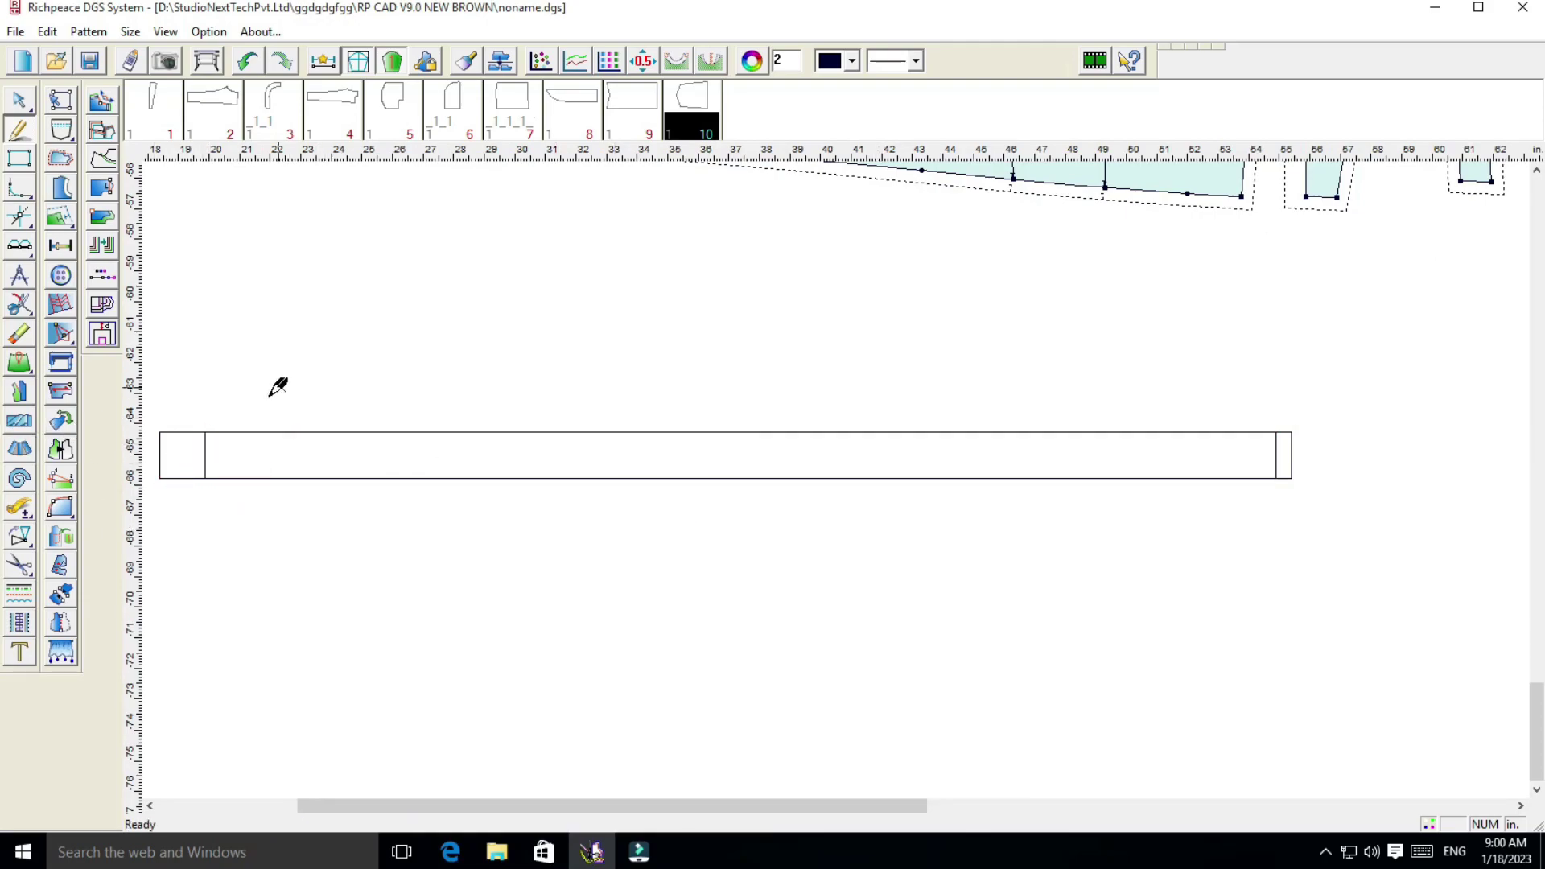
Draw an inner line parallel to the strip's left line, 8 in away
scroll(327, 477, up, 2)
click(676, 417)
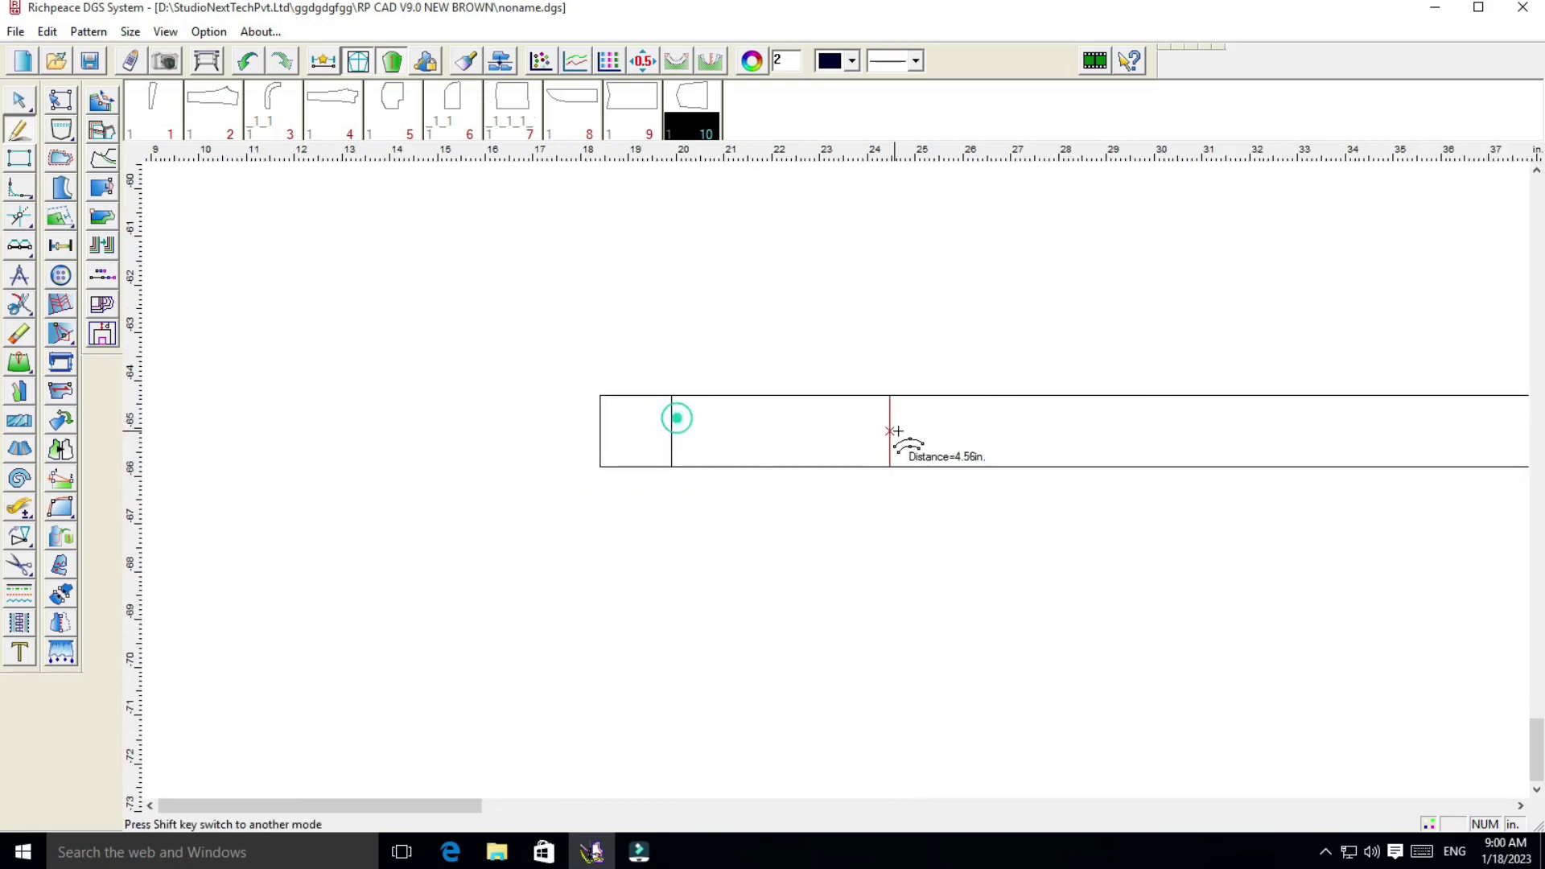
click(1132, 427)
click(1047, 498)
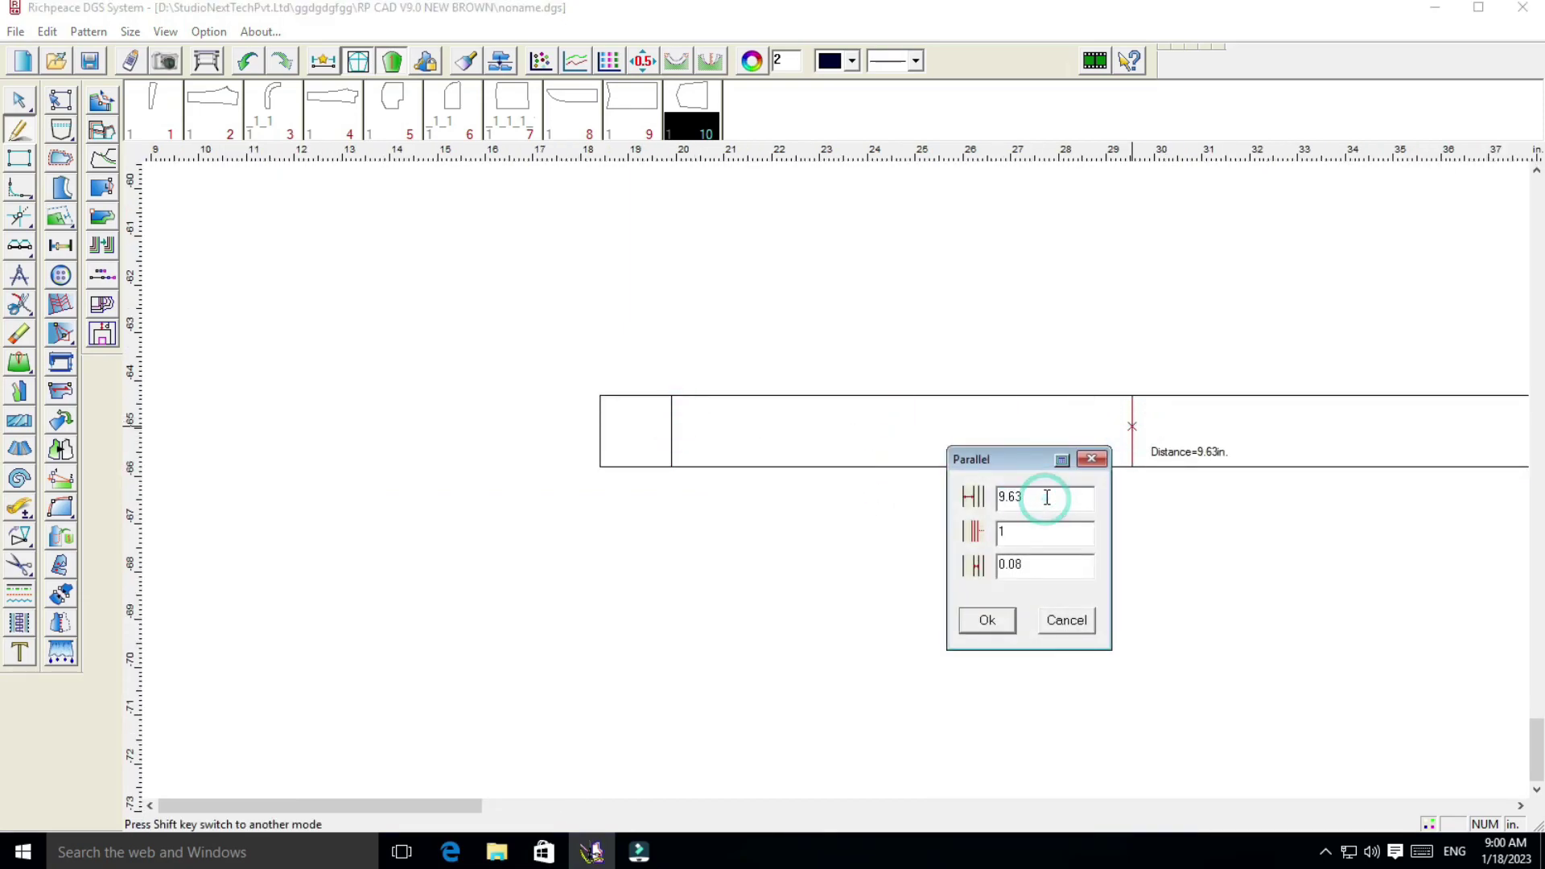
key(BackSpace)
key(BackSpace)
key(BackSpace)
text(8.5)
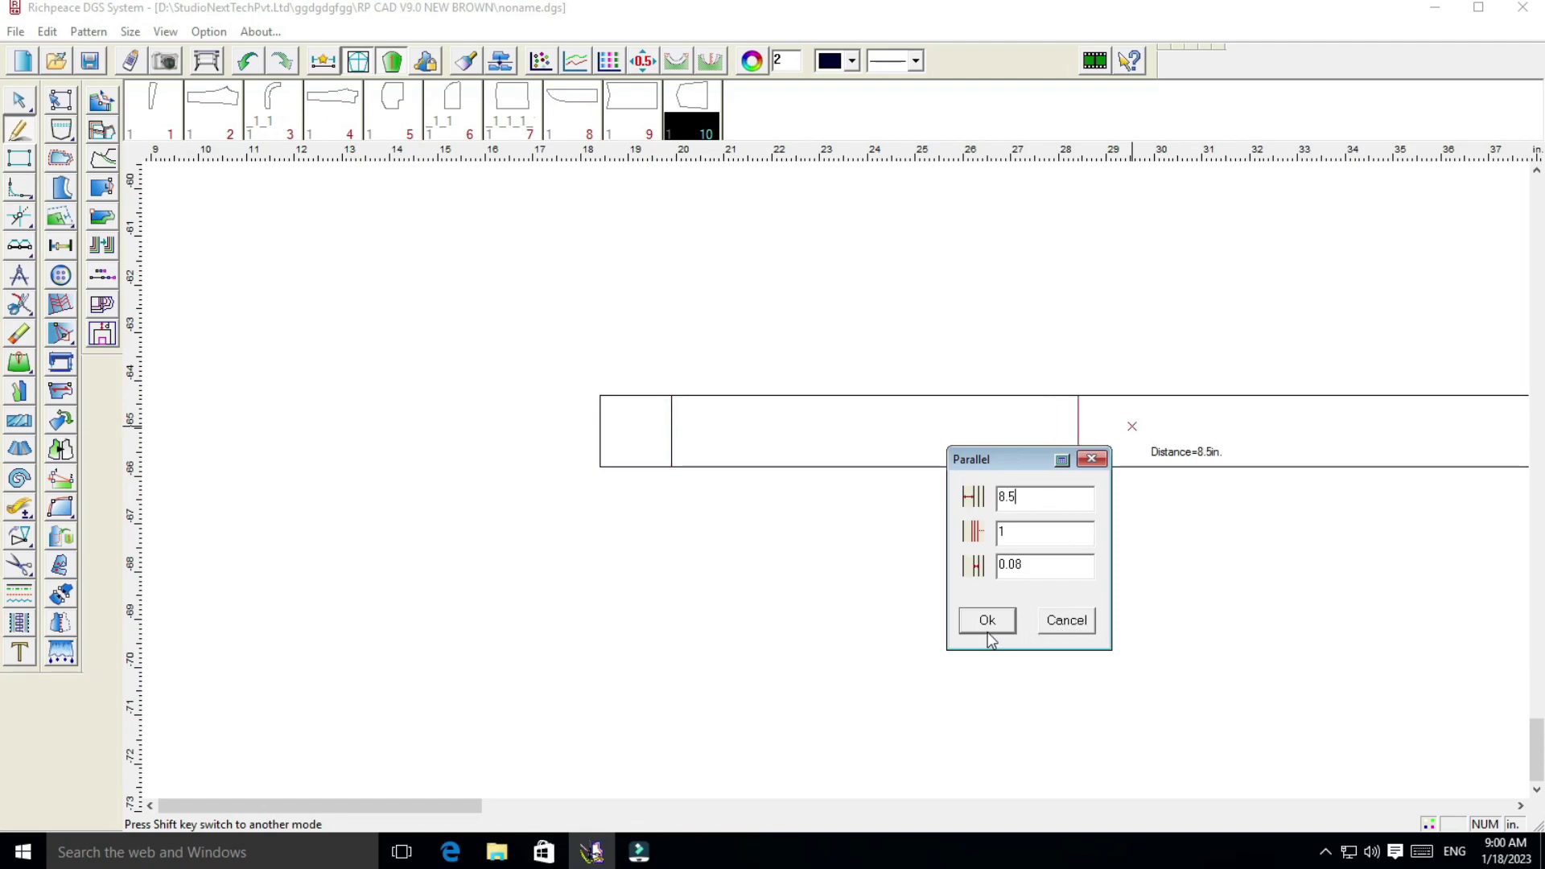
click(987, 621)
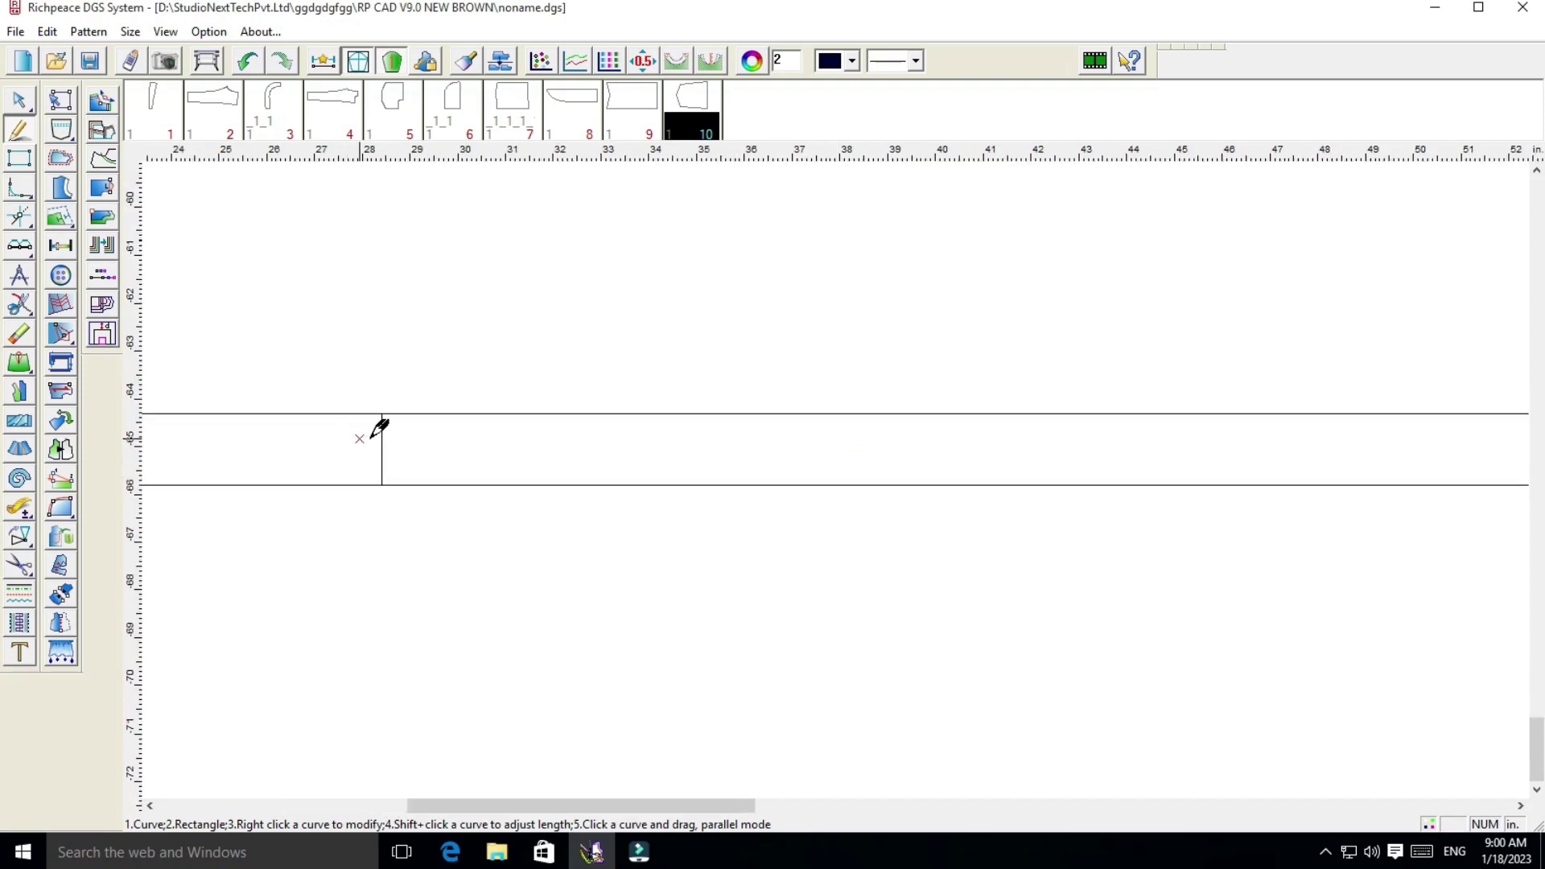
Add parallel cross lines 9 in and 8.5 in apart to divide the waistband strip
click(382, 426)
click(961, 431)
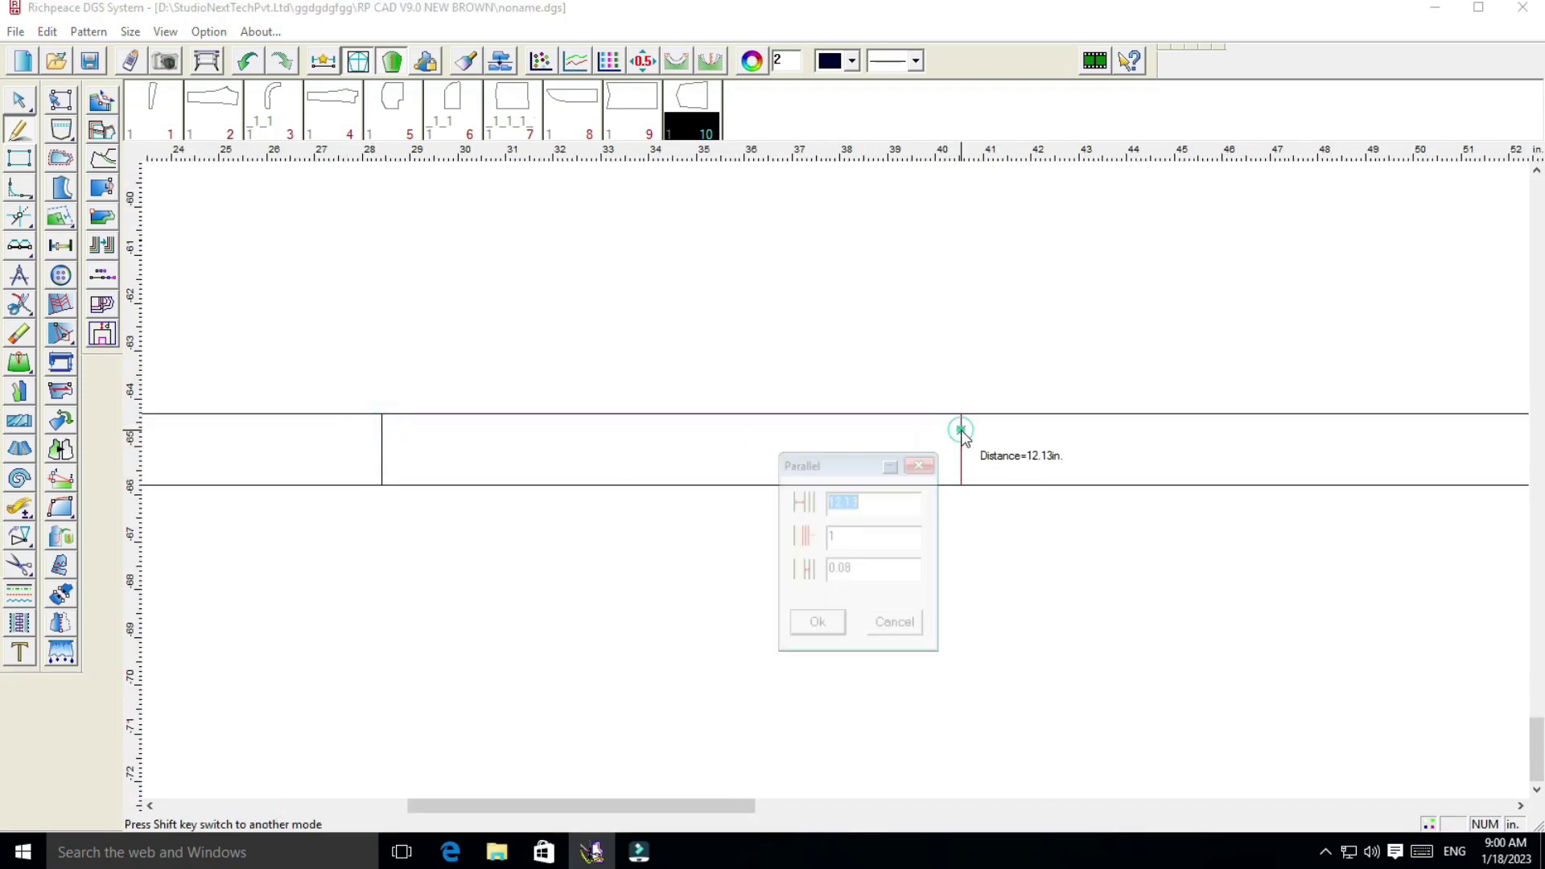
key(BackSpace)
key(BackSpace)
key(BackSpace)
text(9)
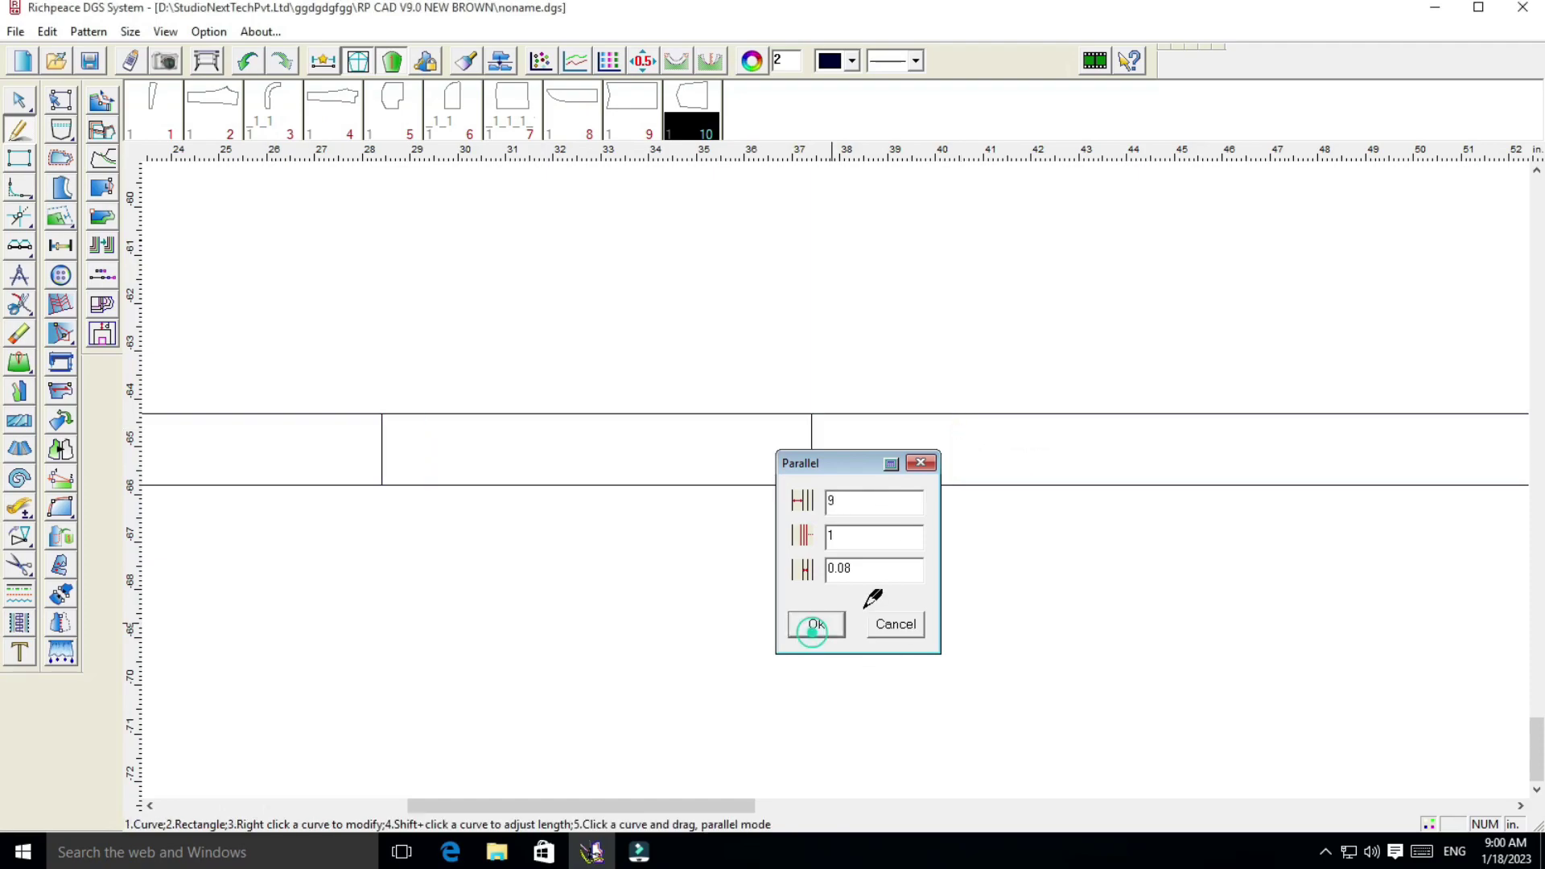
key(Return)
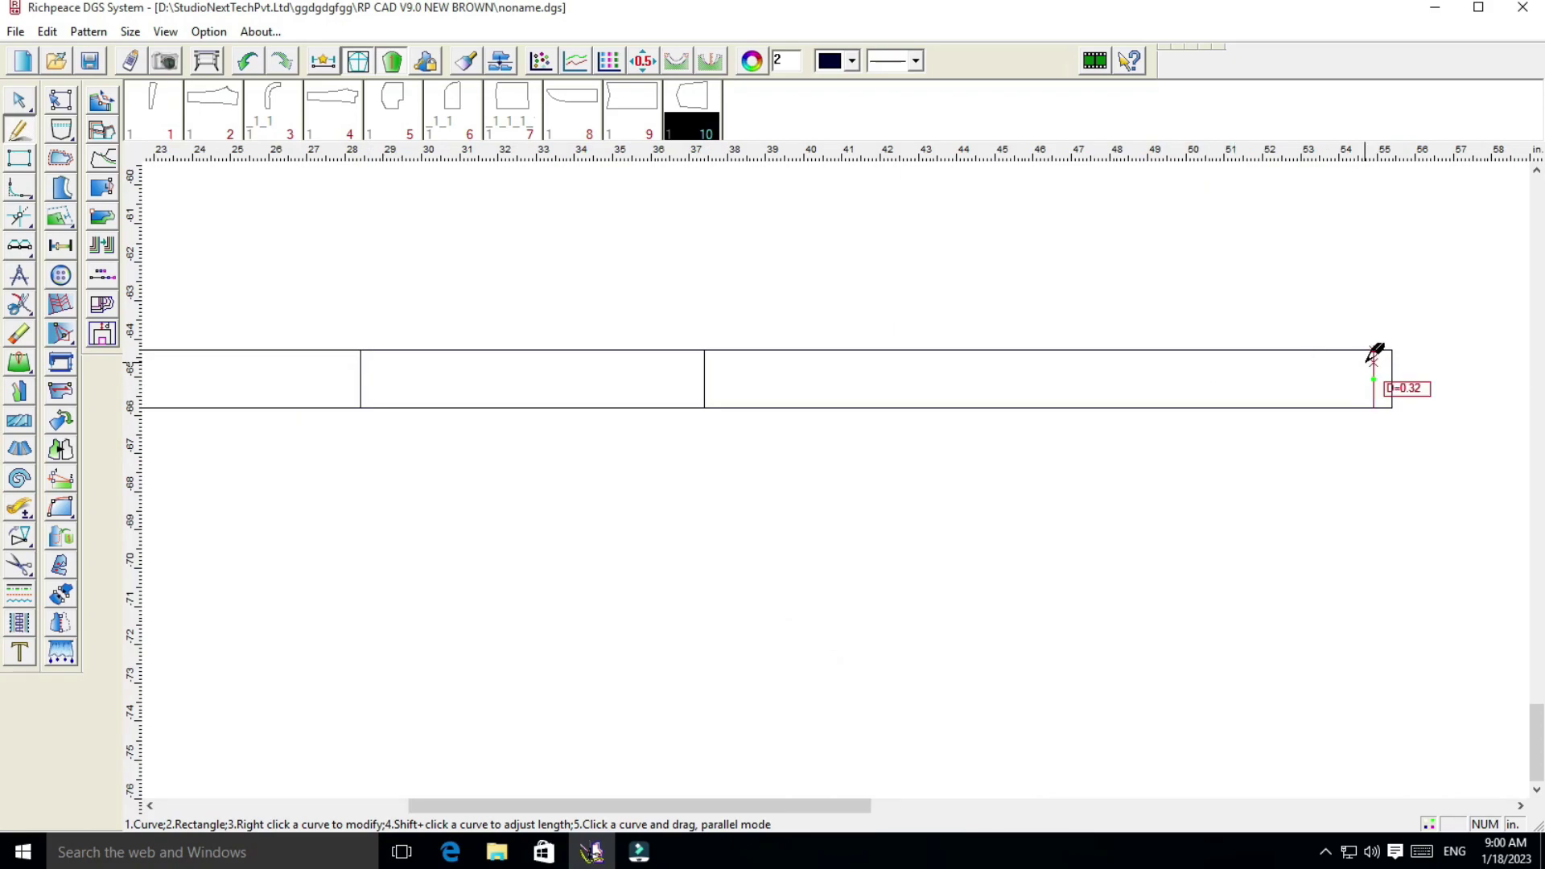
drag(1375, 359, 1083, 394)
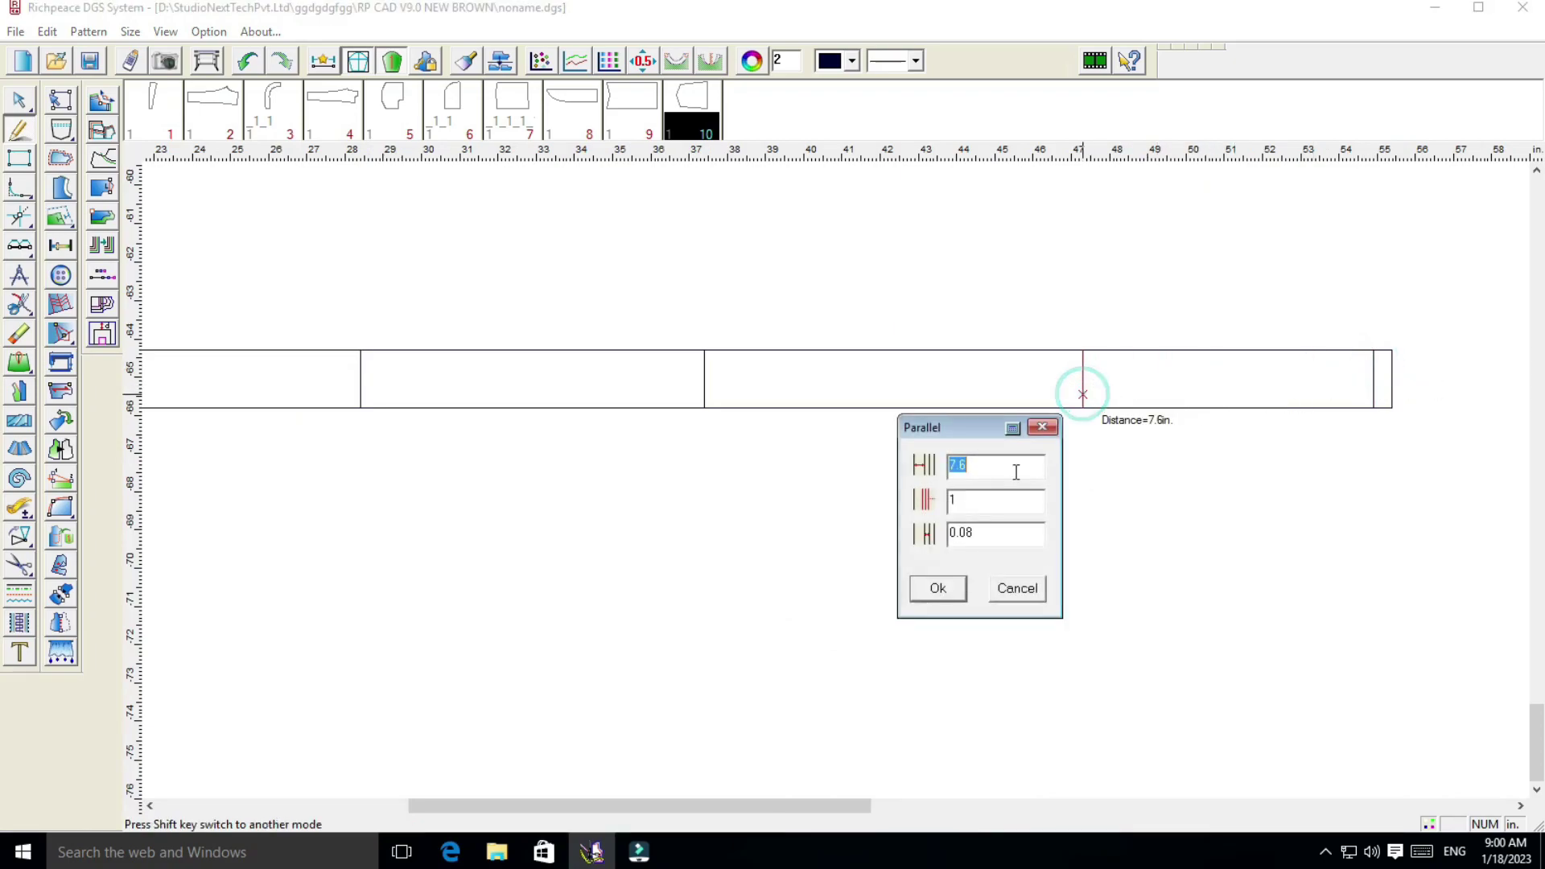
double_click(979, 471)
text(7)
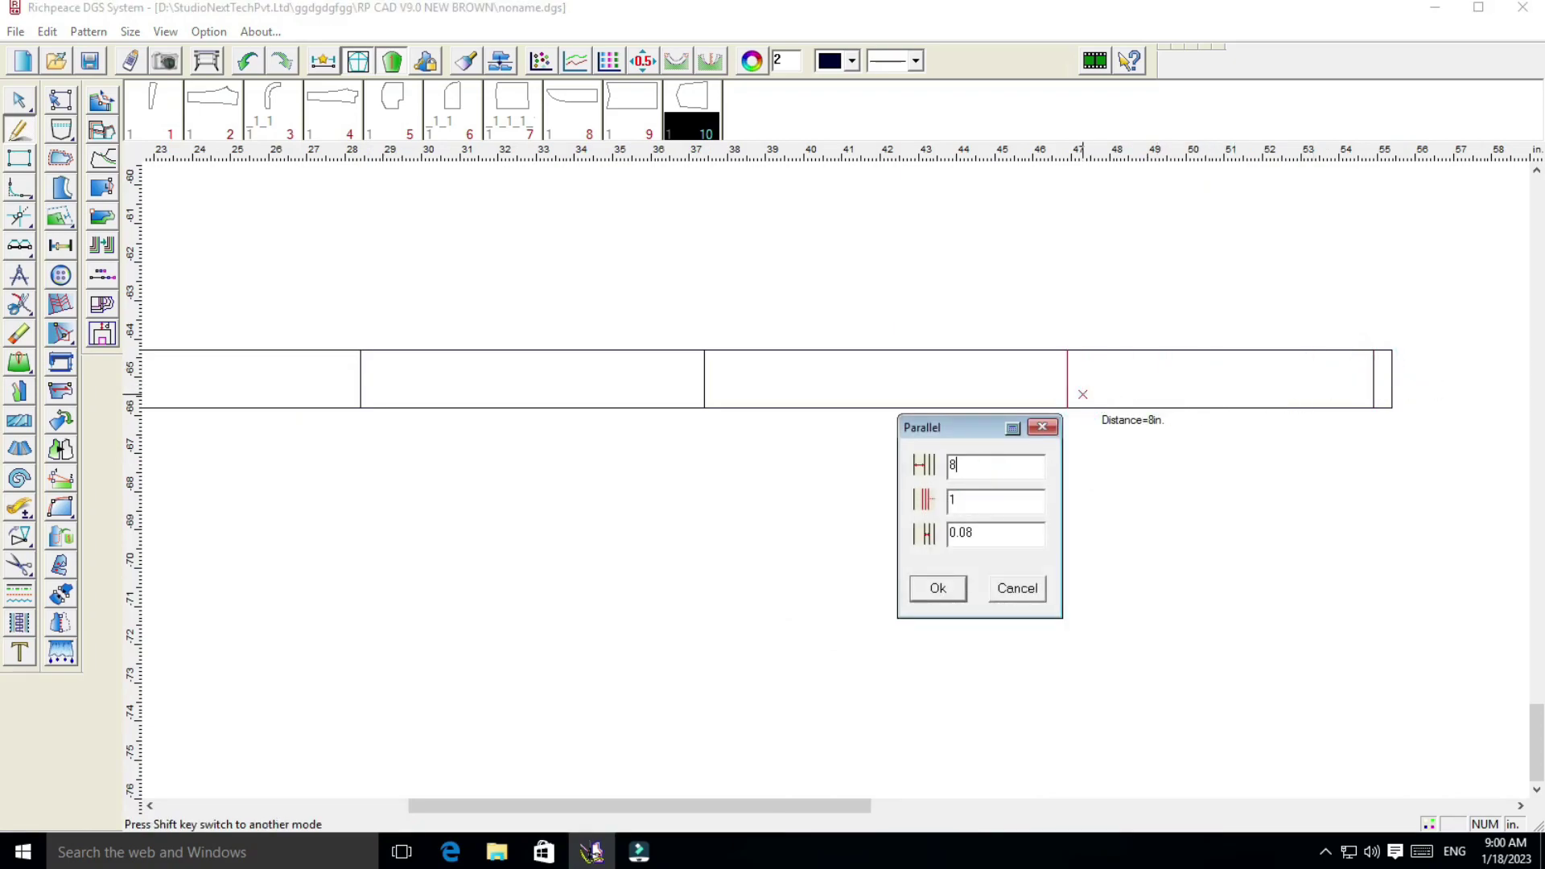
click(941, 594)
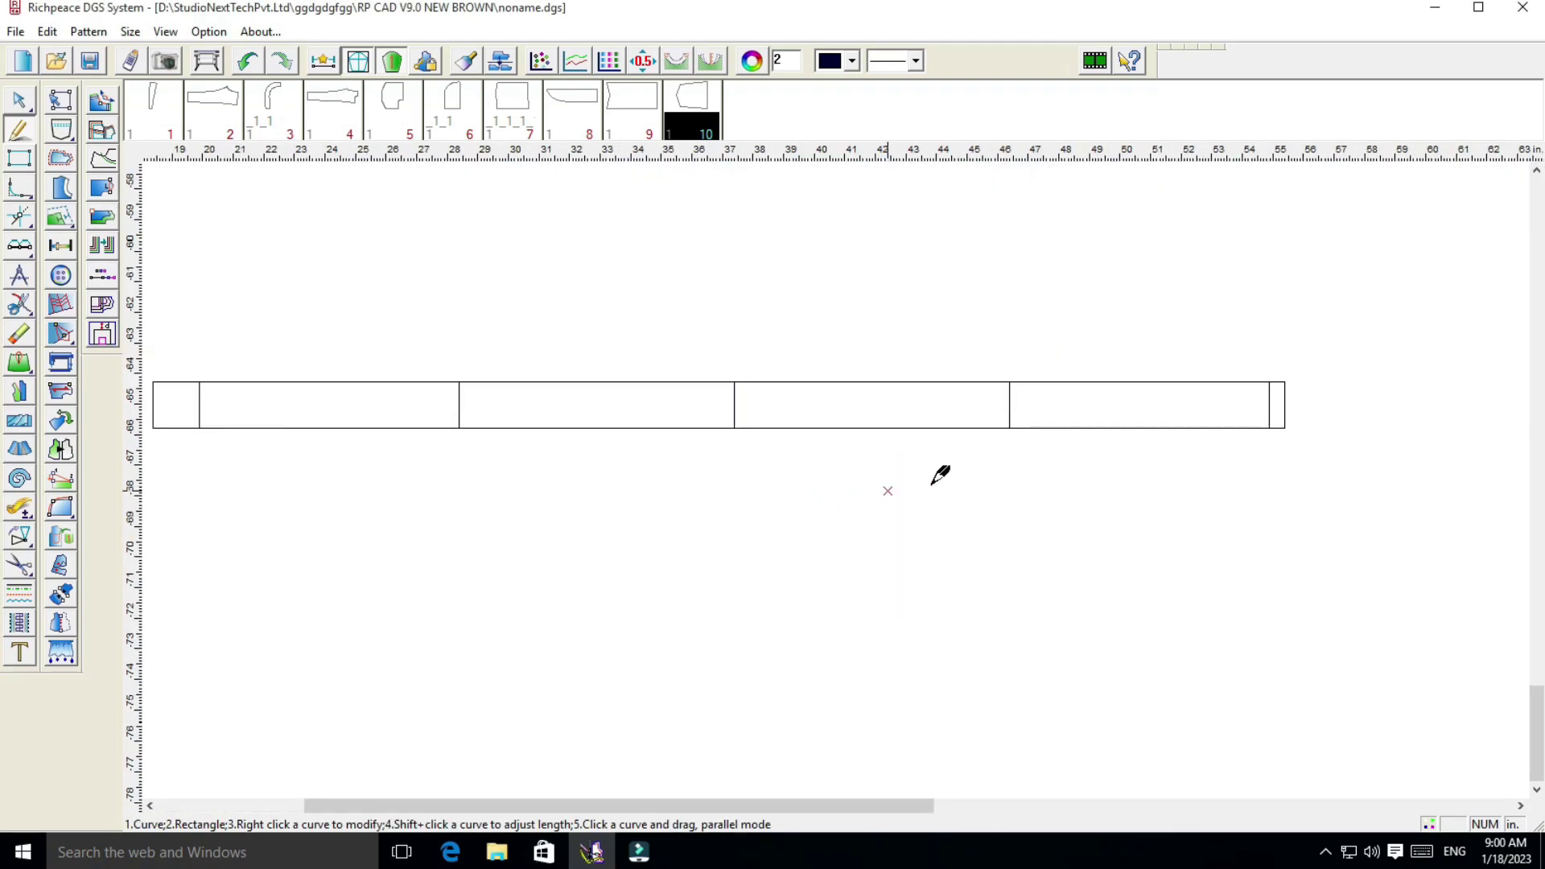
Cut the divided strip into waist pattern piece 11 and move it above the strip
click(19, 566)
drag(170, 348, 1164, 528)
right_click(1165, 528)
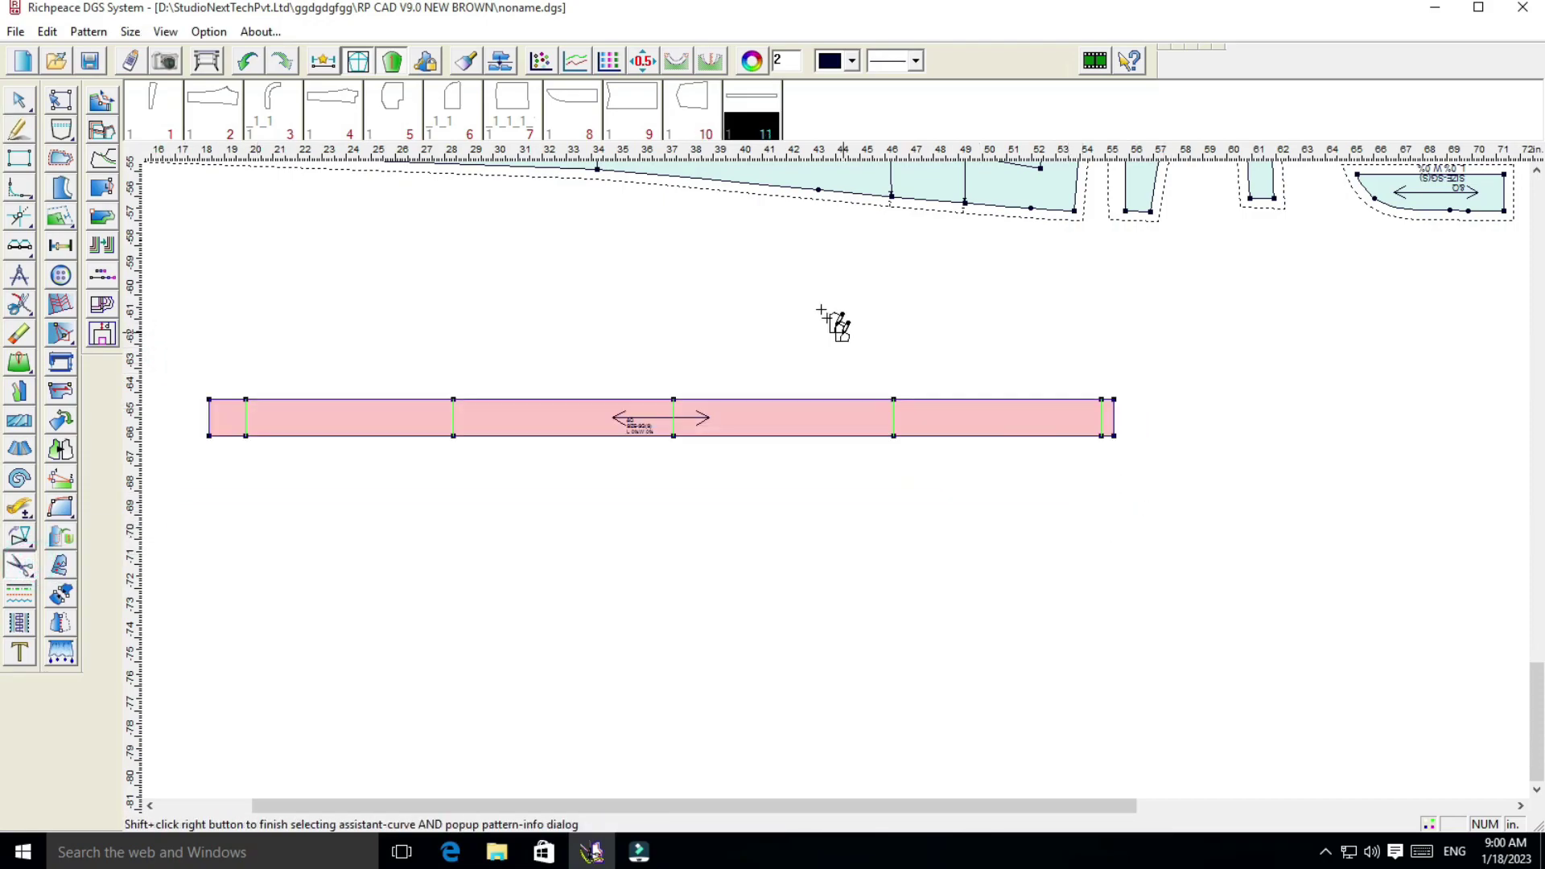
right_click(901, 386)
click(903, 384)
click(807, 418)
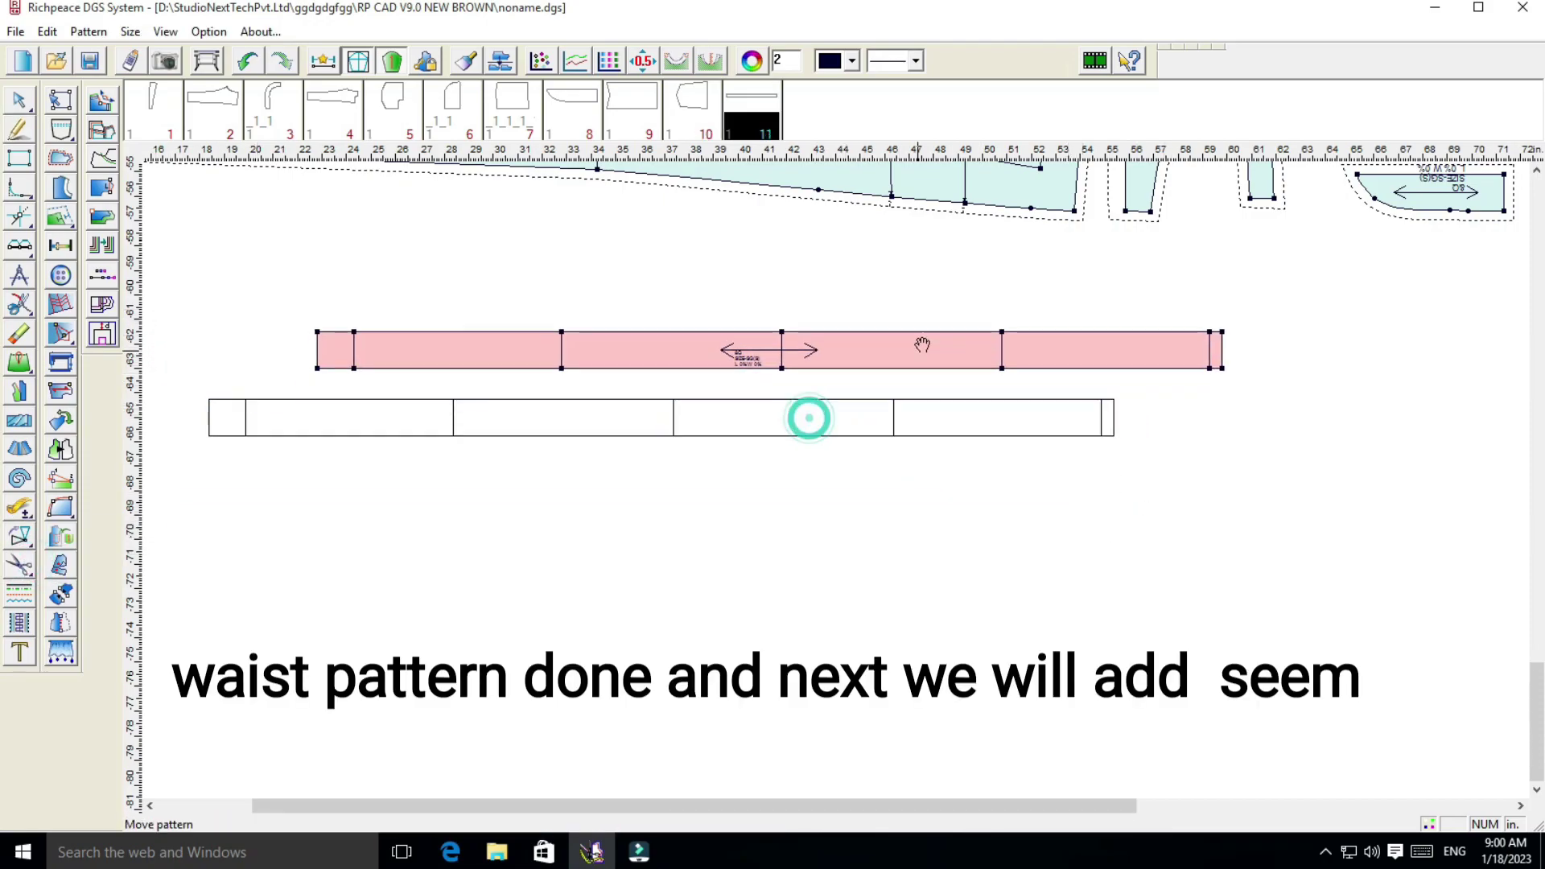
click(943, 337)
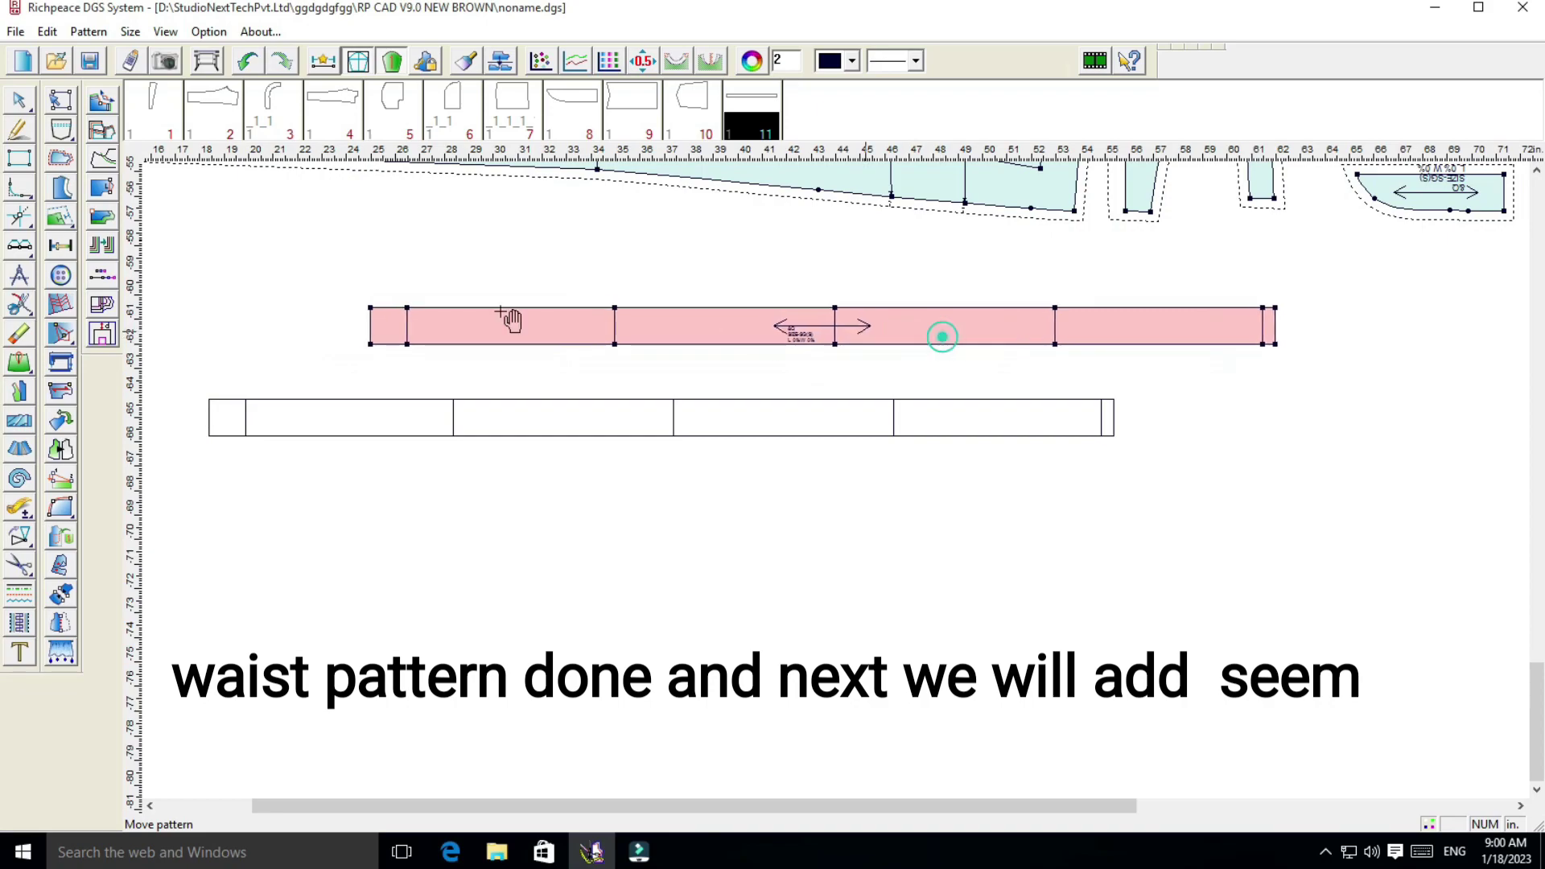
Add seam allowance around the waist piece
click(53, 160)
click(370, 343)
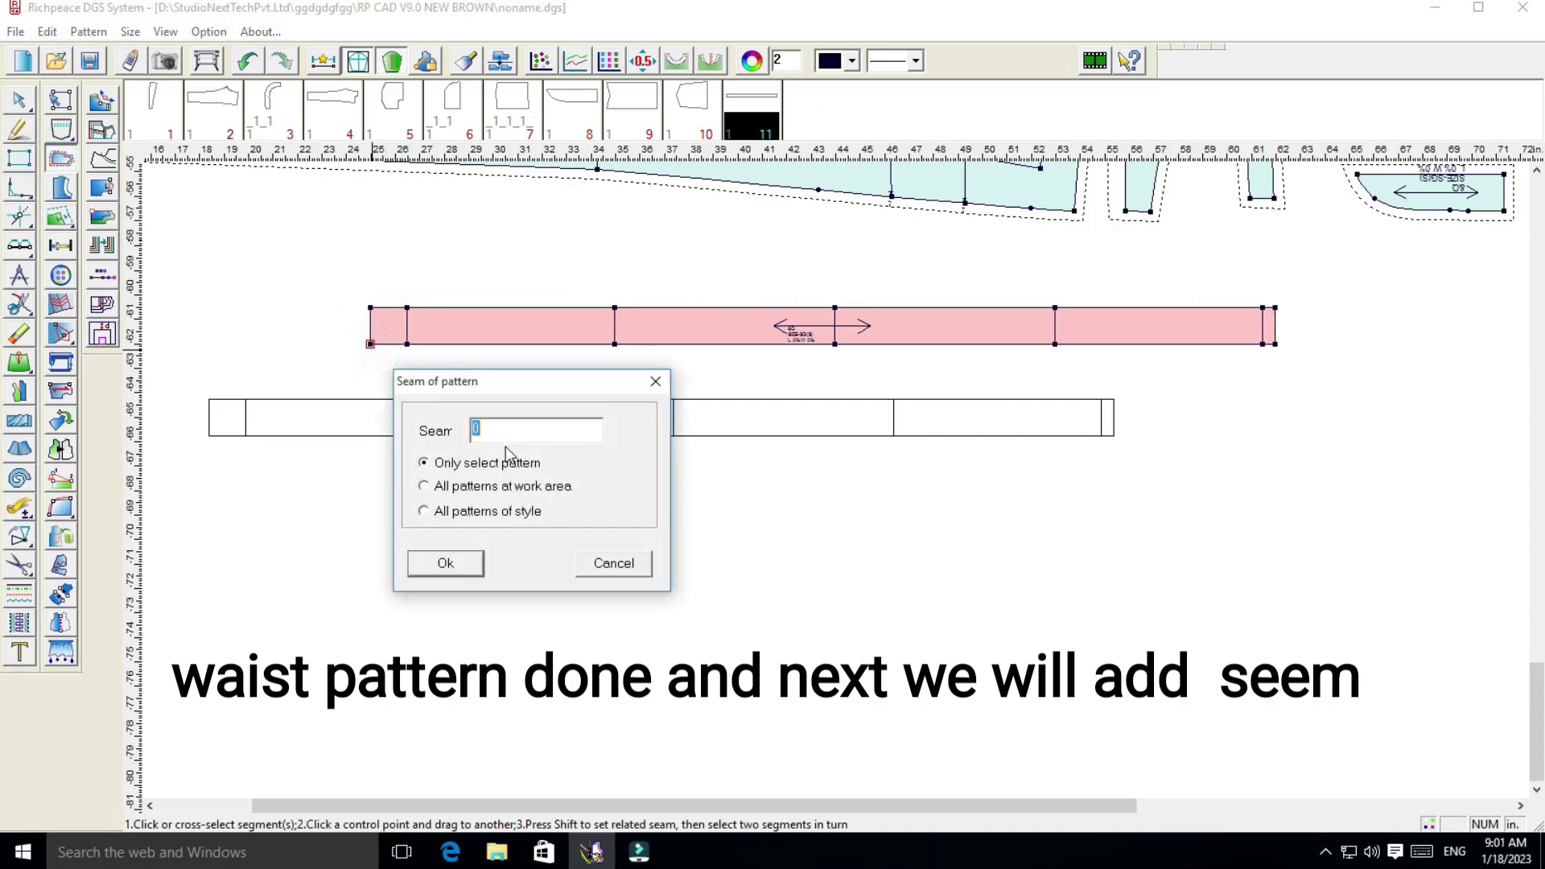
click(497, 436)
text(5)
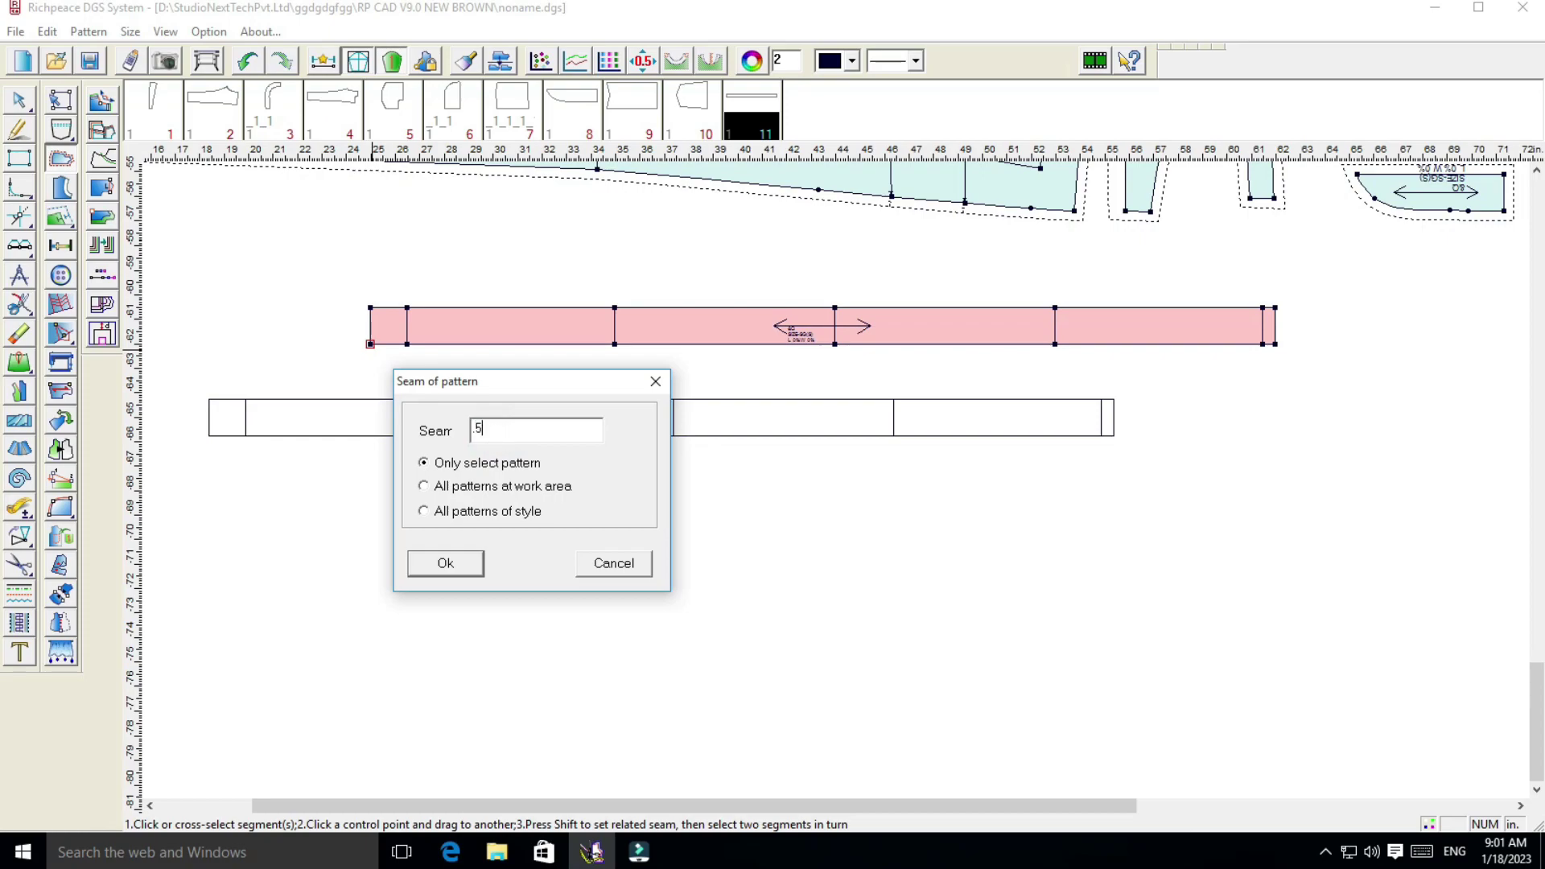
click(455, 573)
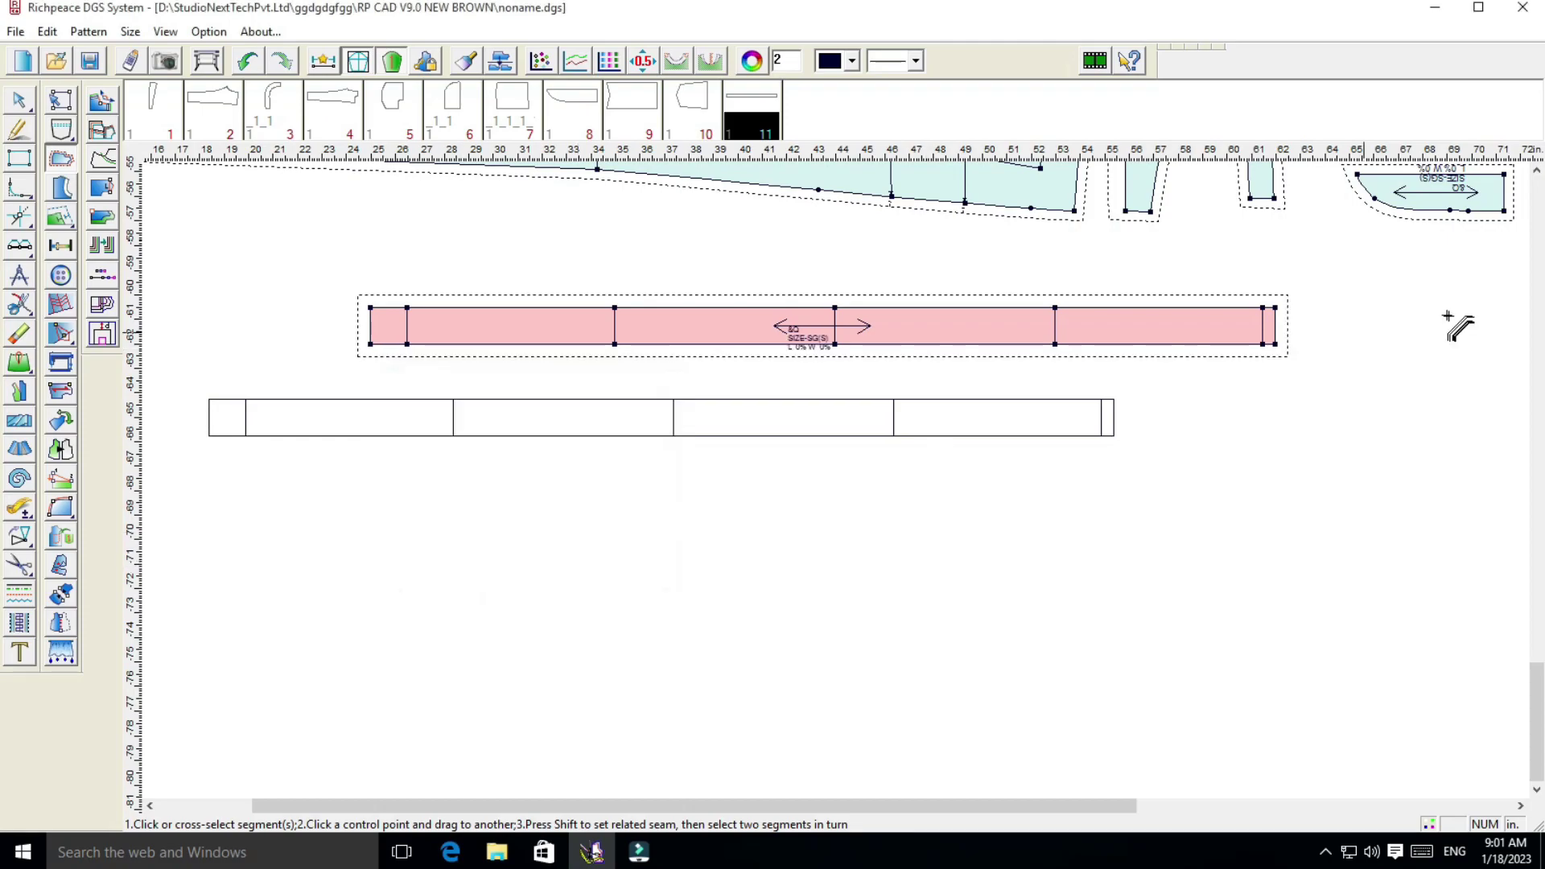
Set a fold extension of 3 on both the right and left ends
click(1276, 325)
click(918, 609)
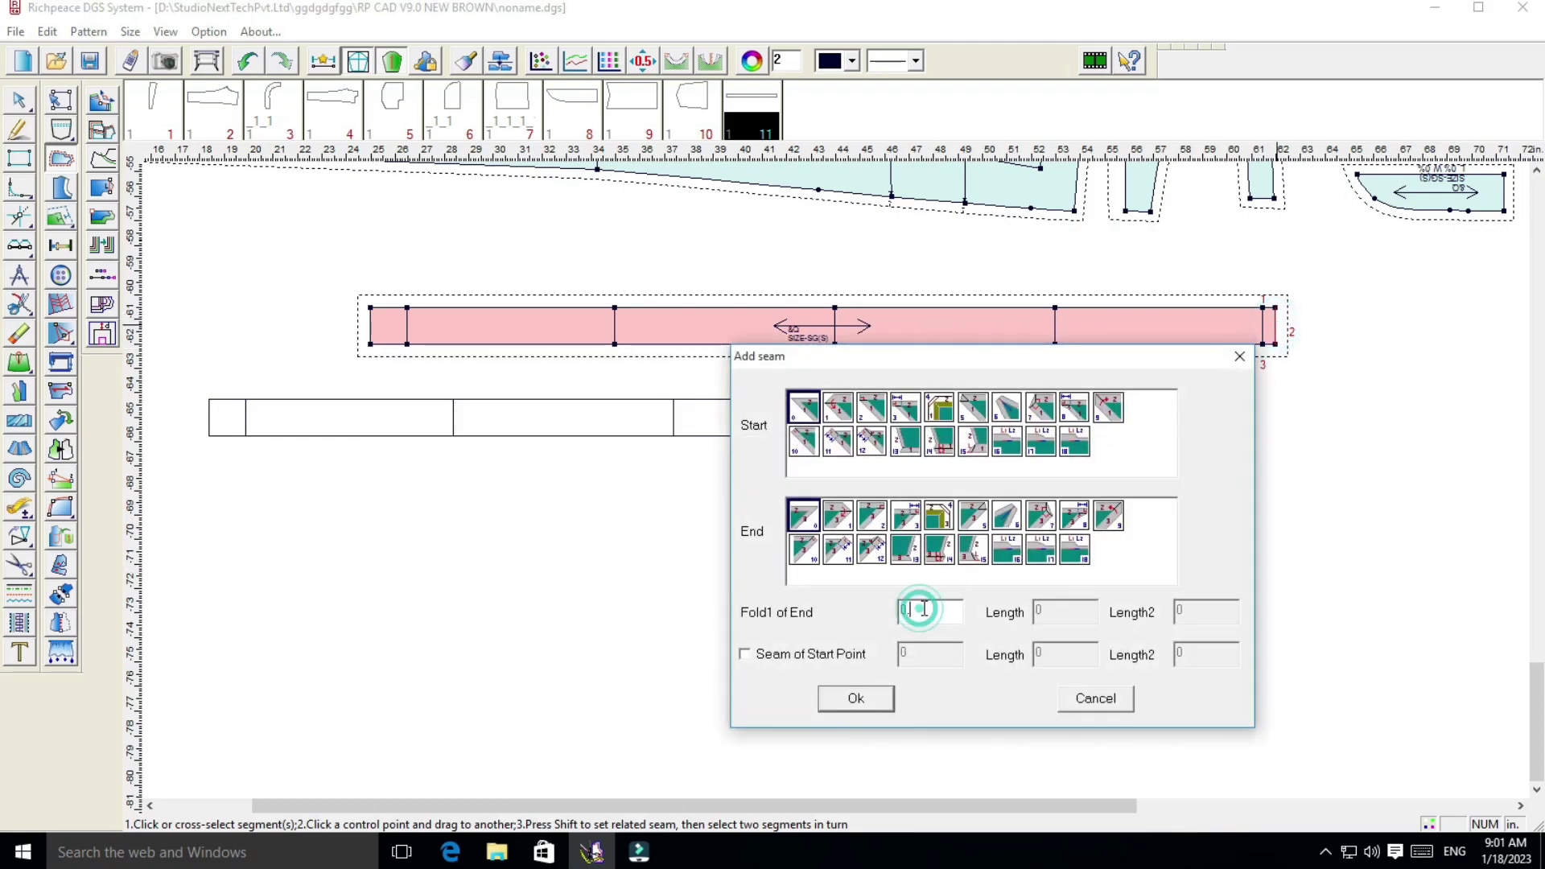
click(856, 698)
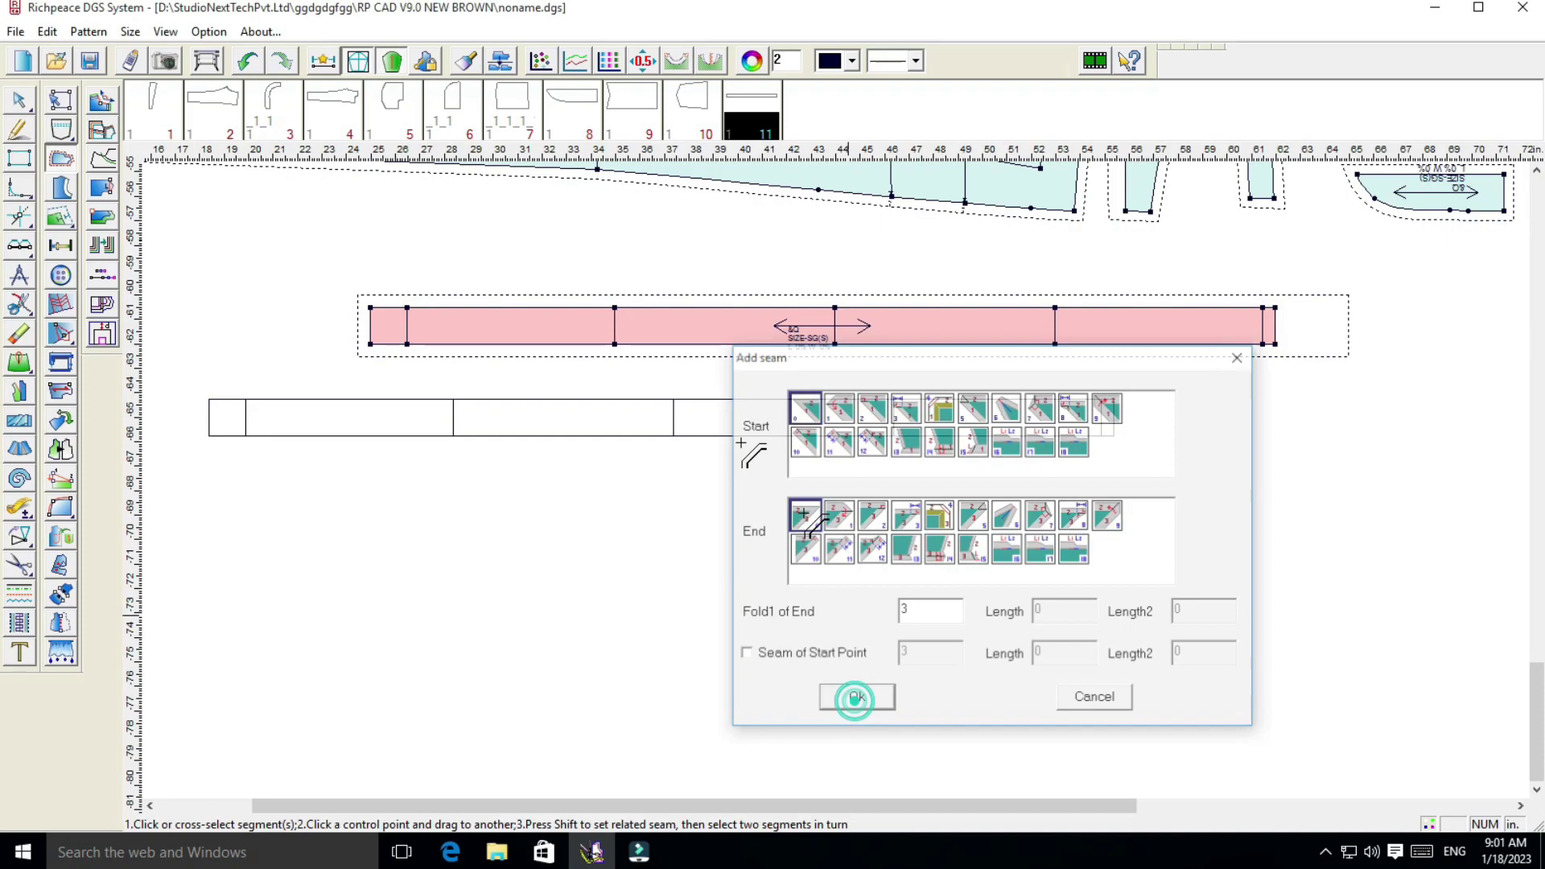
click(371, 326)
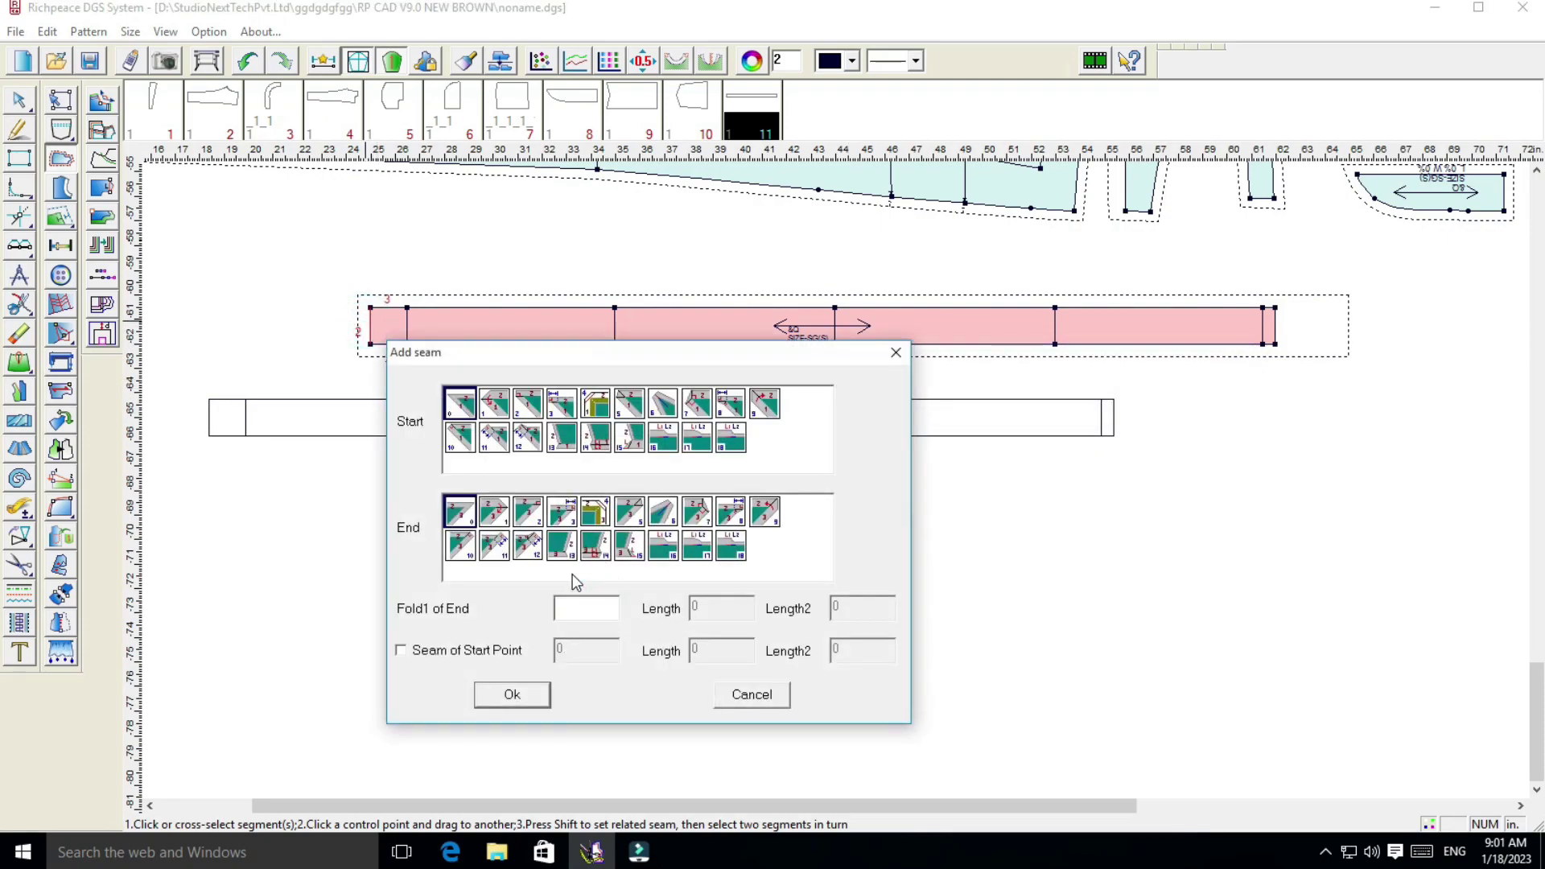
text(3)
click(515, 693)
Rotate the waist piece 90° upright and place it right of the other trouser pieces
scroll(793, 413, down, 1)
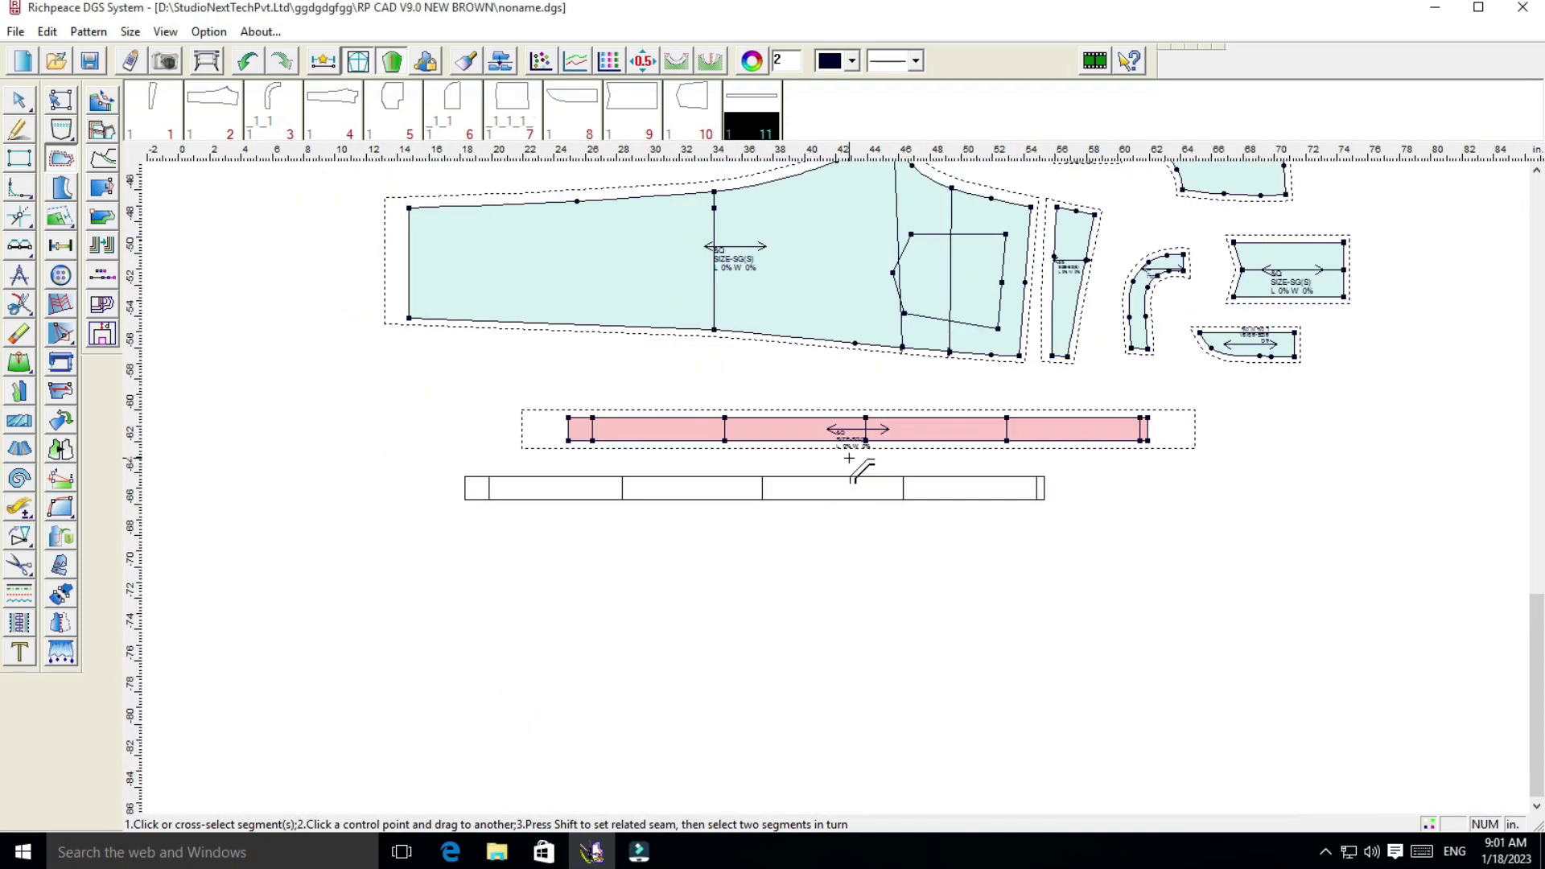
scroll(859, 453, up, 1)
scroll(845, 474, up, 1)
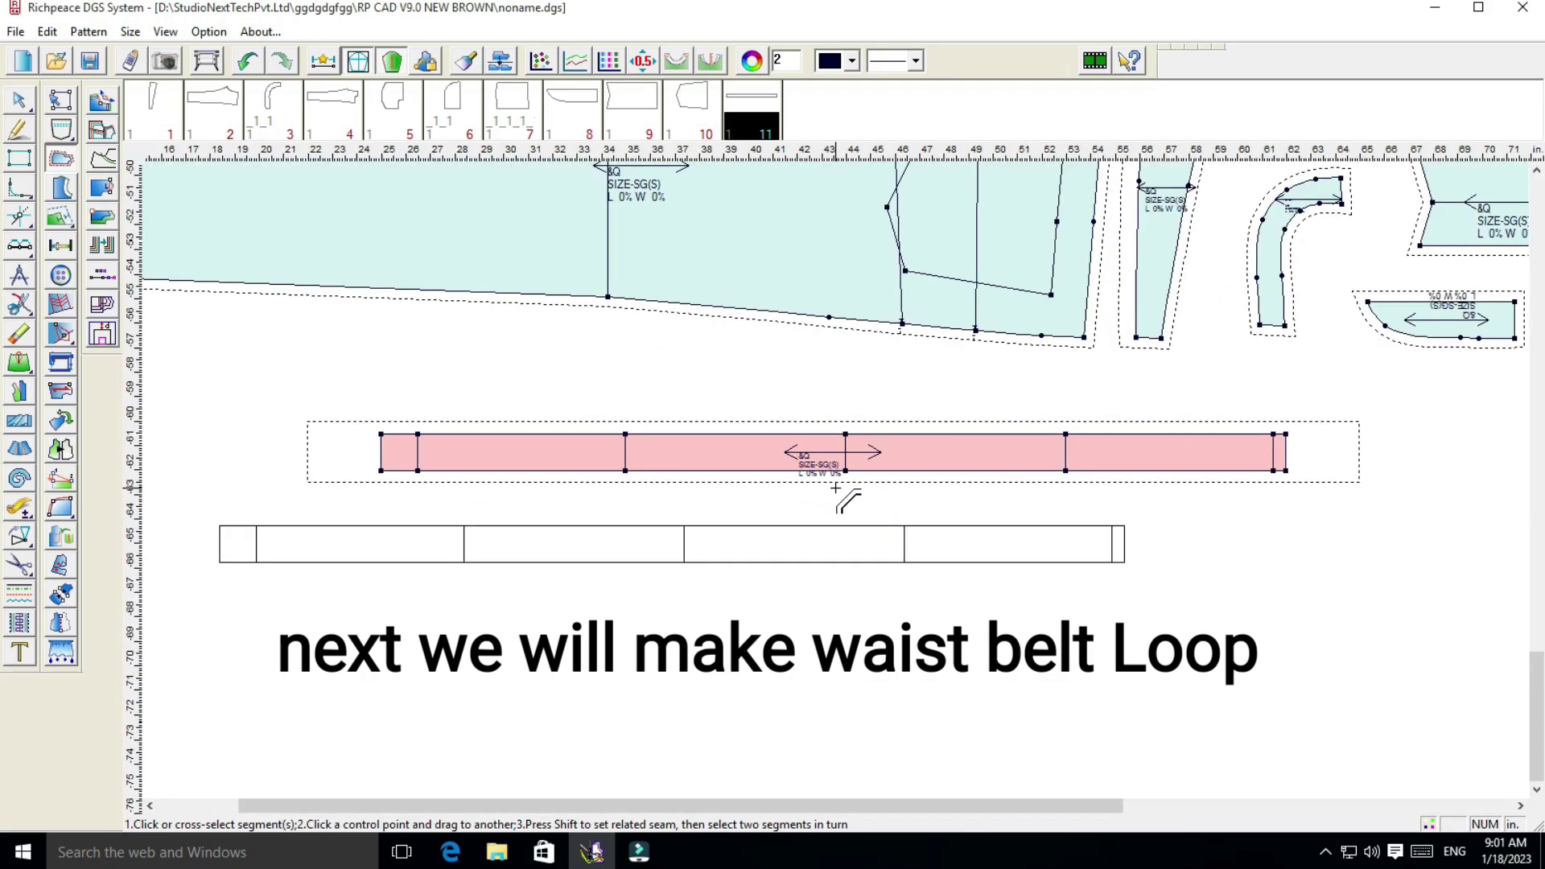
click(61, 391)
right_click(837, 457)
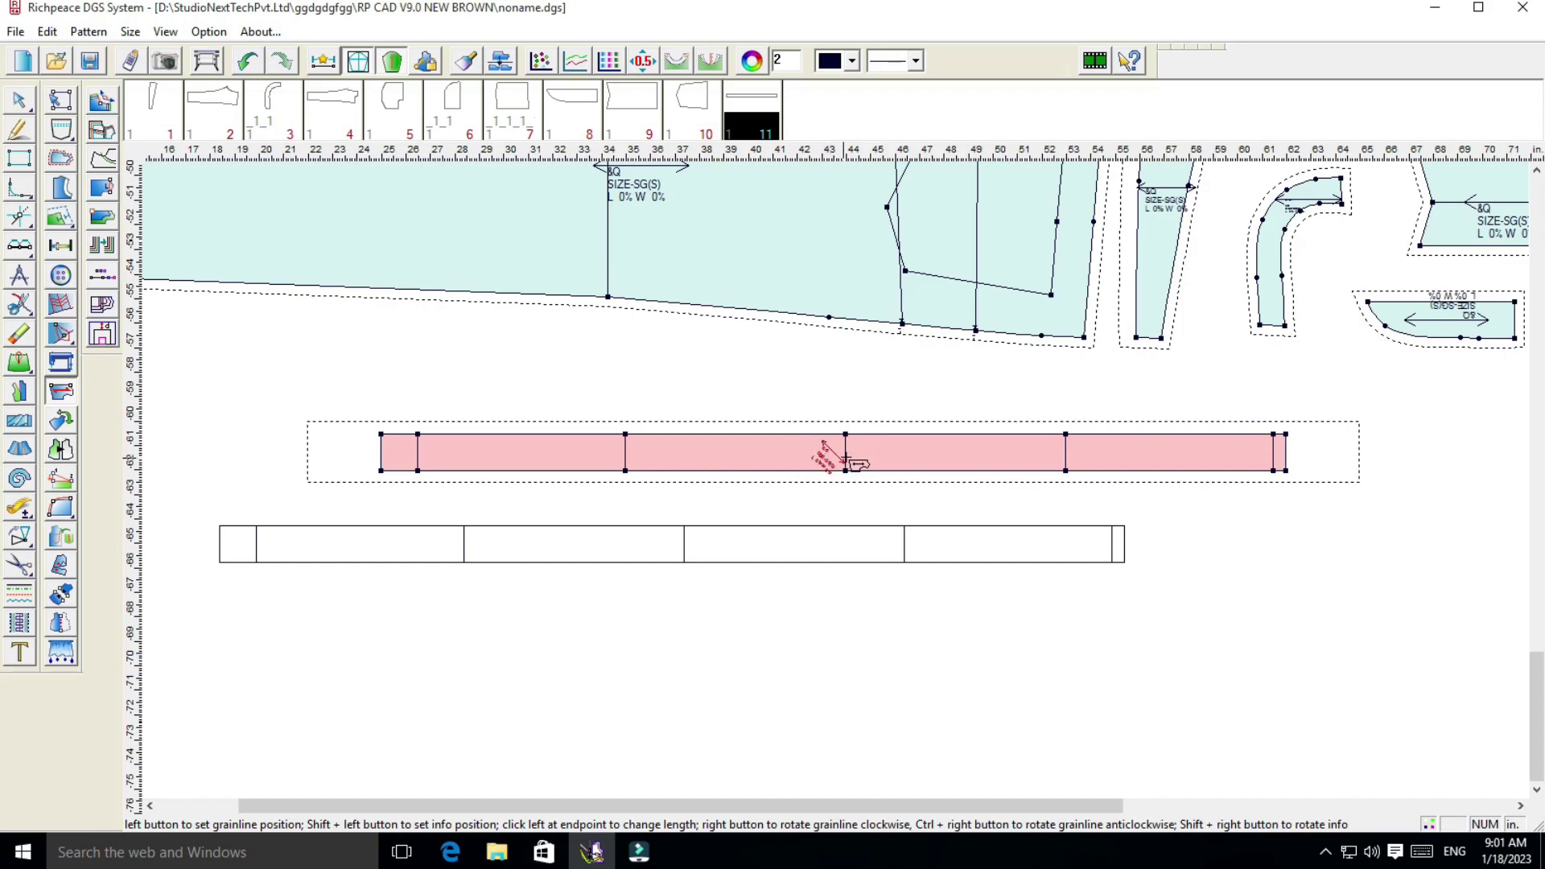
click(61, 420)
right_click(776, 454)
right_click(965, 427)
click(1008, 464)
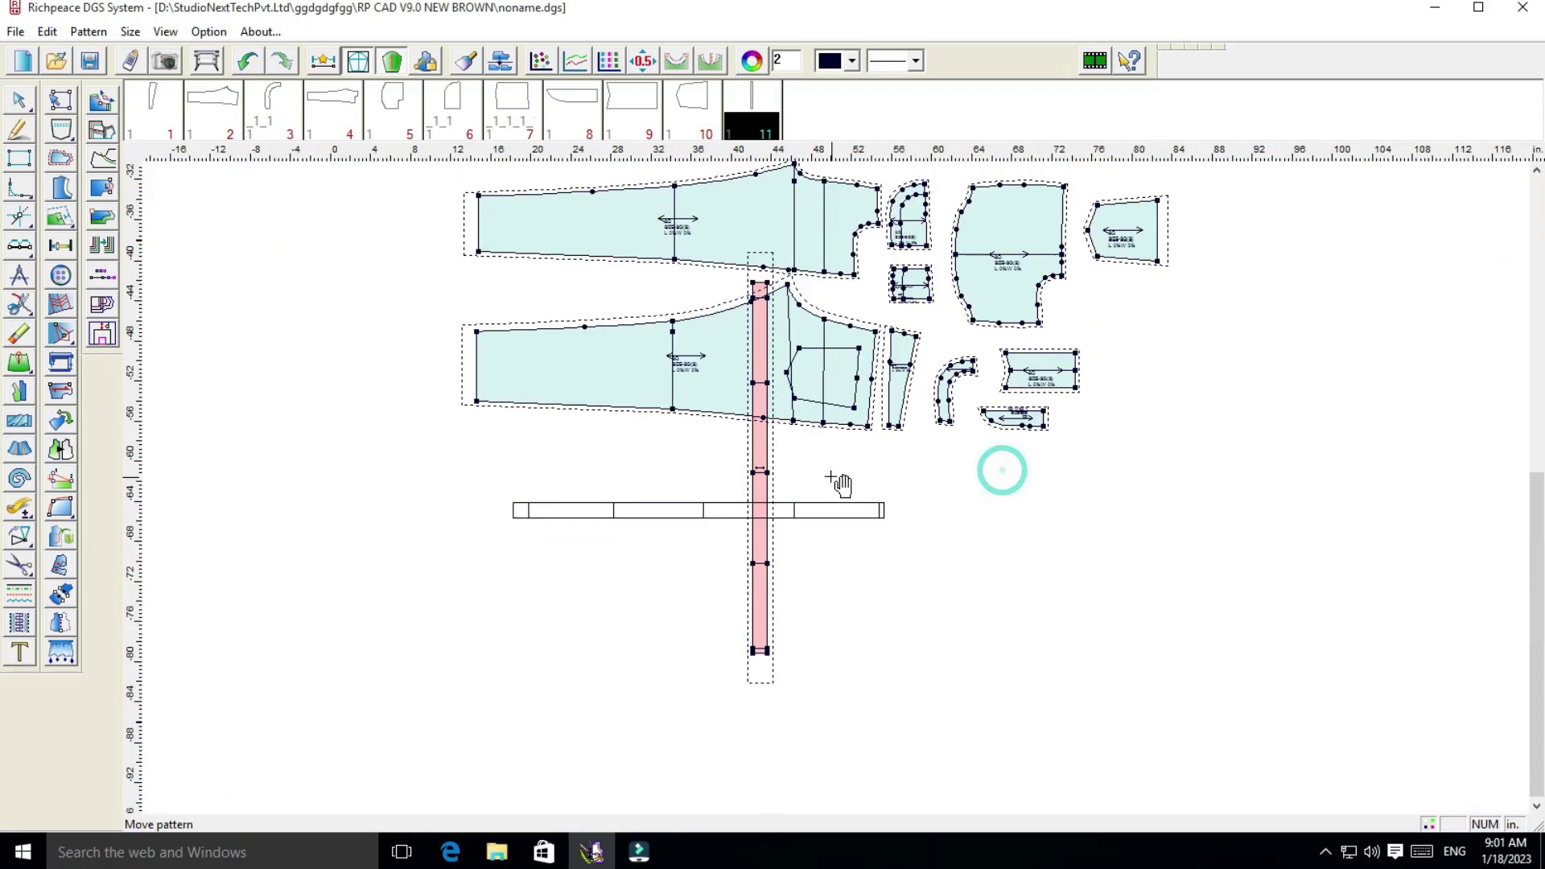
drag(772, 471, 1181, 376)
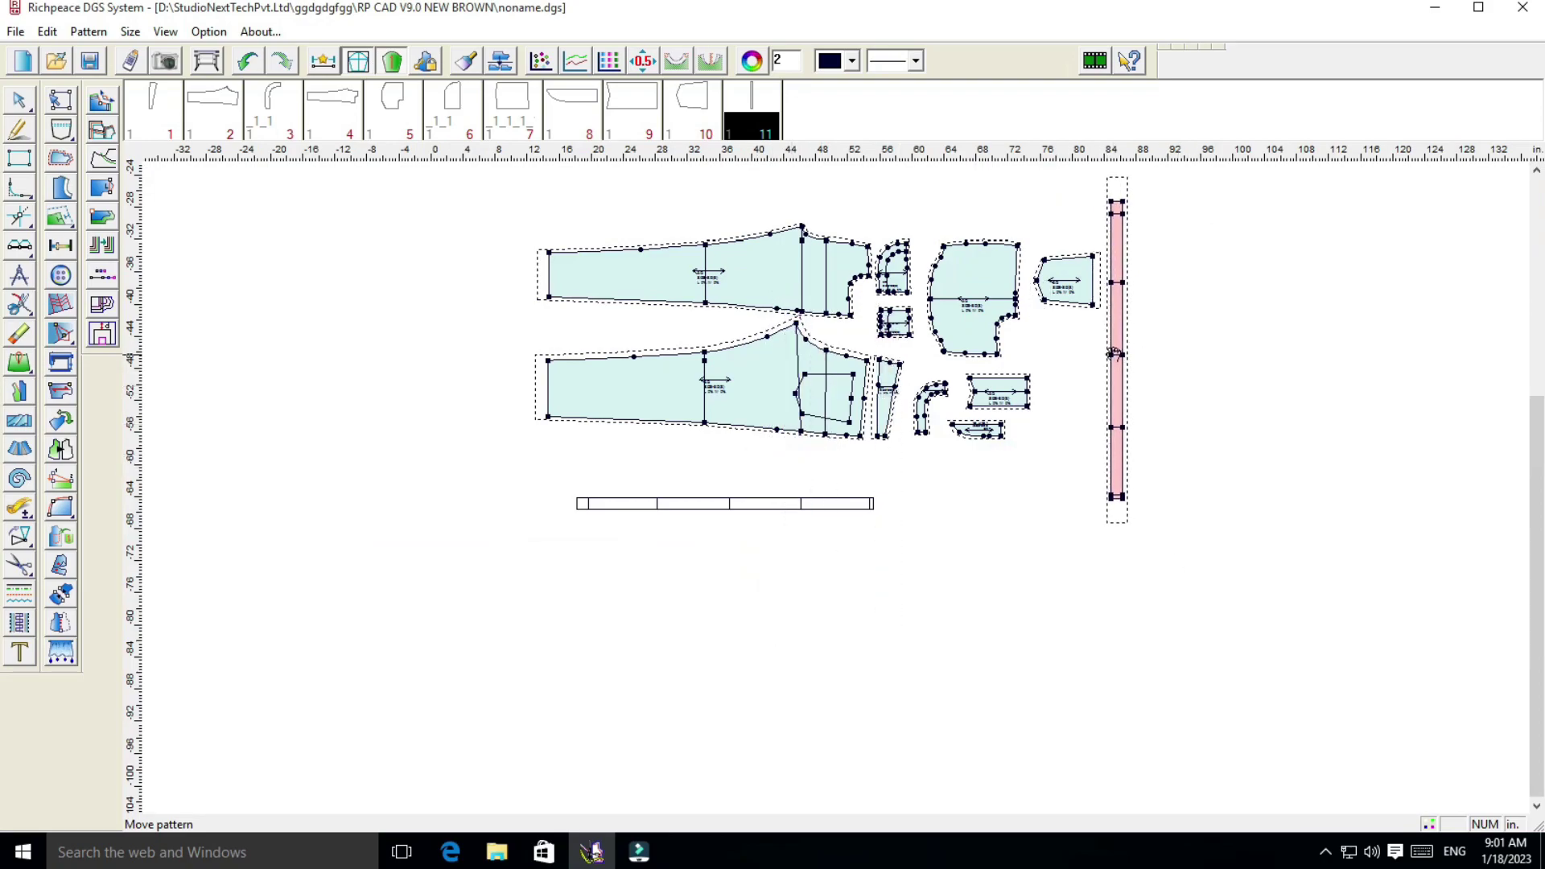
click(1111, 350)
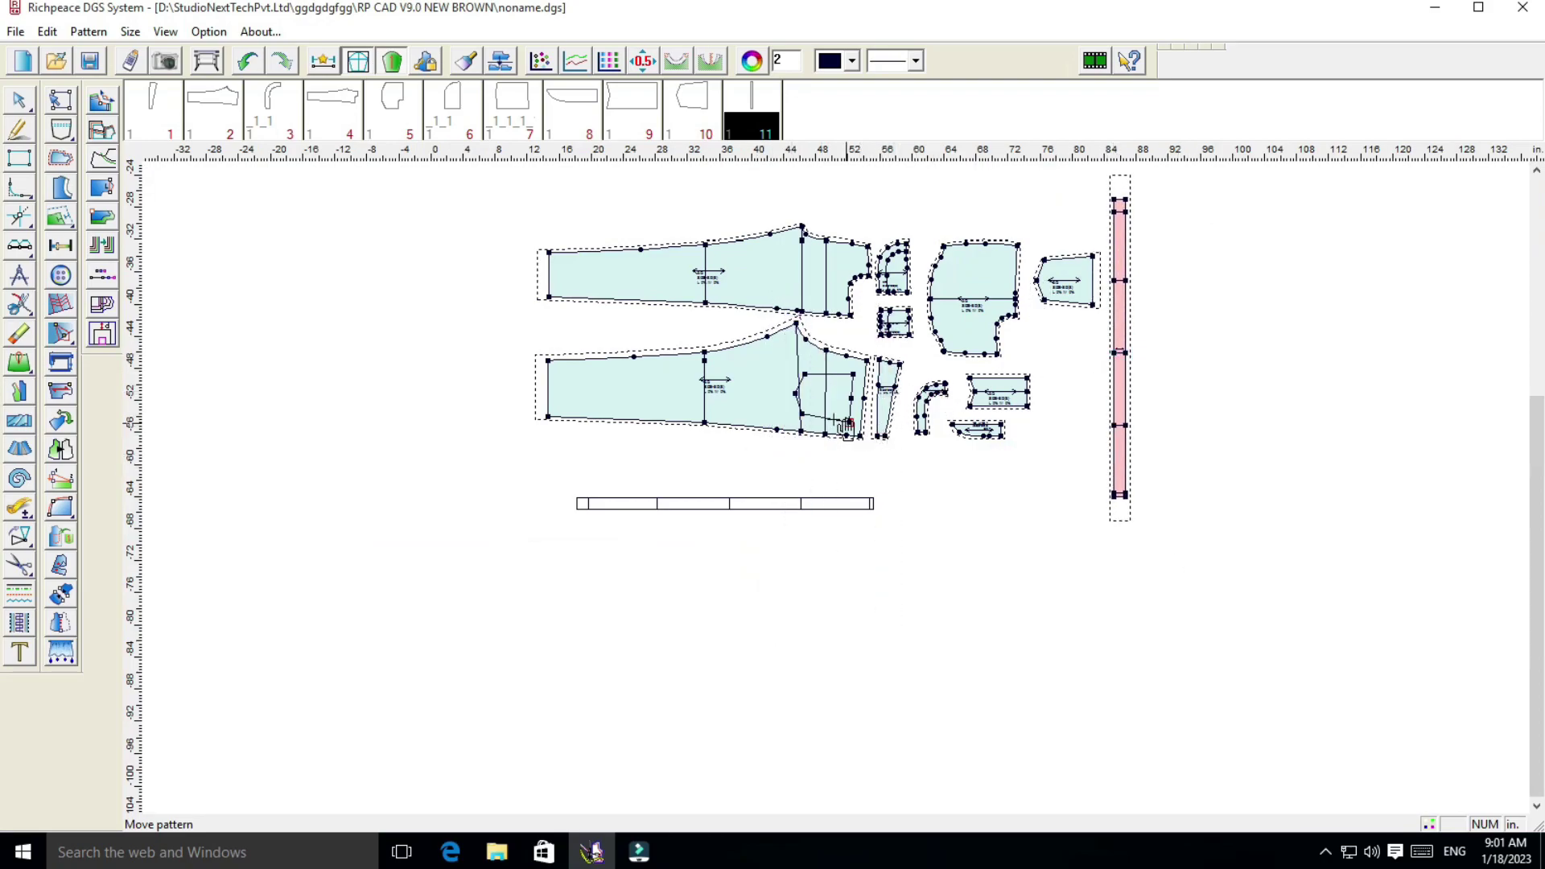
Delete the leftover horizontal waist-strip outline
scroll(844, 426, up, 1)
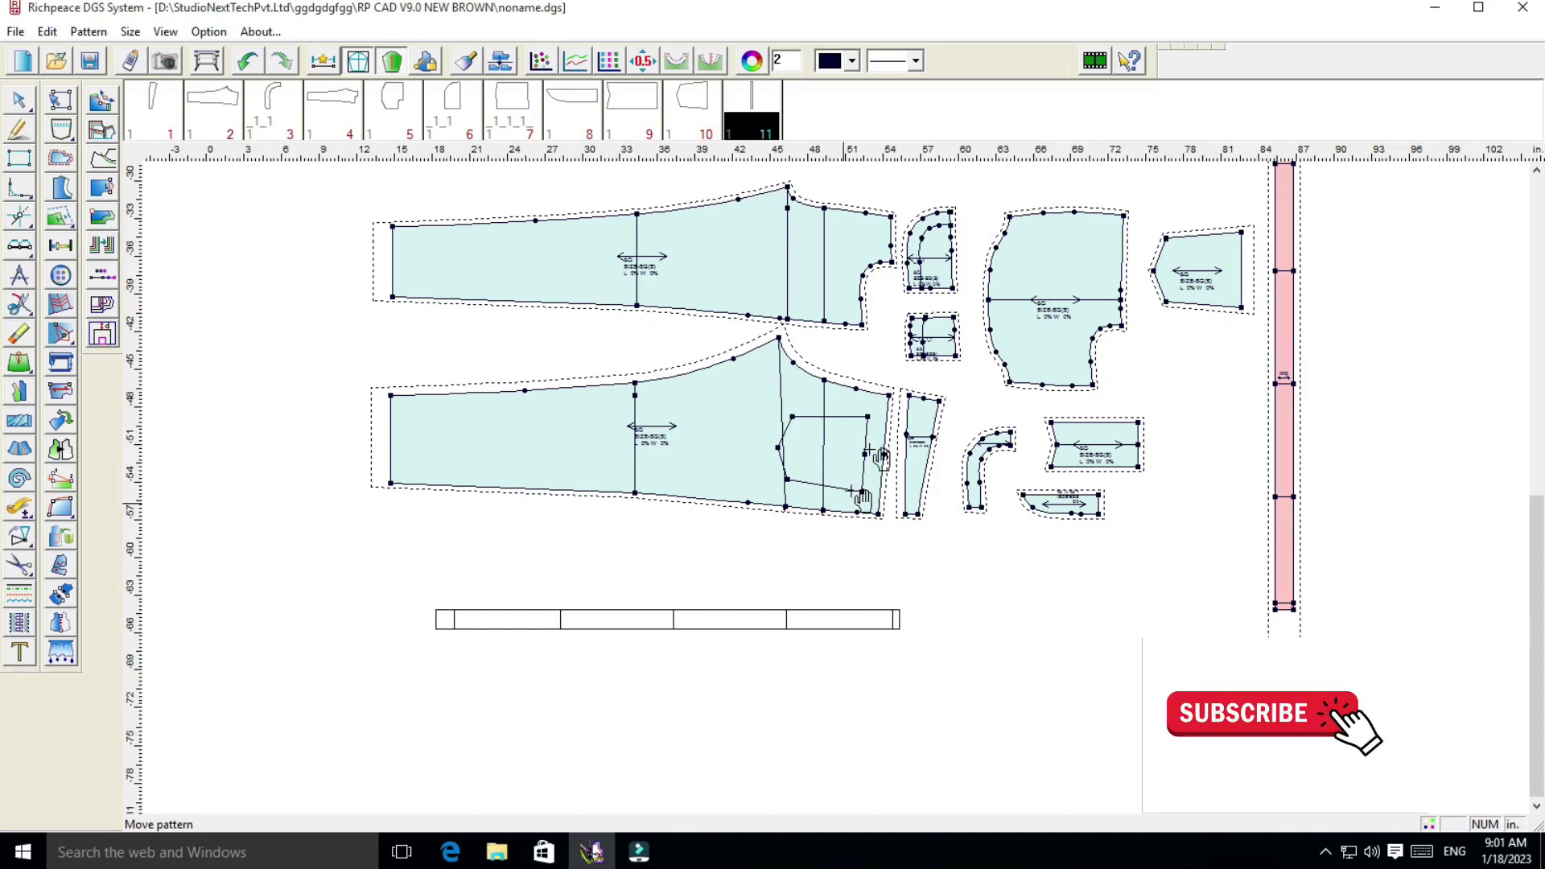
click(20, 129)
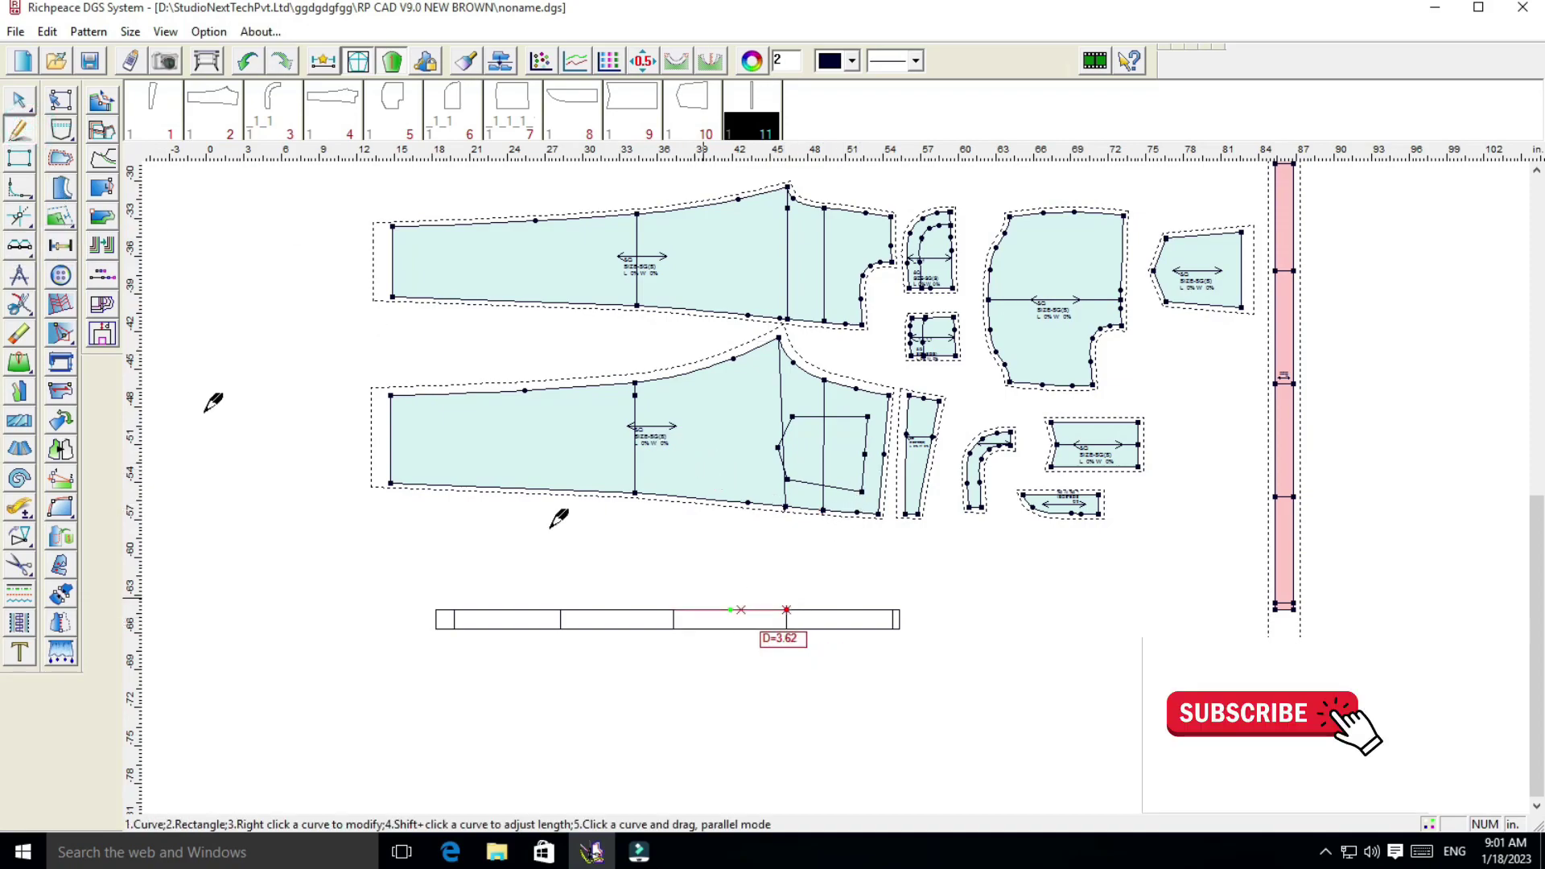
click(19, 333)
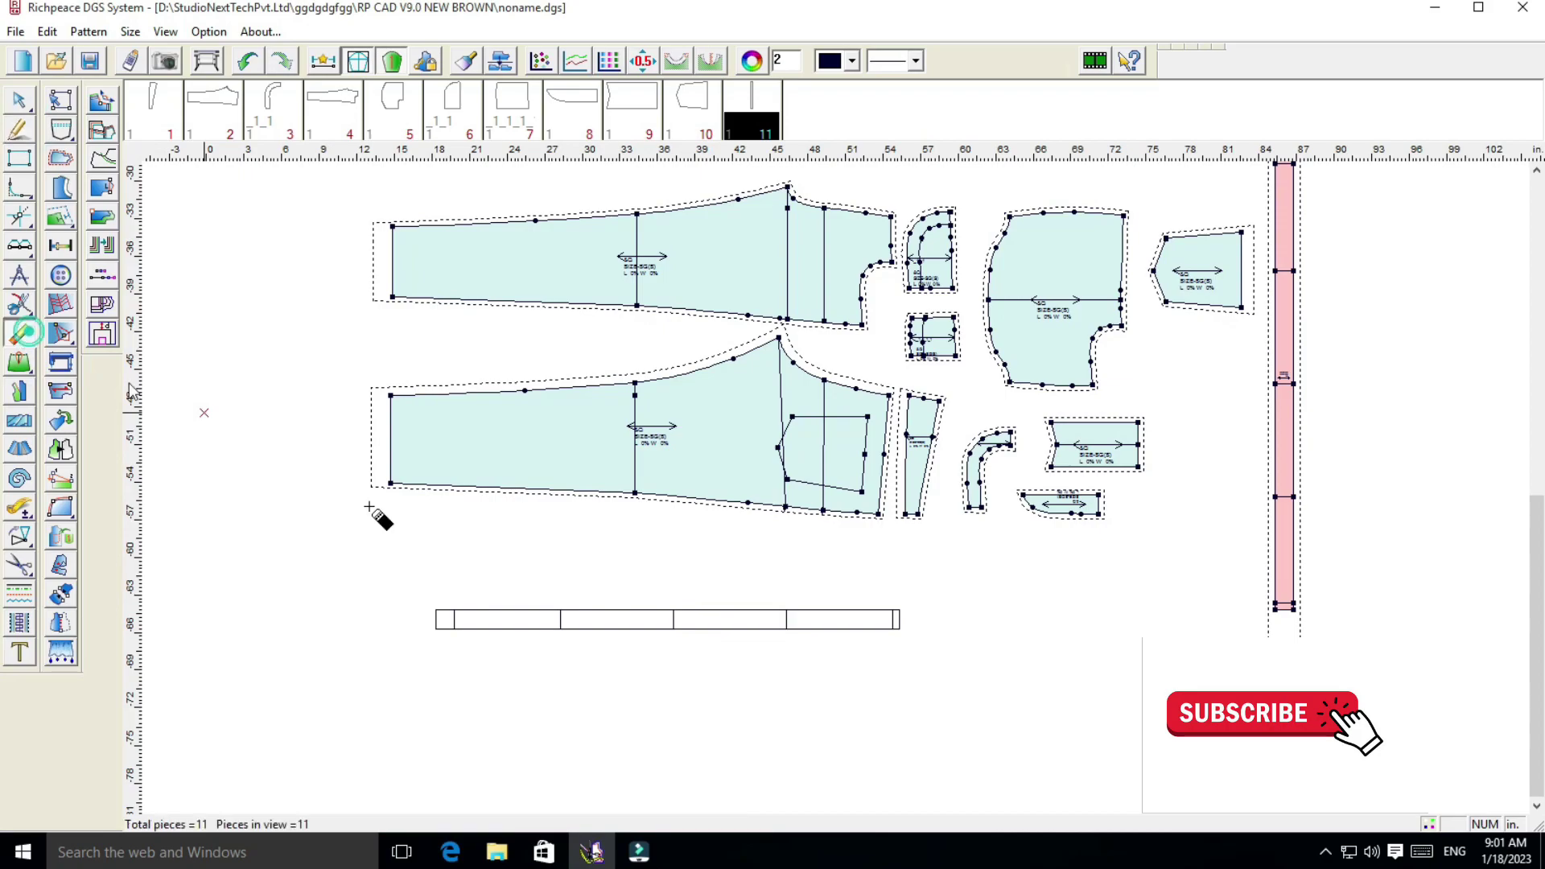
drag(411, 585, 948, 689)
right_click(948, 690)
click(834, 625)
scroll(840, 479, down, 2)
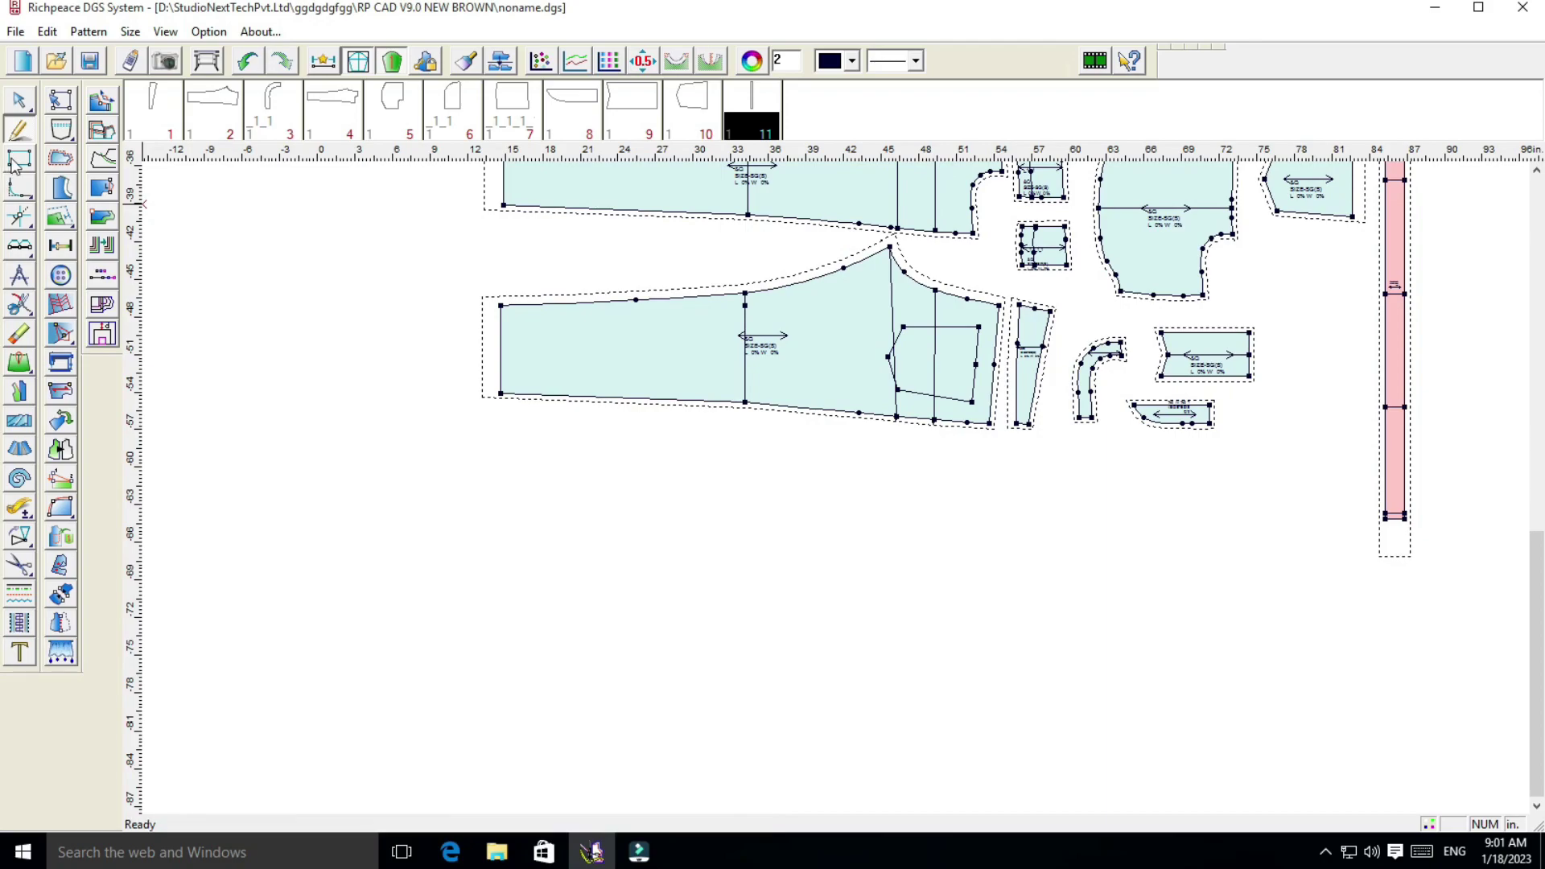
Draw a narrow rectangle below the trouser pieces, setting its length to 35
click(18, 130)
drag(542, 532, 1278, 560)
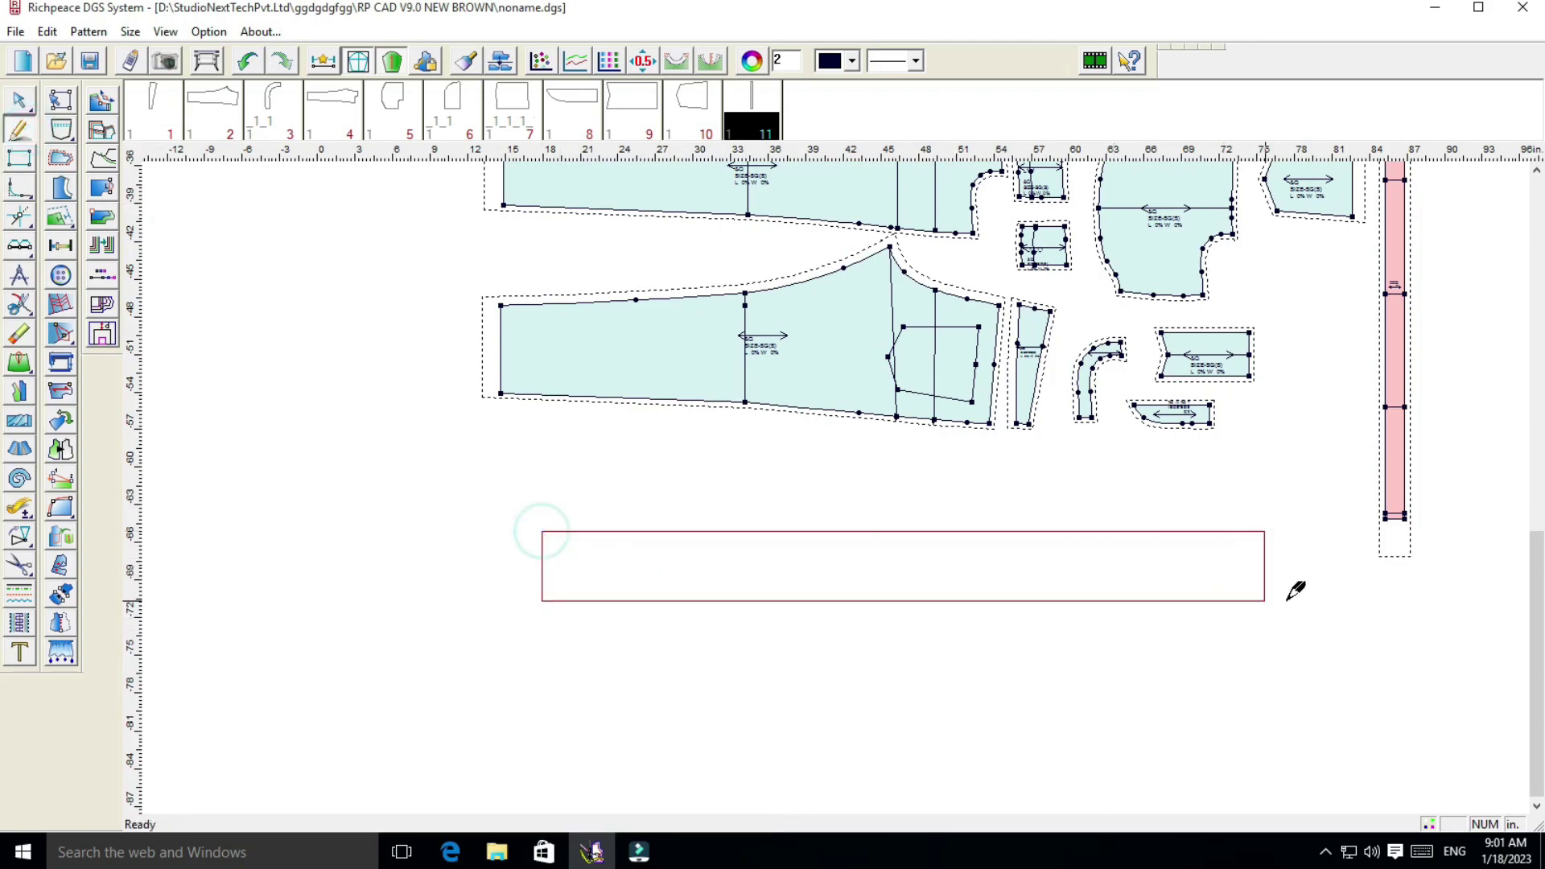
click(1270, 570)
double_click(1109, 444)
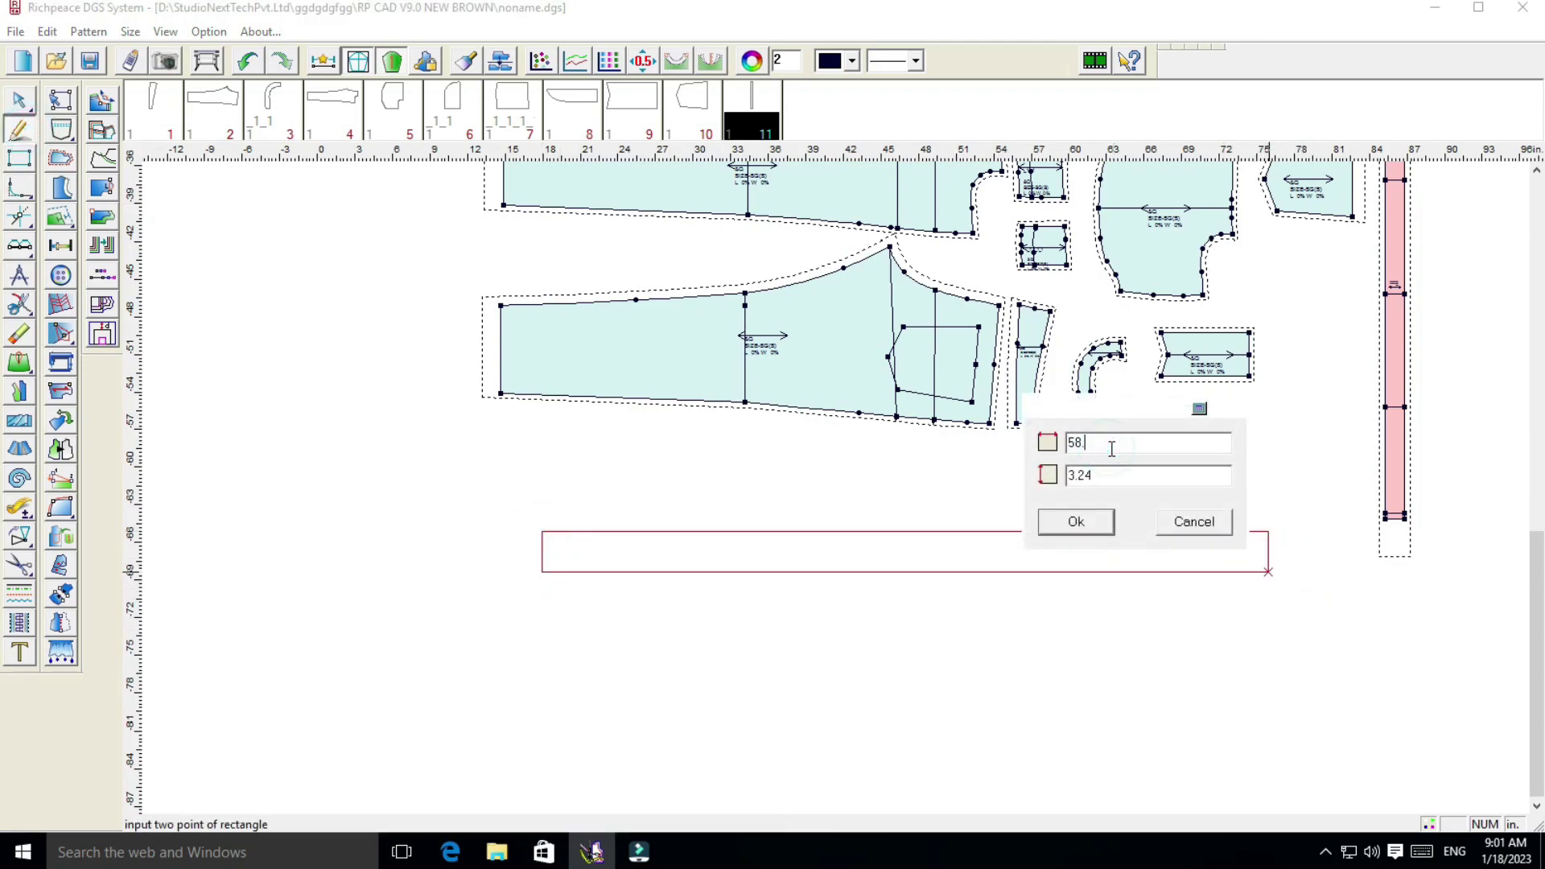
key(BackSpace)
text(5)
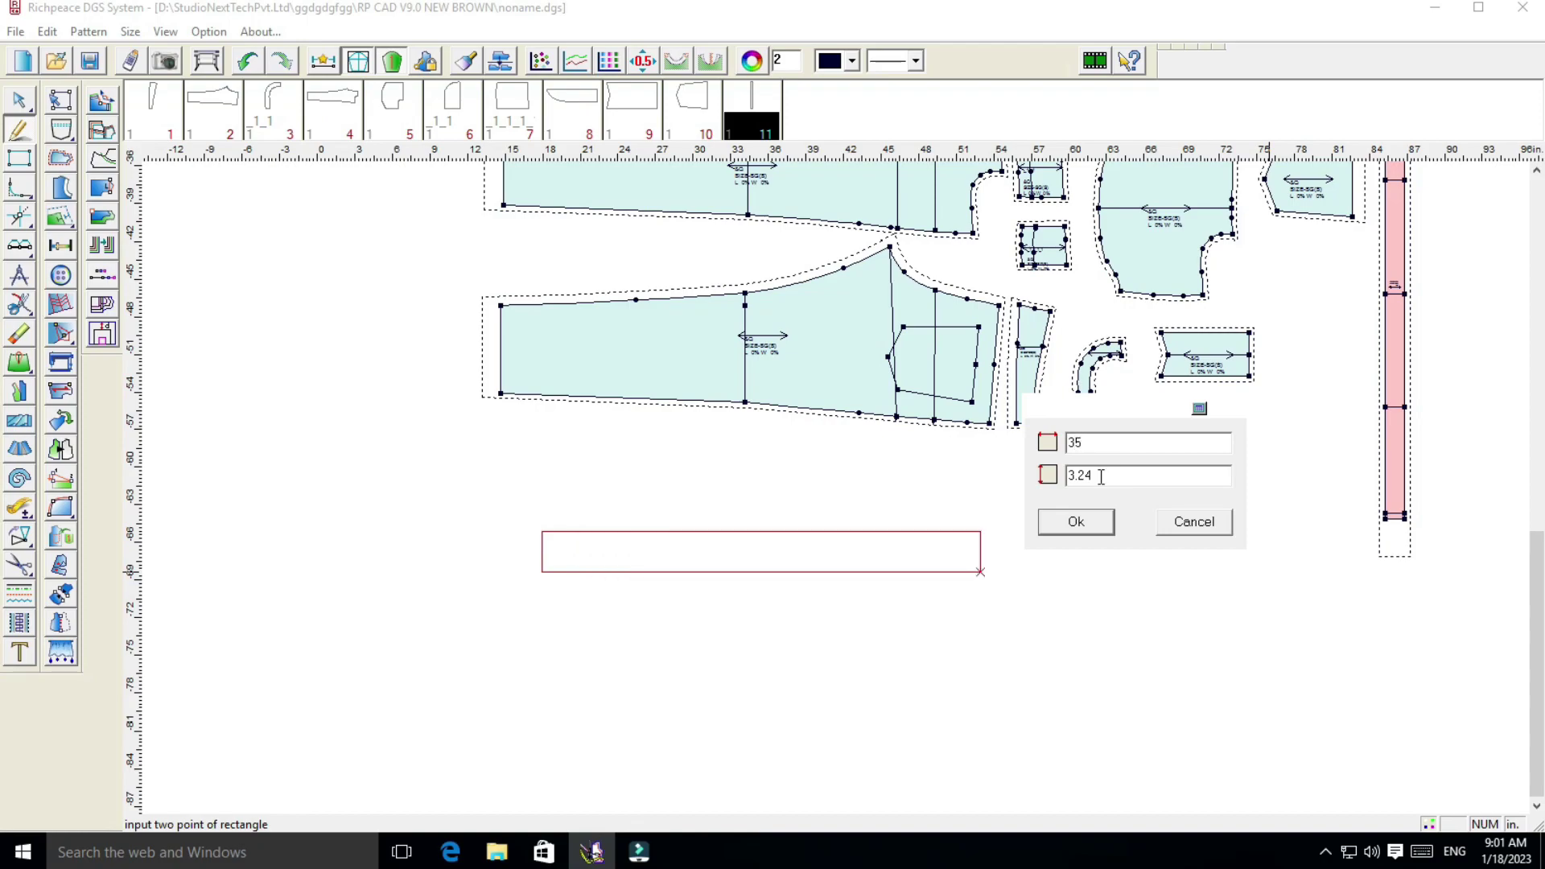
double_click(1101, 477)
key(BackSpace)
key(BackSpace)
key(BackSpace)
Finish the rectangle at width 1.5 and convert it into pattern piece 12
text(1)
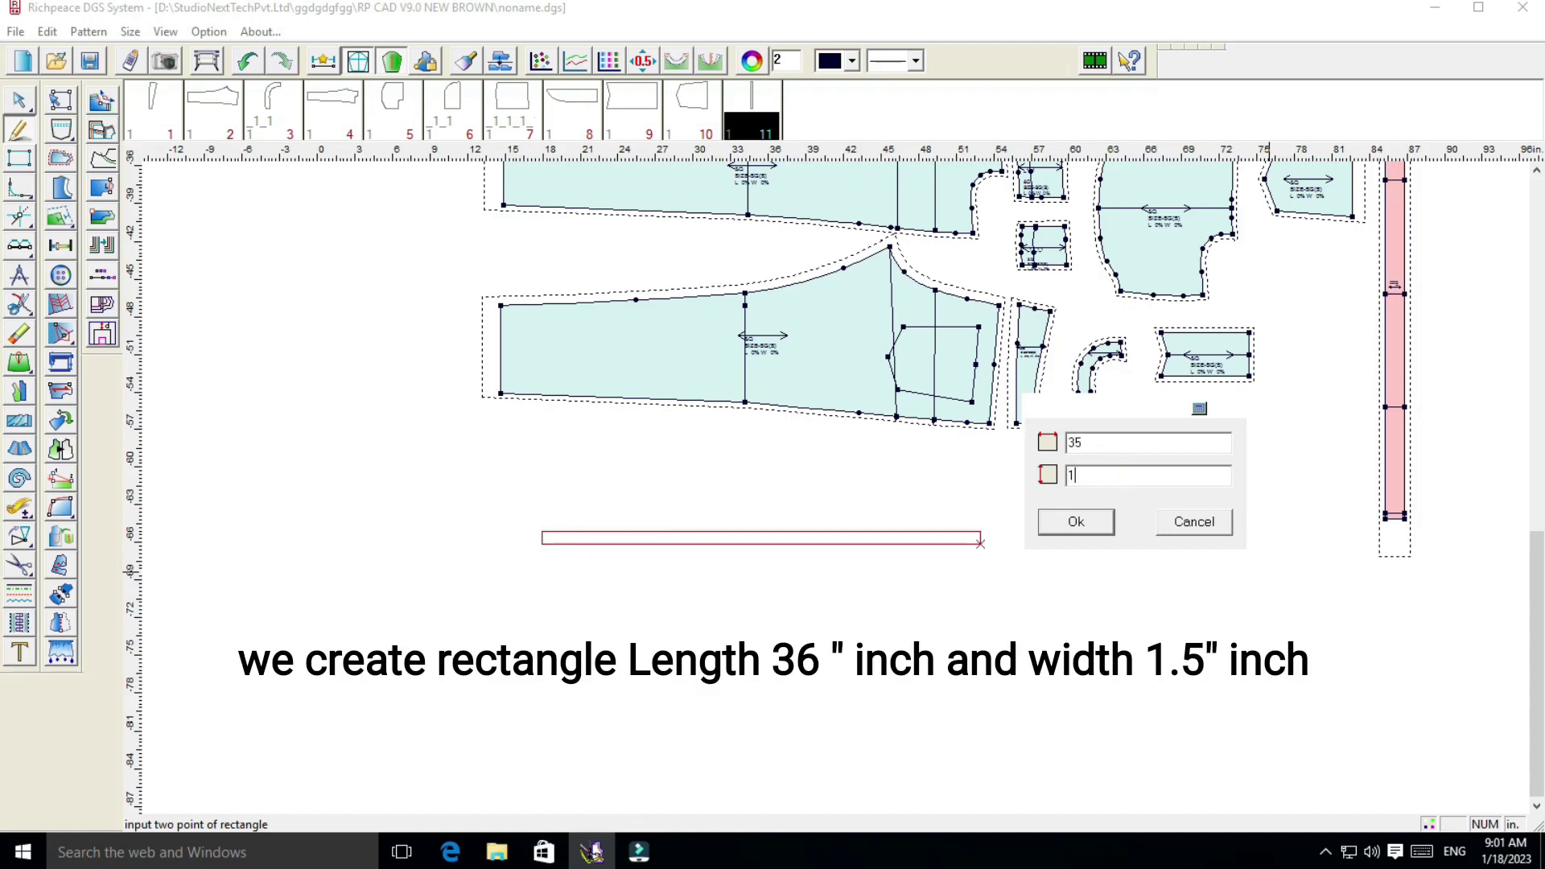
text(.5)
click(1079, 521)
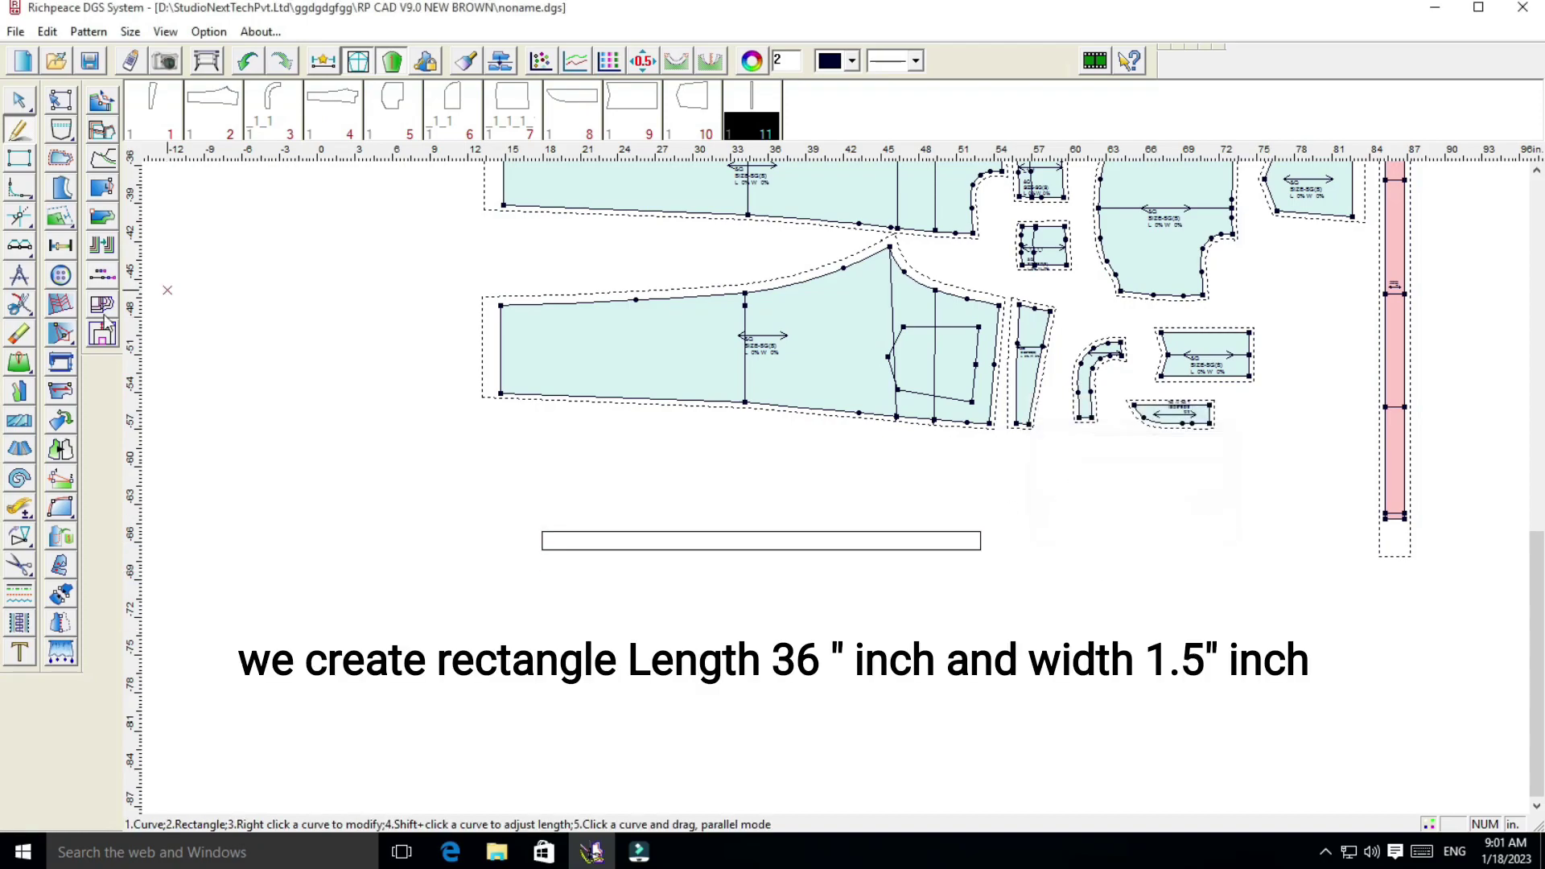
click(19, 566)
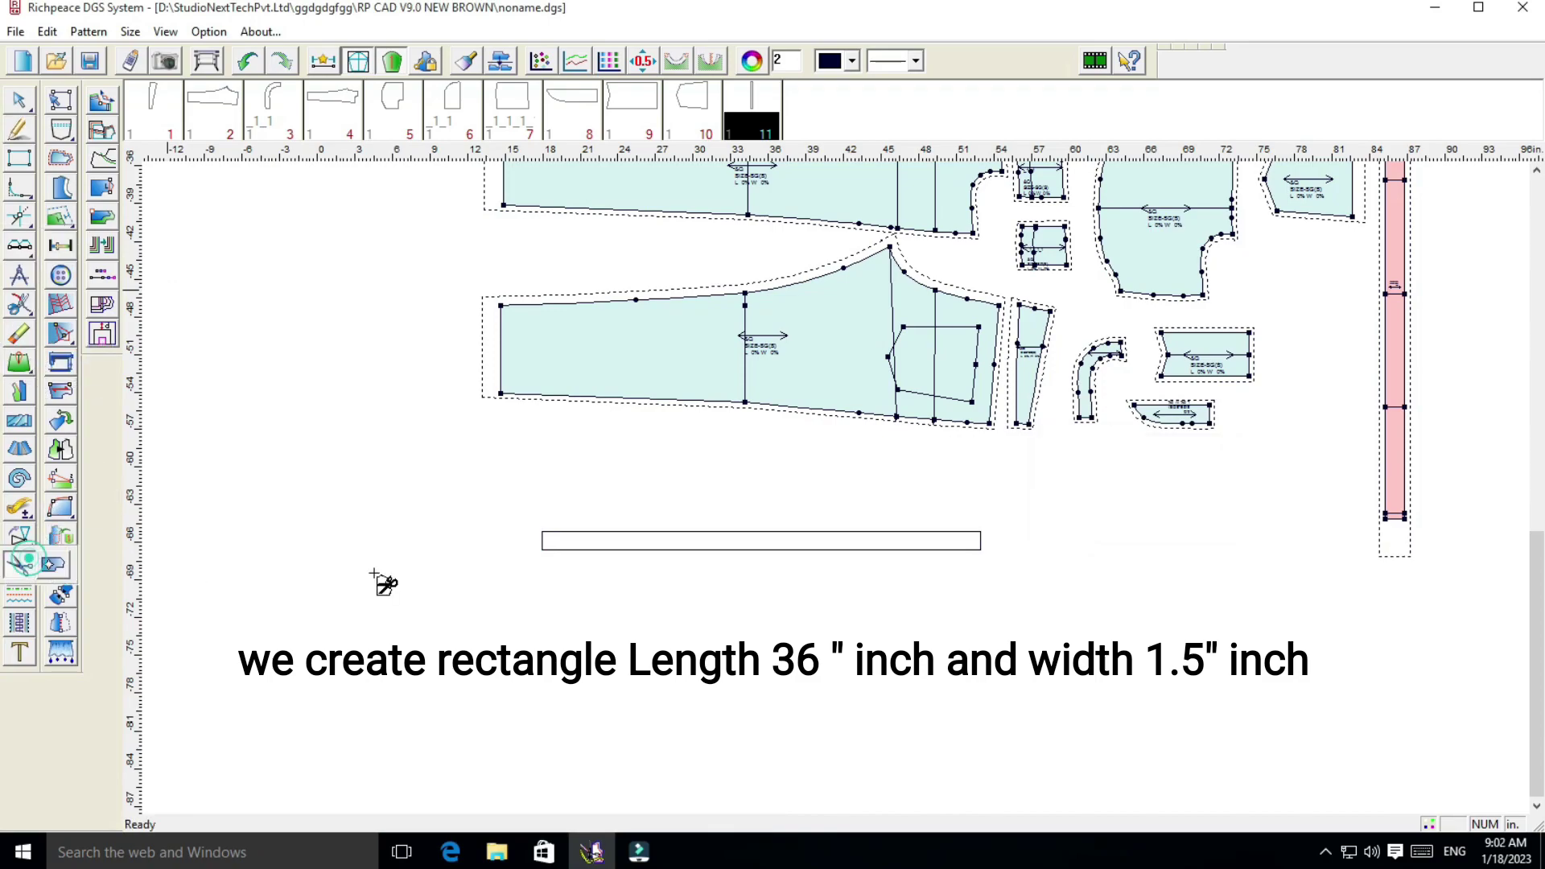
drag(517, 492, 1102, 608)
right_click(1083, 593)
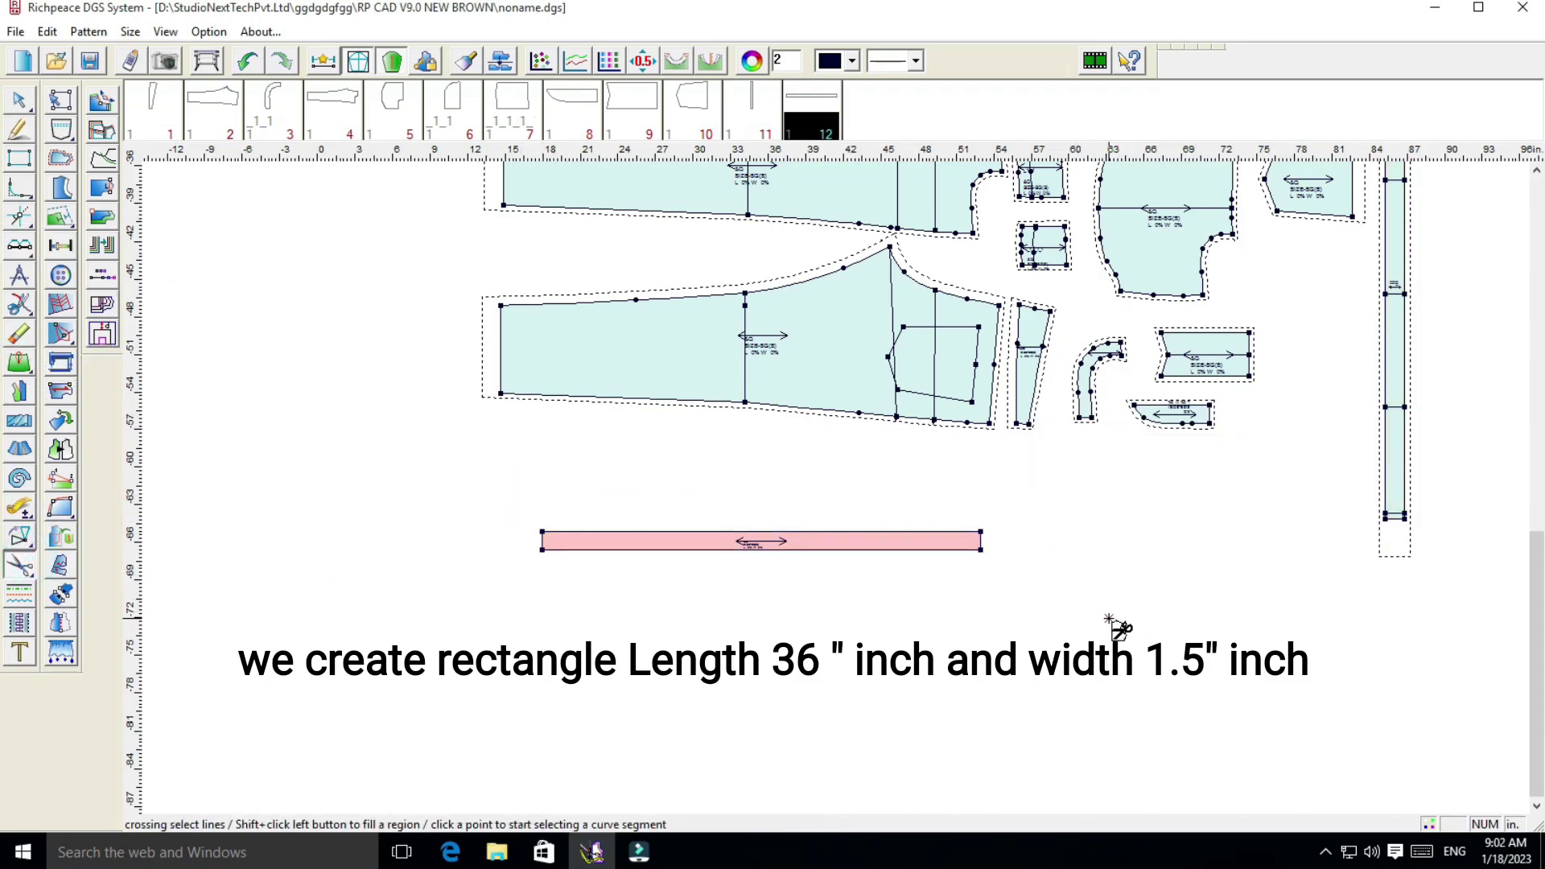
right_click(1078, 598)
click(1134, 642)
drag(956, 556, 1212, 494)
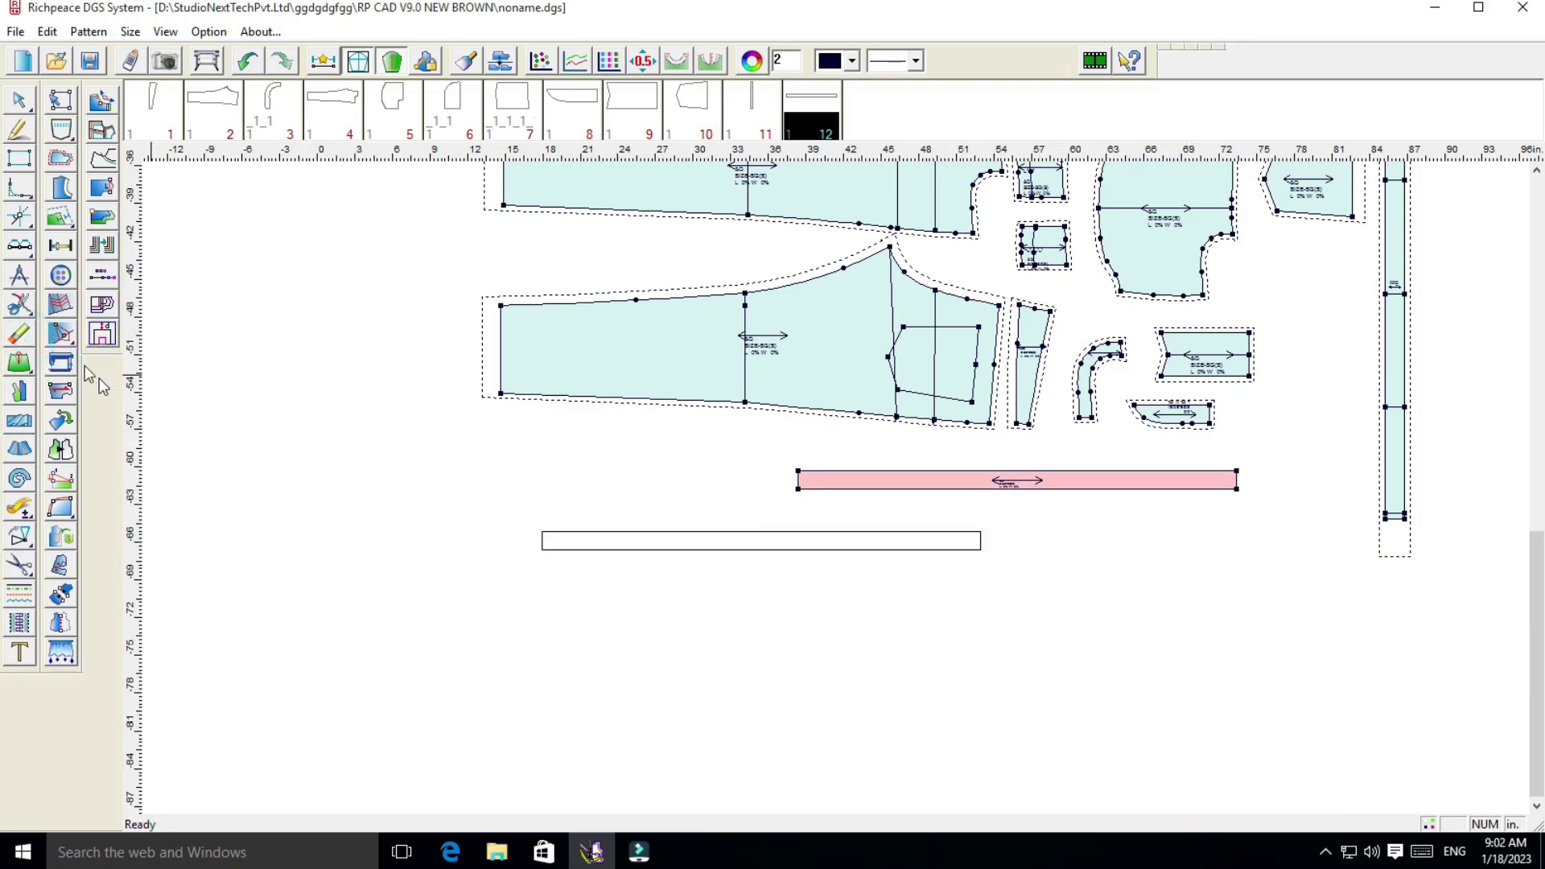
Erase the leftover rectangle outline and shift the strip piece right
click(19, 333)
drag(503, 511, 1046, 585)
right_click(1042, 583)
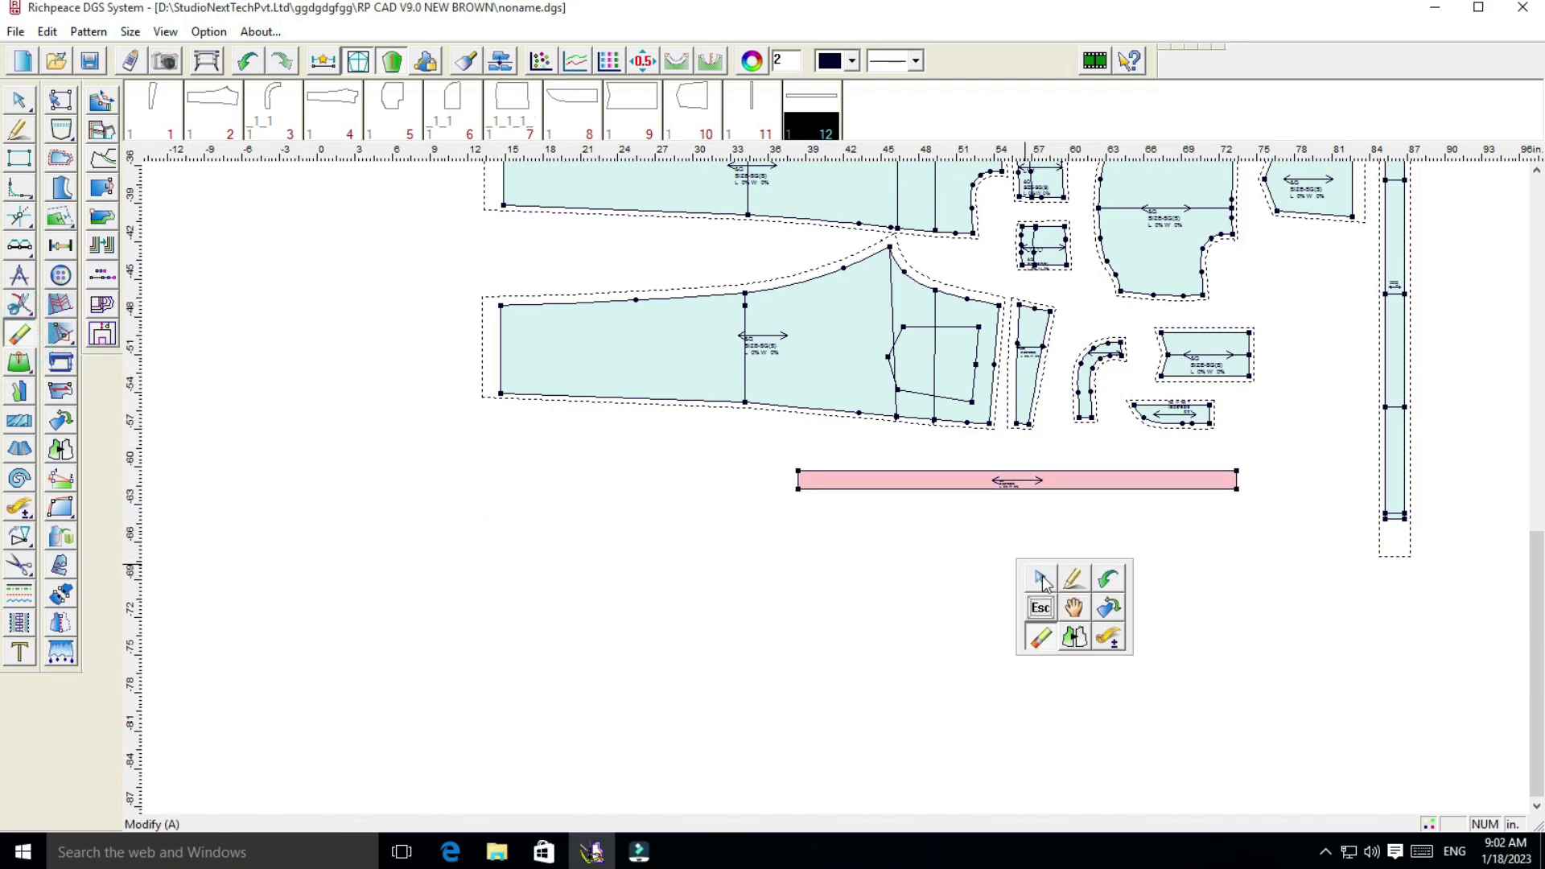
click(1074, 608)
drag(1046, 483, 1134, 492)
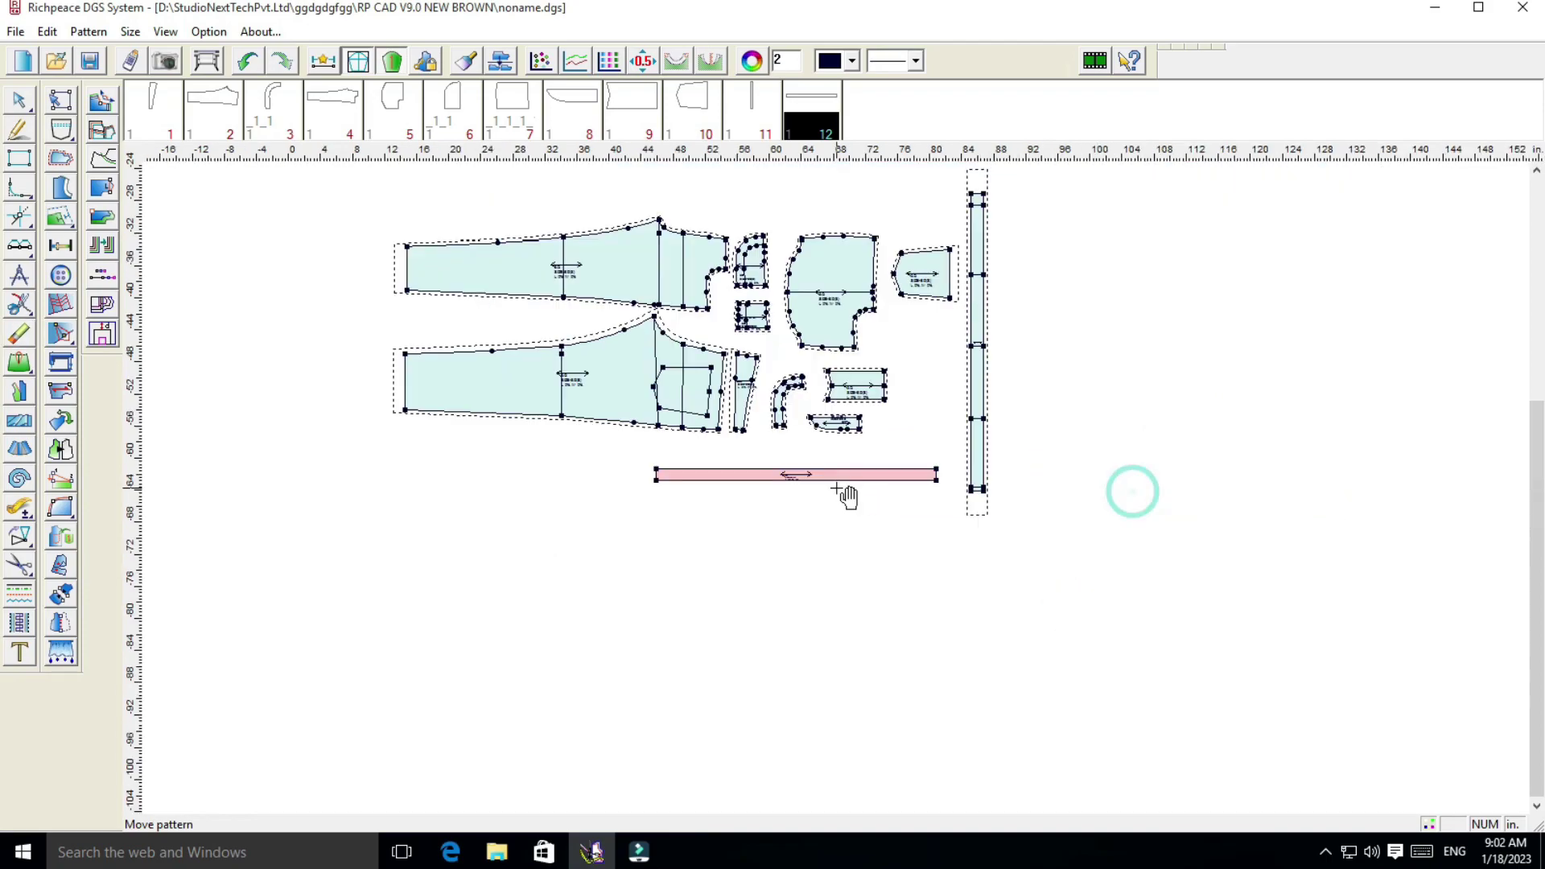
Rearrange the strip, small rectangle and curved pieces into neat positions
scroll(837, 489, up, 2)
scroll(815, 464, up, 2)
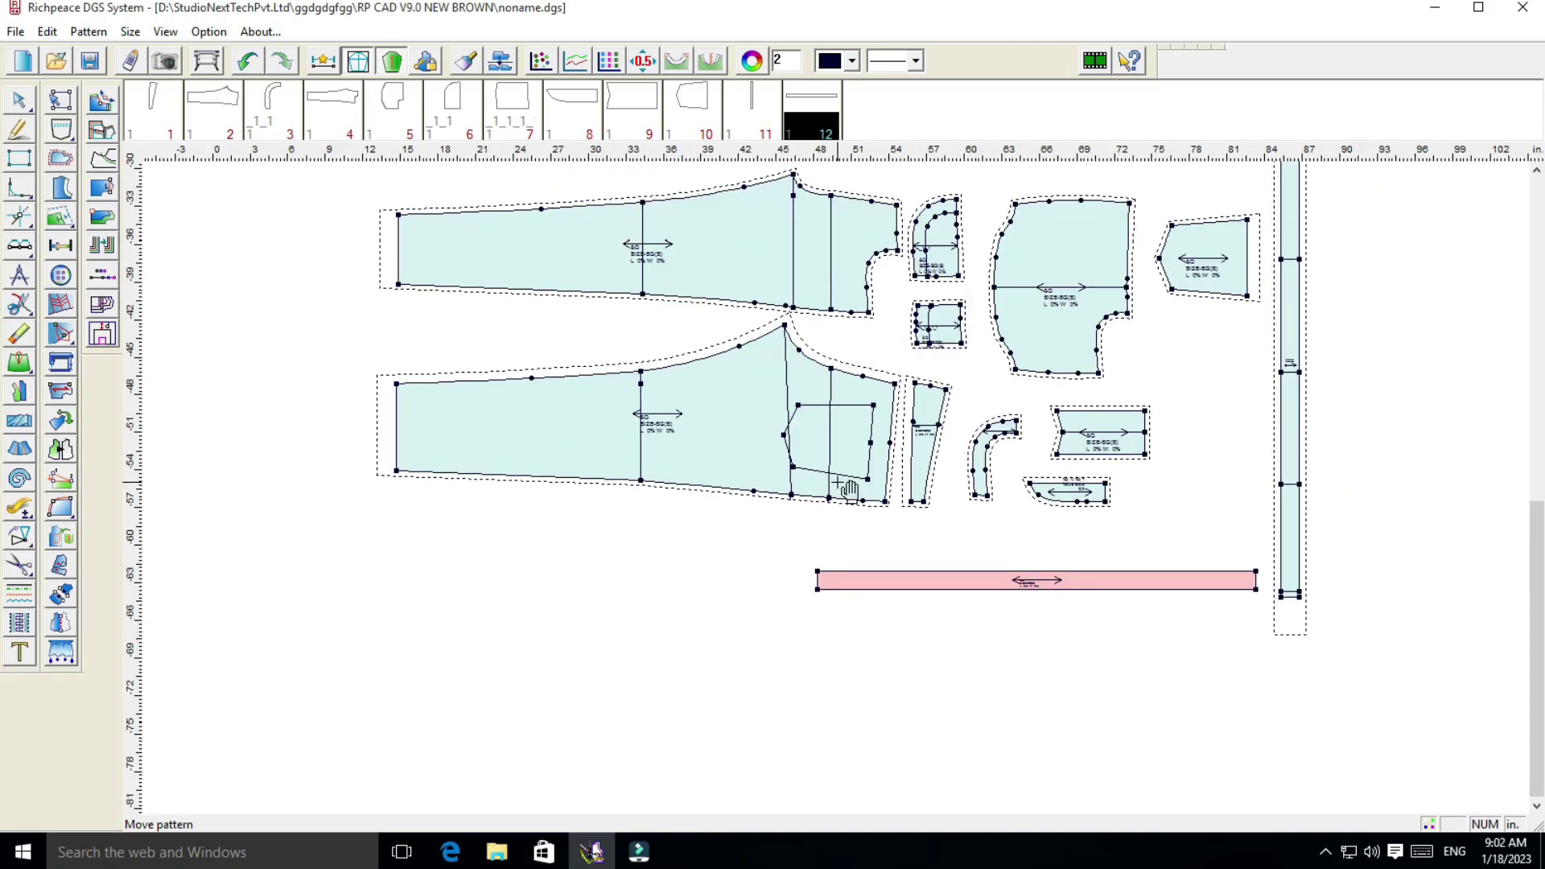
scroll(815, 464, up, 1)
click(834, 499)
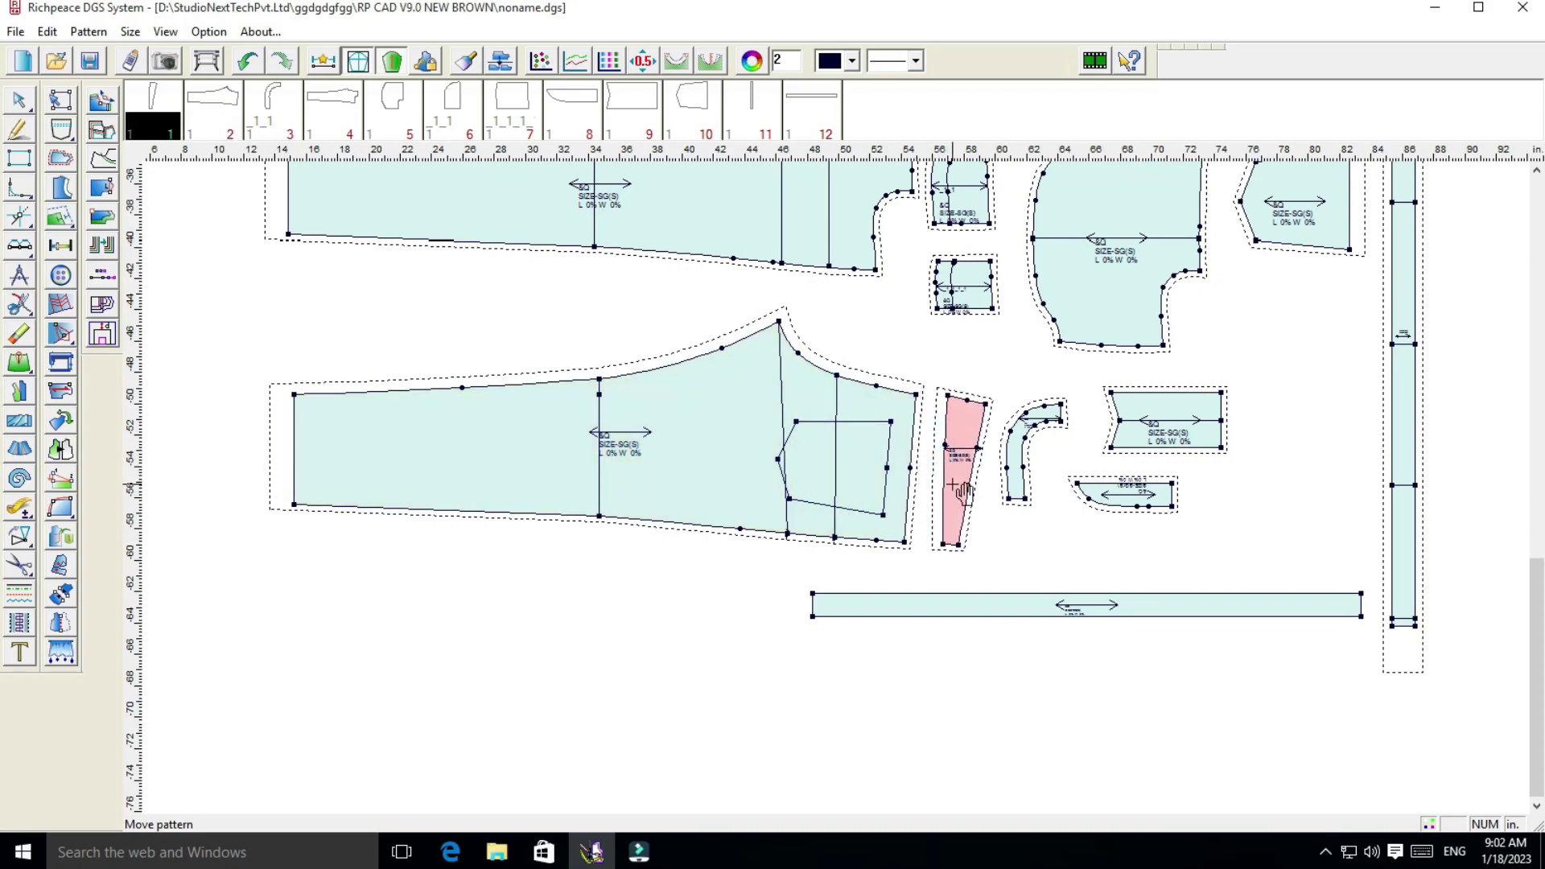
mouse_move(949, 457)
mouse_down()
mouse_move(966, 495)
mouse_move(1026, 513)
mouse_up()
drag(1150, 418, 1198, 426)
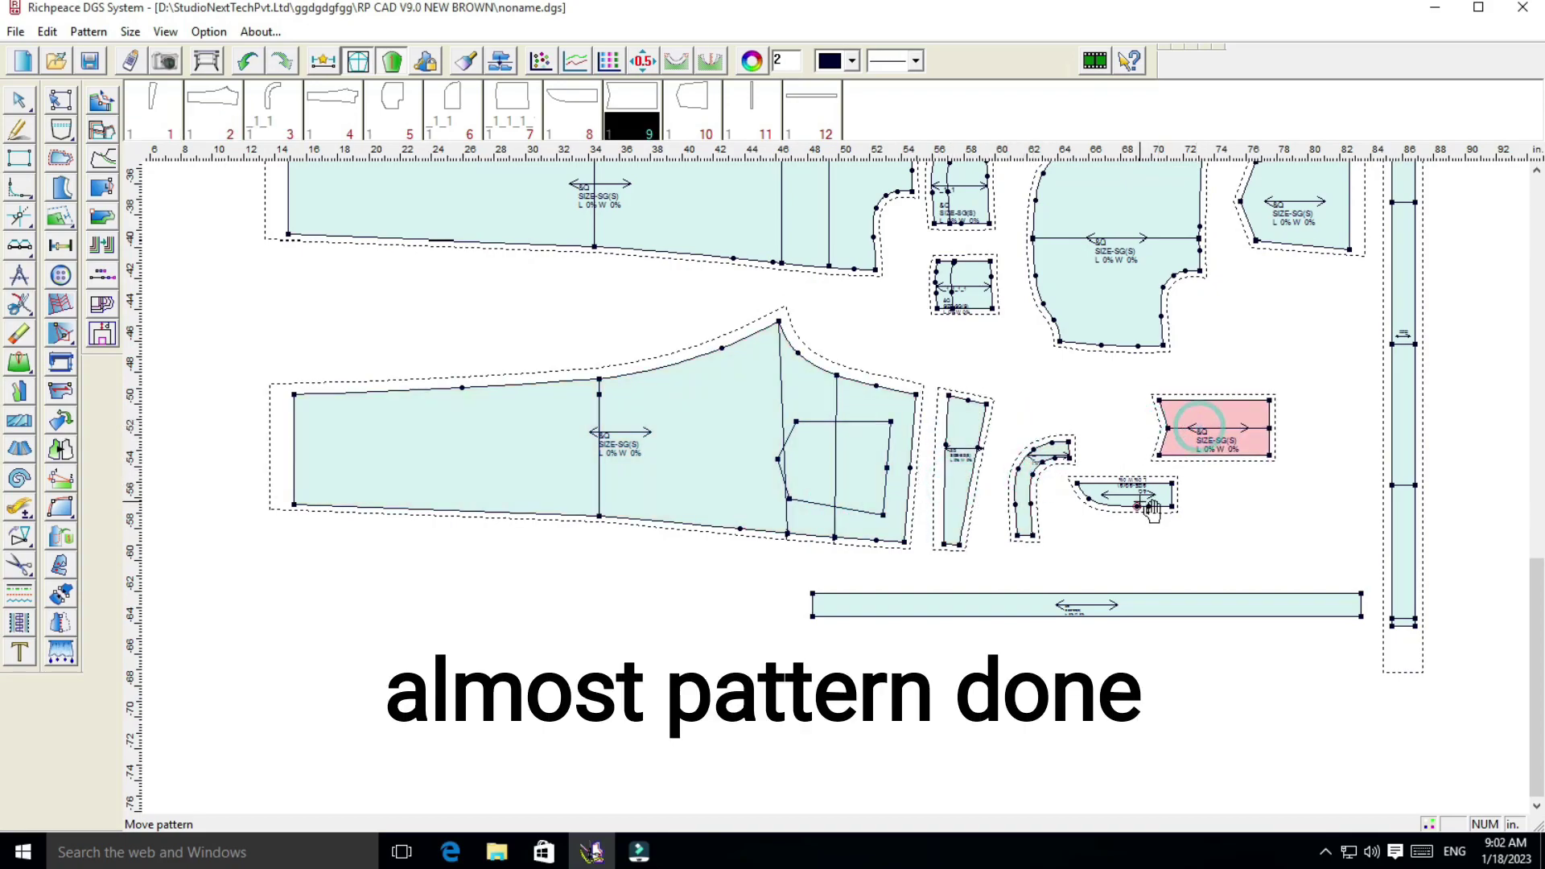
drag(1126, 495, 1135, 515)
click(1118, 298)
scroll(1119, 298, down, 1)
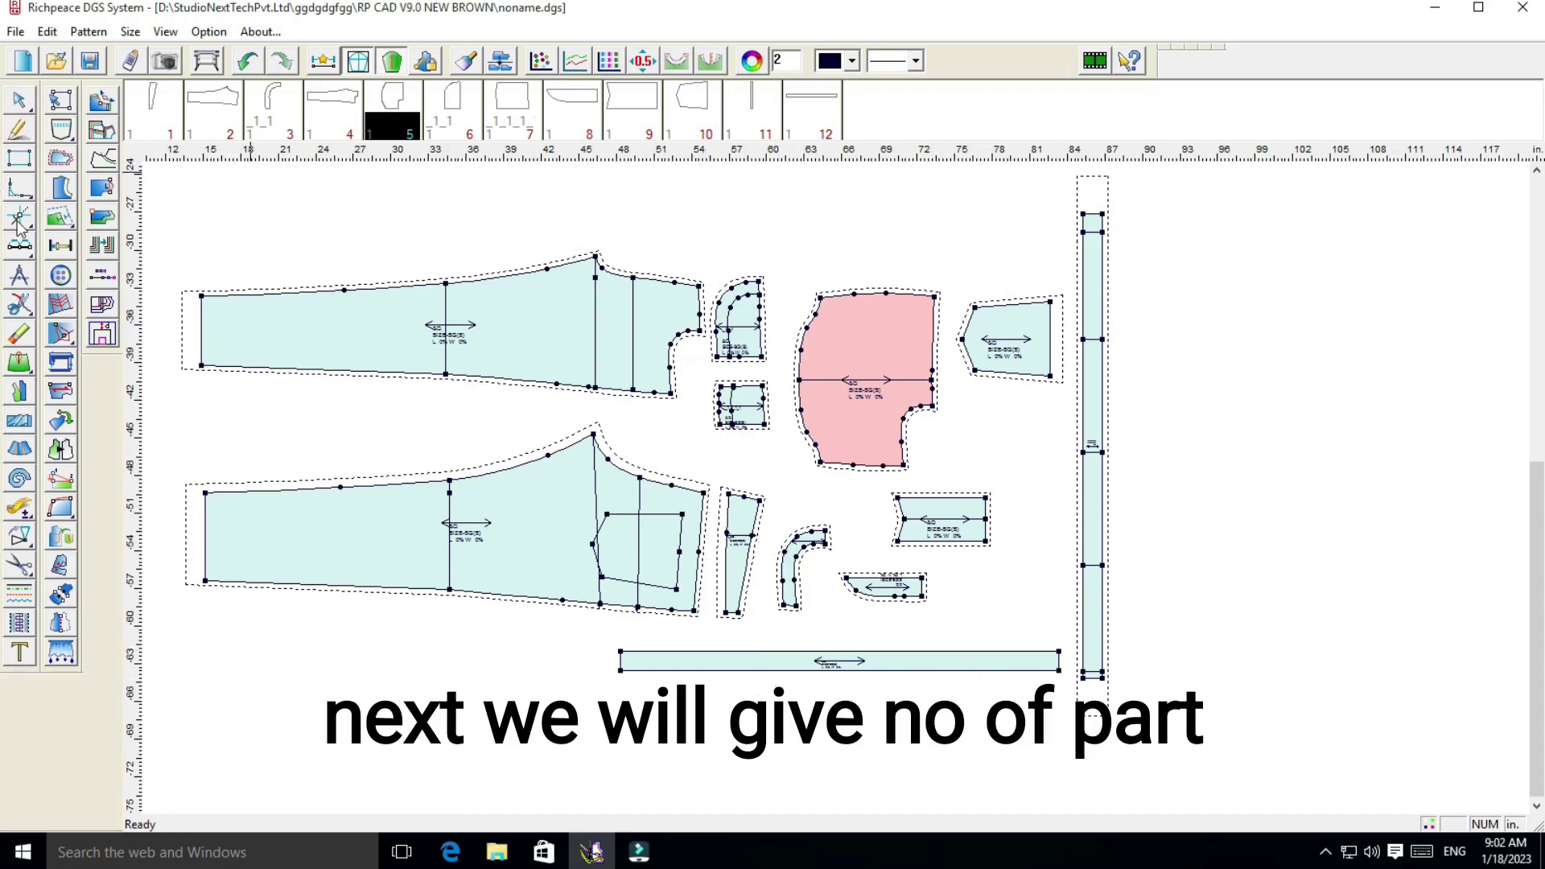
Add a 'FRONT CUT-2' label at font size 72 on the upper trouser piece
click(23, 653)
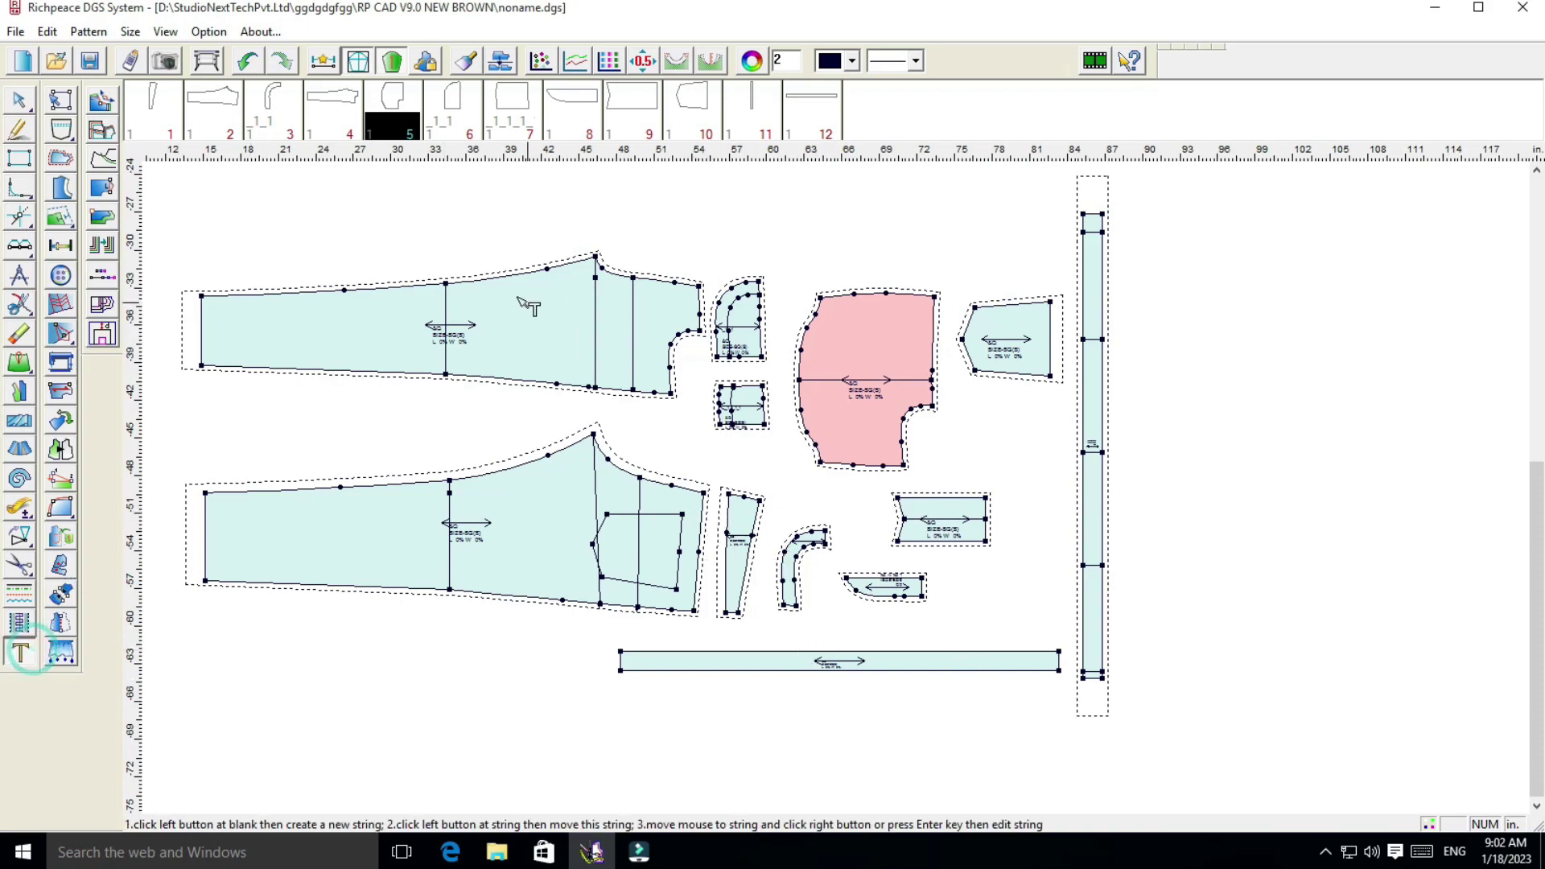
click(518, 313)
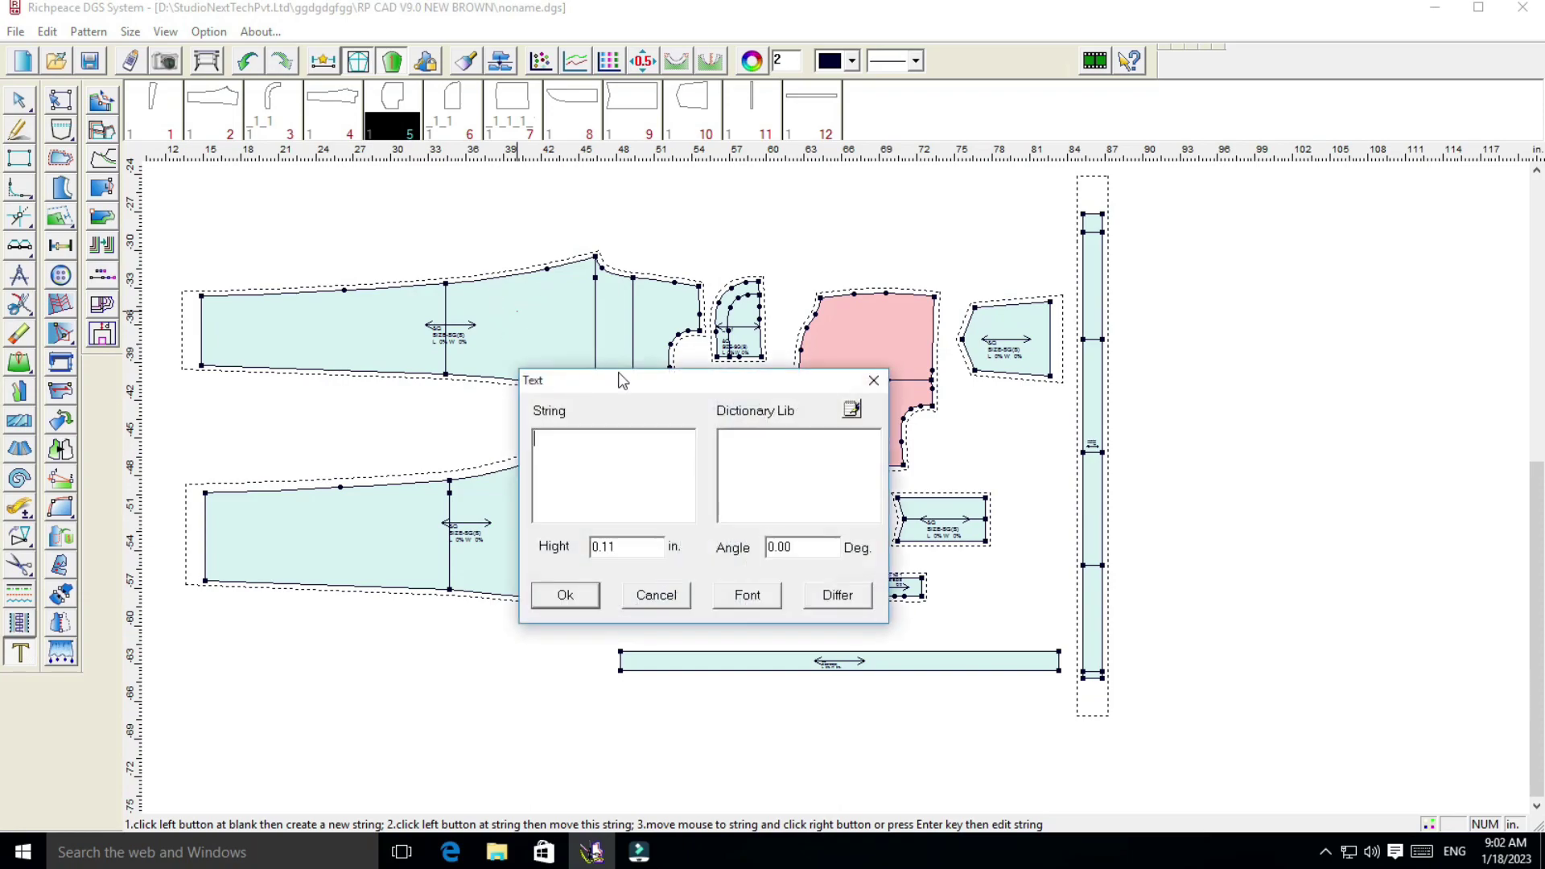
drag(635, 380, 935, 245)
click(865, 318)
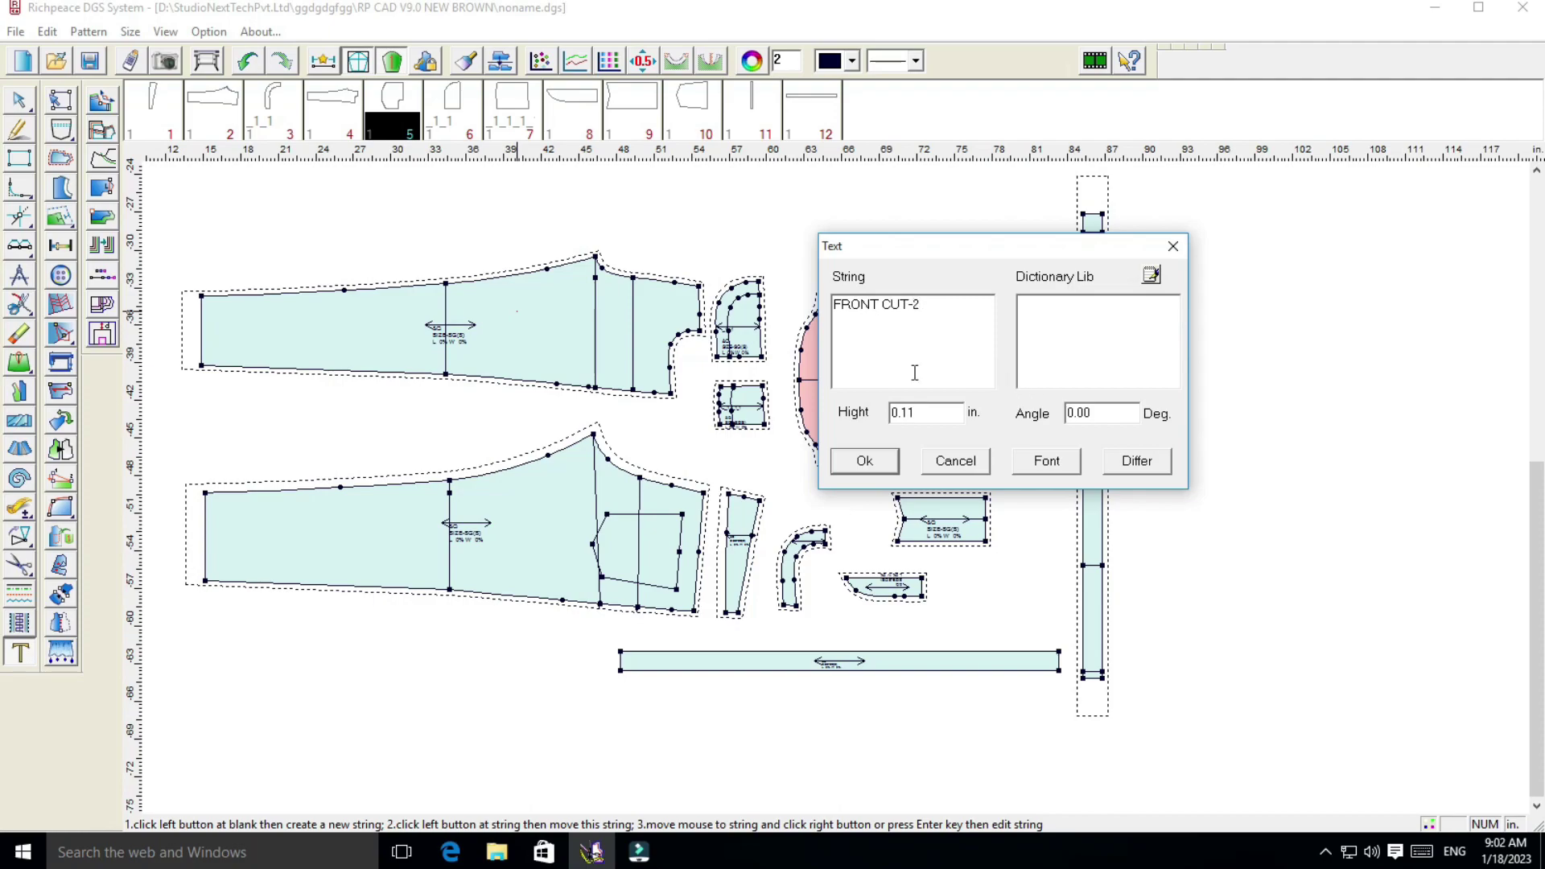
click(1047, 462)
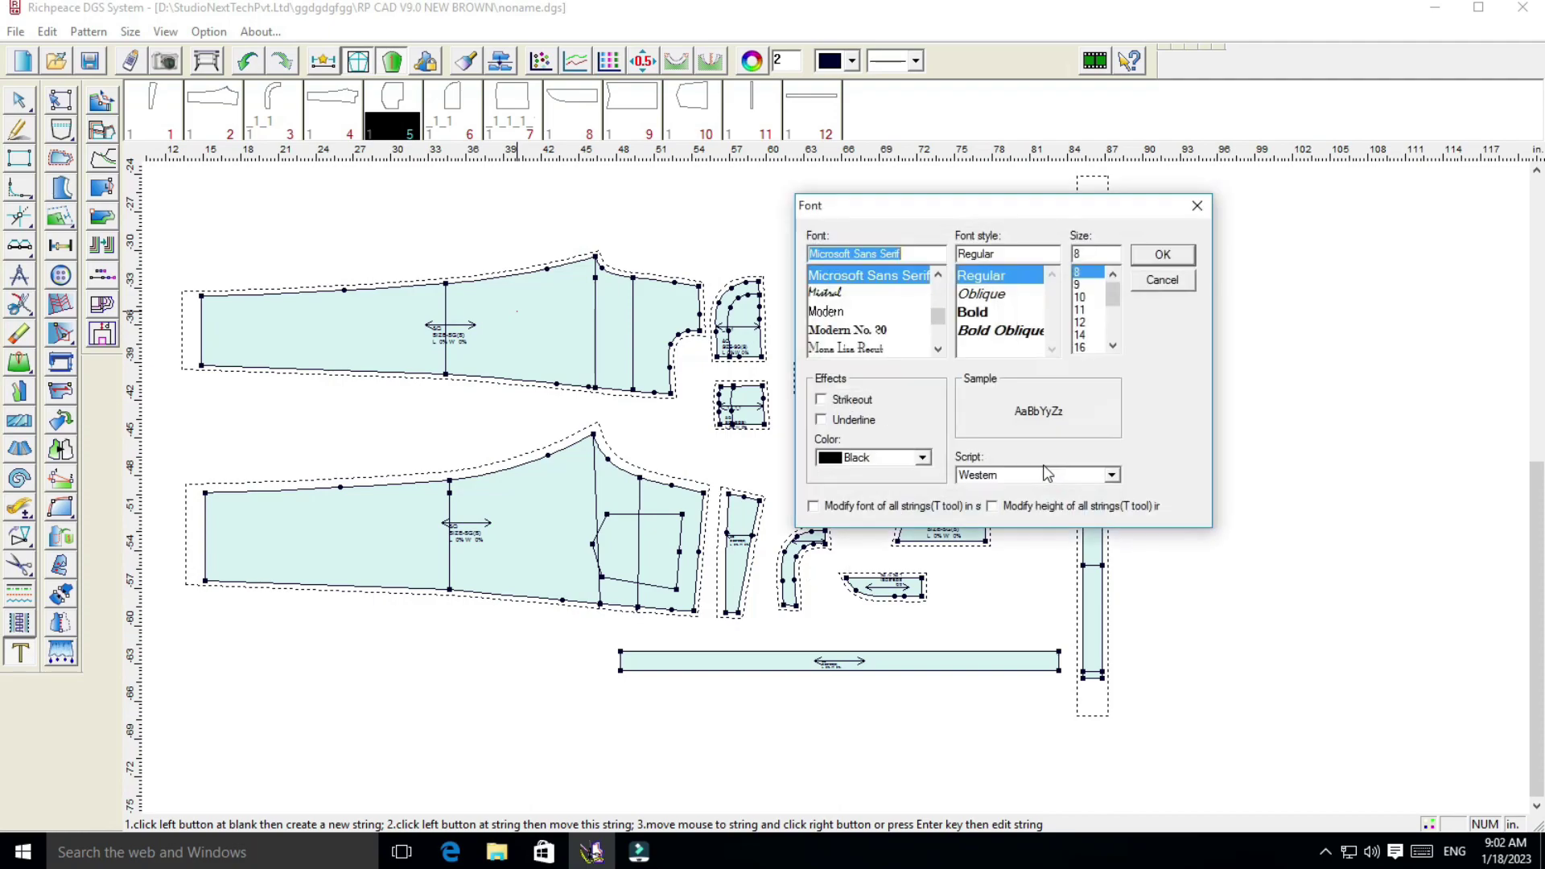
scroll(1092, 339, down, 3)
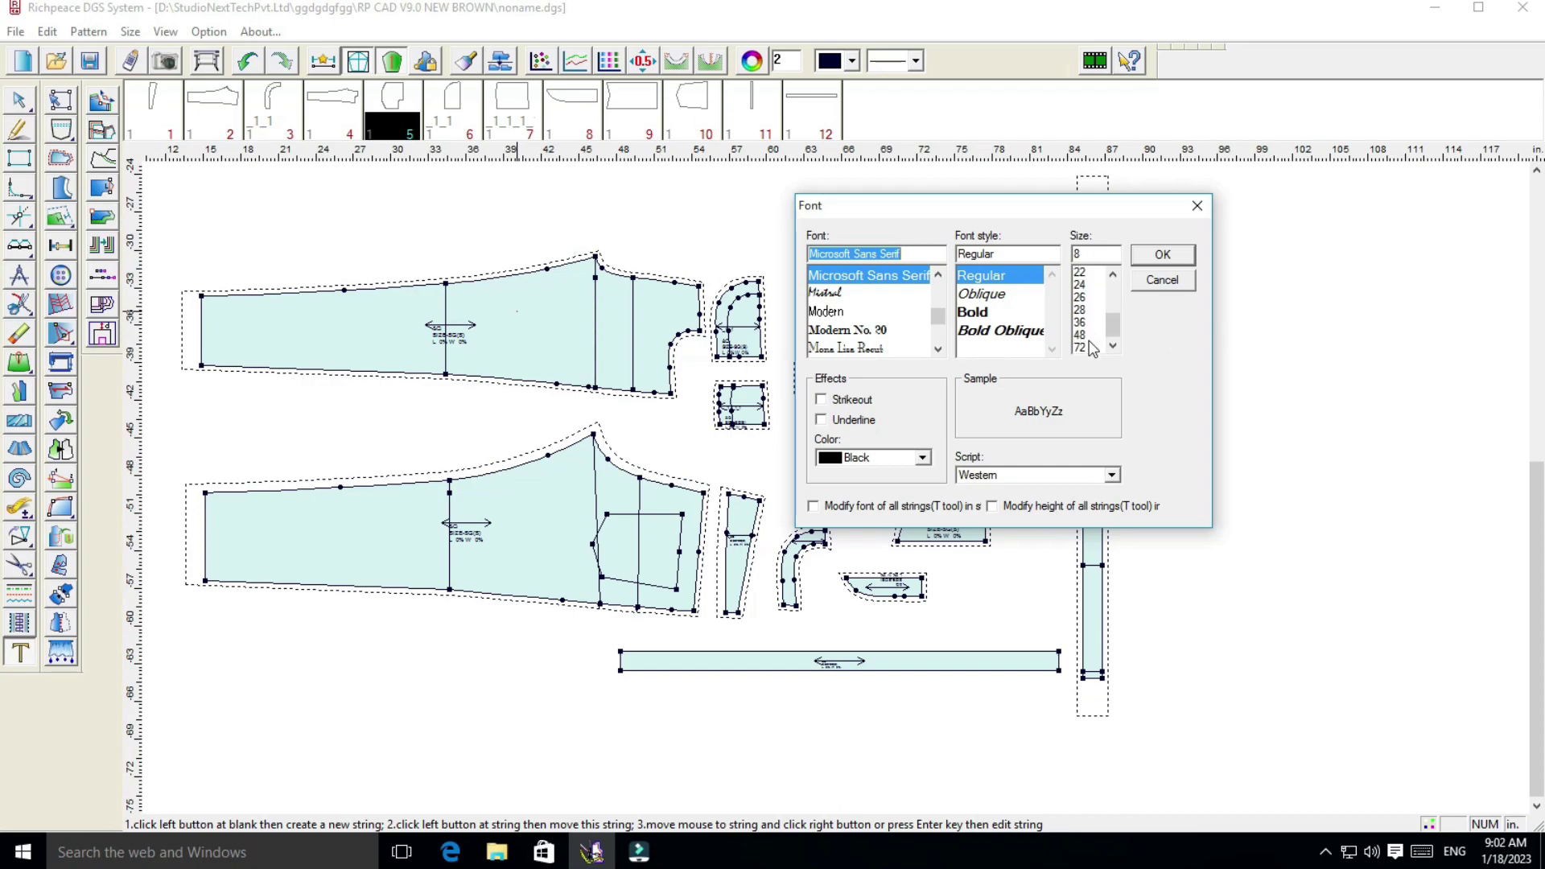
click(1083, 348)
click(1163, 255)
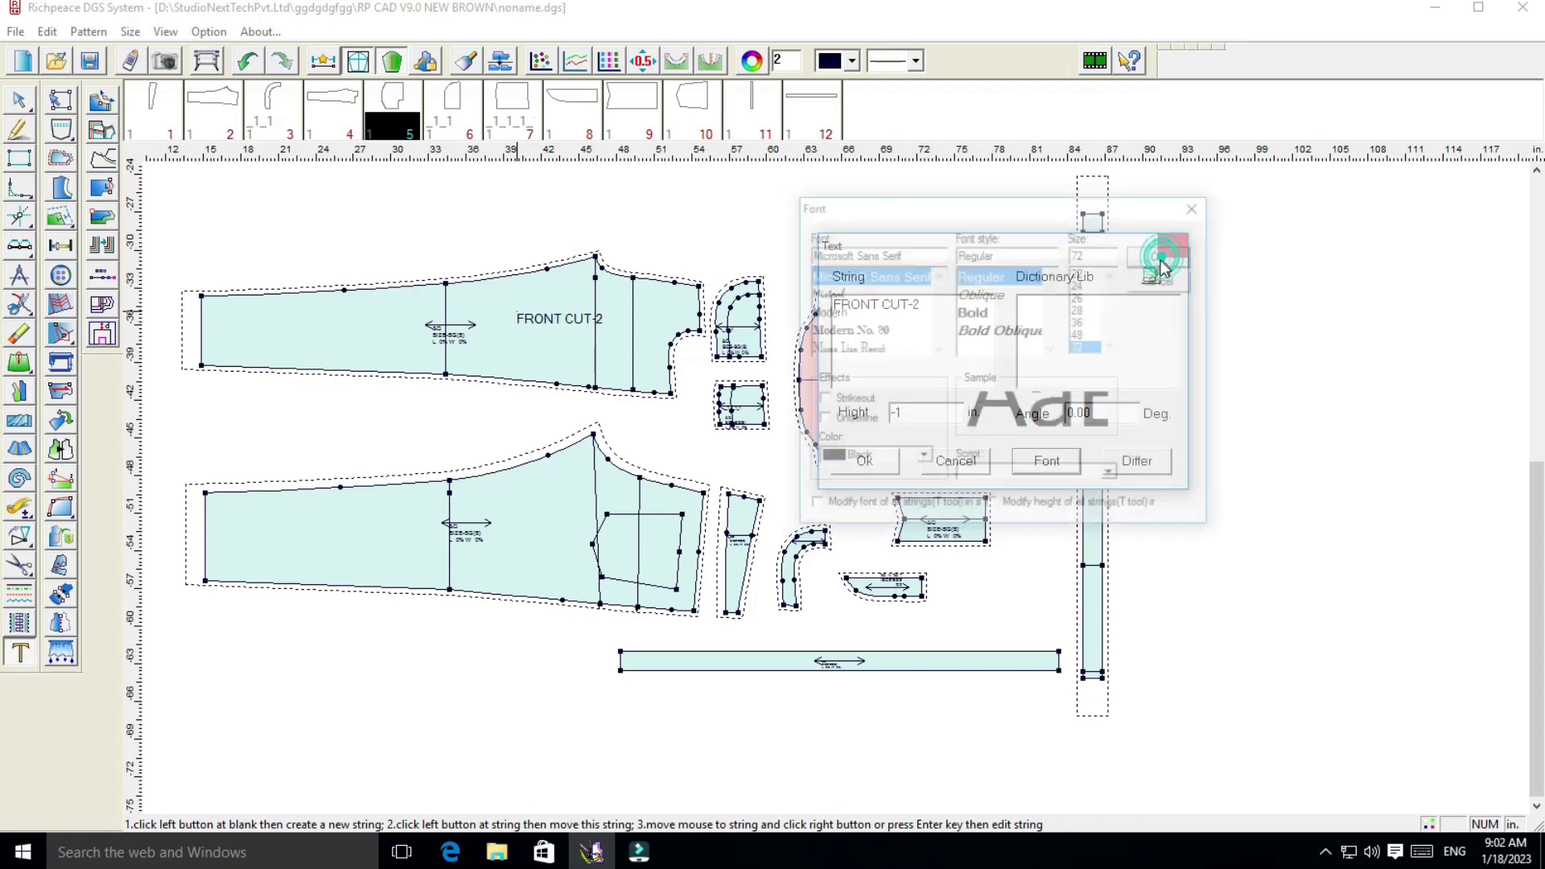
click(879, 460)
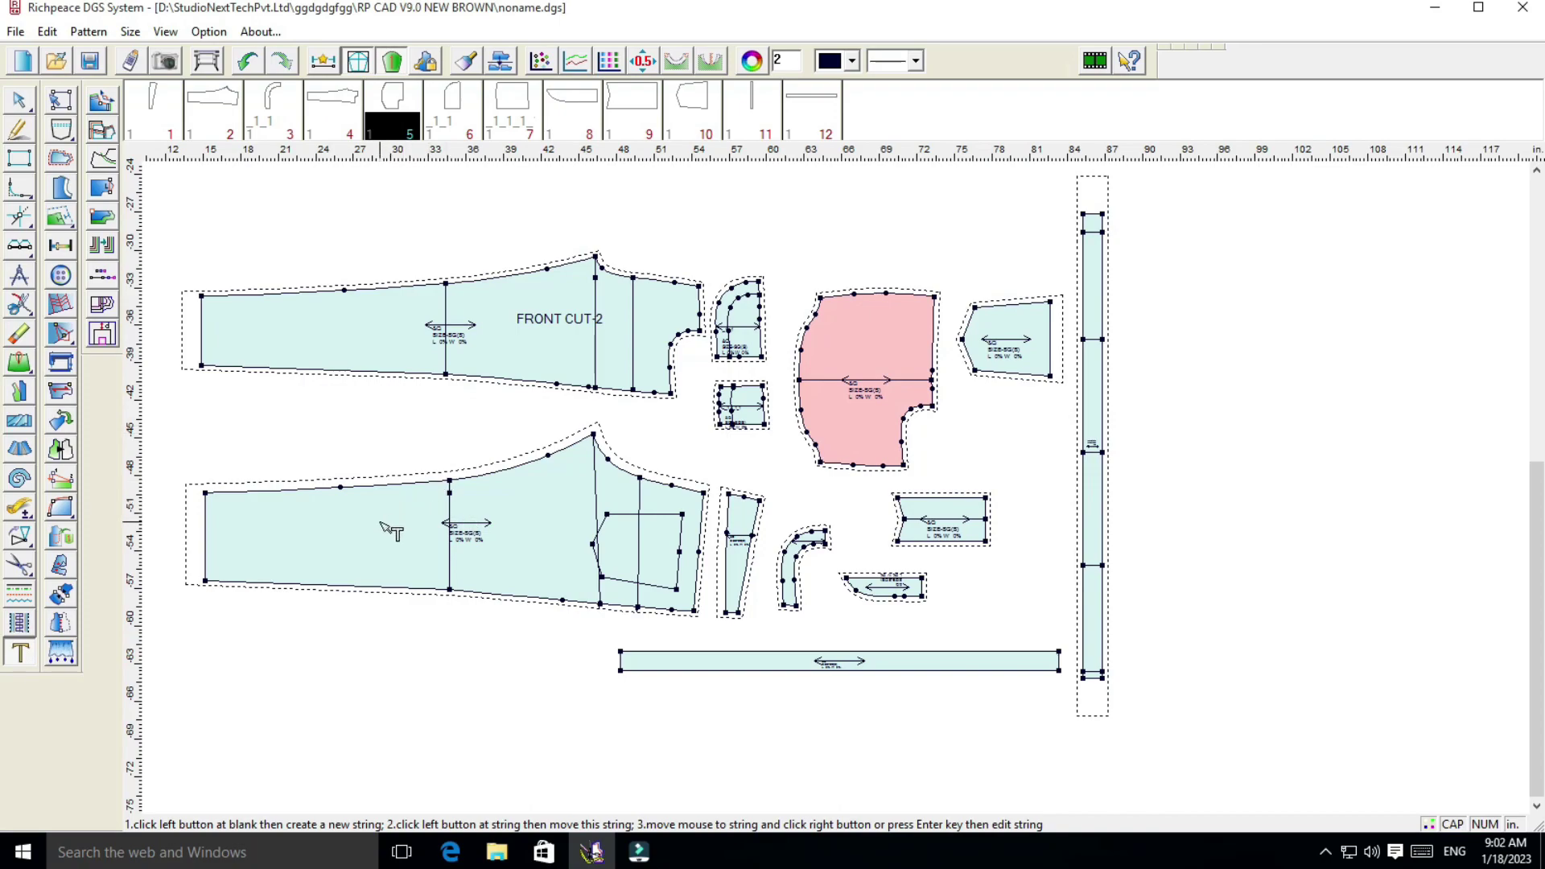
Label the pocket bag 'FRONT PKT BAG CUT -2' at size 72, positioned inside the piece
click(853, 344)
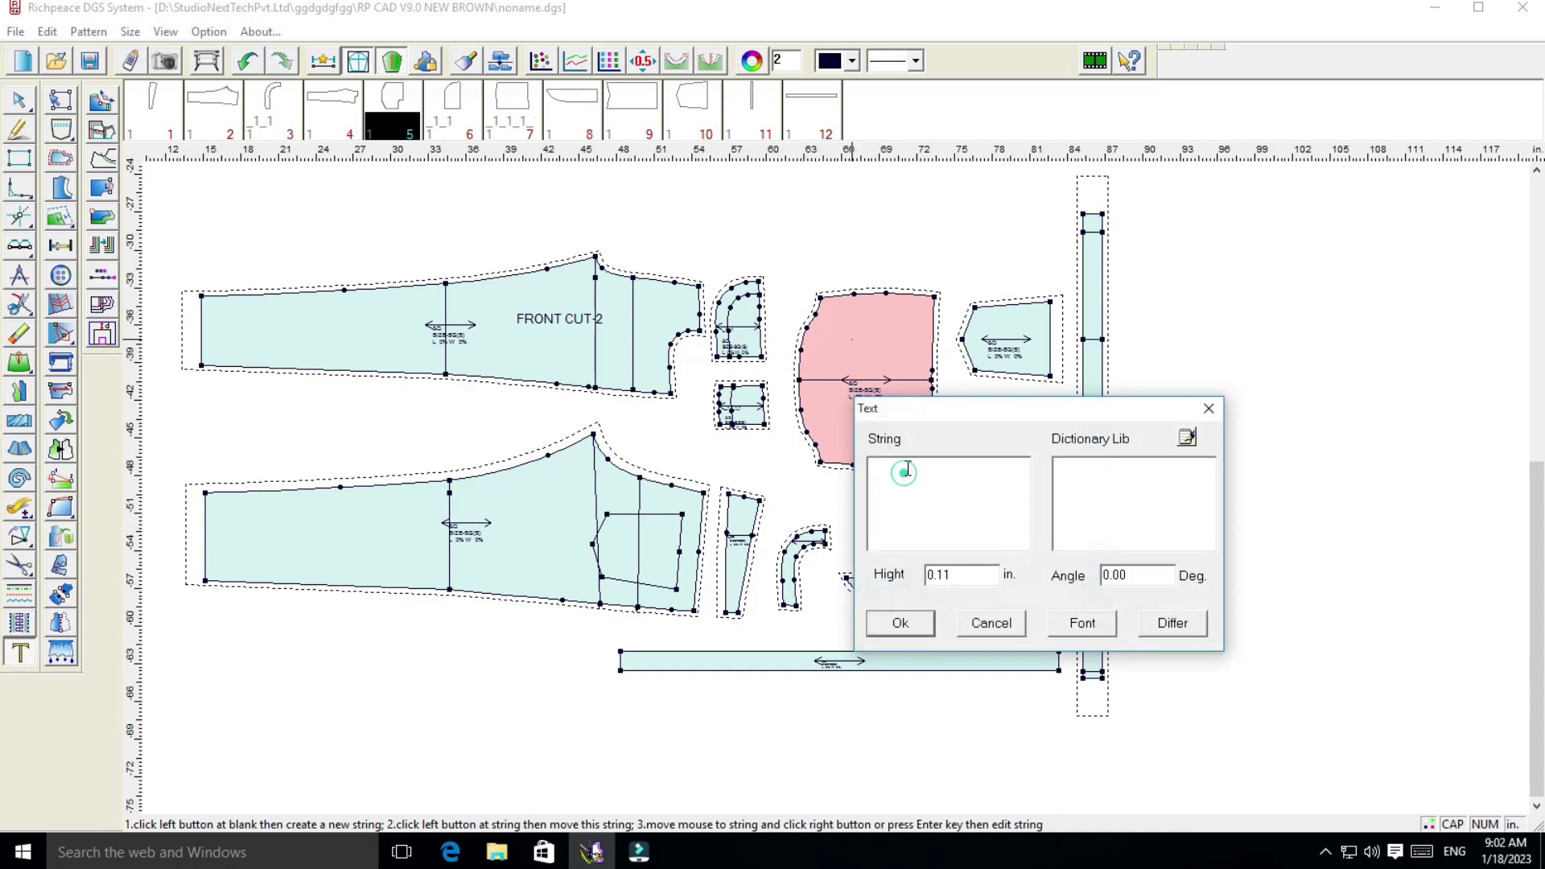
drag(975, 410, 1264, 324)
text(FRONT PKT BAG CUT -2)
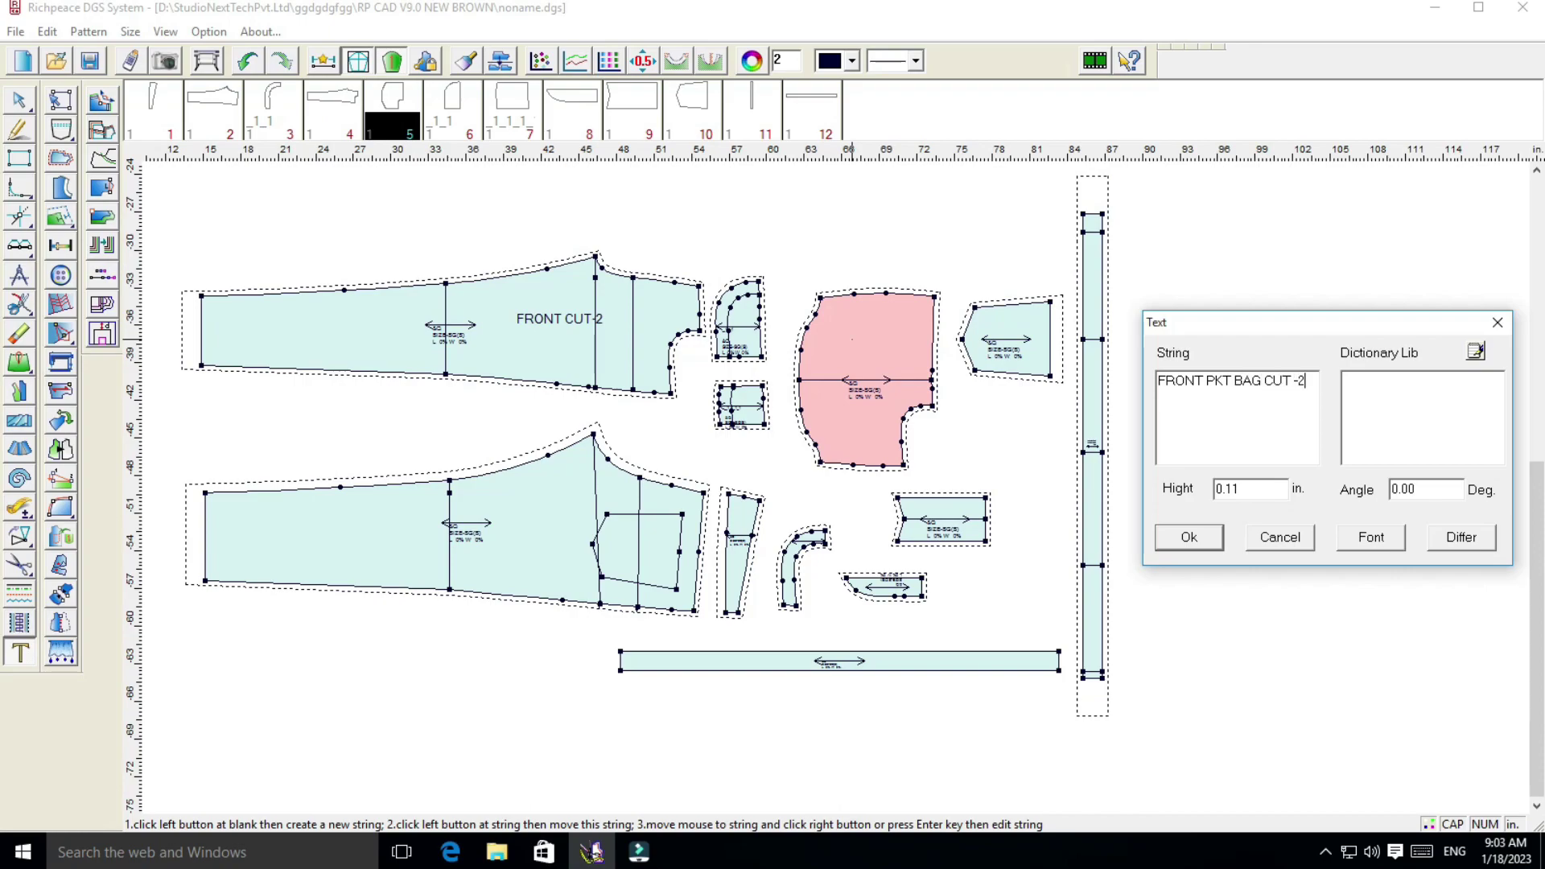
click(1371, 537)
scroll(1417, 412, down, 3)
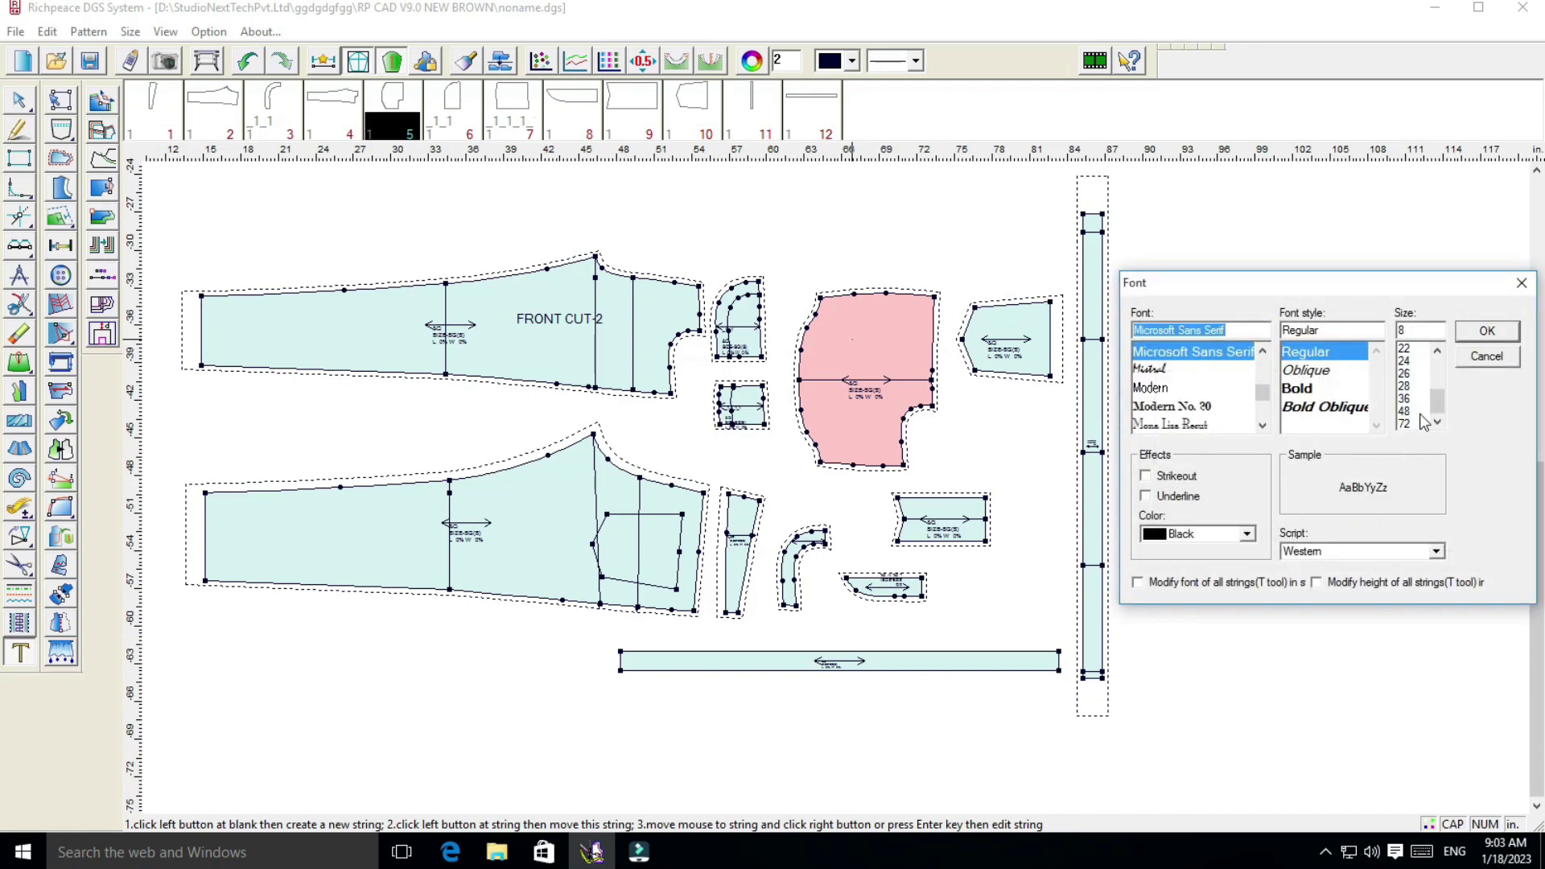
click(1414, 424)
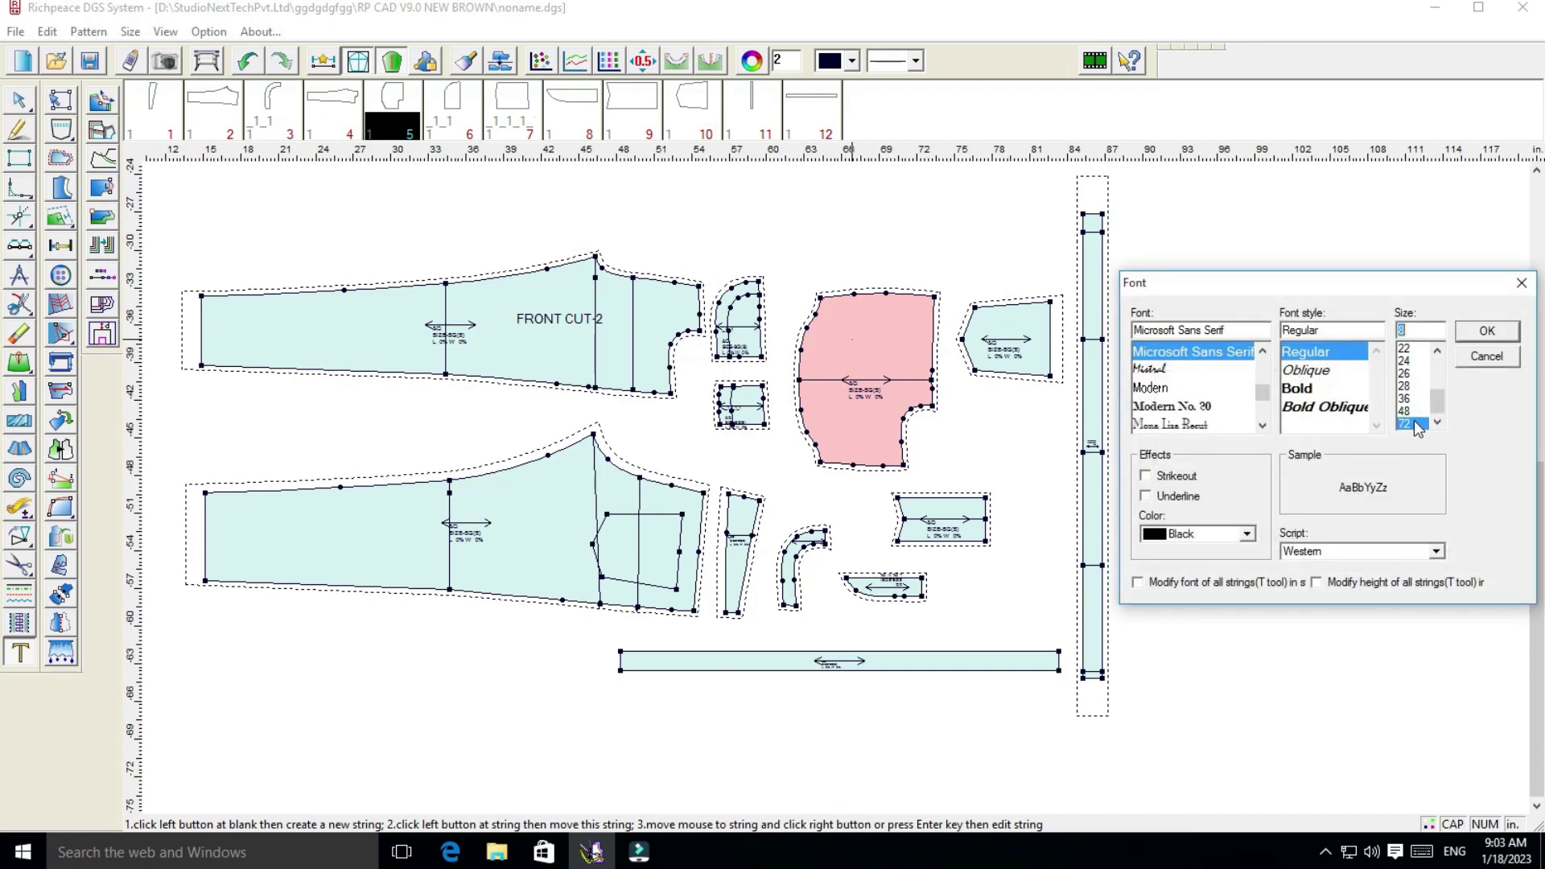
click(1487, 331)
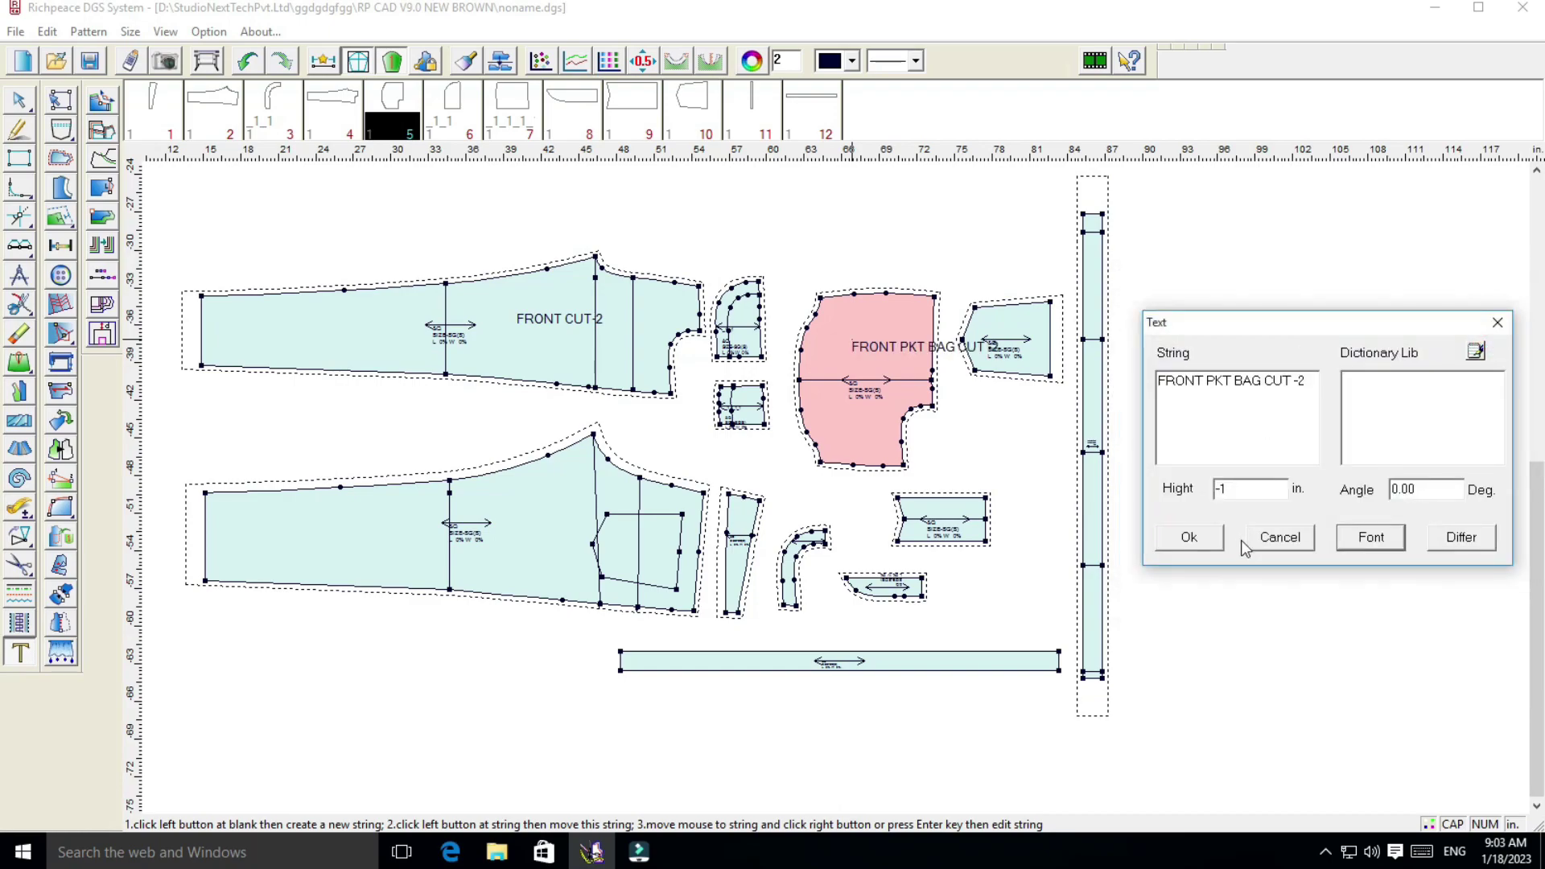
click(1207, 538)
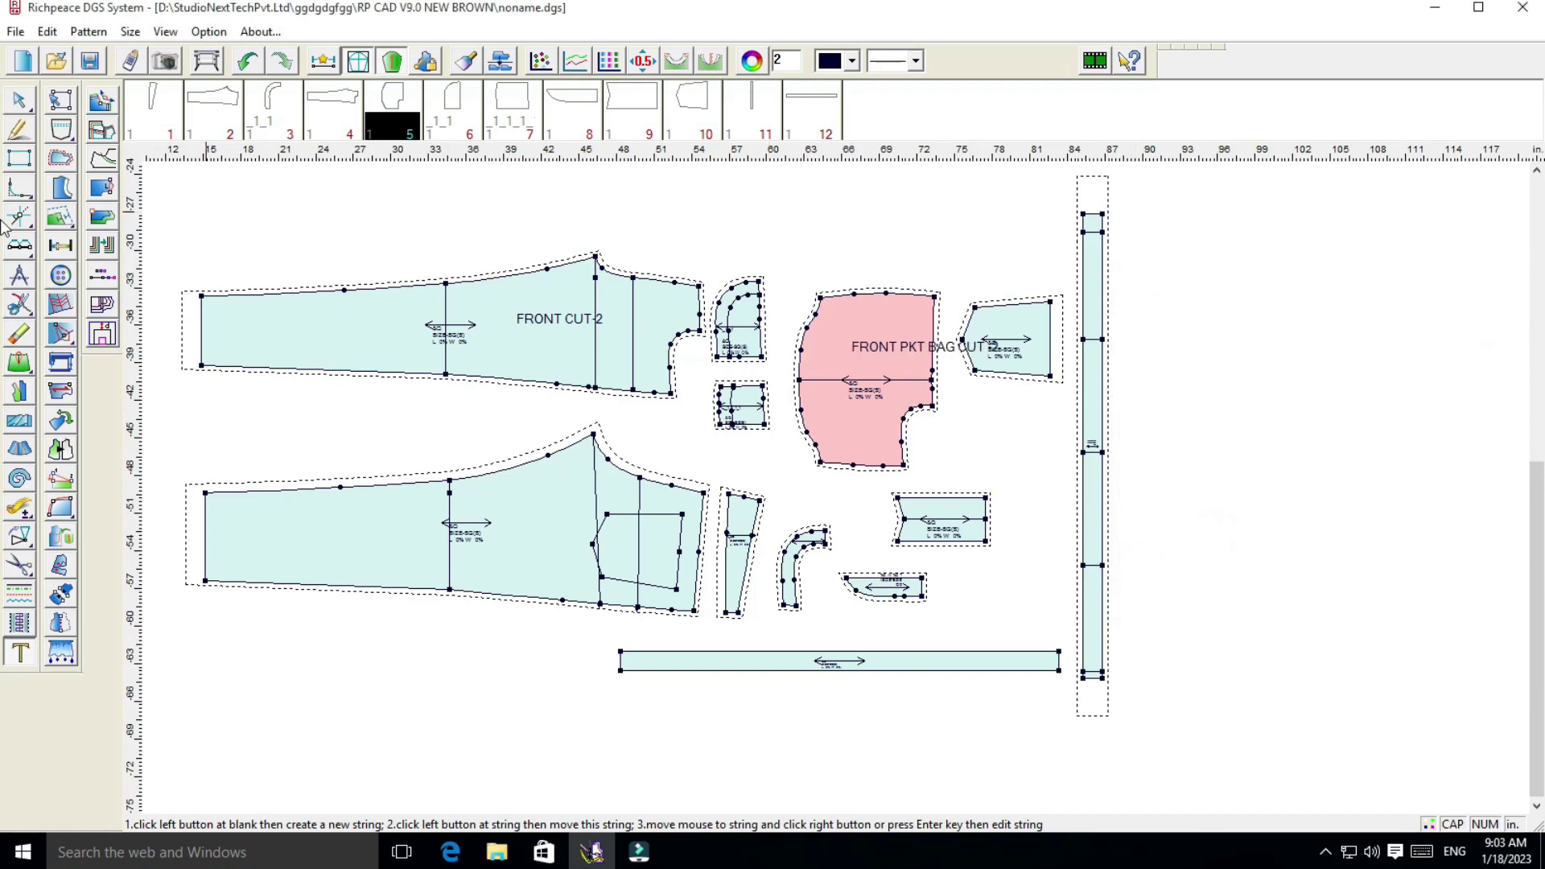
click(880, 344)
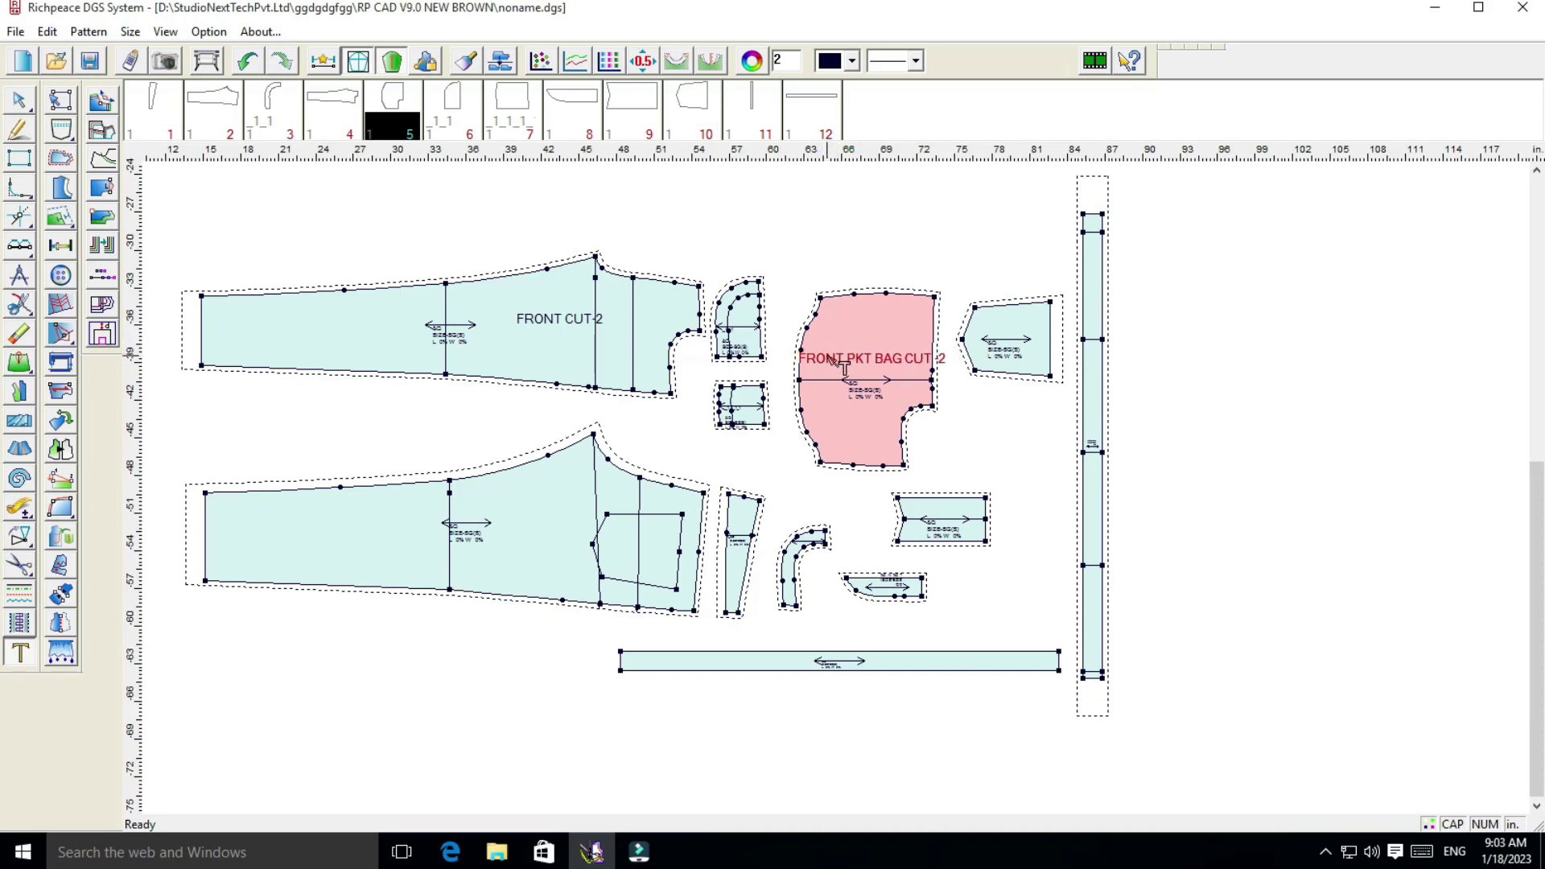
click(841, 349)
Add a size-16 'BACK PKT CUT -2' label on the small piece
click(1015, 324)
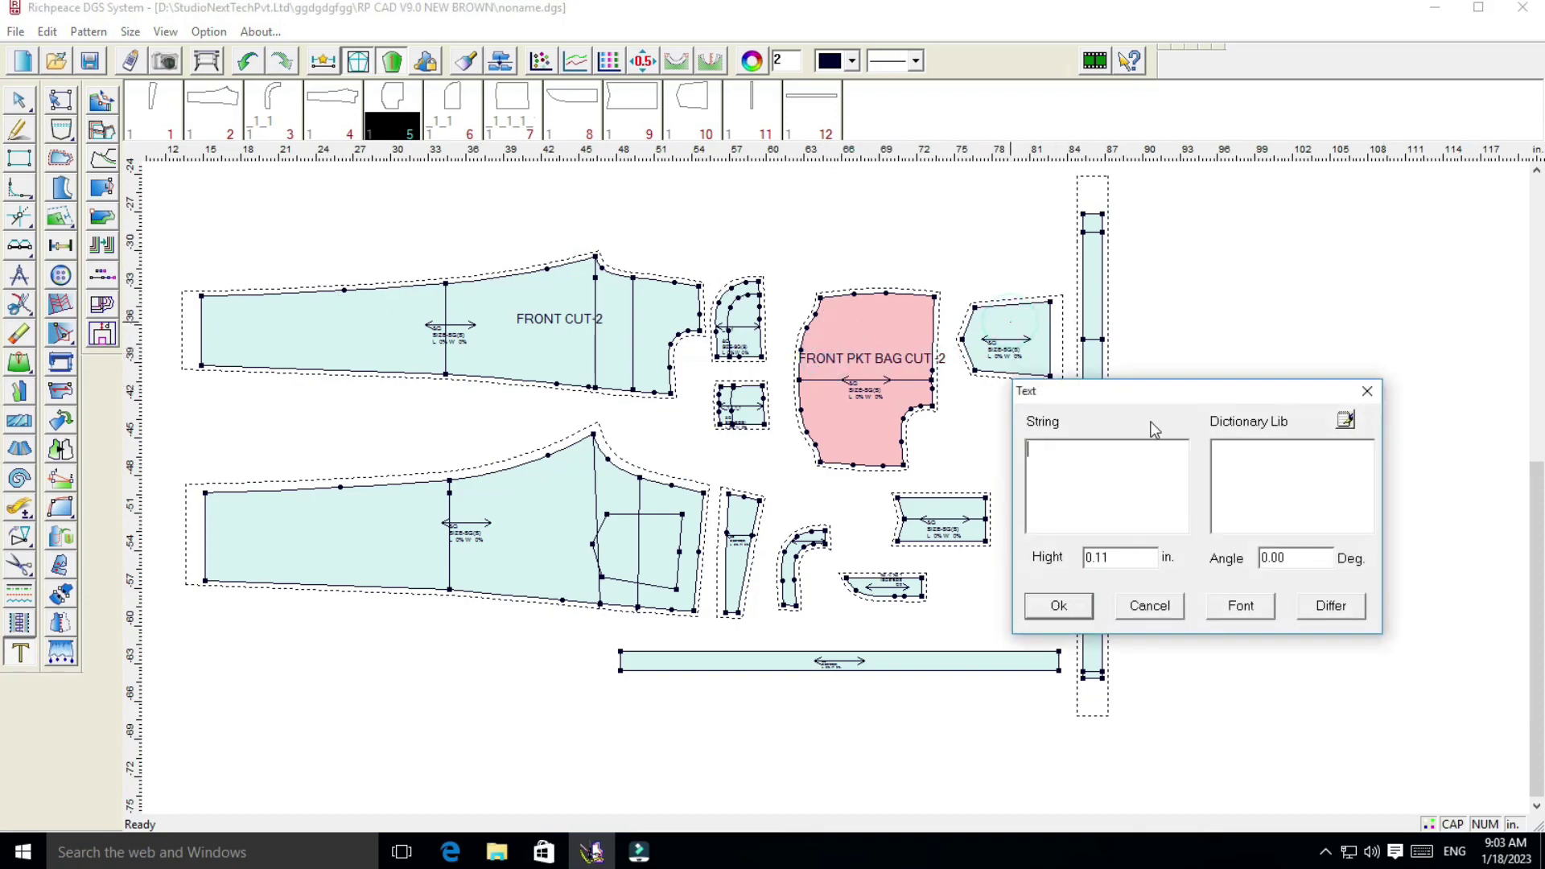
click(1070, 465)
click(1263, 607)
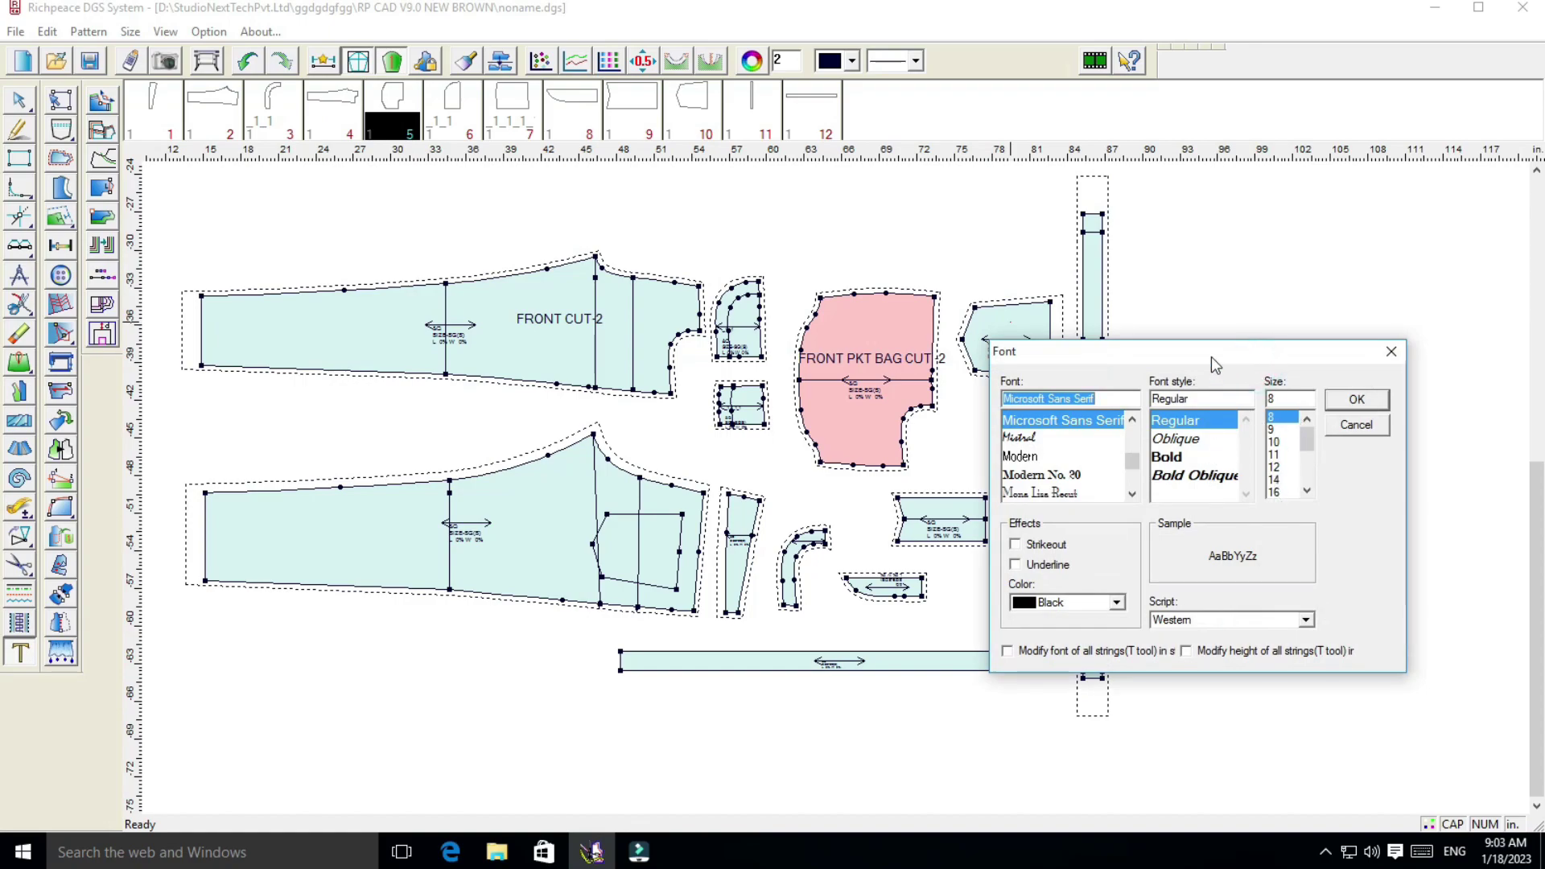
mouse_move(1217, 360)
mouse_down()
mouse_move(1103, 481)
mouse_move(644, 352)
mouse_up()
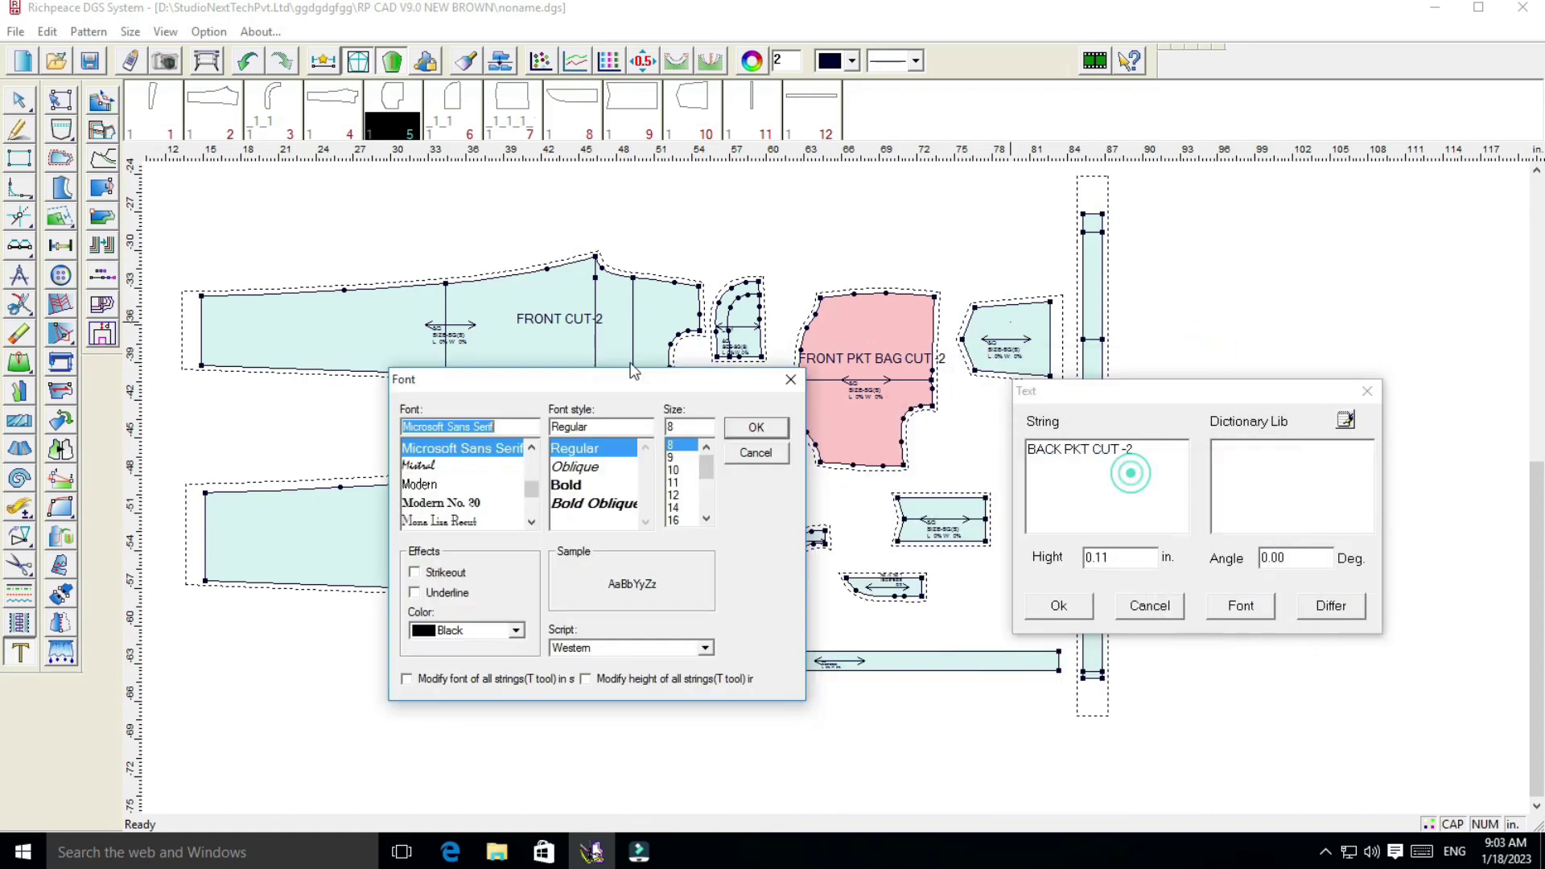
click(679, 480)
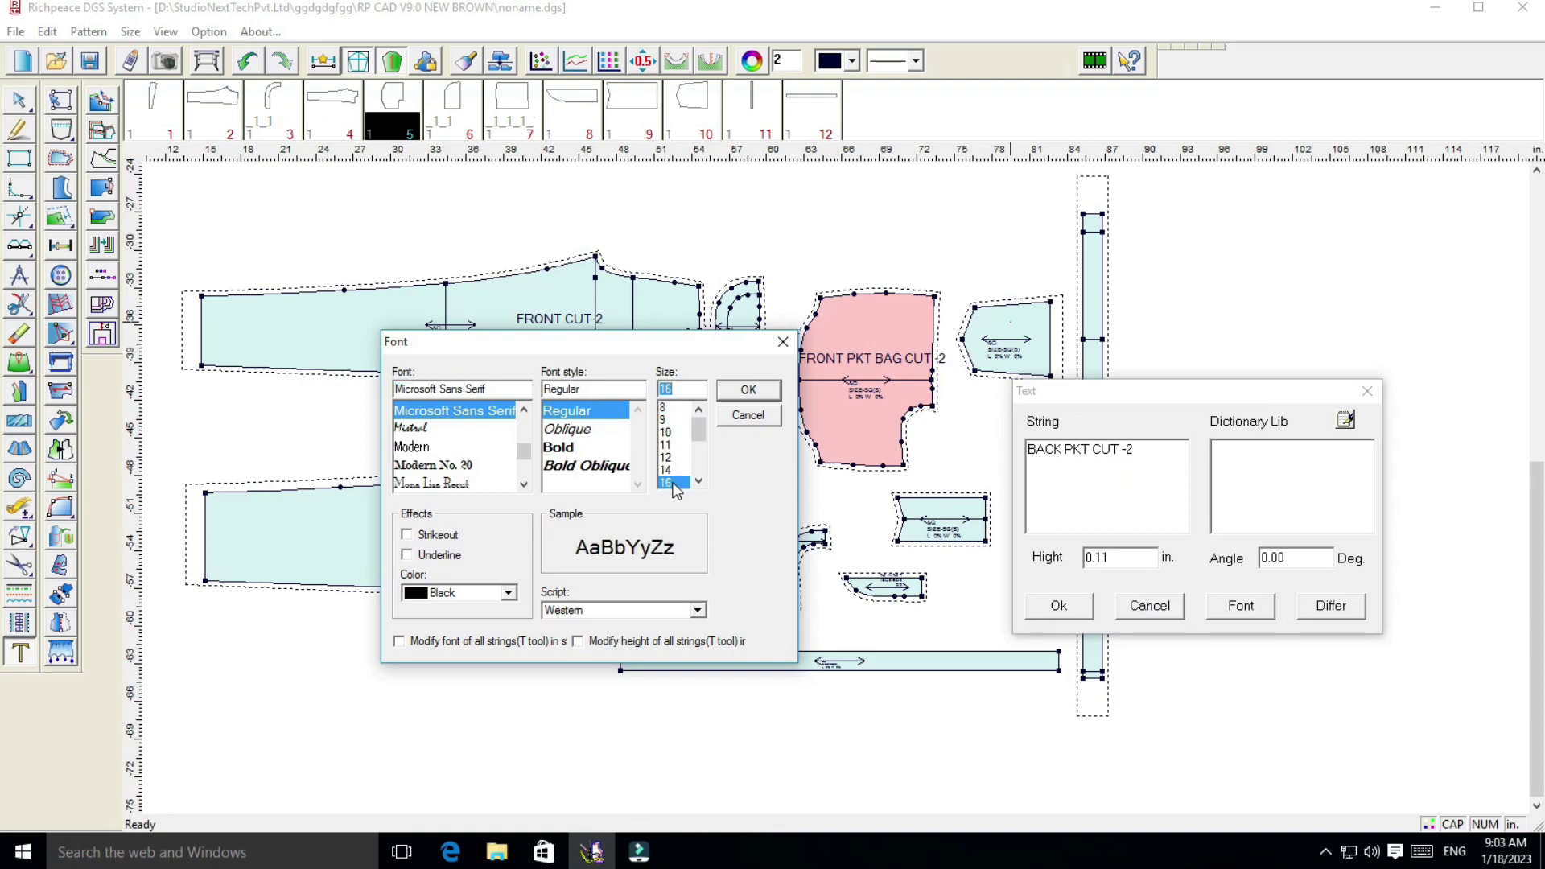
click(748, 389)
click(1059, 608)
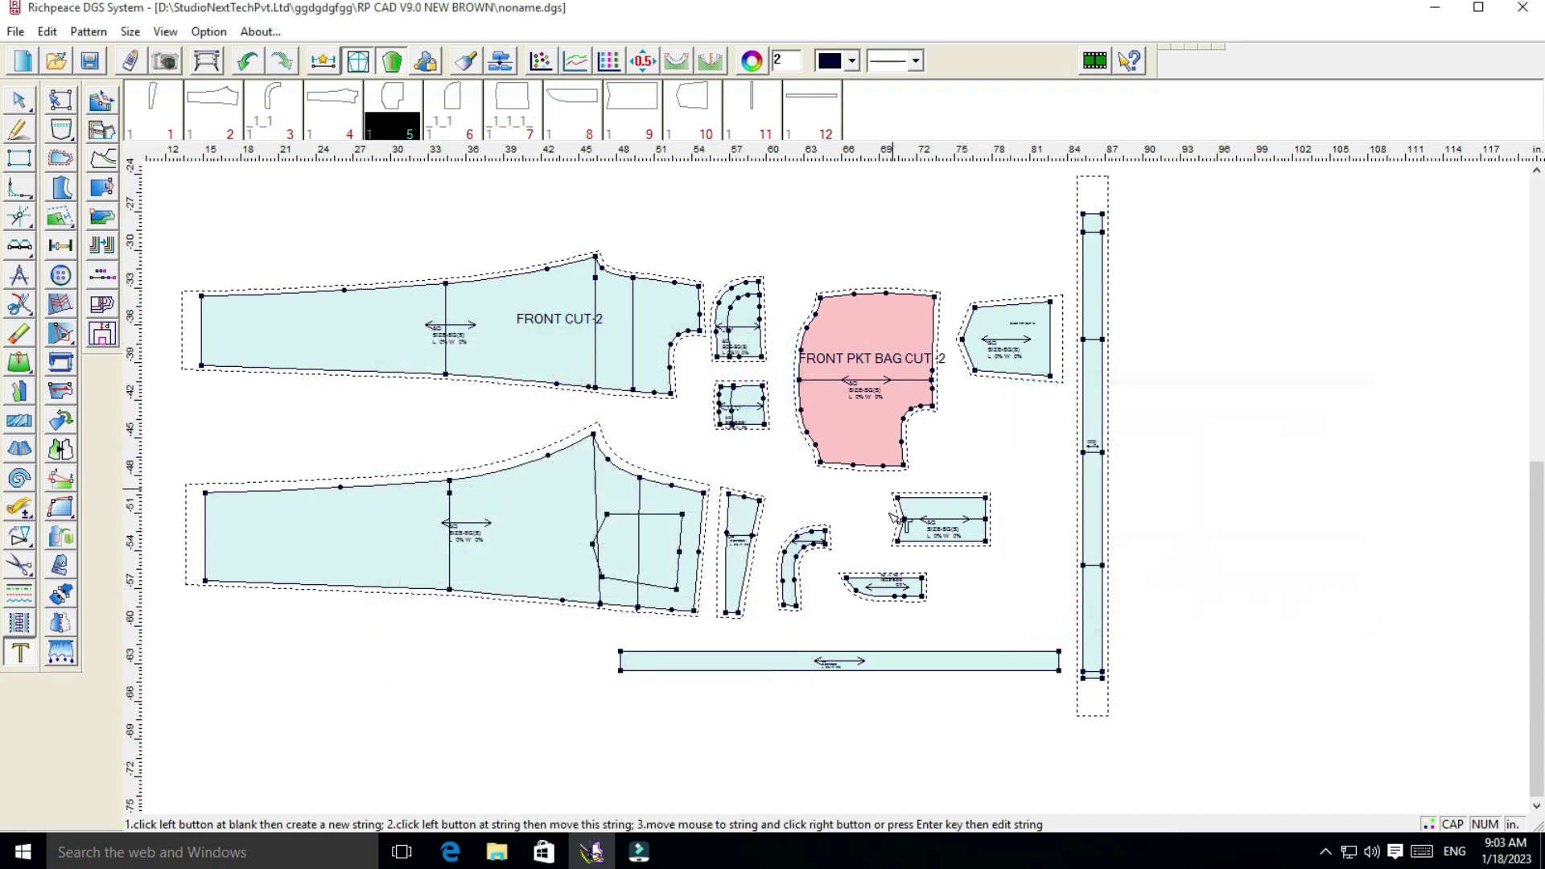
Add a size-48 'BACK CUT -2' label on the back trouser piece
click(376, 532)
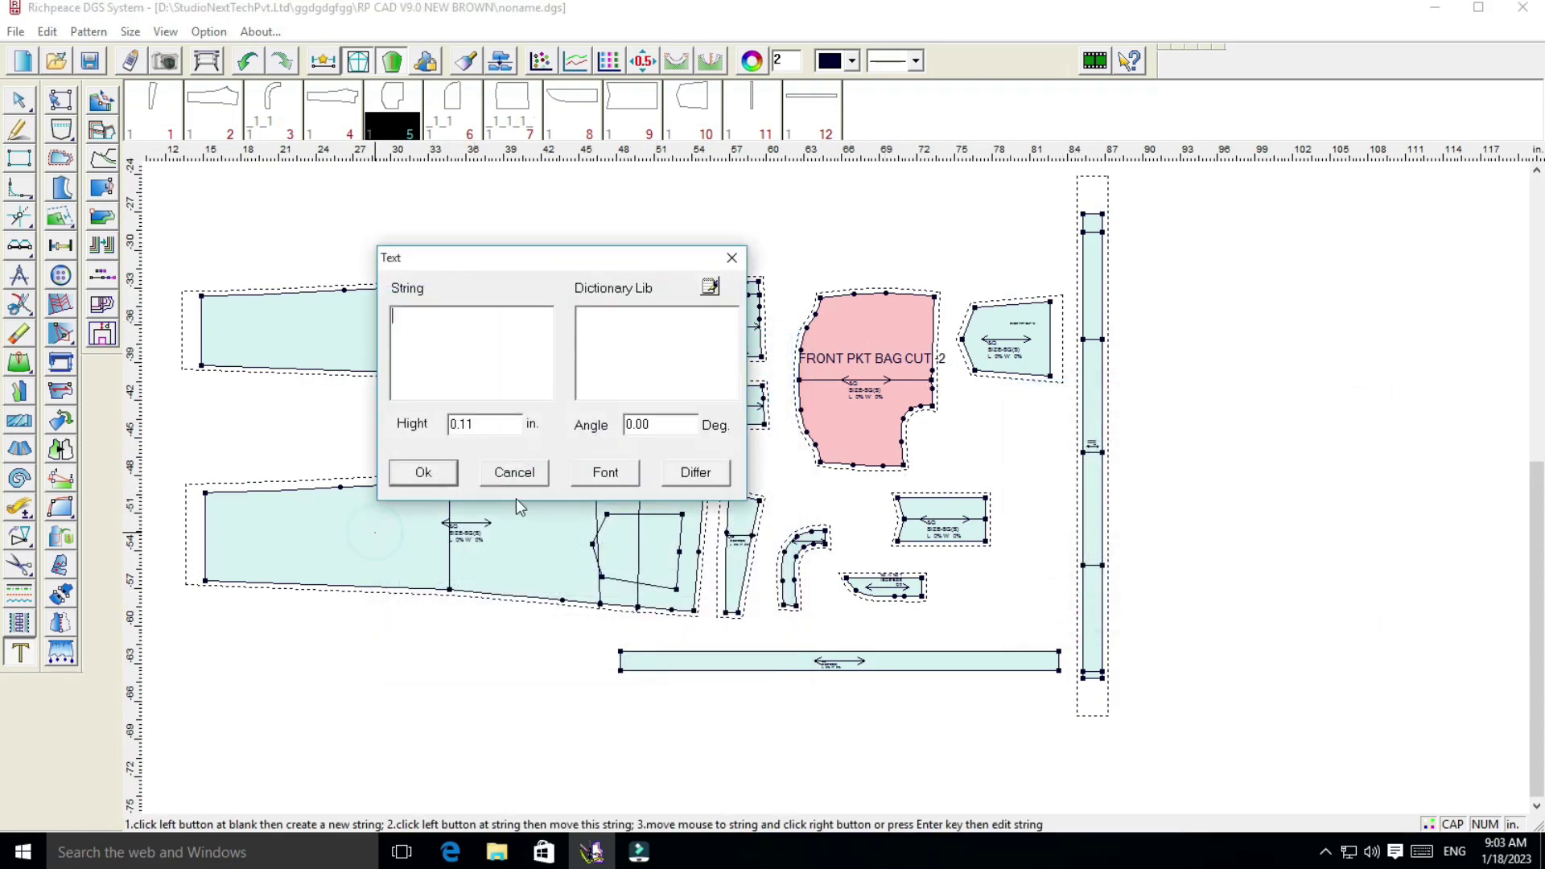
drag(499, 259, 1024, 177)
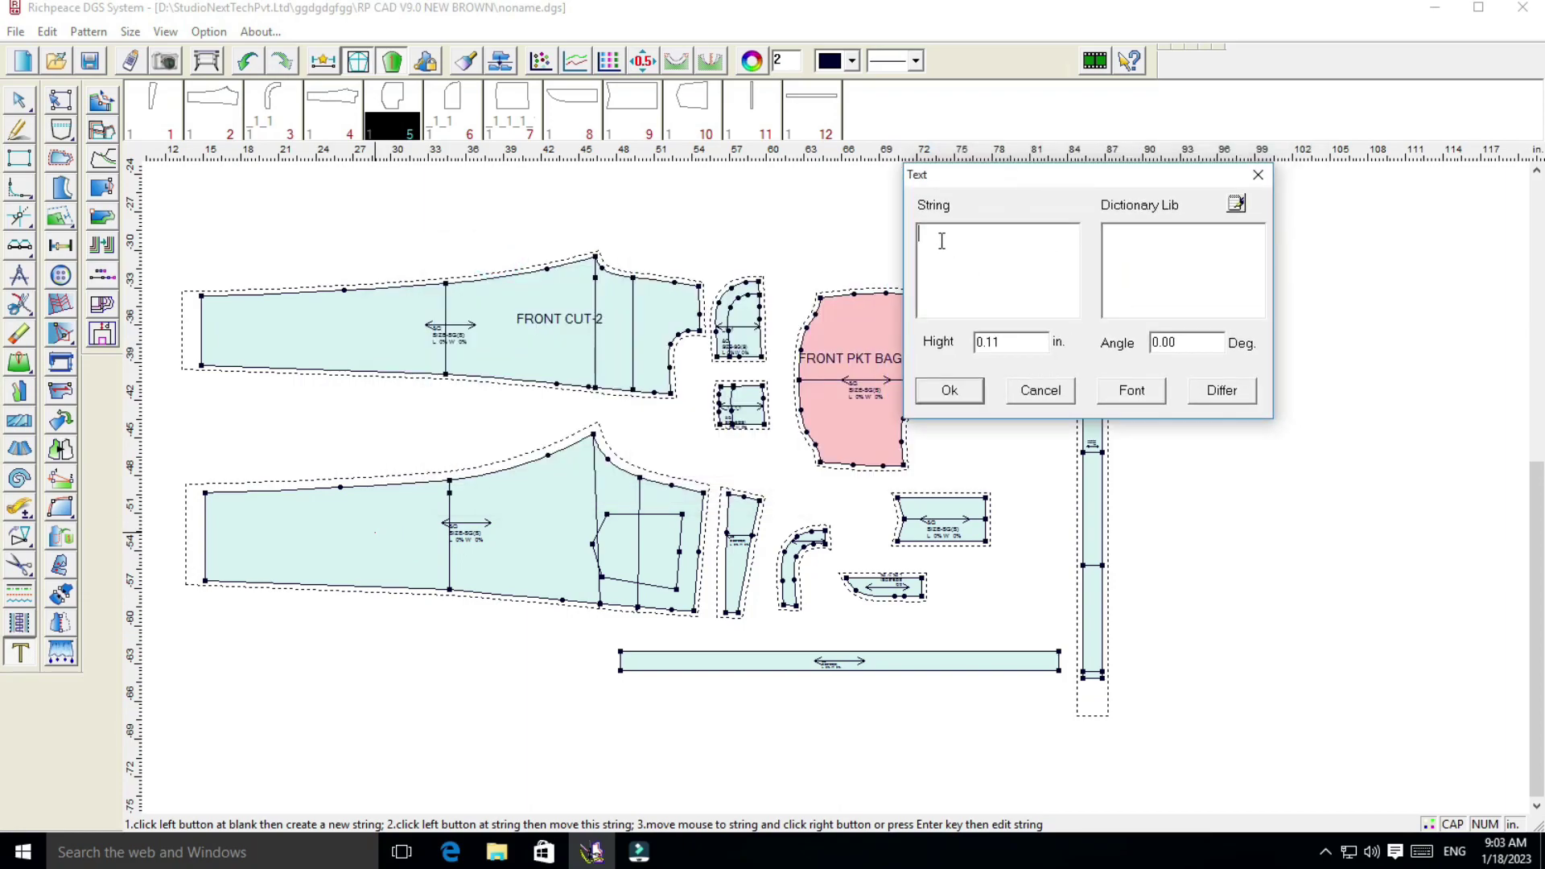
click(941, 240)
click(1132, 390)
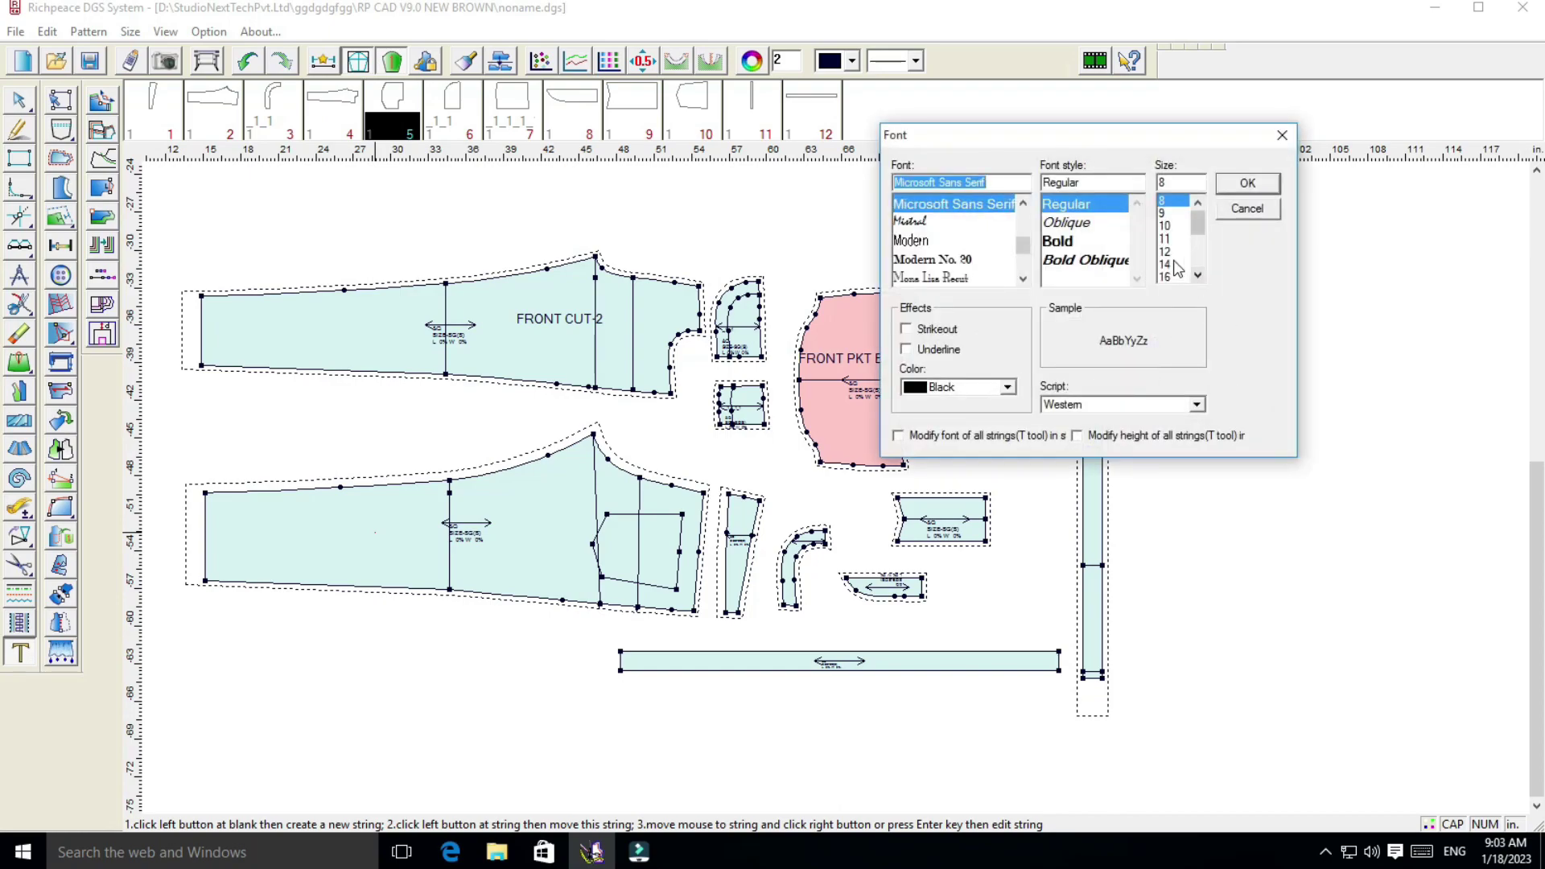
click(1164, 264)
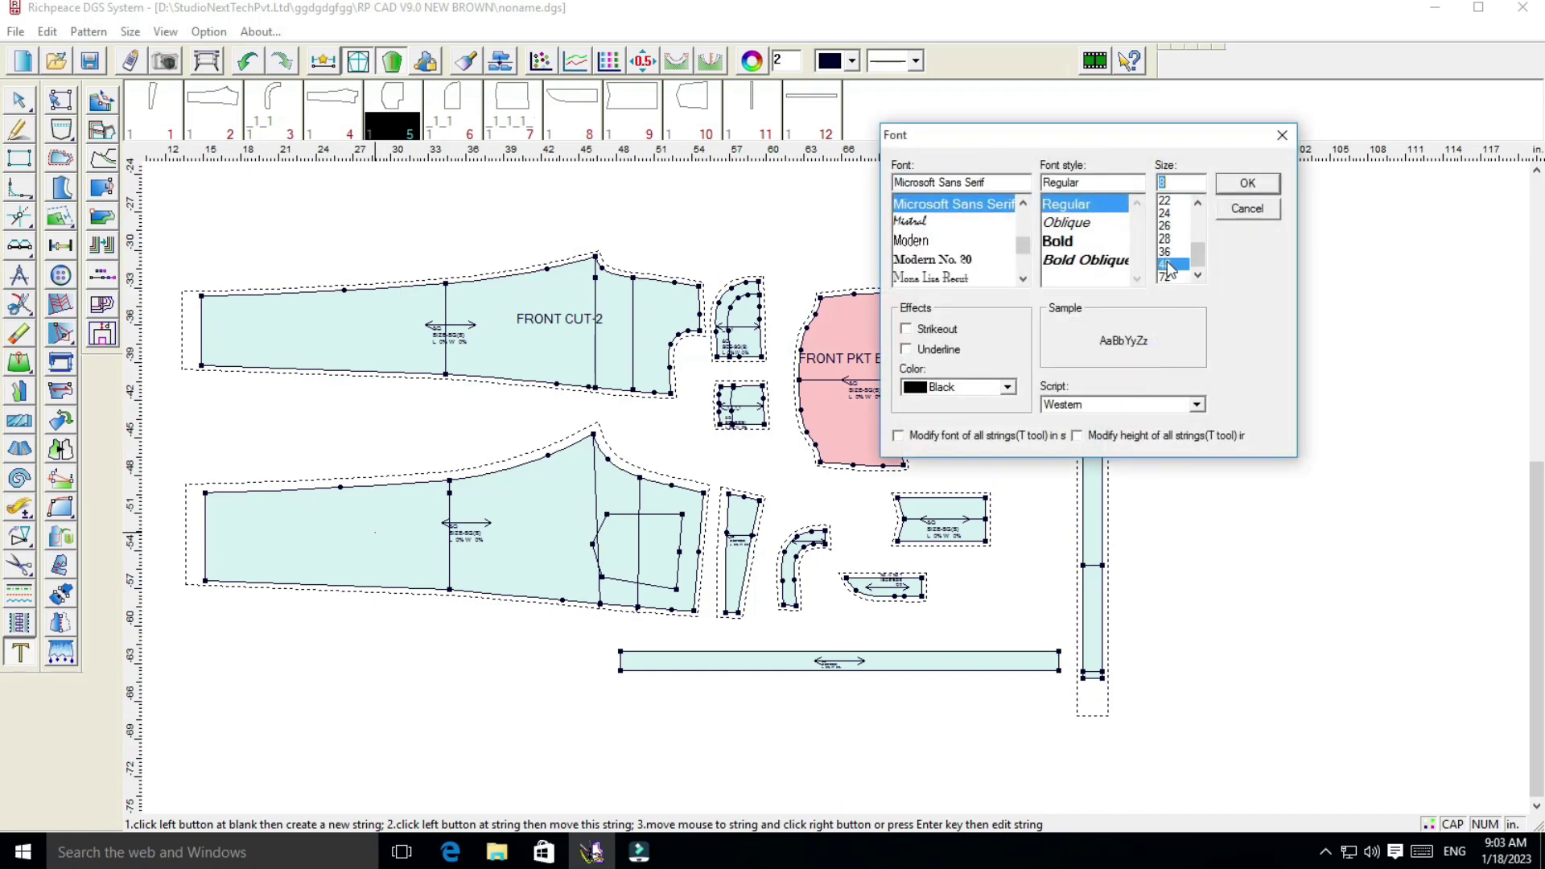
click(1247, 183)
click(950, 390)
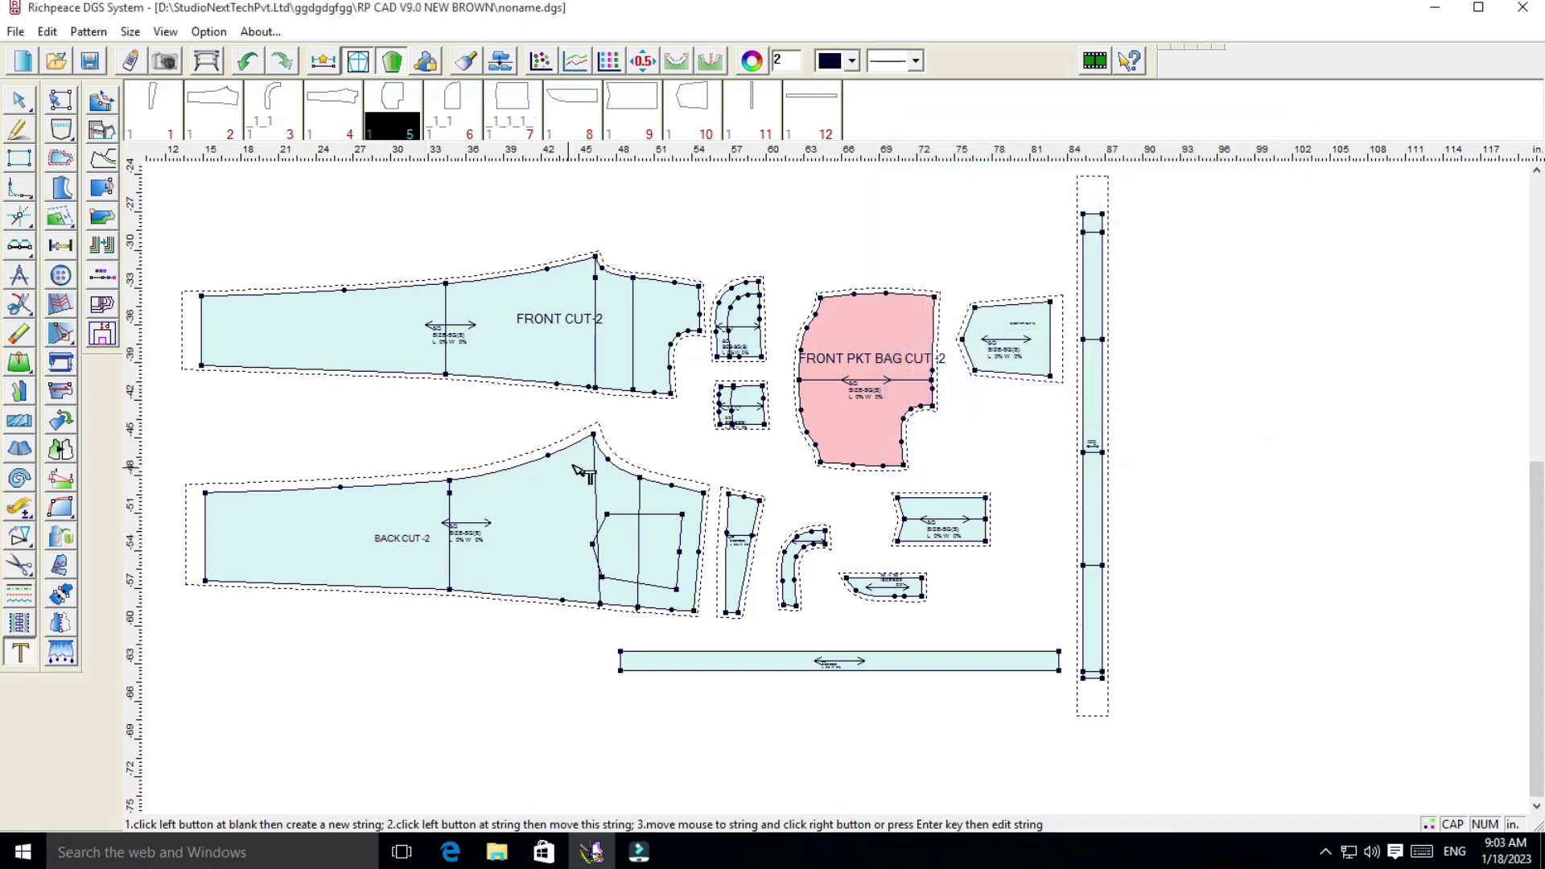
scroll(635, 507, up, 1)
scroll(882, 481, up, 2)
Change the end-seam fold value on the narrow piece's top edge, entering 0
scroll(845, 483, down, 1)
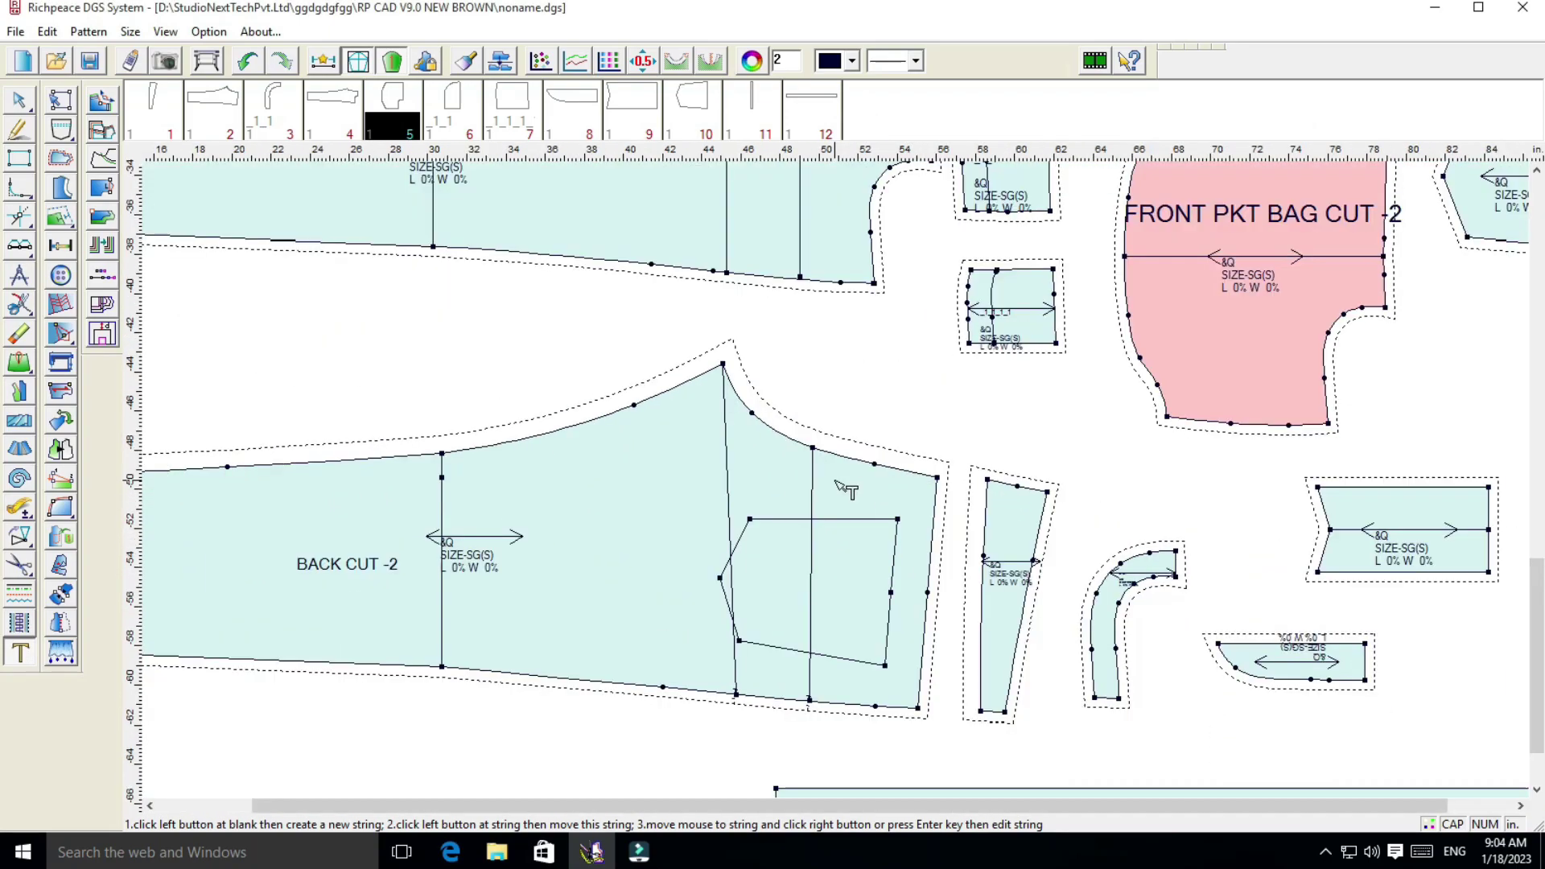
scroll(845, 483, down, 1)
scroll(843, 485, down, 1)
scroll(842, 486, up, 1)
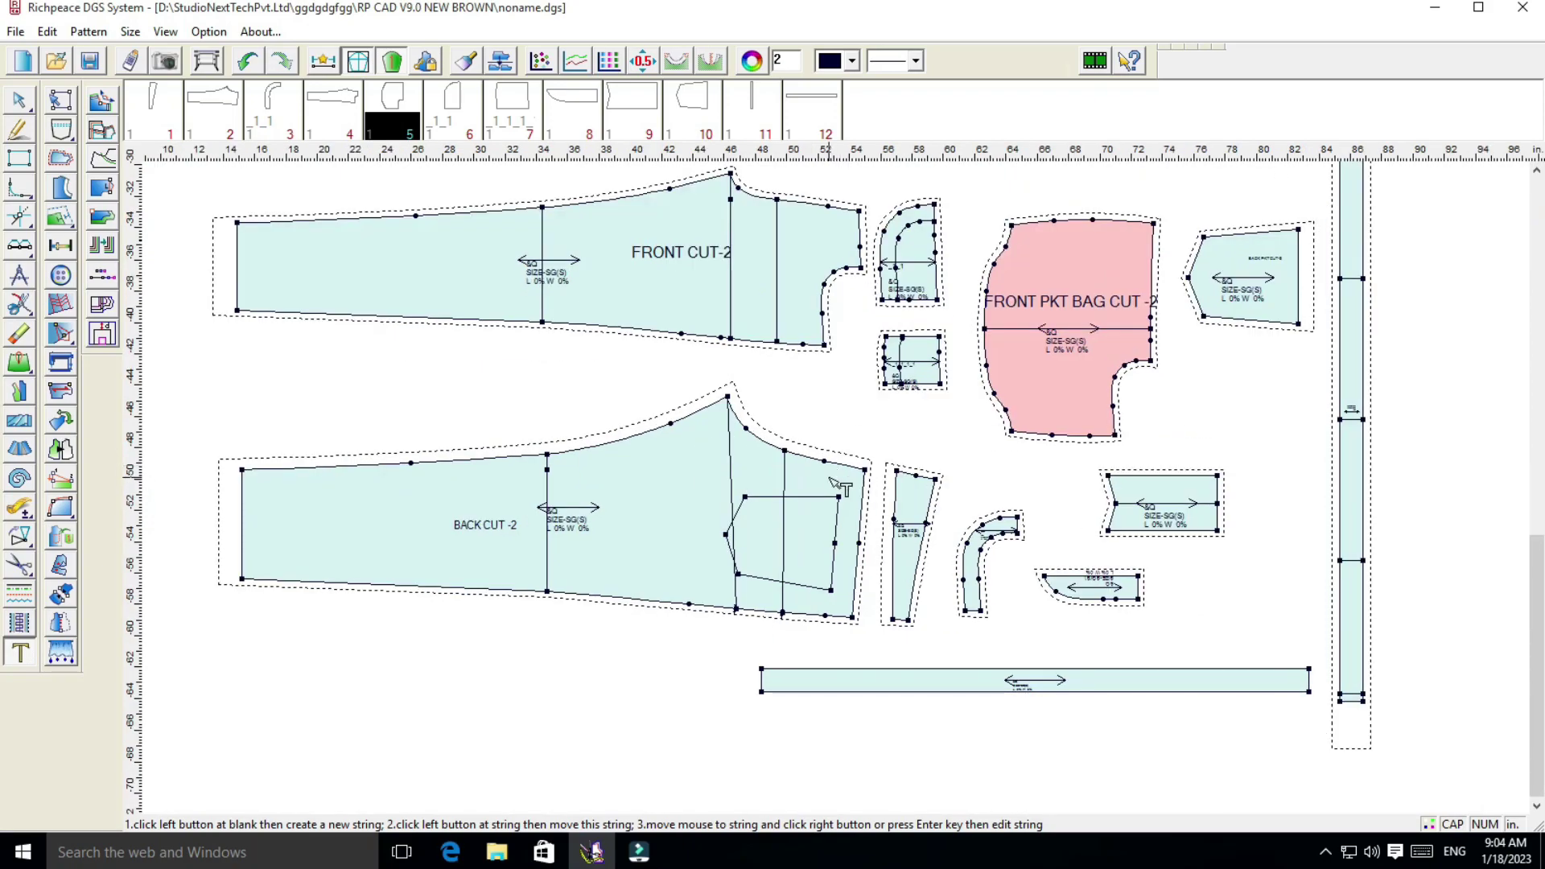
scroll(873, 495, up, 1)
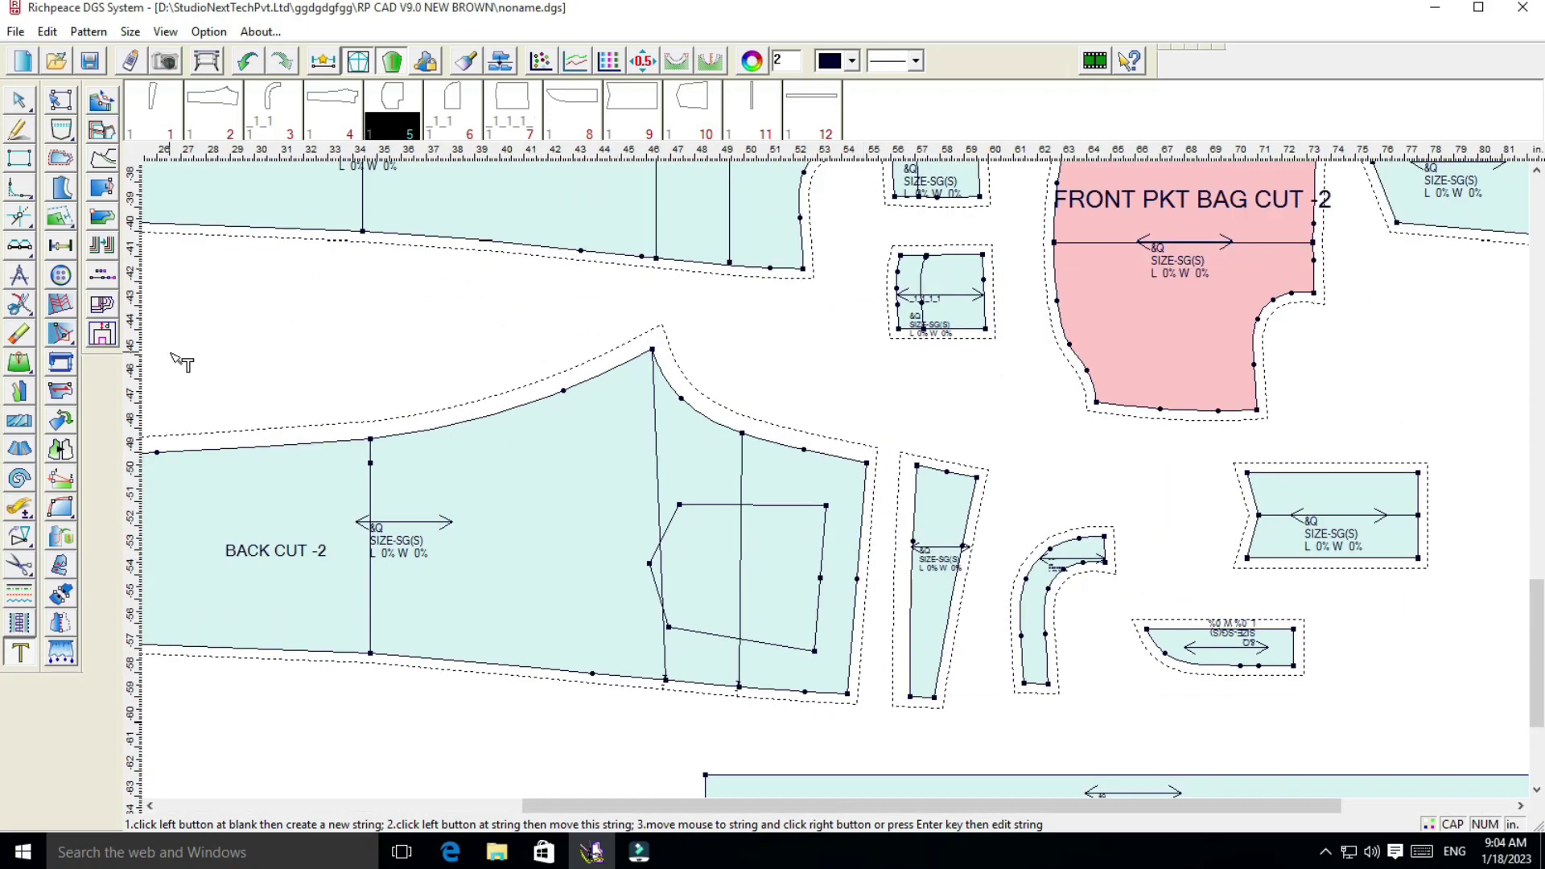
click(63, 159)
scroll(838, 483, up, 2)
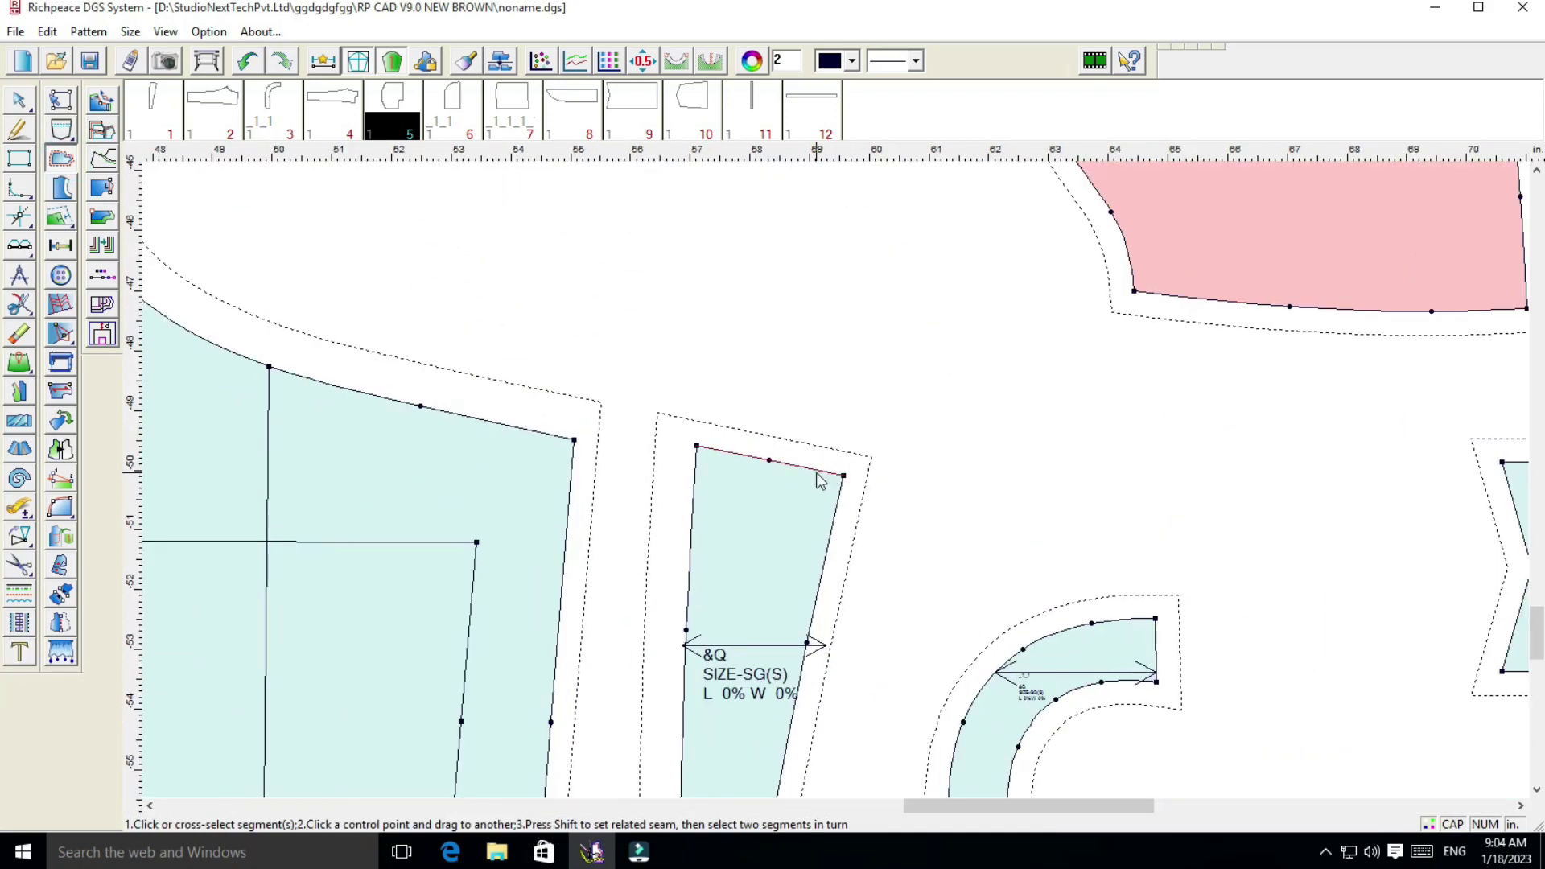
click(820, 475)
text(0.7)
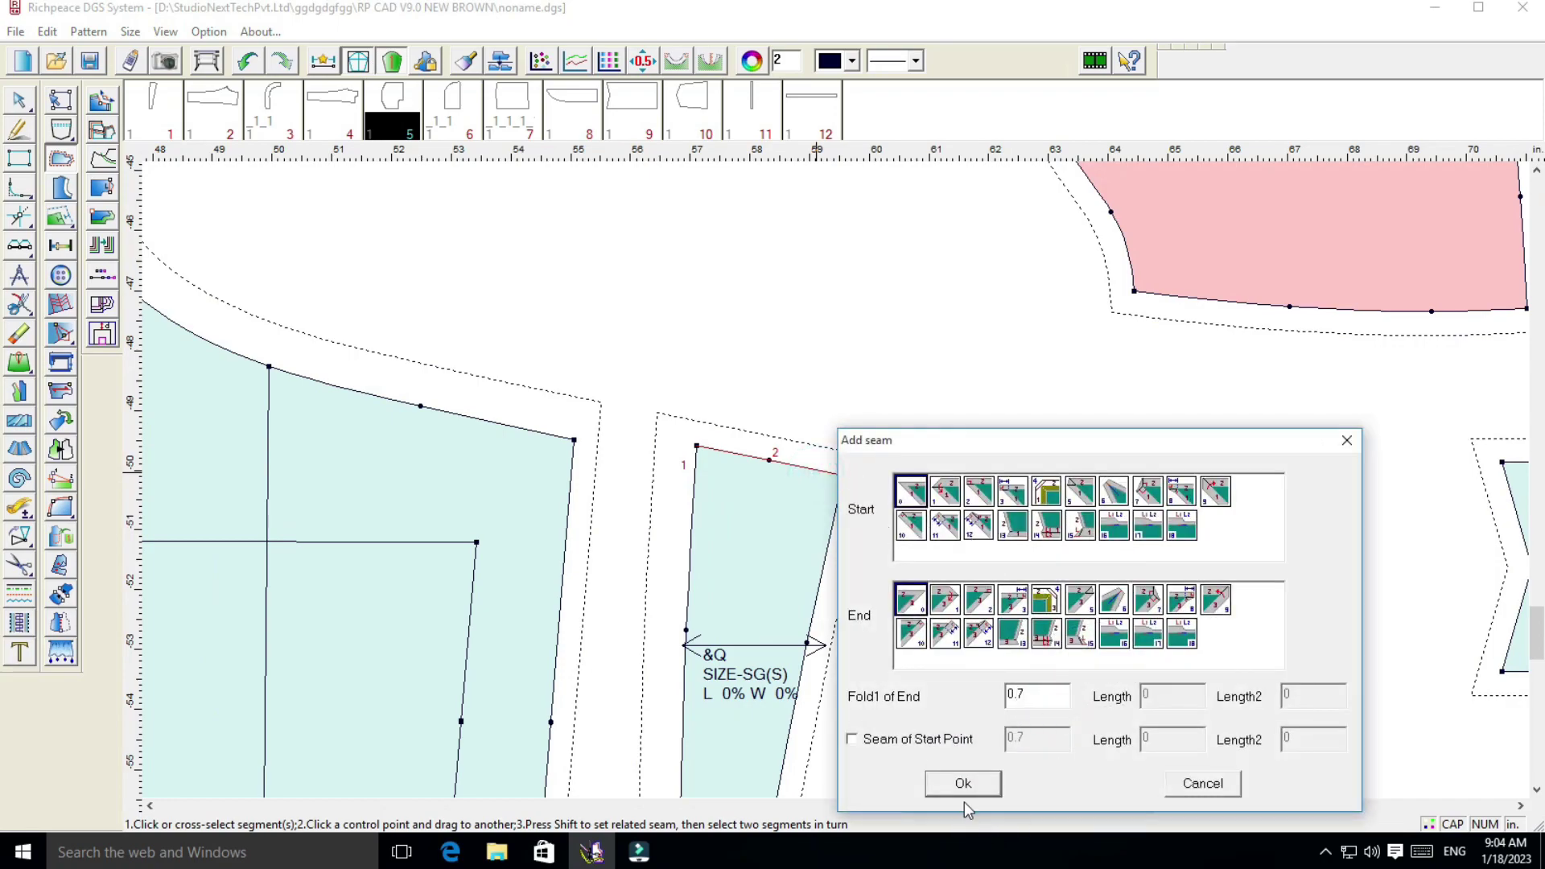
click(963, 783)
Select the narrow piece beside the back piece with Move pattern
scroll(965, 370, down, 3)
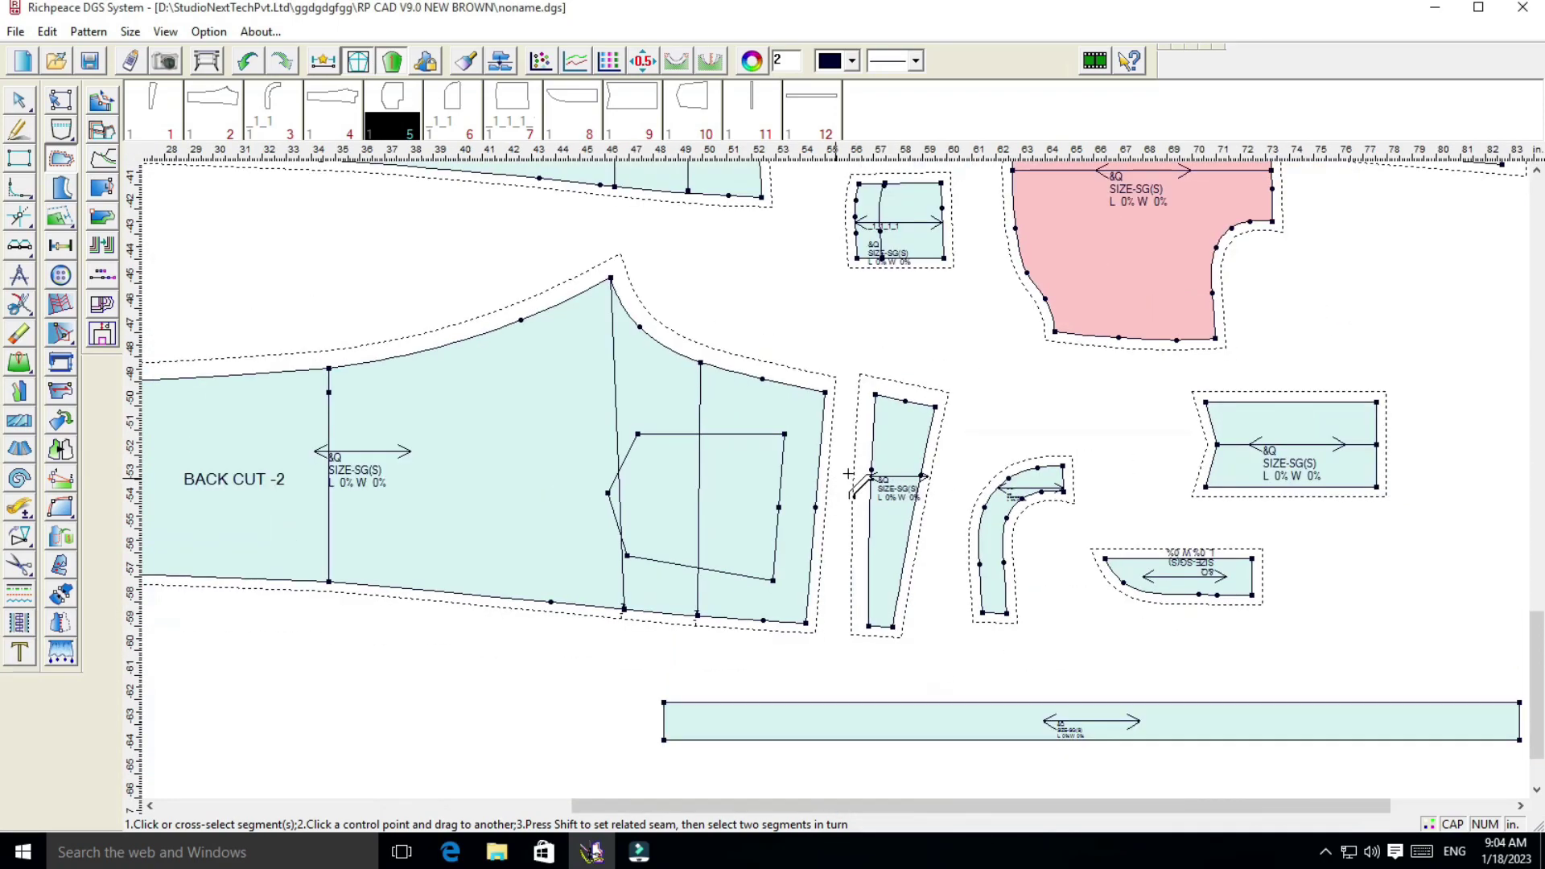
right_click(926, 358)
click(960, 389)
click(917, 410)
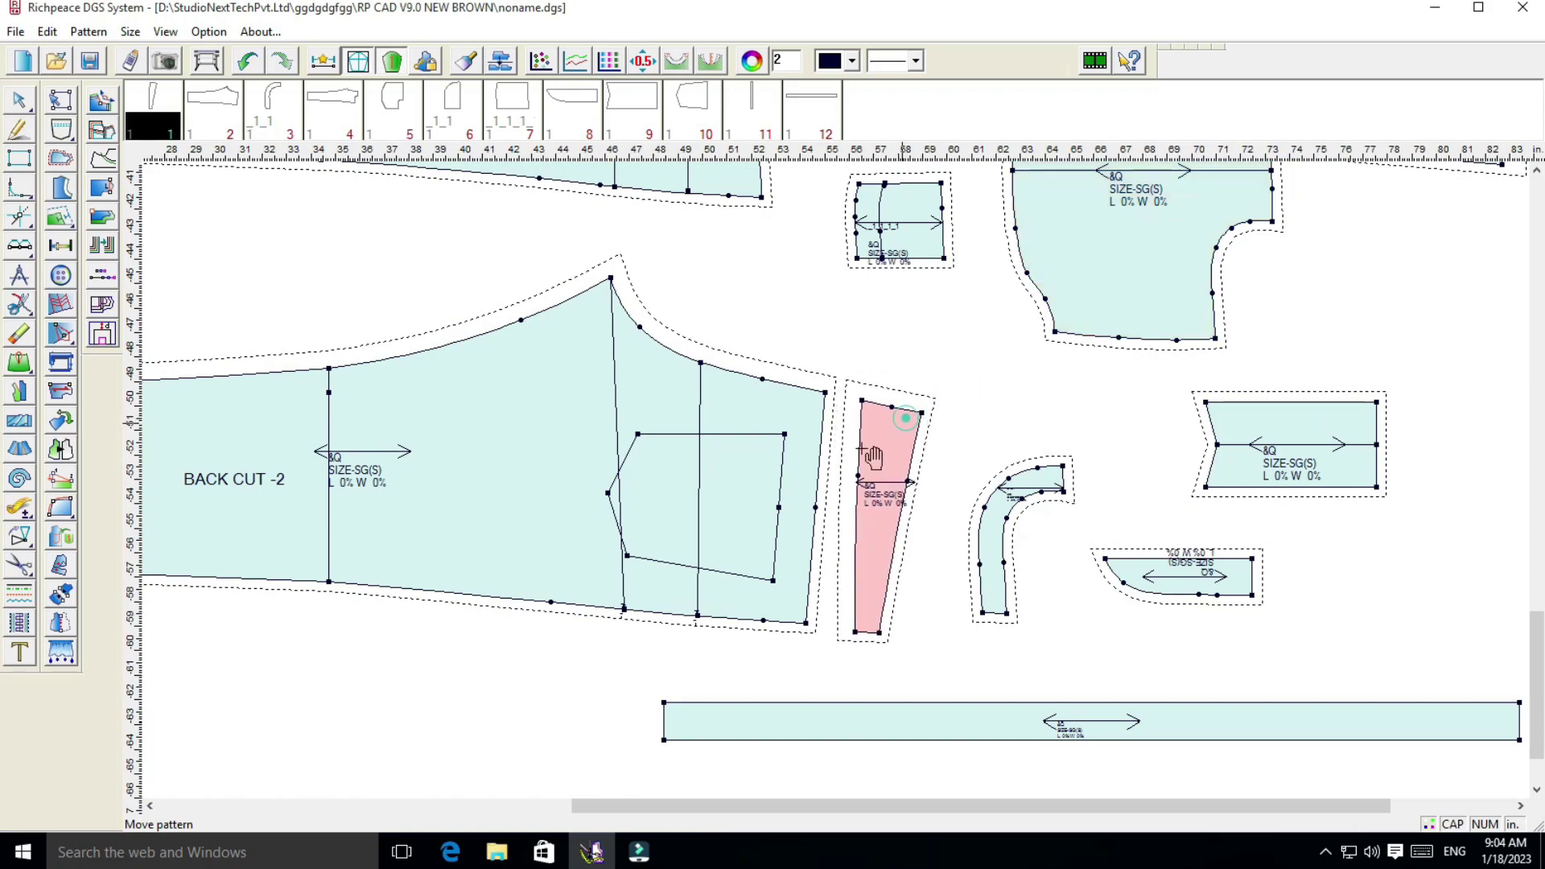
scroll(852, 475, down, 2)
scroll(853, 471, down, 1)
scroll(851, 471, up, 1)
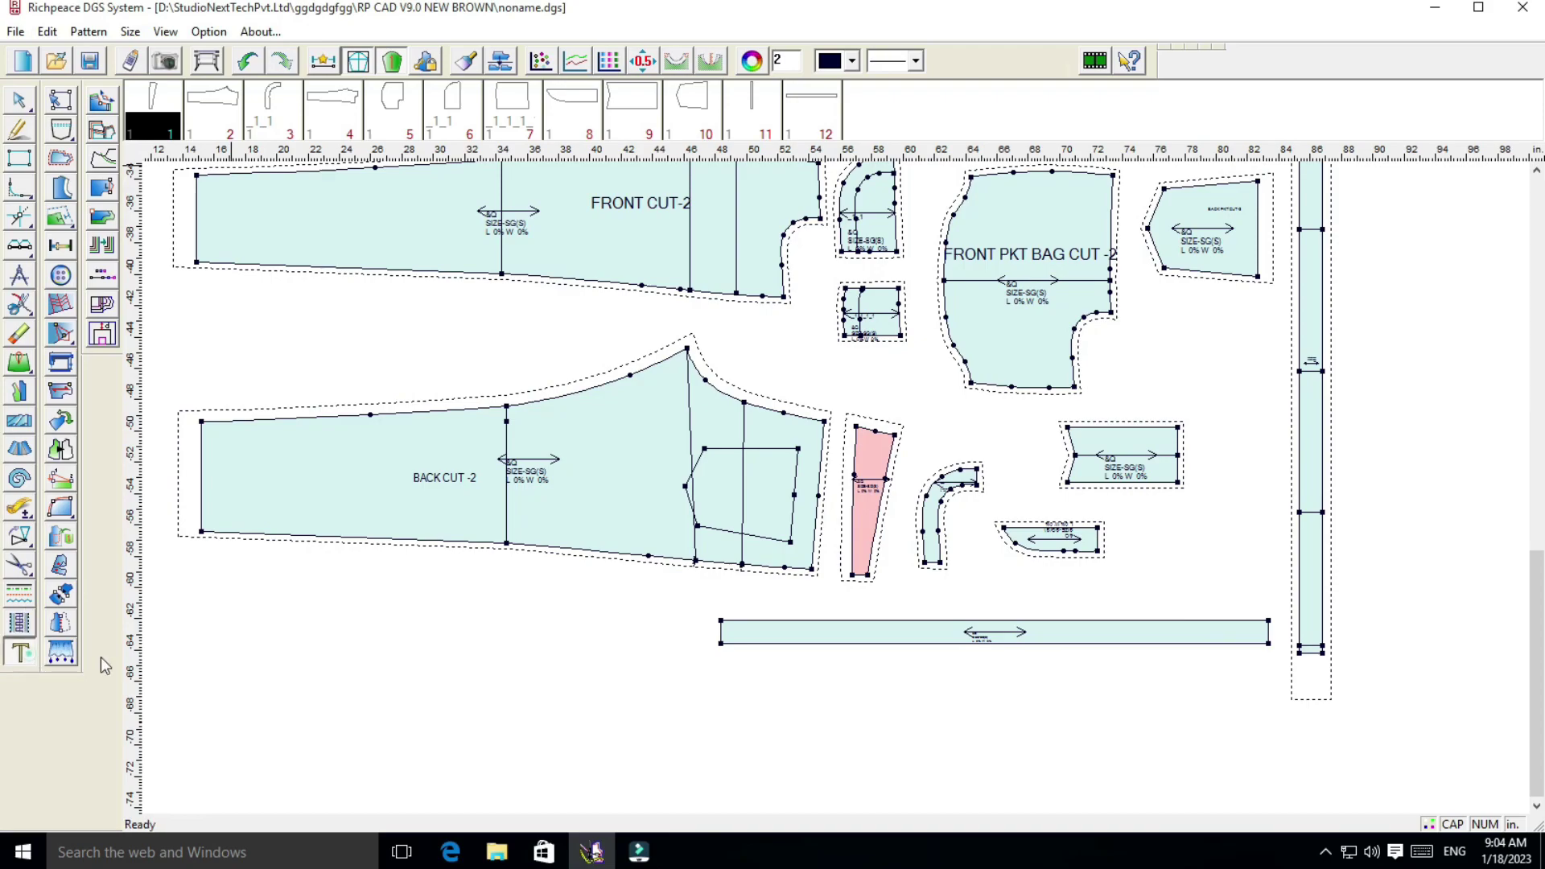
Label the long vertical strip 'CUT-2' in a larger font size
click(19, 654)
scroll(1320, 364, up, 1)
click(834, 450)
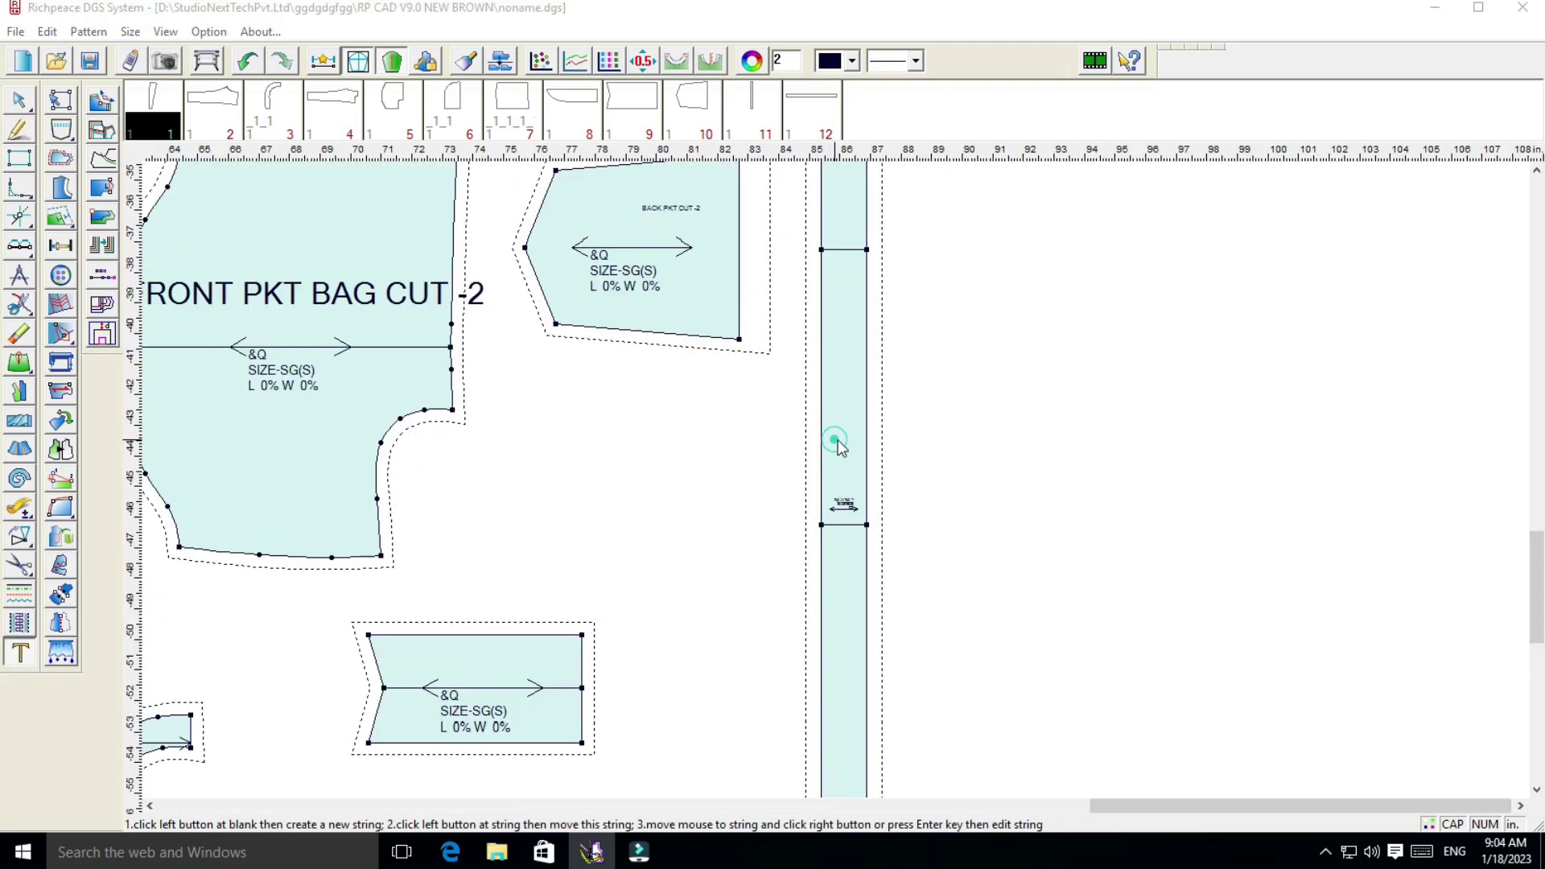
drag(887, 509, 1033, 457)
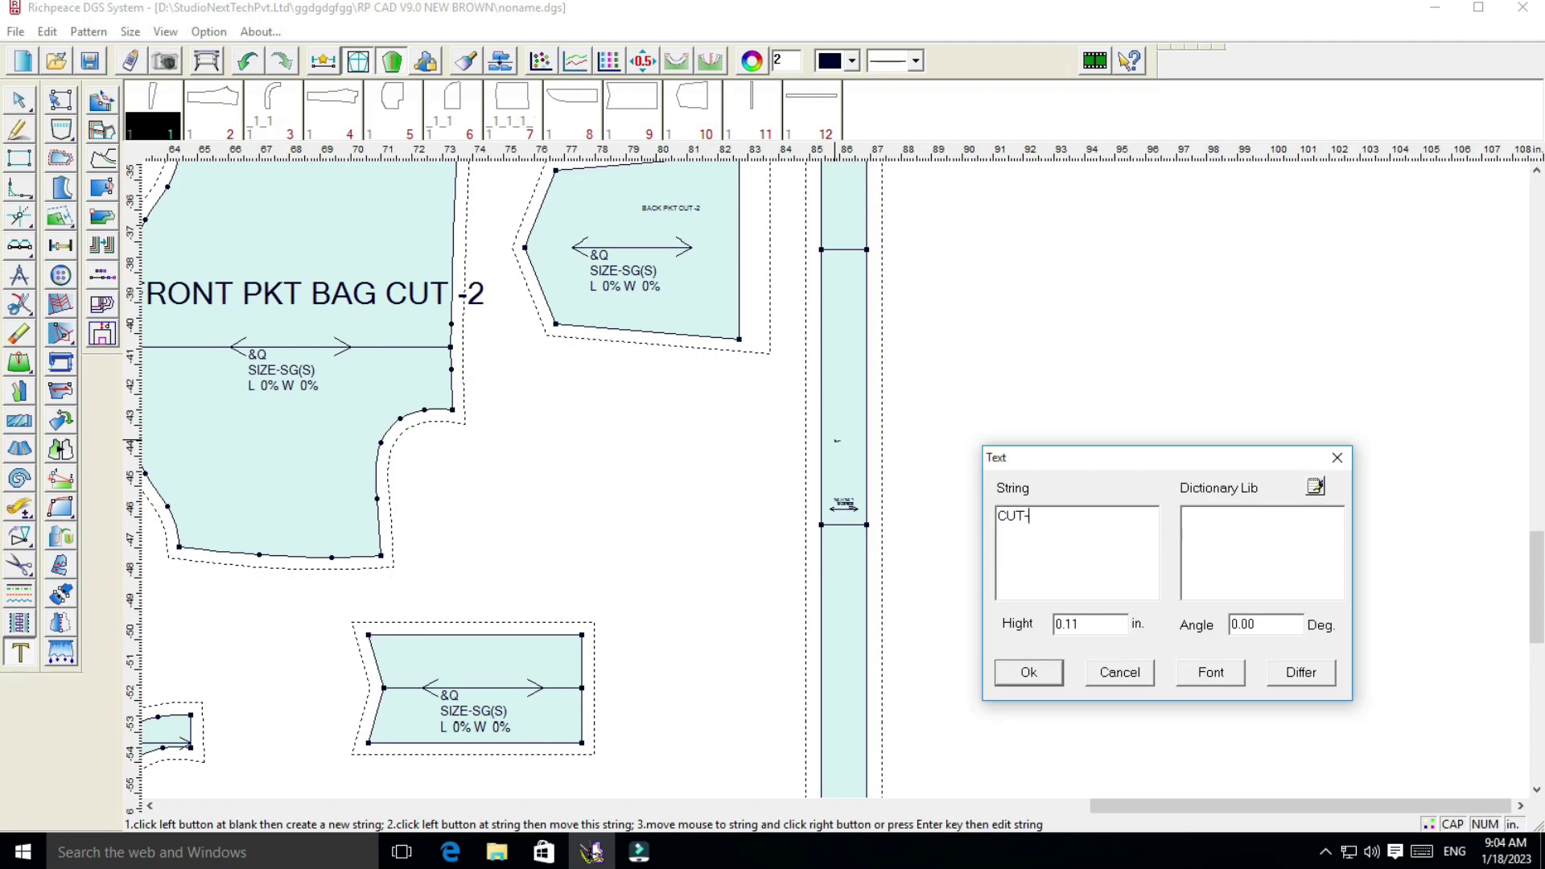
click(1211, 676)
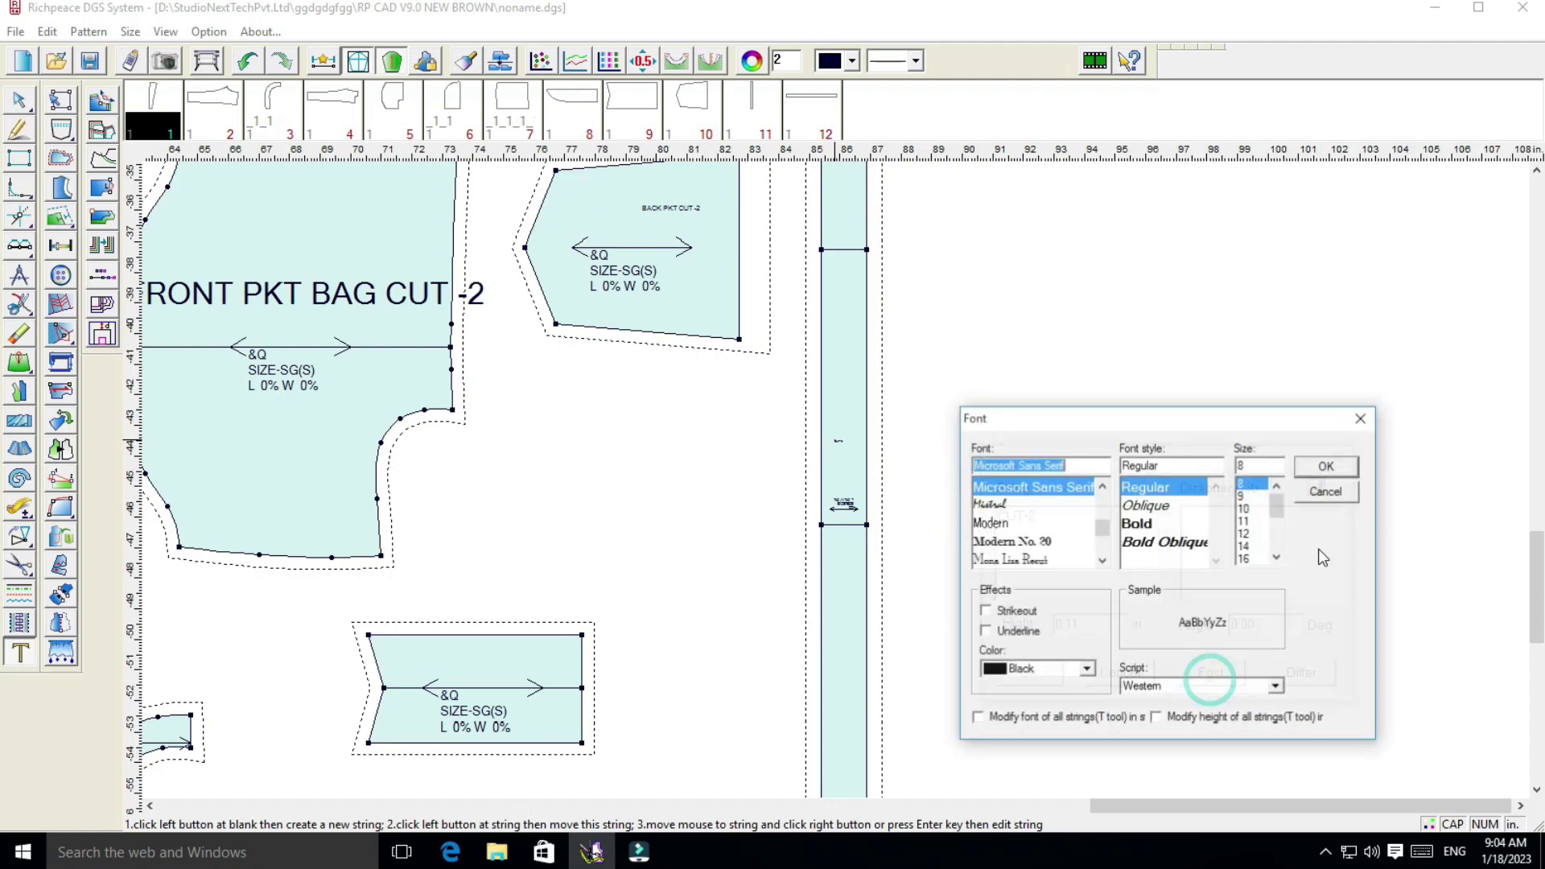
click(1245, 552)
click(1344, 466)
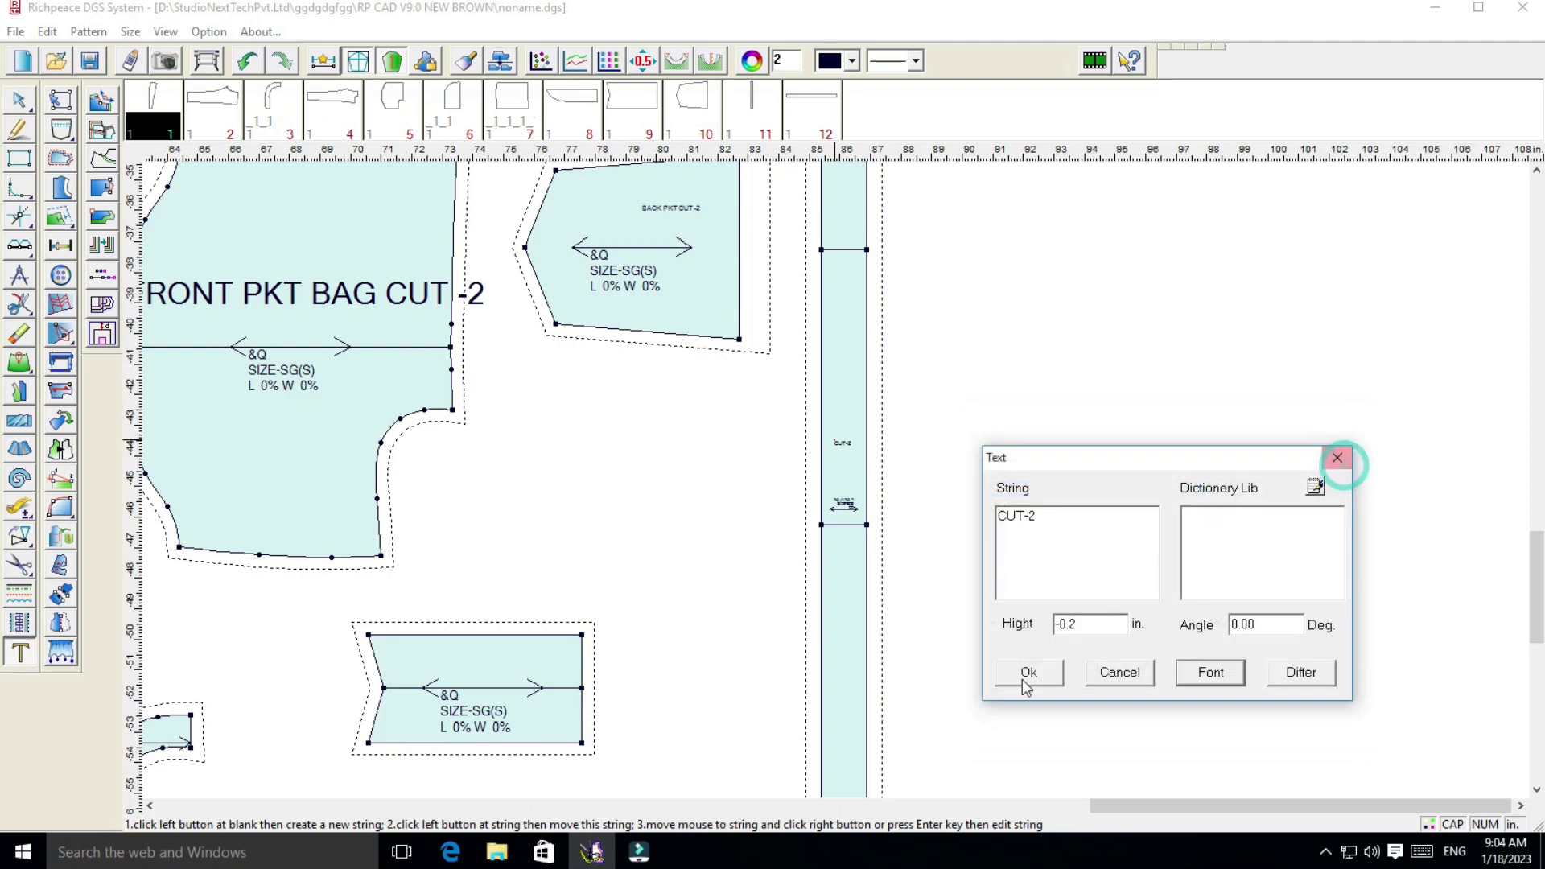
click(1018, 677)
scroll(836, 483, down, 1)
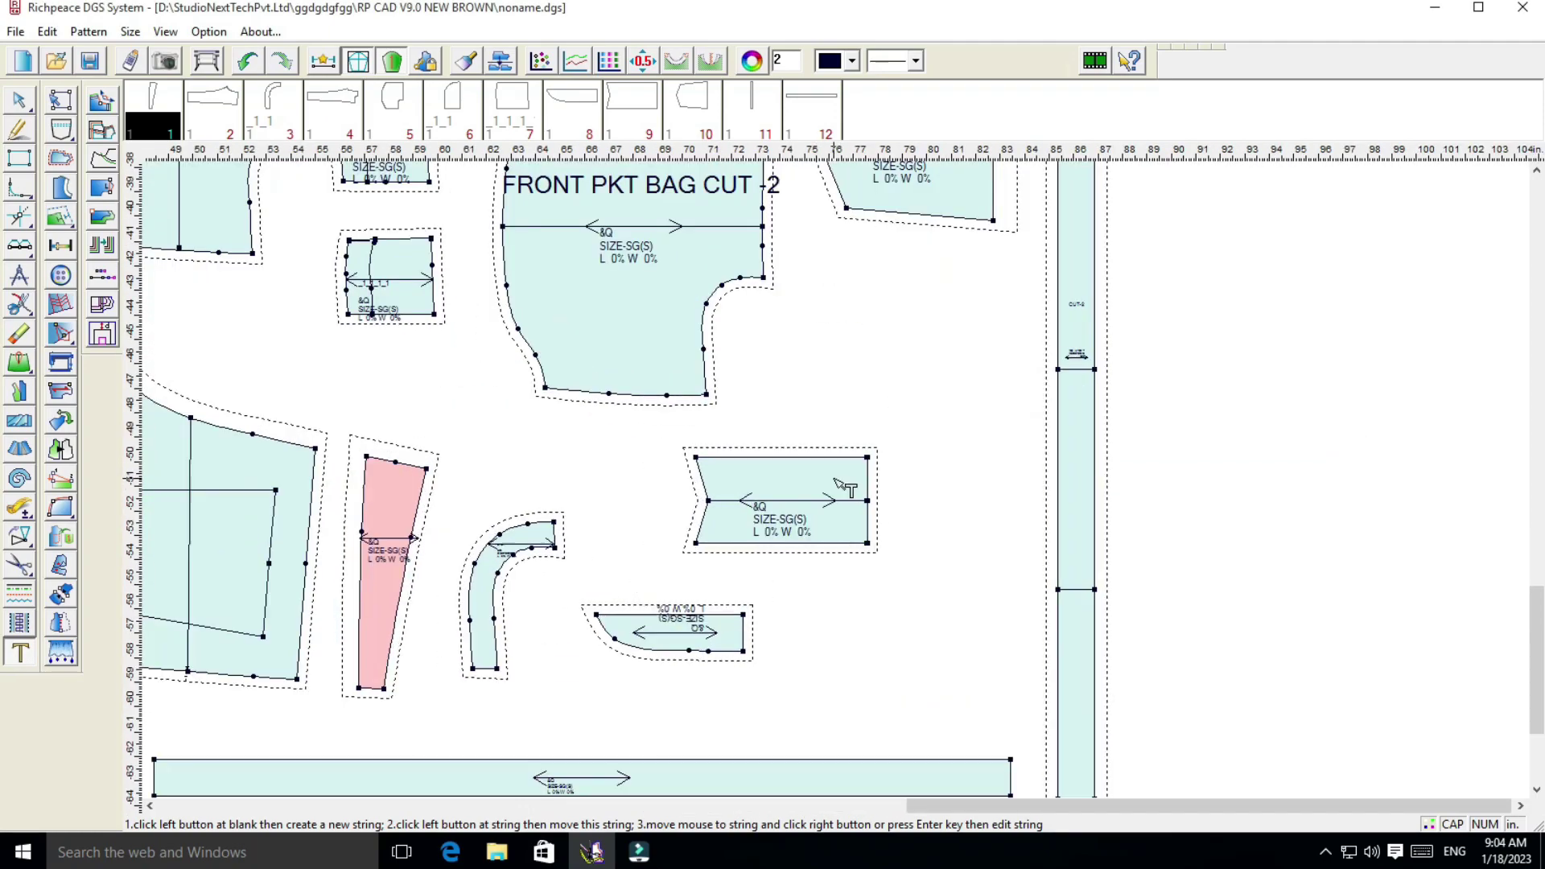
Label the curved fly piece 'FLY CUT-1' in a larger font size
scroll(837, 482, up, 1)
scroll(837, 483, up, 1)
click(793, 493)
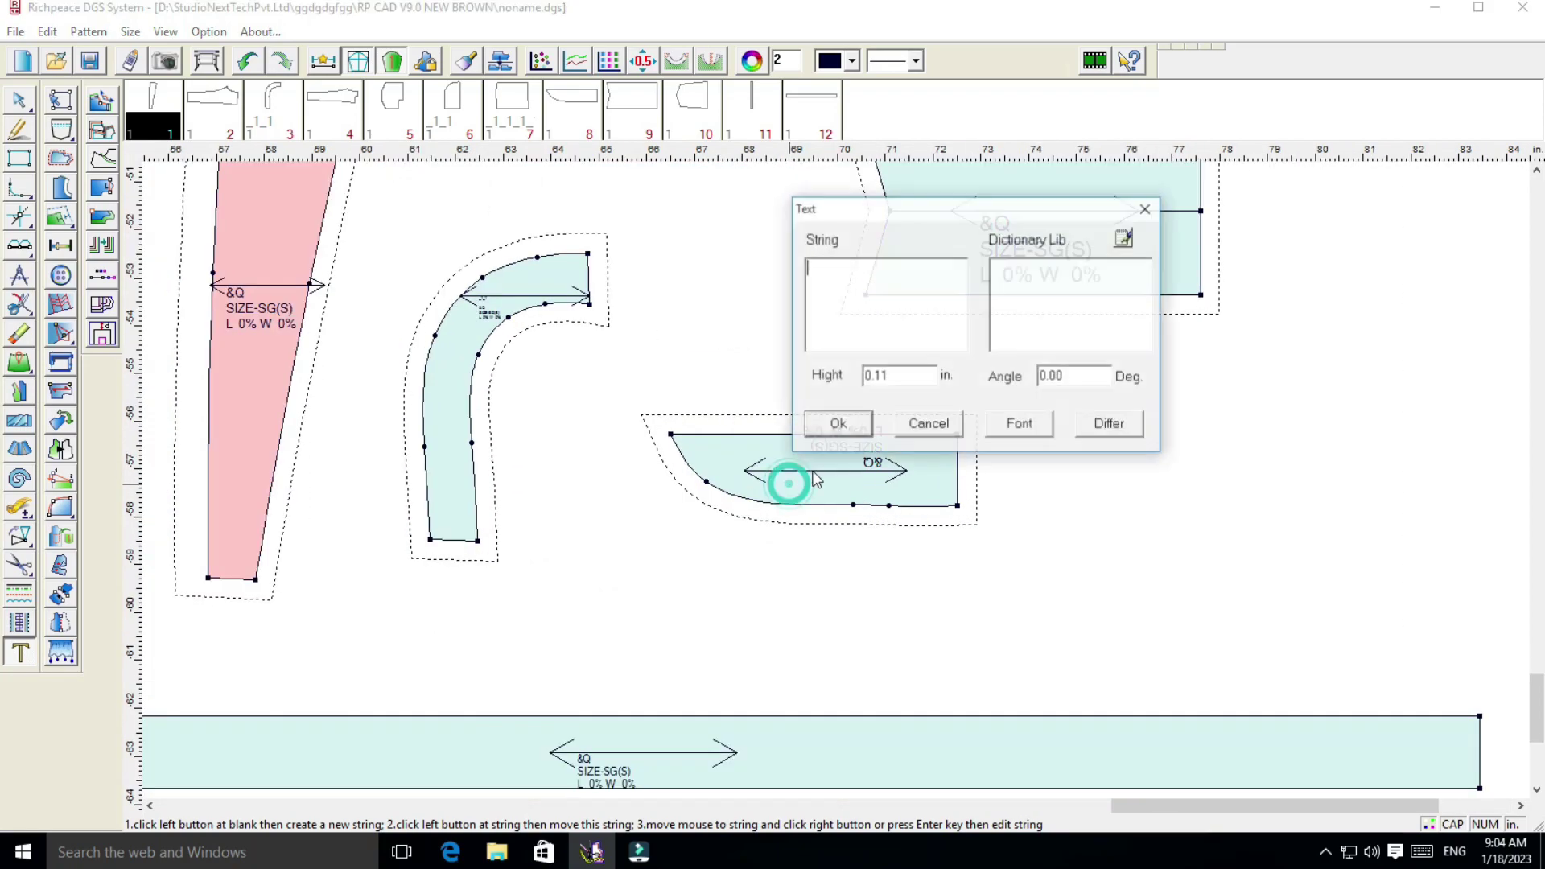
drag(877, 223, 1118, 172)
click(1078, 221)
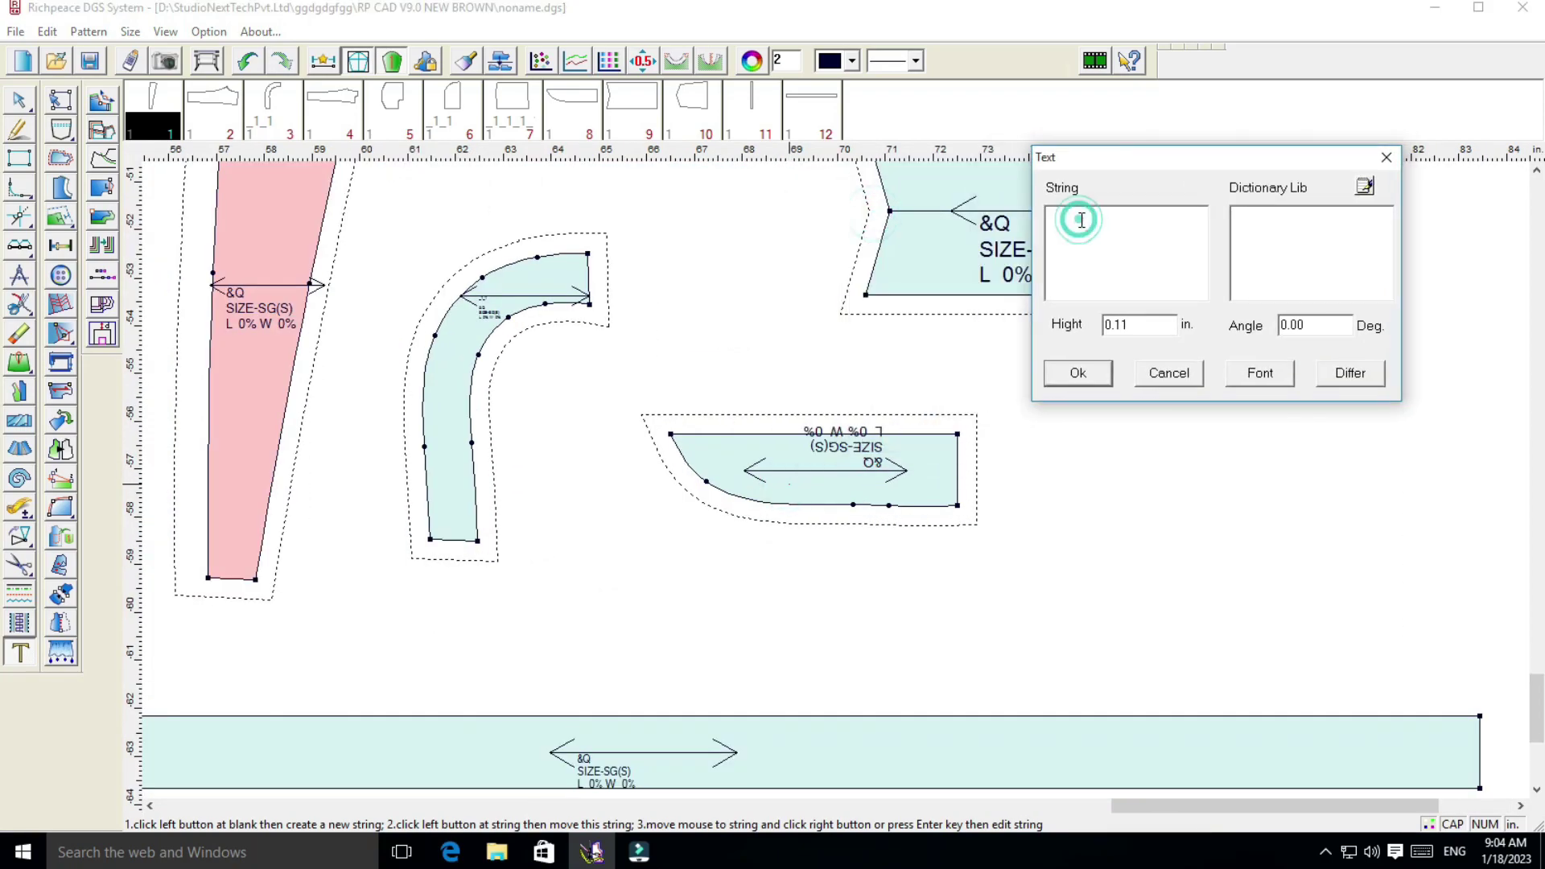
text(FLY CUT-1)
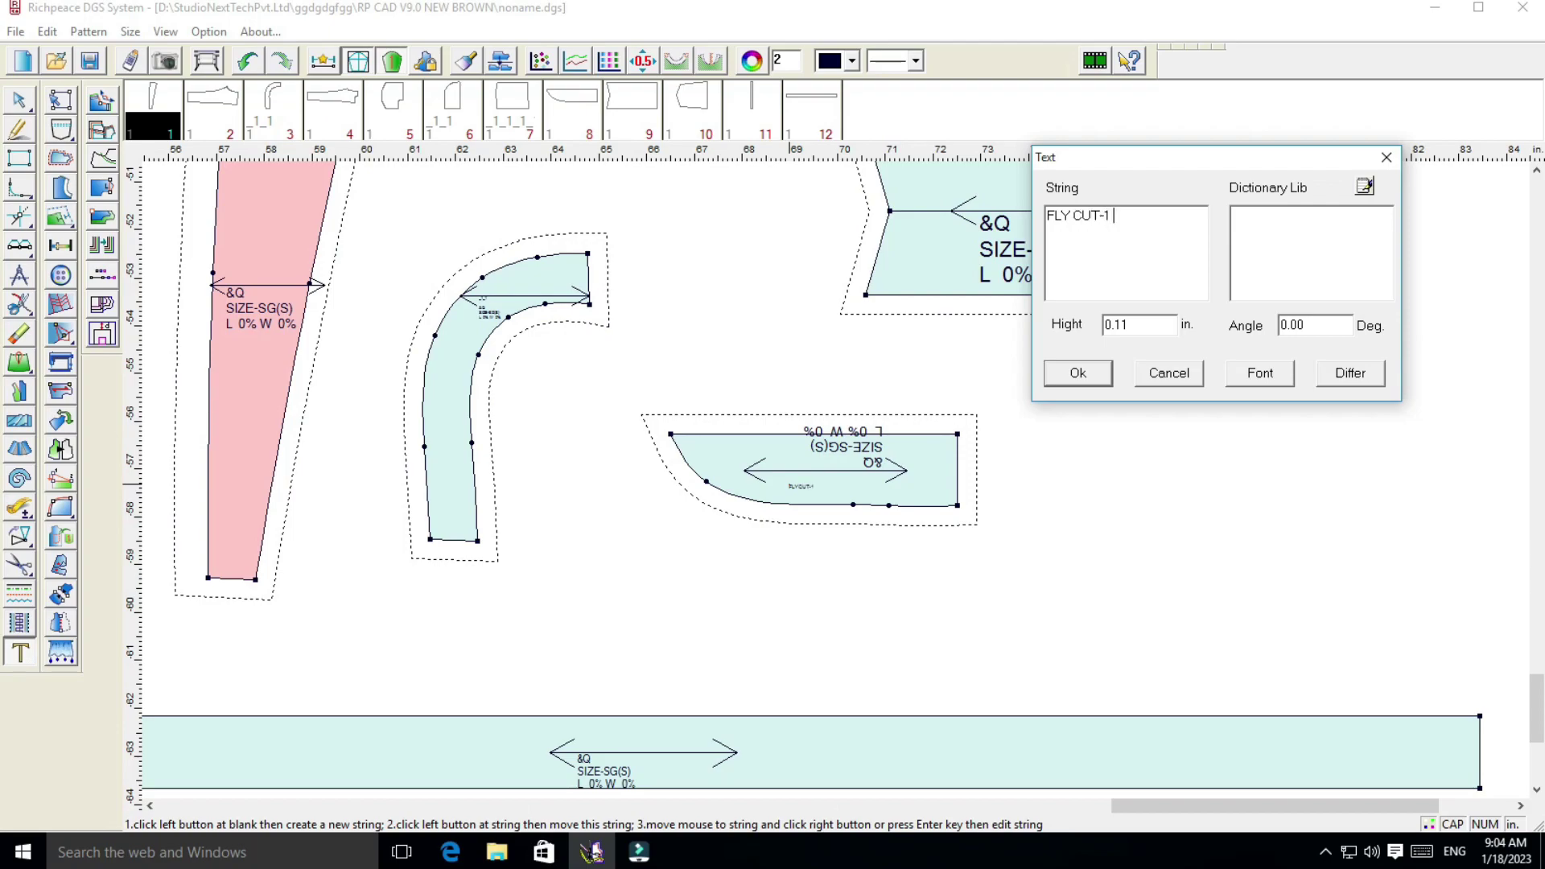
click(1268, 375)
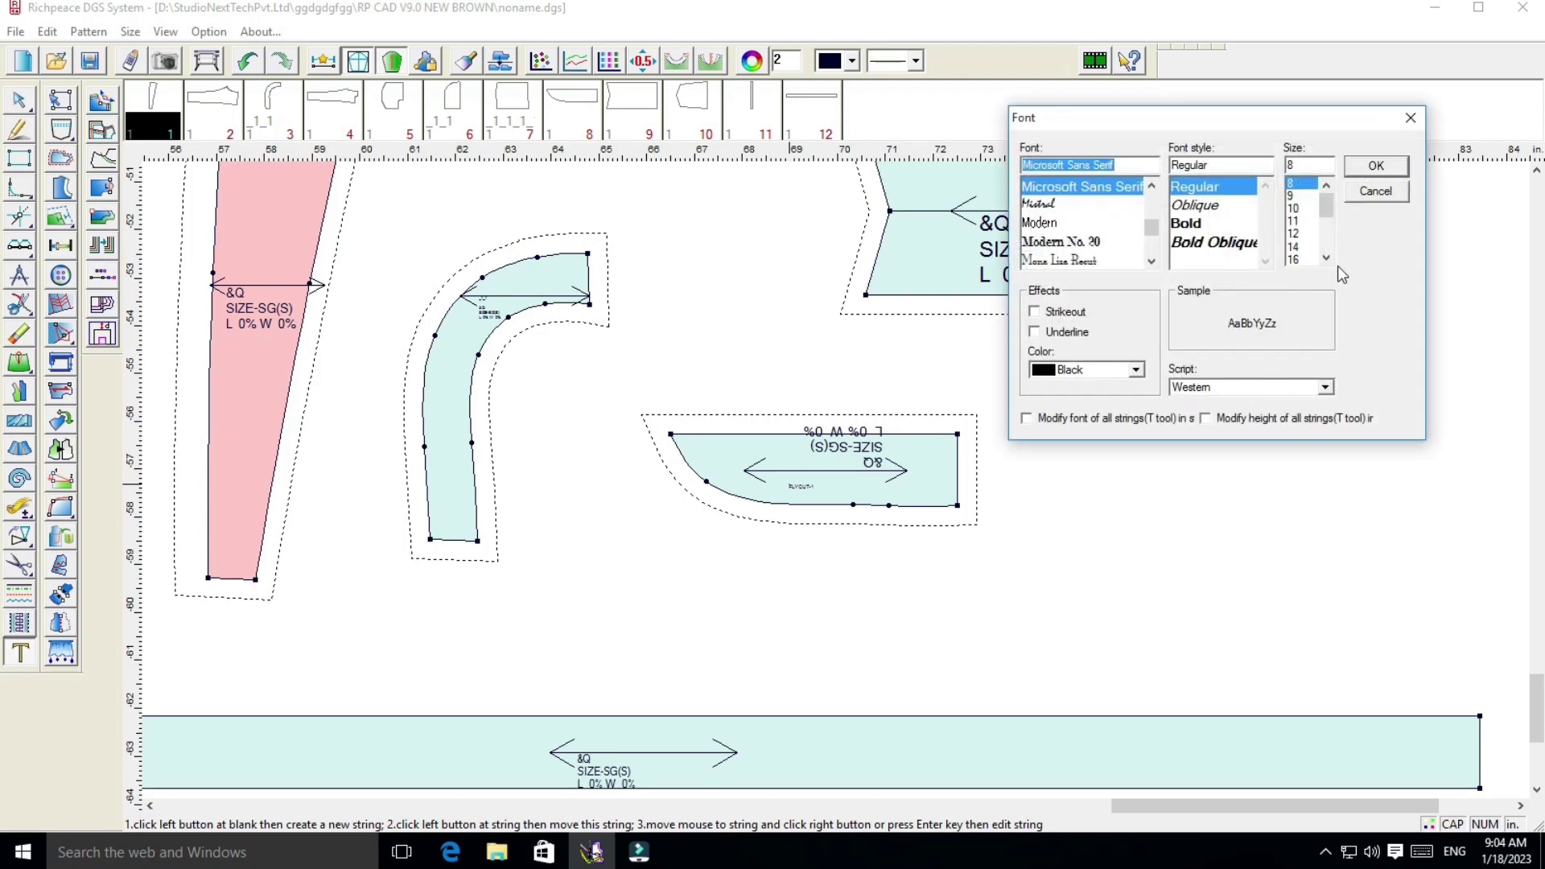
click(1303, 247)
click(1376, 166)
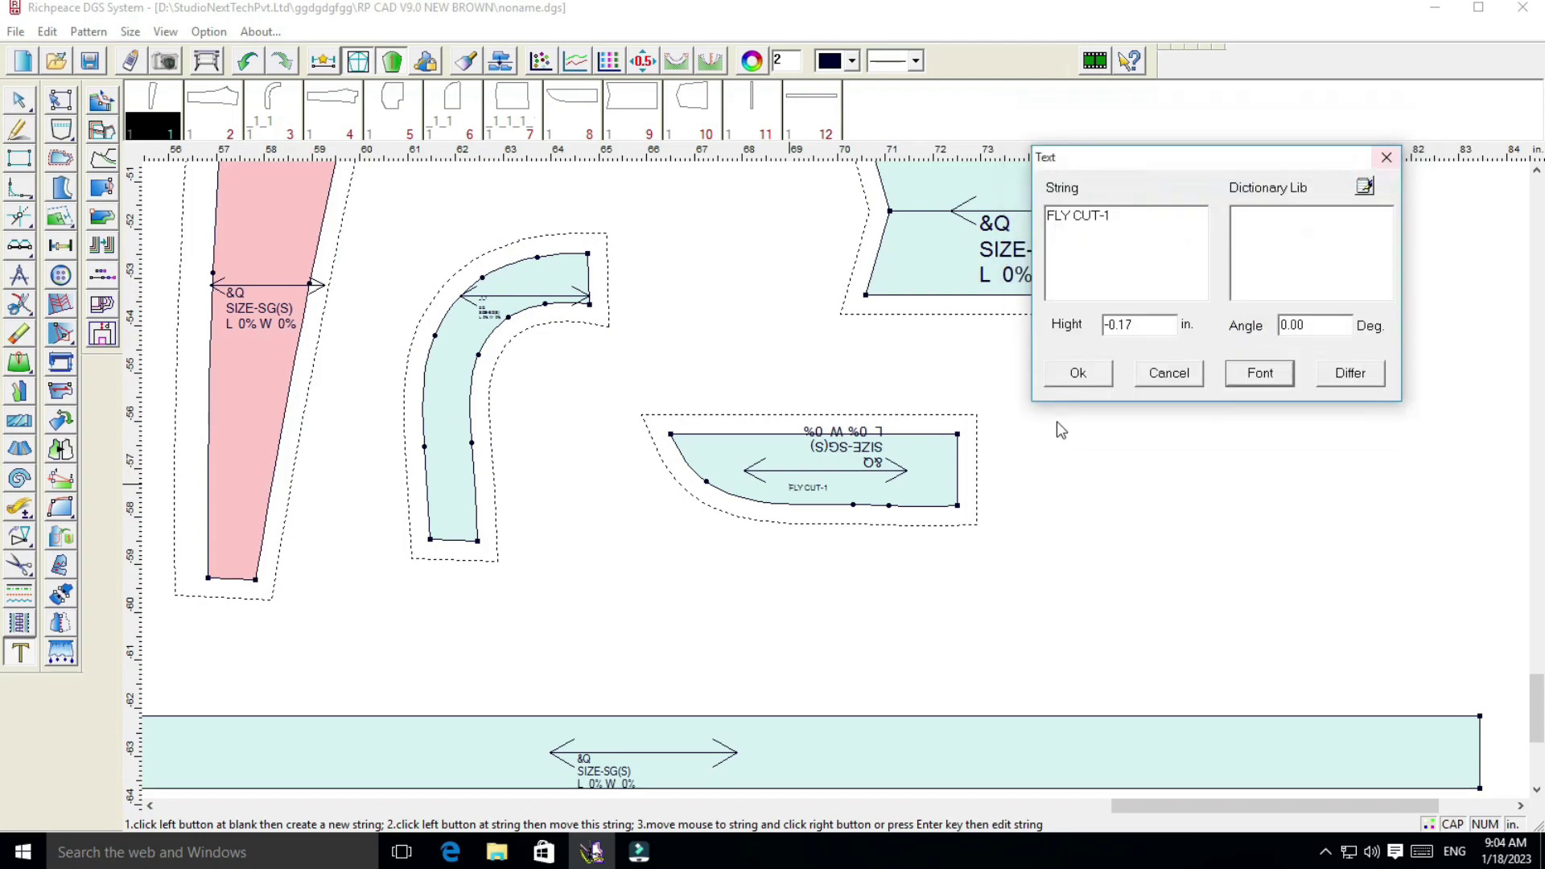
click(1078, 374)
scroll(966, 435, down, 2)
Add a 'BELT LOOP CUT -1' label in font size 16 to the long horizontal strip
scroll(832, 491, down, 2)
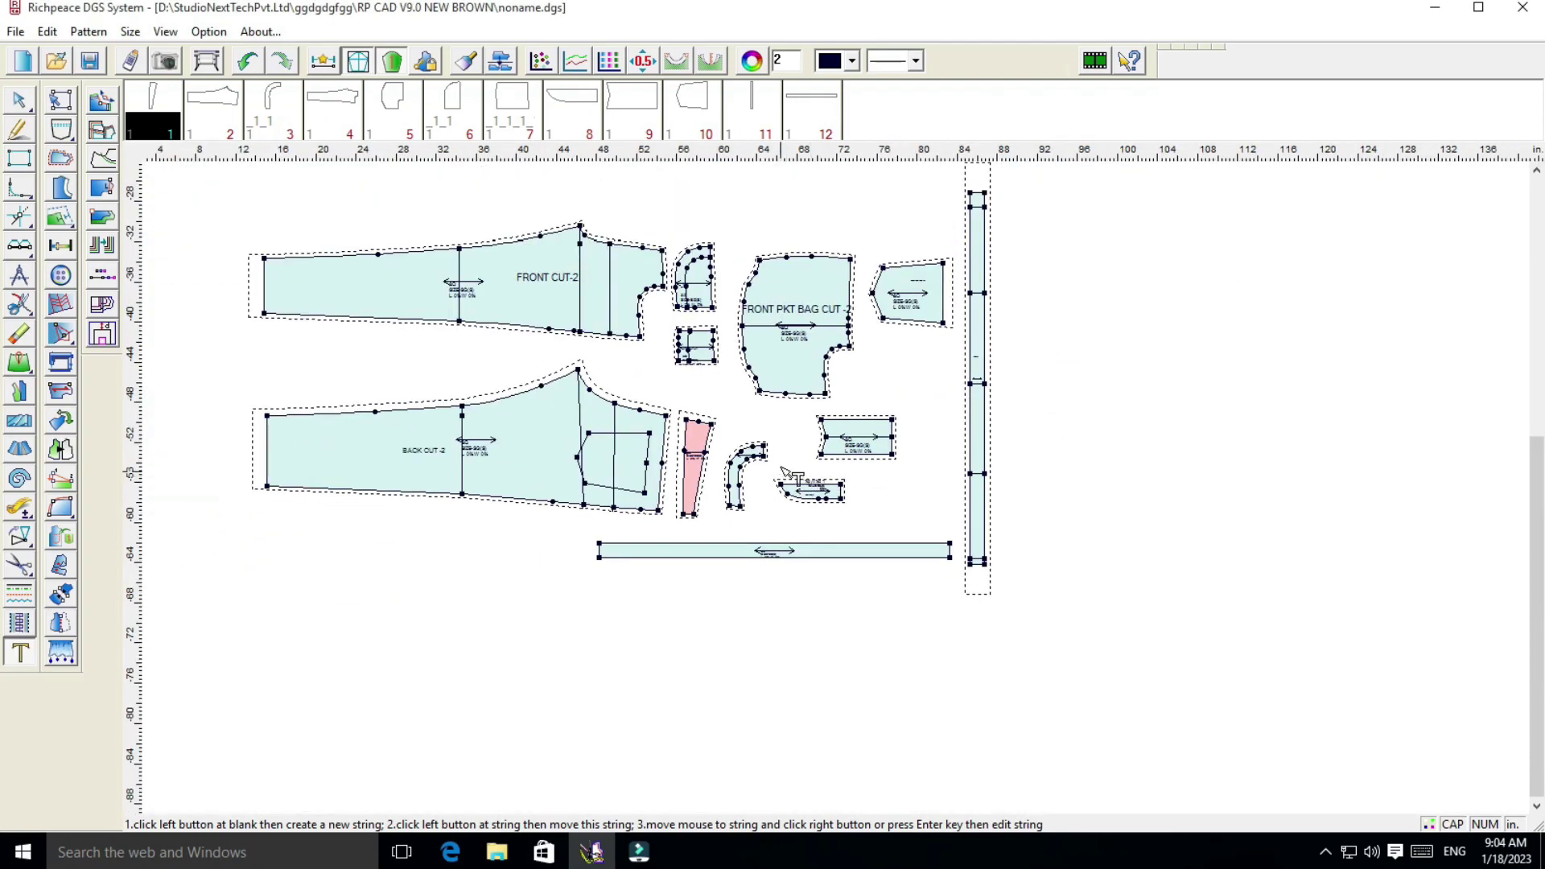
scroll(853, 502, up, 1)
scroll(853, 503, up, 1)
scroll(837, 493, up, 1)
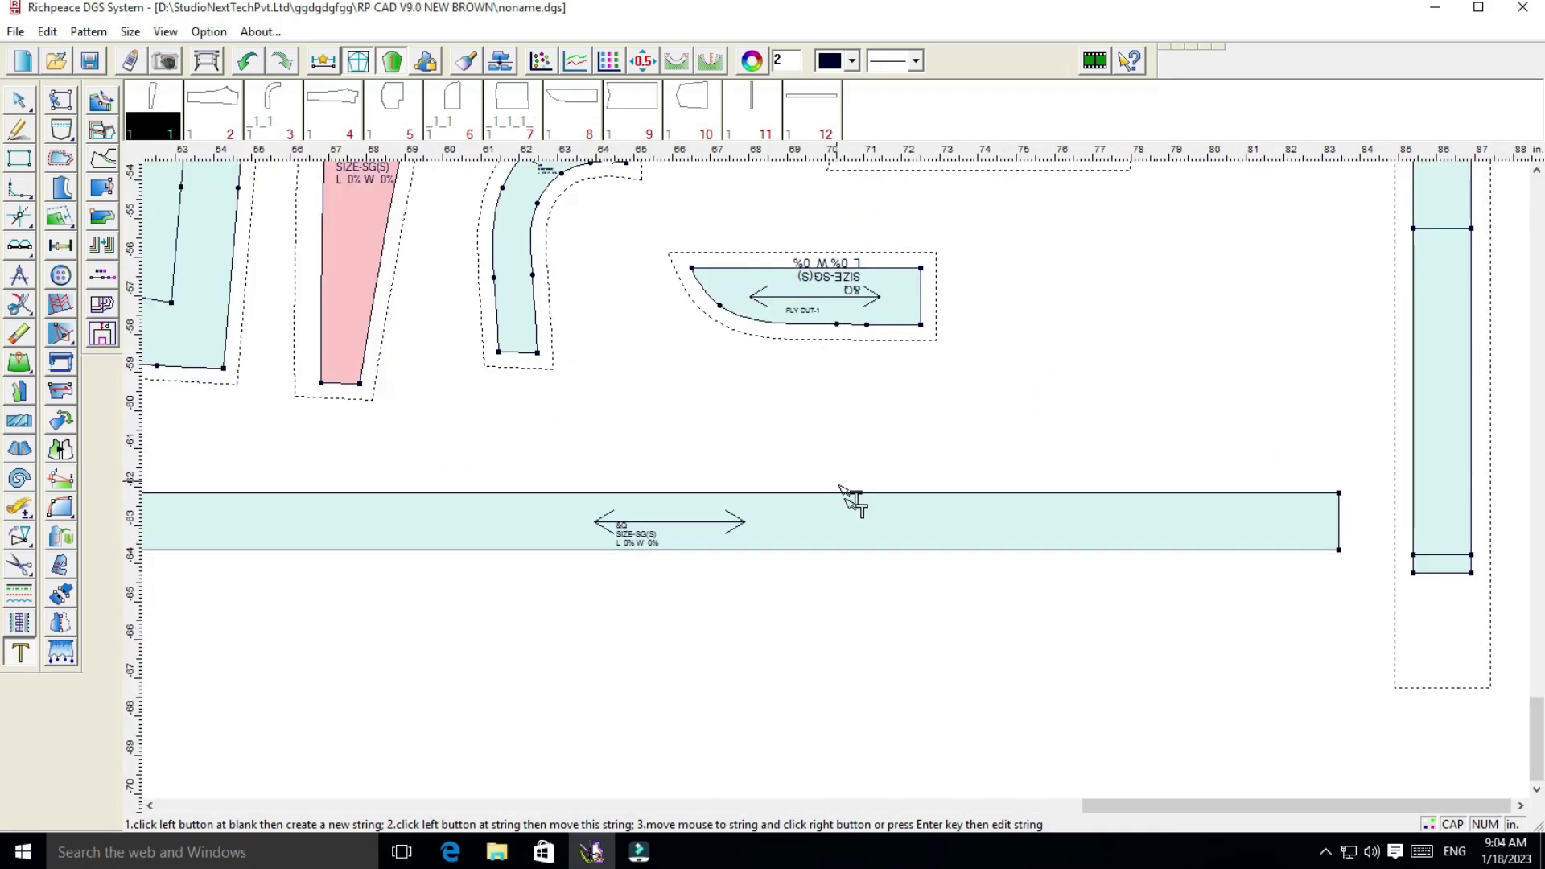
click(837, 519)
drag(949, 235, 1122, 199)
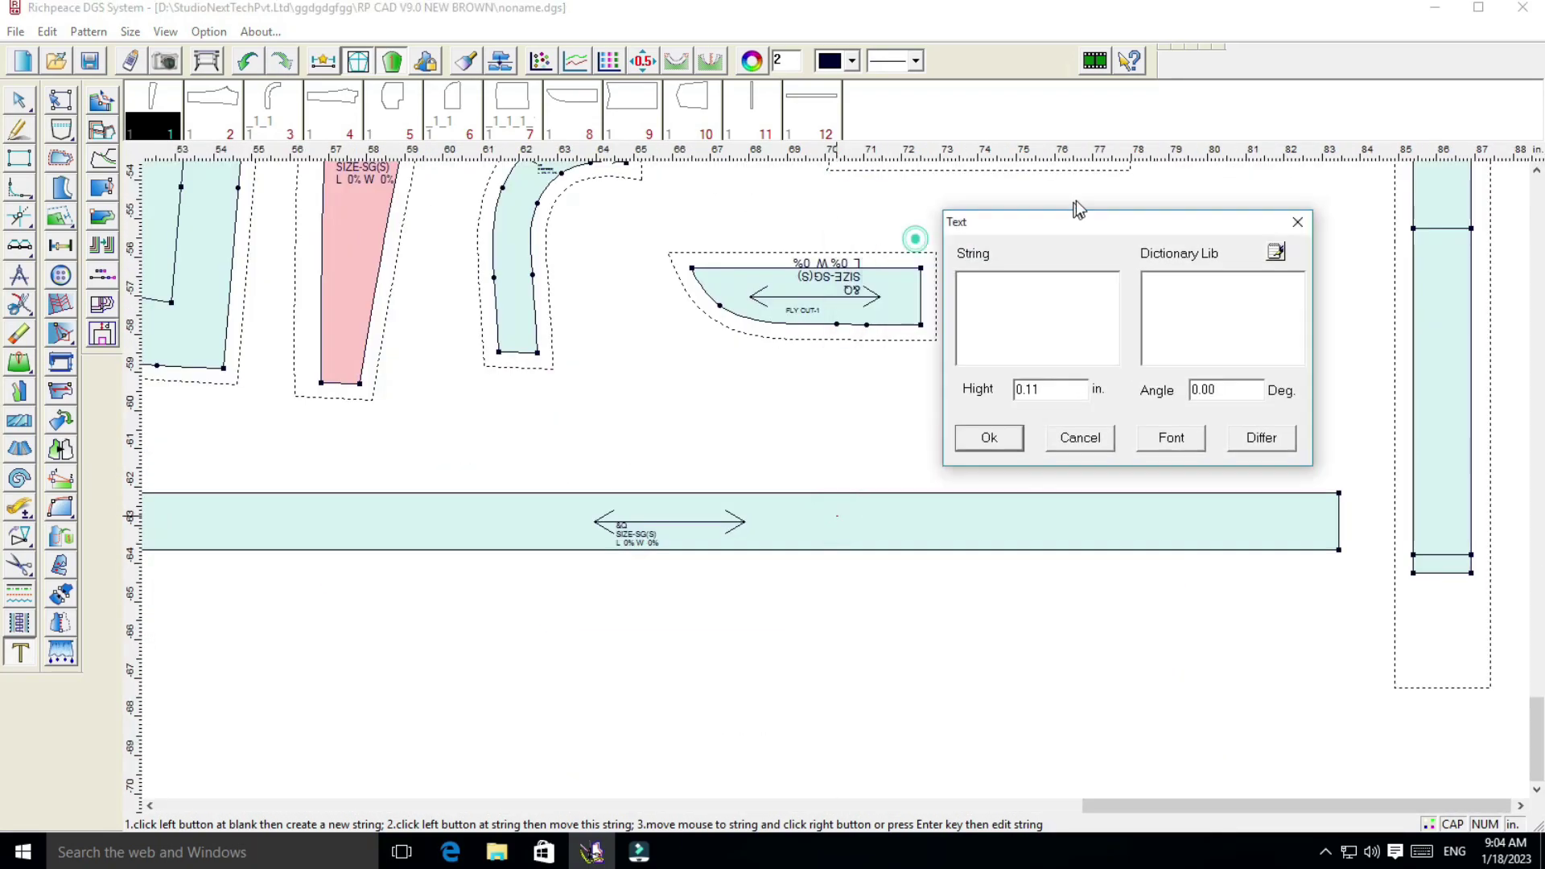
click(1051, 271)
text(BELT LOOP CUT -1)
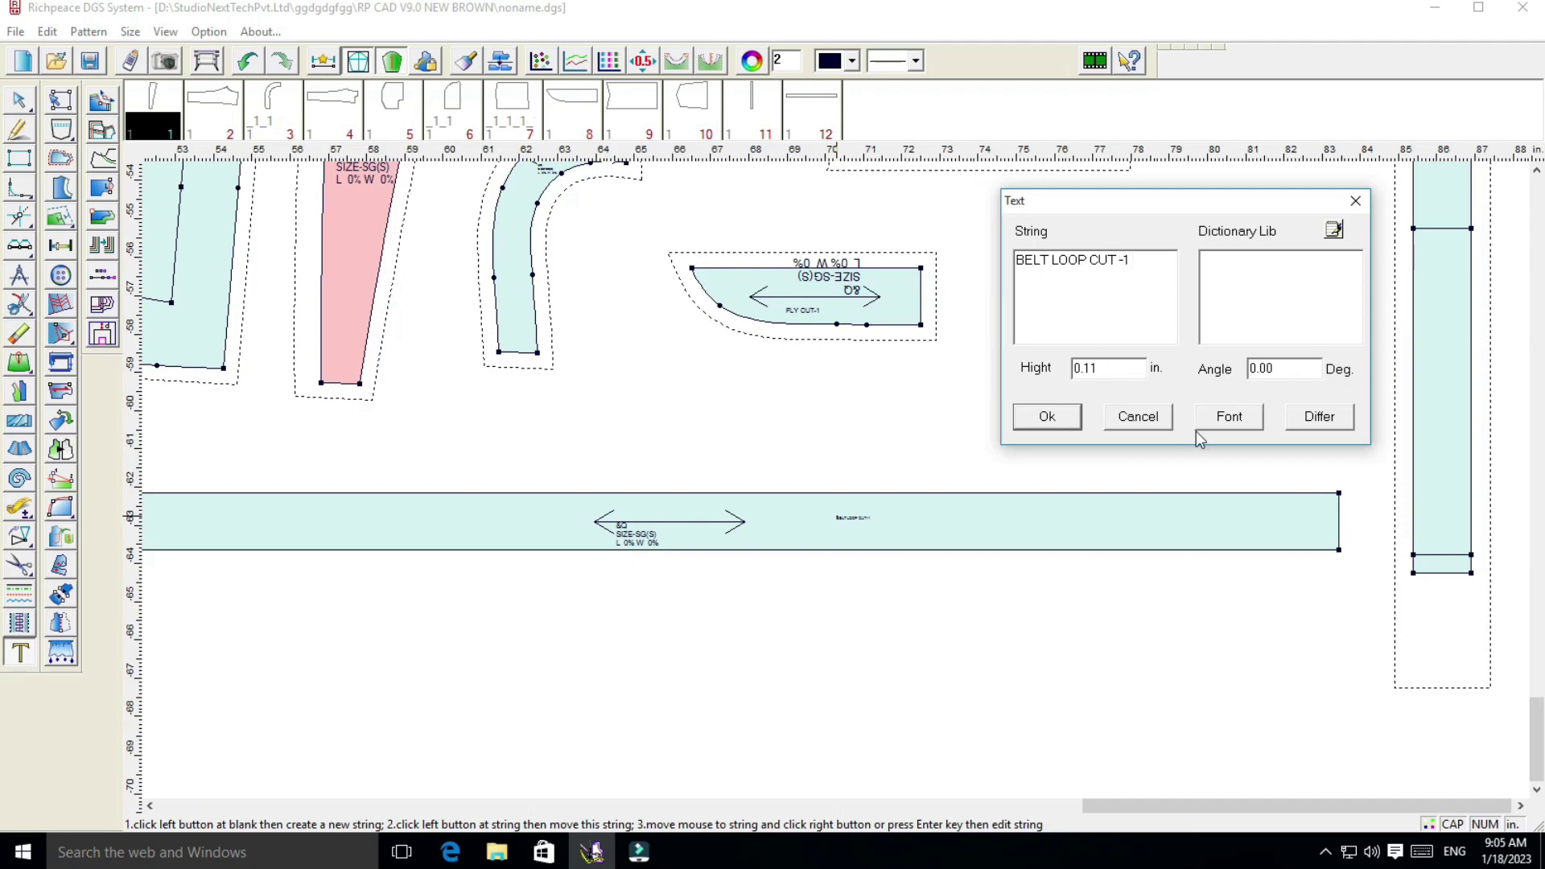
click(1245, 423)
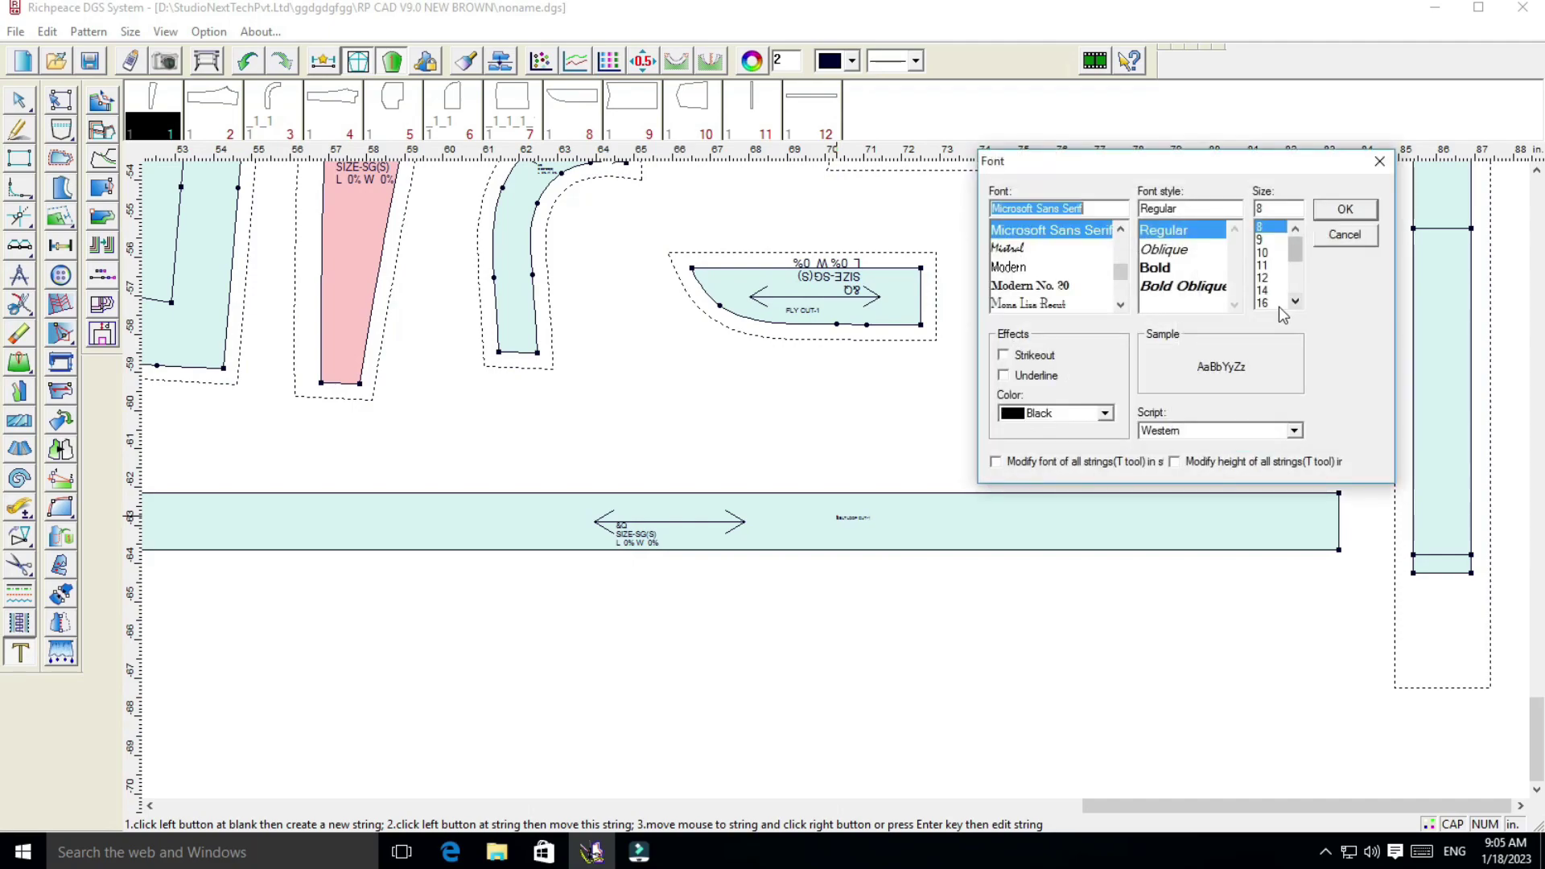
click(1261, 303)
click(1344, 209)
click(1054, 415)
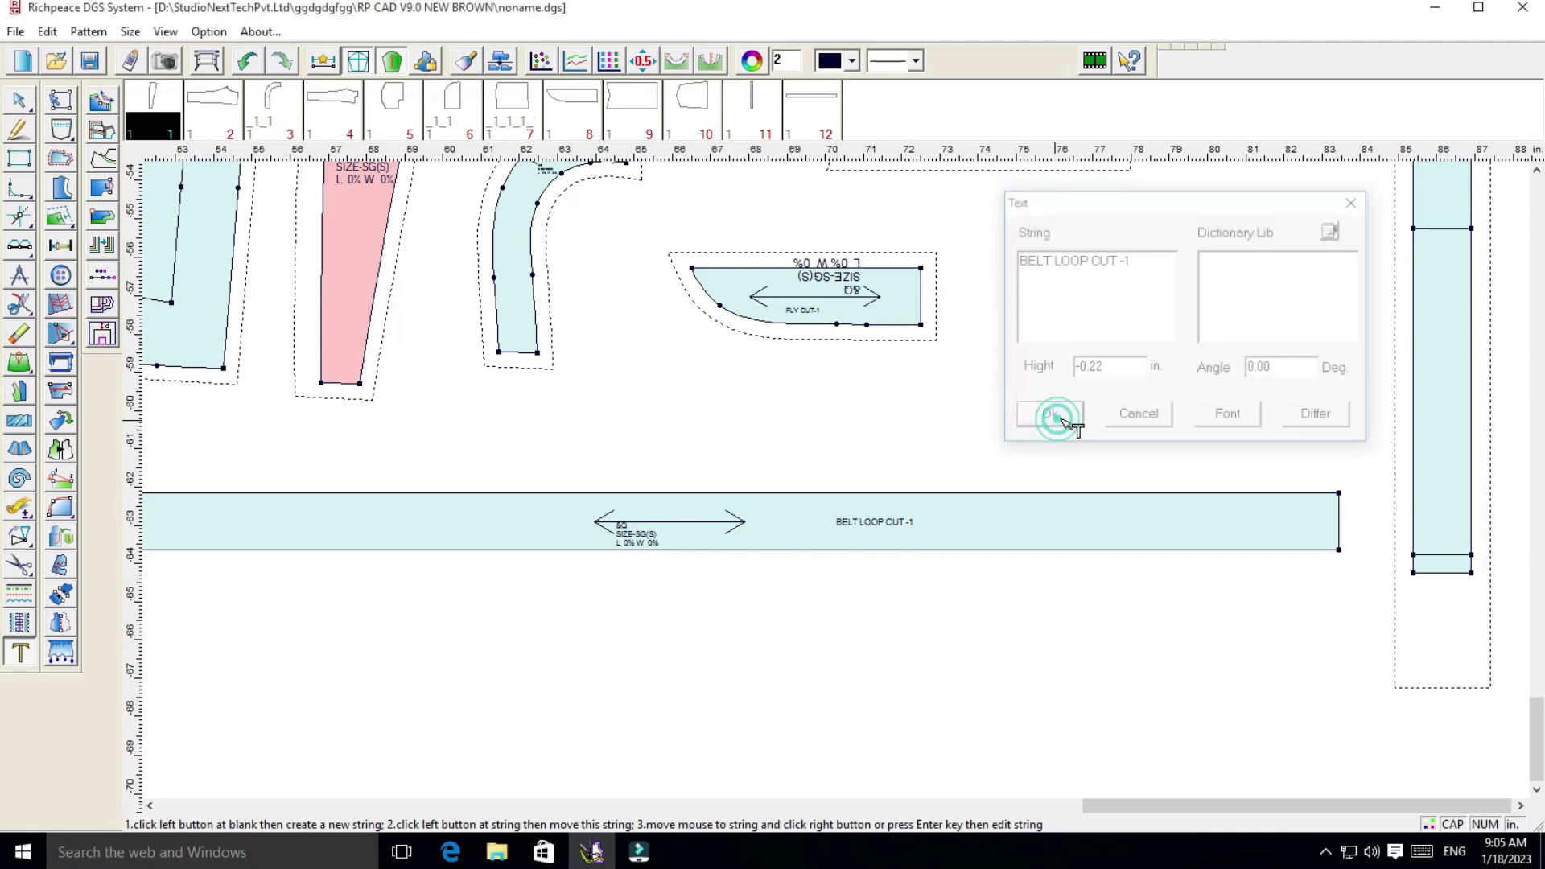
scroll(805, 507, down, 3)
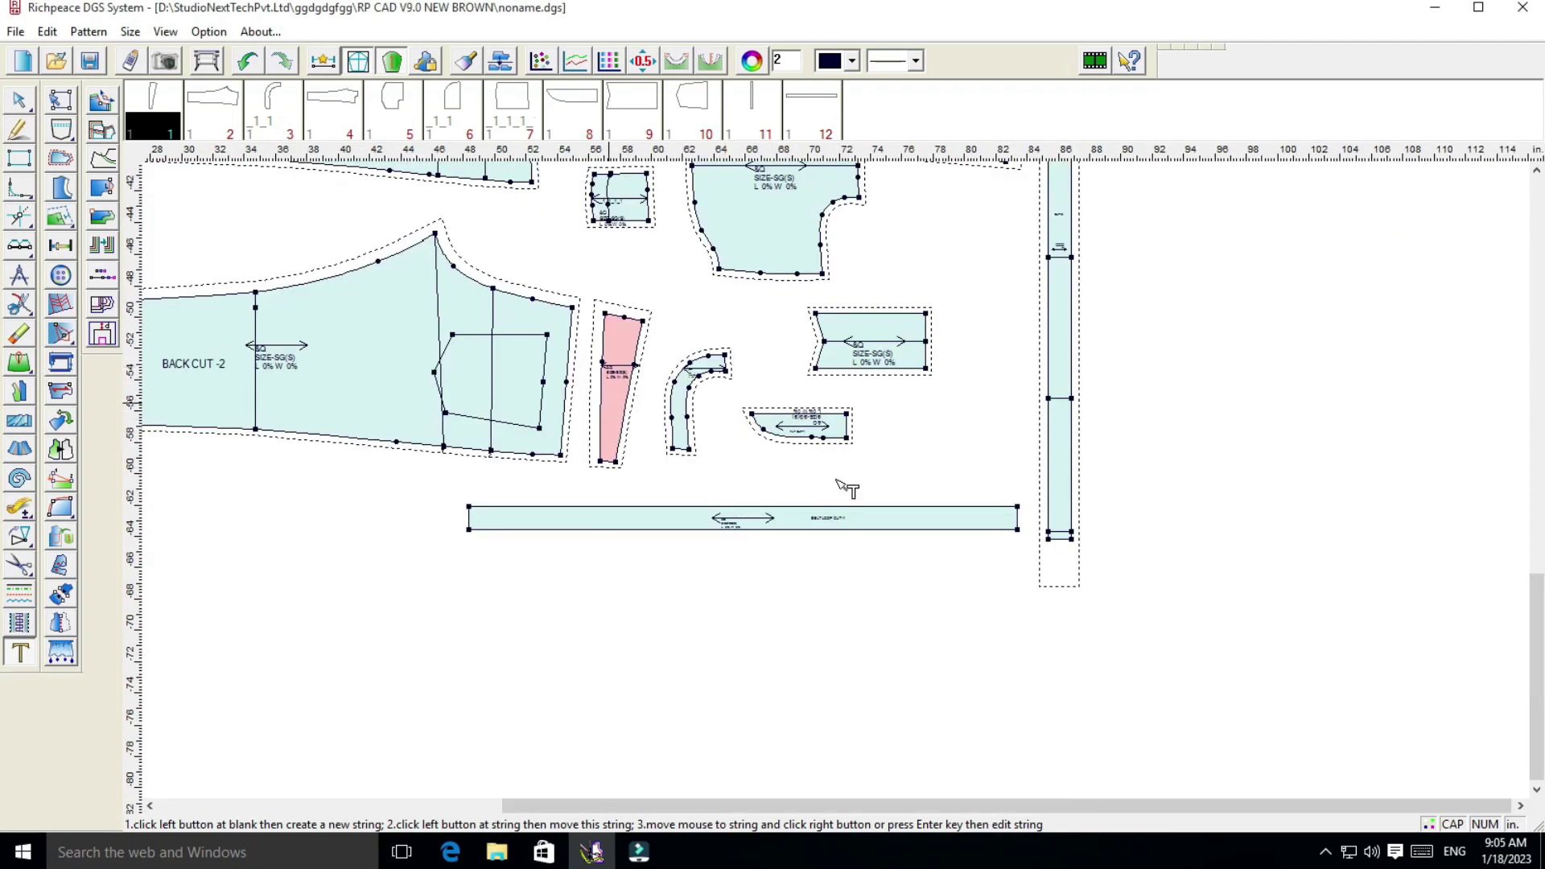
Label the narrow pink piece 'CUT-2' in font size 12
scroll(837, 481, up, 2)
scroll(844, 482, up, 1)
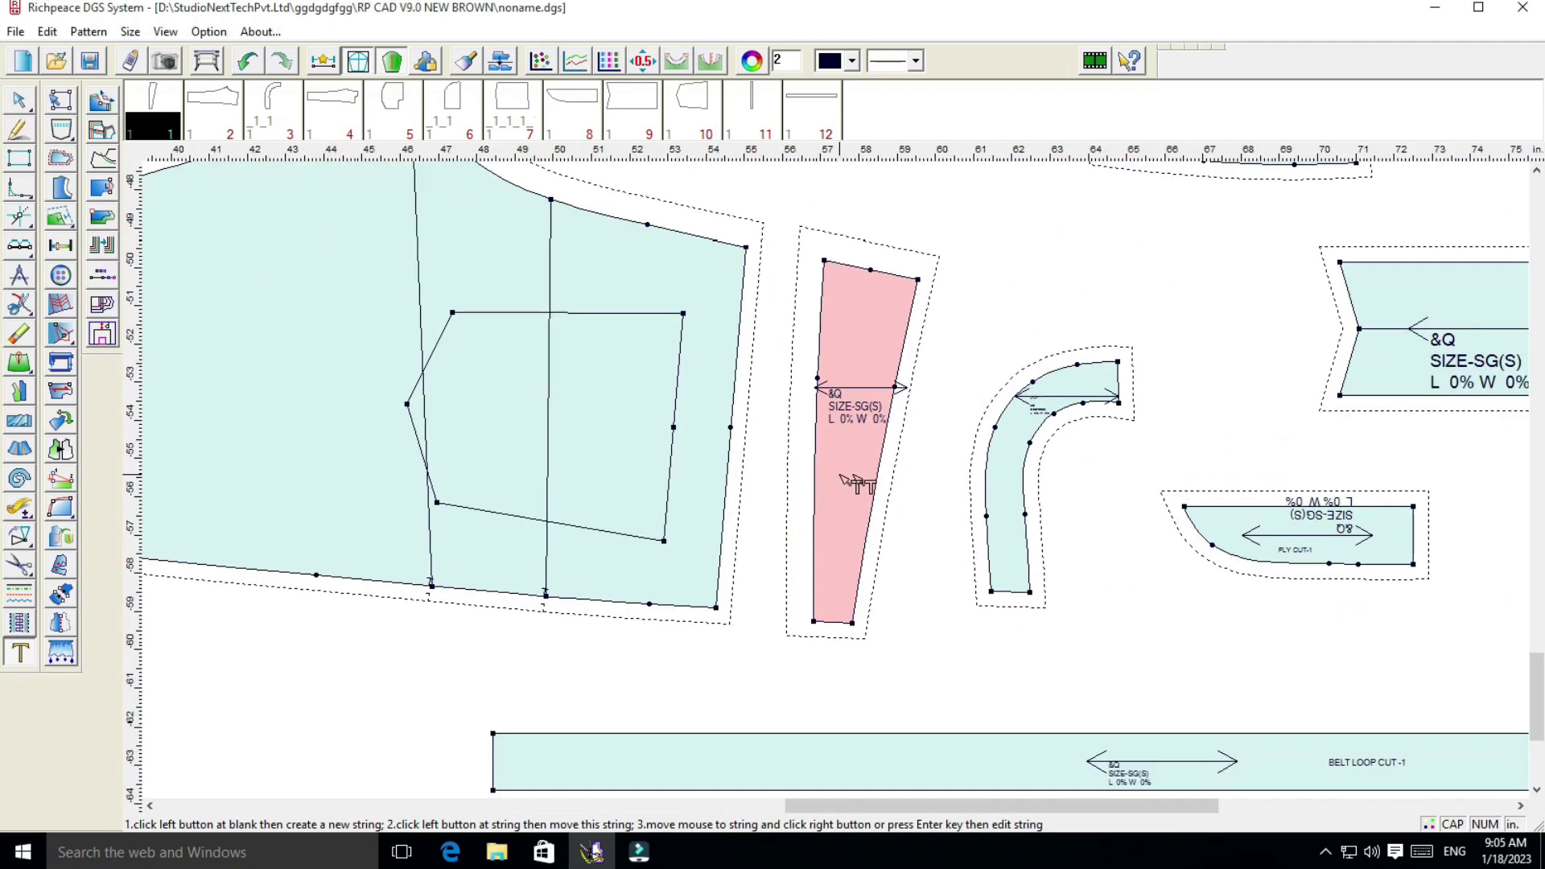
click(834, 330)
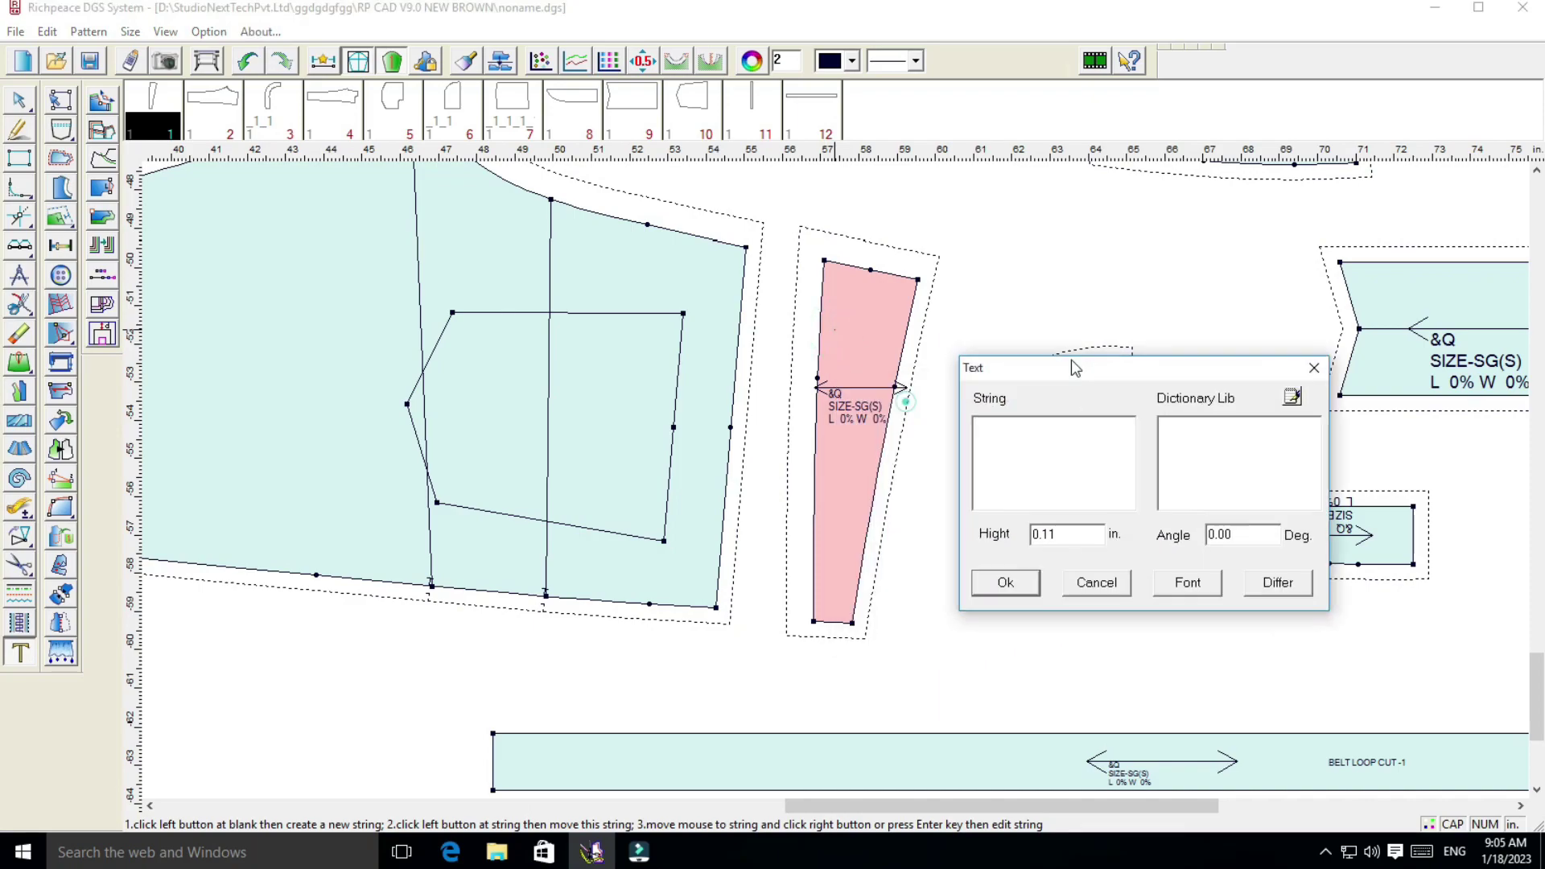
drag(1075, 368, 1120, 356)
text(CUT-2)
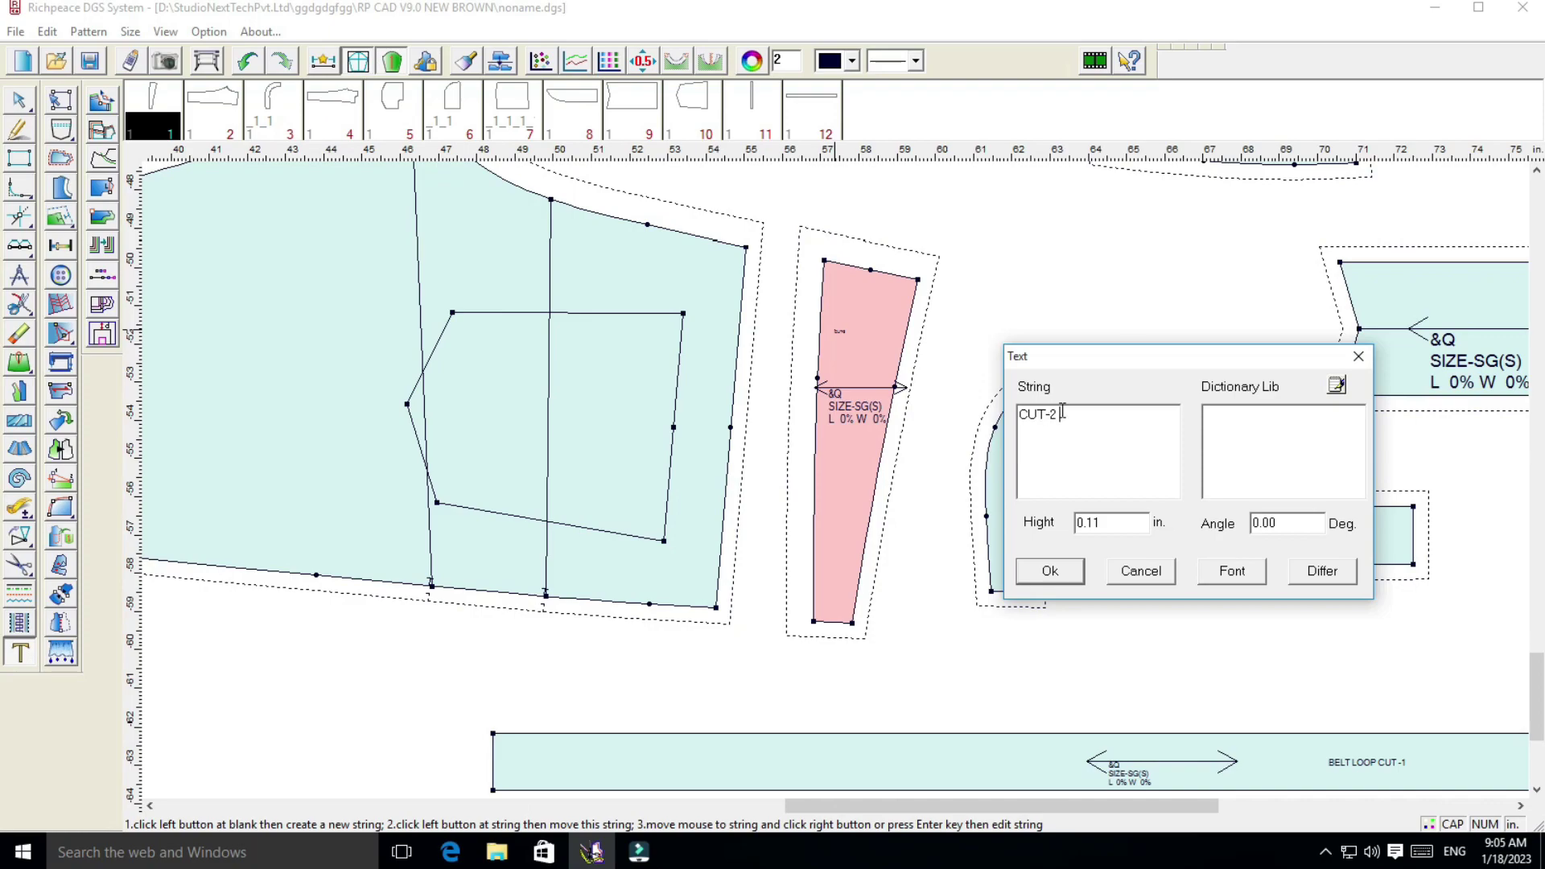
click(1231, 571)
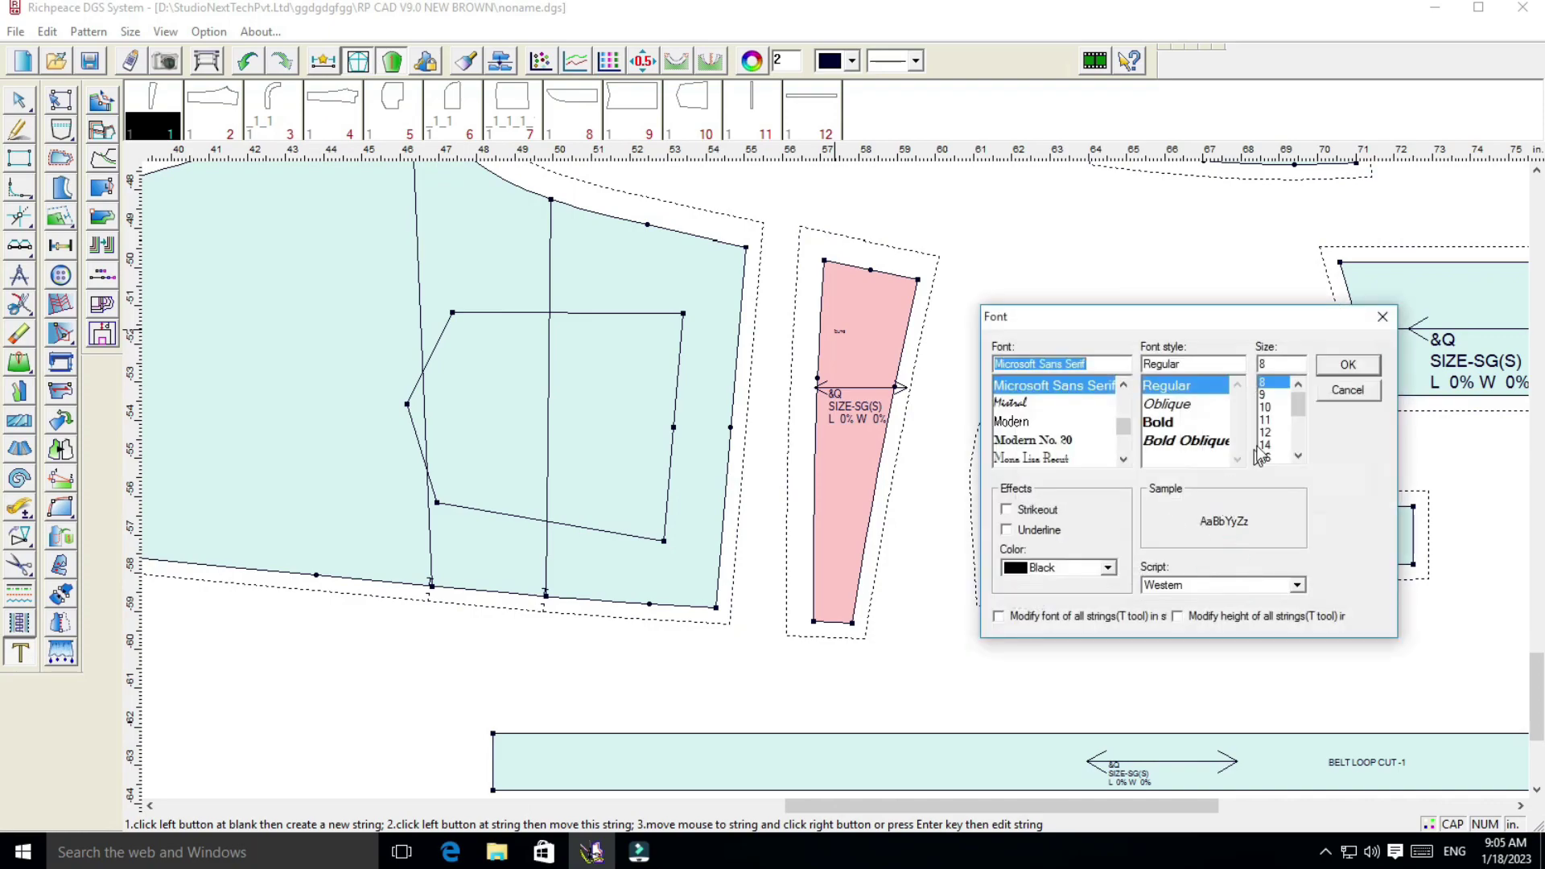
click(1268, 433)
click(1348, 365)
click(1045, 572)
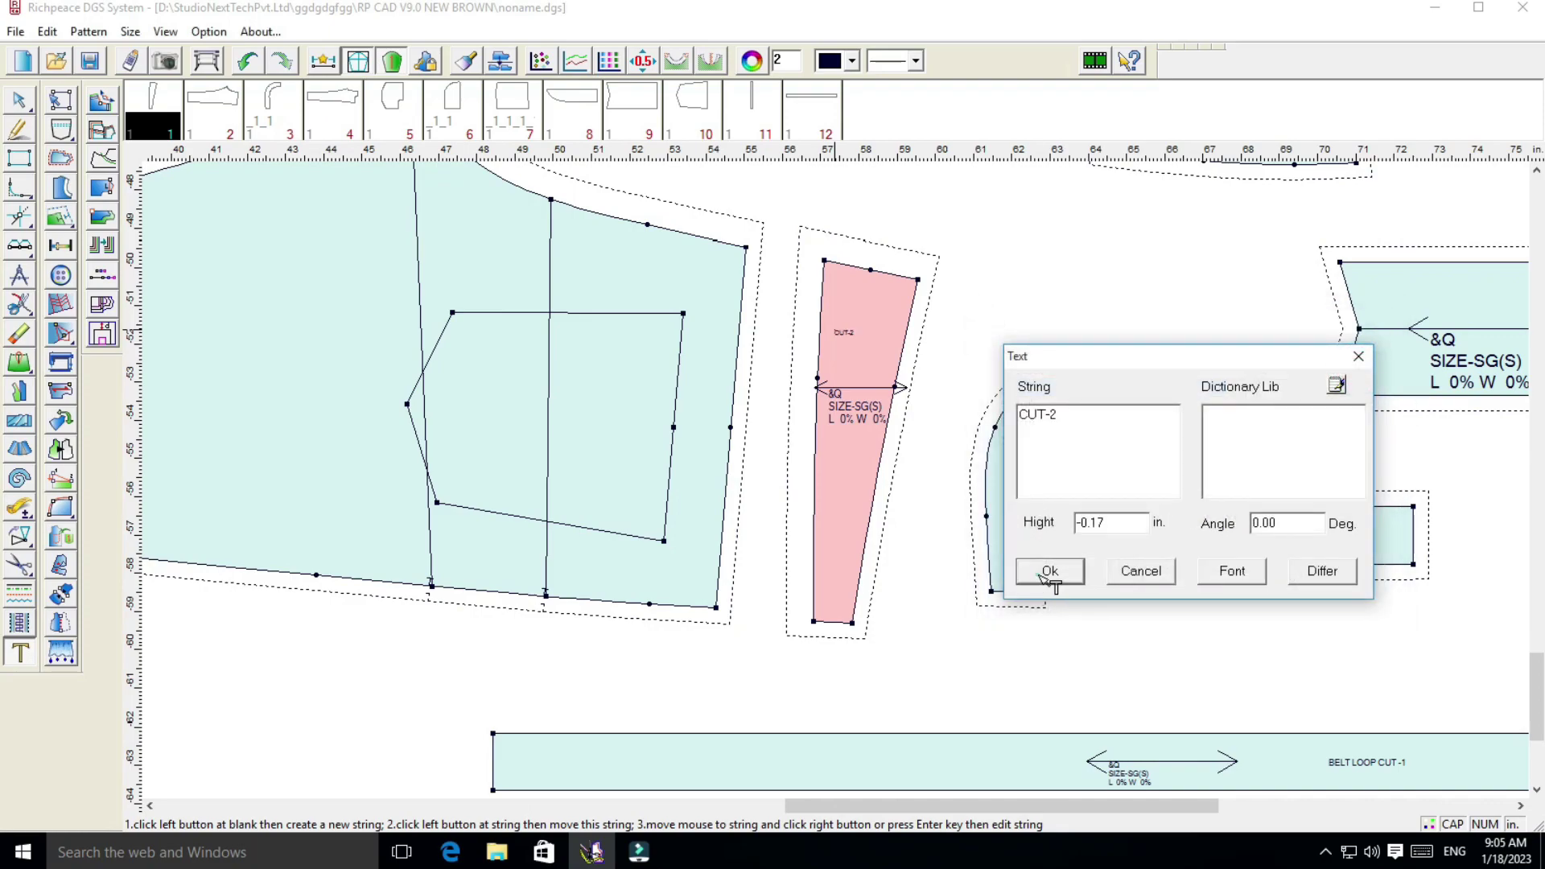
Add 'CUT-2' labels to the two curved pieces
scroll(844, 486, up, 2)
click(807, 378)
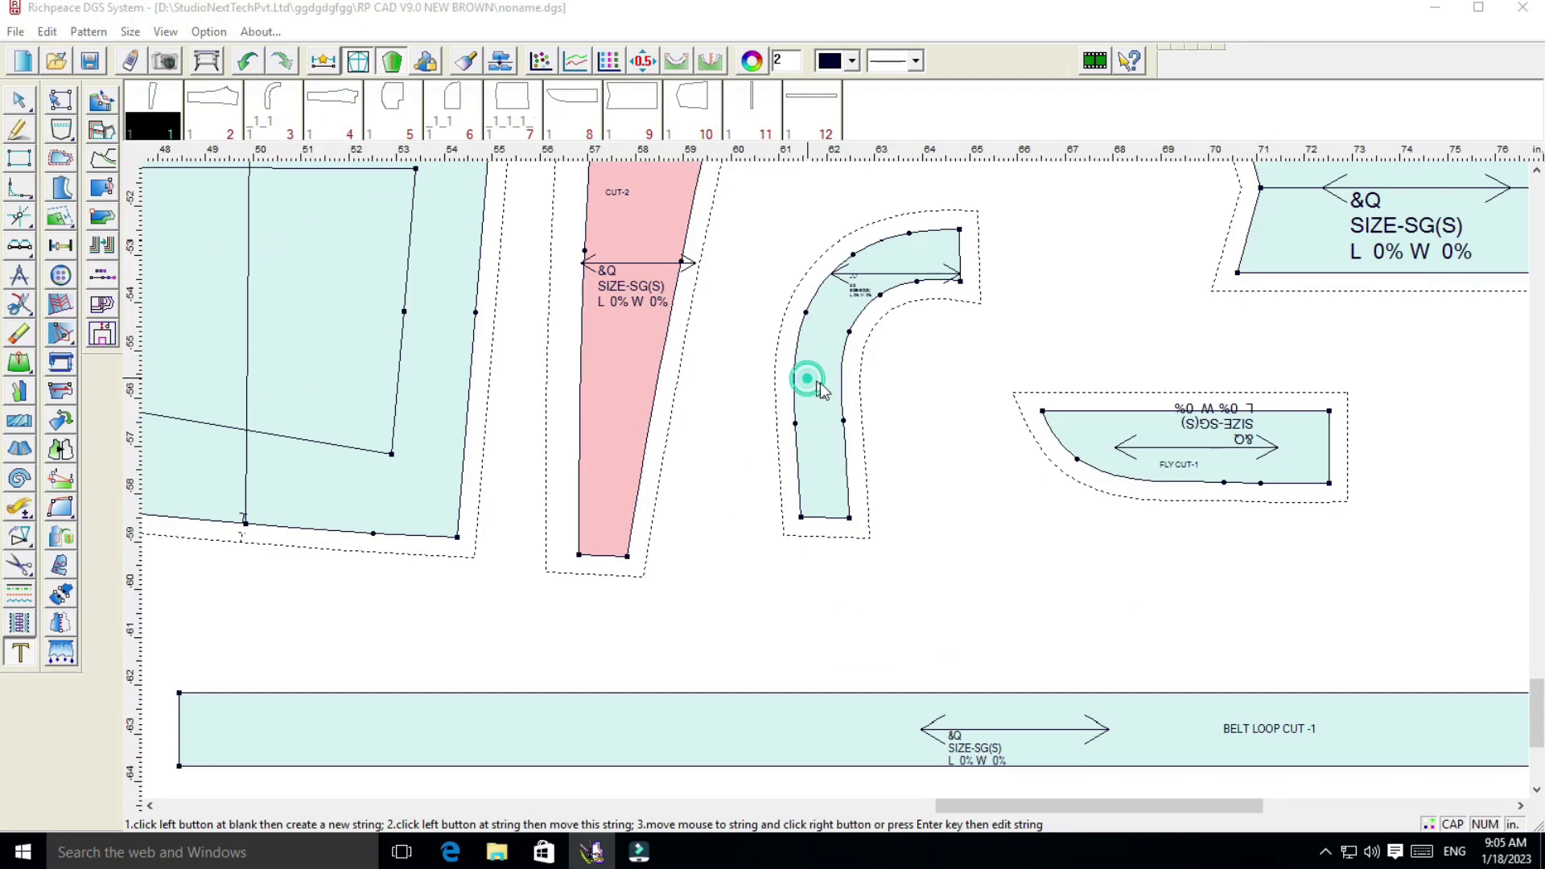
click(868, 515)
text(CUT-2)
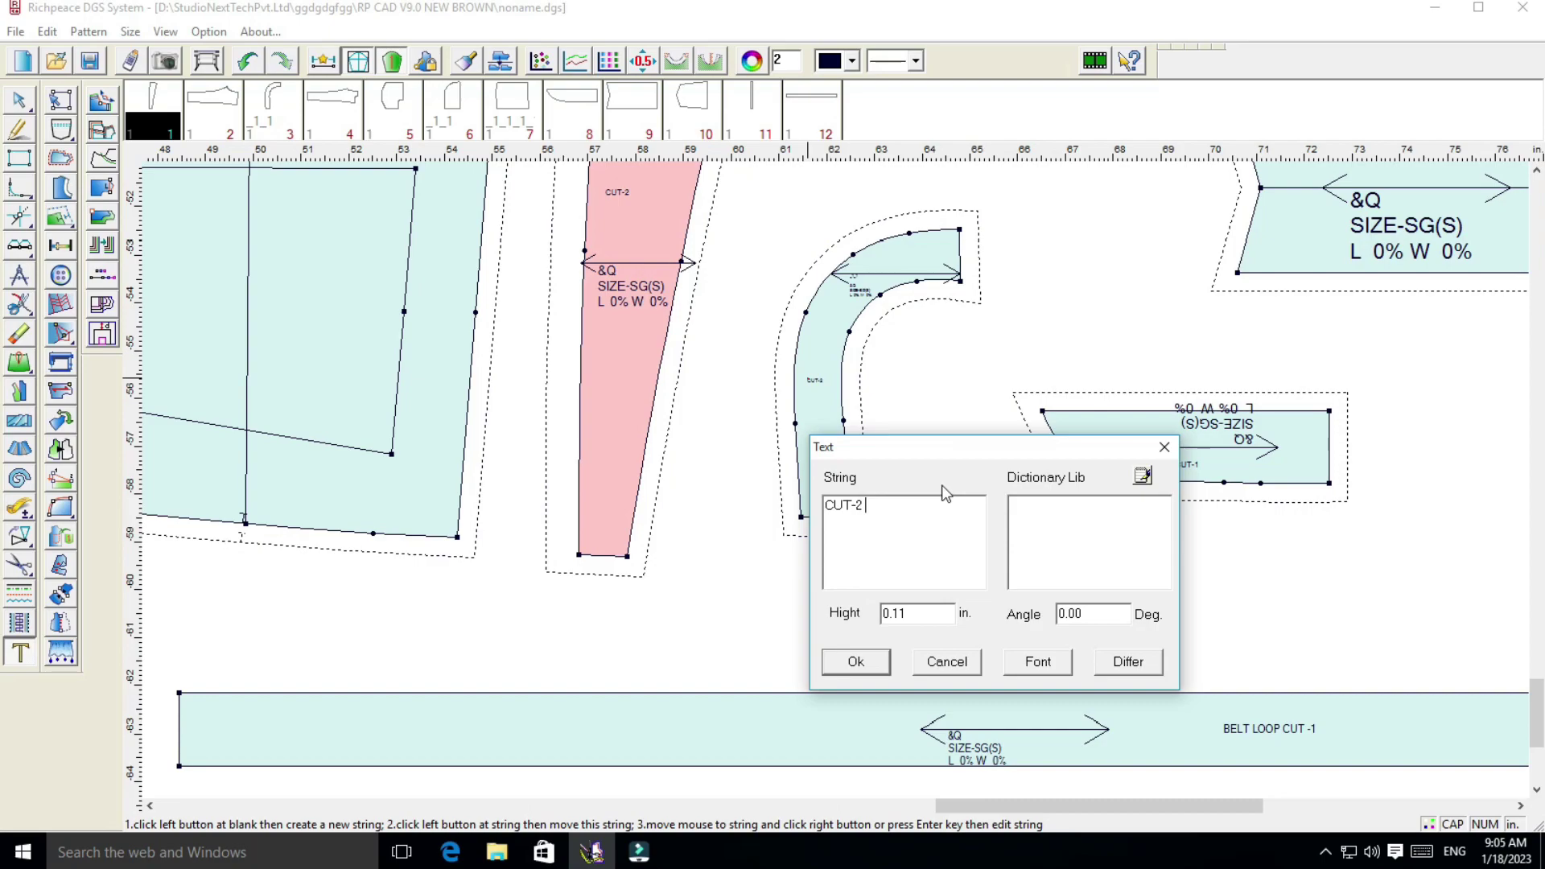
click(855, 661)
scroll(855, 655, down, 3)
scroll(796, 398, down, 1)
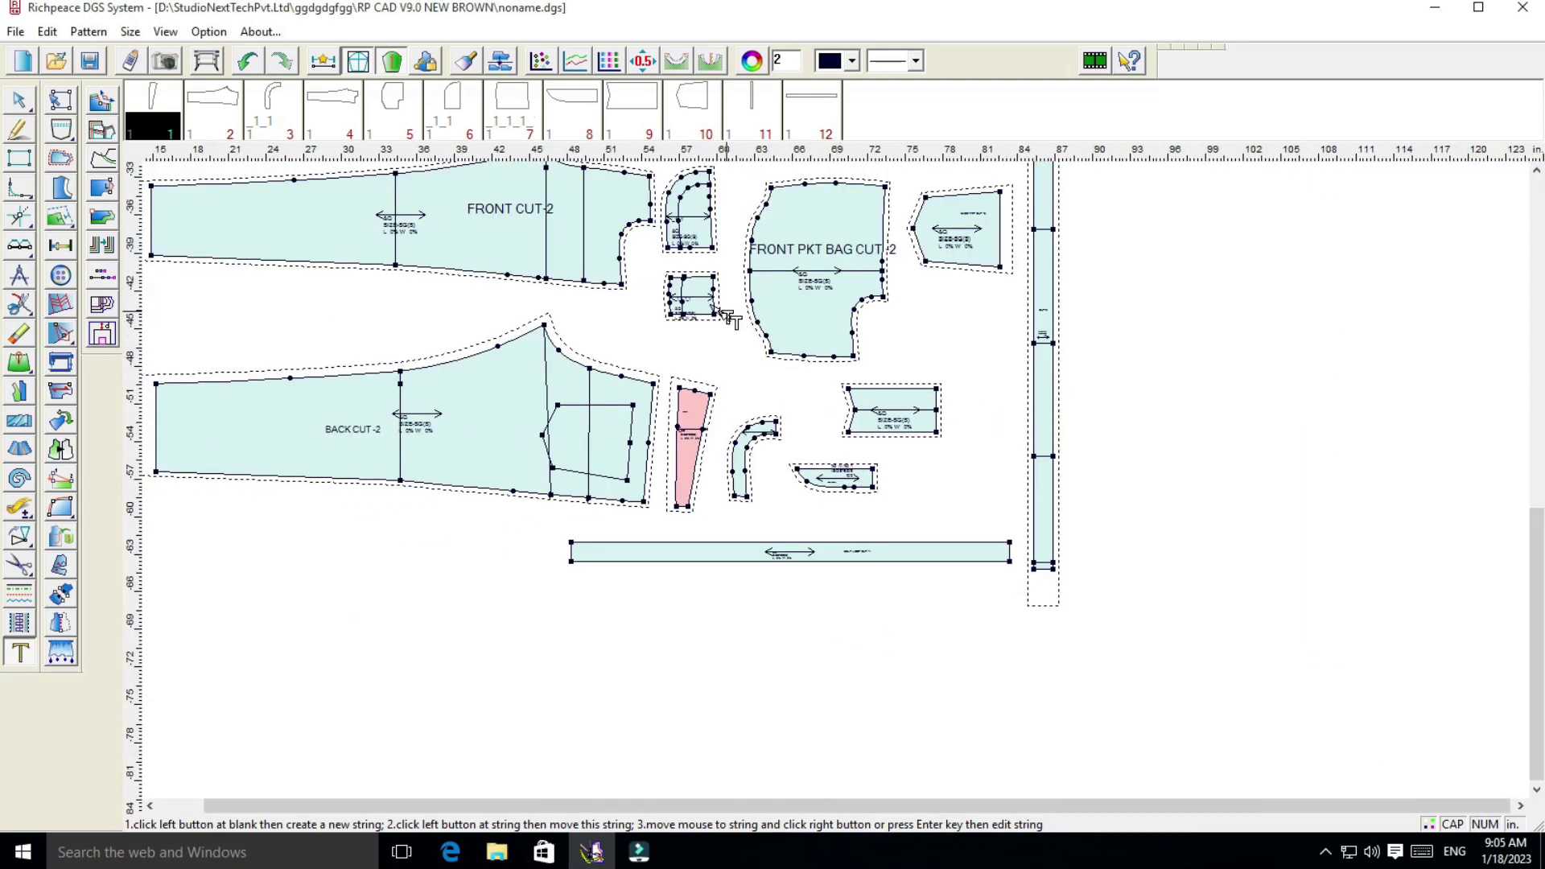
scroll(727, 316, up, 3)
scroll(837, 467, up, 3)
click(815, 445)
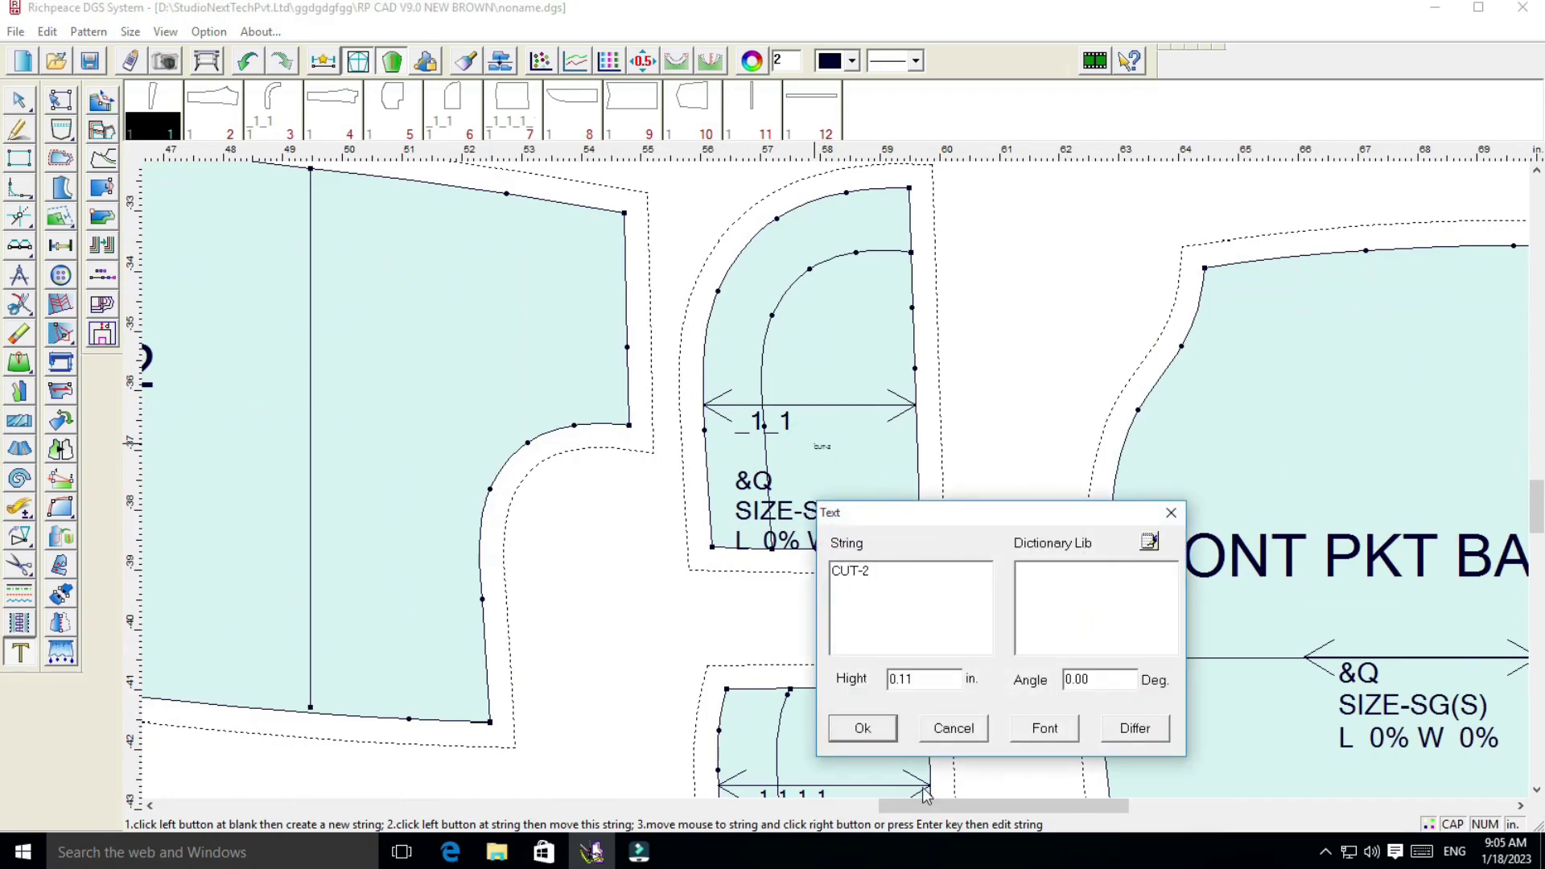
click(885, 734)
Label the small rectangular piece 'CUT-2'
scroll(893, 426, down, 3)
scroll(862, 447, up, 3)
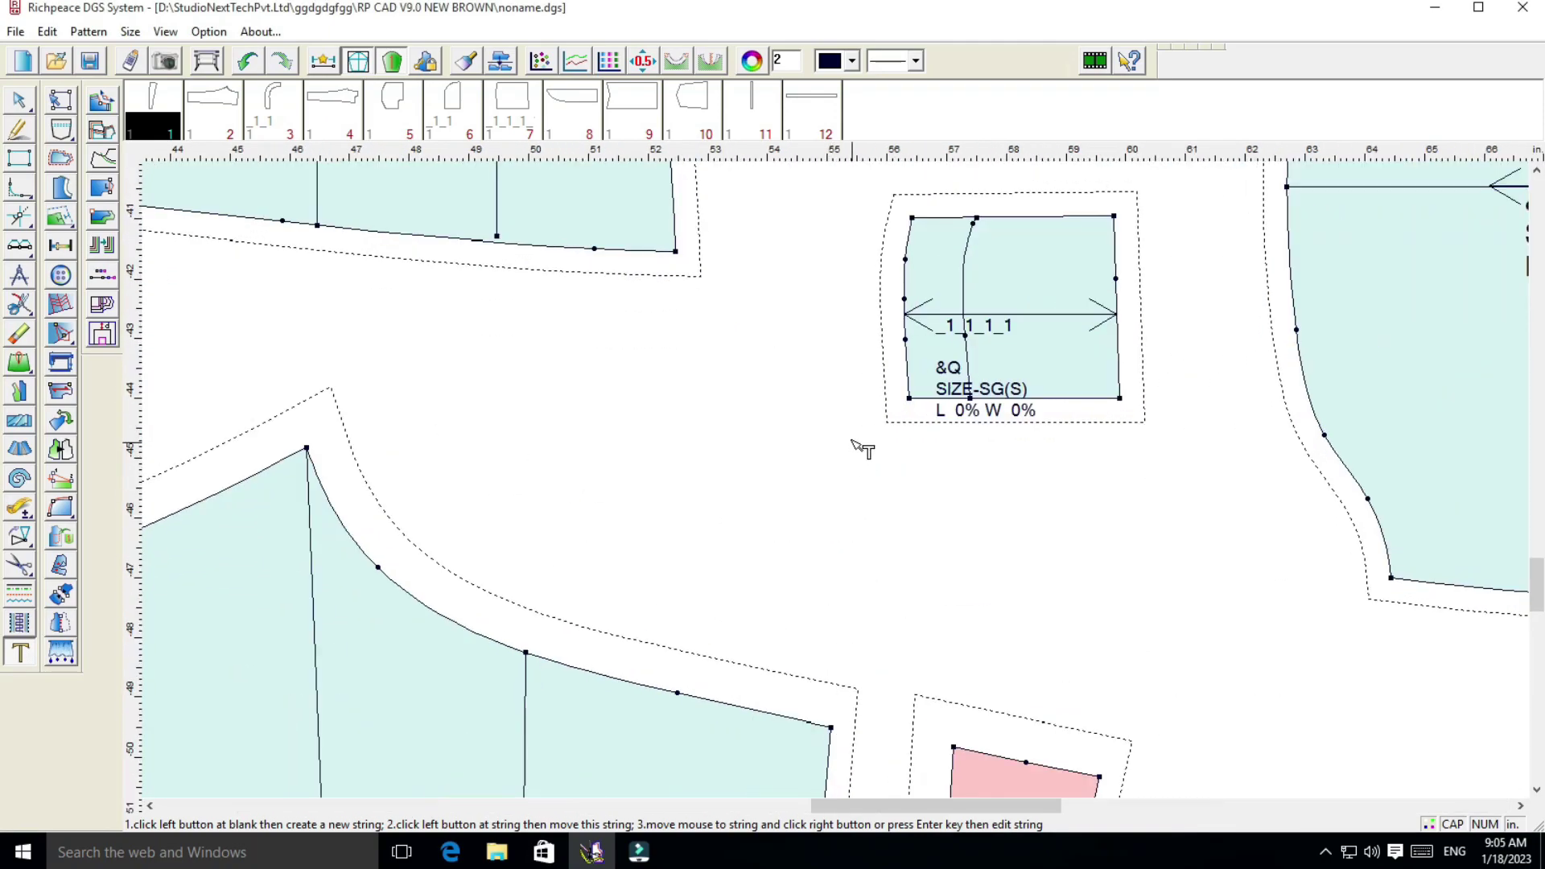
click(976, 282)
click(1030, 430)
text(CUT-2)
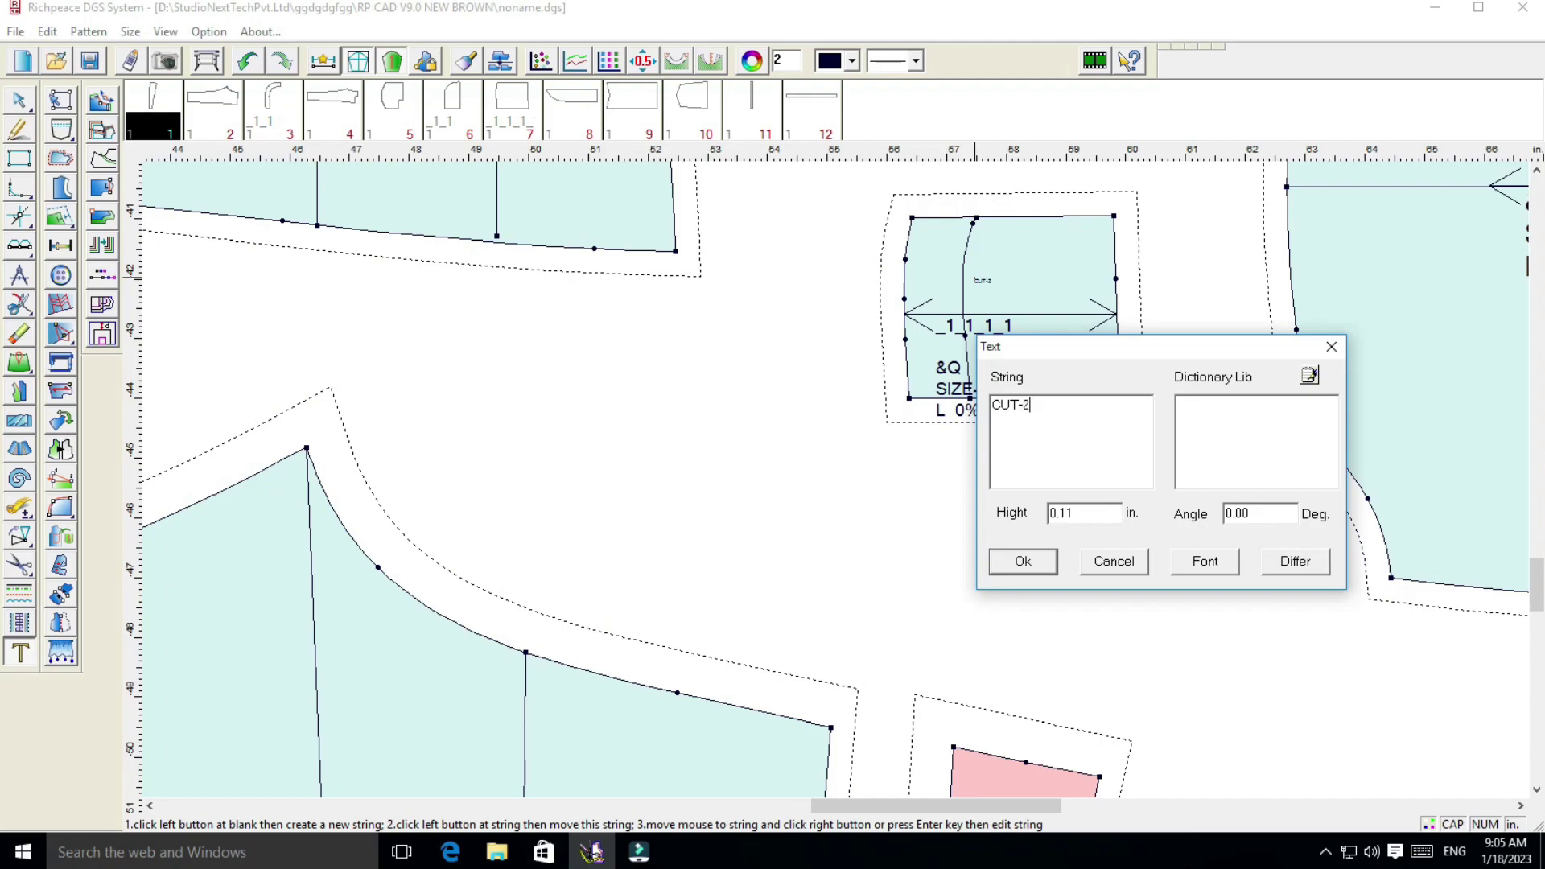
click(1206, 562)
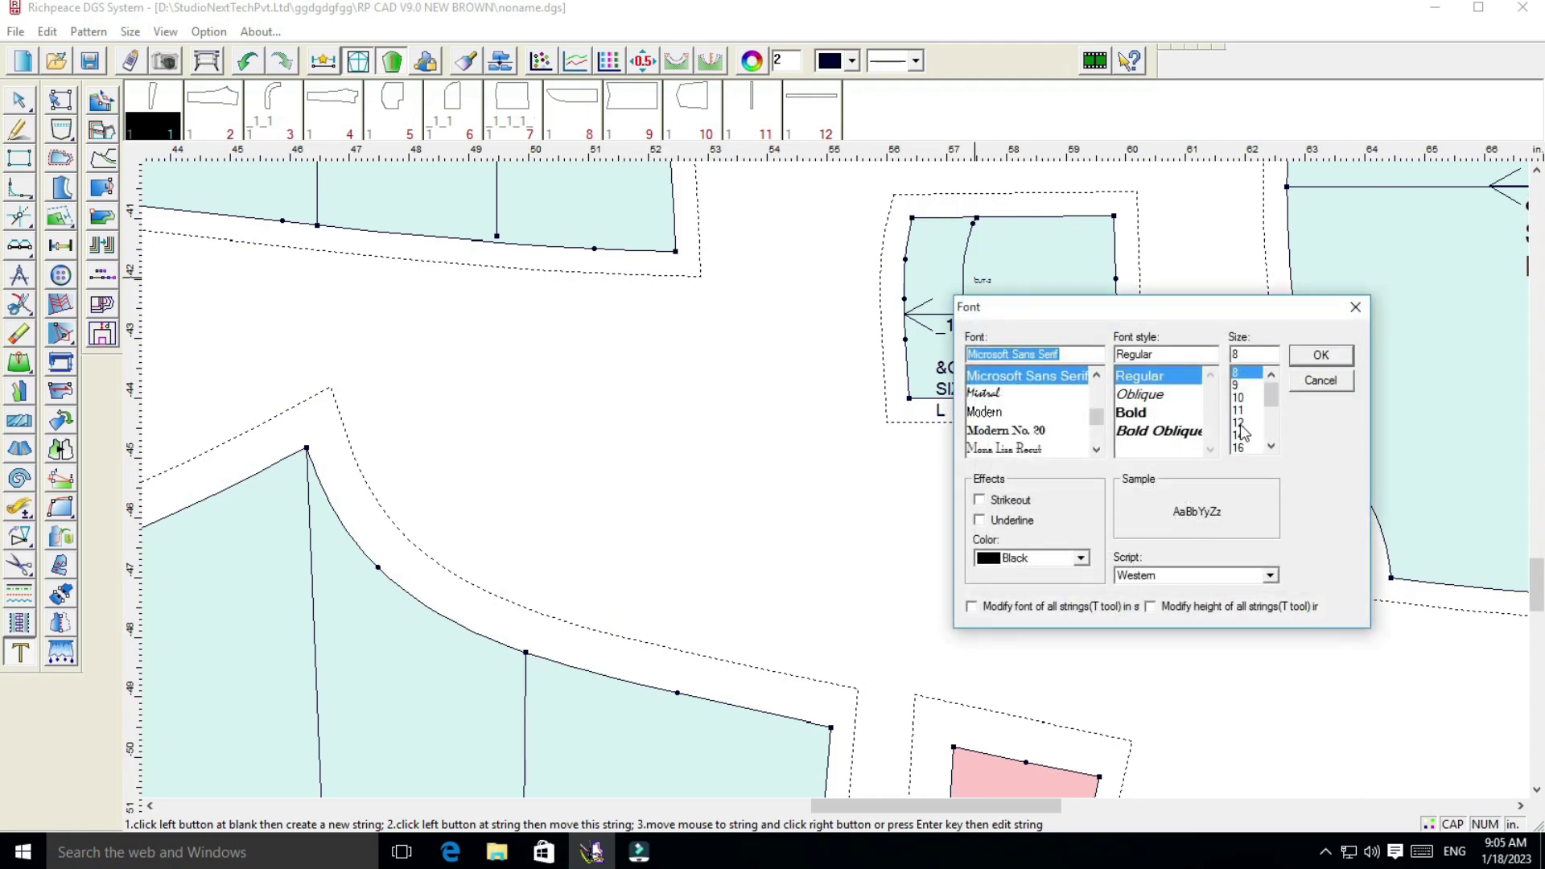
click(1316, 356)
click(1025, 566)
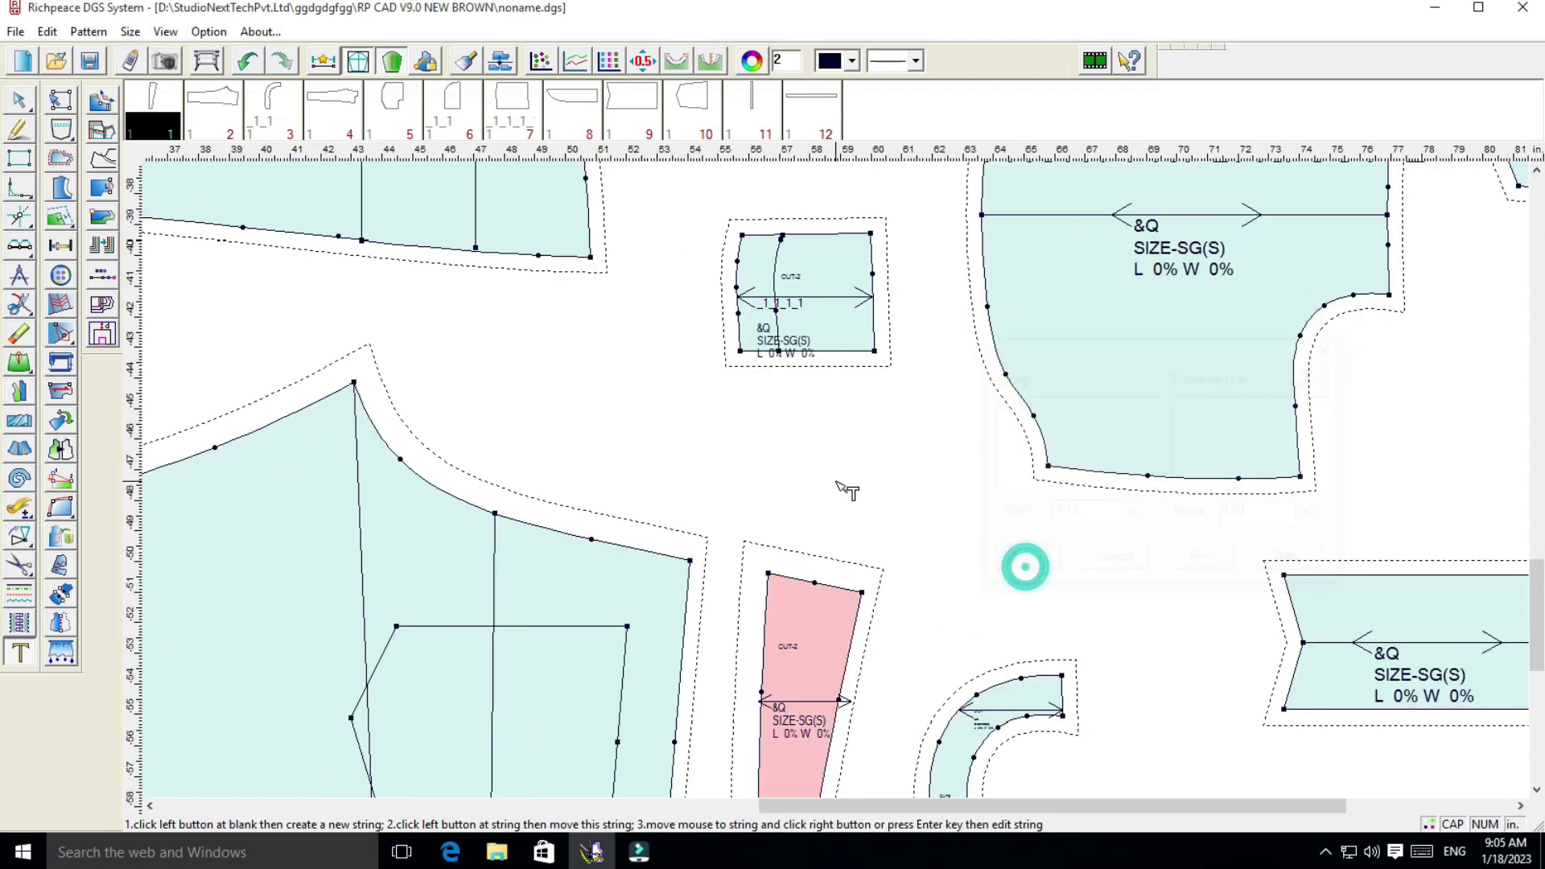
Label the notched piece 'CUT-1' in font size 14
scroll(846, 491, down, 3)
scroll(913, 507, up, 3)
click(1115, 374)
text(CUT-1)
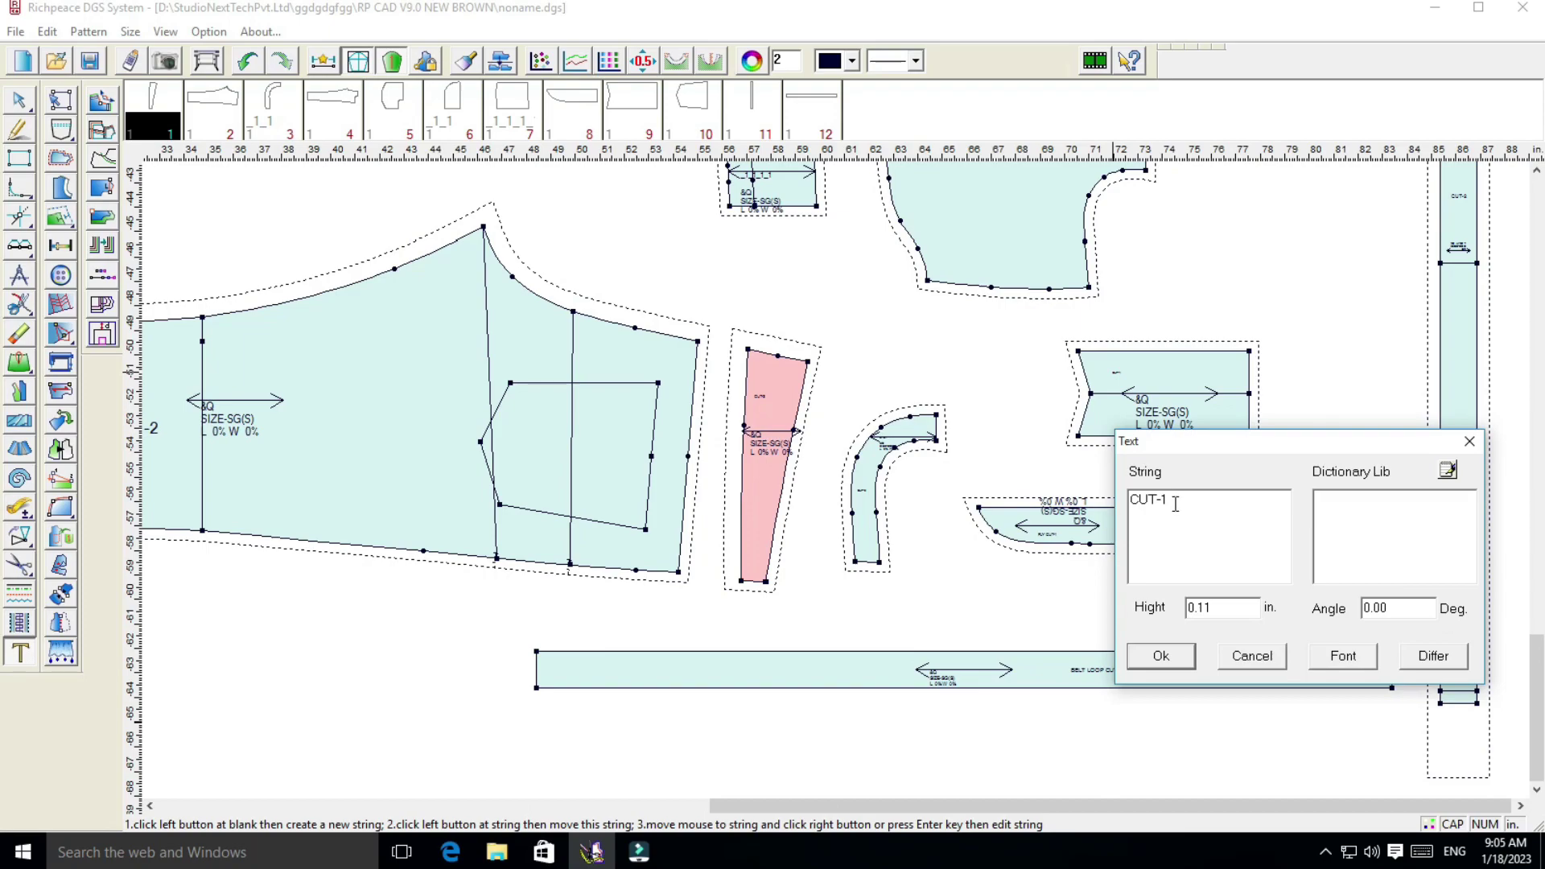
click(1352, 656)
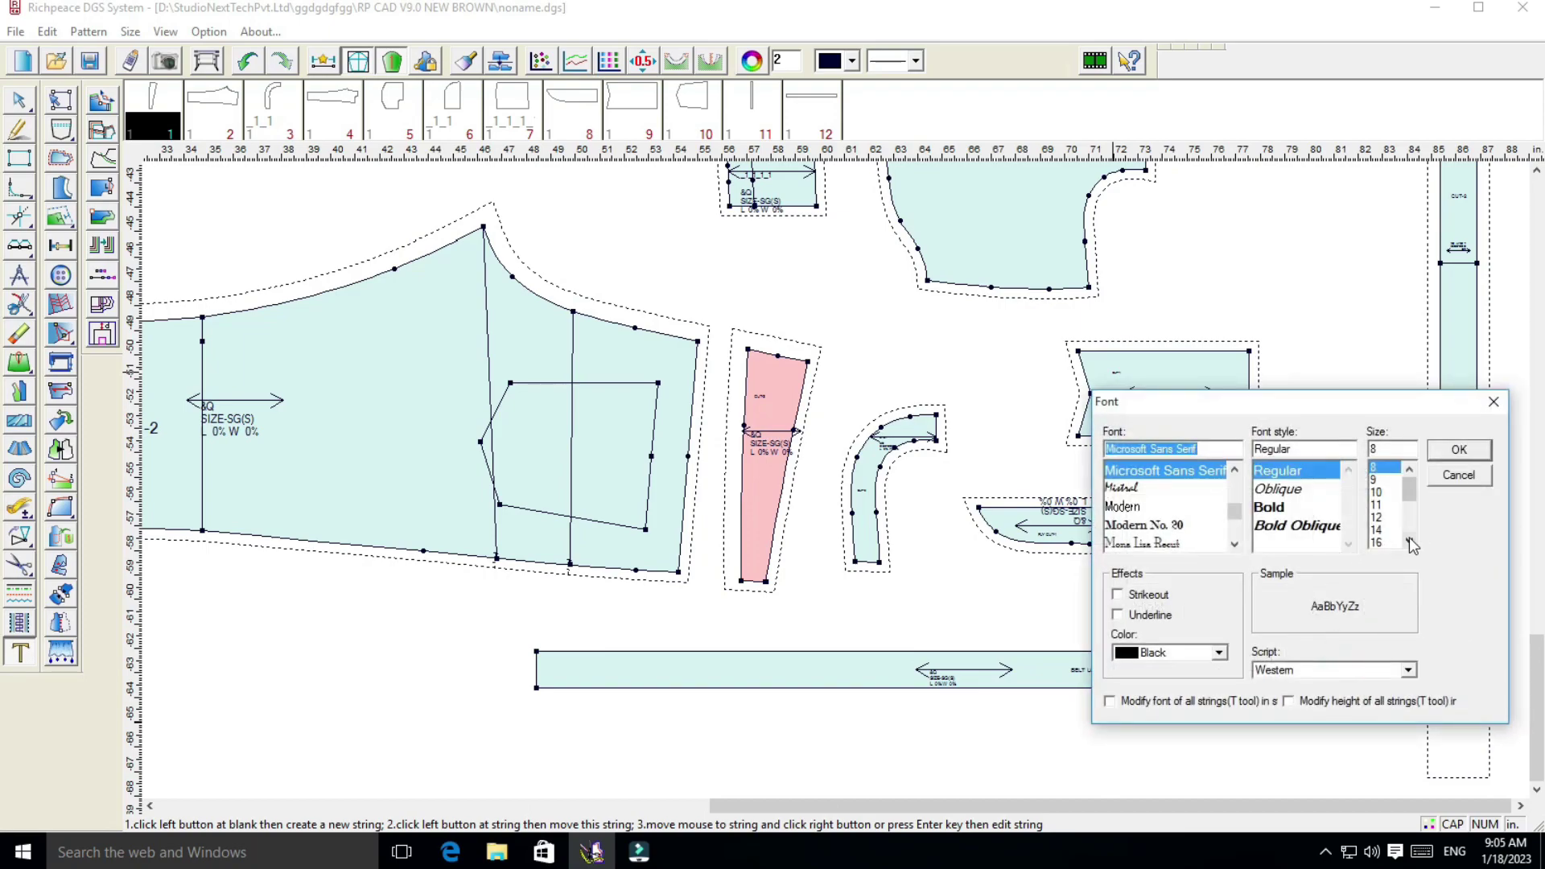
click(1377, 529)
click(1461, 452)
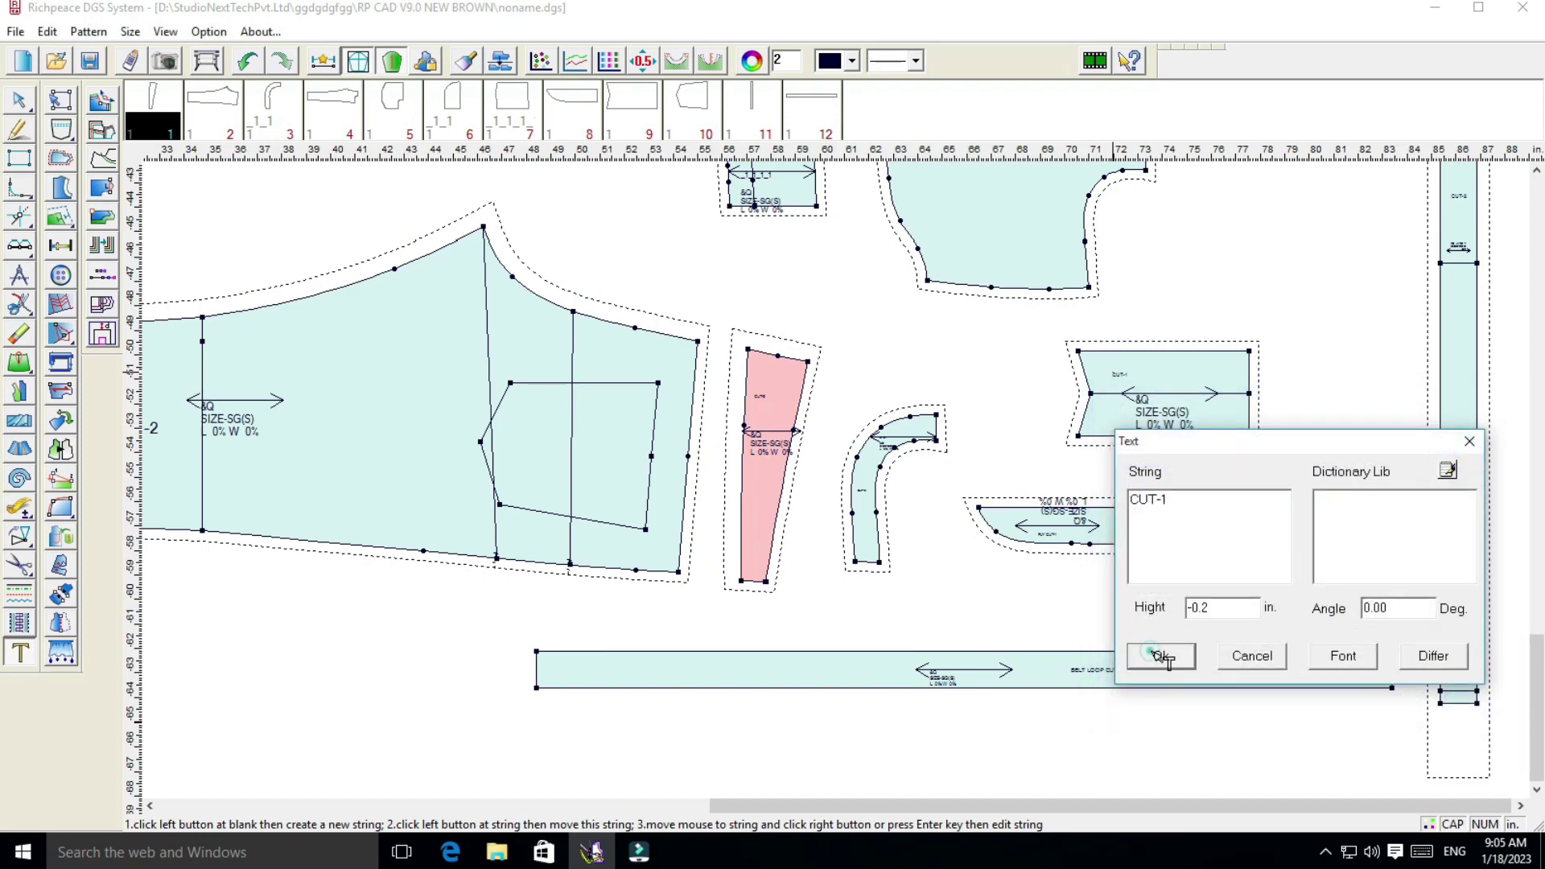
click(1162, 652)
scroll(849, 482, down, 2)
scroll(849, 483, down, 2)
scroll(849, 483, up, 2)
With the move-pattern tool, place FRONT CUT-2 over the back piece and the narrow piece beside it
scroll(849, 483, up, 2)
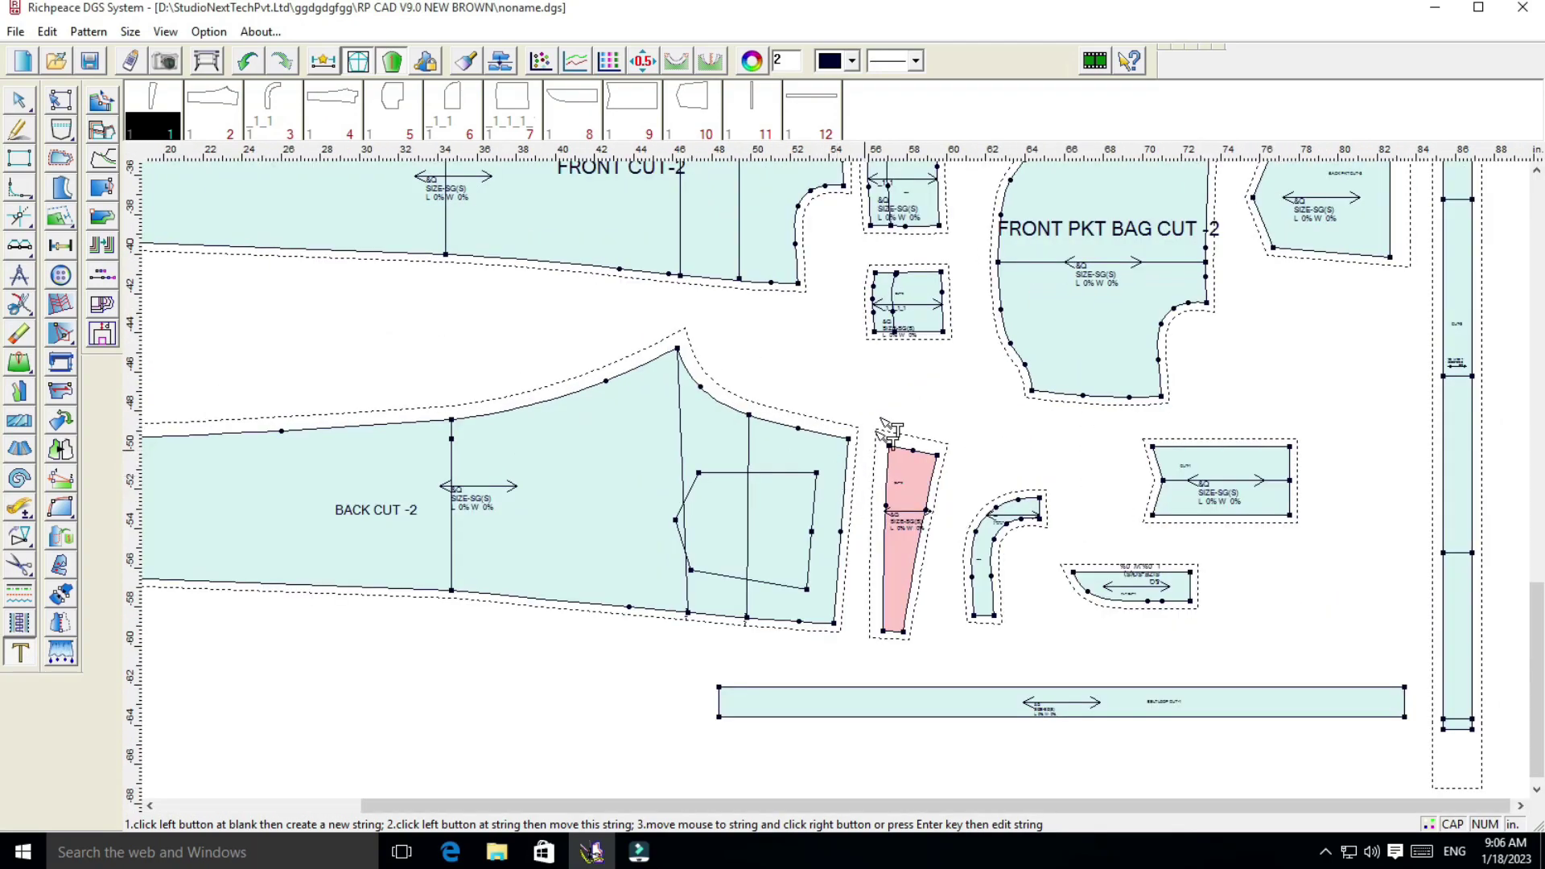
right_click(949, 416)
click(906, 416)
scroll(861, 418, down, 2)
drag(765, 349, 777, 519)
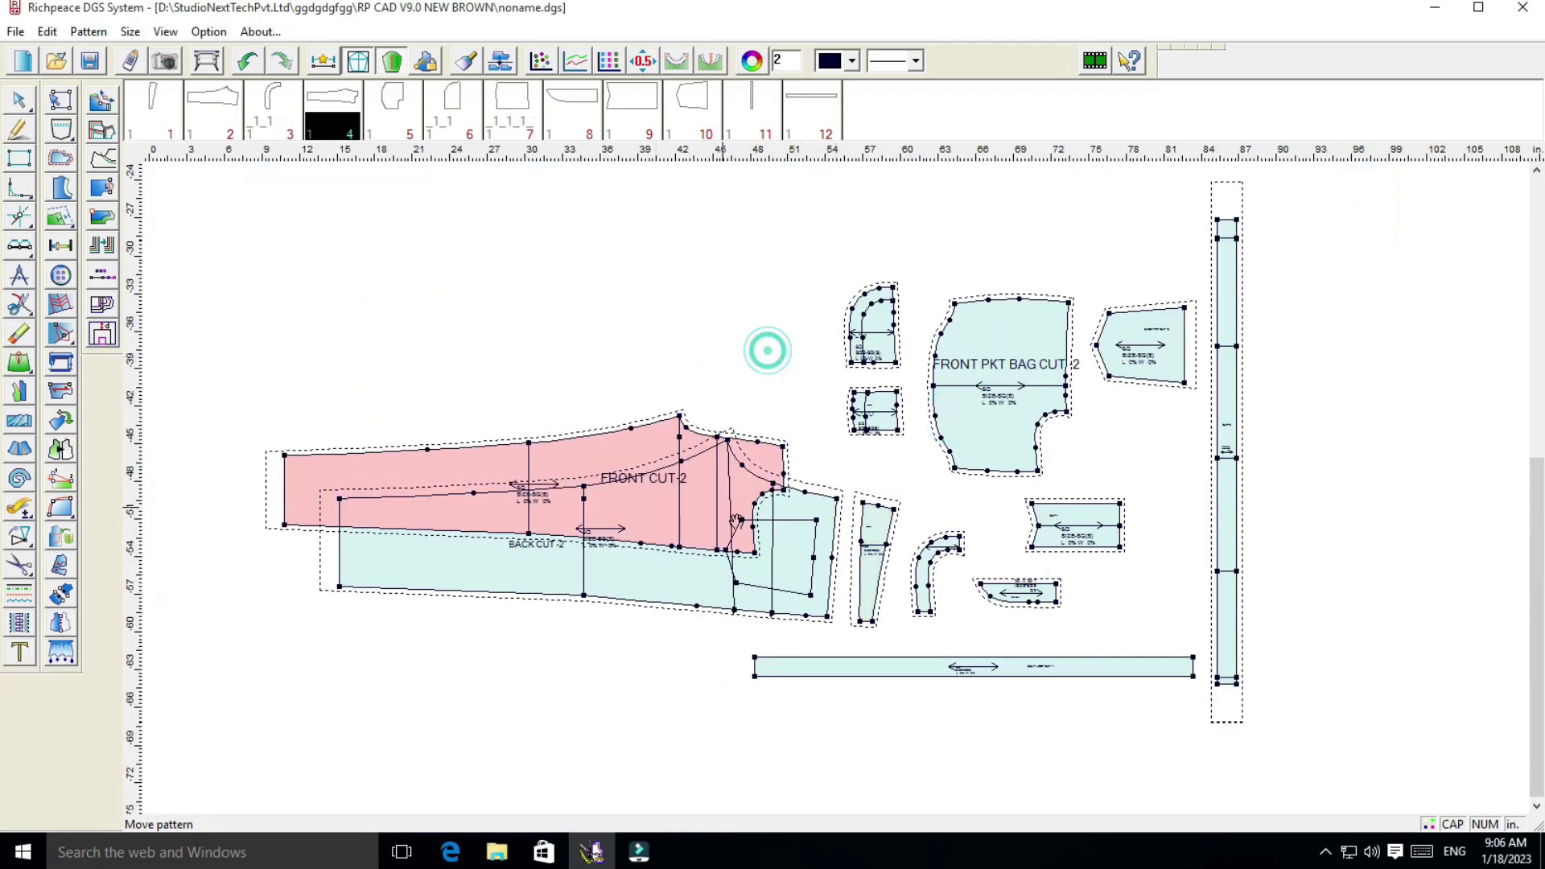
drag(817, 577, 822, 615)
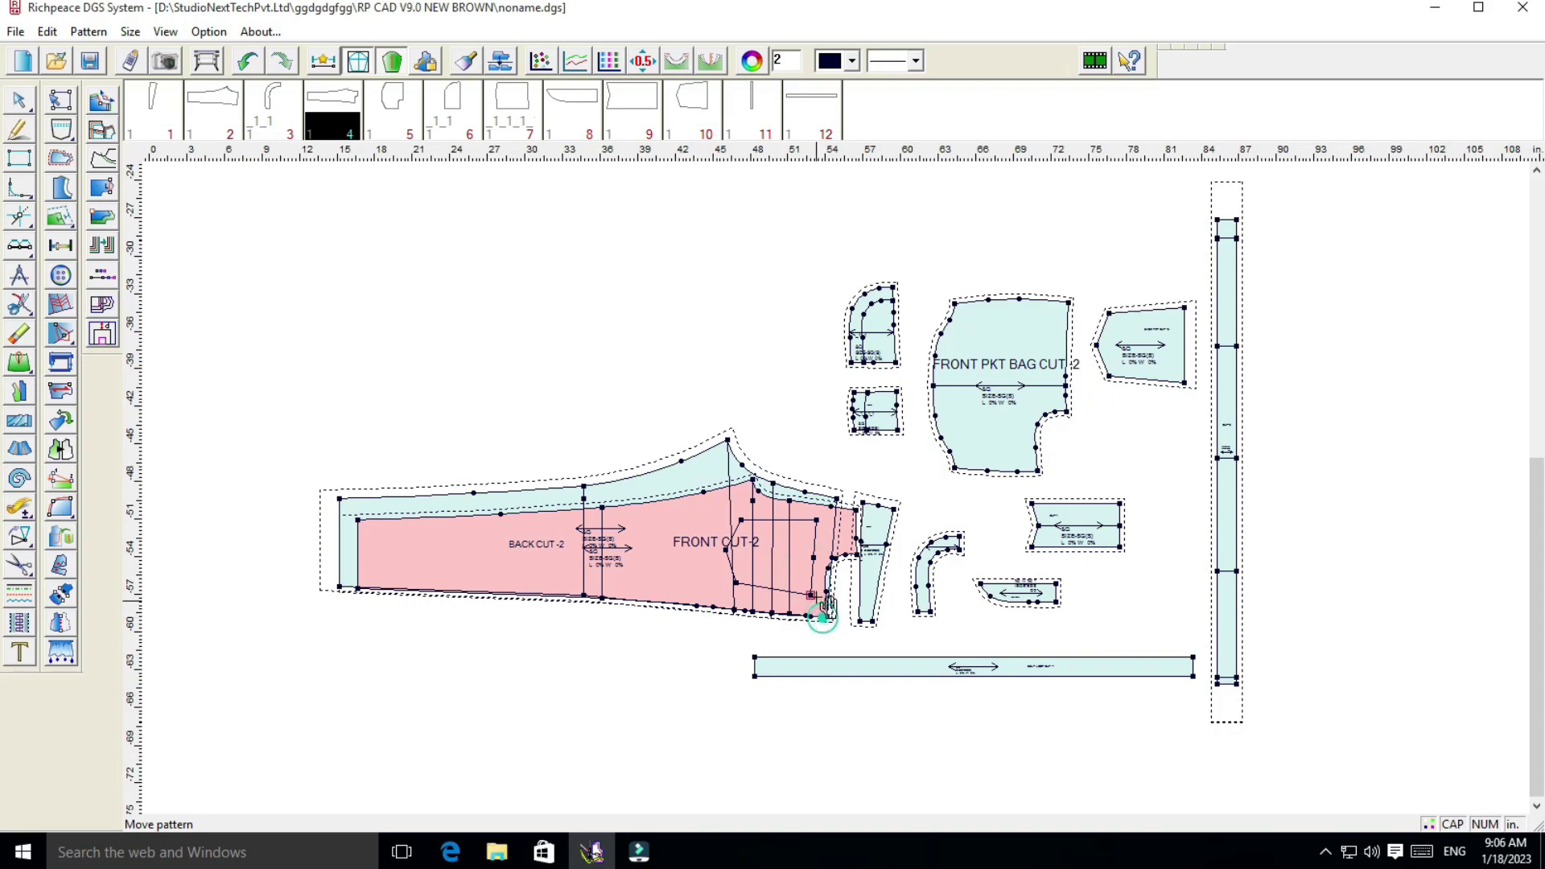
scroll(826, 612, up, 2)
drag(925, 374, 793, 388)
drag(942, 326, 877, 314)
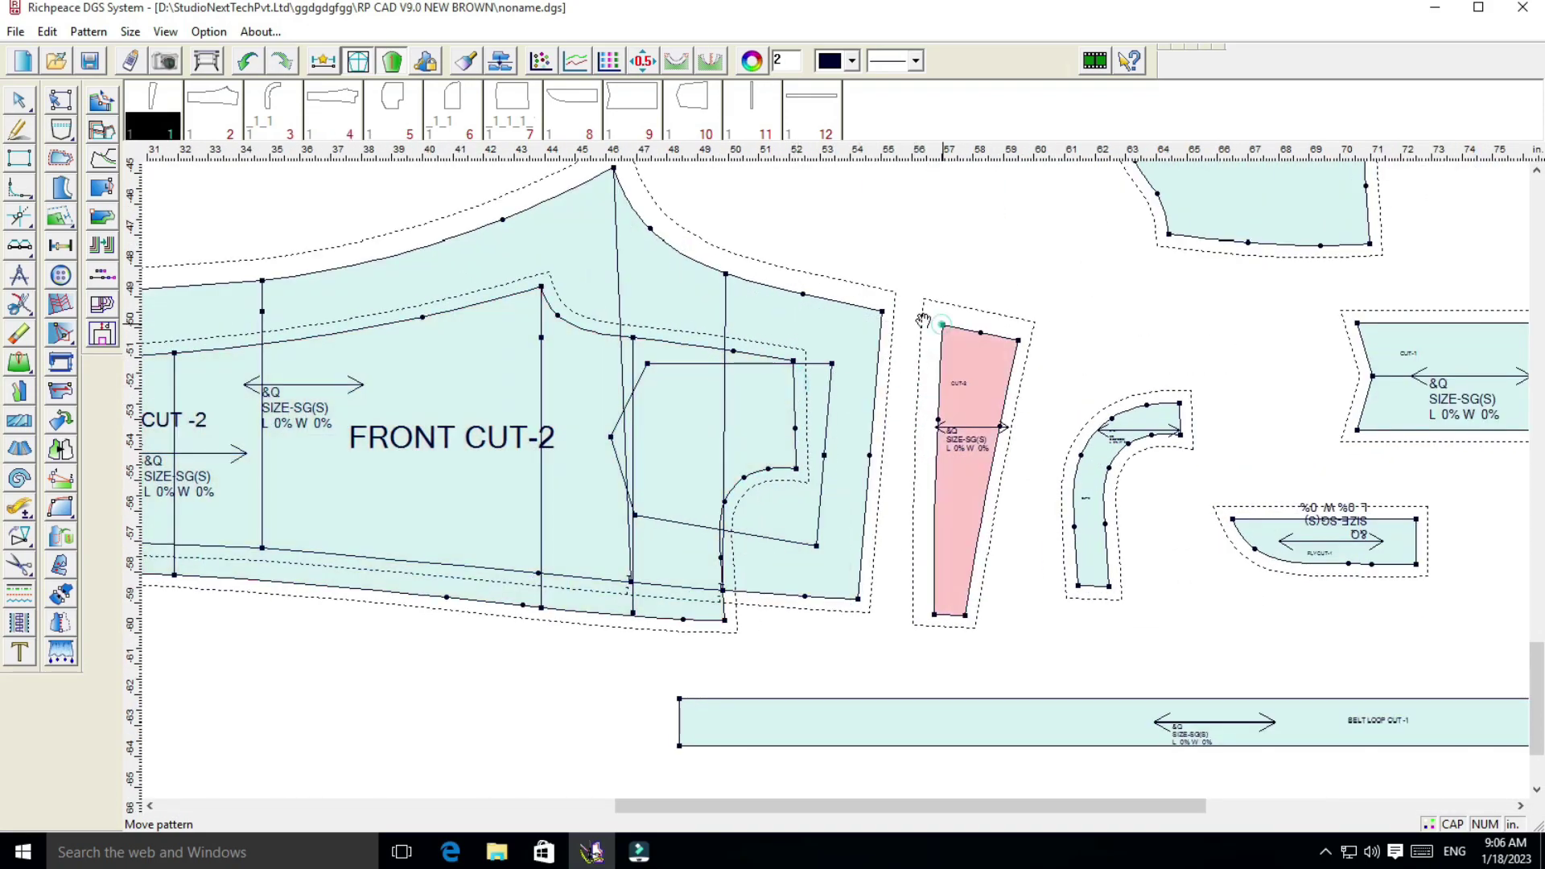
scroll(855, 507, down, 1)
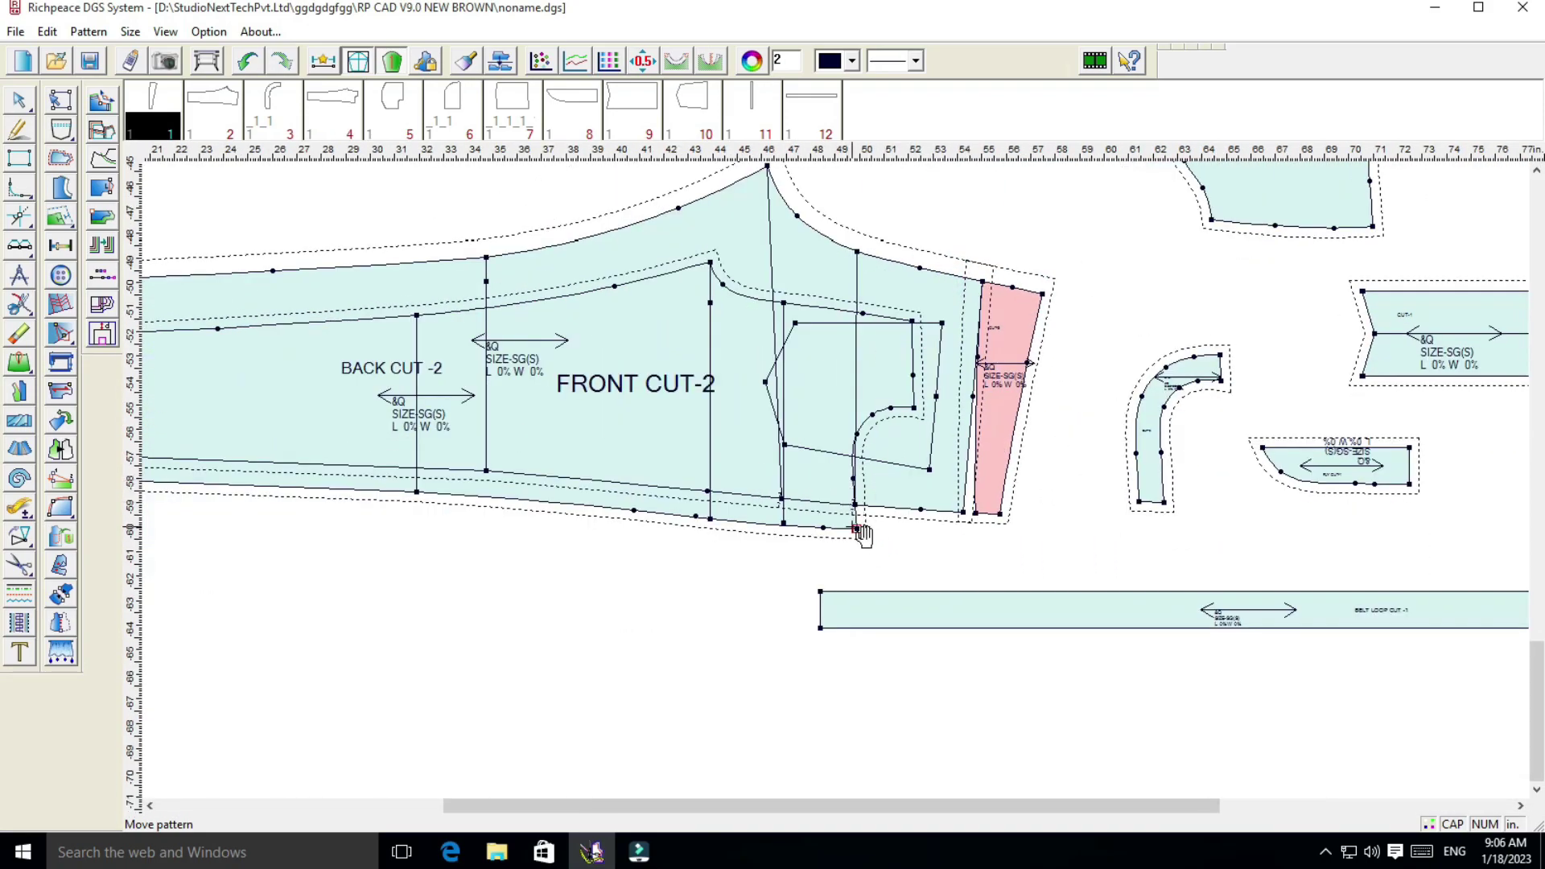
drag(863, 535, 960, 510)
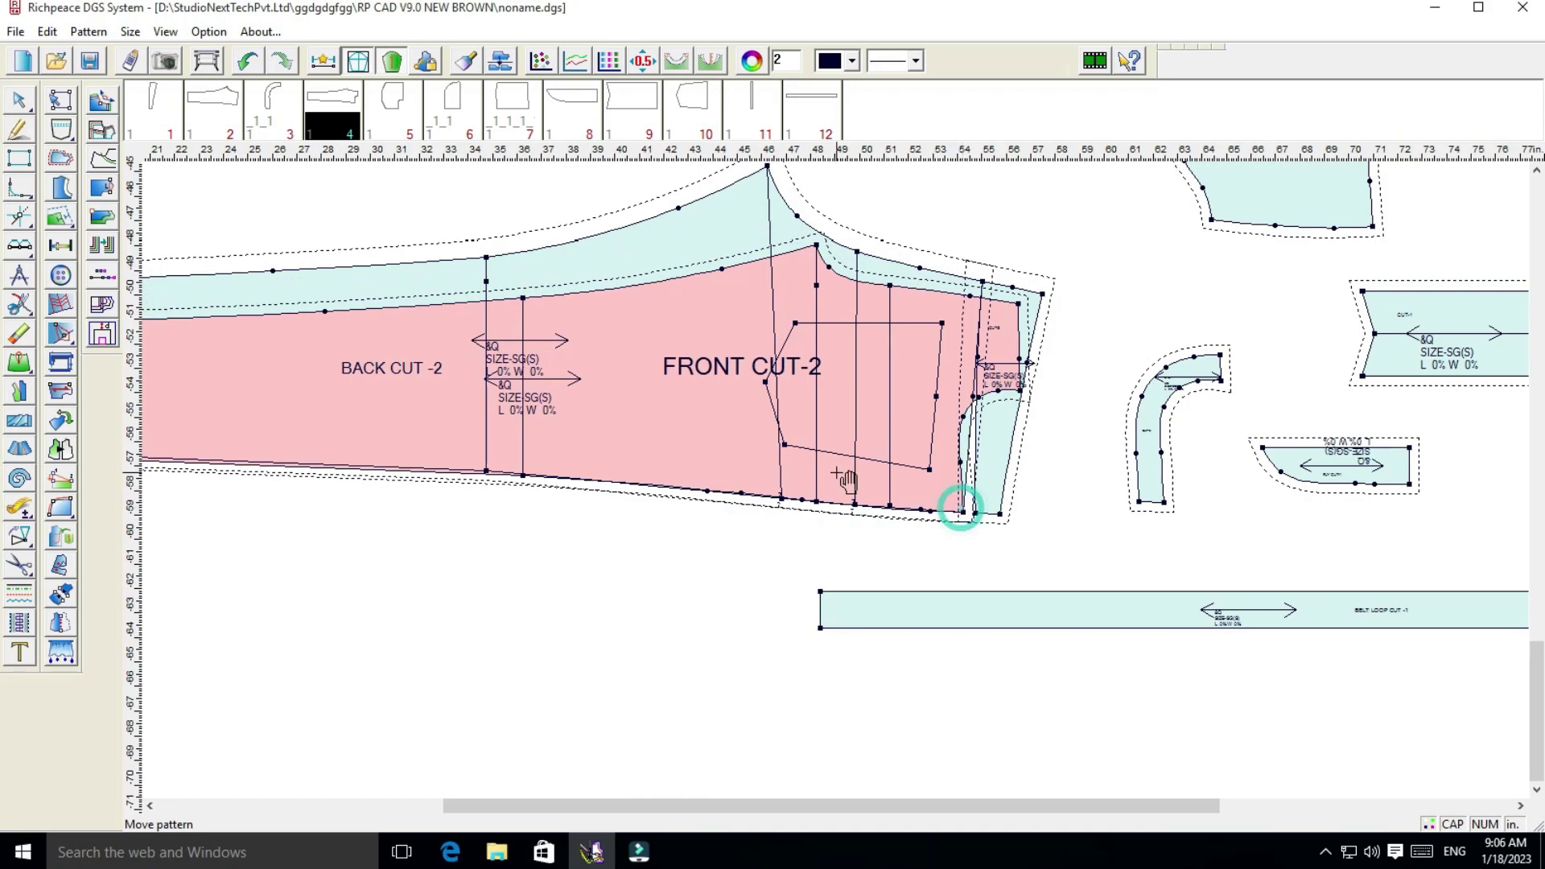
scroll(846, 480, down, 2)
drag(347, 483, 327, 473)
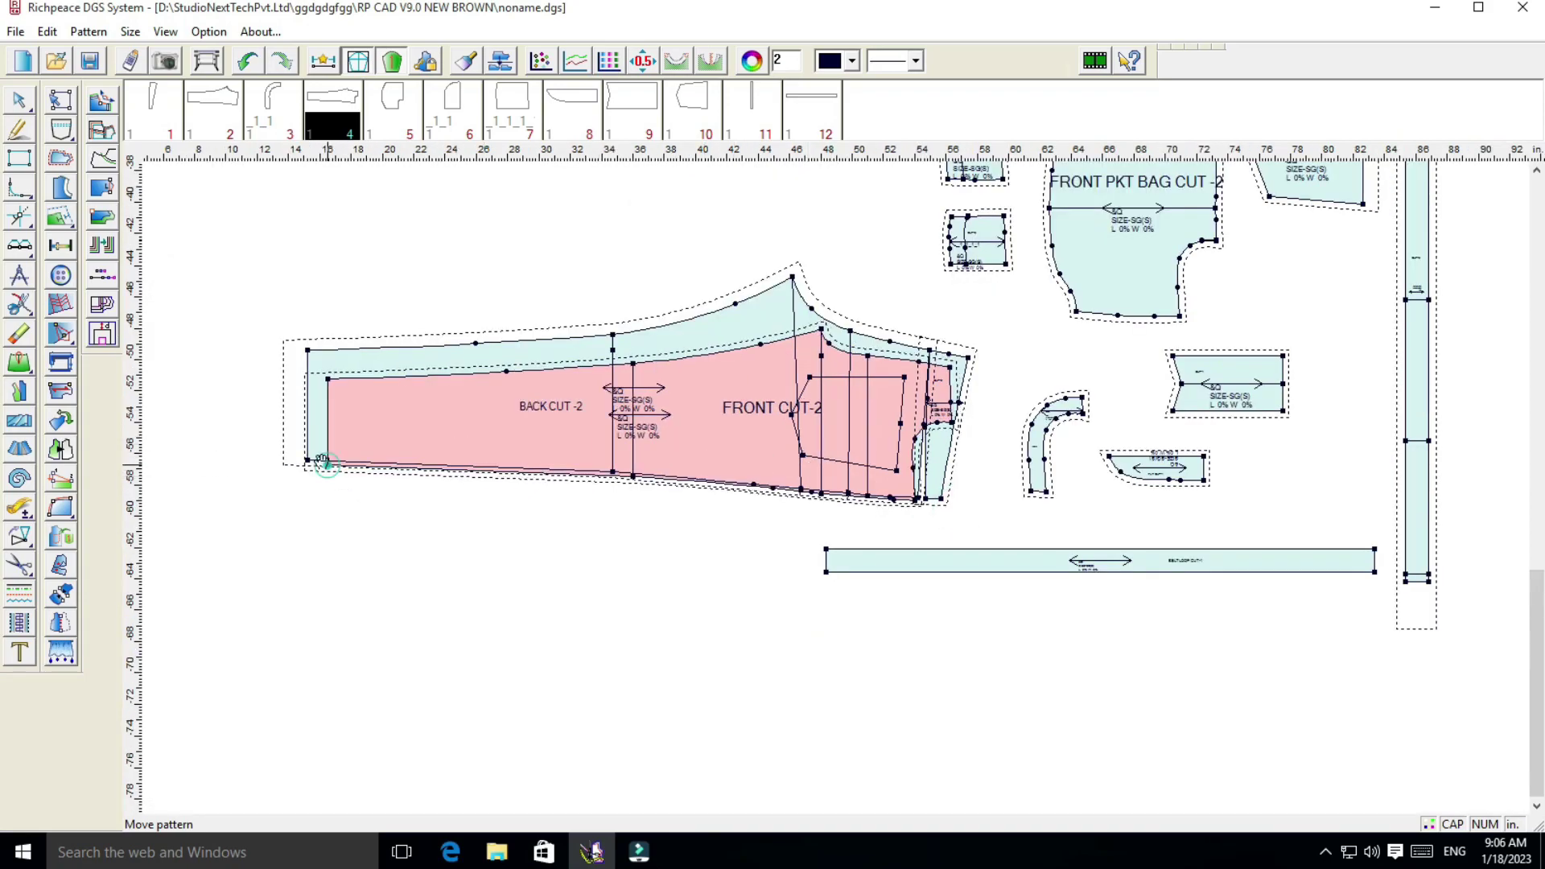
Reposition the Front Cut piece slightly up and right above the back piece
scroll(876, 487, up, 2)
scroll(876, 488, up, 2)
scroll(876, 488, up, 1)
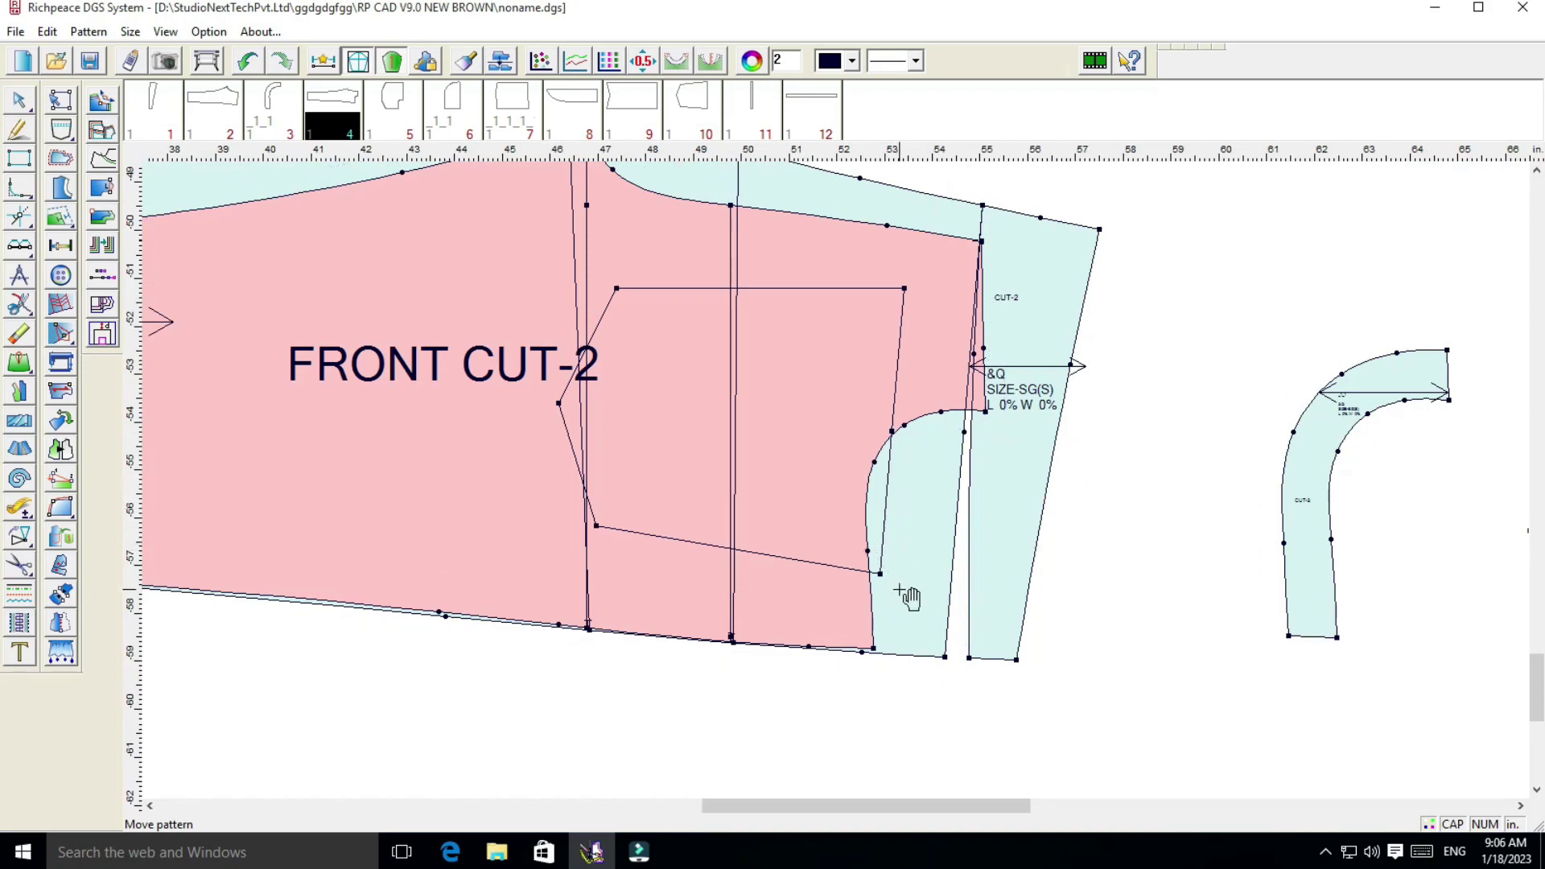
scroll(910, 597, down, 1)
scroll(861, 483, down, 1)
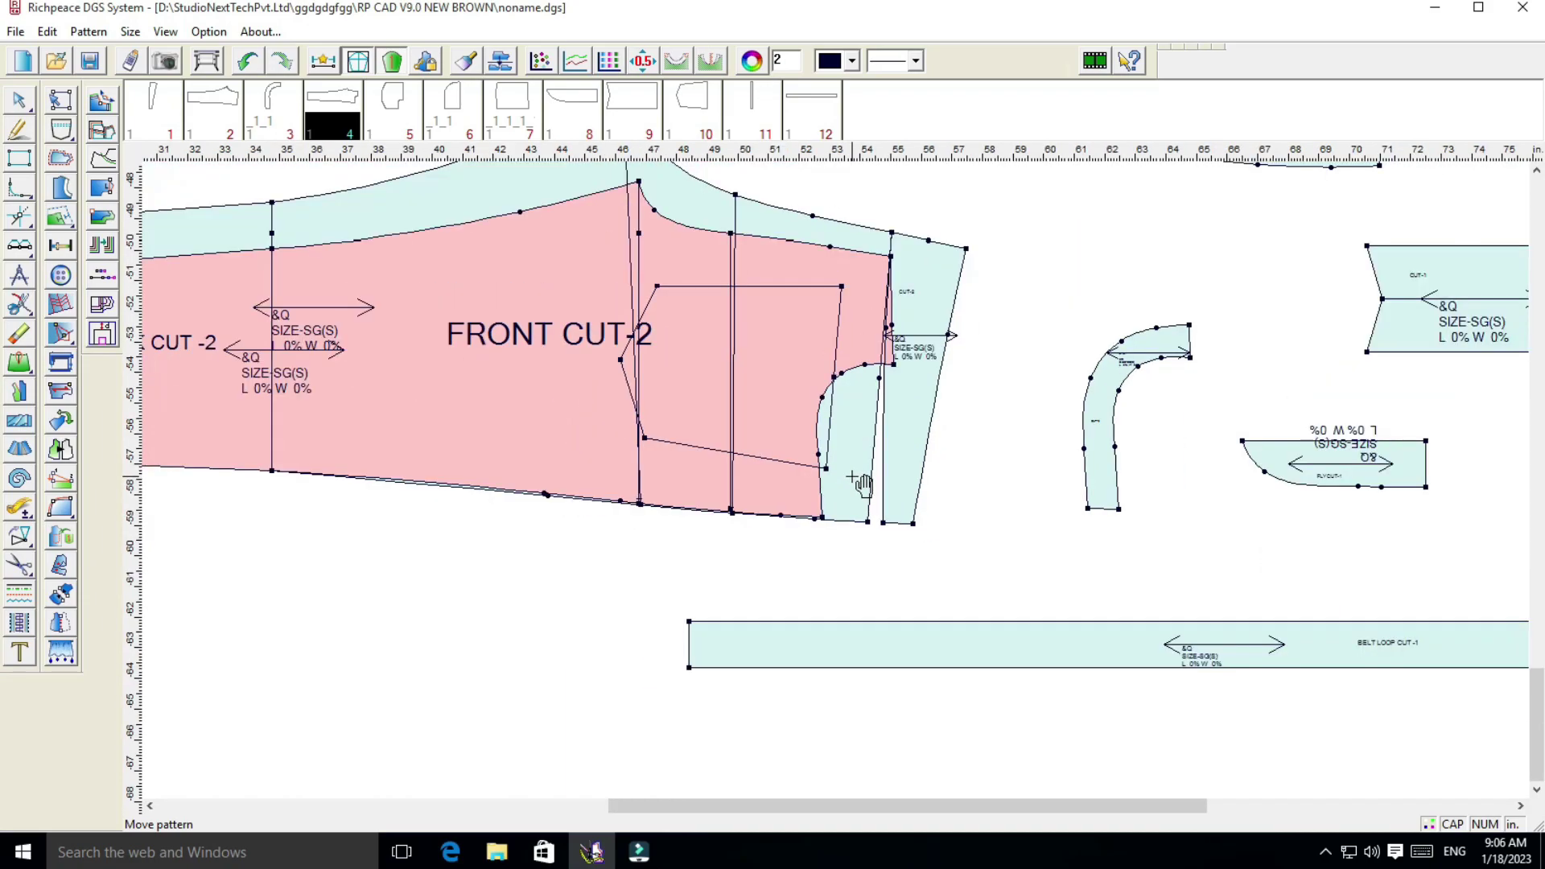
scroll(811, 527, down, 1)
scroll(829, 483, down, 1)
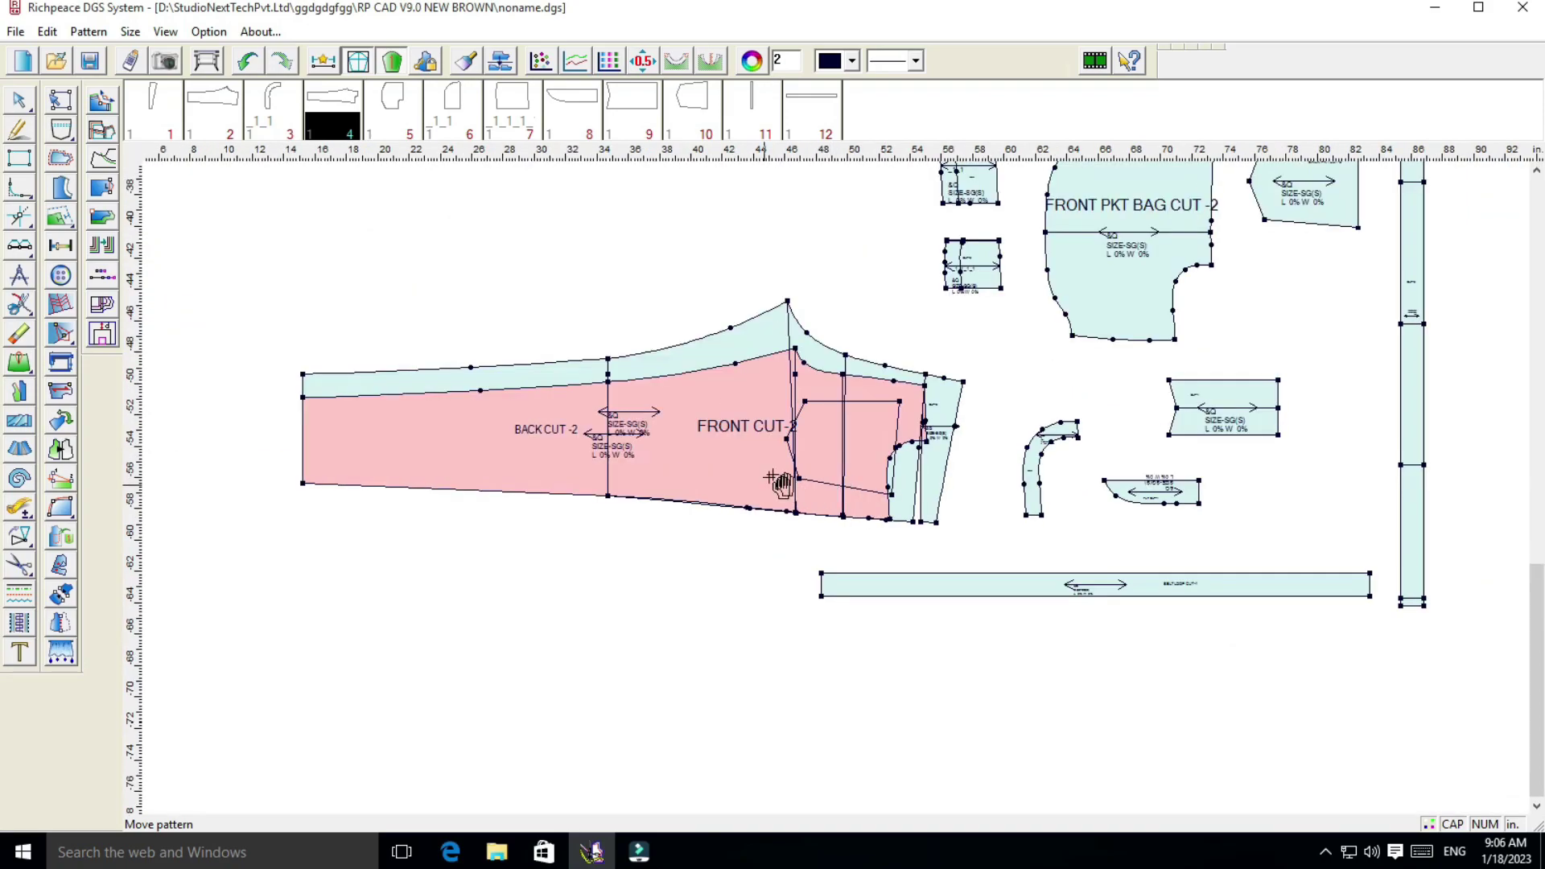
scroll(837, 482, up, 1)
scroll(845, 483, down, 1)
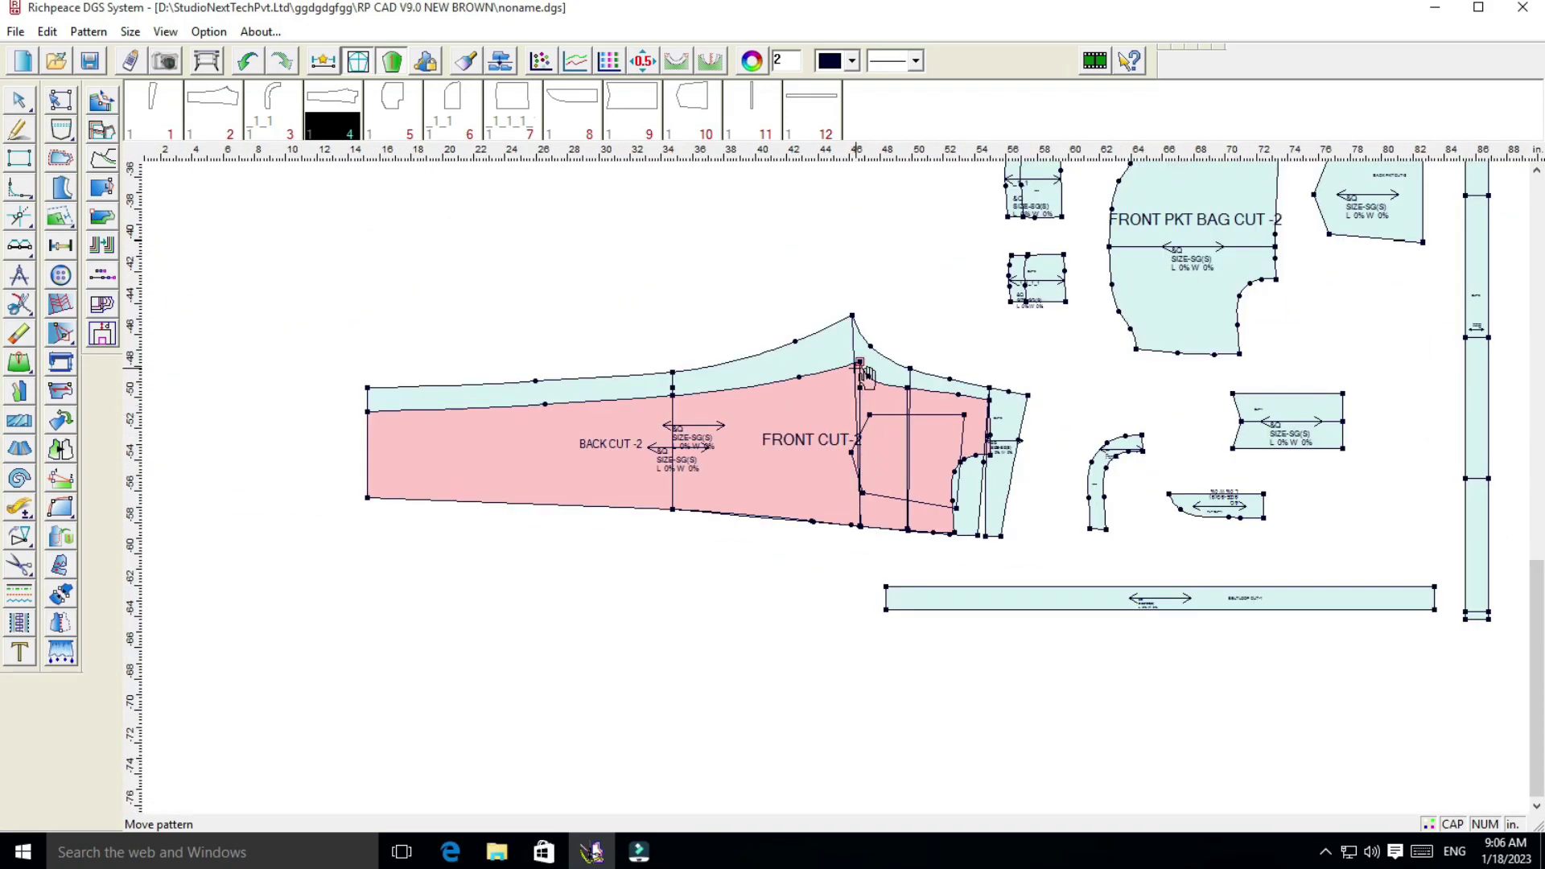
scroll(865, 372, down, 1)
scroll(853, 374, up, 3)
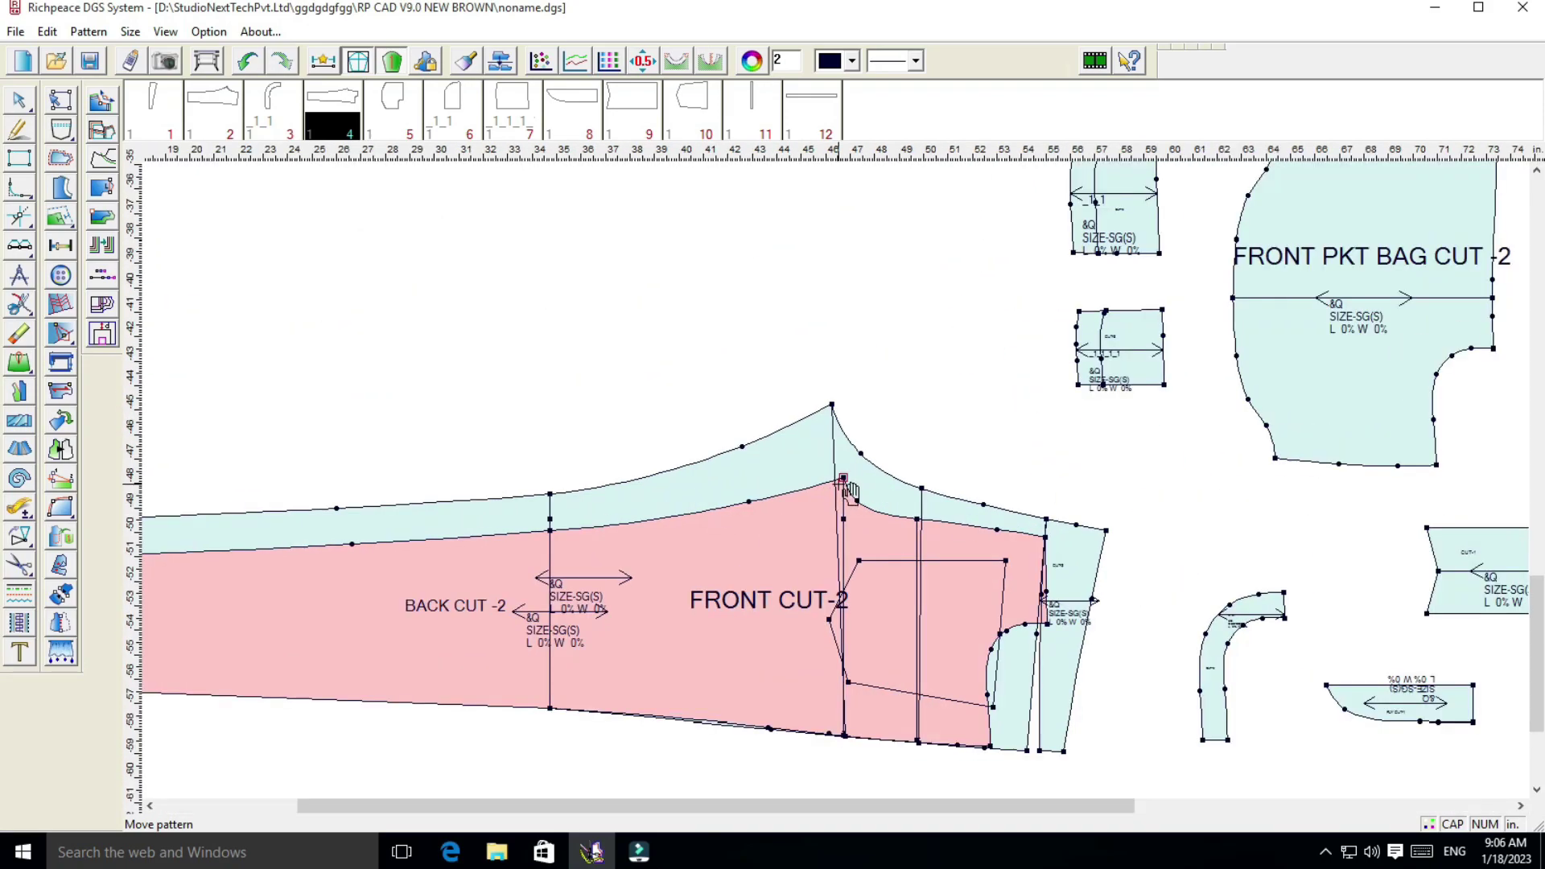
mouse_move(843, 483)
mouse_down()
mouse_move(815, 319)
mouse_move(790, 455)
mouse_up()
scroll(815, 319, down, 2)
scroll(789, 456, up, 2)
click(821, 348)
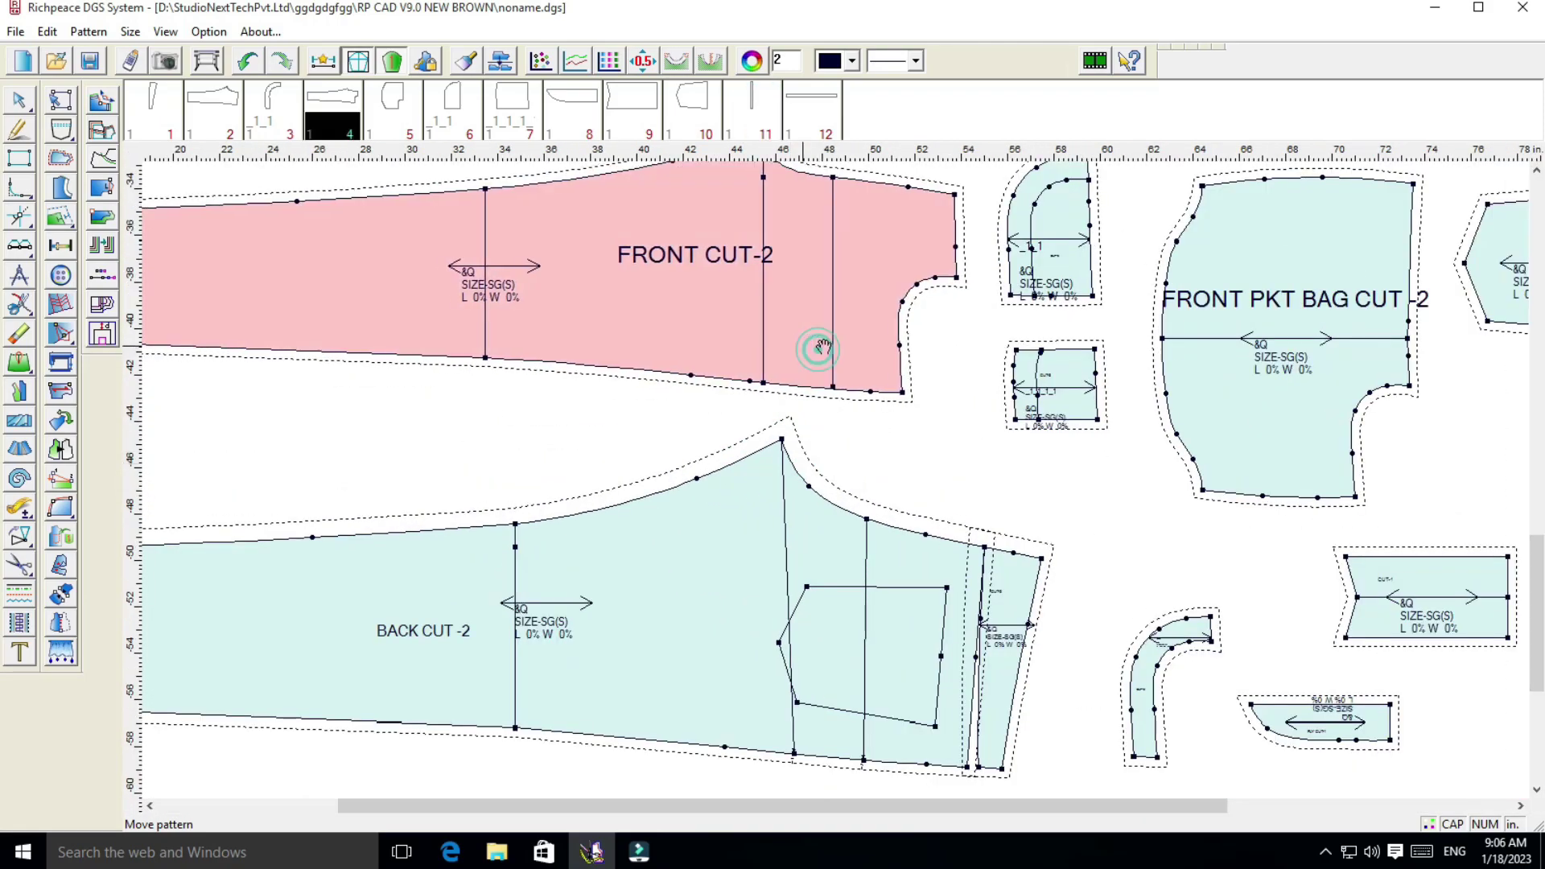
drag(821, 347, 838, 350)
scroll(838, 483, down, 2)
scroll(838, 483, up, 1)
Move the long strip left beneath the back piece and nudge the narrow piece right
click(994, 354)
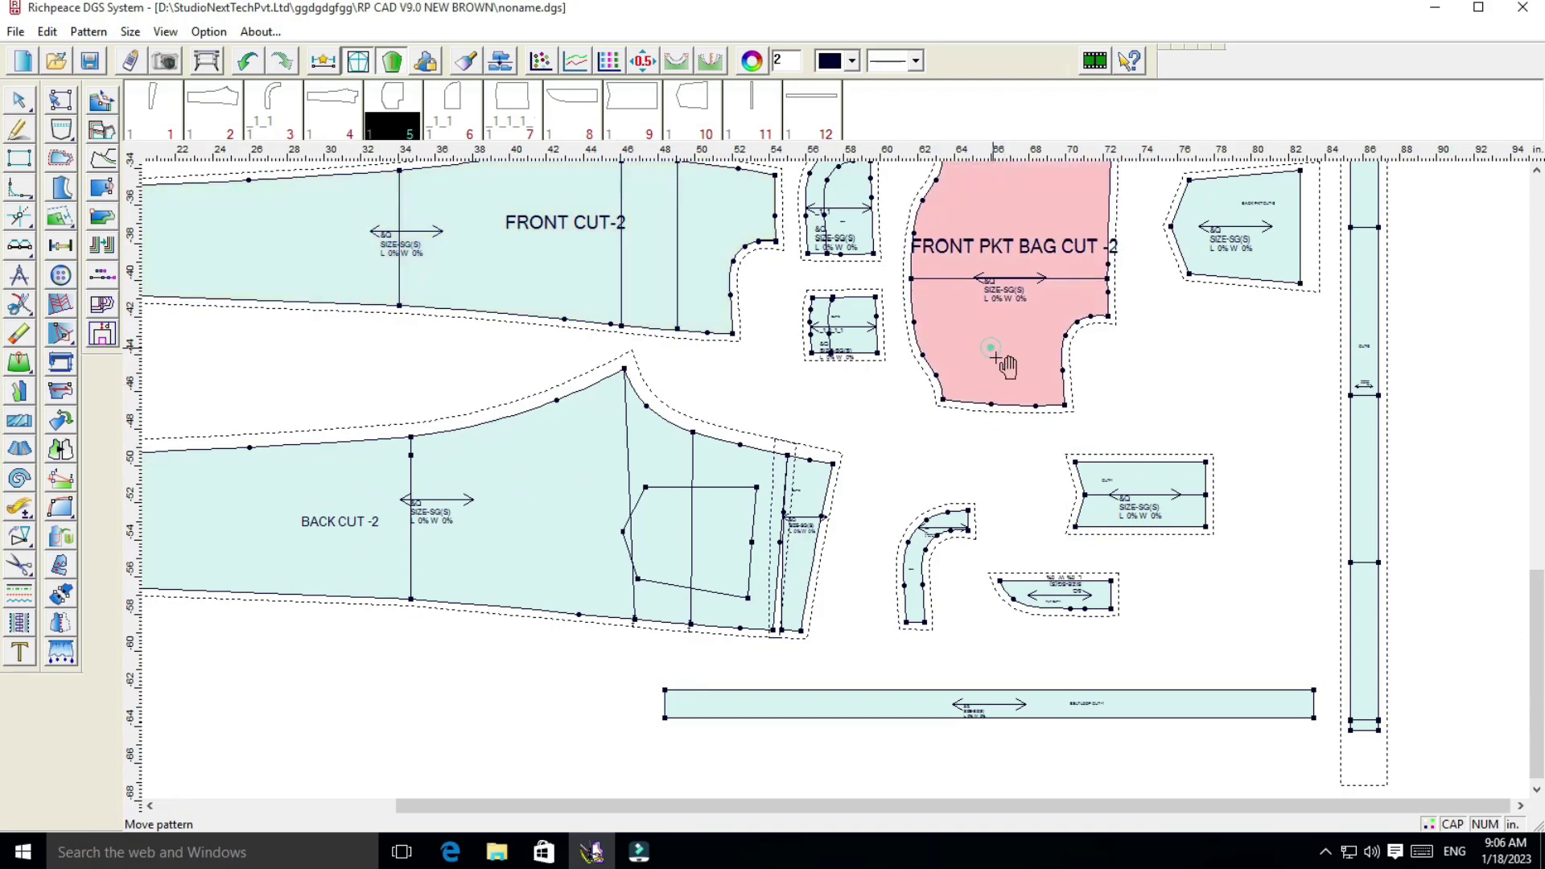
scroll(838, 488, down, 1)
drag(722, 548, 448, 547)
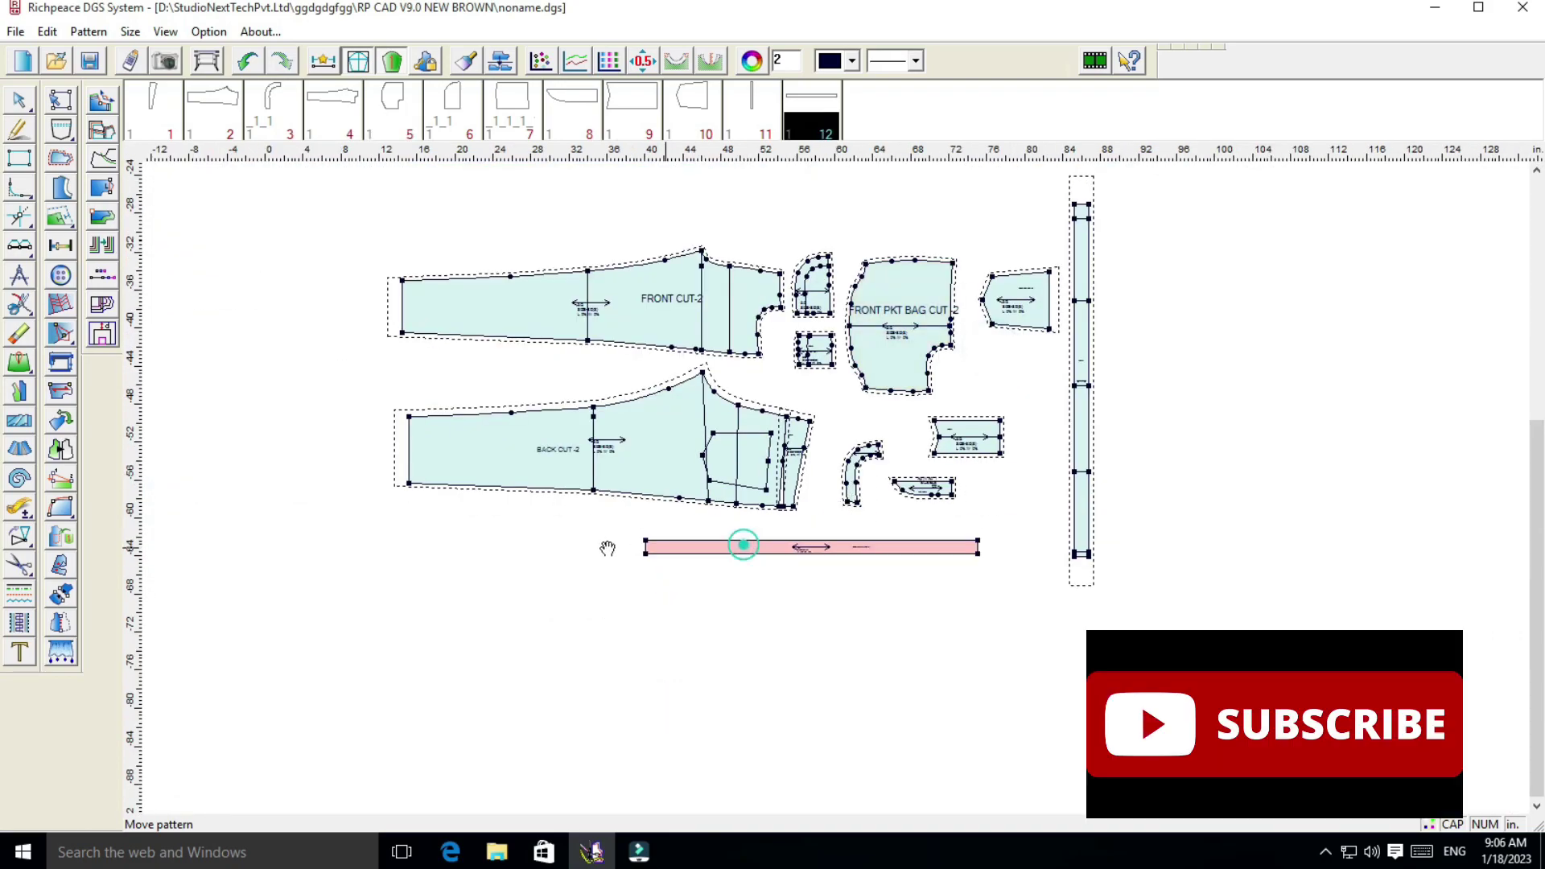
drag(819, 442, 833, 442)
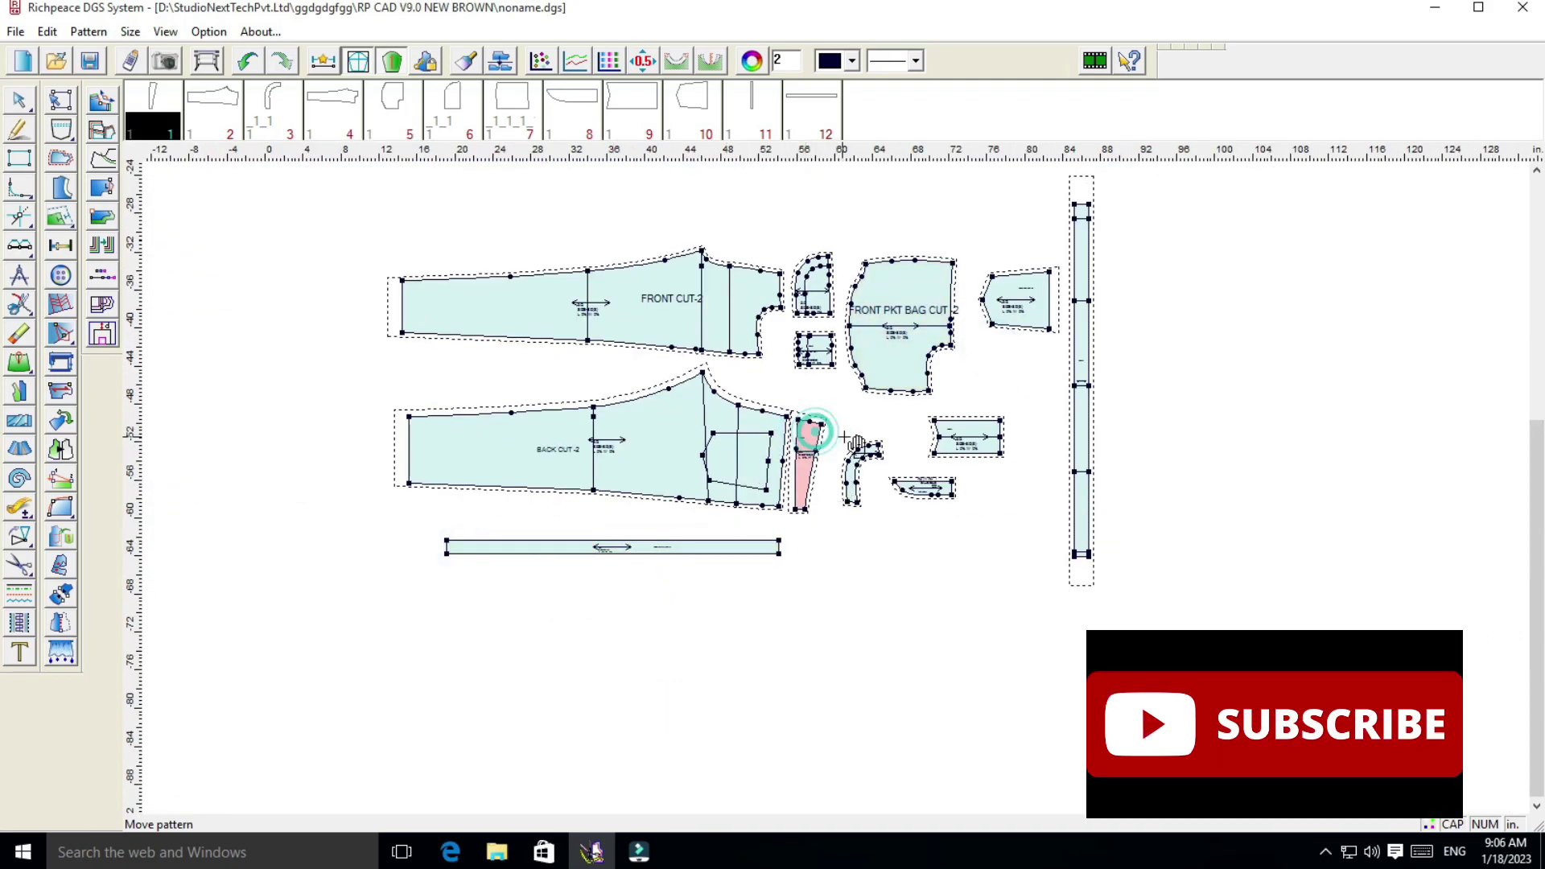
scroll(845, 446, up, 1)
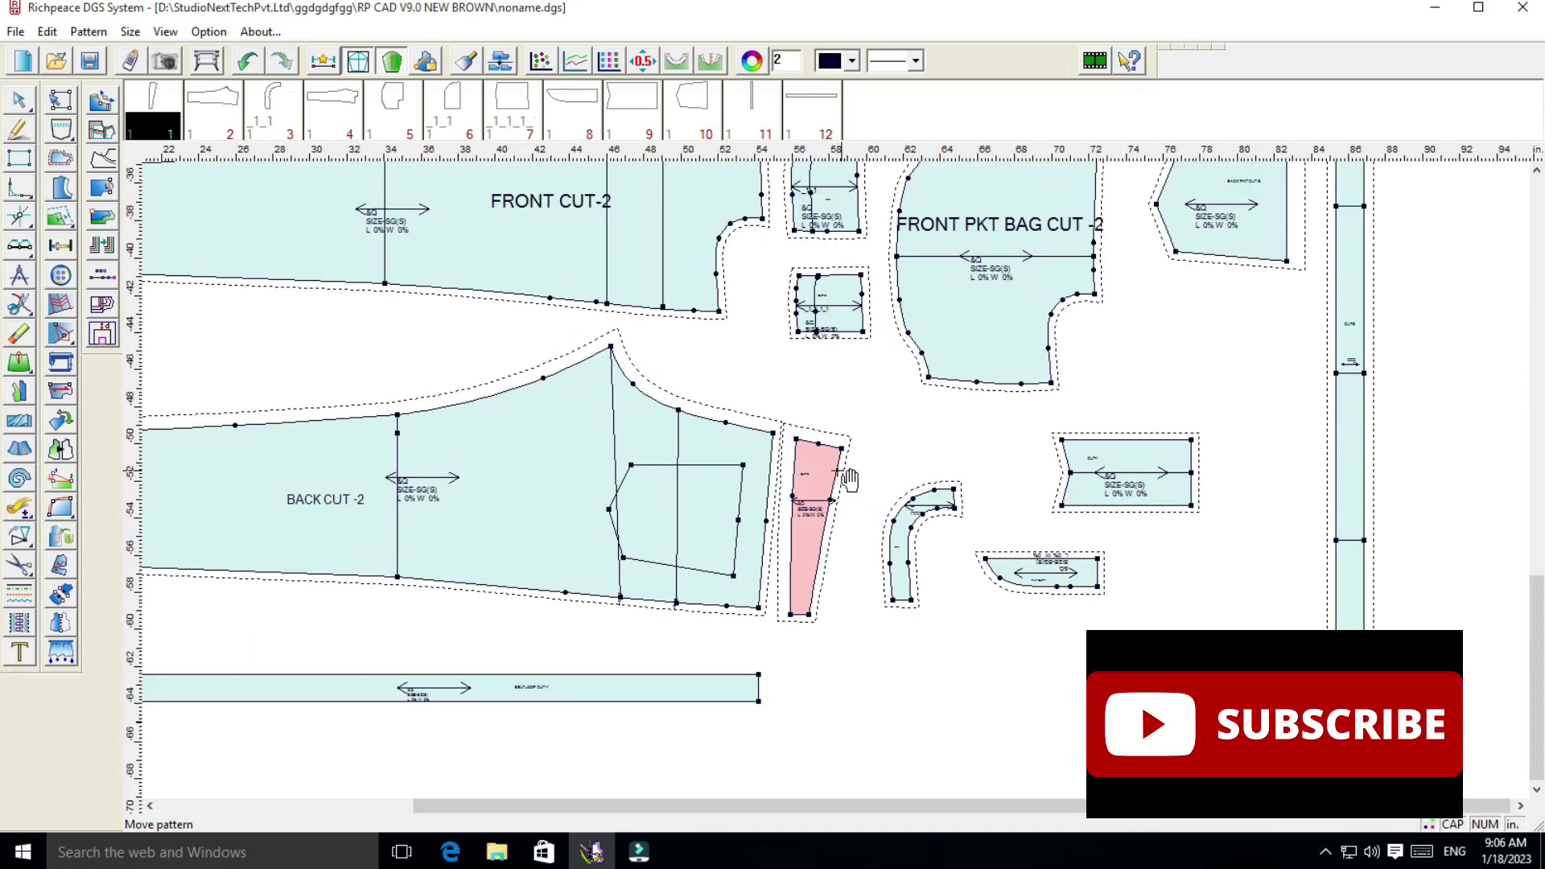
scroll(849, 482, down, 2)
scroll(846, 484, up, 1)
scroll(845, 487, up, 1)
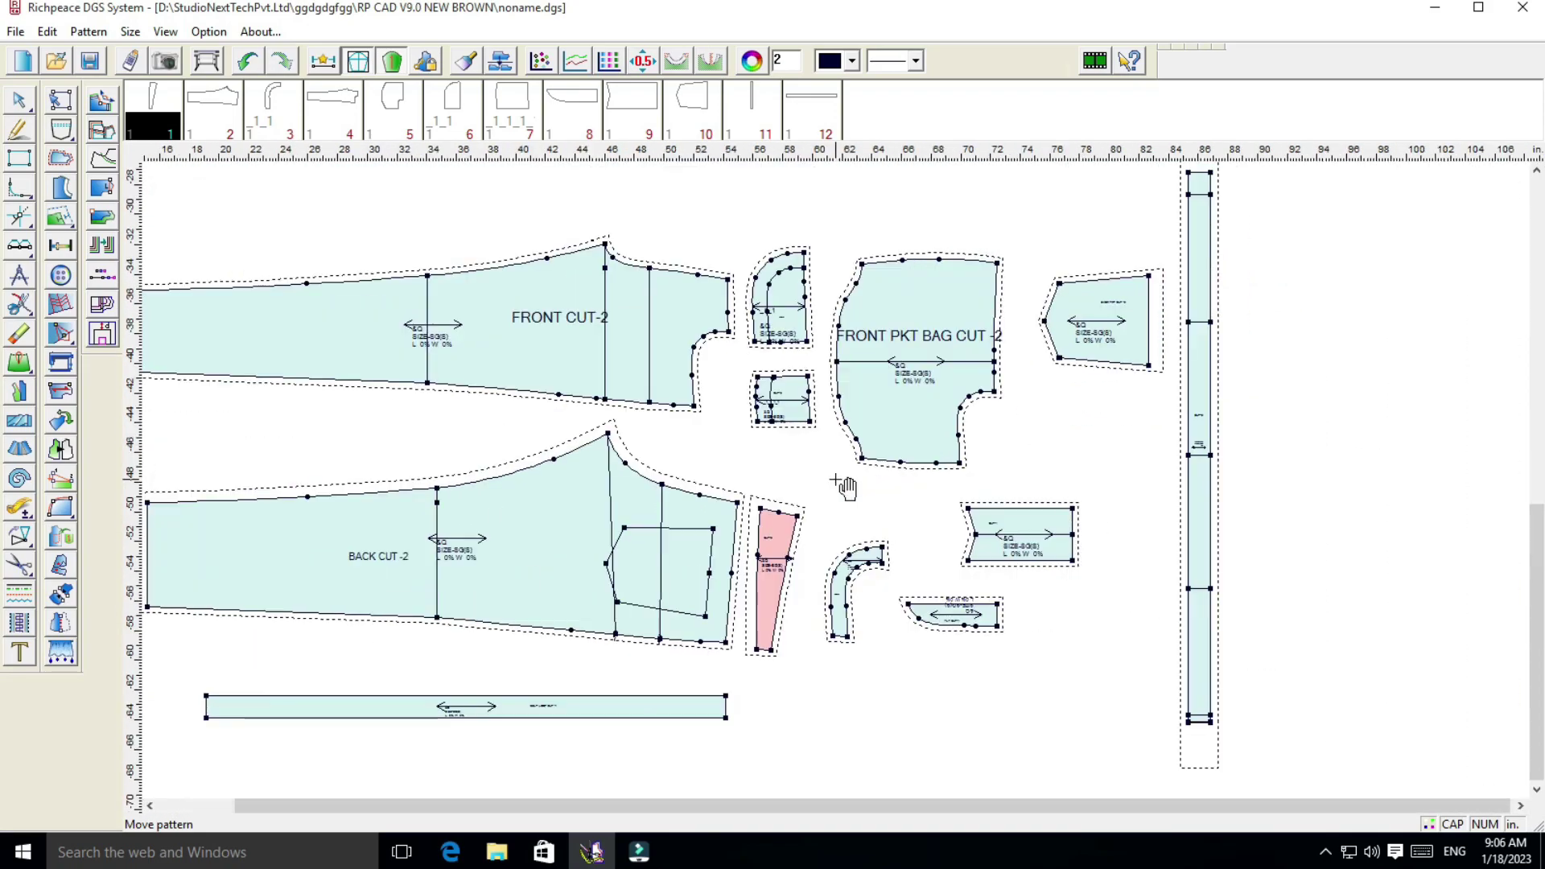